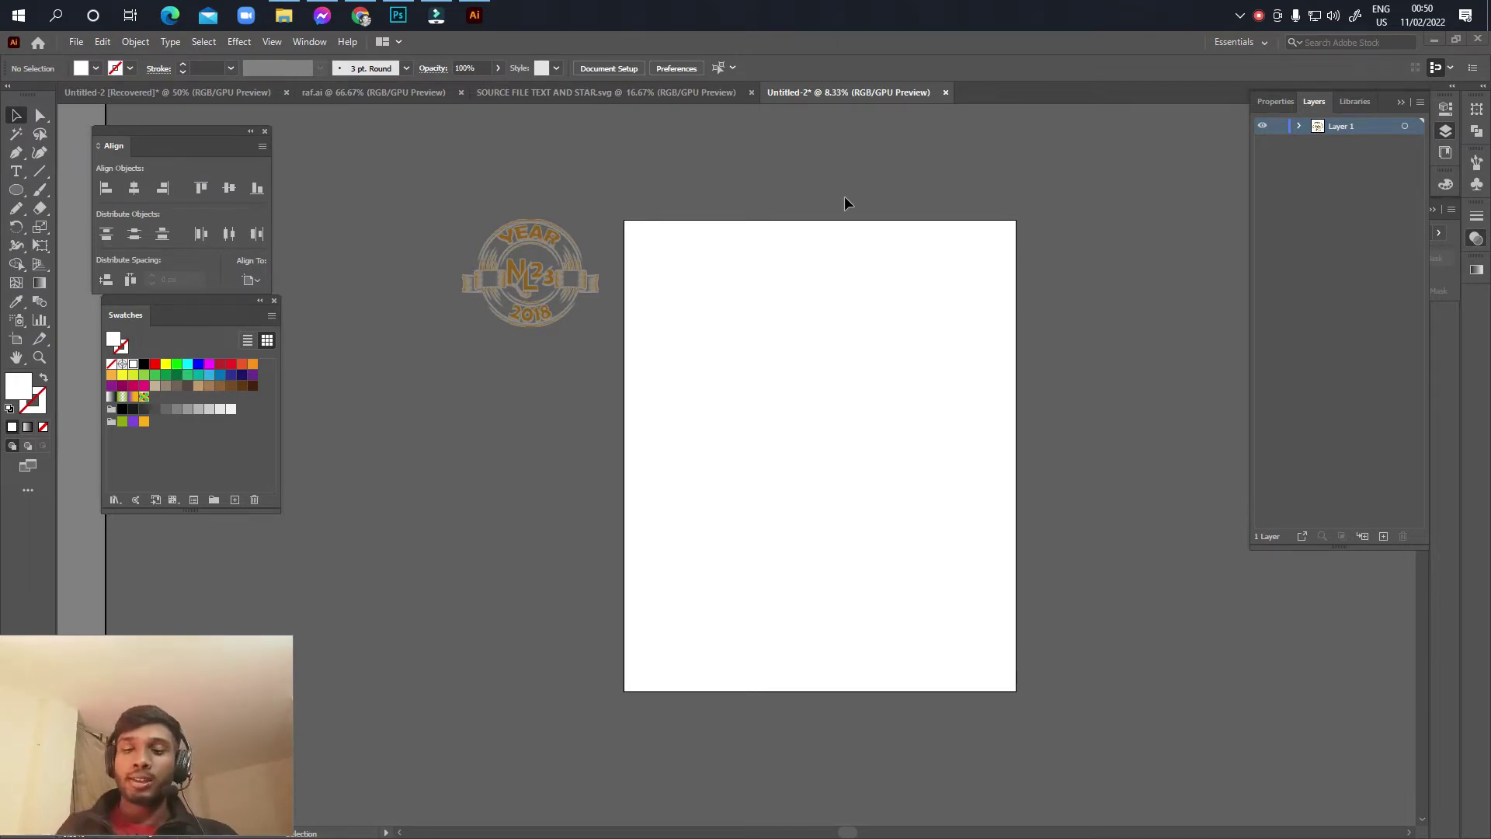
Step: Frame the placed YEAR NL23 2018 reference logo in view and select it
scroll(501, 263, "up", 3)
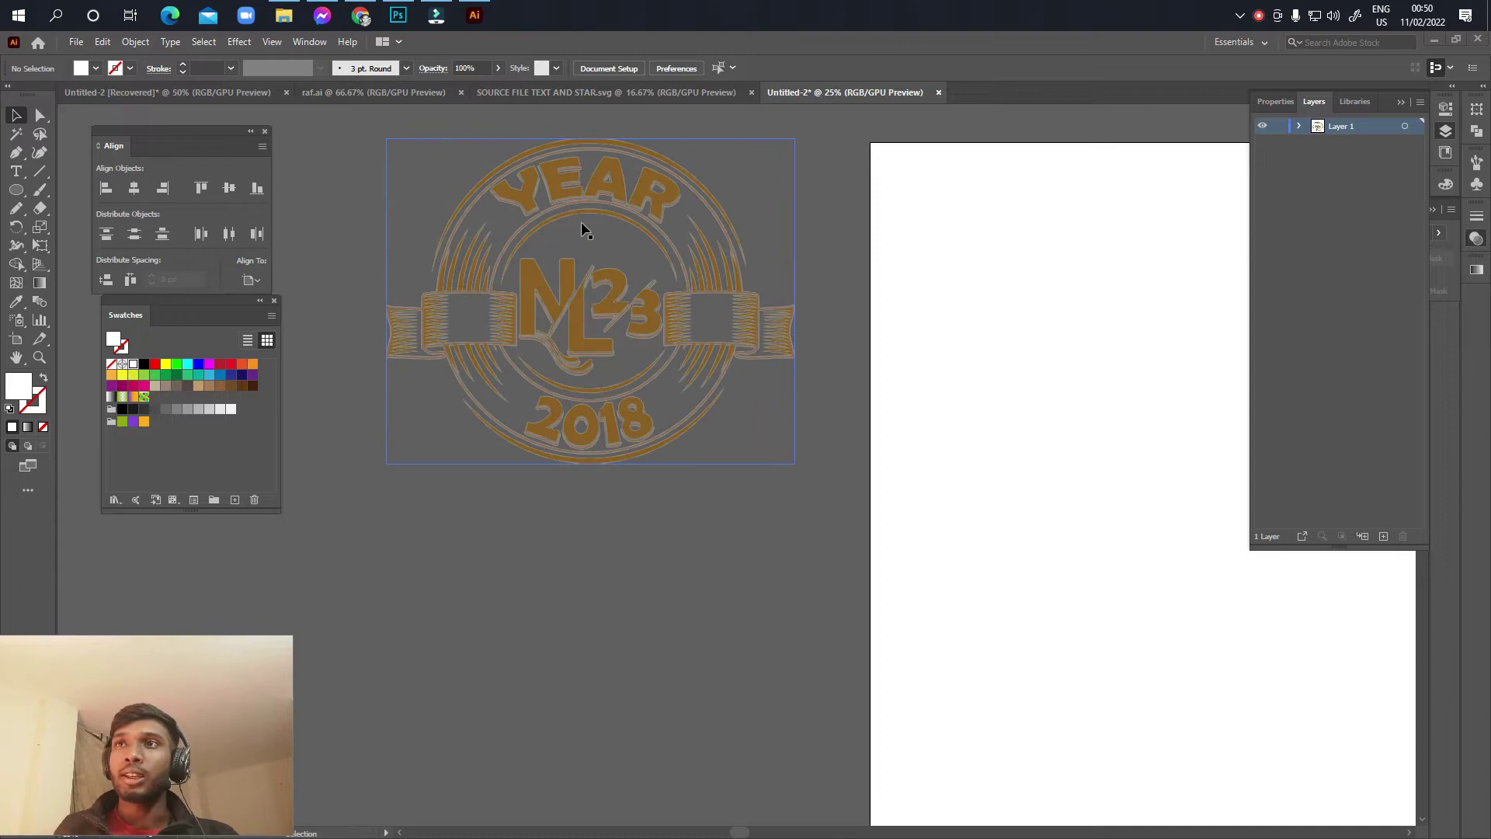
left_click_drag(525, 238, 555, 292)
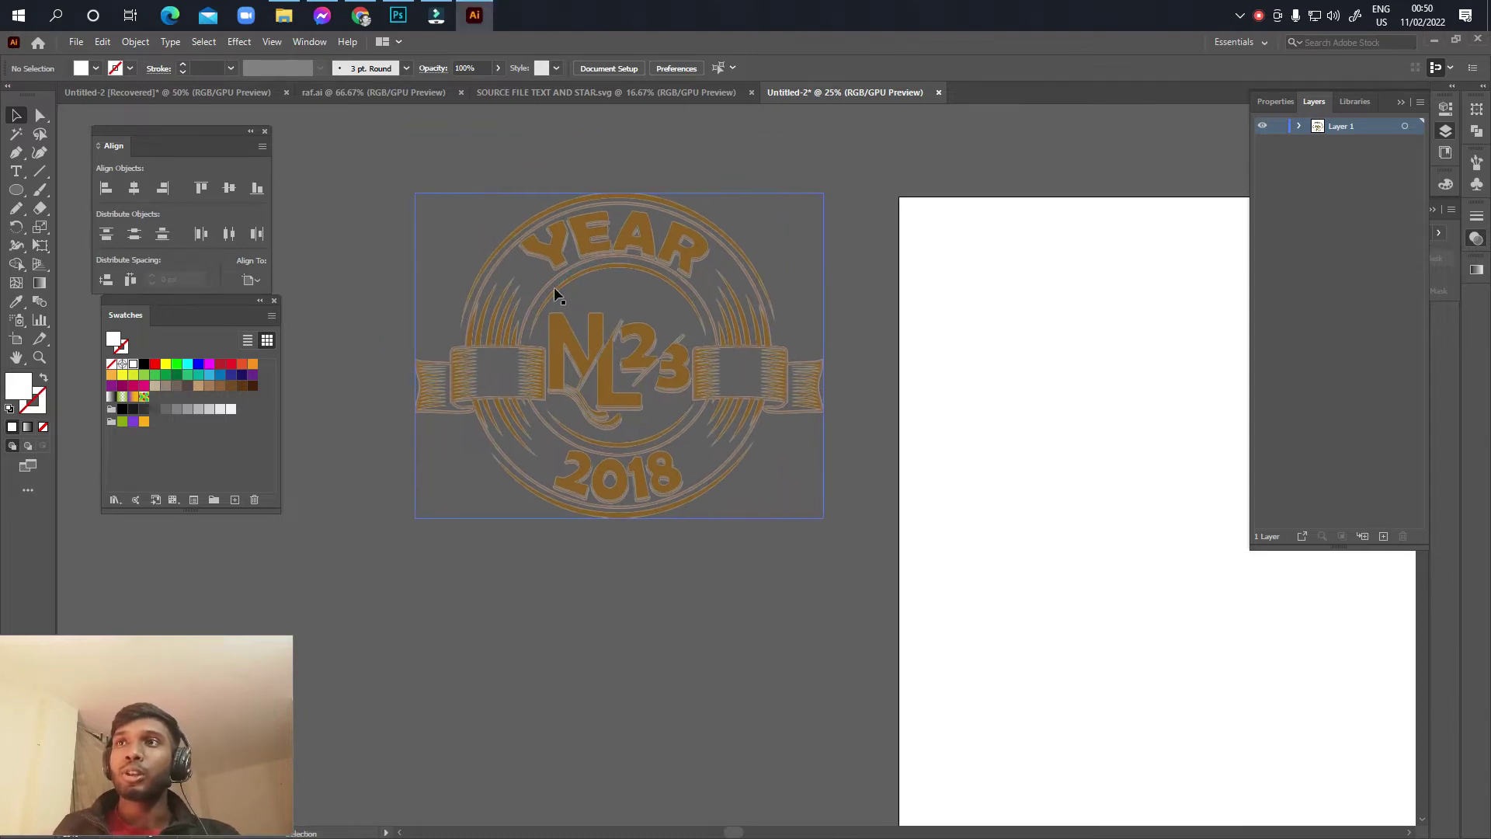
scroll(554, 295, "up", 3)
mouse_move(780, 263)
left_mouse_down()
mouse_move(692, 416)
mouse_move(666, 329)
left_mouse_up()
scroll(756, 319, "down", 2)
left_click(496, 256)
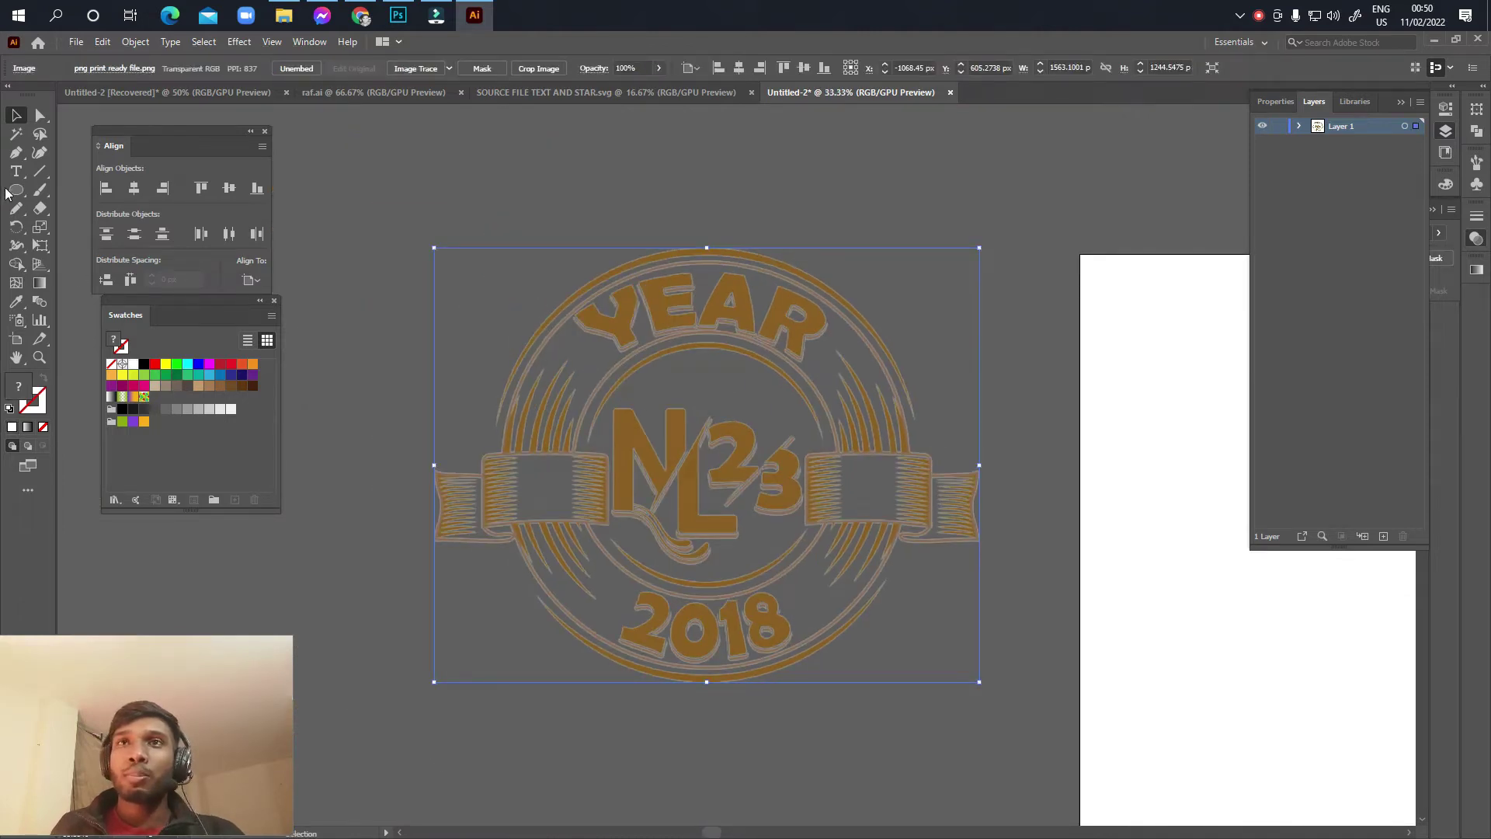
Step: Draw a rectangle over the reference logo
left_click_drag(15, 189, 82, 195)
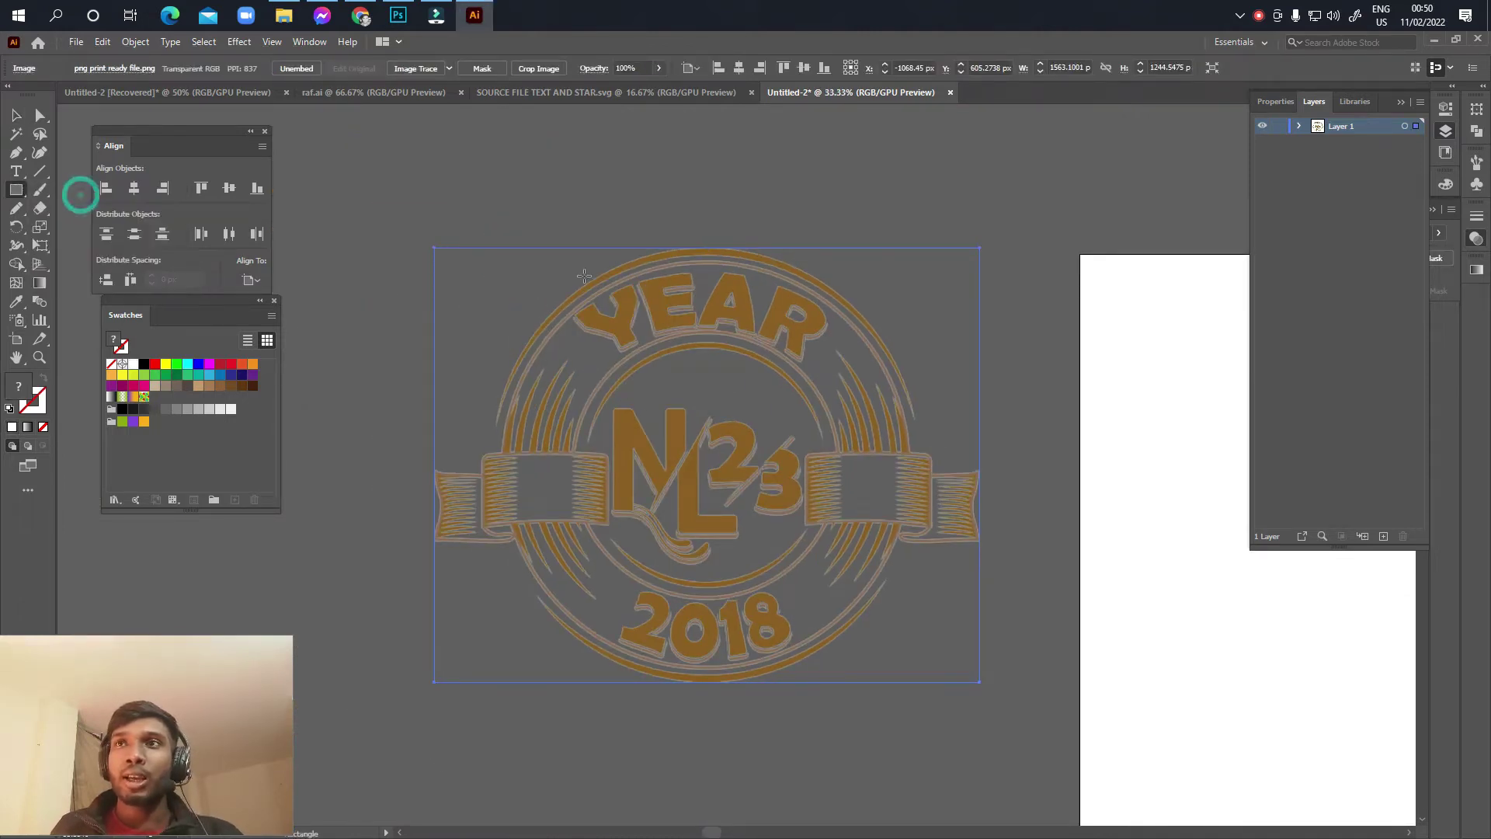
scroll(557, 264, "down", 2)
left_click_drag(428, 216, 793, 515)
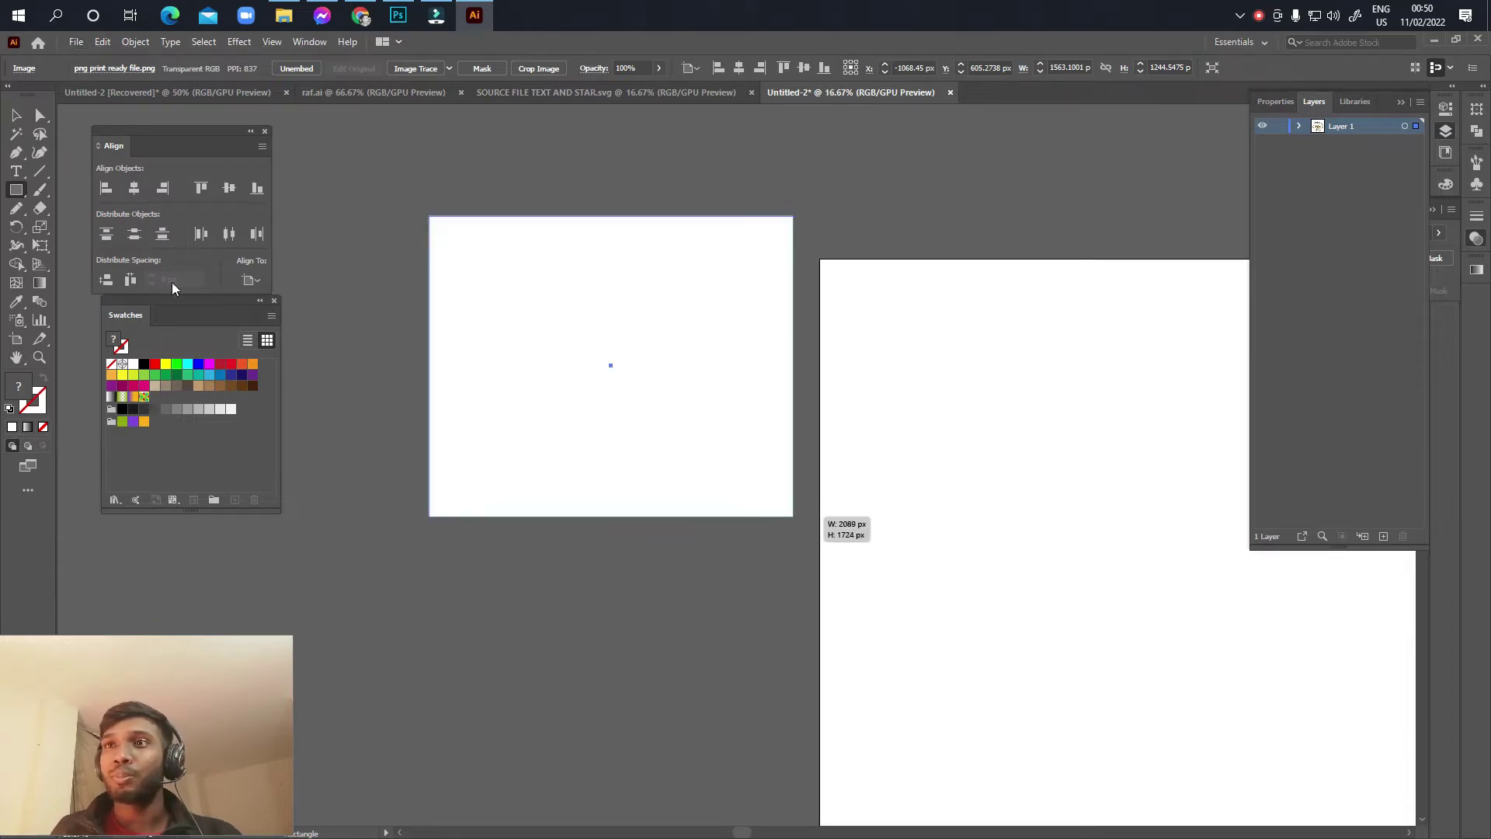
Step: Fill the rectangle black, send it behind the logo, and nudge the logo left
left_click(143, 364)
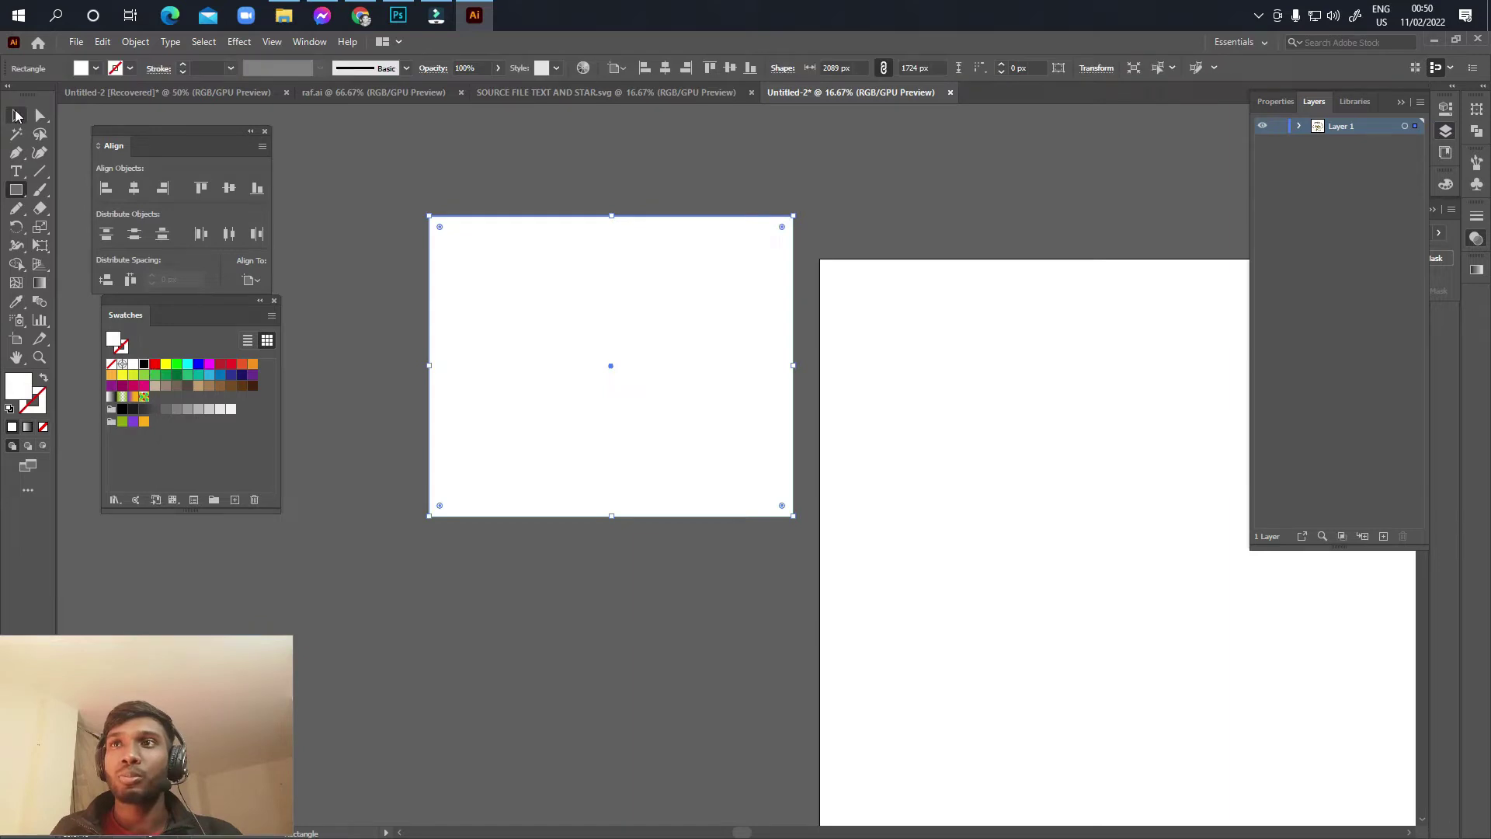
left_click(15, 115)
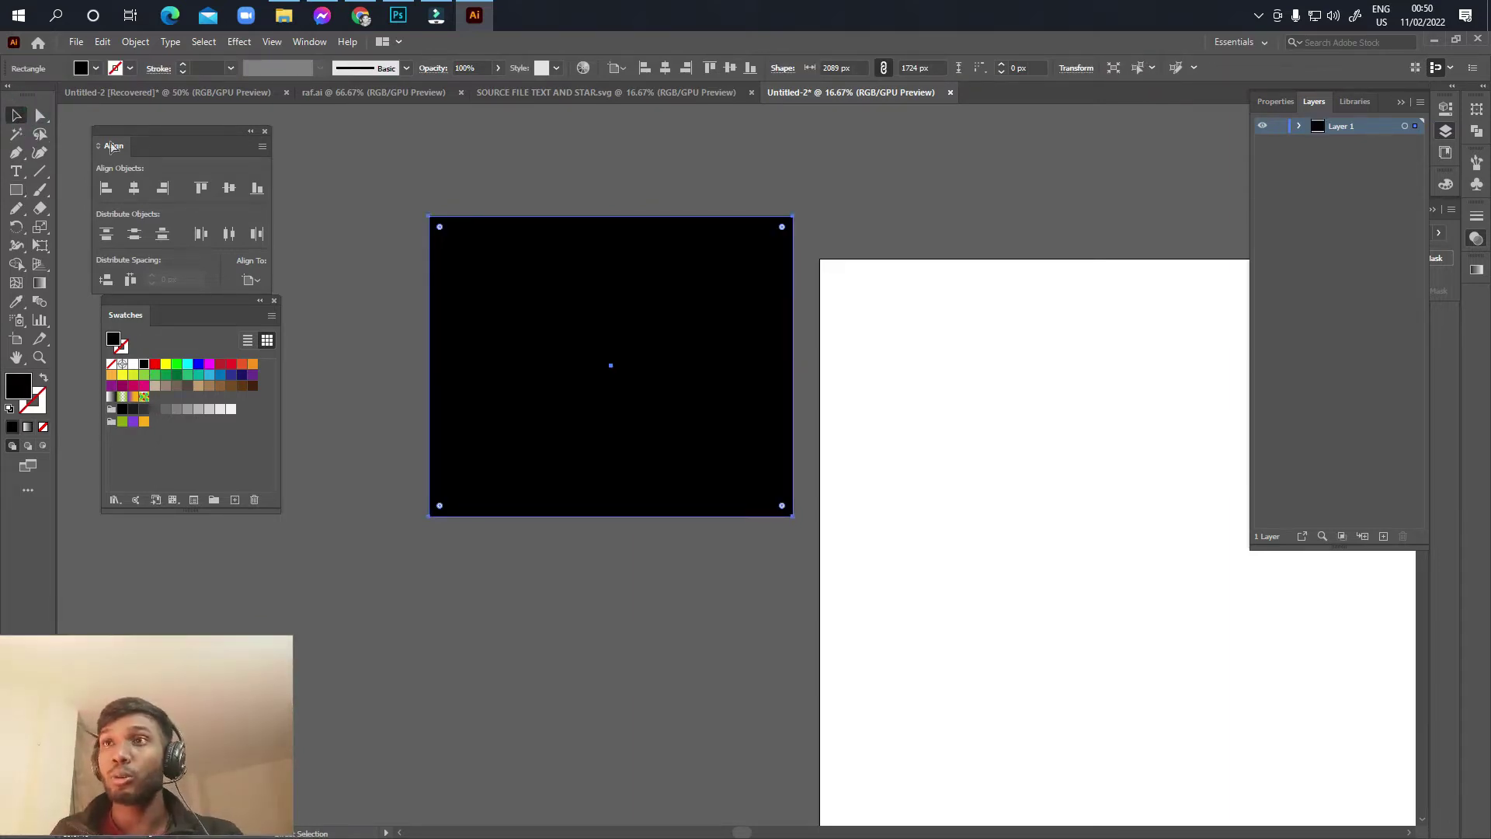
key("ctrl+v")
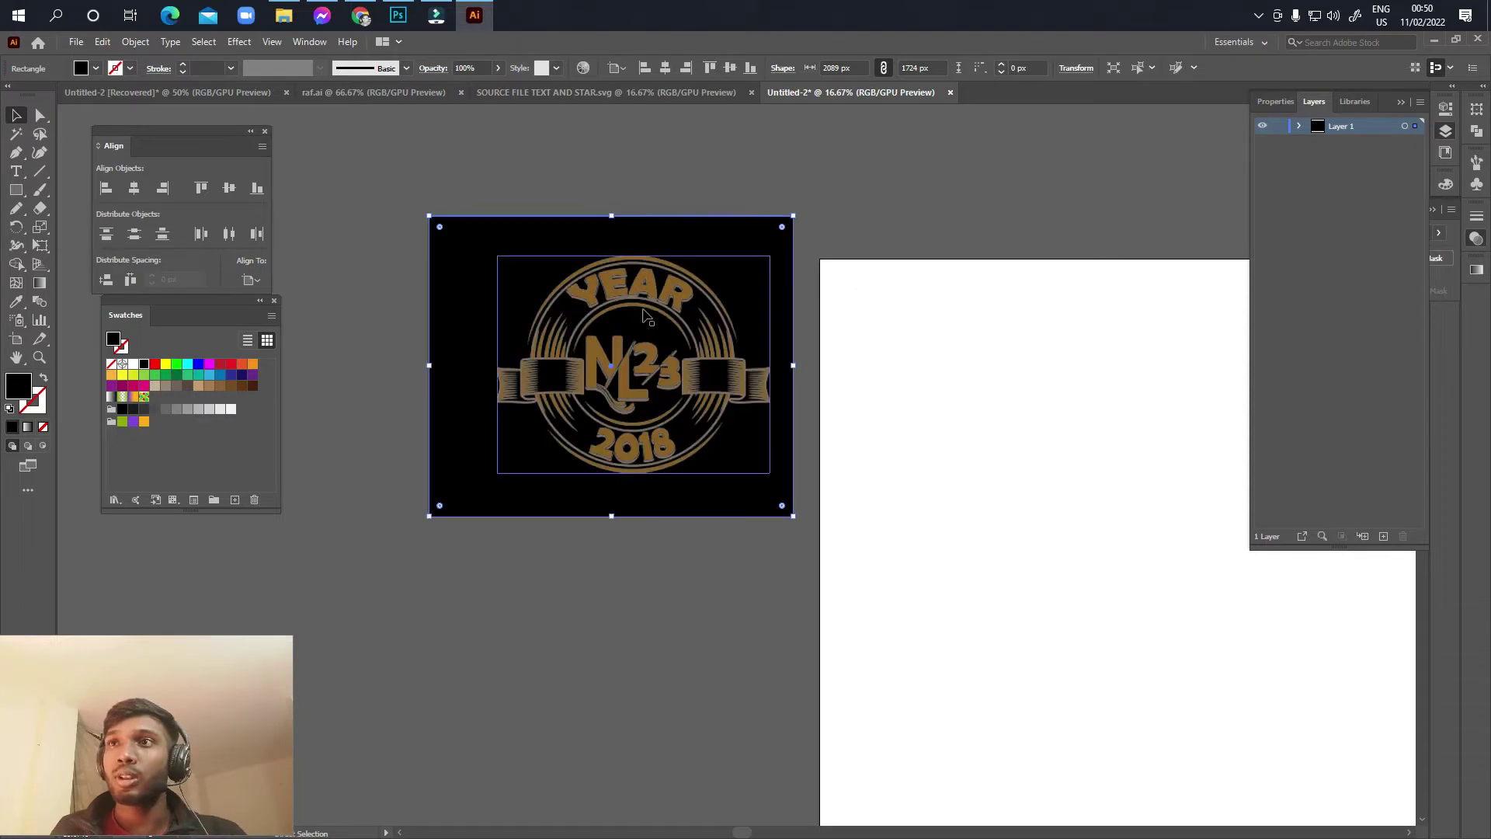
scroll(646, 313, "up", 3)
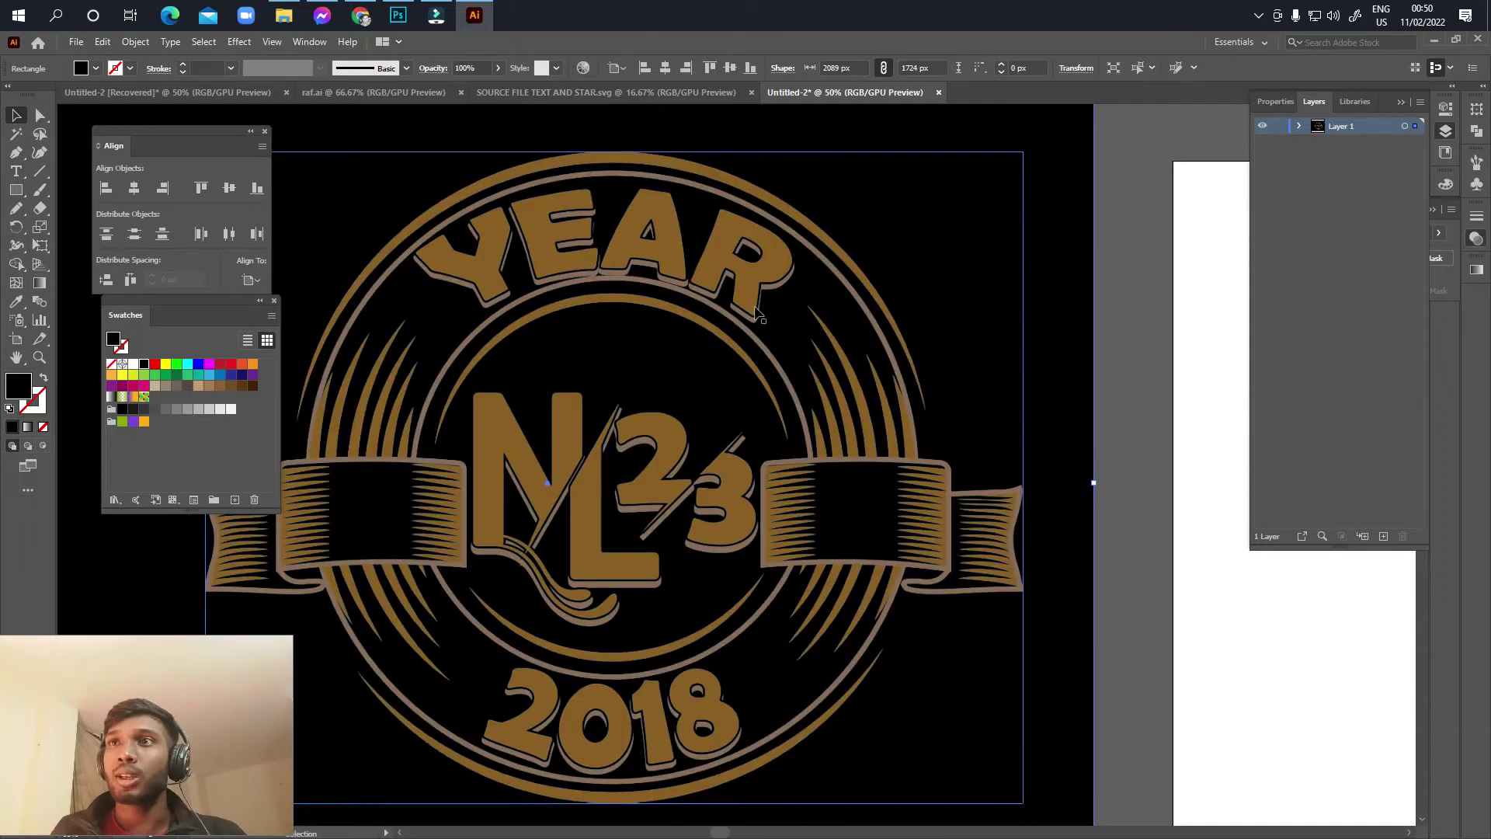
left_click(1118, 245)
scroll(1102, 302, "down", 3)
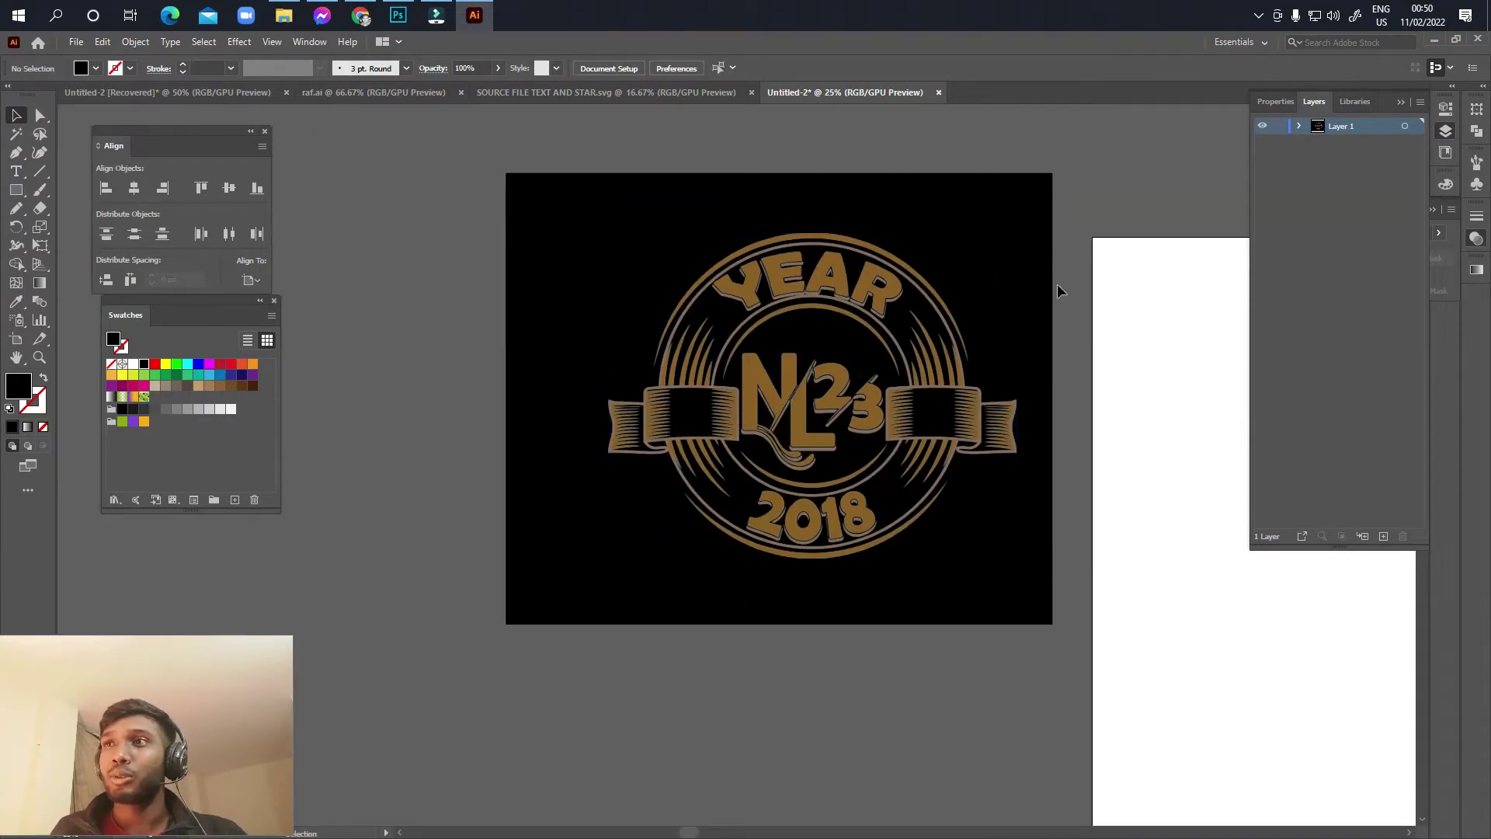
left_click_drag(908, 361, 880, 361)
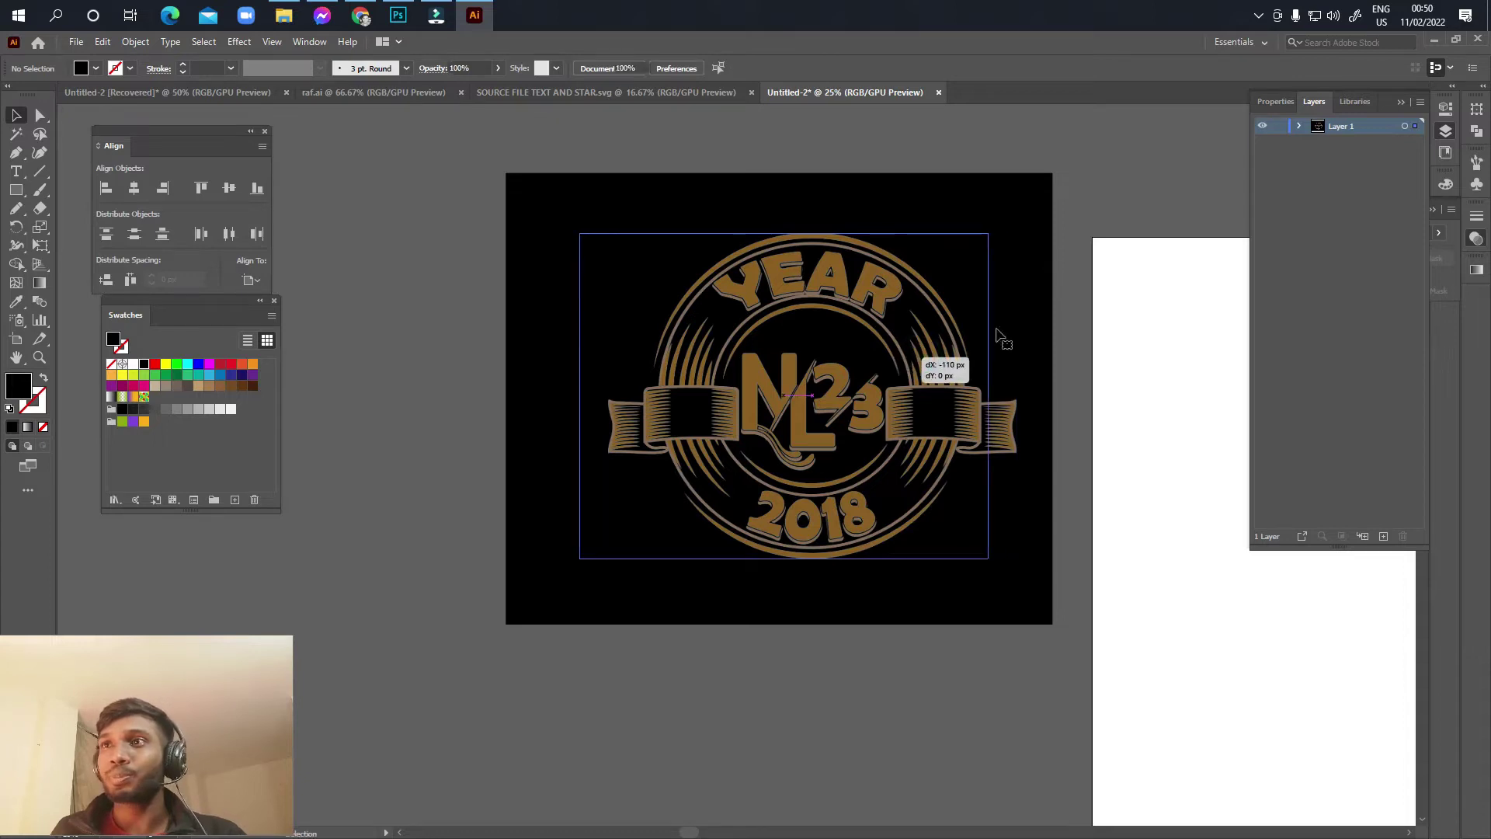
Step: Shrink the black backdrop rectangle around its centre
scroll(1088, 300, "right", 5)
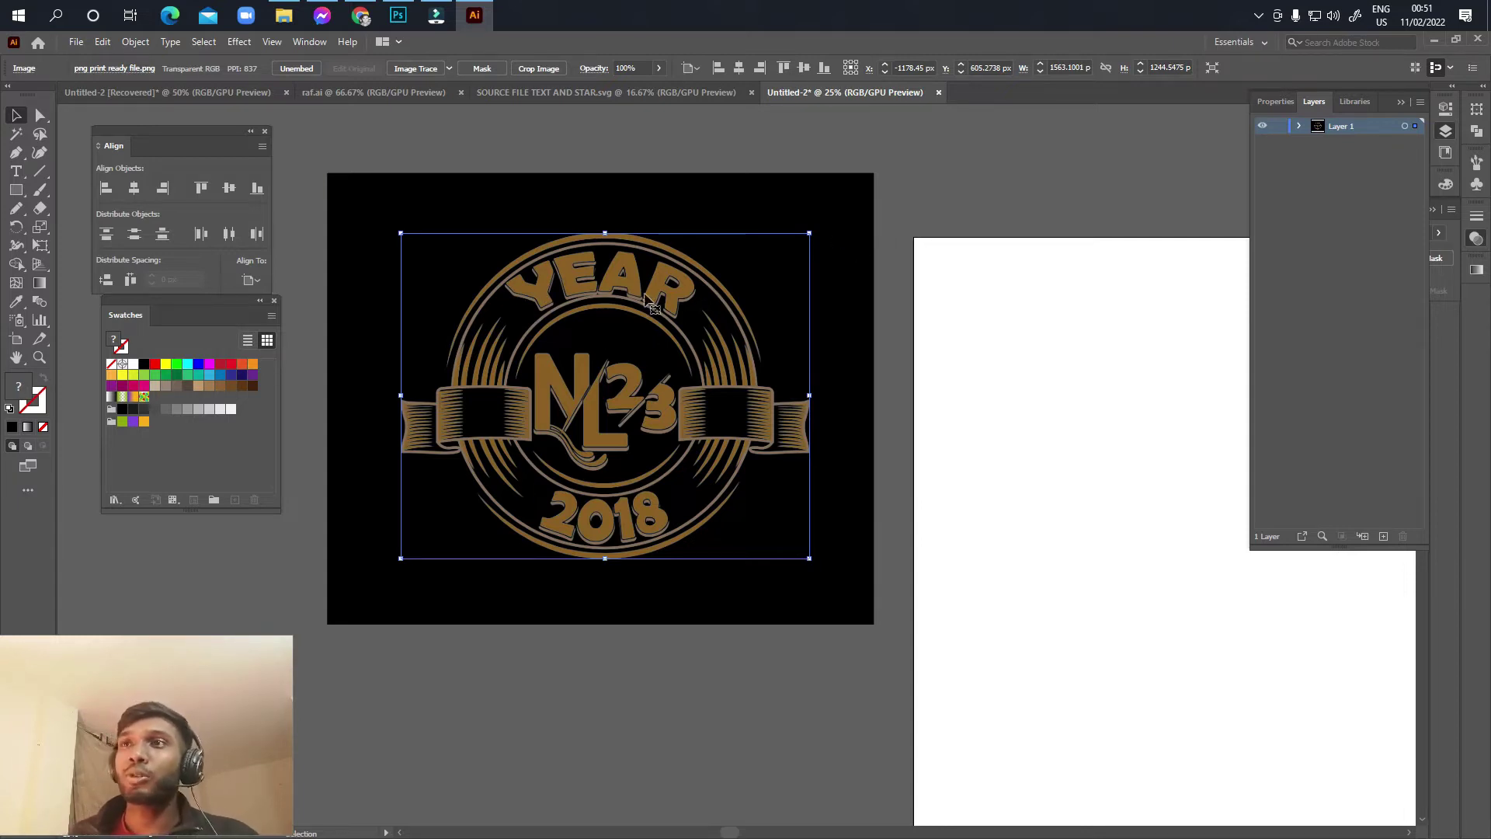
scroll(541, 278, "up", 3)
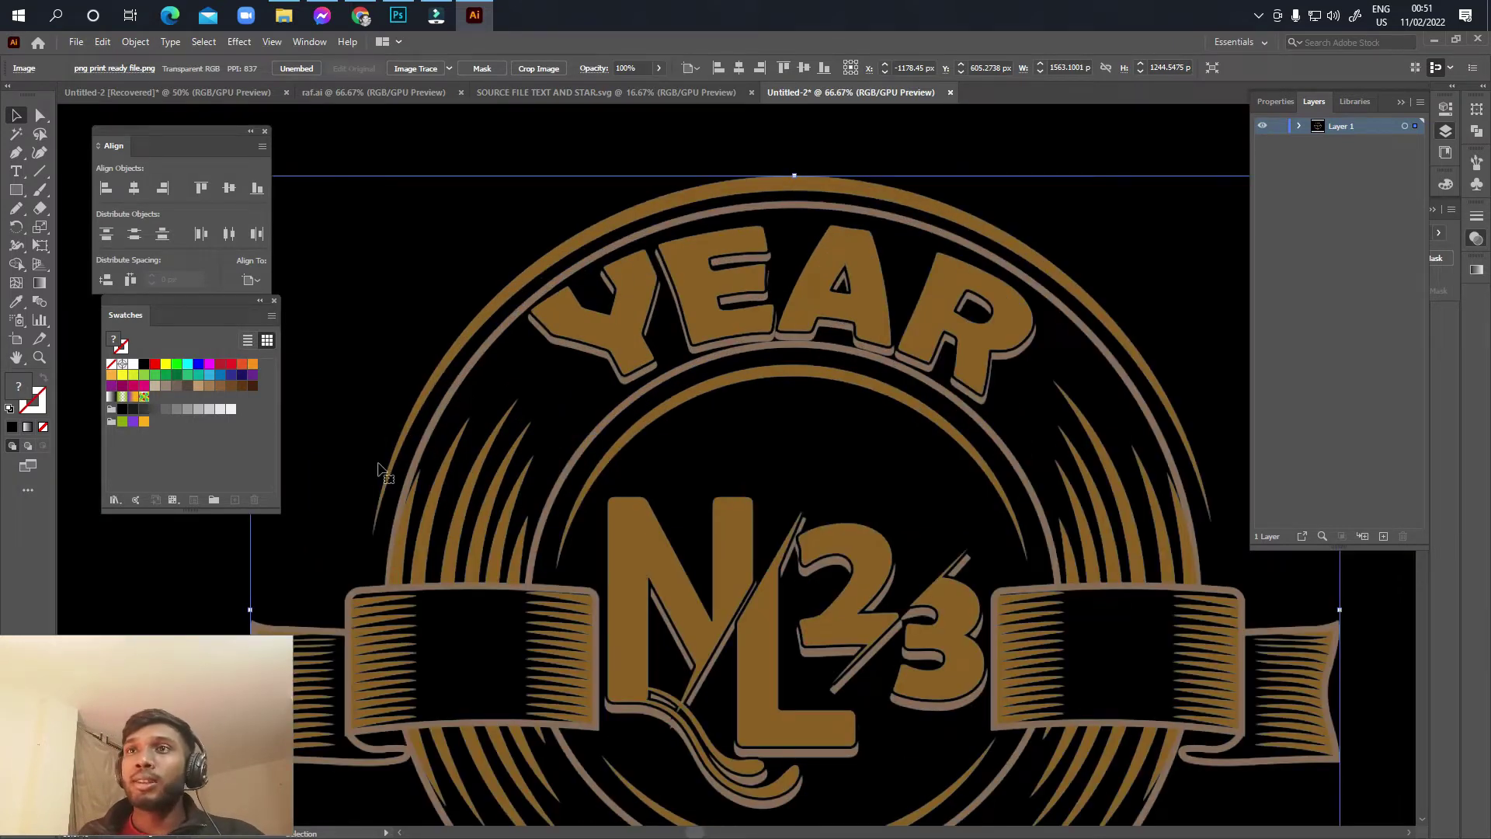
scroll(992, 382, "down", 1)
scroll(1018, 419, "right", 3)
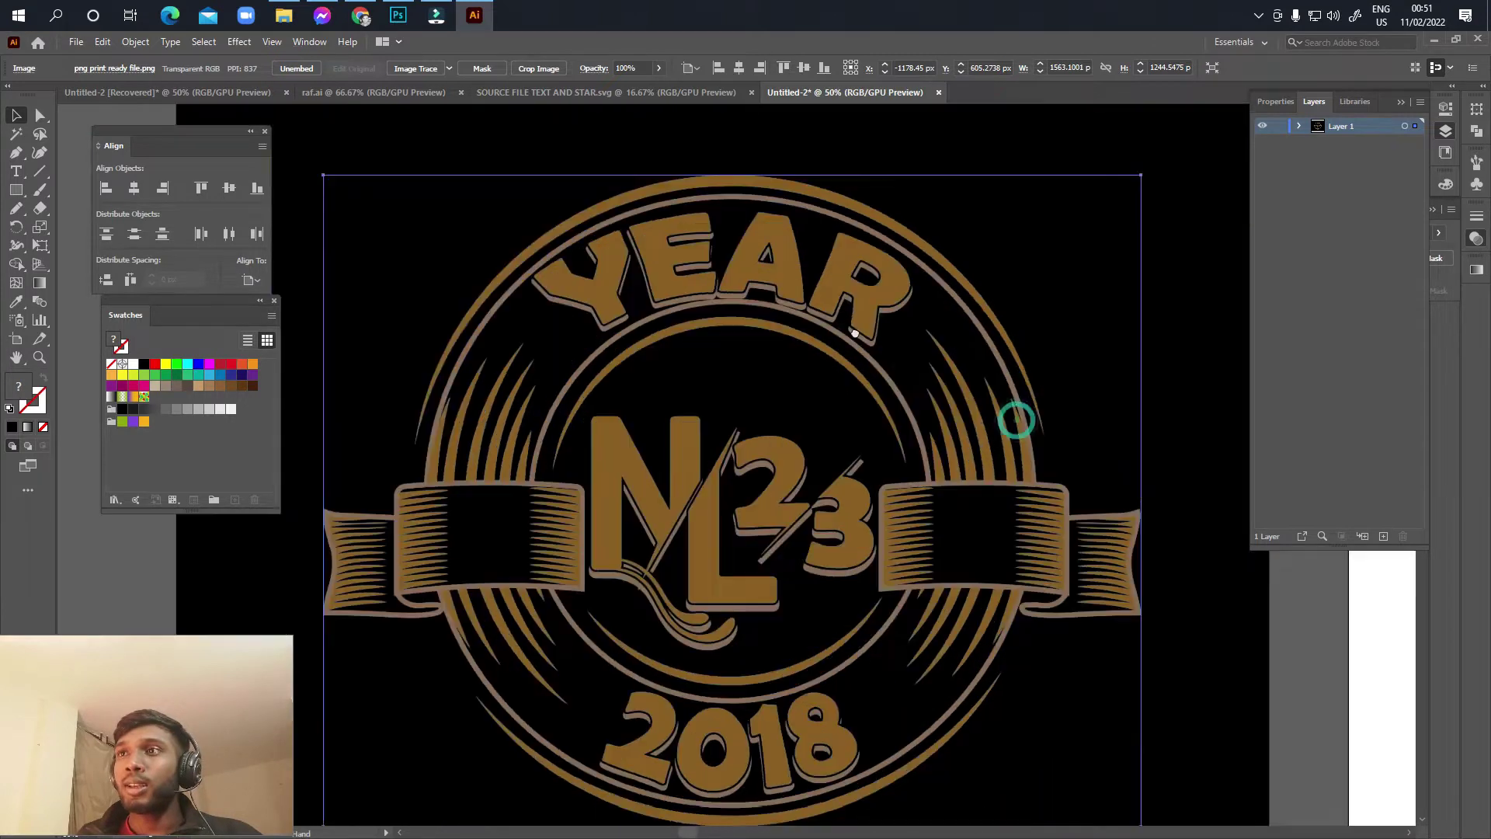
scroll(1041, 442, "down", 2)
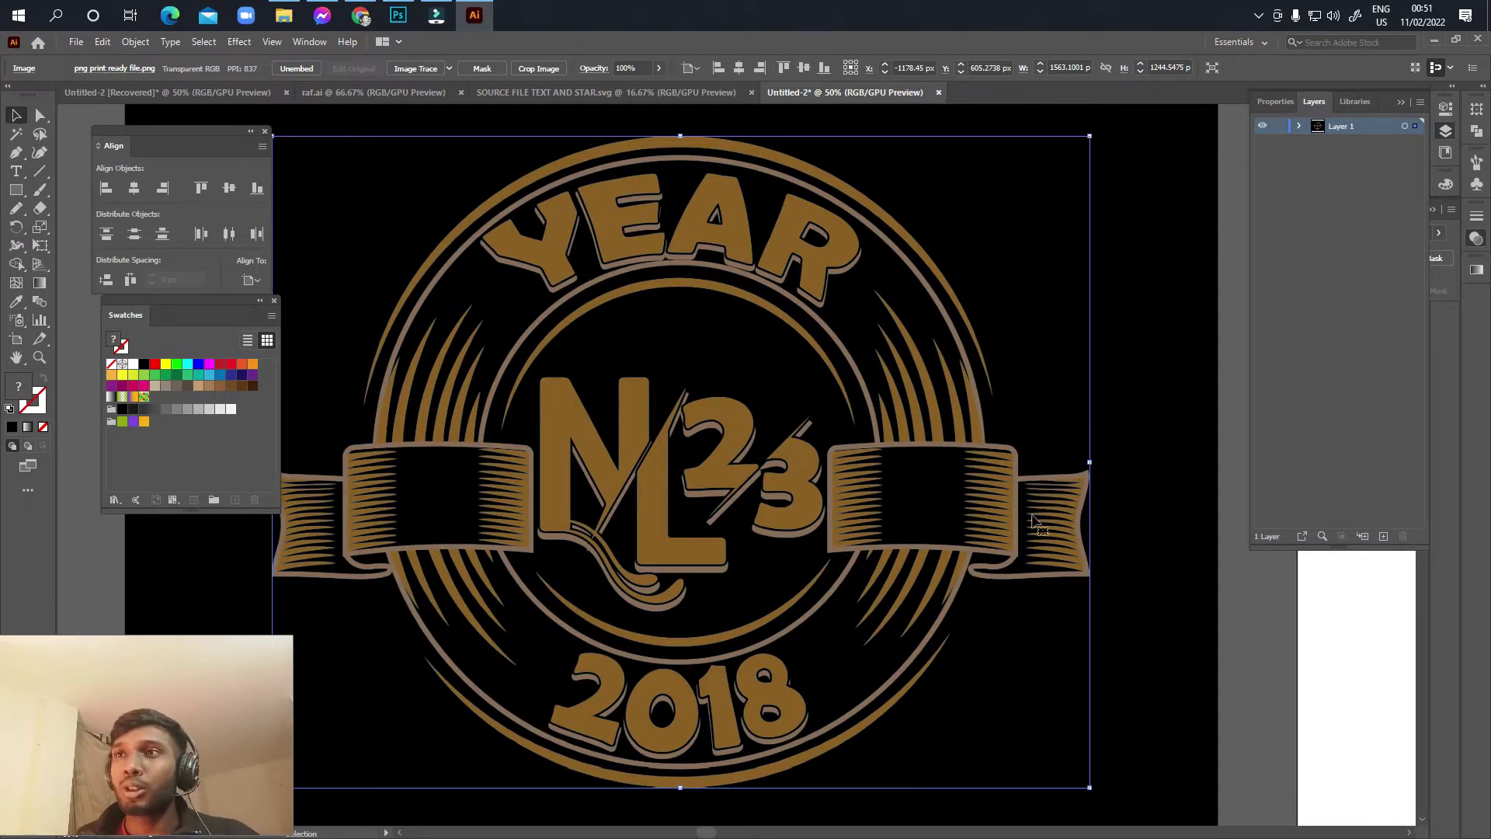
scroll(839, 450, "down", 2)
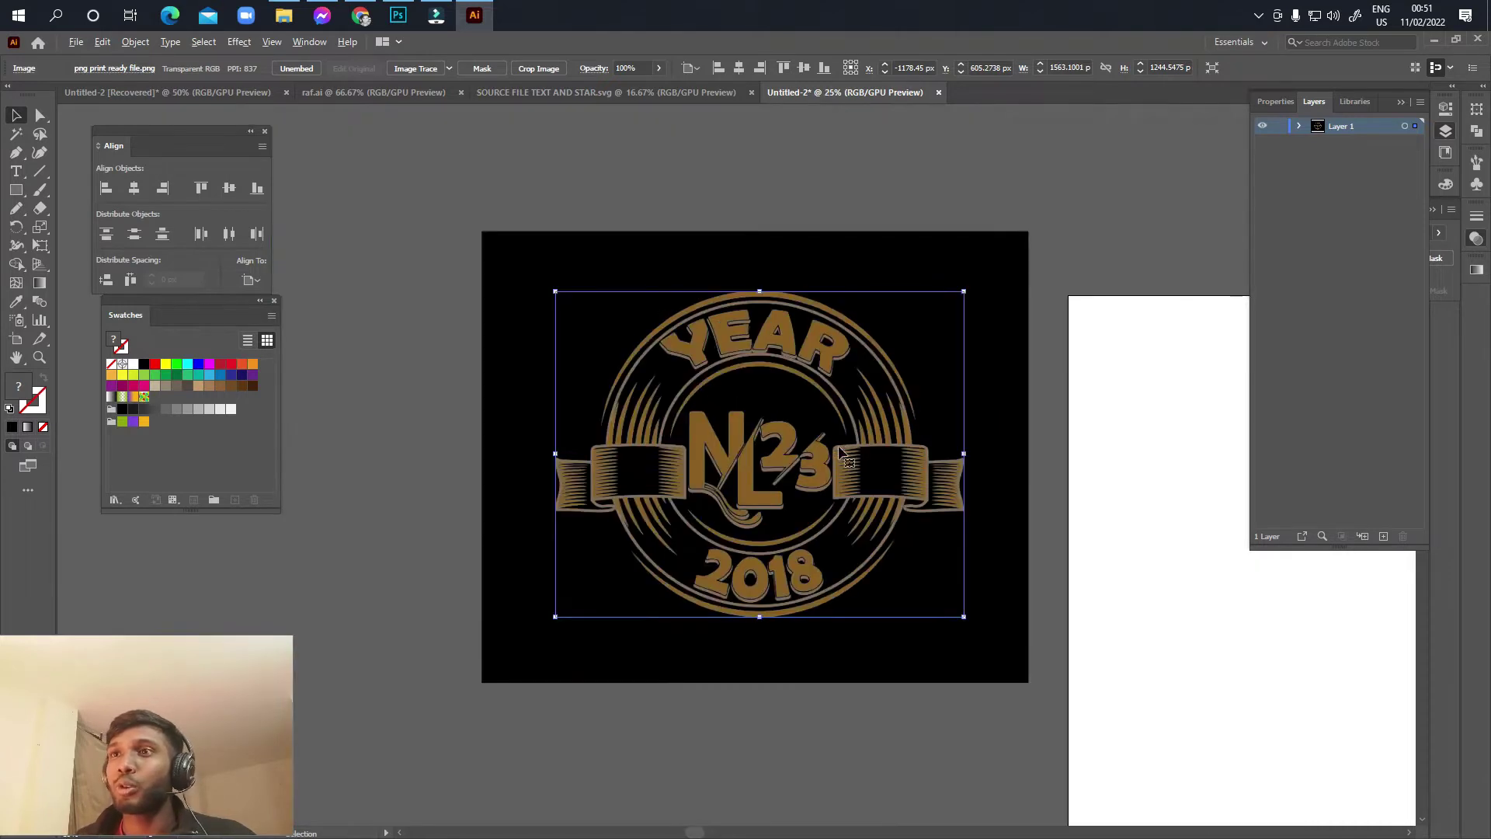
scroll(1039, 445, "right", 2)
scroll(621, 481, "up", 1)
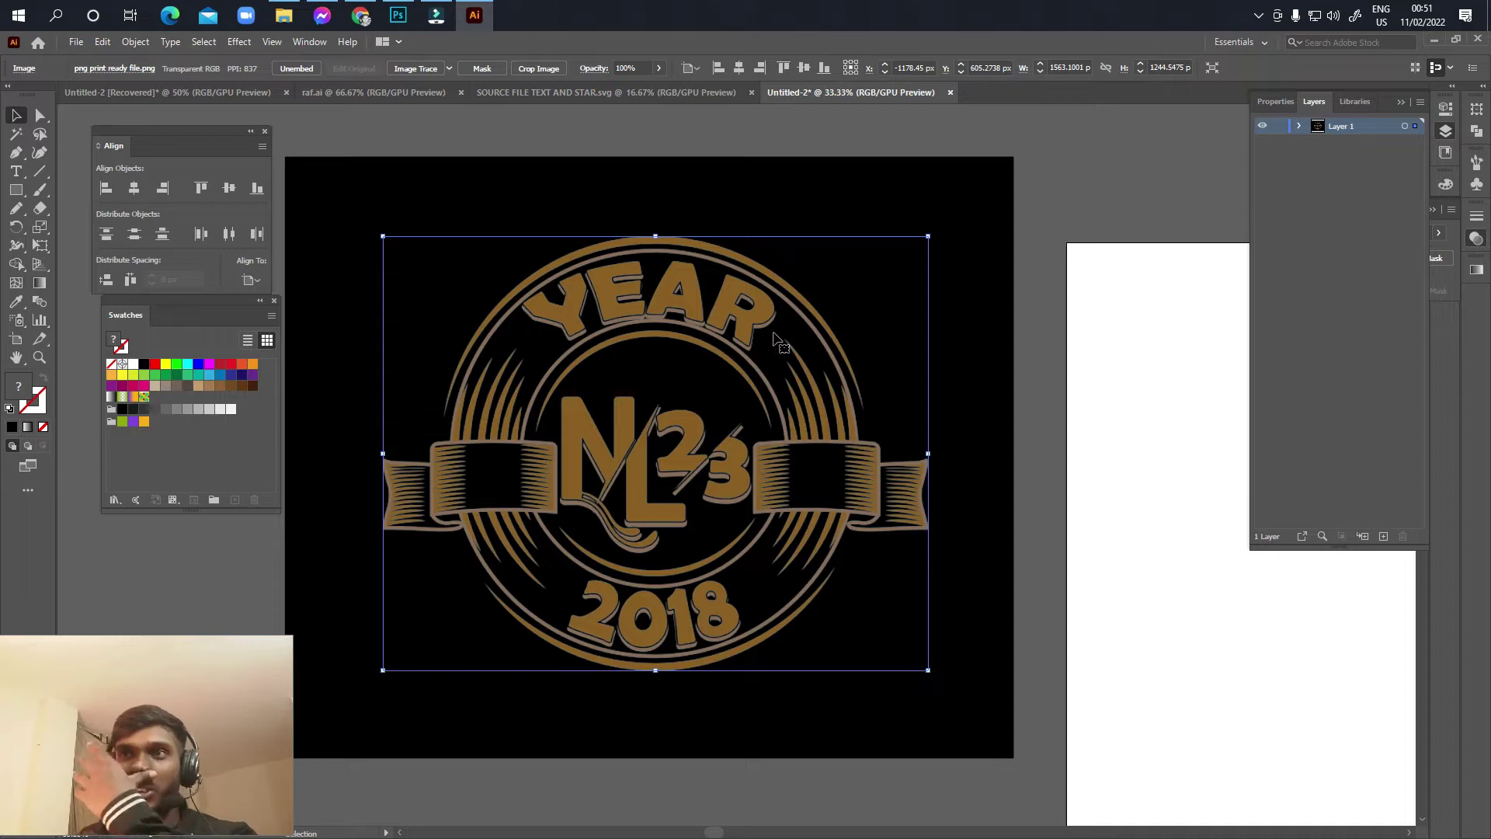
left_click(990, 181)
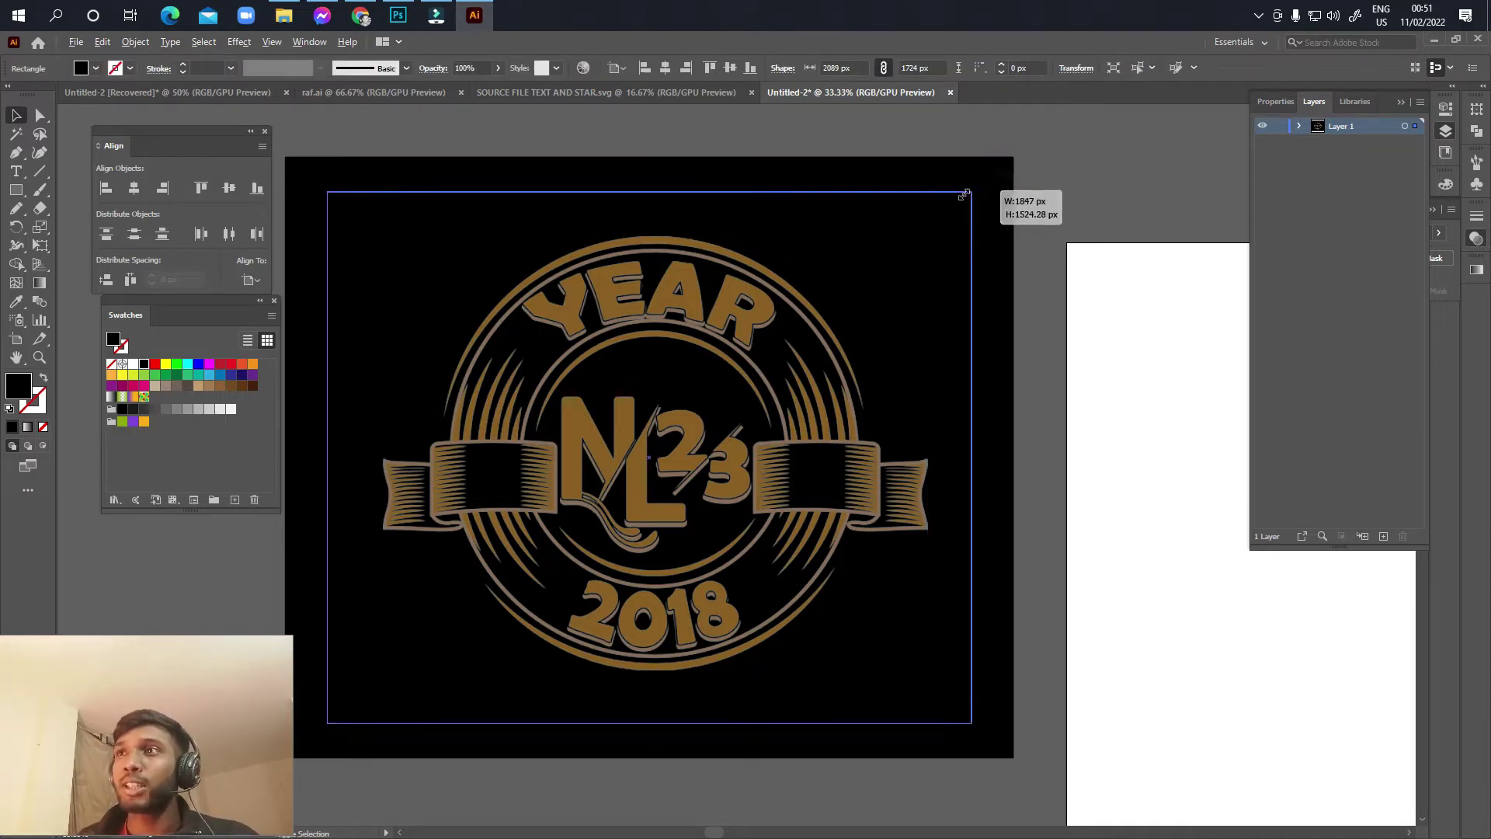
left_click_drag(1014, 156, 963, 199)
left_click(1009, 257)
Step: Zoom out and centre the artboard alongside the logo
left_click_drag(862, 422, 787, 423)
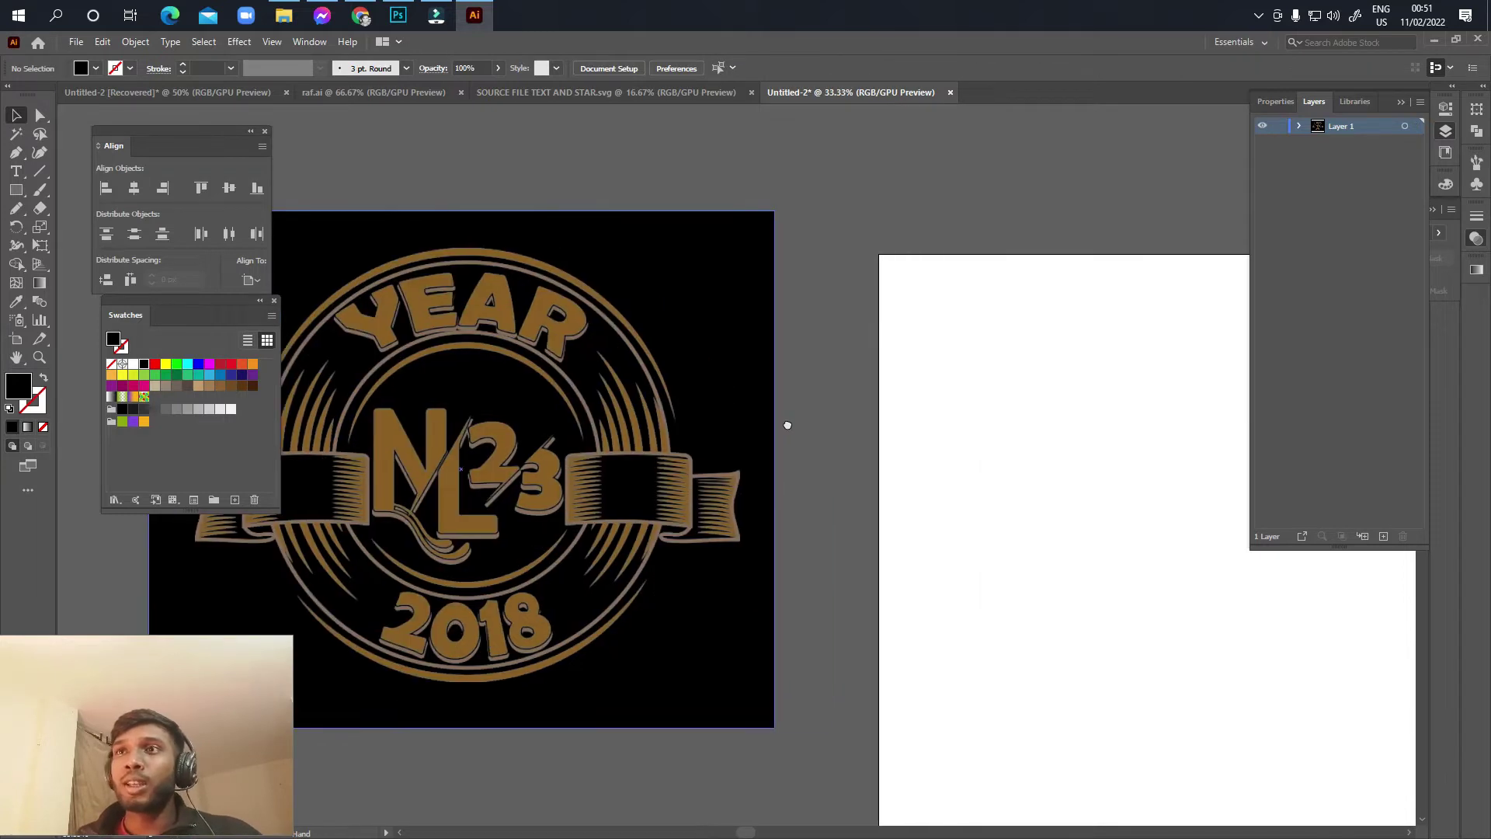
scroll(877, 404, "down", 1)
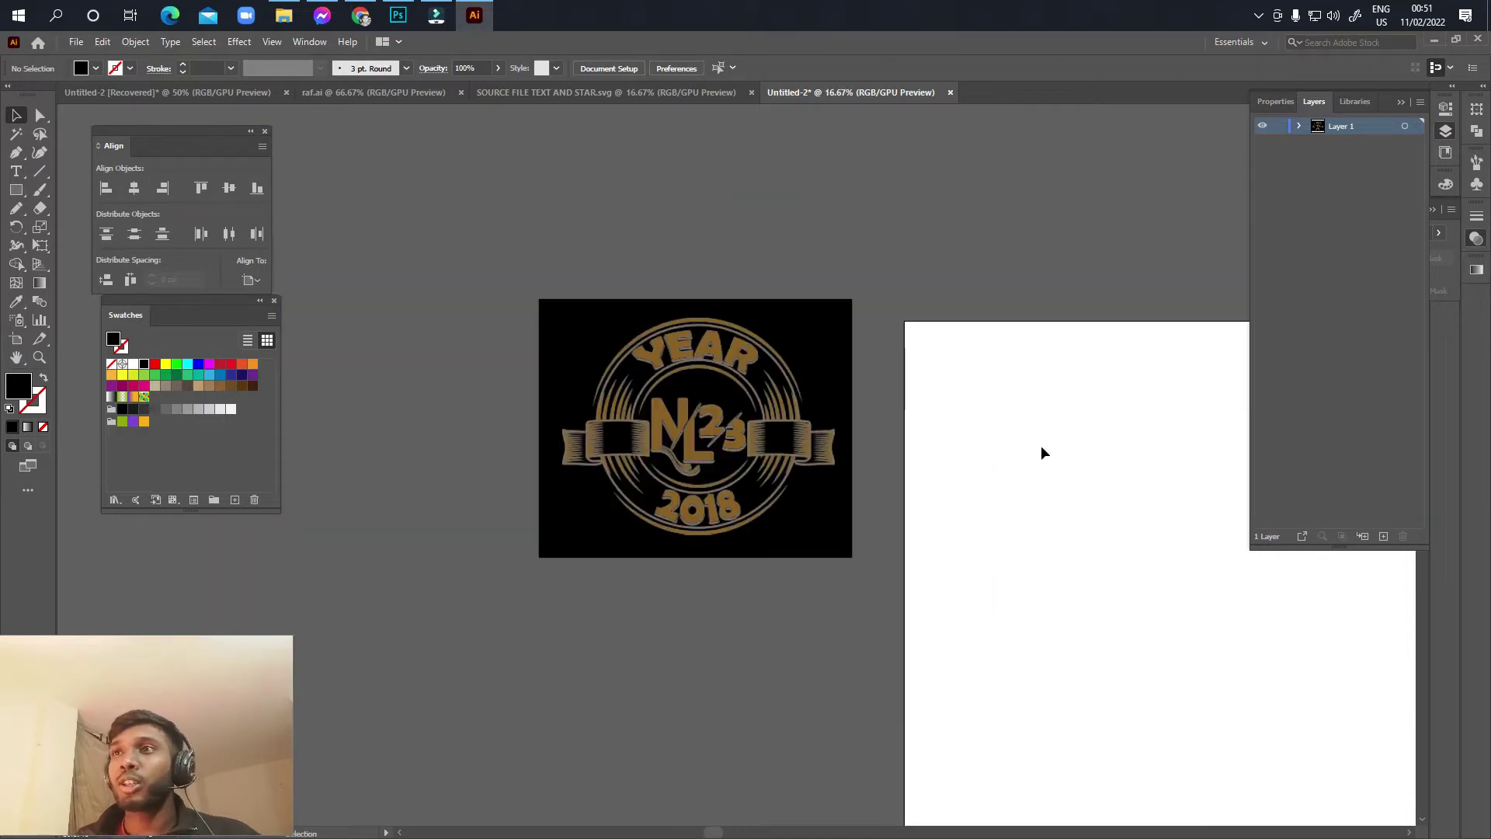
left_click_drag(1055, 458, 799, 350)
scroll(799, 349, "down", 1)
left_click_drag(873, 433, 968, 408)
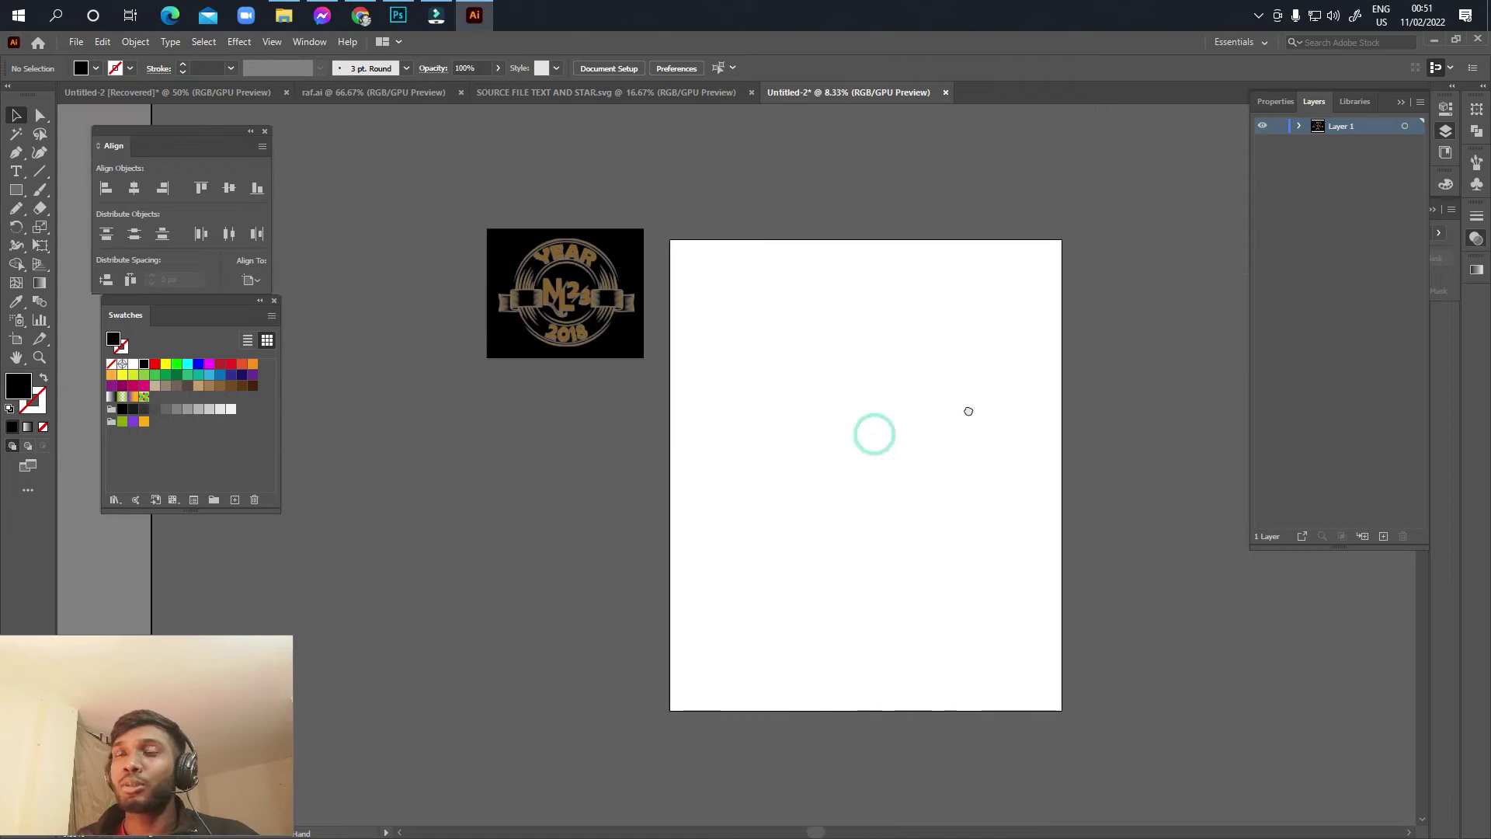
Step: Create a 4500 × 5400 px rectangle with the Rectangle tool
left_click(16, 189)
left_click(859, 436)
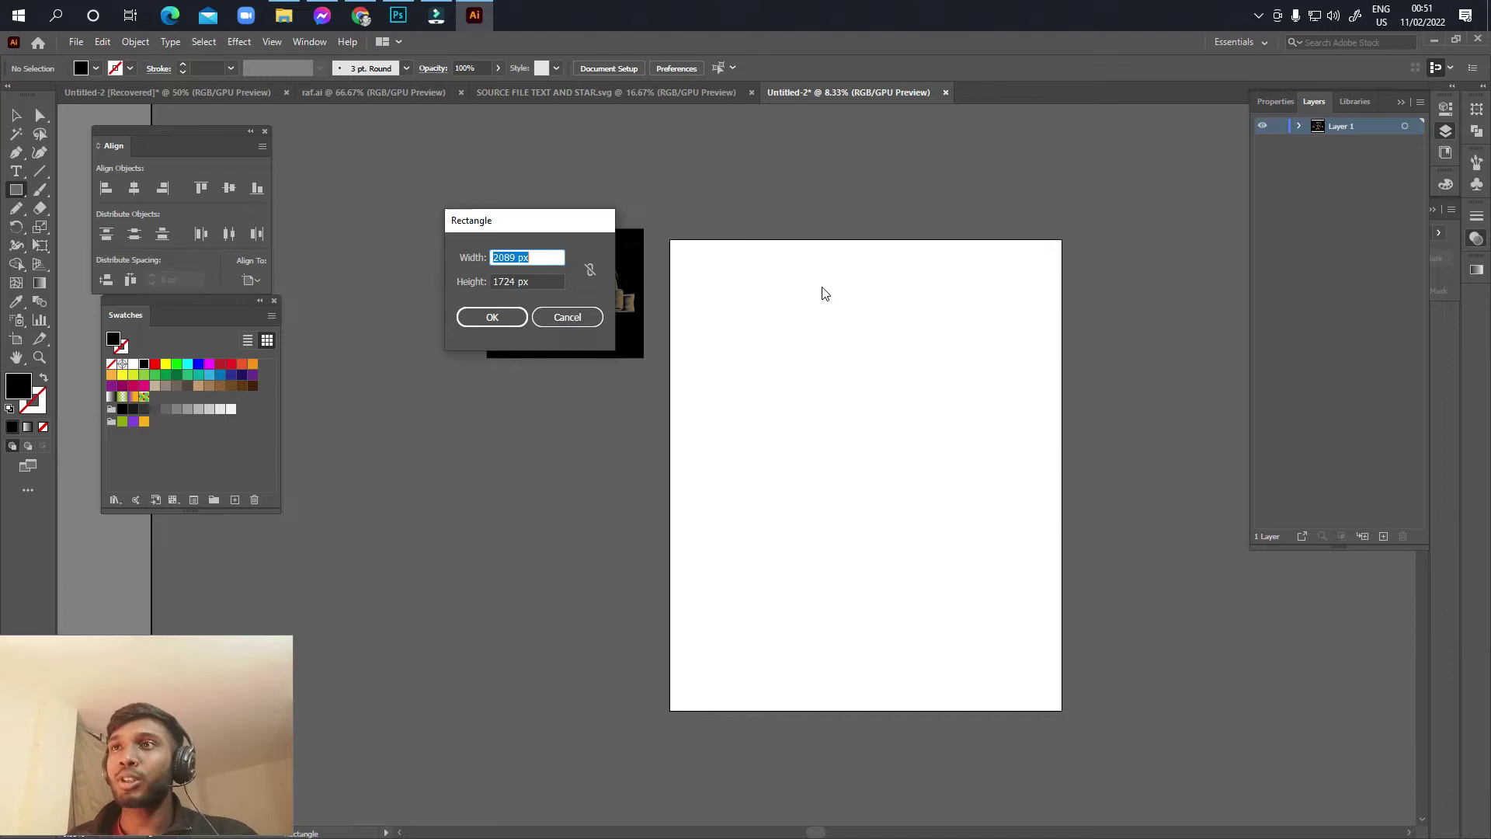
type("4500")
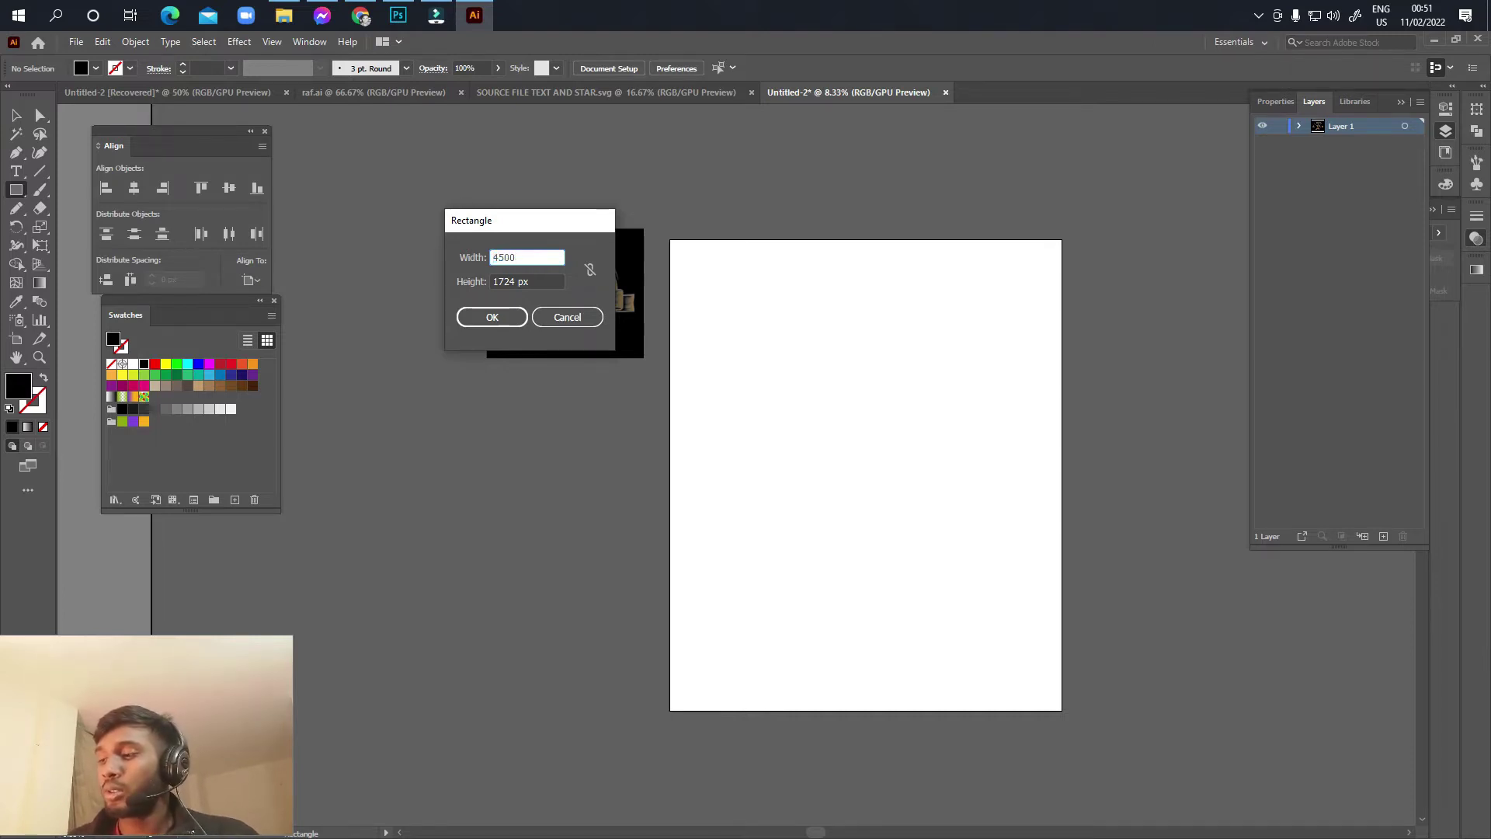
key("Tab")
type("5")
key("Return")
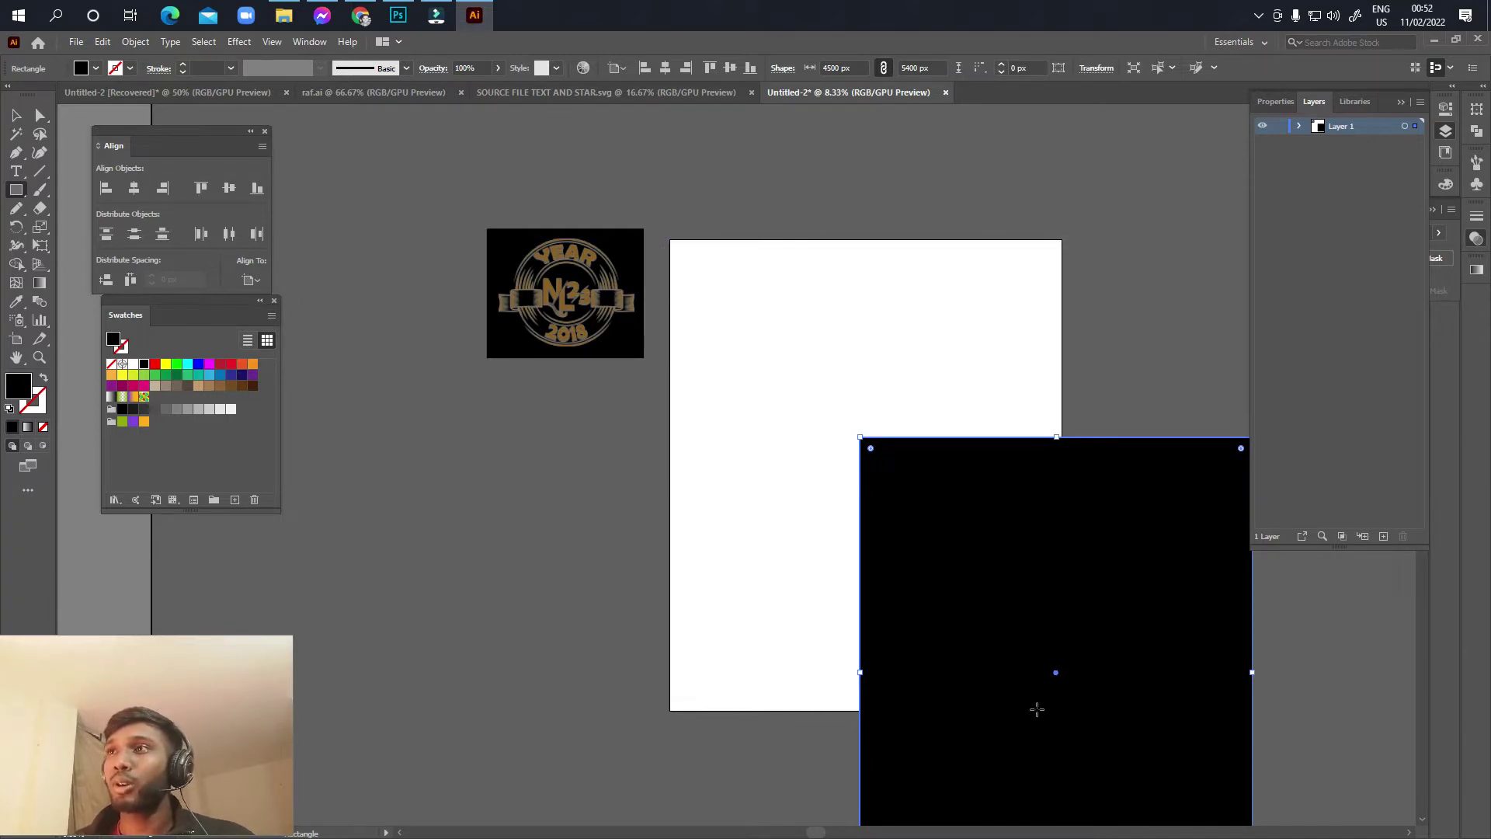
Step: Align the rectangle to the artboard's horizontal centre and top, then deselect it
left_click(665, 68)
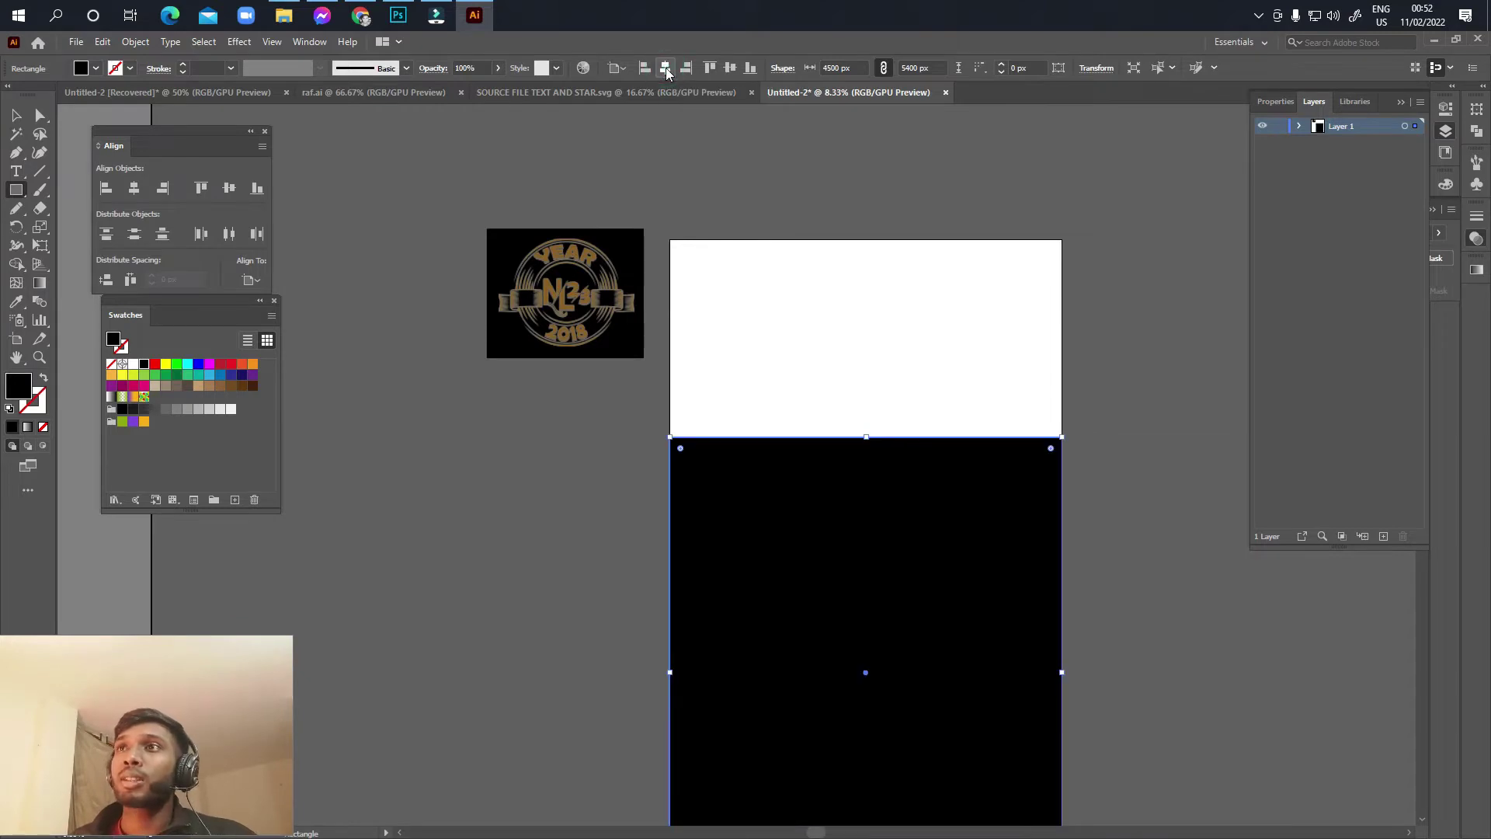
left_click(730, 68)
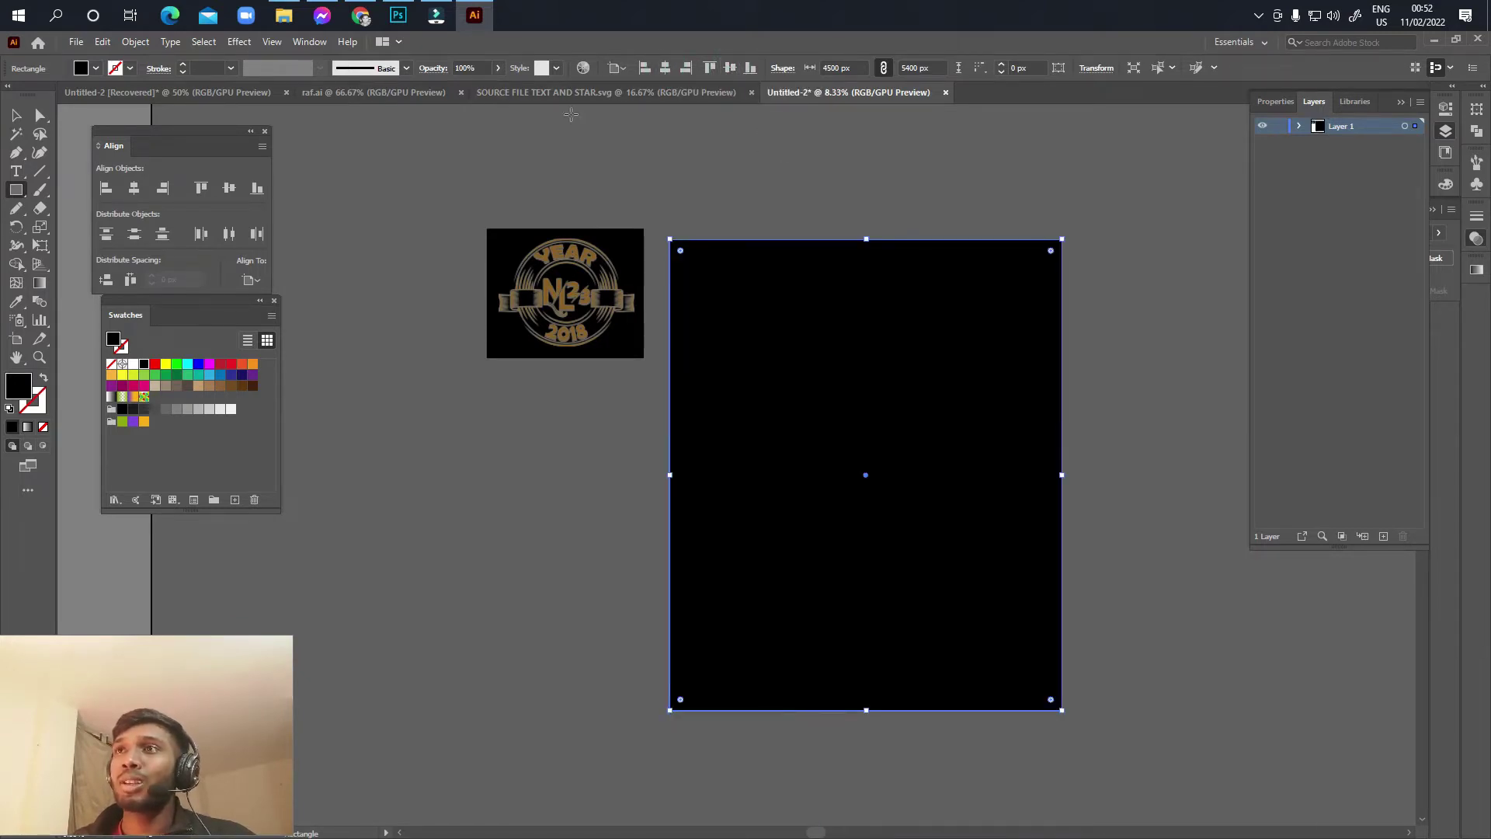
left_click(15, 115)
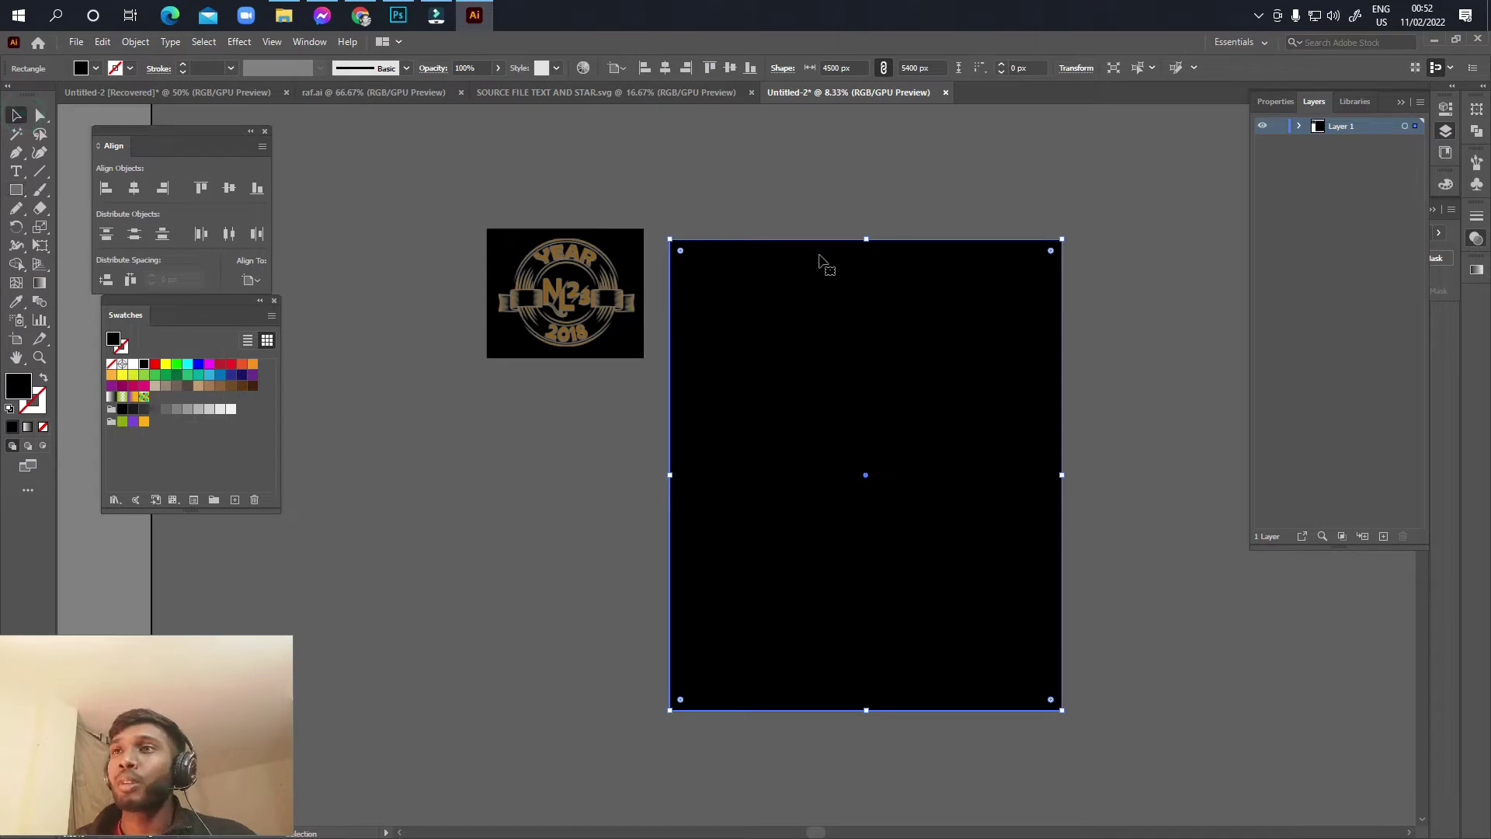
key("a")
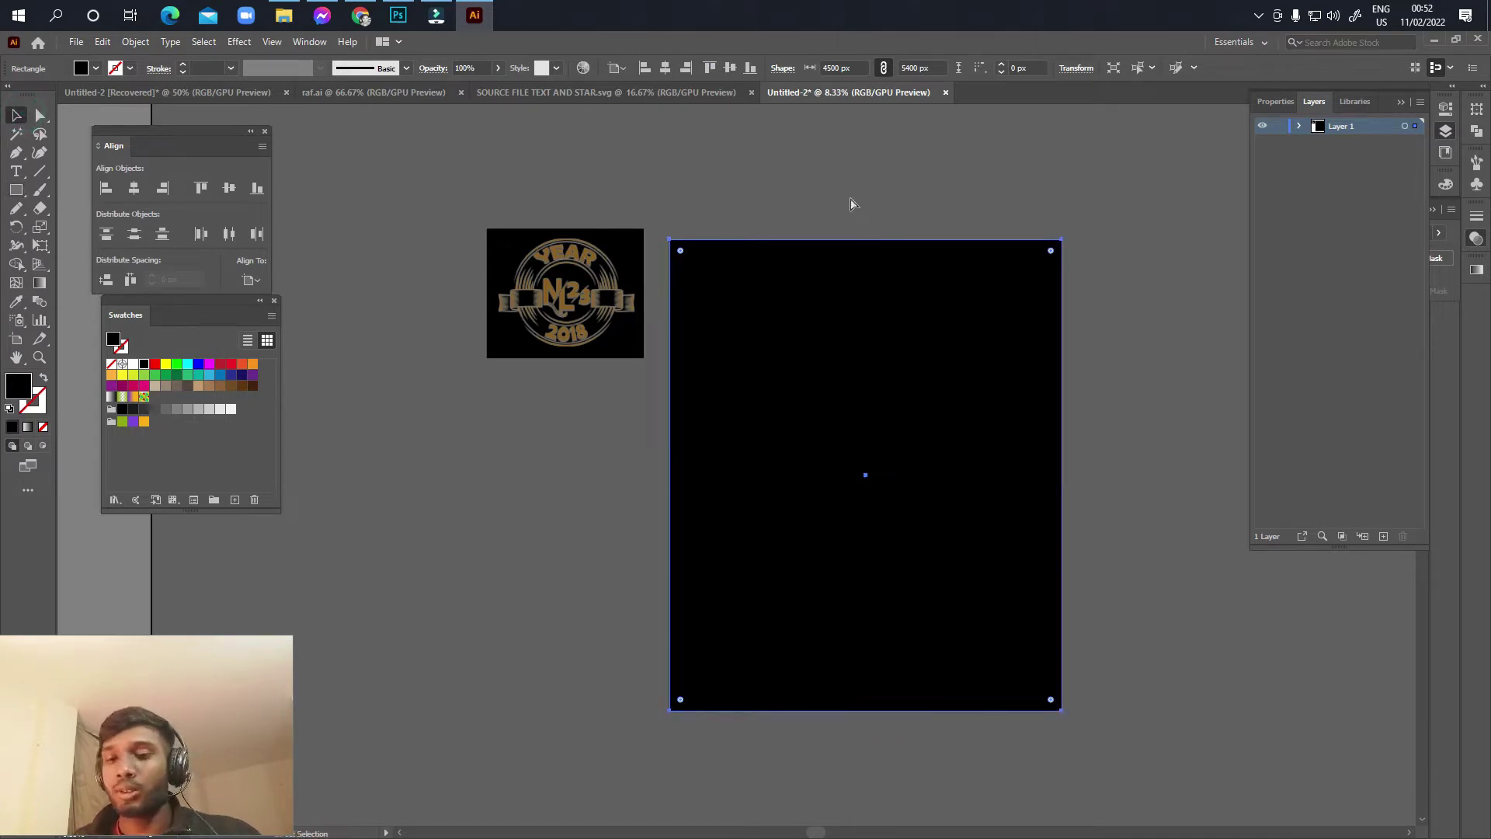
left_click(850, 204)
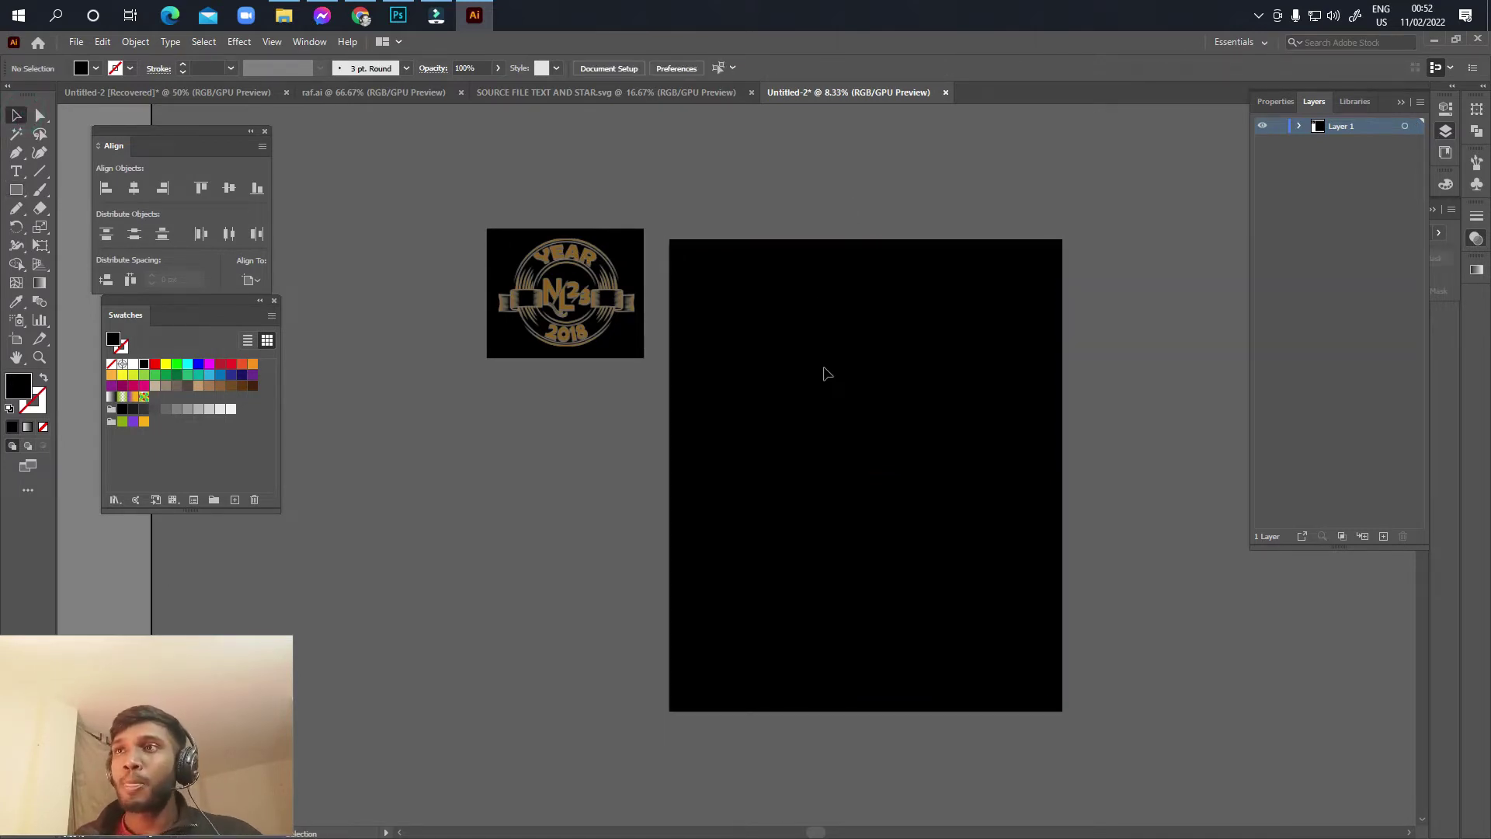
Step: Pan and zoom to bring the reference logo and the black artboard into view
scroll(827, 371, "up", 2)
scroll(833, 374, "down", 5)
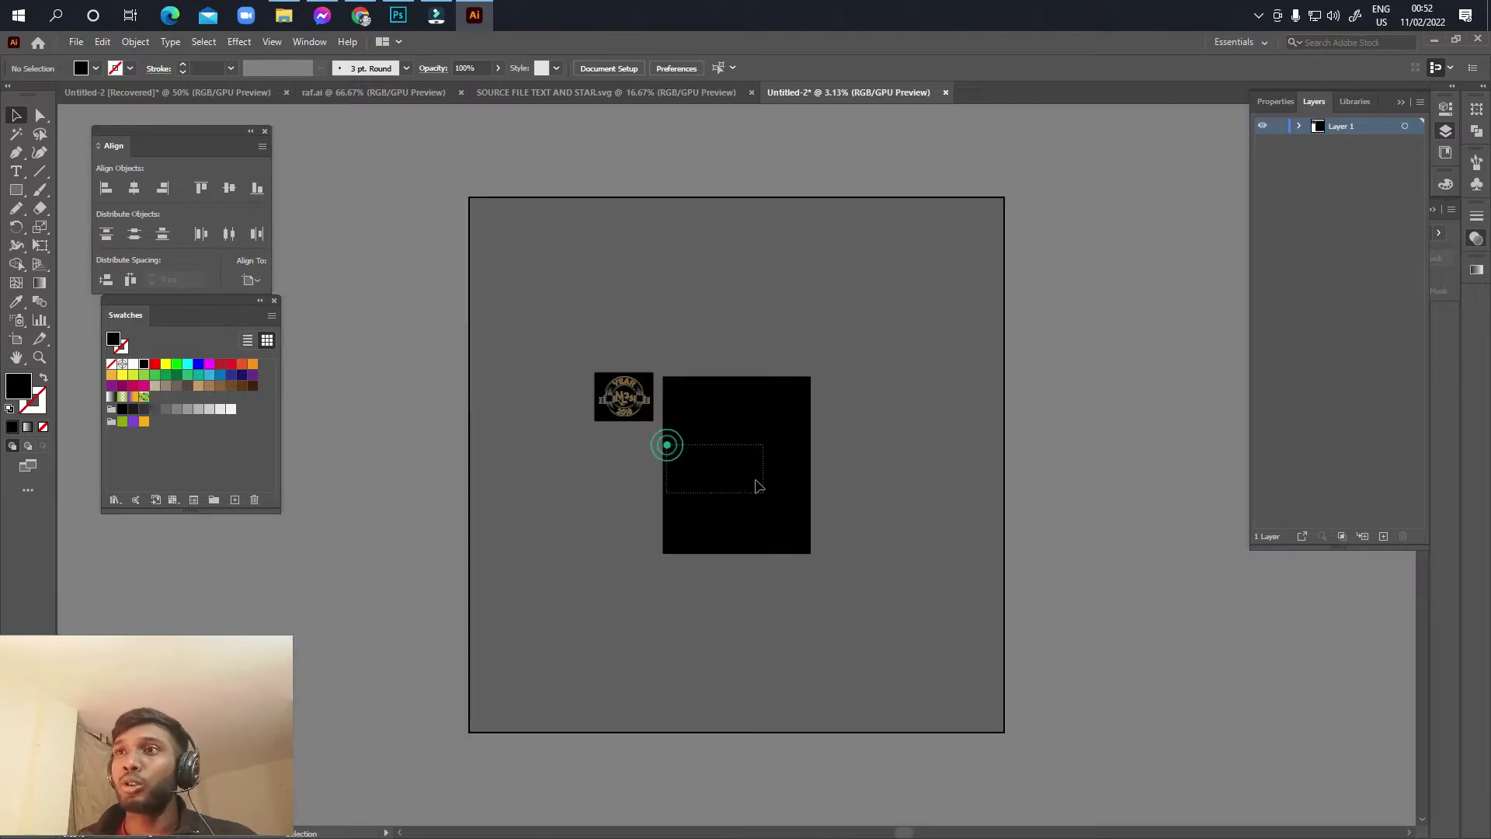
scroll(745, 473, "up", 5)
scroll(792, 489, "down", 2)
scroll(769, 439, "down", 1)
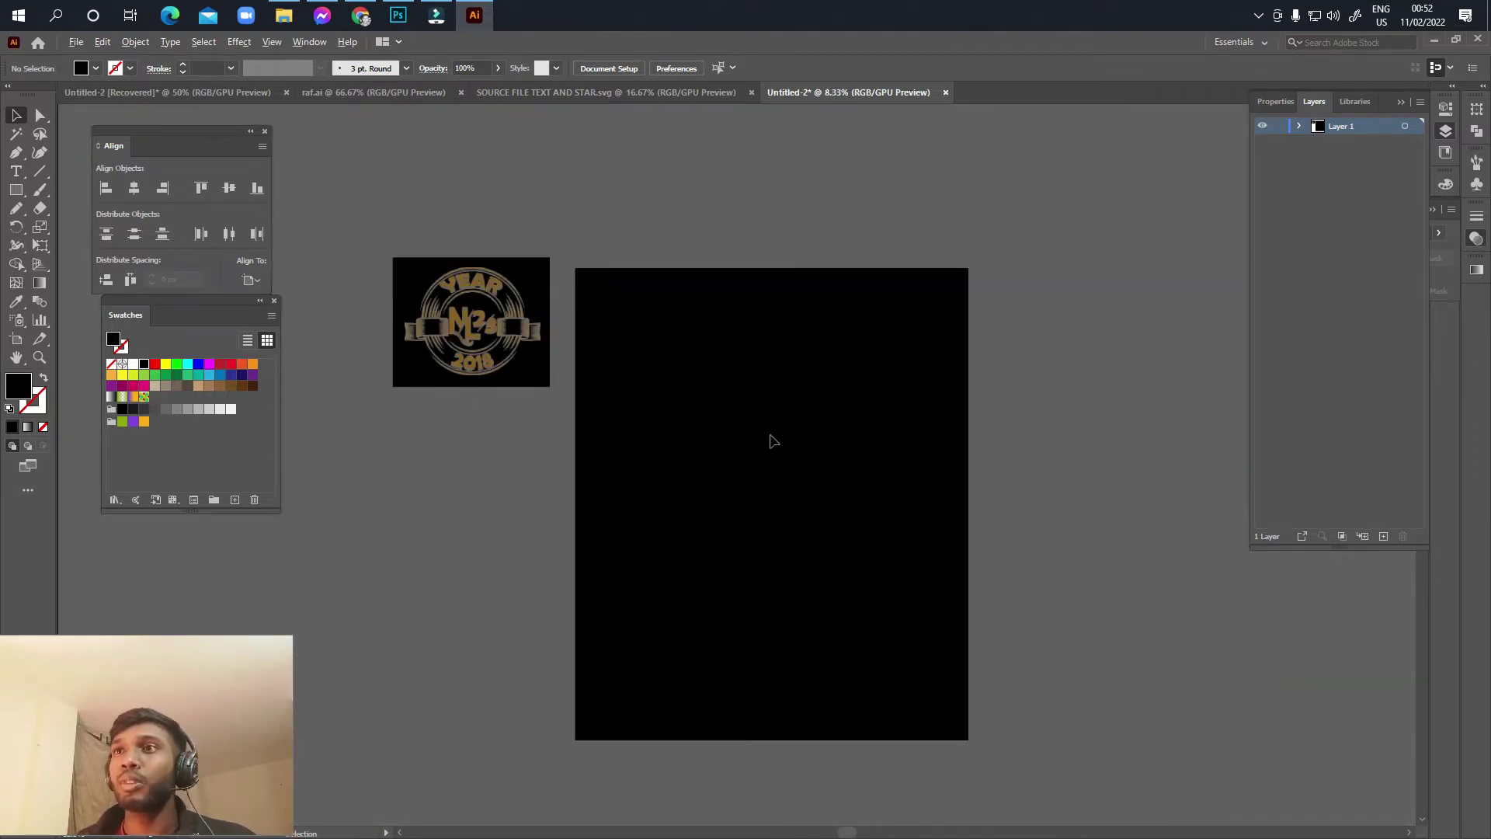
left_click_drag(715, 428, 769, 441)
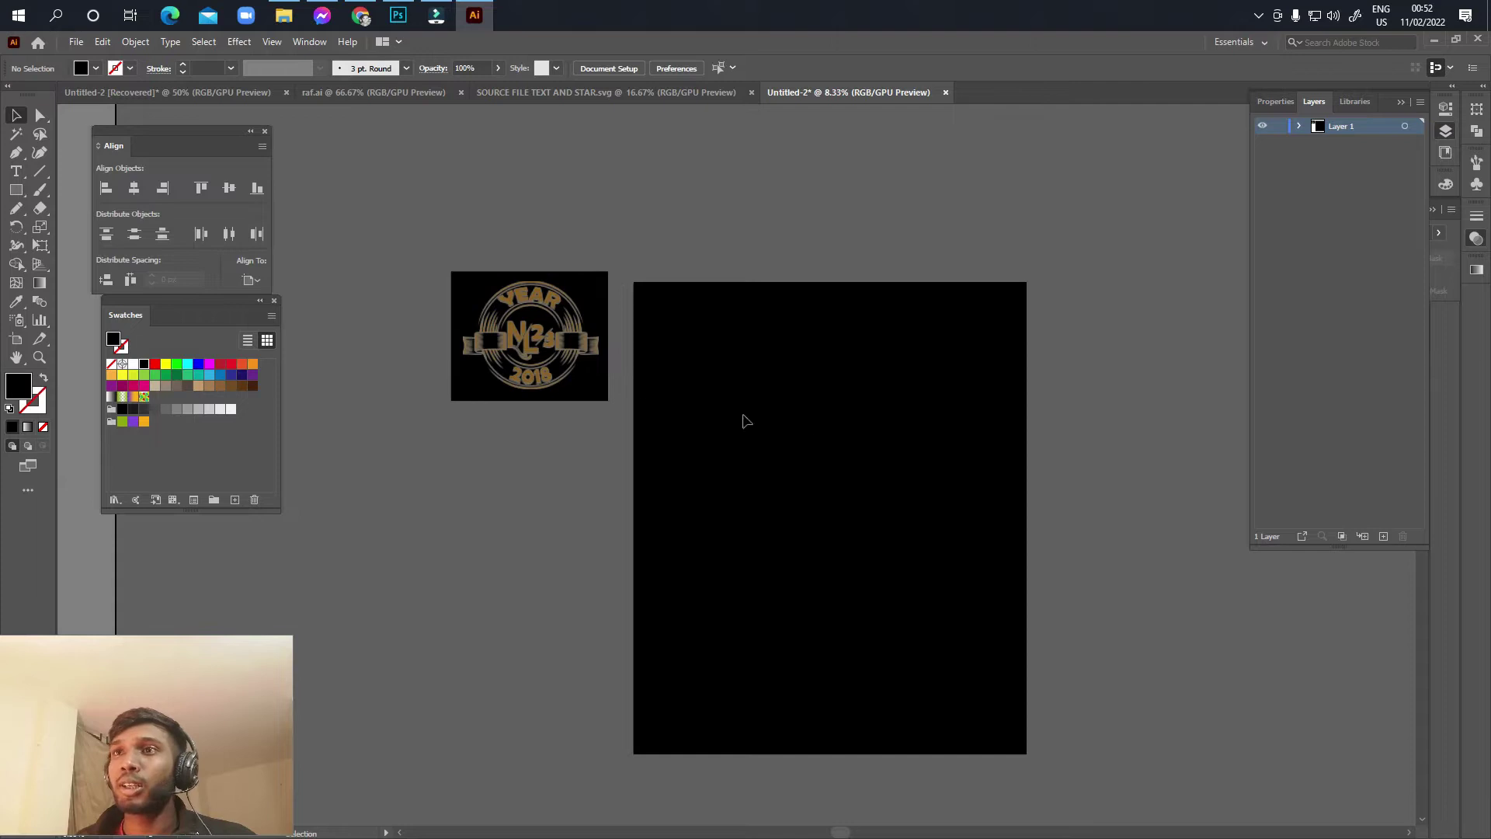
scroll(474, 326, "up", 6)
scroll(434, 361, "down", 3)
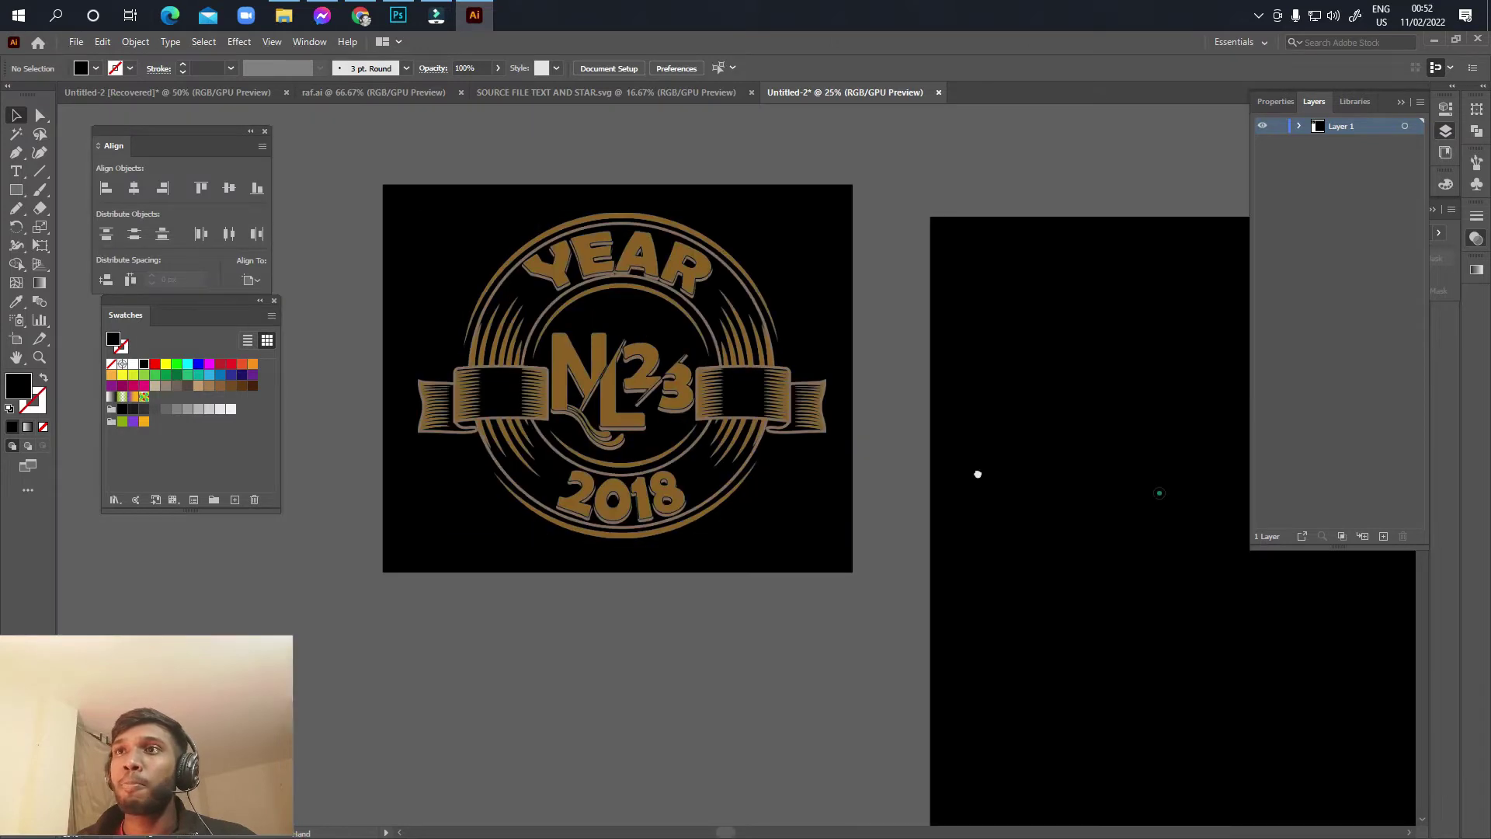
left_click_drag(977, 474, 742, 437)
left_click_drag(381, 327, 570, 483)
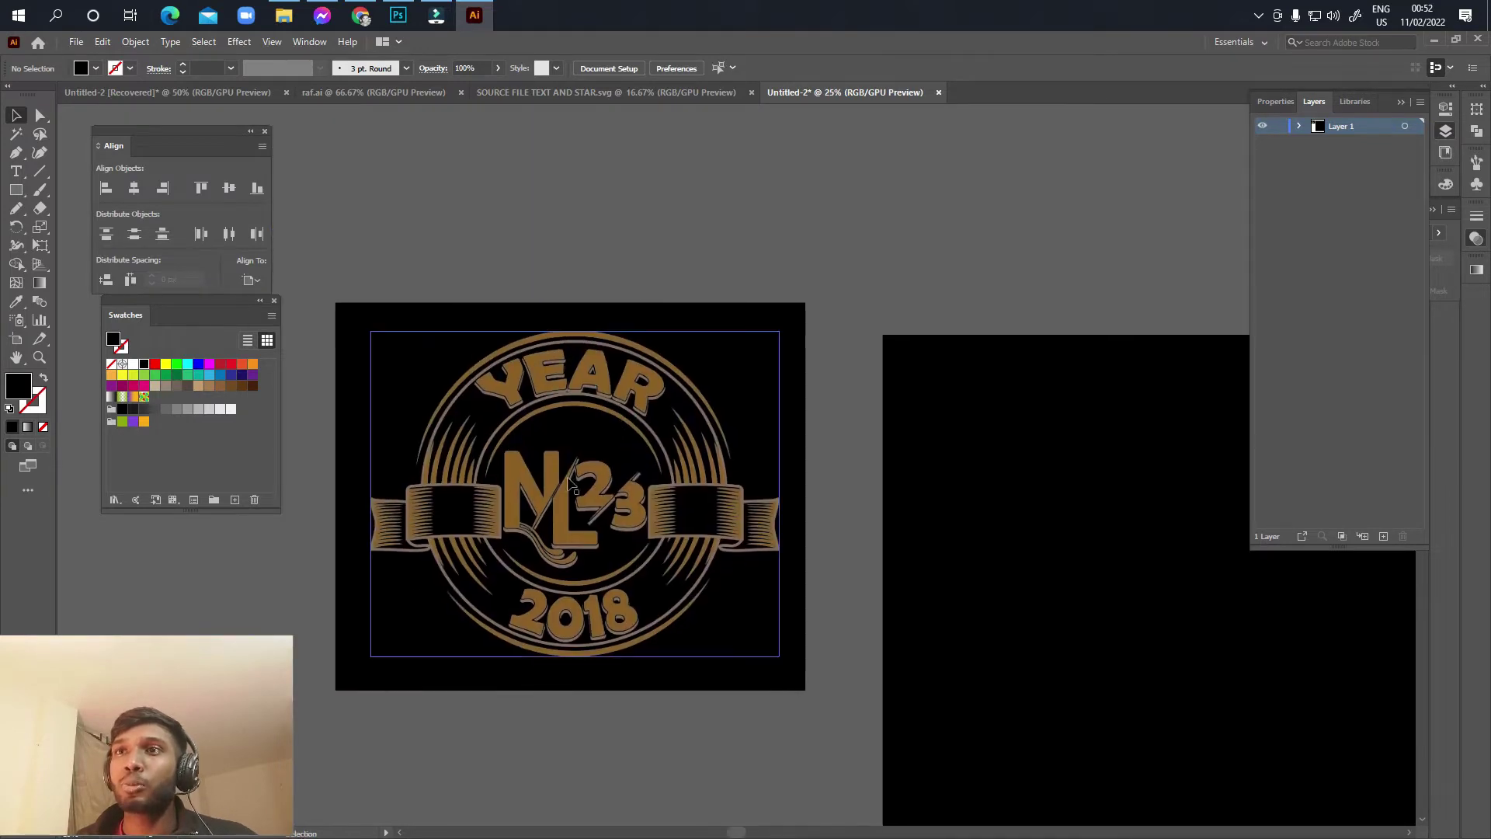
scroll(552, 483, "up", 1)
left_click_drag(423, 496, 539, 506)
scroll(698, 512, "down", 2)
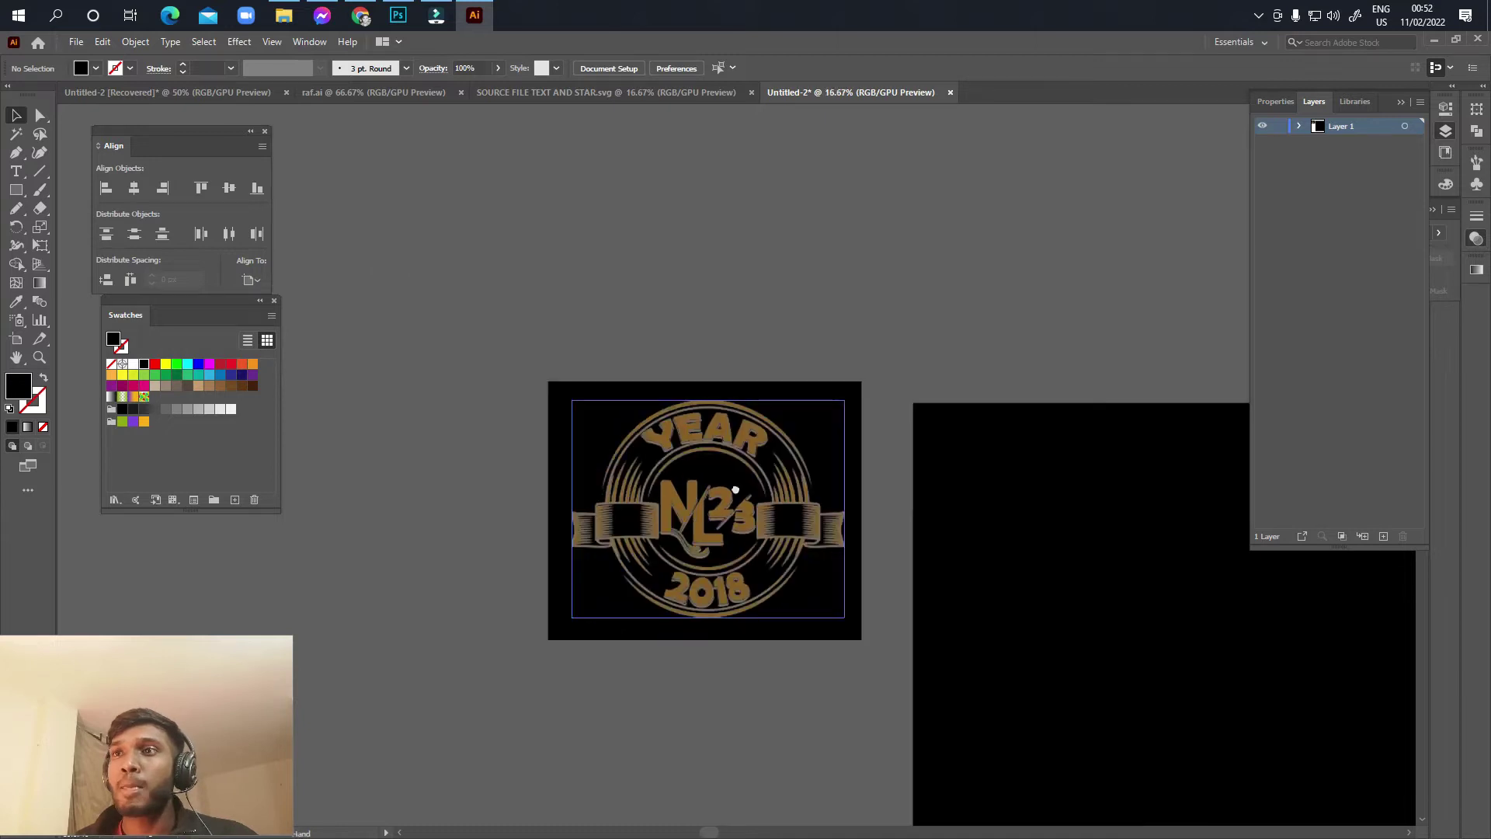
left_click_drag(736, 490, 537, 352)
scroll(1063, 625, "down", 1)
mouse_move(1064, 625)
left_mouse_down()
mouse_move(878, 445)
mouse_move(880, 390)
left_mouse_up()
Step: Draw a large circle centred on the artboard and sample the gold of the 2018 numerals
left_click(17, 190)
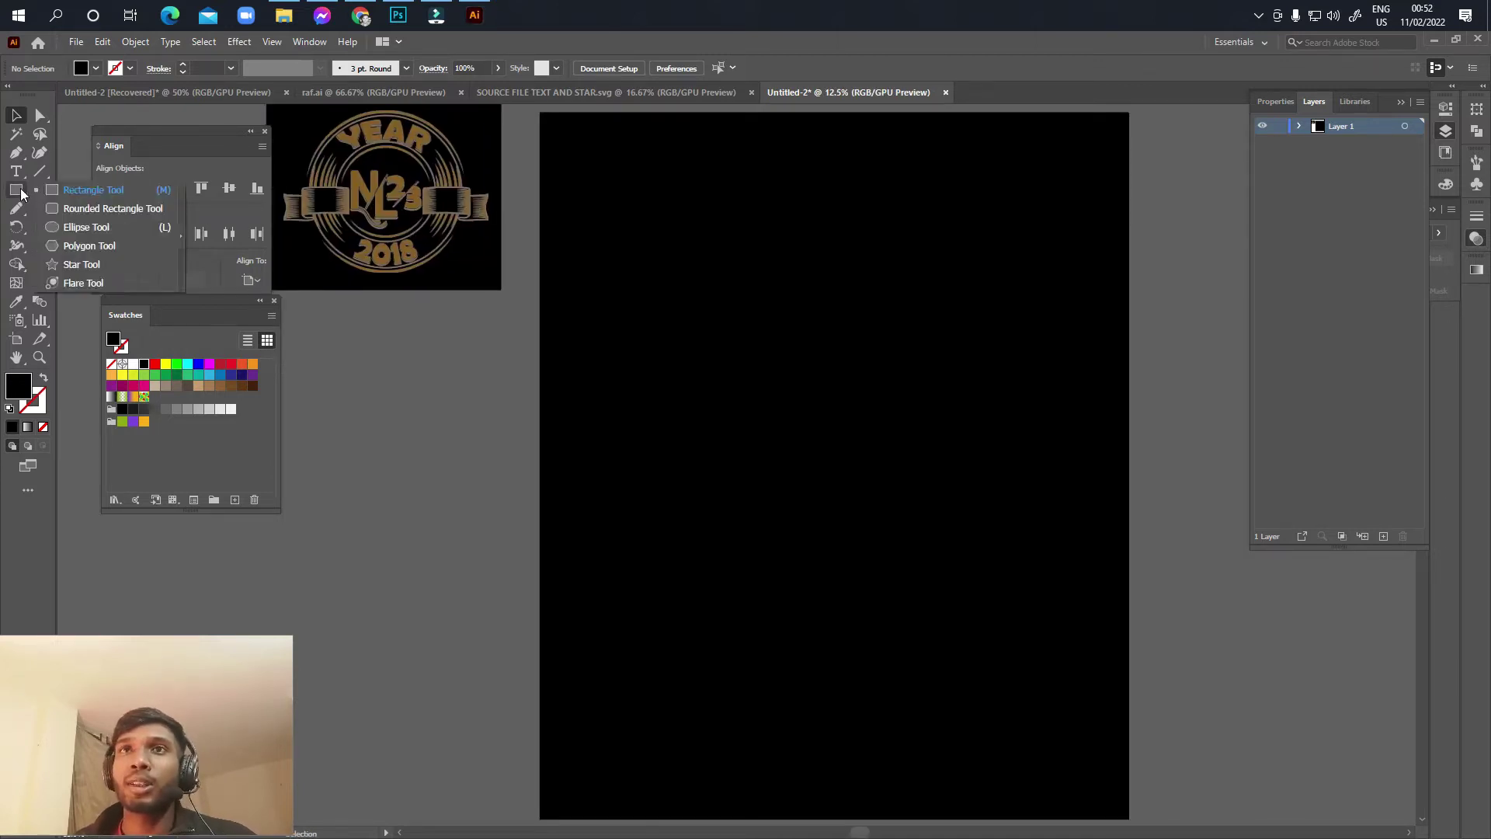
left_click(79, 225)
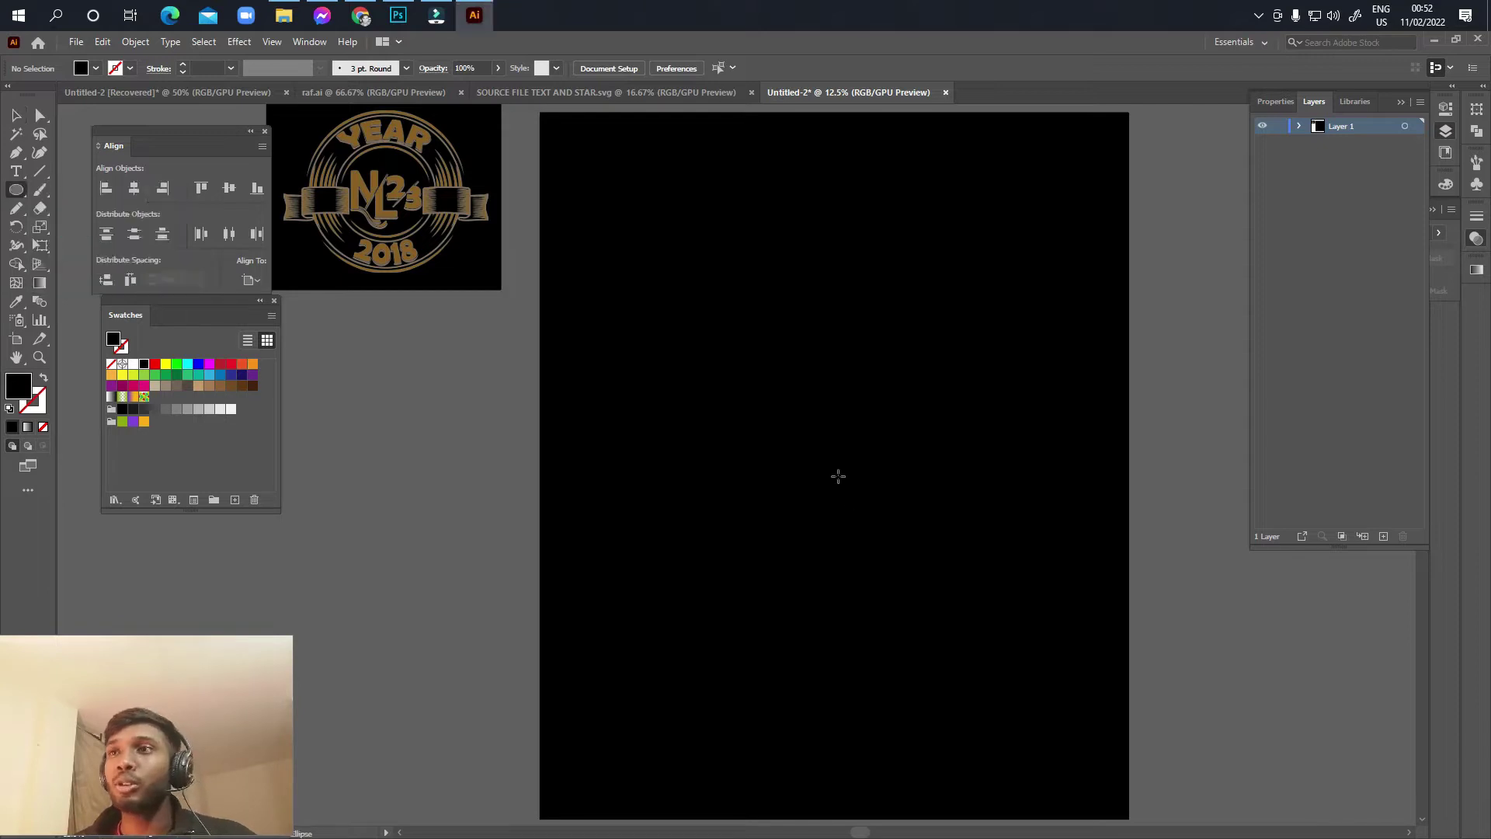
left_click_drag(833, 464, 939, 538)
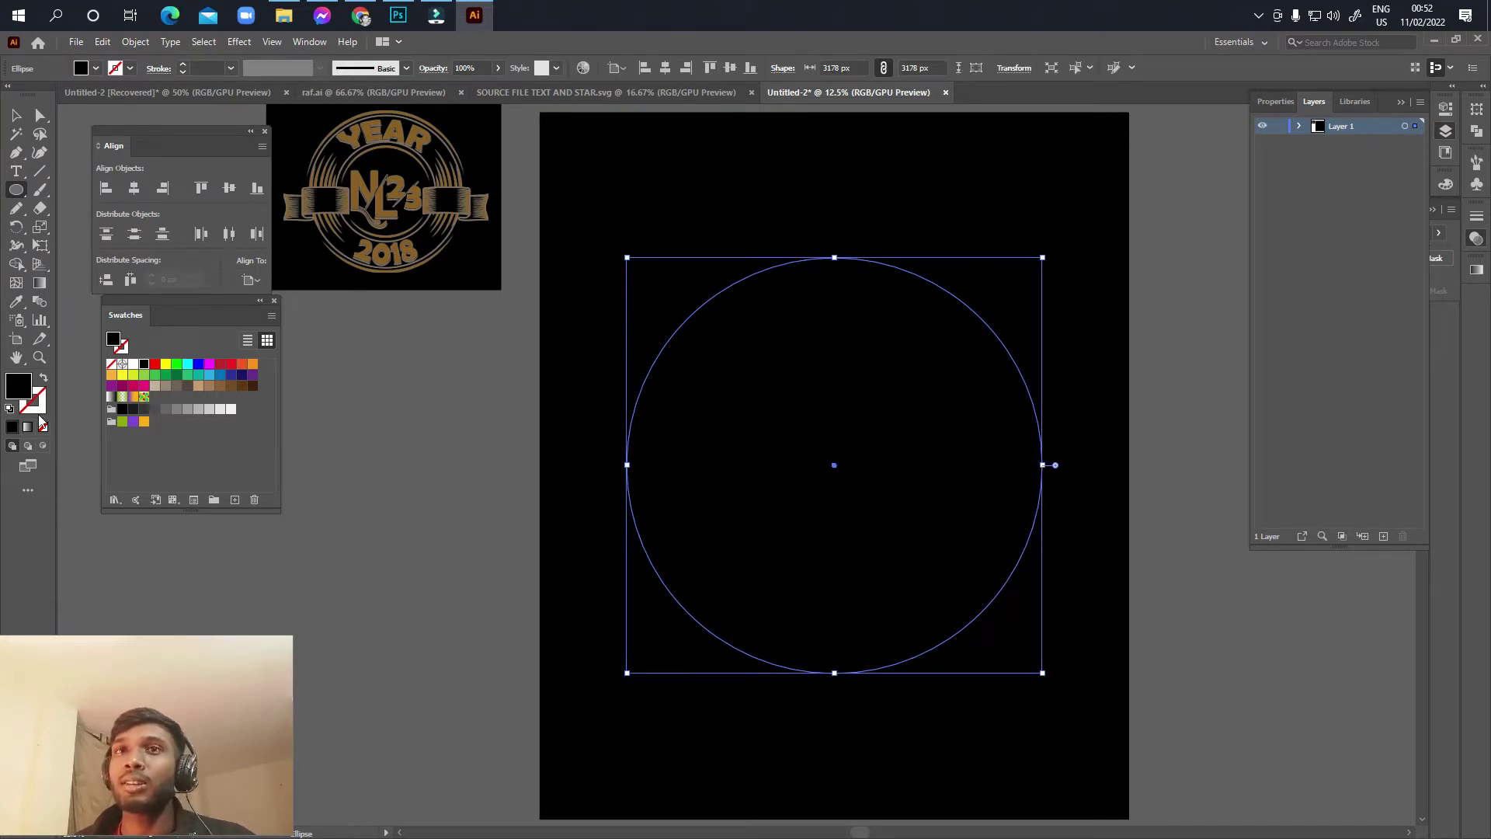
key("v")
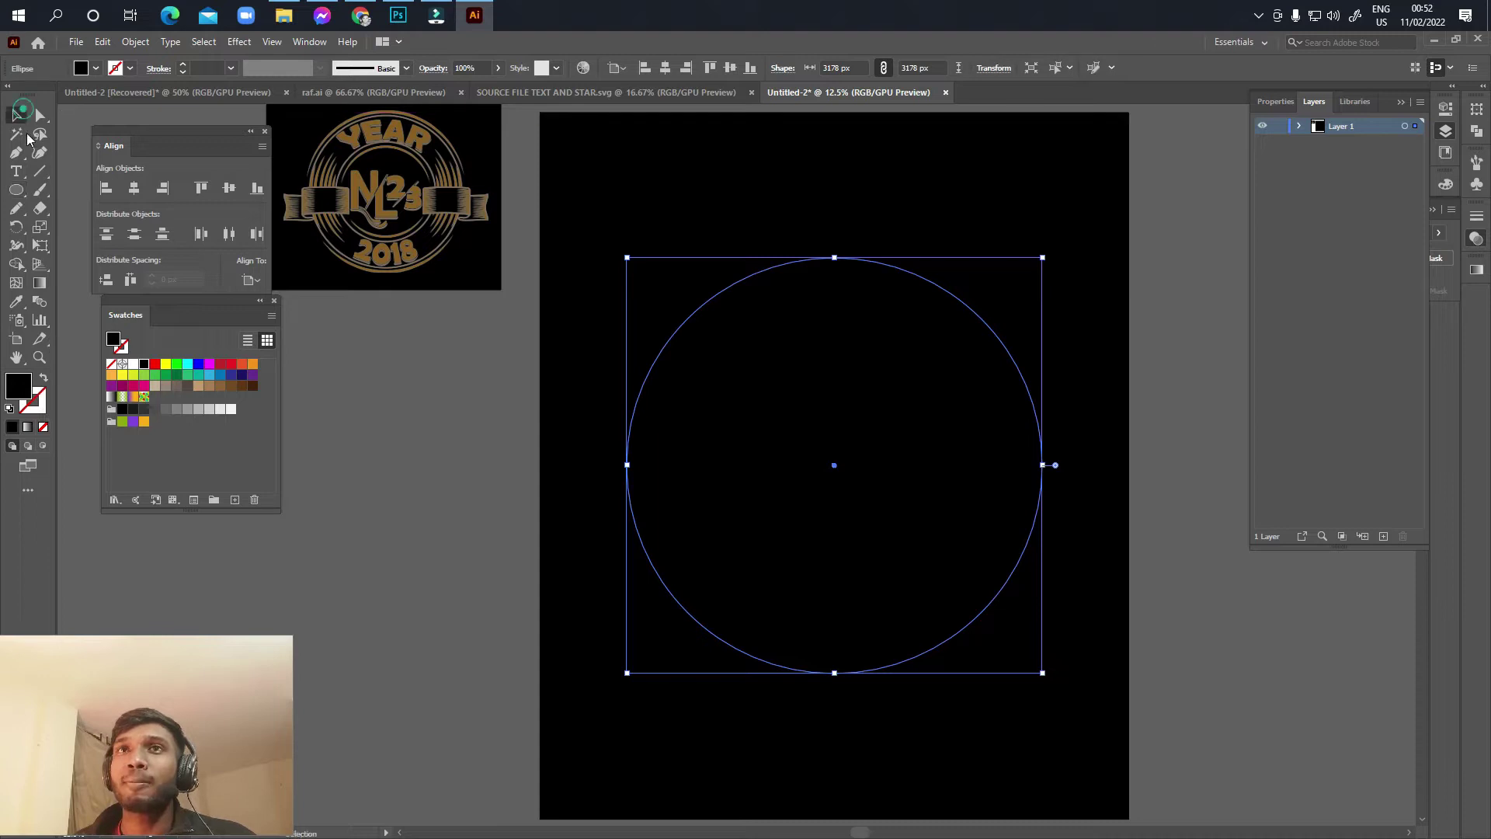
key("i")
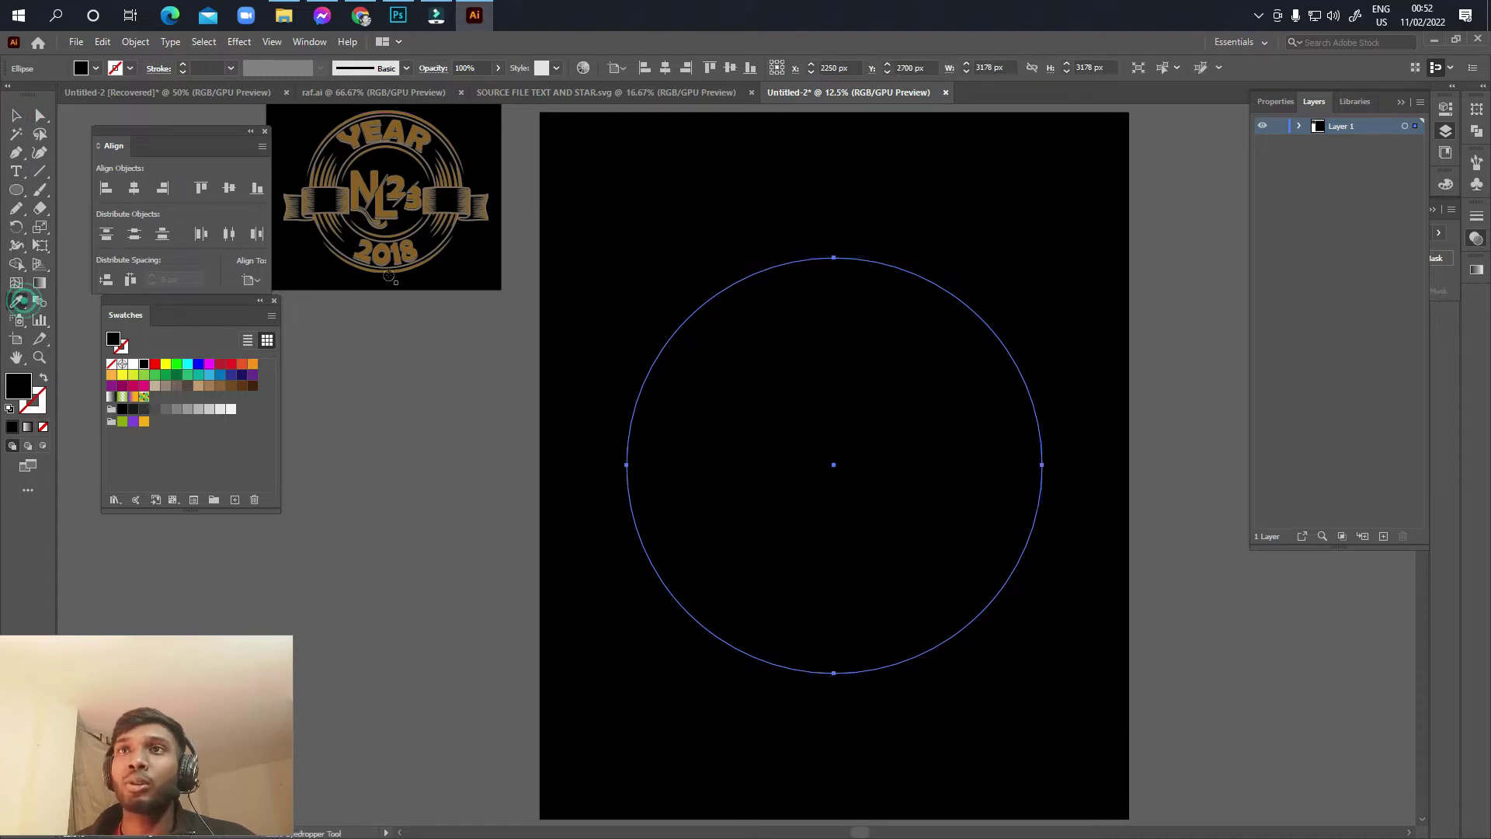
scroll(399, 234, "up", 6)
left_click(395, 228)
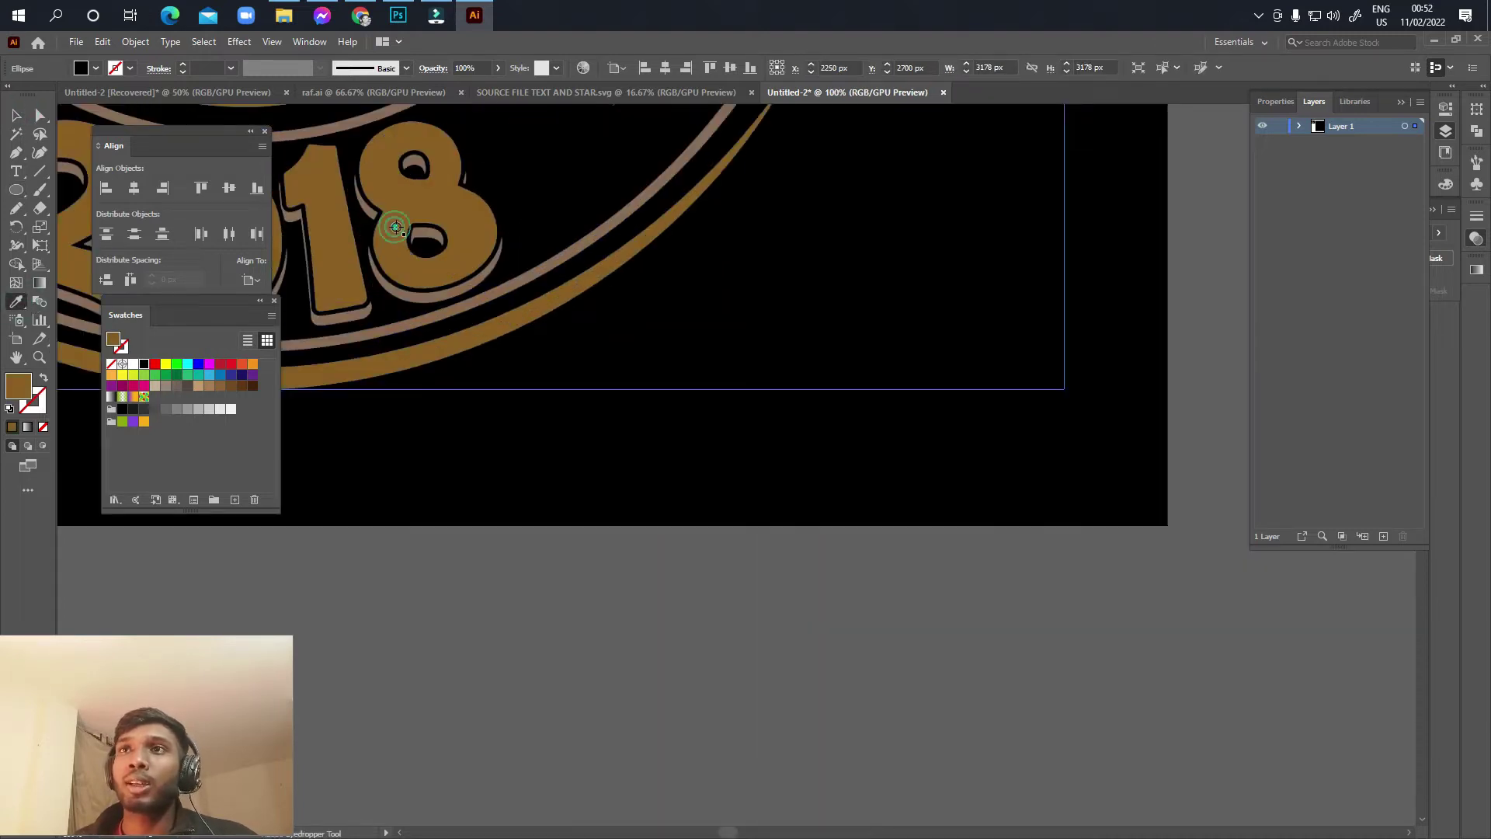
Step: Draw a small gold swatch square below the logo and duplicate it to the right
left_click(15, 117)
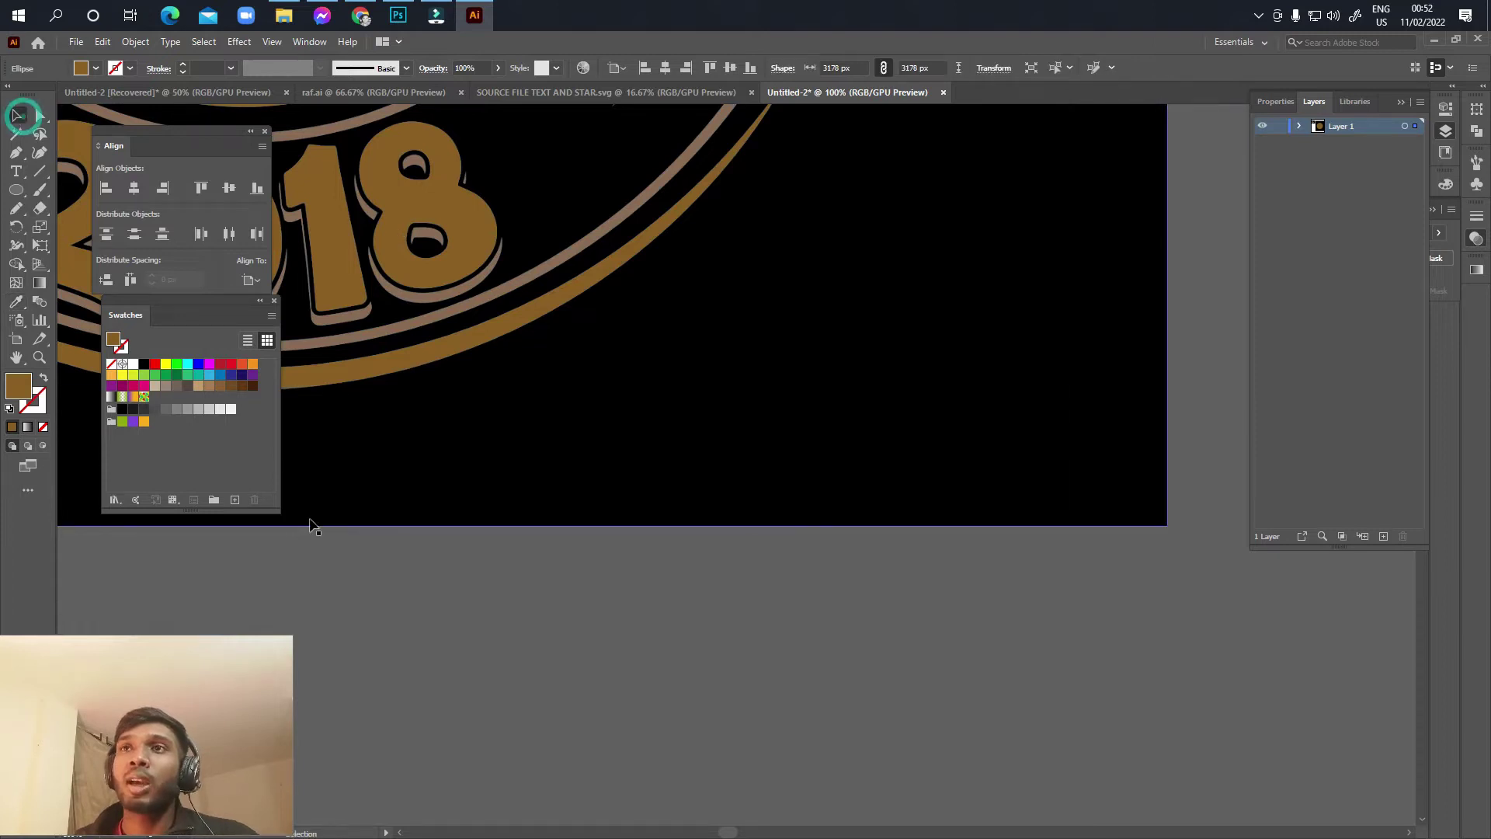
key("ctrl+minus")
key("ctrl+minus")
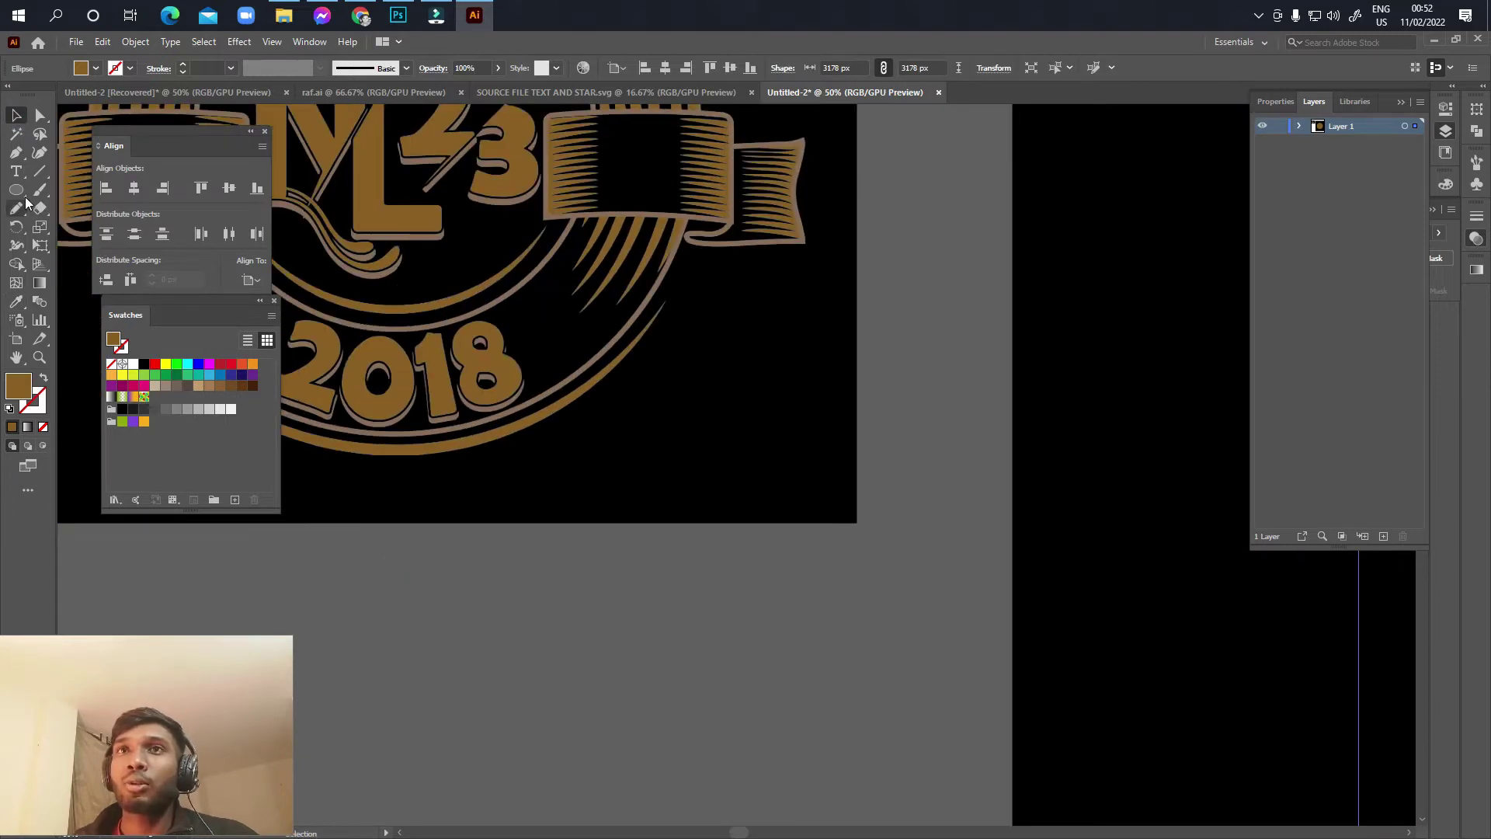
left_click_drag(16, 191, 86, 186)
key("m")
left_click_drag(556, 631, 579, 654)
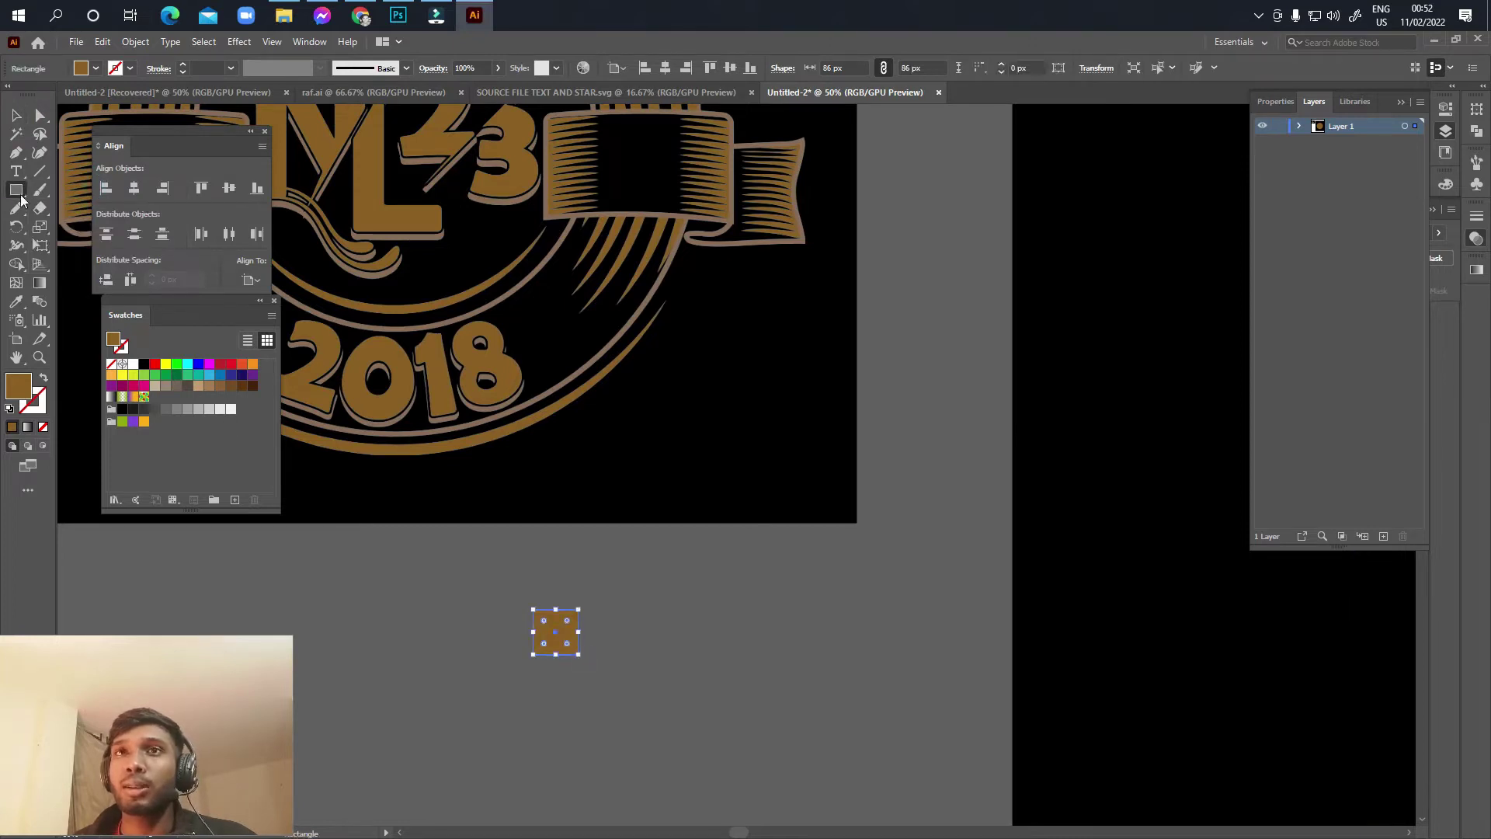
left_click(15, 115)
left_click_drag(553, 636, 635, 636)
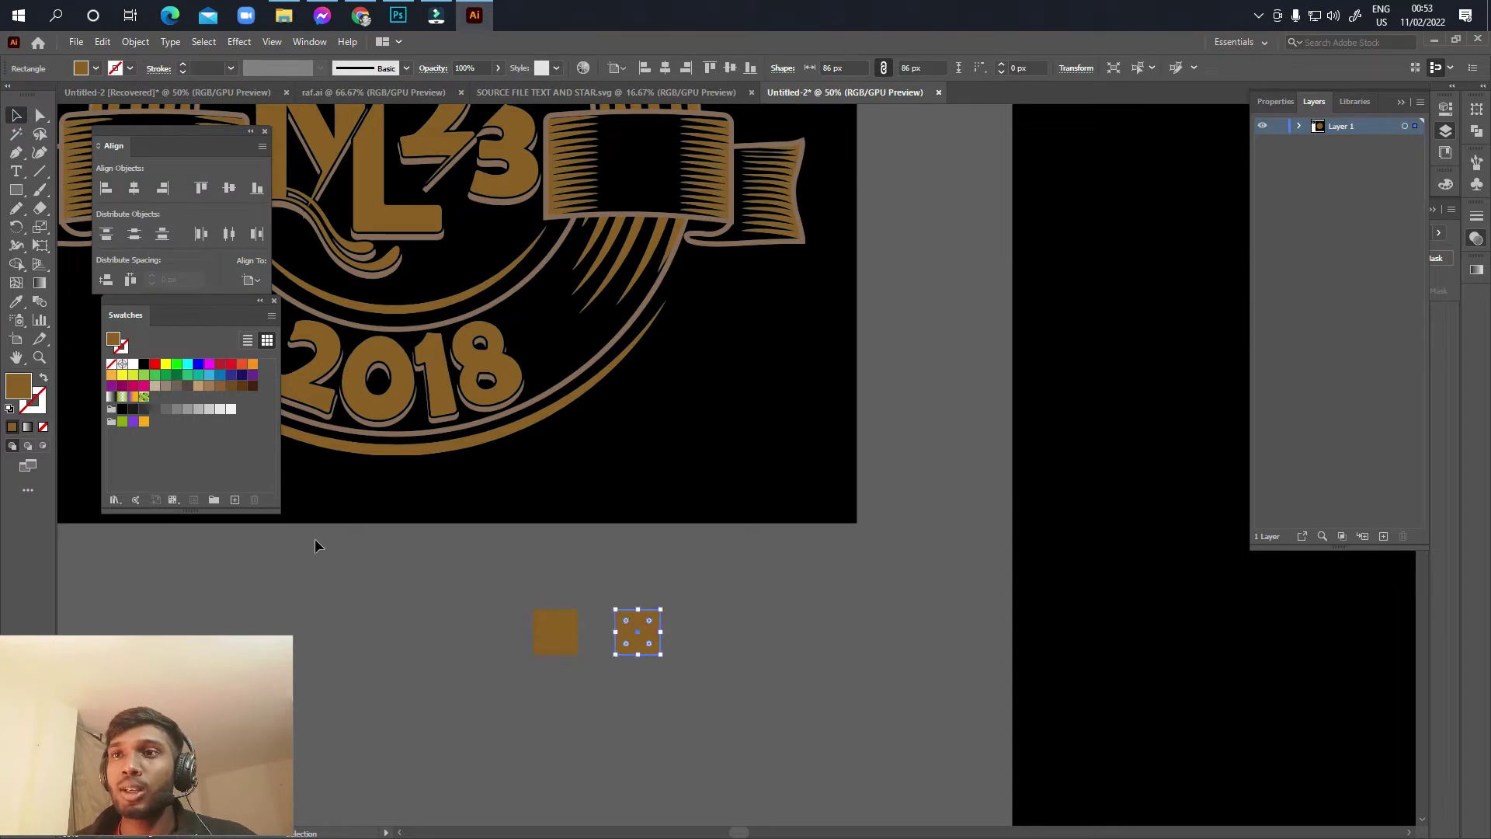
Step: Recolour the copied square with the light brown of the logo's ring
left_click(16, 301)
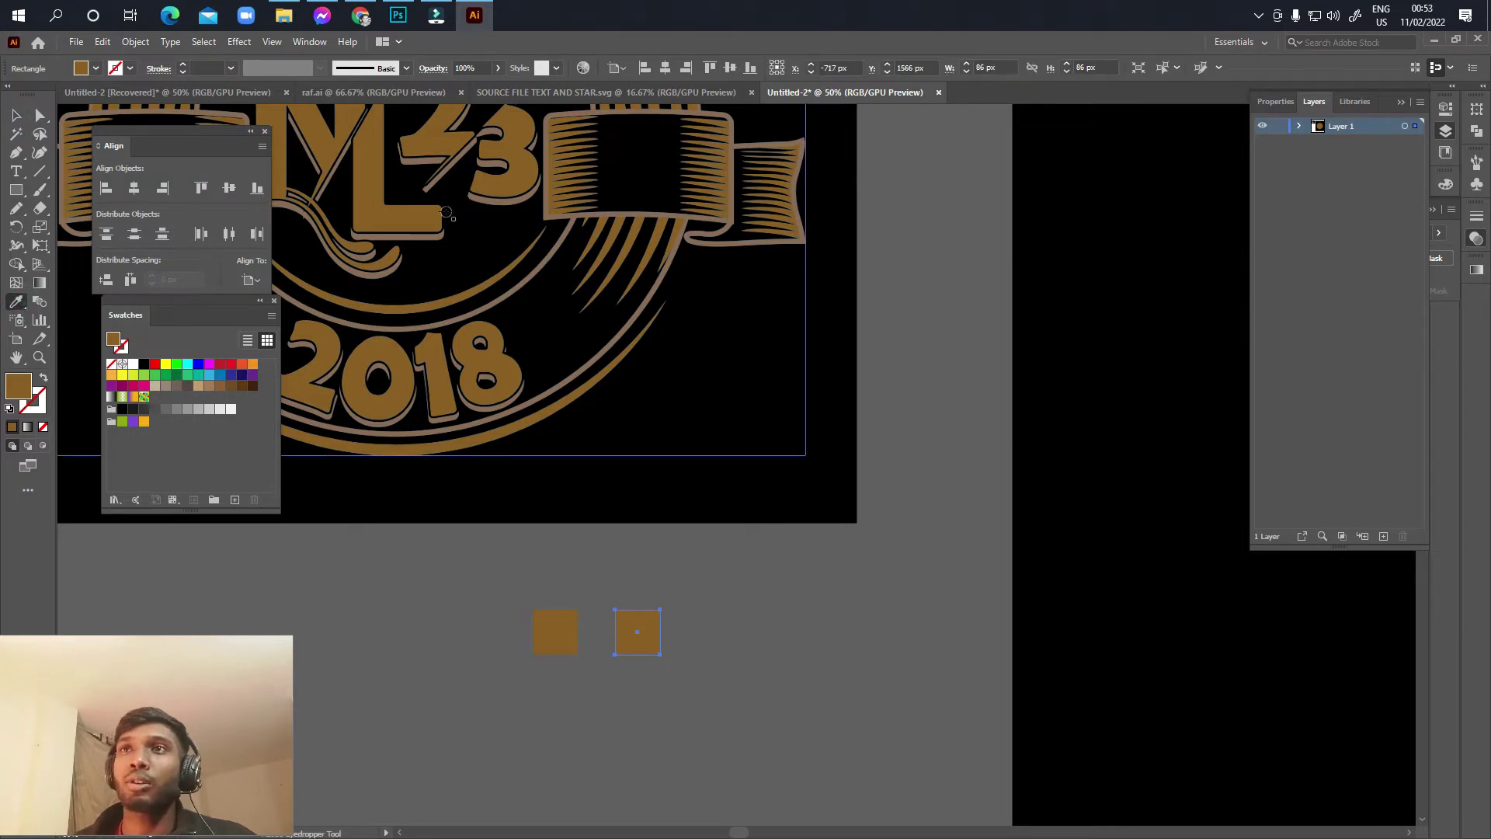
scroll(438, 248, "up", 5)
left_click(387, 180)
scroll(476, 316, "down", 6)
Step: Select both colour squares together
left_click(15, 115)
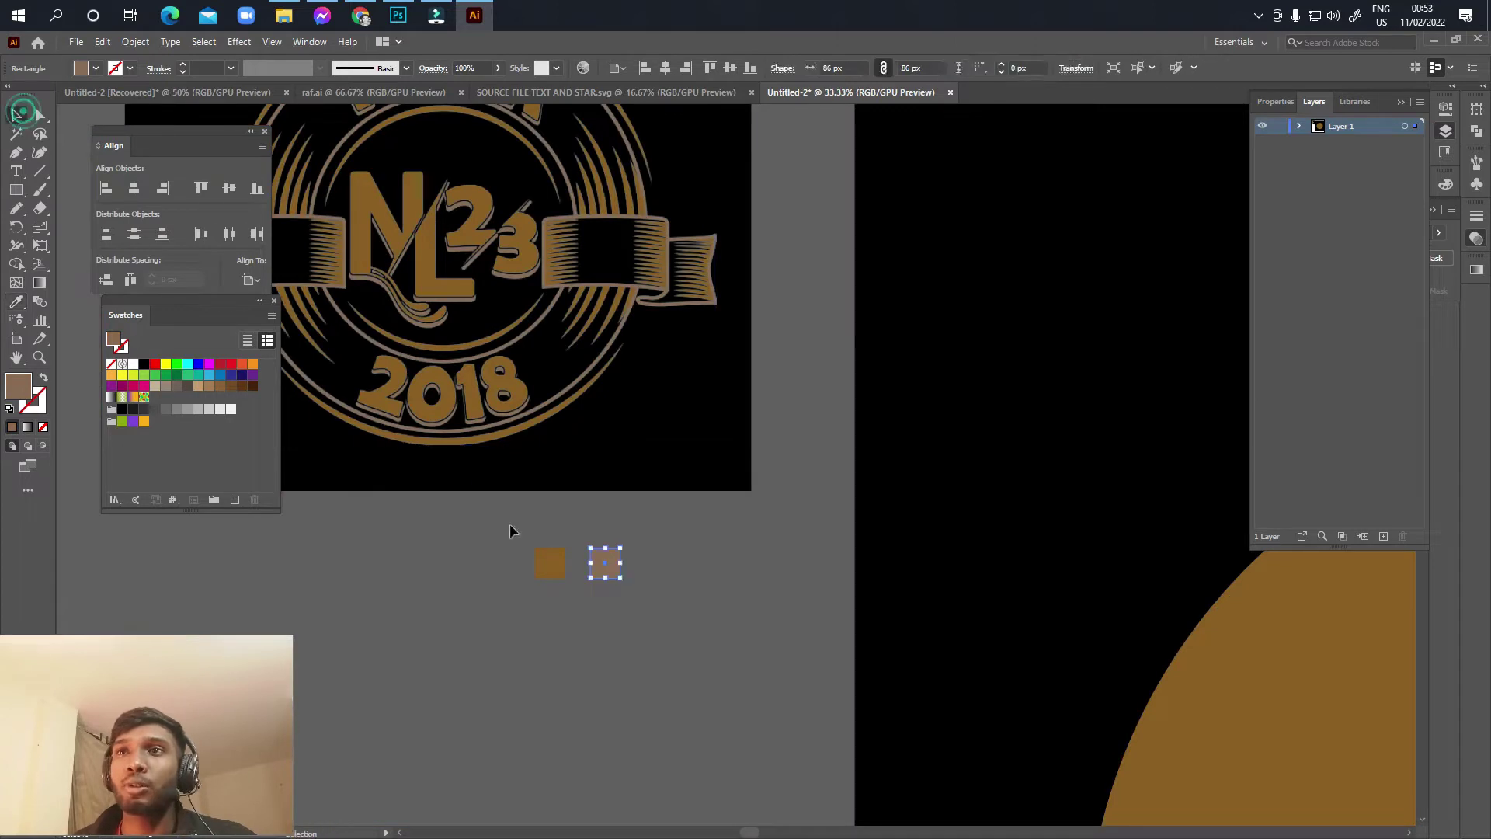
left_click_drag(477, 525, 678, 637)
scroll(592, 589, "up", 1)
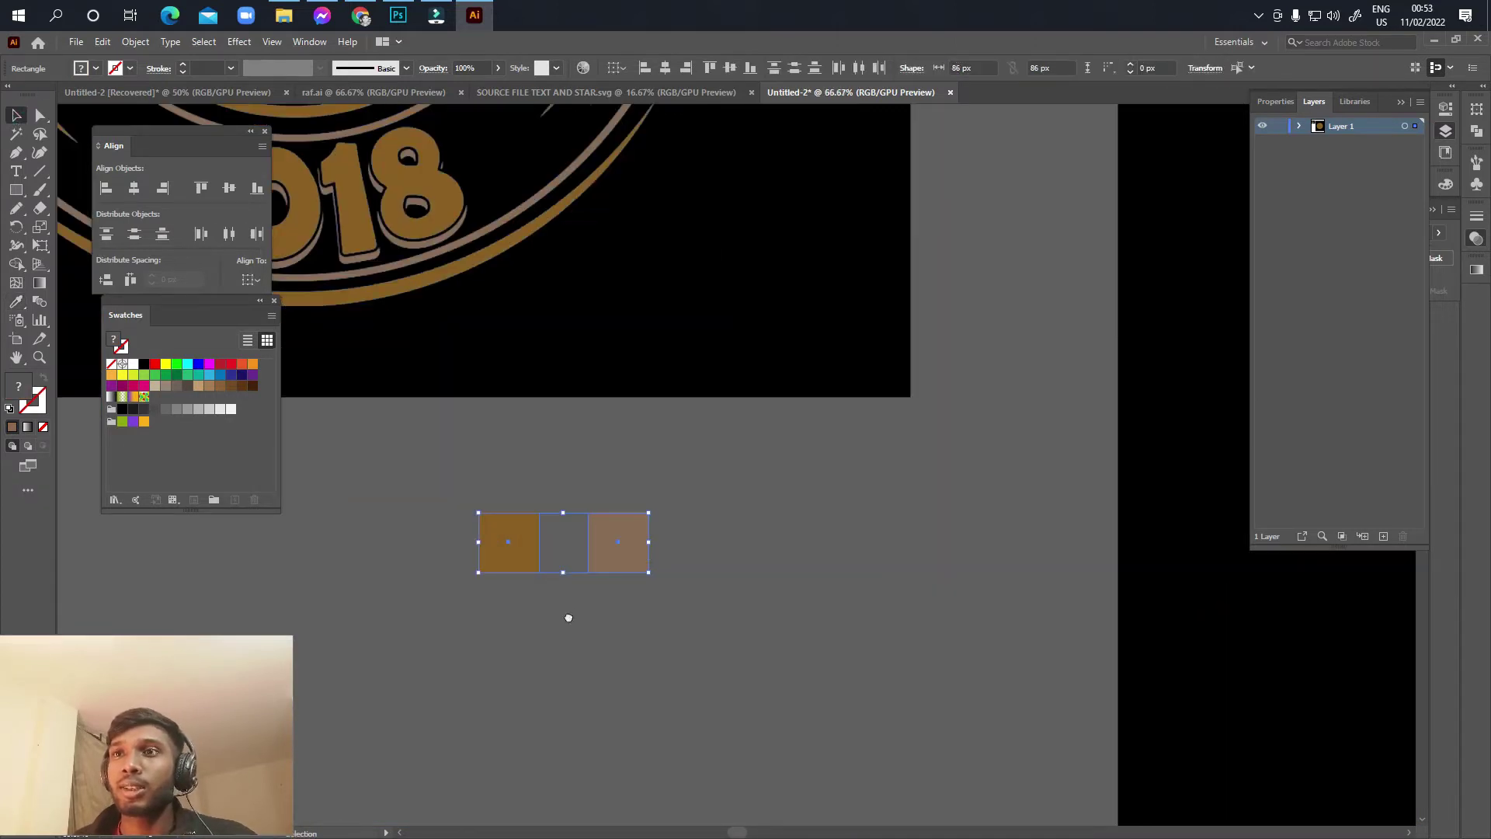
scroll(691, 691, "up", 1)
left_click(674, 650)
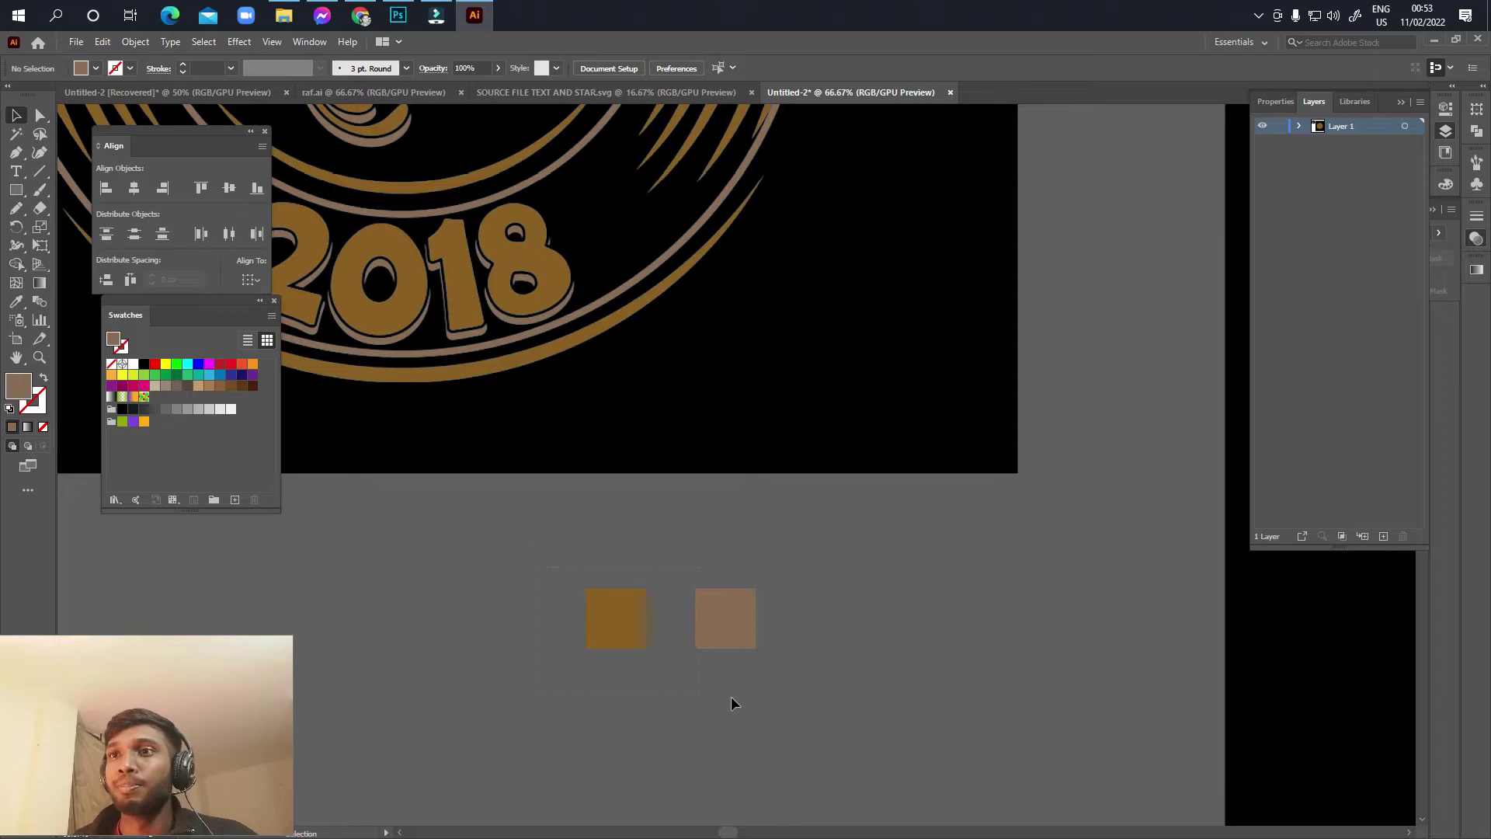
key("ctrl+a")
scroll(746, 705, "down", 2)
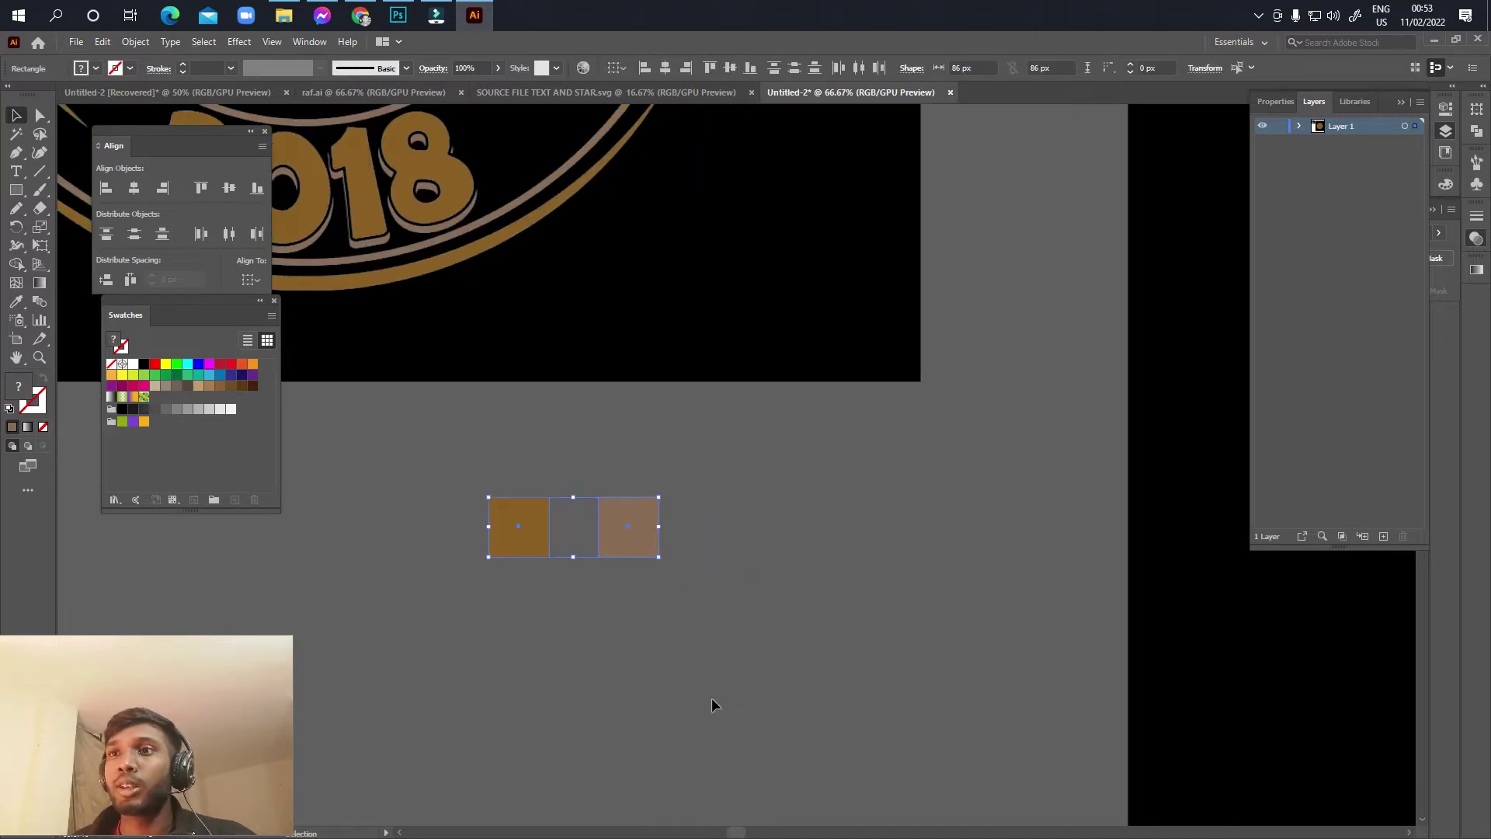
scroll(711, 697, "down", 3)
scroll(690, 649, "down", 3)
scroll(689, 649, "right", 3)
scroll(689, 649, "down", 2)
scroll(1005, 704, "down", 2)
scroll(1005, 704, "right", 2)
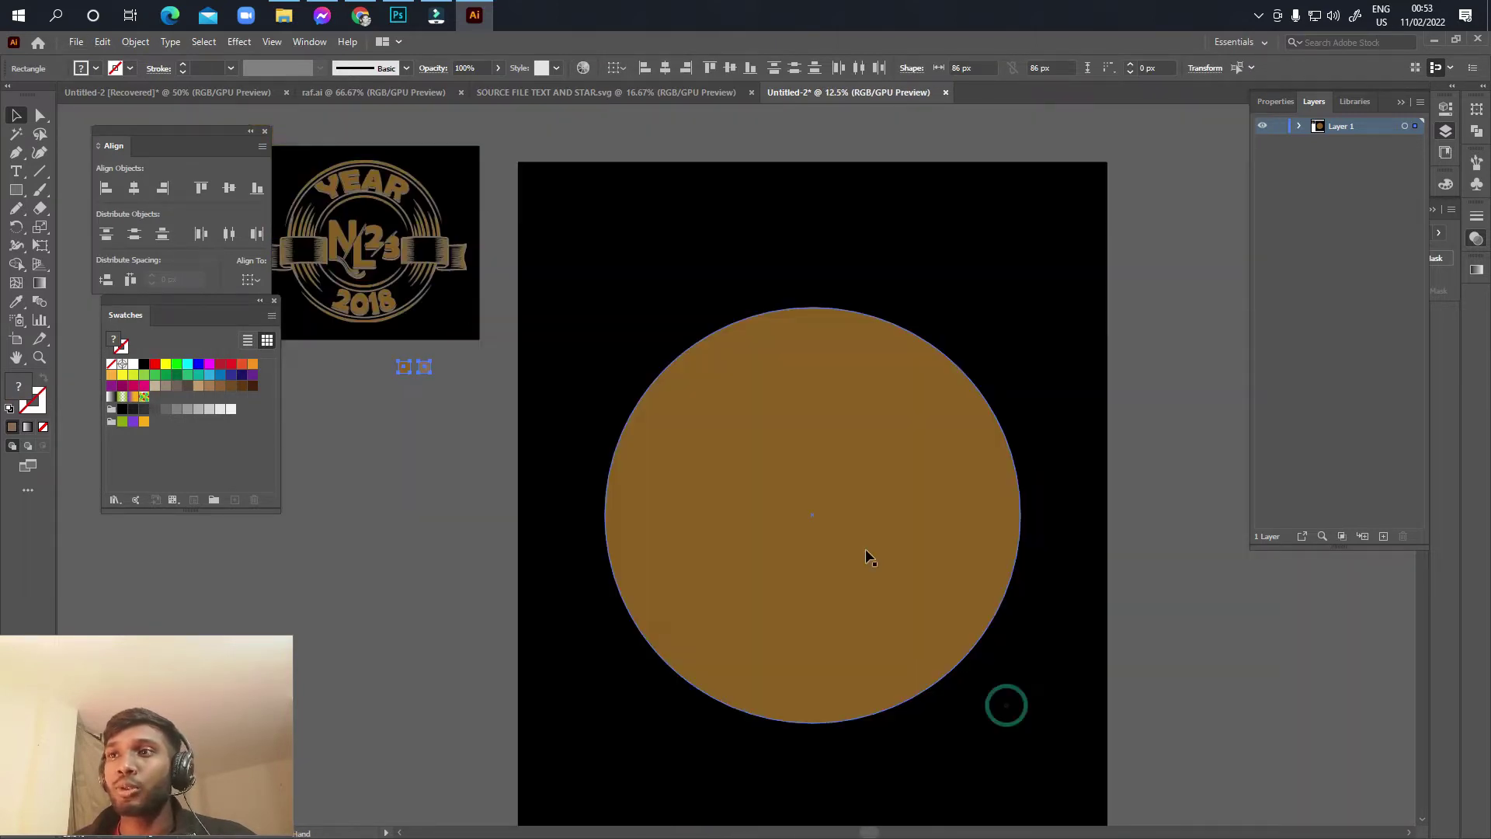
Step: Swap the large circle's gold fill to its stroke, making it an outline
left_click(865, 549)
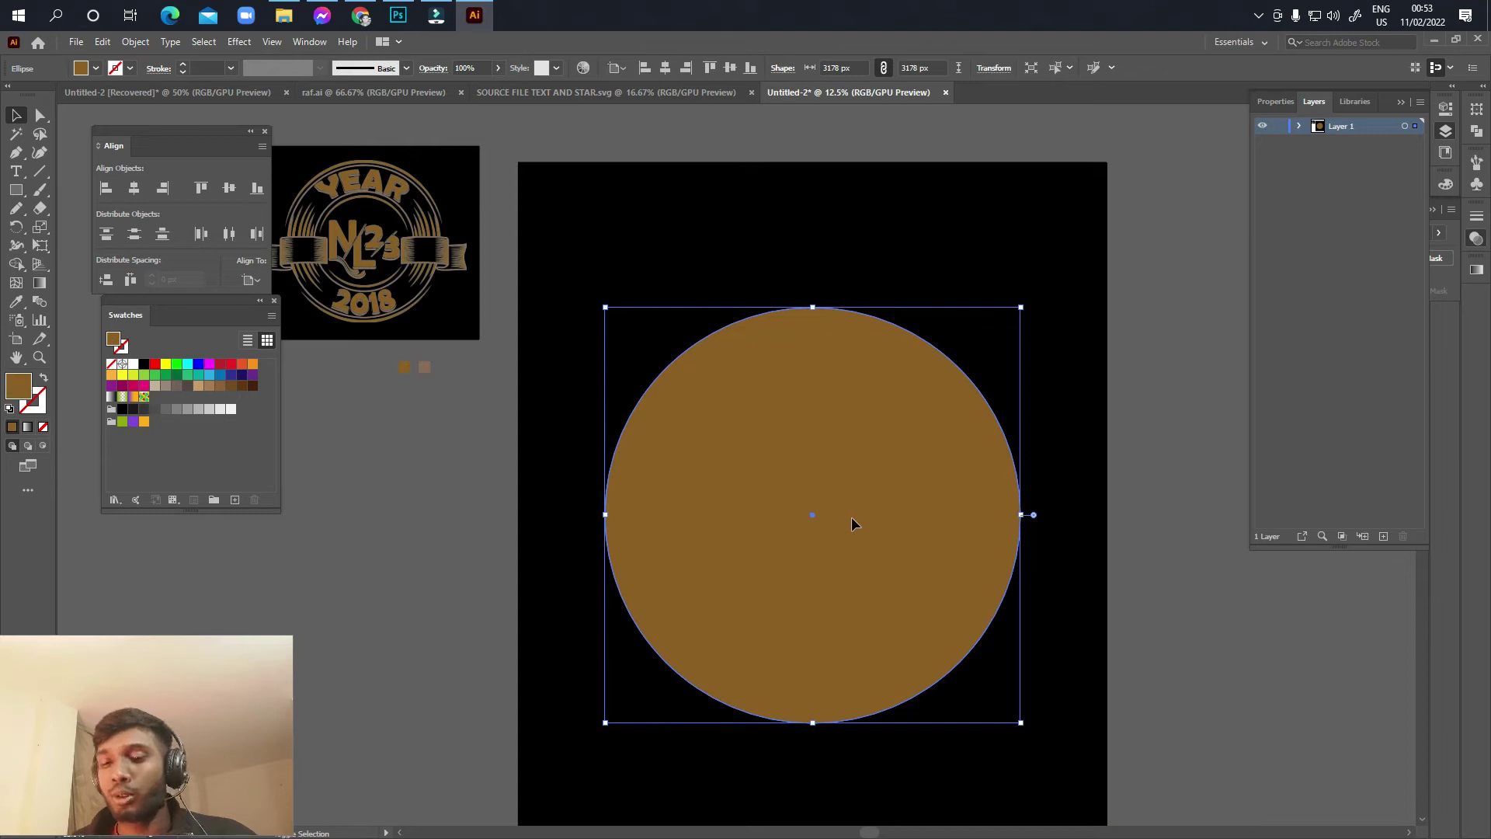
key("shift+x")
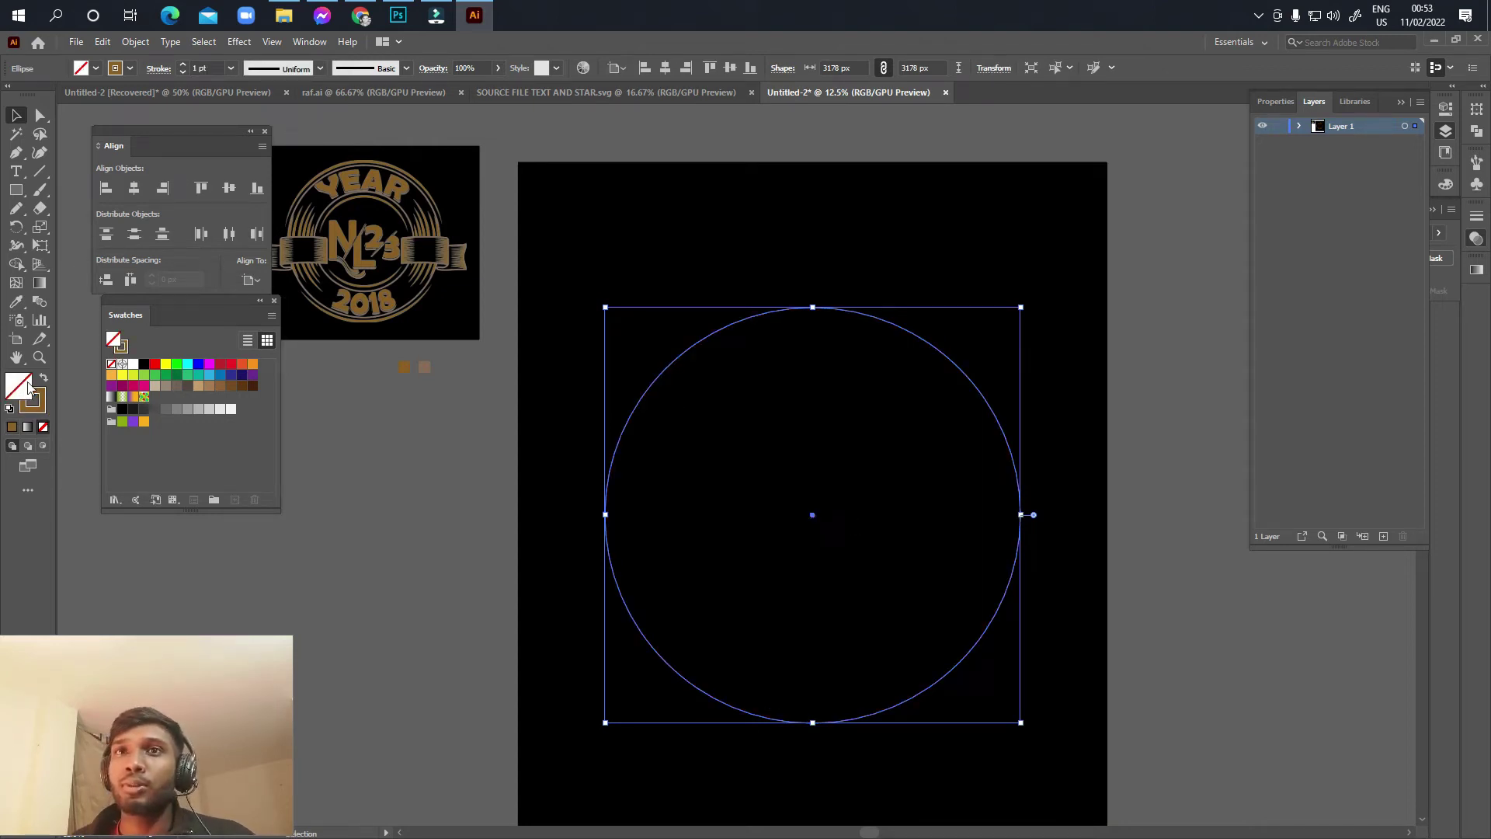
left_click(702, 349)
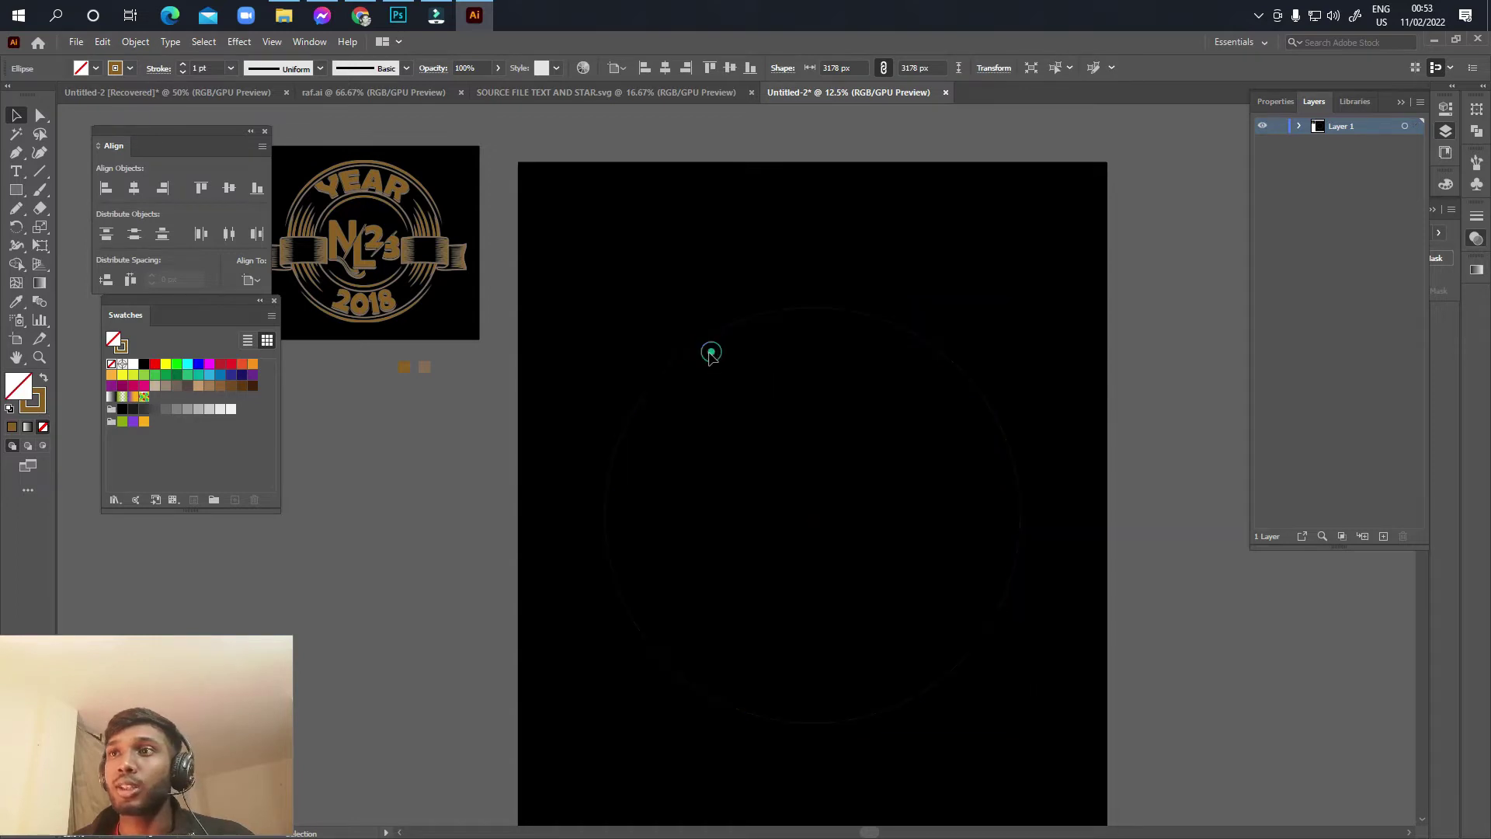
scroll(690, 351, "up", 5)
scroll(707, 406, "down", 3)
scroll(709, 406, "down", 2)
left_click_drag(745, 440, 687, 406)
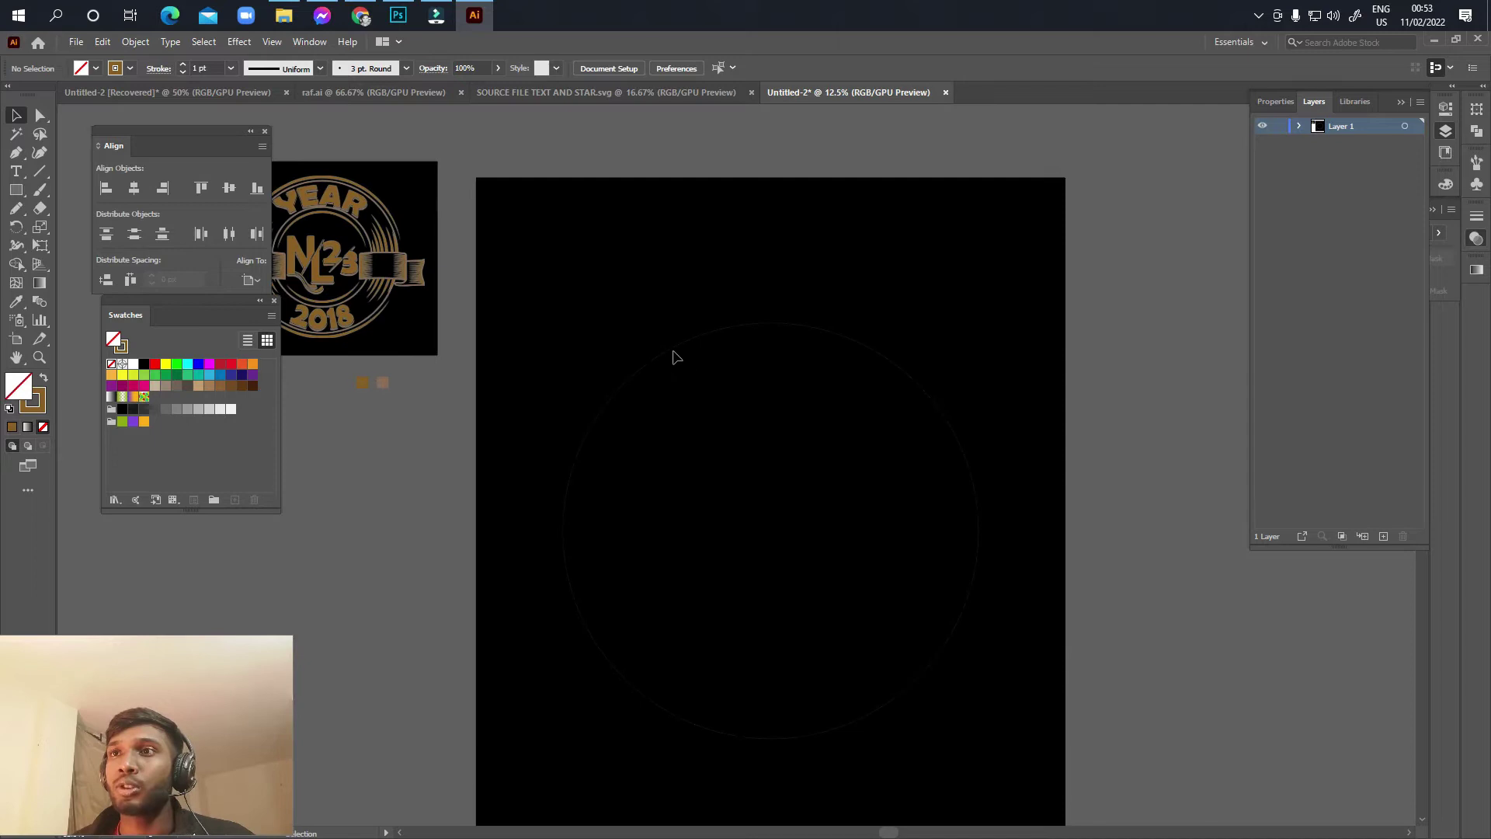
left_click(659, 330)
Step: Raise the circle's stroke weight to 30 pt and check the resulting ring
left_click(691, 386)
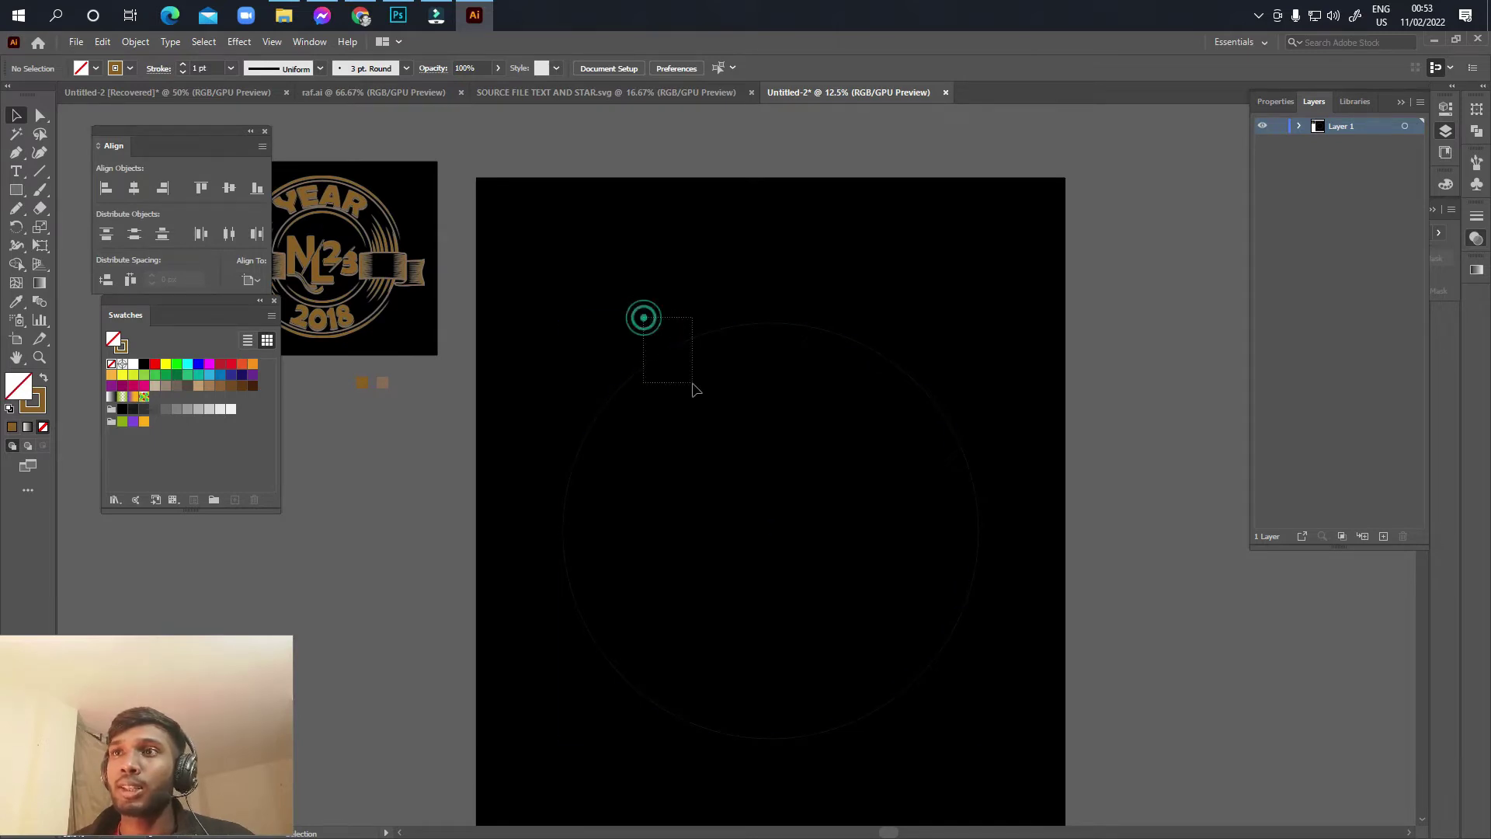
left_click(180, 65)
left_click(180, 66)
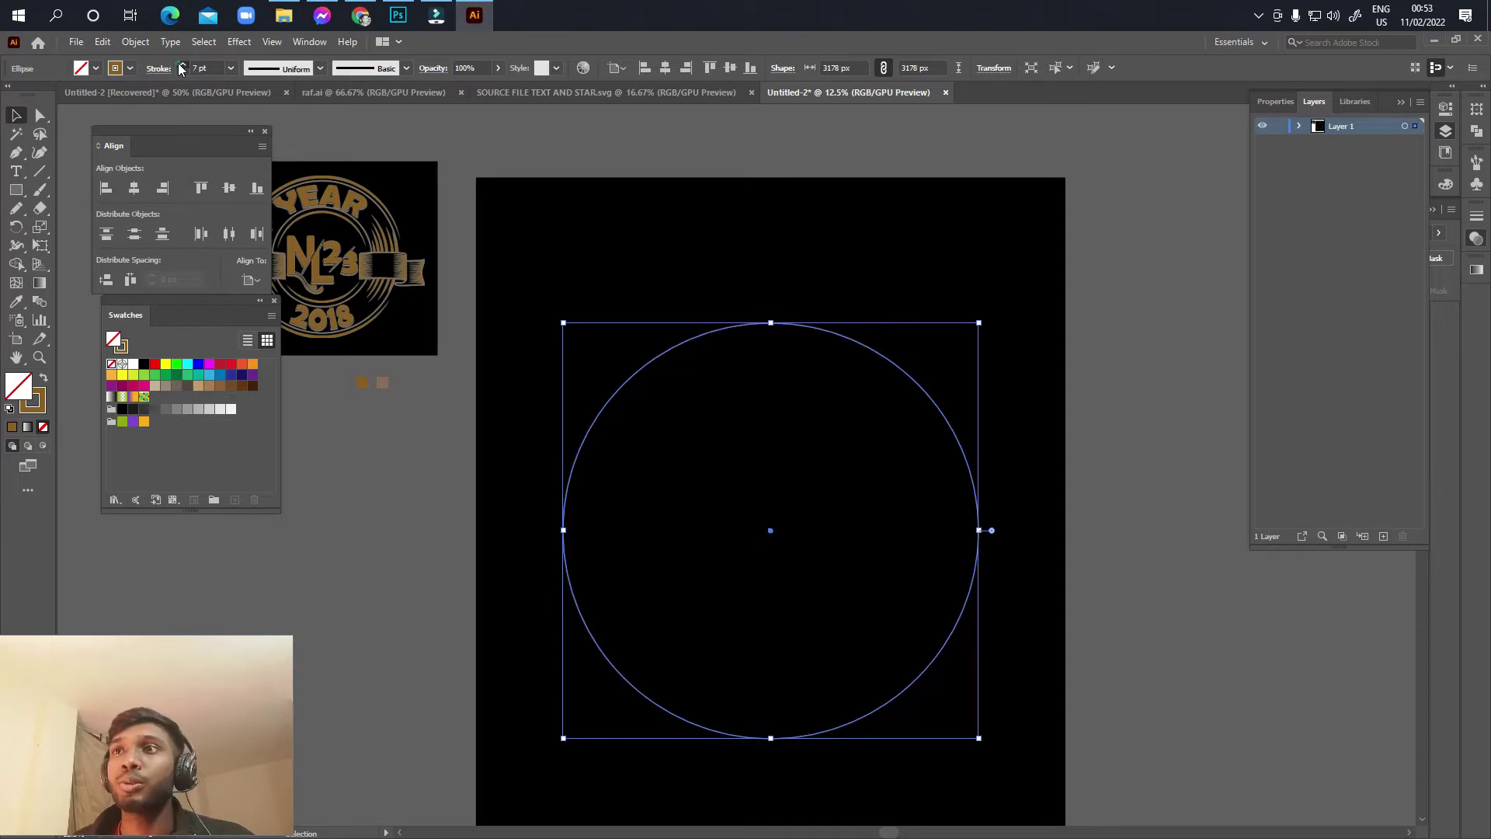
left_click(180, 65)
left_click(180, 65)
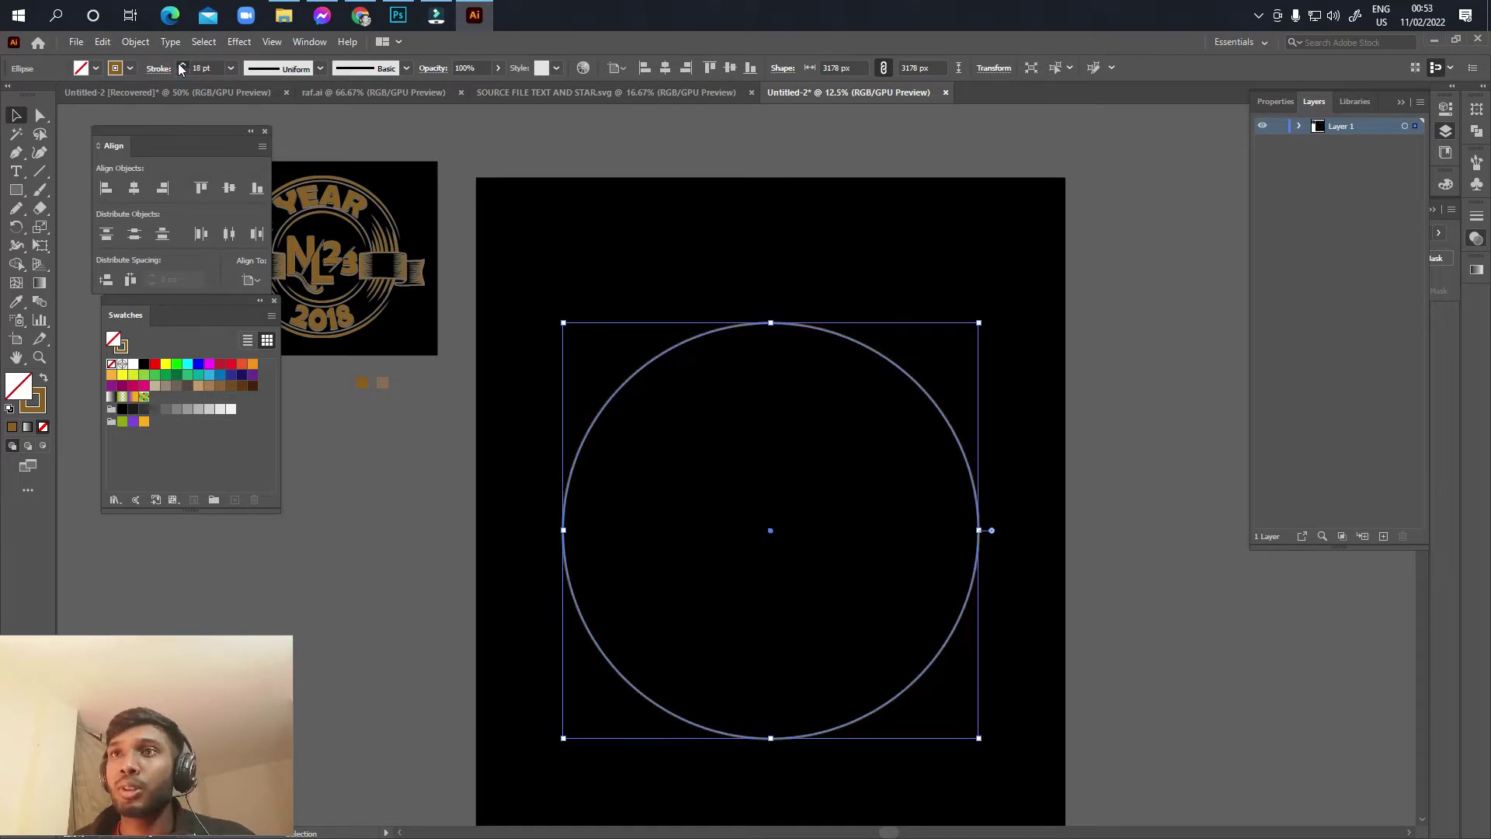
left_click(180, 66)
left_click(180, 65)
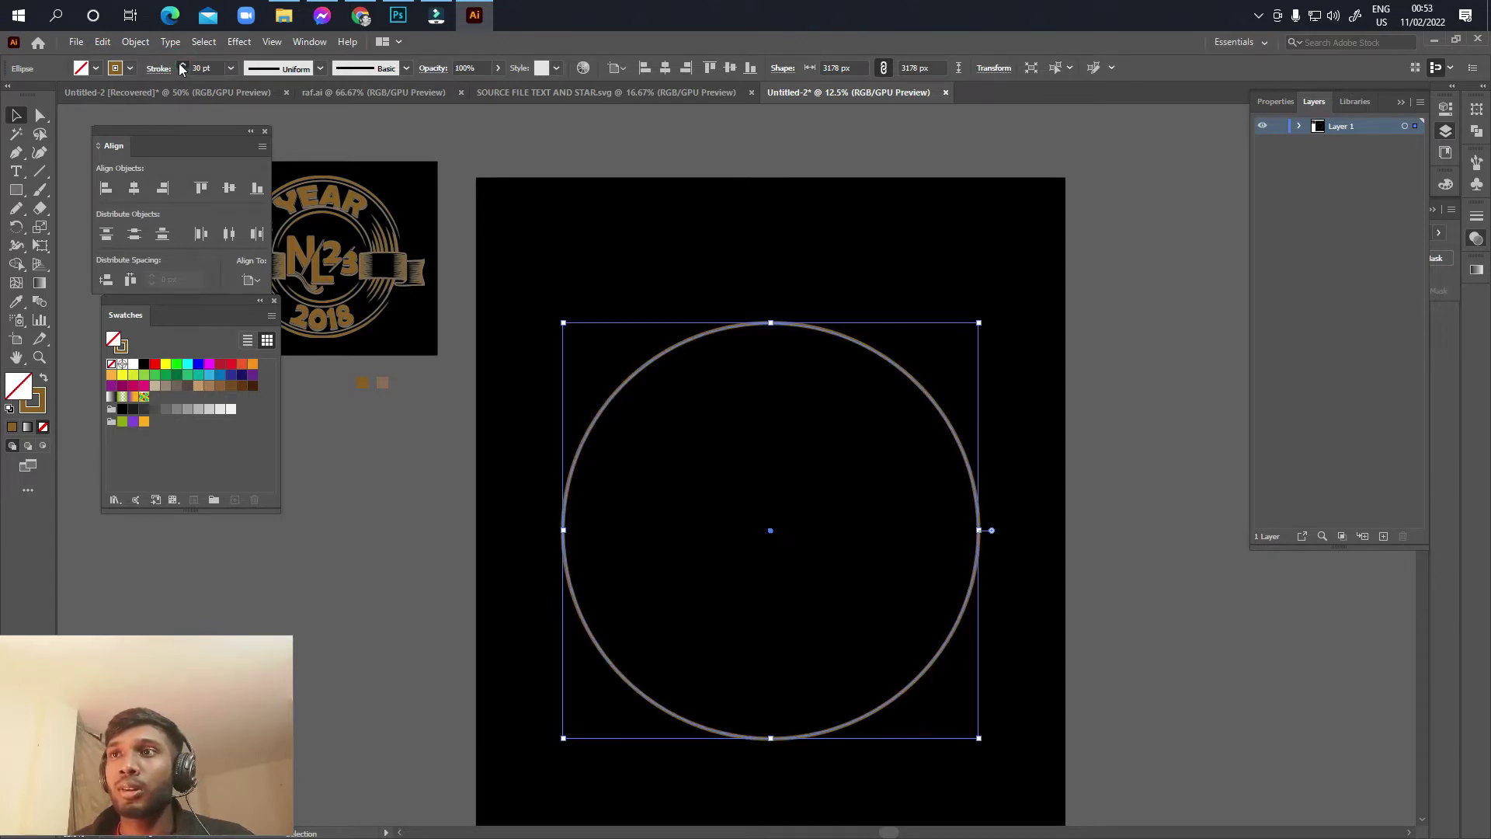
left_click(678, 282)
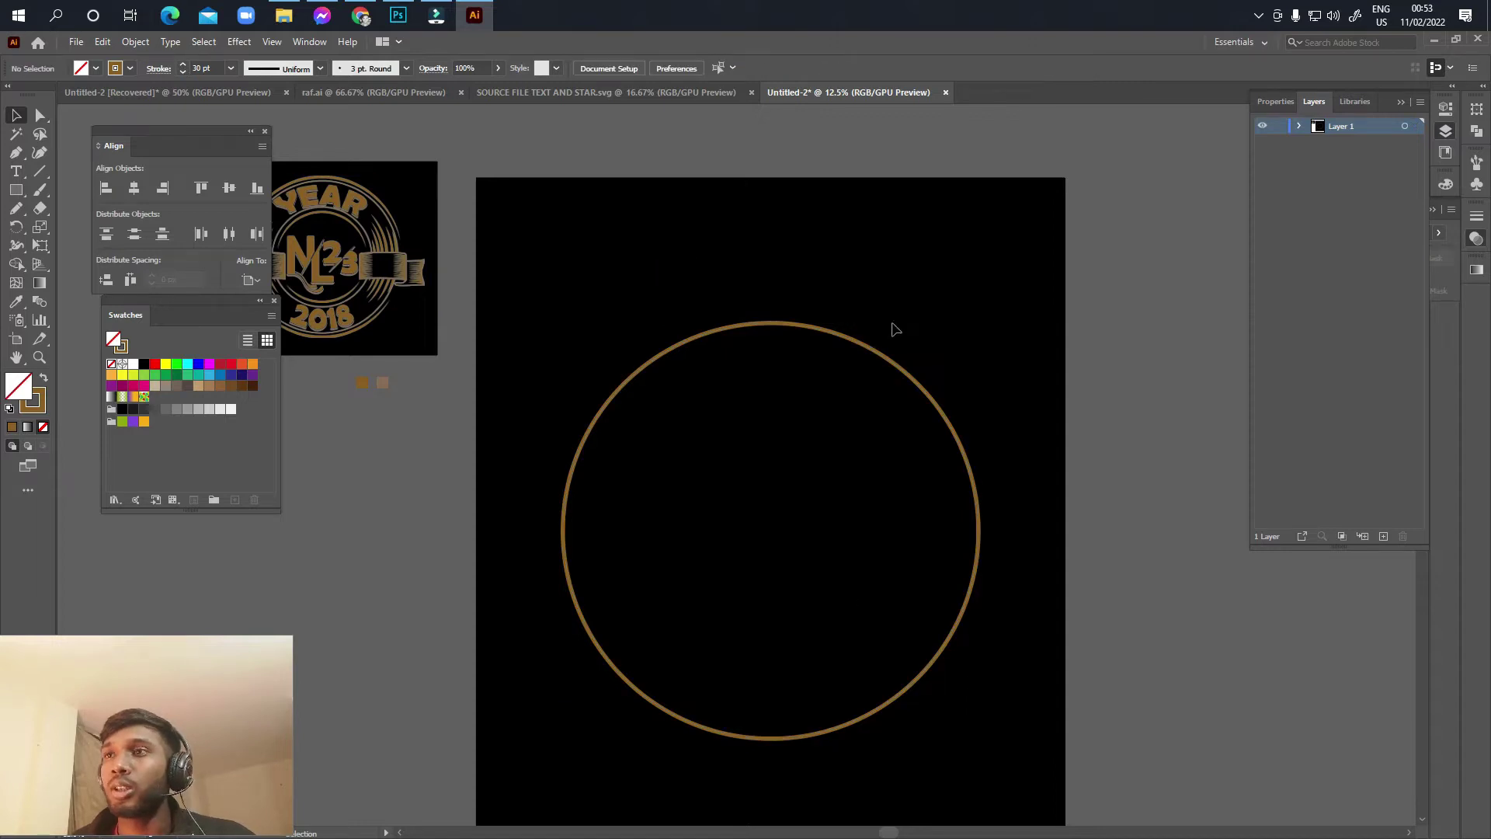
left_click(862, 342)
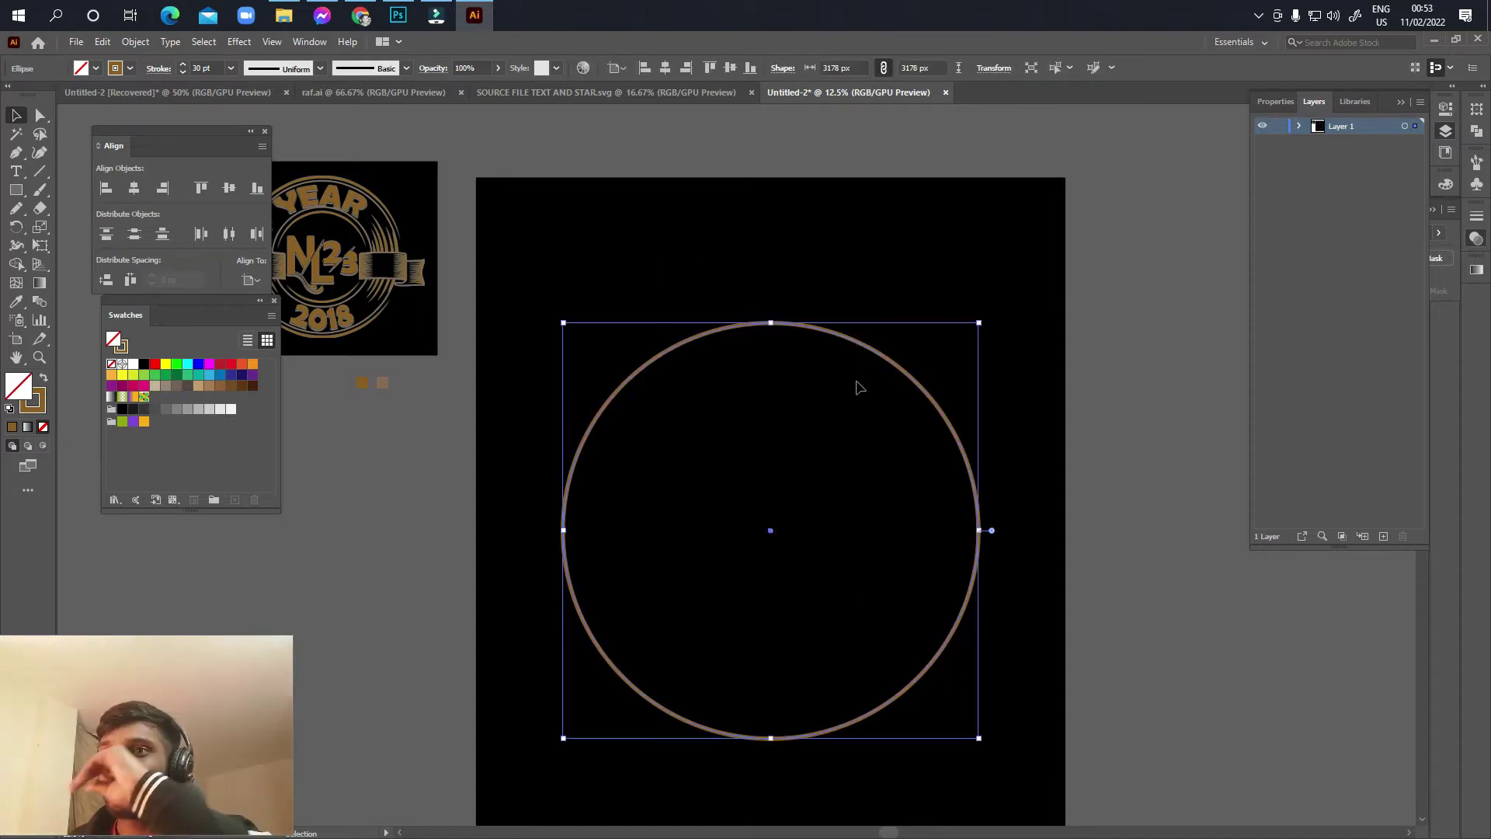
key("a")
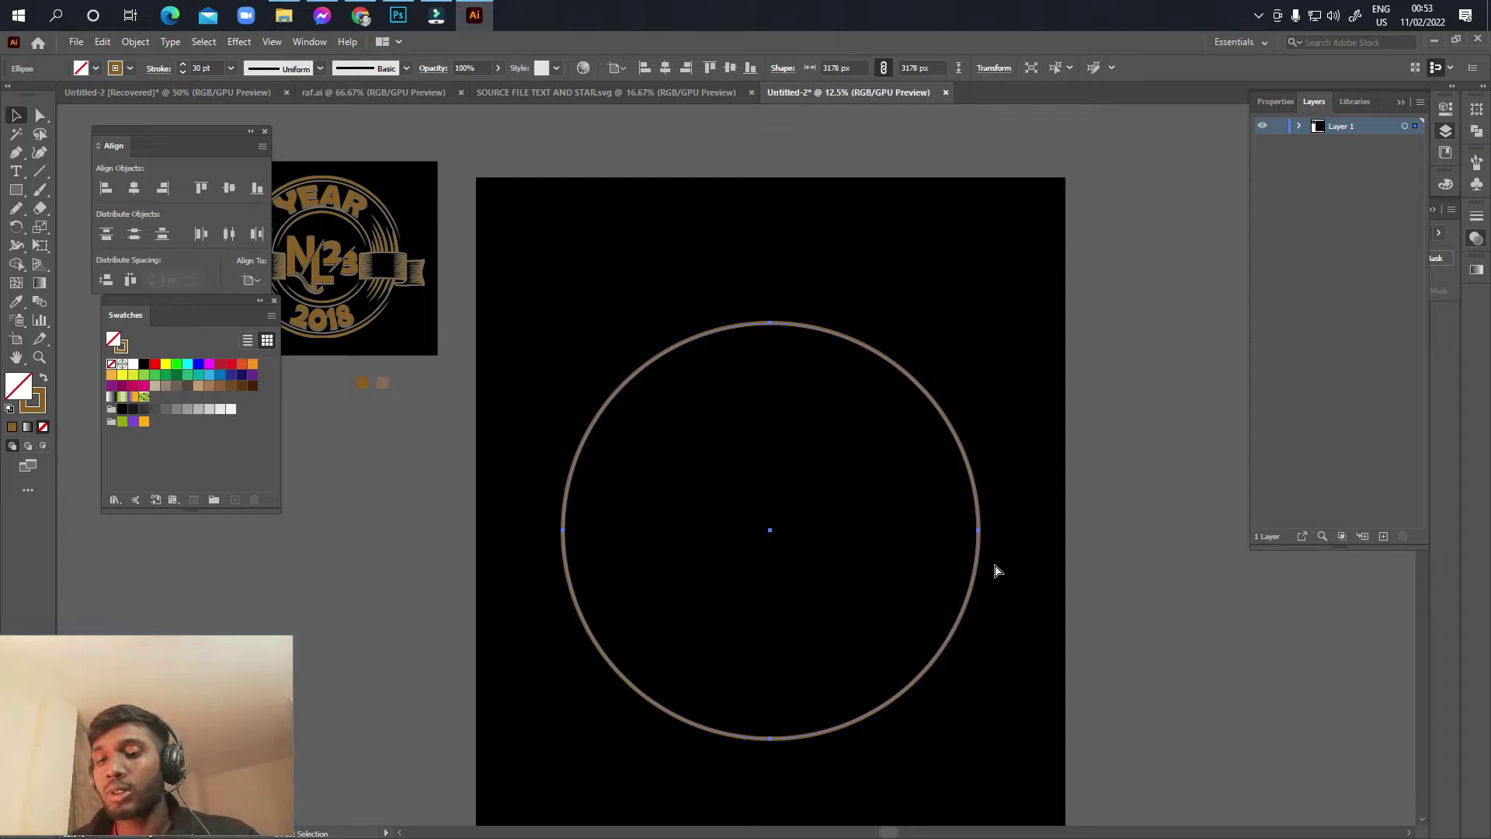
key("v")
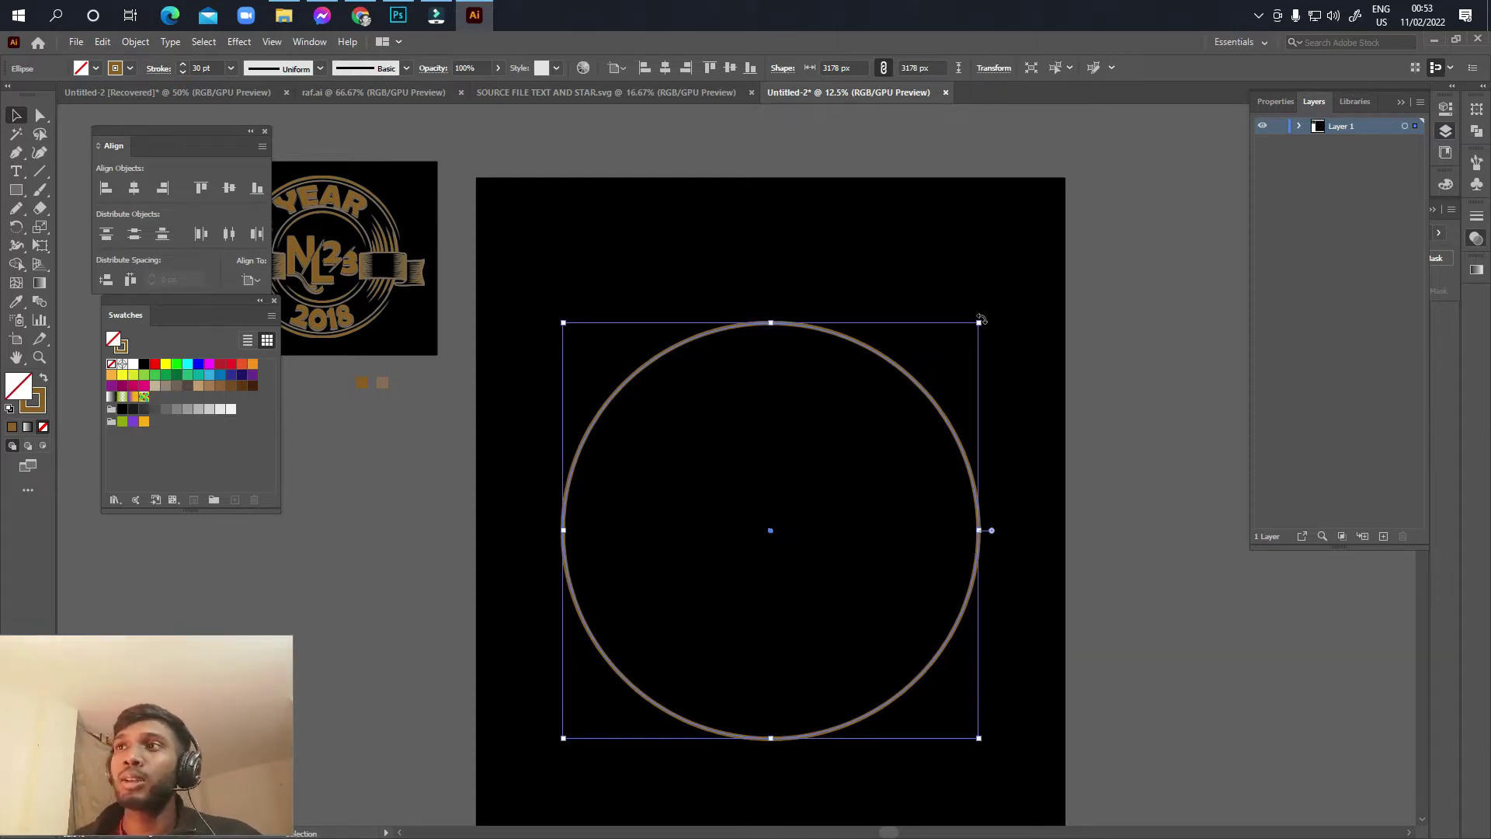
Step: Scale a smaller centred copy of the ring, about 1302 px wide
left_click_drag(978, 322, 857, 443)
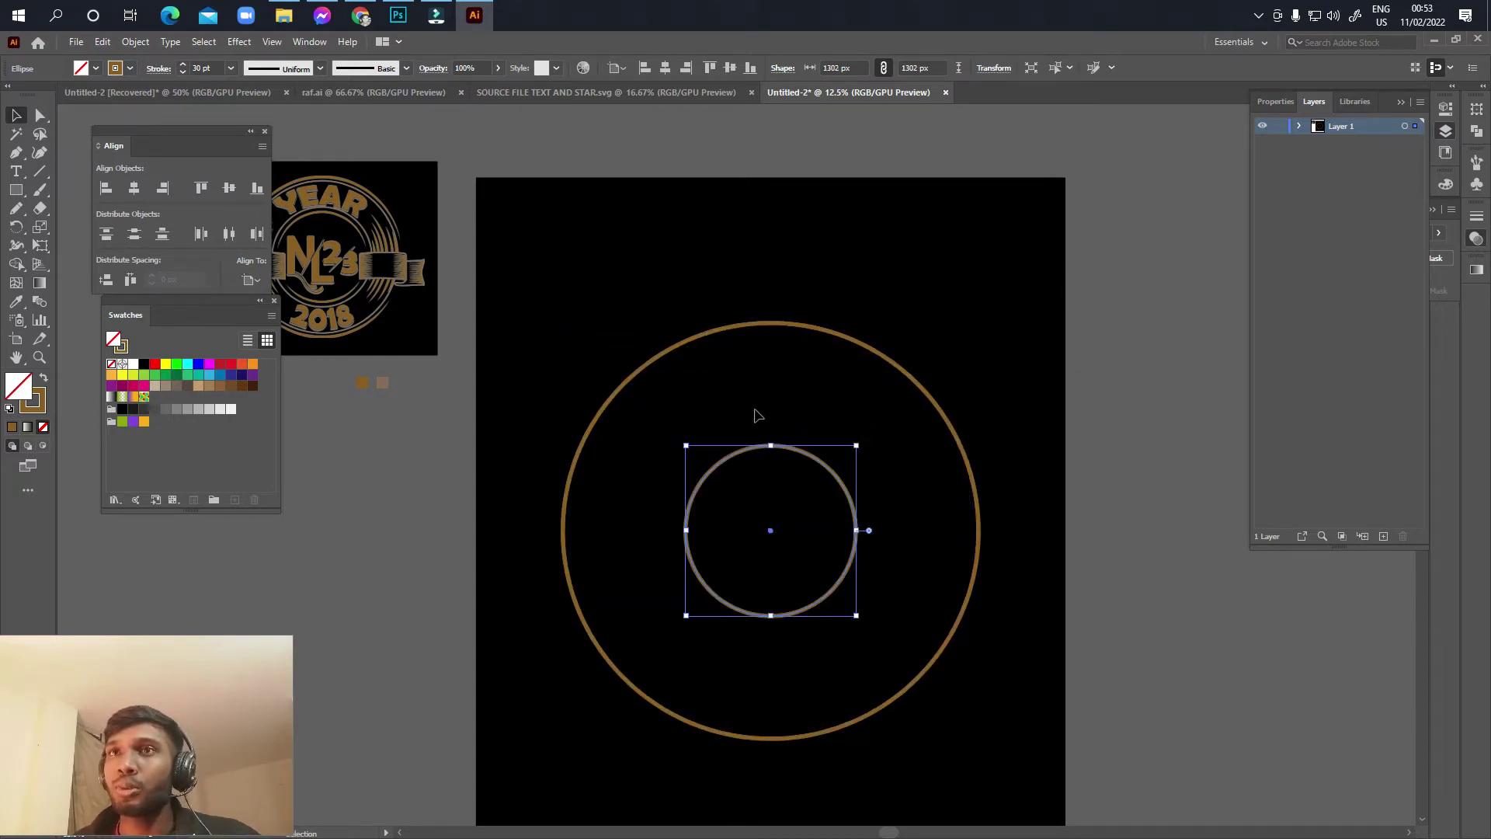
left_click_drag(759, 415, 826, 431)
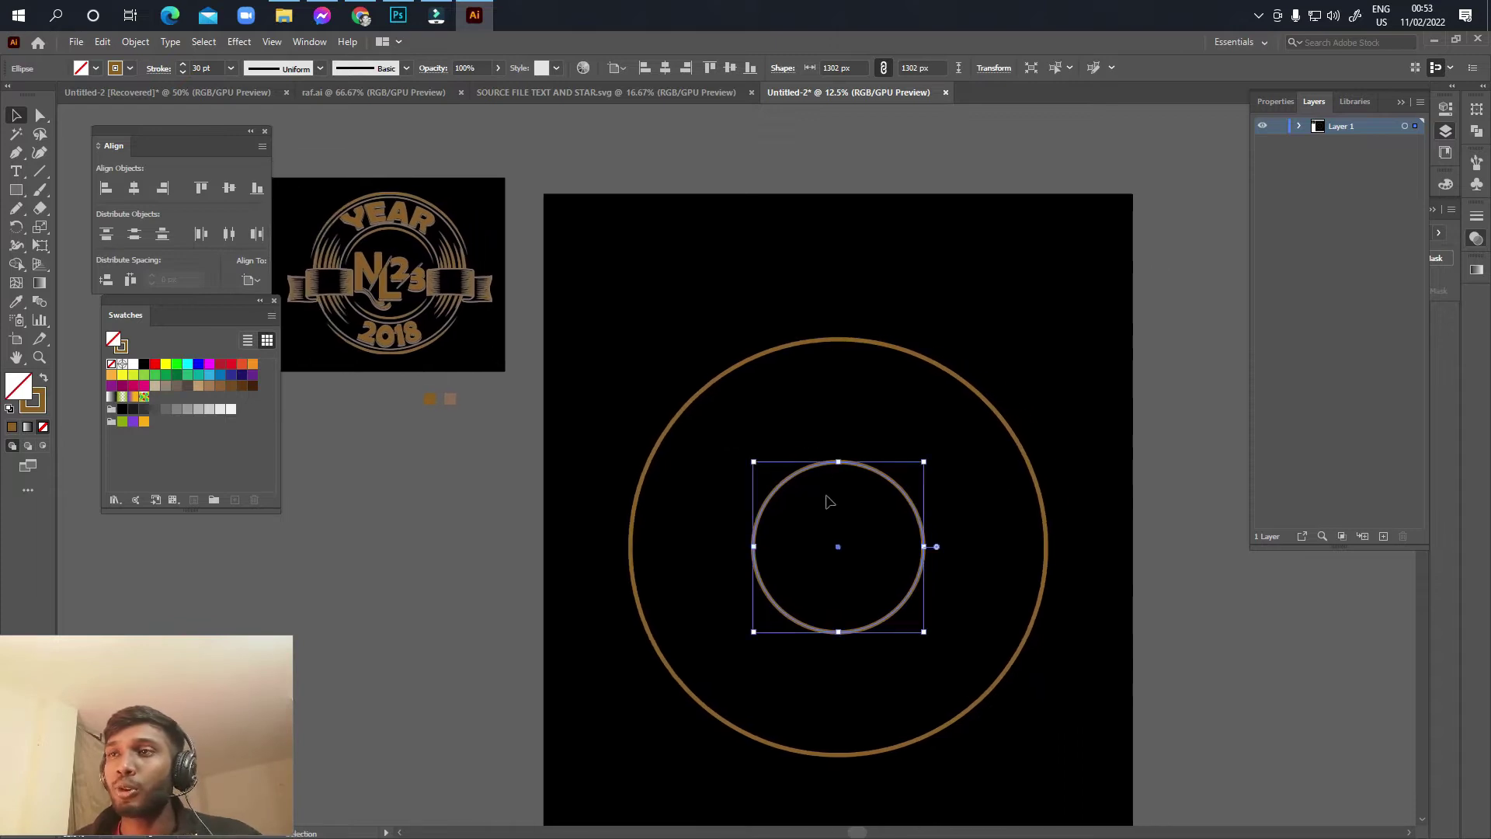
key("a")
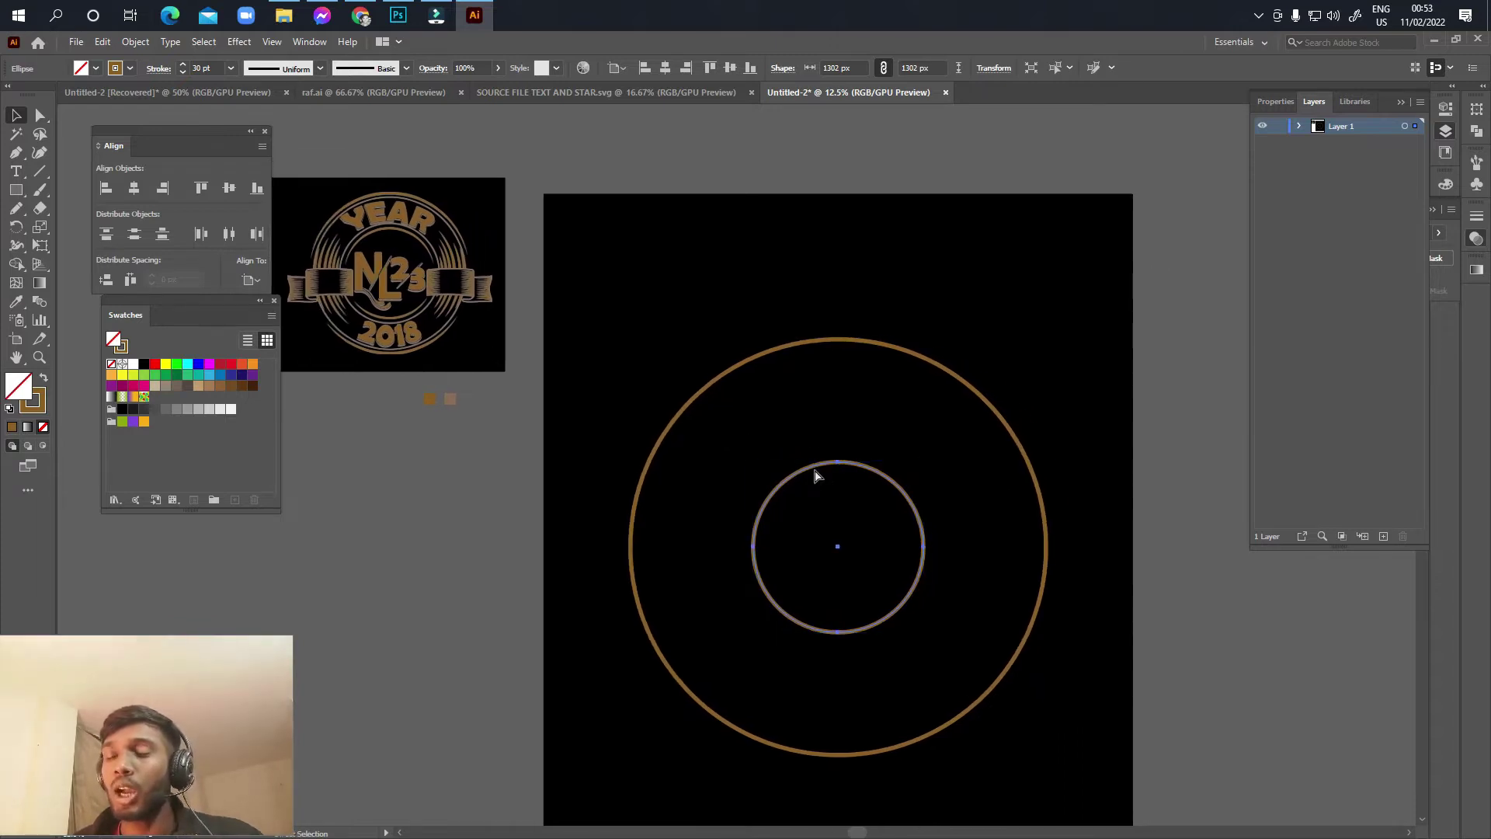
key("v")
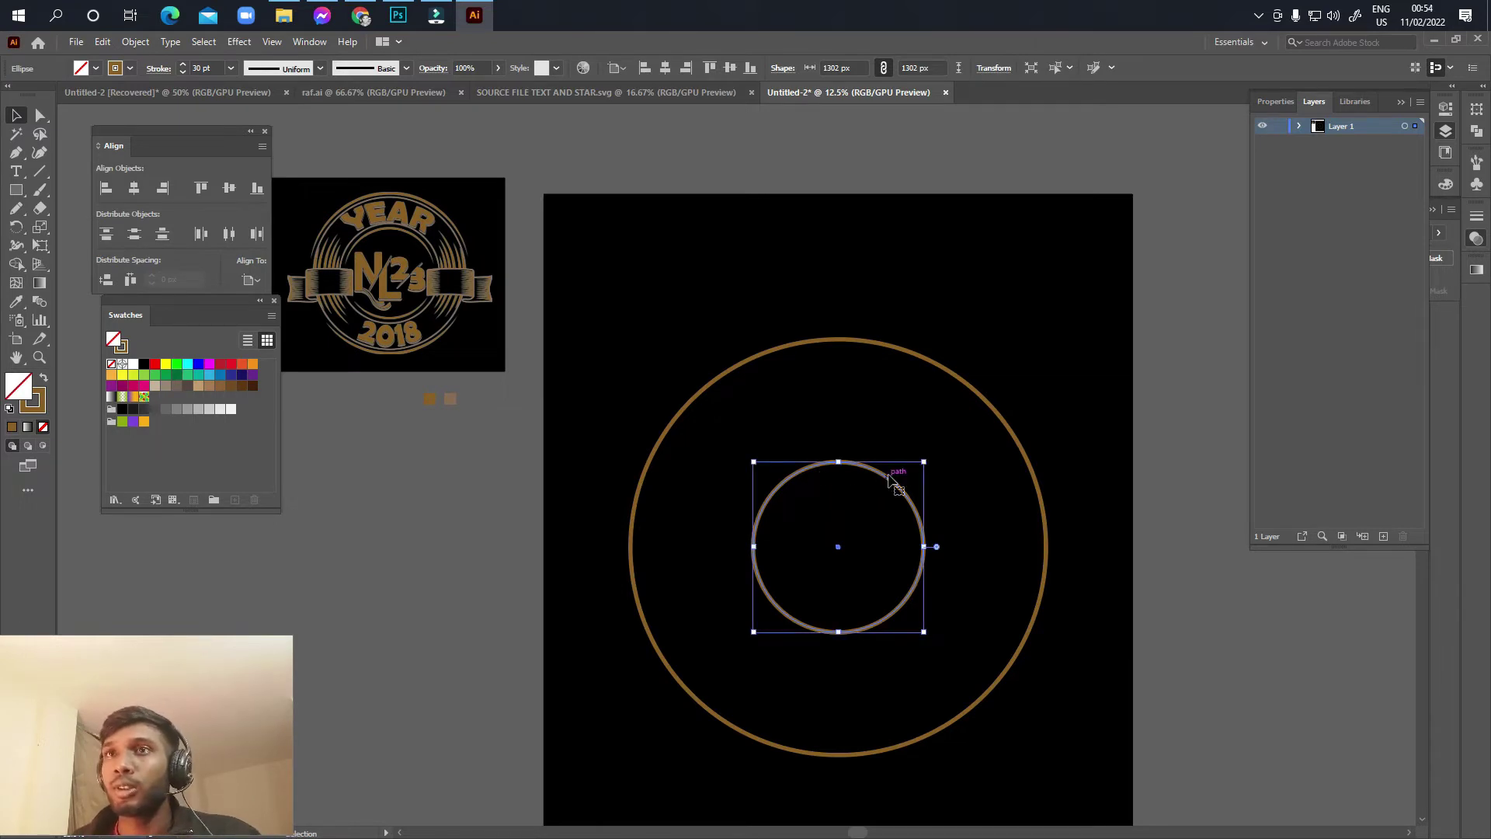
scroll(887, 472, "up", 2)
Step: Add a slightly smaller 1138 px copy inside it, then scale another copy outward
left_click_drag(959, 449, 938, 471)
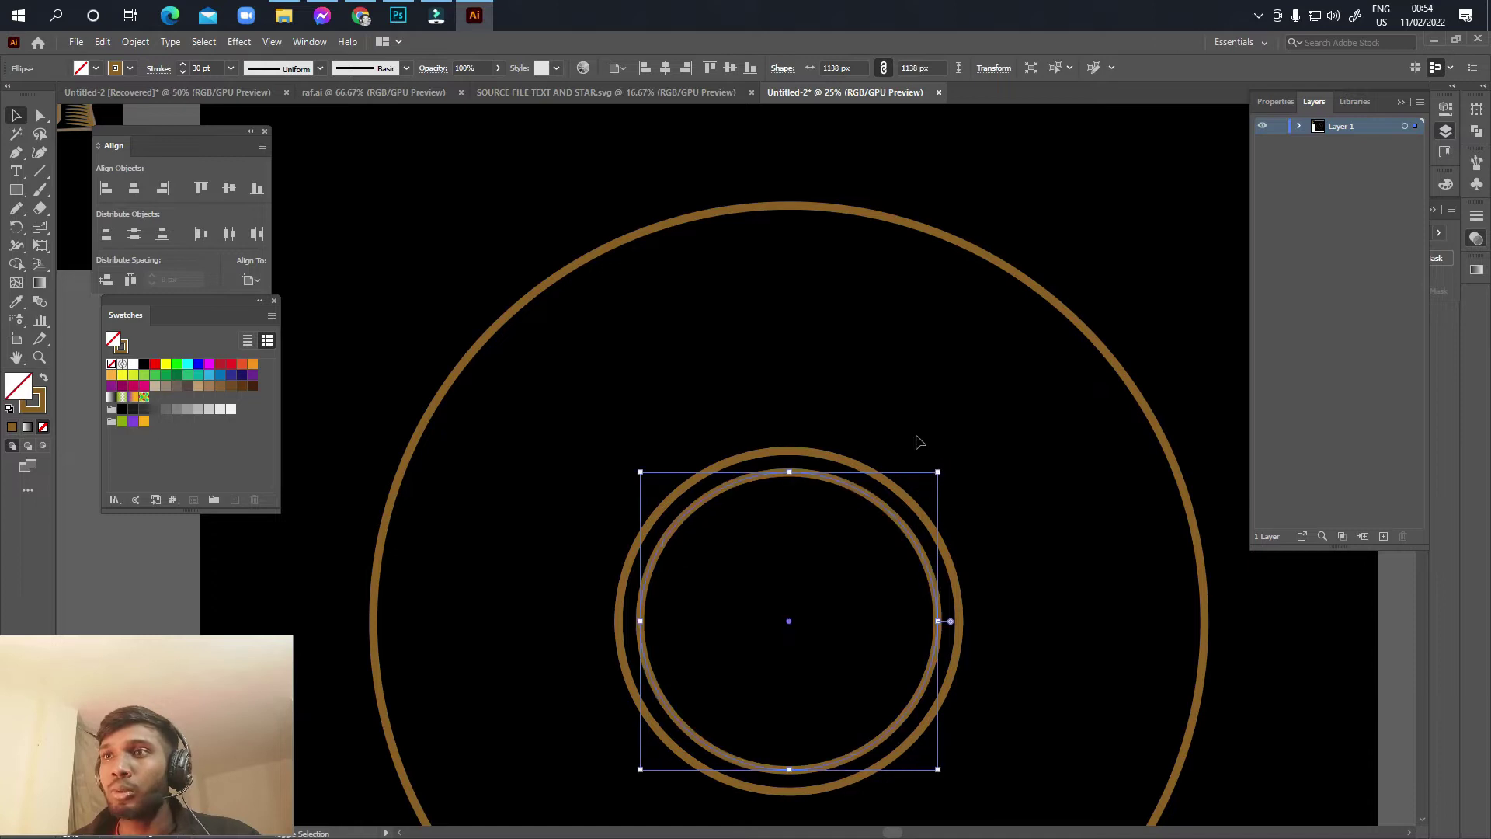
scroll(916, 441, "down", 1)
key("a")
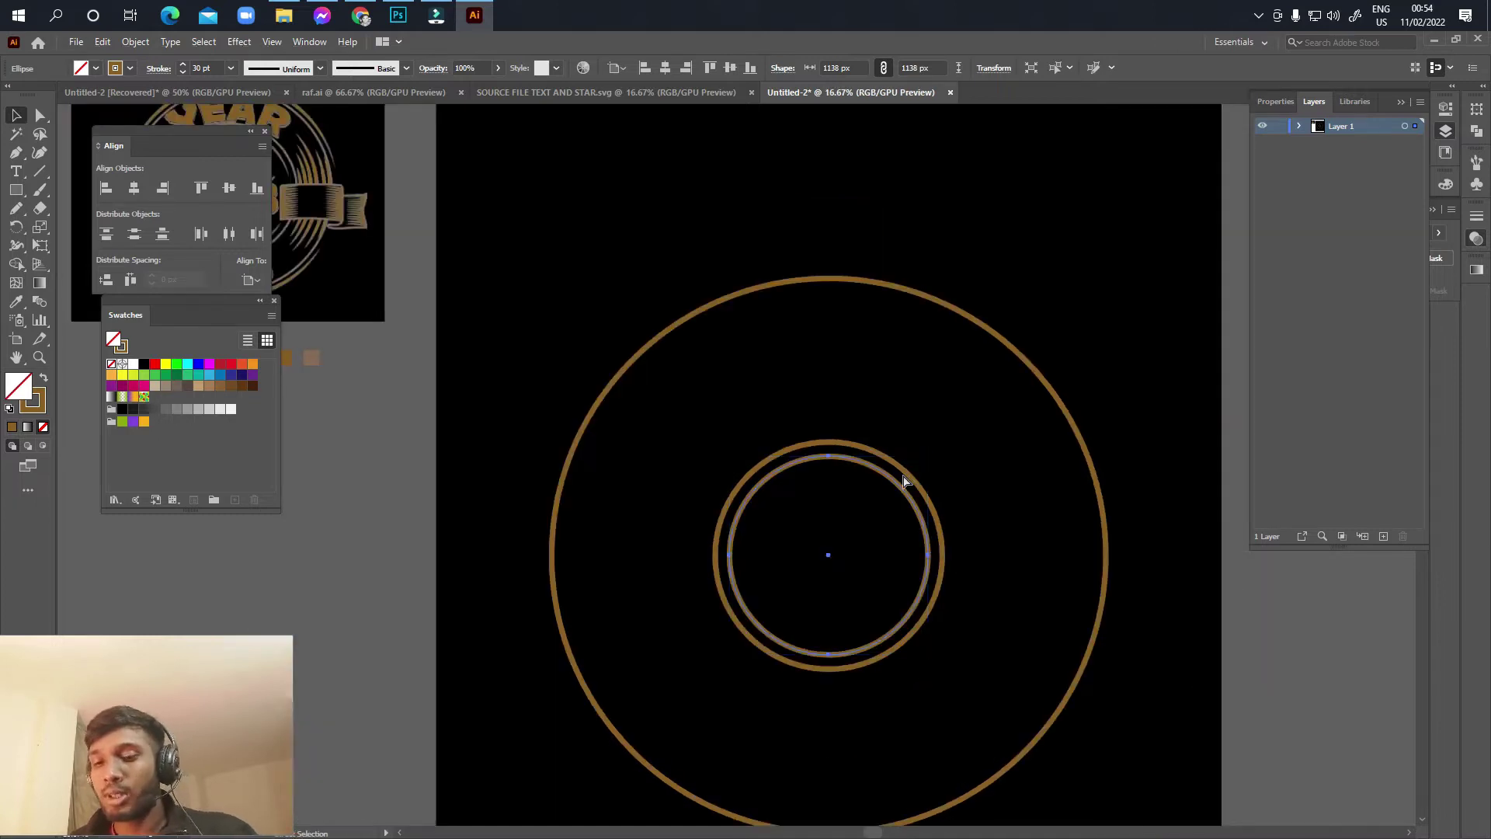
key("v")
mouse_move(928, 452)
left_mouse_down()
mouse_move(1035, 367)
mouse_move(1086, 278)
left_mouse_up()
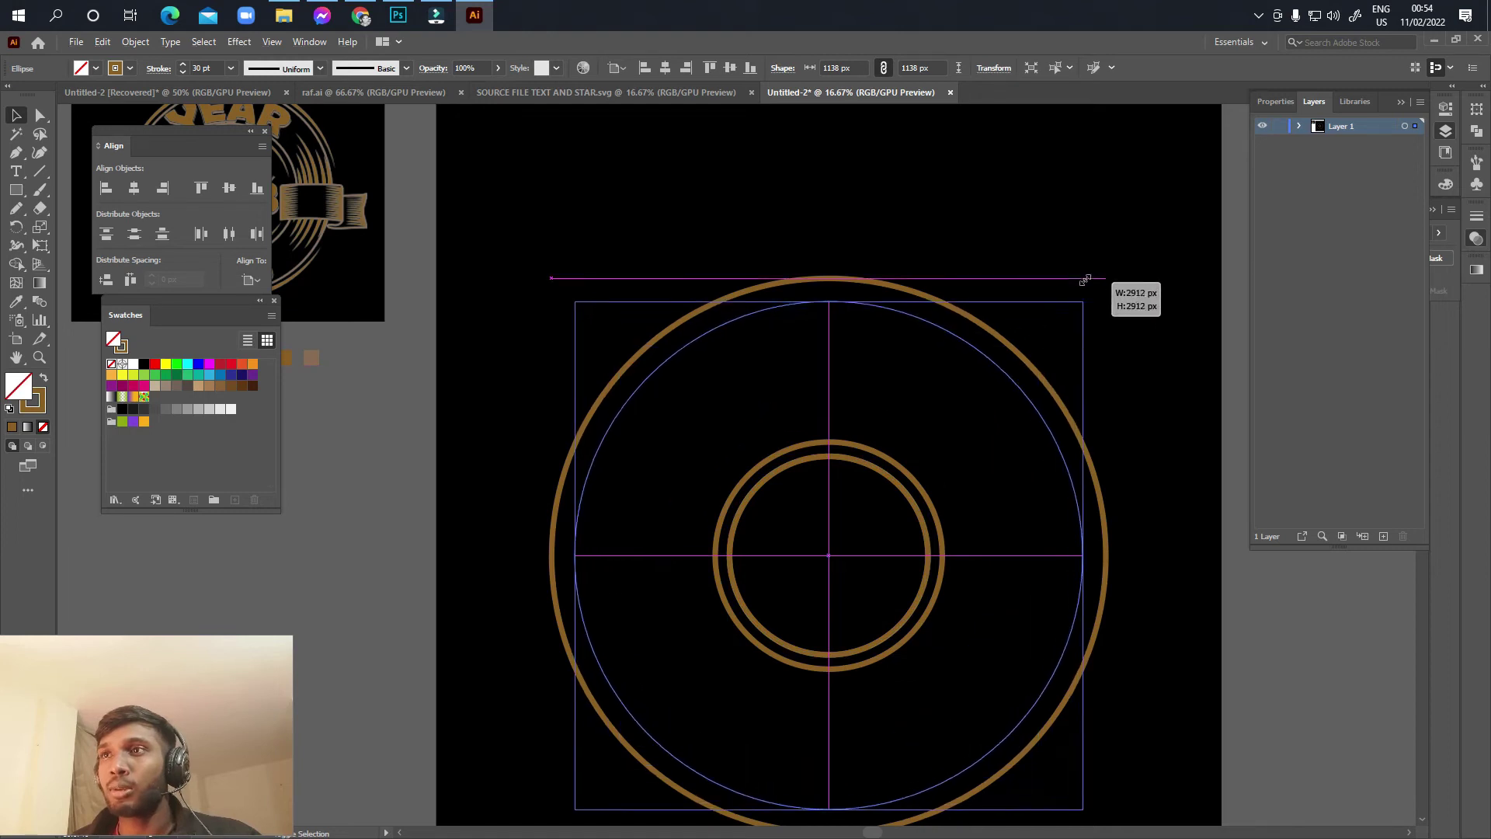
Step: Settle the new ring at about 2974 px inside the outer ring and compare with the logo
left_click_drag(1086, 278, 1091, 275)
key("ctrl+minus")
left_click_drag(683, 367, 866, 417)
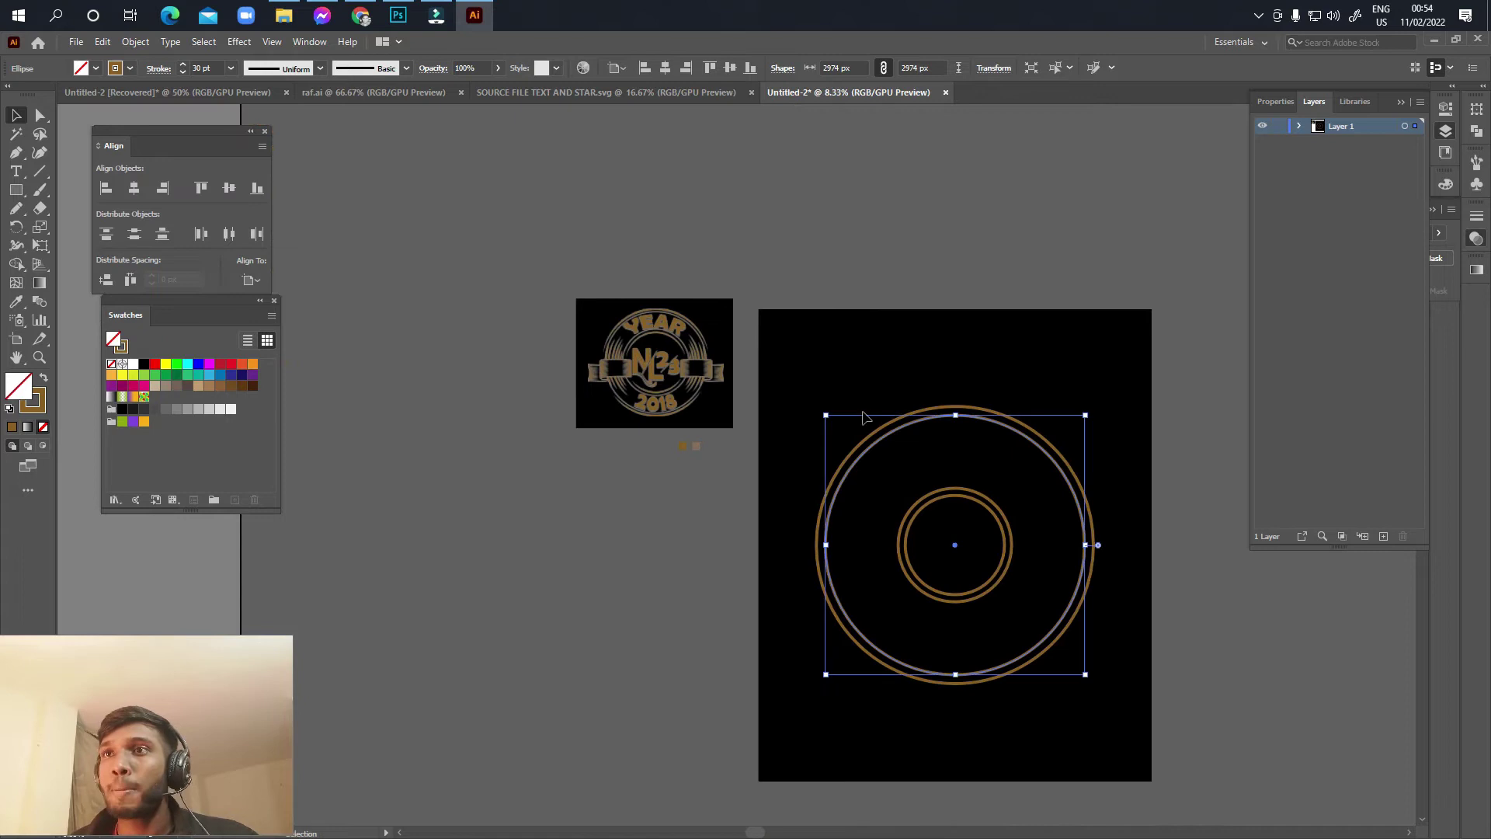
scroll(878, 499, "up", 1)
left_click_drag(739, 493, 746, 556)
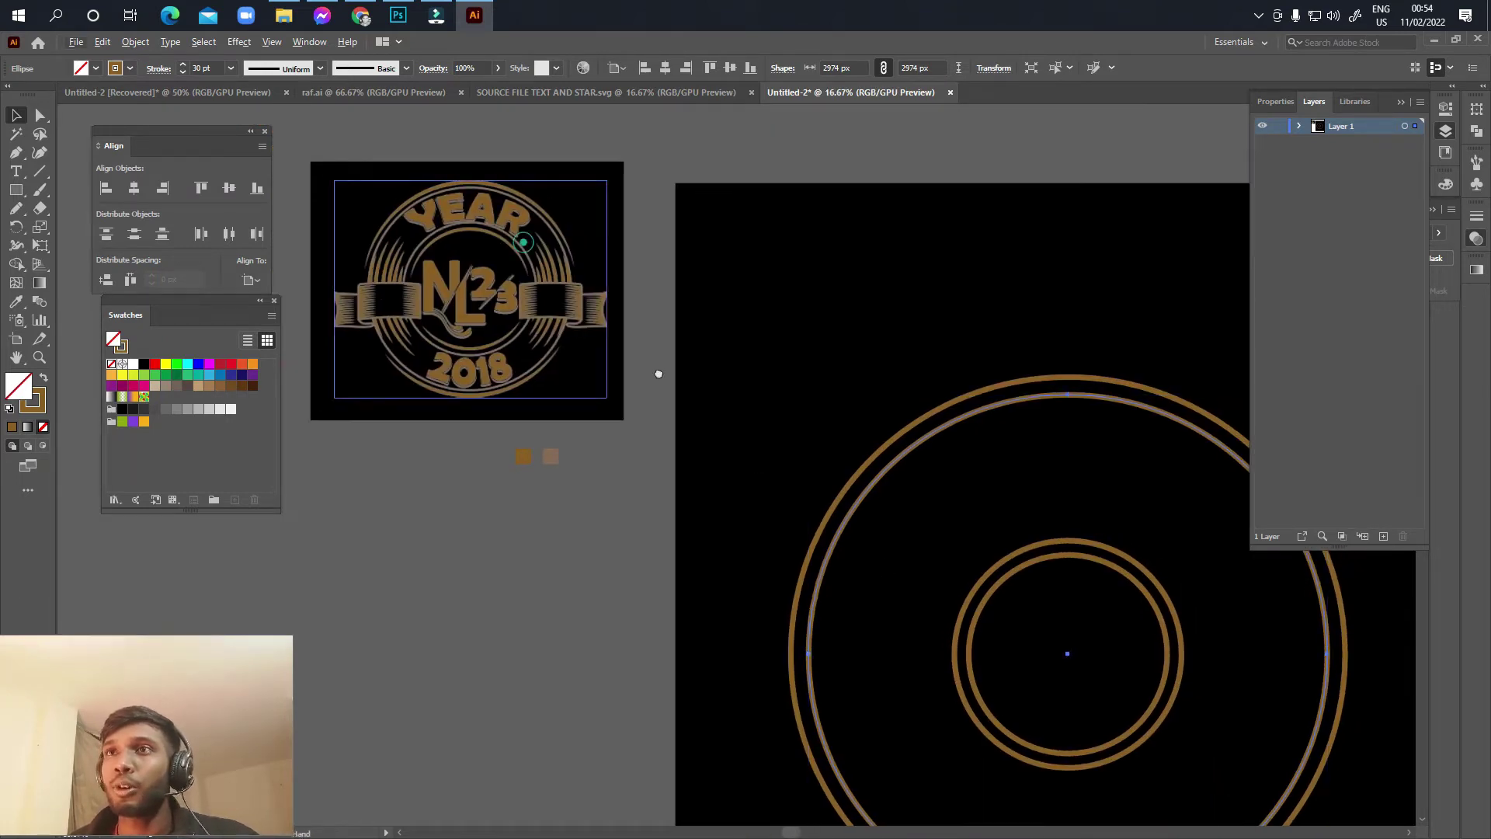
left_click_drag(388, 111, 523, 242)
scroll(528, 348, "up", 3)
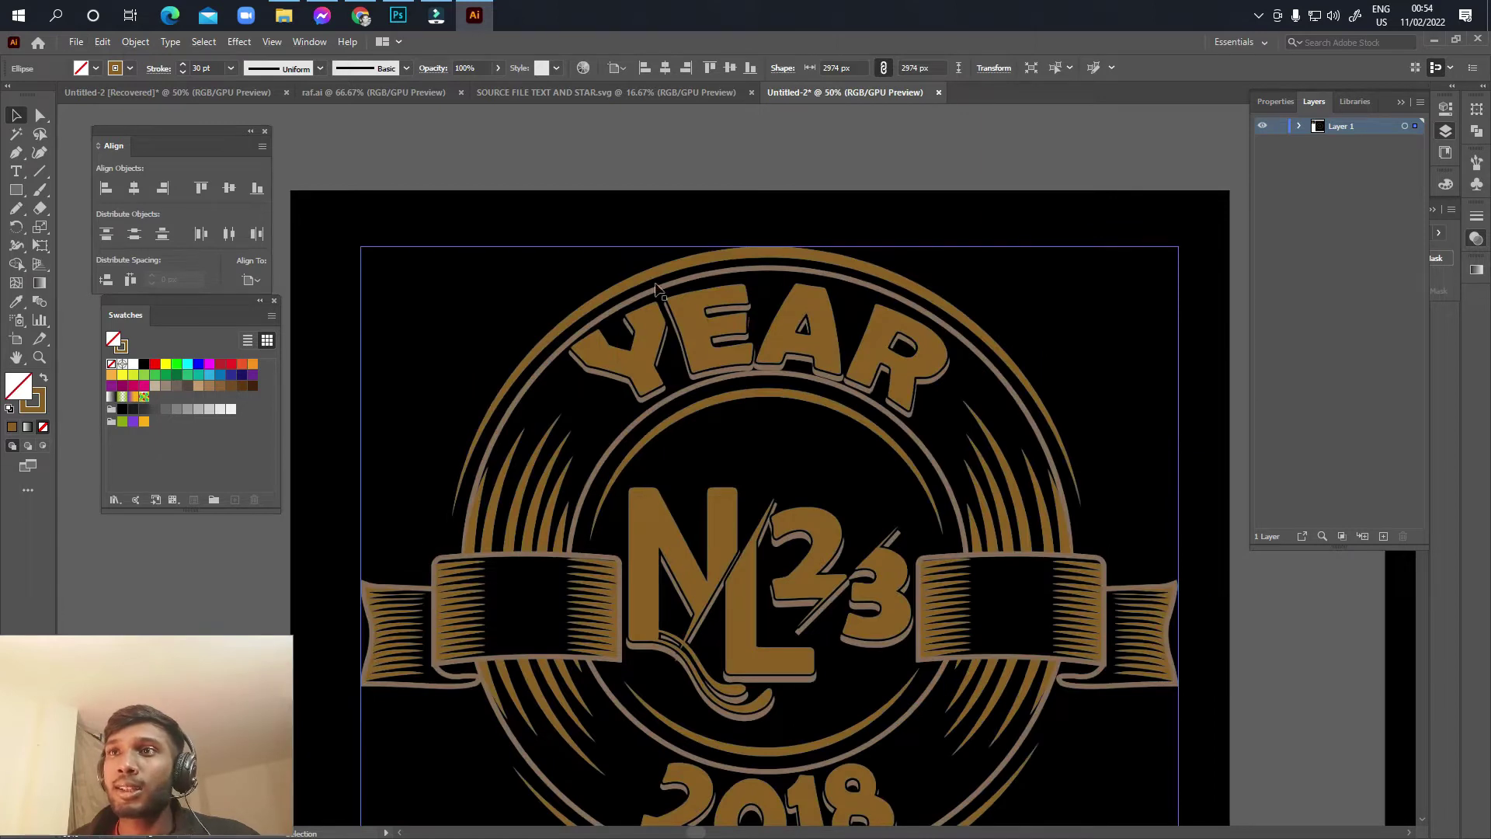
scroll(1044, 543, "down", 3)
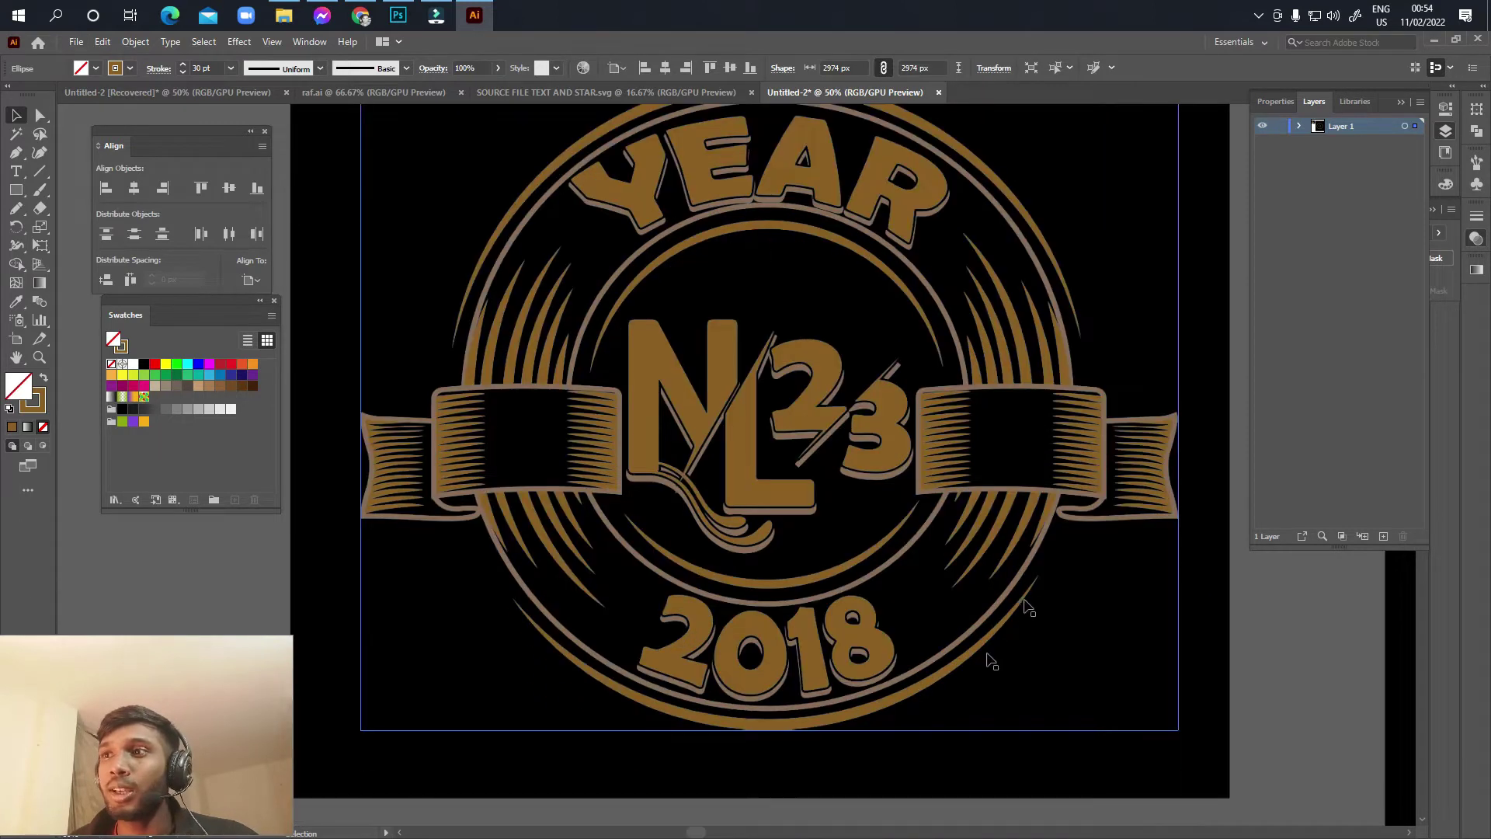
scroll(970, 660, "down", 3)
Step: Select both large outer rings together
left_click_drag(1142, 649, 580, 519)
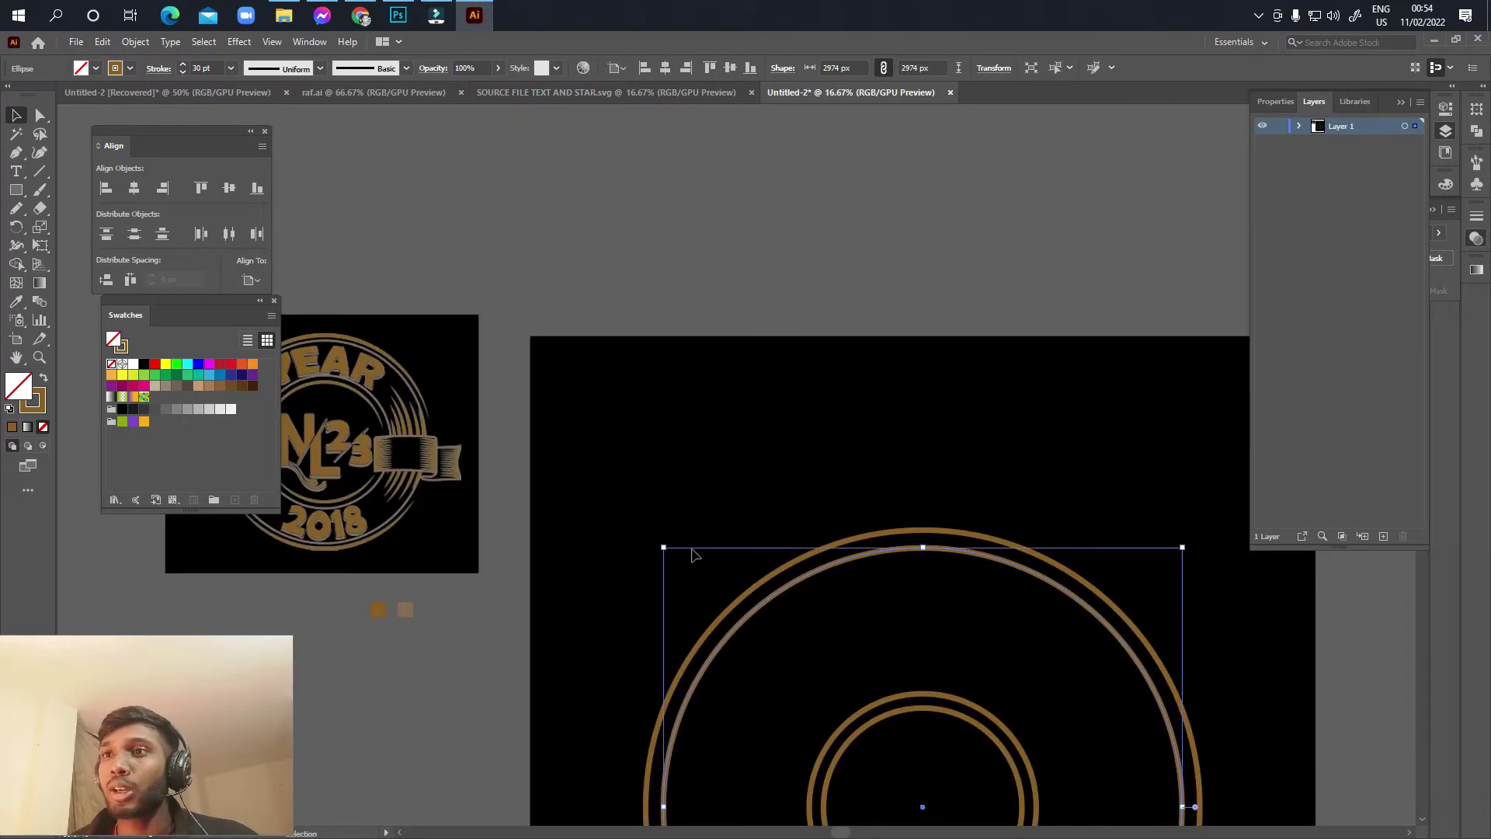
scroll(709, 522, "down", 2)
scroll(776, 570, "up", 1)
left_click_drag(777, 570, 749, 503)
left_click(709, 399)
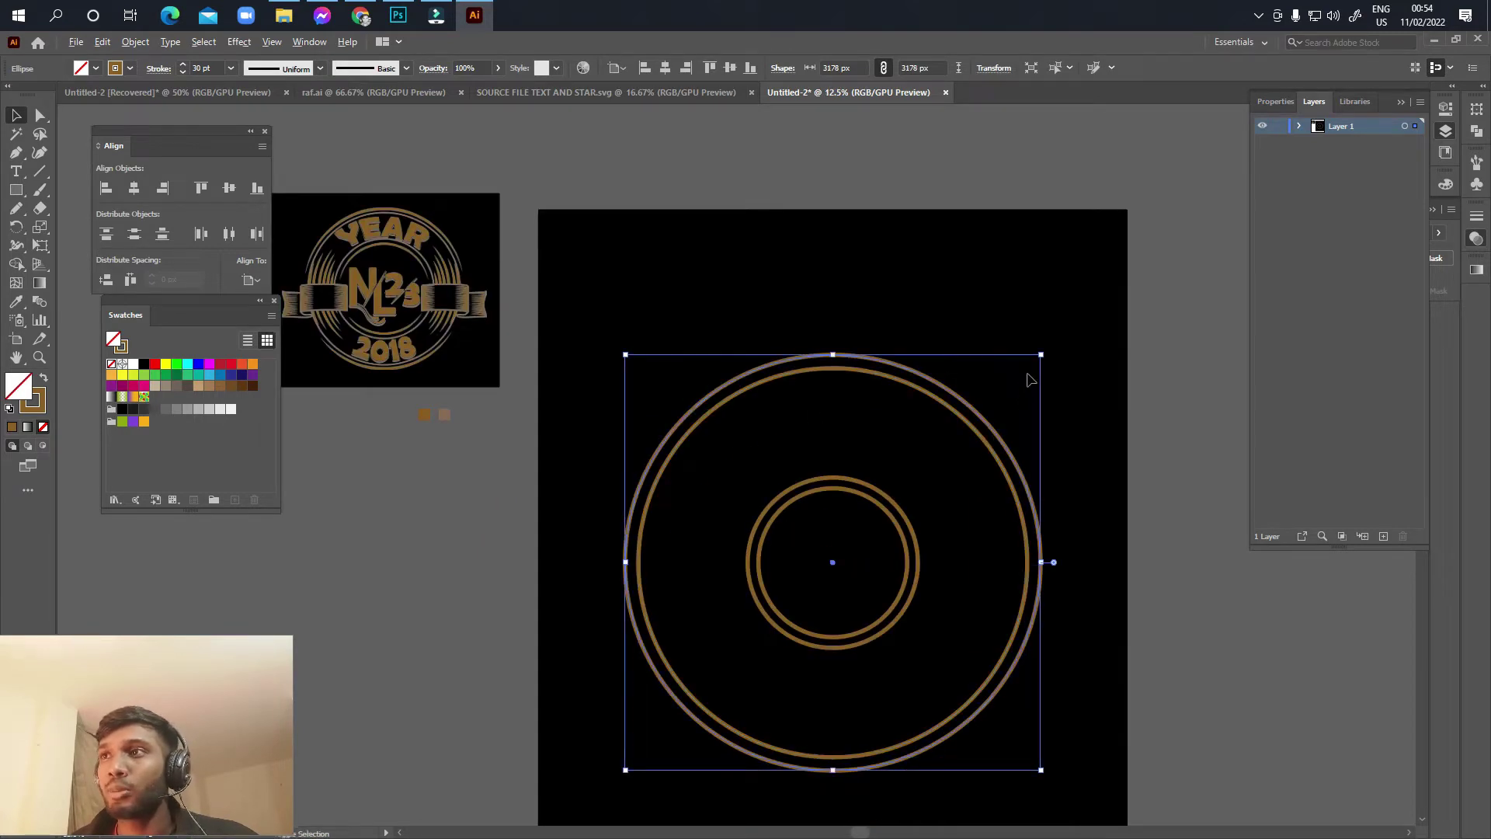
Step: Shrink both outer rings slightly to about 3142 px, then select the outermost
left_click_drag(1041, 354, 1038, 357)
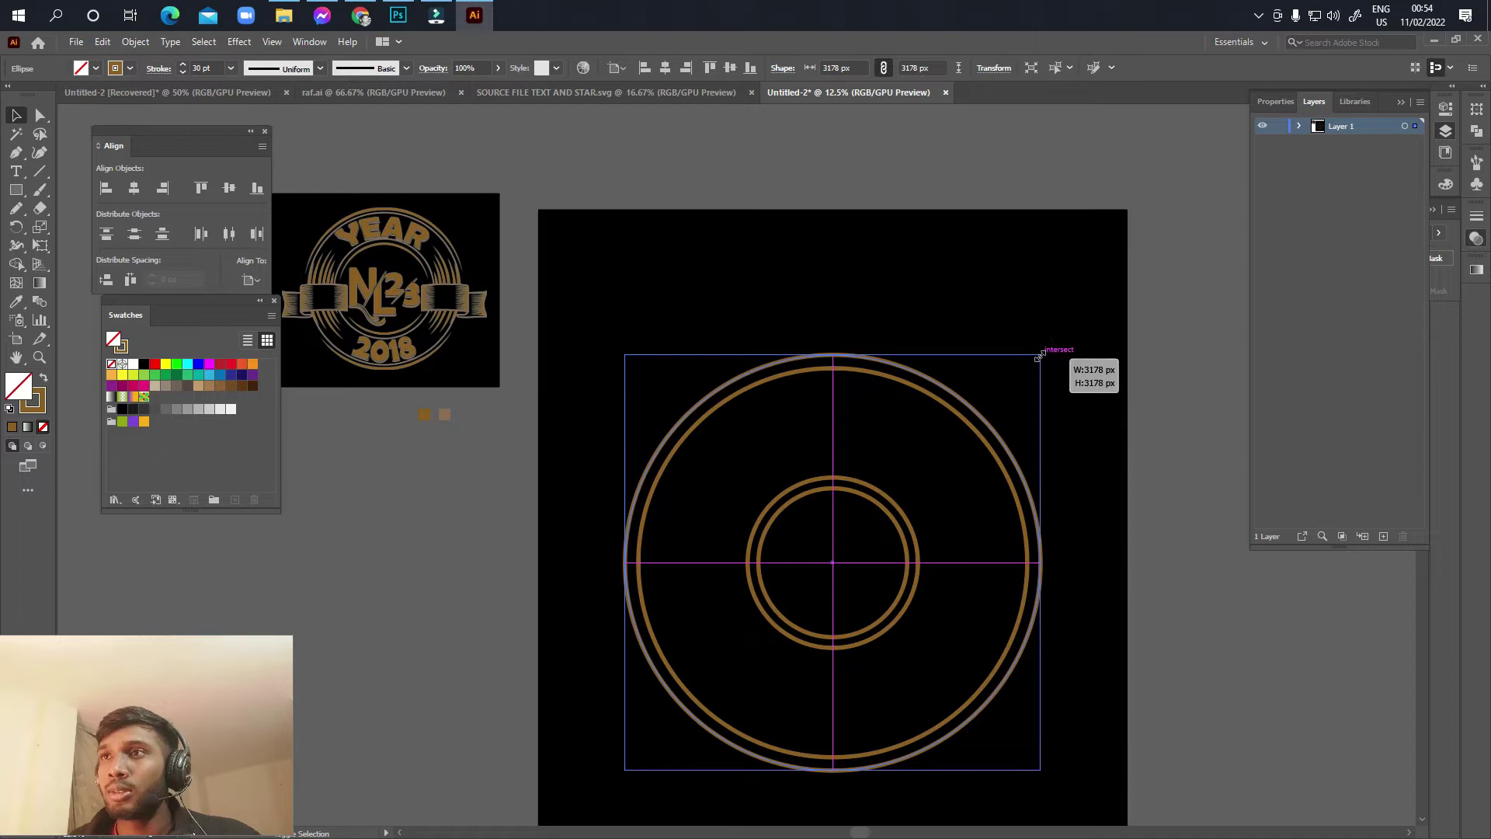
left_click(920, 333)
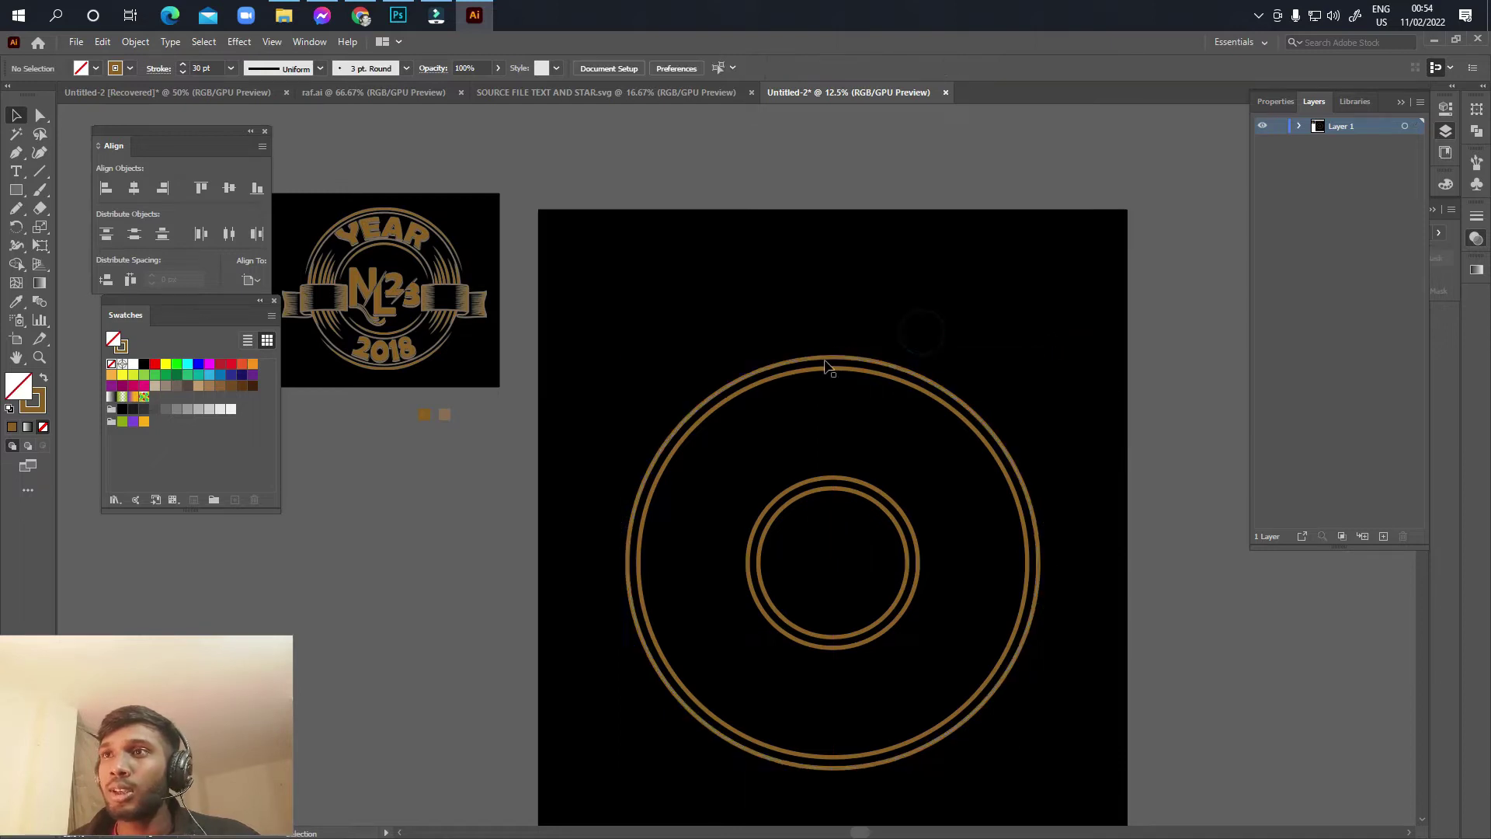
left_click(825, 365)
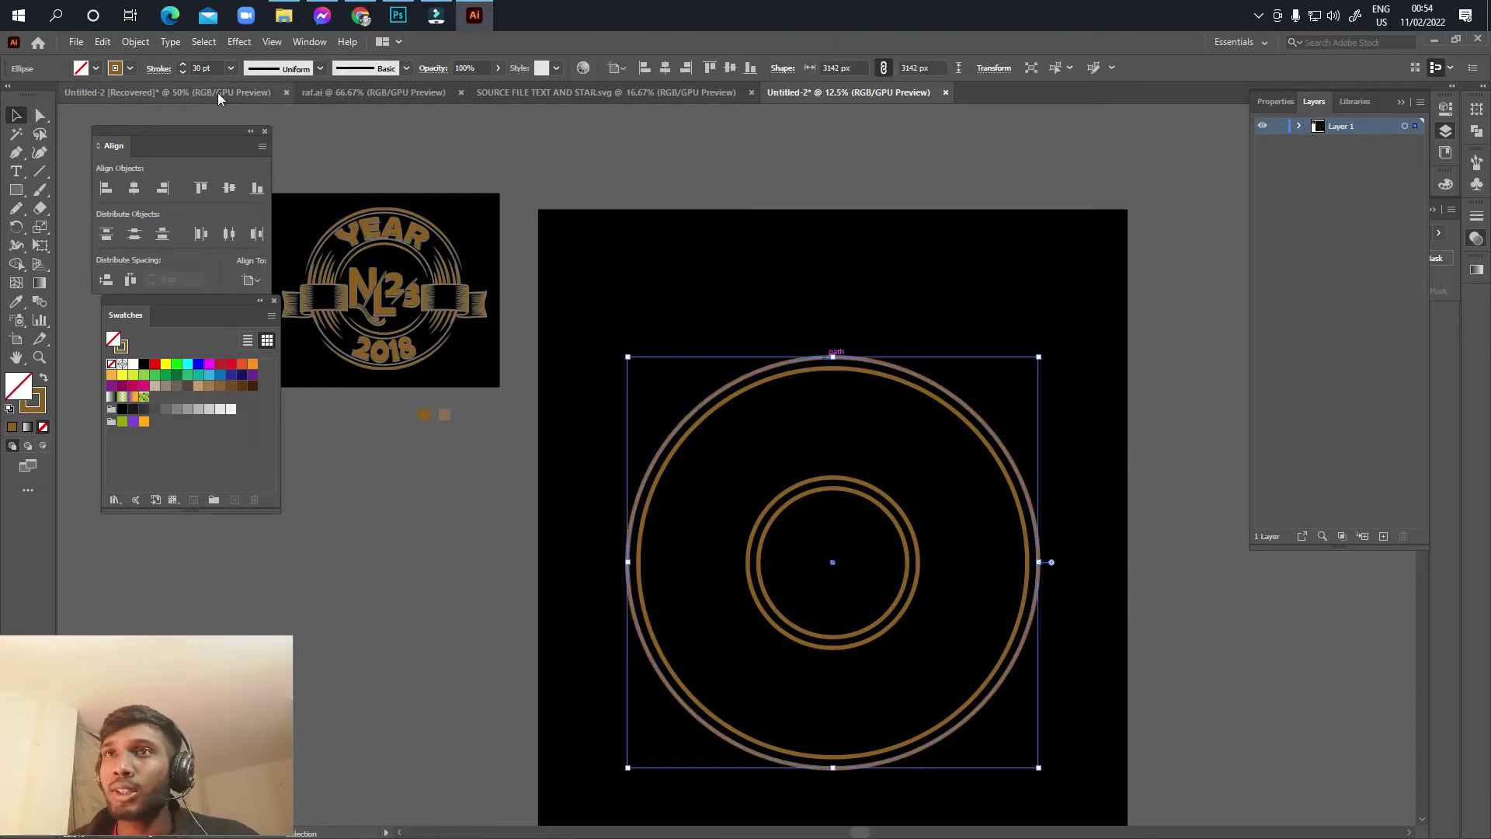
Step: Raise the outermost ring's stroke weight to 42 pt
left_click(183, 65)
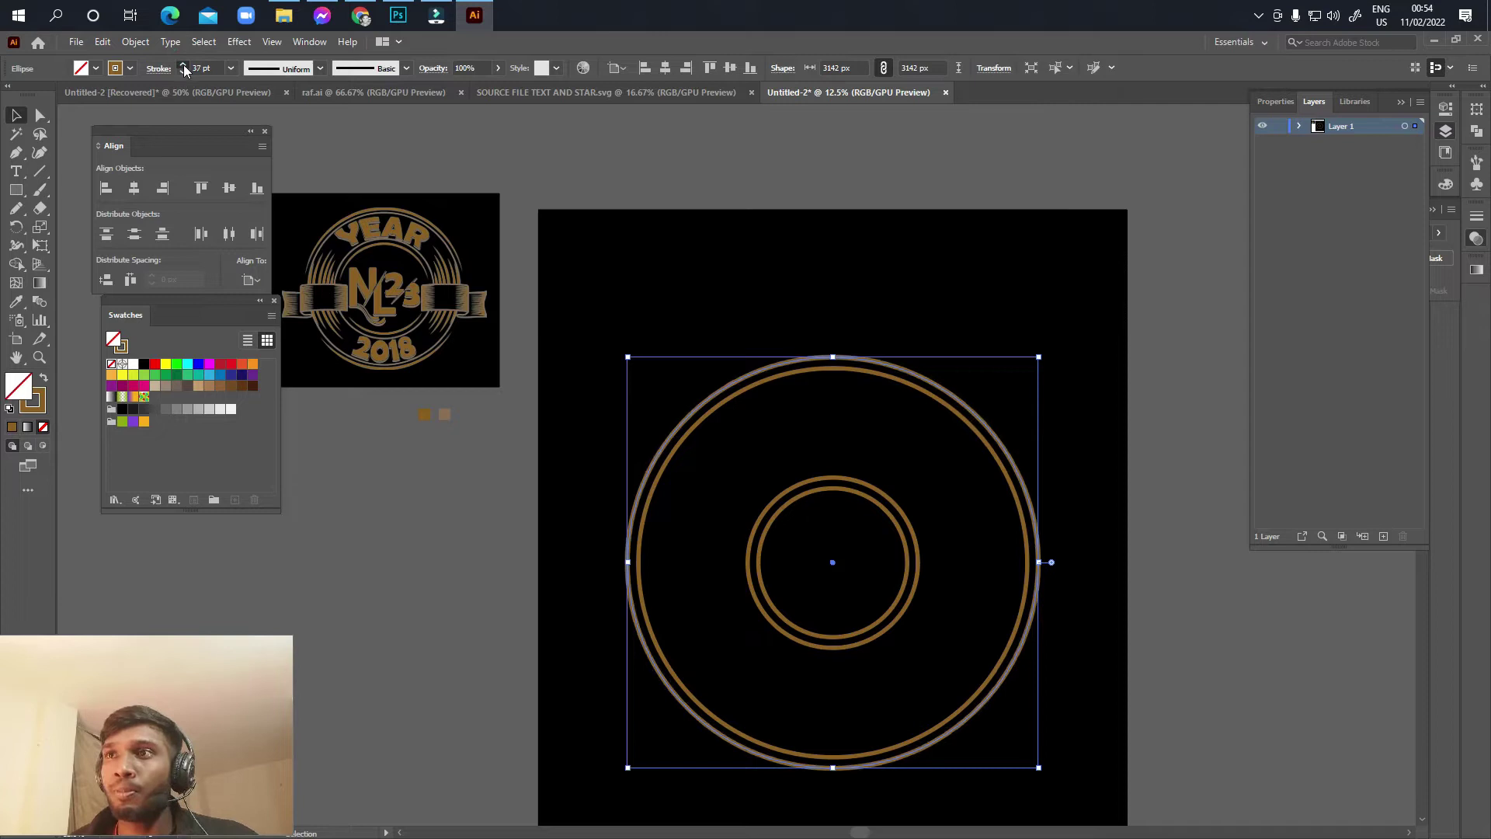
left_click(183, 65)
left_click(183, 65)
left_click(666, 275)
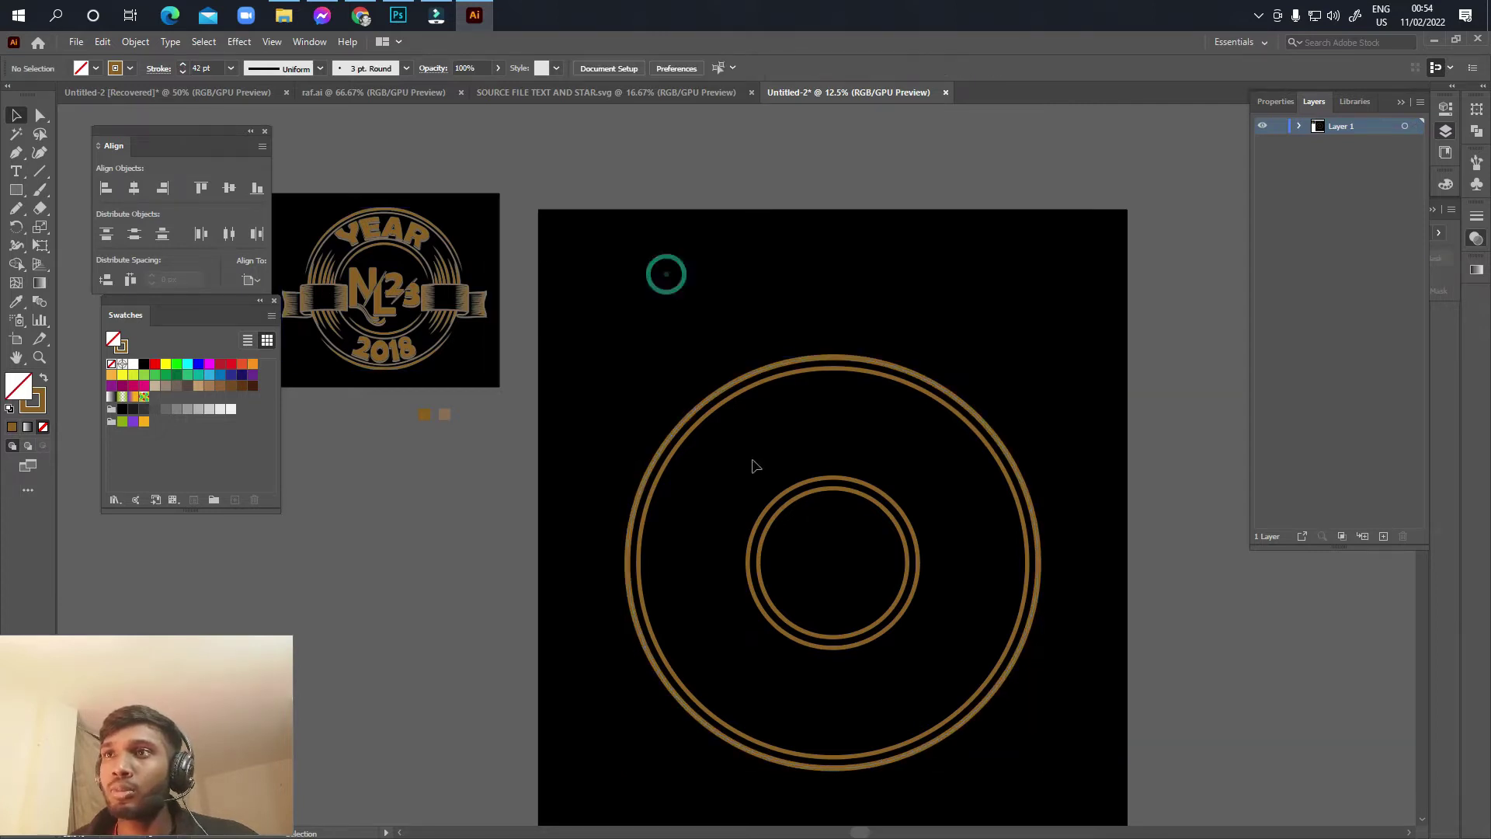
left_click_drag(870, 499, 859, 504)
left_click(795, 366)
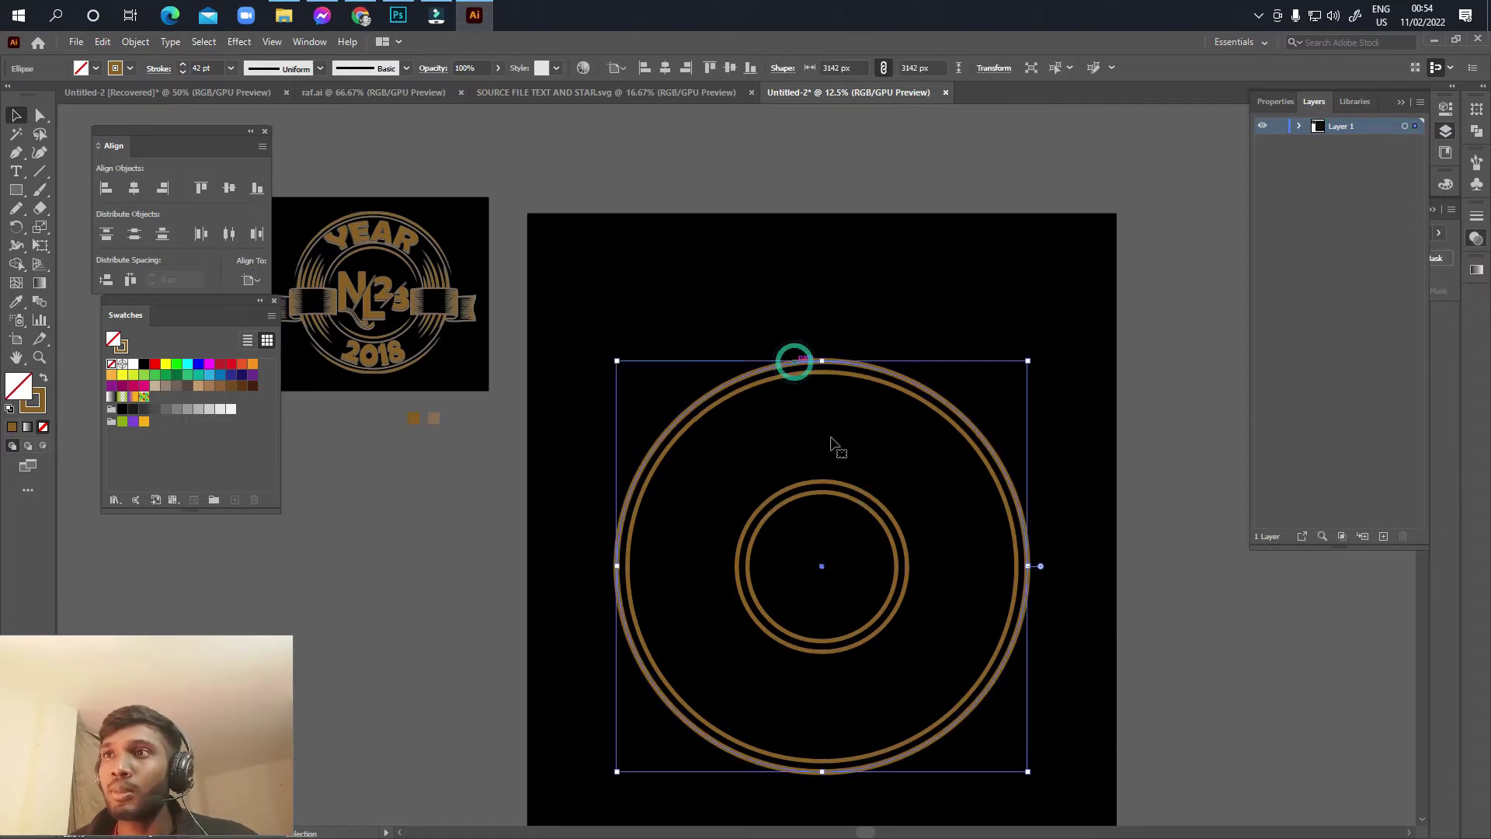
left_click(525, 416)
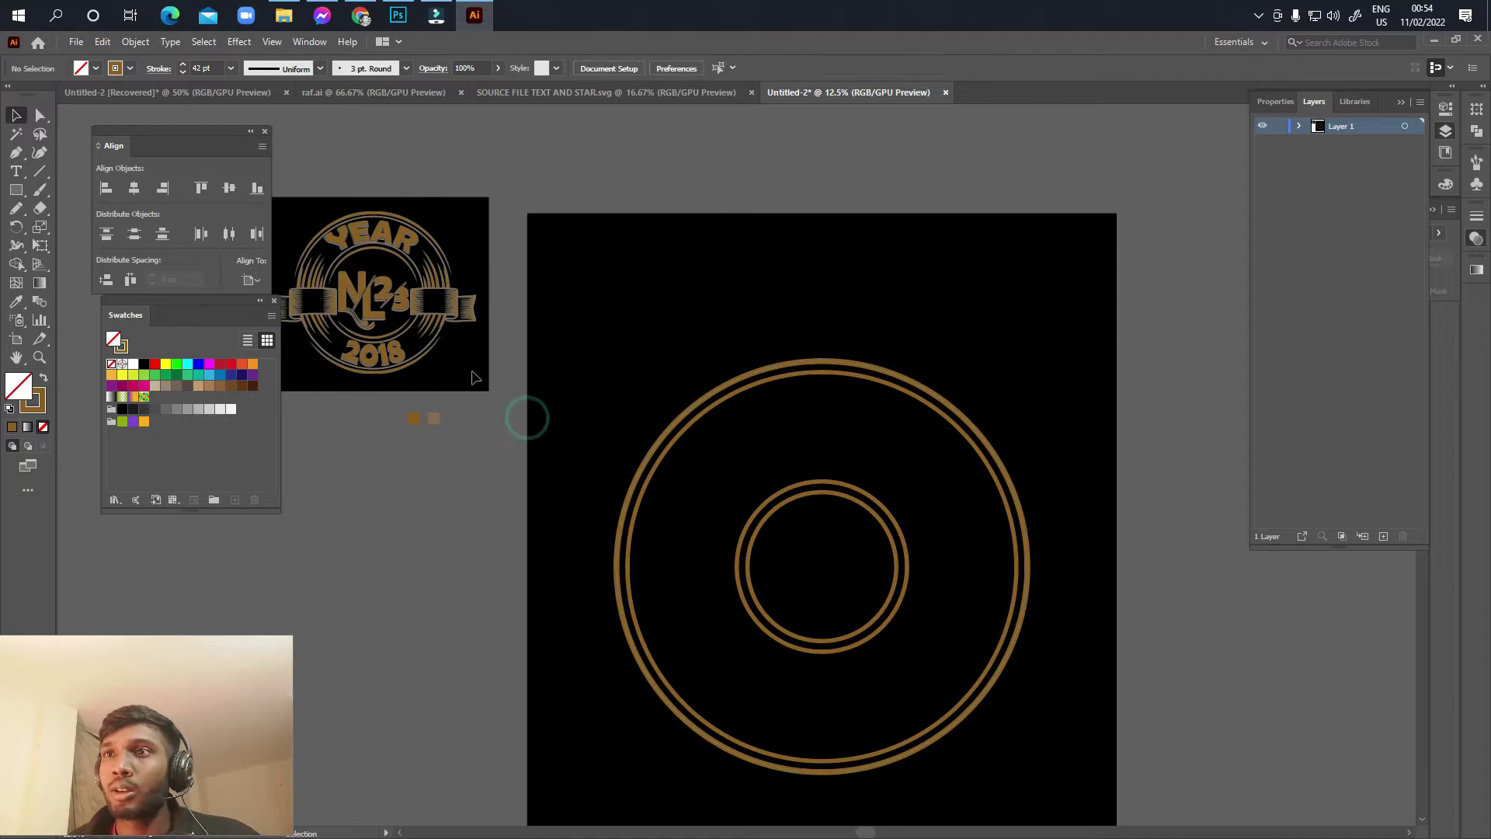
left_click(37, 171)
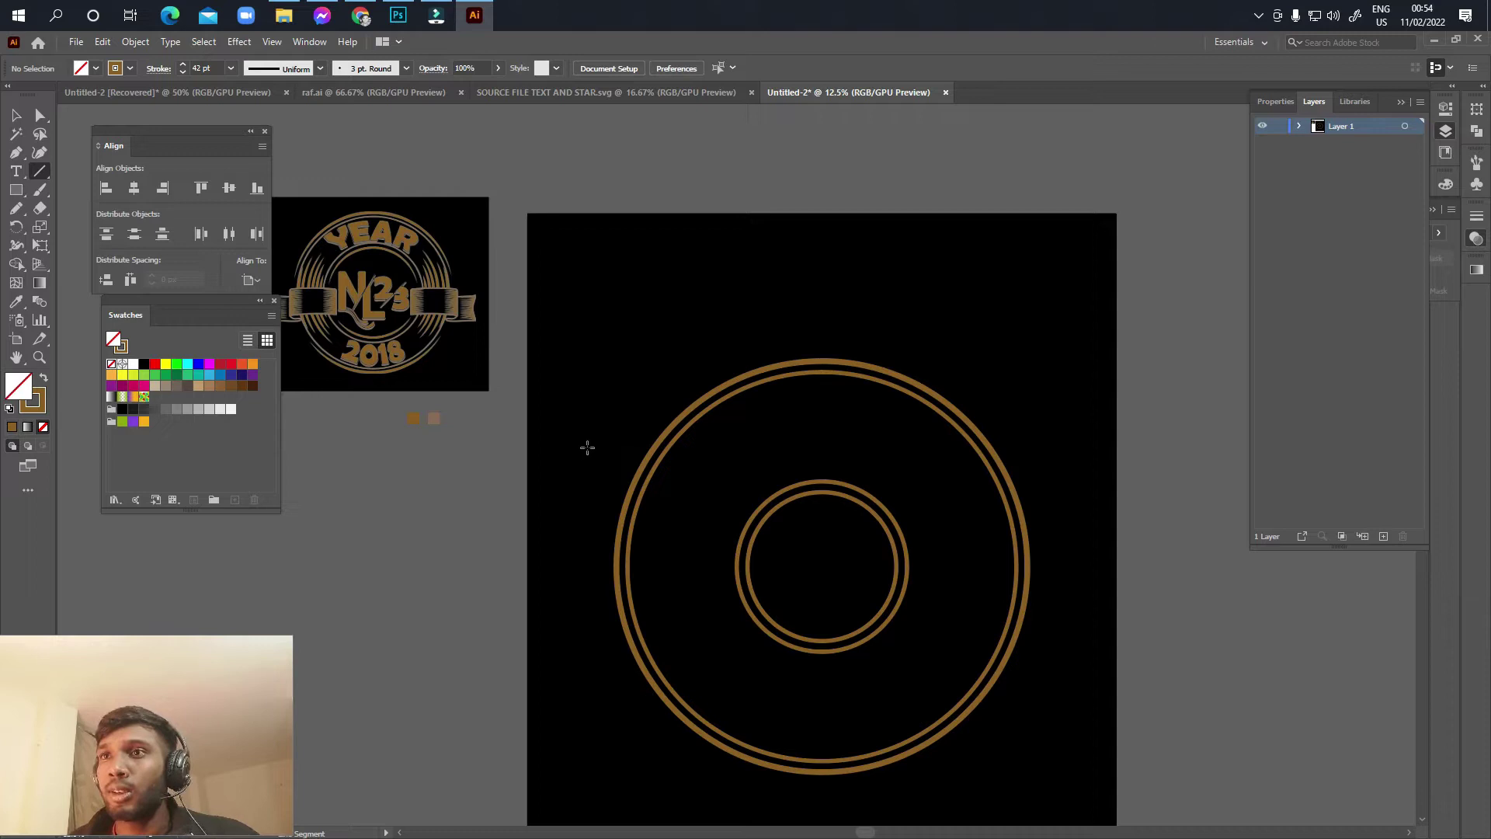
Step: Draw a horizontal gold line across the rings and rest it on the top of the inner rings
left_click_drag(575, 457, 1069, 457)
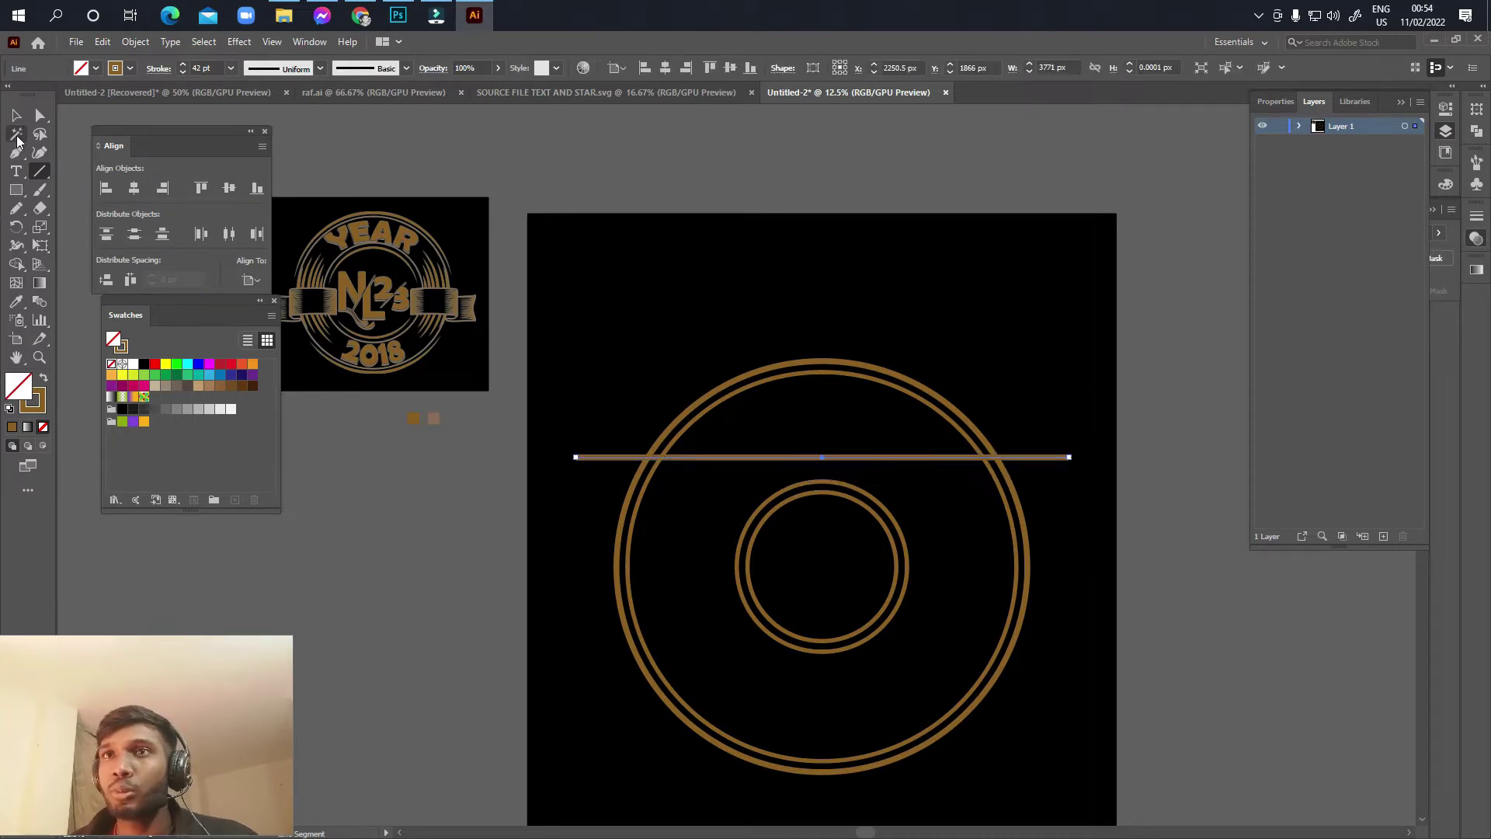
left_click(14, 114)
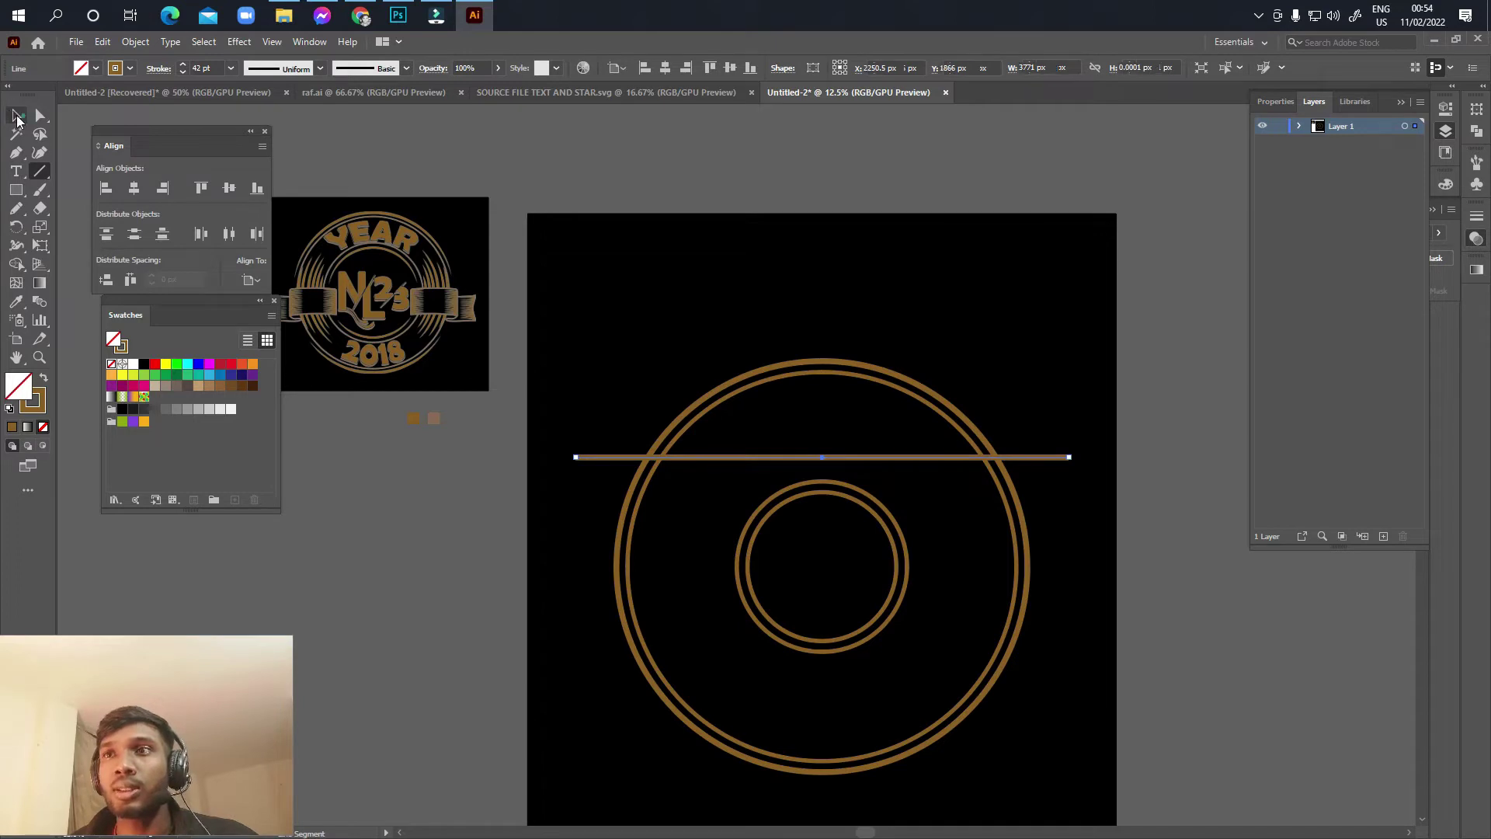
scroll(819, 460, "up", 3)
left_click_drag(815, 451, 817, 506)
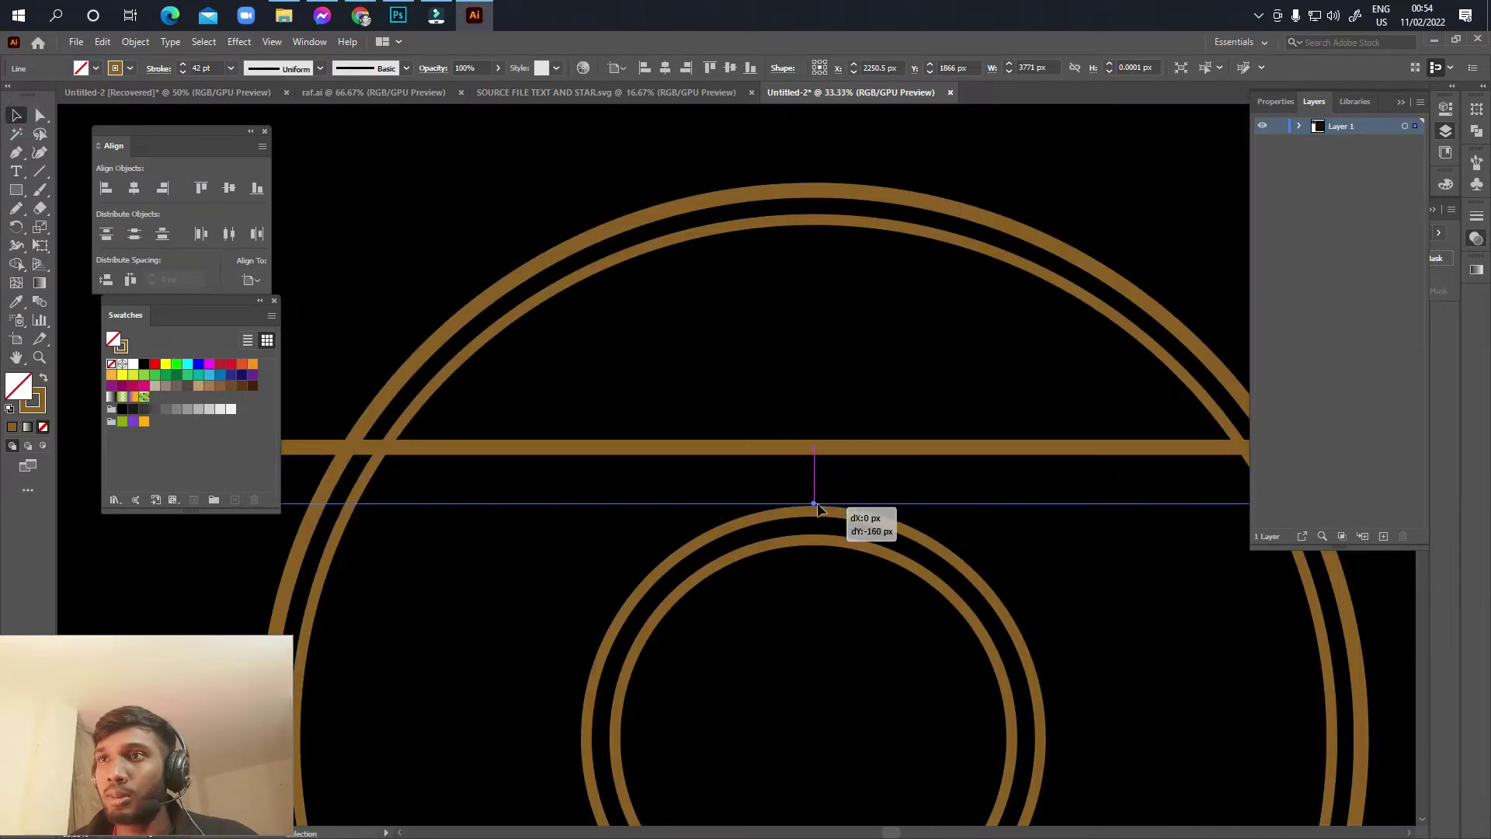
mouse_move(817, 509)
left_mouse_down()
mouse_move(821, 525)
mouse_move(815, 442)
mouse_move(835, 586)
left_mouse_up()
Step: Place a copy of the line below the inner rings and group both lines
scroll(810, 527, "down", 3)
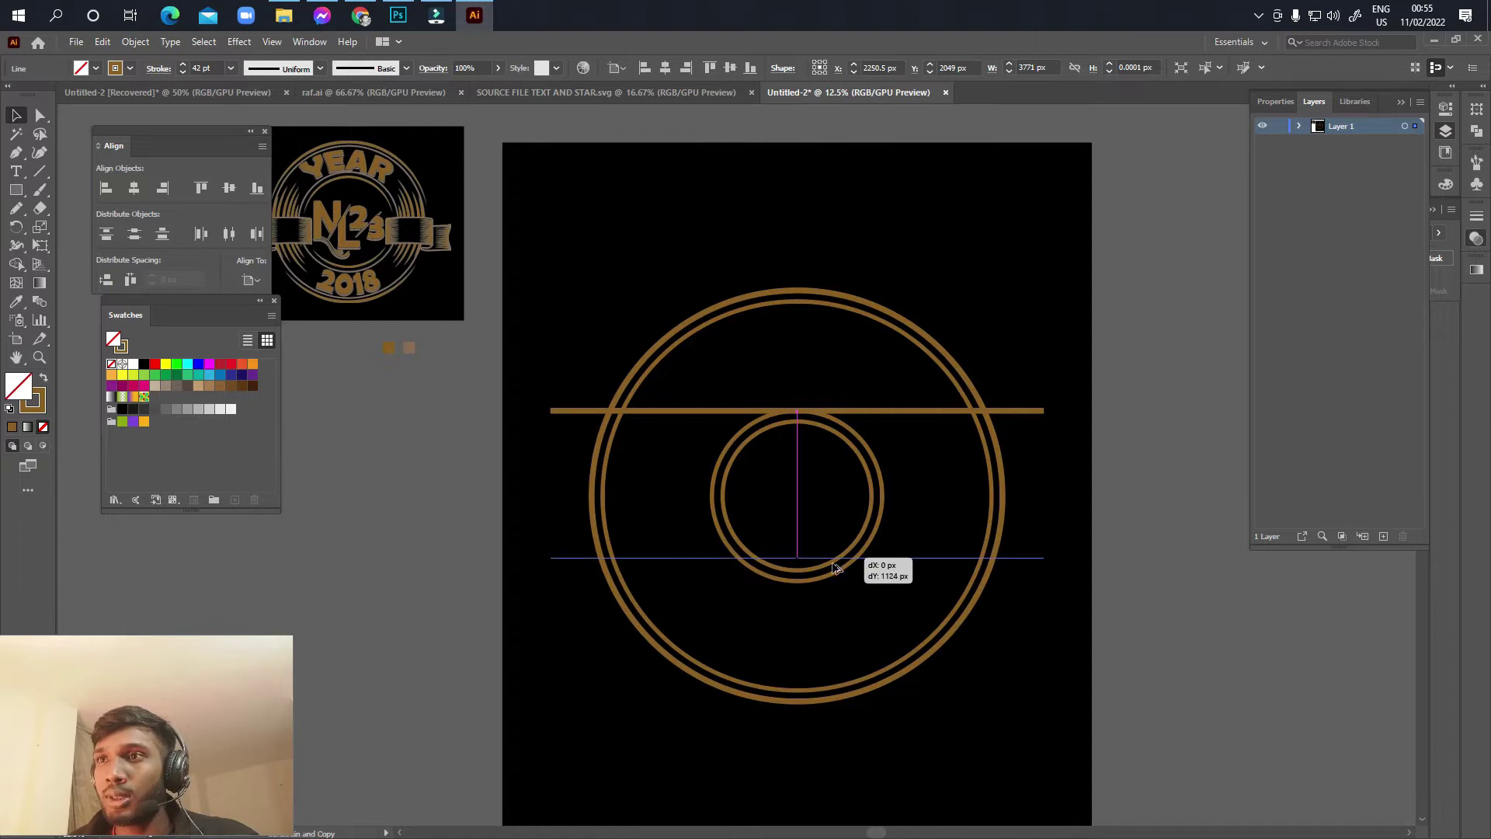
left_click_drag(835, 586, 836, 586)
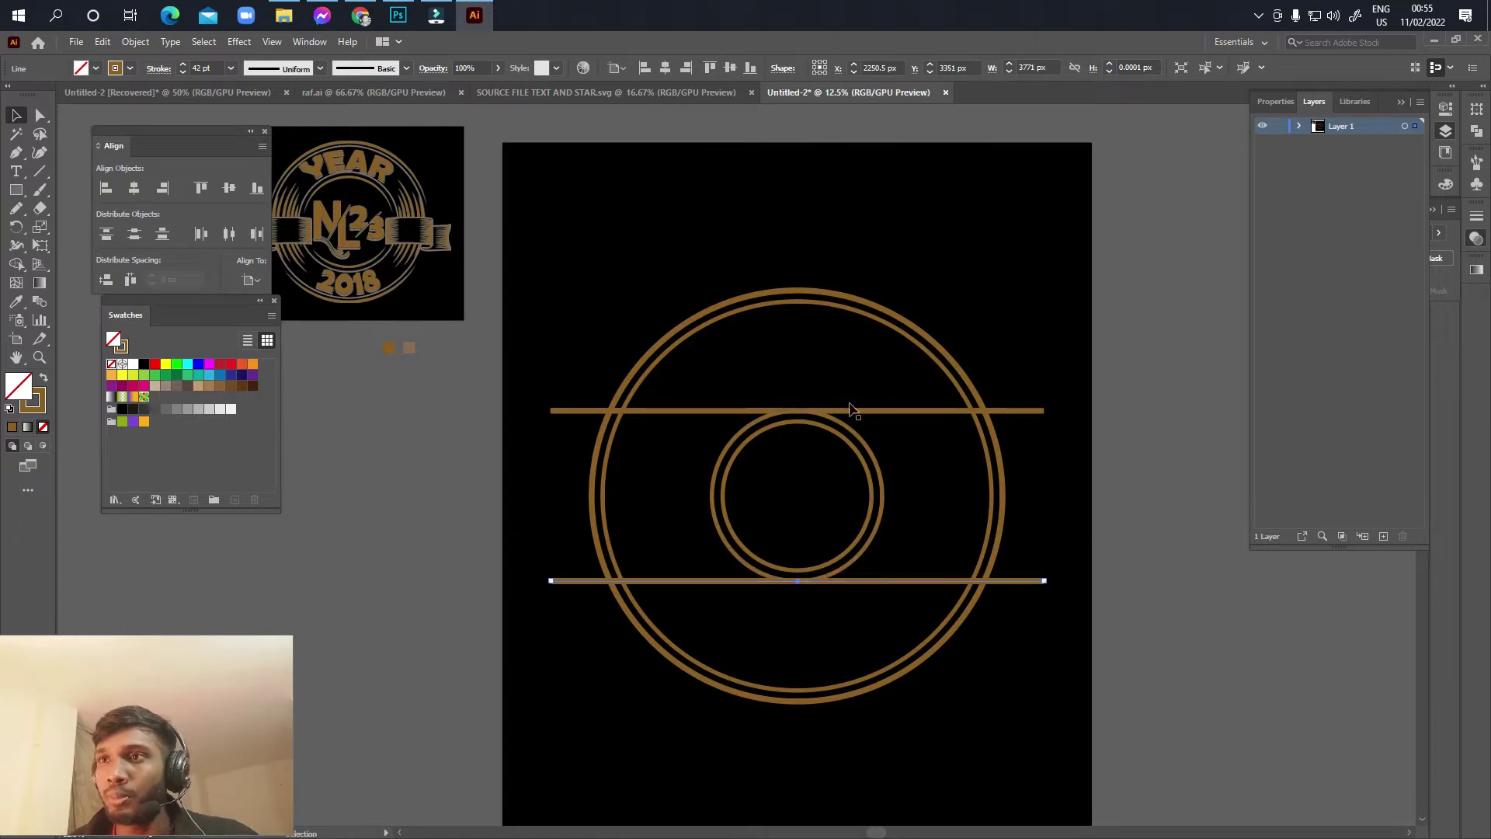
left_click_drag(542, 386, 583, 629)
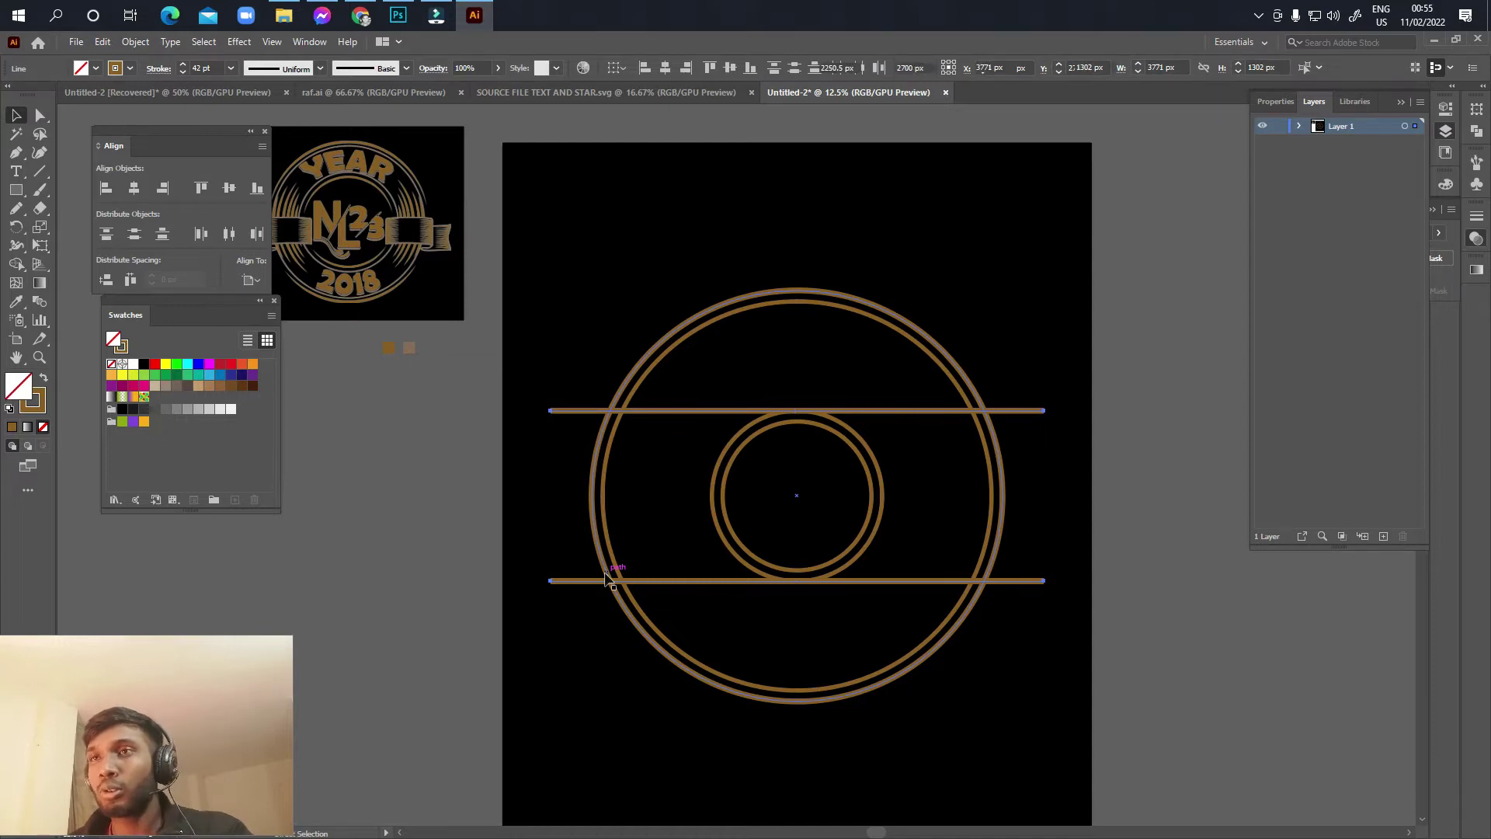
key("ctrl+g")
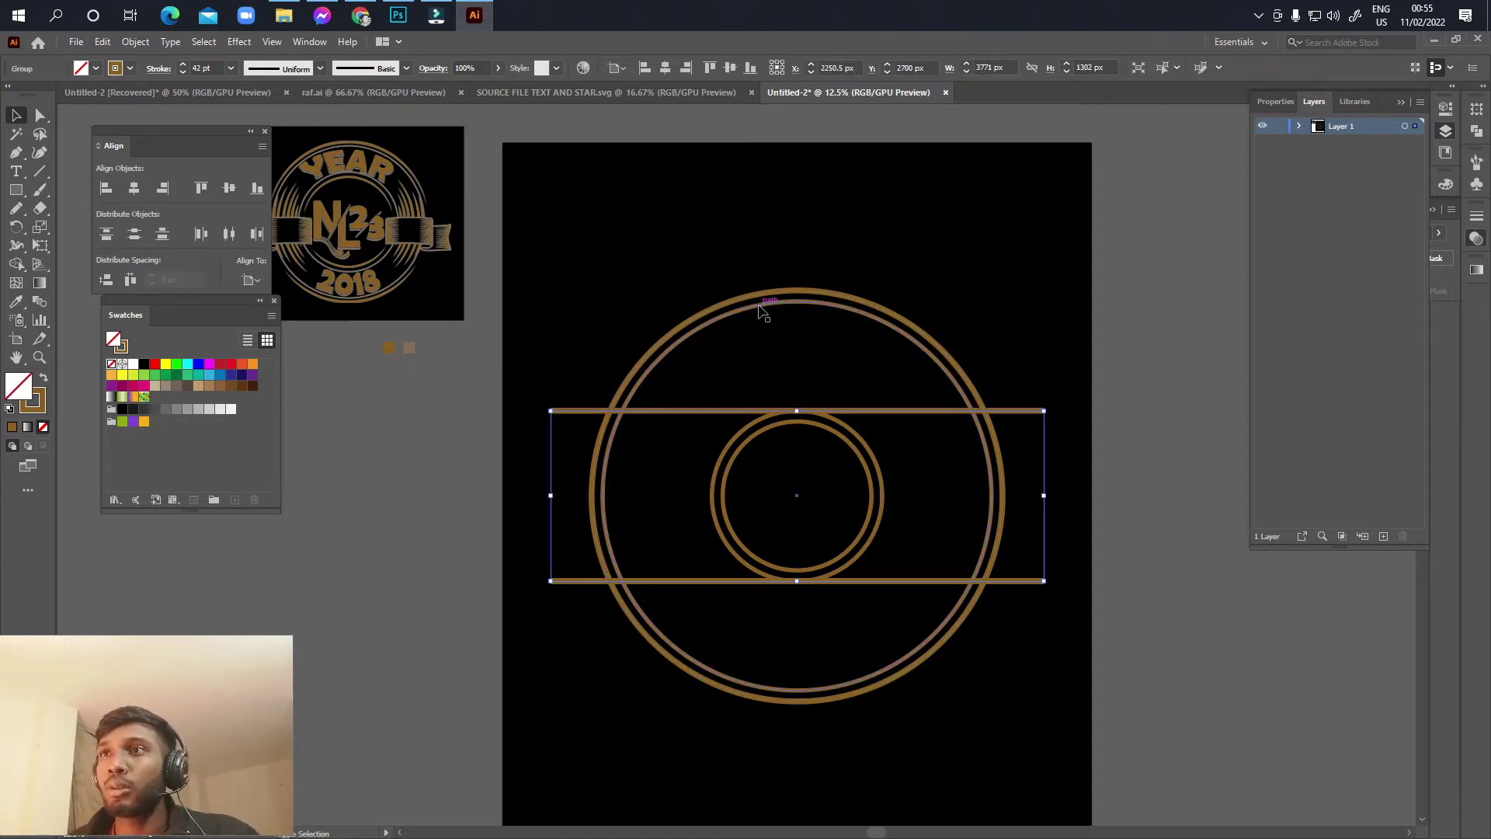
Step: Align the lines and rings on their vertical centres, using the ring as key object
left_click(760, 307, "shift")
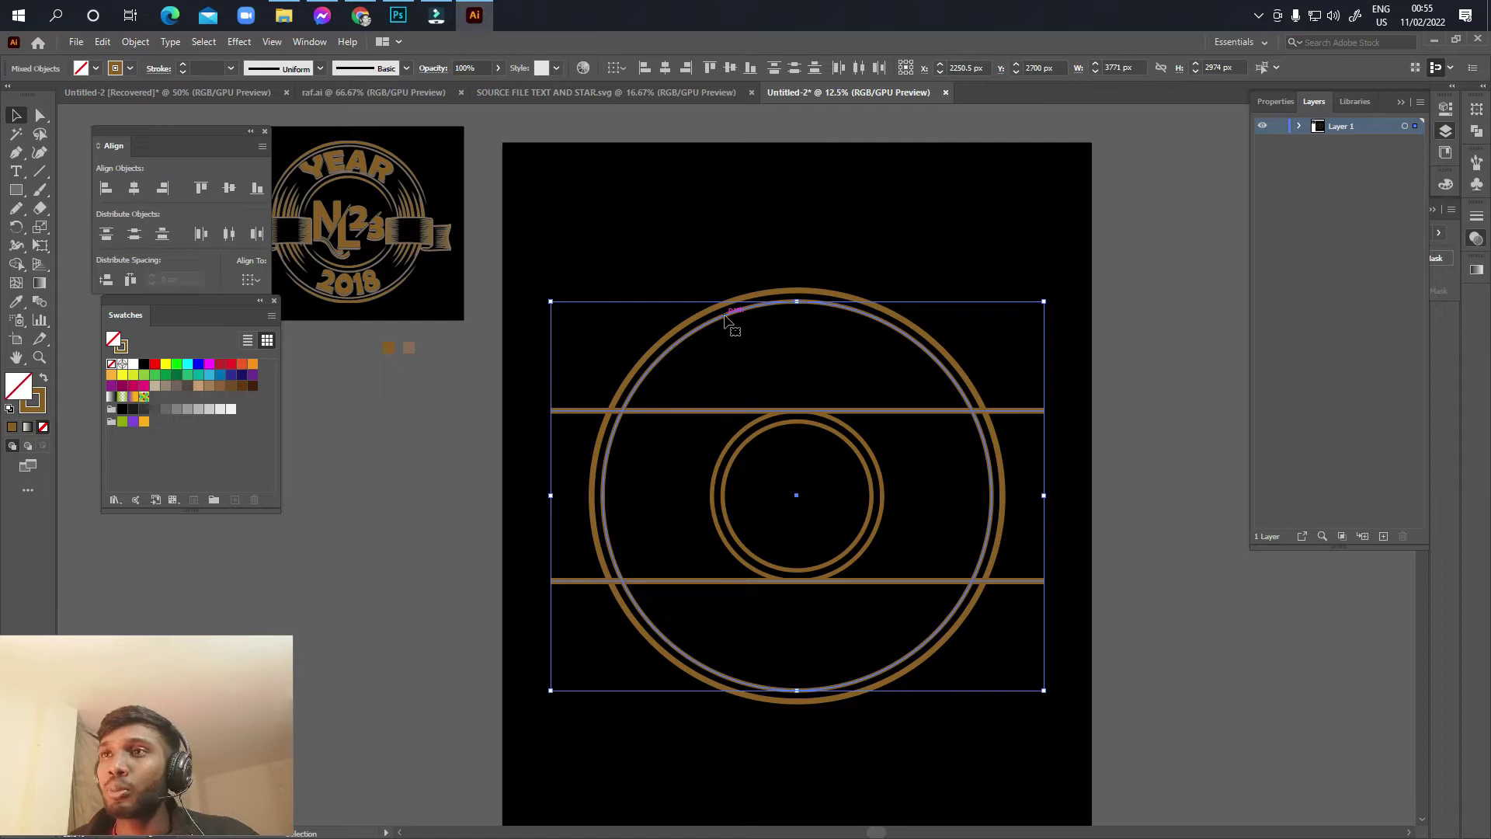
left_click(724, 315)
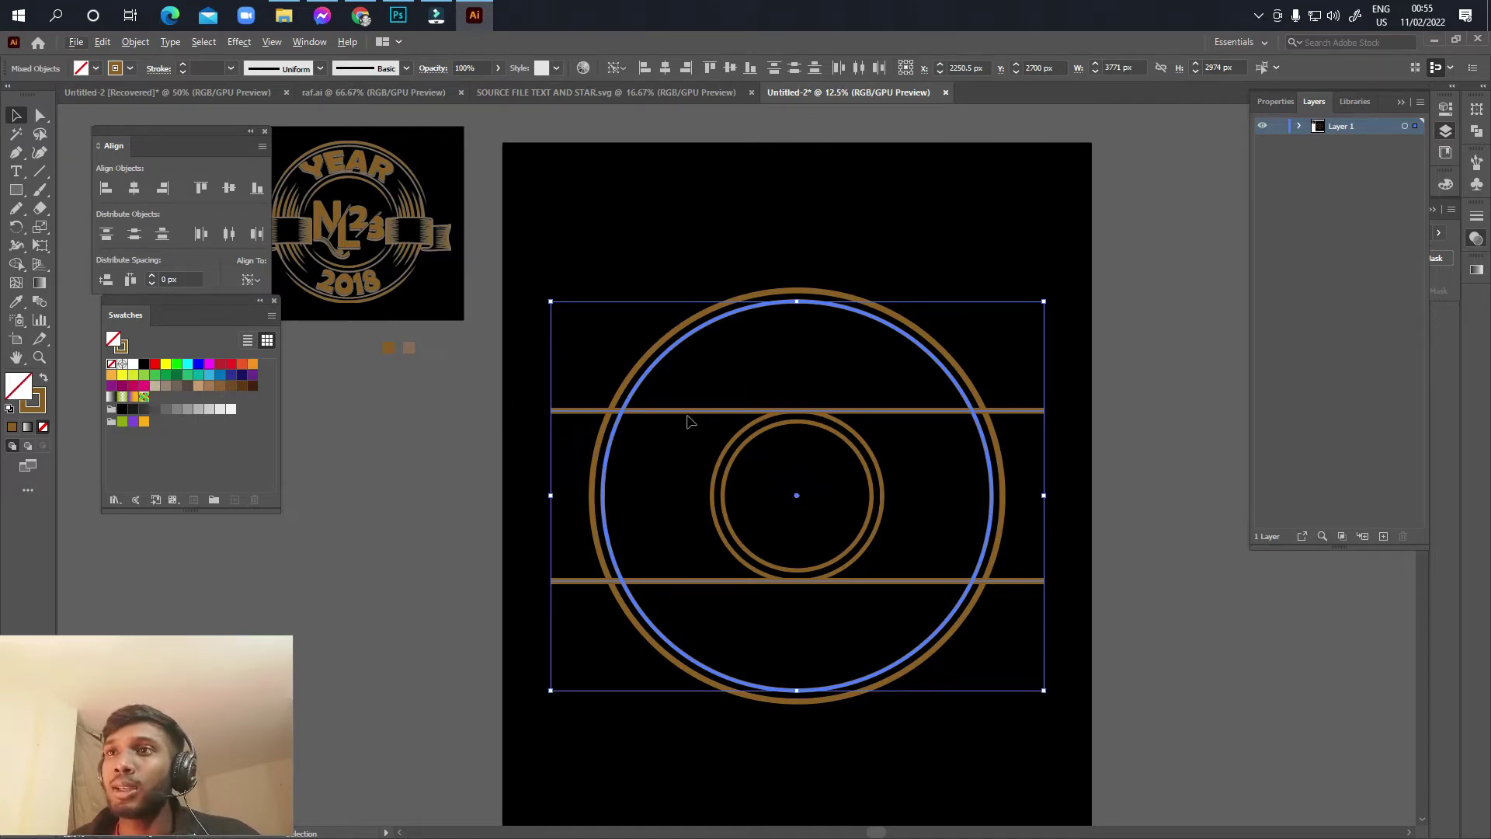
left_click(729, 67)
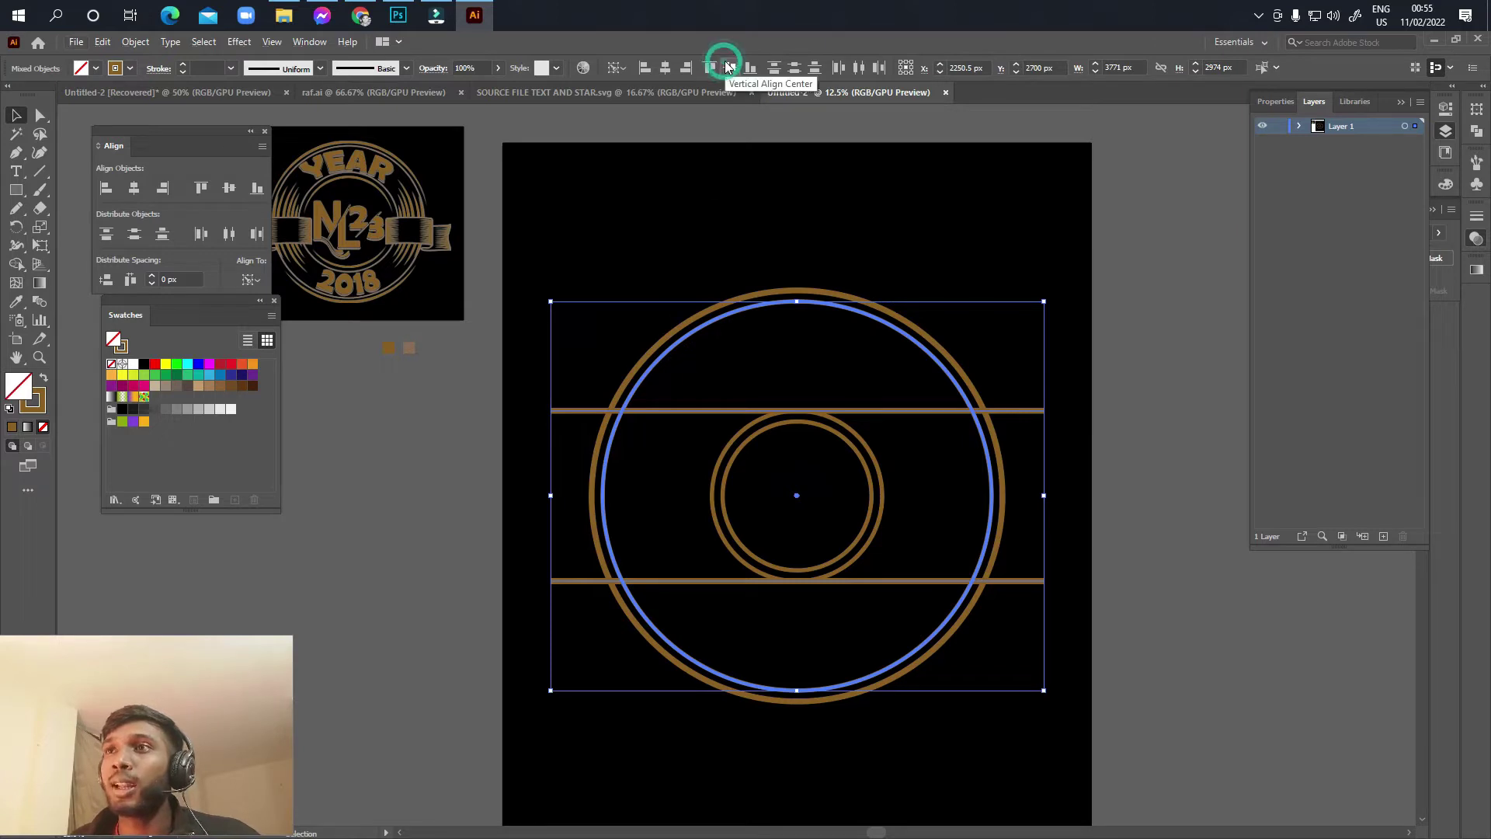
left_click(776, 226)
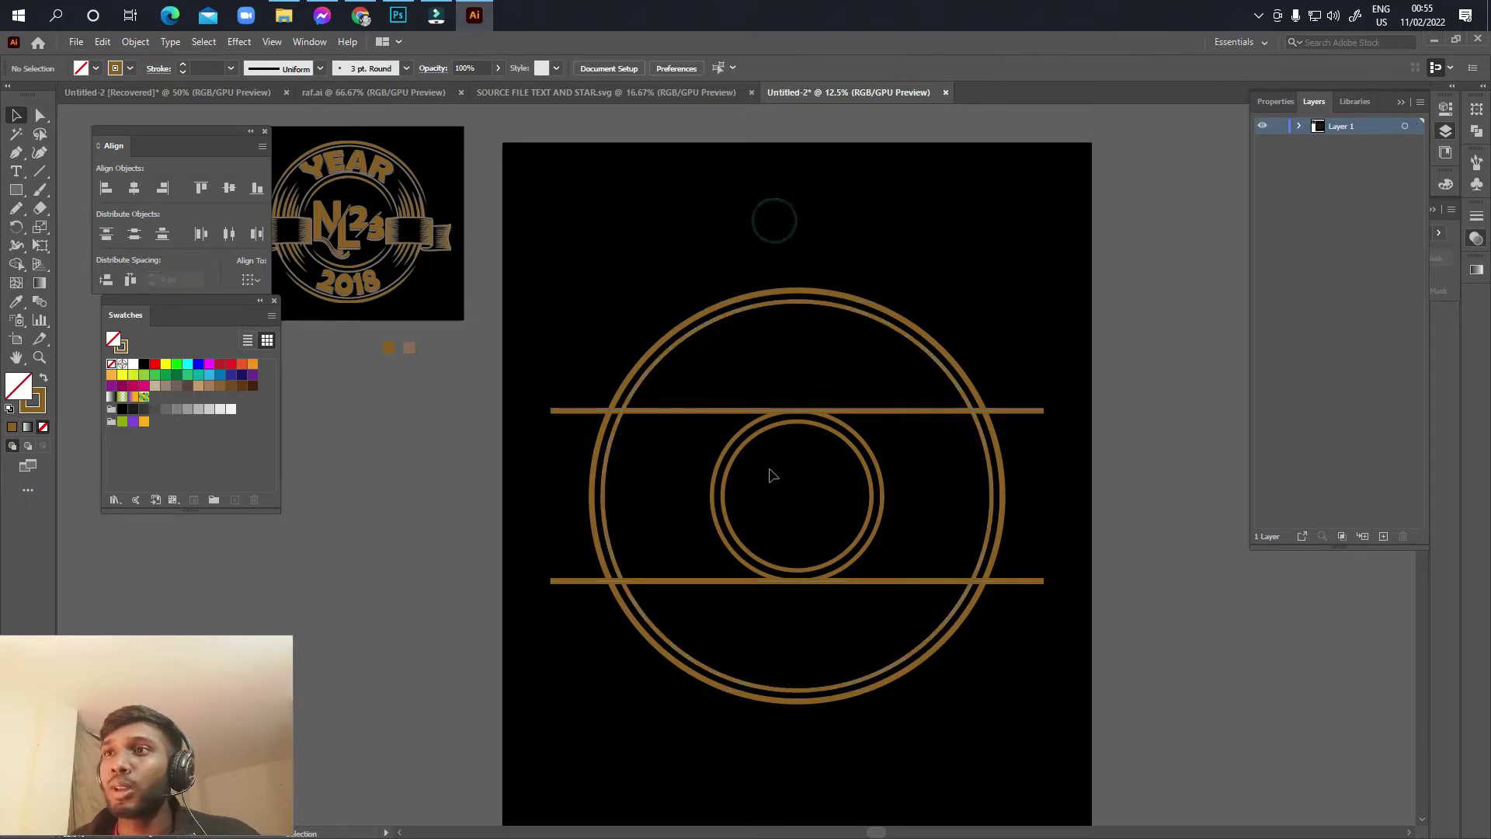
Step: Select the grouped lines, inner rings and outer ring together for Shape Builder trimming
left_click(705, 410)
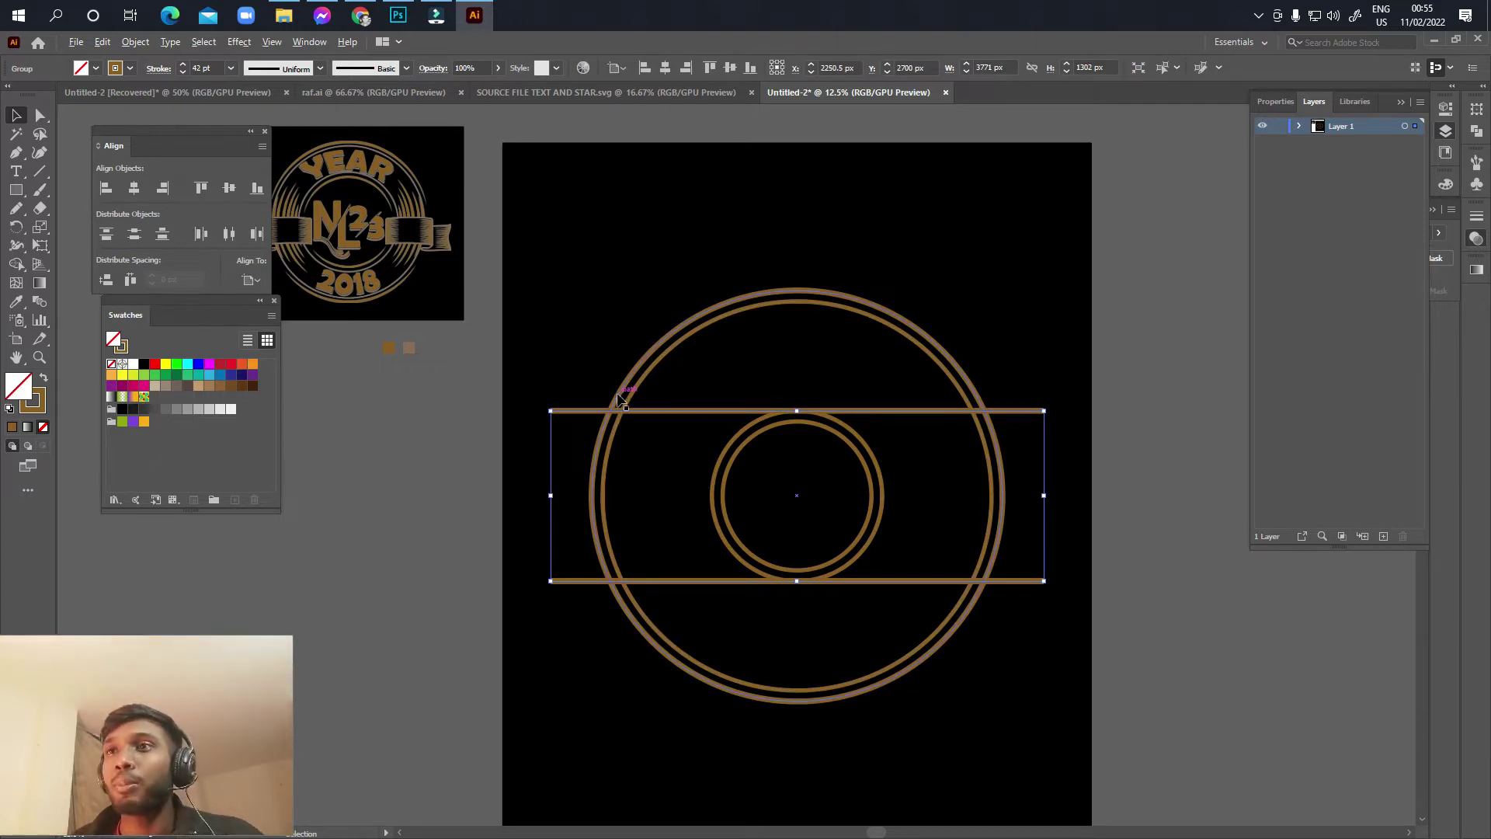
scroll(618, 398, "up", 1)
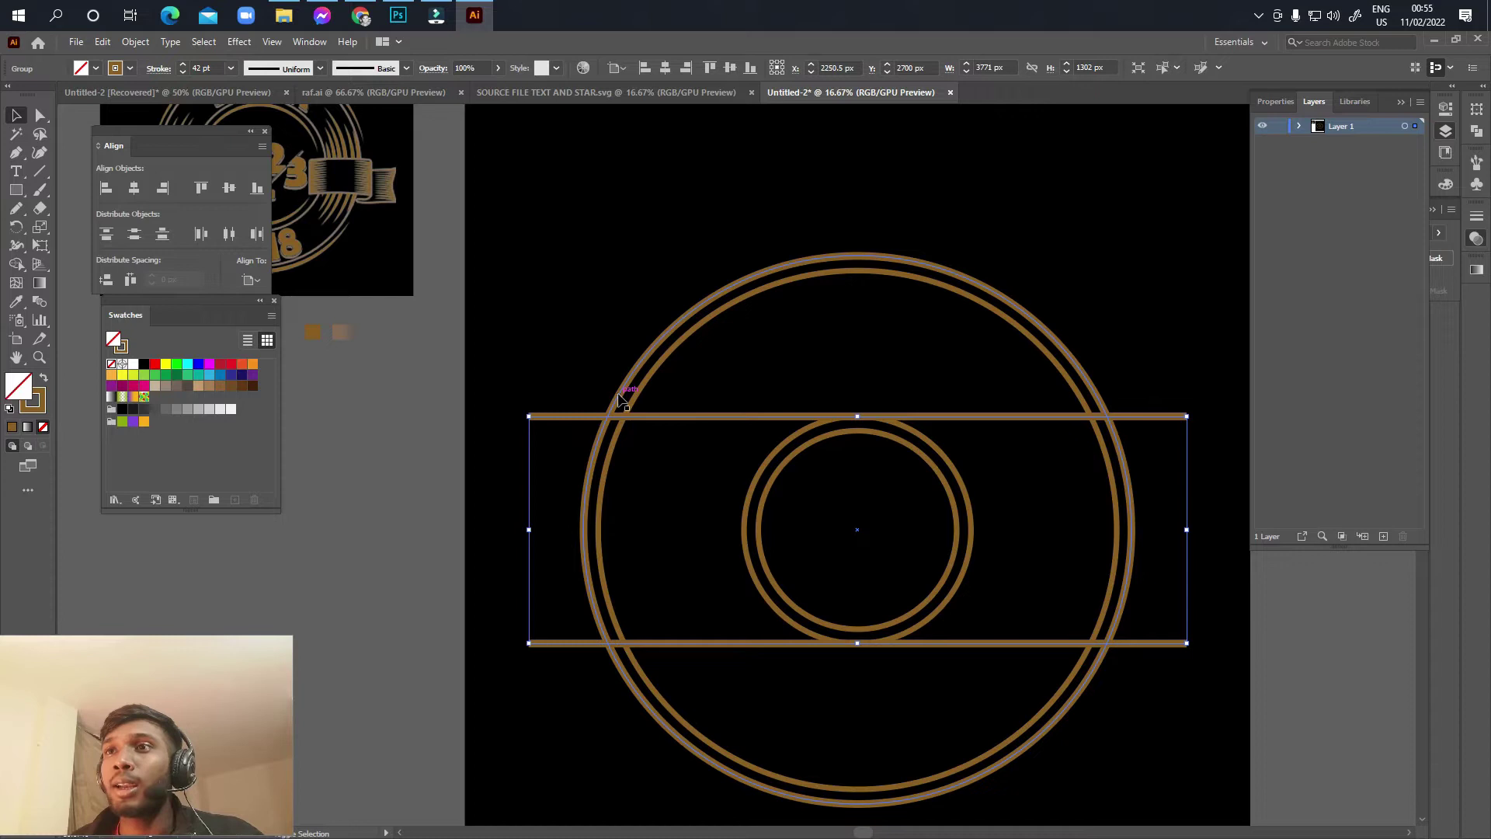
left_click(619, 396, "shift")
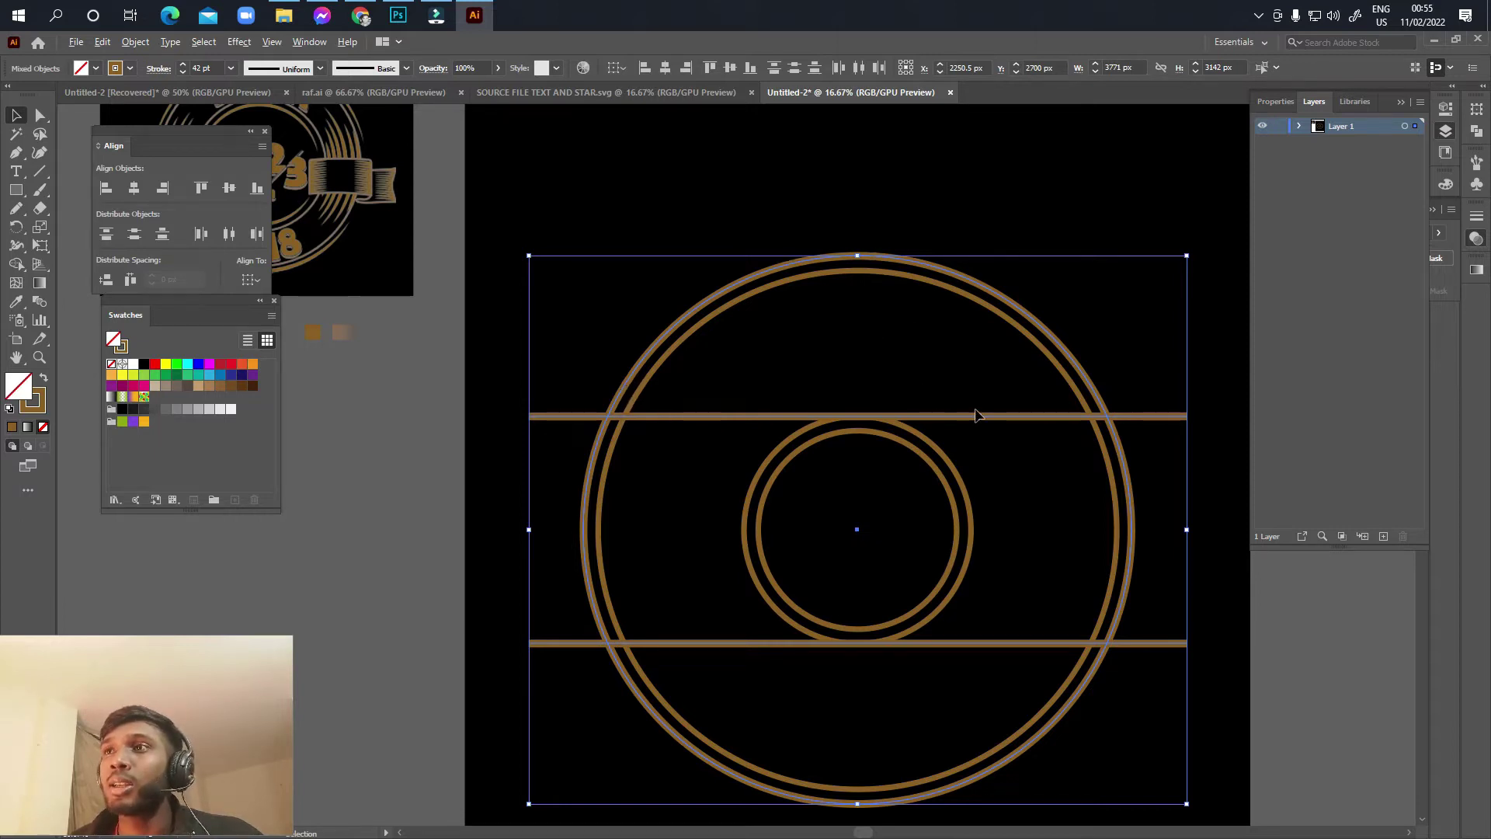
scroll(976, 416, "down", 1)
scroll(955, 403, "up", 1)
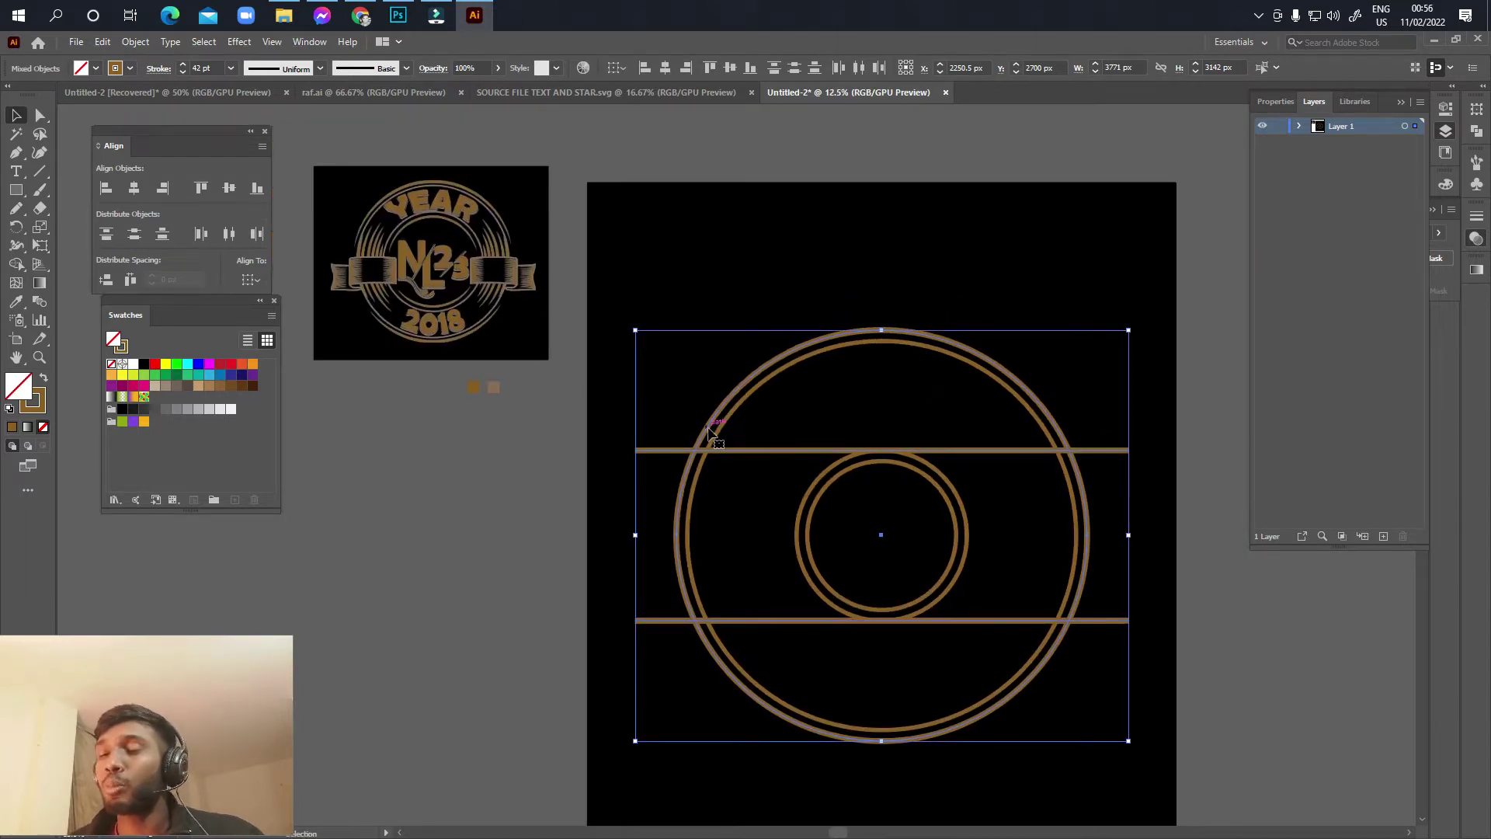
left_click(17, 264)
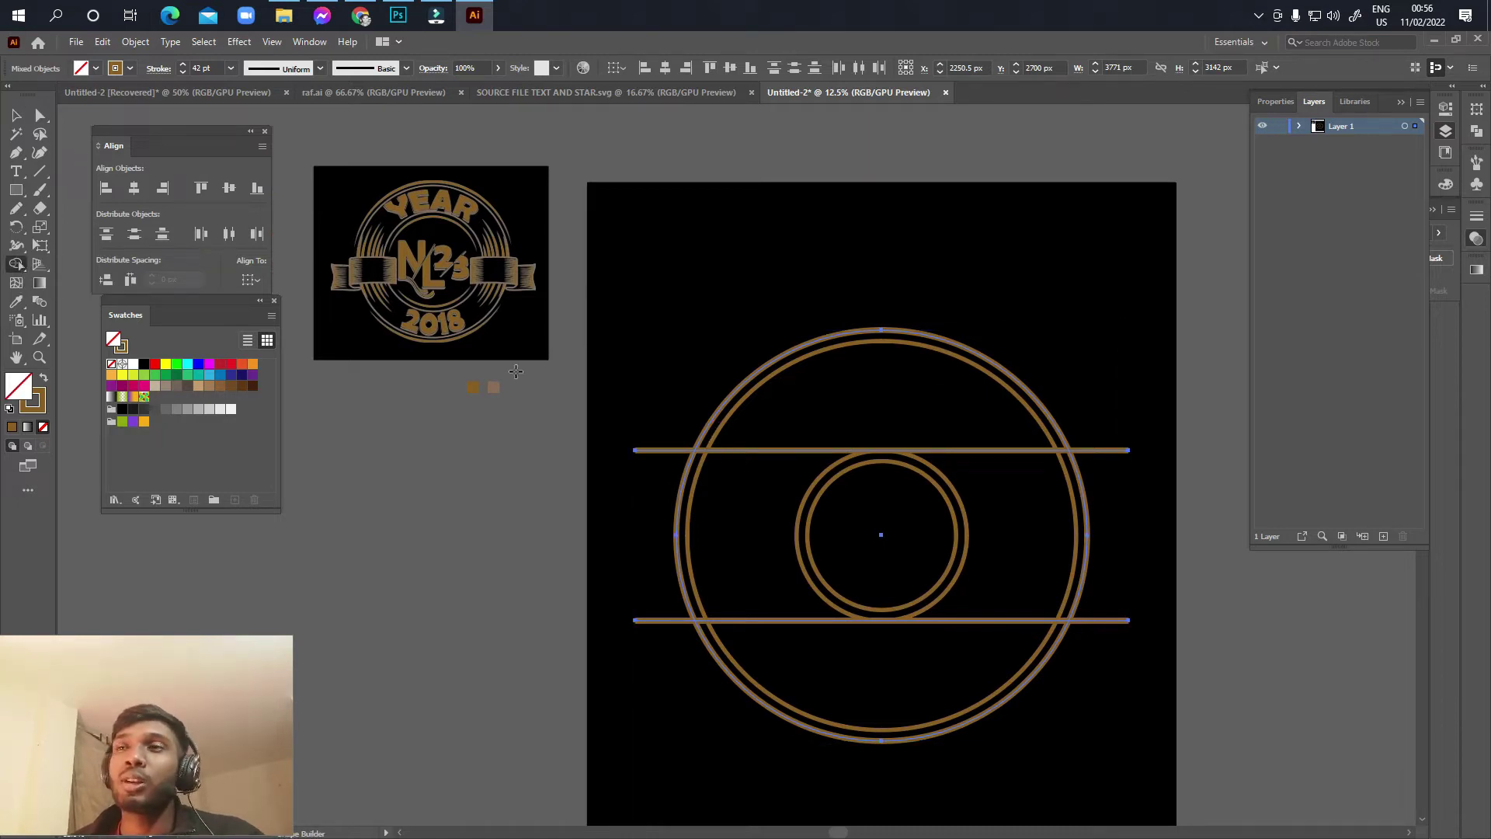
Step: Trim off the line ends outside the ring and the outer ring's left and right arcs between the lines
left_click(658, 444, "alt")
left_click(662, 618, "alt")
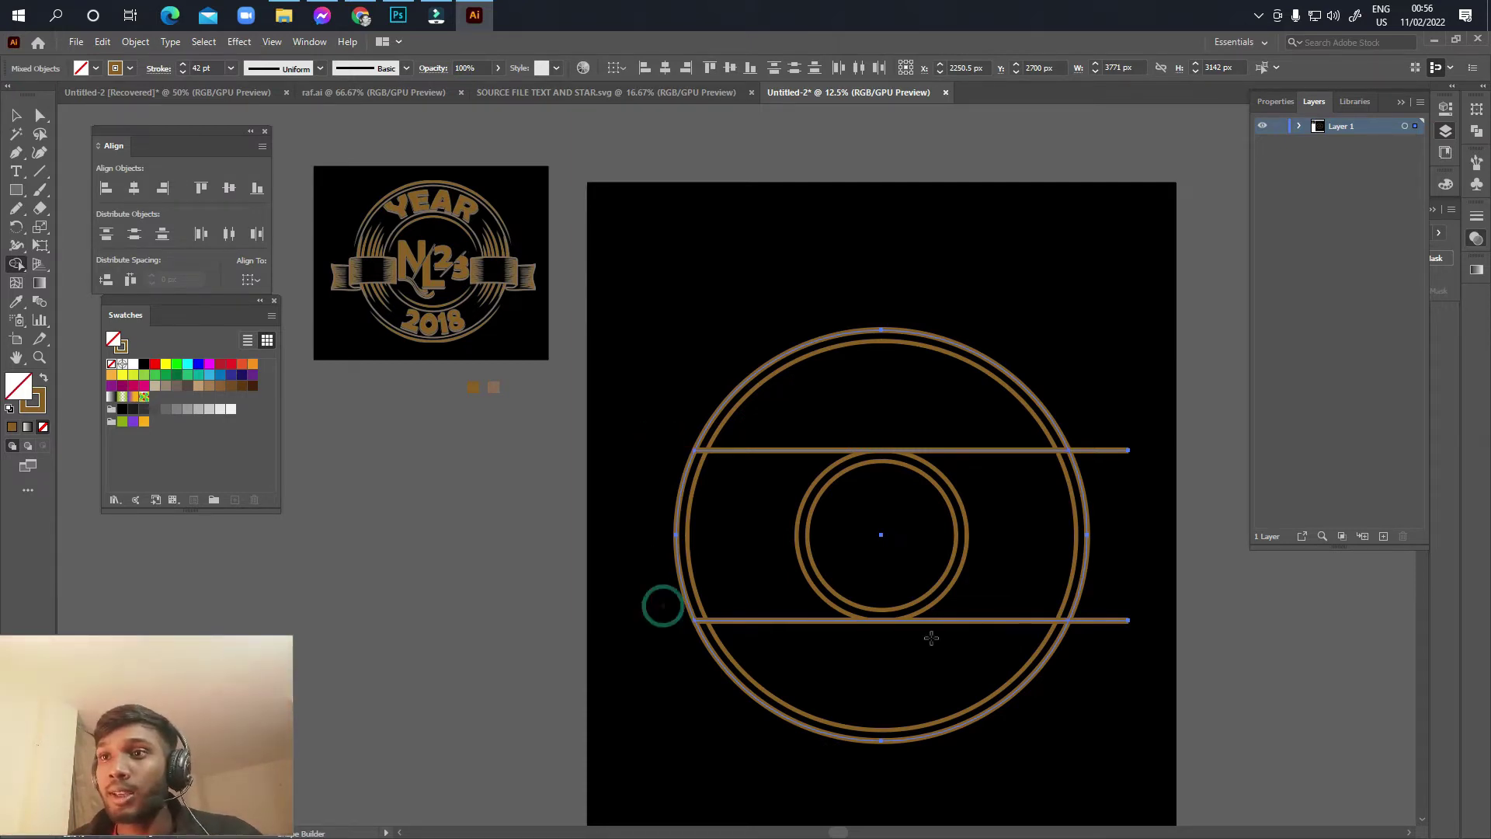
left_click(1099, 450, "alt")
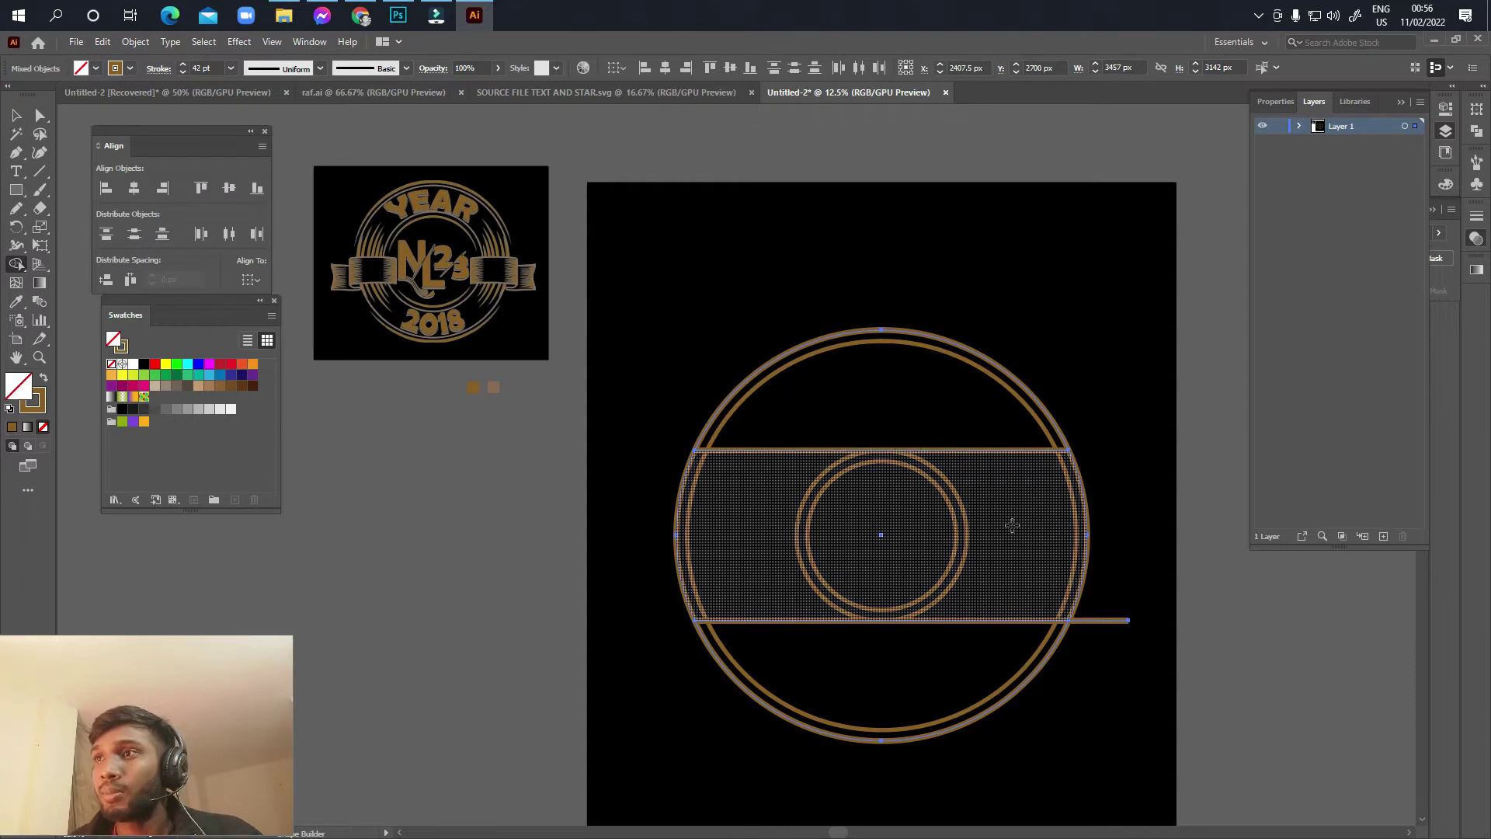
left_click(1109, 620, "alt")
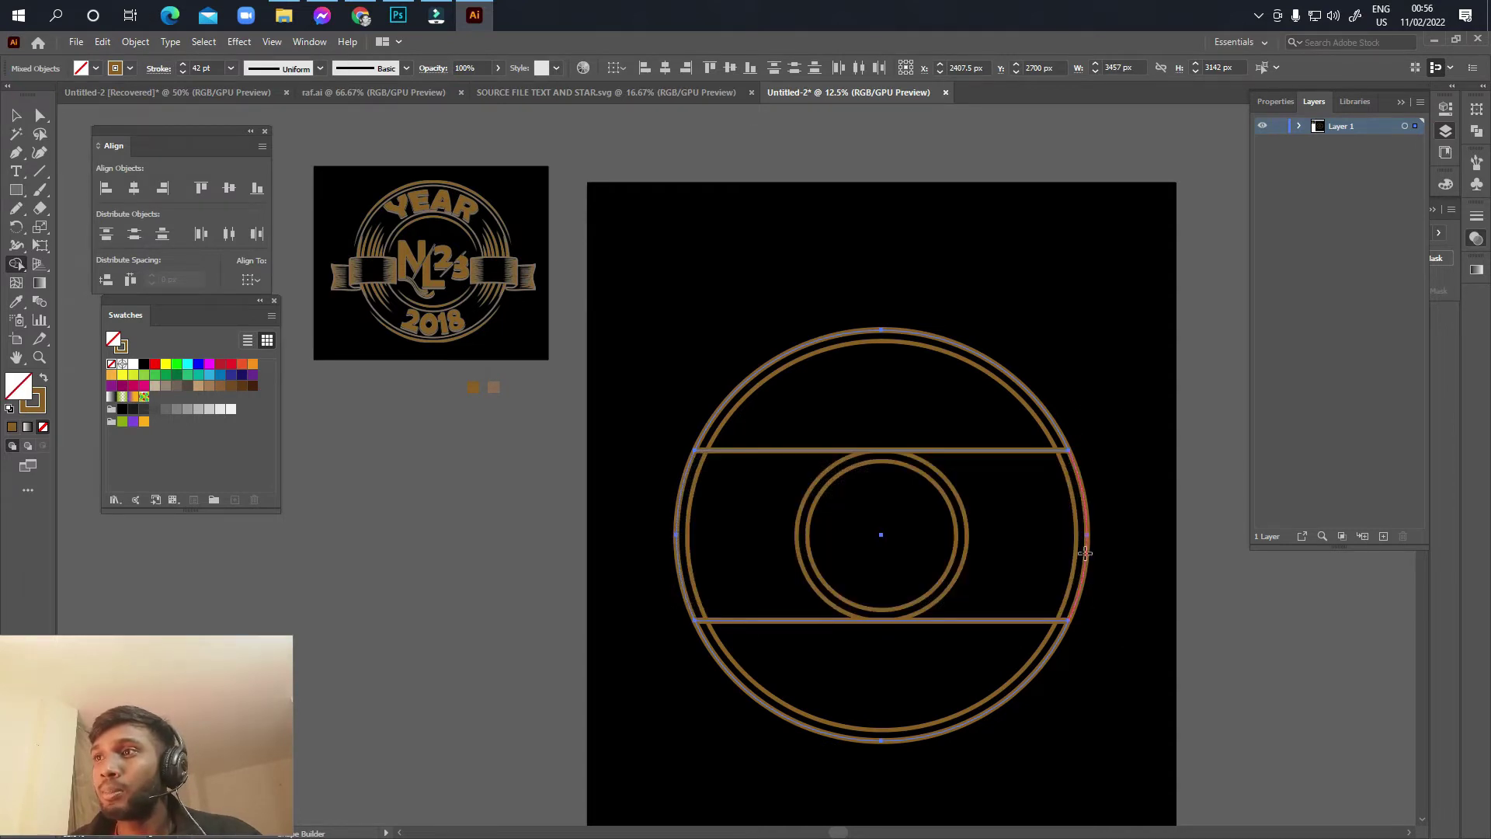
scroll(1087, 555, "up", 2)
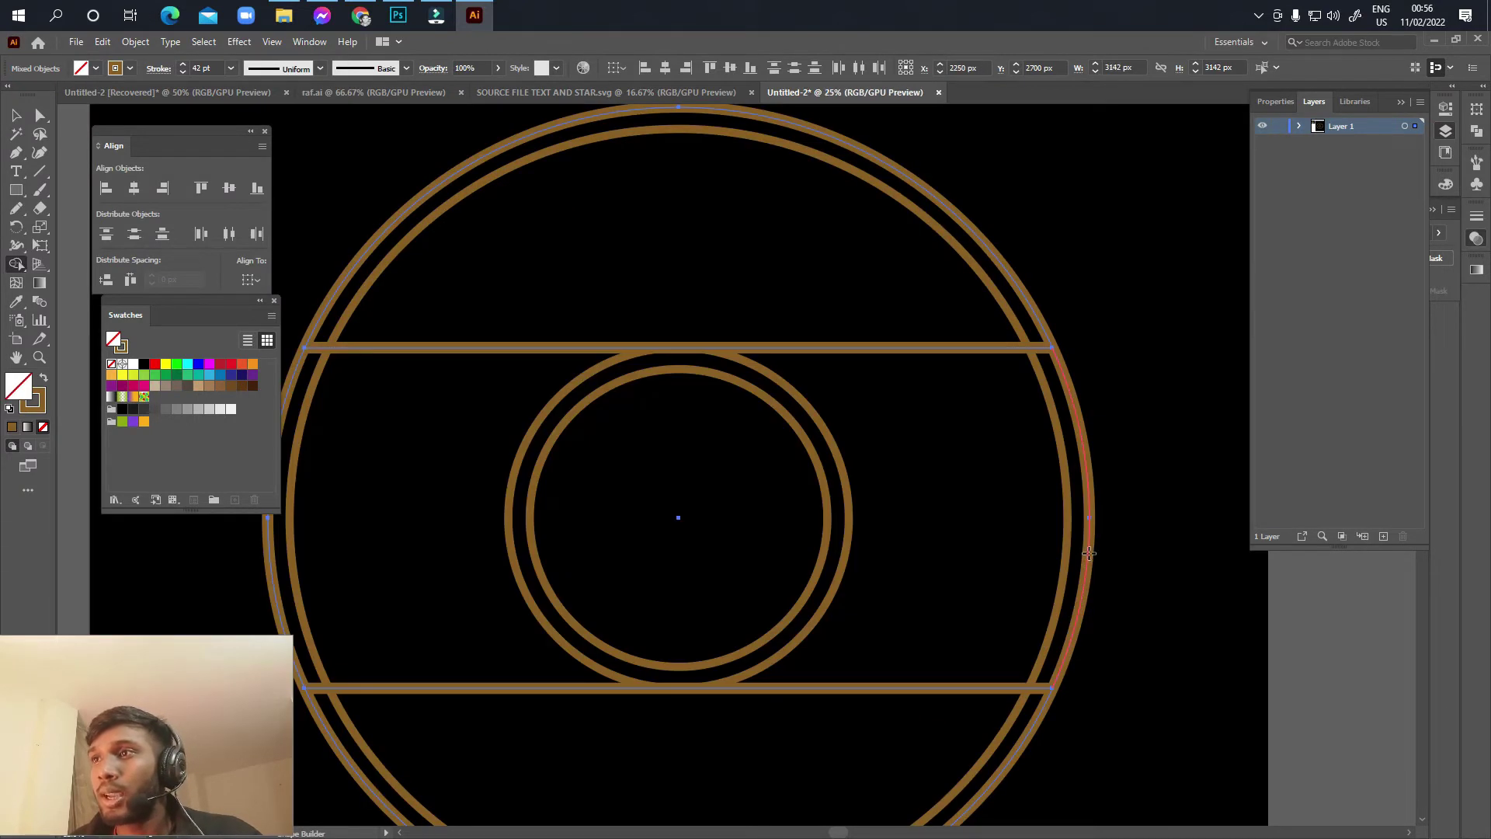
left_click(1087, 553, "alt")
scroll(719, 514, "left", 5)
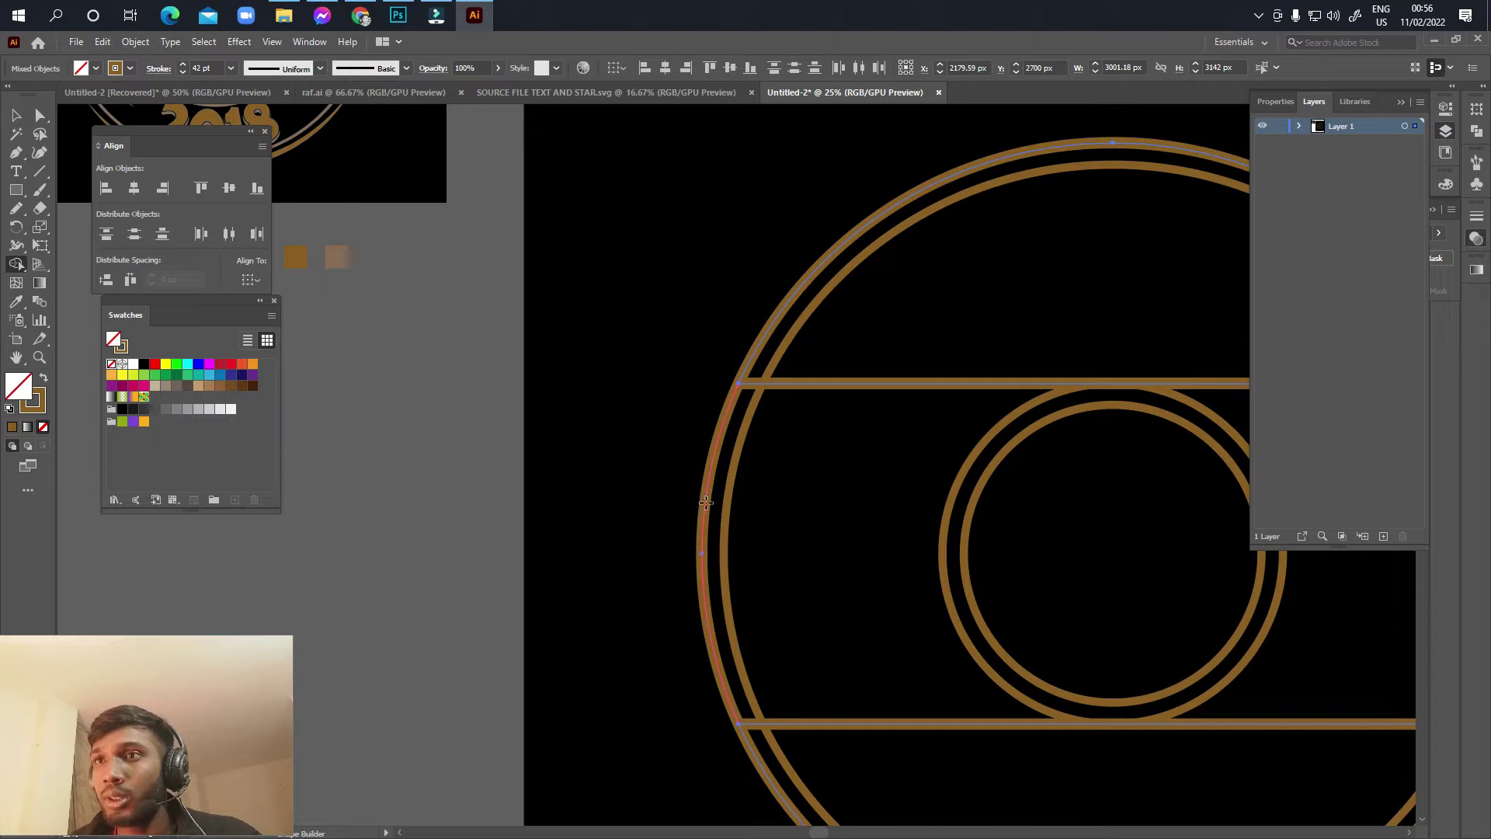
left_click(705, 503, "alt")
scroll(725, 517, "down", 1)
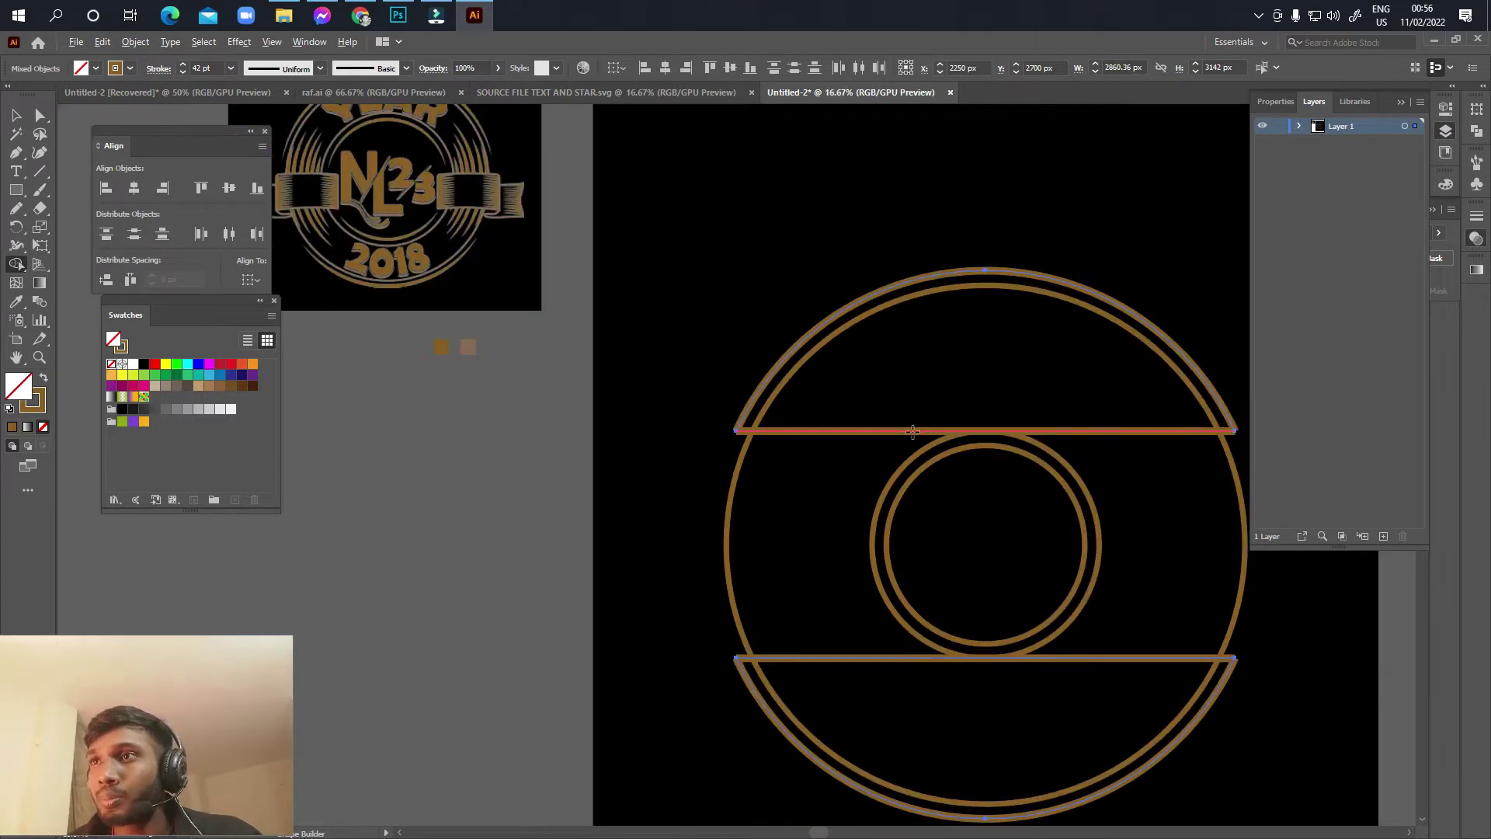
Step: Delete both horizontal lines, leaving the outer ring as separate top and bottom arcs
left_click(911, 431, "alt")
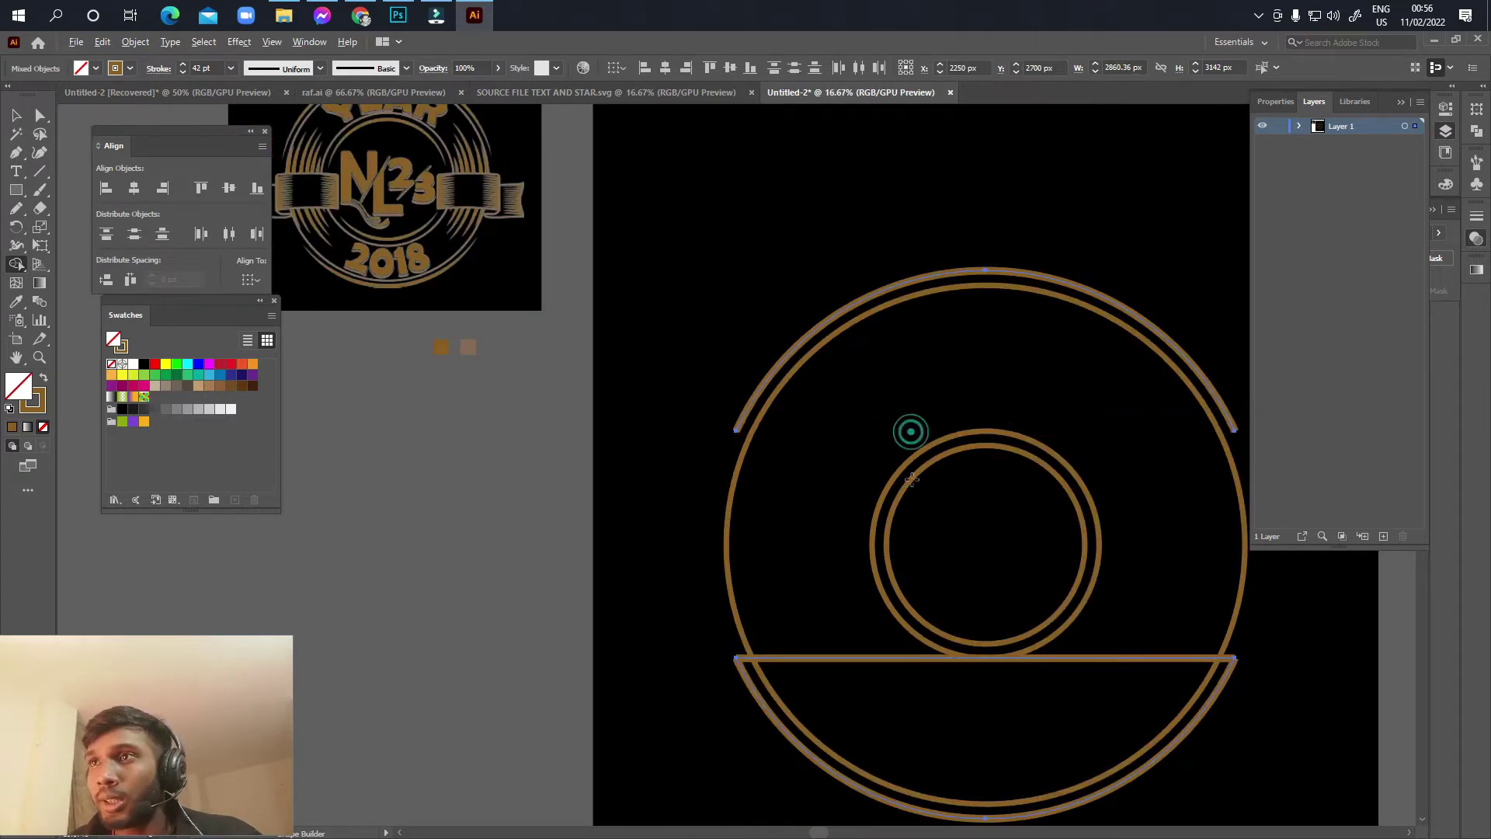
left_click(924, 659, "alt")
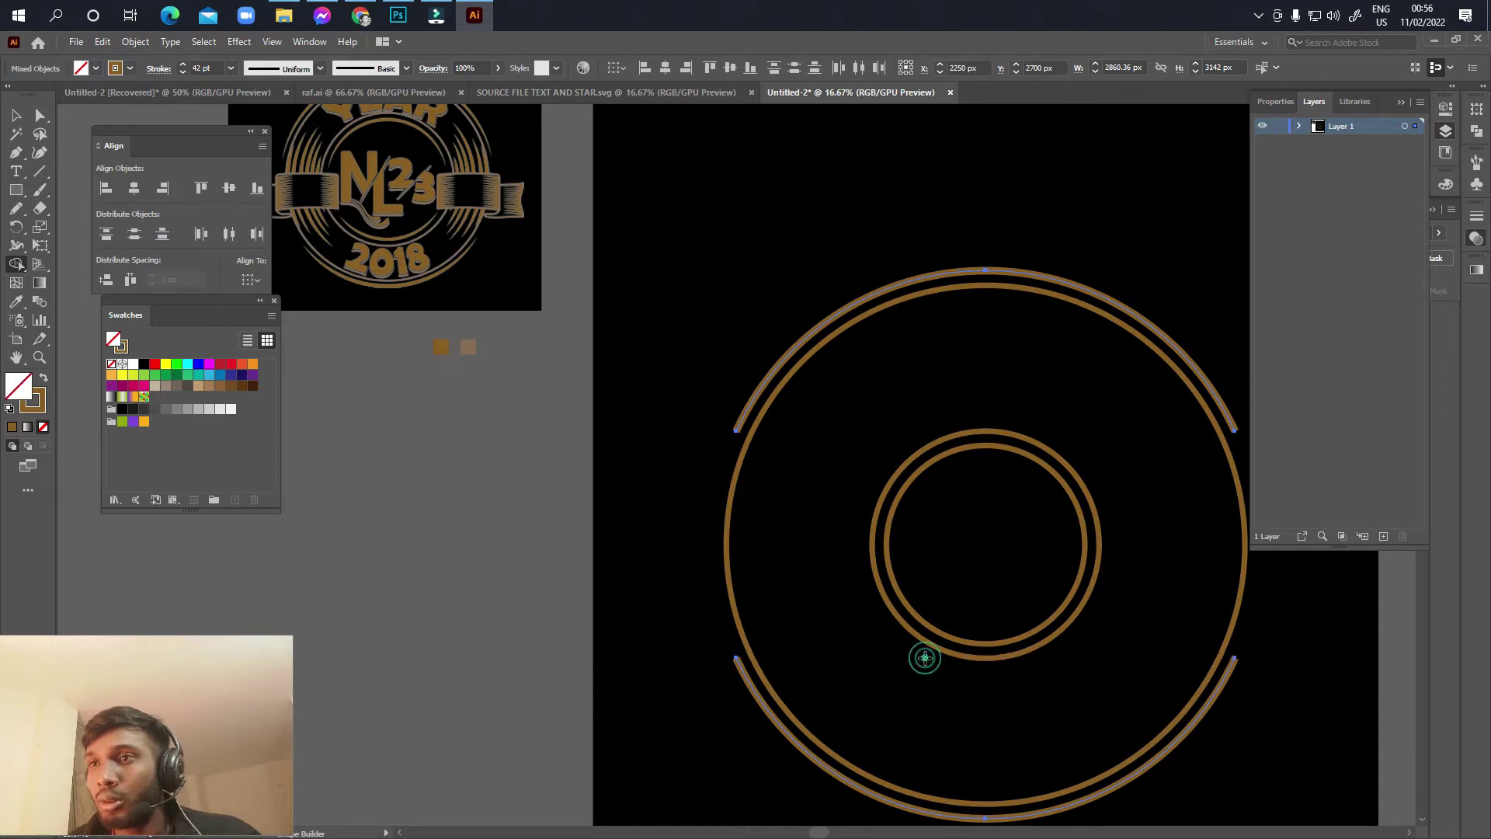
left_click(16, 115)
left_click_drag(786, 396, 723, 393)
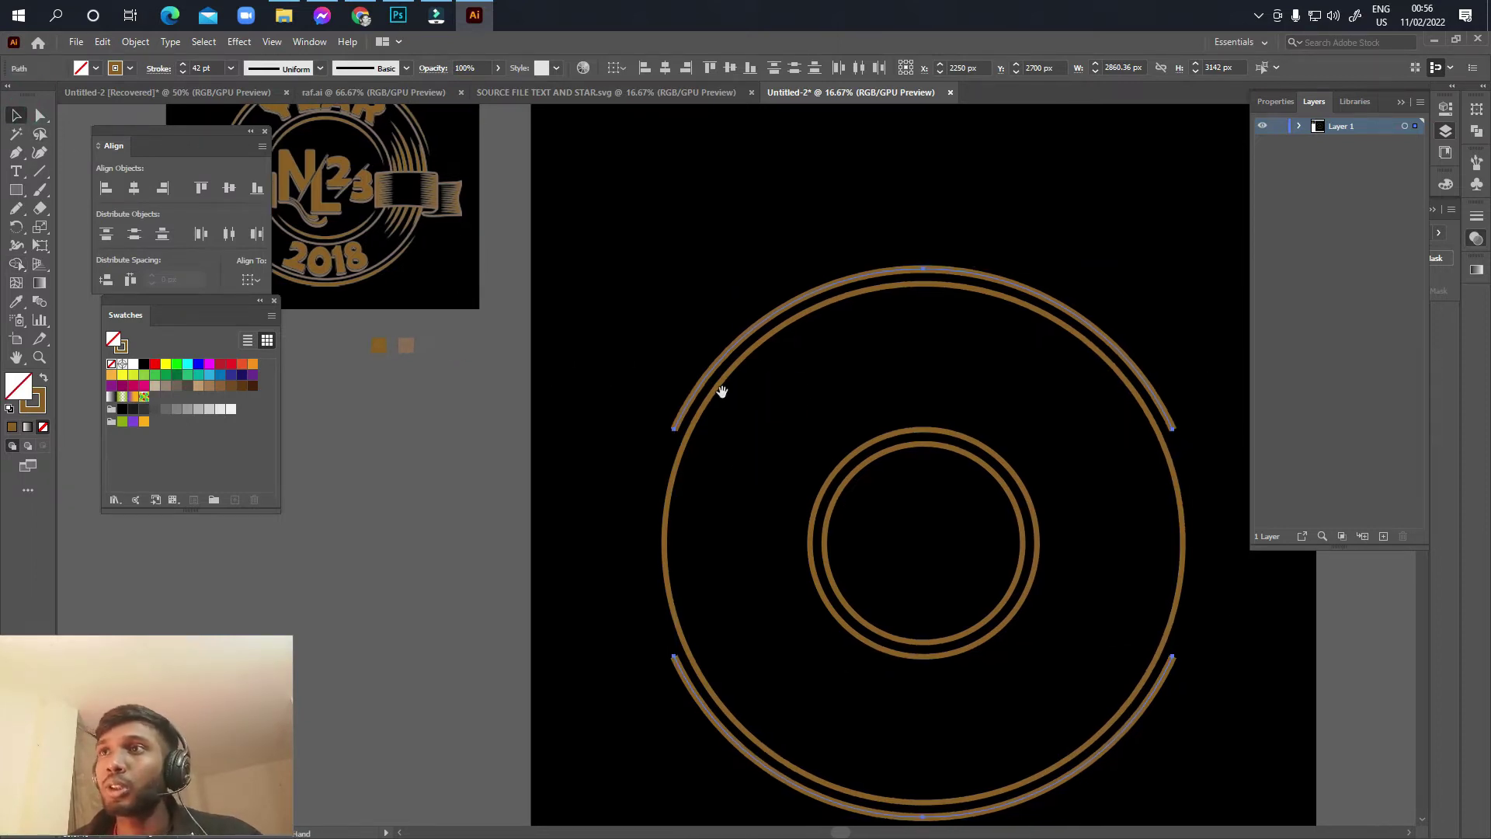
scroll(907, 402, "down", 1, "alt")
left_click_drag(834, 409, 806, 432)
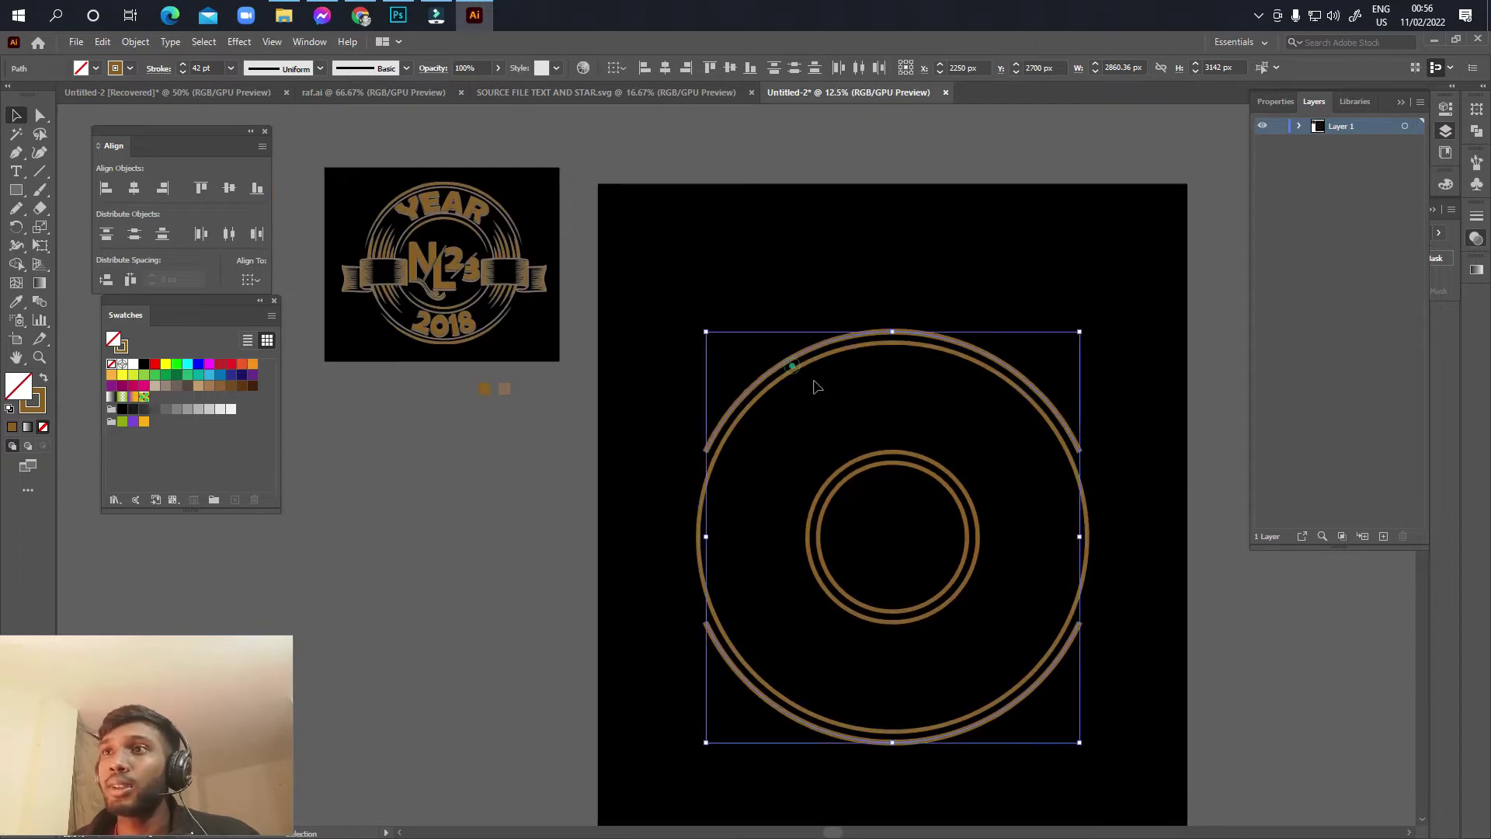
left_click(823, 361)
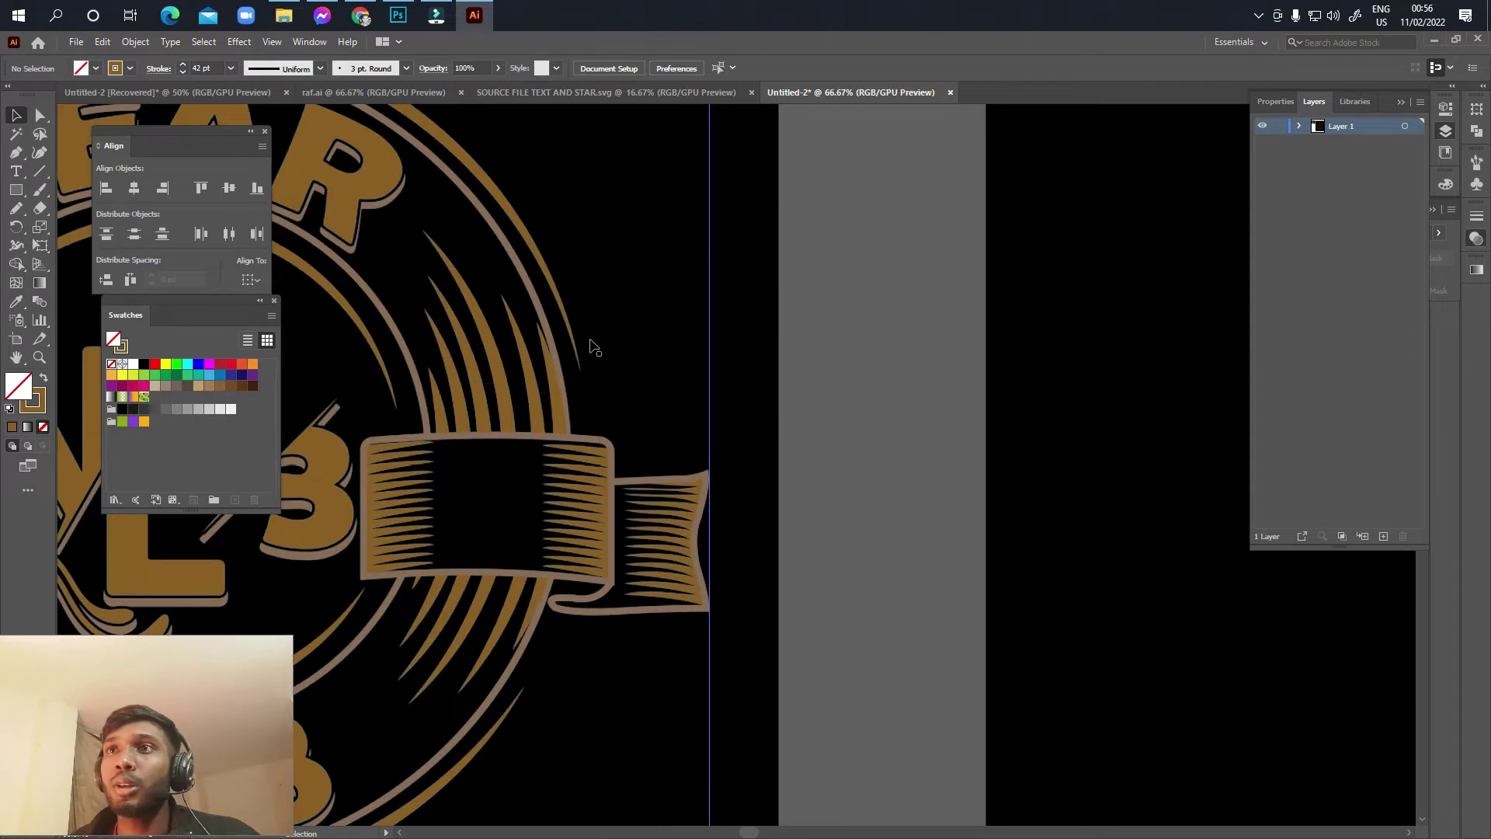
Step: Group the top and bottom outer arcs and give them the tapered Width Profile 1
scroll(594, 347, "down", 5)
left_click(844, 450)
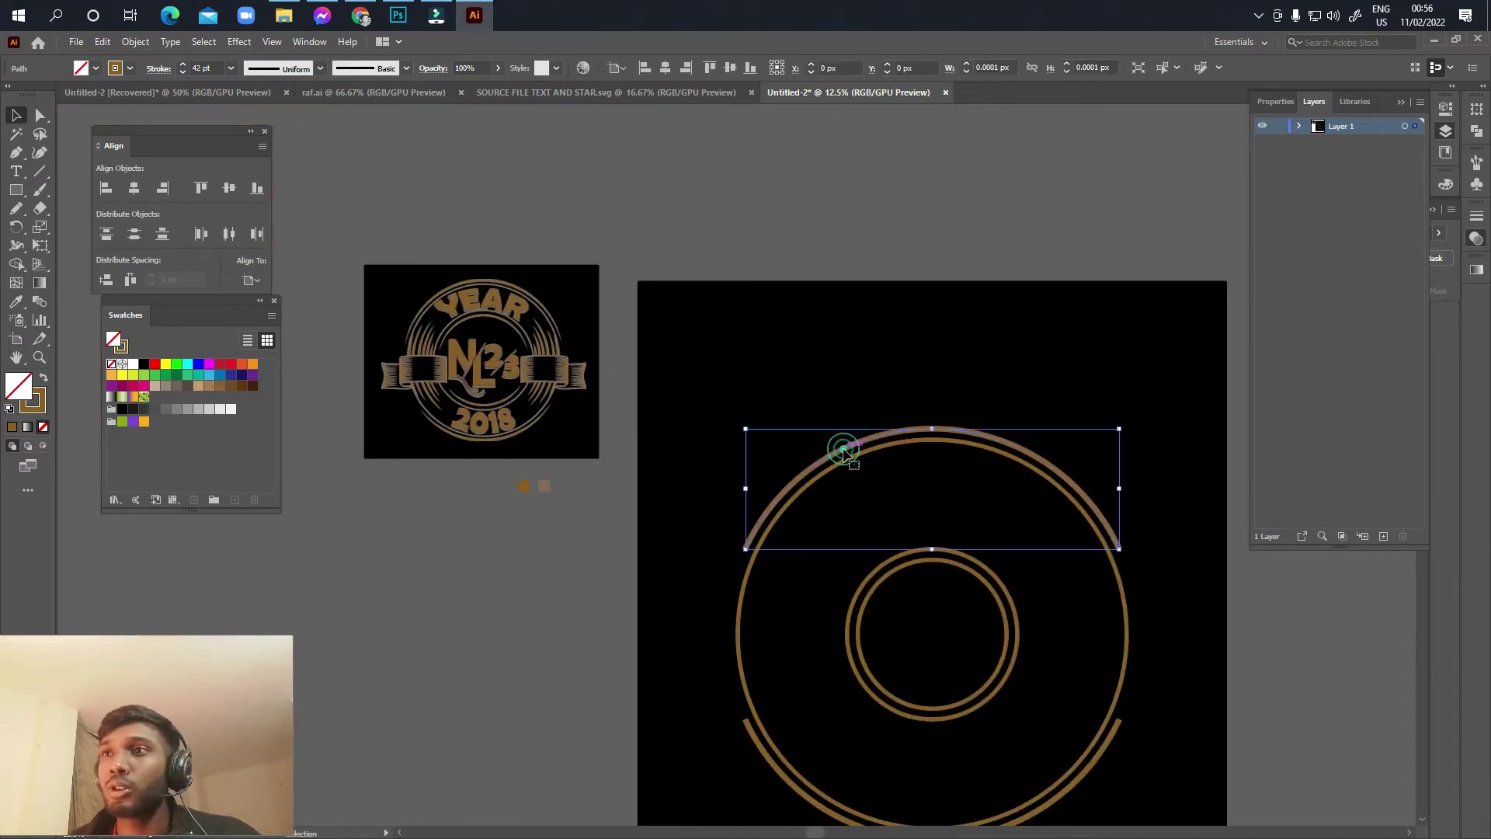
left_click(773, 769, "shift")
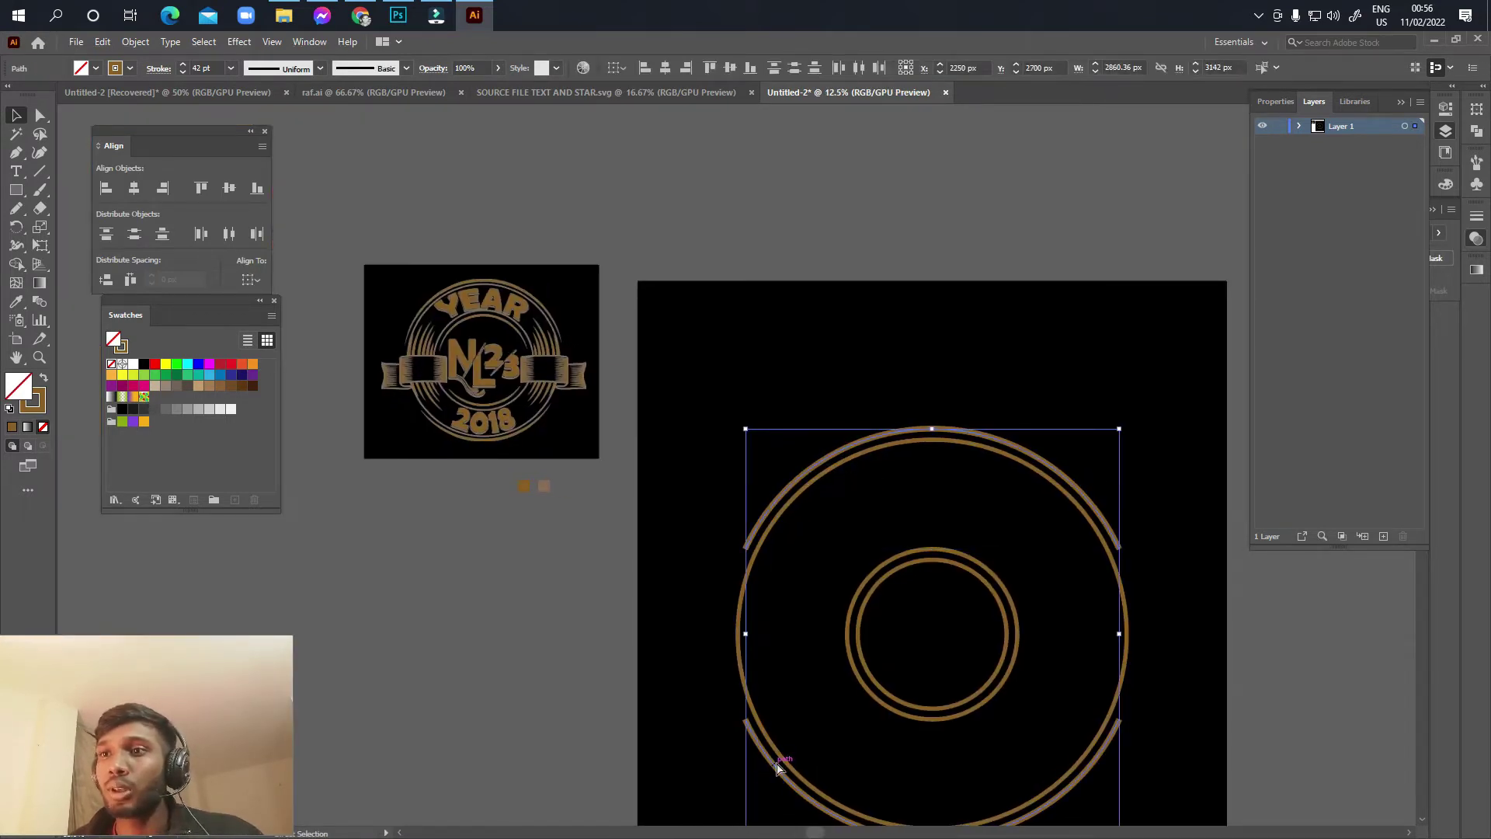
key("ctrl+g")
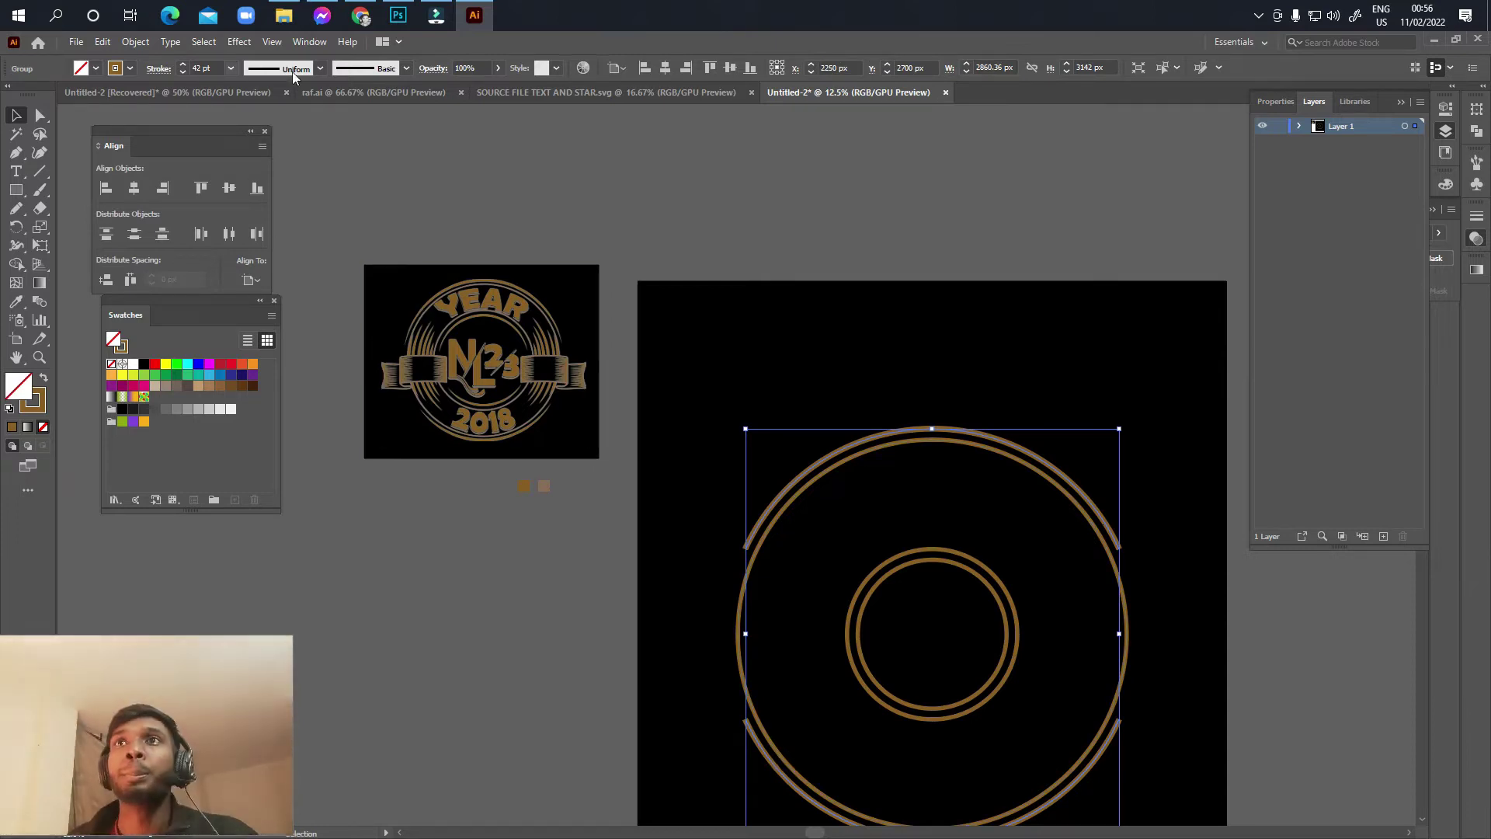
left_click(318, 68)
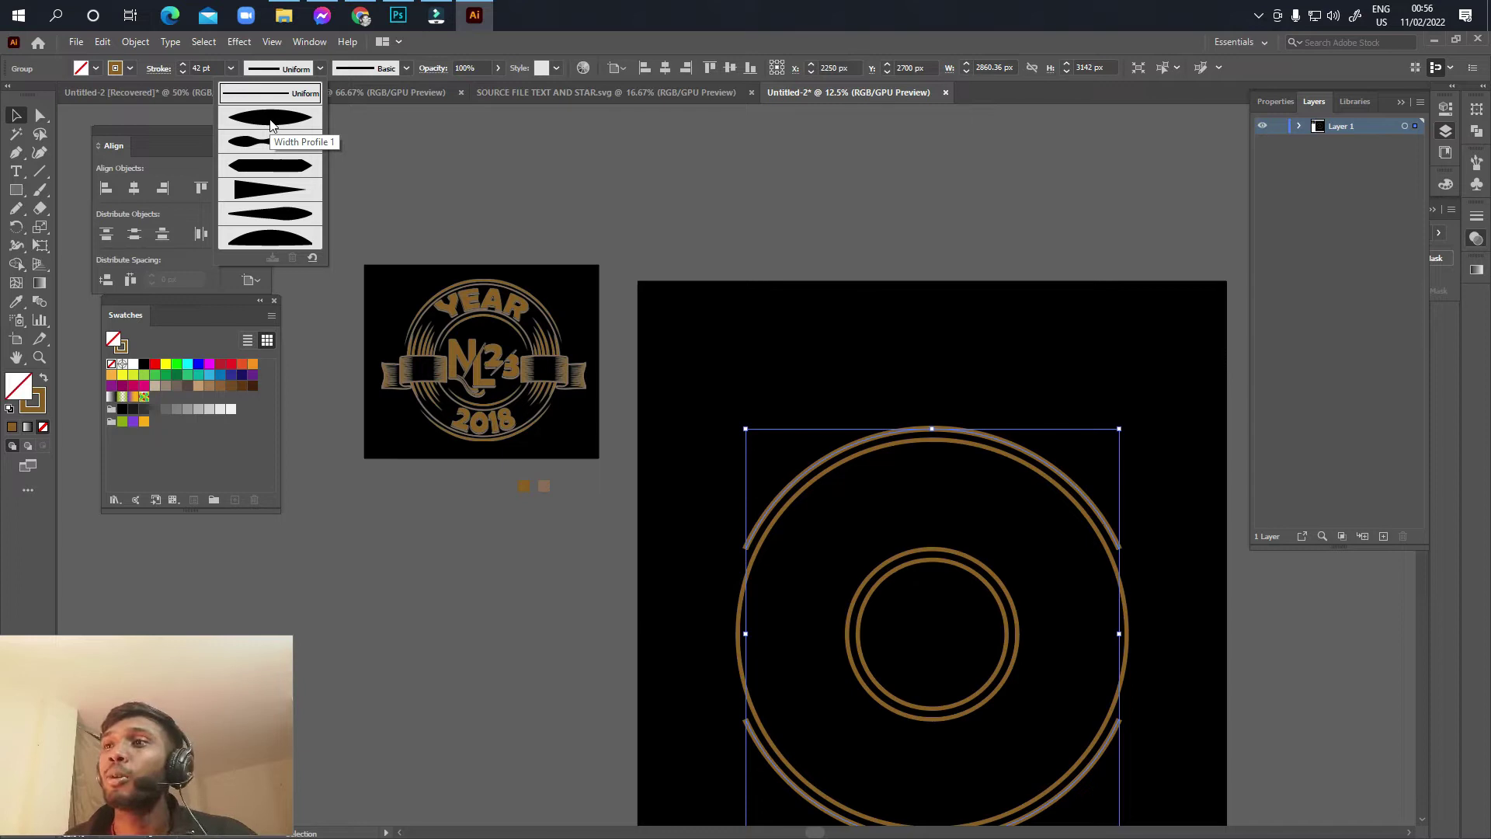
left_click(270, 120)
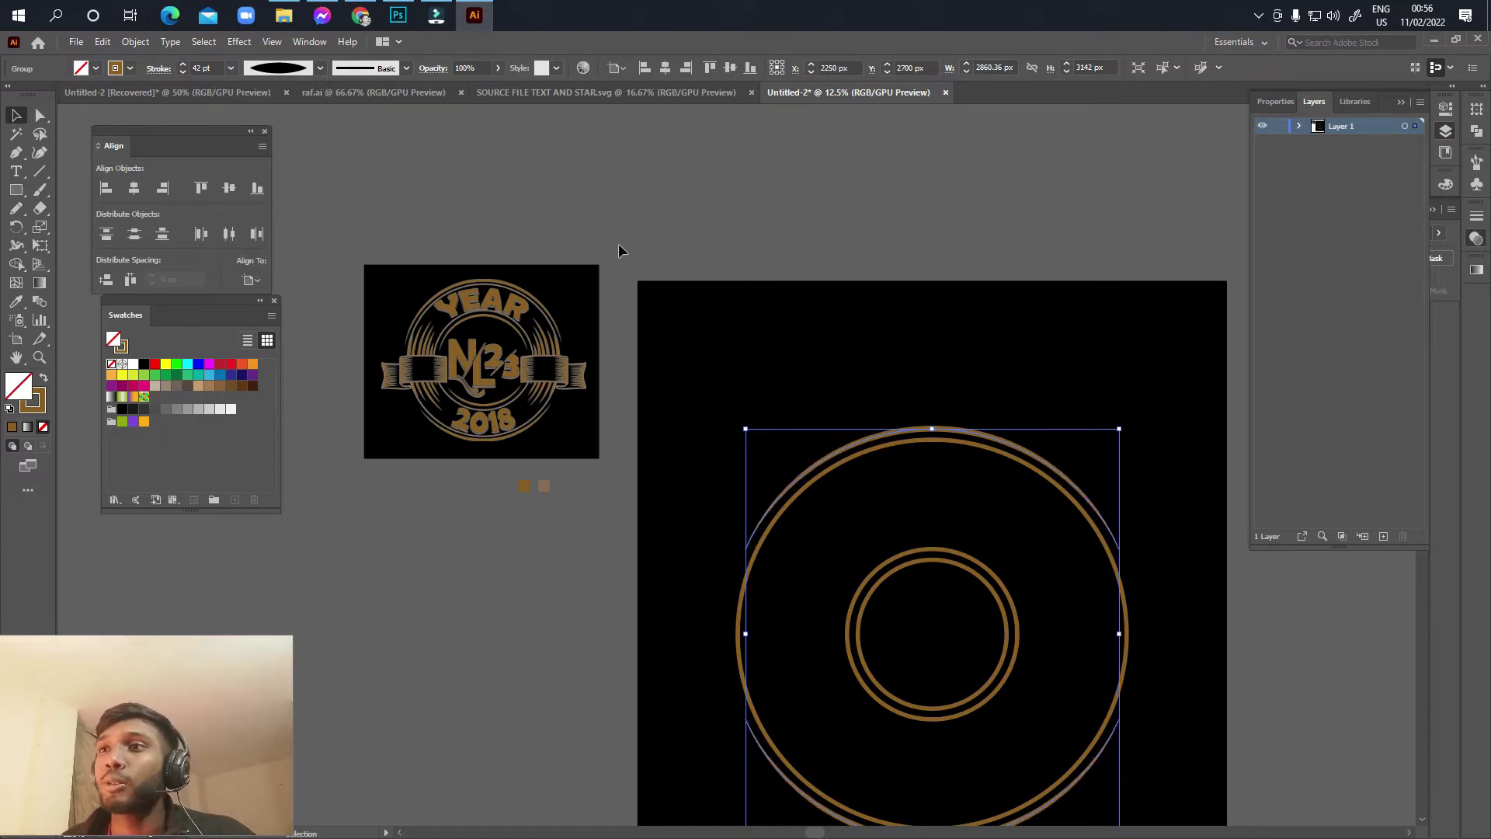
left_click(775, 382)
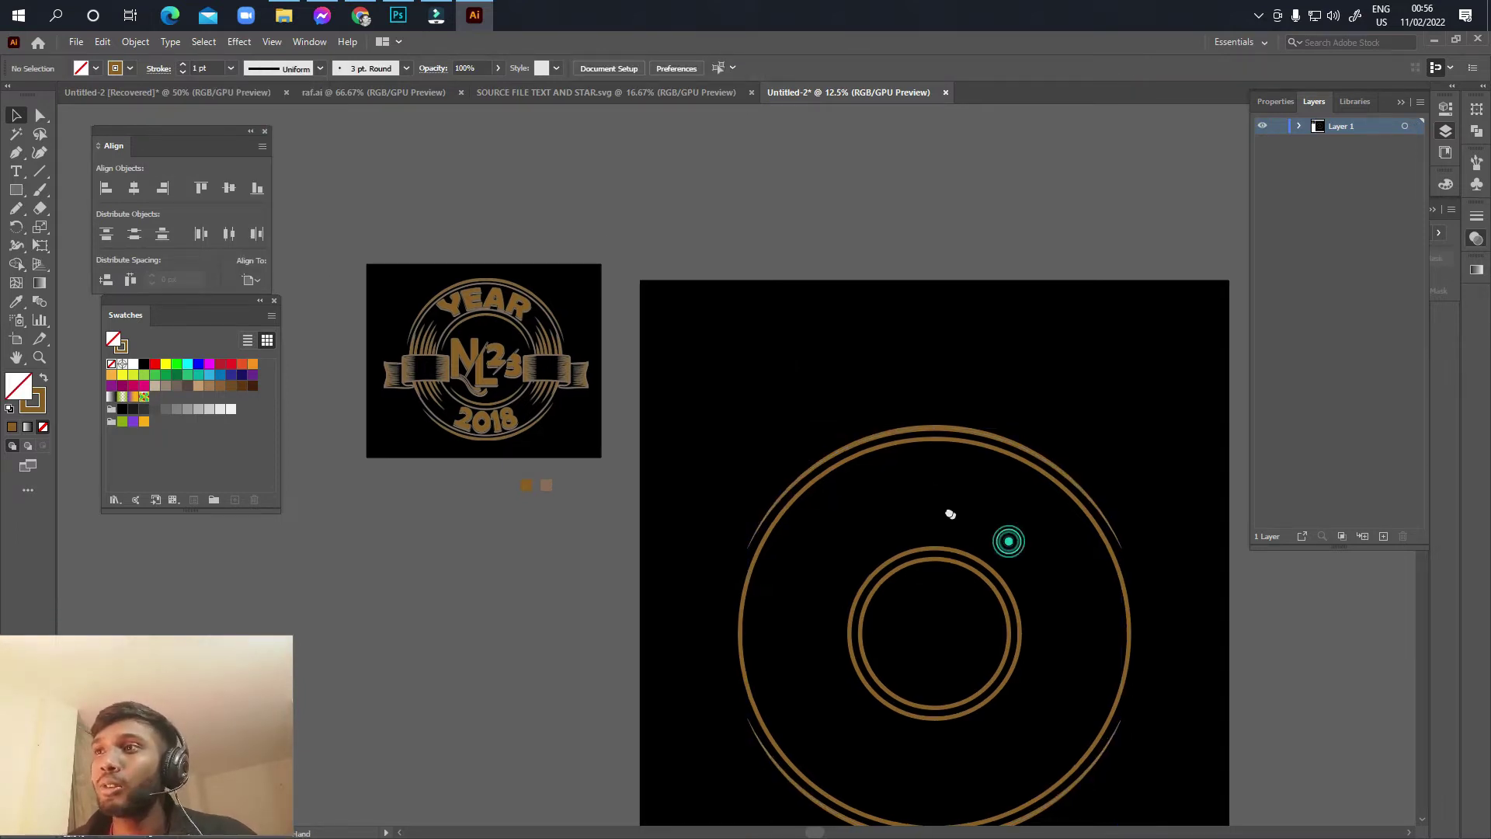
Step: Raise the tapered arcs' stroke weight from 42 to 45 pt
left_click_drag(1008, 541, 937, 503)
left_click(918, 400)
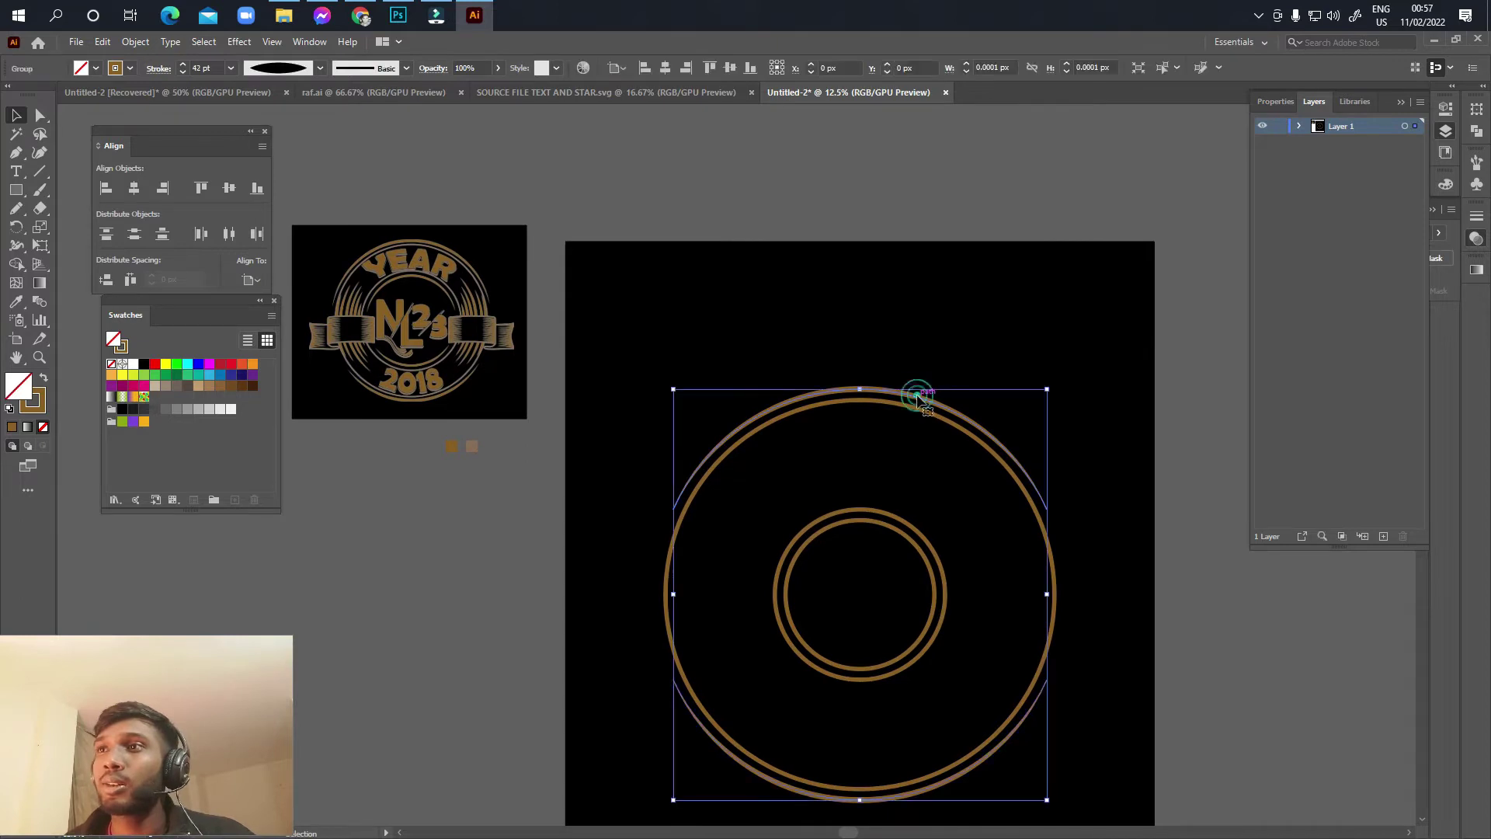
left_click(183, 65)
scroll(403, 299, "up", 3)
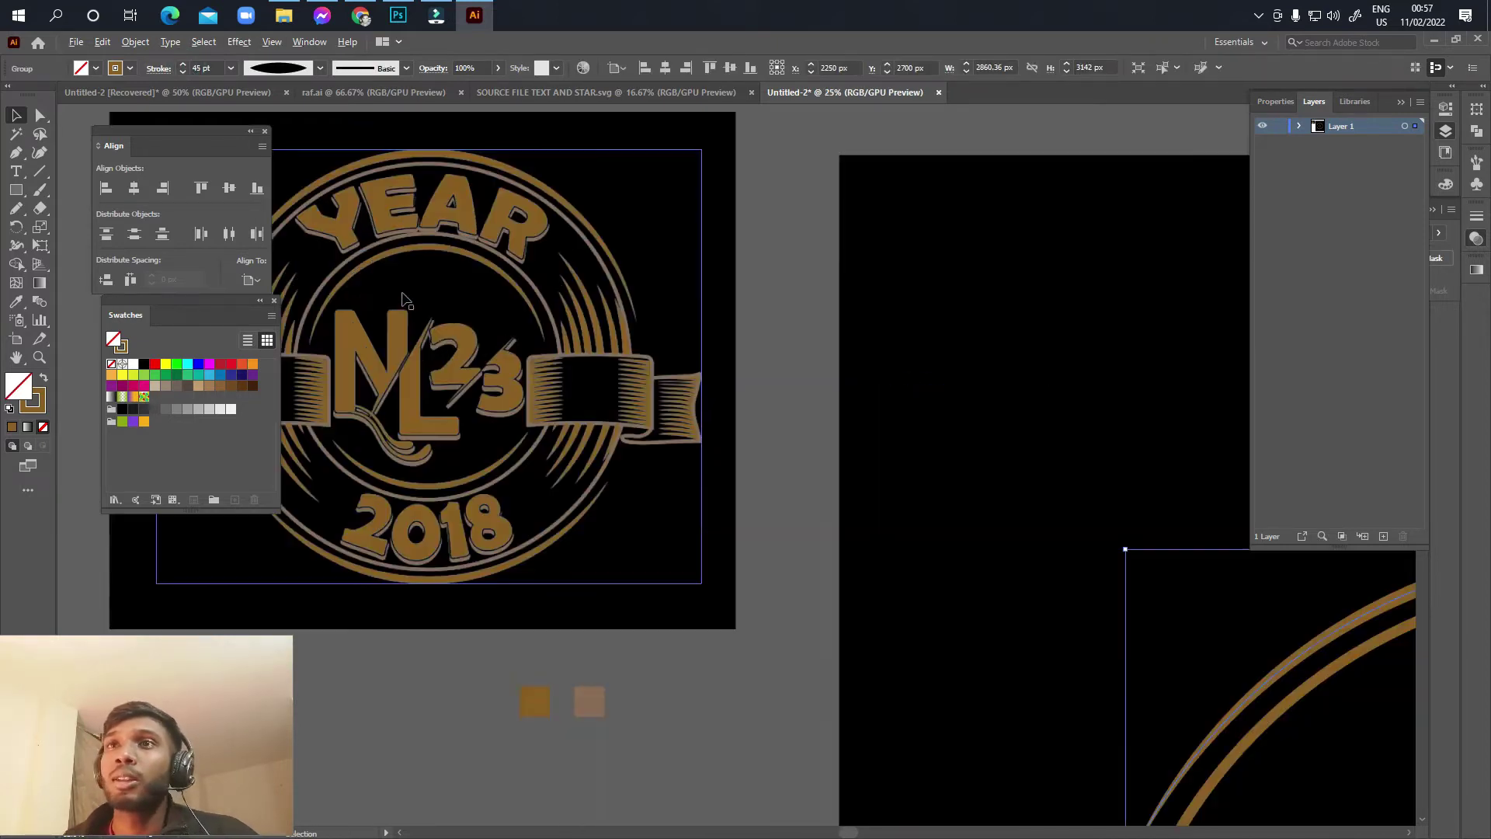
scroll(403, 299, "down", 3)
left_click_drag(844, 529, 786, 467)
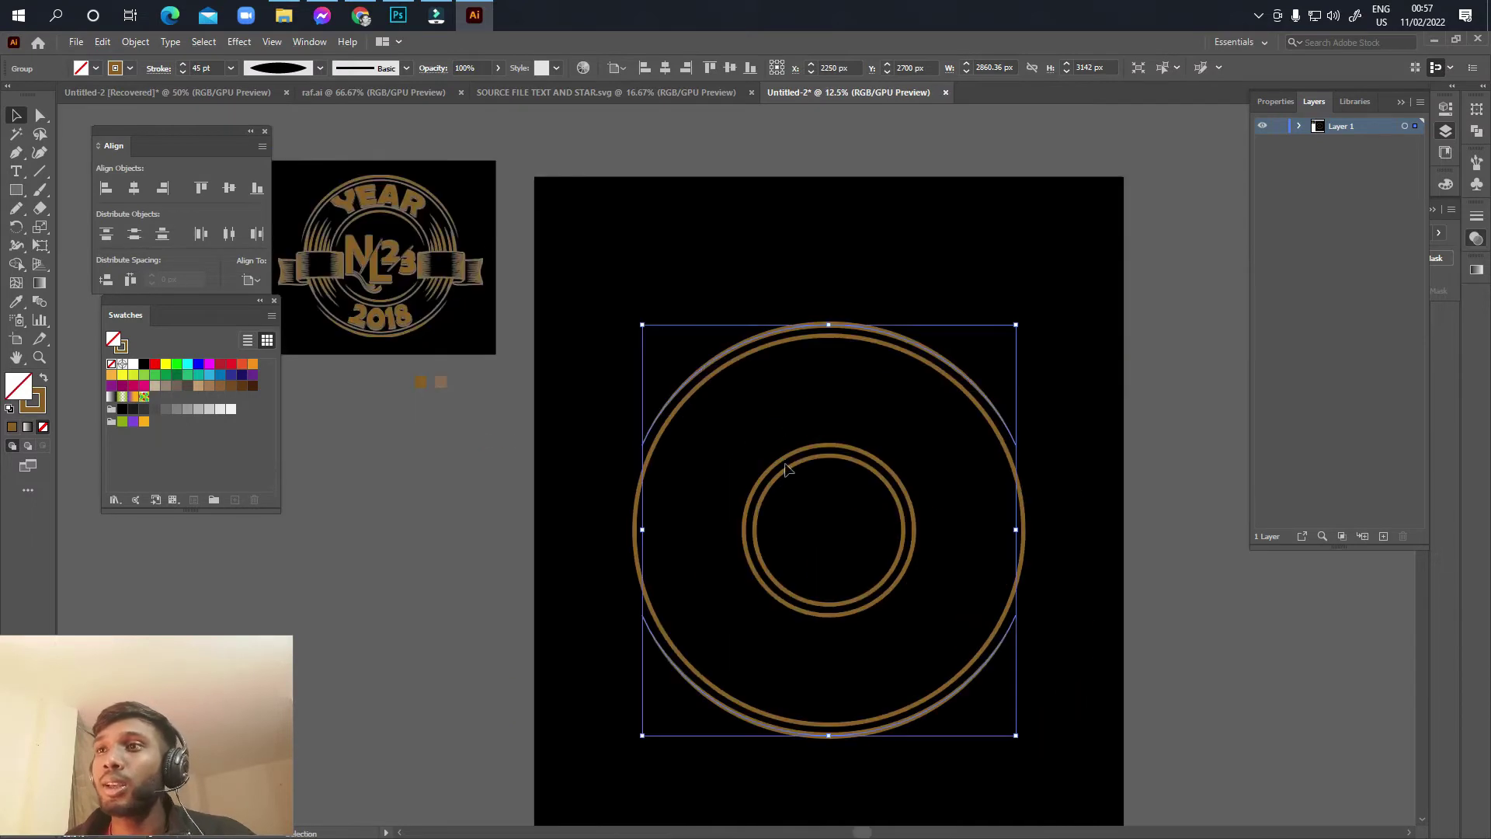
Step: Scale the tapered arcs group down toward the centre ring
left_click(796, 476)
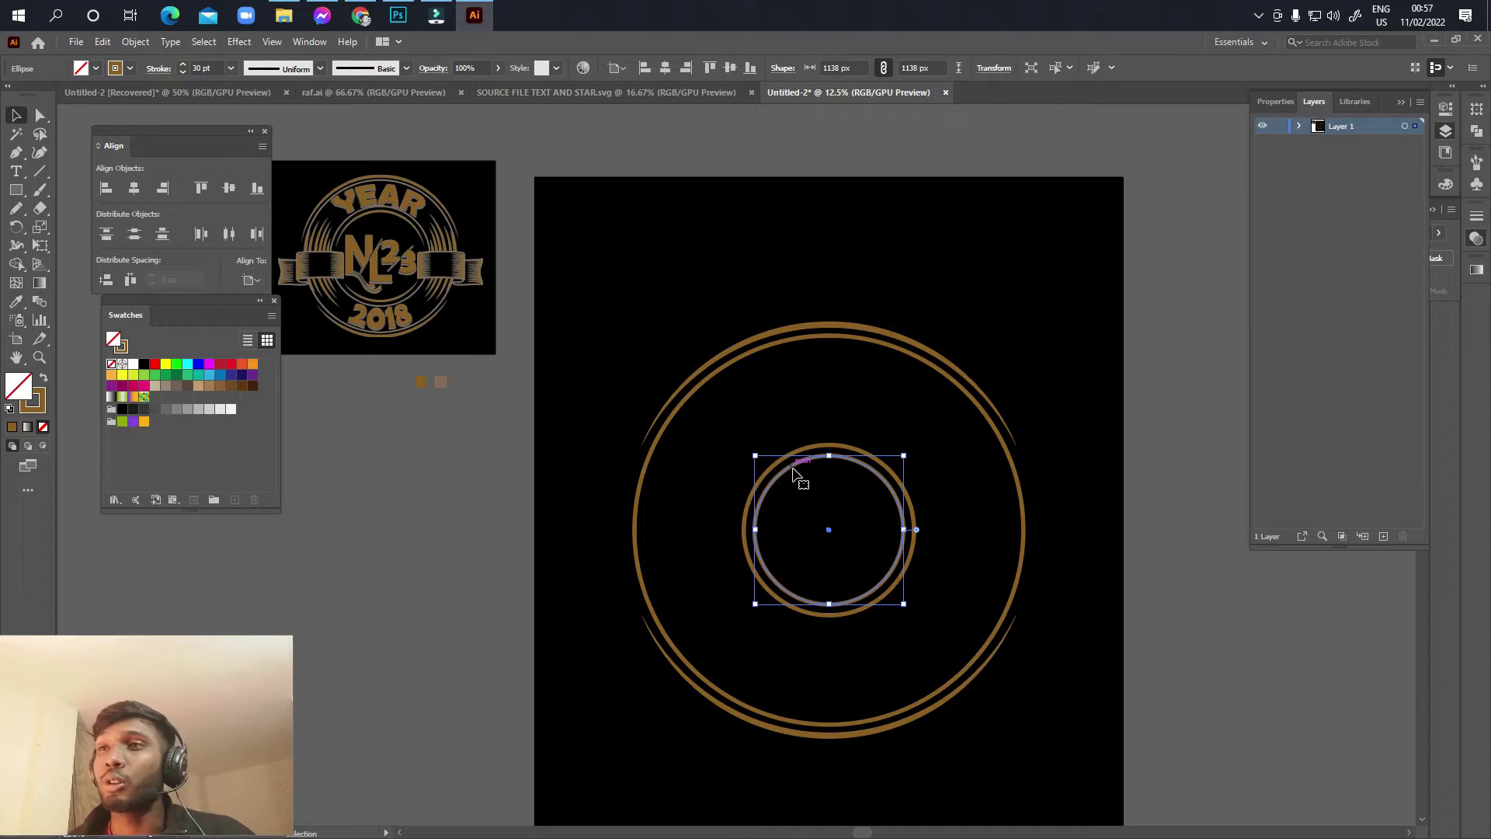
left_click(792, 469)
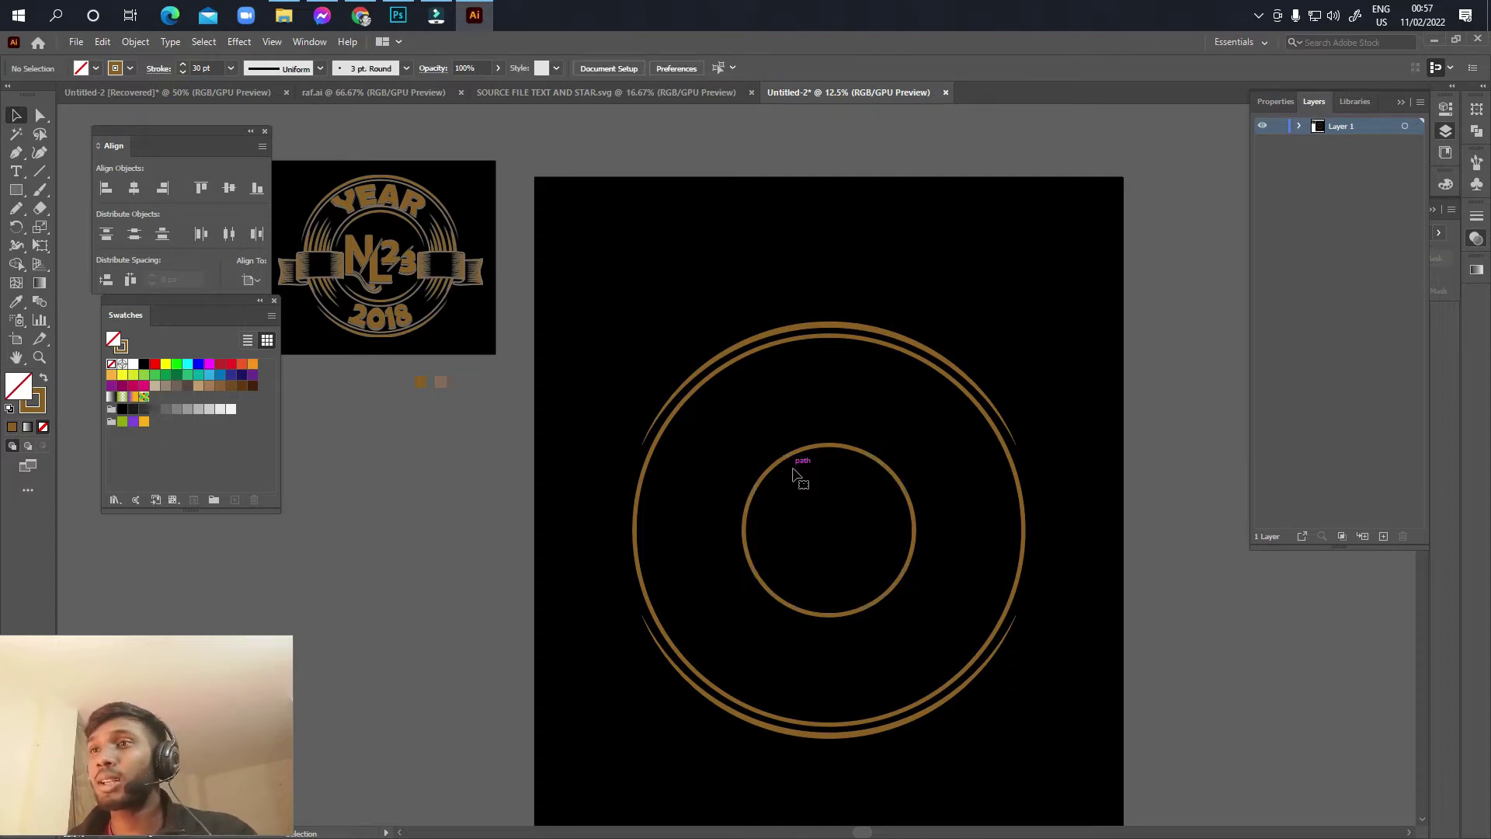
left_click(893, 335)
key("a")
key("v")
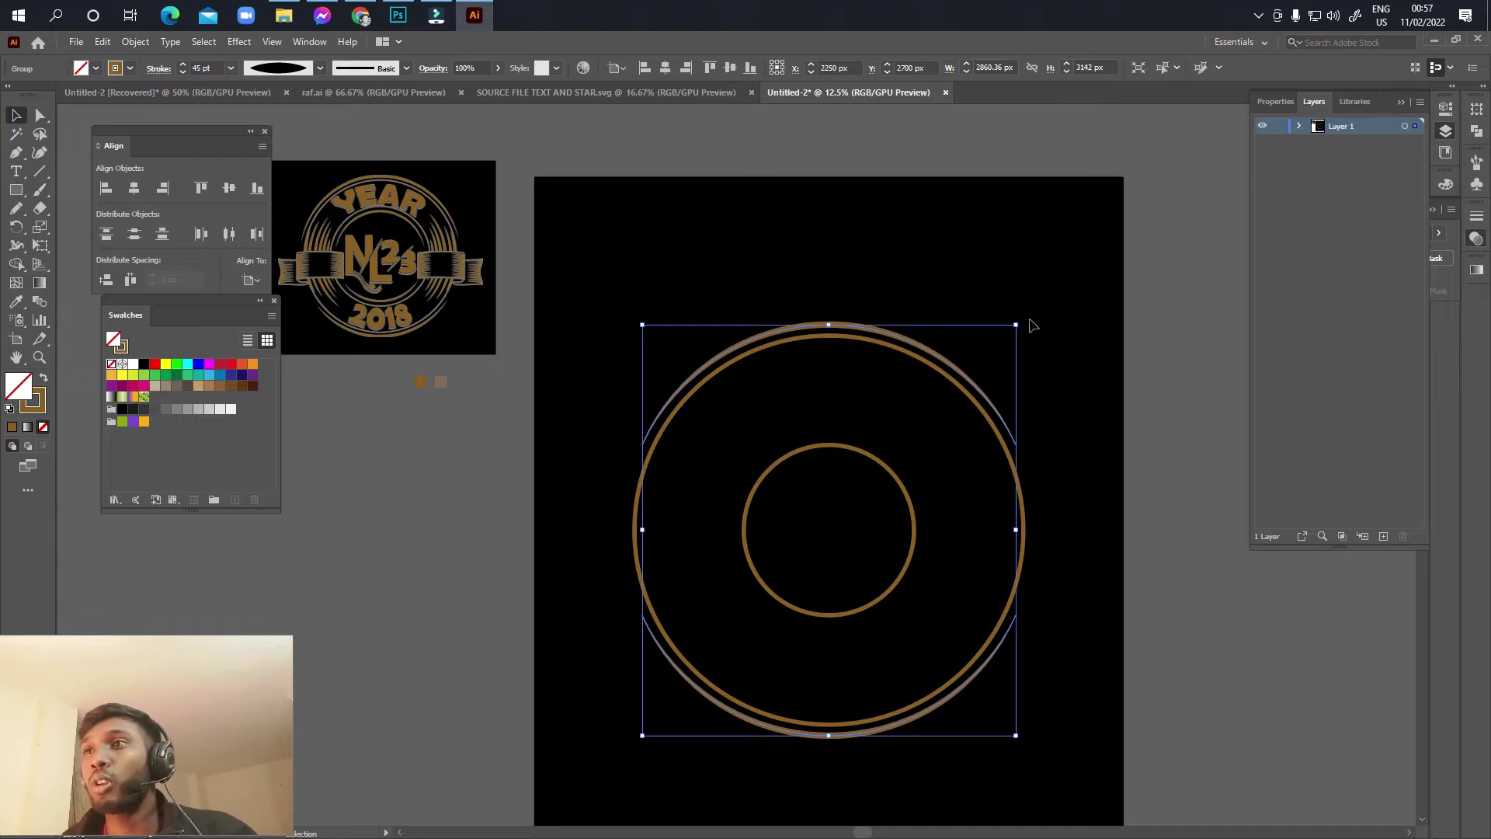
left_click_drag(1017, 323, 898, 444)
Step: Lower the inner ring group's stroke weight to 40 pt
left_click(895, 393)
left_click_drag(725, 493, 749, 500)
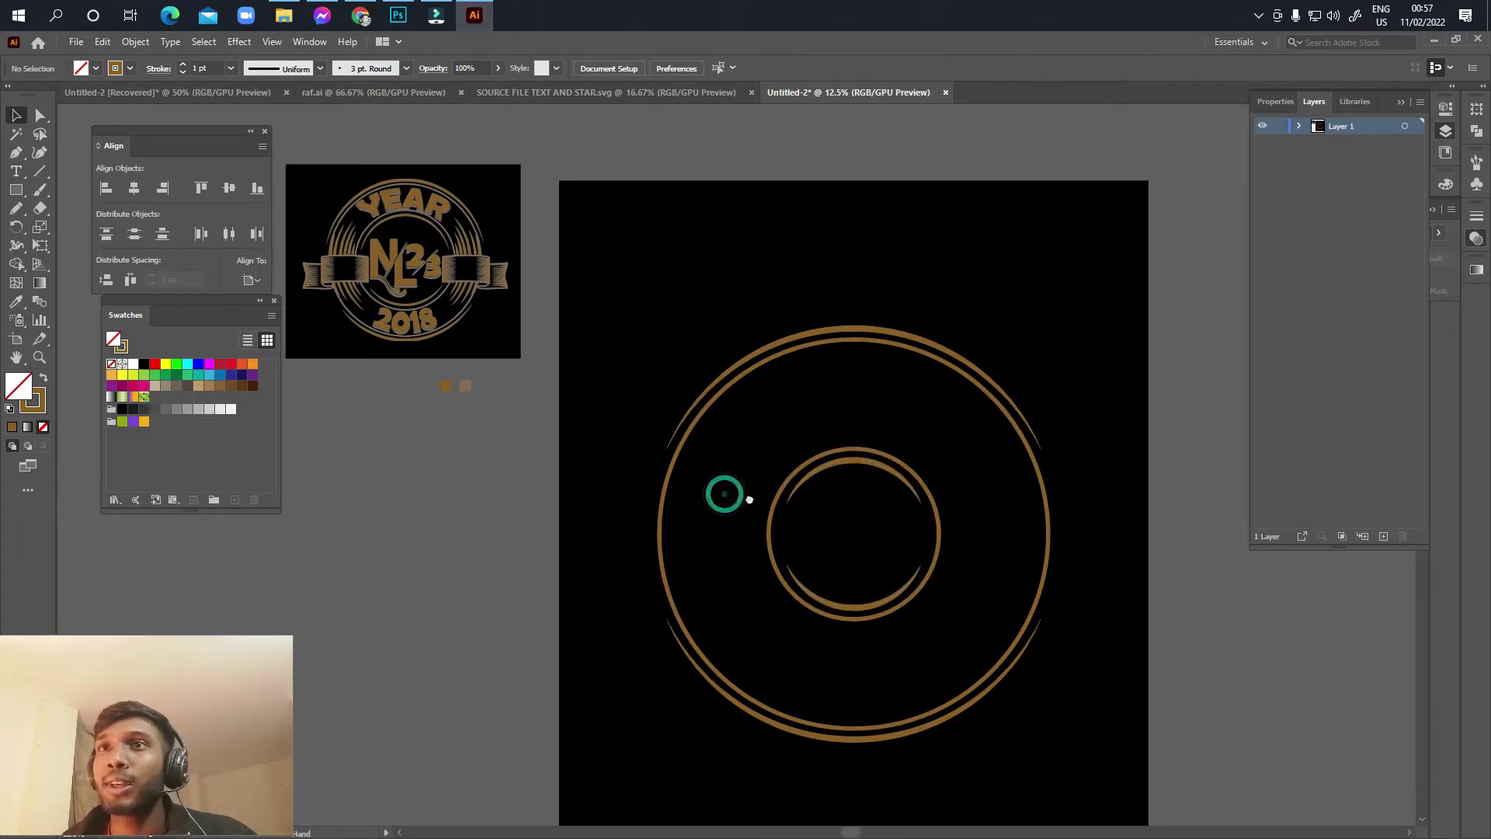
left_click(854, 460)
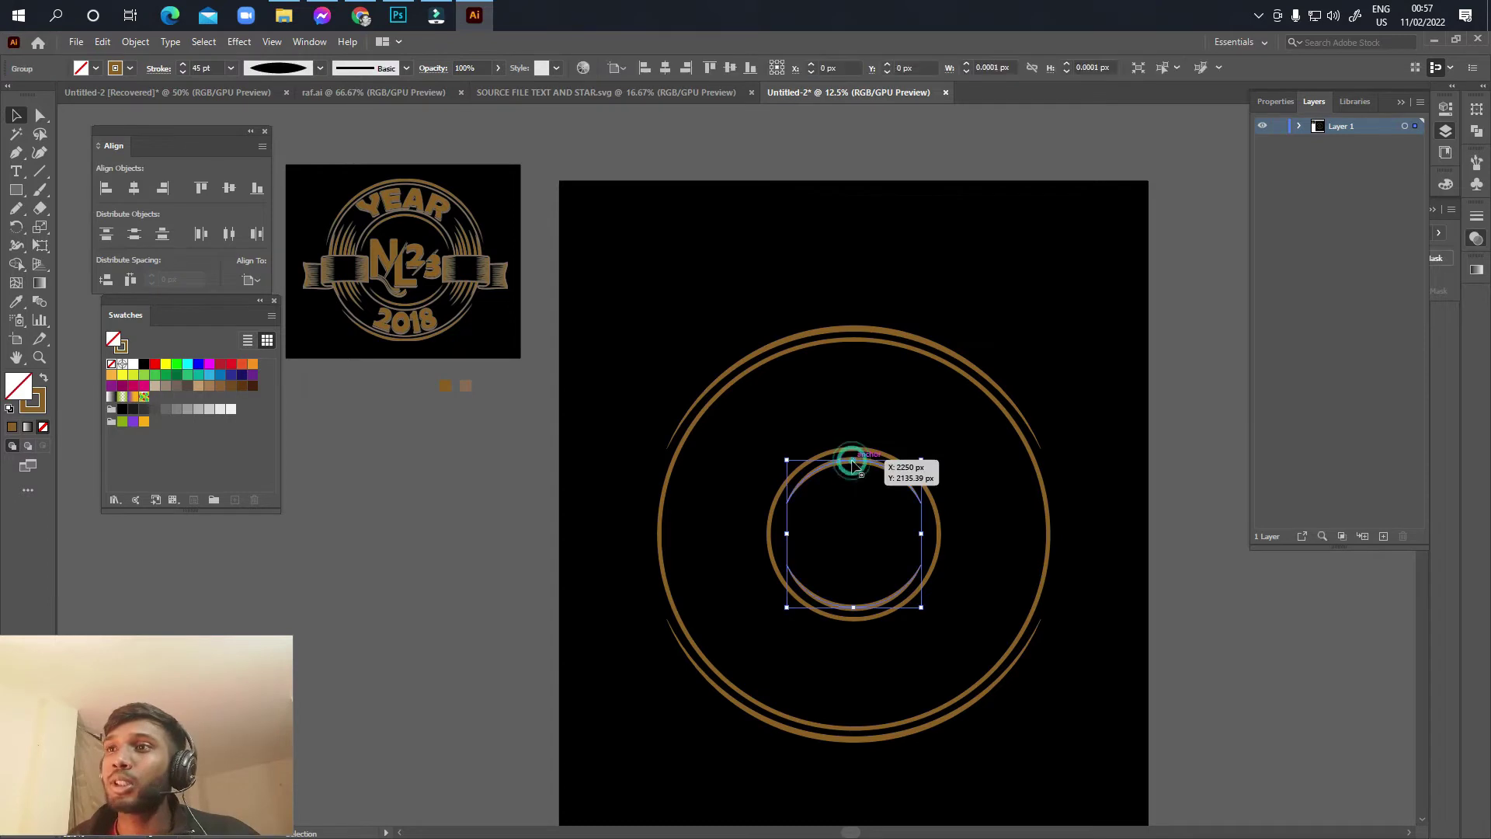
left_click(183, 72)
left_click(183, 72)
left_click(183, 72)
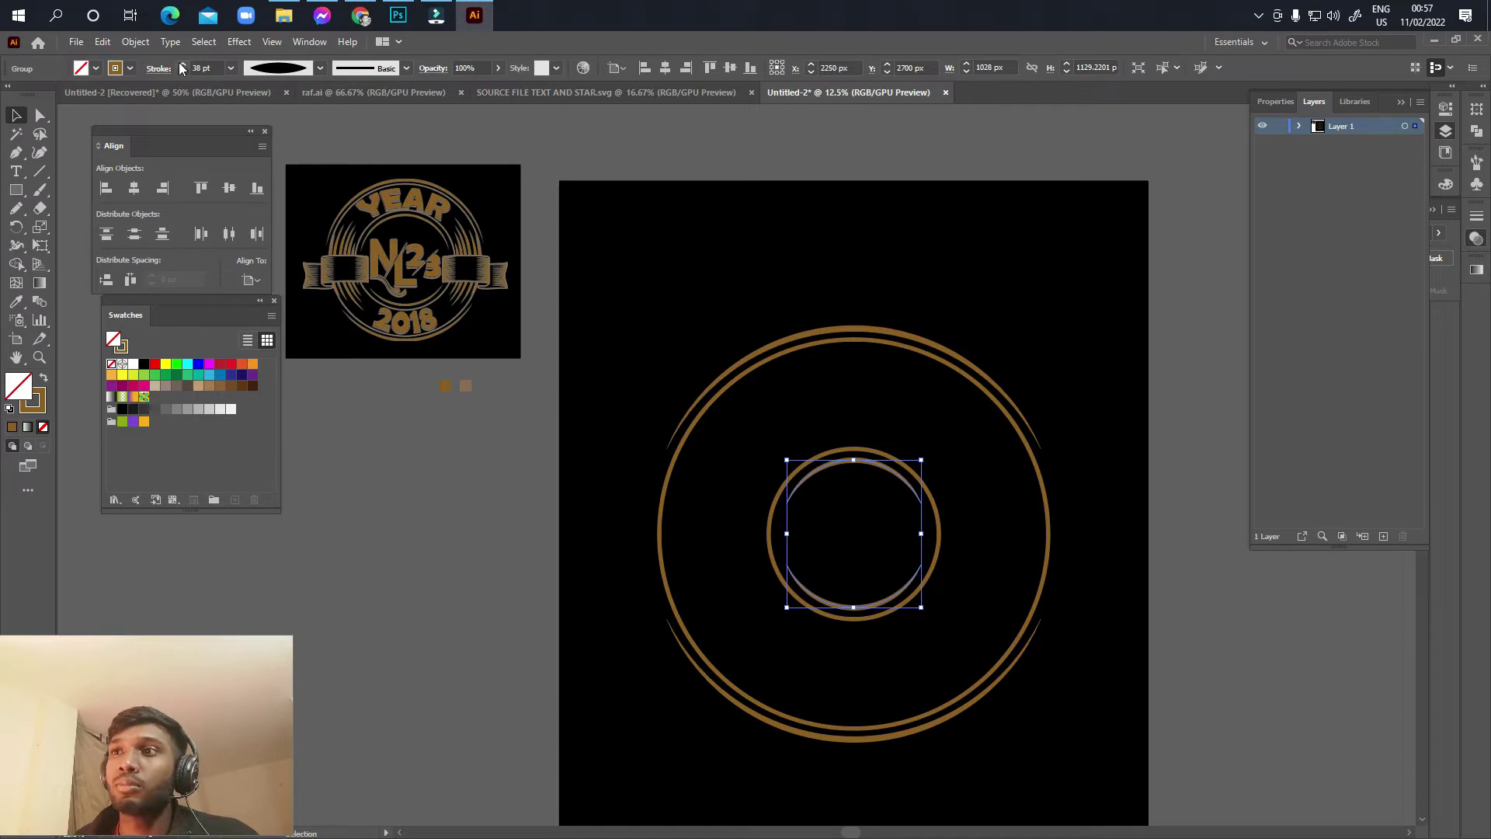
left_click(180, 69)
left_click(666, 286)
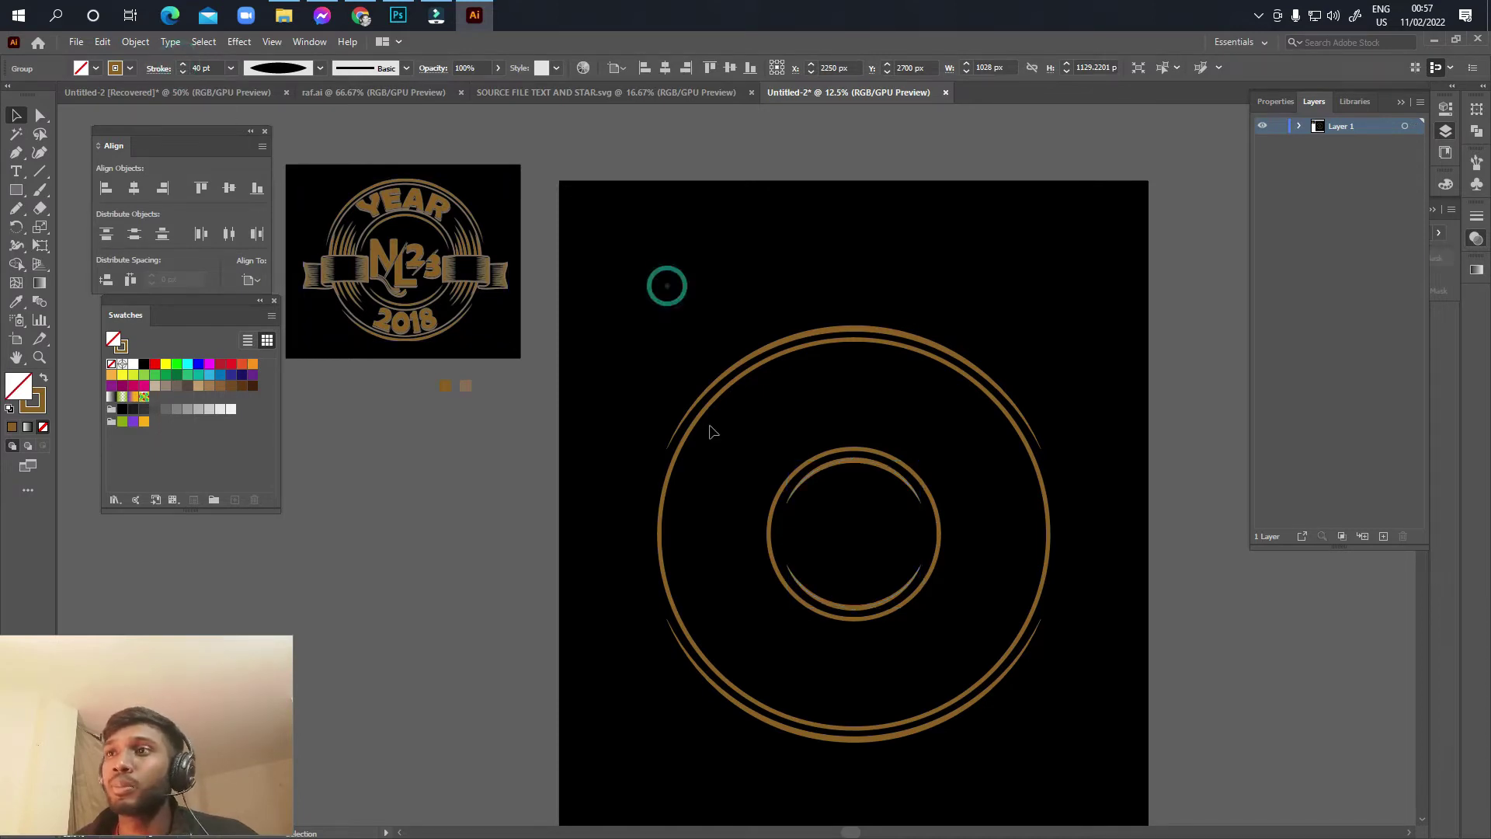
Step: Zoom out to compare the badge against the reference on both artboards
left_click_drag(940, 561, 932, 570)
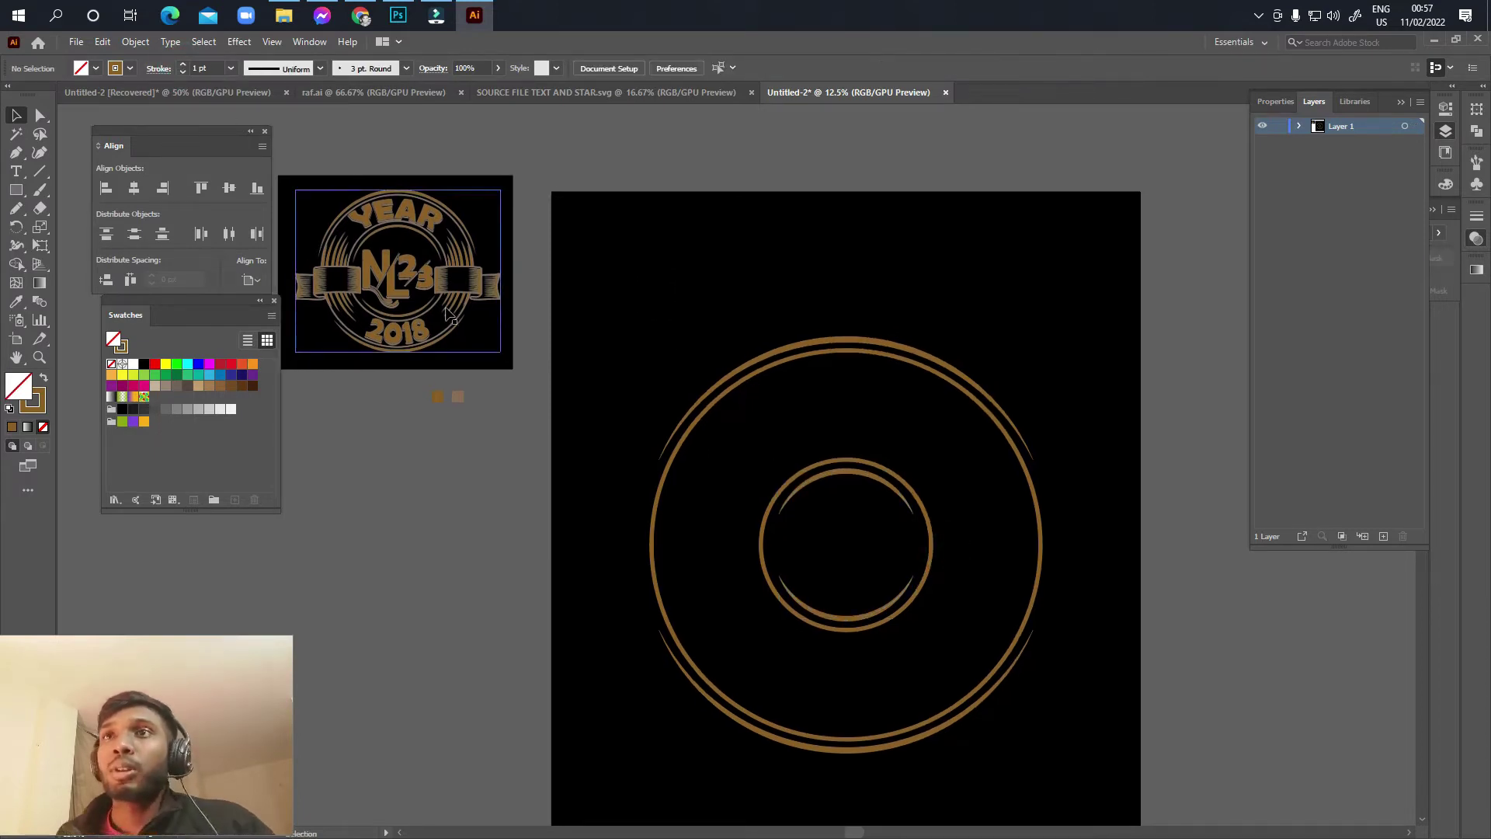
scroll(413, 287, "up", 4)
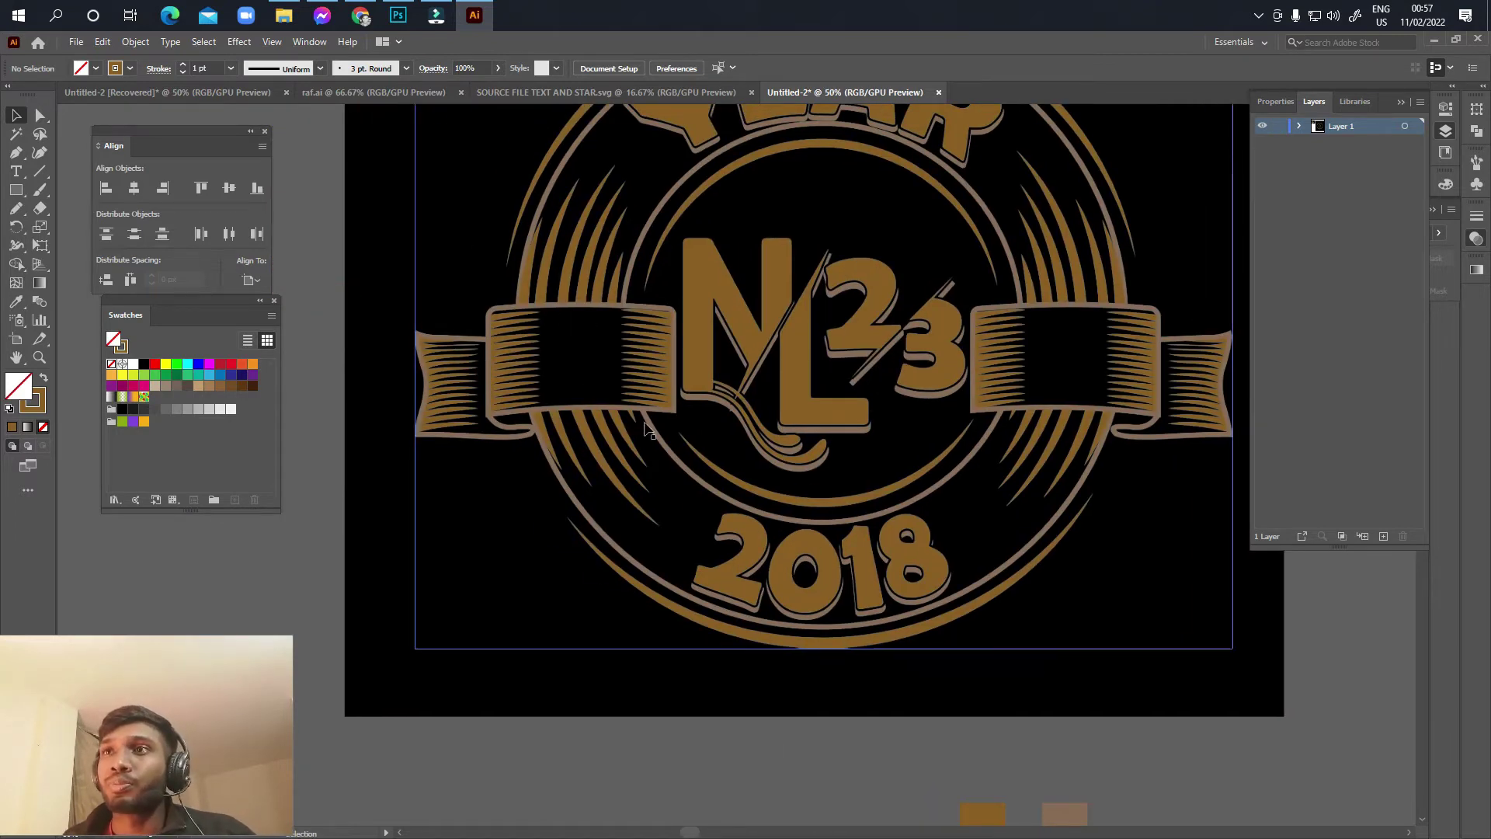
scroll(679, 434, "down", 3)
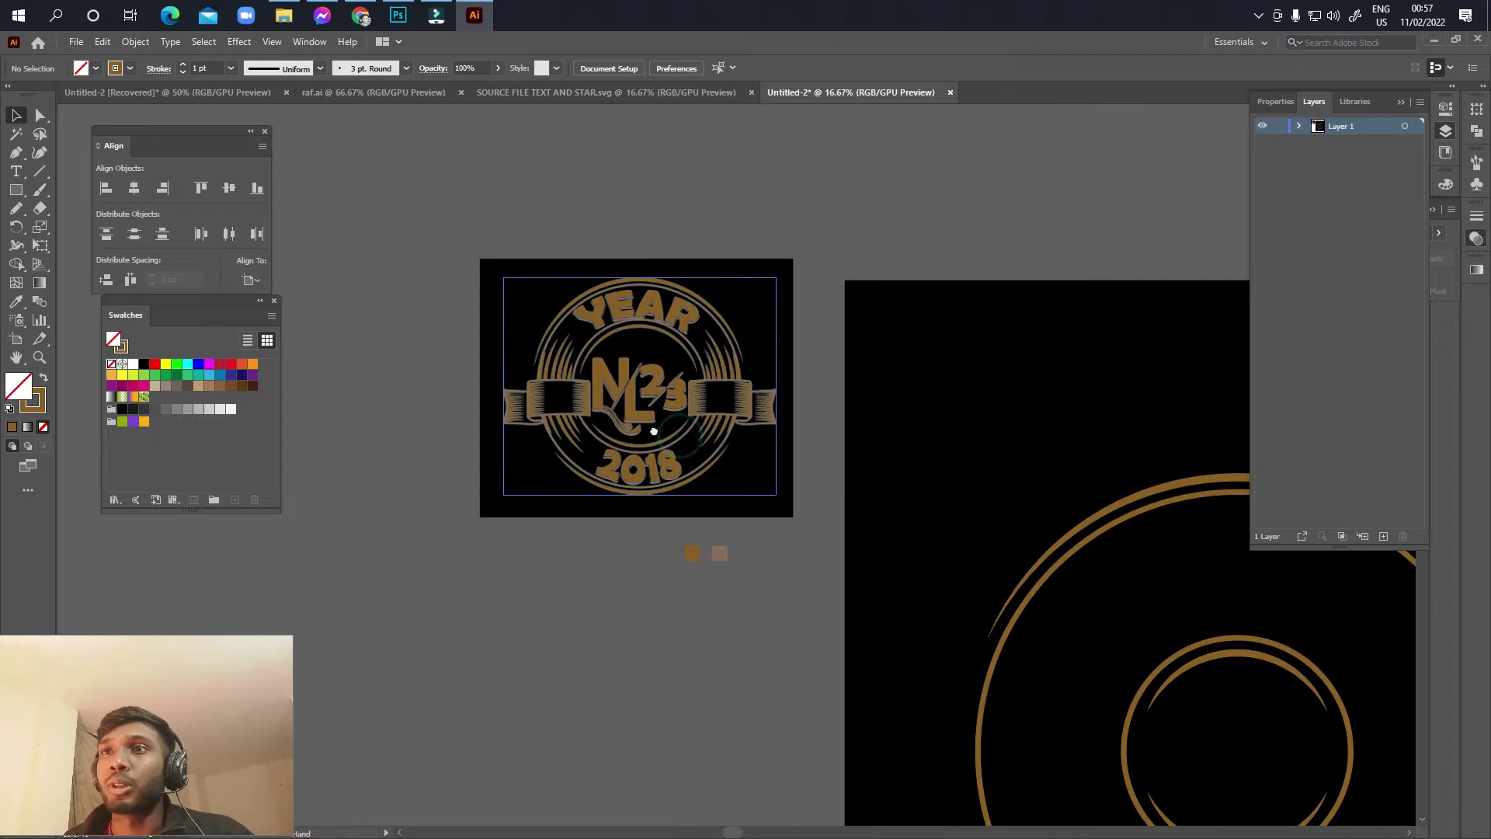
left_click_drag(679, 434, 567, 414)
scroll(567, 414, "down", 2)
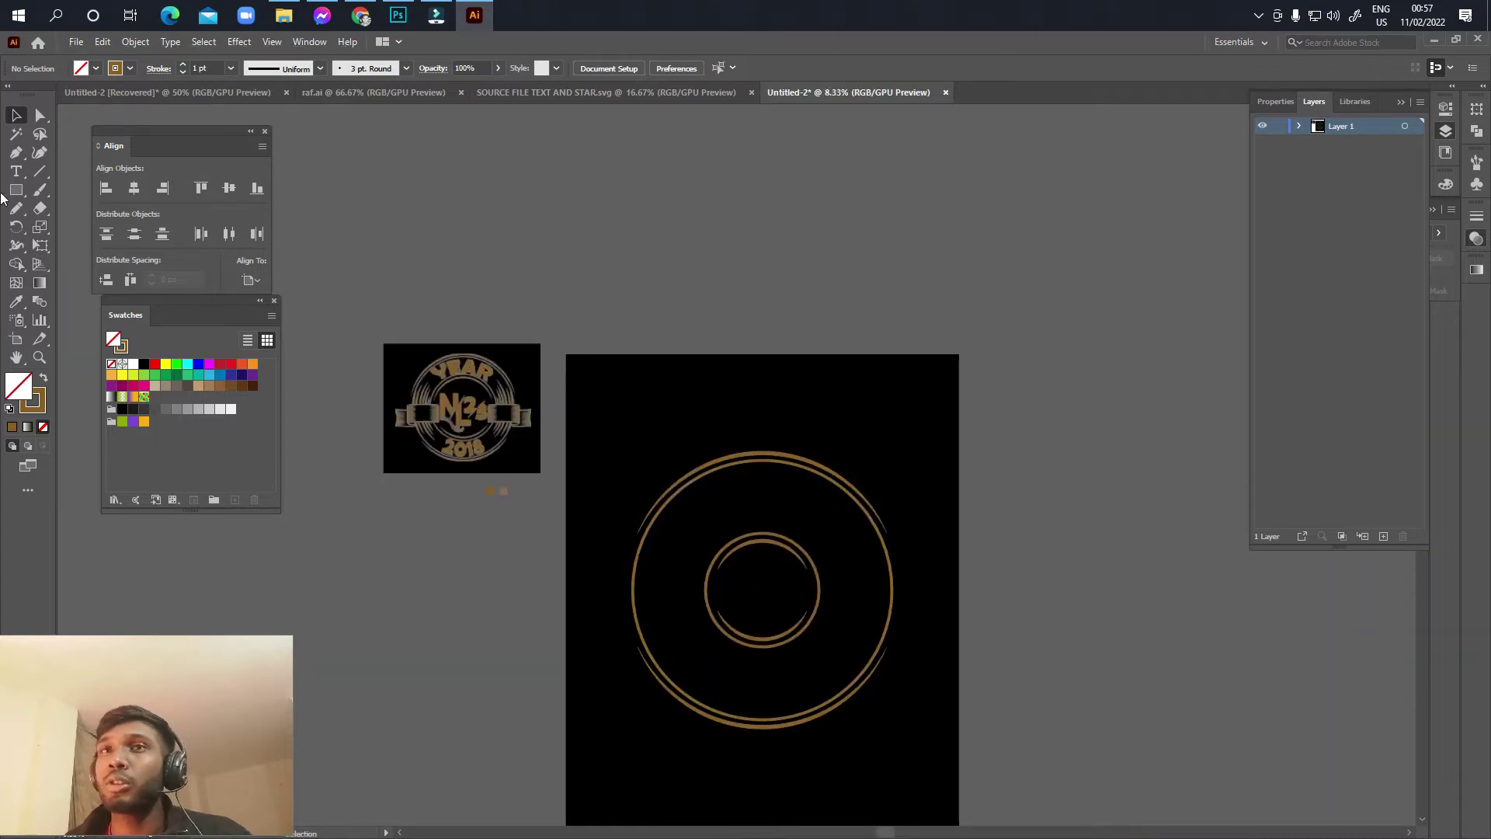
Step: Draw a closed four-point rectangle path with the Pen tool across the left side of the outer rings
left_click(13, 156)
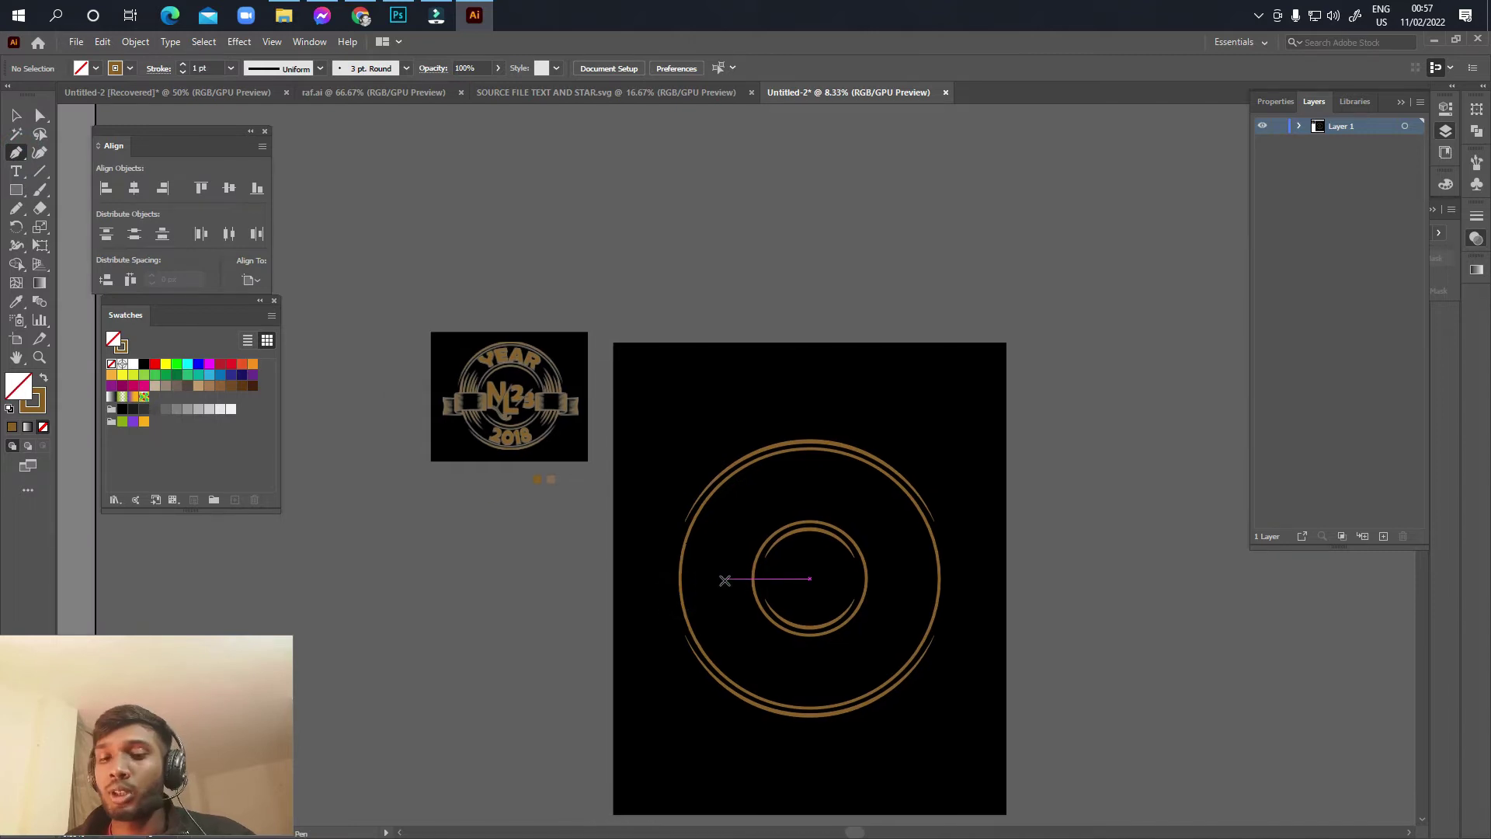
key("Tab")
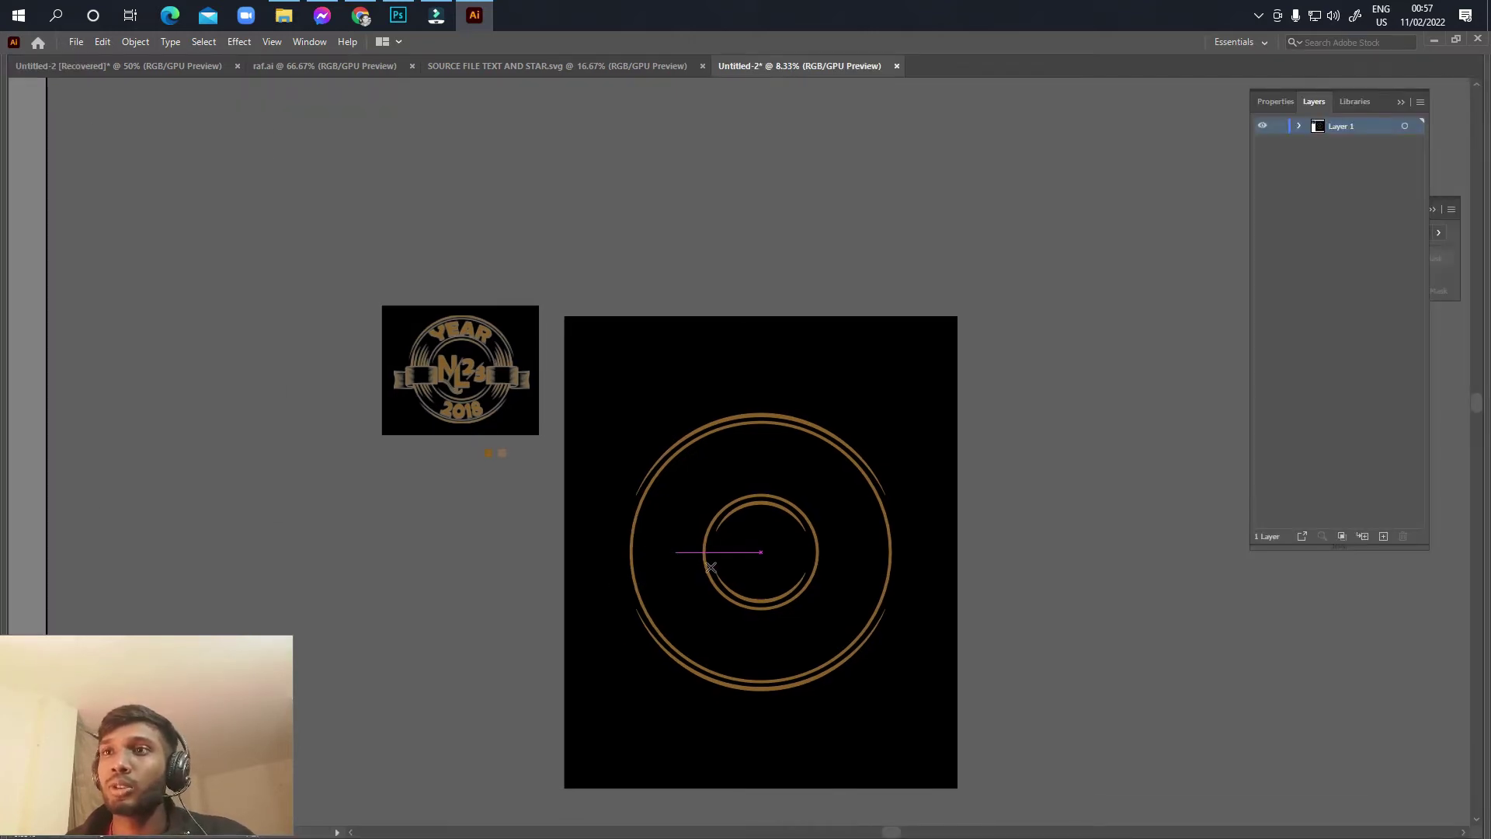
key("Tab")
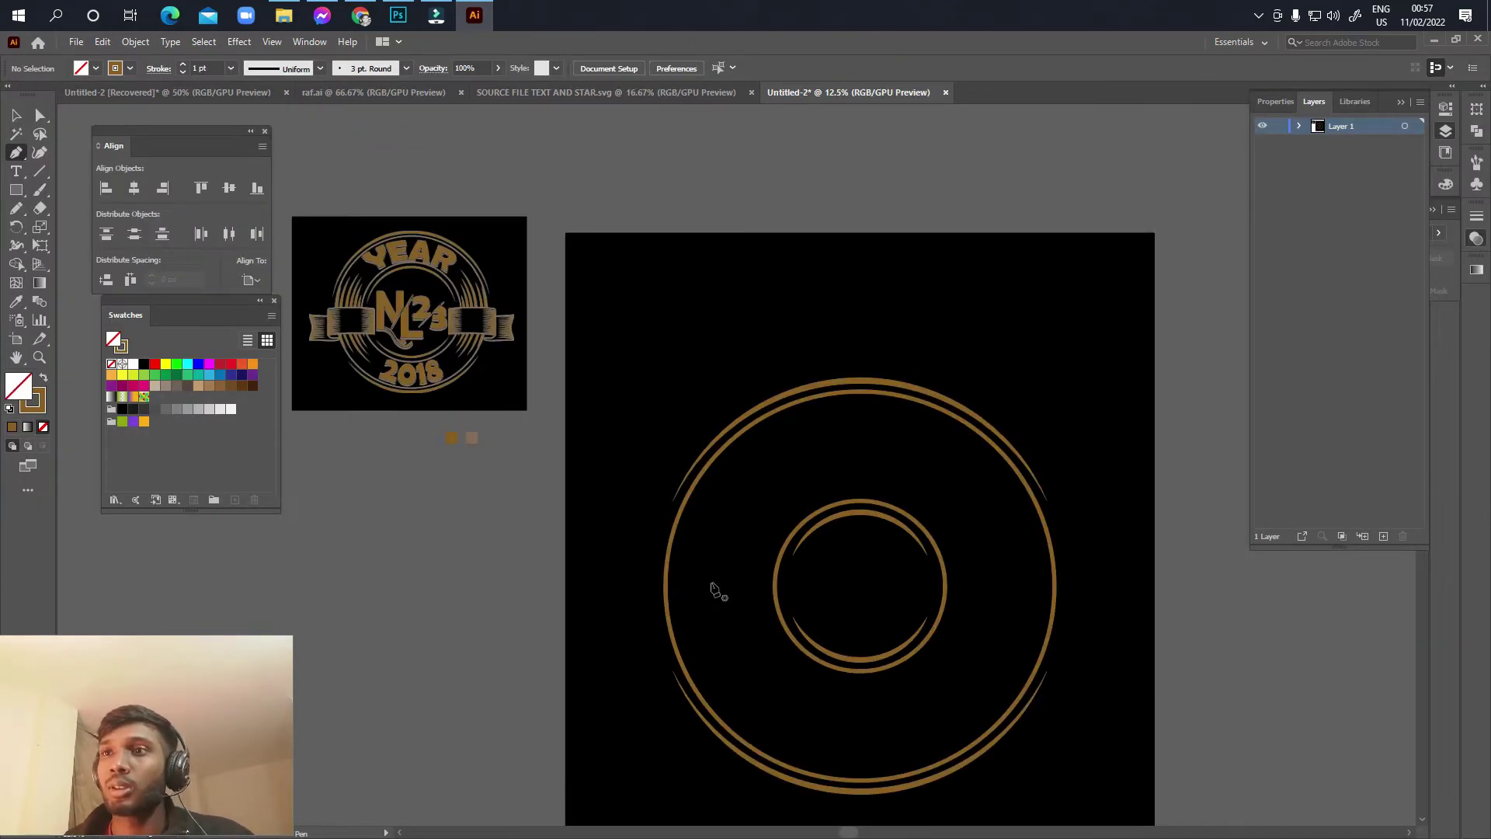
left_click_drag(711, 582, 750, 563)
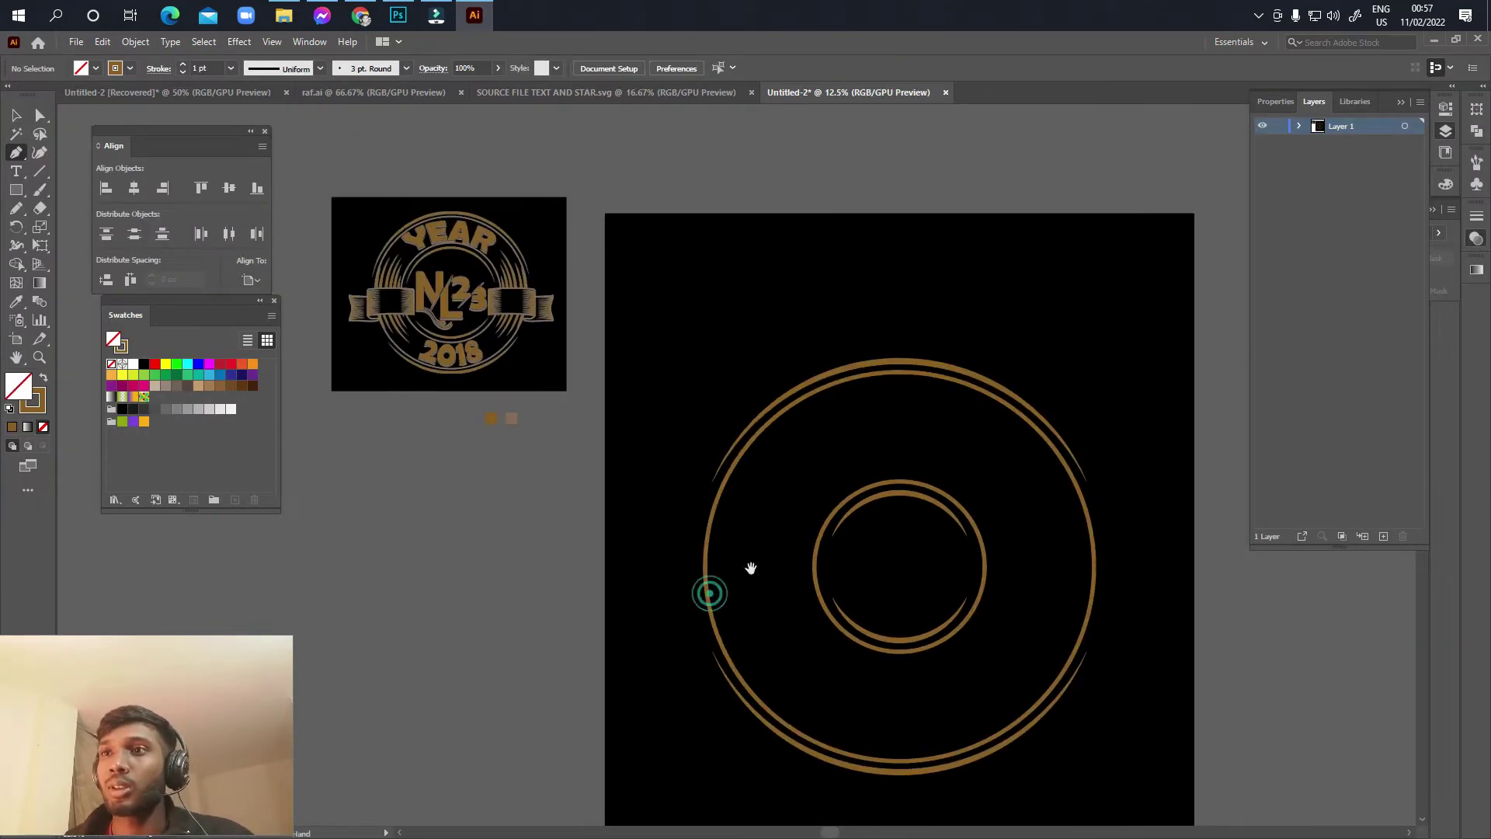
left_click(764, 527)
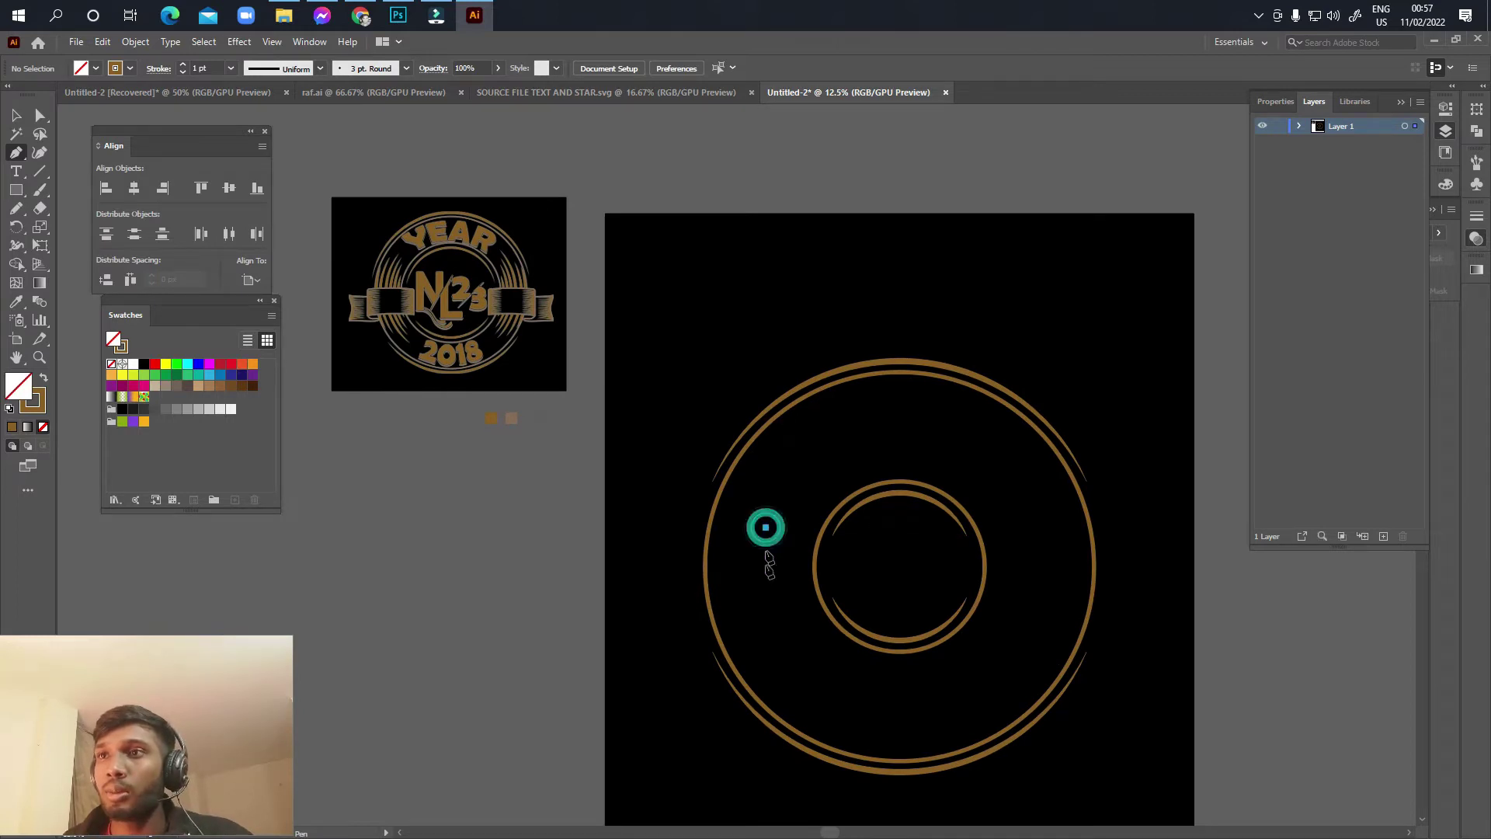
left_click(765, 611)
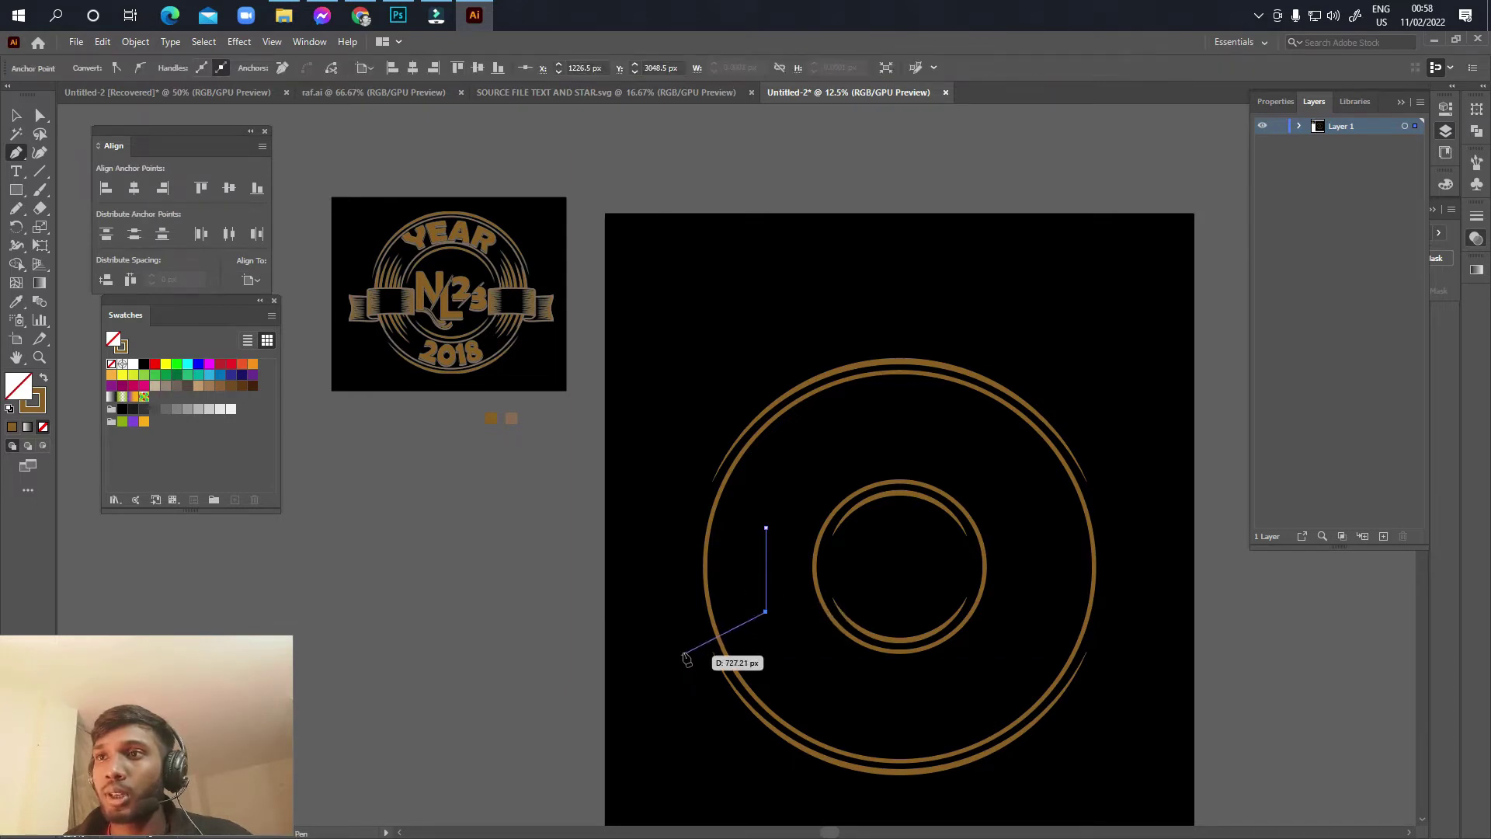
left_click(637, 611)
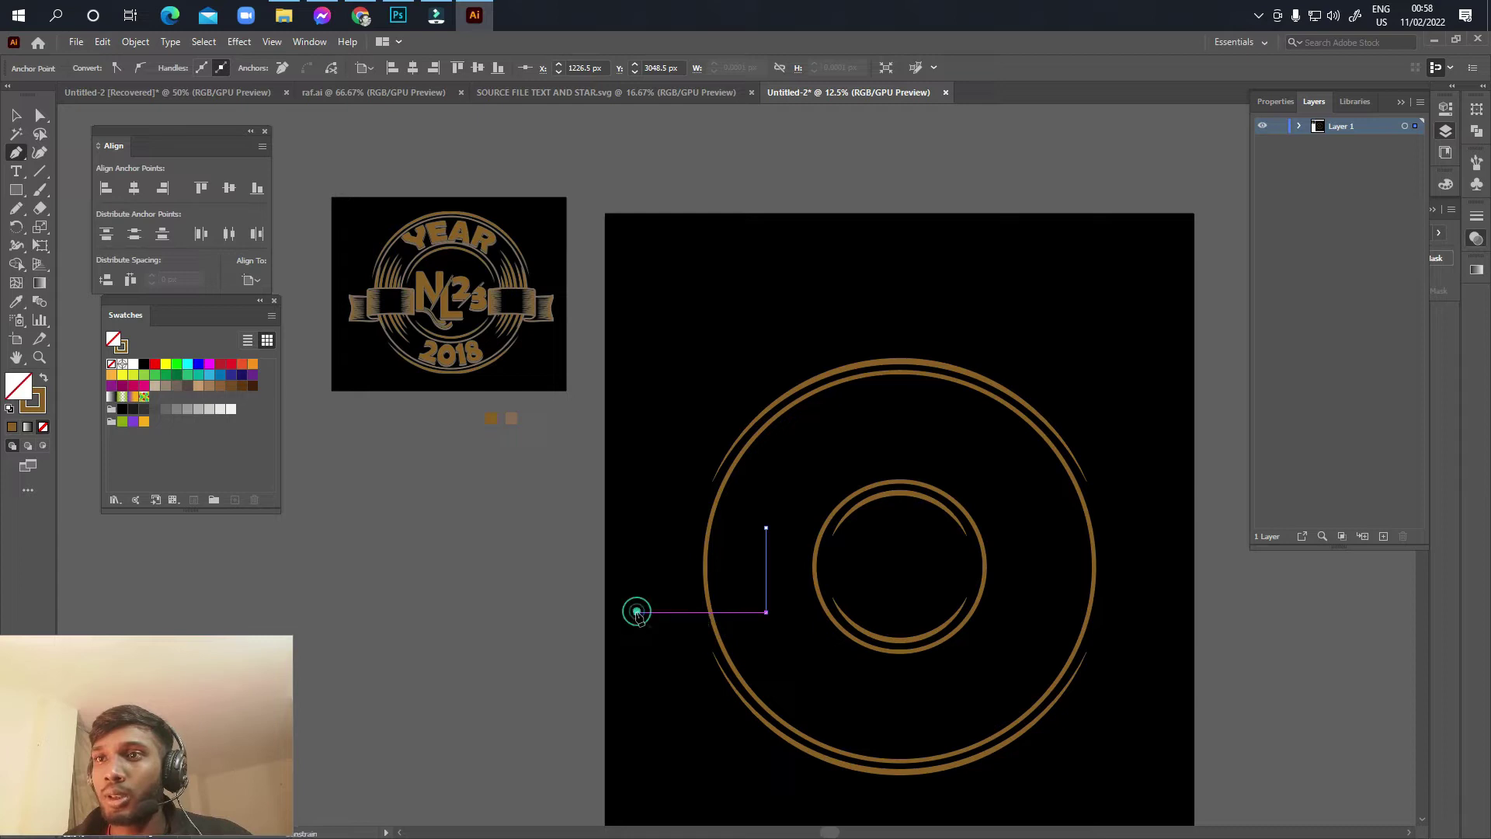
left_click(637, 528)
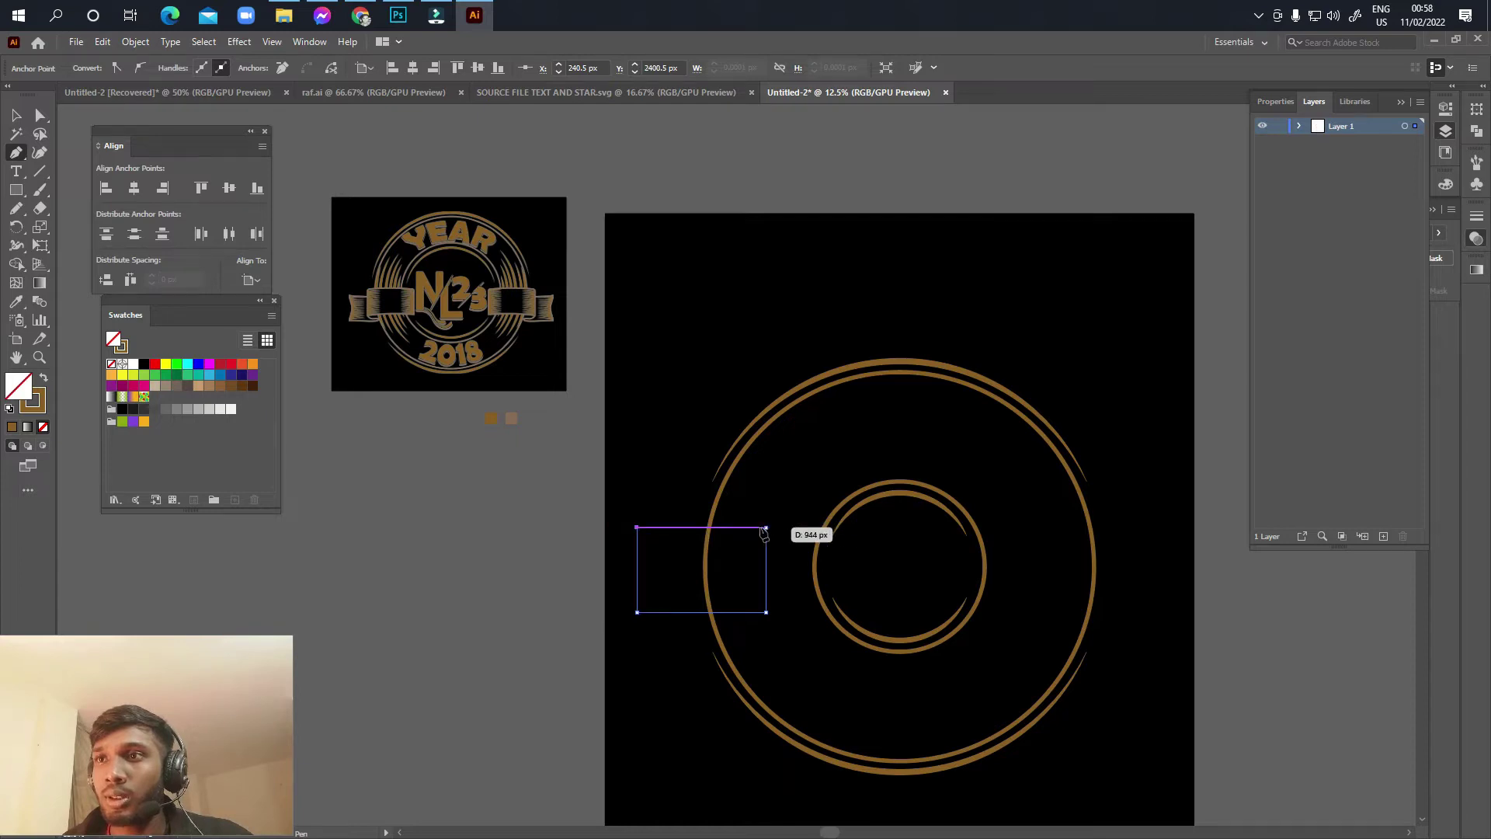
left_click(765, 528)
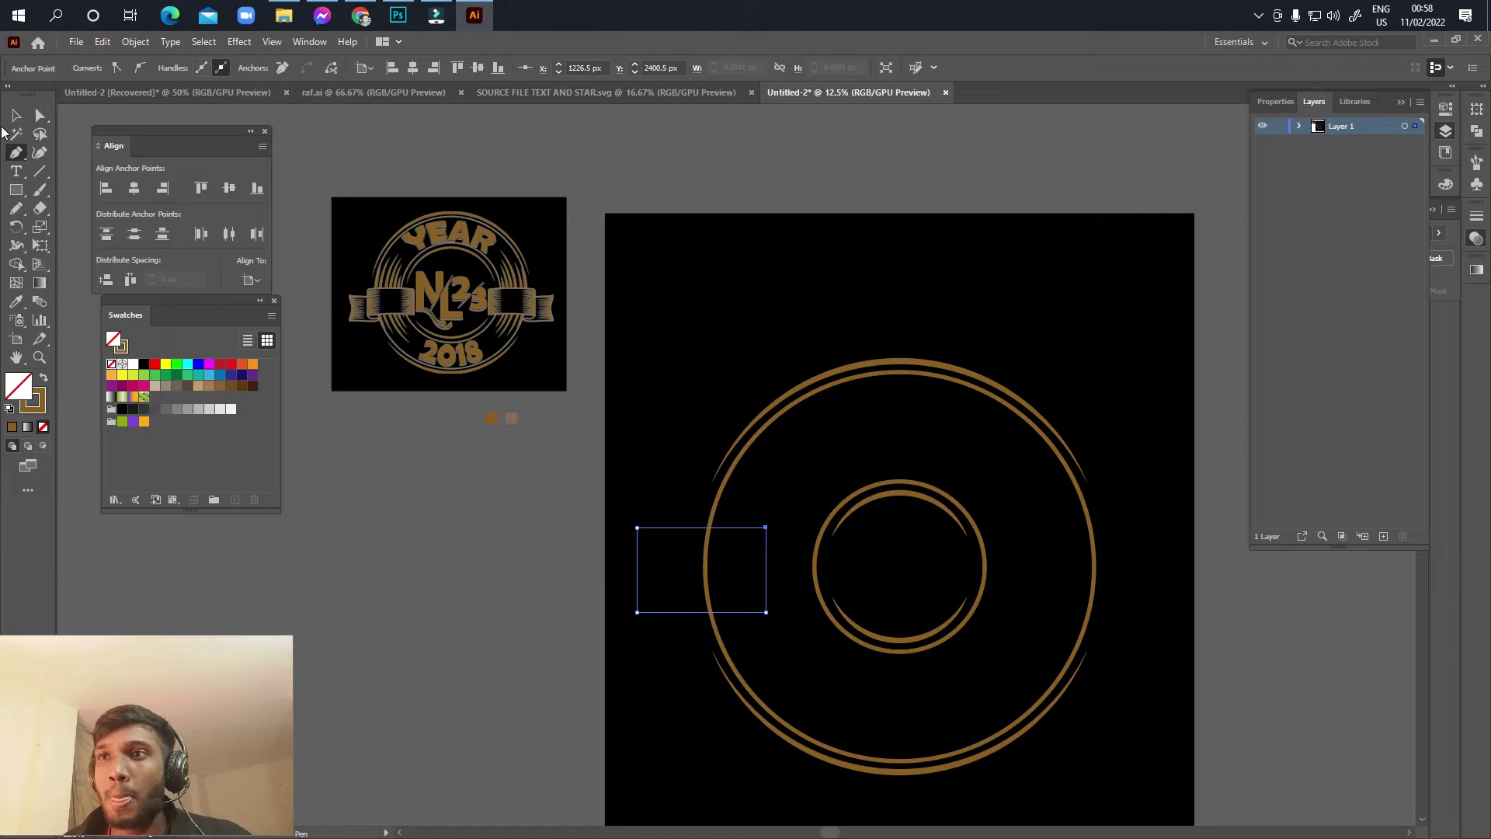
scroll(660, 555, "up", 3)
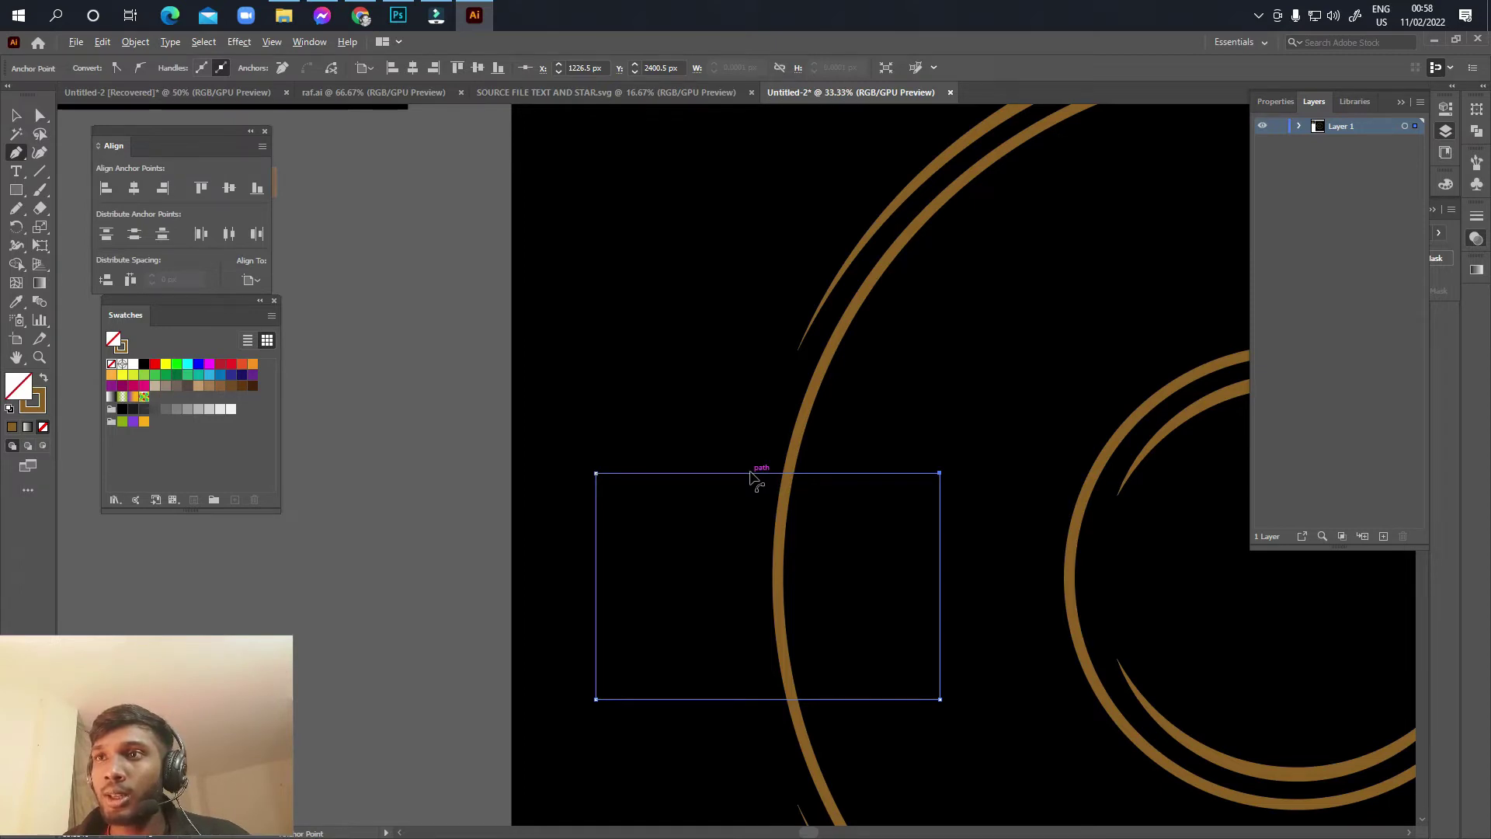
Step: Bow the rectangle's top and bottom edges upward into gentle arcs
left_click_drag(750, 474, 750, 468)
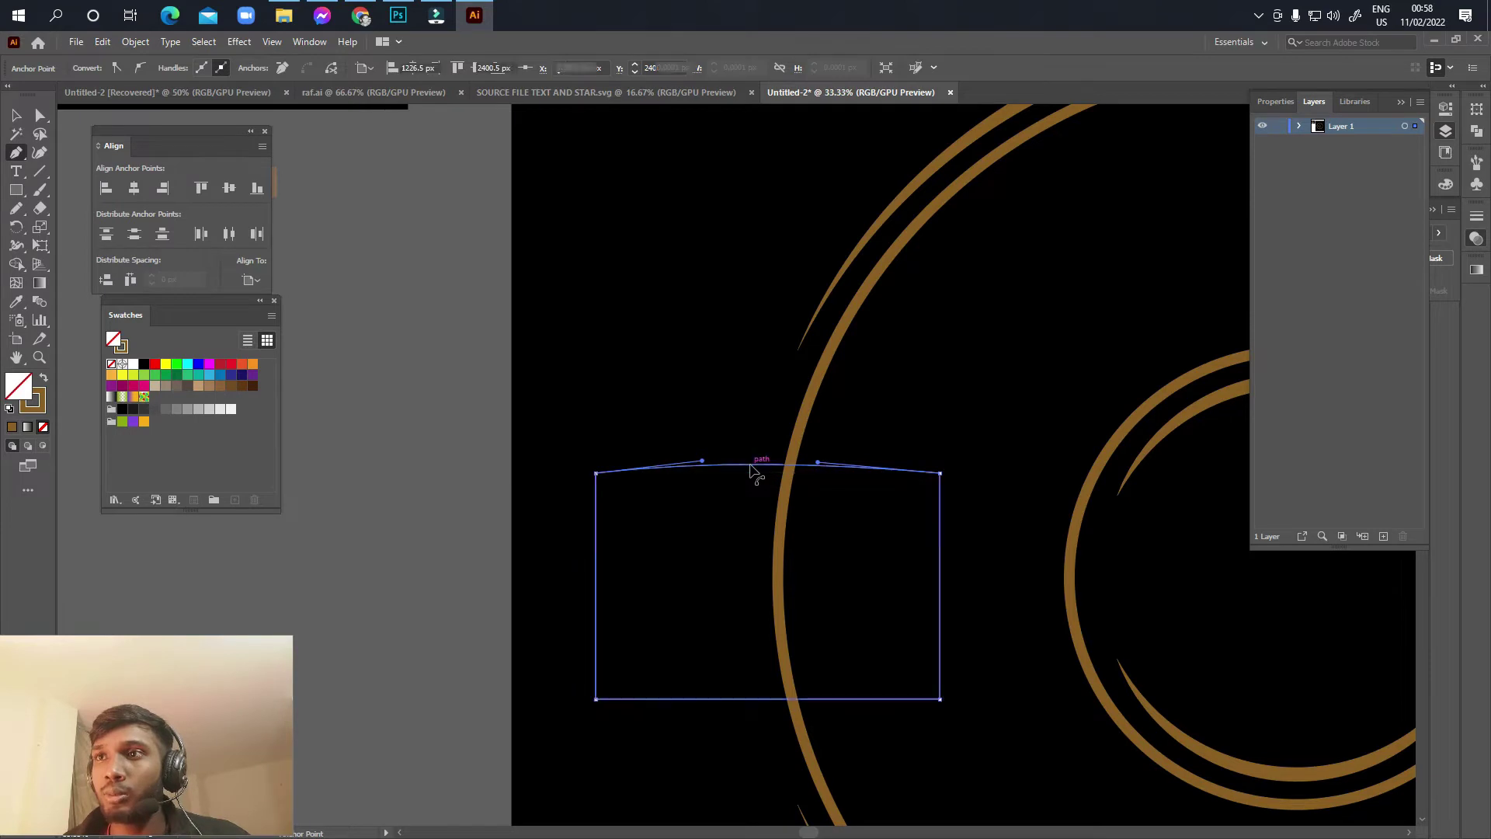
left_click_drag(760, 698, 760, 689)
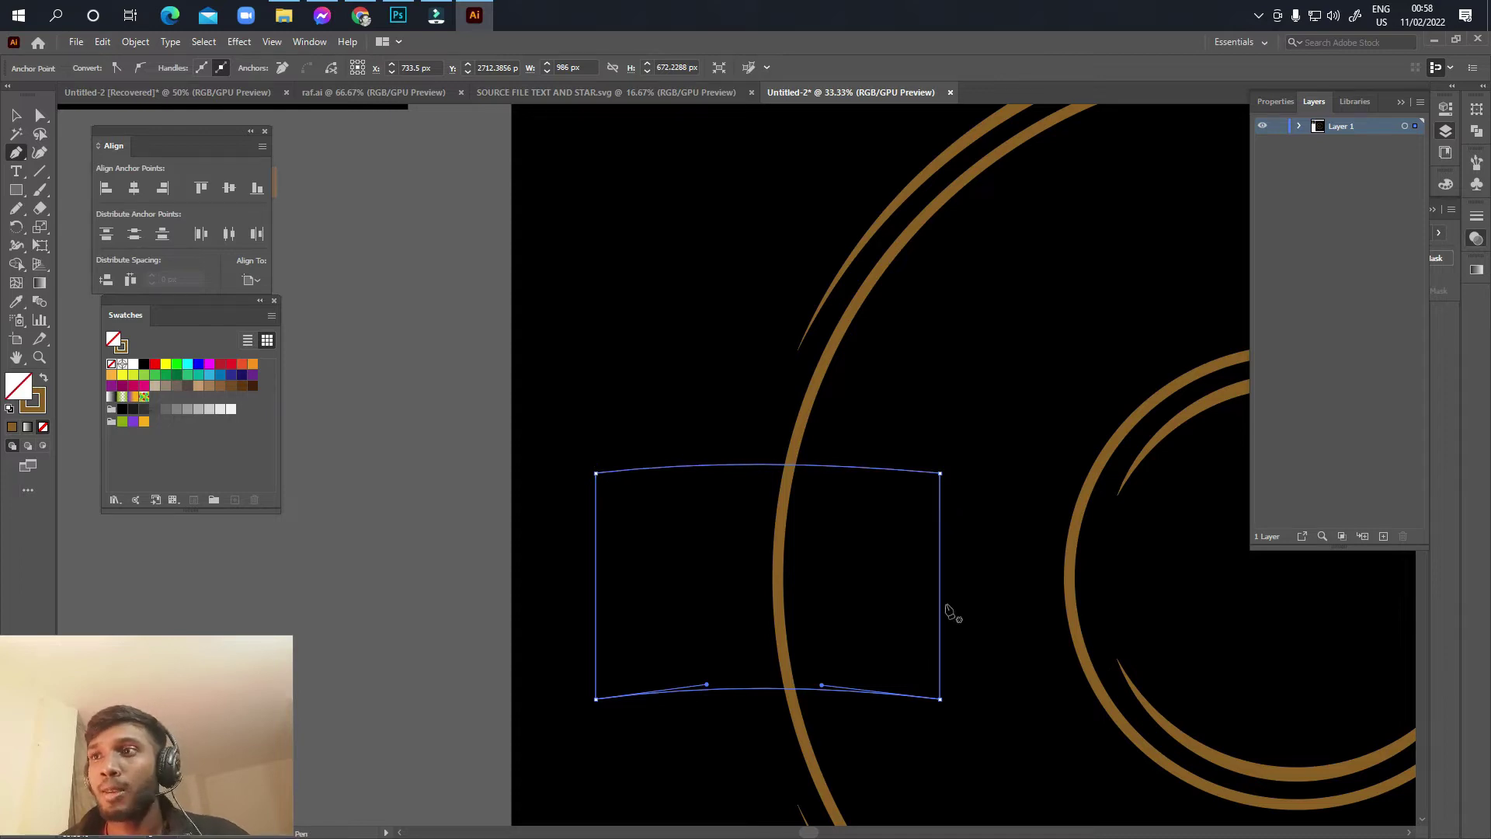
scroll(865, 657, "down", 1)
left_click_drag(691, 620, 864, 598)
left_click_drag(823, 722, 849, 700)
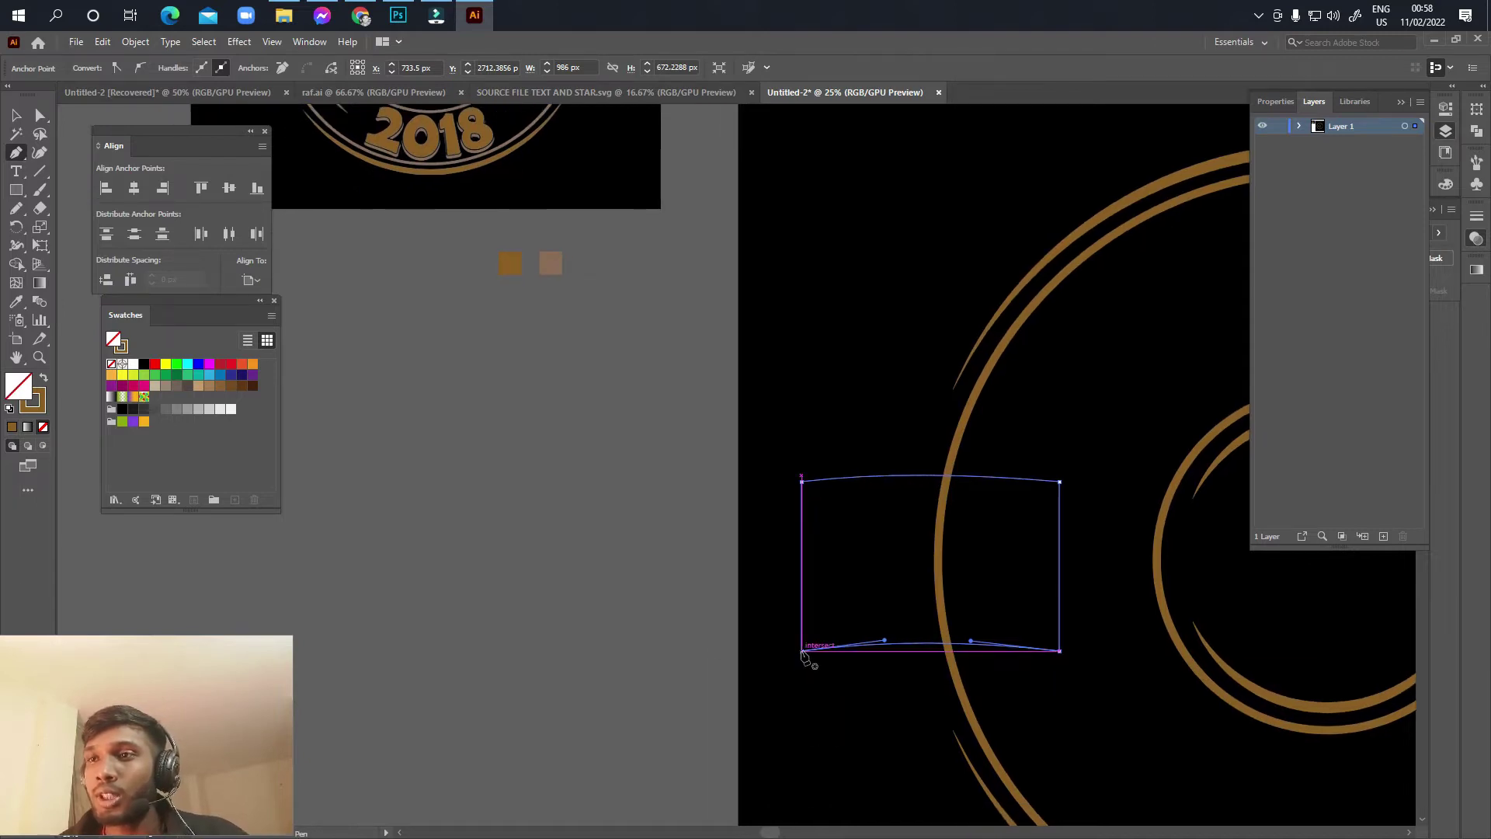
left_click(801, 650)
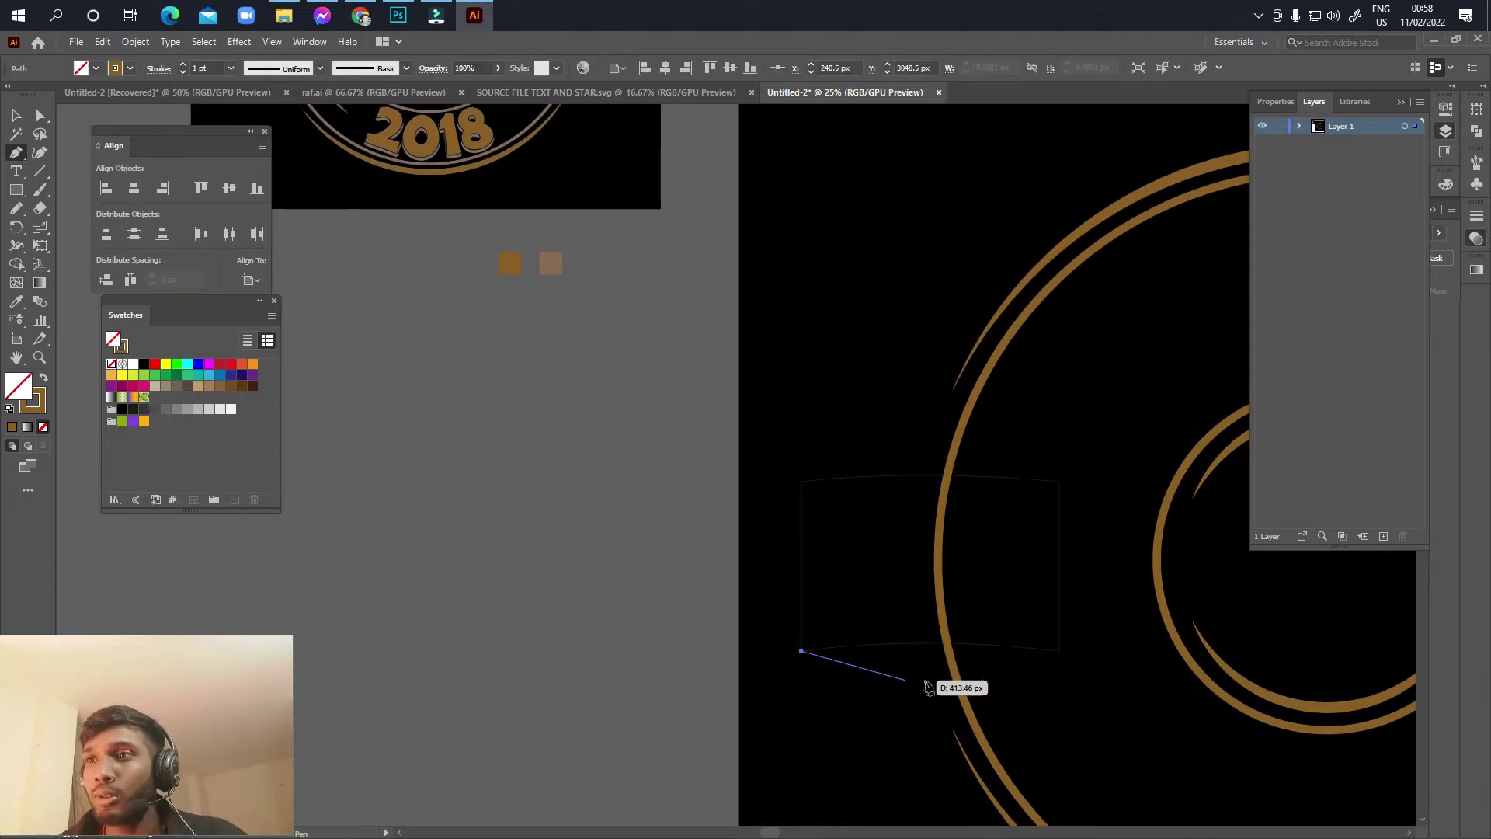
left_click(800, 650, "ctrl")
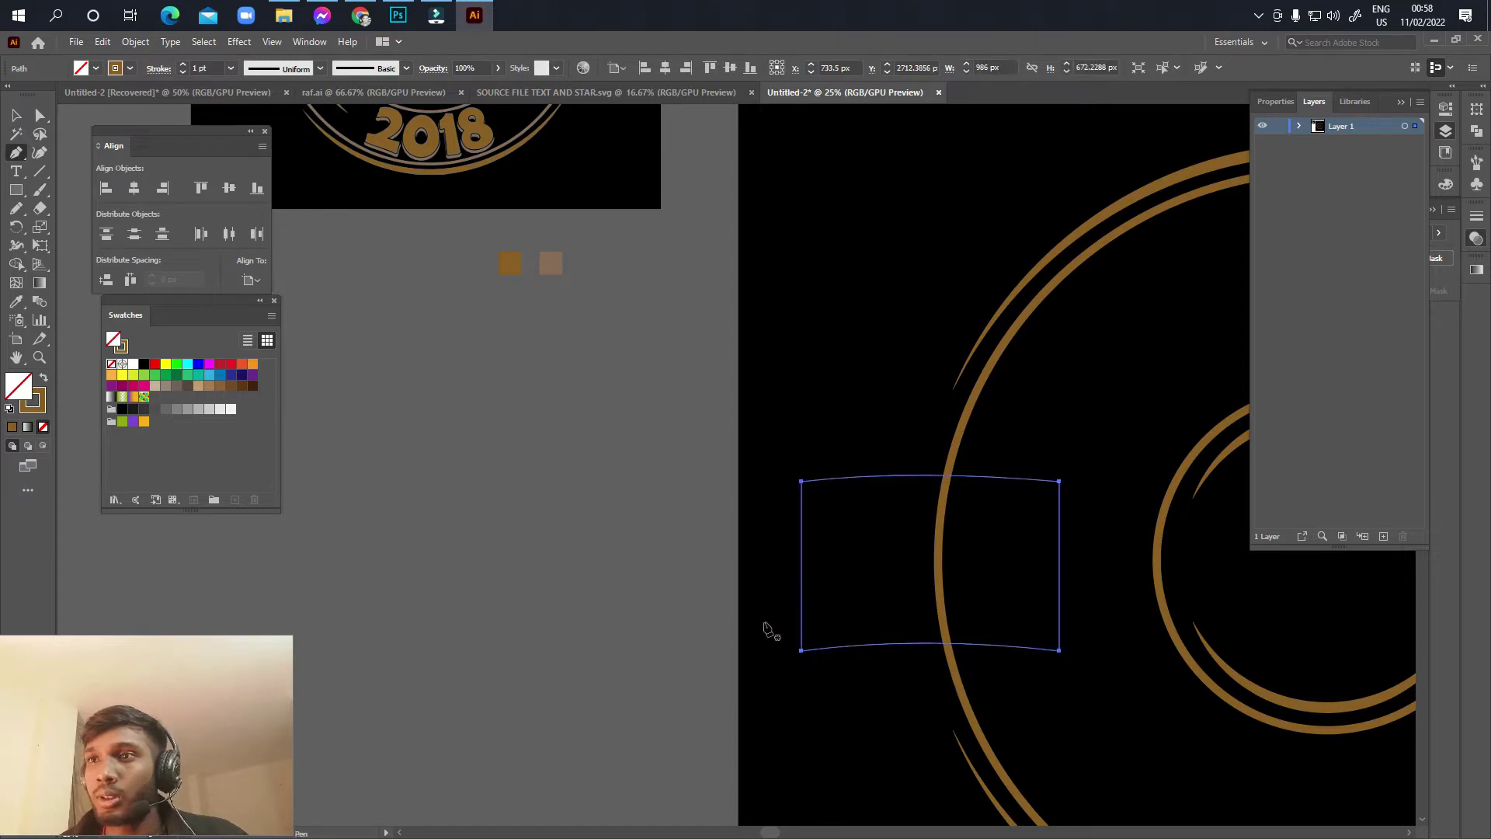
left_click(17, 116)
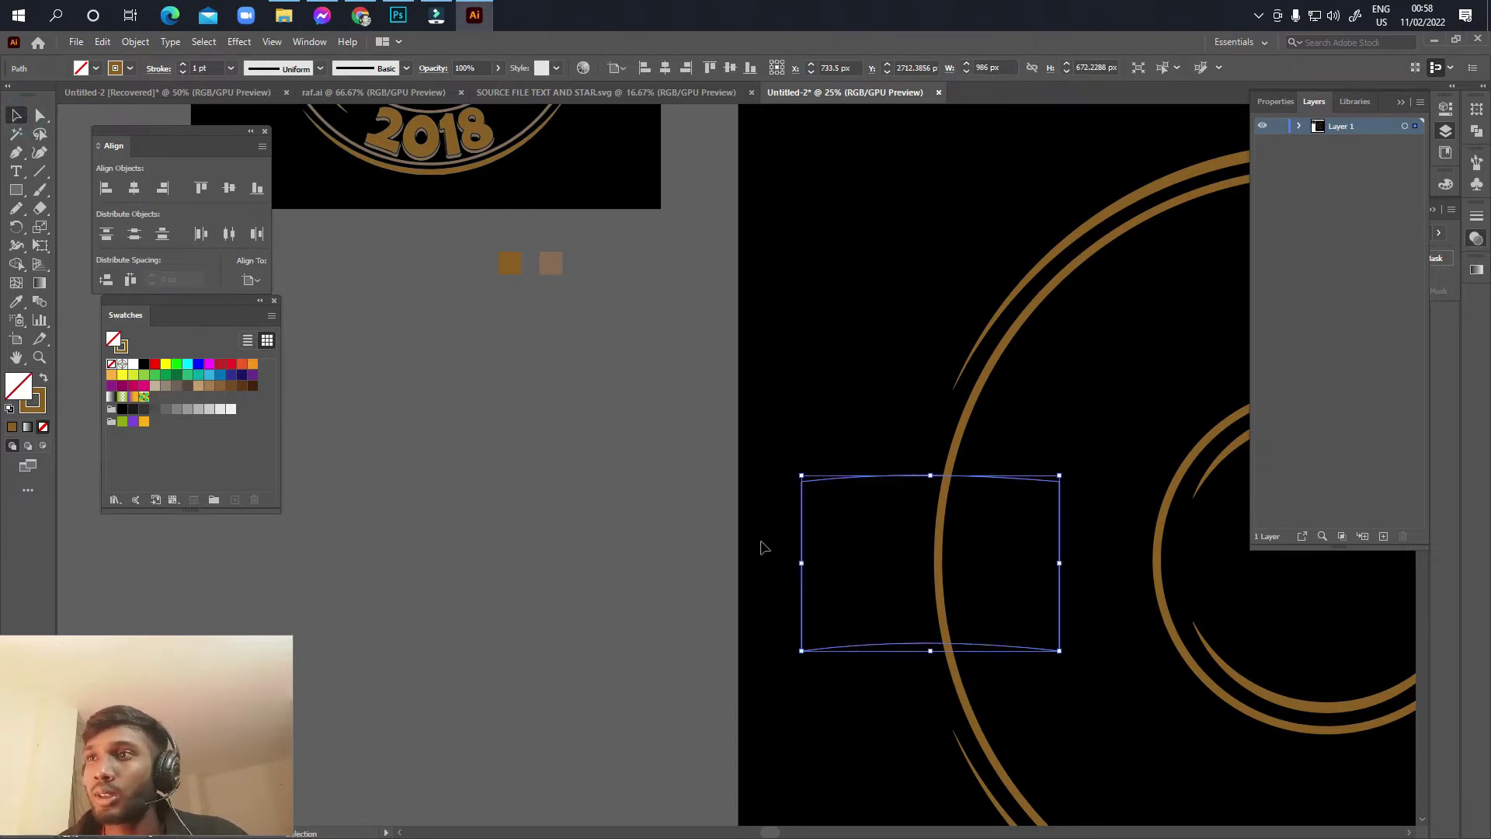
Step: Give the banner a 40 pt stroke and start a tail path at its lower-left corner
left_click(196, 68)
type("40")
key("Return")
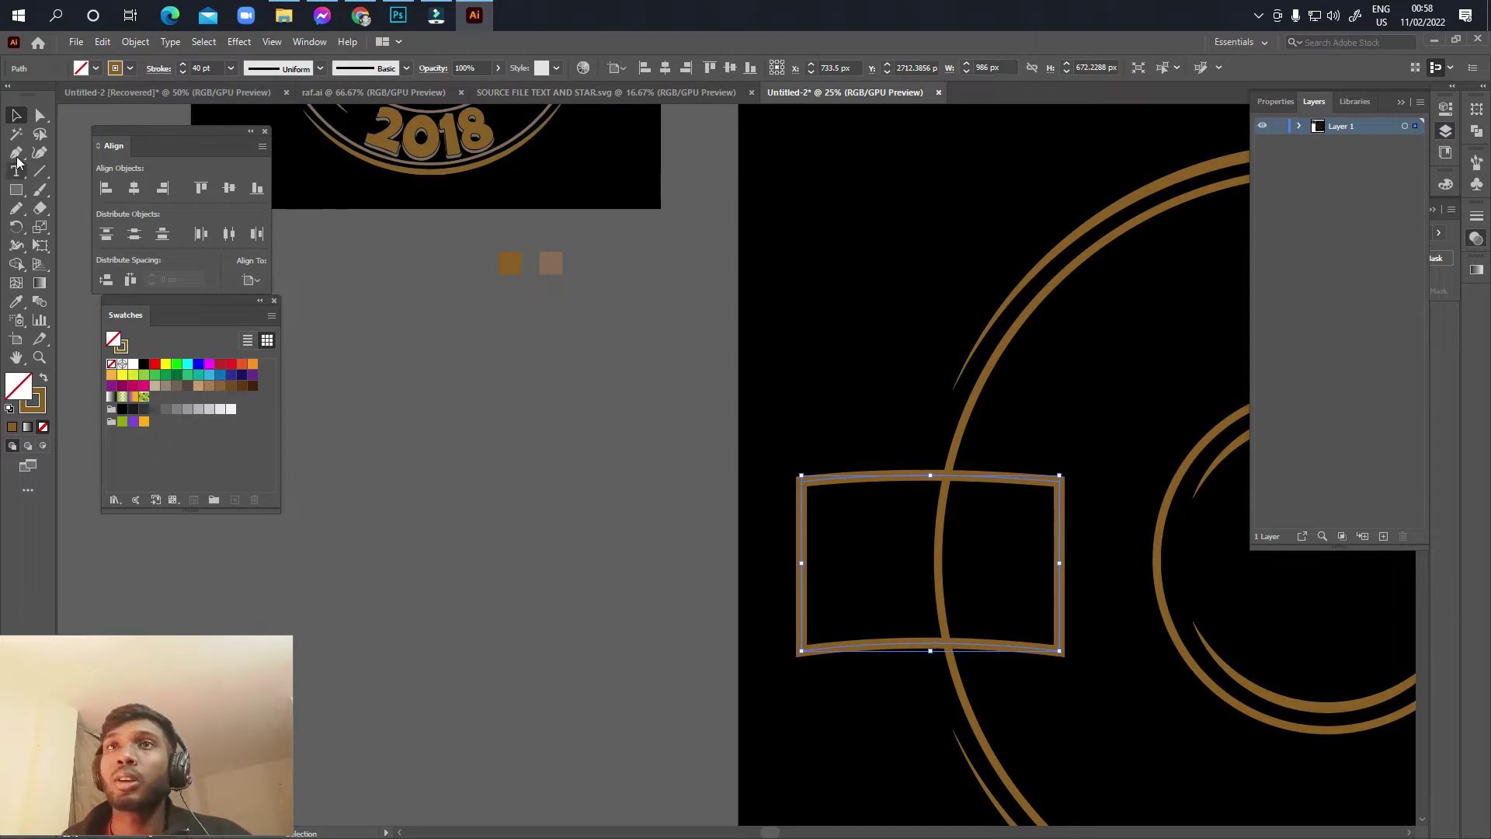
left_click(16, 152)
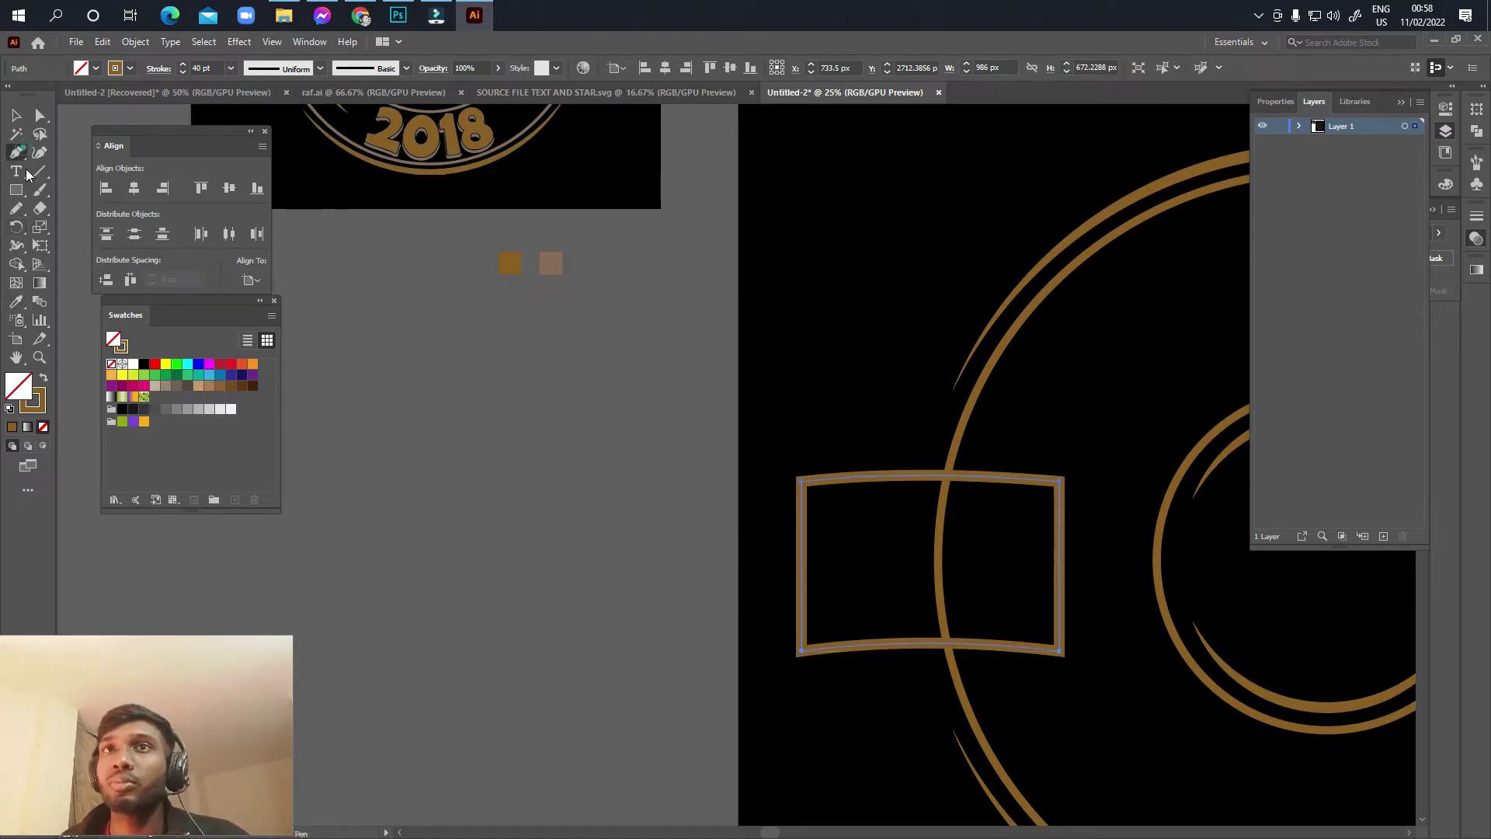
left_click(800, 652)
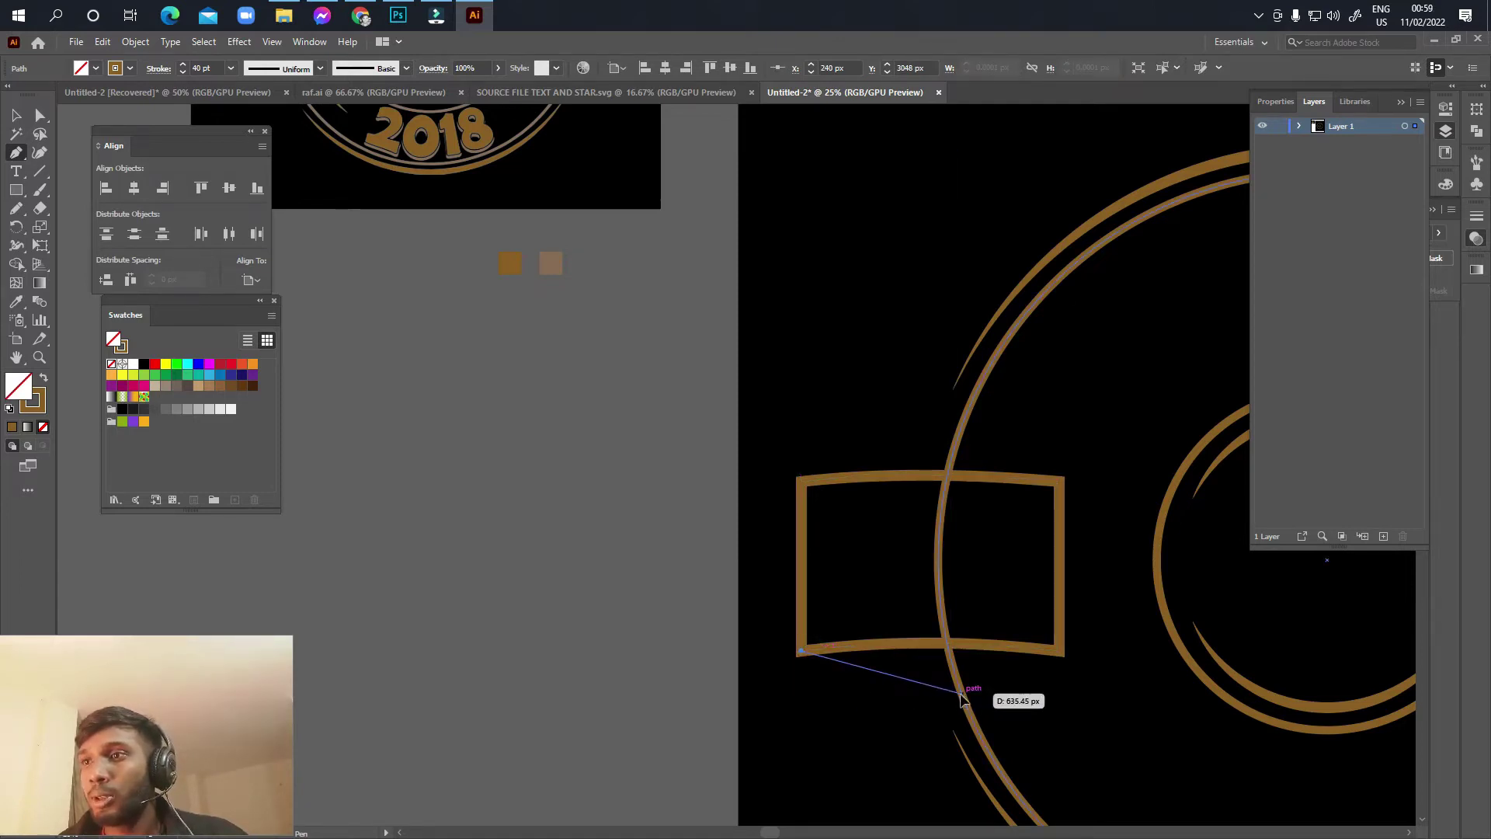
Step: Place the tail's outer points, bowing its lower edge and setting a vertical handle at the tail end
left_click(961, 695)
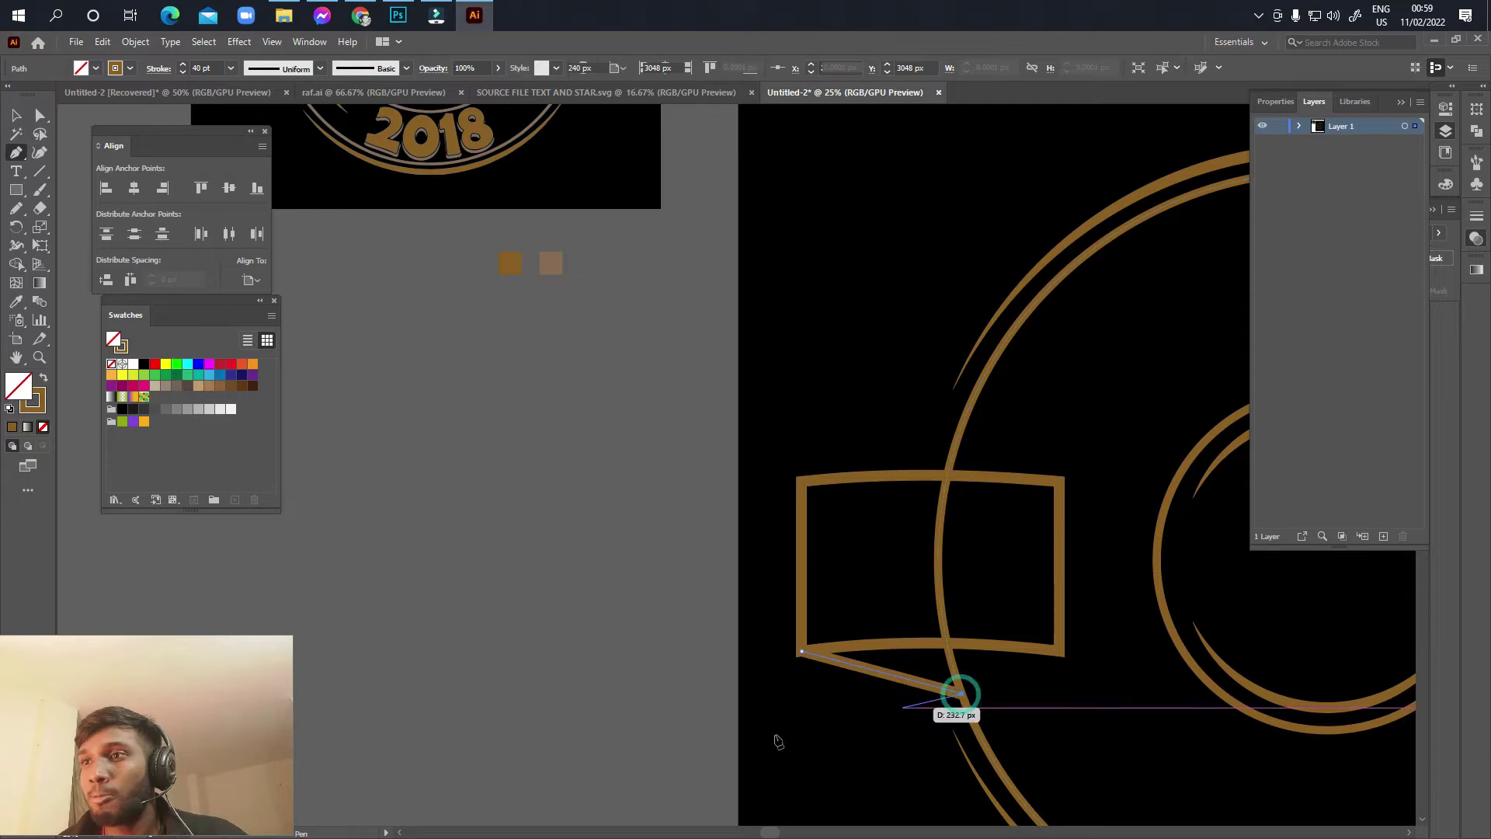
left_click(692, 734)
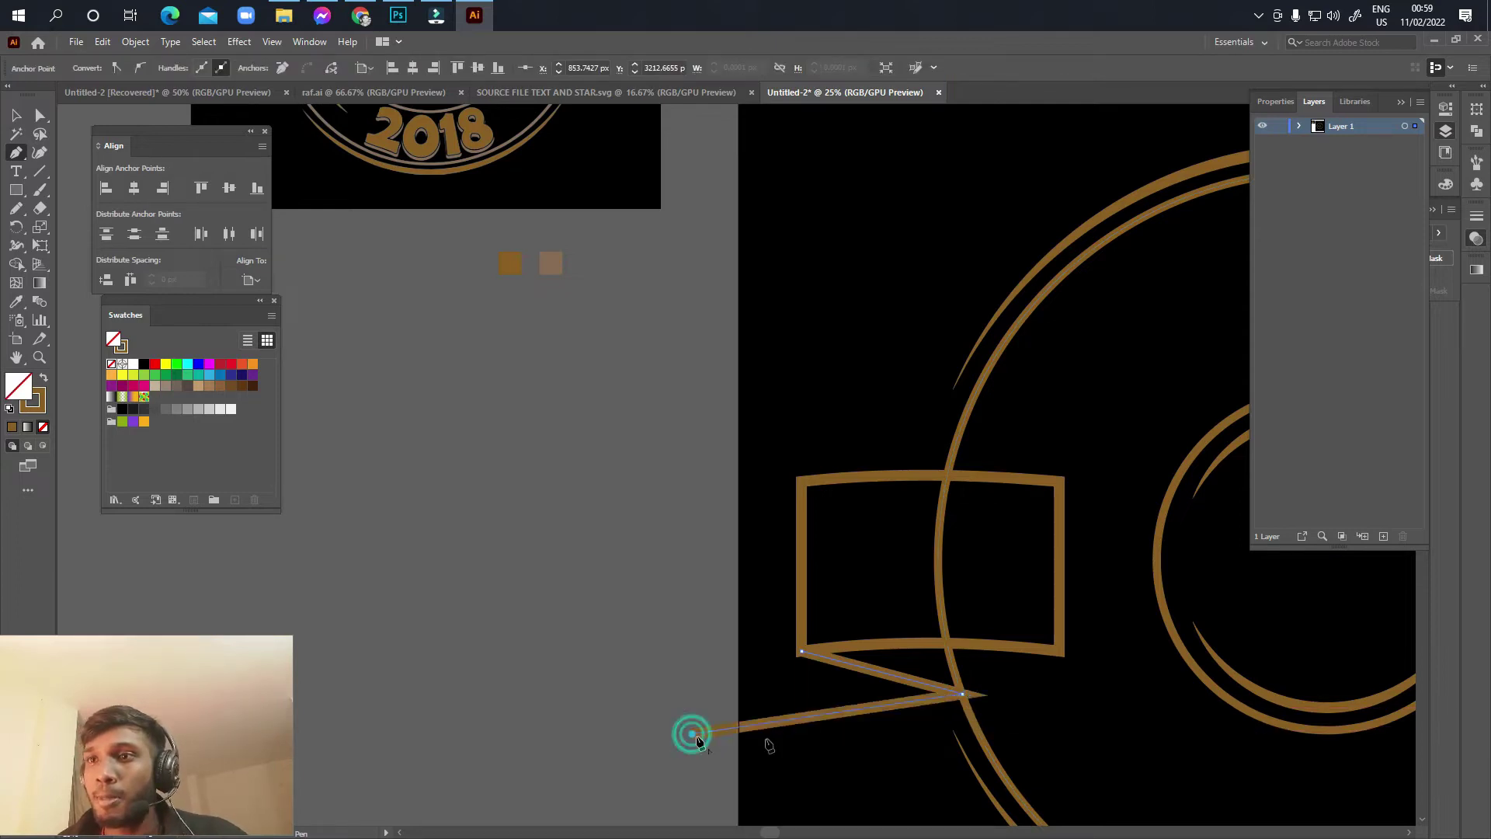
left_click(801, 720)
left_click_drag(801, 720, 813, 724)
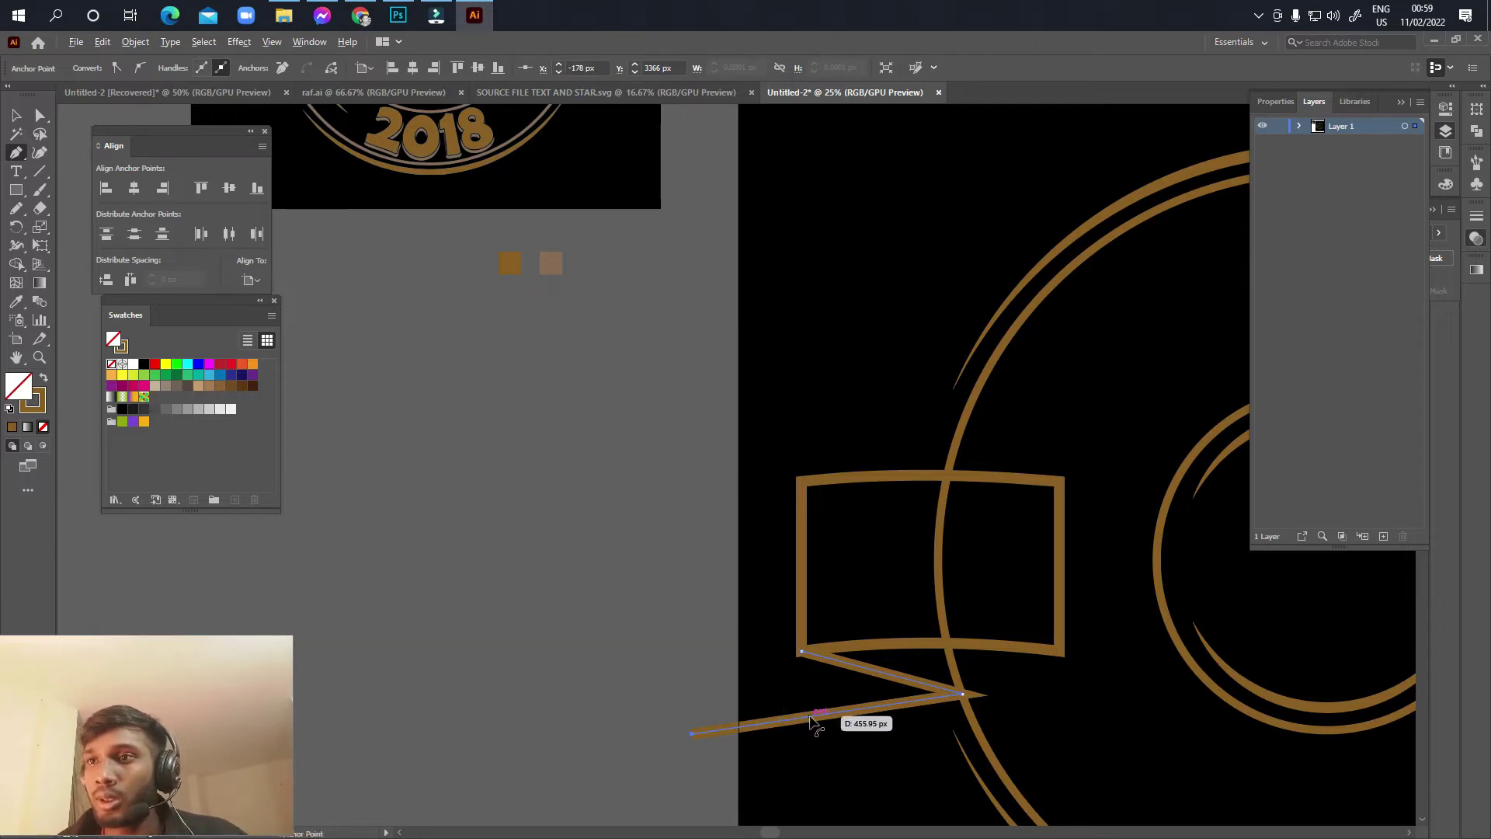
left_click_drag(809, 720, 810, 715)
mouse_move(692, 732)
left_mouse_down()
mouse_move(677, 504)
mouse_move(685, 577)
left_mouse_up()
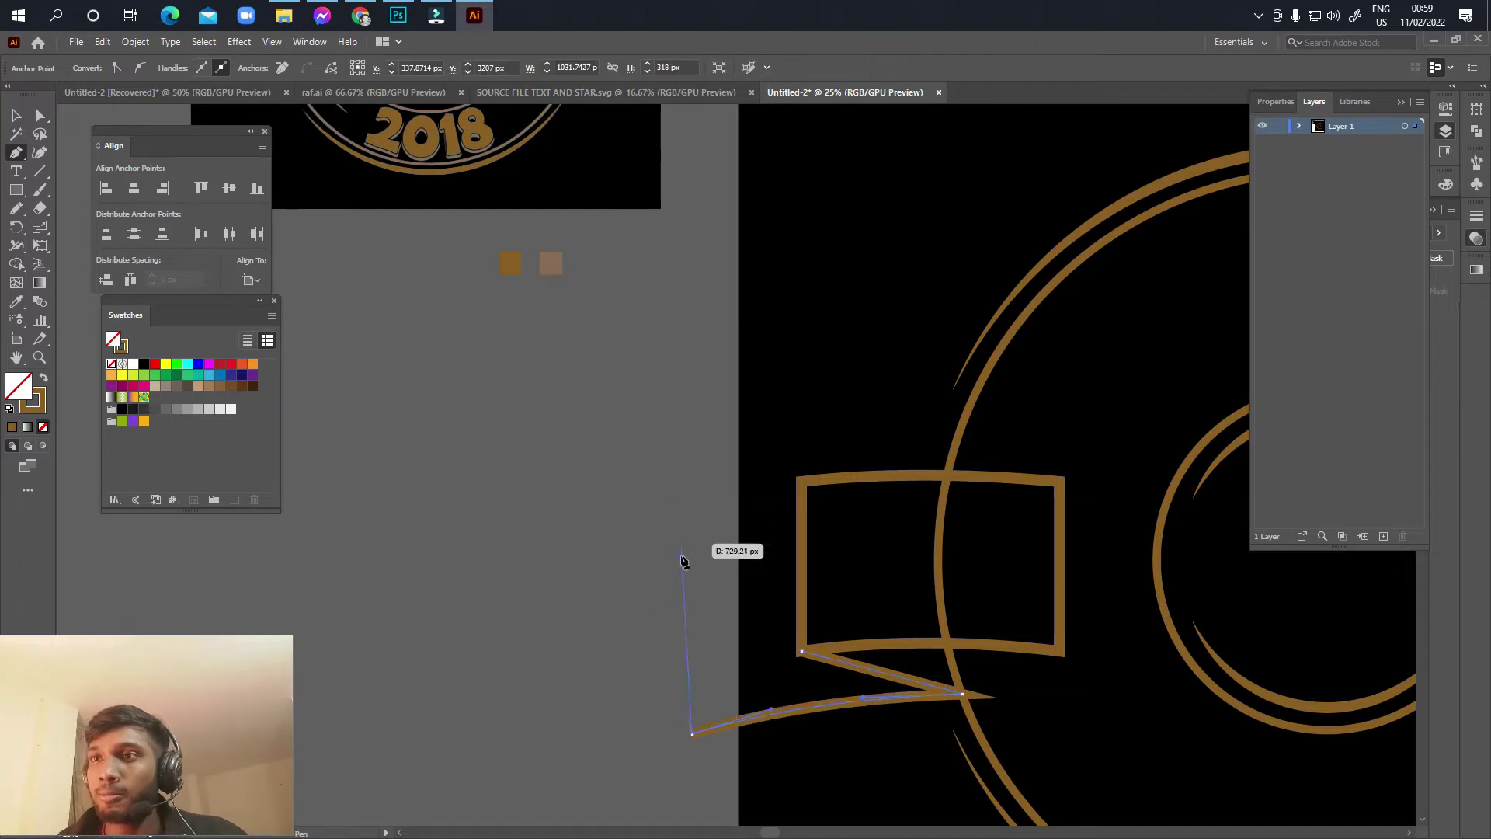
left_click_drag(684, 576, 691, 580)
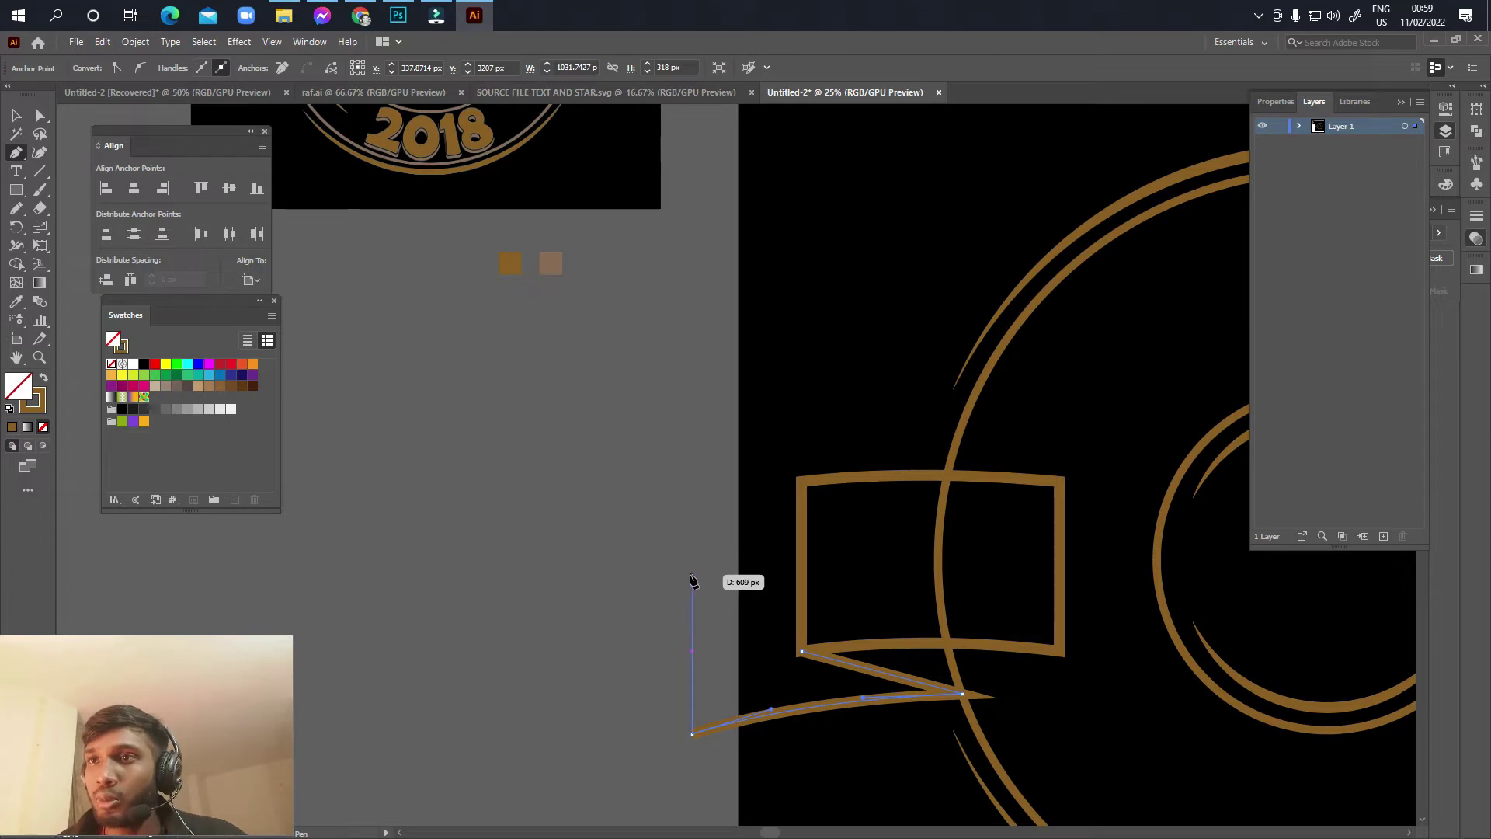
Step: Curve the tail's top edge up to the rectangle's left side and finish the outline at its corner
left_click(691, 575)
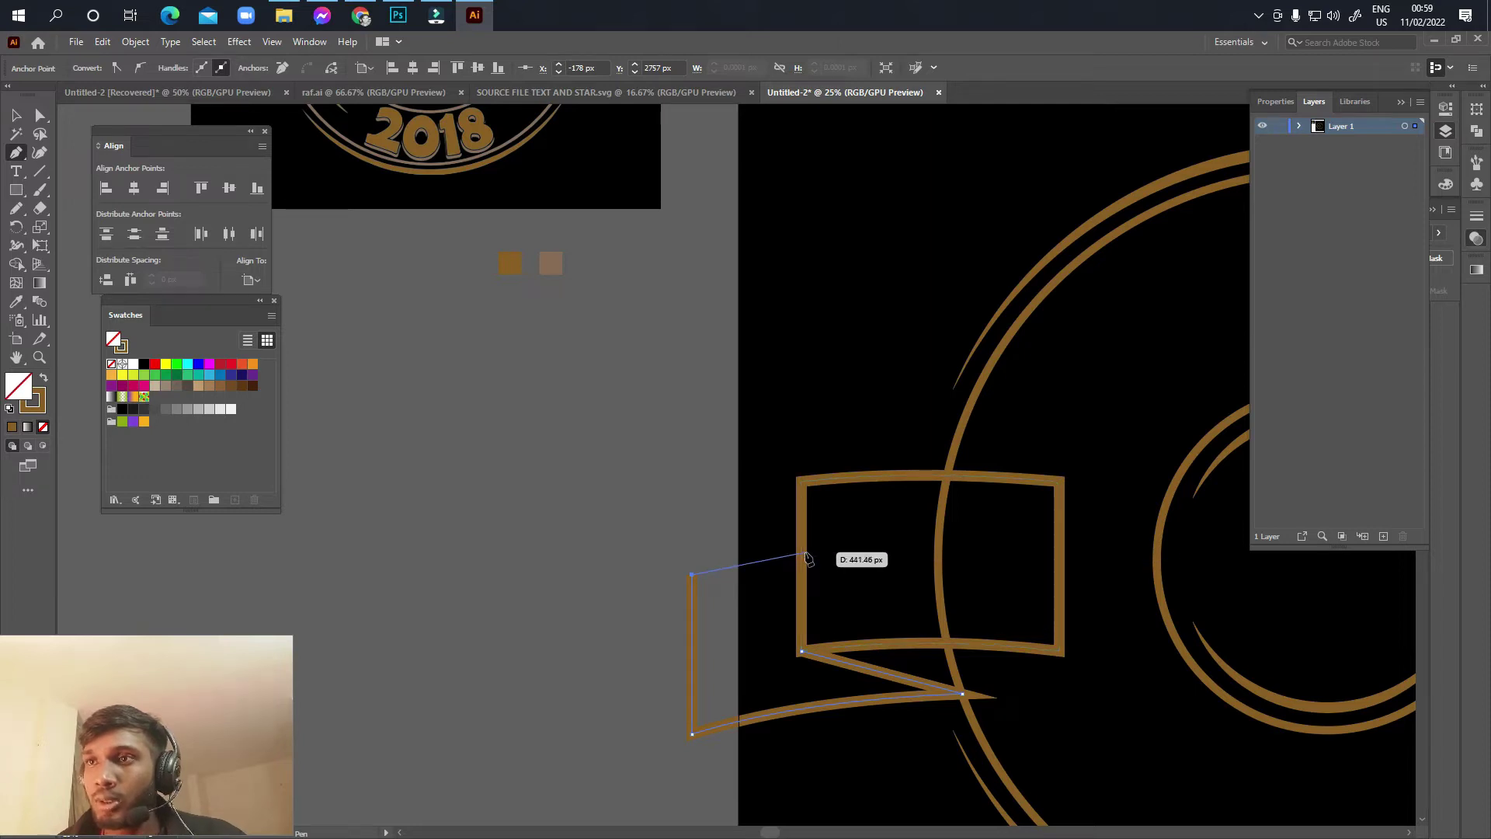
left_click(803, 552)
scroll(729, 571, "up", 3, "alt")
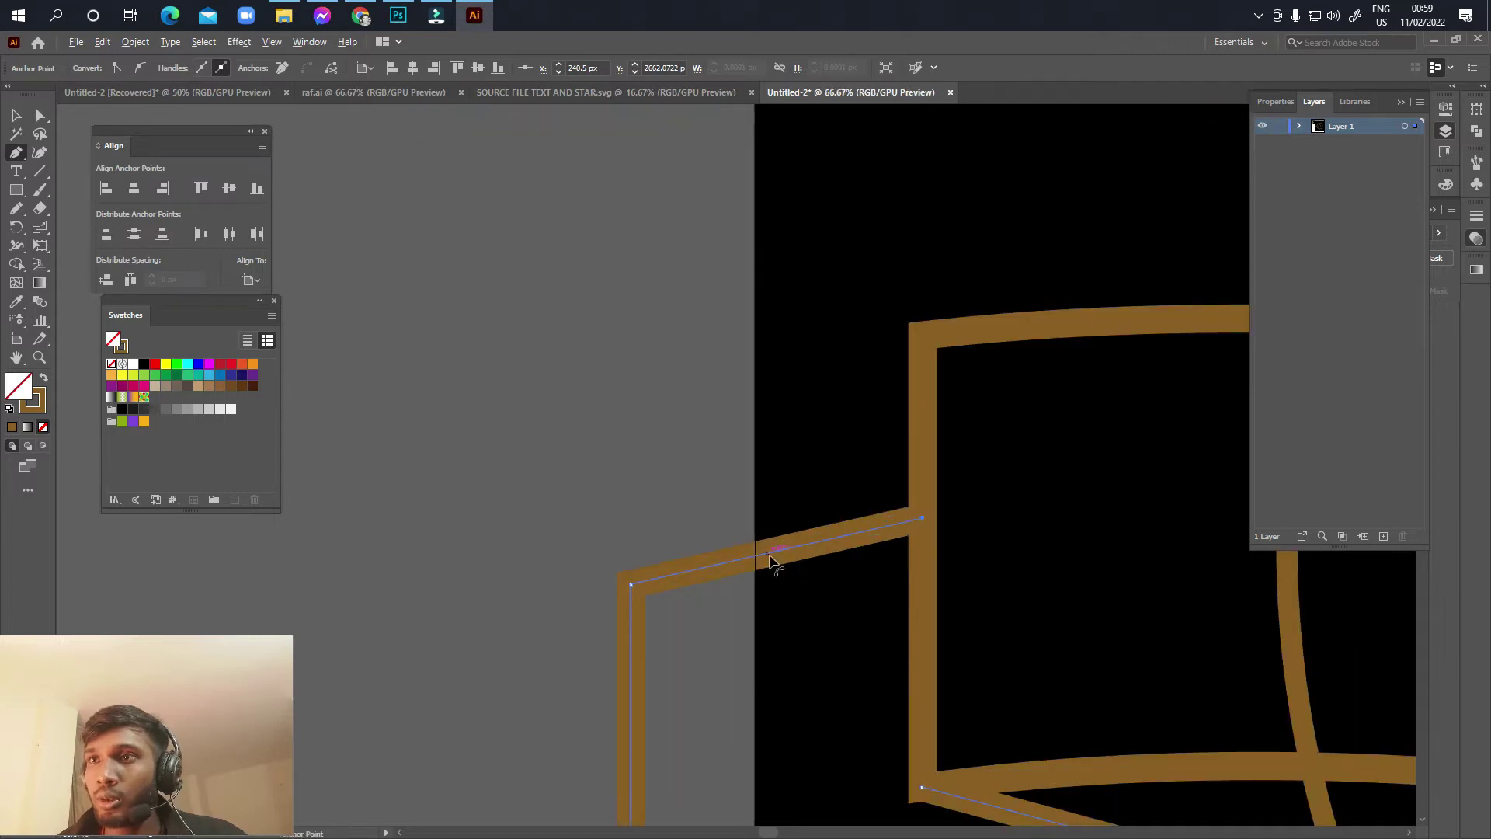
left_click_drag(771, 559, 766, 545)
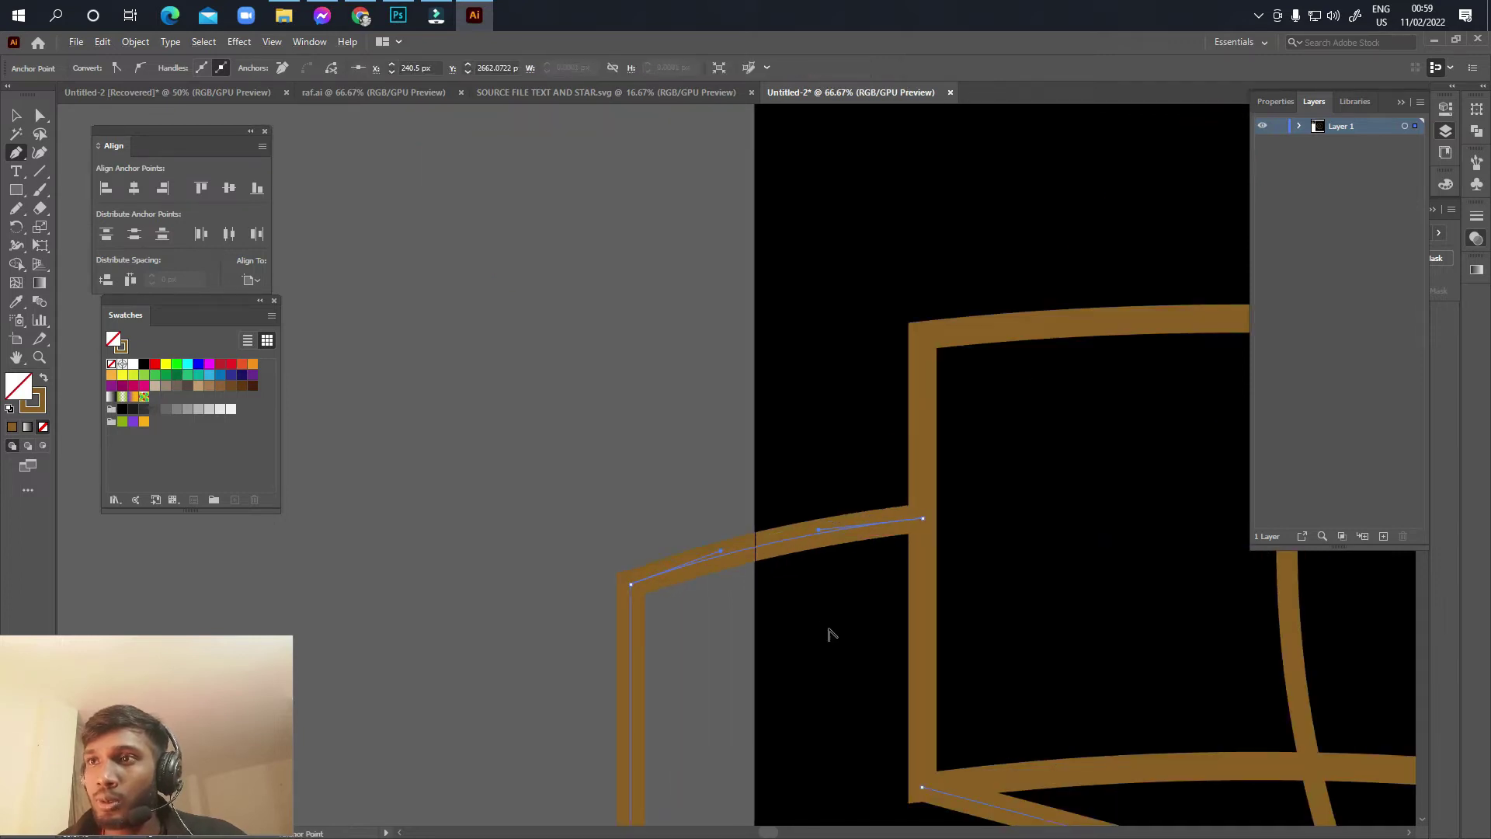
scroll(831, 635, "down", 4, "alt")
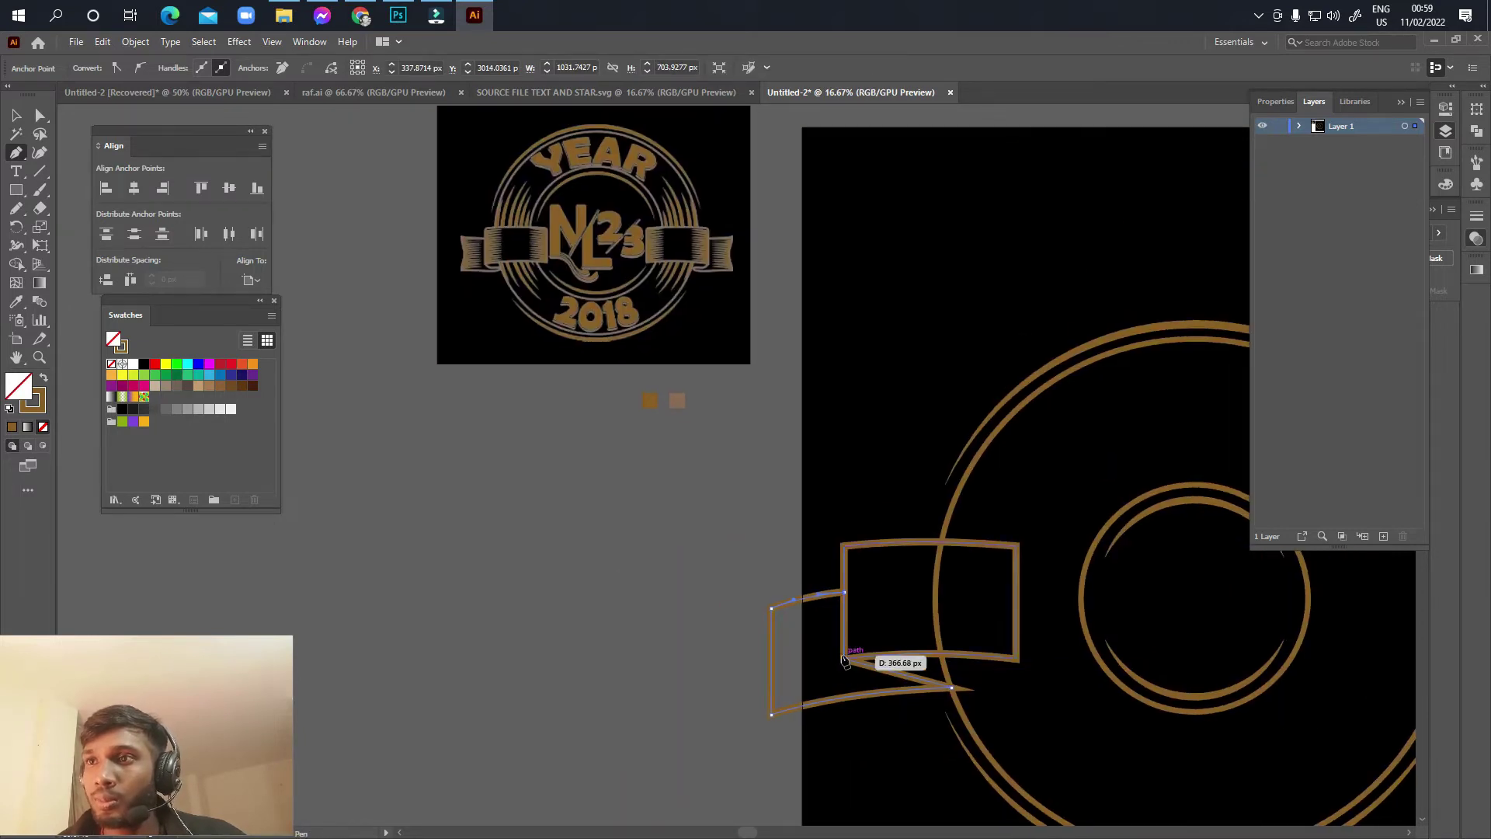
left_click(845, 660)
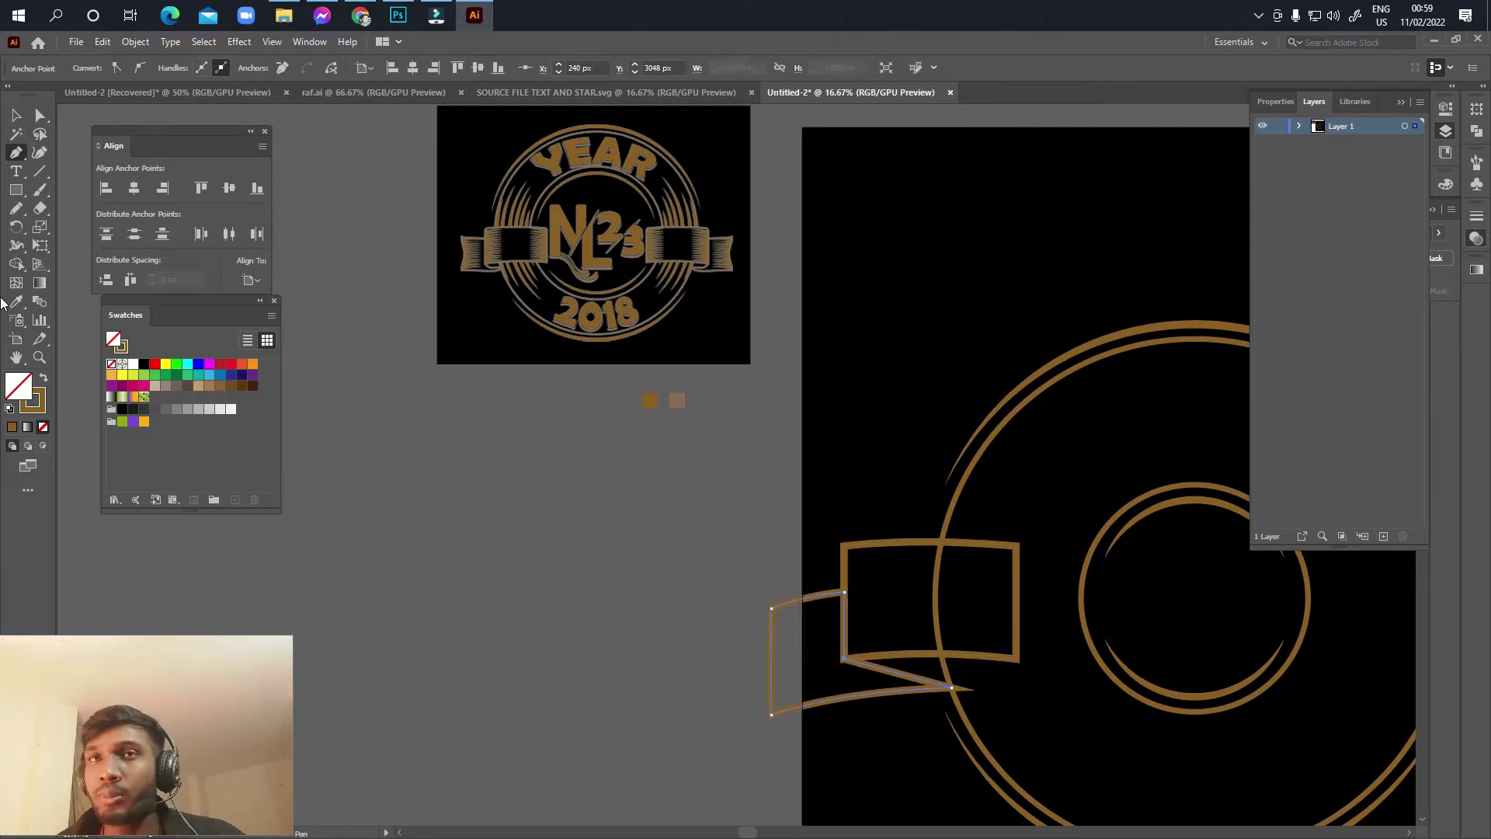
left_click(15, 115)
left_click(463, 494)
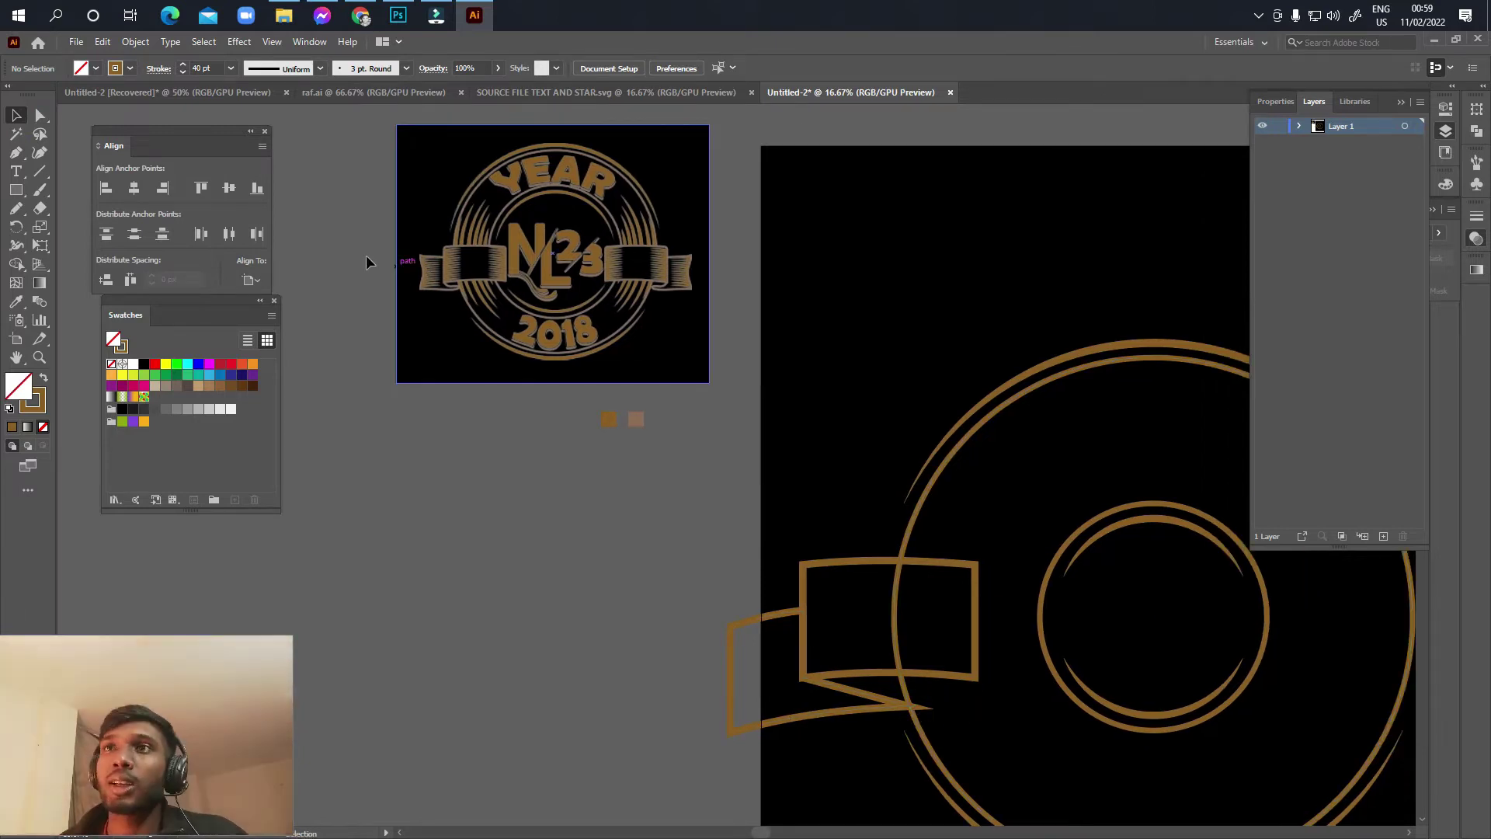
scroll(448, 276, "up", 2)
scroll(449, 276, "up", 3)
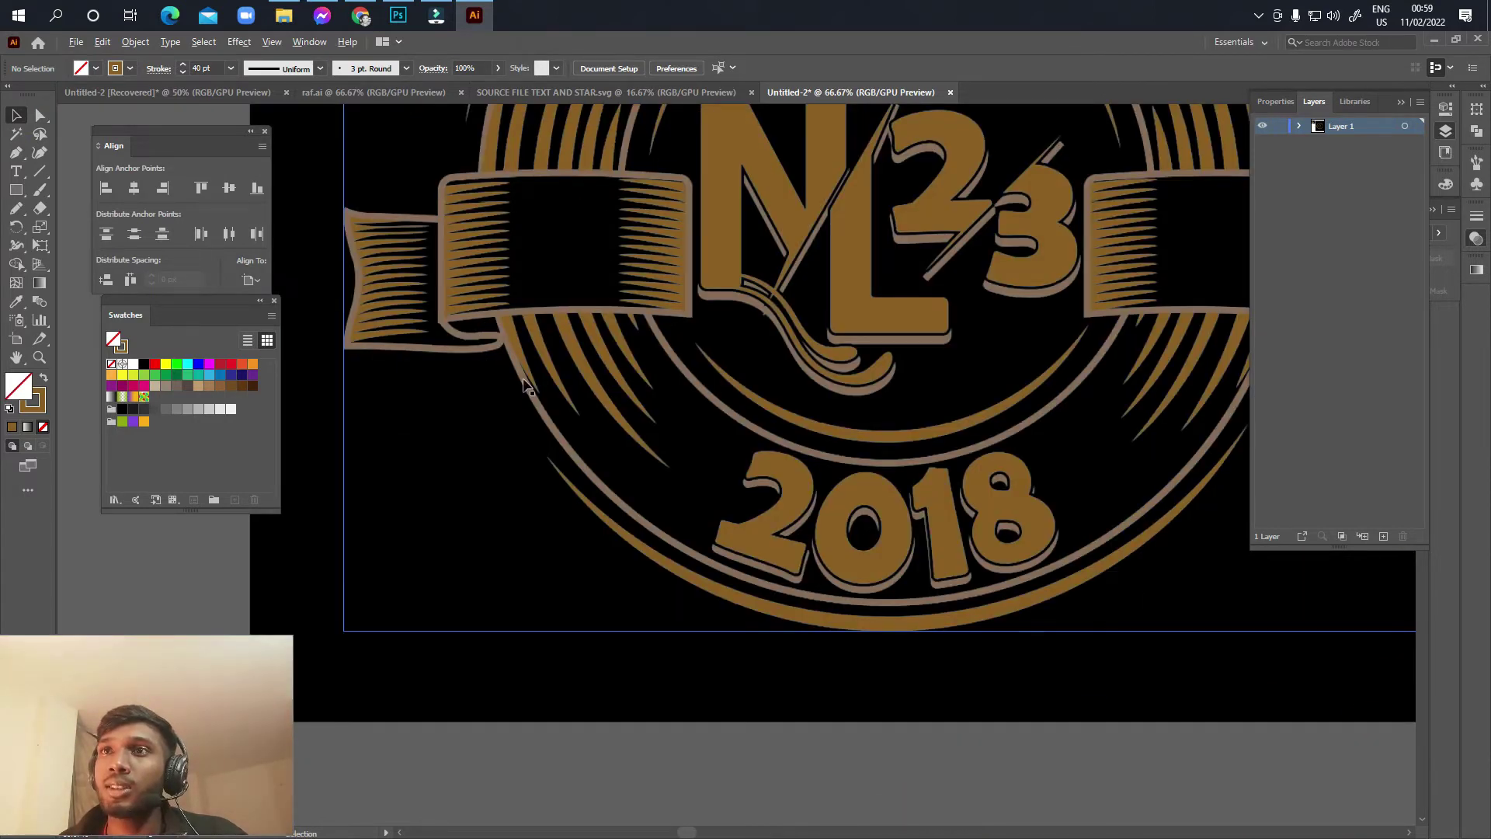
scroll(525, 383, "down", 3)
left_click_drag(663, 436, 546, 431)
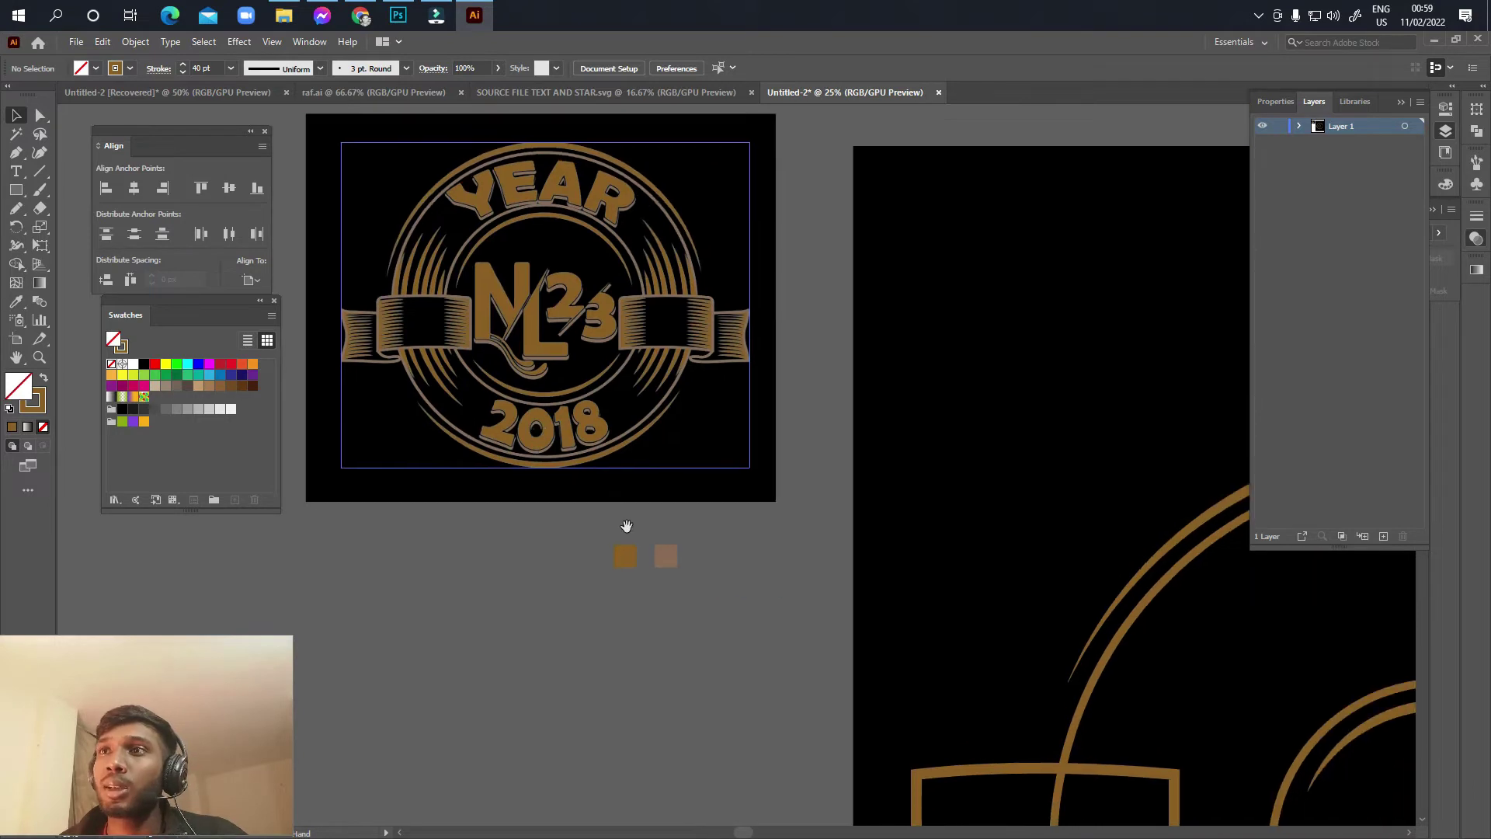
scroll(627, 526, "down", 3)
scroll(703, 556, "down", 3)
scroll(669, 519, "down", 2)
scroll(687, 543, "down", 1)
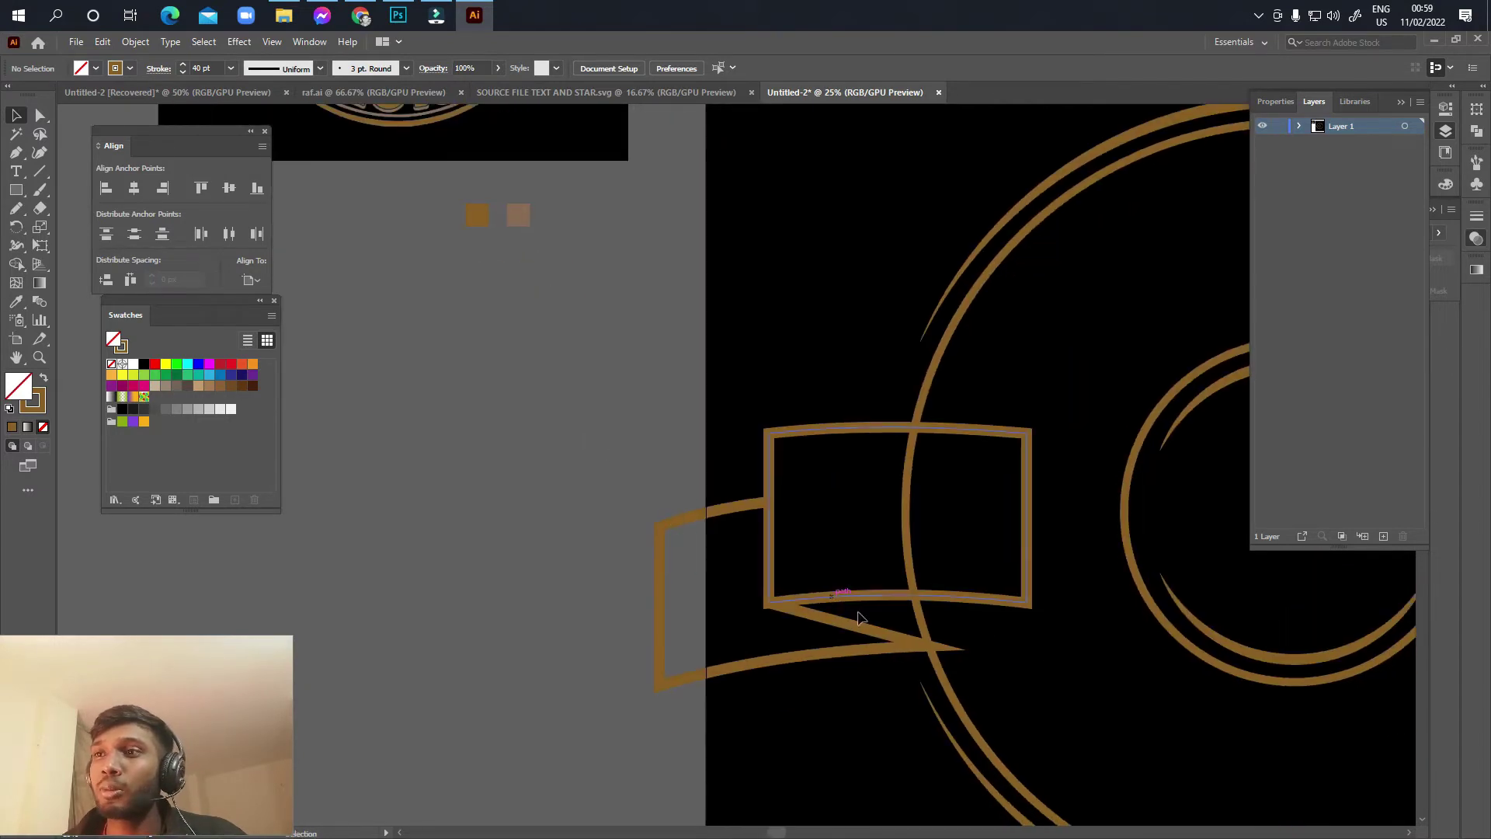
left_click(883, 633)
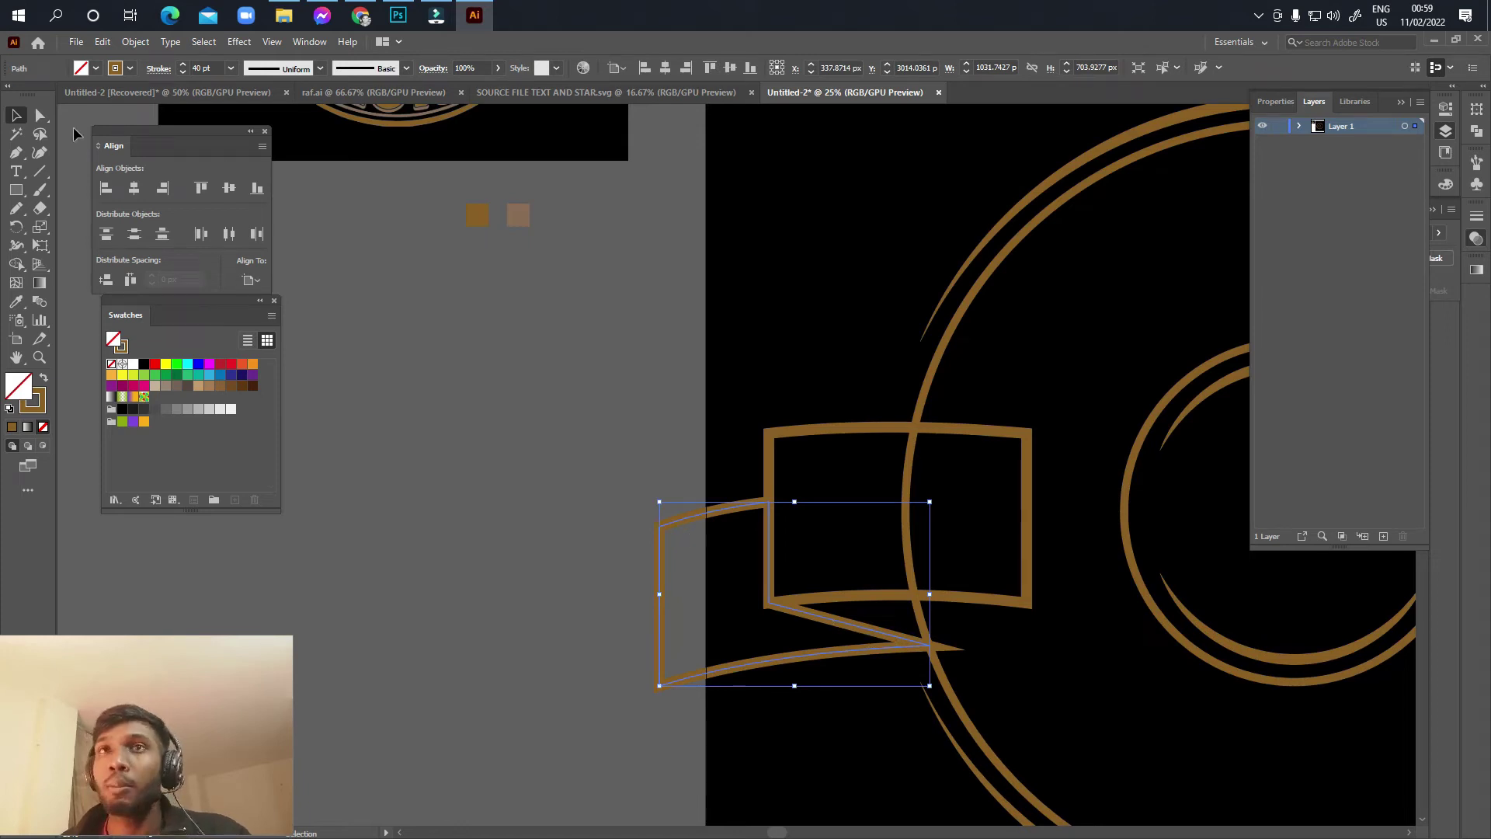
left_click(16, 153)
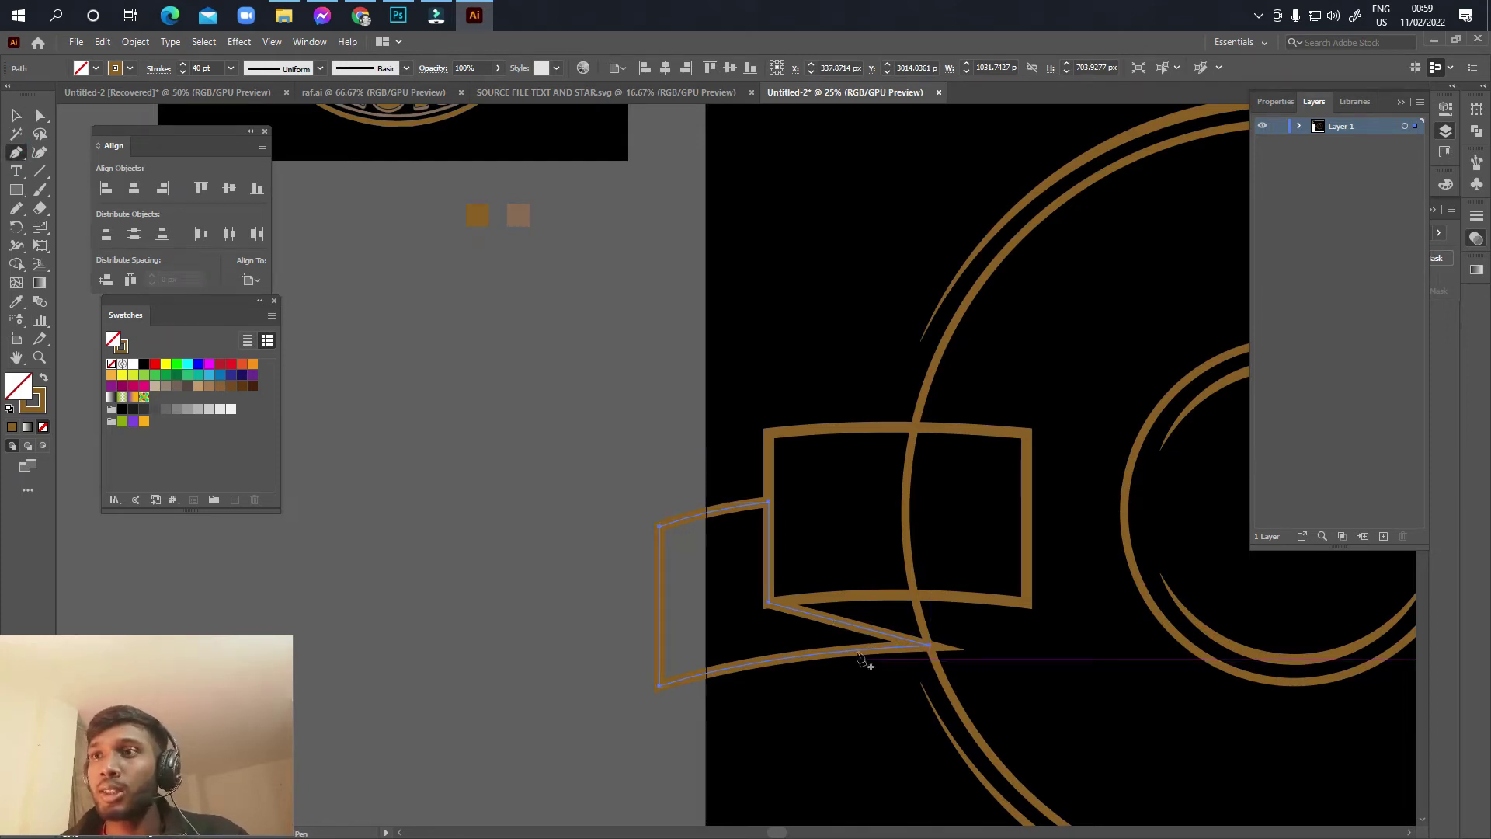
Step: Curve the tail's lower fold line and remove the sharp spike at its corner
scroll(854, 644, "up", 2)
left_click_drag(845, 598, 850, 591)
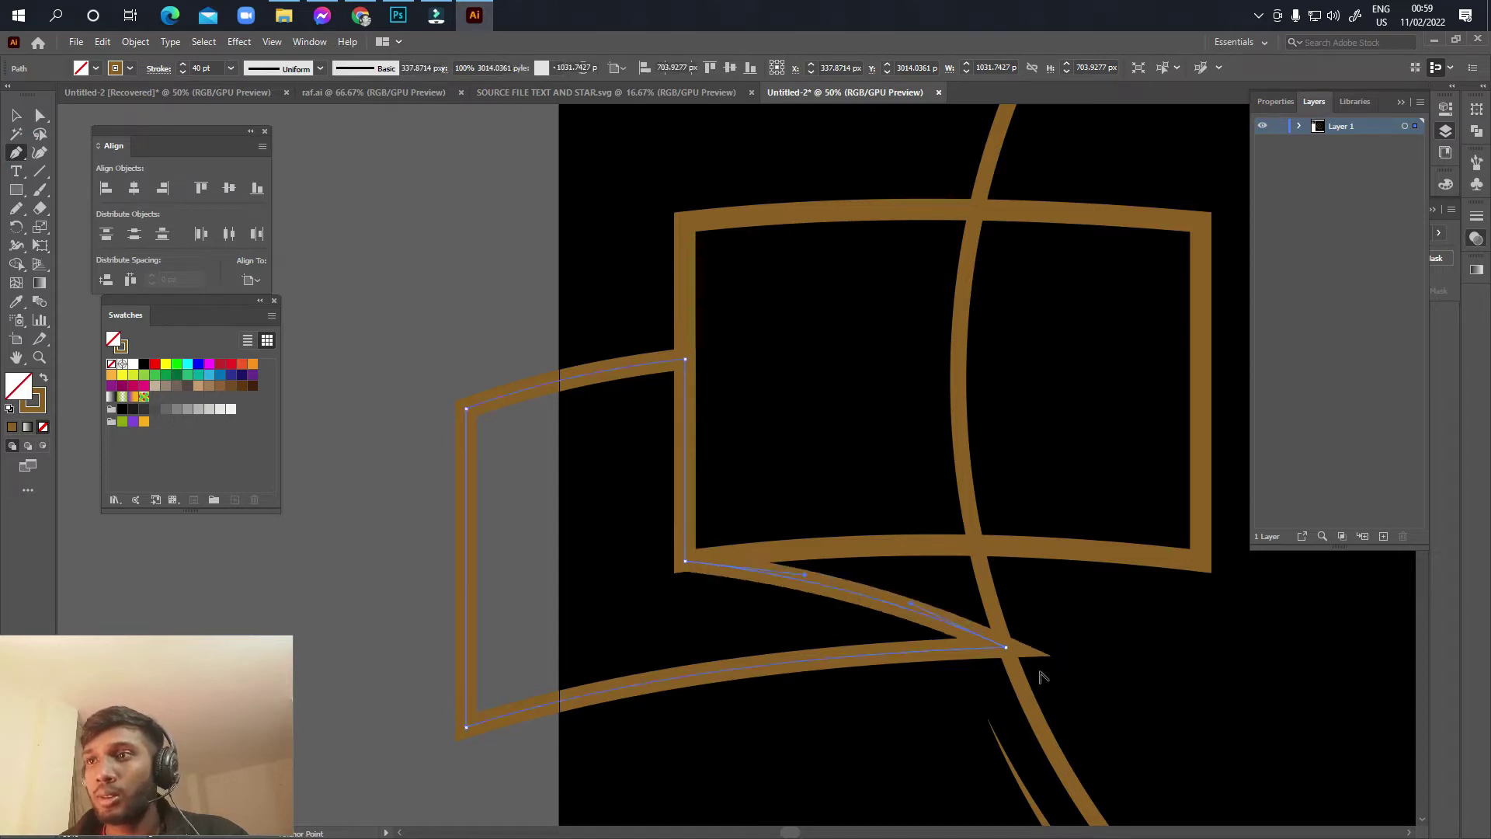
scroll(1007, 656, "up", 3)
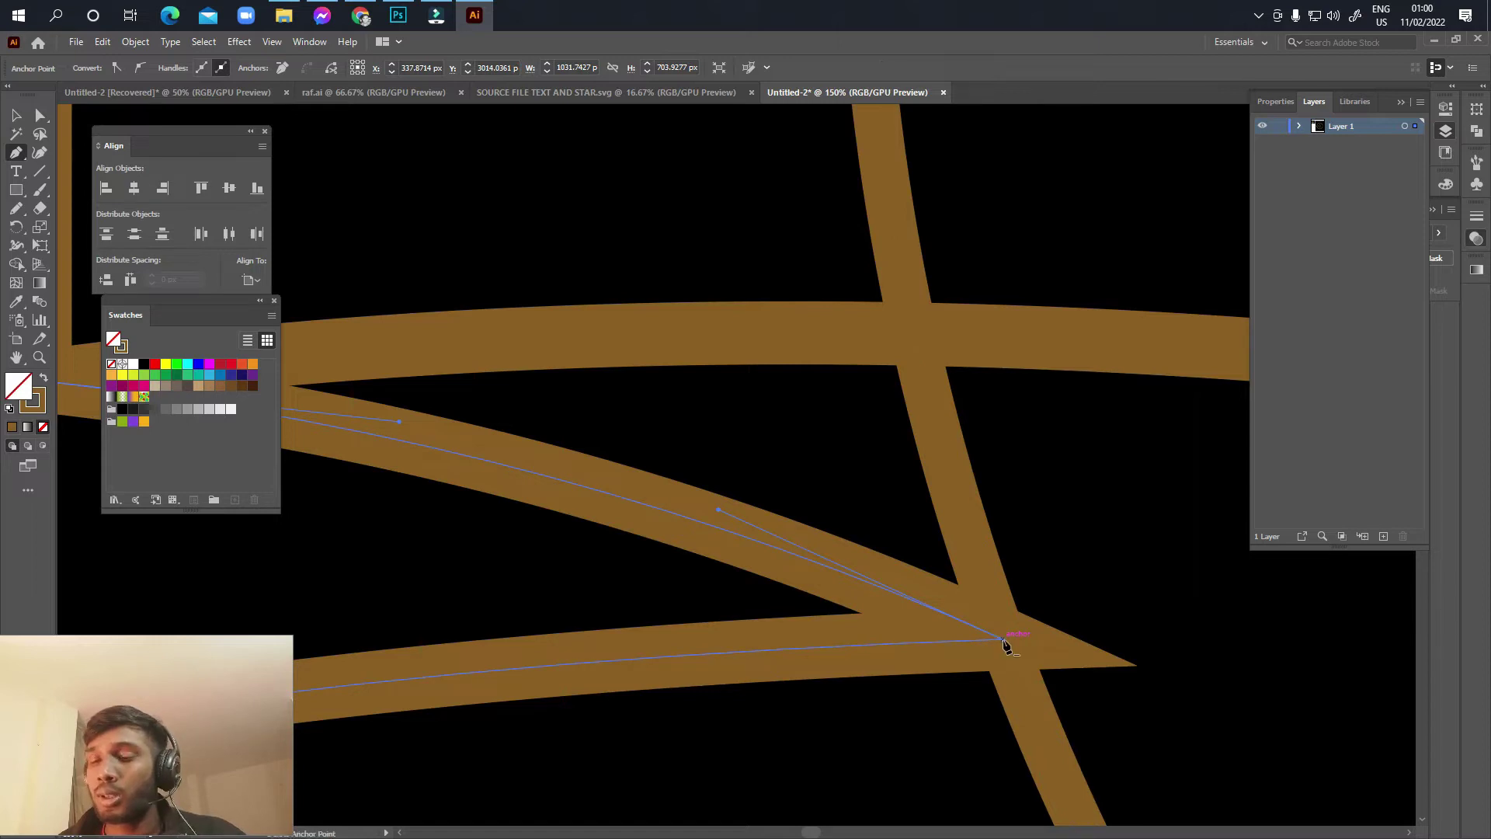
left_click(1004, 641)
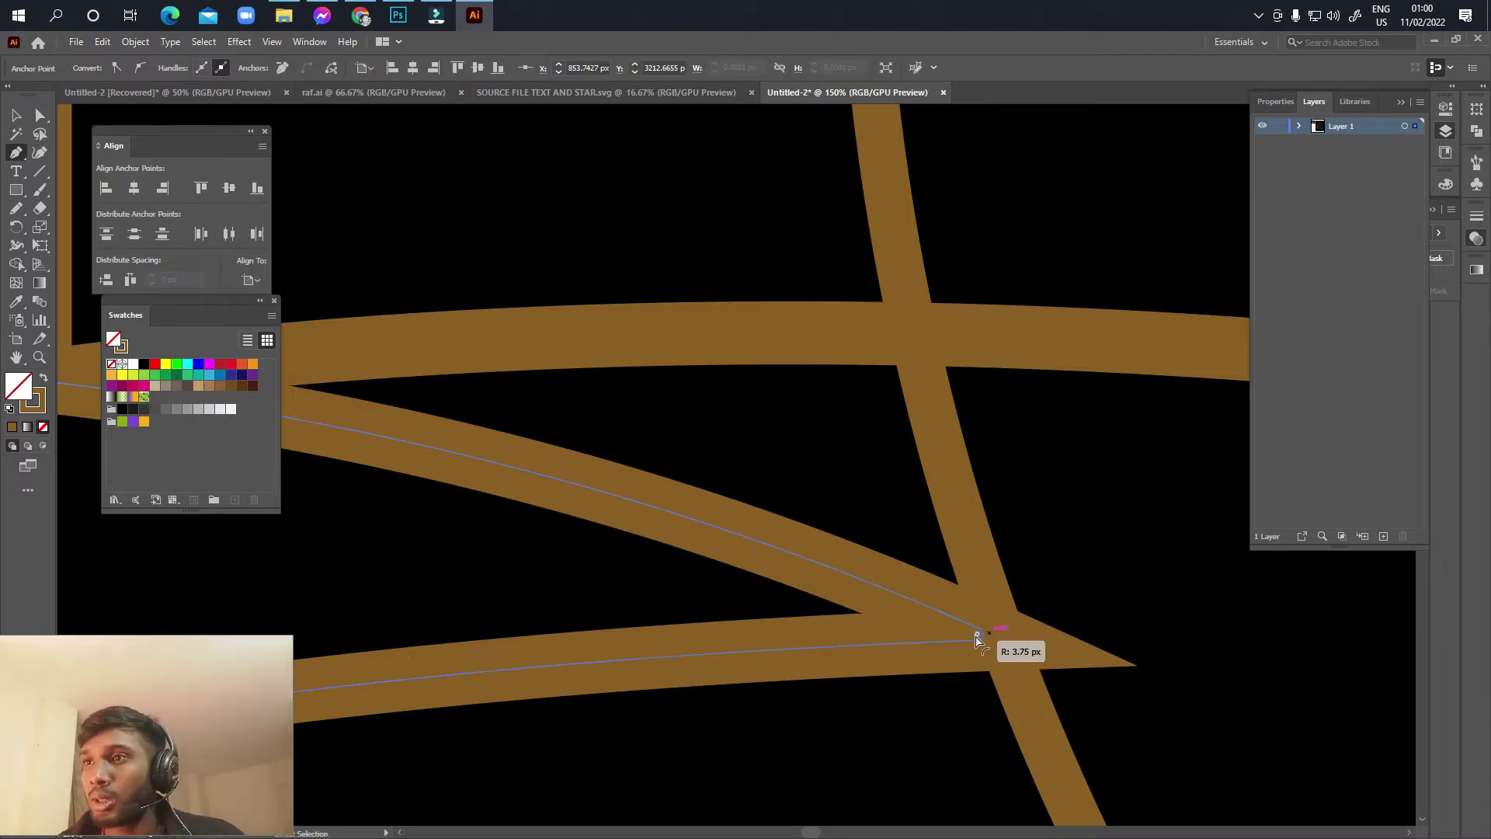
left_click(975, 633)
scroll(991, 704, "down", 3)
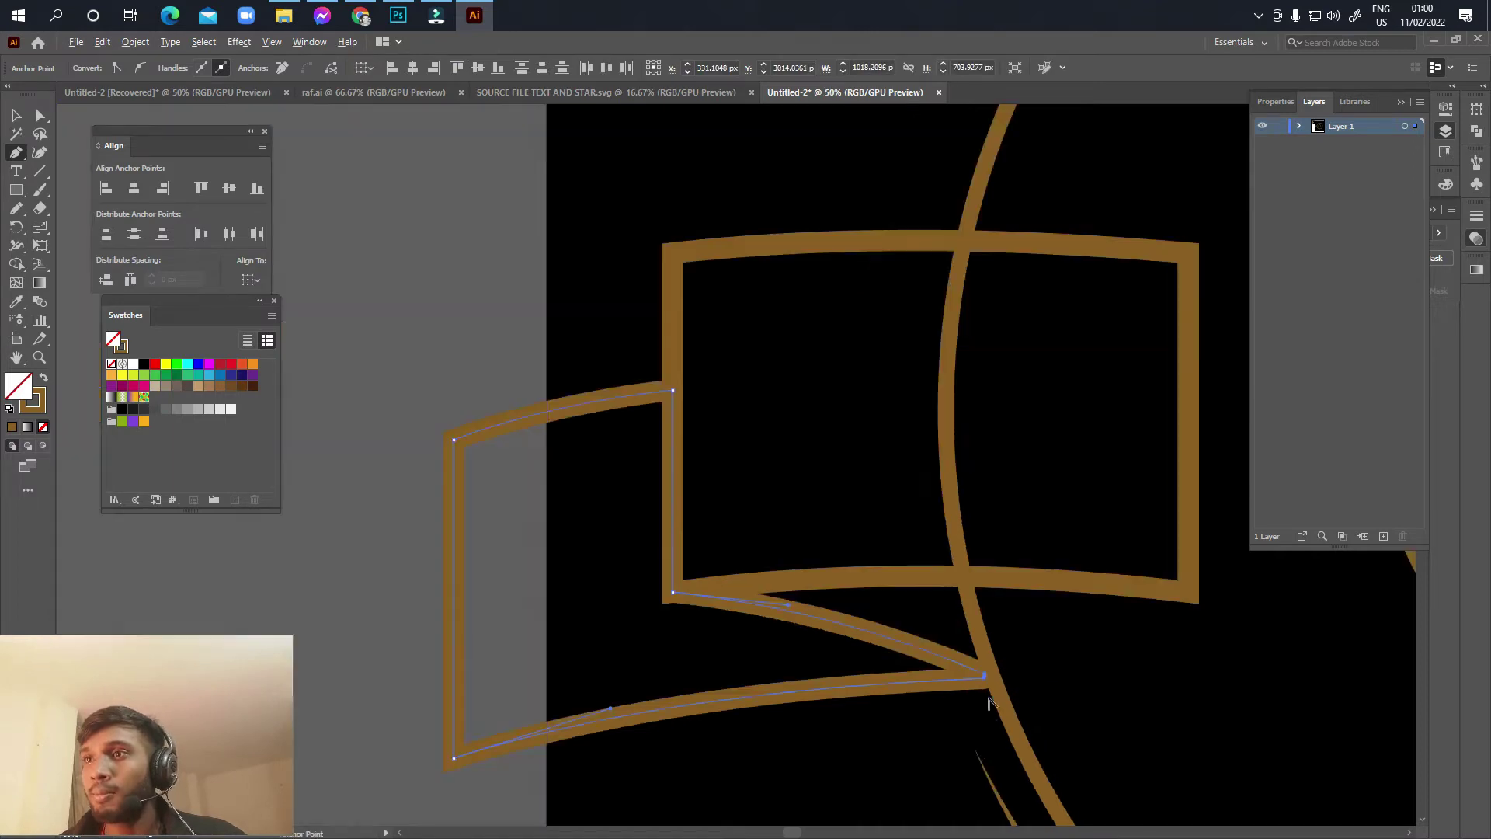
scroll(841, 599, "down", 1)
scroll(824, 598, "up", 1)
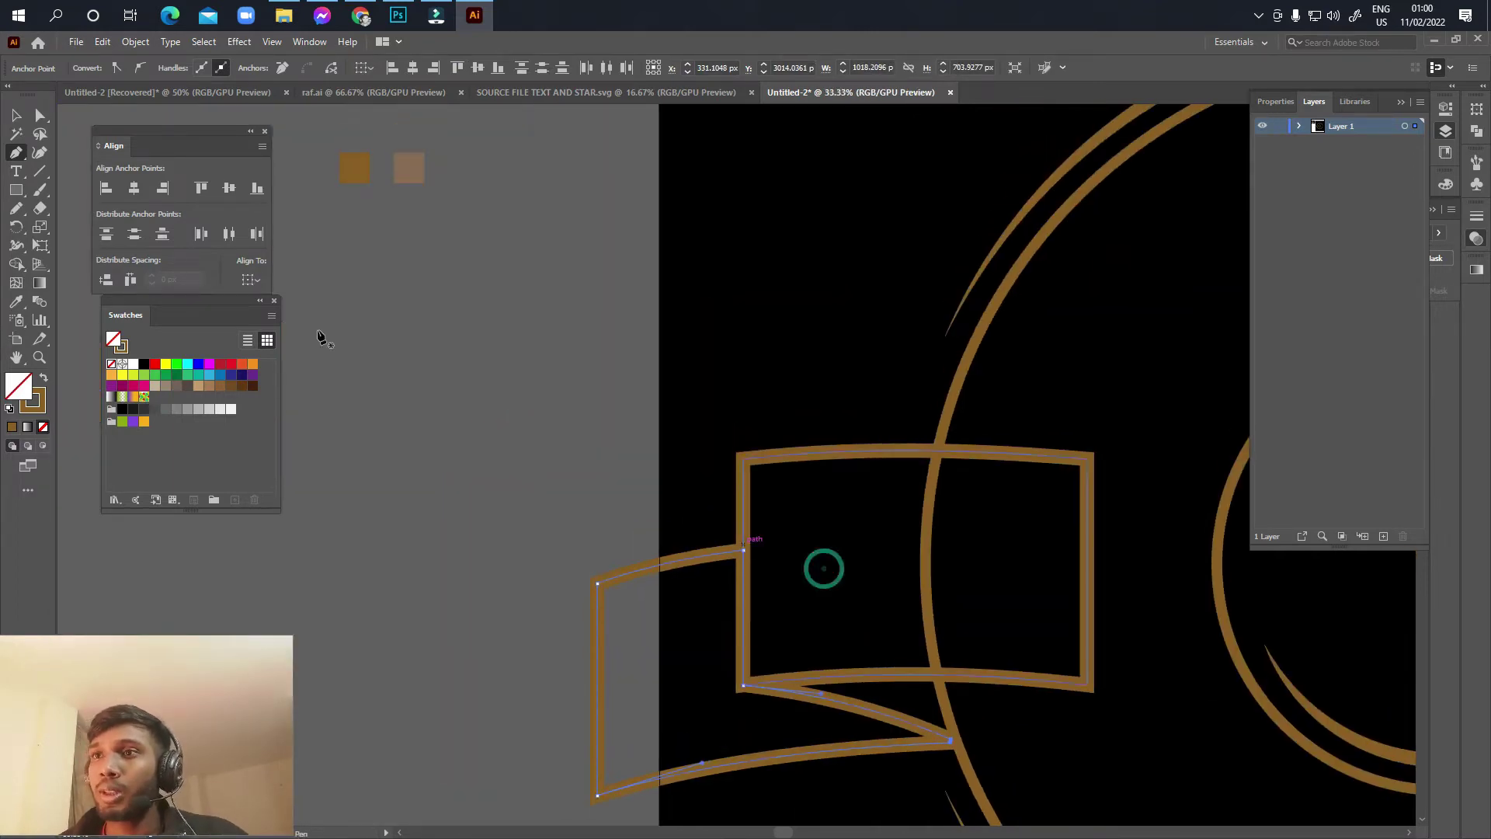
left_click(17, 116)
left_click(487, 427)
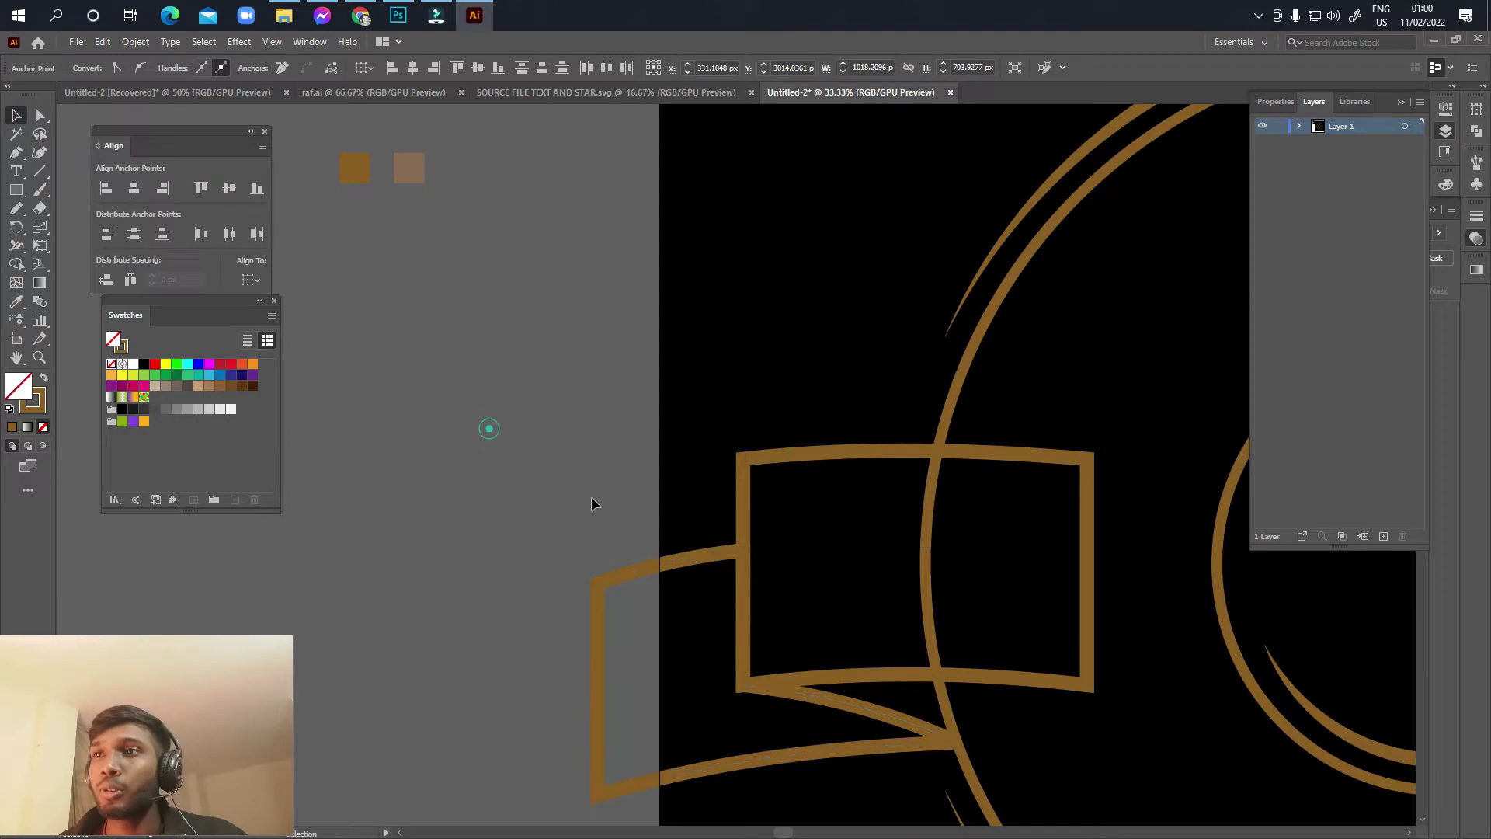
Step: Pan and zoom around the finished left ribbon to inspect it
scroll(590, 496, "down", 2)
left_click_drag(712, 541, 693, 522)
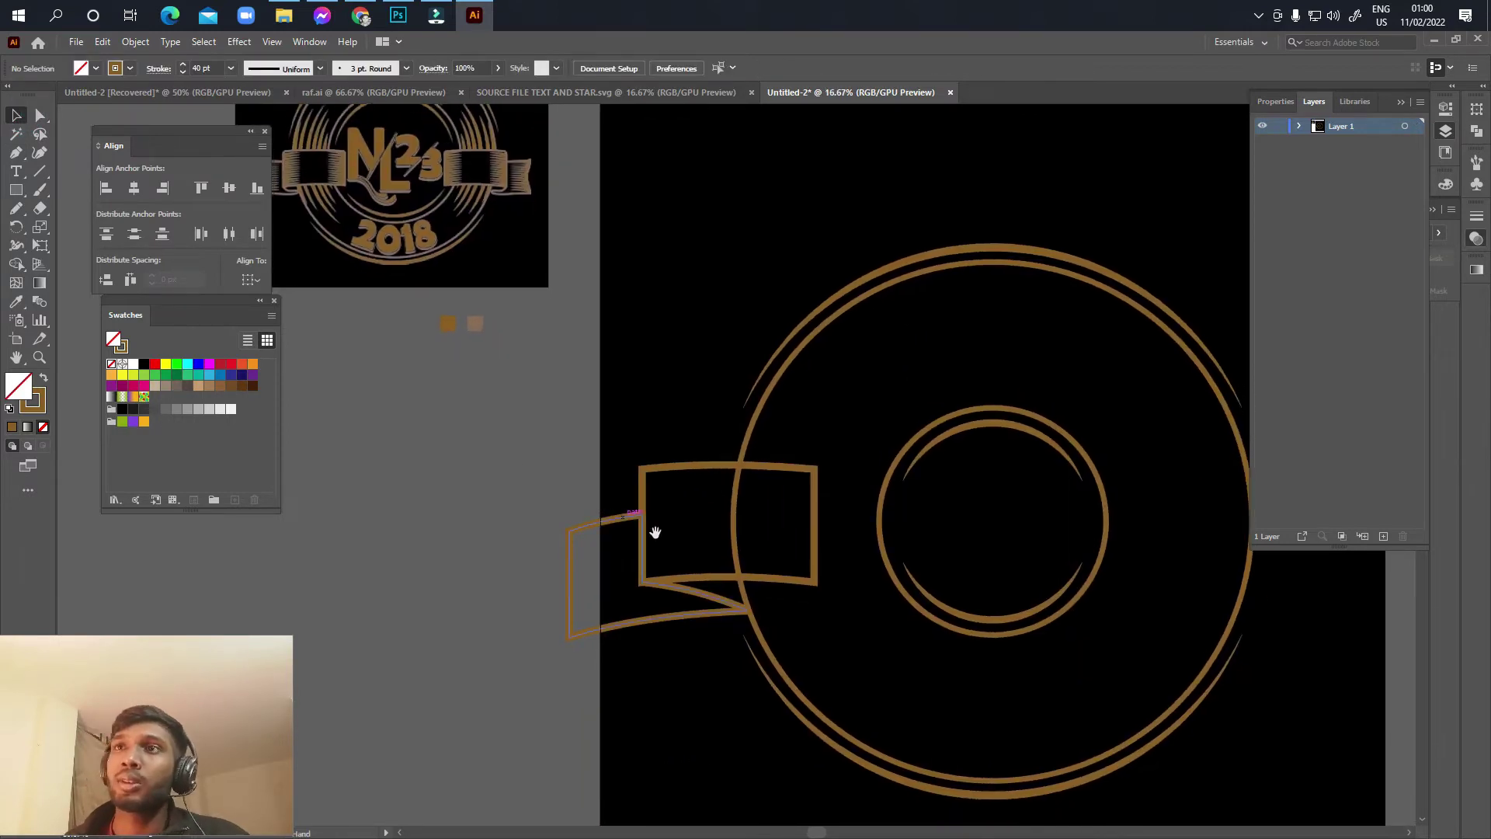
left_click_drag(669, 451, 679, 468)
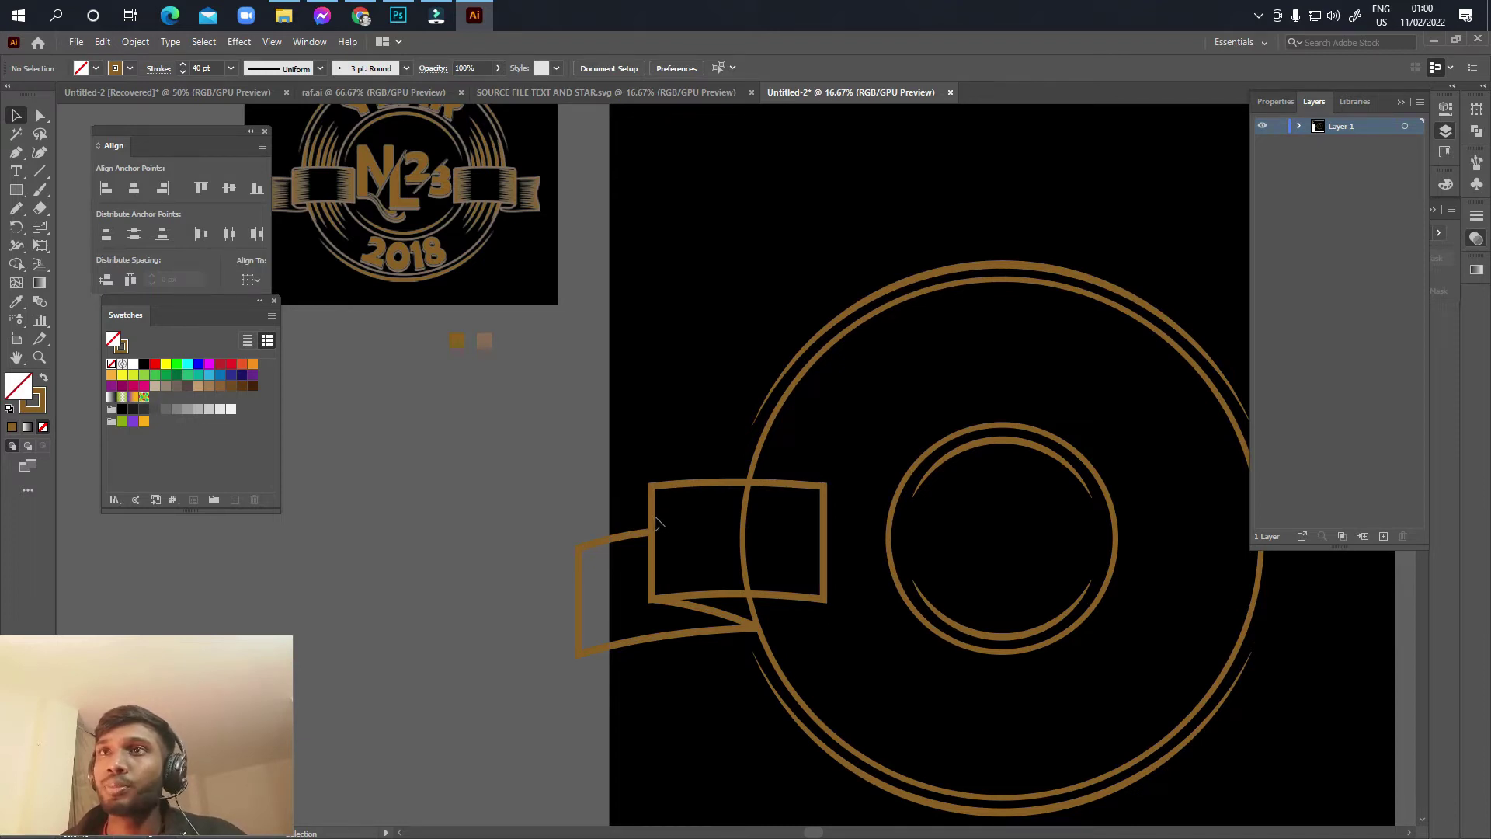
left_click_drag(692, 532, 691, 544)
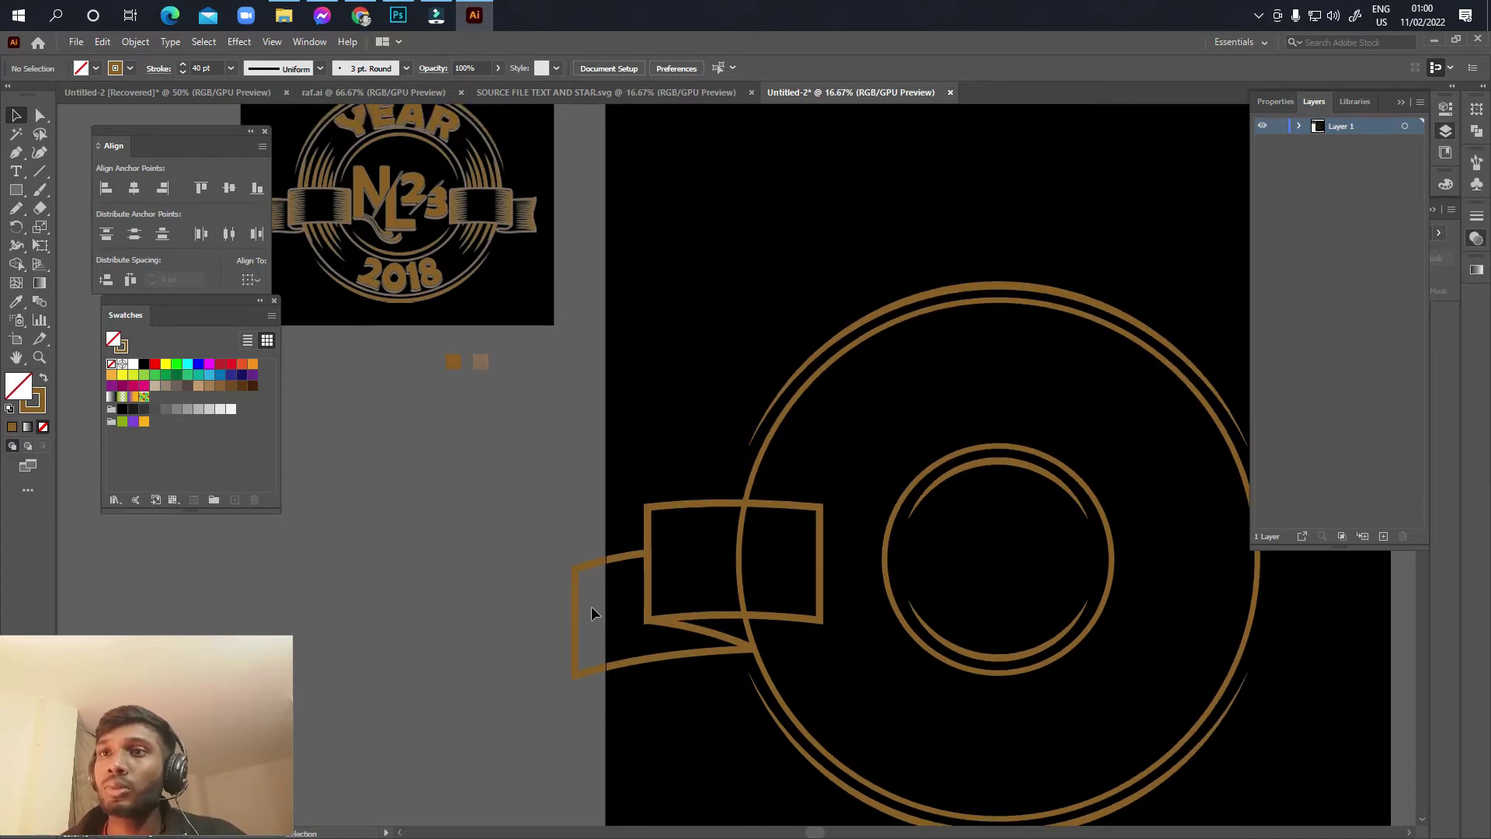
scroll(590, 613, "up", 2)
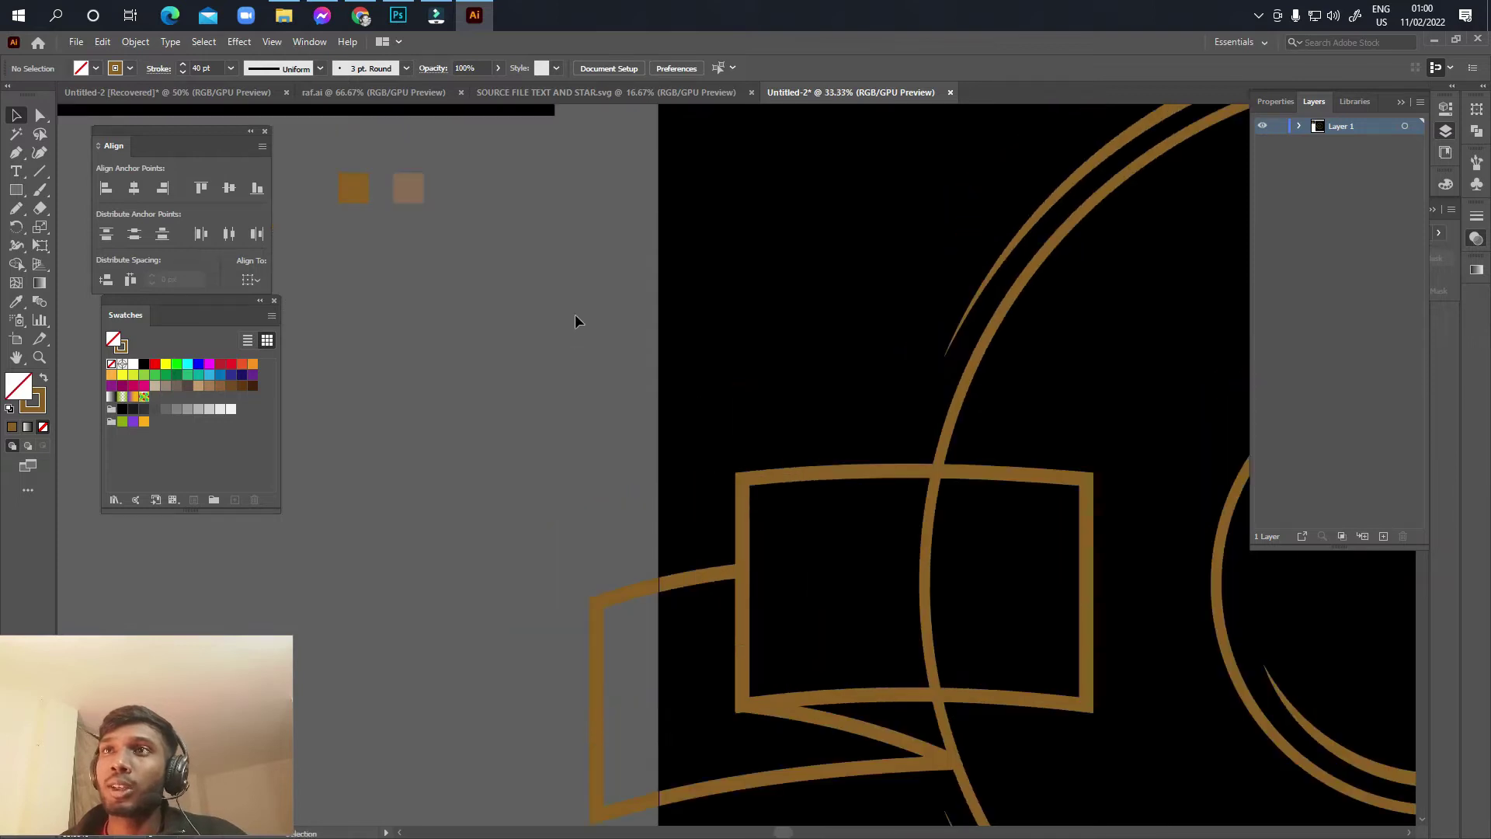
scroll(575, 318, "up", 3)
scroll(541, 300, "up", 3)
scroll(541, 299, "left", 2)
scroll(541, 299, "up", 4)
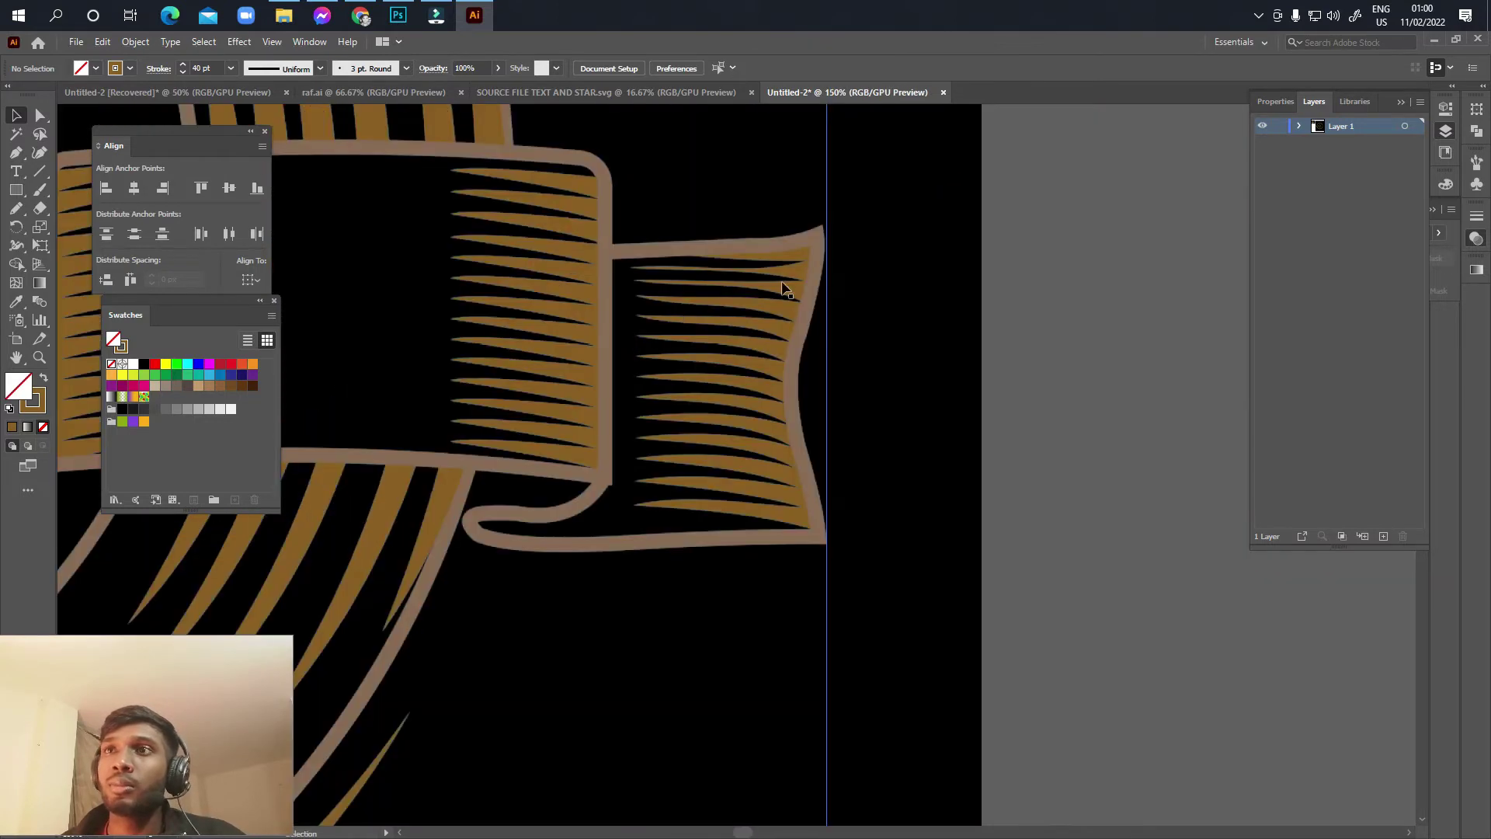
Step: Bring the ribbon tail into view and select its outline
left_click_drag(815, 462, 793, 450)
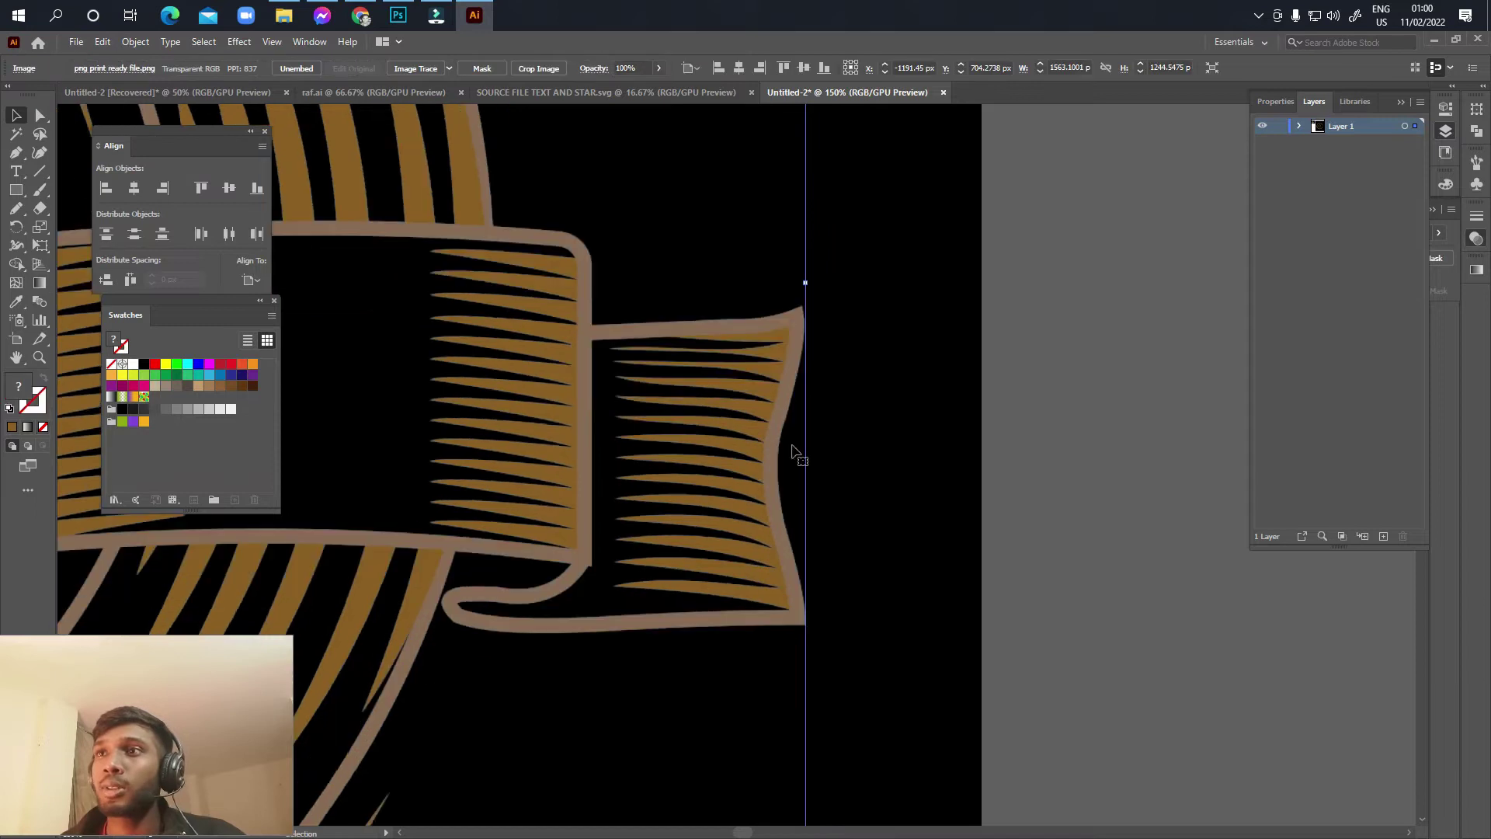
scroll(794, 454, "down", 5)
scroll(679, 403, "up", 3)
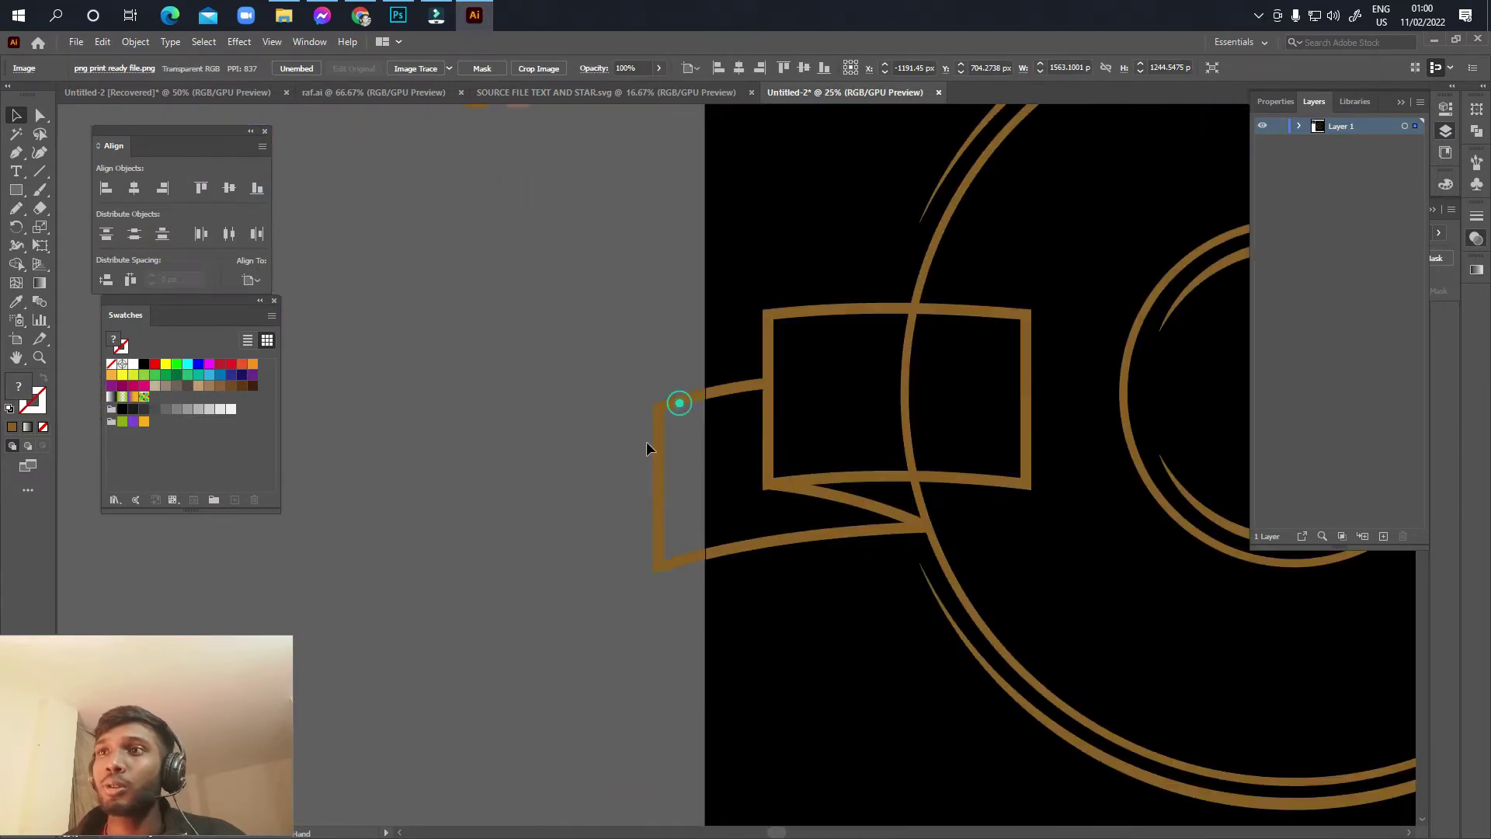
scroll(649, 464, "up", 4)
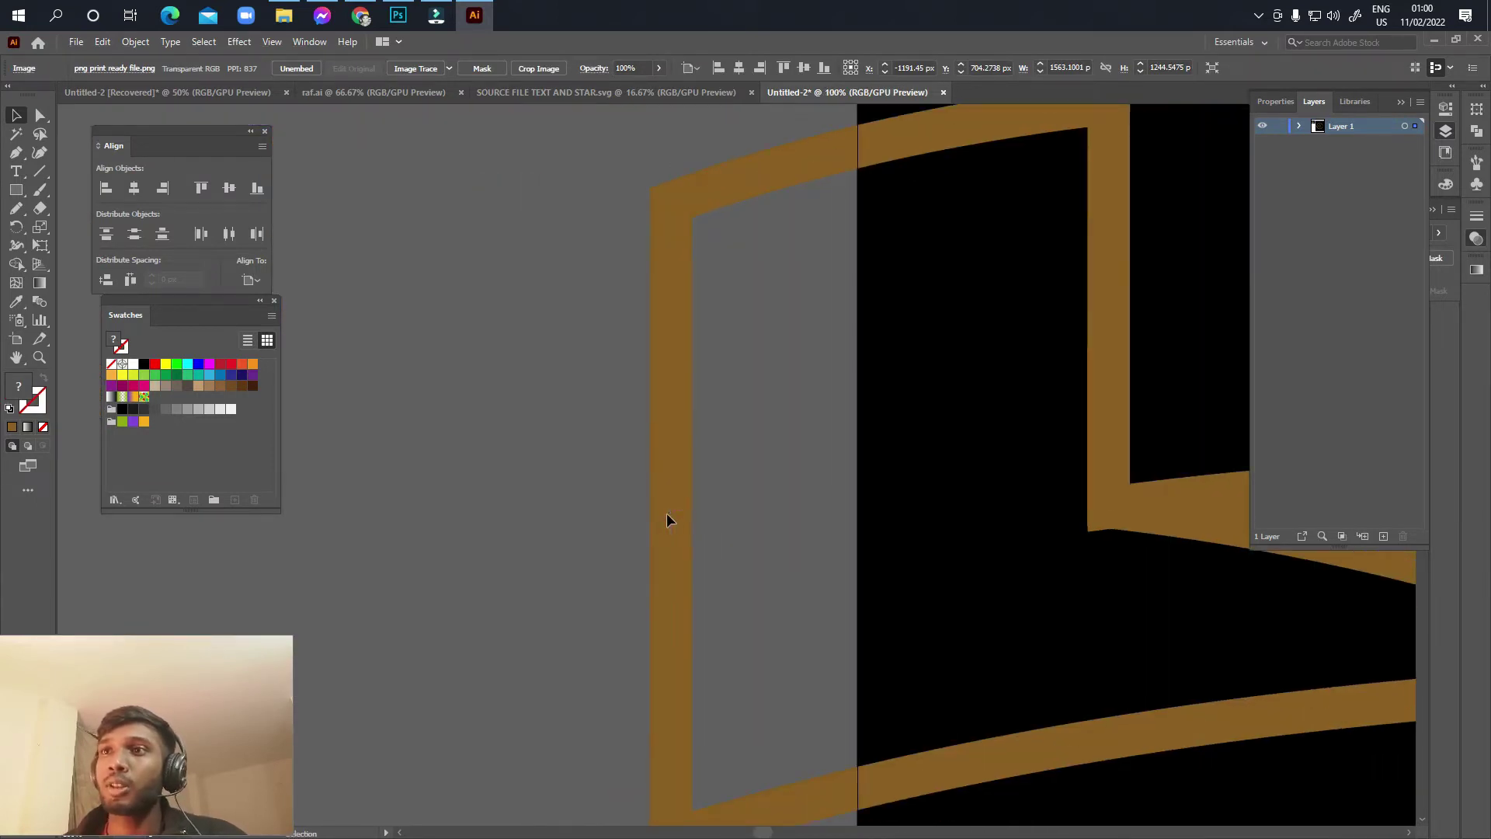
left_click(668, 514)
Step: Bow the tail's left vertical edge into a gentle inward curve with the Pen tool, then deselect
left_click(16, 154)
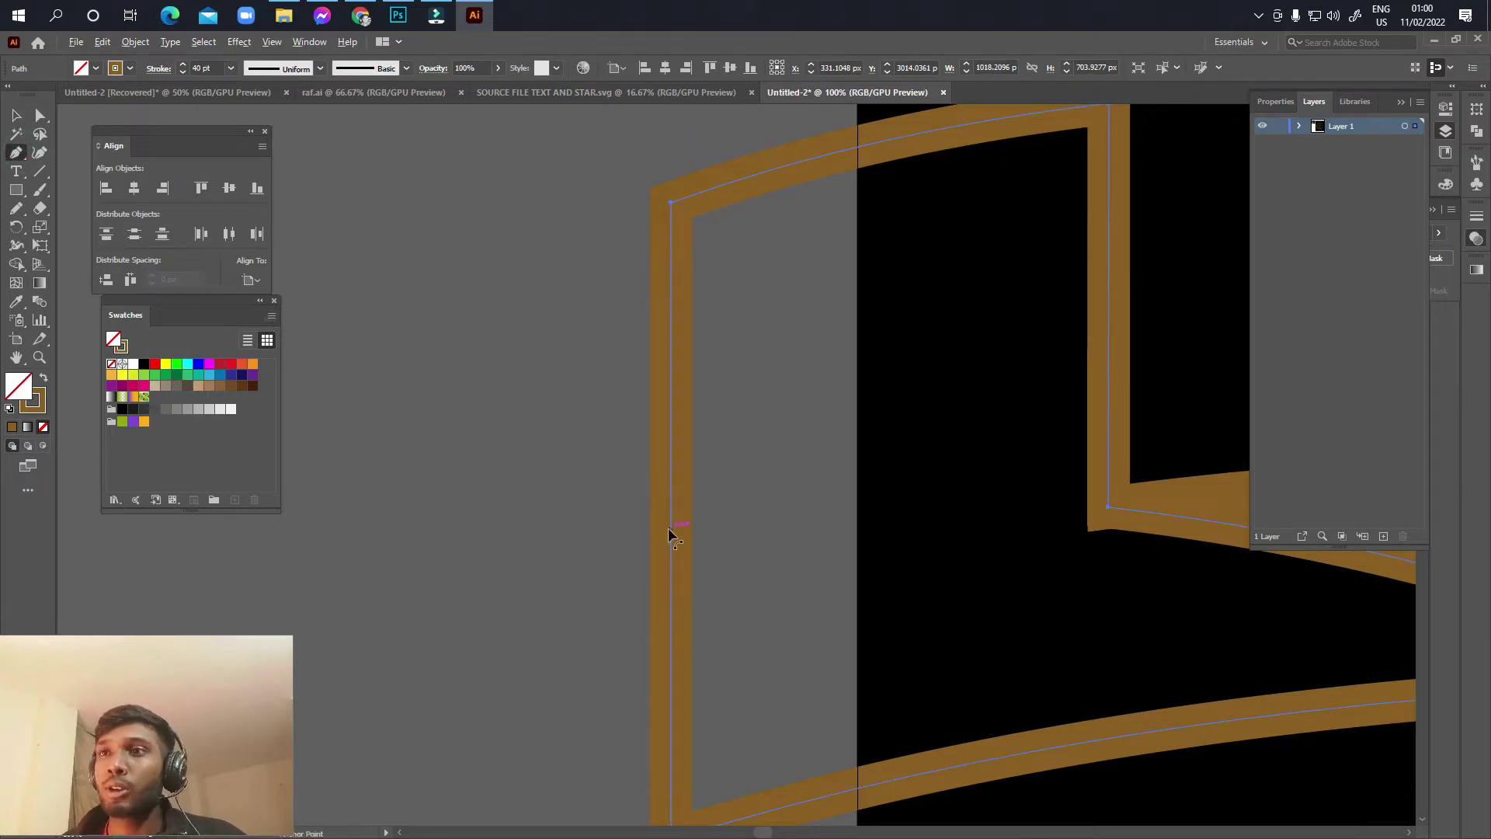
left_click_drag(670, 530, 702, 527)
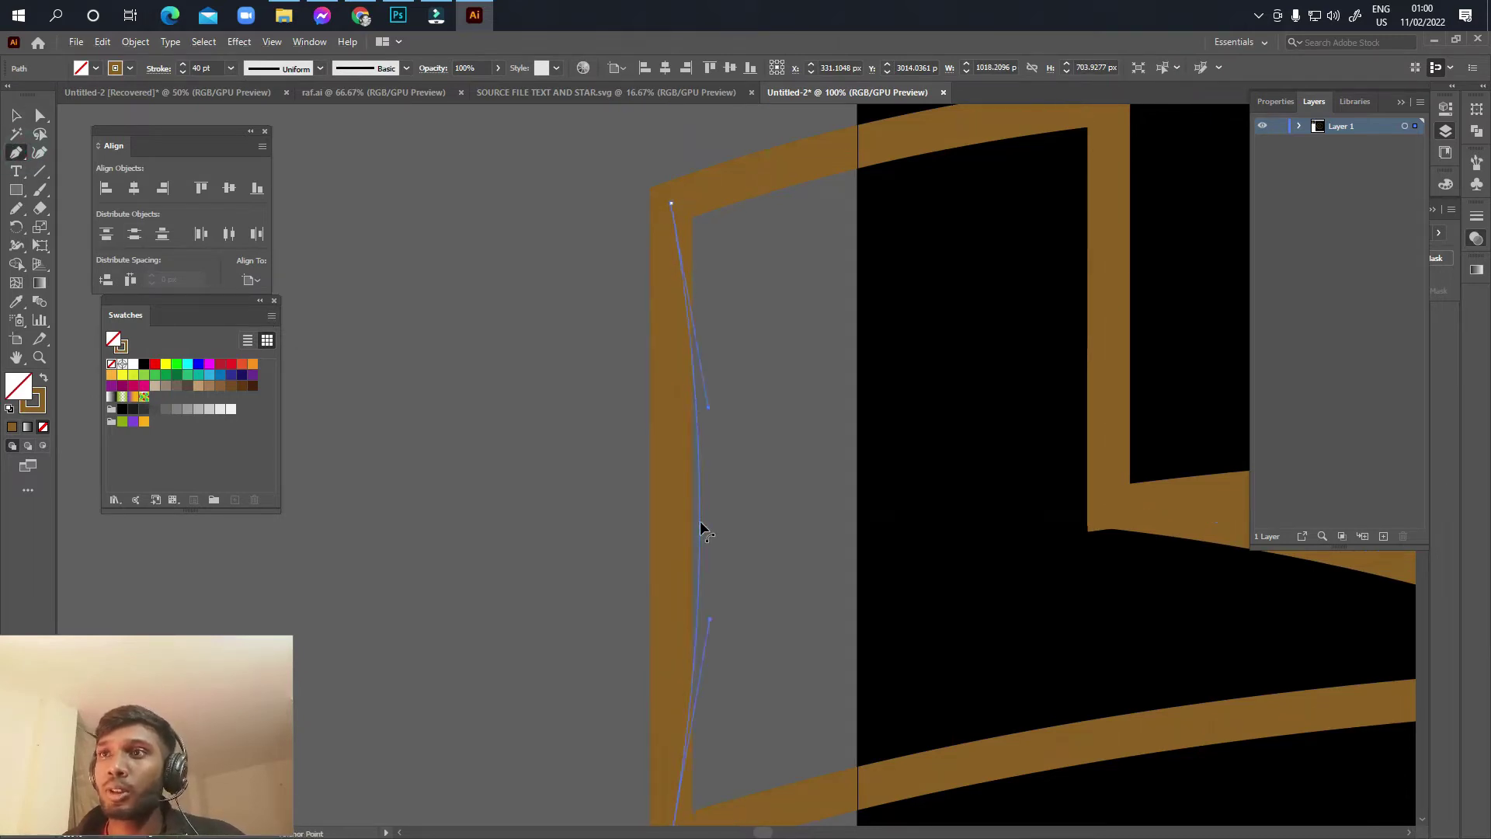
scroll(702, 527, "down", 4)
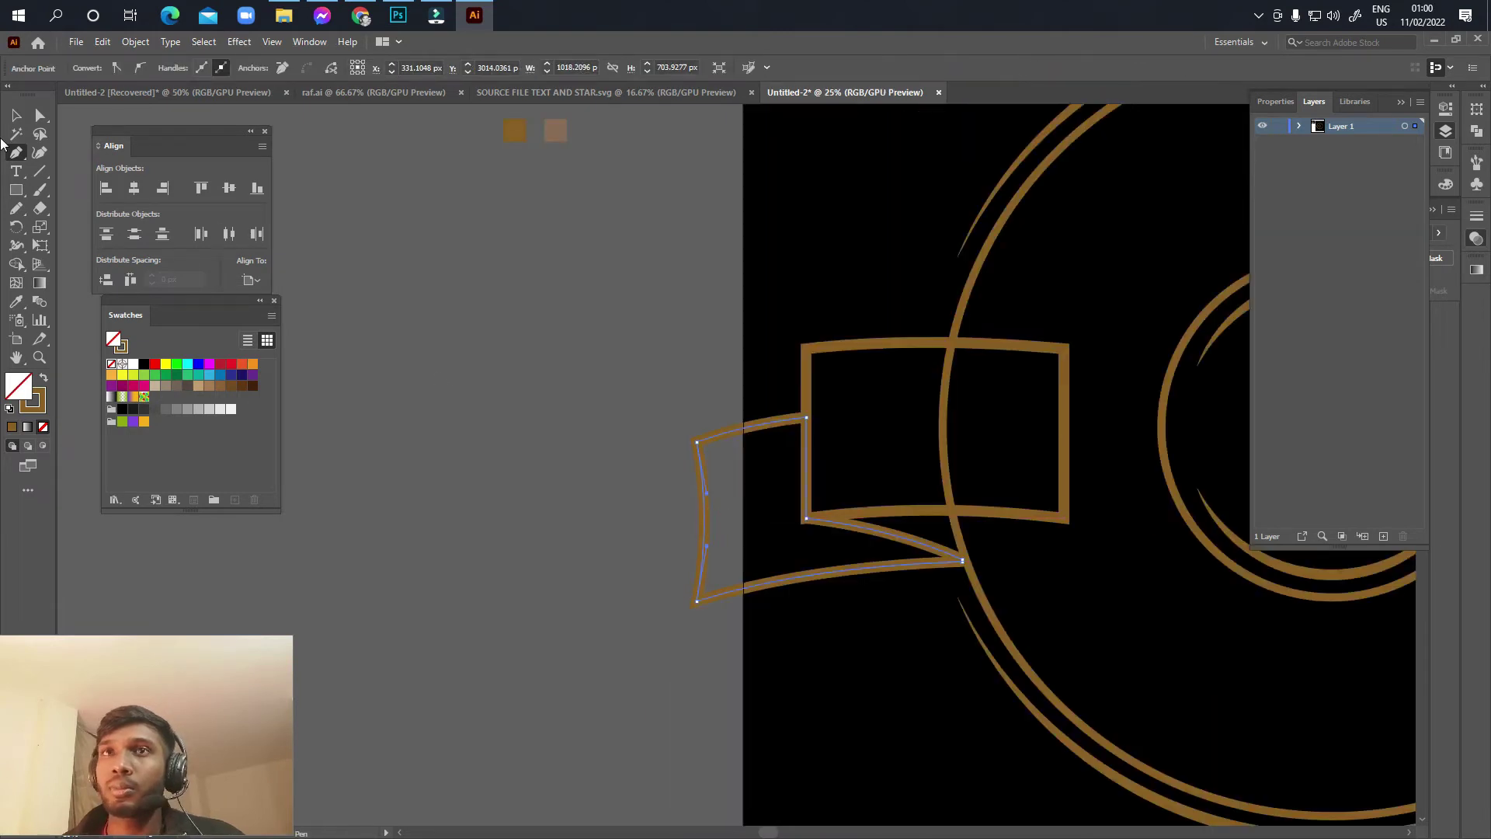
left_click(15, 117)
left_click(744, 590)
left_click(775, 631)
scroll(760, 610, "down", 1)
left_click_drag(835, 601, 791, 638)
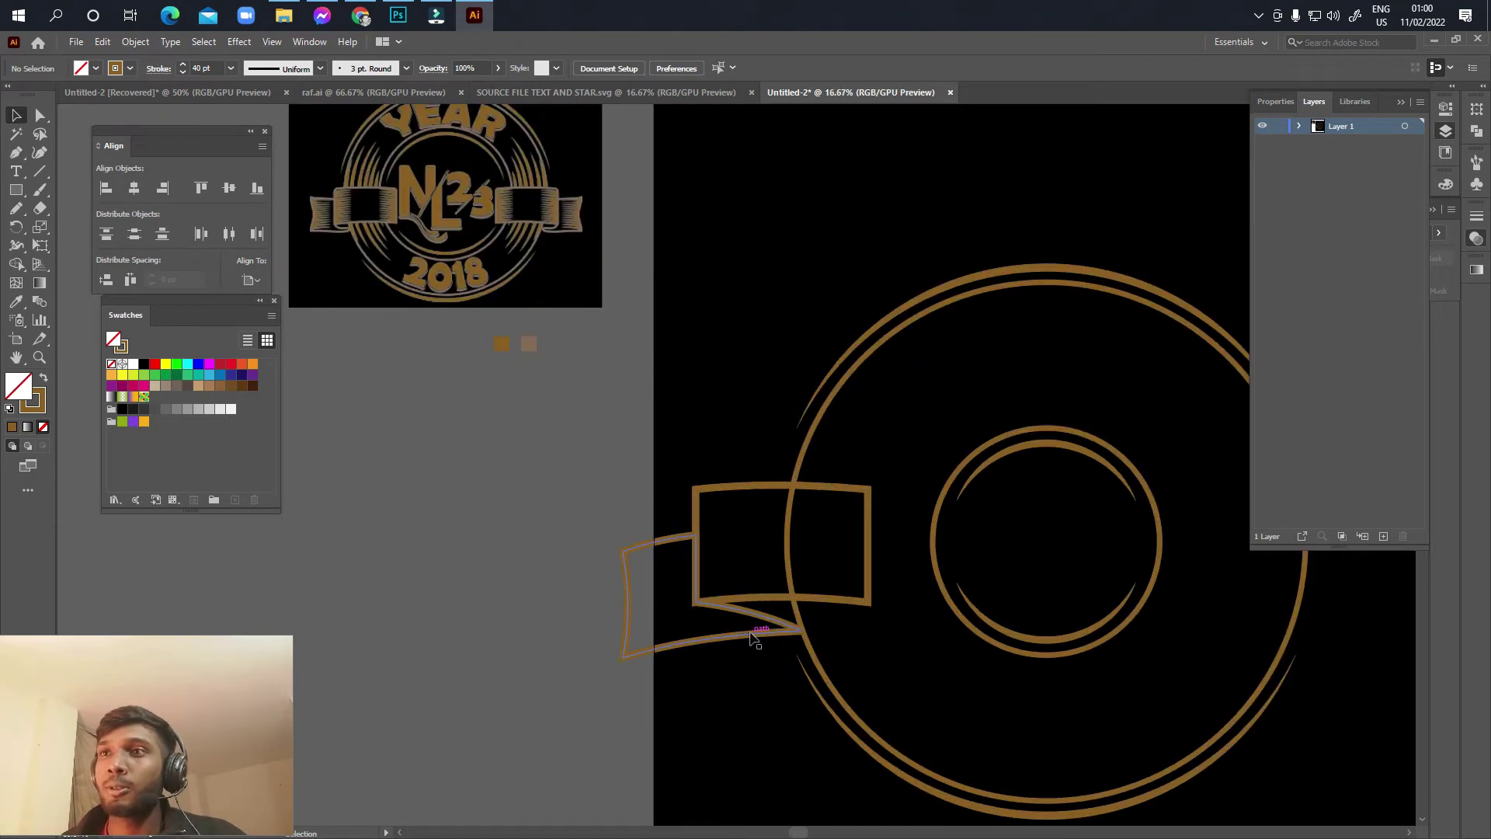
Step: Marquee-select the left 40 pt gold ribbon together with its folded flap
scroll(749, 629, "down", 1)
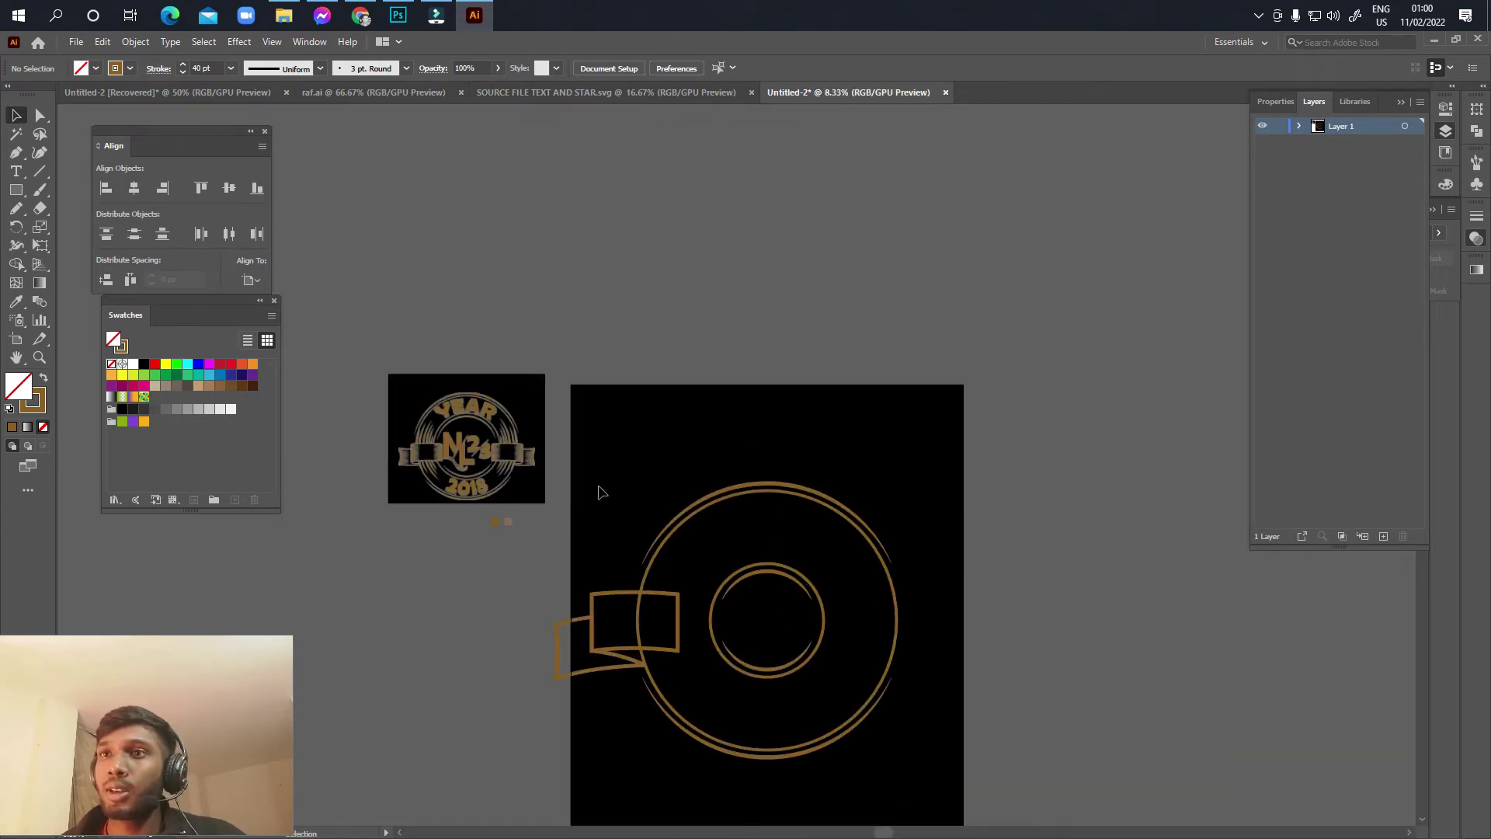
scroll(590, 543, "up", 1)
scroll(606, 606, "up", 1)
left_click_drag(626, 649, 825, 650)
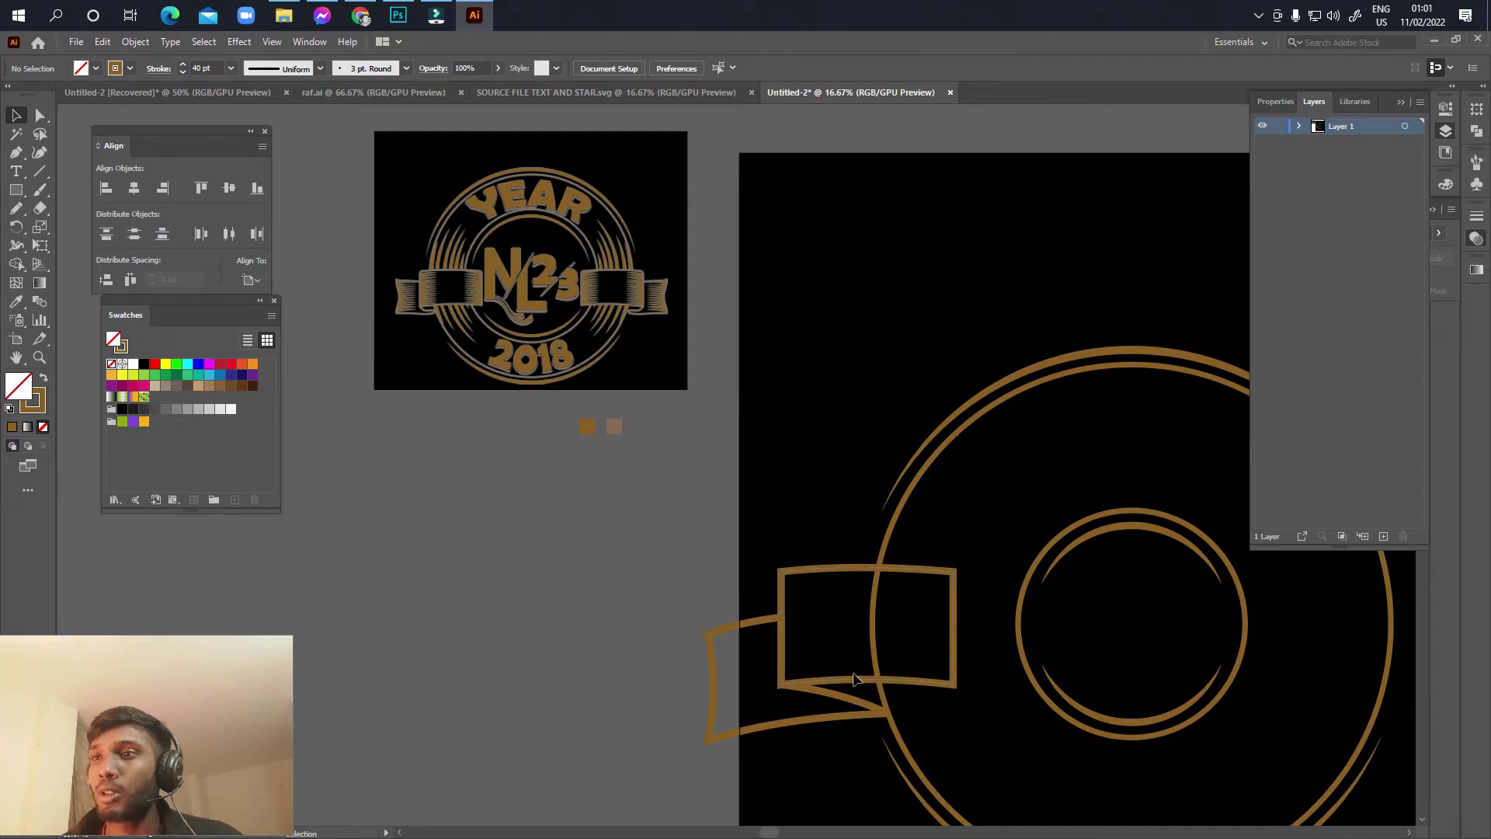
left_click_drag(746, 528, 834, 757)
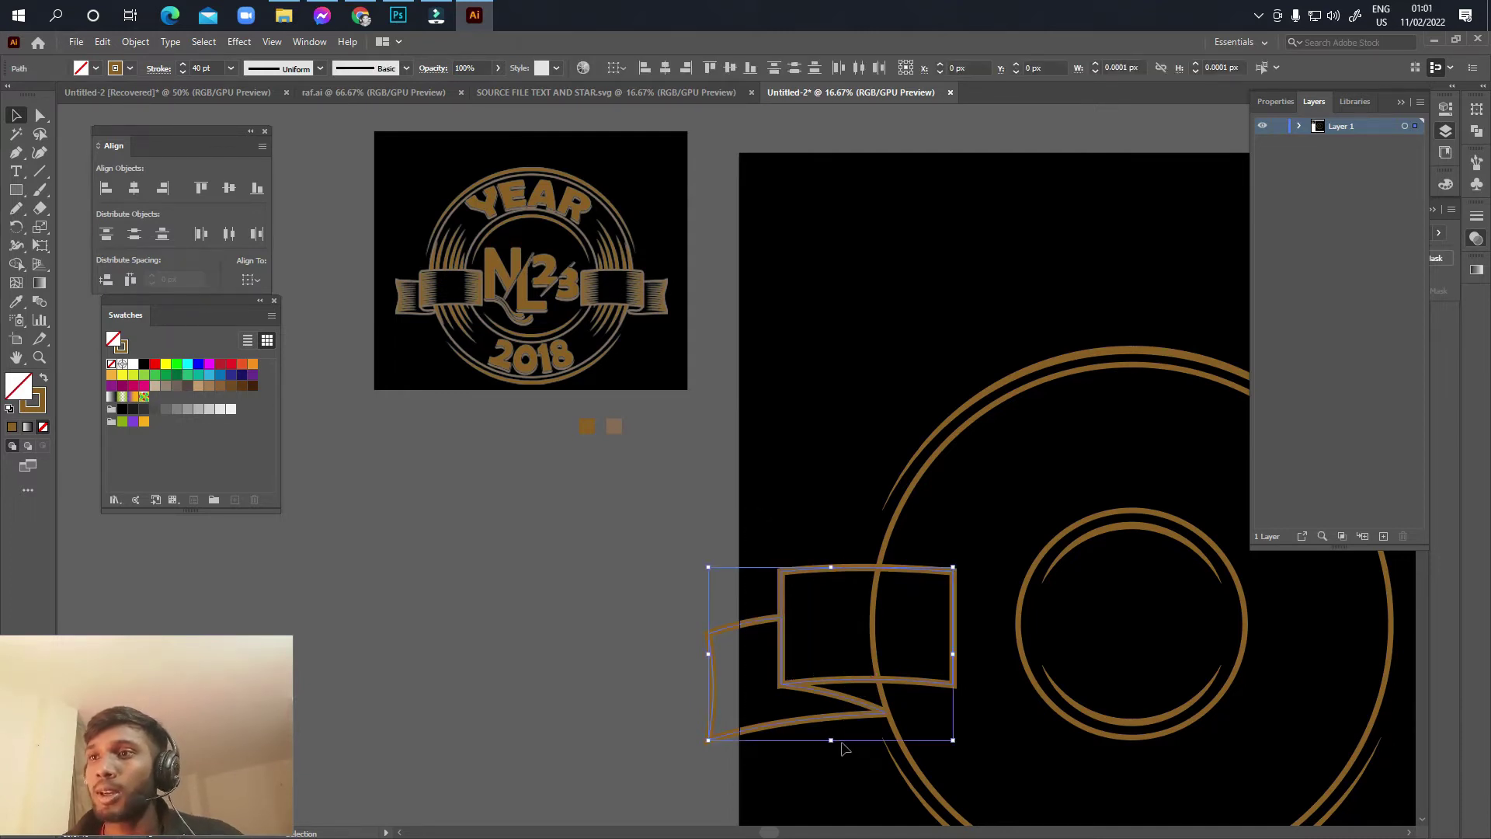
scroll(822, 721, "down", 2)
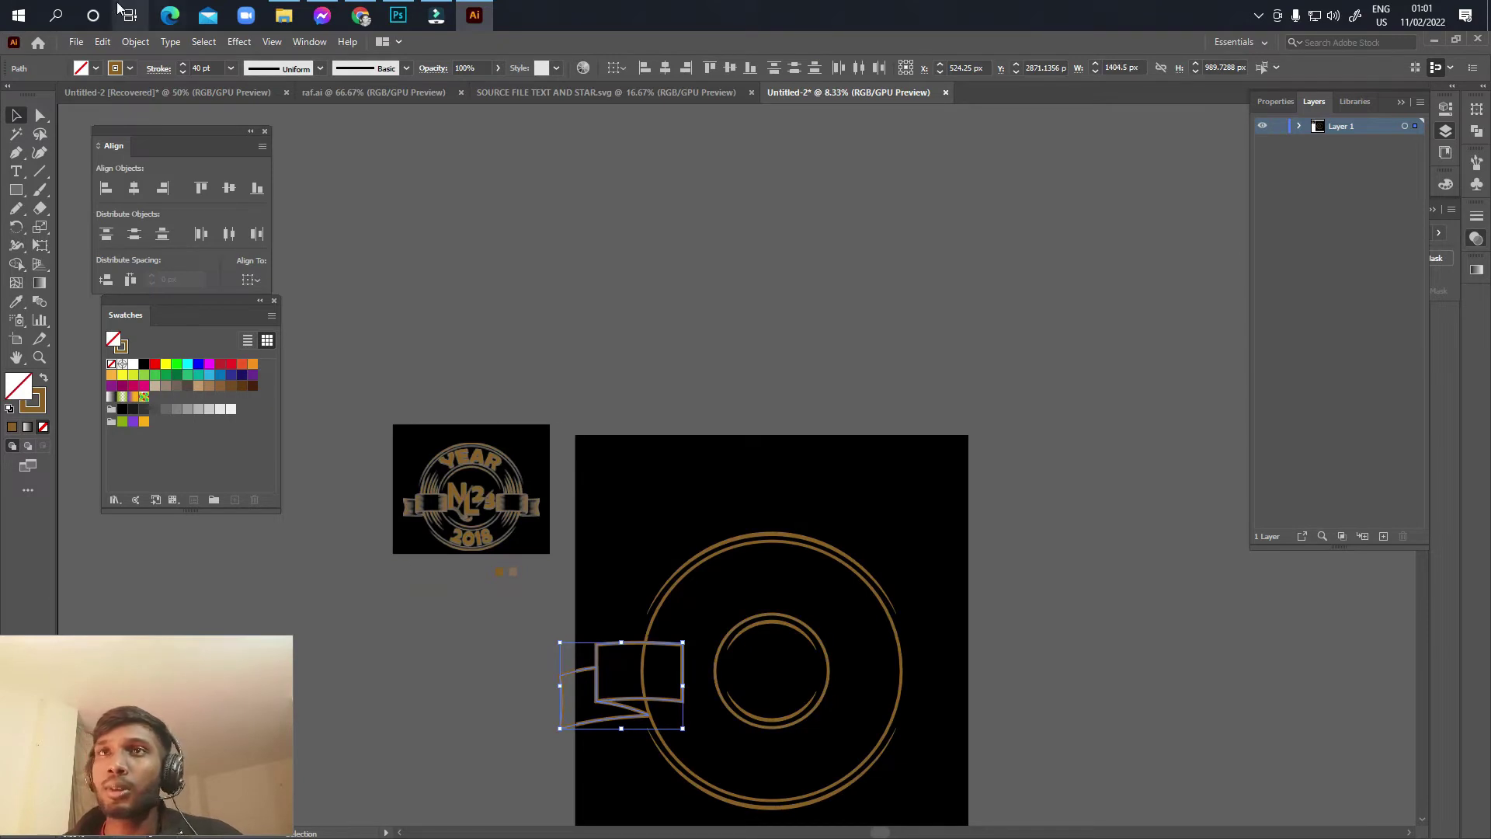
Step: Cancel Object > Expand, then Alt-drag a copy of the rings and ribbon up-left
left_click(134, 43)
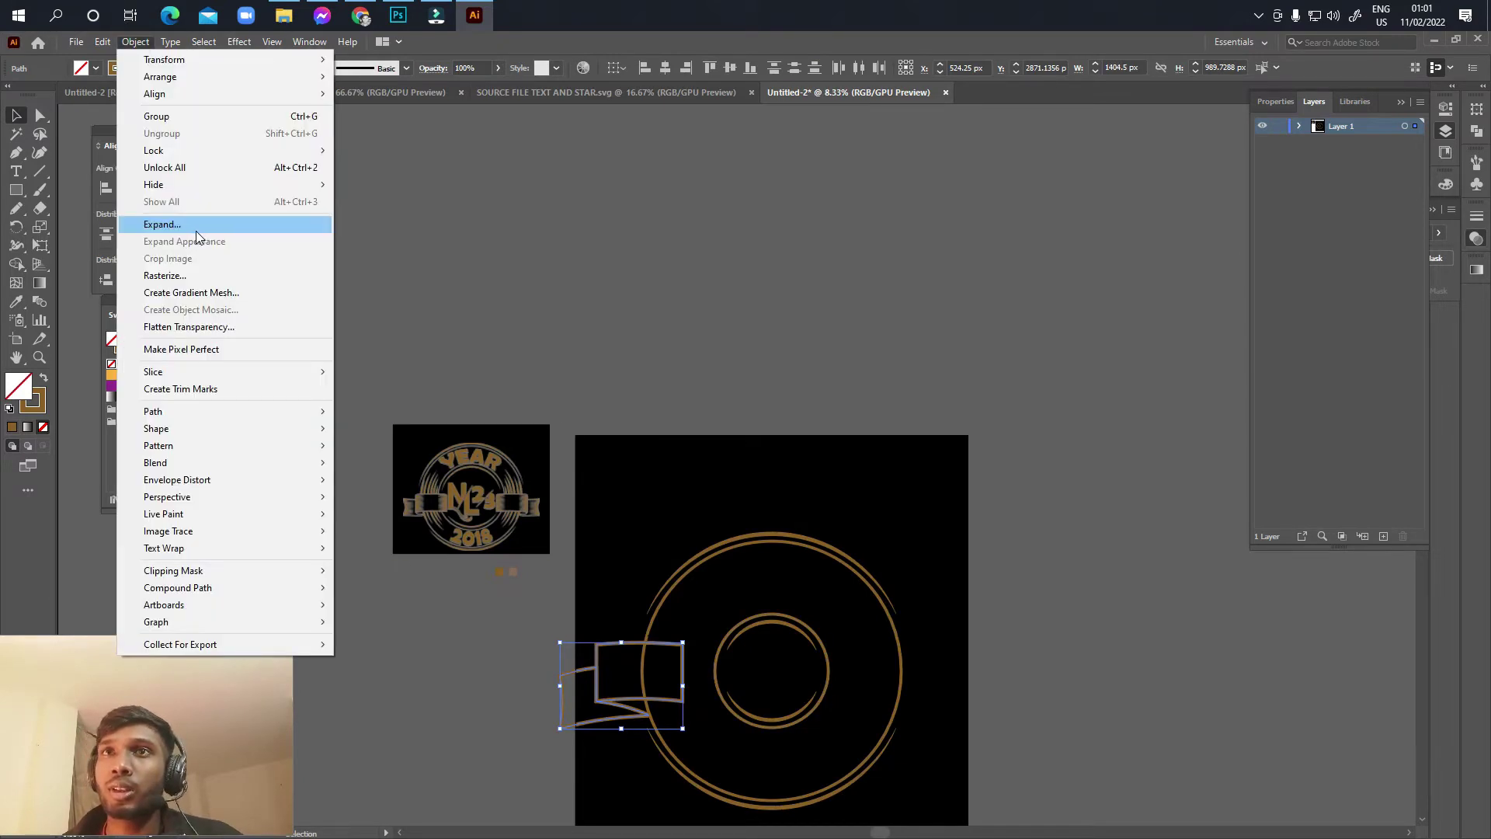
left_click(195, 230)
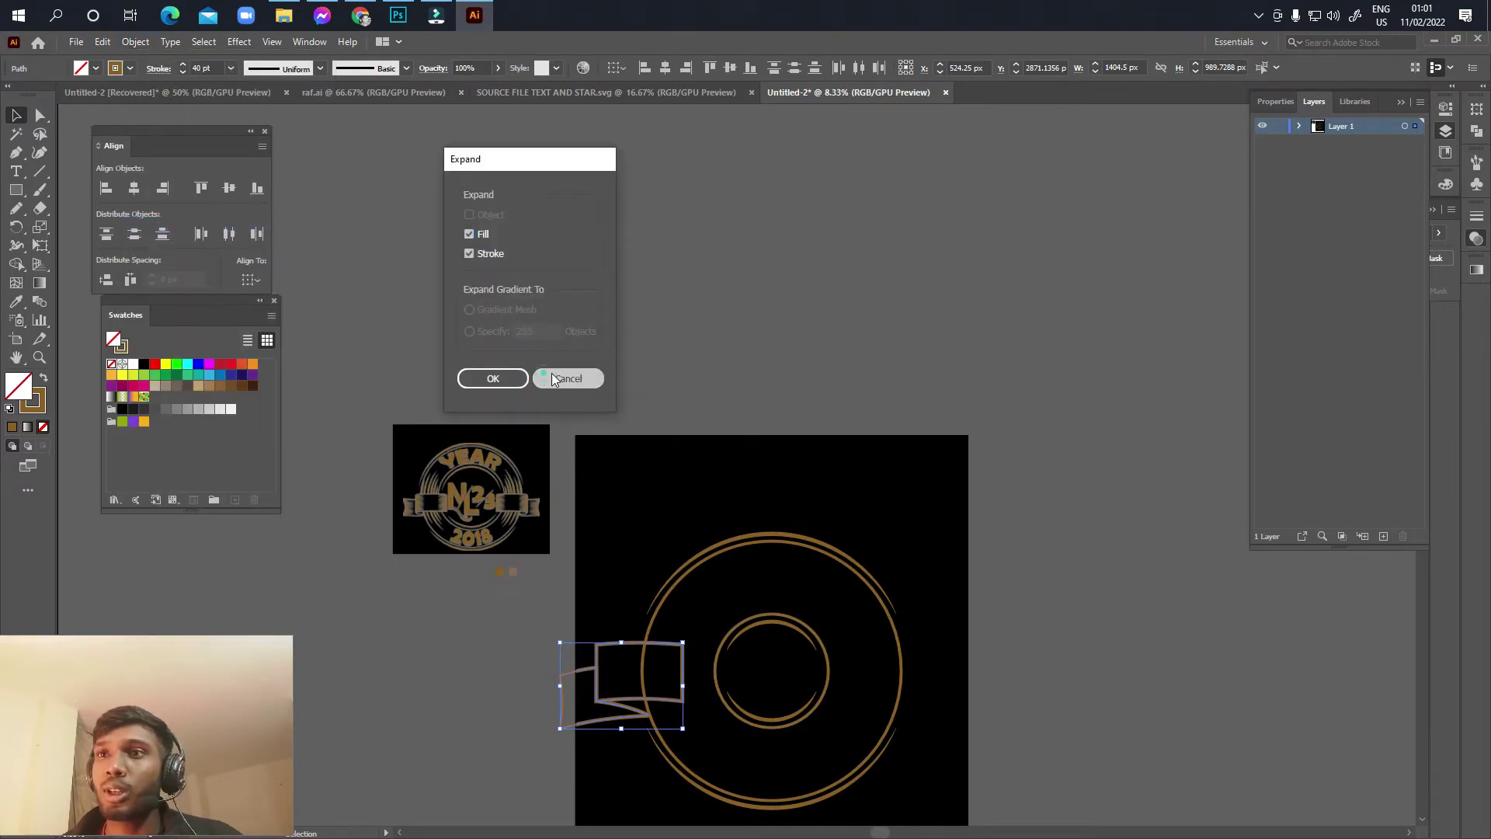
key("Return")
left_click(628, 529)
left_click_drag(569, 515, 941, 799)
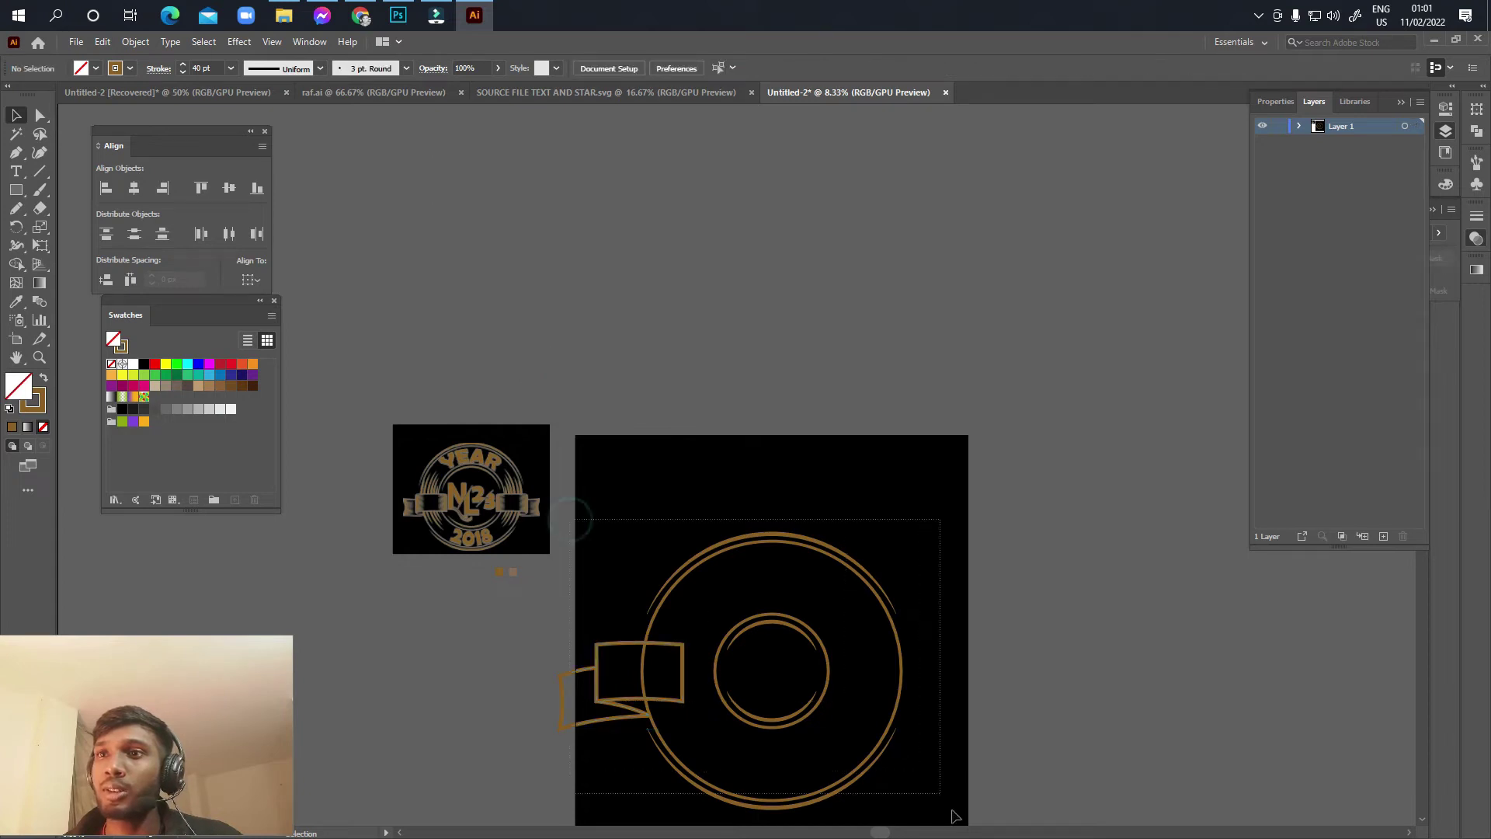
left_click_drag(779, 623, 650, 500)
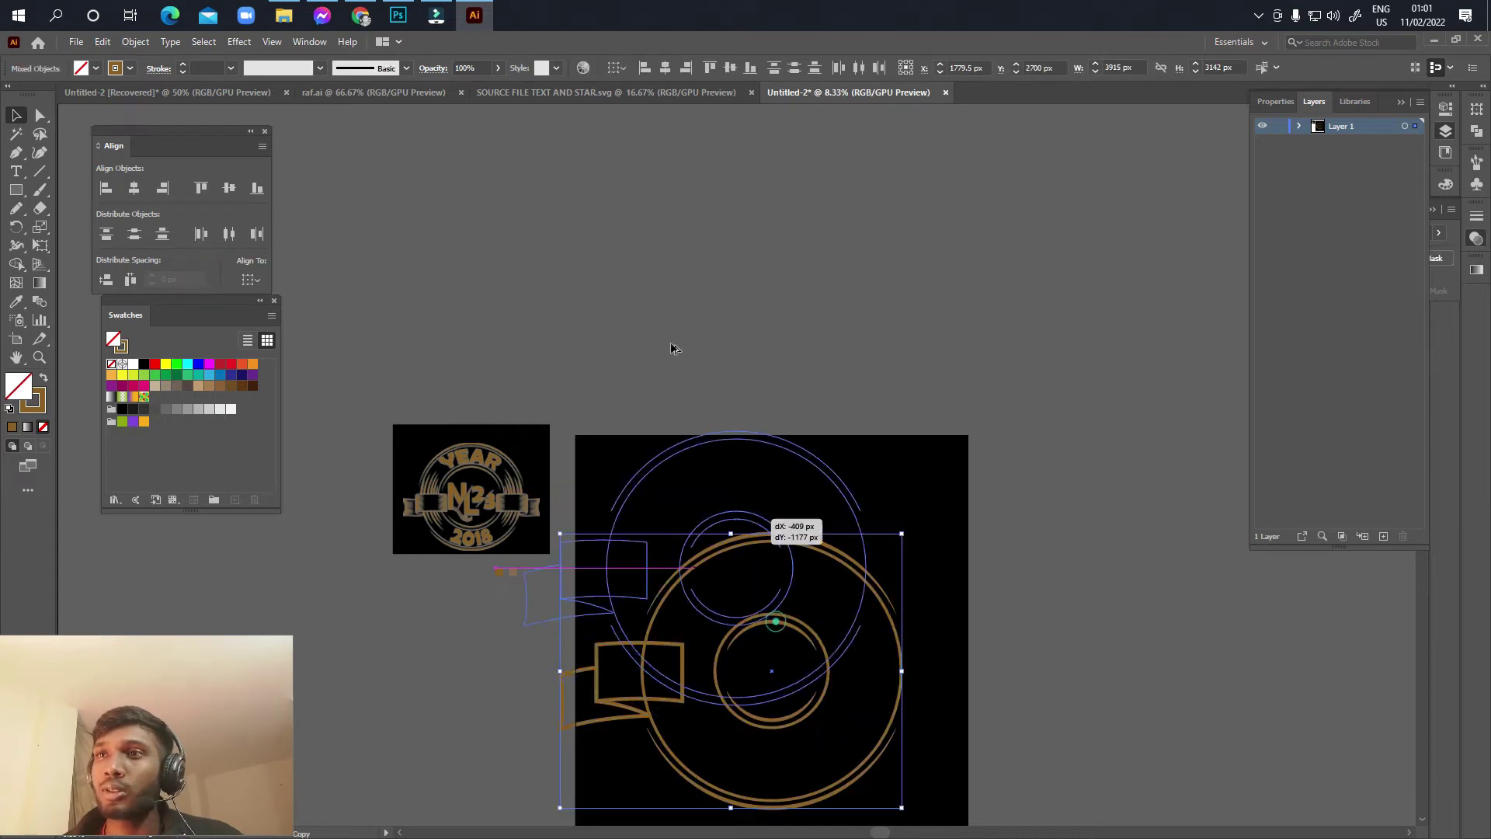
left_click(679, 533)
Step: Expand the folded flap and ribbon rectangle strokes into filled gold shapes
left_click(739, 422)
scroll(699, 575, "up", 3)
left_click_drag(699, 575, 651, 399)
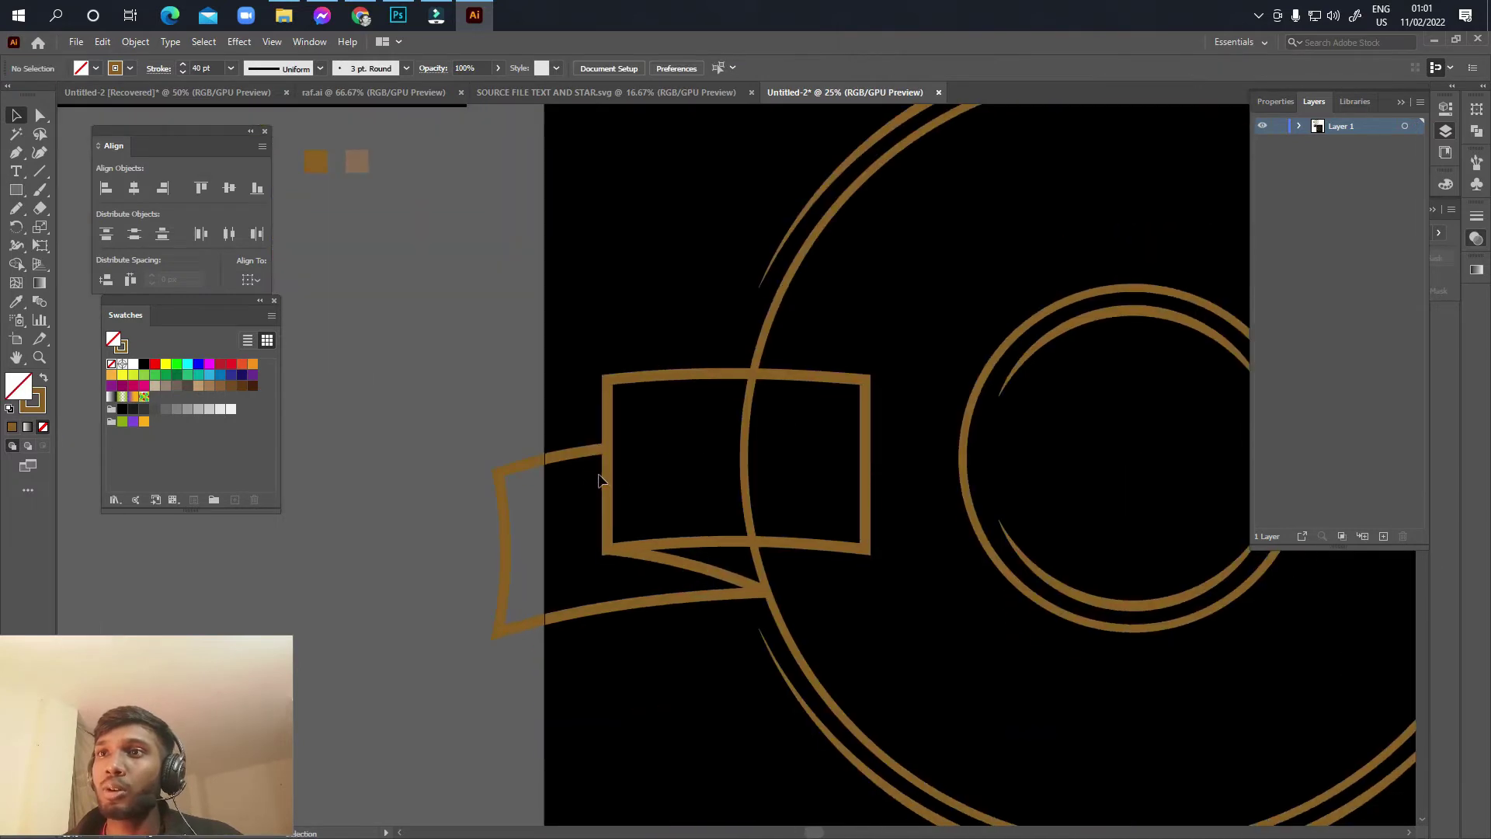
left_click(579, 458)
left_click(608, 426, "shift")
left_click(136, 42)
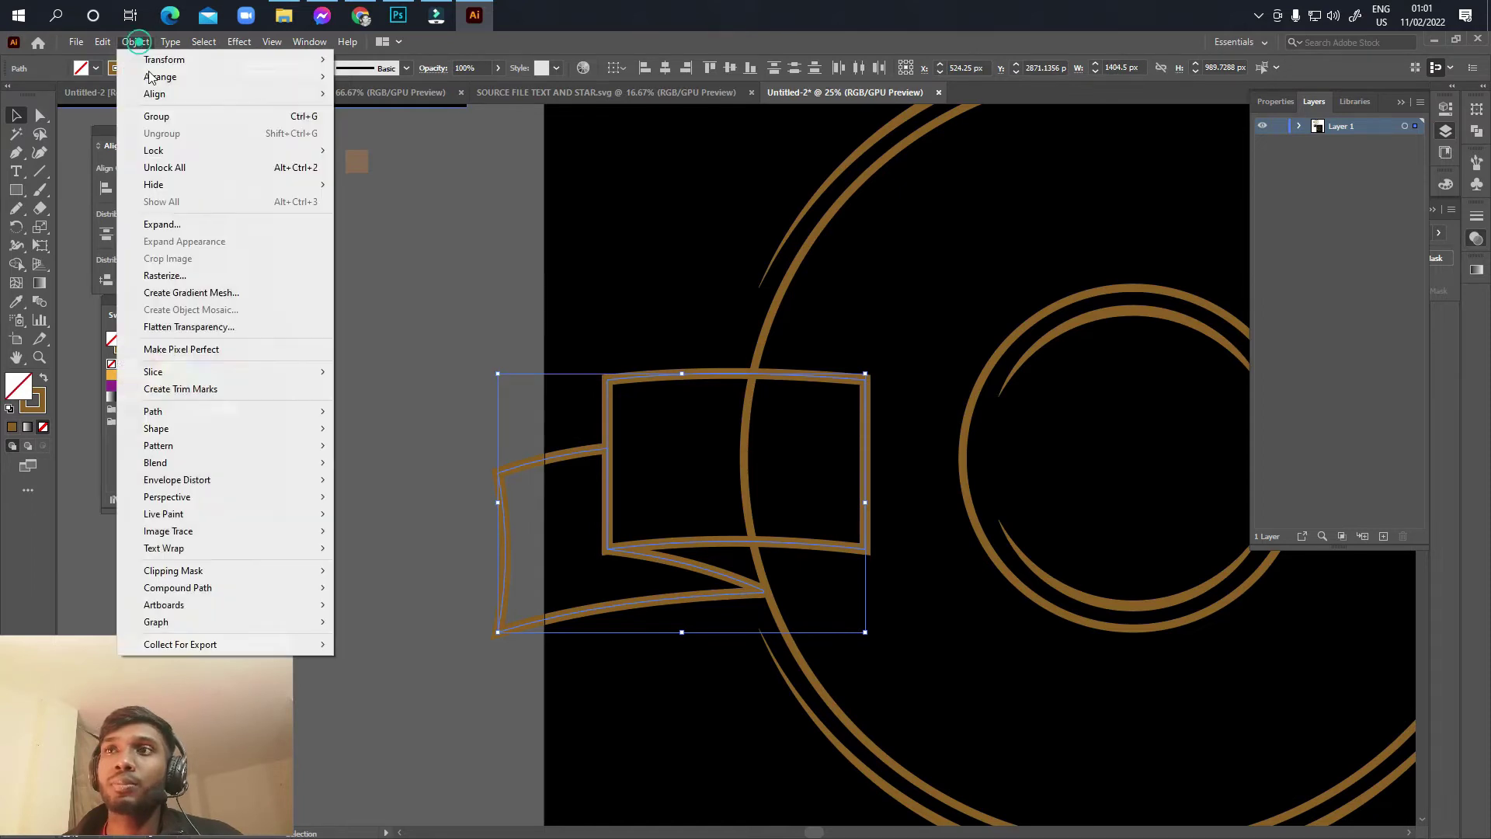
left_click(186, 225)
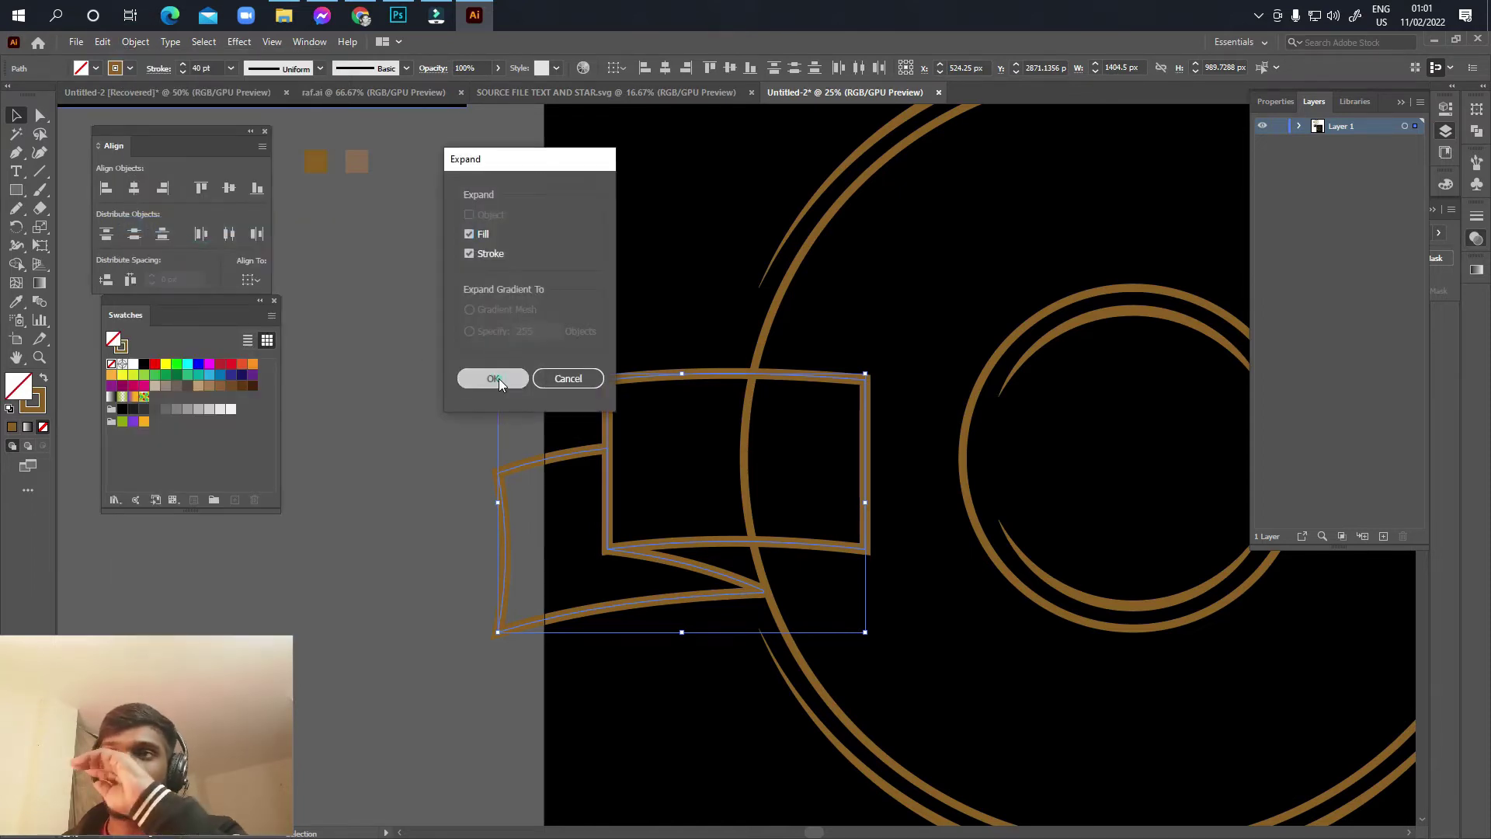
left_click(497, 378)
left_click(660, 332)
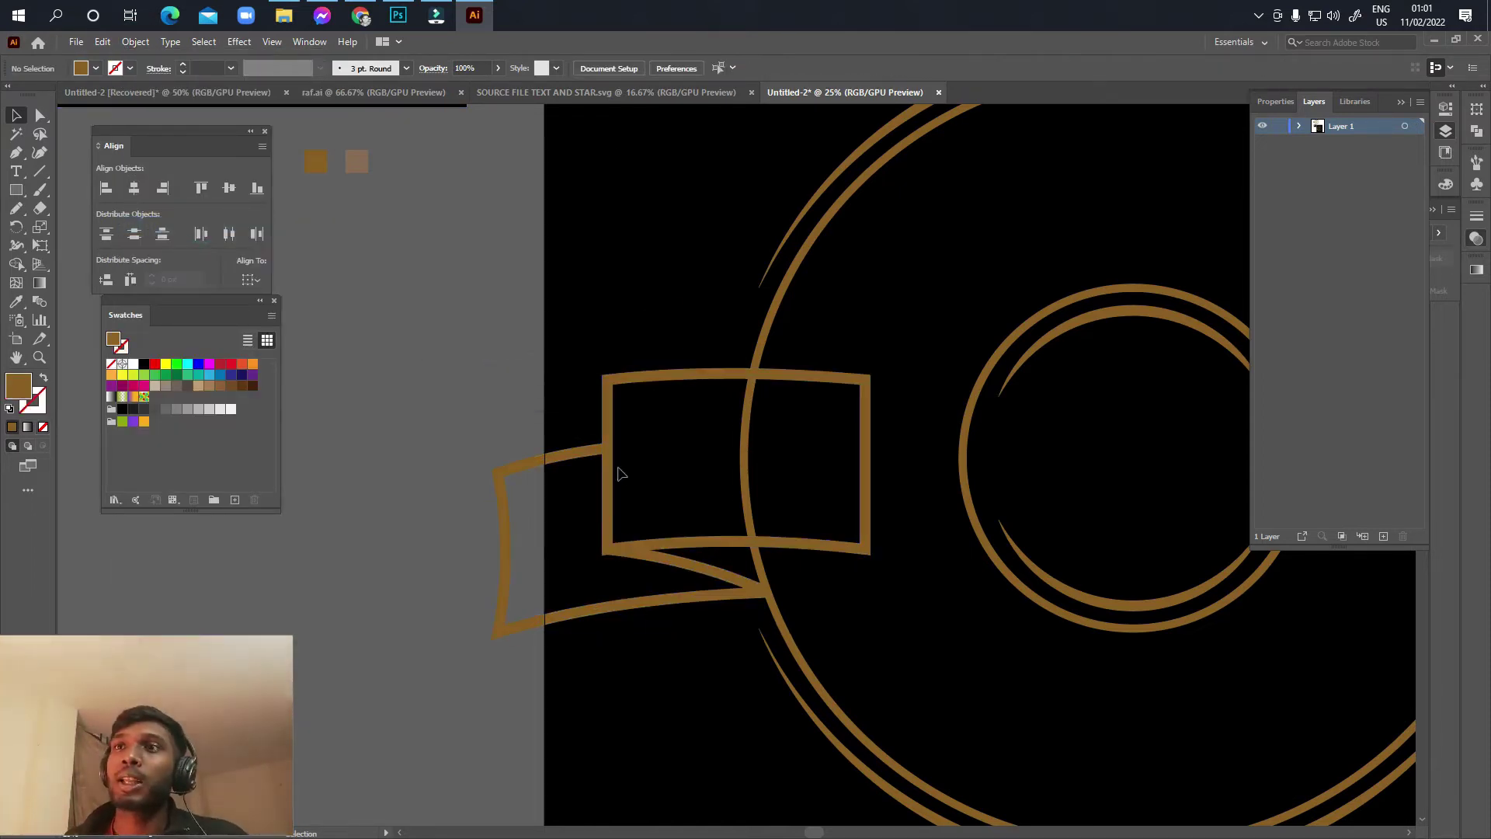
scroll(621, 474, "down", 2)
scroll(669, 472, "up", 1)
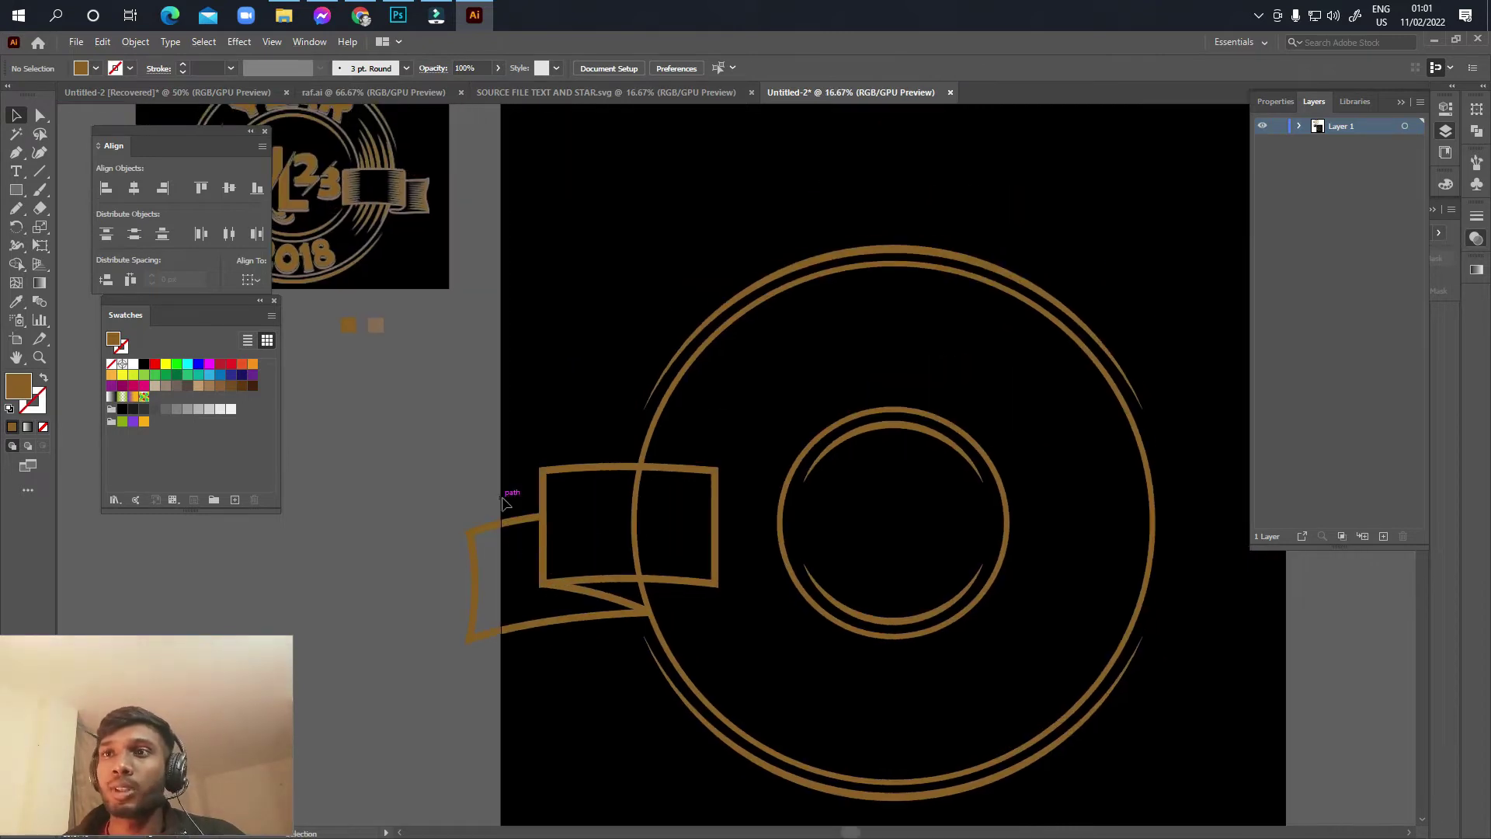
scroll(520, 502, "up", 1)
scroll(575, 566, "up", 1)
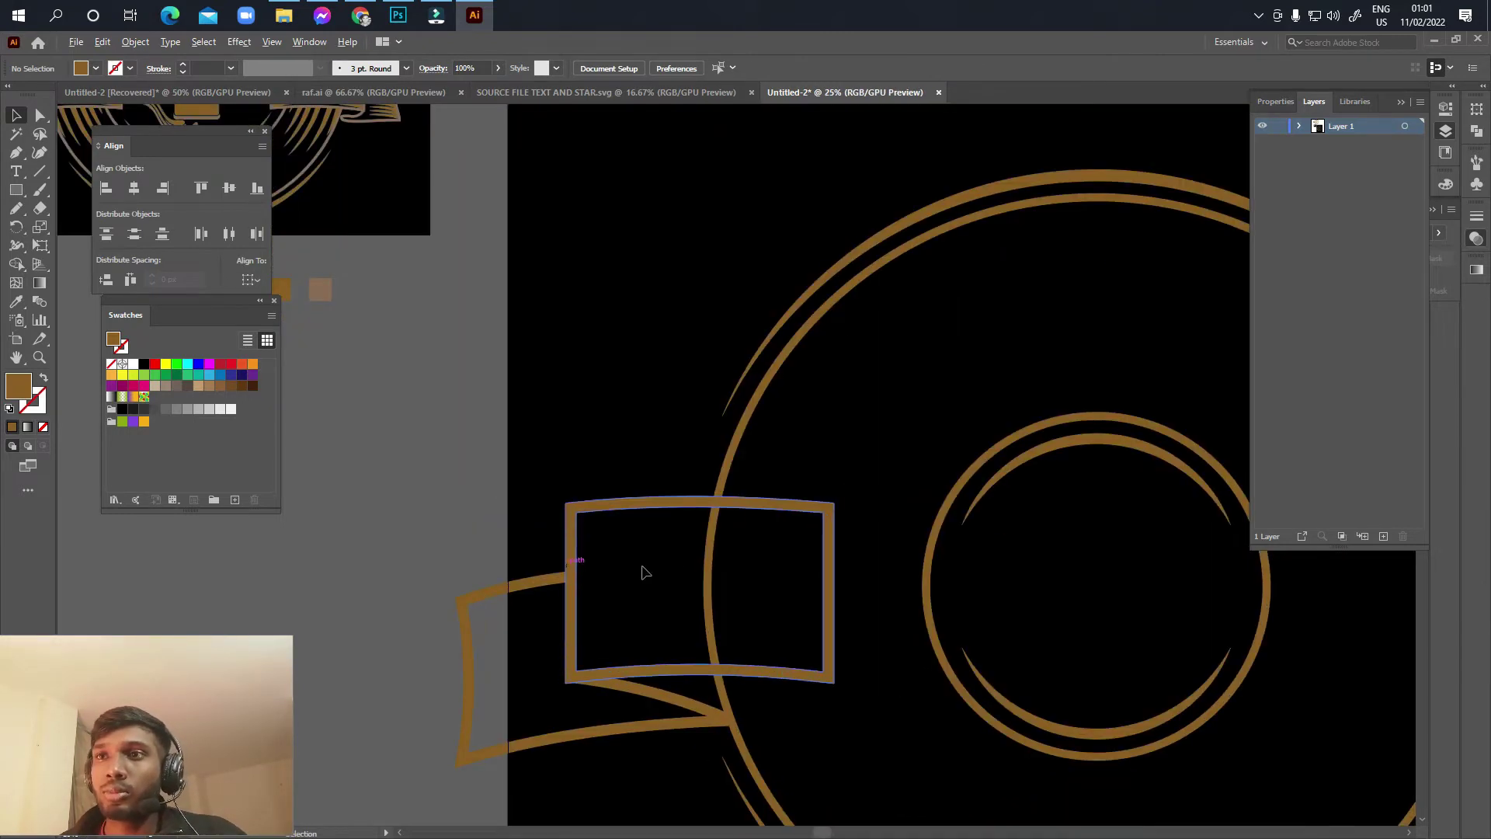
left_click_drag(675, 566, 626, 566)
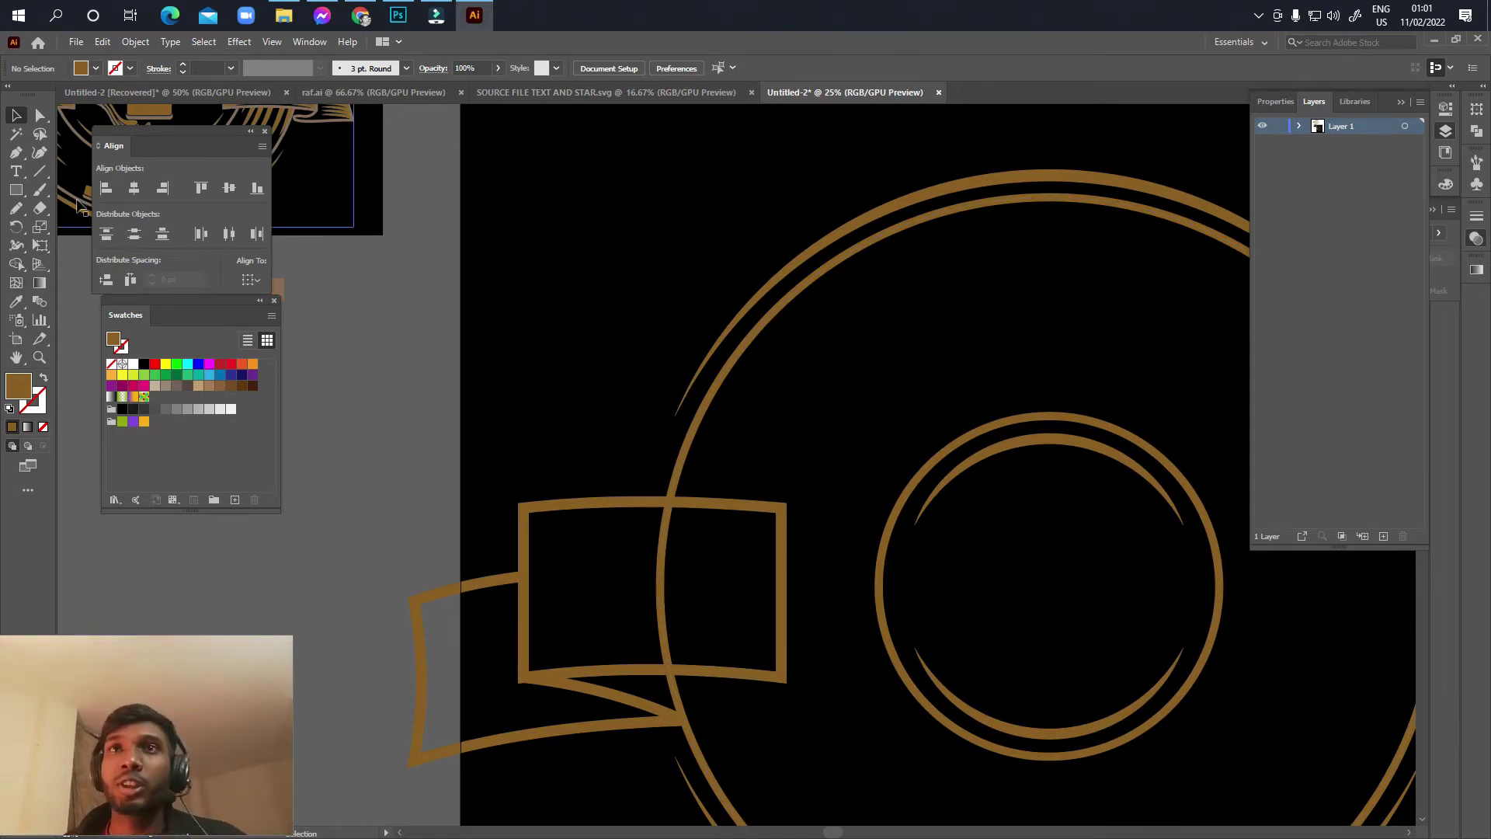
left_click(16, 152)
mouse_move(343, 140)
left_mouse_down()
mouse_move(347, 246)
mouse_move(613, 341)
left_mouse_up()
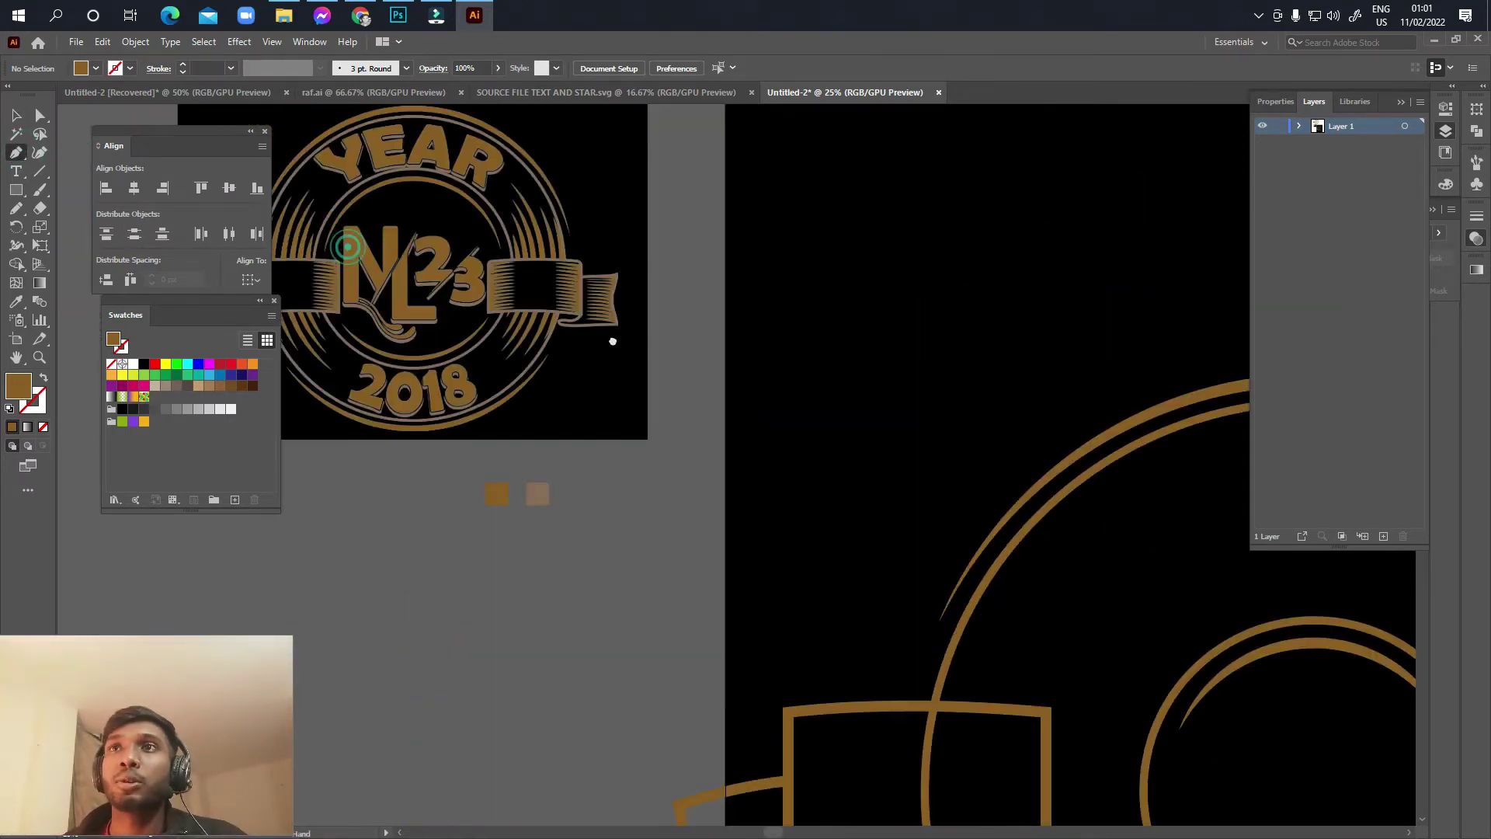
scroll(498, 286, "up", 5)
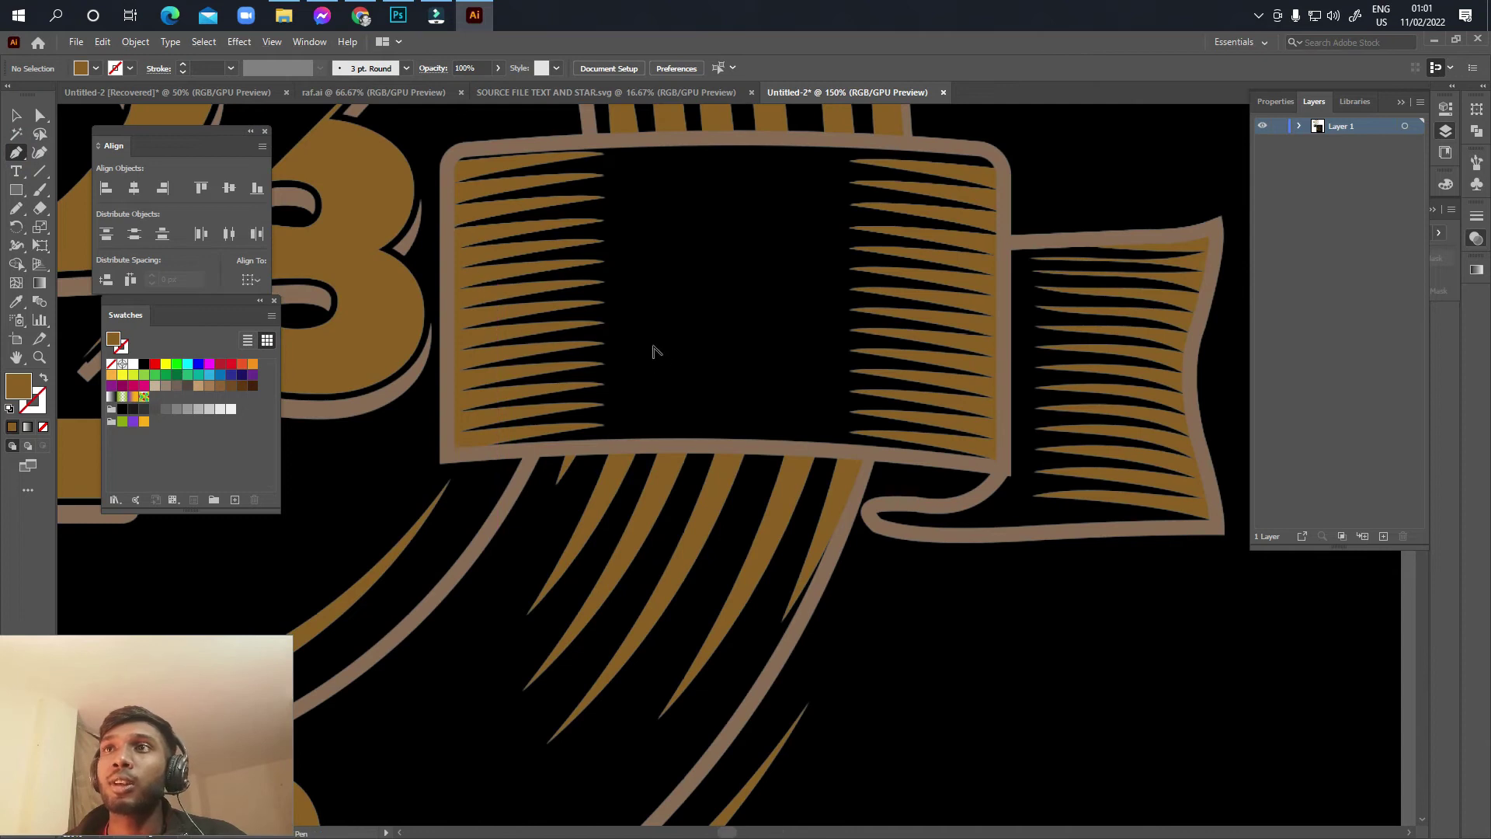
scroll(652, 351, "down", 5)
mouse_move(655, 436)
left_mouse_down()
mouse_move(867, 508)
mouse_move(619, 334)
mouse_move(708, 509)
left_mouse_up()
scroll(619, 410, "up", 2)
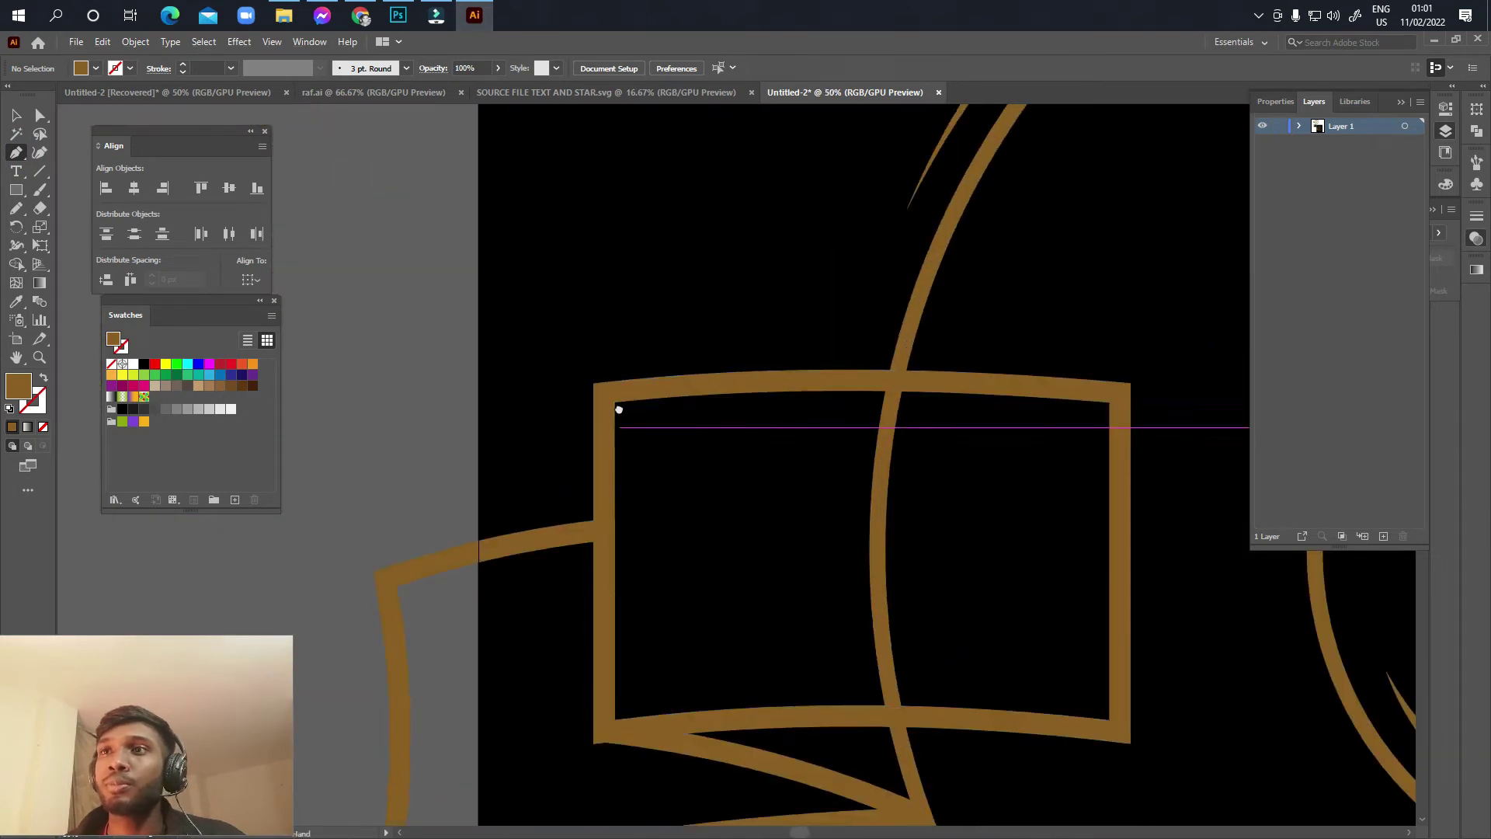
Step: Pen a zigzag of curved, tapered spikes down the rectangle's inner left edge
left_click_drag(618, 409, 617, 376)
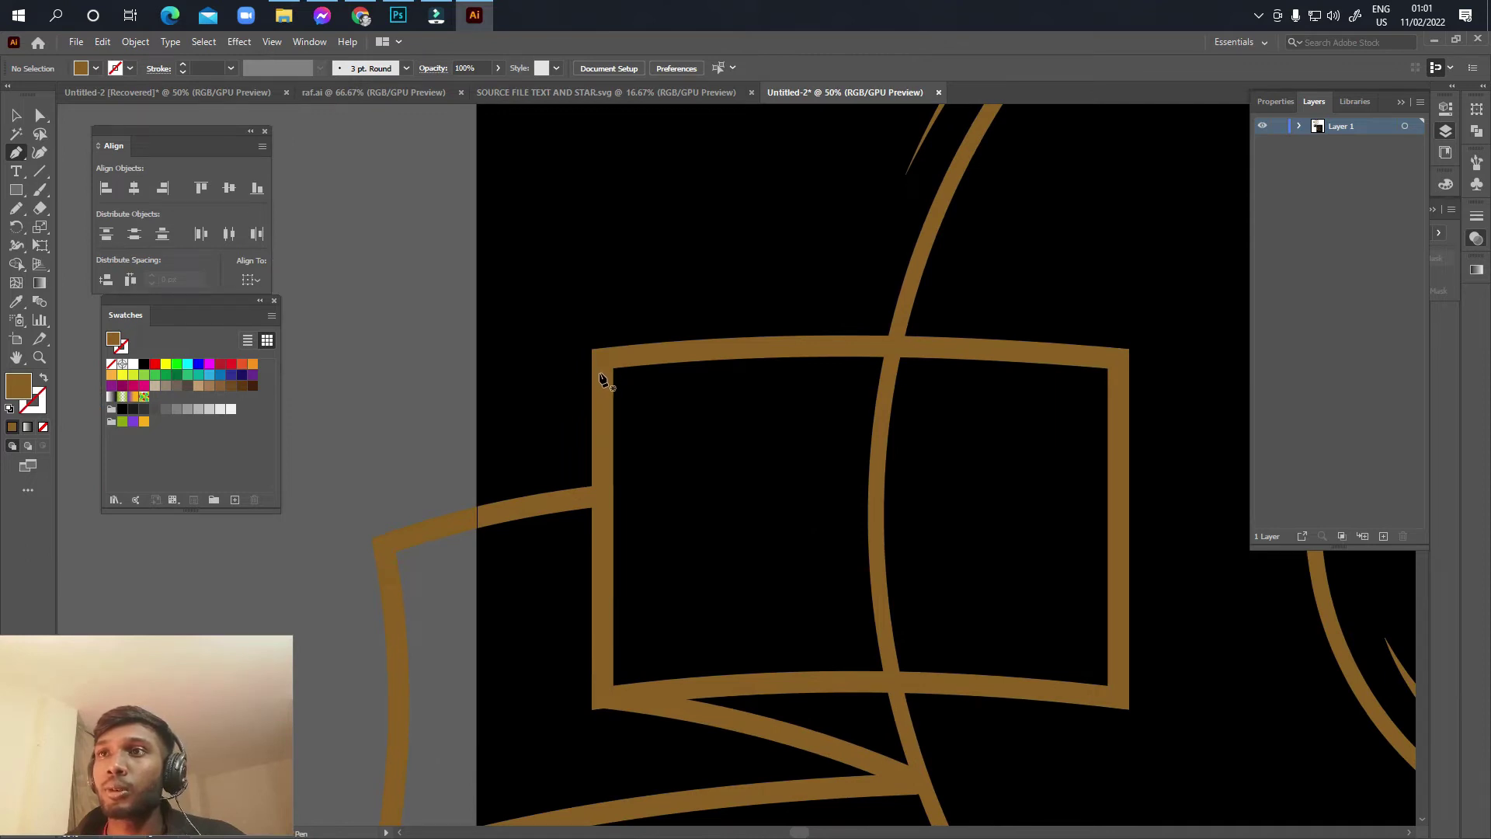
left_click_drag(606, 378, 754, 368)
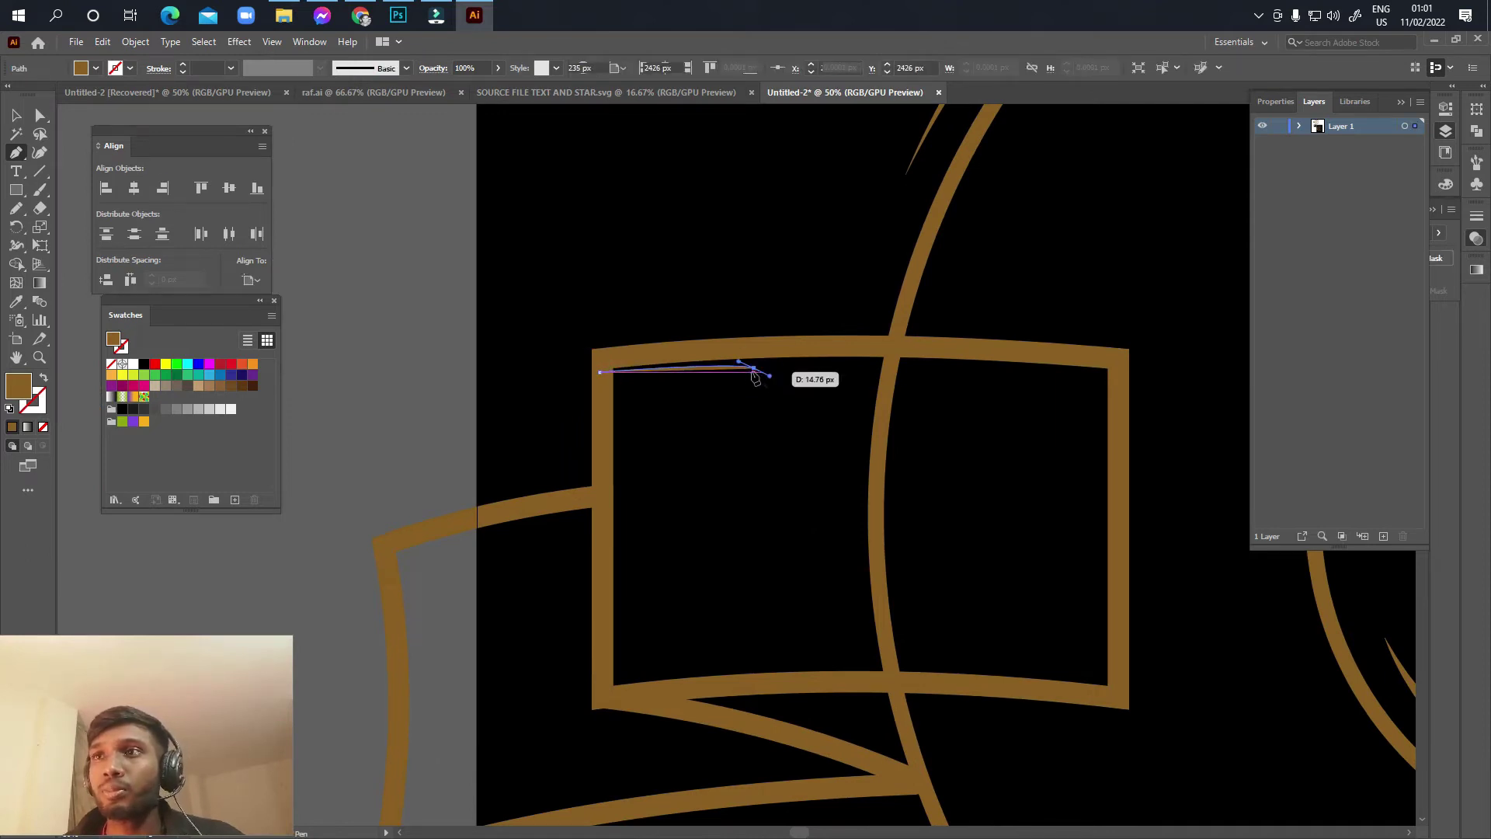
left_click_drag(604, 393, 758, 398)
left_click_drag(606, 422, 757, 437)
left_click(757, 431)
left_click(609, 466)
left_click(760, 467)
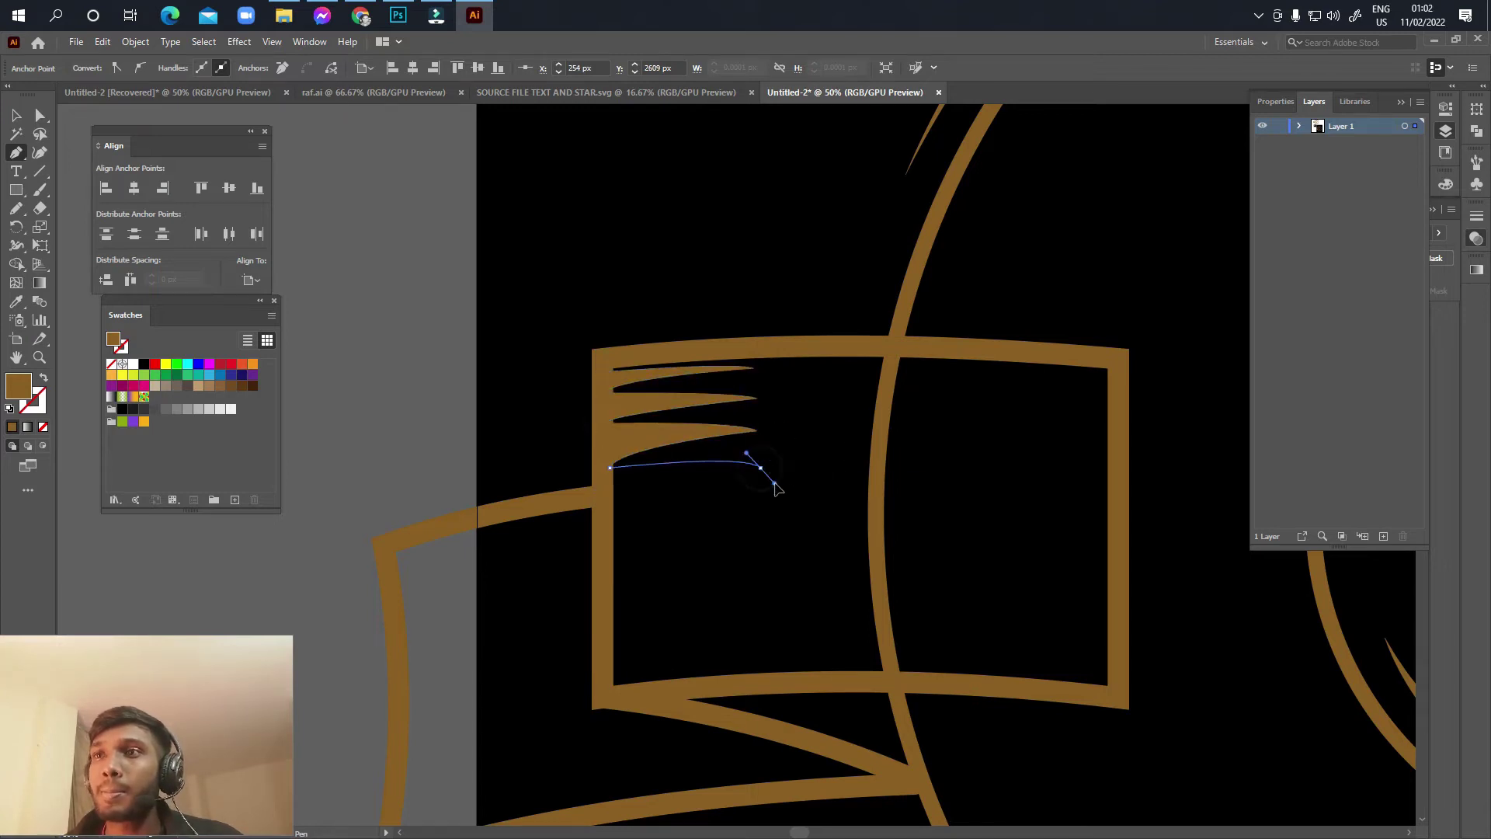
left_click(610, 505)
left_click(759, 509)
left_click(610, 535)
left_click_drag(760, 546, 770, 564)
left_click(609, 575)
Step: Add the lower spikes and close the roughly ten-spike sawtooth path, then select it
scroll(777, 544, "down", 2)
left_click(790, 495)
left_click(646, 518)
left_click(790, 529)
left_click_drag(647, 549, 625, 560)
left_click(789, 551)
left_click(637, 583)
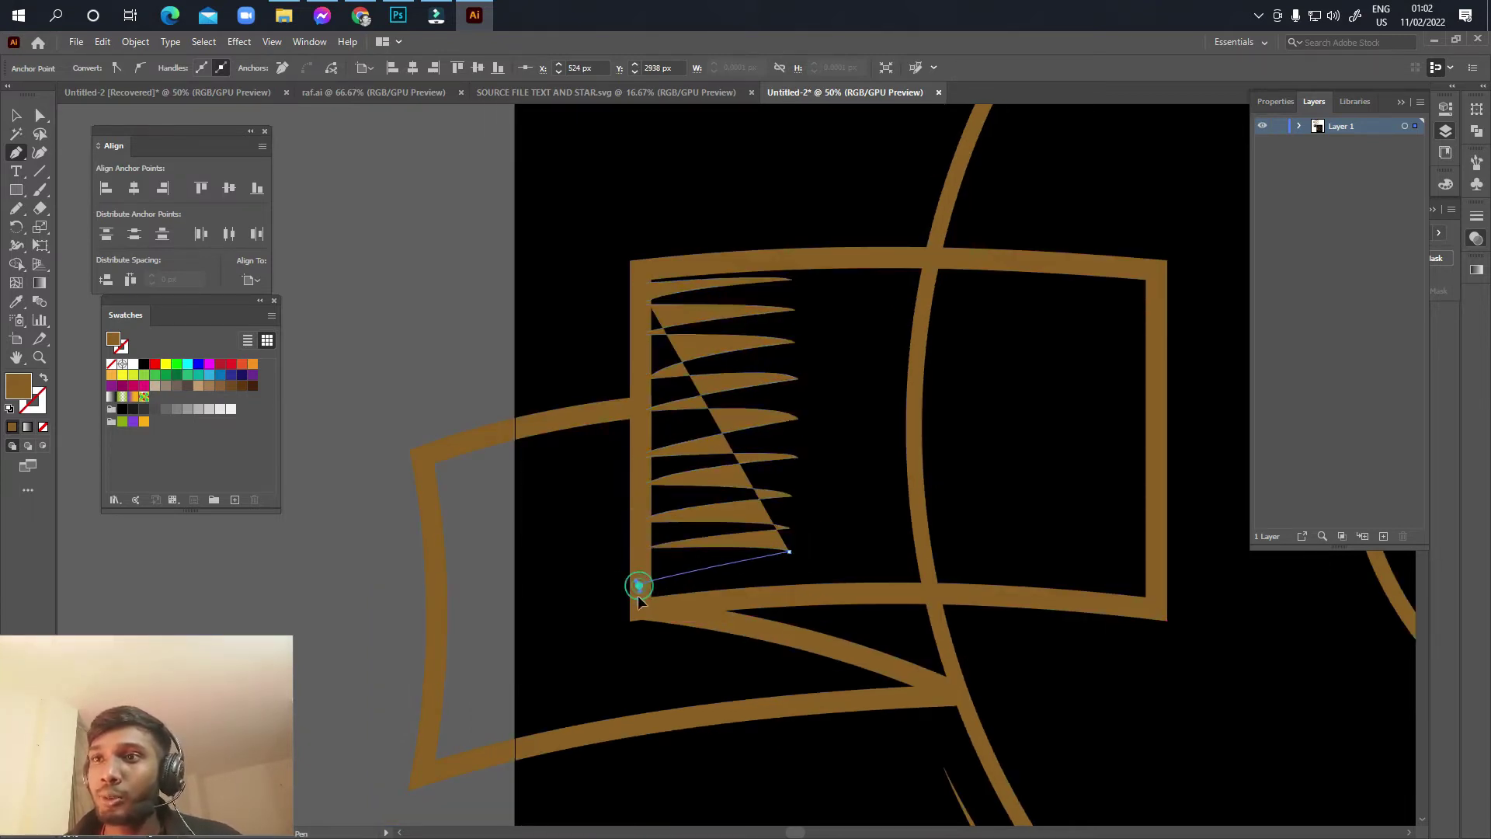
left_click(638, 283)
key("ctrl+minus")
key("v")
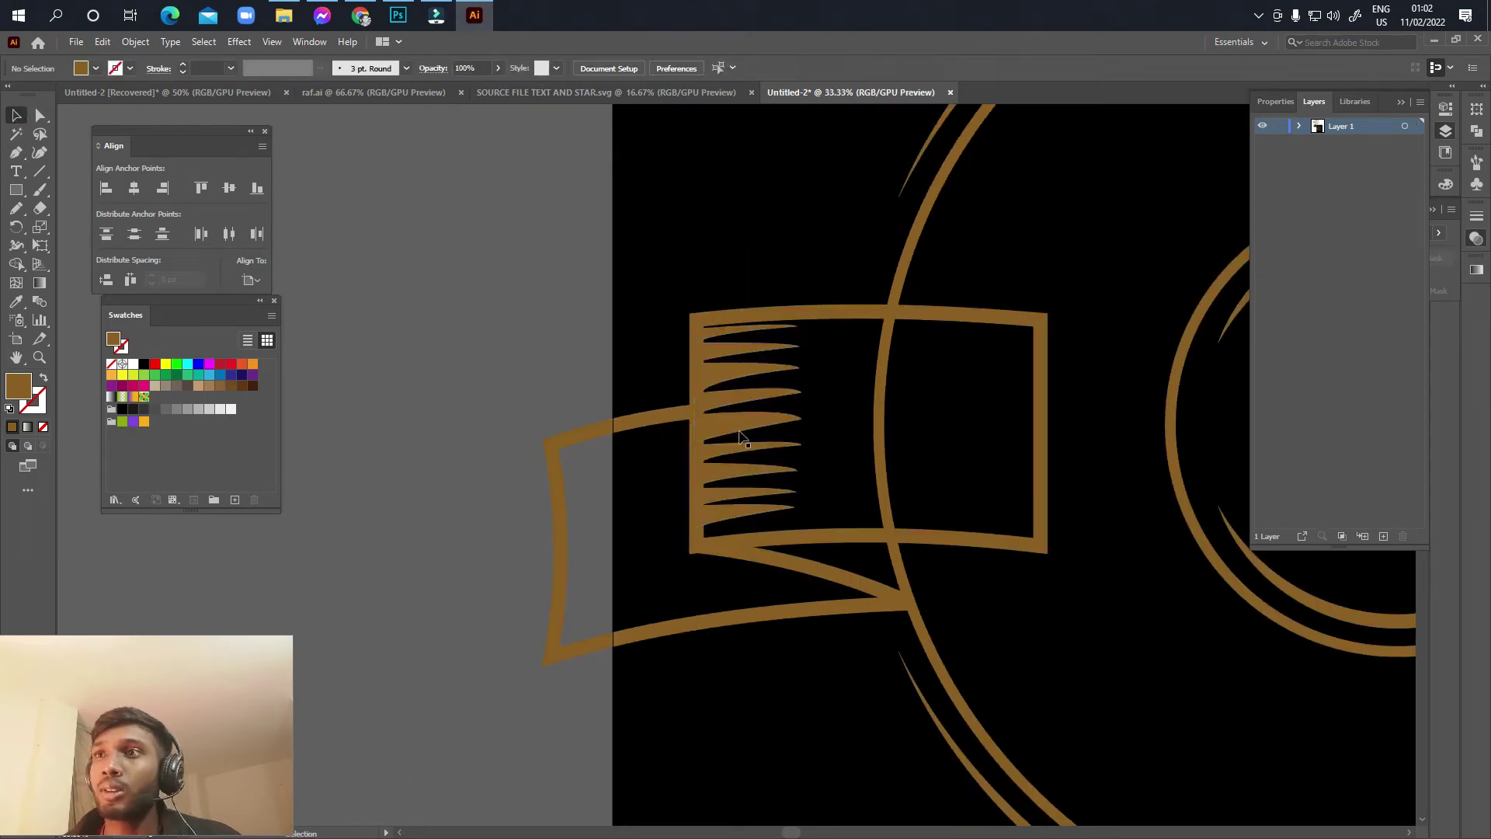
left_click(736, 433)
Step: Alt-drag a spike copy to the rectangle's right inner edge and reflect it vertically
left_click_drag(753, 433, 963, 440)
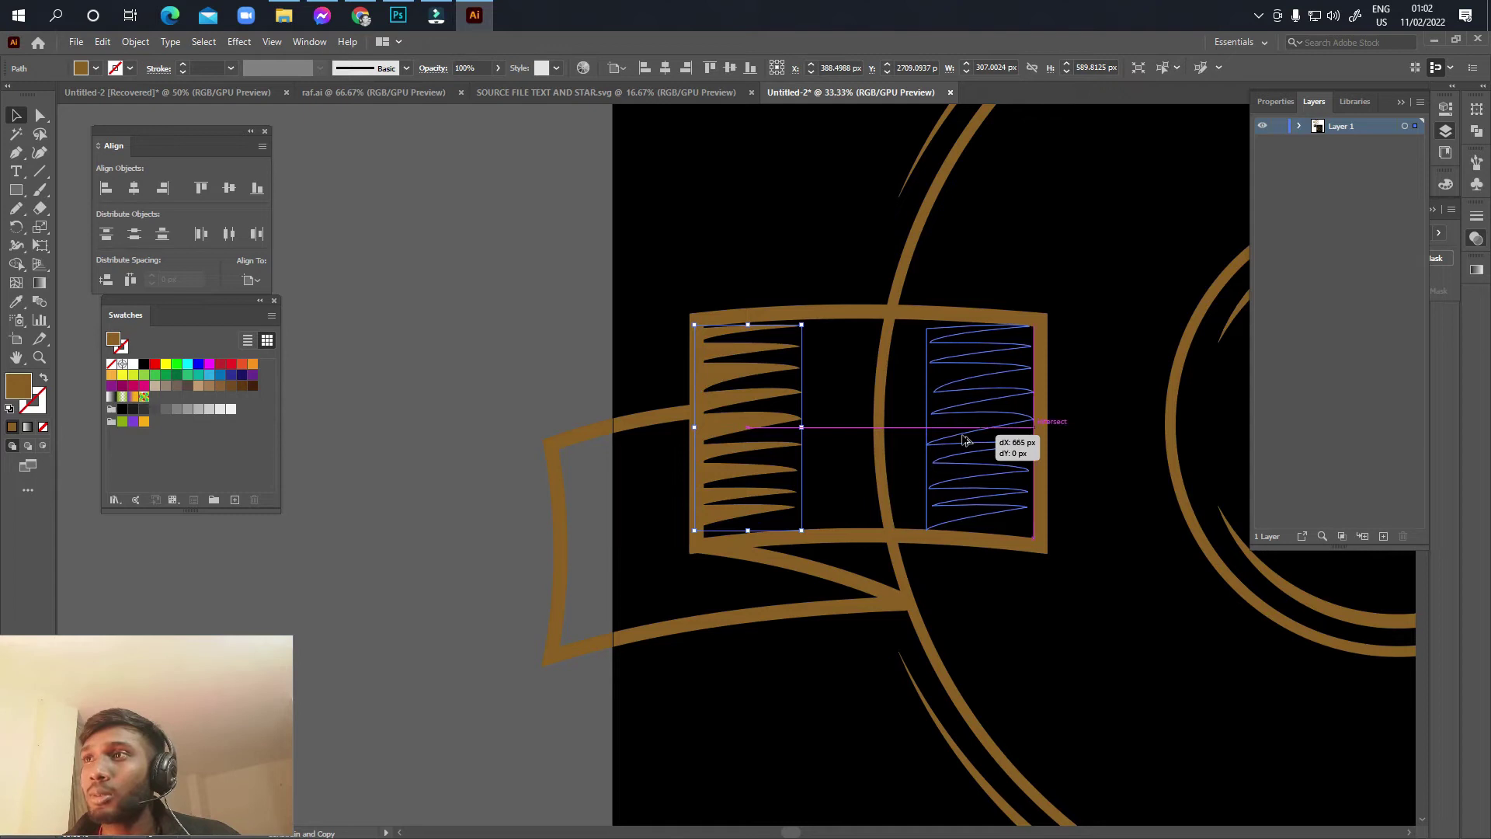
left_click_drag(970, 440, 975, 440)
right_click(975, 430)
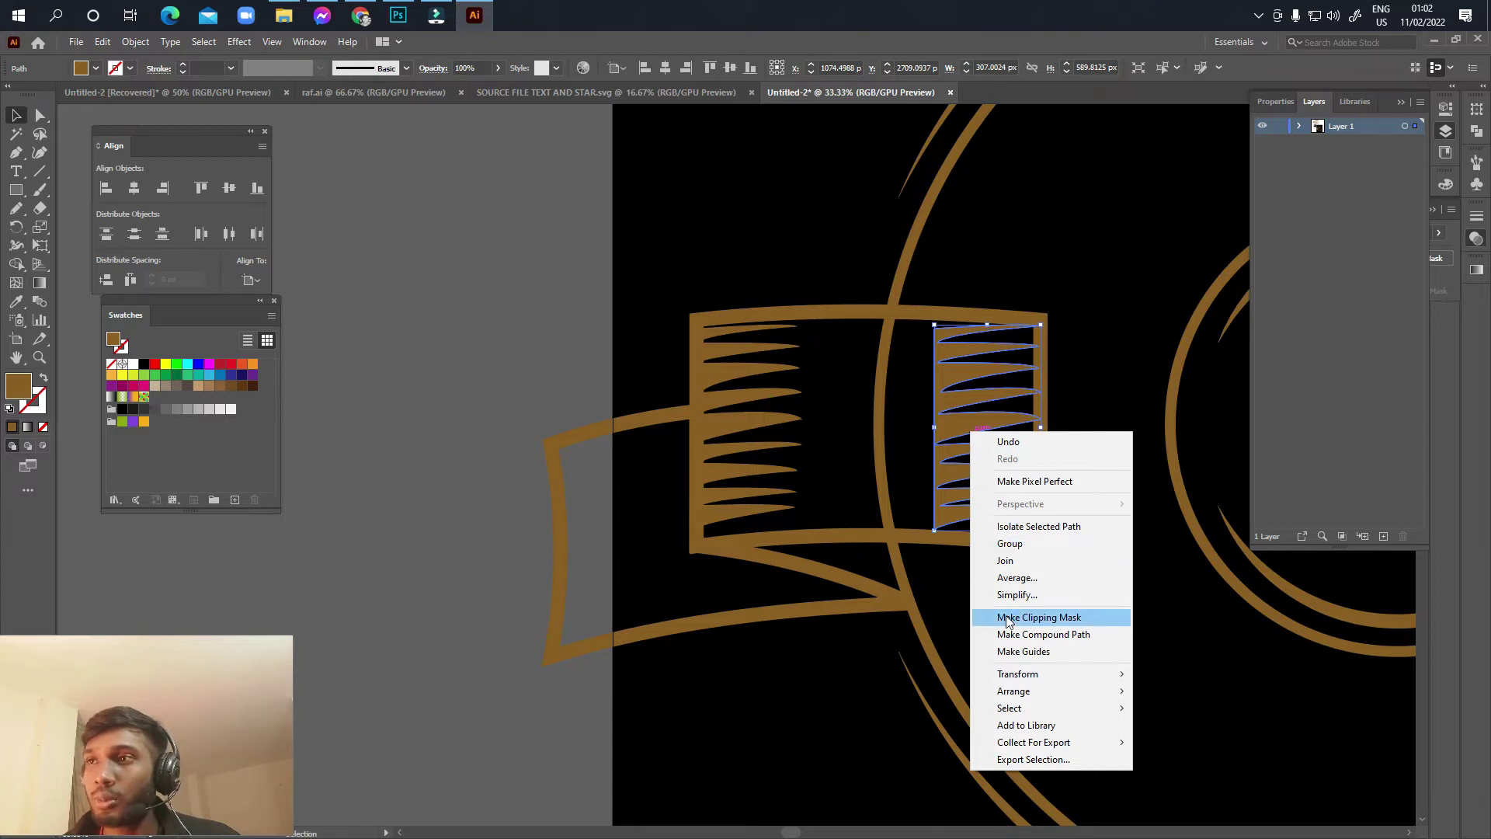
left_click(1019, 674)
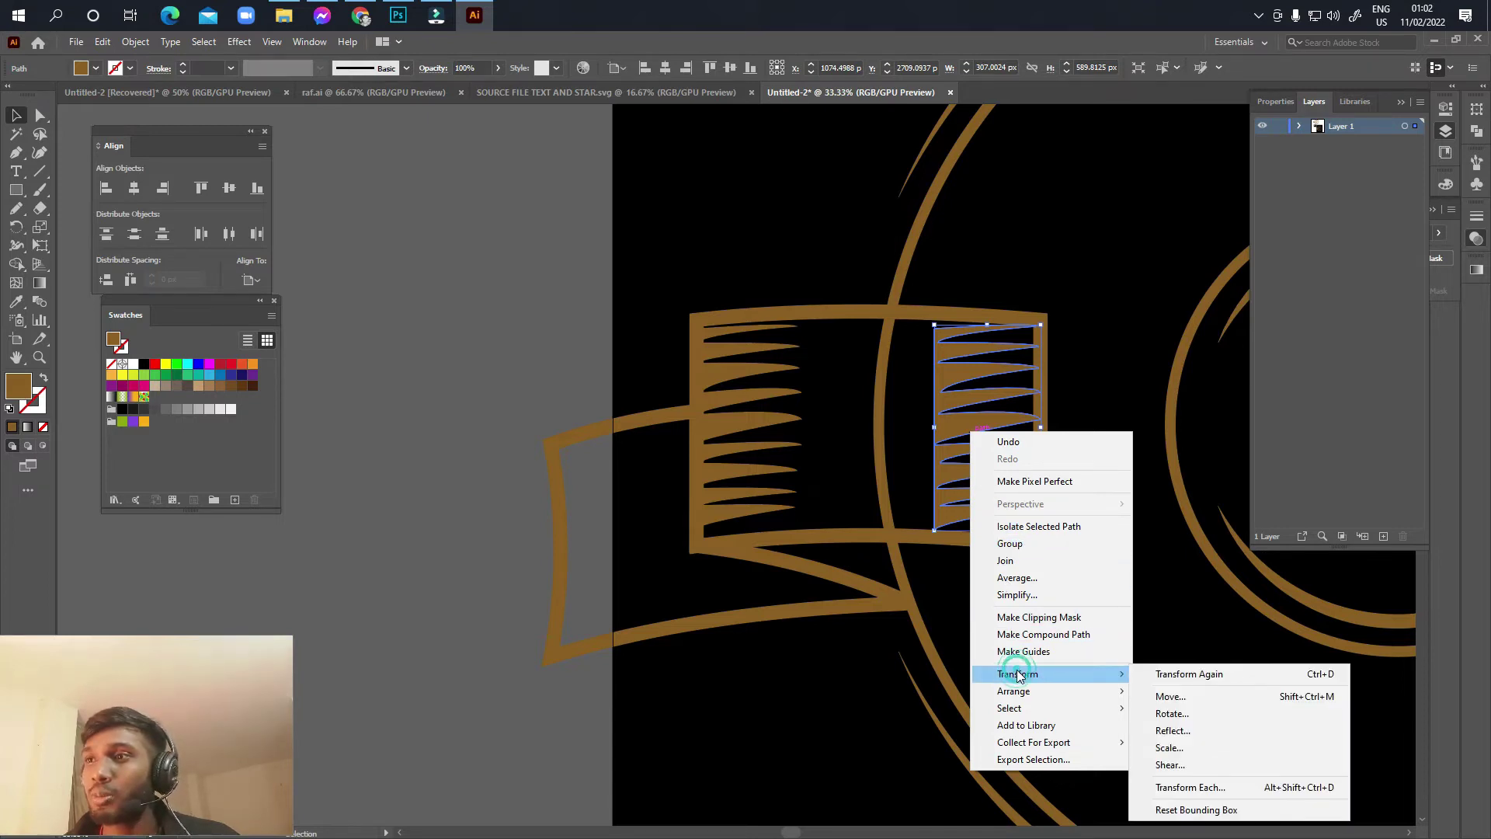
left_click(1182, 729)
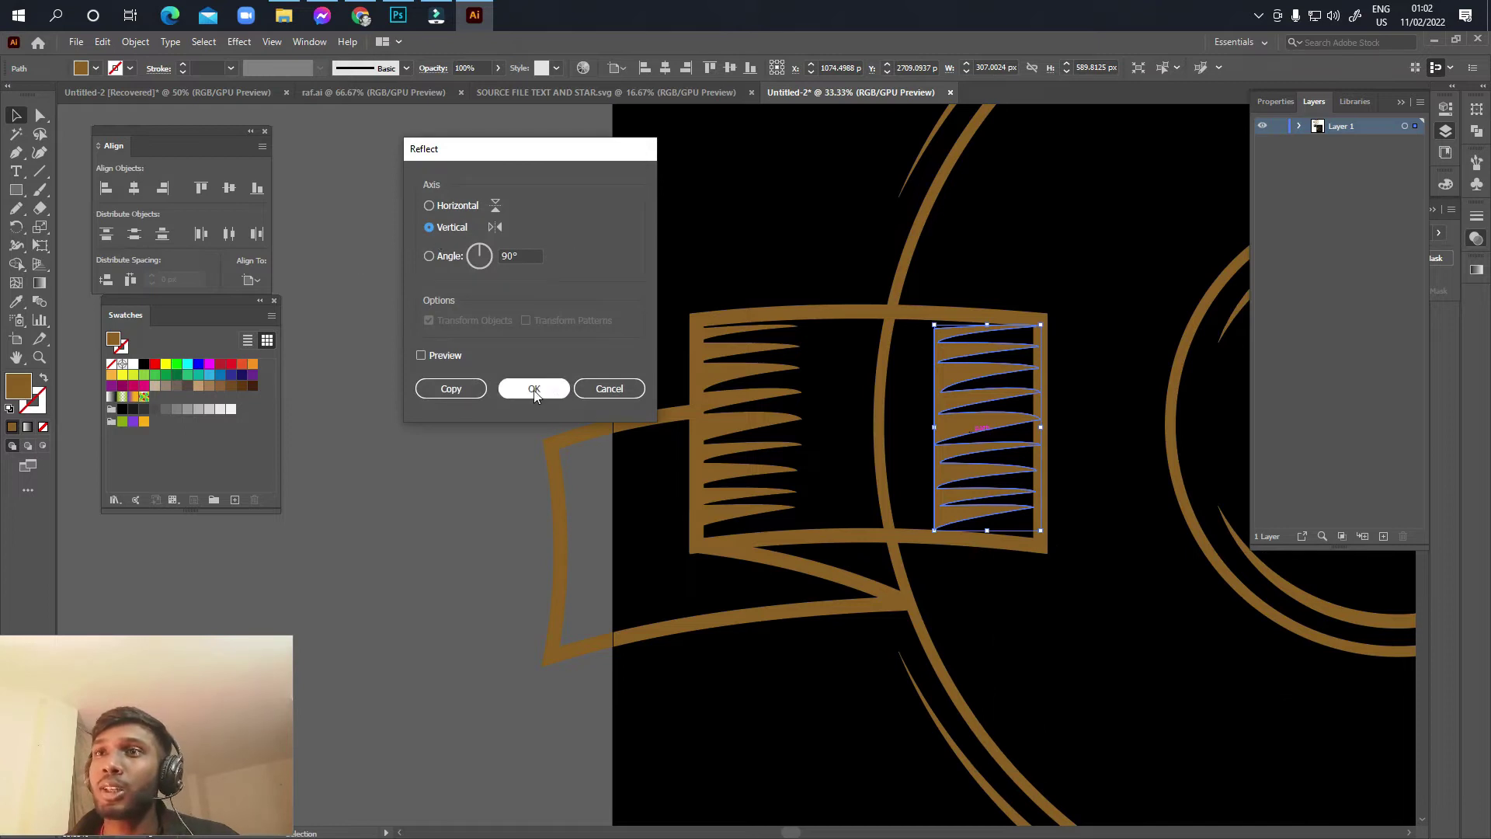
left_click(534, 389)
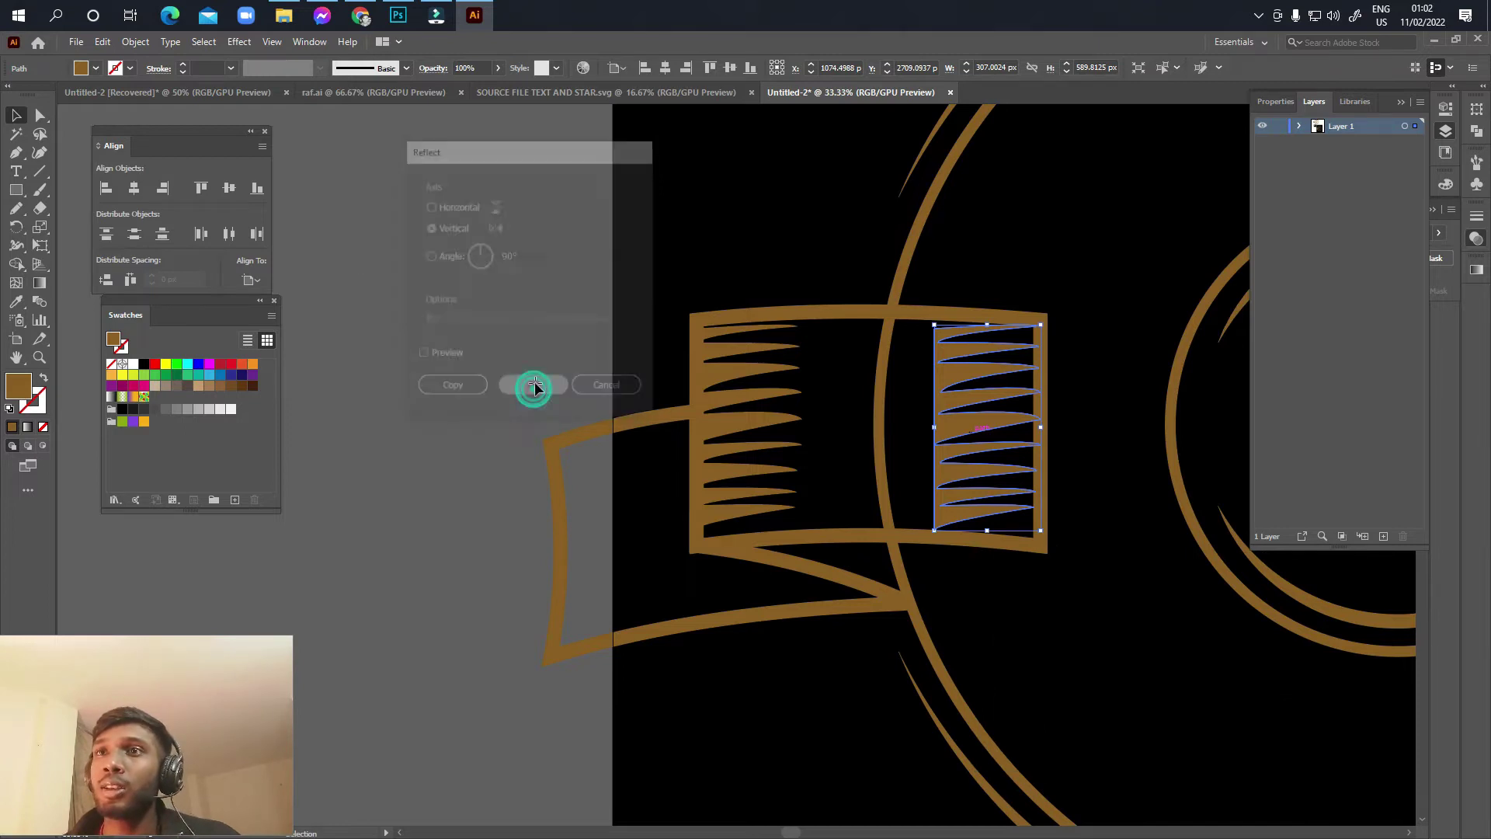
left_click(1076, 373)
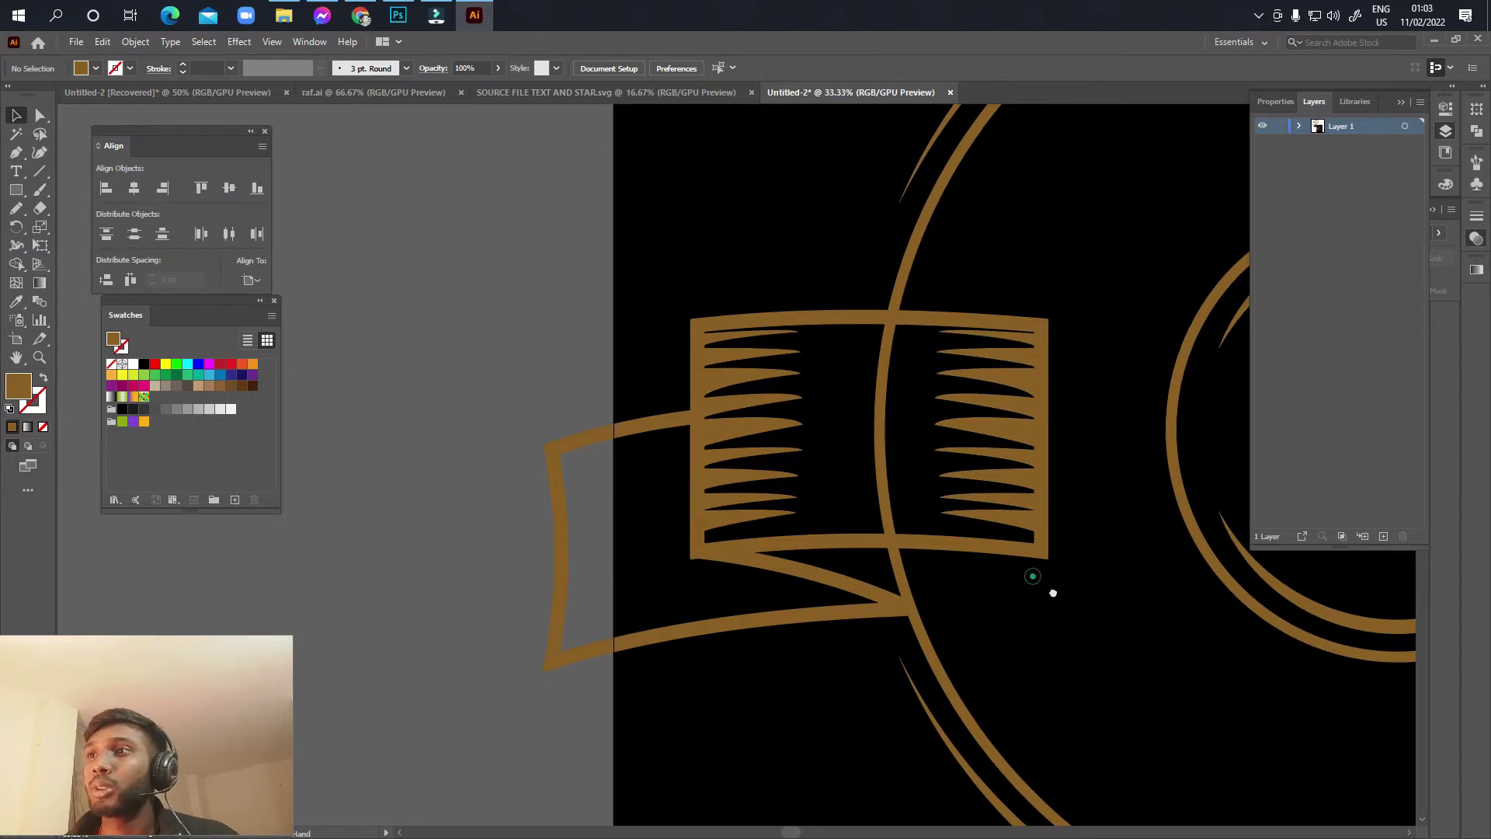
left_click(1035, 453)
Step: Copy the spike column onto the far-left end of the ribbon's folded flap
left_click(1138, 476)
scroll(1122, 466, "down", 1)
left_click_drag(898, 593, 1053, 565)
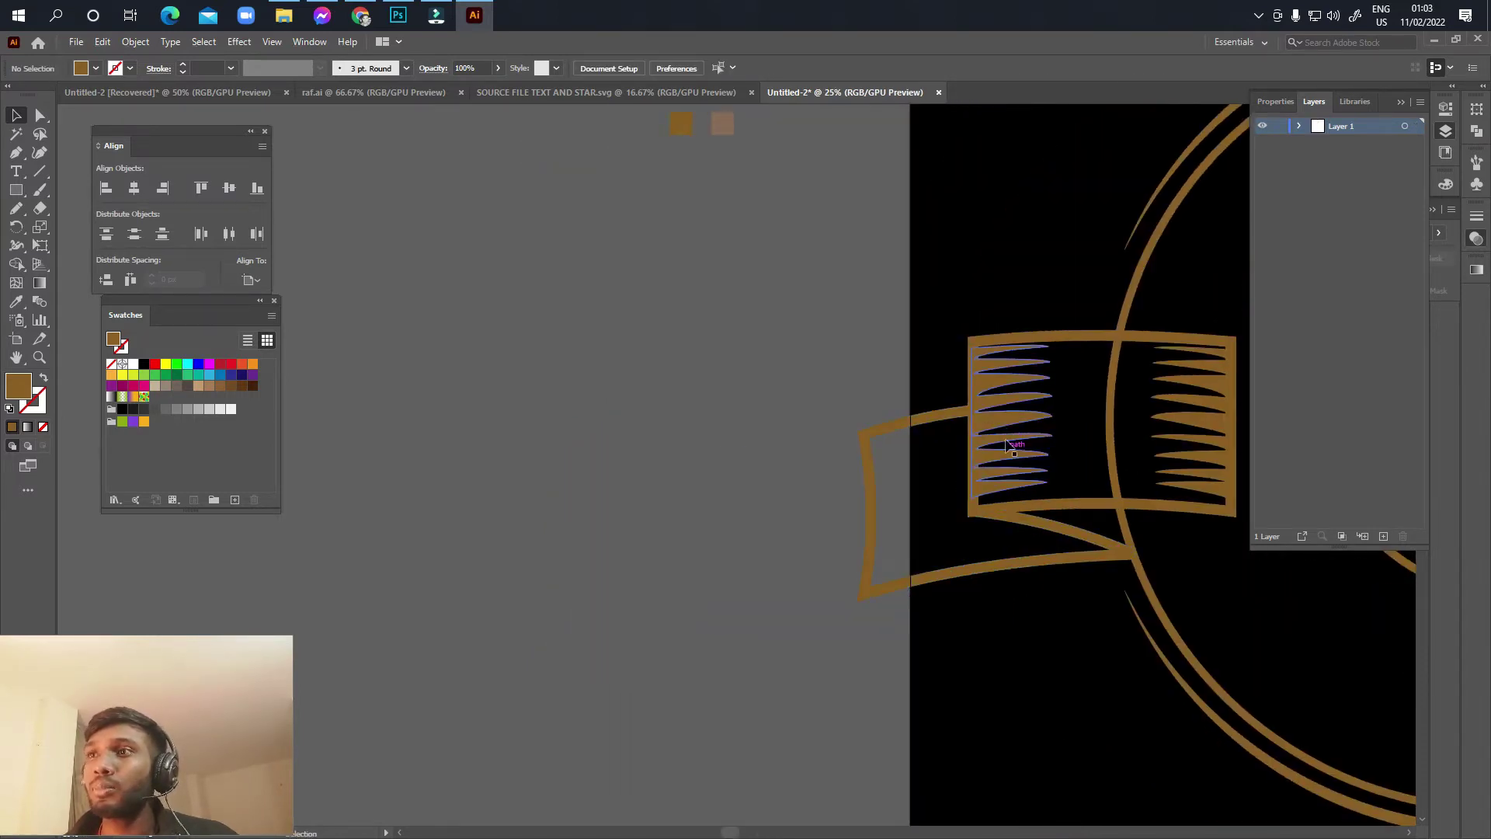
left_click_drag(999, 425, 898, 513)
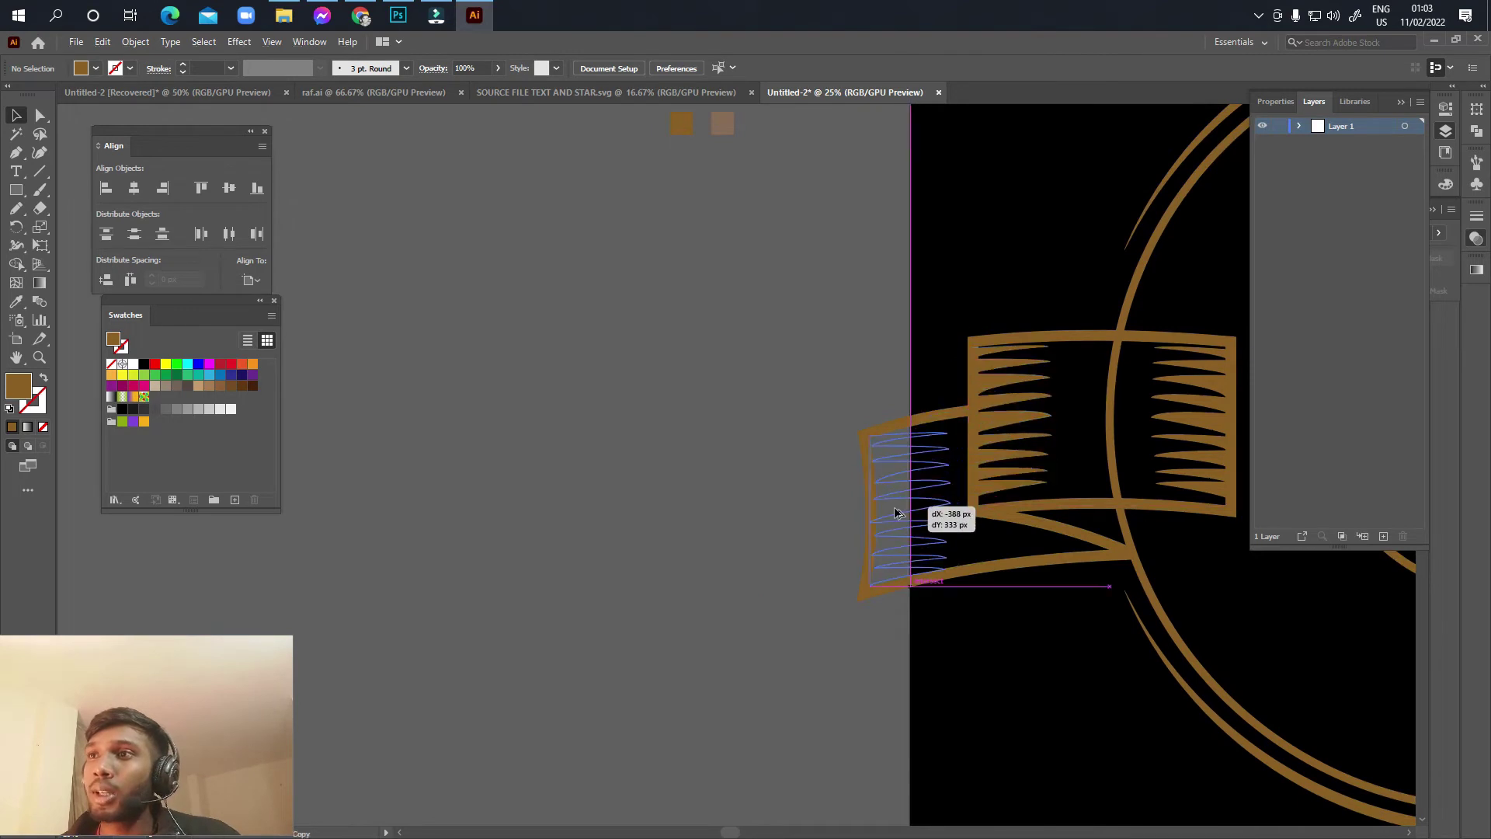
key("ctrl+minus")
left_click(924, 572, "shift")
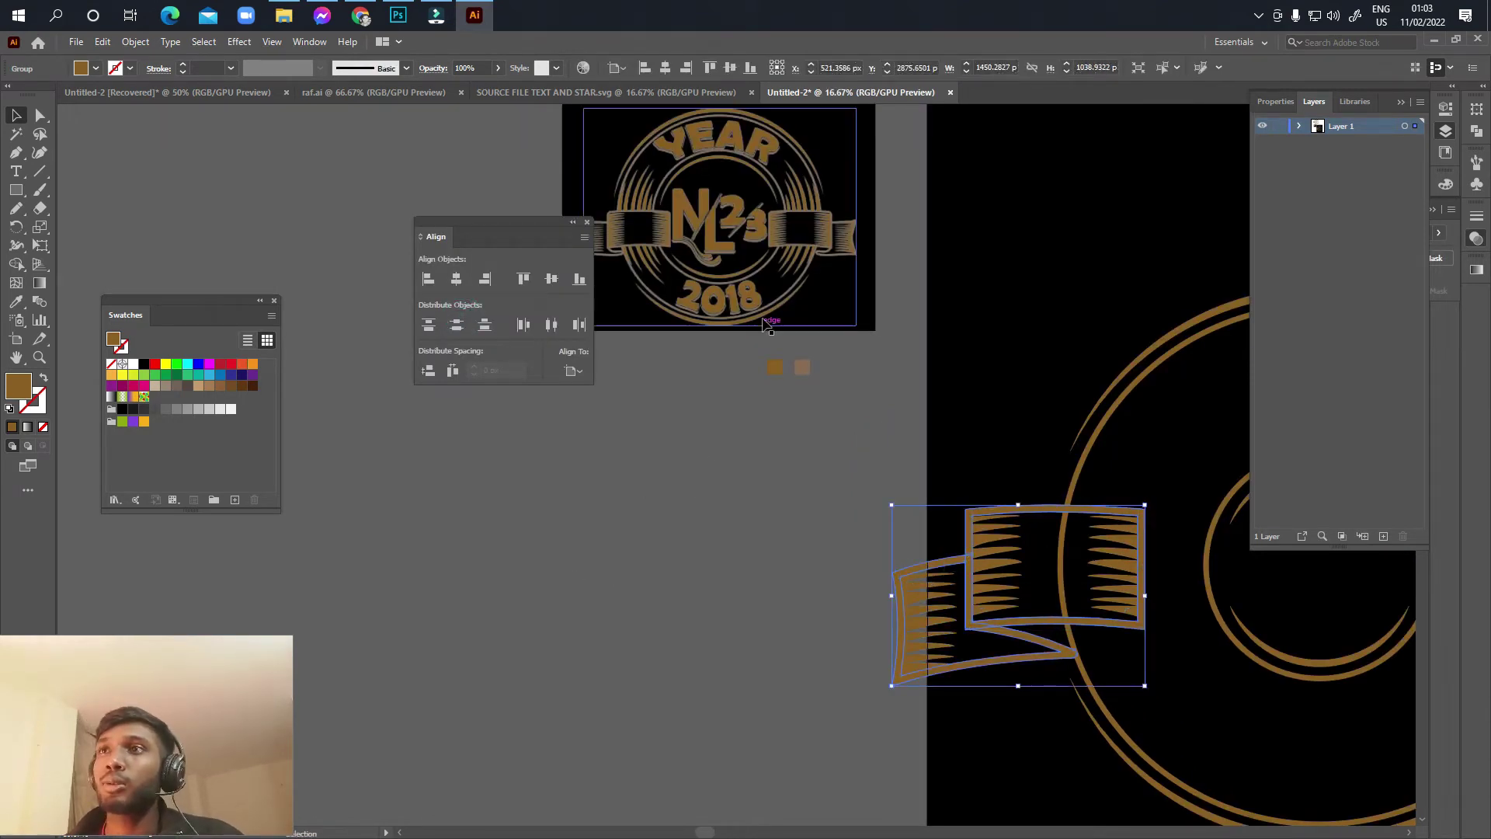
Step: Select the left banner's frame group, ready for the Eyedropper
scroll(808, 295, "up", 6)
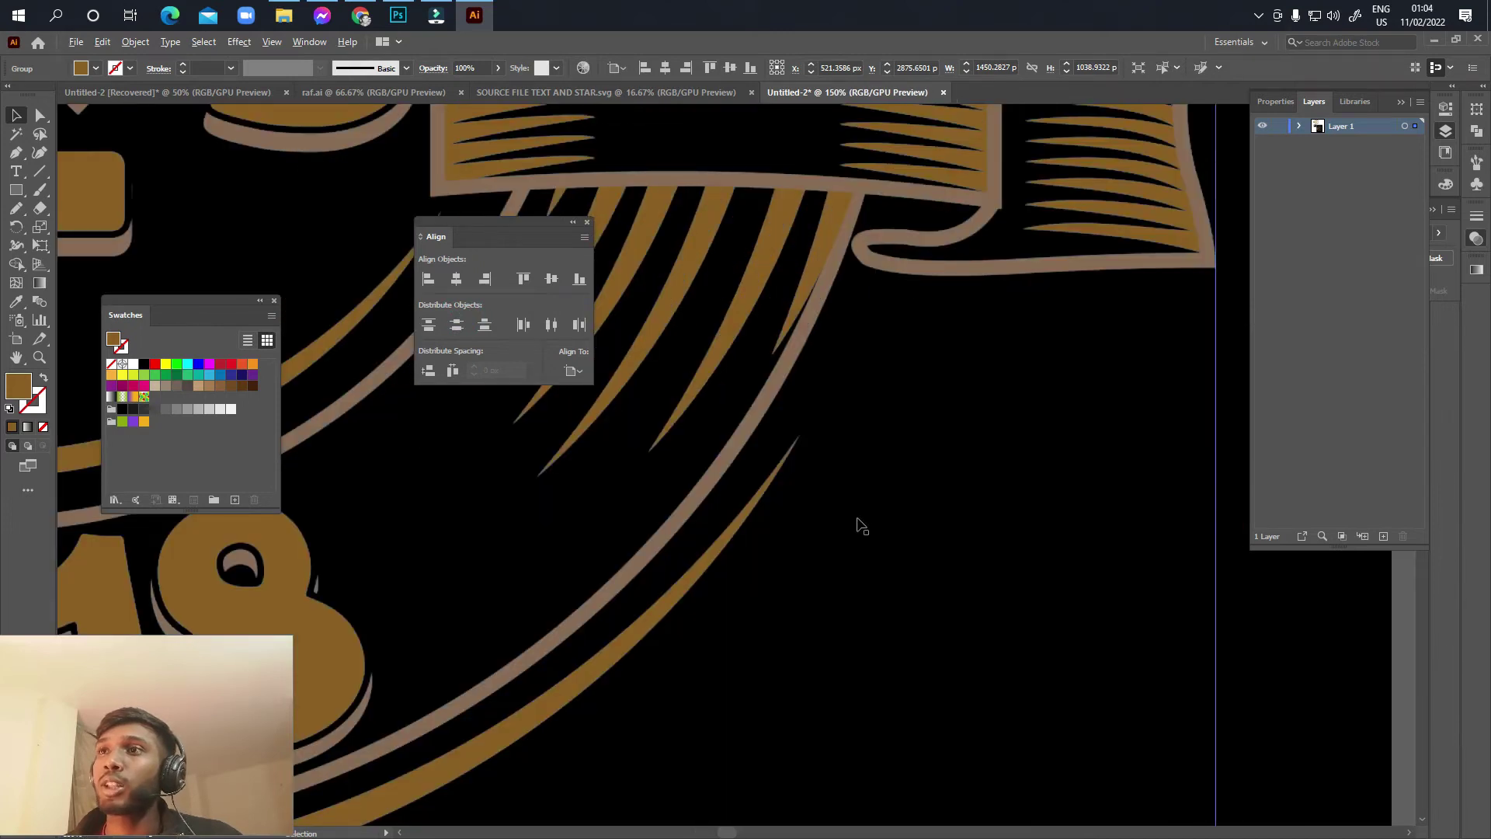
scroll(860, 524, "down", 5)
scroll(523, 497, "down", 2)
mouse_move(724, 581)
left_mouse_down()
mouse_move(750, 487)
mouse_move(720, 412)
left_mouse_up()
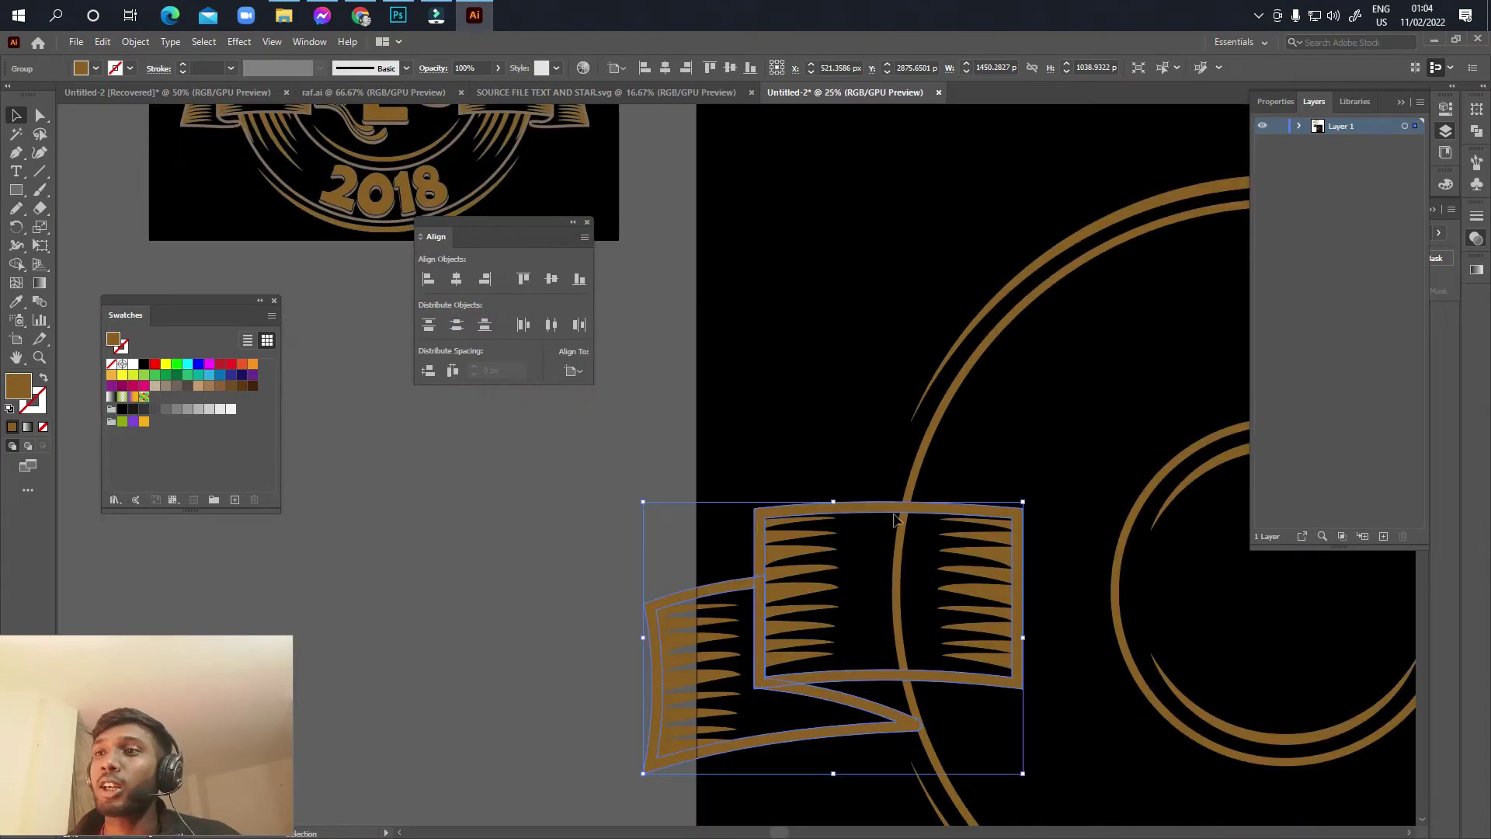
left_click(781, 475)
scroll(737, 551, "up", 3)
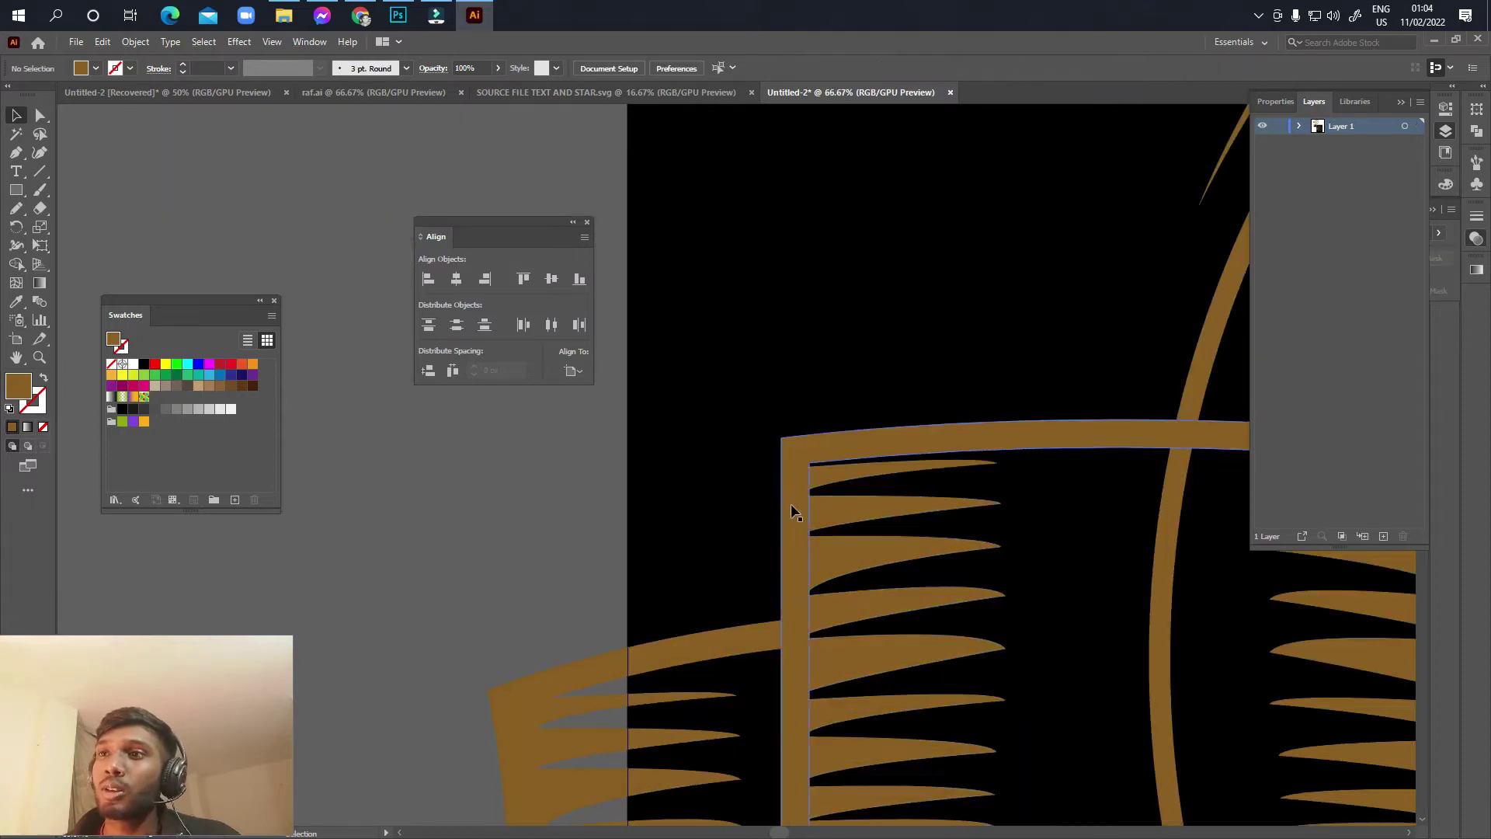
left_click(789, 460)
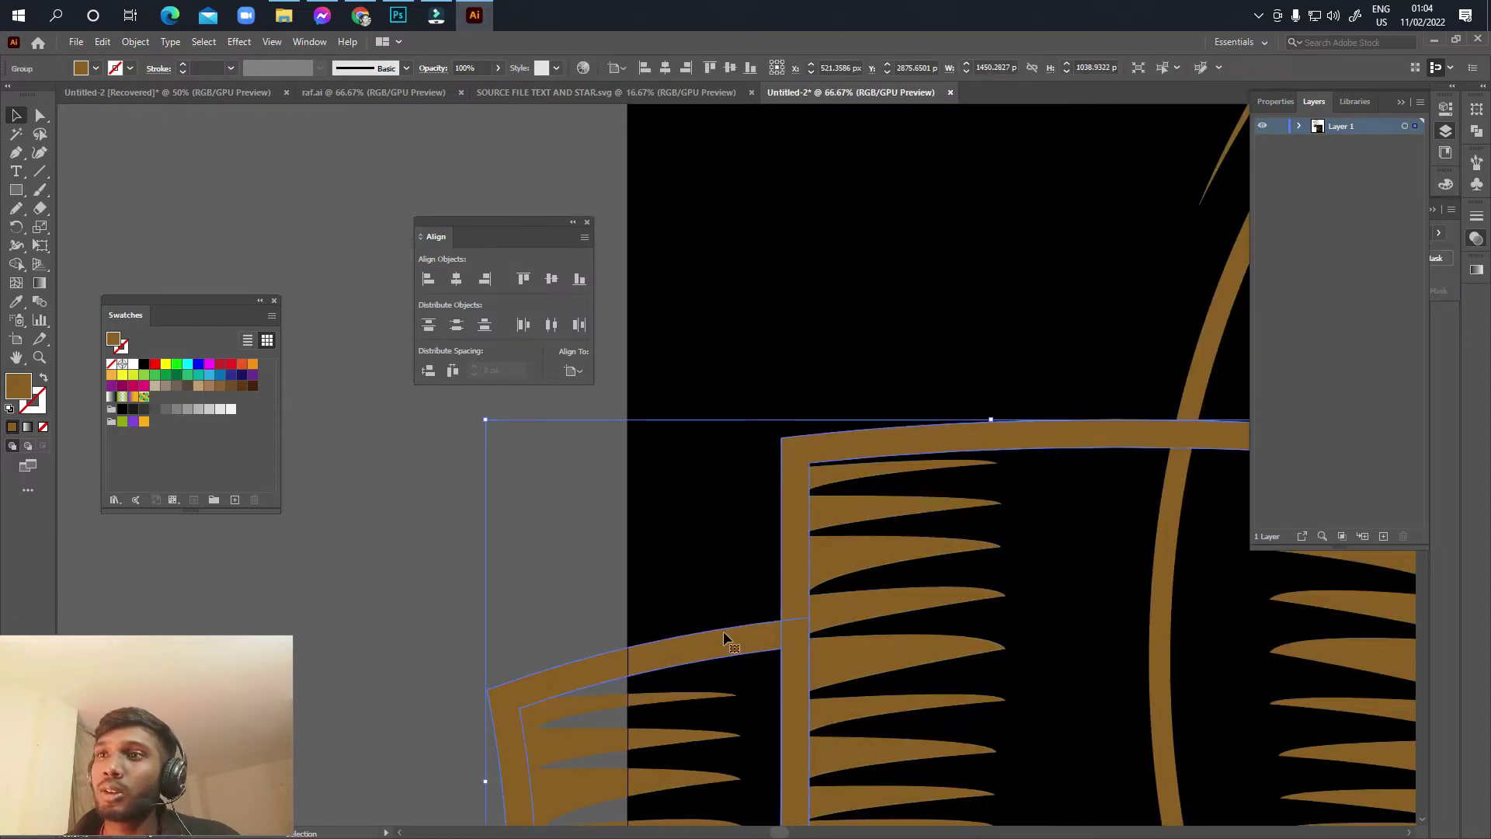
left_click(16, 300)
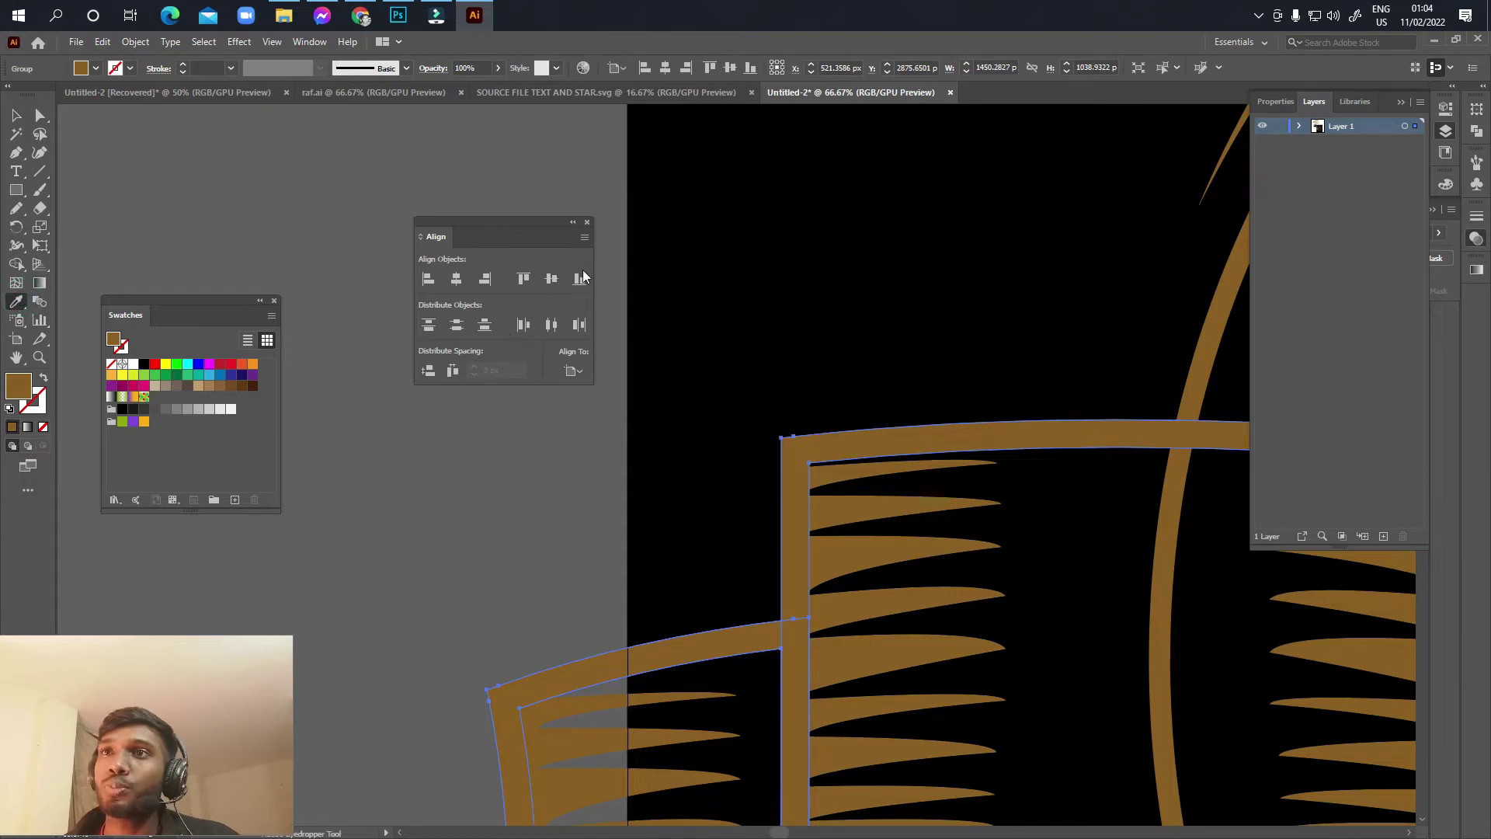
Step: Sample the light brown reference swatch onto the banner frame
left_click_drag(583, 278, 749, 502)
left_click(268, 225)
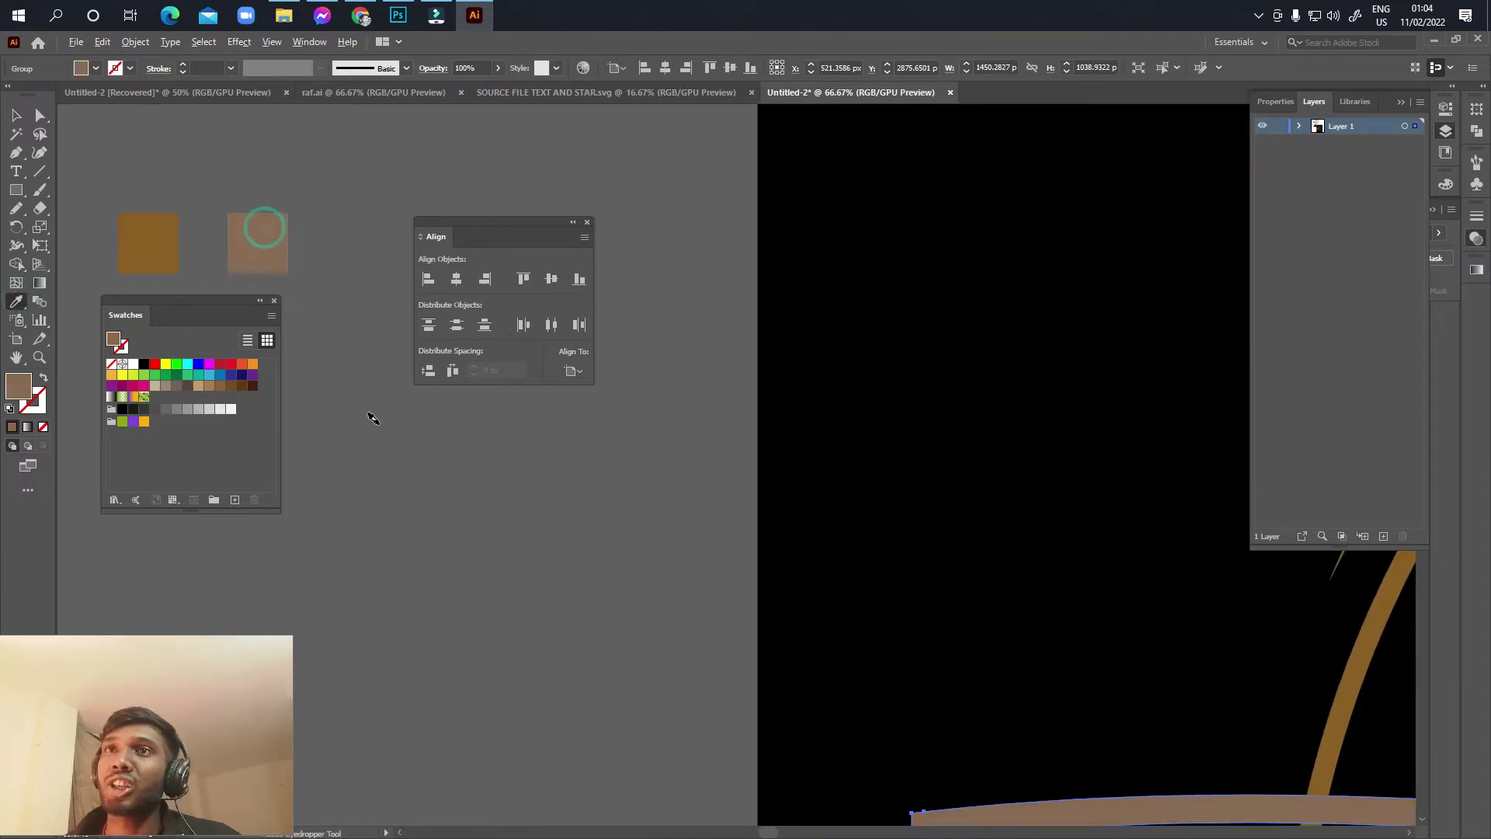
key("ctrl+minus")
key("ctrl+minus")
key("ctrl+minus")
key("v")
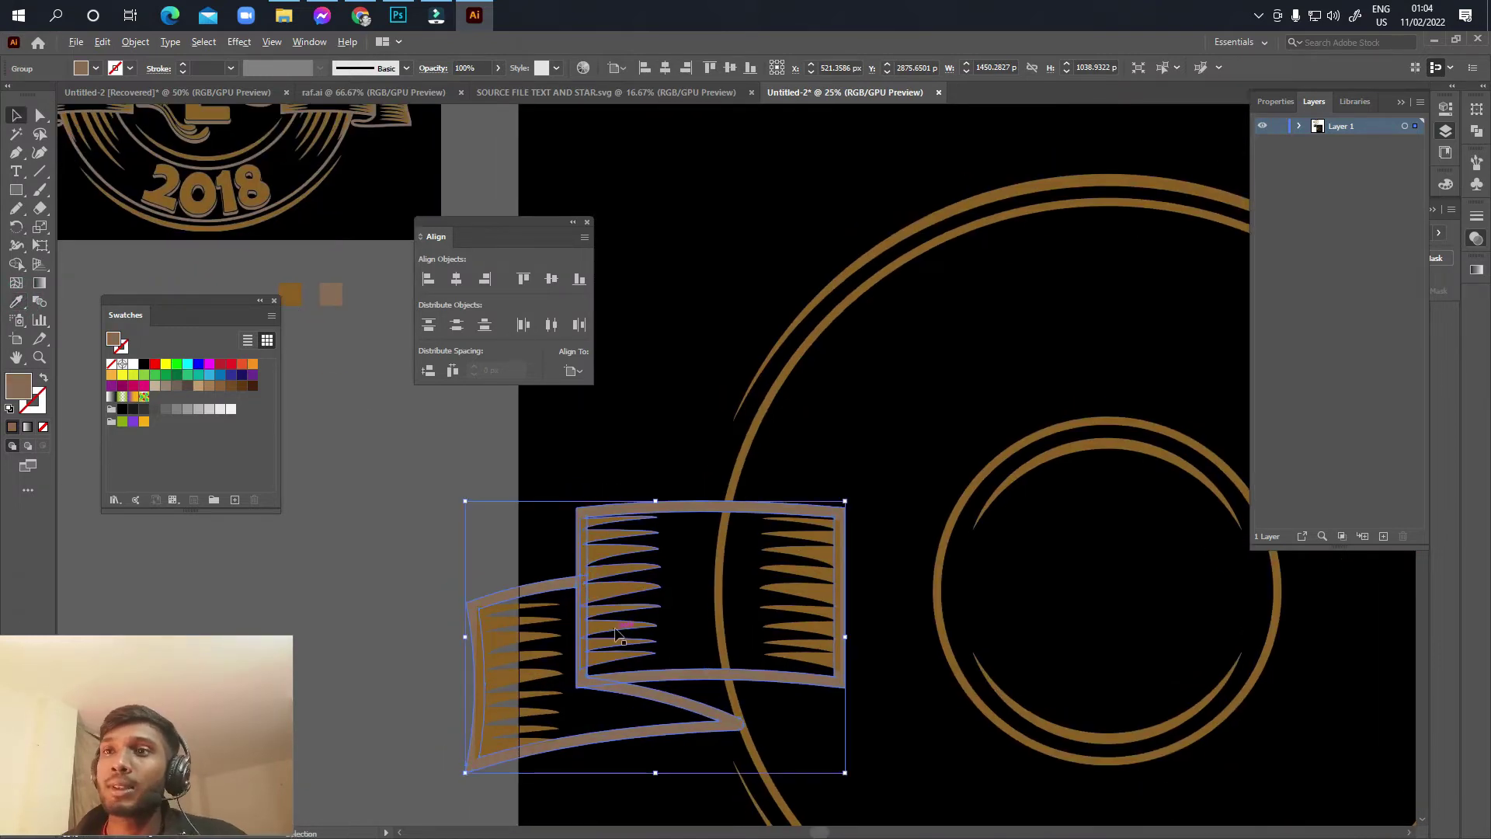
scroll(608, 535, "up", 2)
left_click(747, 629)
Step: Select the middle, right and left hatch combs and delete them
left_click_drag(583, 587, 669, 577)
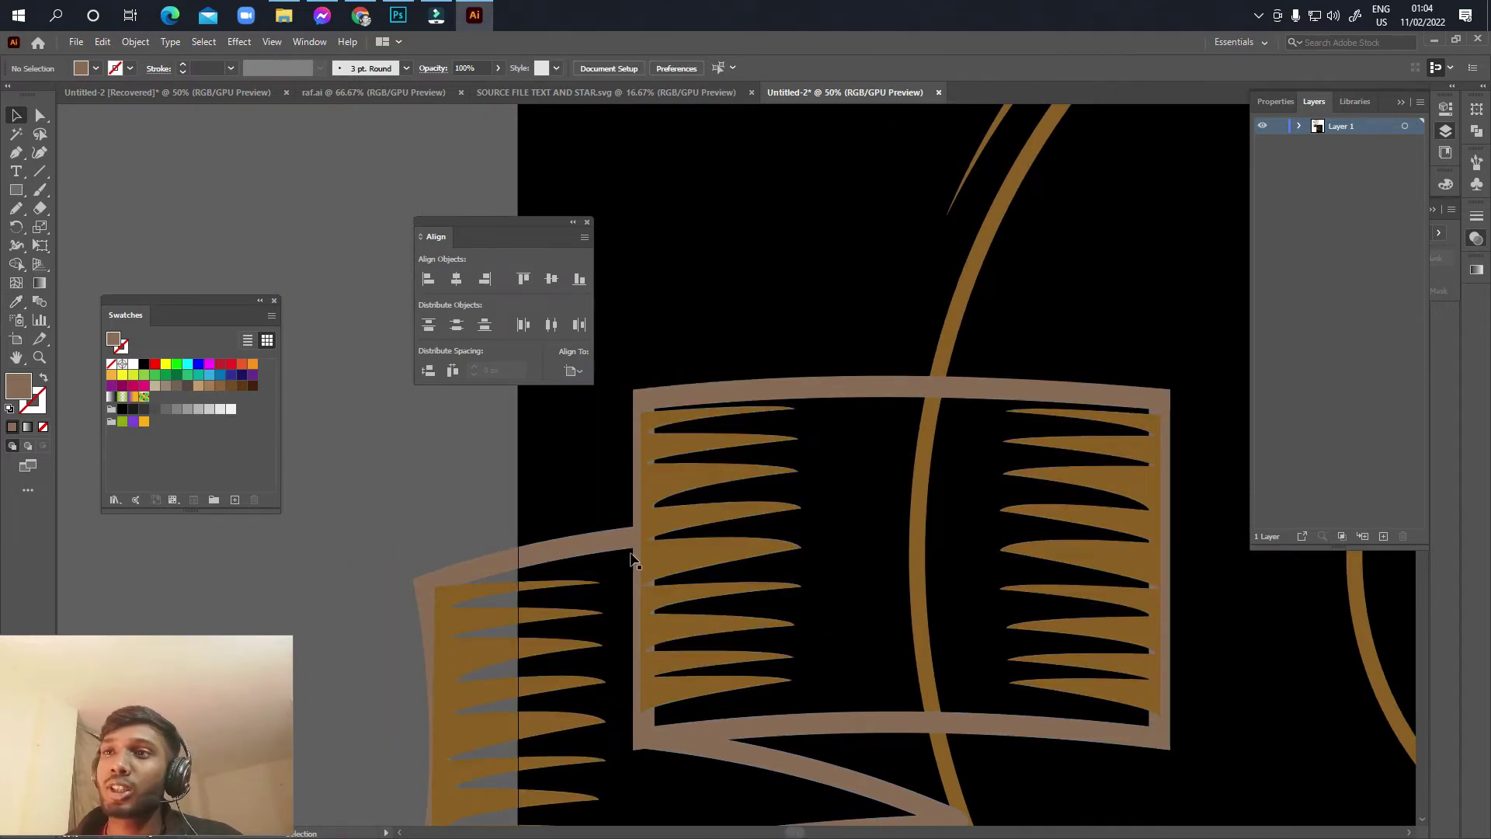
left_click(677, 556)
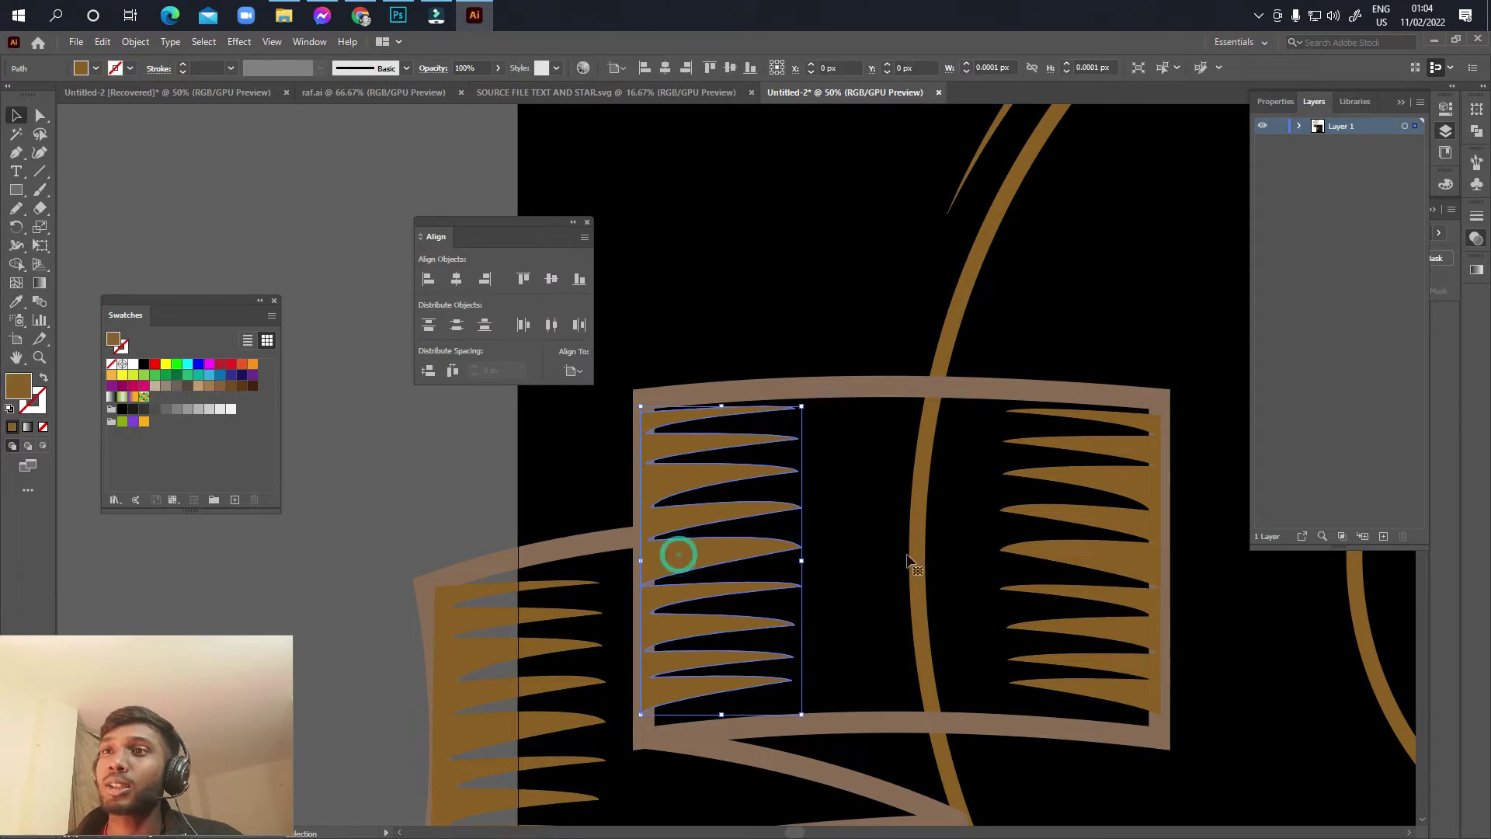
left_click(1035, 553, "shift")
left_click(454, 682, "shift")
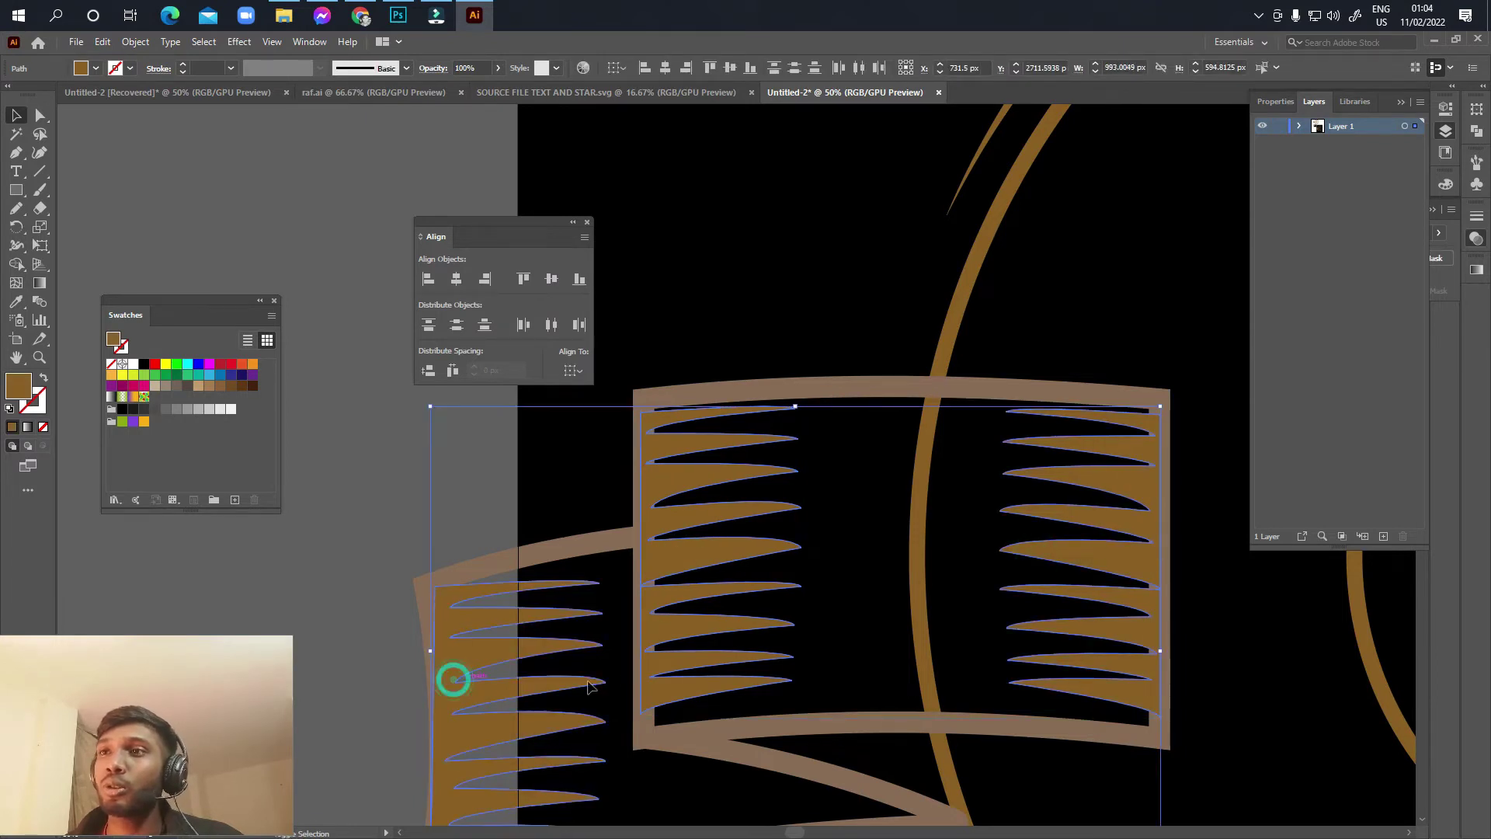
key("a")
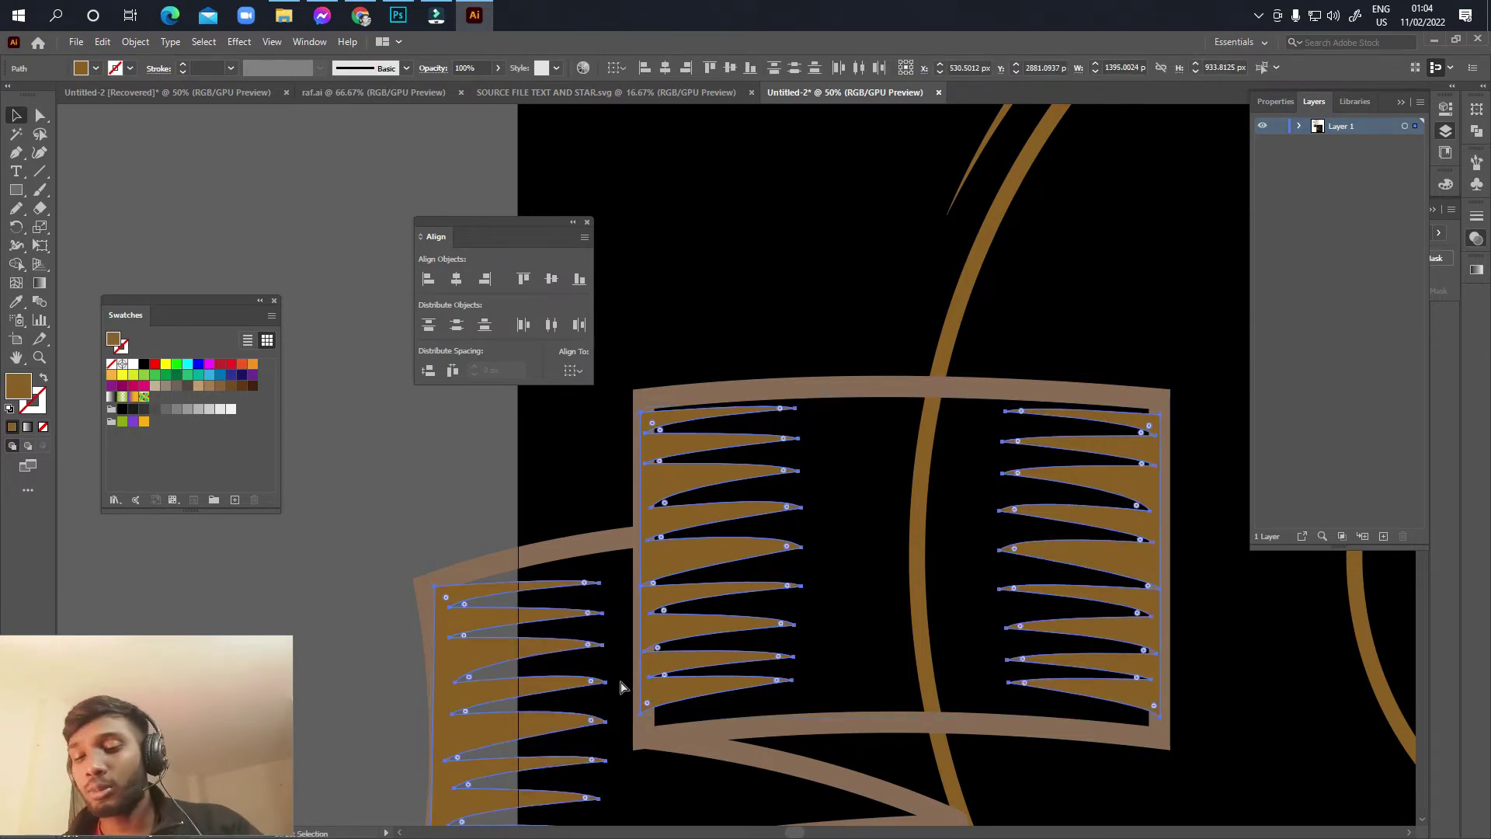
key("Delete")
key("v")
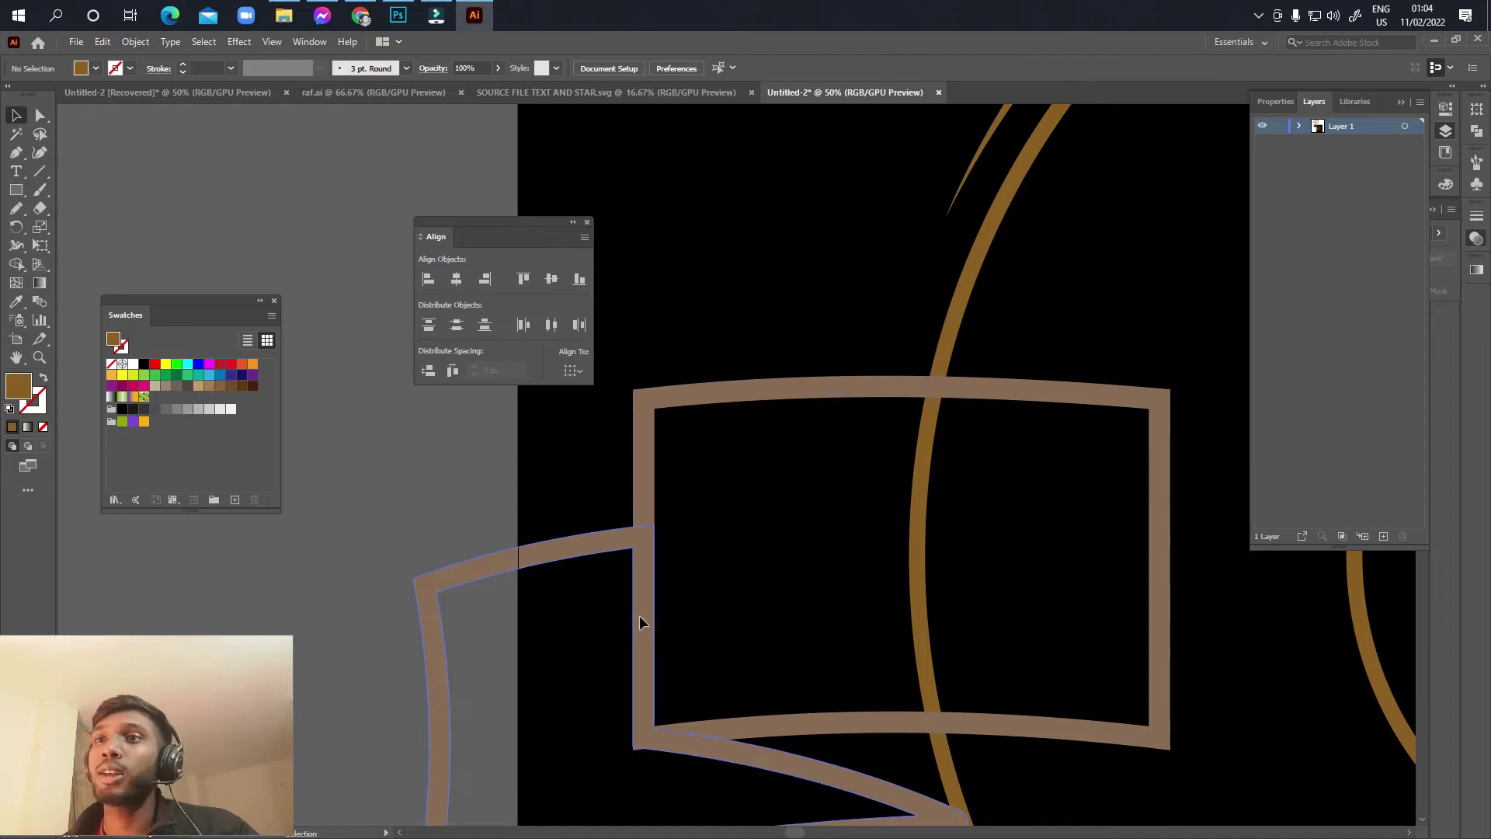
Step: Restore the deleted hatch combs with Ctrl+Z and recentre the view on the rings
left_click(640, 617)
key("a")
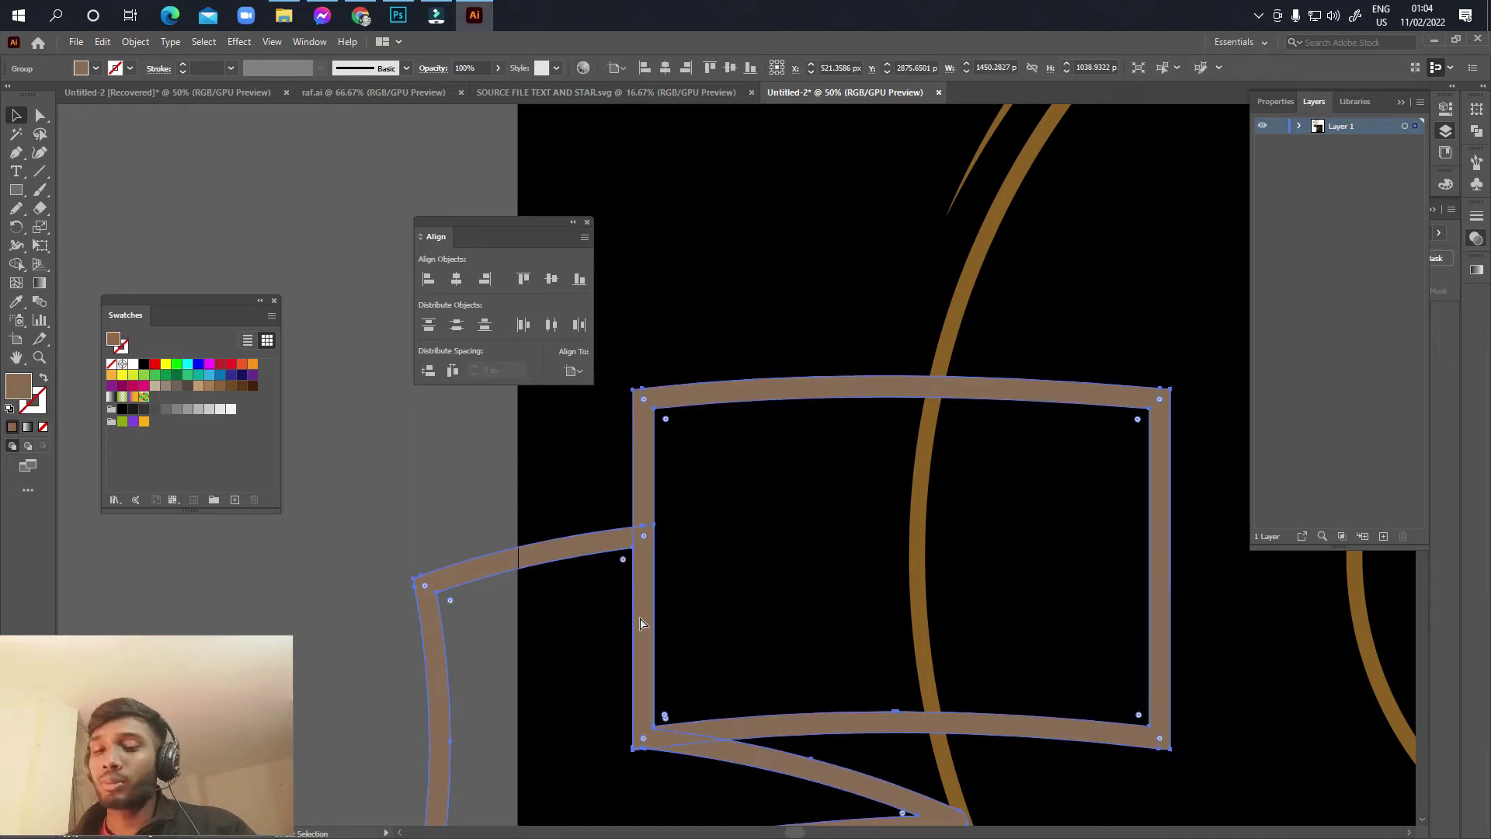
key("ctrl+z")
key("ctrl+z")
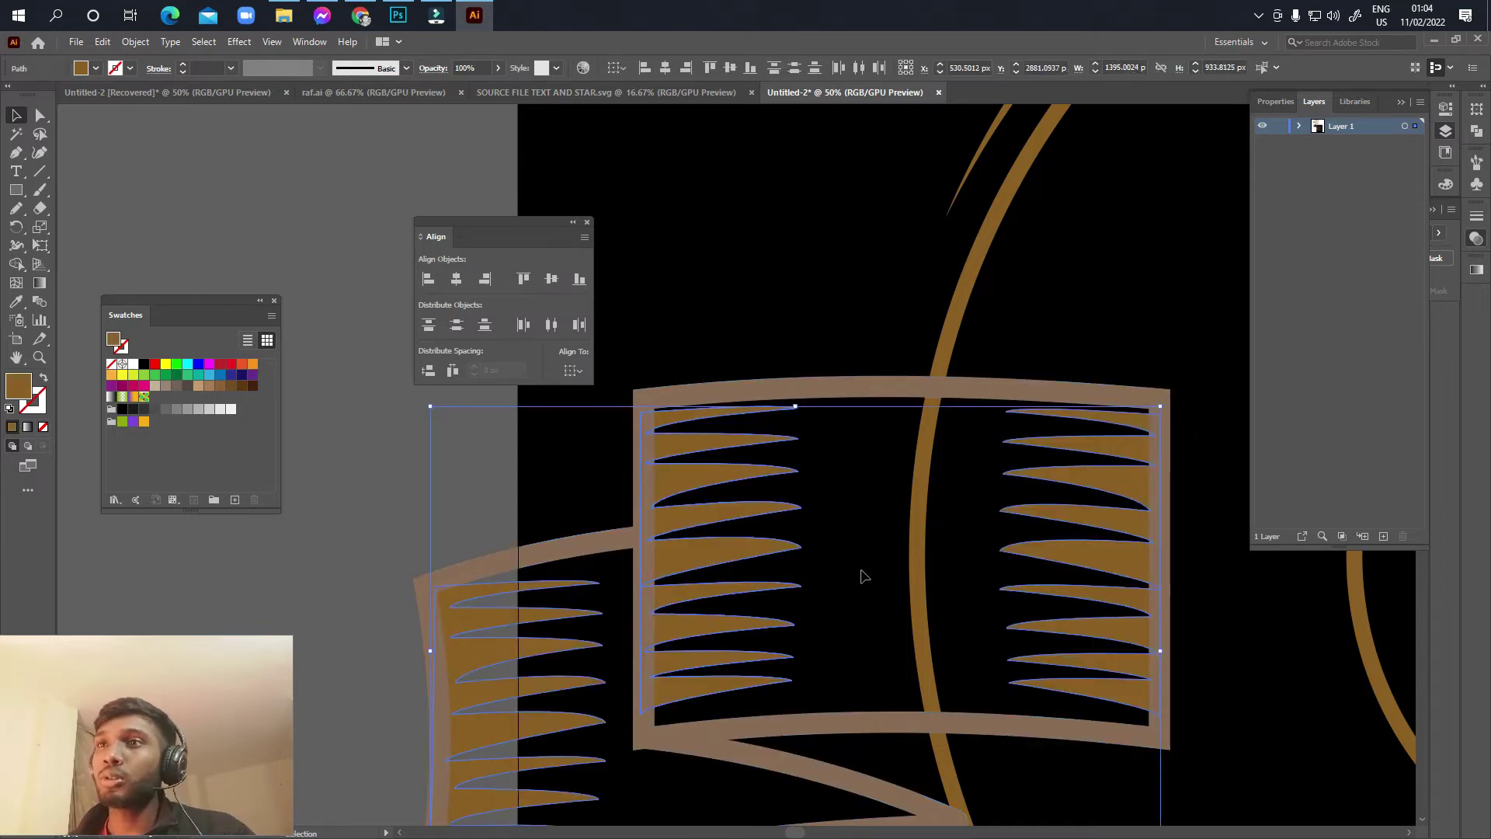
left_click(862, 575)
scroll(854, 574, "down", 2, "alt")
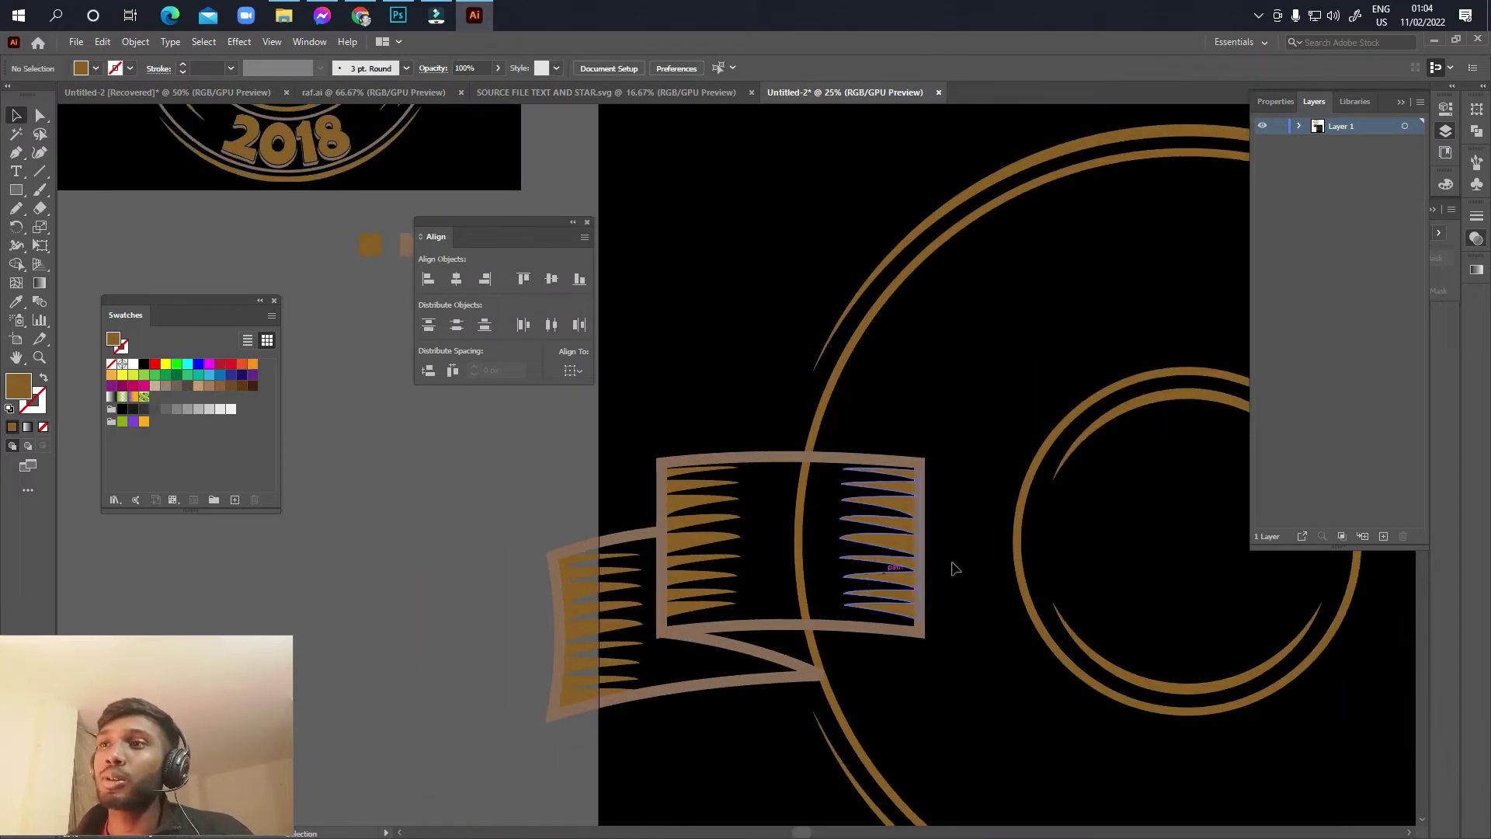
left_click_drag(925, 589, 815, 574)
scroll(919, 597, "down", 1)
left_click_drag(919, 597, 805, 575)
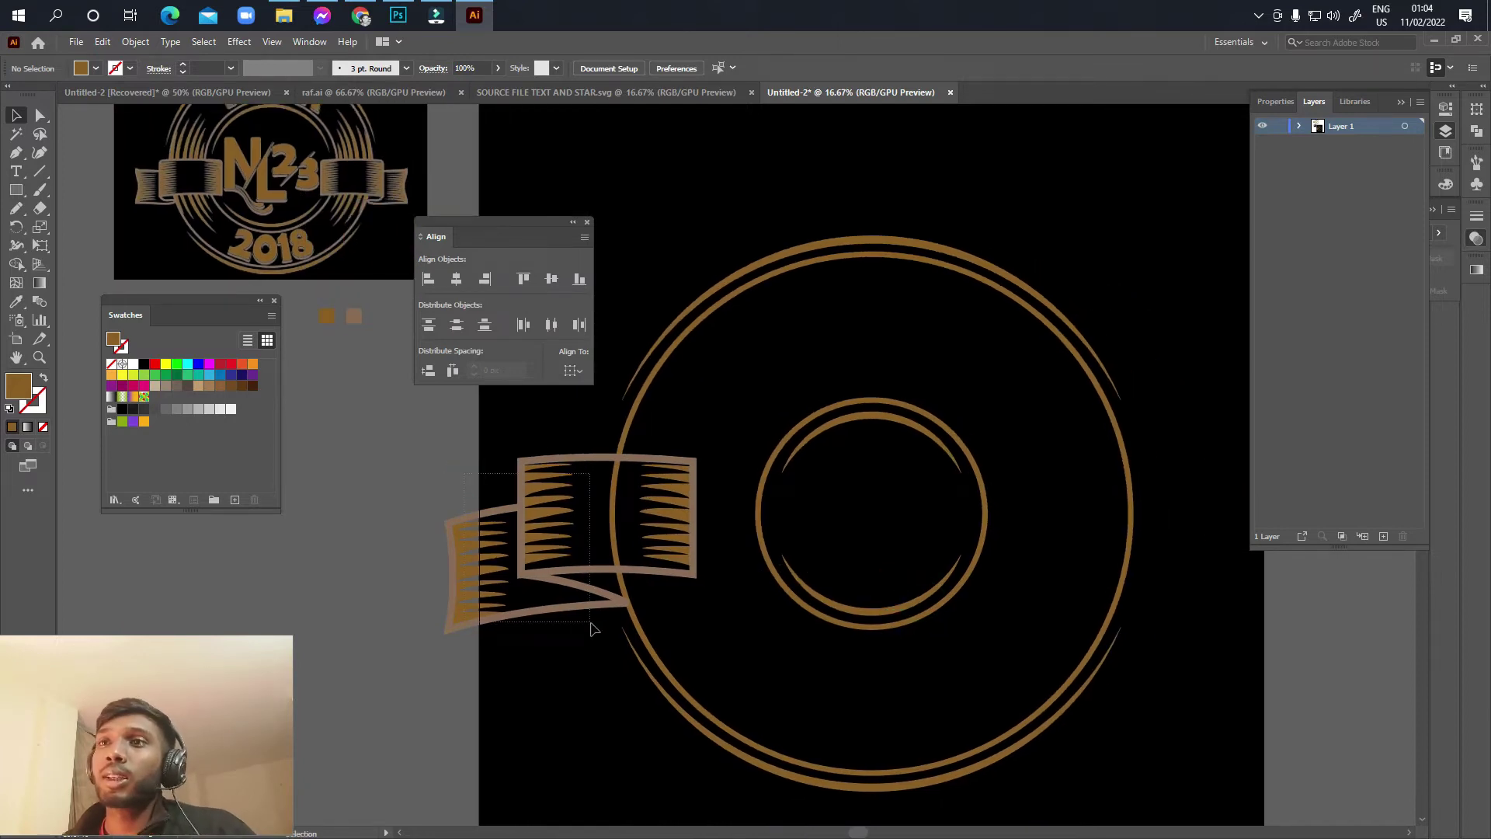
Step: Group the left ribbon banner and Alt-drag a copy to the right
left_click_drag(590, 628, 591, 629)
key("ctrl+g")
left_click_drag(664, 533, 1208, 511)
left_click_drag(1131, 549, 800, 590)
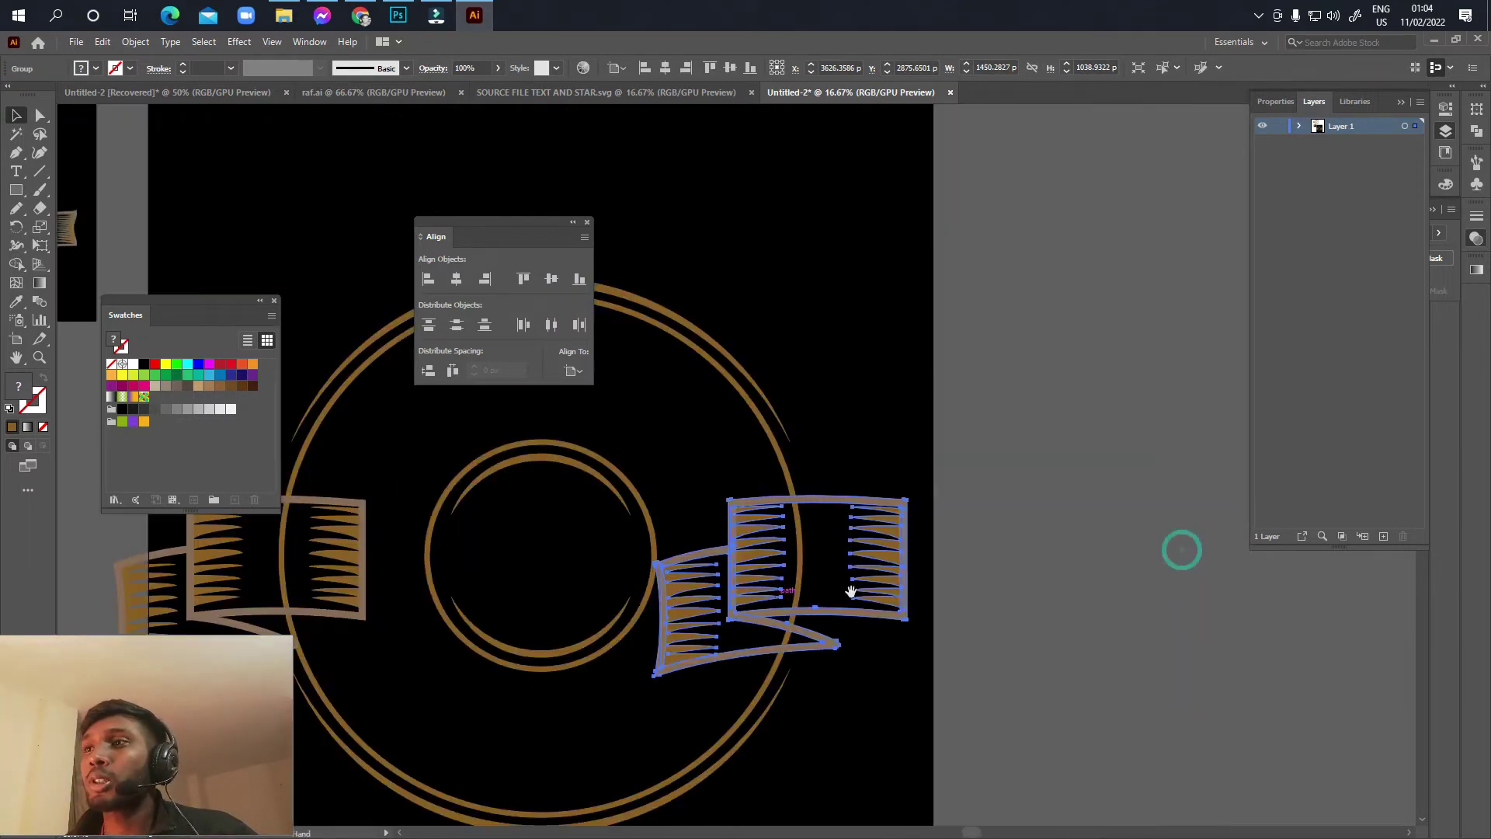
Step: Reflect the copied ribbon vertically and place it right of the rings
right_click(827, 576)
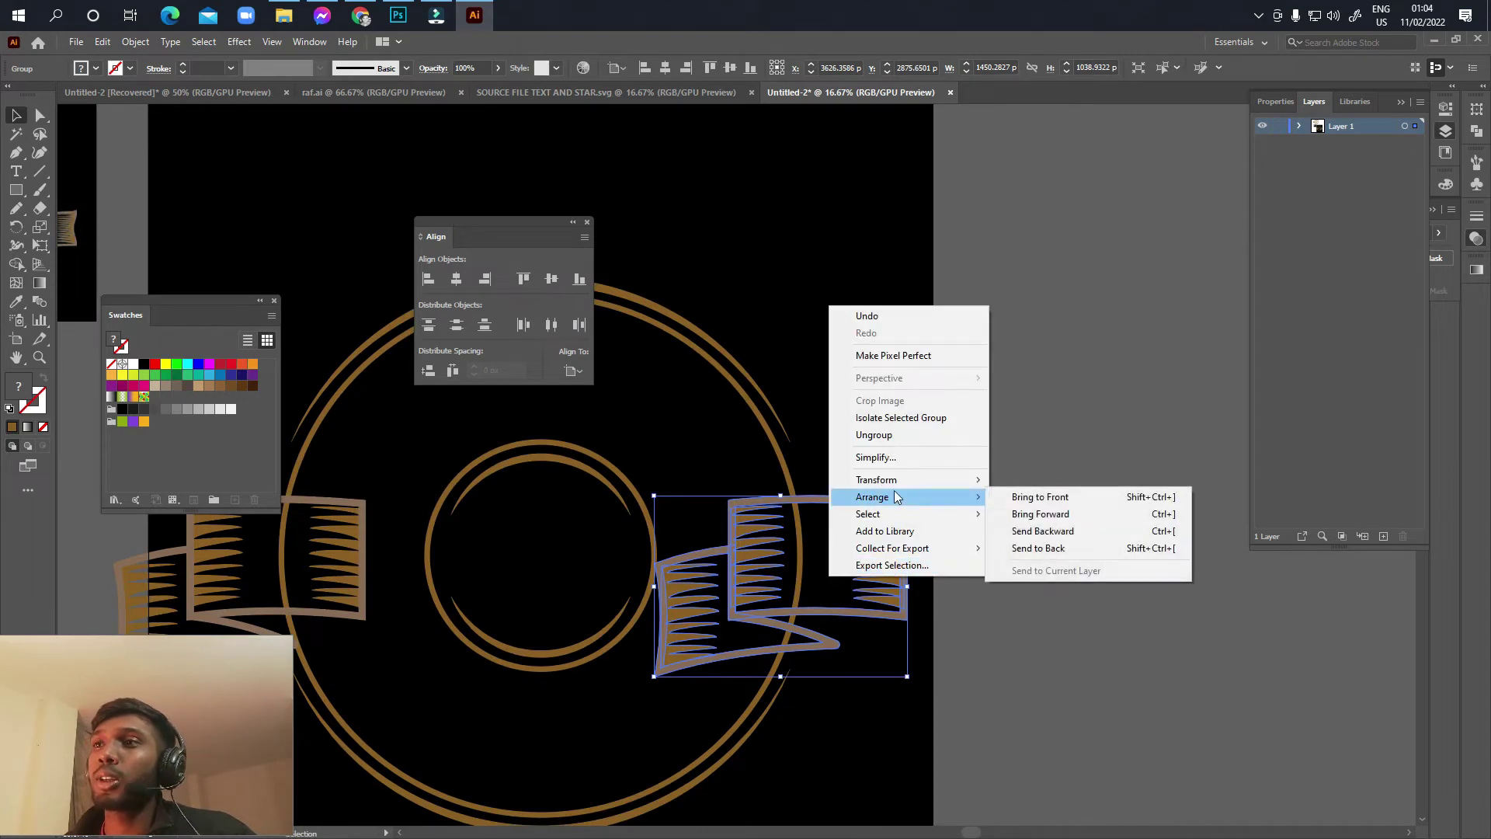
mouse_move(876, 479)
left_click(1065, 536)
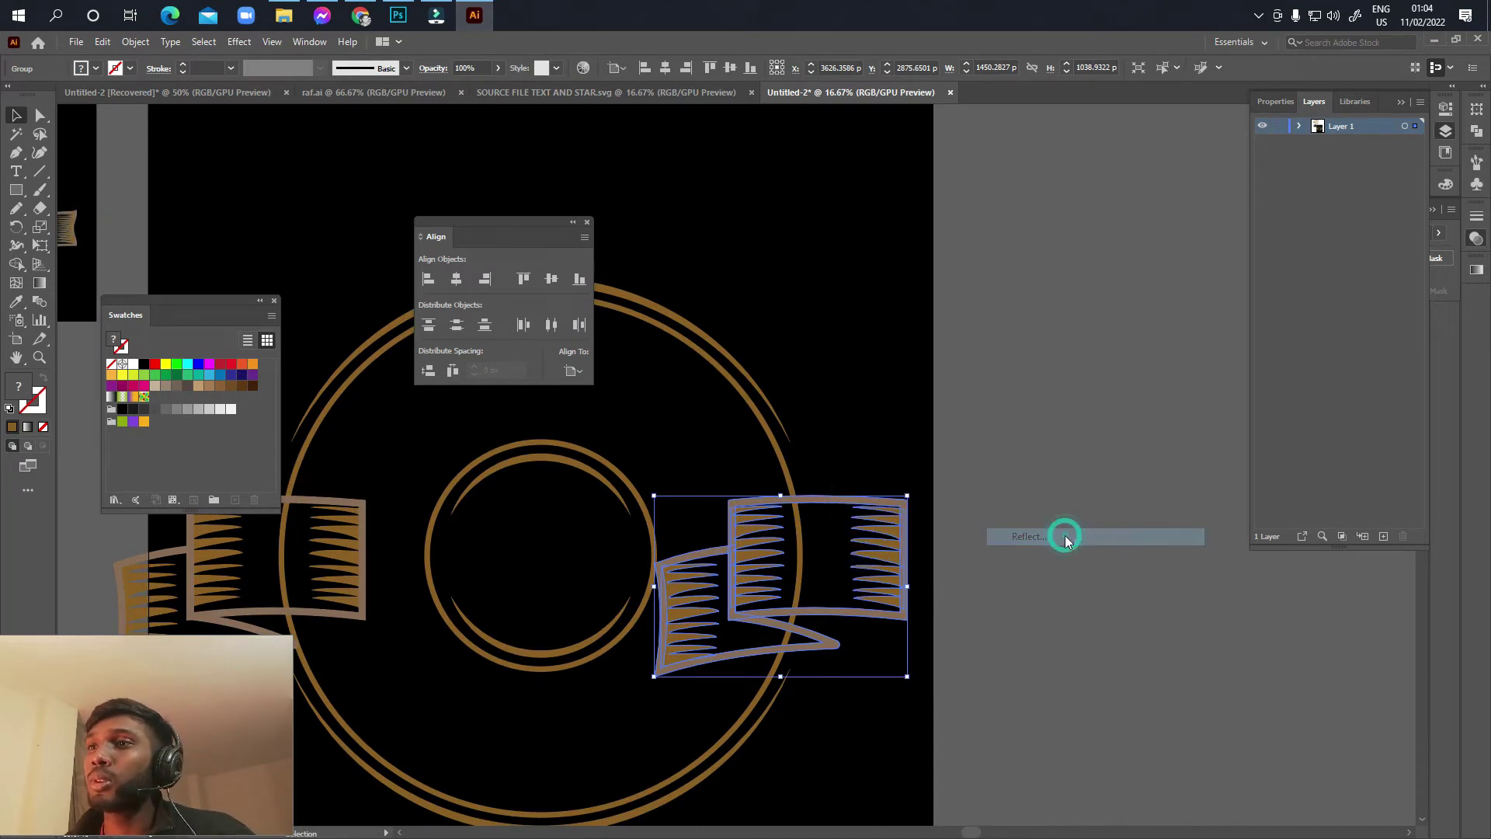
left_click(548, 393)
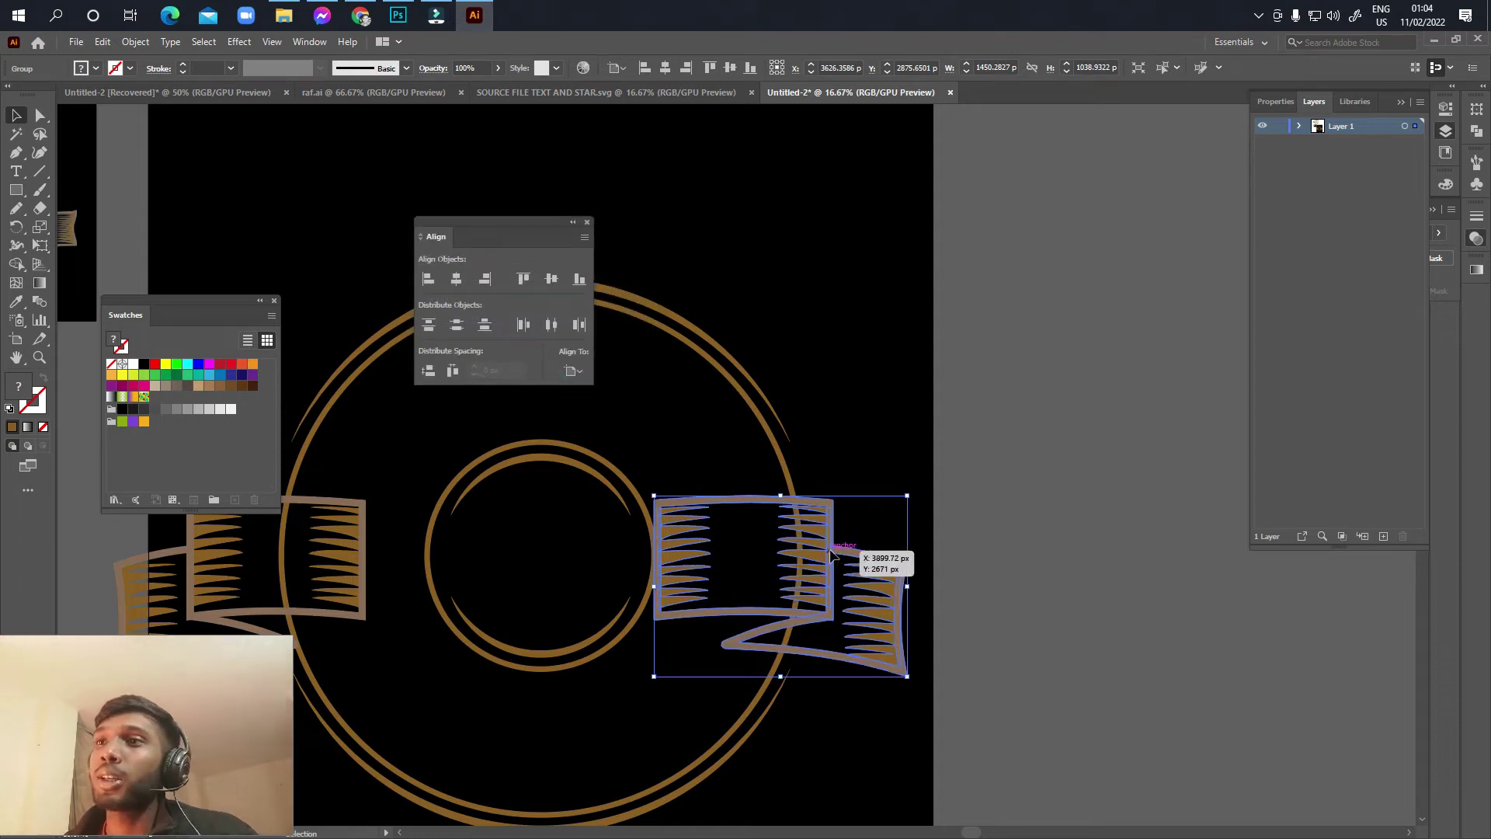
left_click_drag(835, 555, 880, 548)
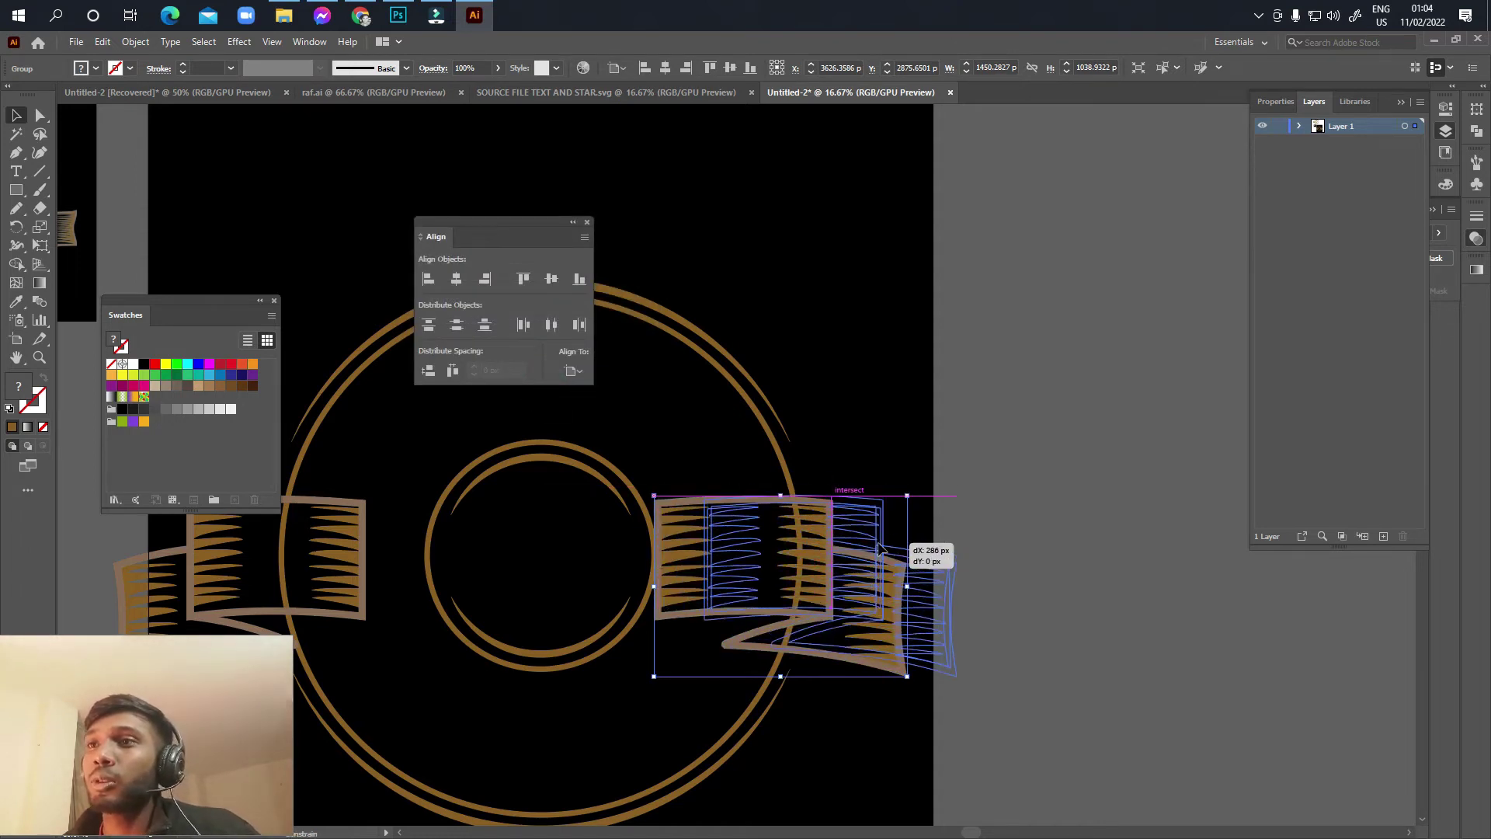
left_click_drag(879, 549, 882, 548)
left_click_drag(806, 510, 958, 510)
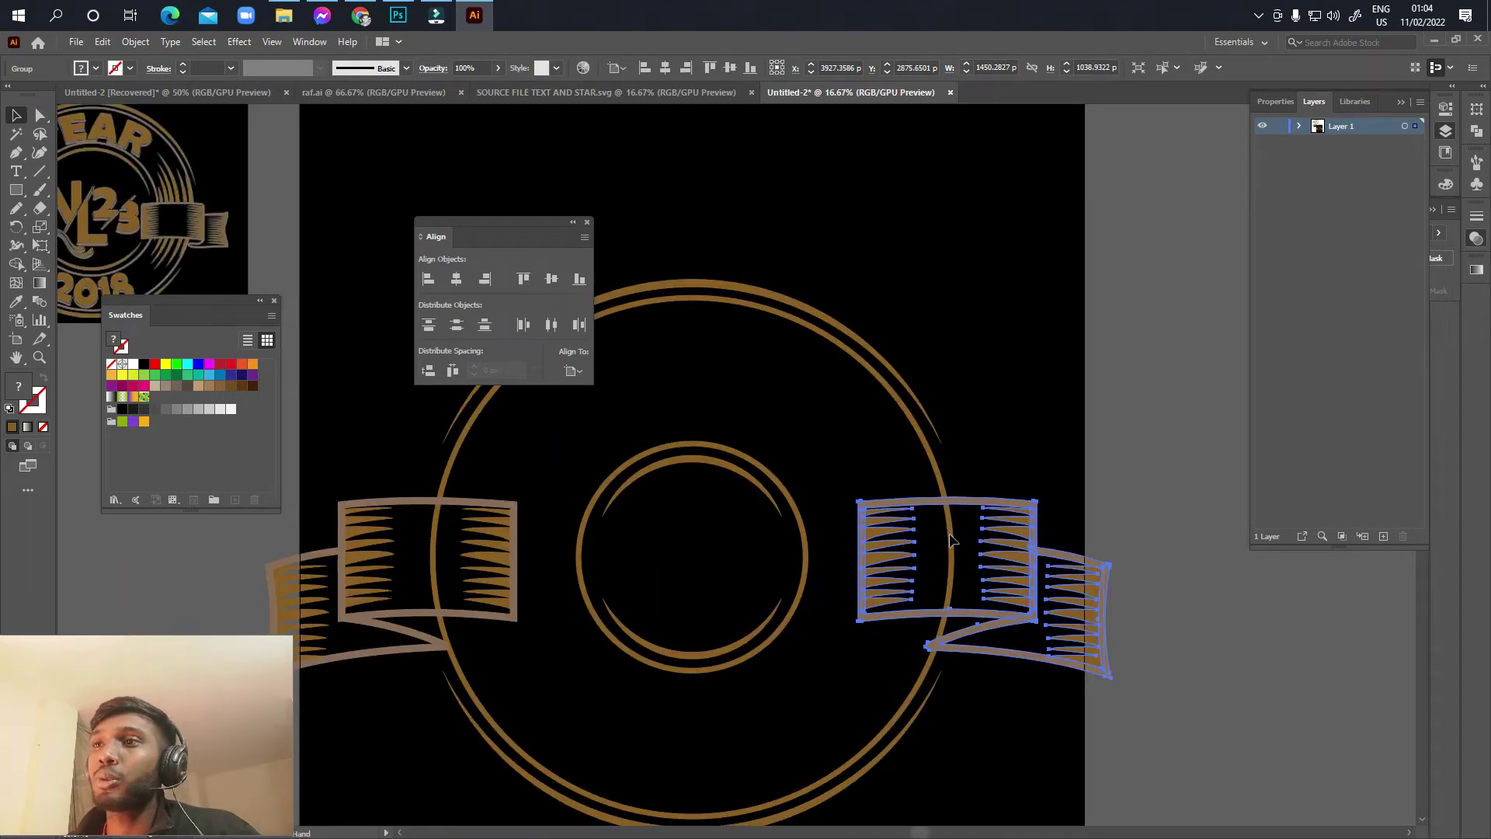
key("ctrl+minus")
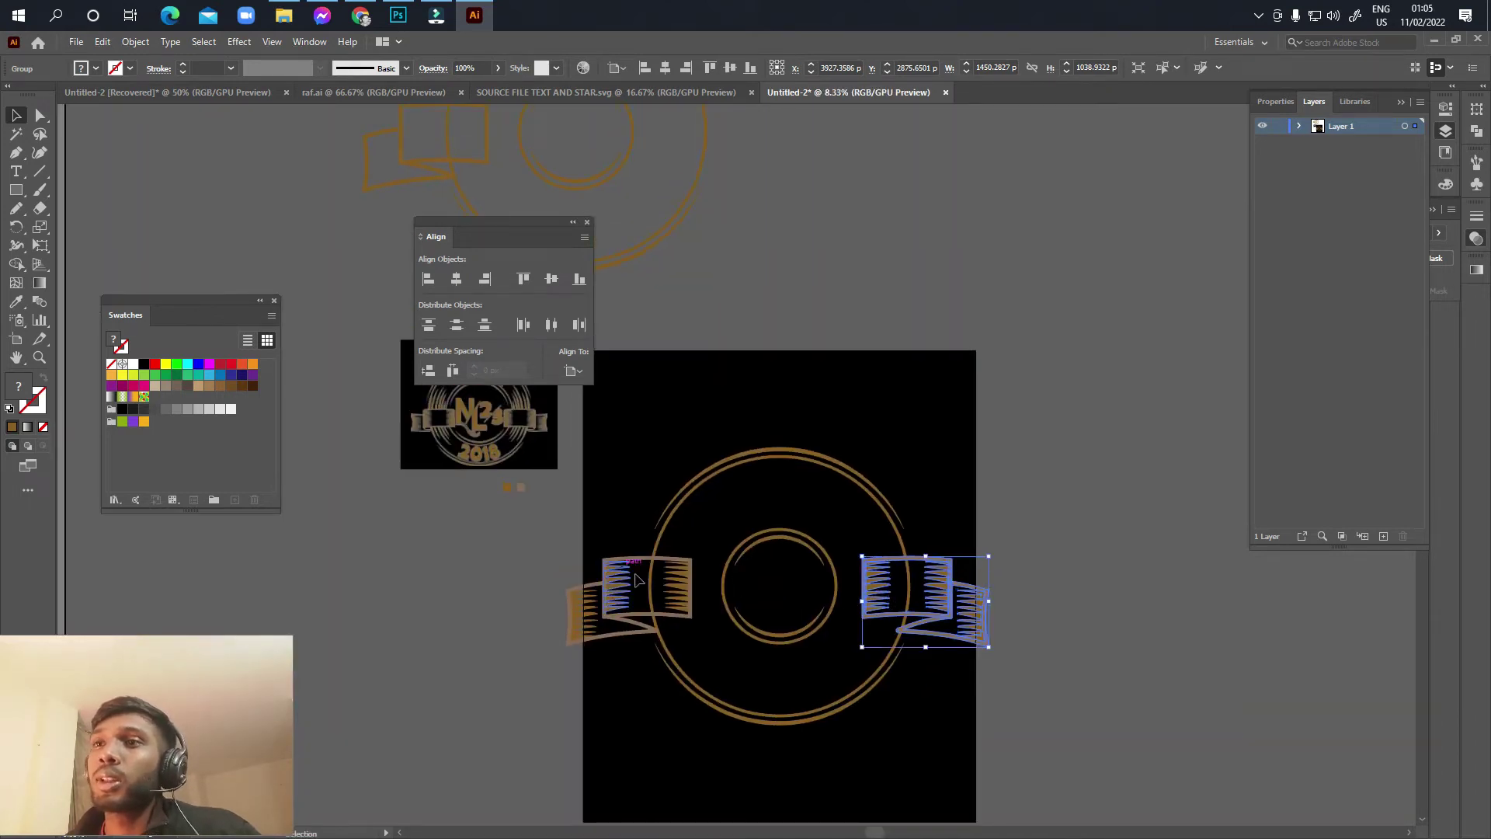
left_click(683, 586, "shift")
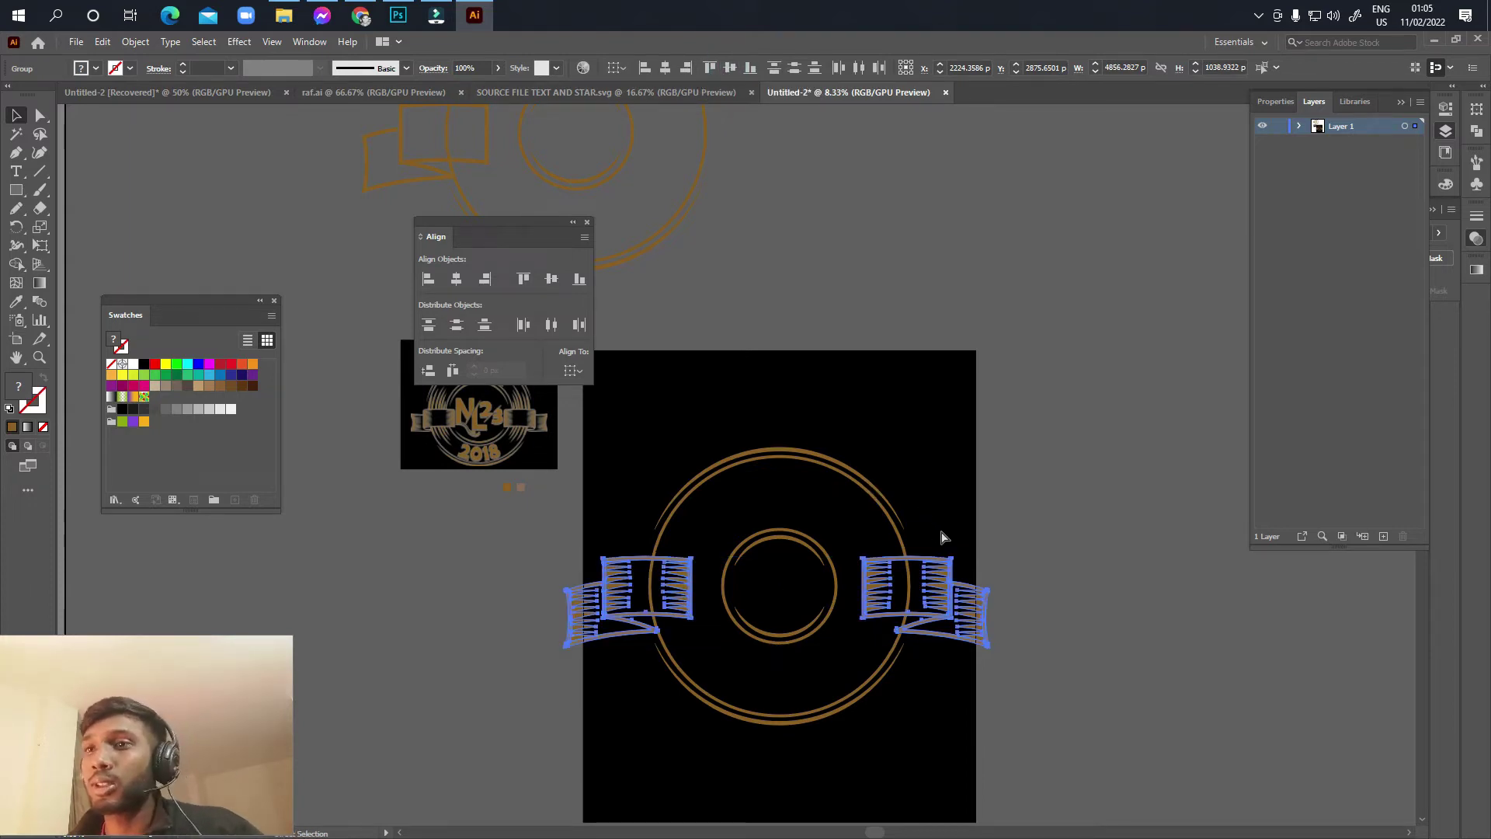
left_click(801, 501)
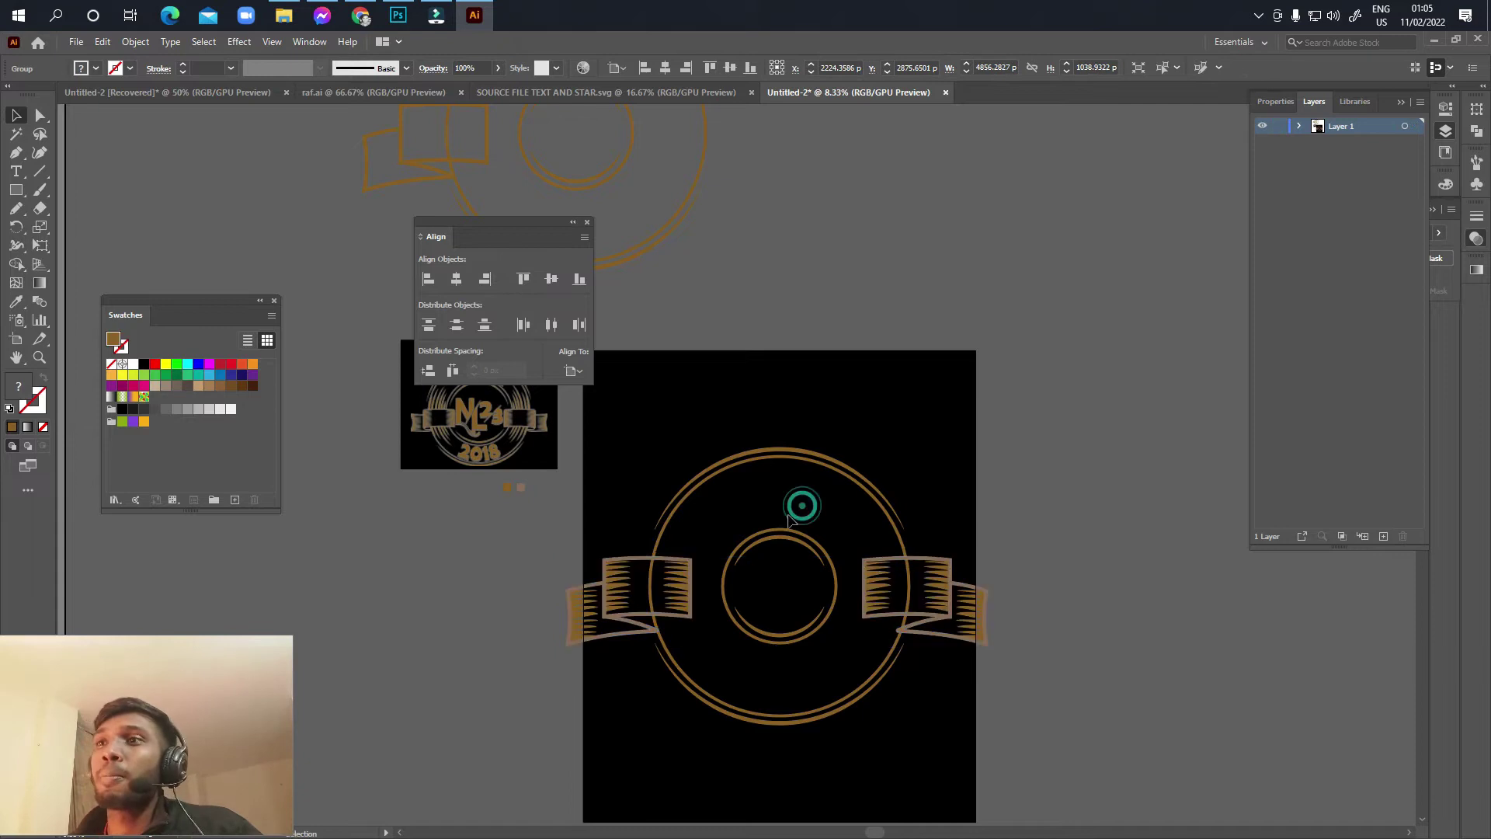
Step: Pan to the reference badge image and select it for a closer look before drawing lines
left_click_drag(750, 540, 891, 583)
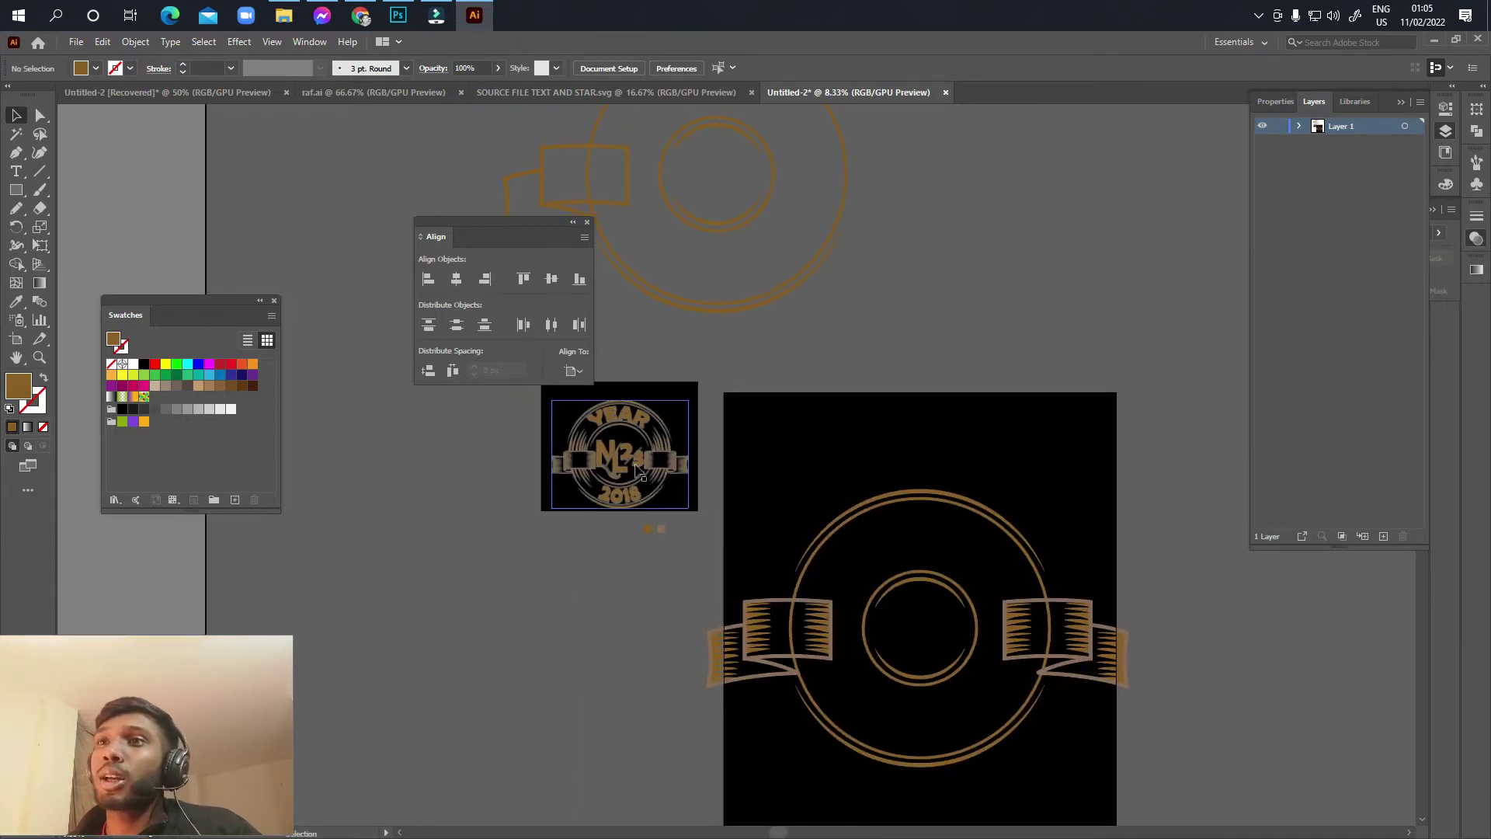
scroll(618, 466, "up", 2)
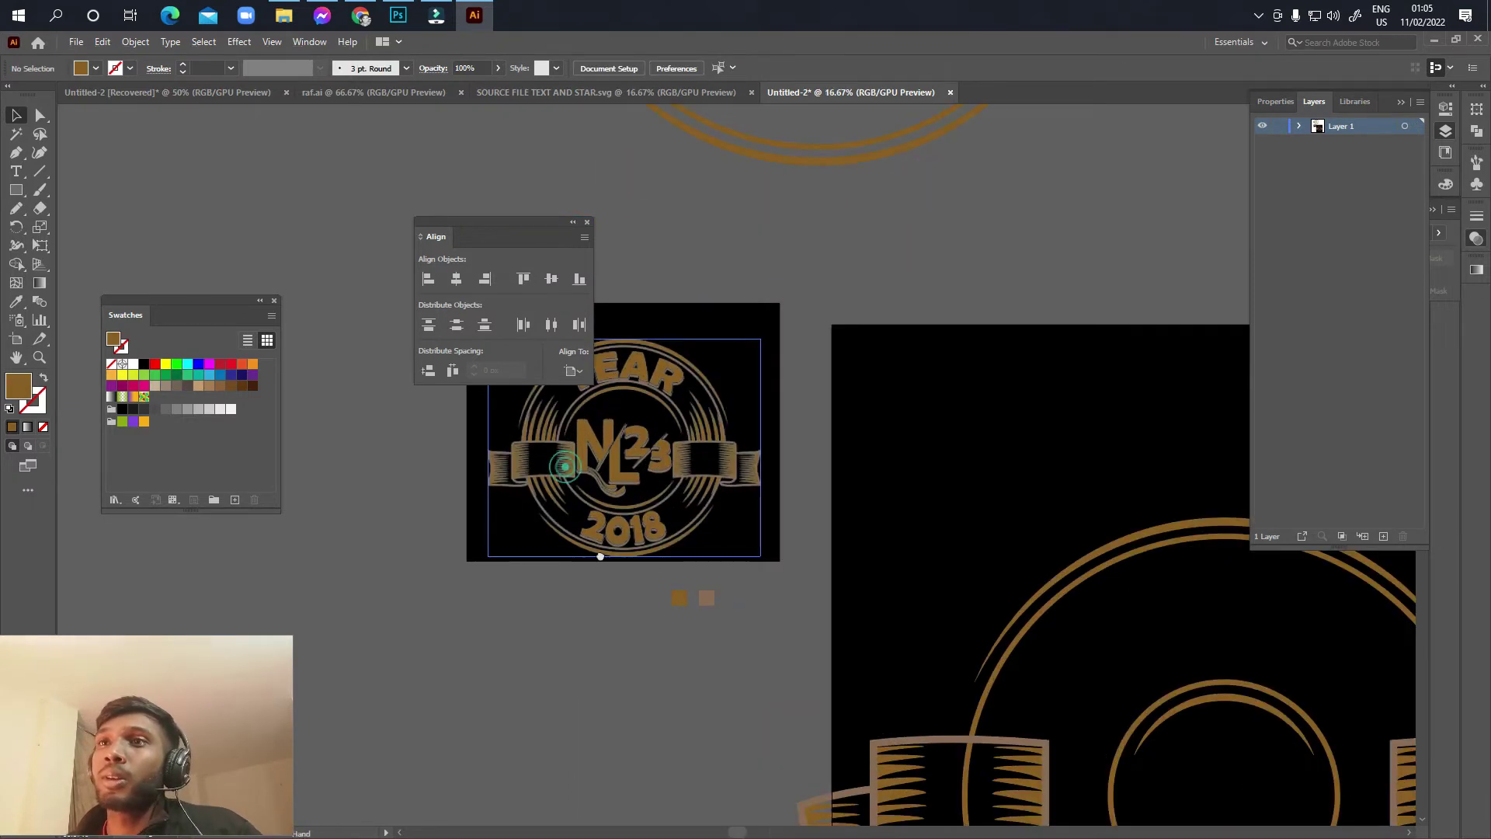
left_click(587, 599)
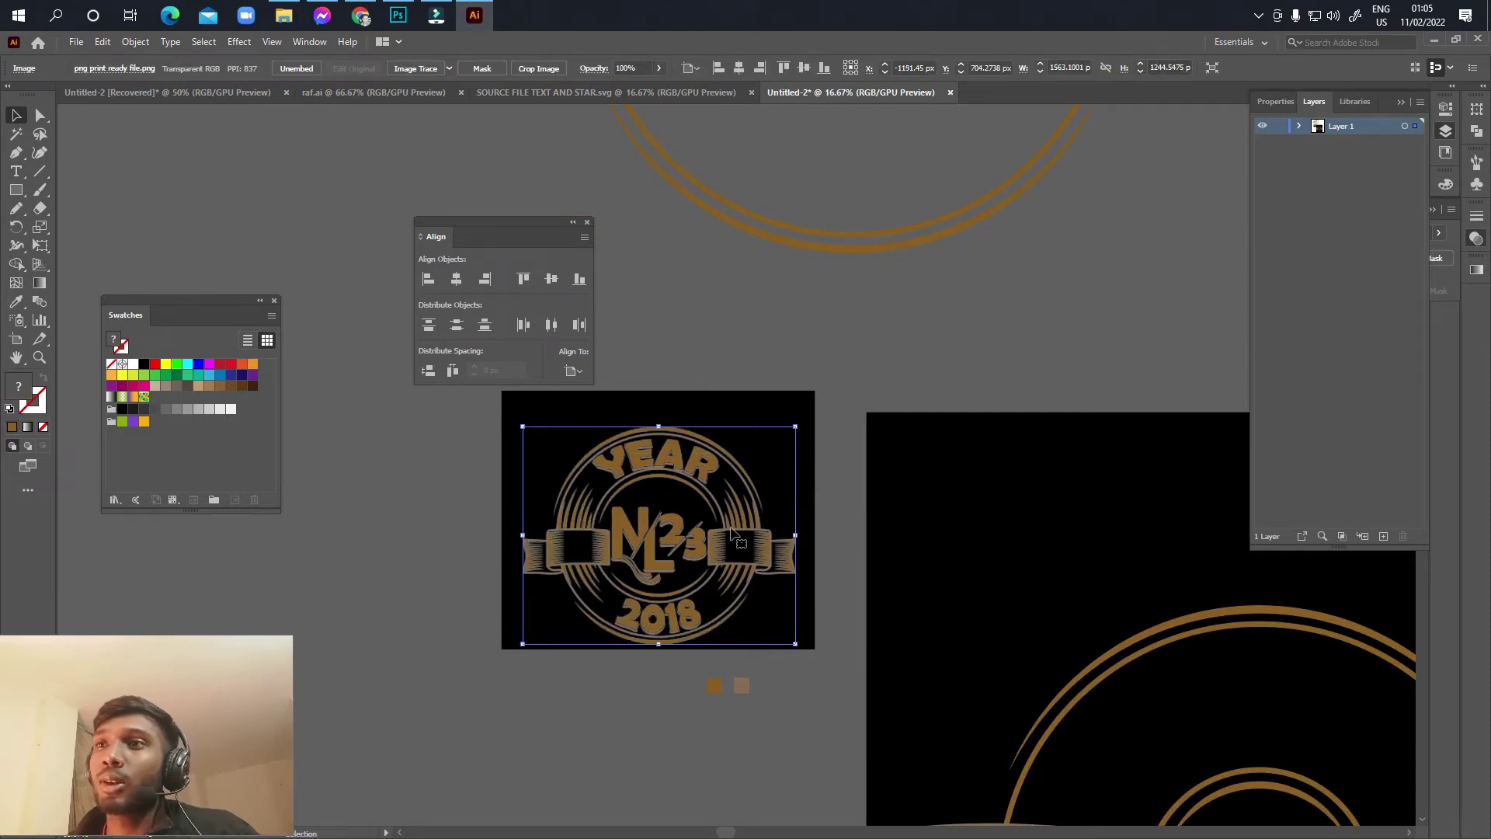
scroll(835, 548, "down", 1)
scroll(854, 548, "right", 3)
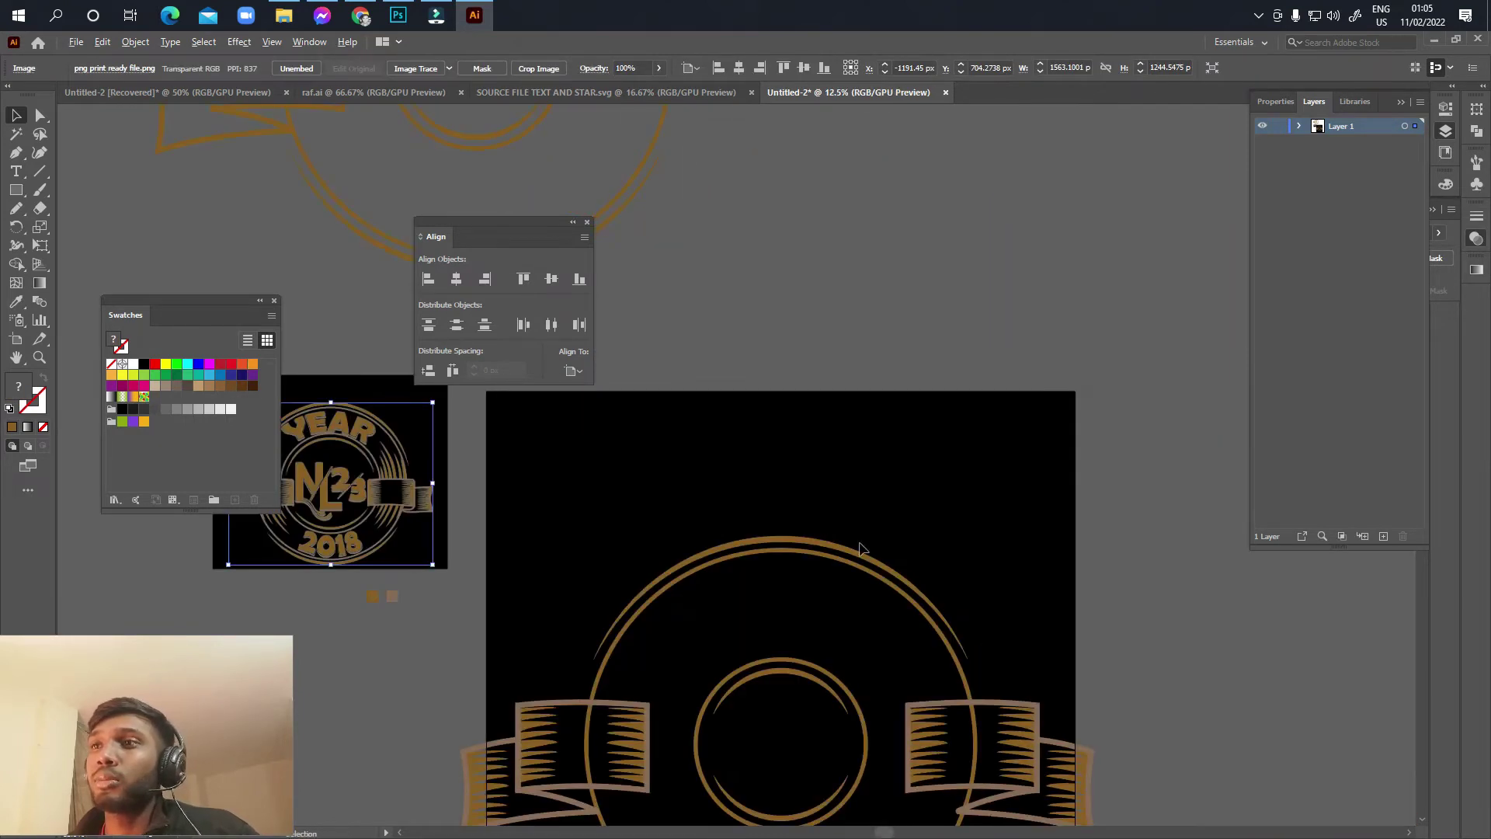
scroll(893, 536, "down", 2)
scroll(723, 487, "left", 1)
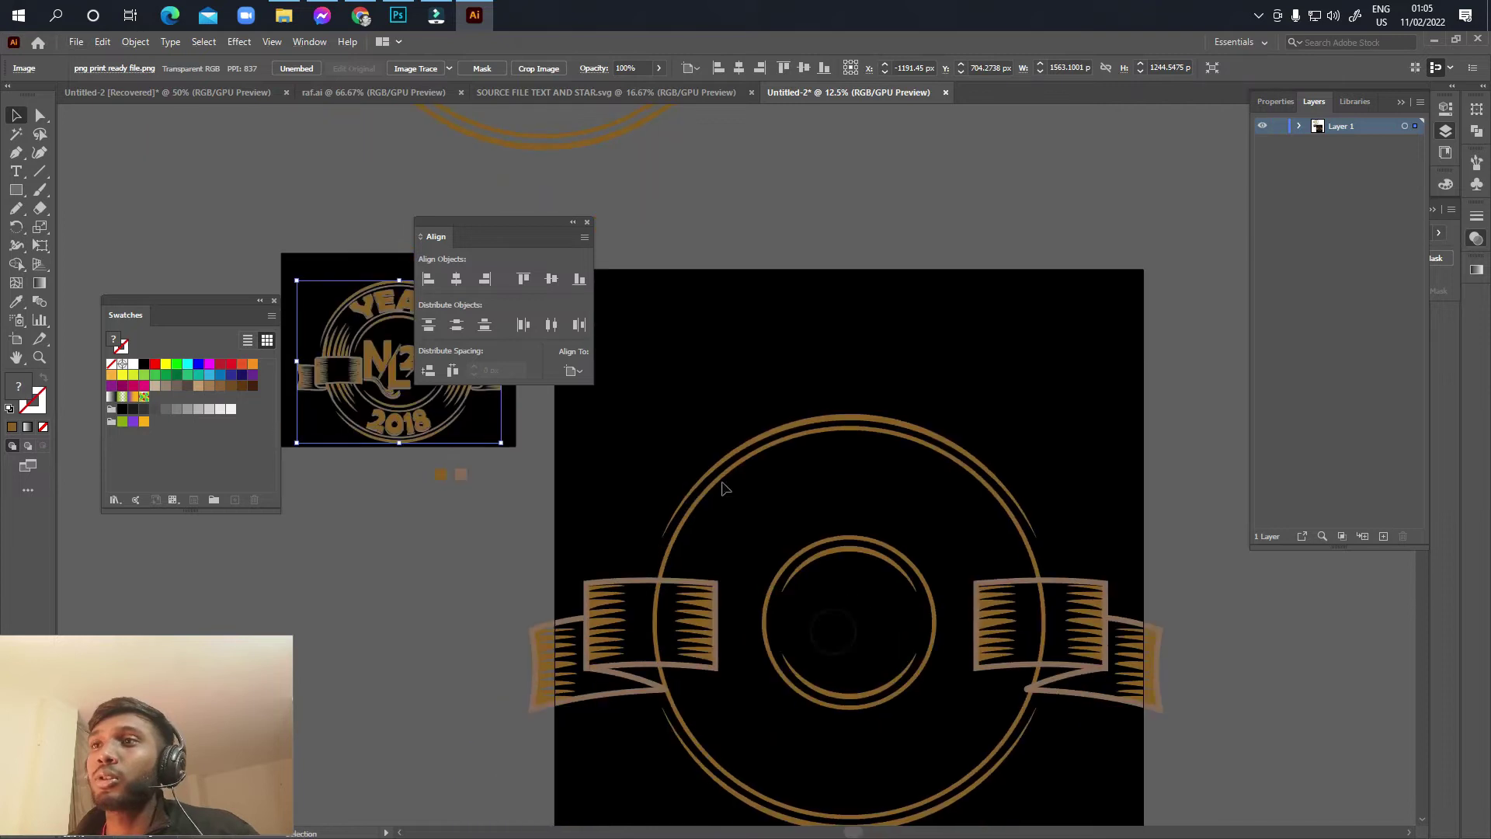
left_click(40, 171)
Step: Draw a horizontal line above the outer ring and give it a 40 pt stroke
left_click_drag(728, 378, 964, 378)
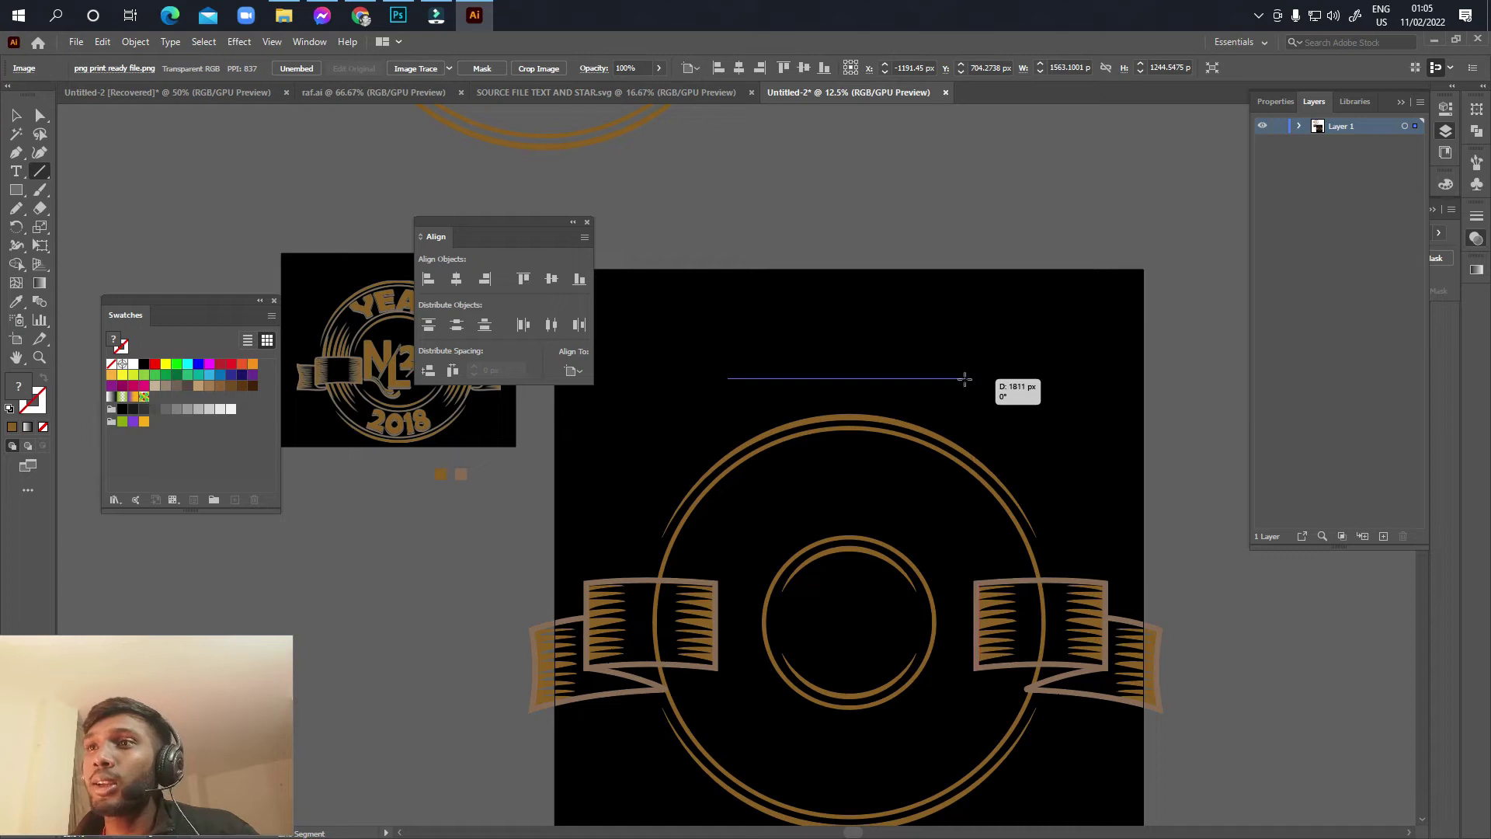
left_click_drag(964, 378, 992, 378)
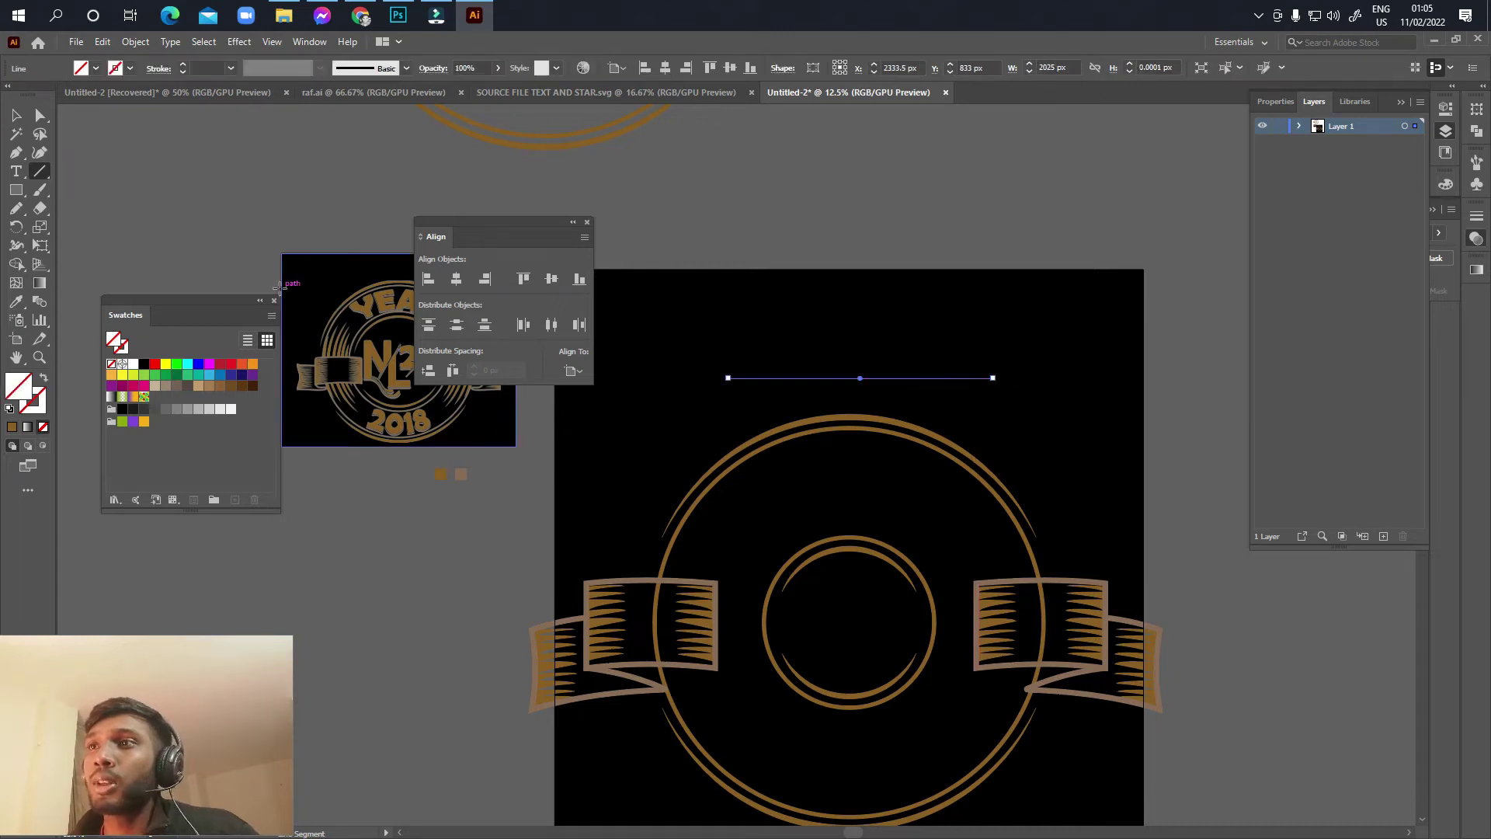
left_click(16, 116)
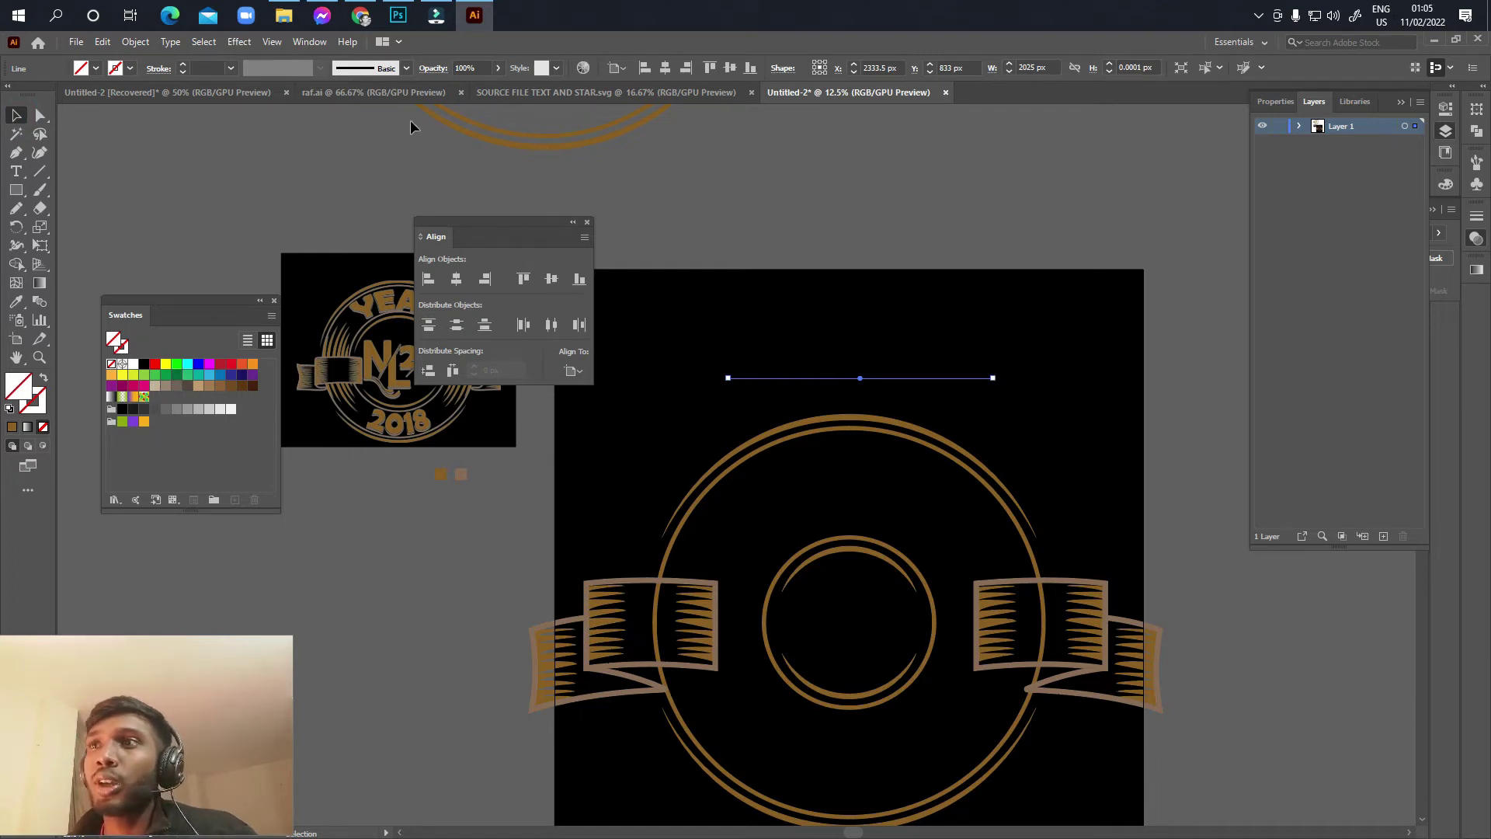
left_click(206, 67)
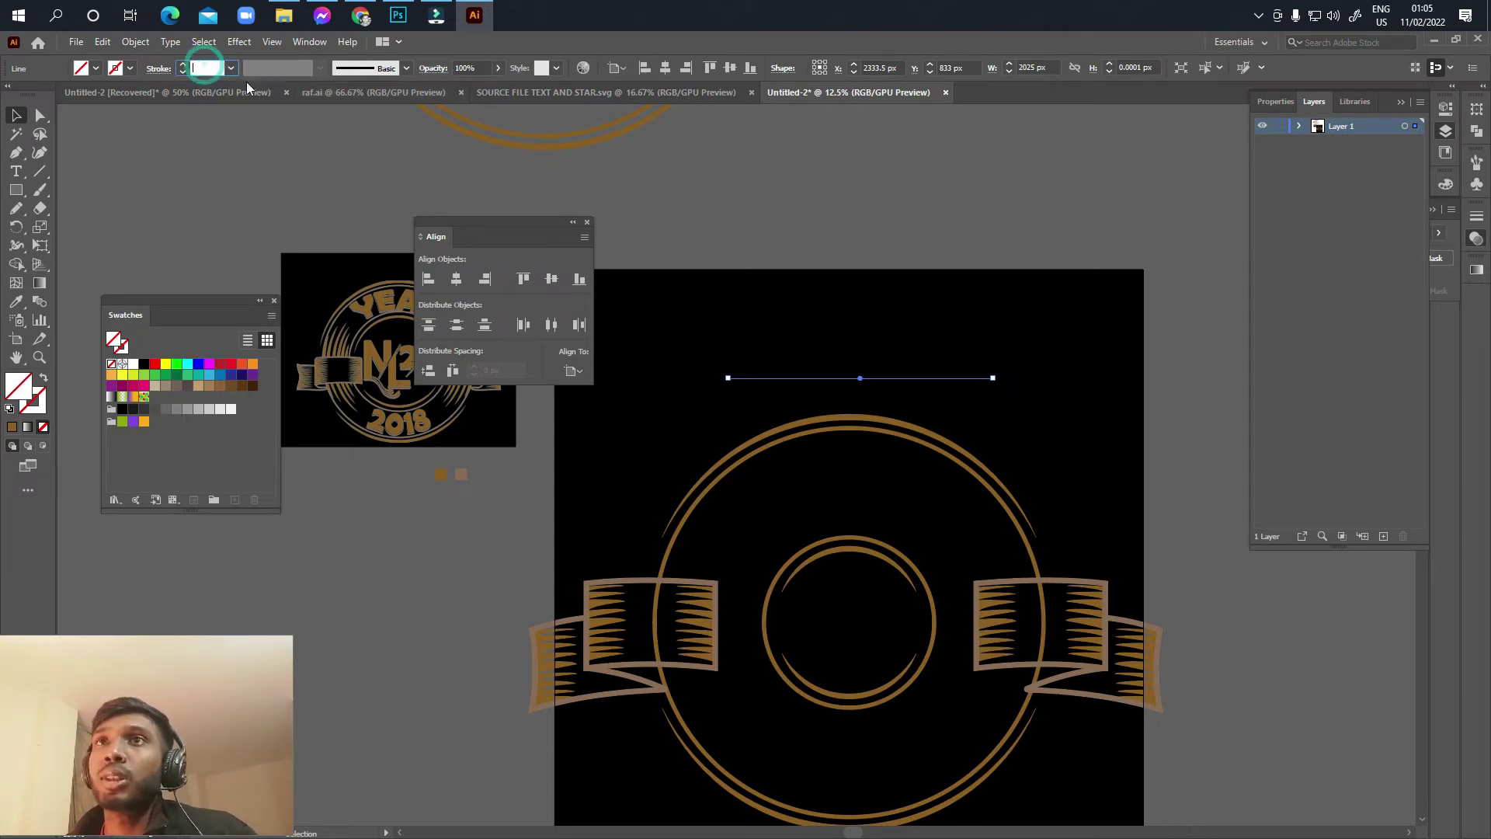
type("40")
key("Return")
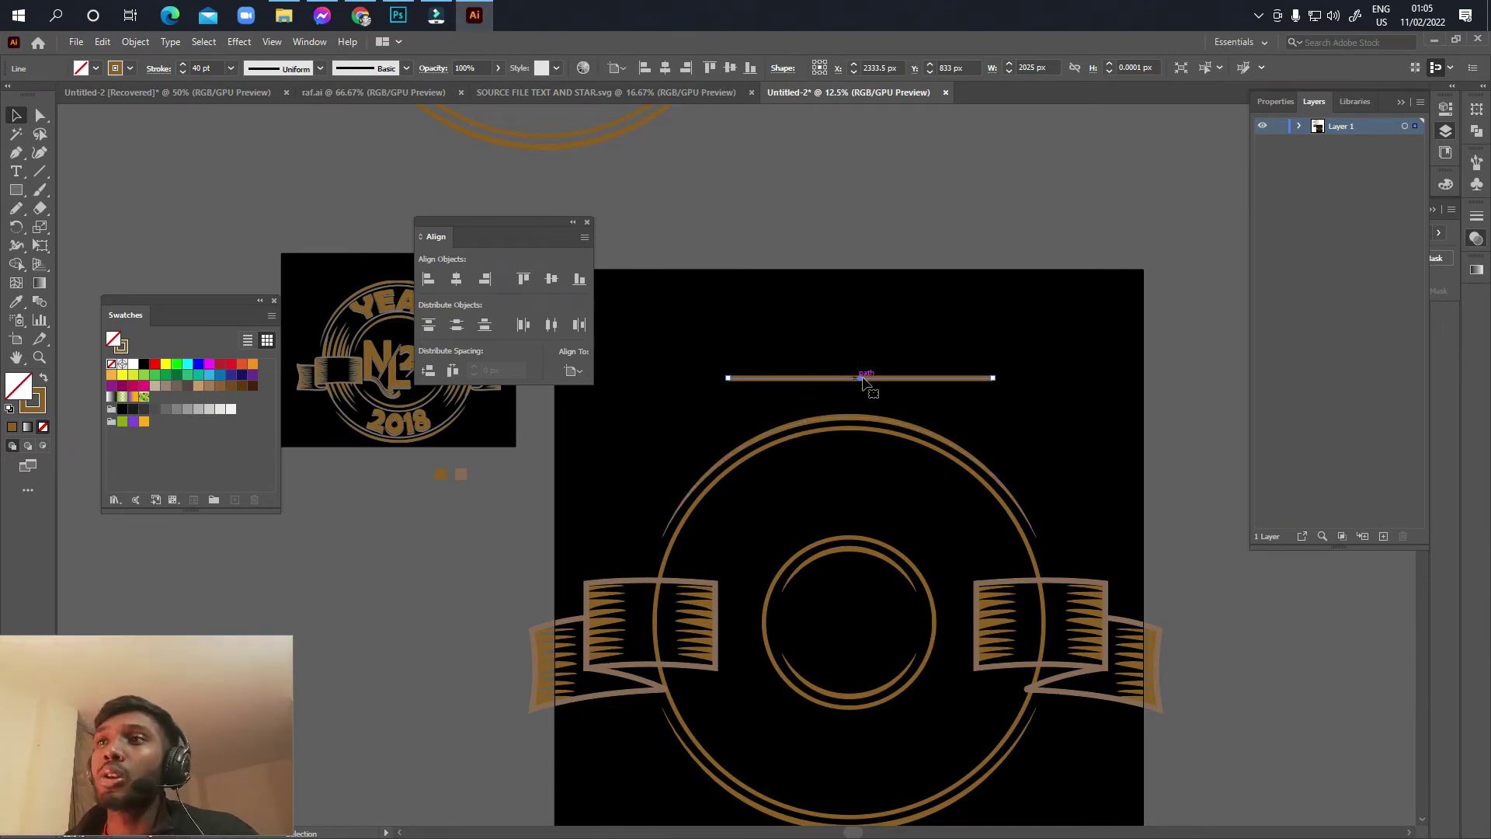
Step: Raise the line's stroke weight to 60 pt and compare it with the reference badge
left_click(184, 65)
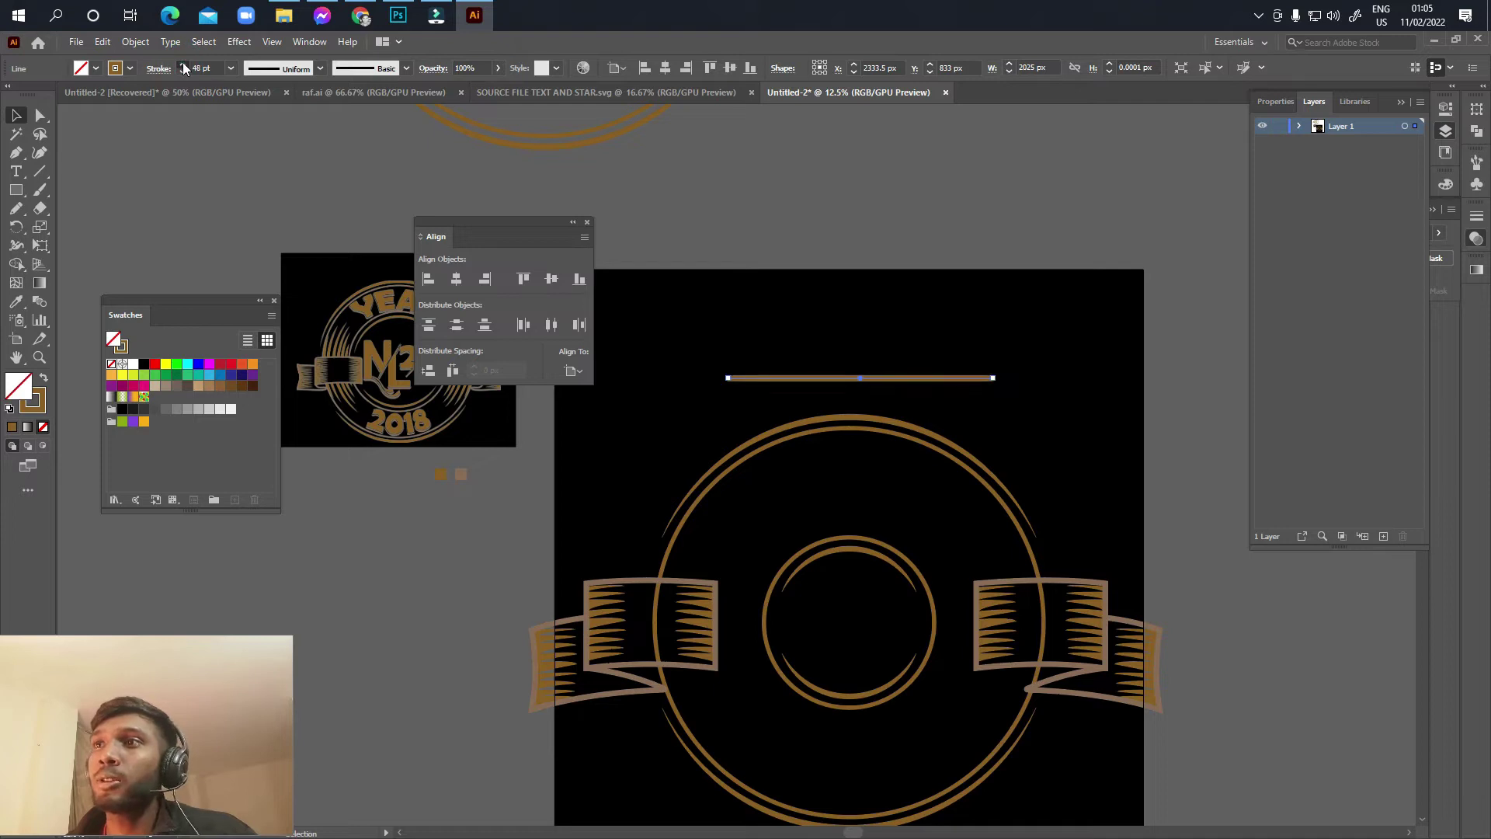
left_click(184, 64)
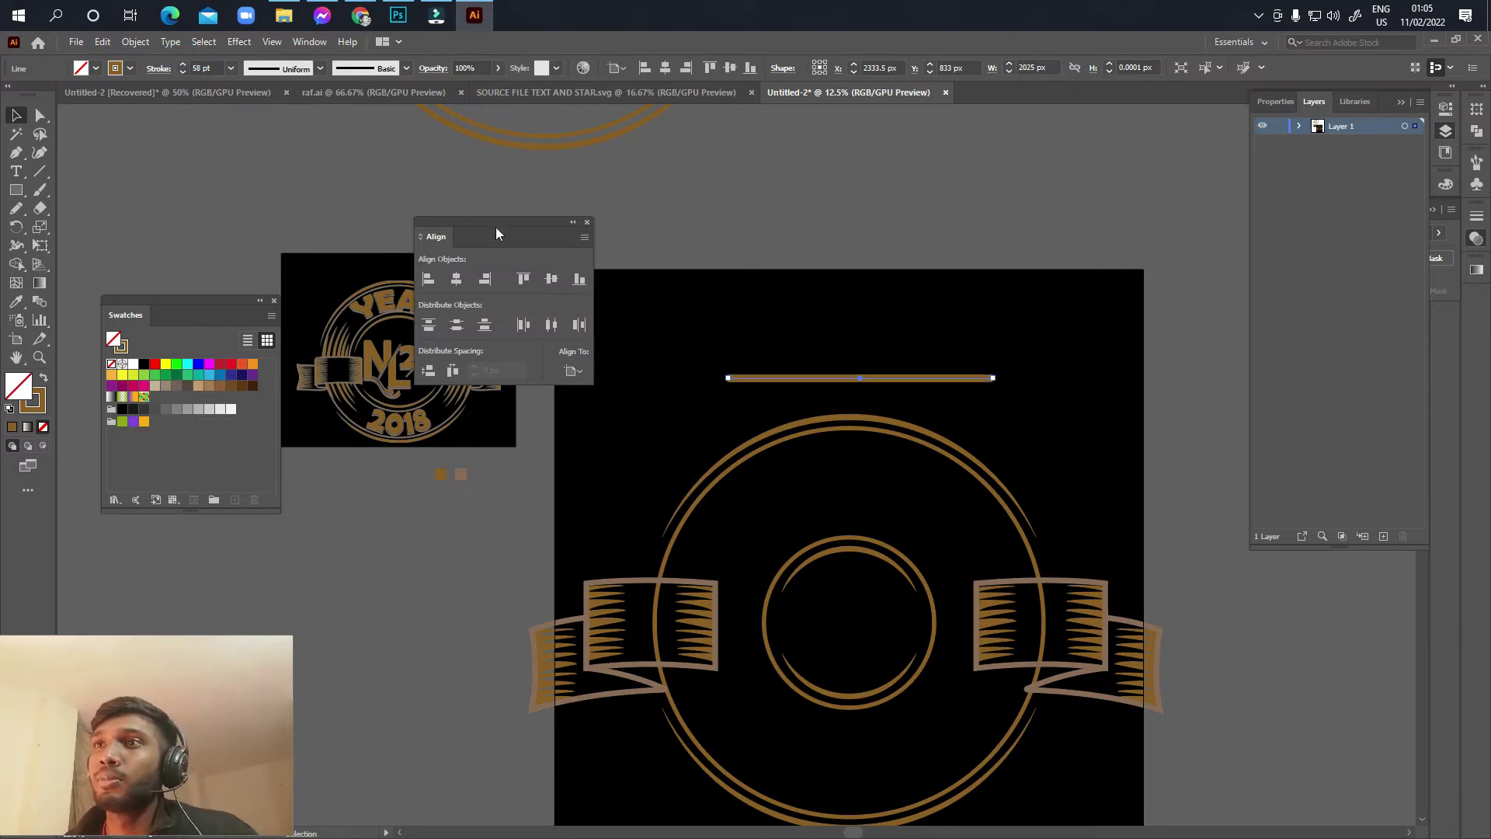
left_click(184, 64)
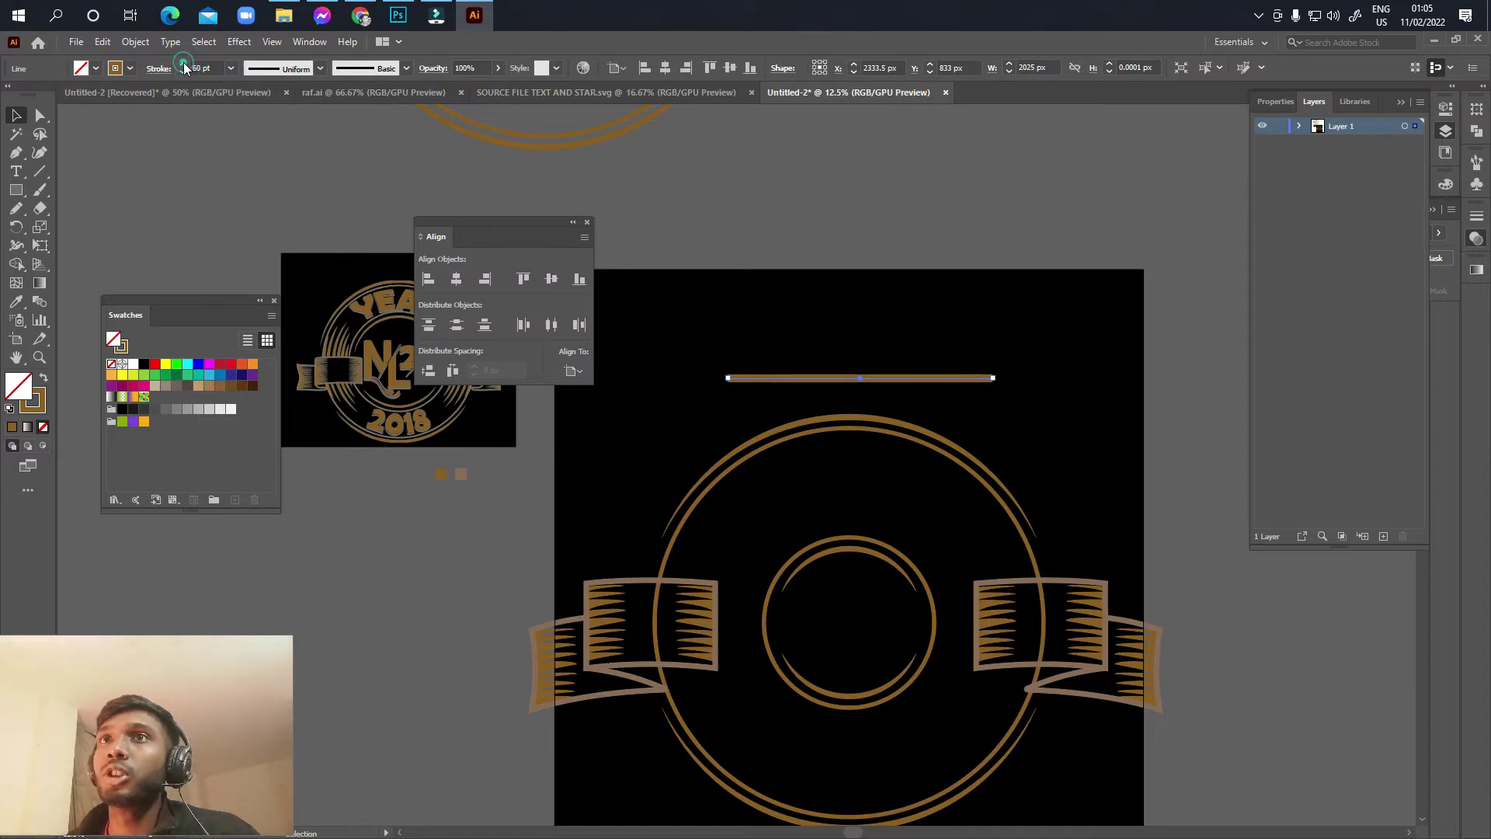
left_click(691, 319)
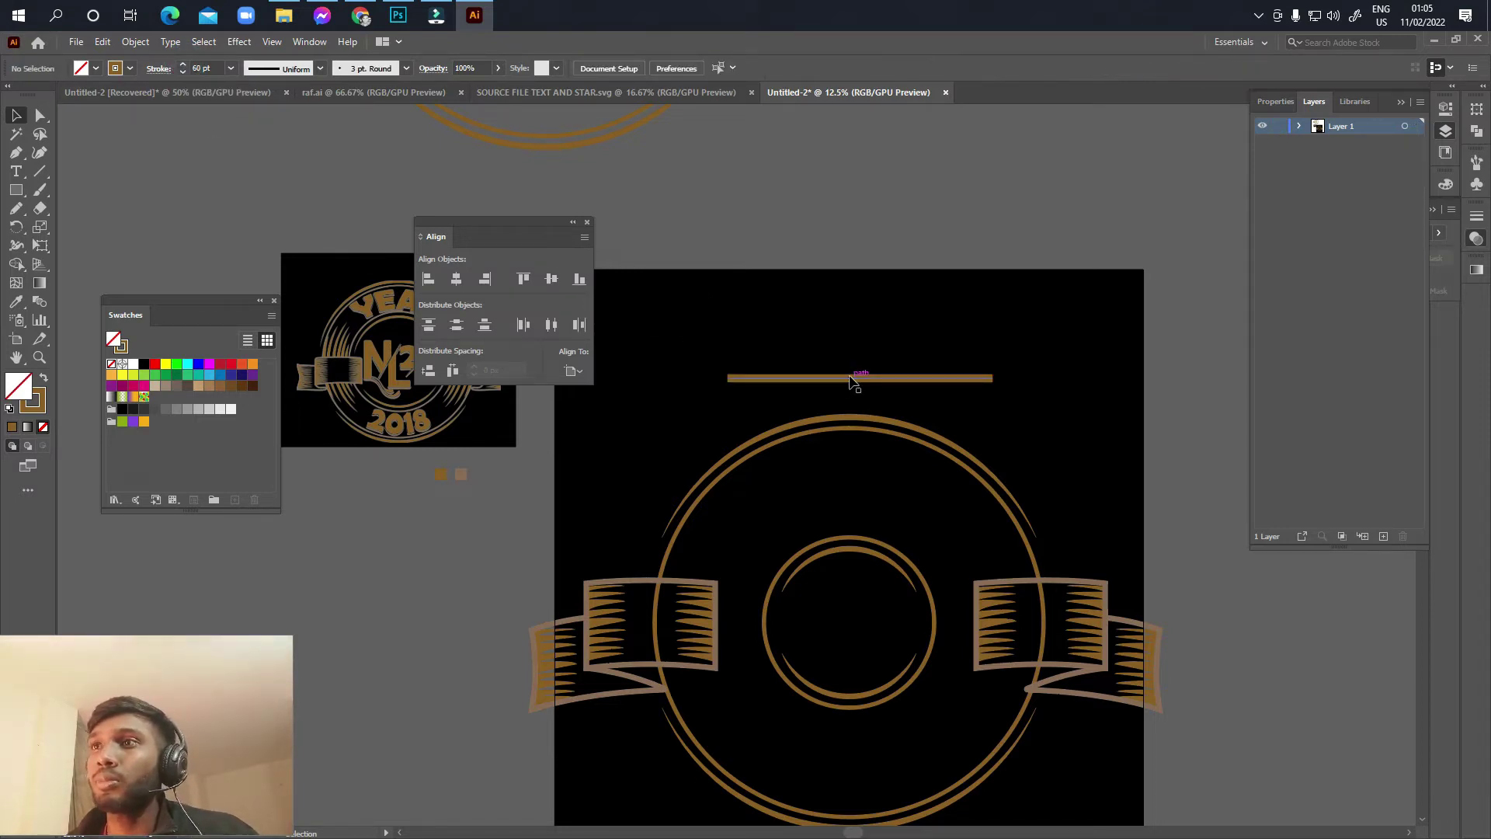
left_click(365, 392)
scroll(369, 420, "up", 1)
scroll(373, 443, "up", 1)
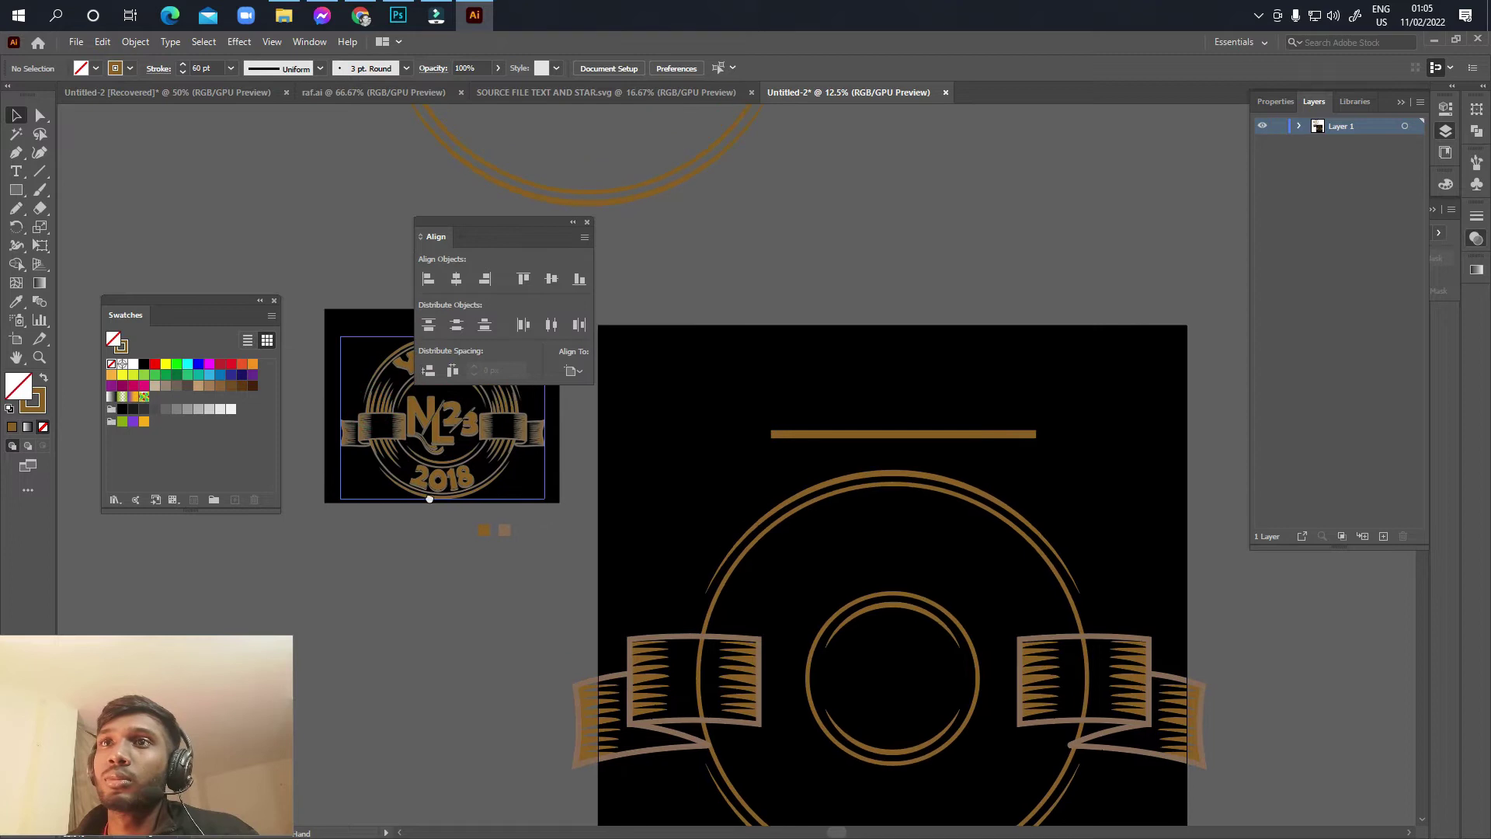
scroll(378, 471, "up", 1)
scroll(376, 470, "up", 5)
scroll(466, 493, "down", 4)
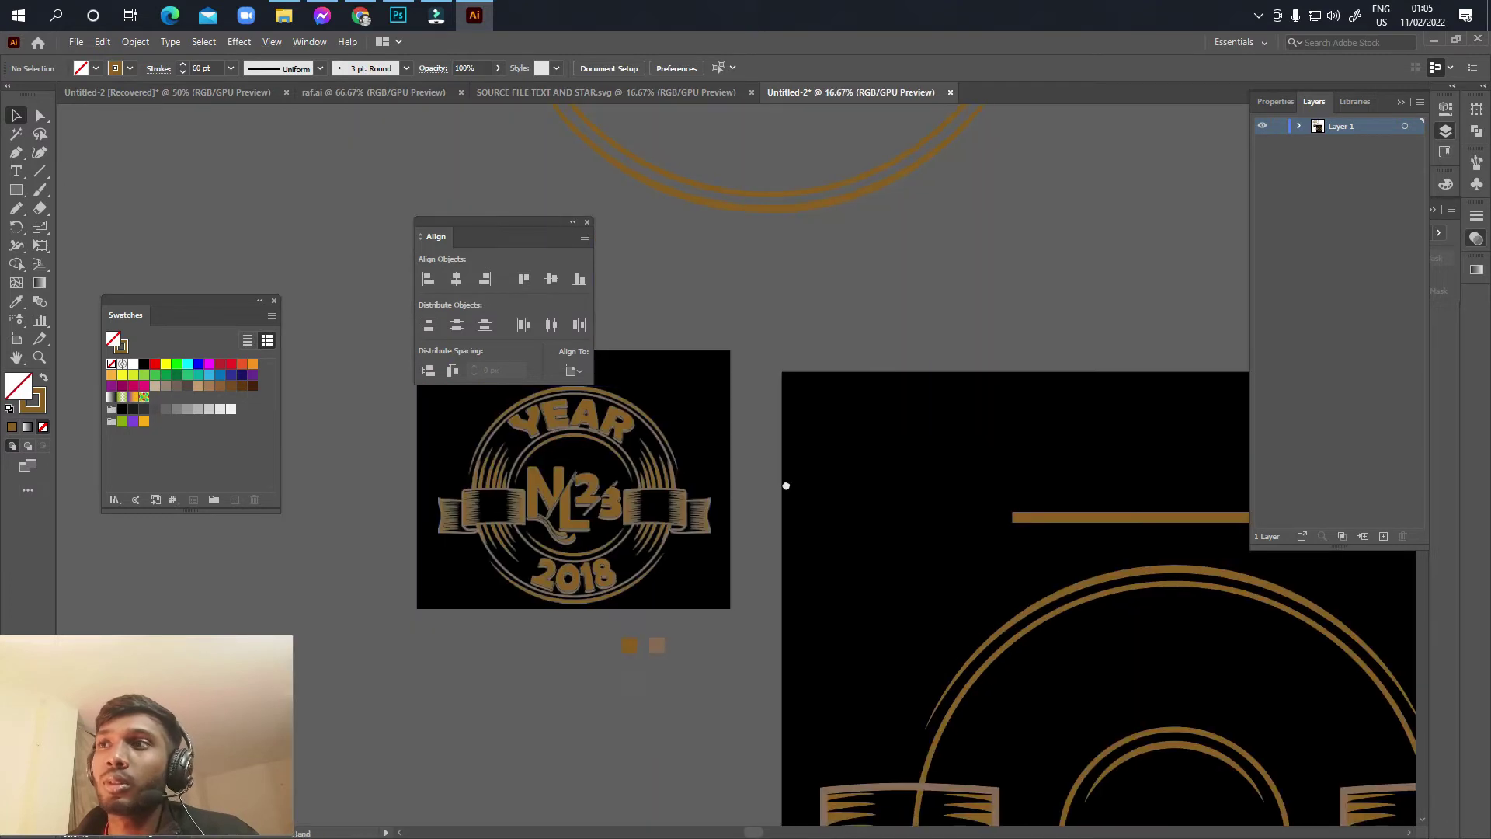
scroll(785, 486, "right", 3)
Step: Reduce the gold line's stroke weight to 45 pt
left_click(835, 419)
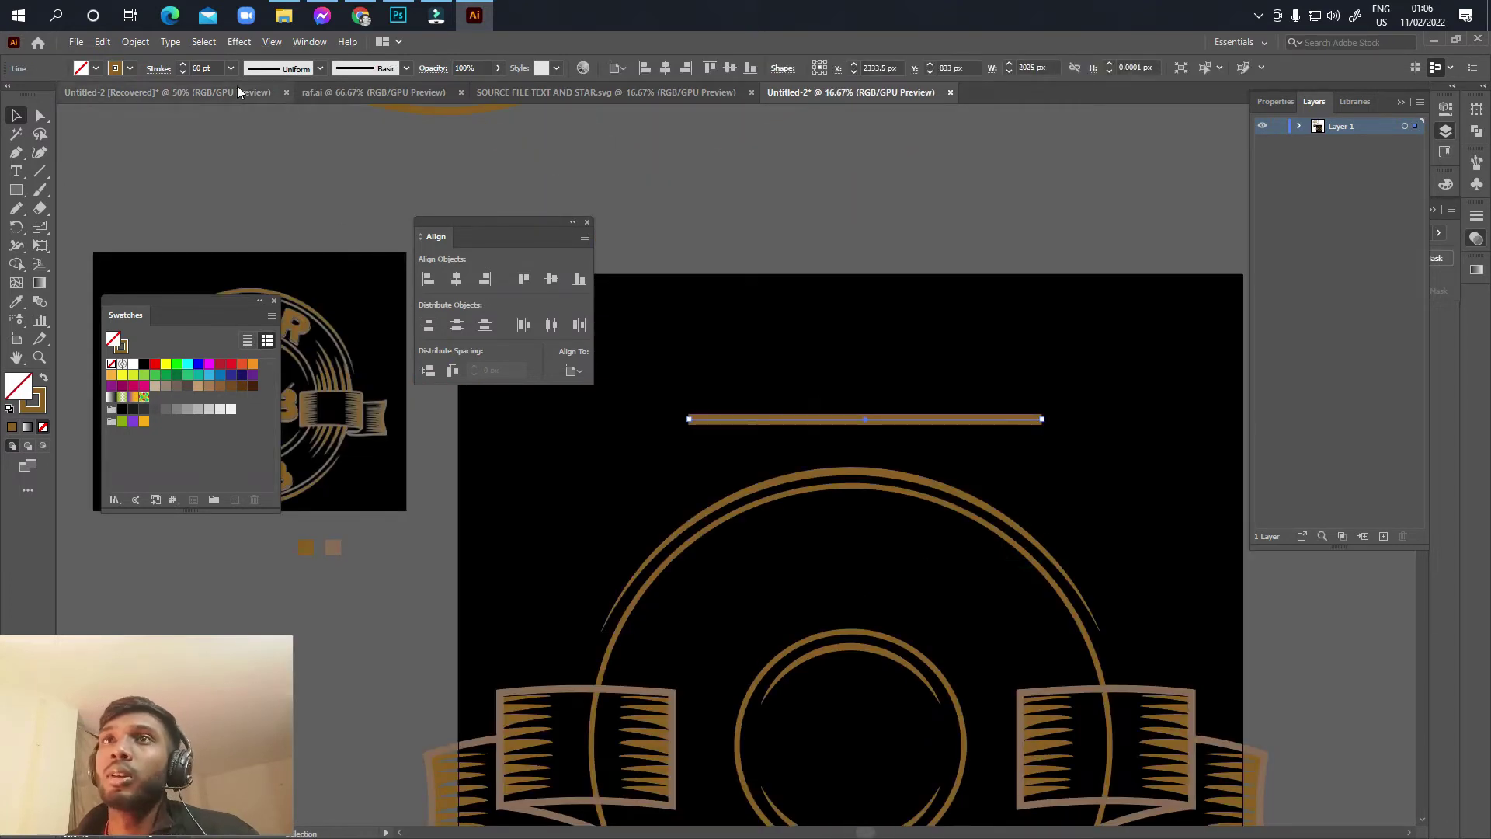
double_click(201, 69)
type("45")
key("Return")
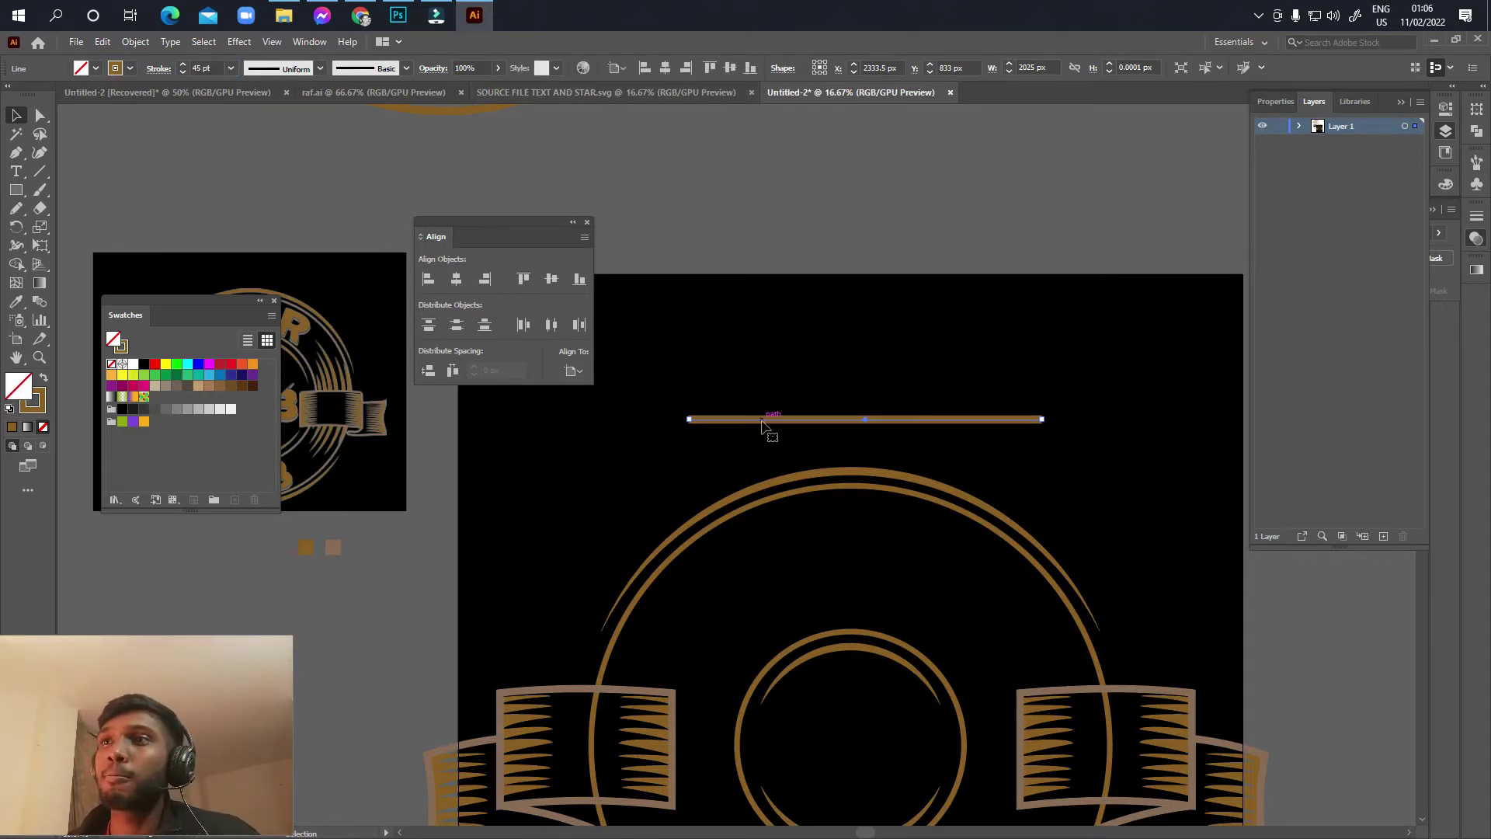
scroll(880, 424, "up", 3, "alt")
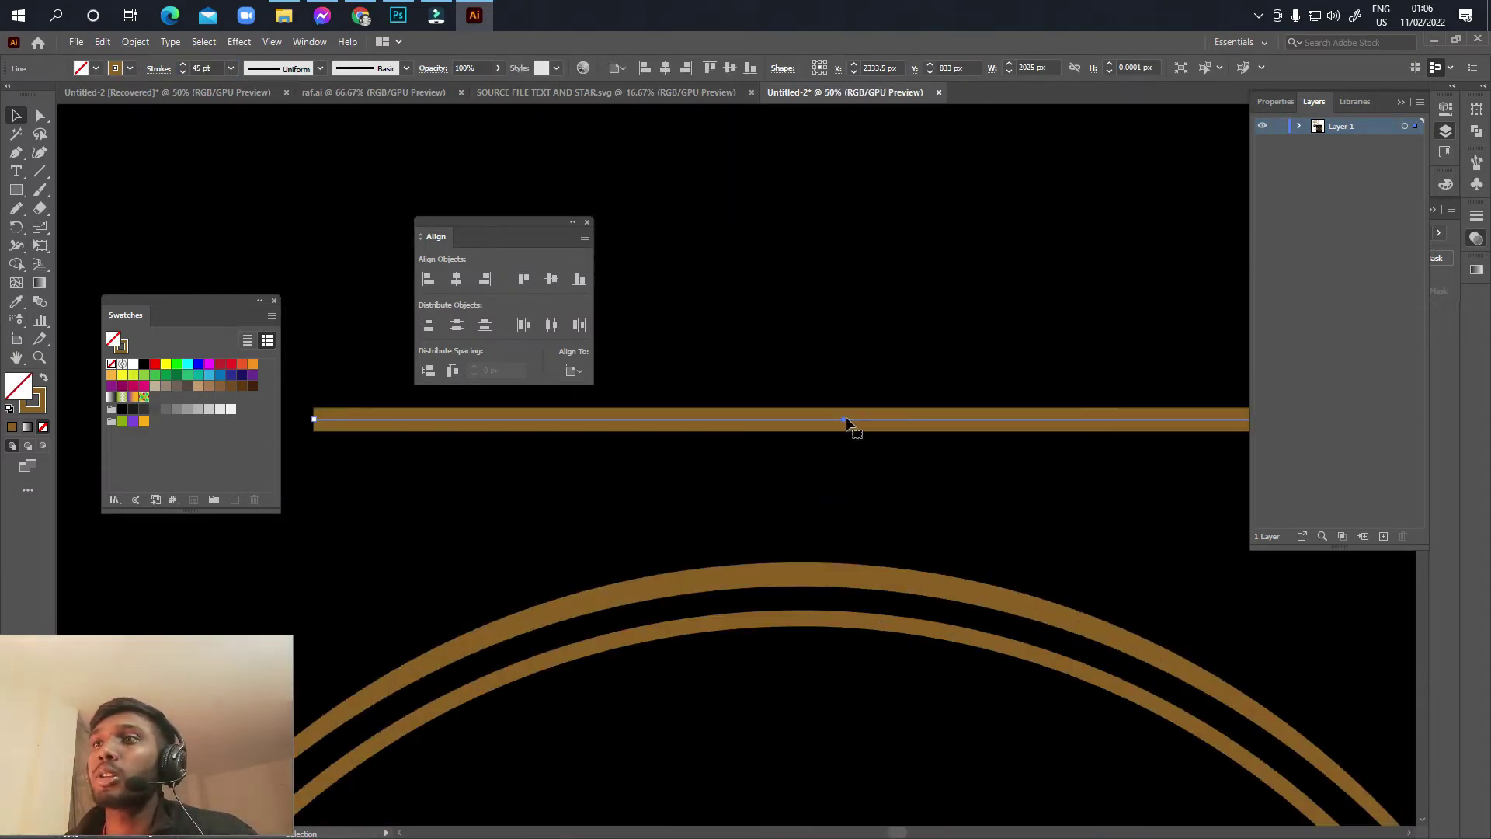
Step: Alt-drag copies of the line upward, then shorten the second and third lines
left_click_drag(842, 422, 846, 381)
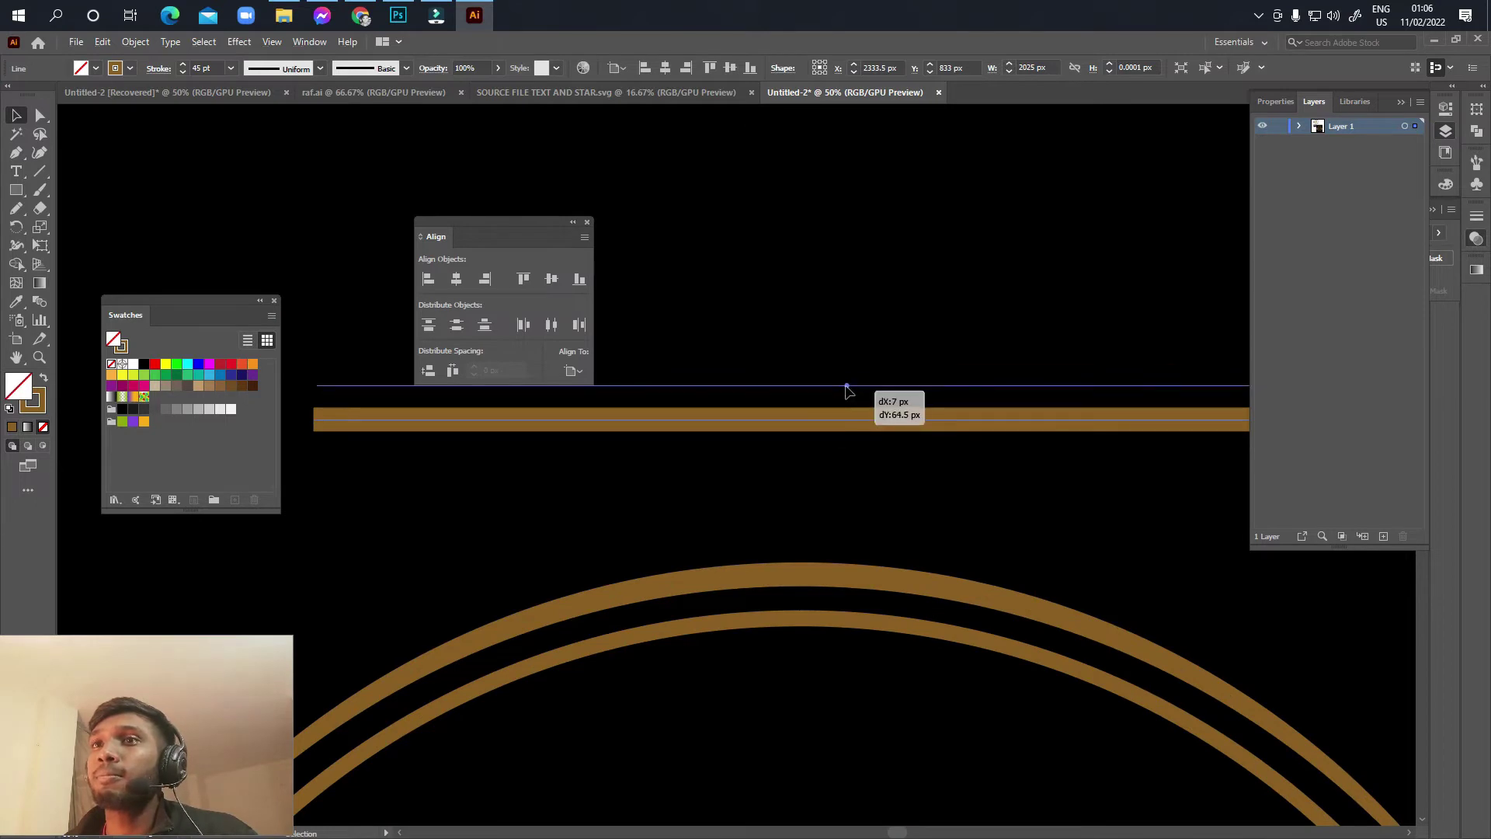
scroll(871, 413, "down", 2, "alt")
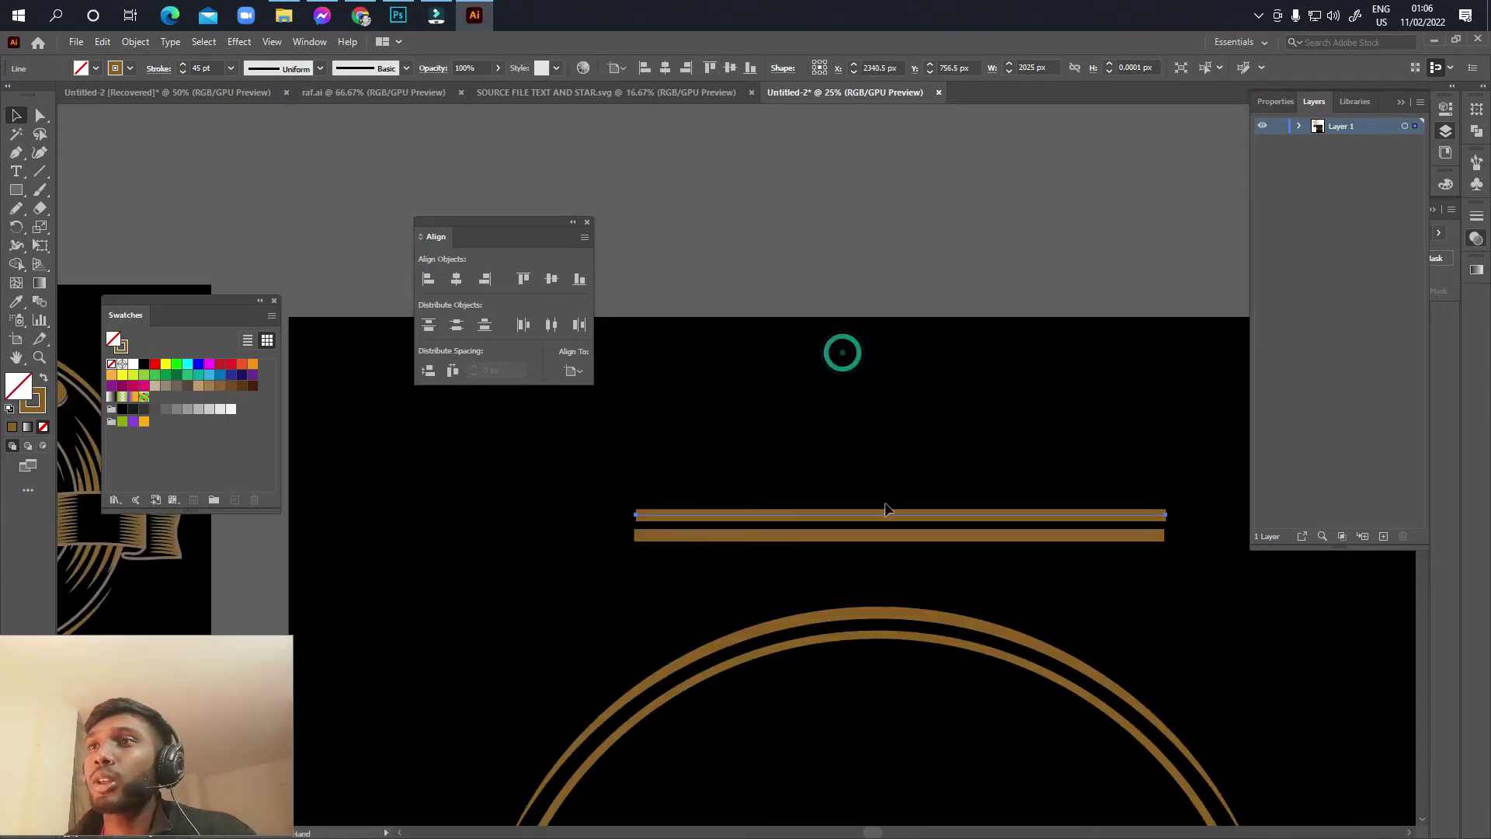
left_click_drag(901, 518, 905, 447)
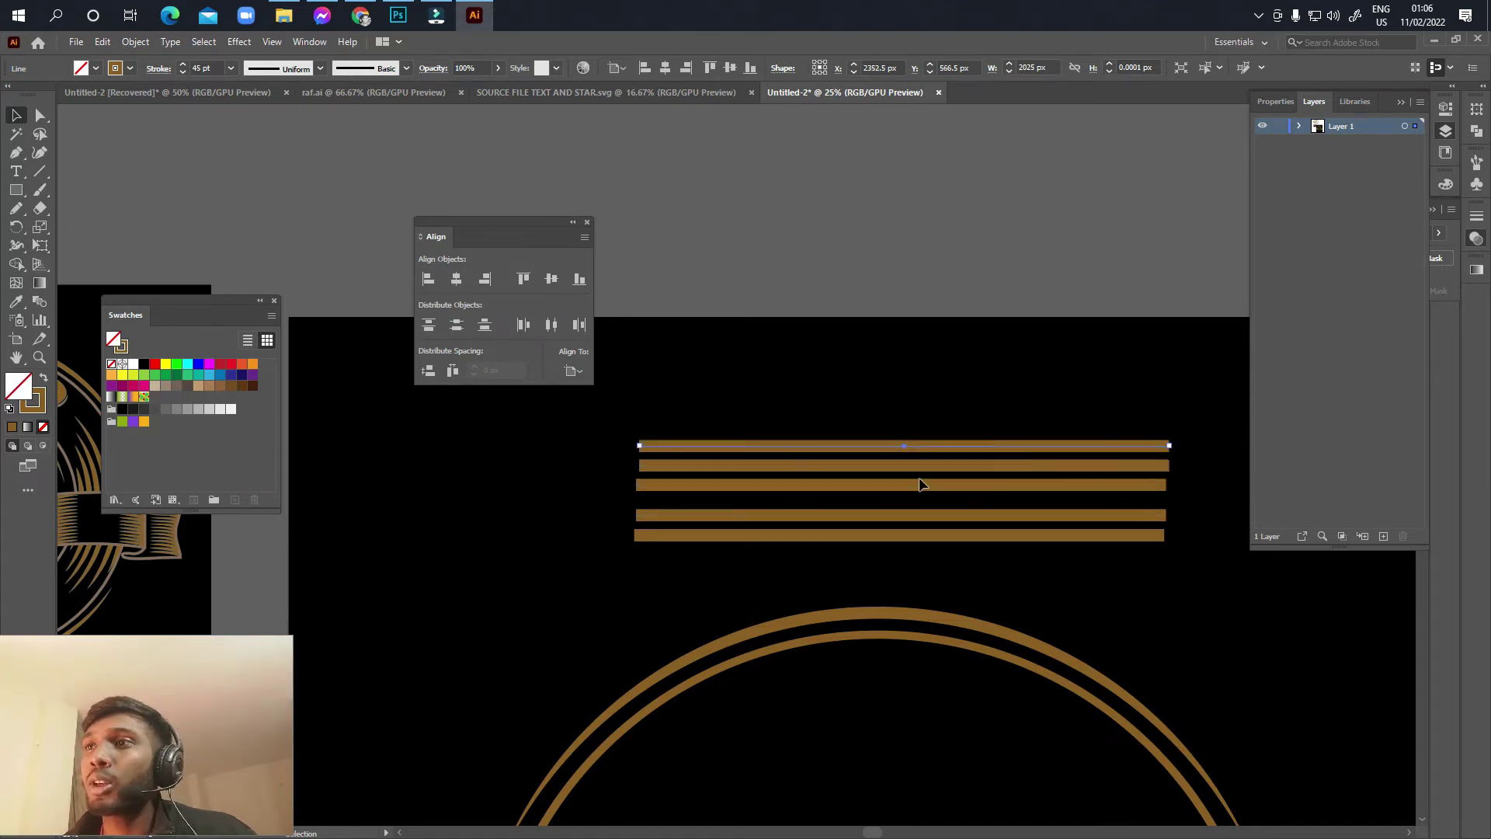
left_click(858, 466)
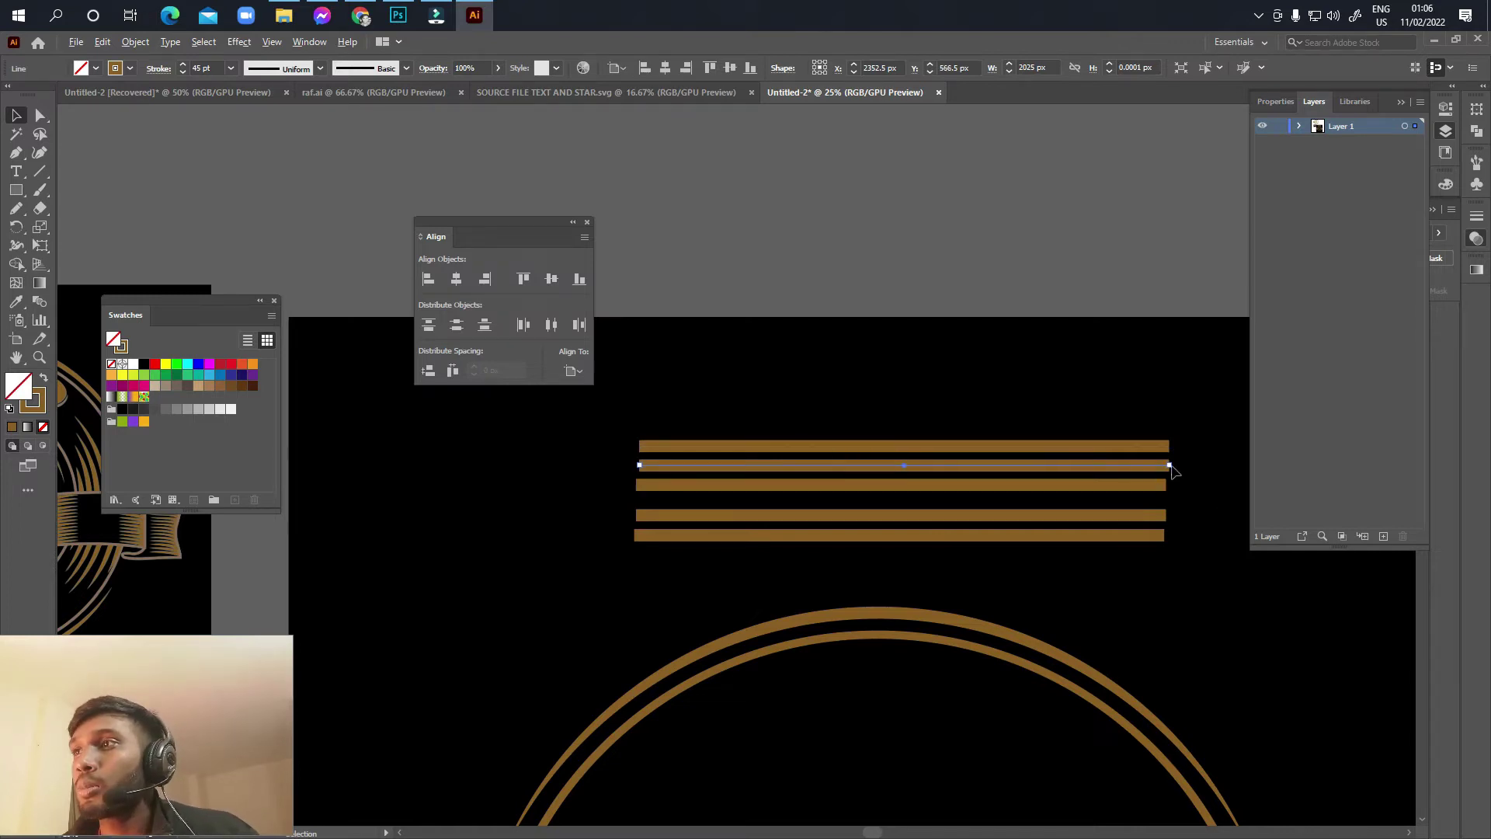
left_click_drag(1170, 466, 1147, 466)
left_click(1165, 486)
left_click_drag(1164, 486, 1118, 486)
Step: Lengthen the fourth line, lower the third slightly, and marquee-select all five lines
left_click(1137, 519)
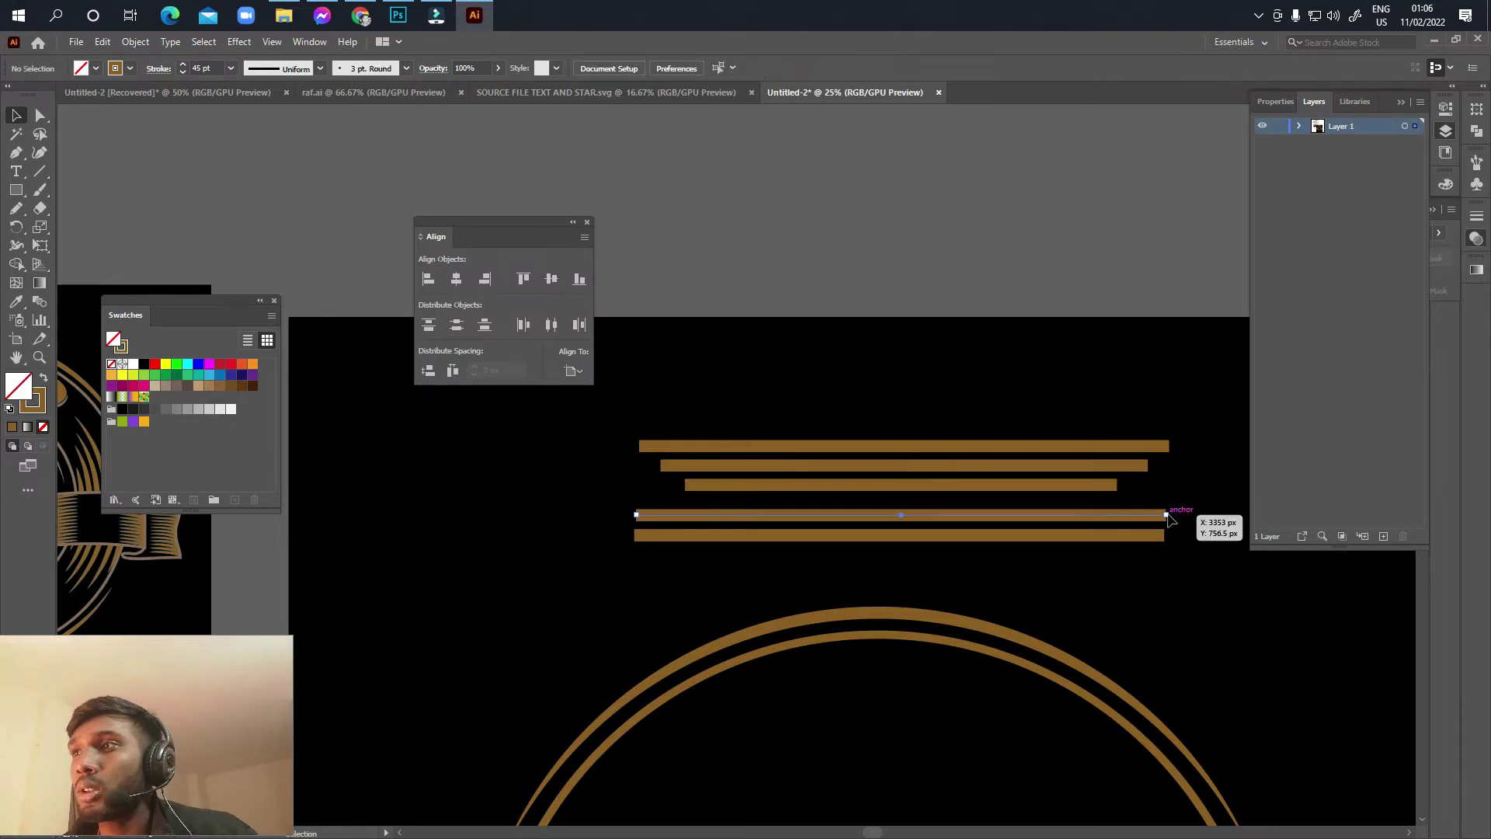
mouse_move(1166, 515)
left_mouse_down()
mouse_move(1192, 515)
mouse_move(1147, 541)
left_mouse_up()
left_click(1098, 535)
scroll(1009, 574, "down", 2)
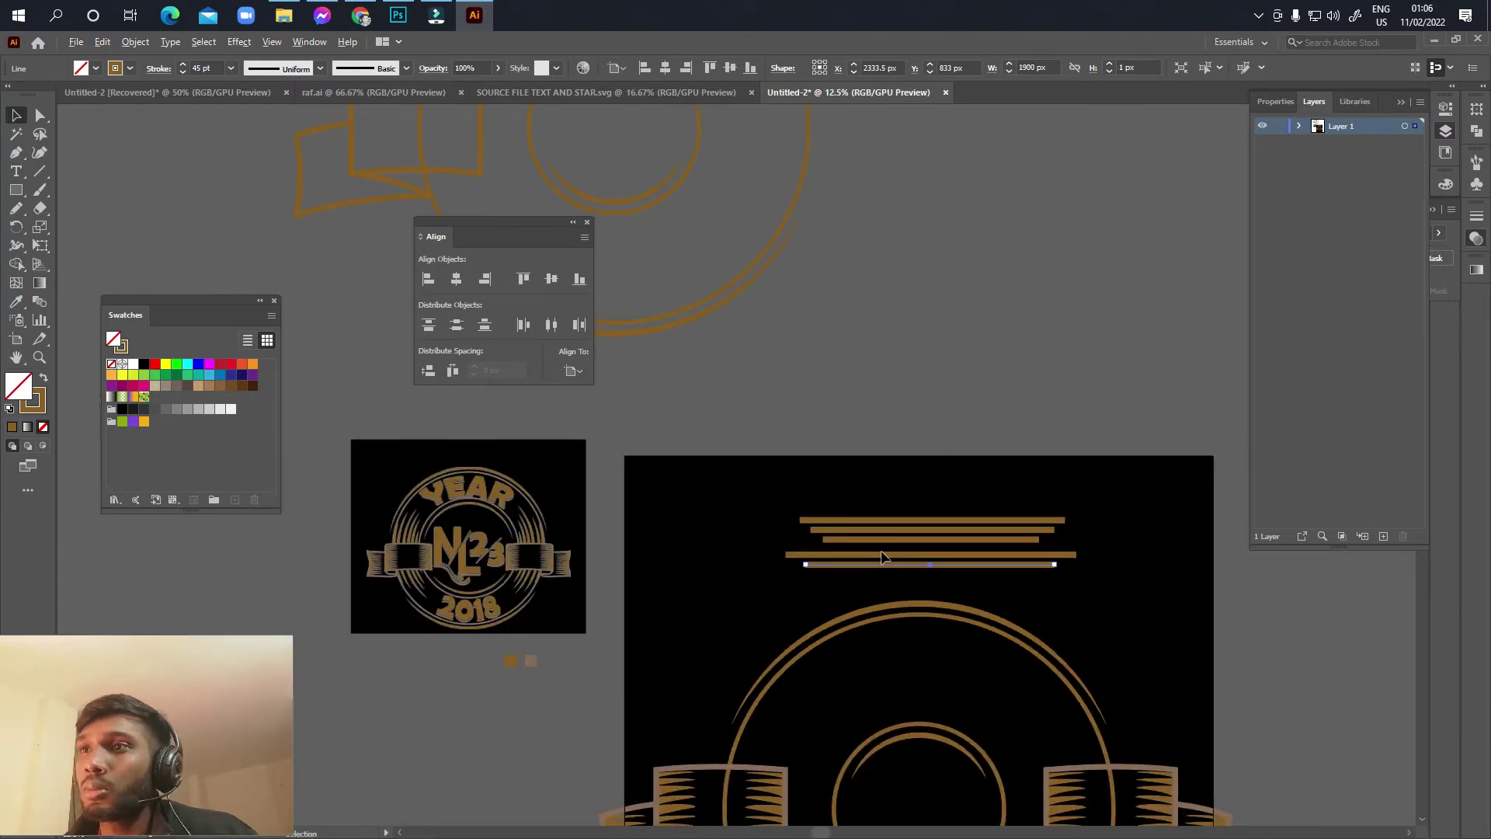
scroll(881, 557, "up", 2)
left_click_drag(959, 528, 843, 522)
left_click(967, 471)
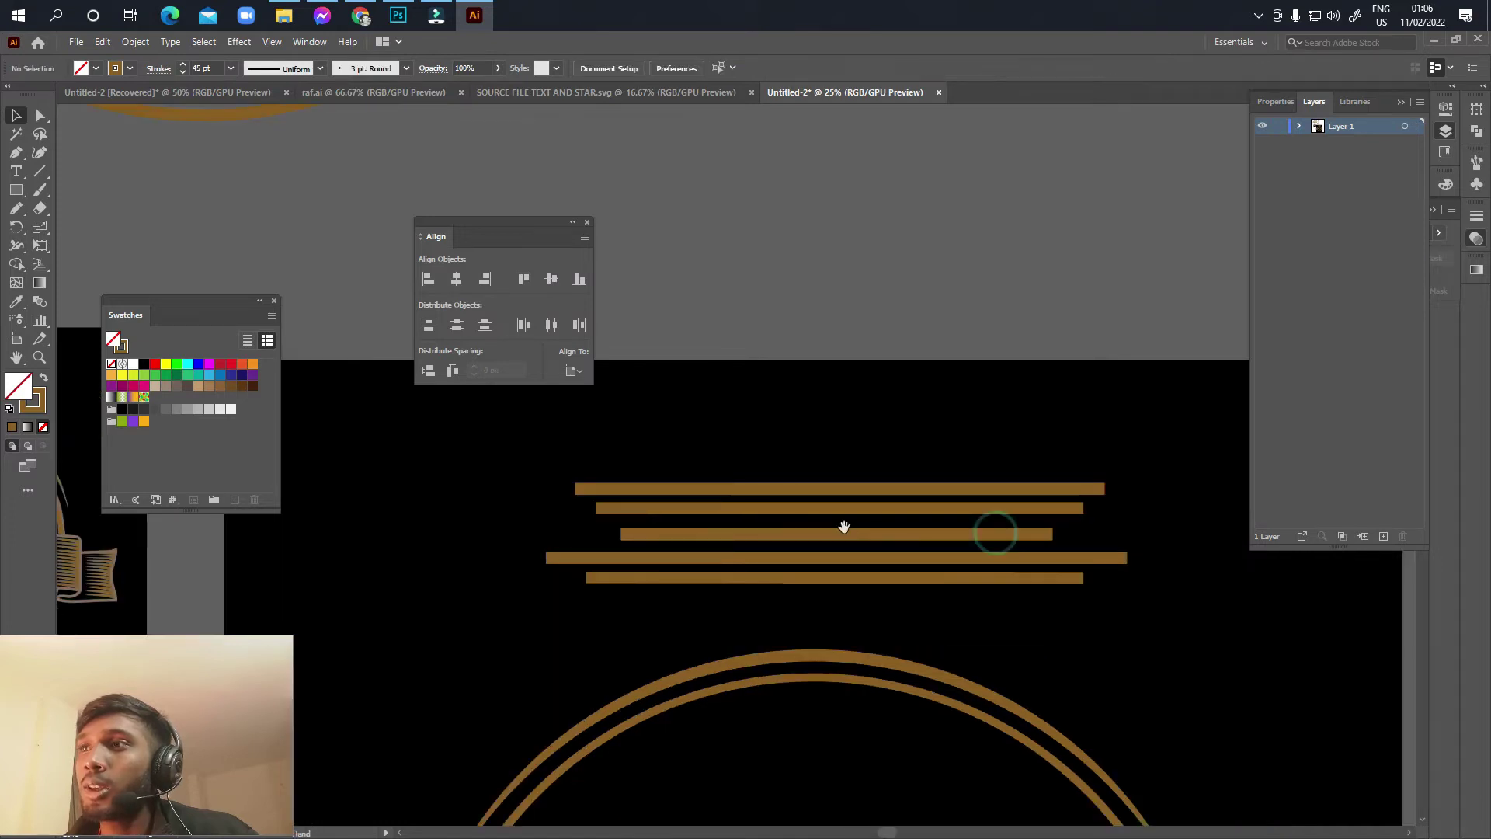
left_click_drag(737, 458, 833, 619)
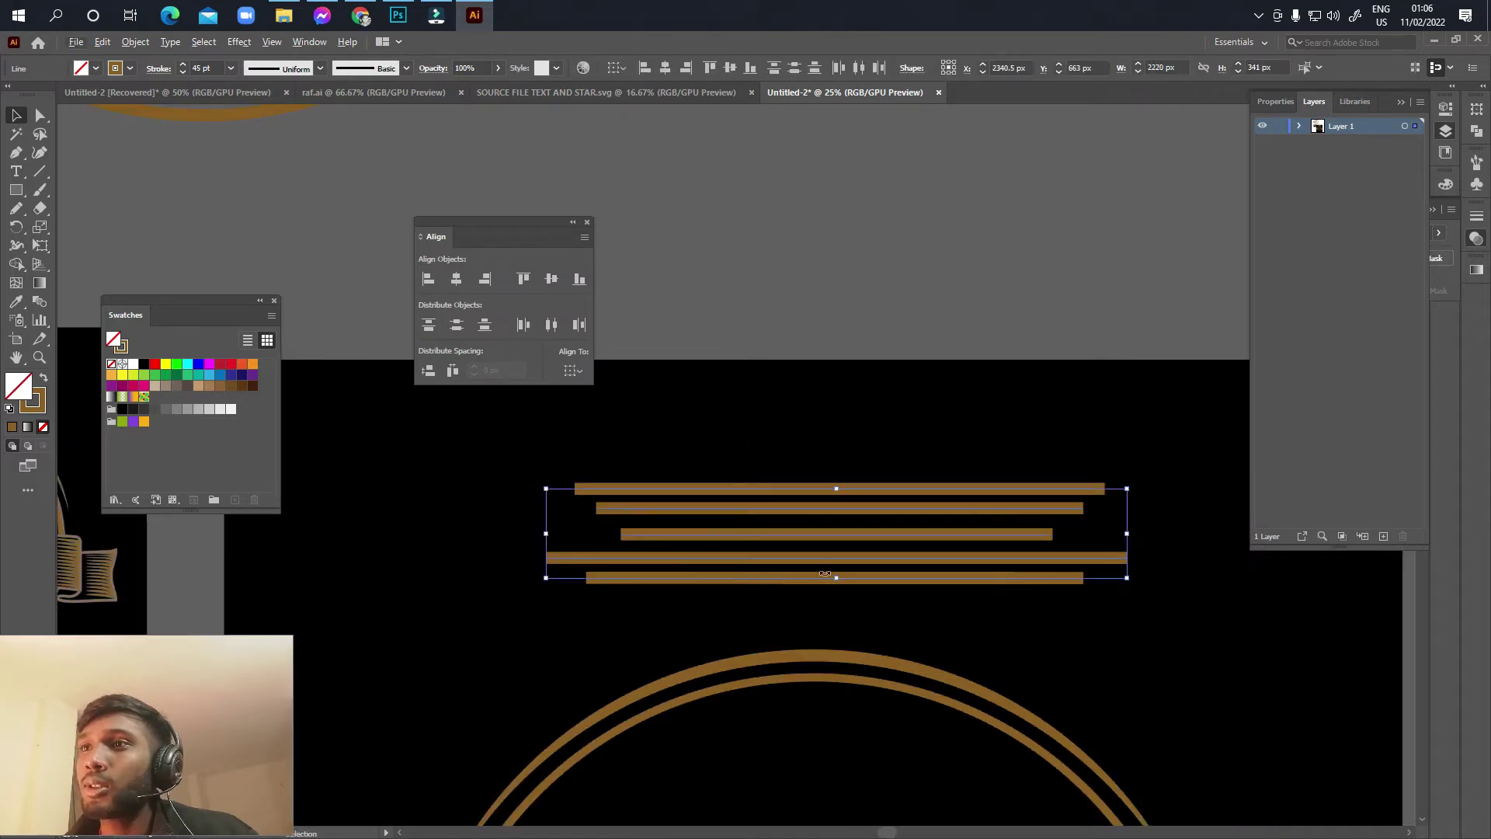
scroll(792, 576, "up", 2)
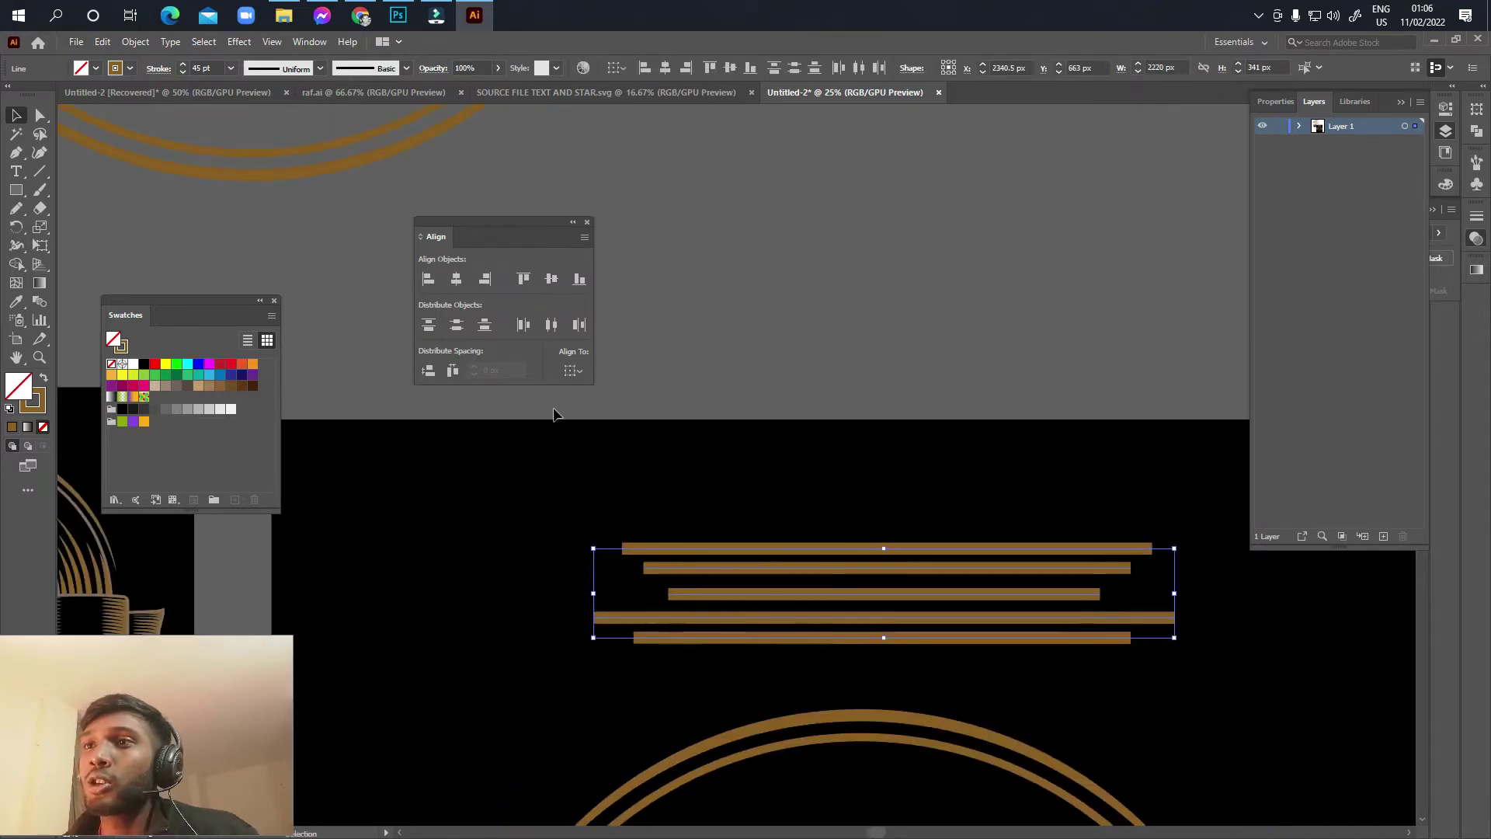
Step: Apply Width Profile 1 so all five lines taper, then group them with Ctrl+G
left_click(320, 68)
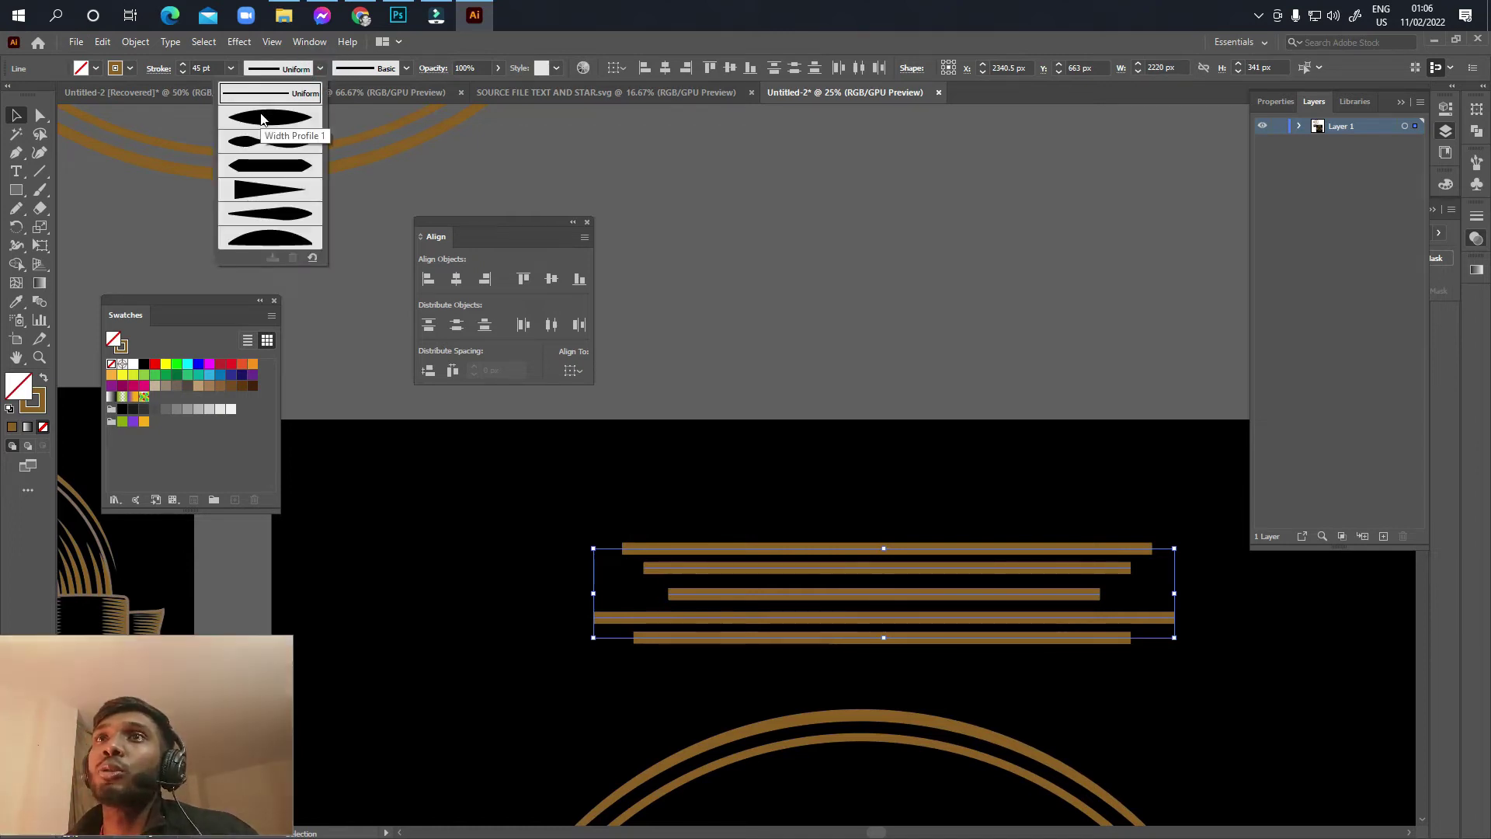
left_click(261, 118)
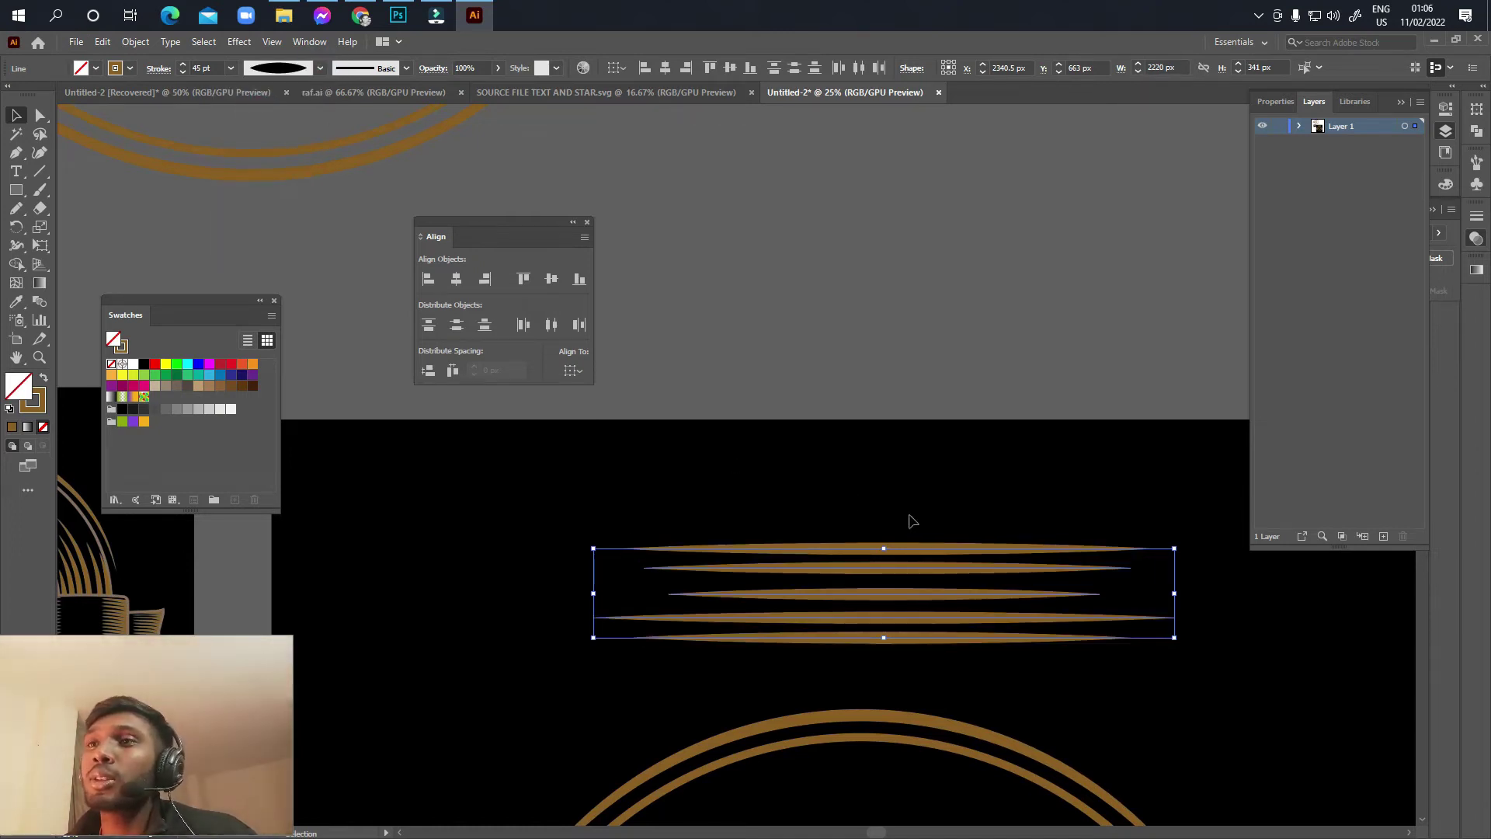
key("ctrl+g")
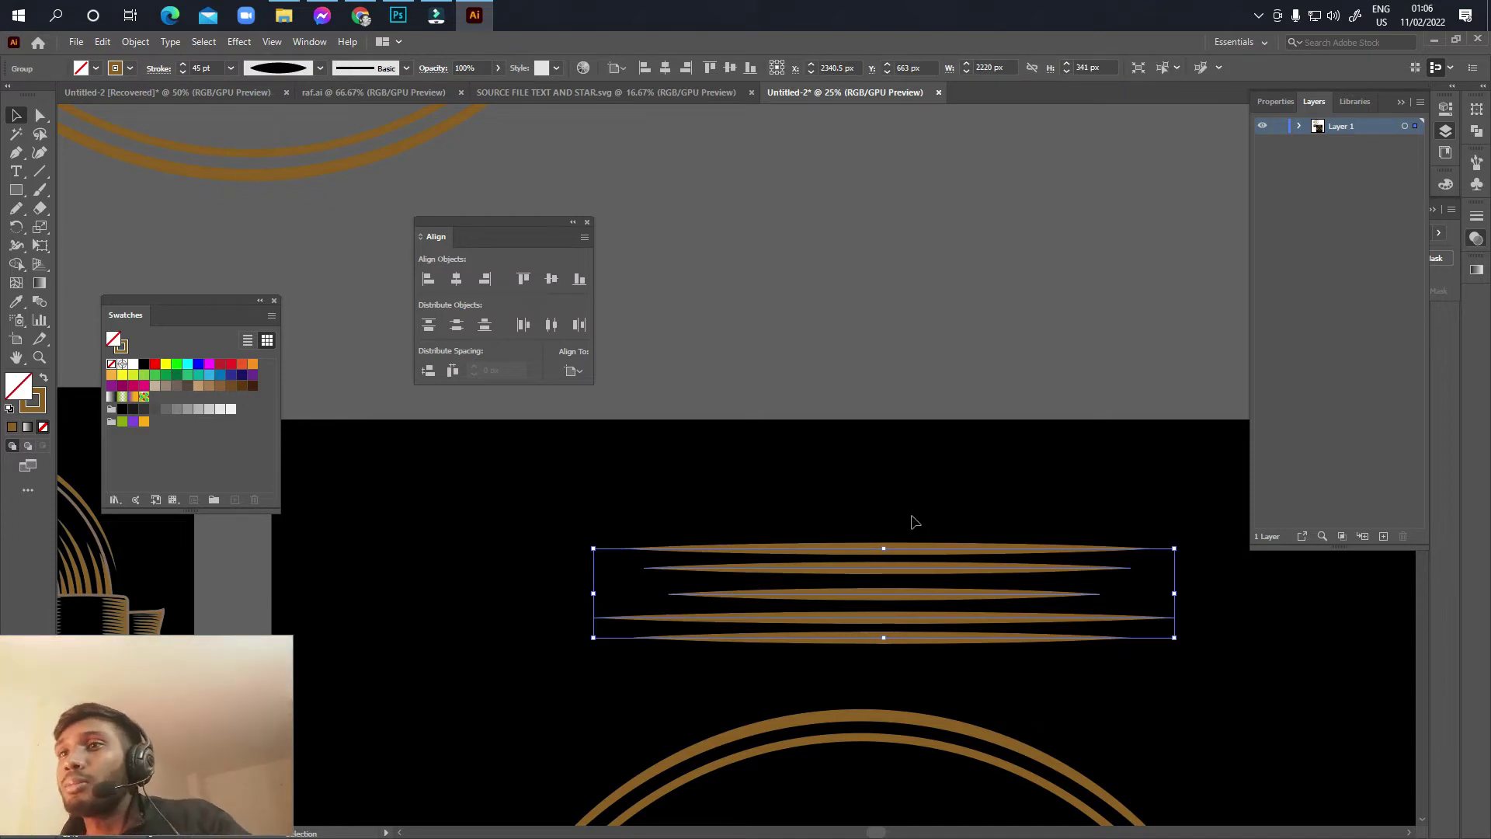
scroll(894, 516, "down", 1)
scroll(894, 516, "down", 4)
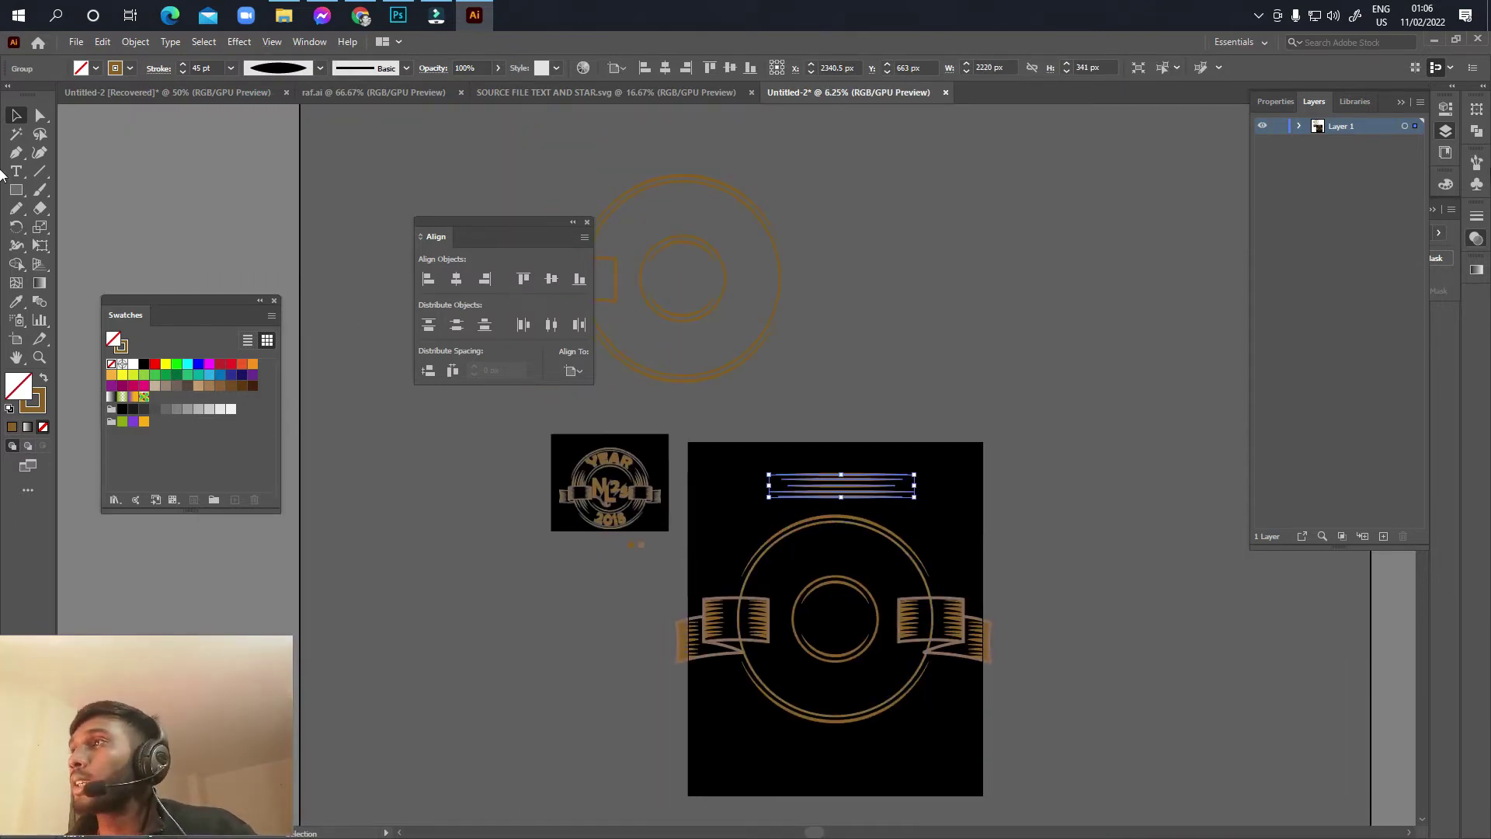
left_click(1476, 164)
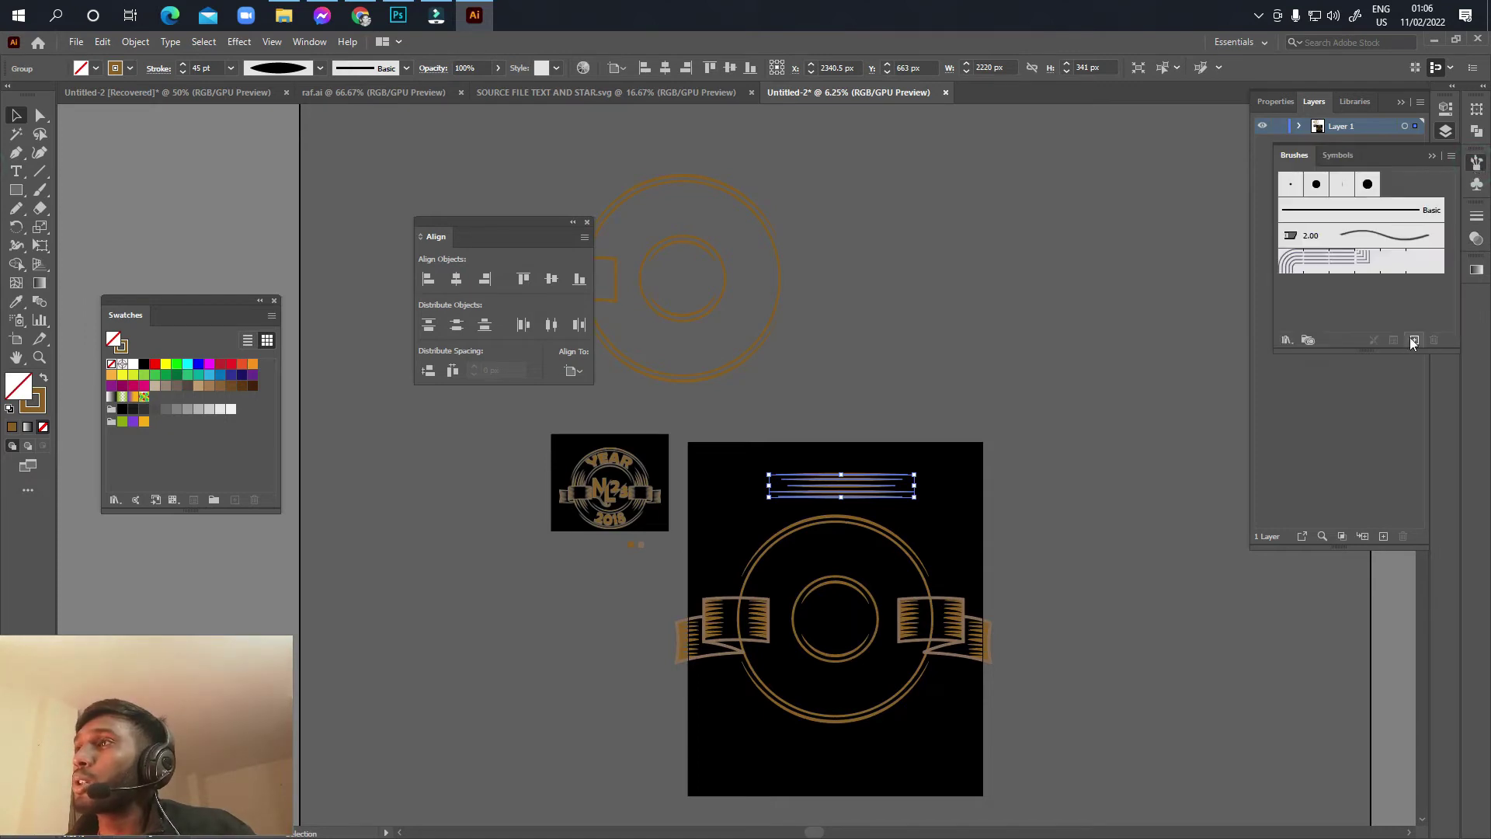
Step: Start a new Art Brush from the grouped tapered lines in the Brushes panel
left_click(1412, 340)
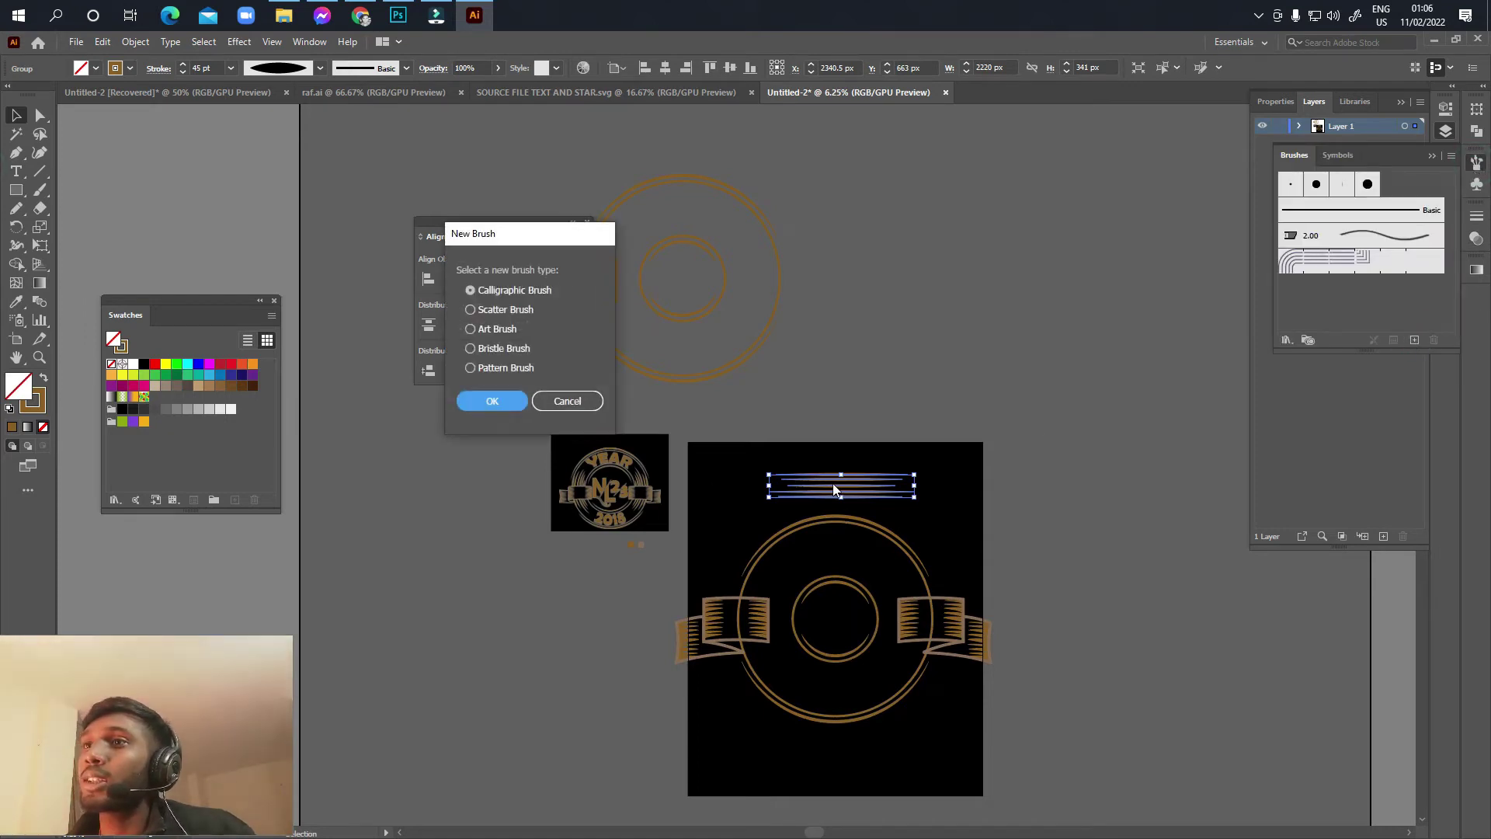
left_click(499, 329)
left_click(492, 401)
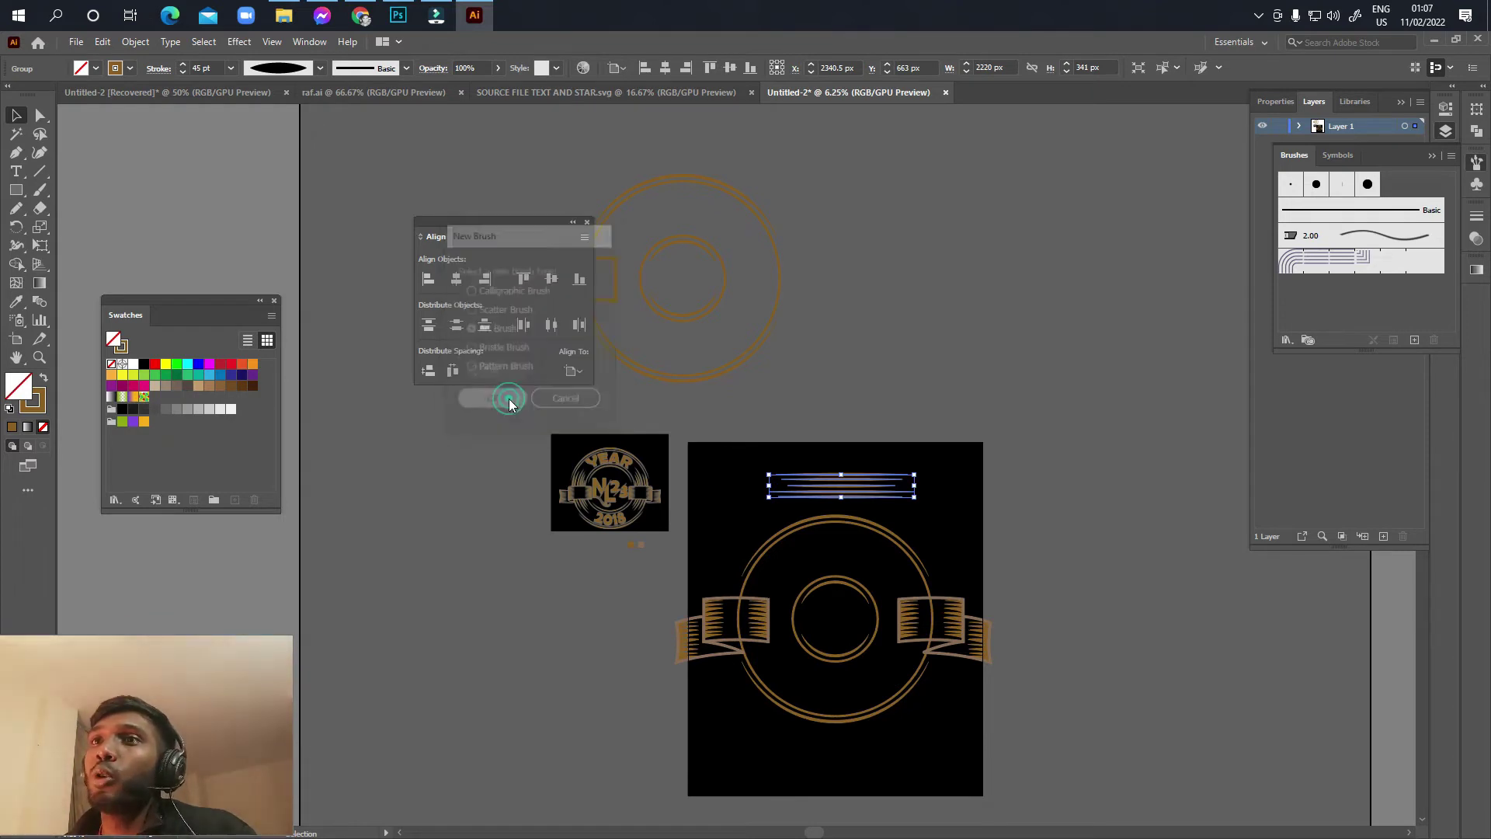
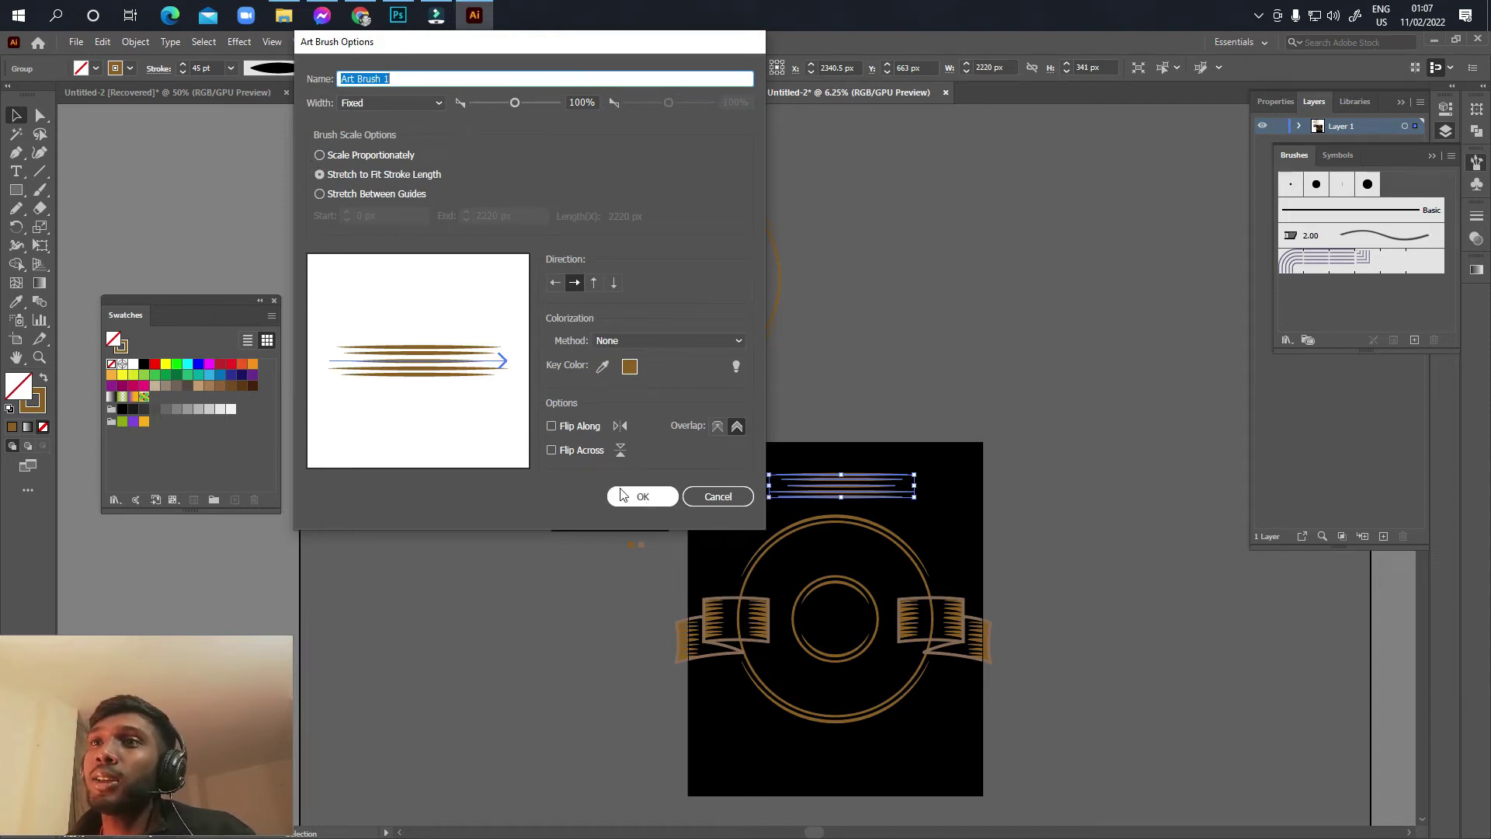
Step: Confirm the new gold line art brush and move the original lines above the artboard
left_click(638, 497)
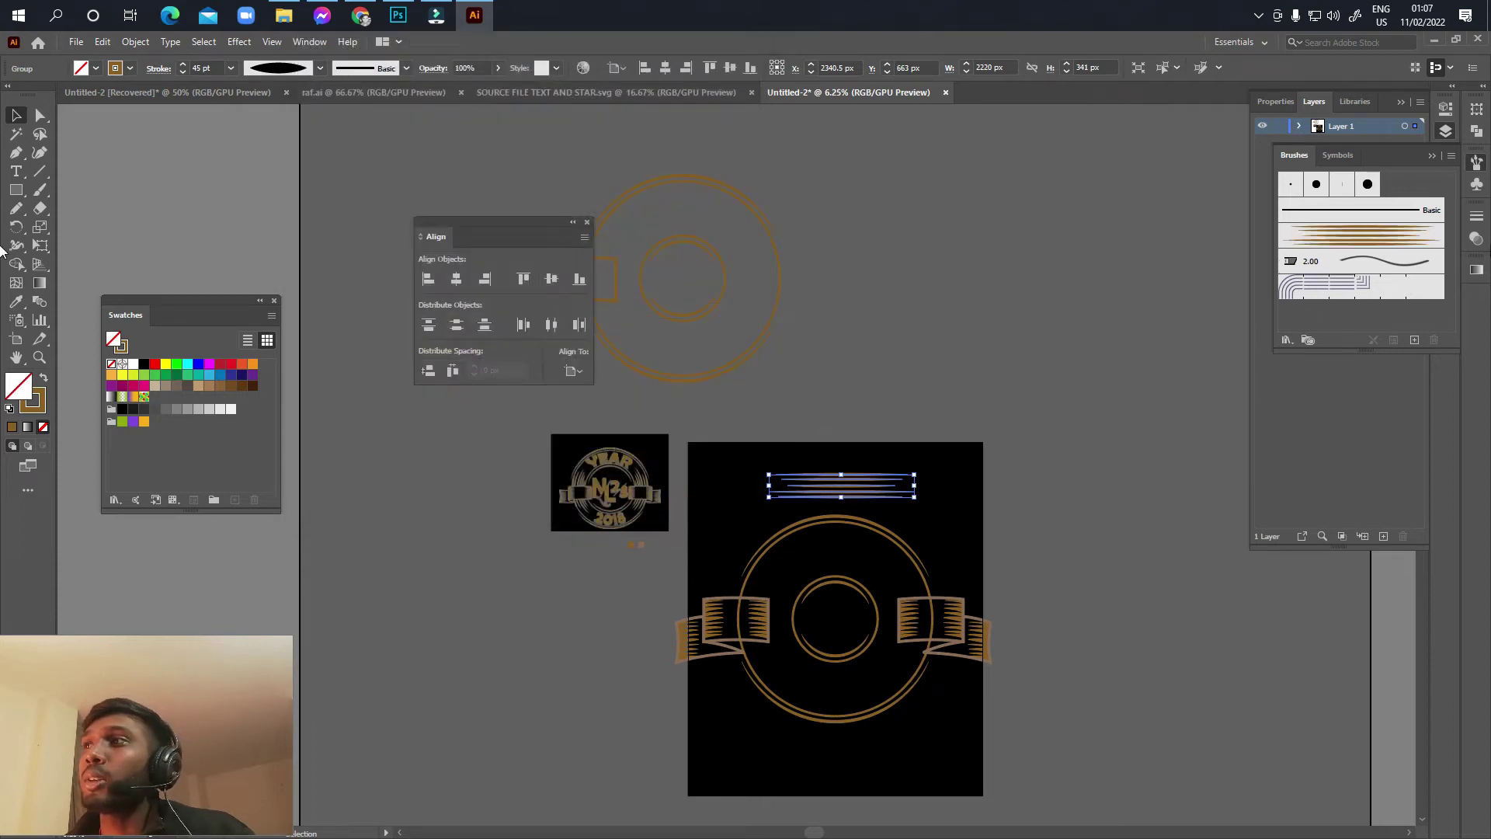
left_click(939, 532)
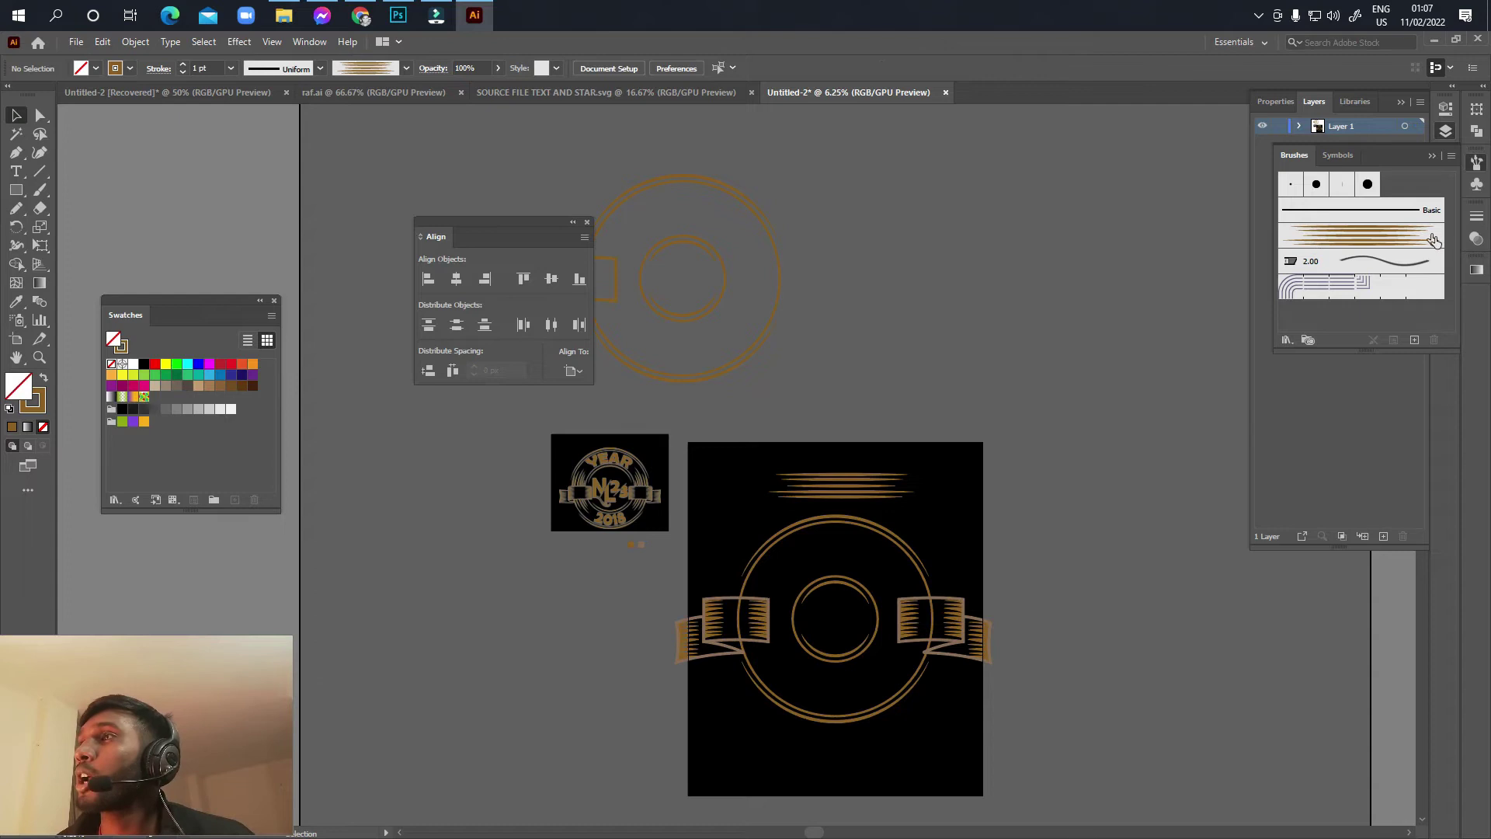
left_click_drag(889, 483, 914, 371)
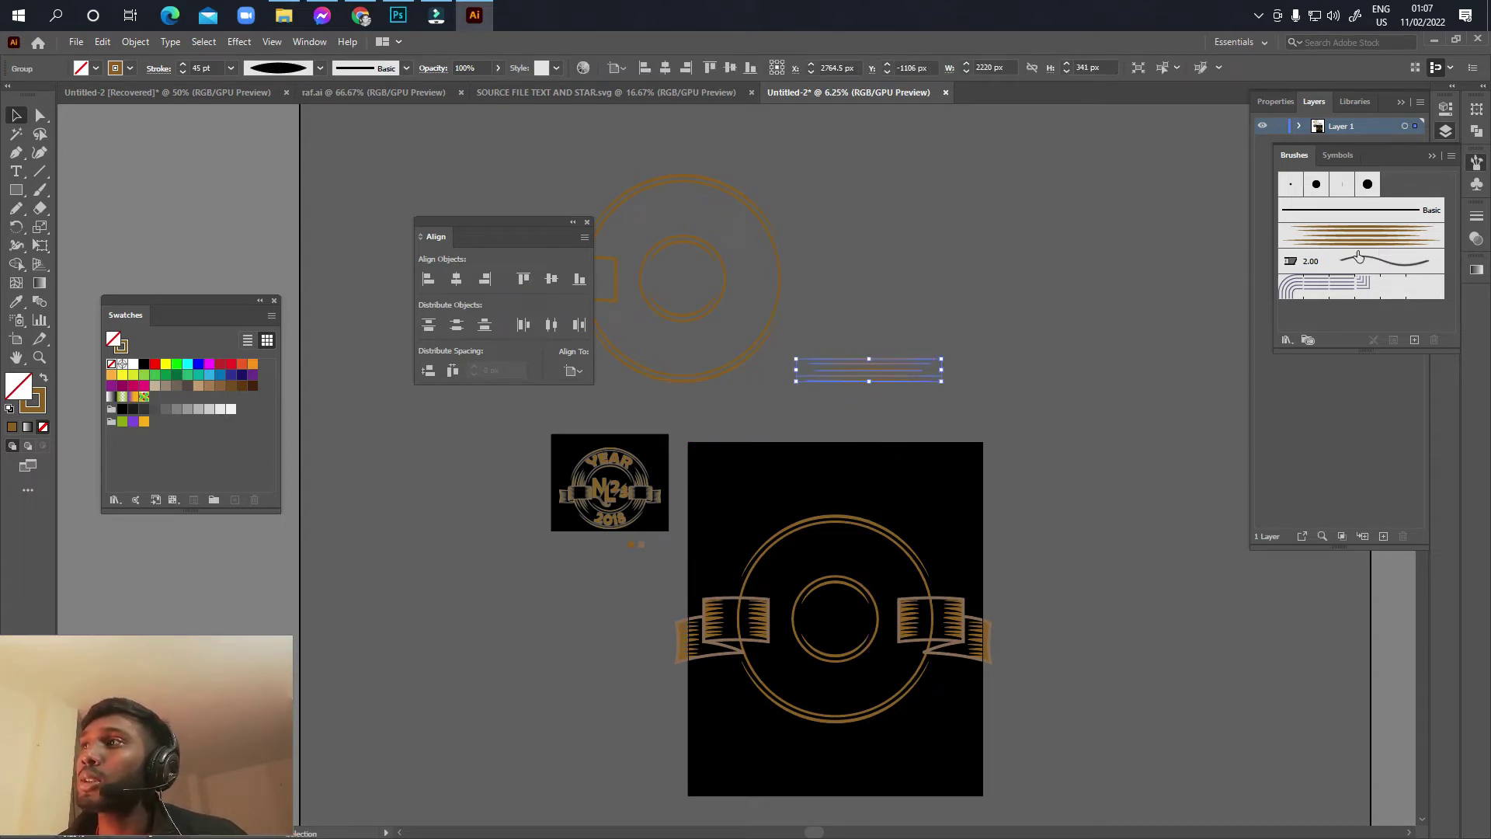
scroll(819, 736, "up", 1)
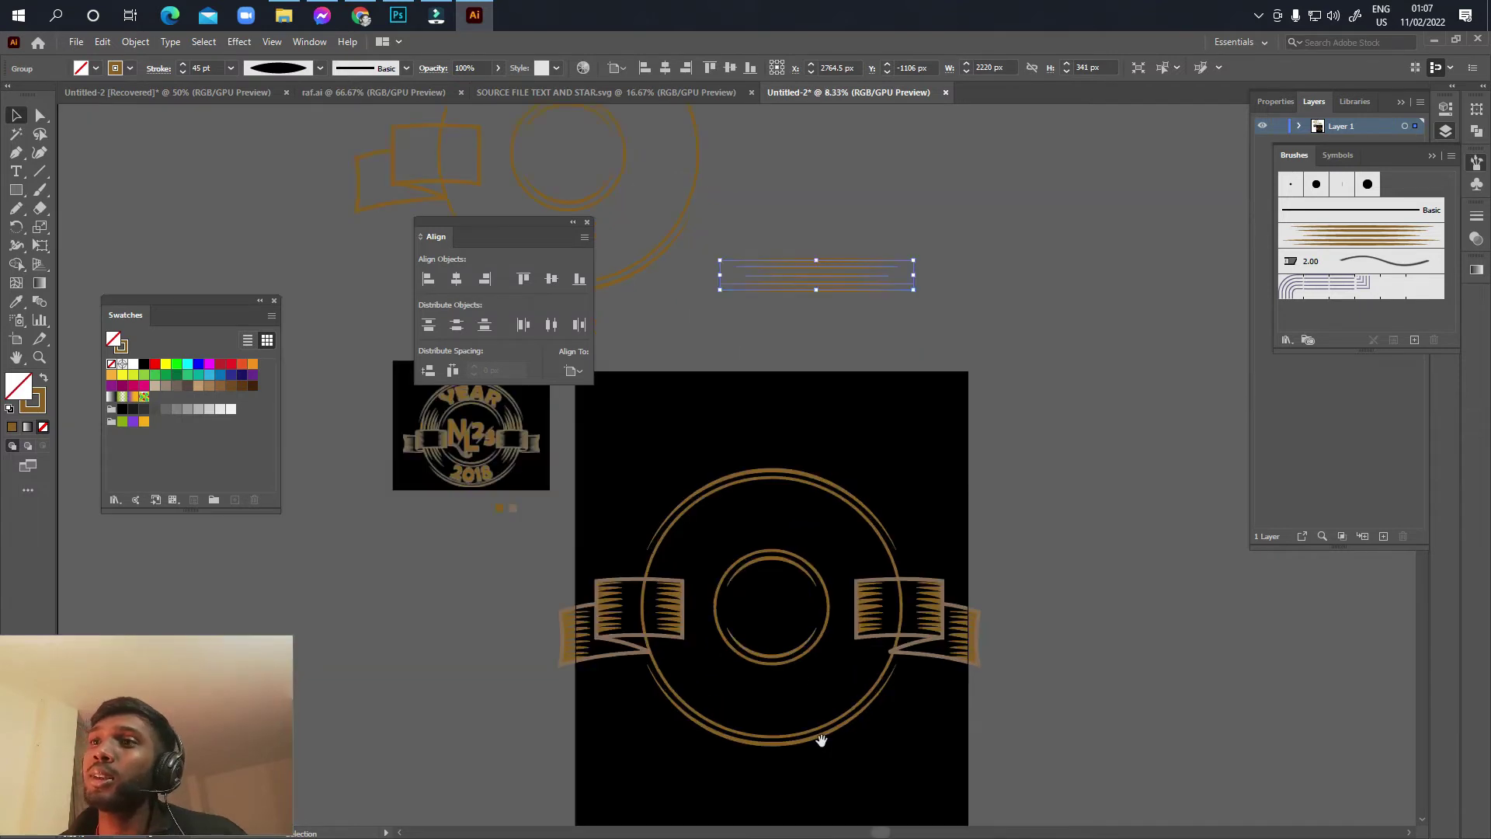
left_click(834, 588)
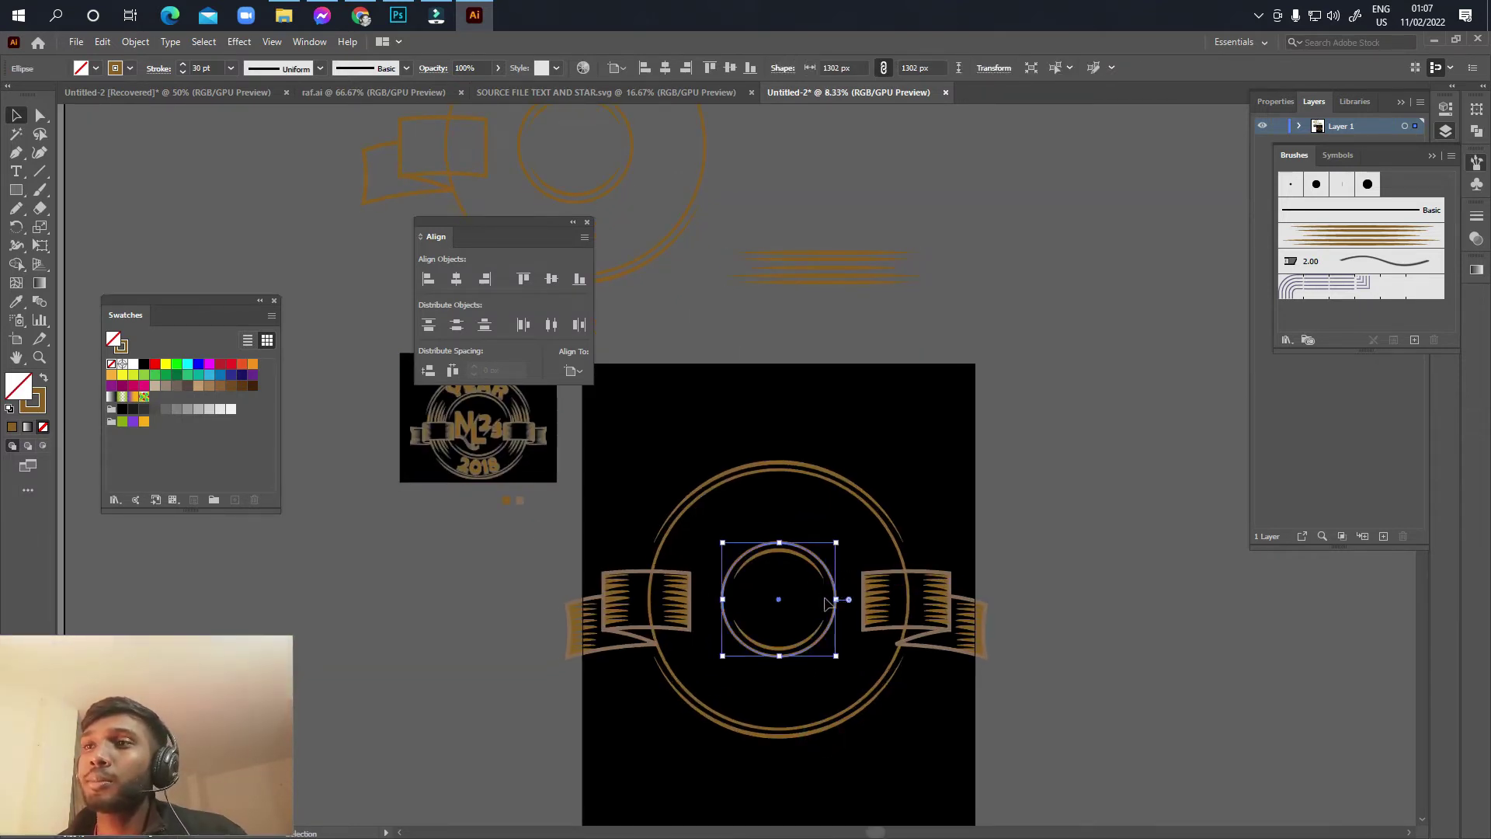
Step: Scale a copy of the inner circle up to 2248 px
key("a")
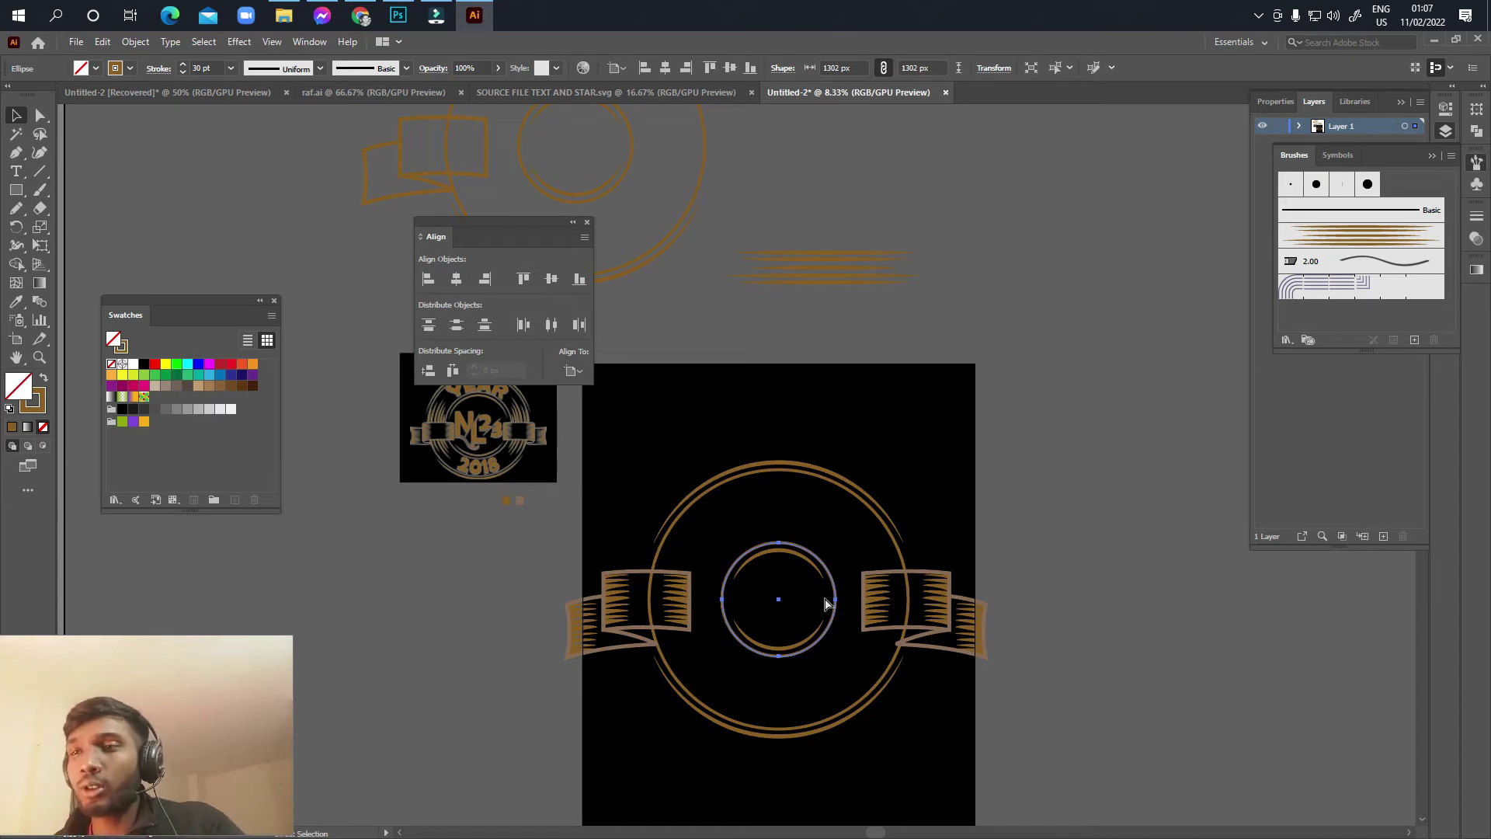
key("ctrl")
left_click_drag(839, 600, 880, 605)
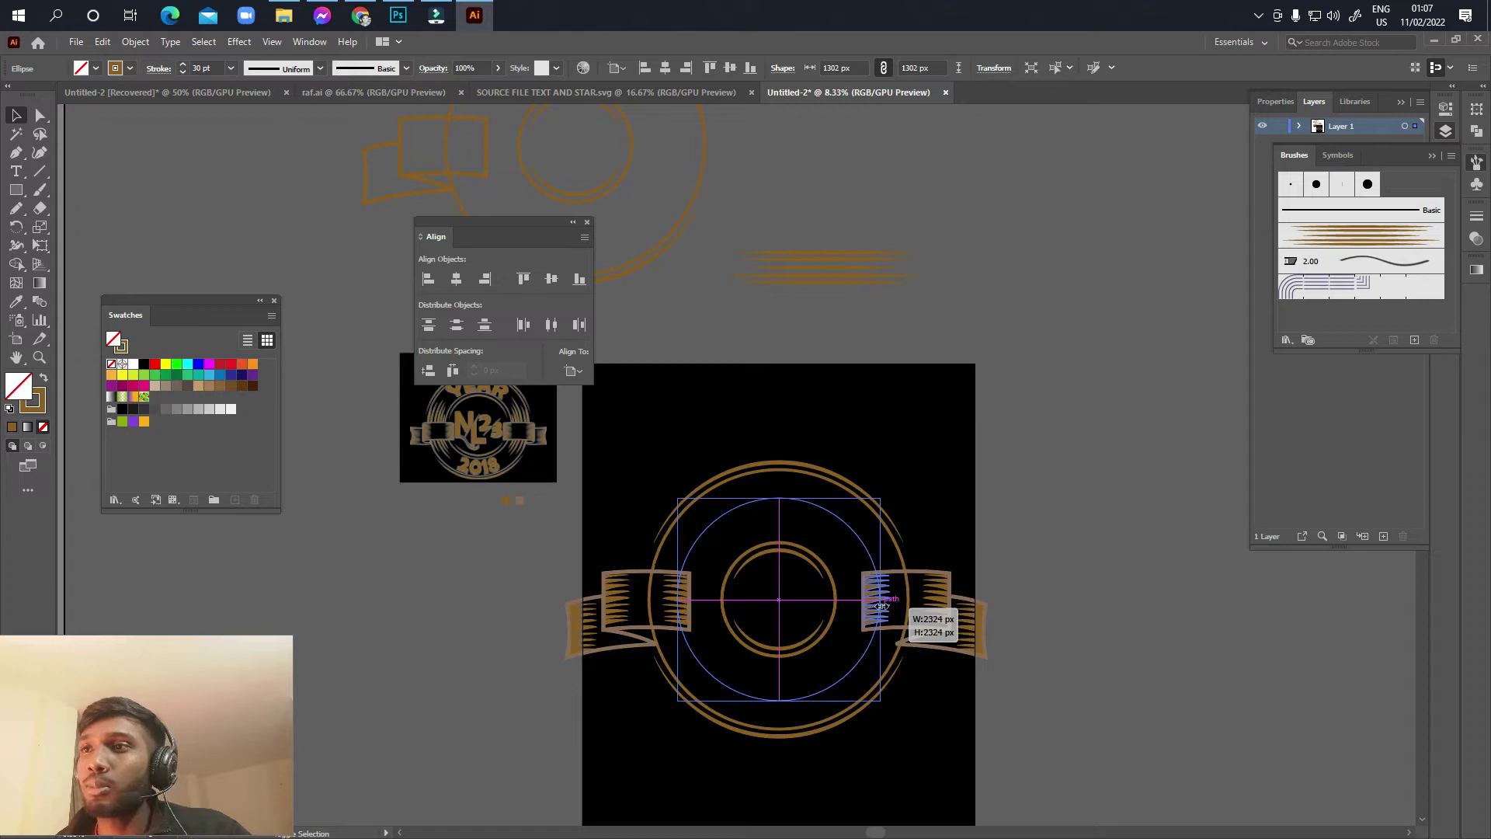
left_click_drag(881, 605, 876, 600)
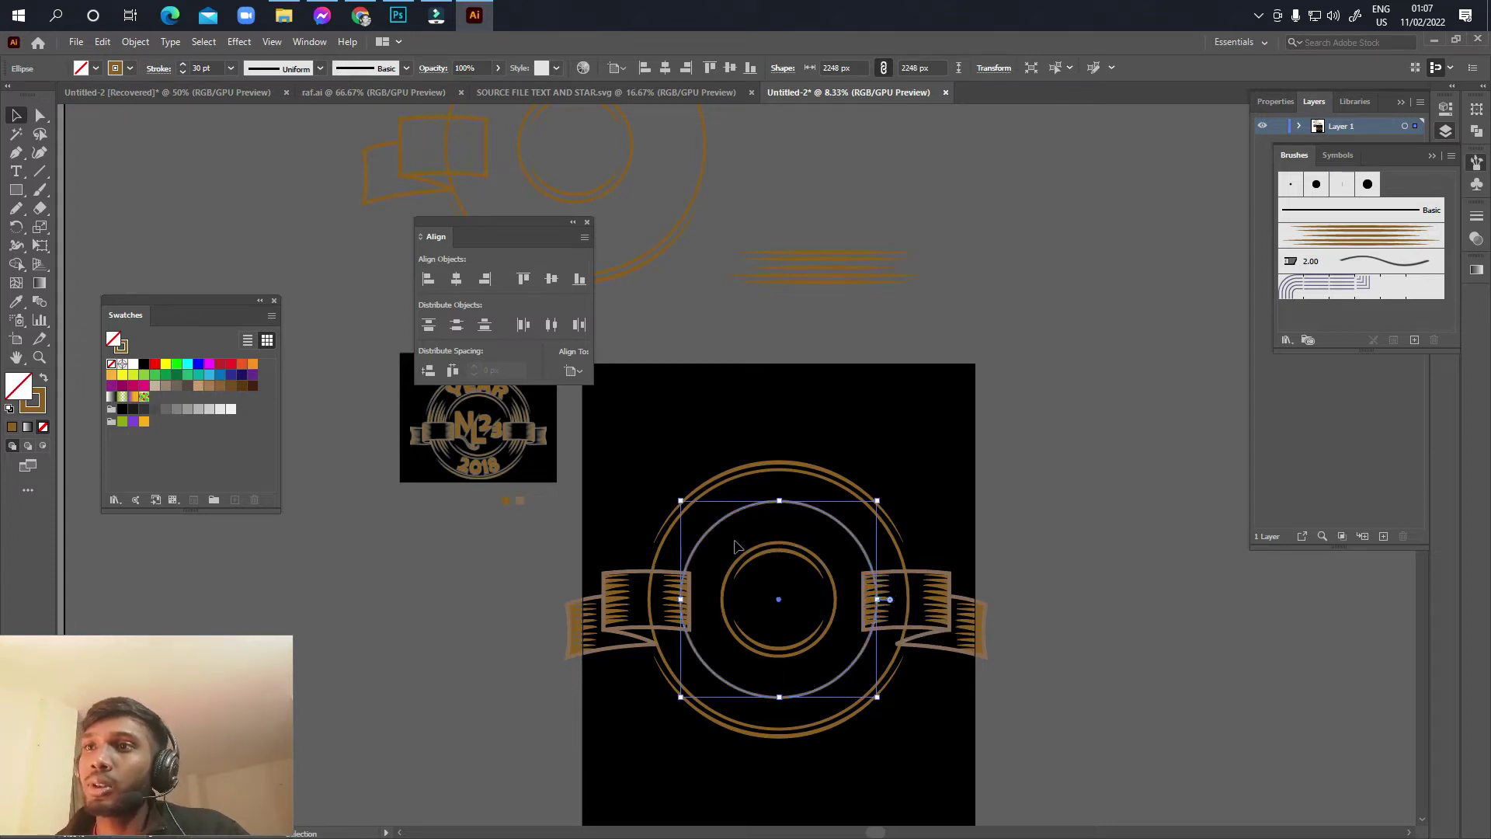
scroll(736, 546, "up", 1)
scroll(778, 542, "right", 1)
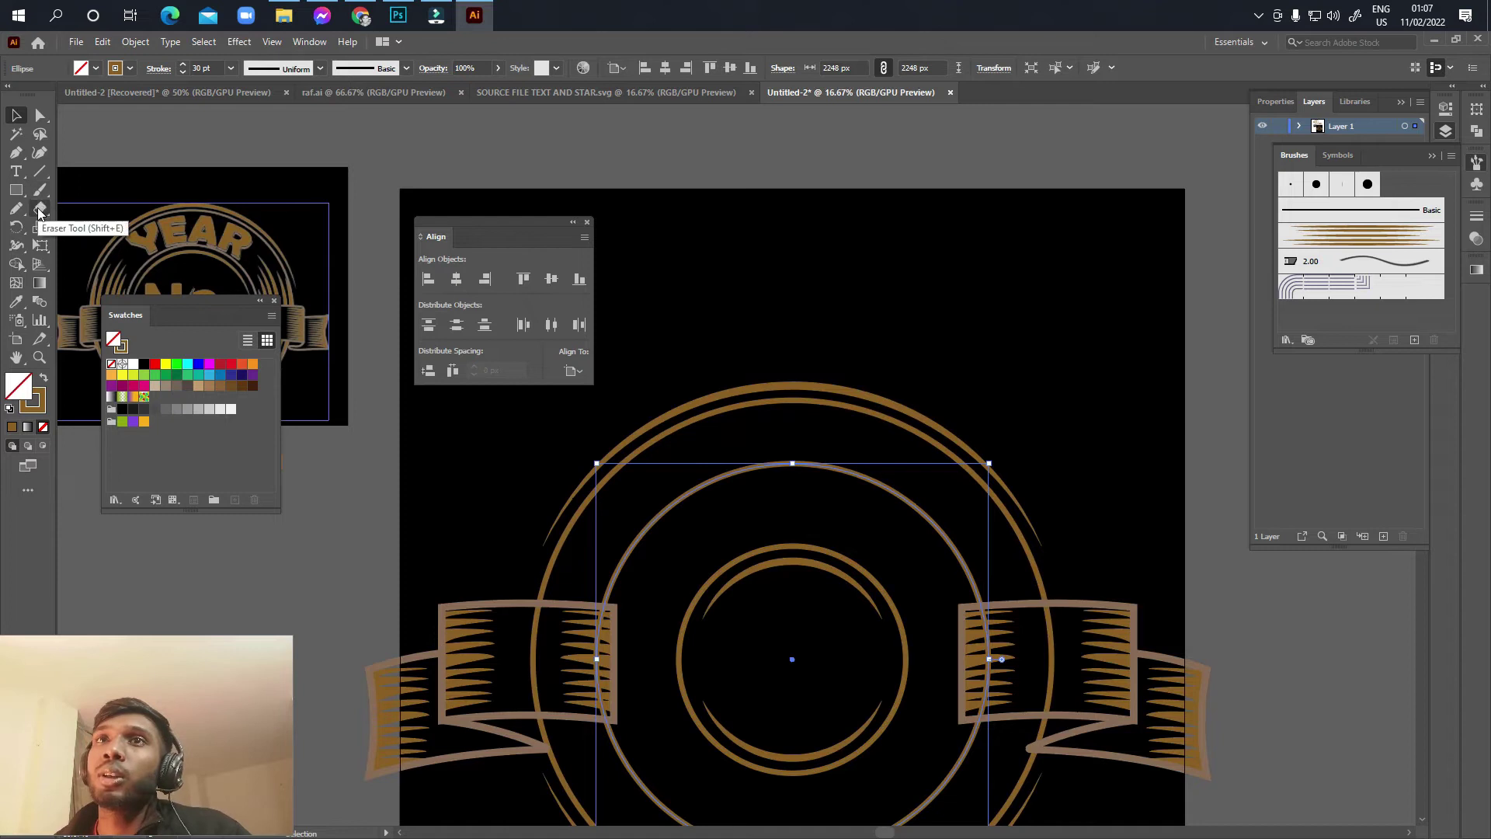
Step: Cut the enlarged circle with Scissors at its upper-left, upper-right, lower-left and lower-right points
left_click(39, 211)
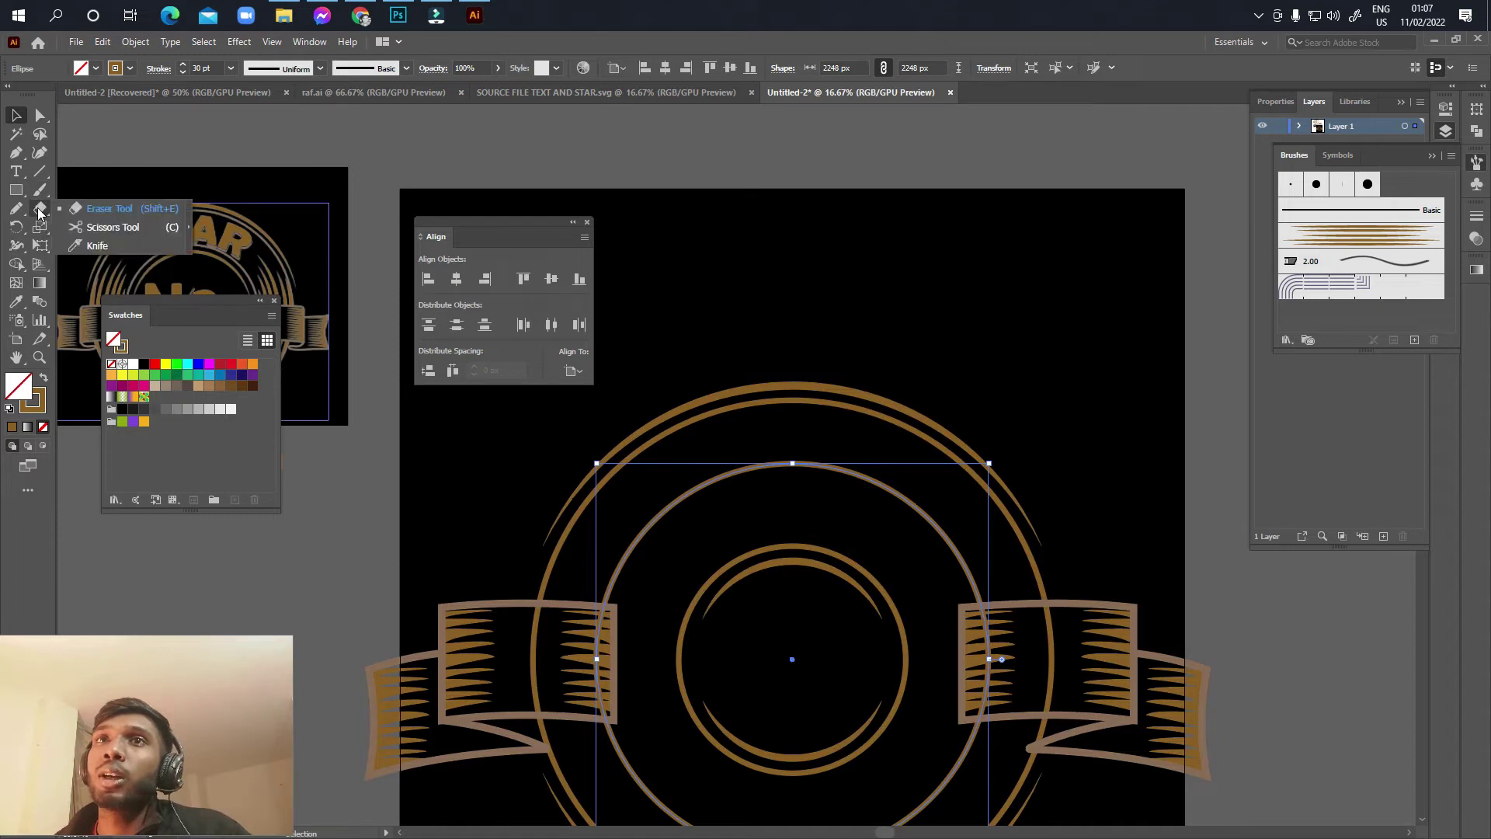
left_click(108, 226)
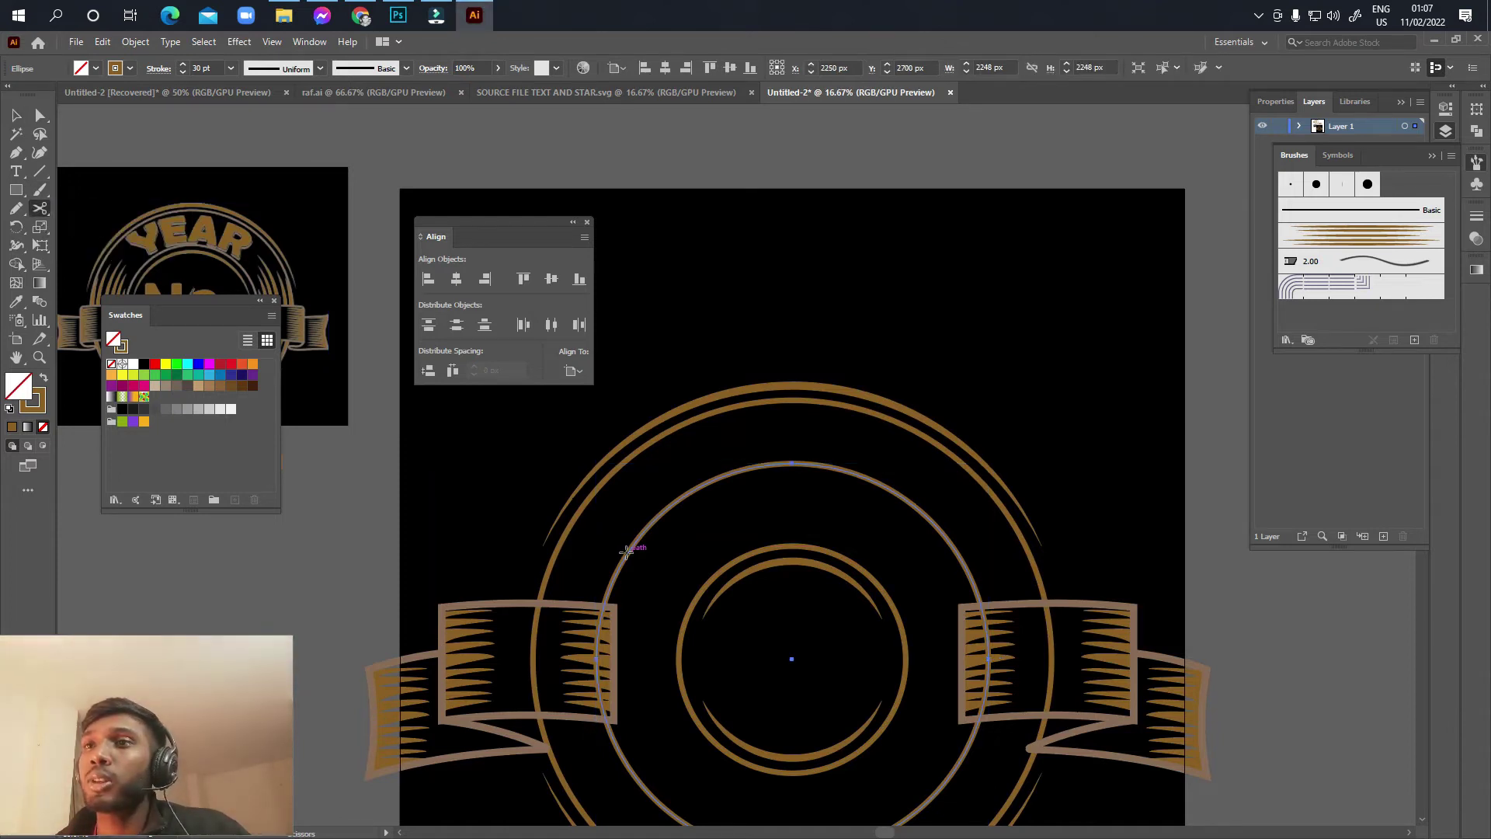
left_click(657, 515)
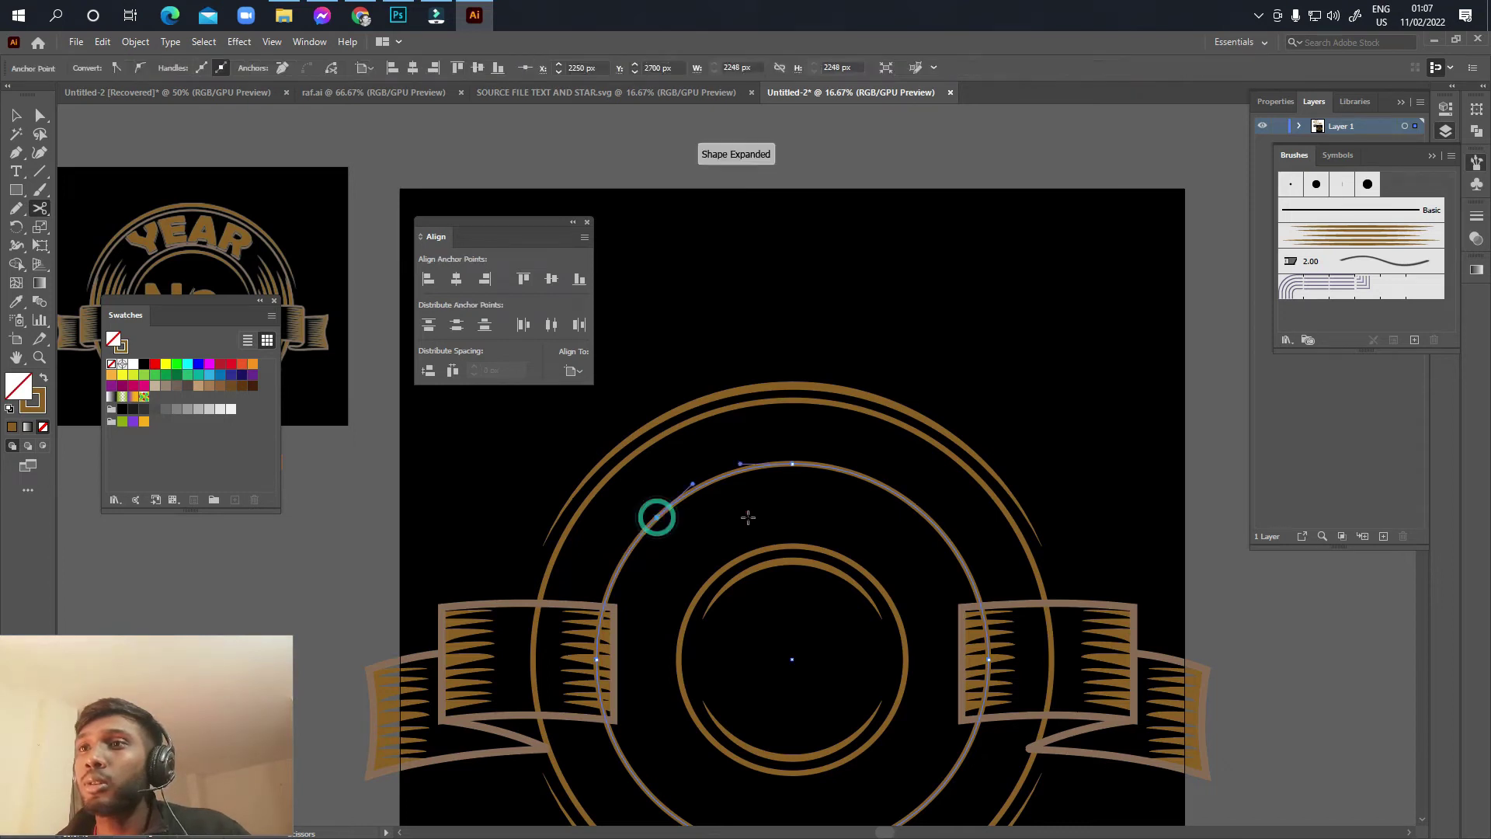
left_click(916, 507)
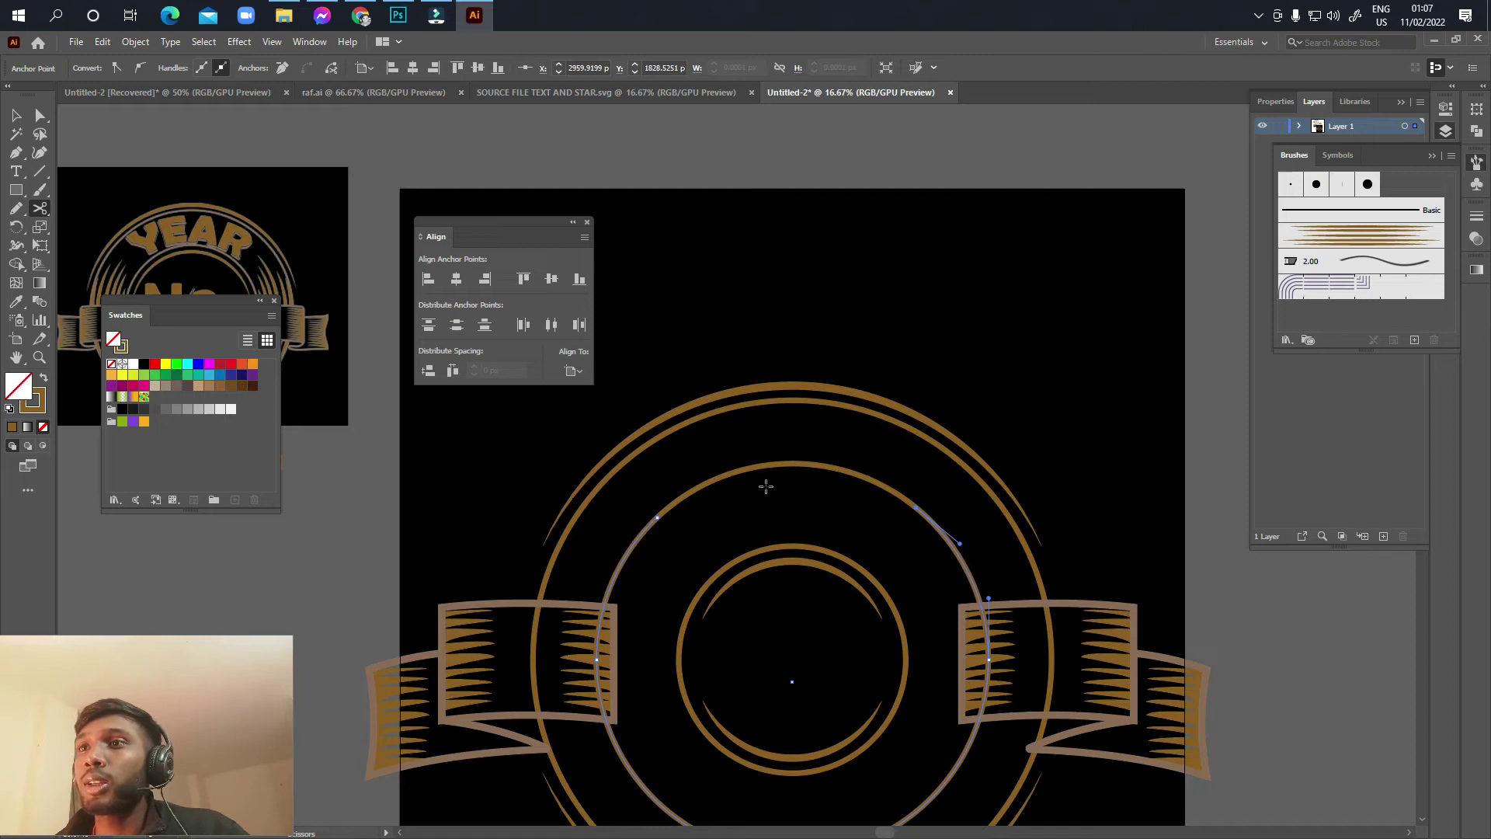
scroll(765, 486, "down", 3)
scroll(776, 493, "down", 2)
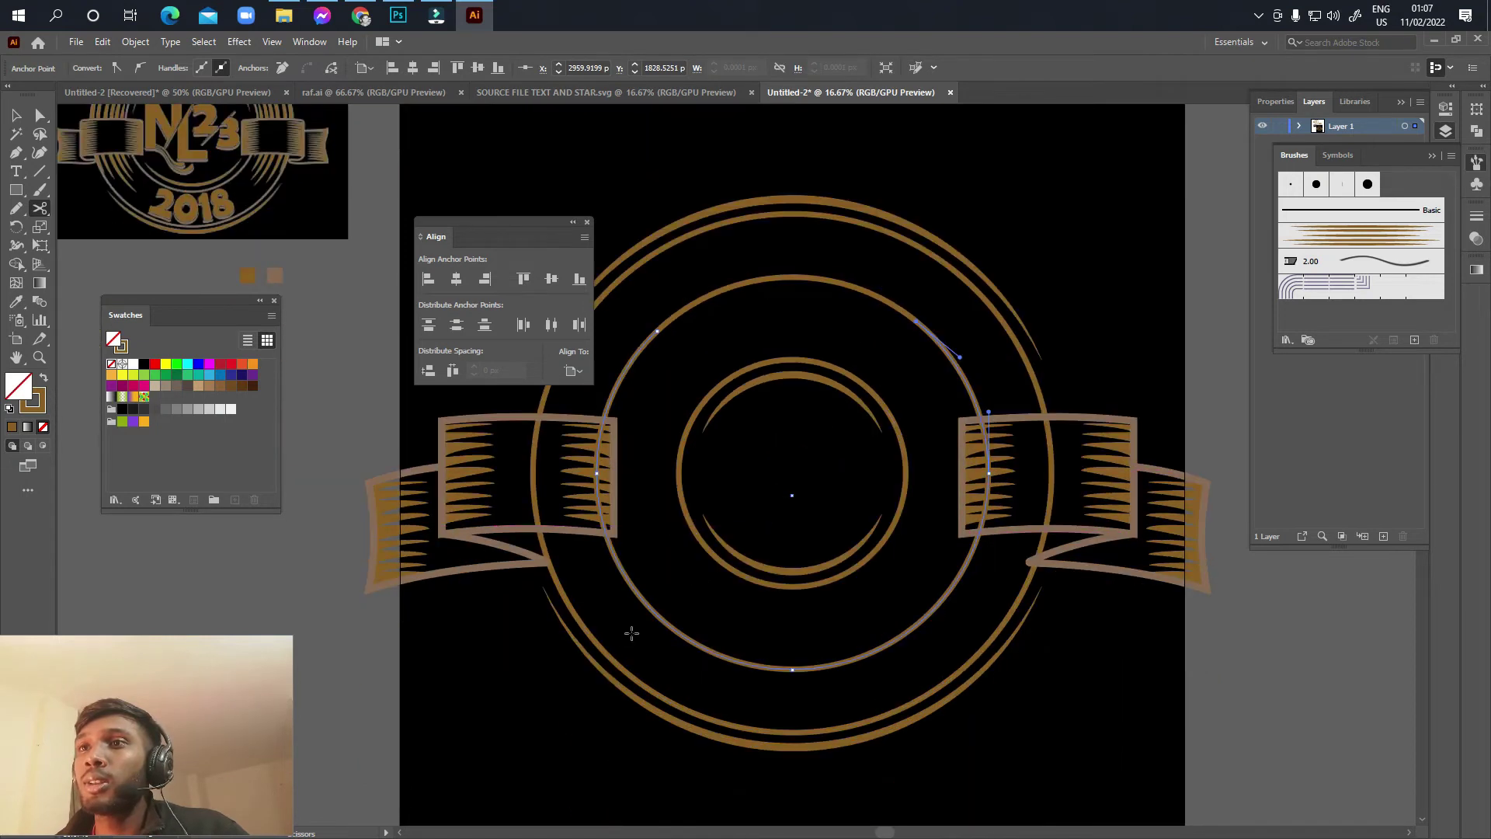
left_click(672, 629)
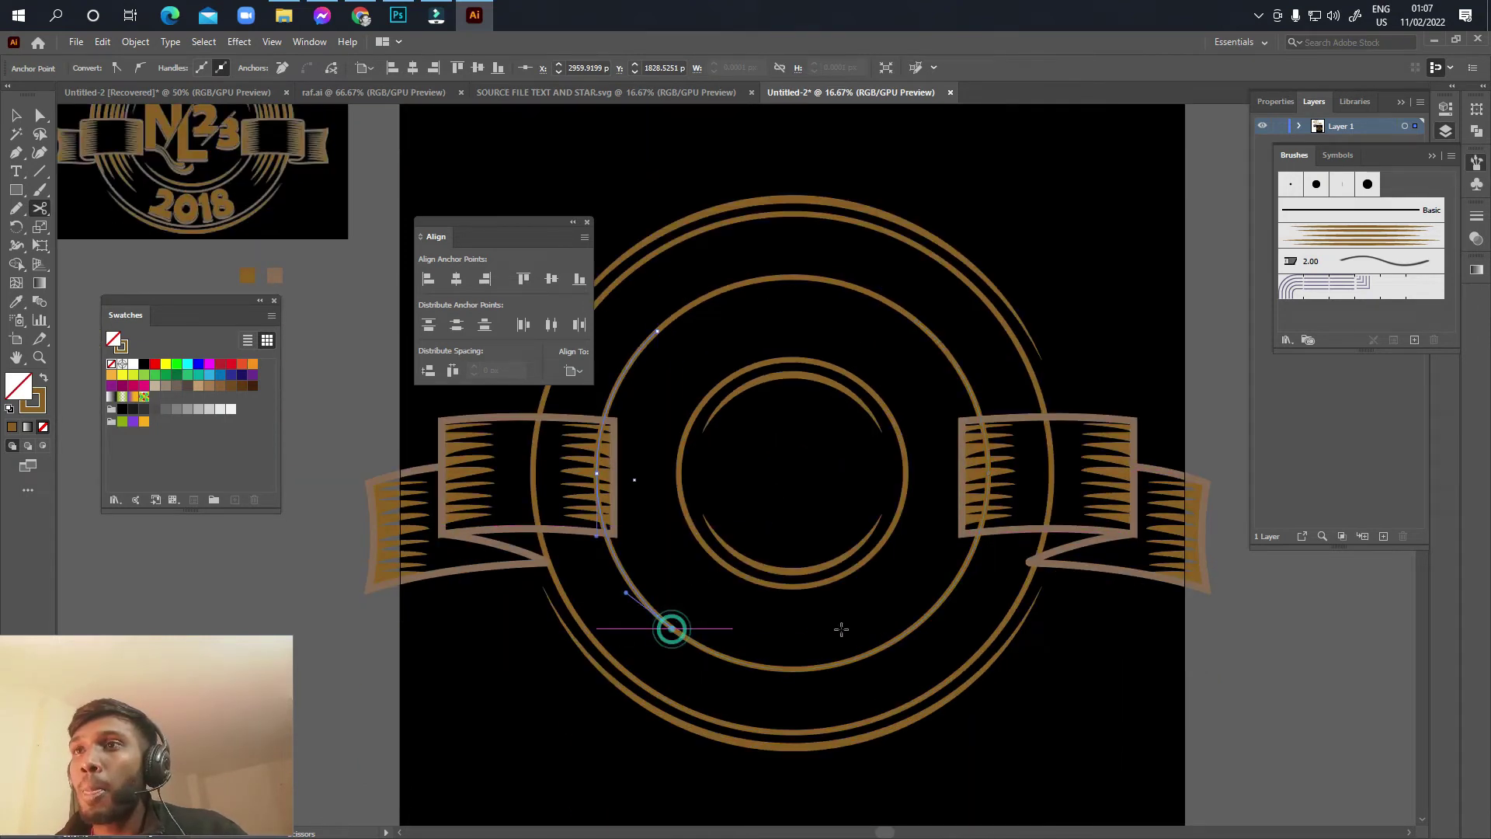
left_click(935, 611)
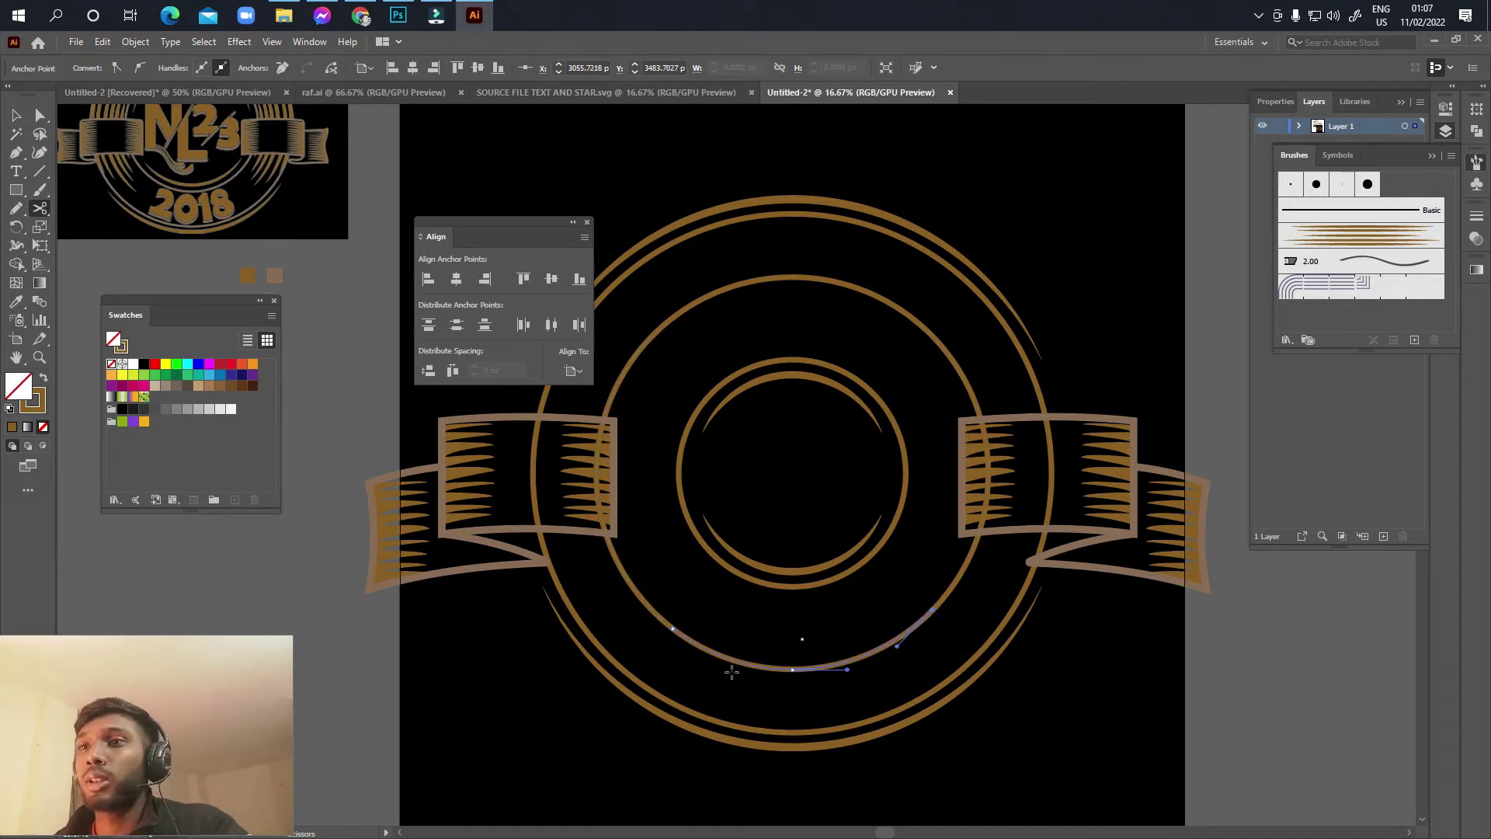
Step: Delete the top and bottom arcs, leaving the left and right arcs selected
key("Delete")
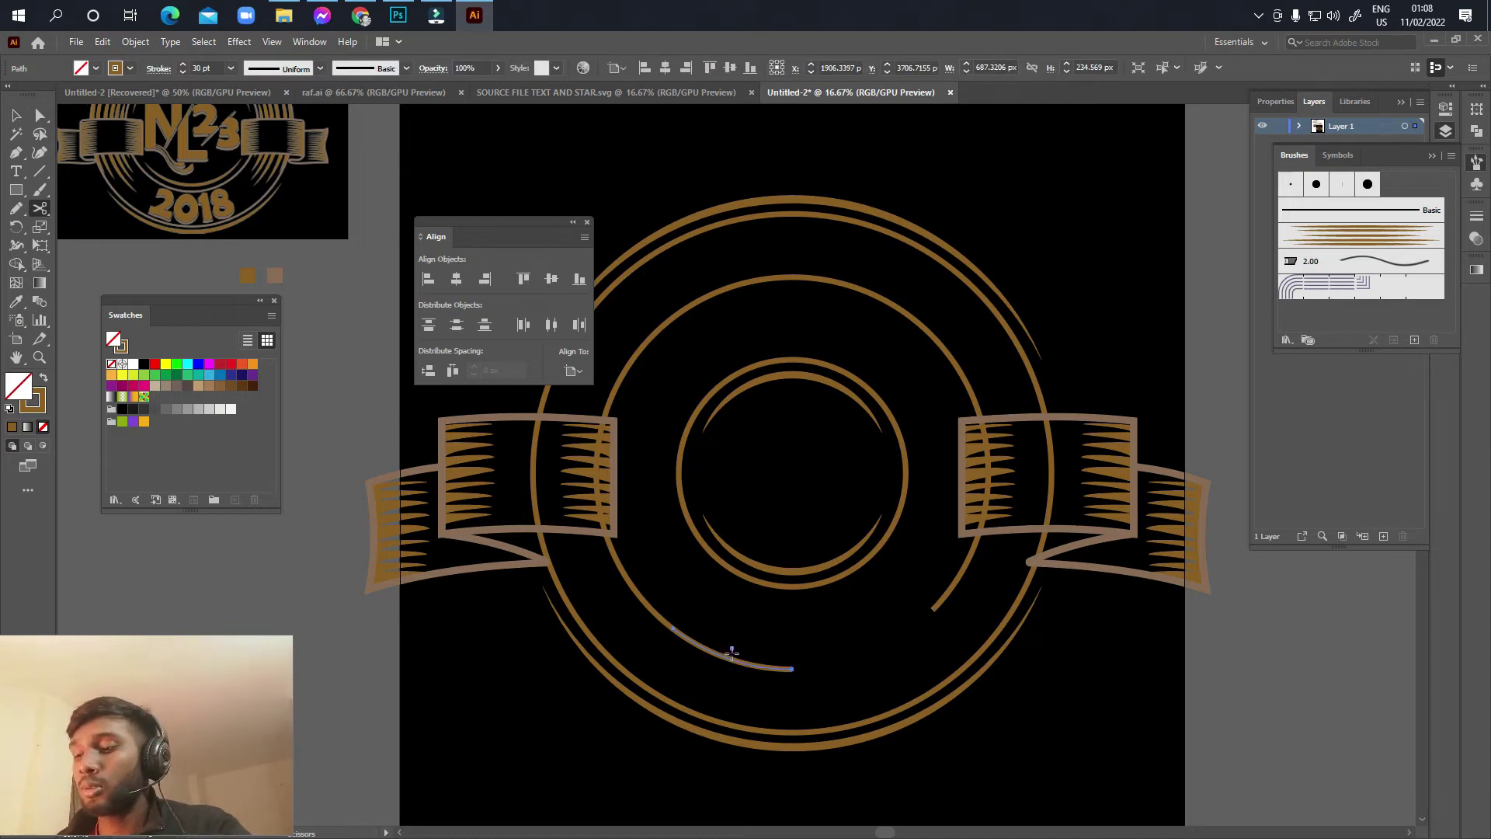
key("Delete")
key("v")
left_click(778, 277)
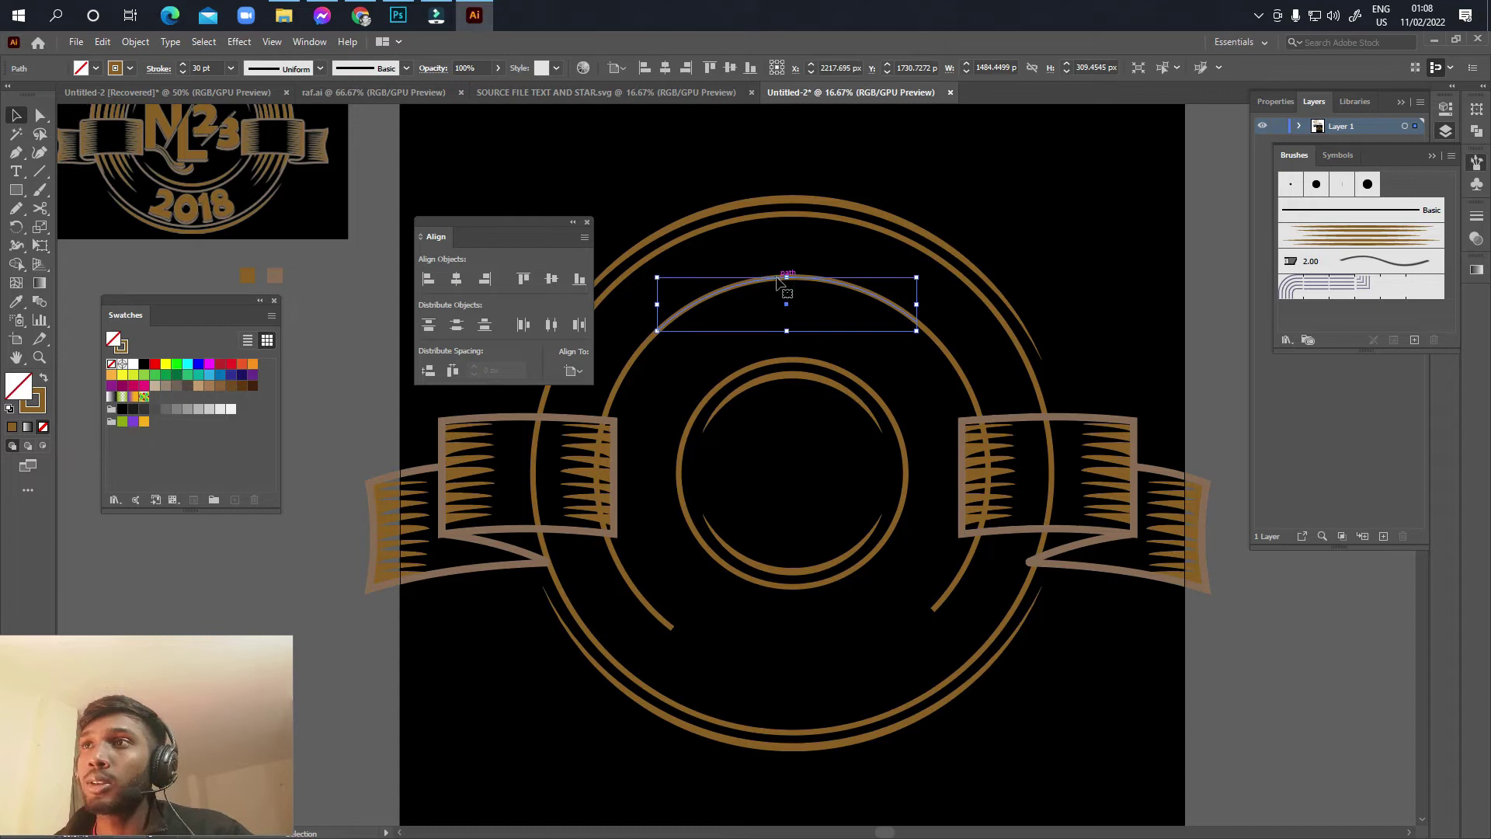
key("Delete")
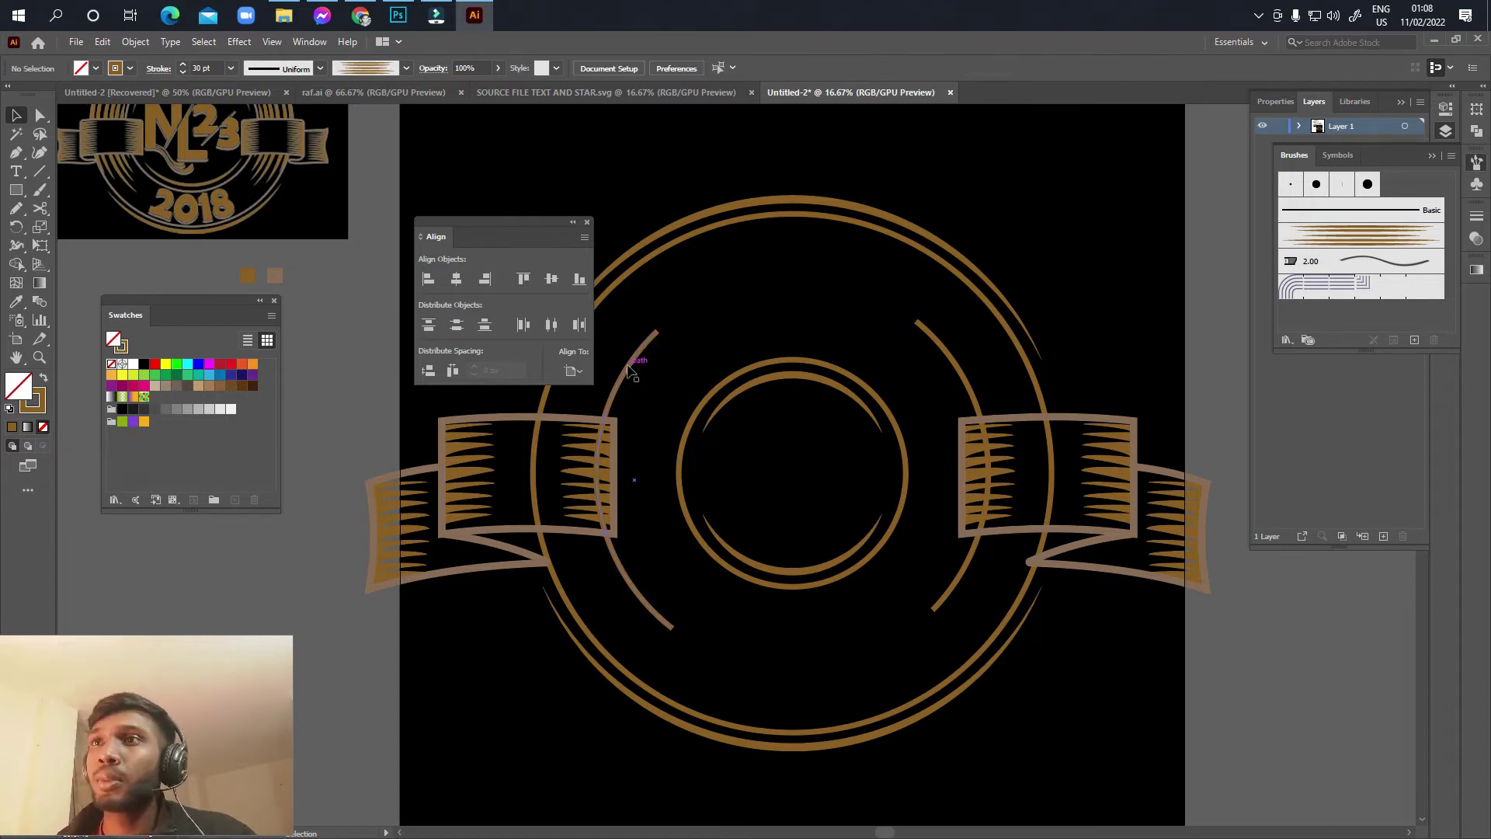
left_click(631, 368)
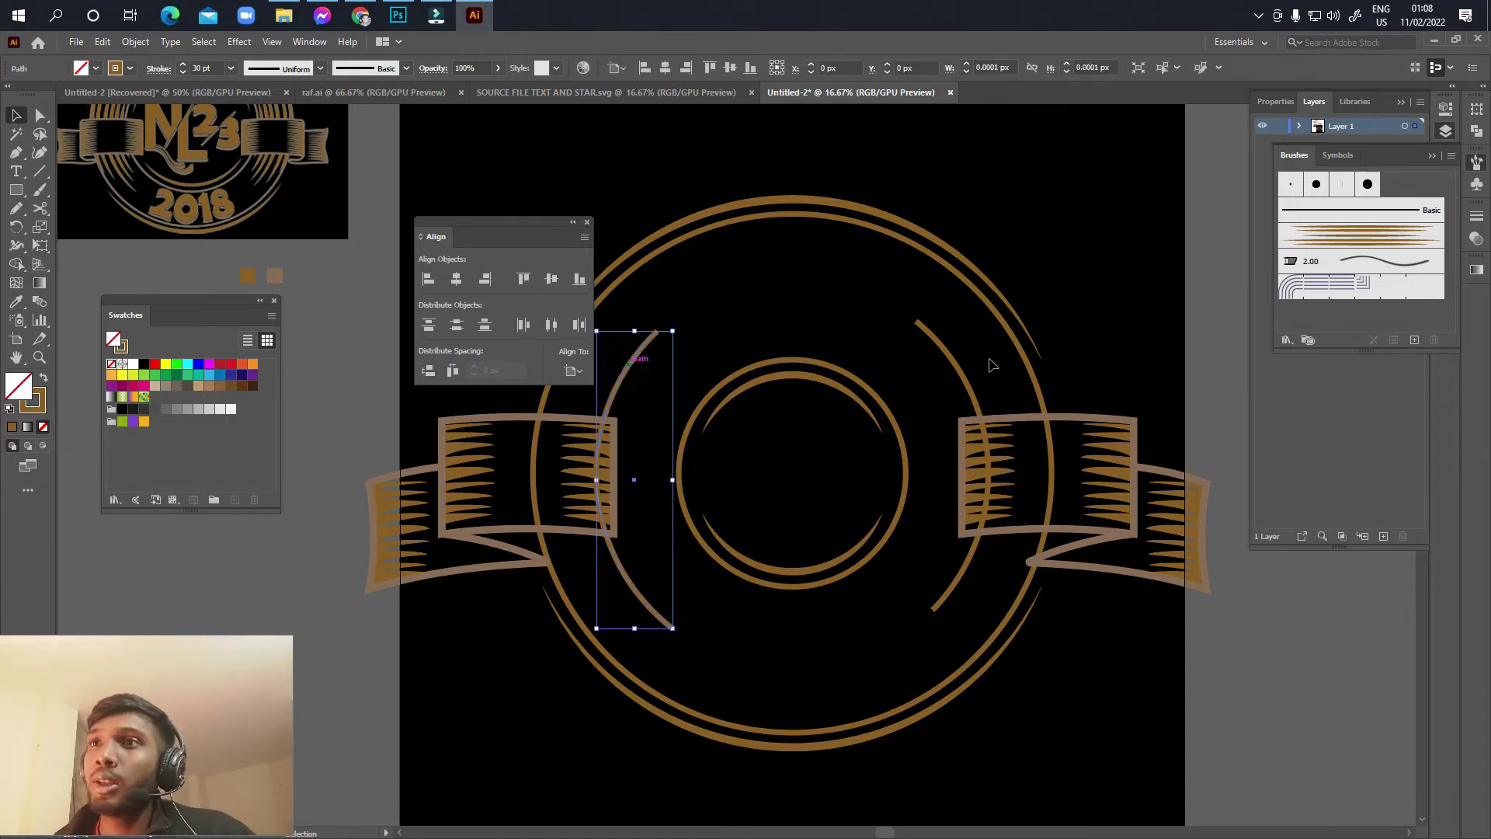
left_click(947, 355, "shift")
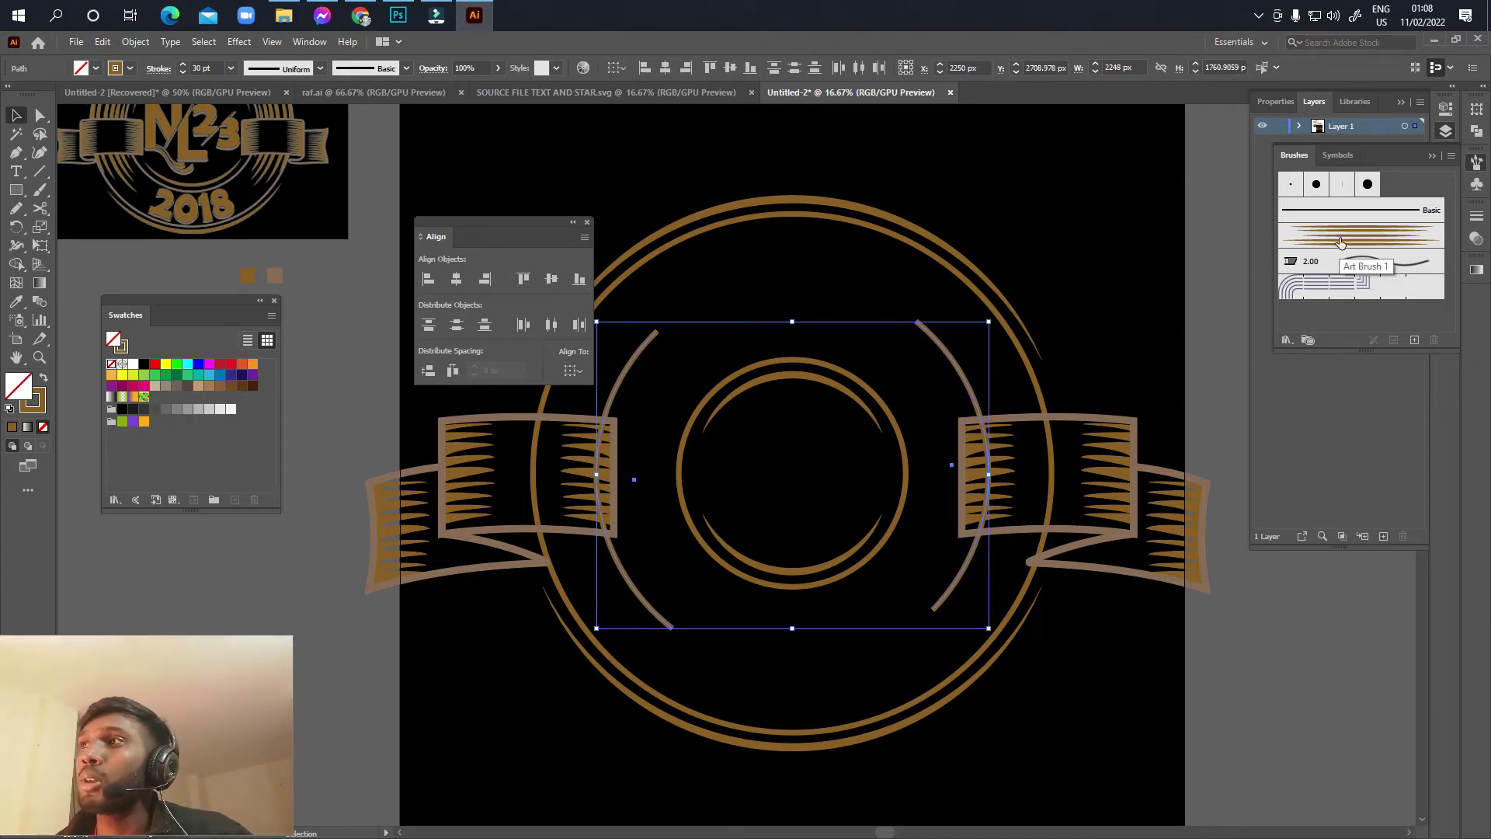
Step: Apply Art Brush 1 to both side arcs with a 2 pt stroke
left_click(1340, 243)
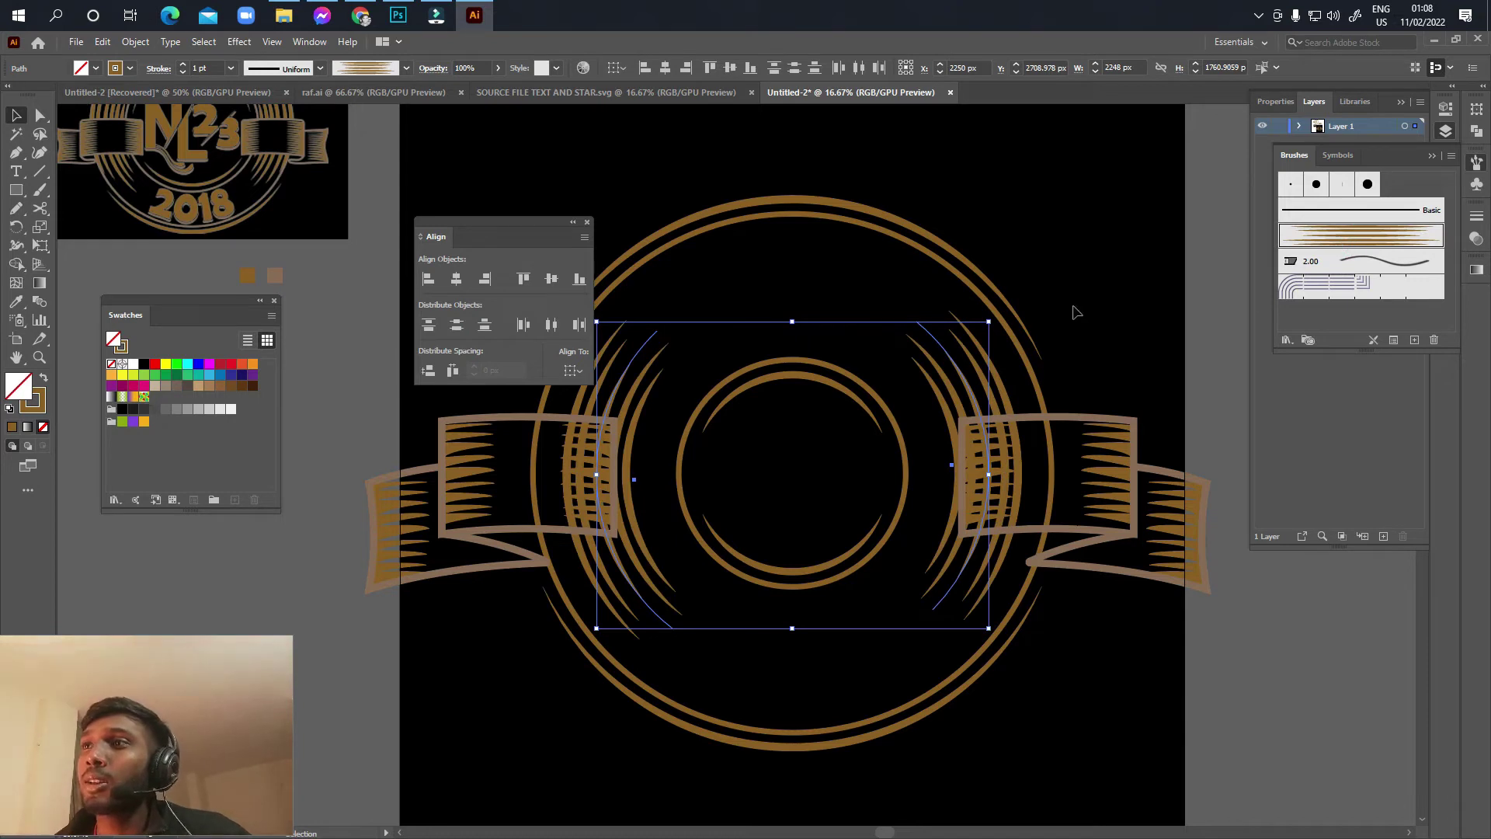
left_click(183, 66)
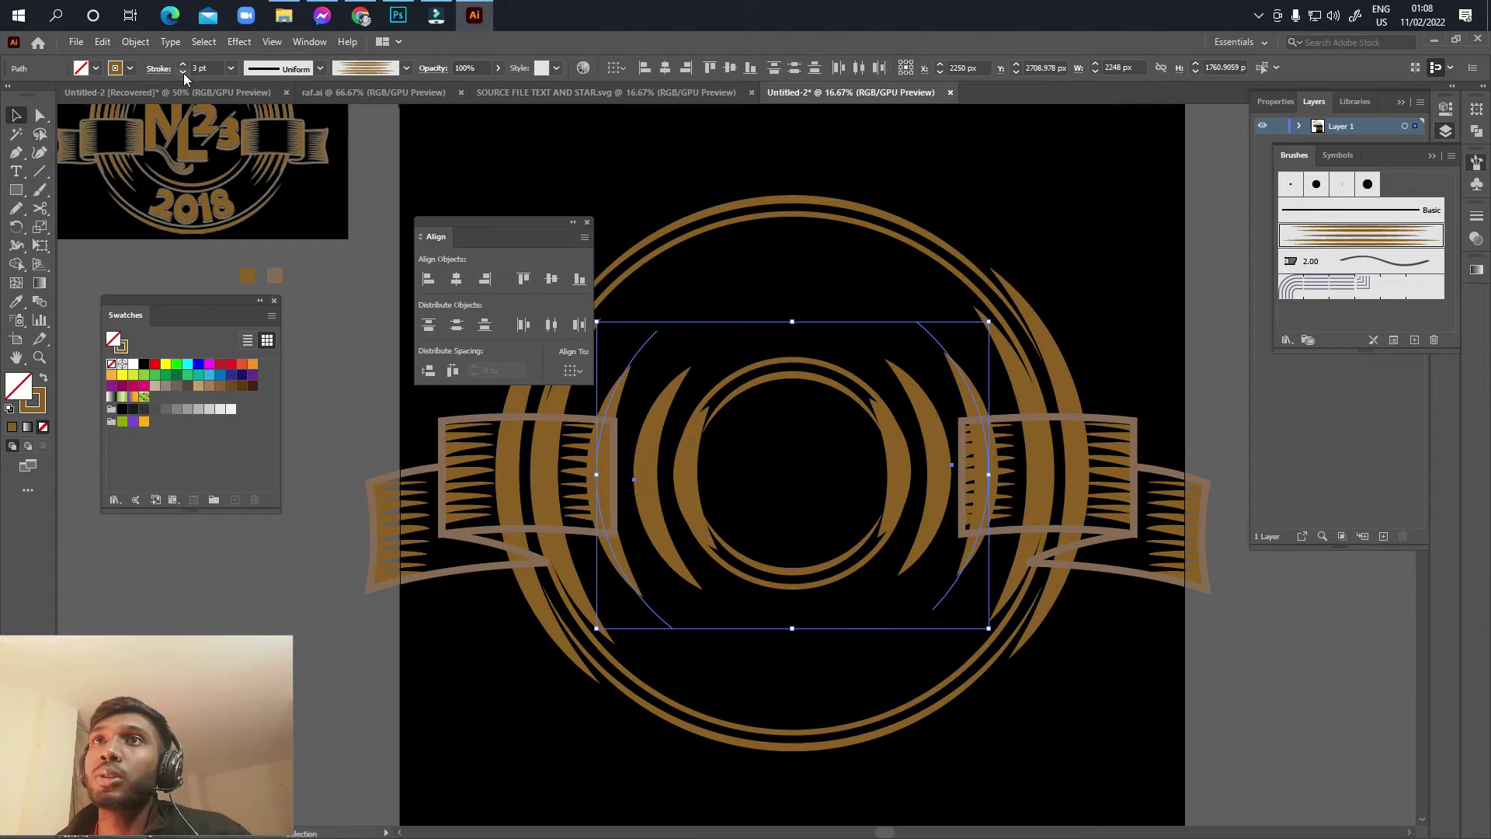
left_click(183, 72)
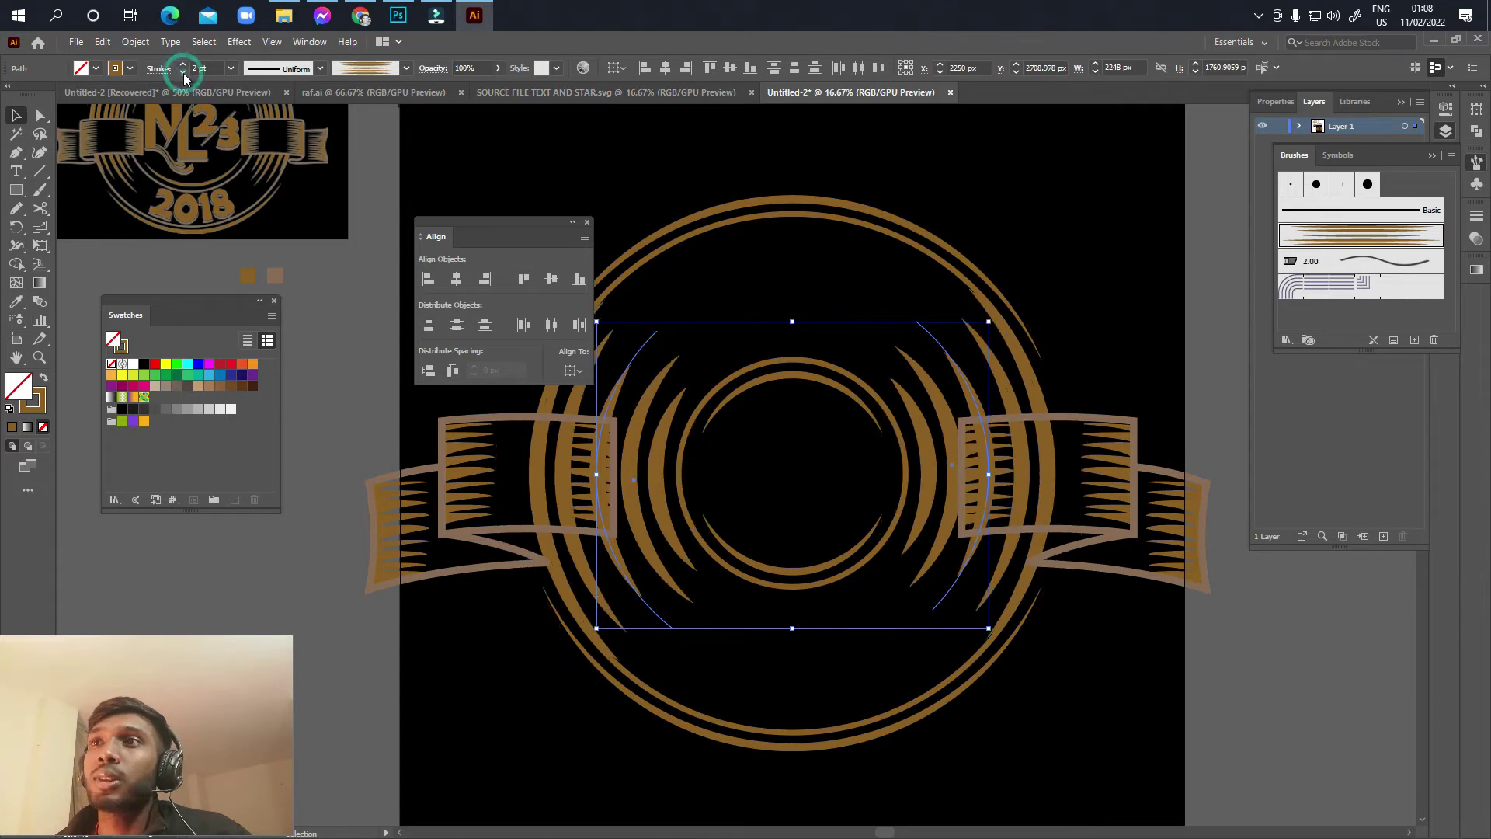
left_click(780, 301)
Step: Pan and zoom out to compare the emblem with the reference logo
key("ctrl+minus")
mouse_move(815, 483)
left_mouse_down()
mouse_move(858, 582)
mouse_move(854, 611)
mouse_move(907, 617)
left_mouse_up()
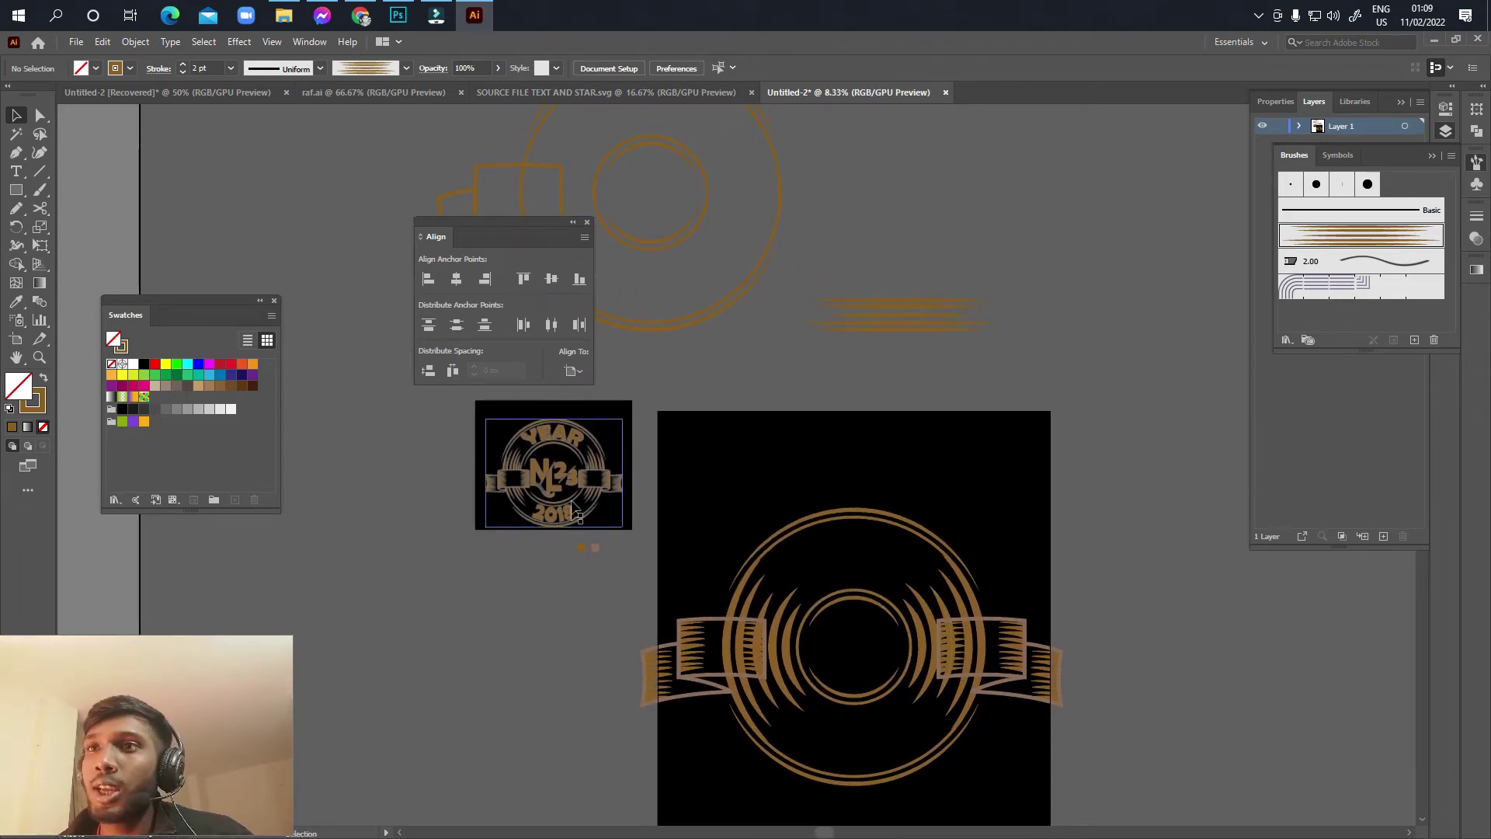
scroll(550, 492, "up", 3)
left_click_drag(571, 555, 597, 644)
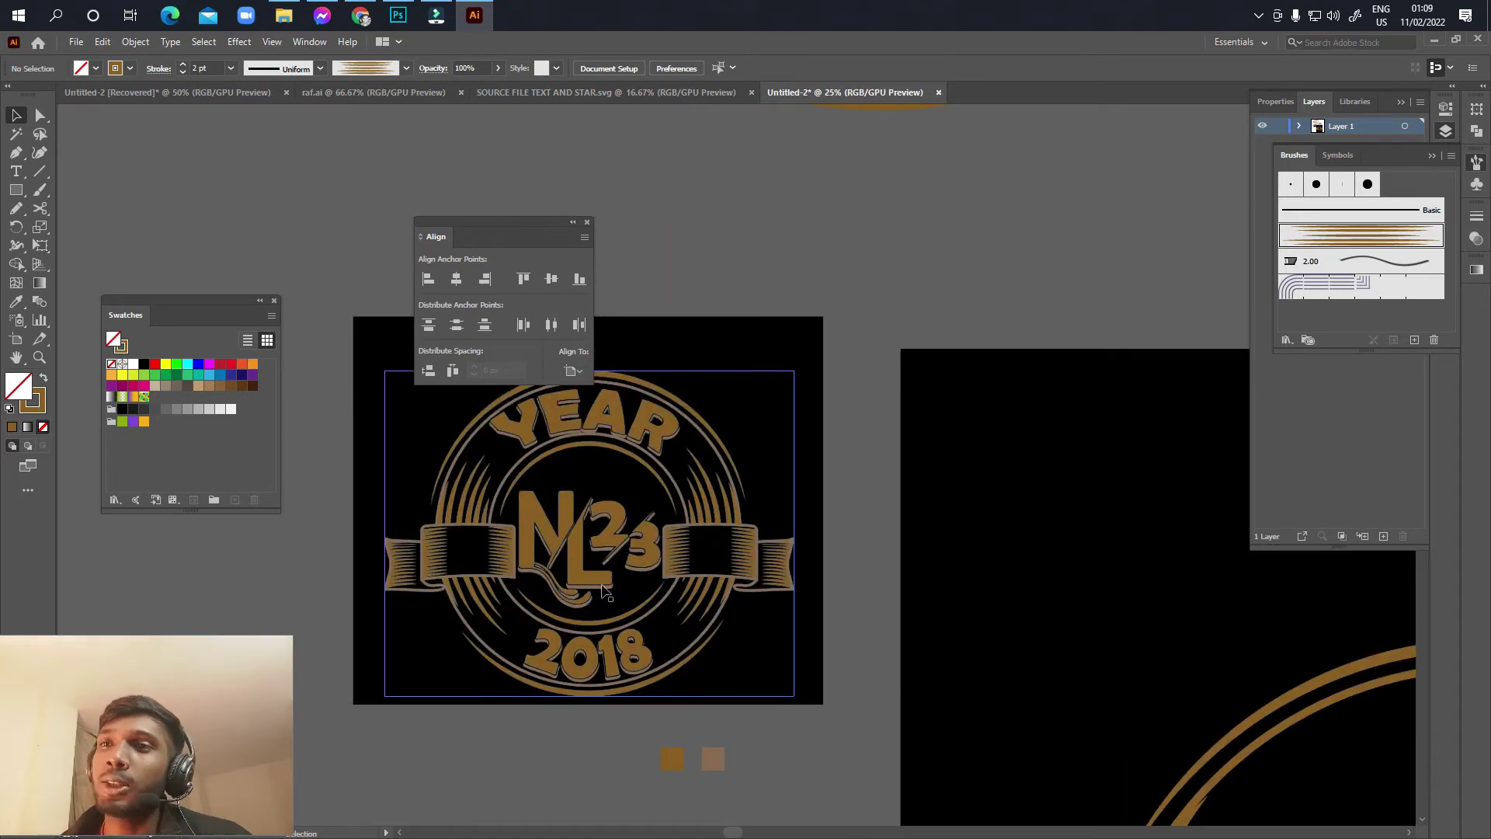
left_click_drag(546, 619, 677, 658)
scroll(678, 658, "down", 1)
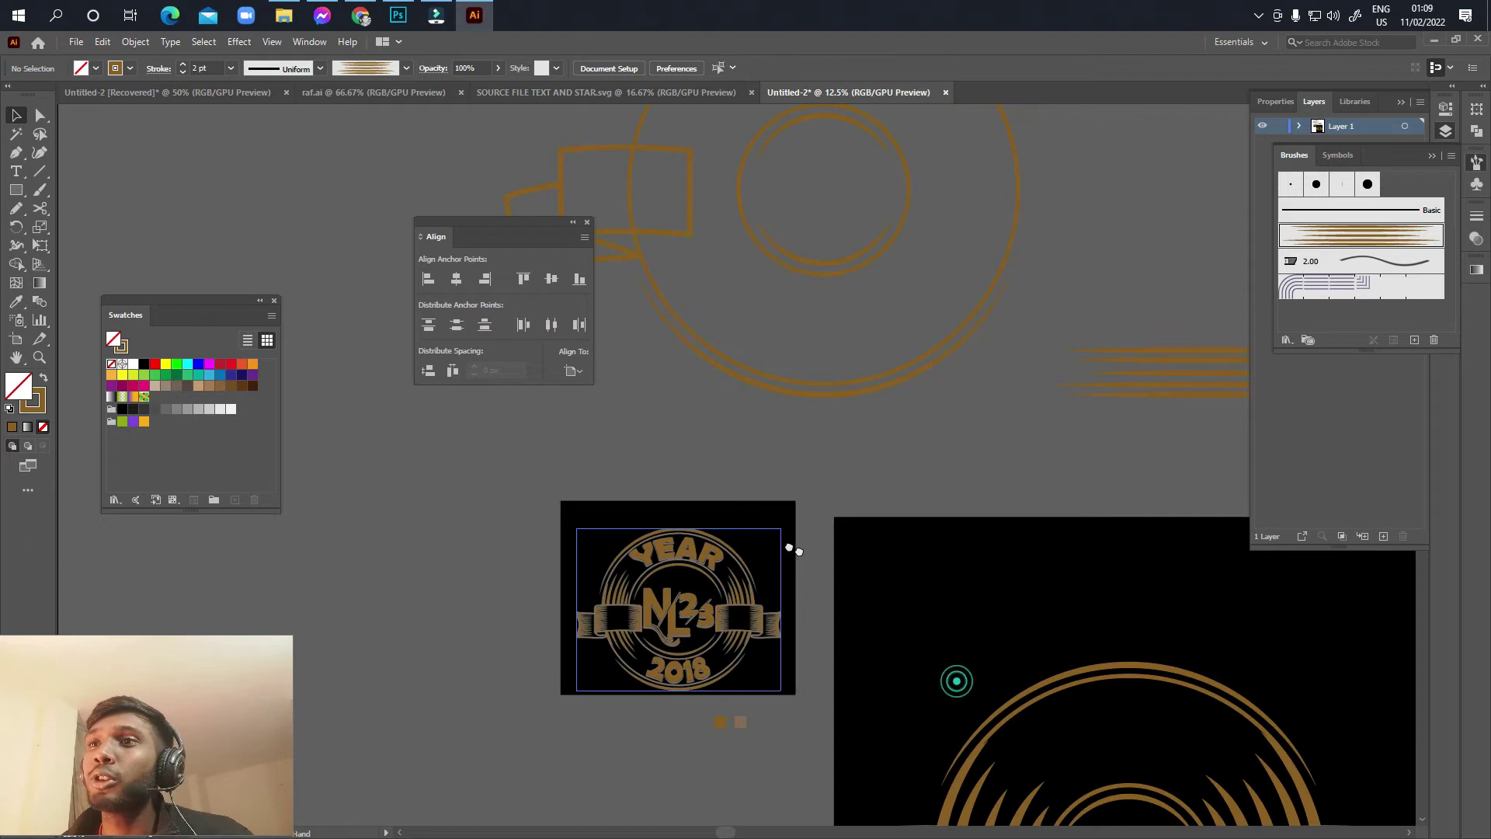
left_click_drag(955, 679, 748, 468)
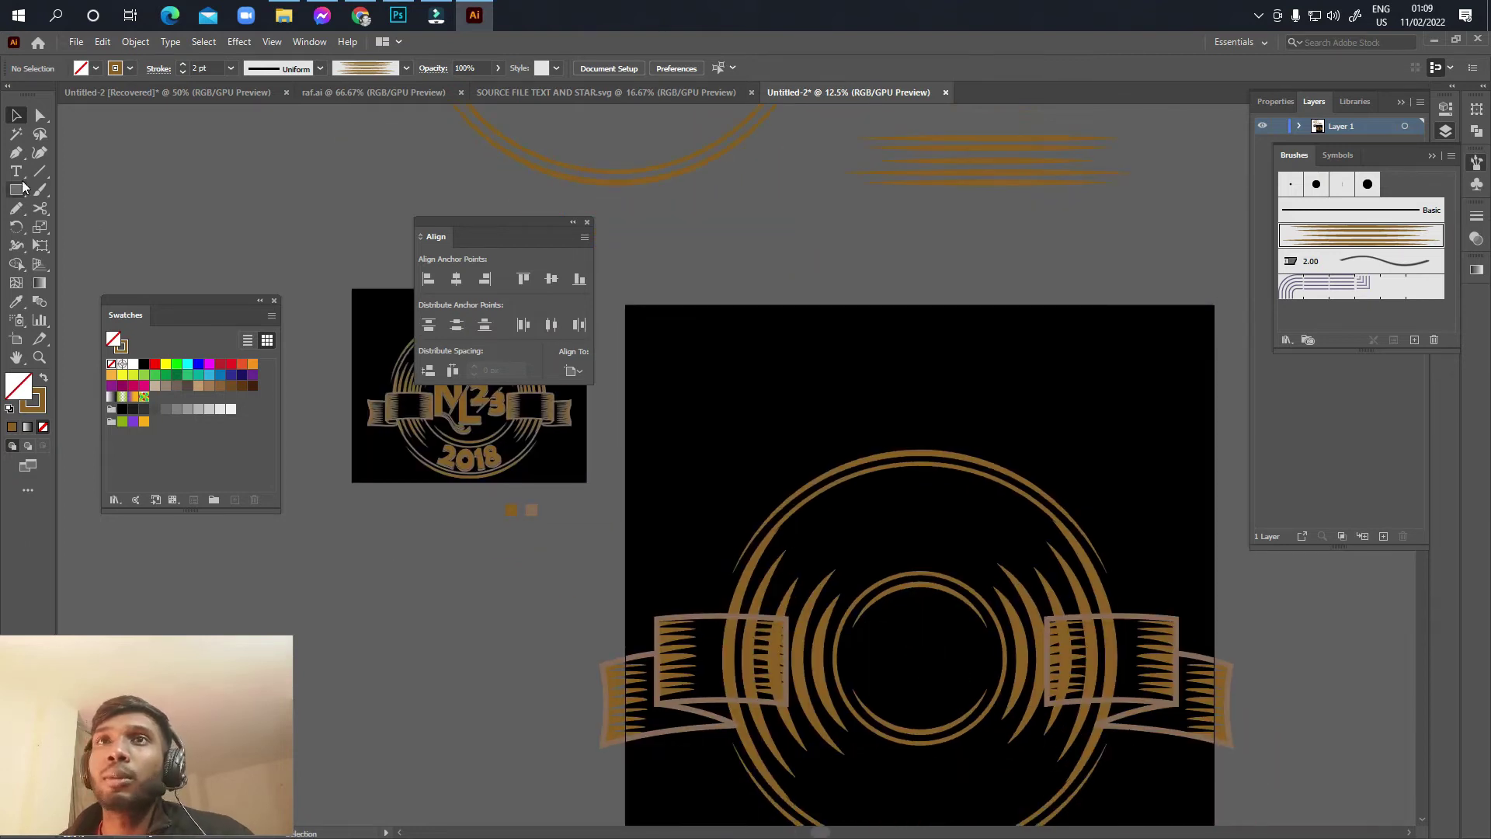
Step: Create white text reading 'year' above the emblem's ring
left_click(17, 171)
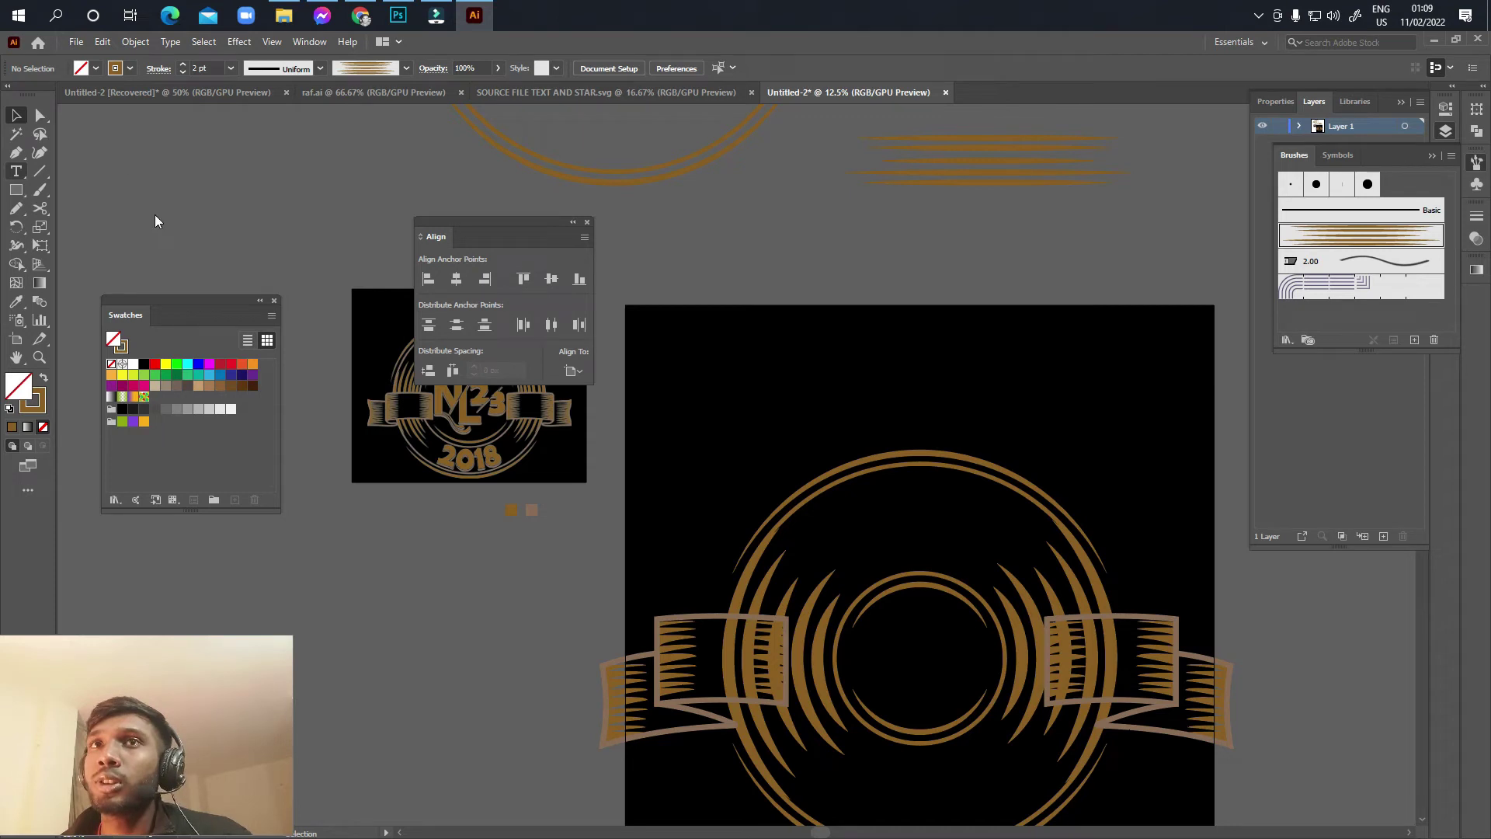
left_click(819, 405)
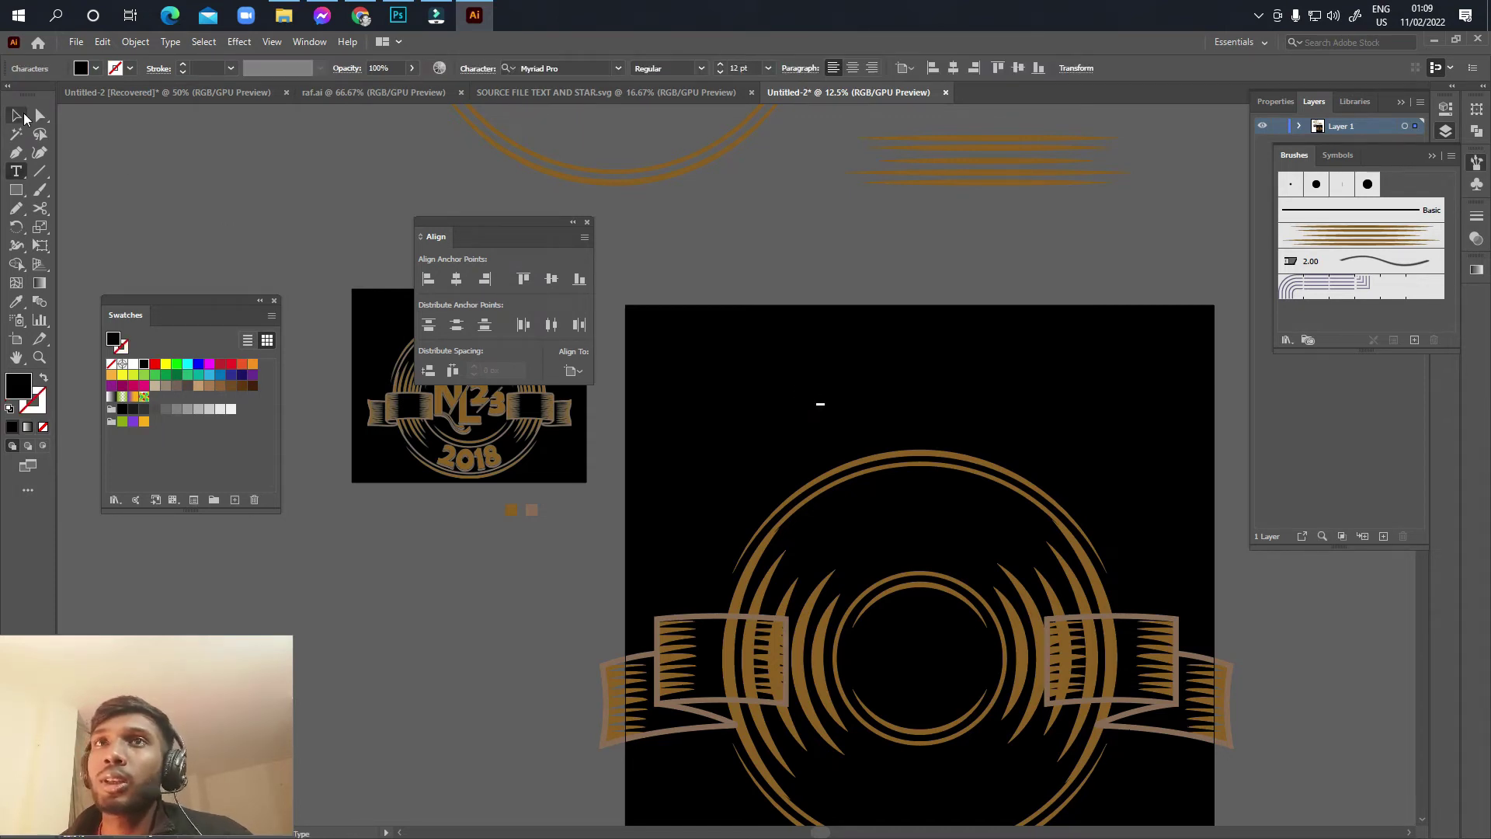
left_click(23, 117)
left_click_drag(952, 489, 849, 443)
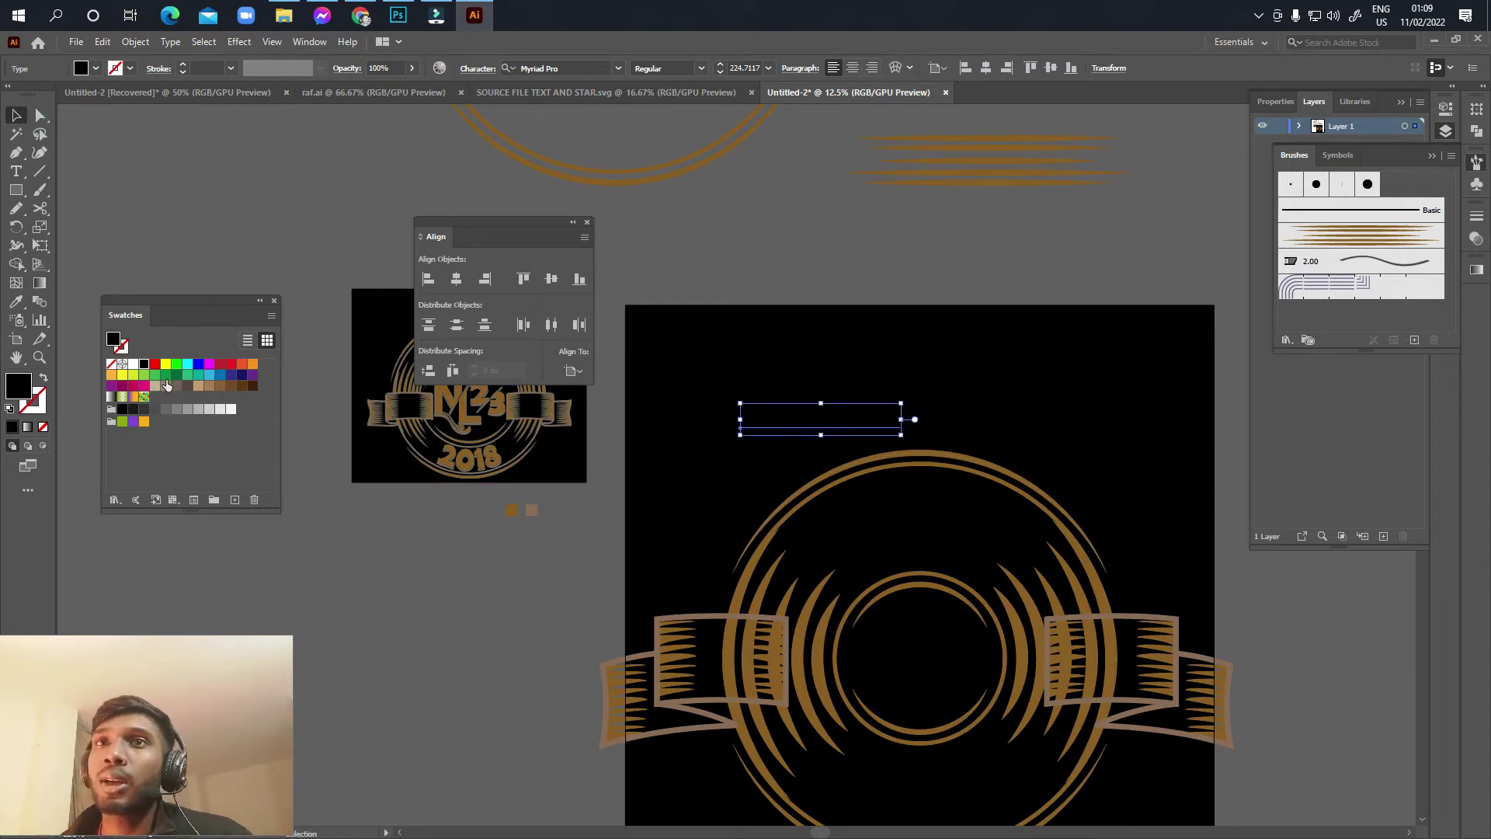
left_click(219, 411)
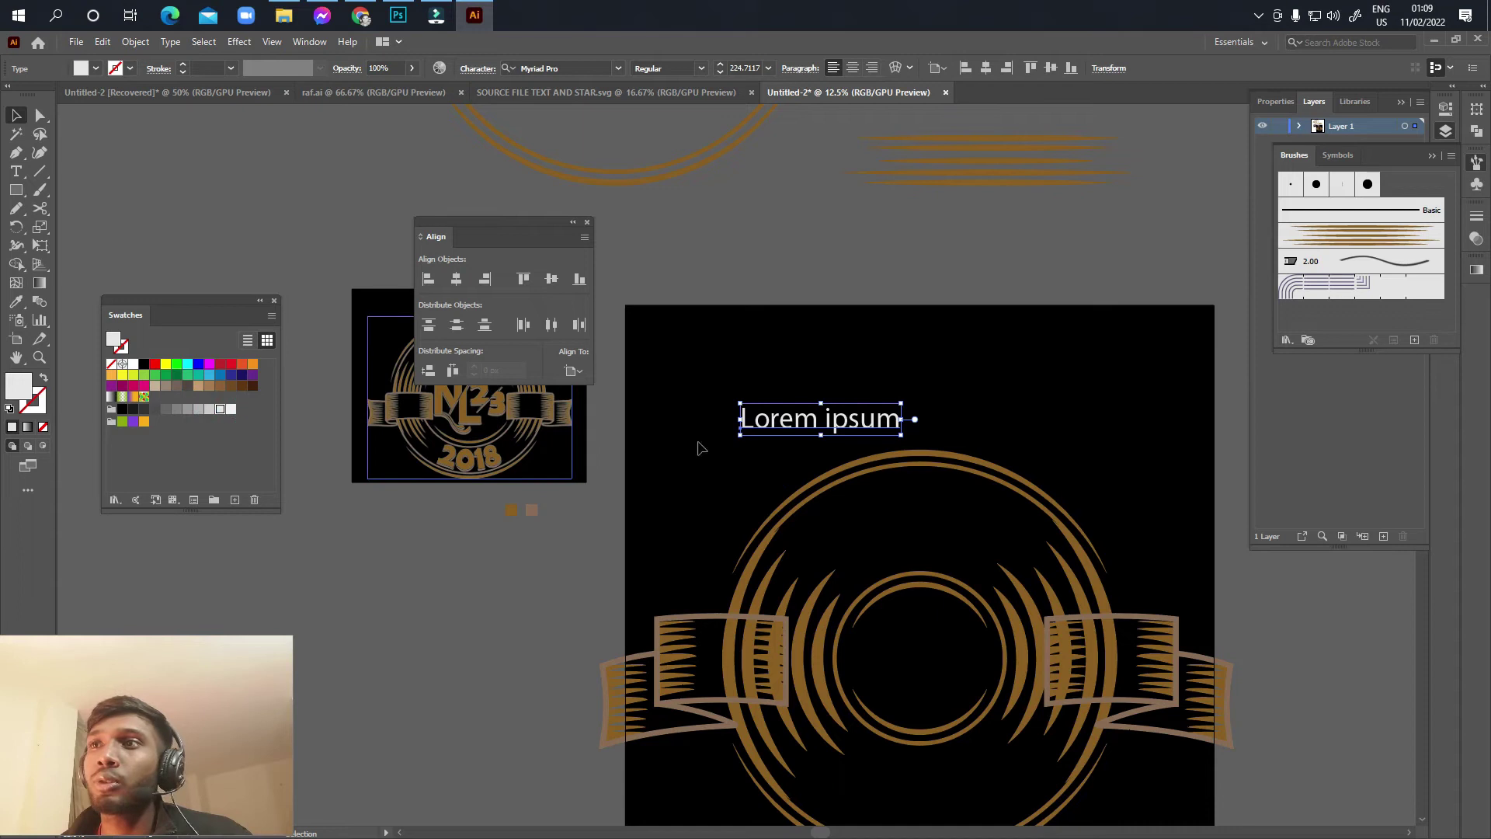
double_click(856, 420)
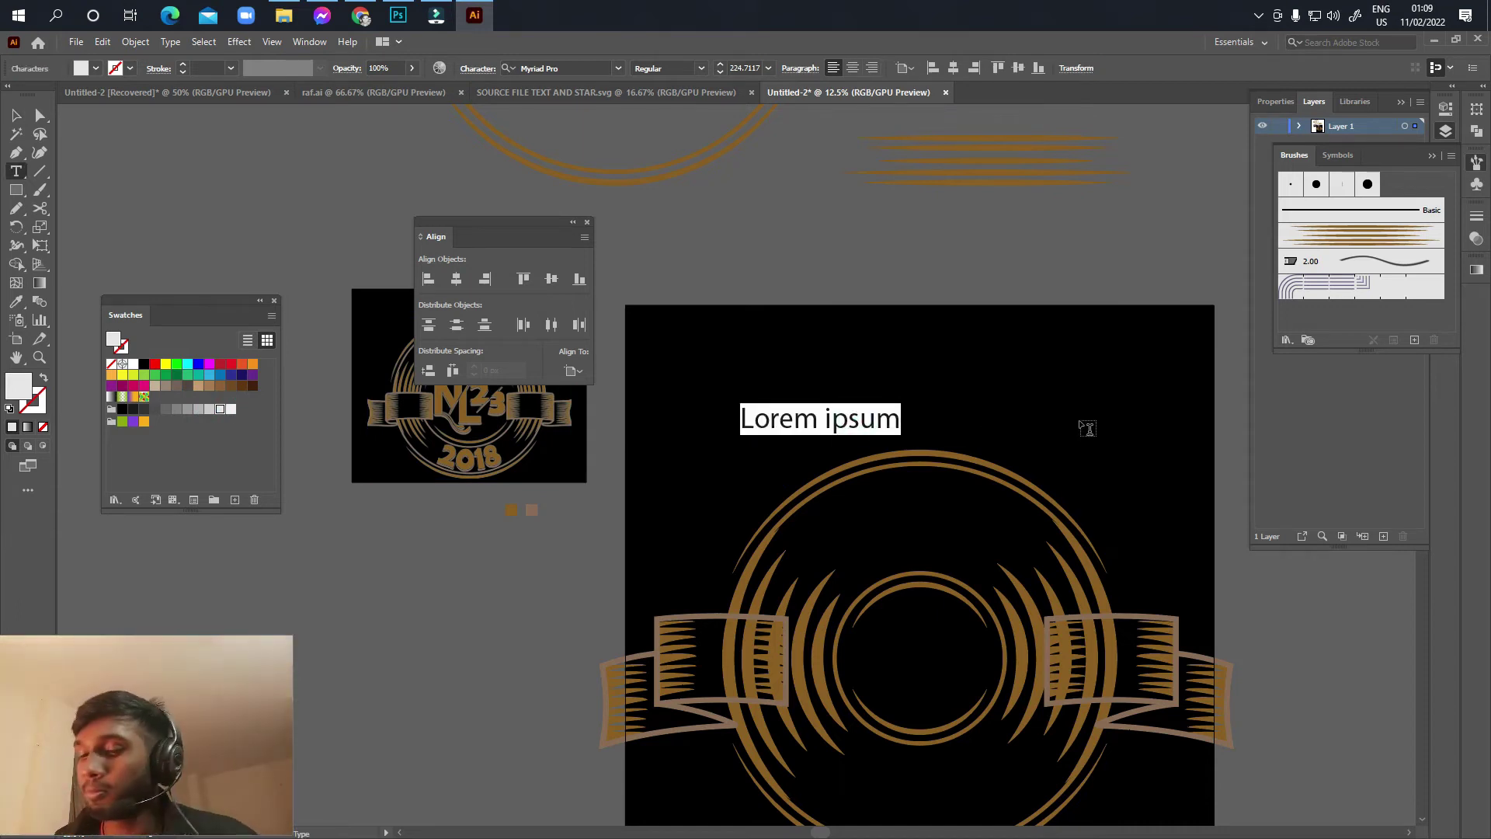
type("year")
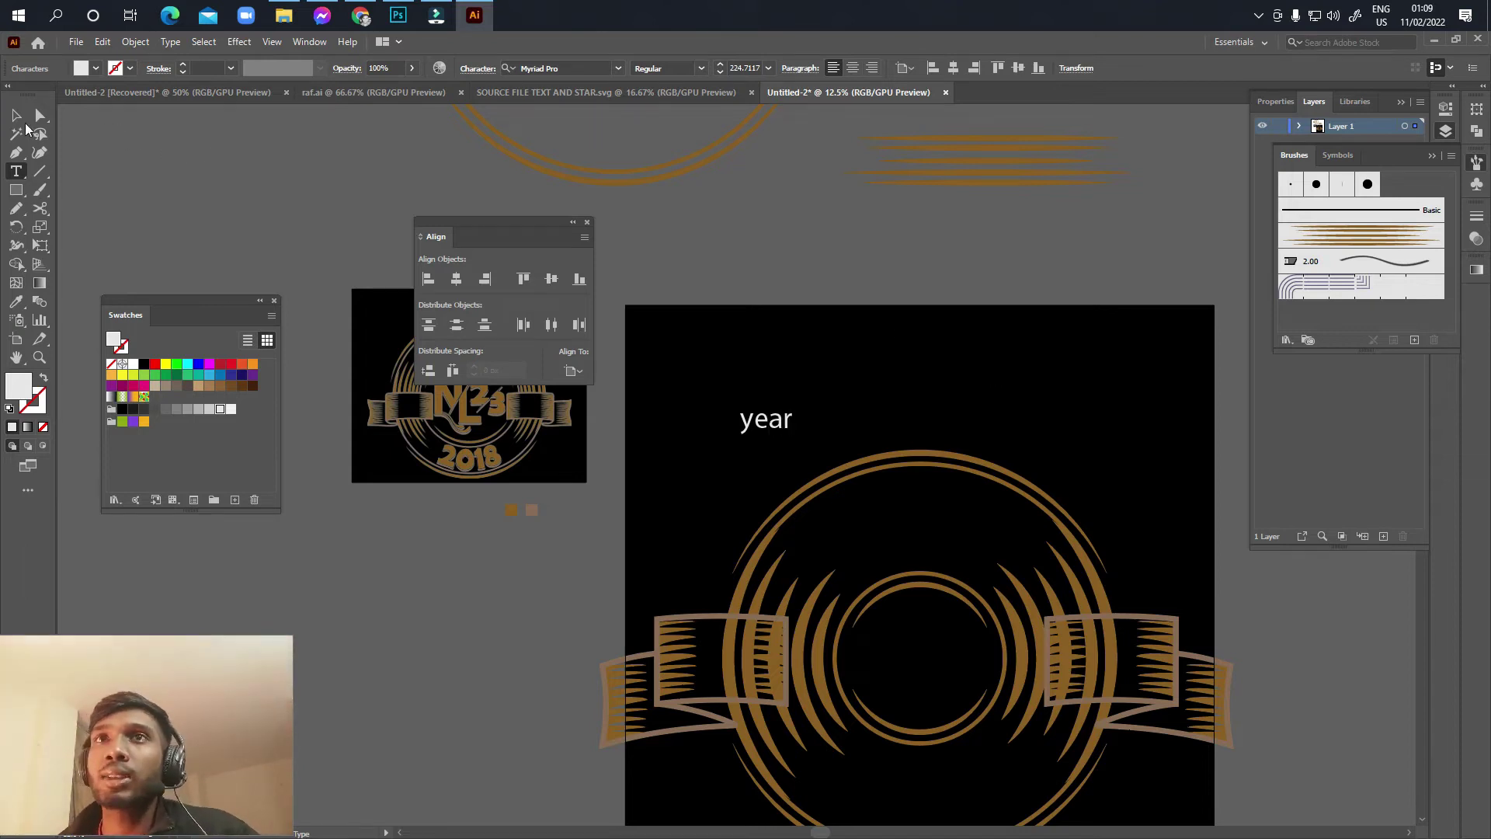
left_click(15, 116)
mouse_move(779, 429)
left_mouse_down()
mouse_move(949, 392)
mouse_move(929, 419)
mouse_move(942, 424)
left_mouse_up()
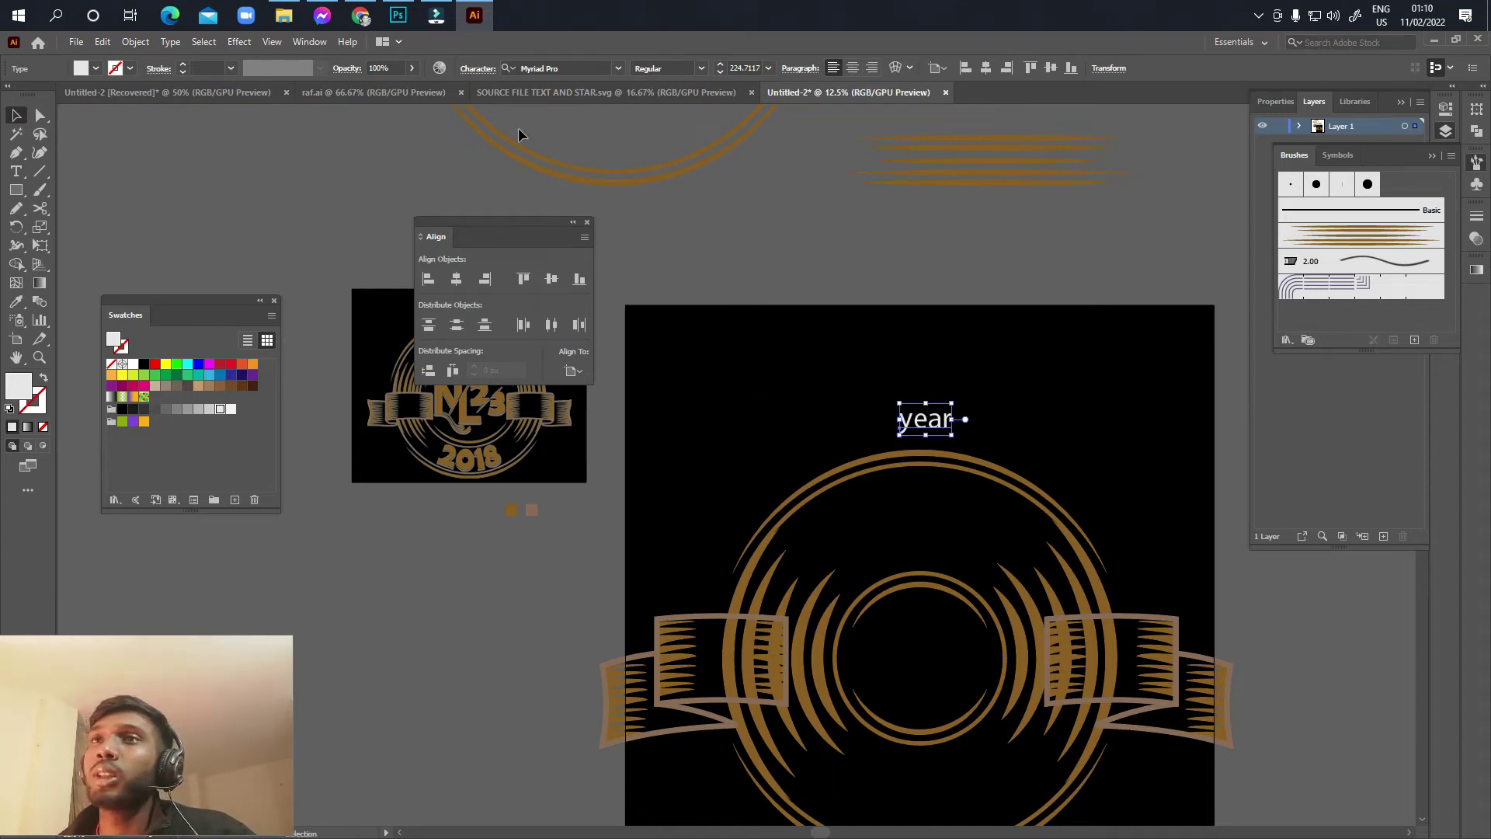
Step: Format the year text as All Caps in Eras Bold ITC
left_click(477, 69)
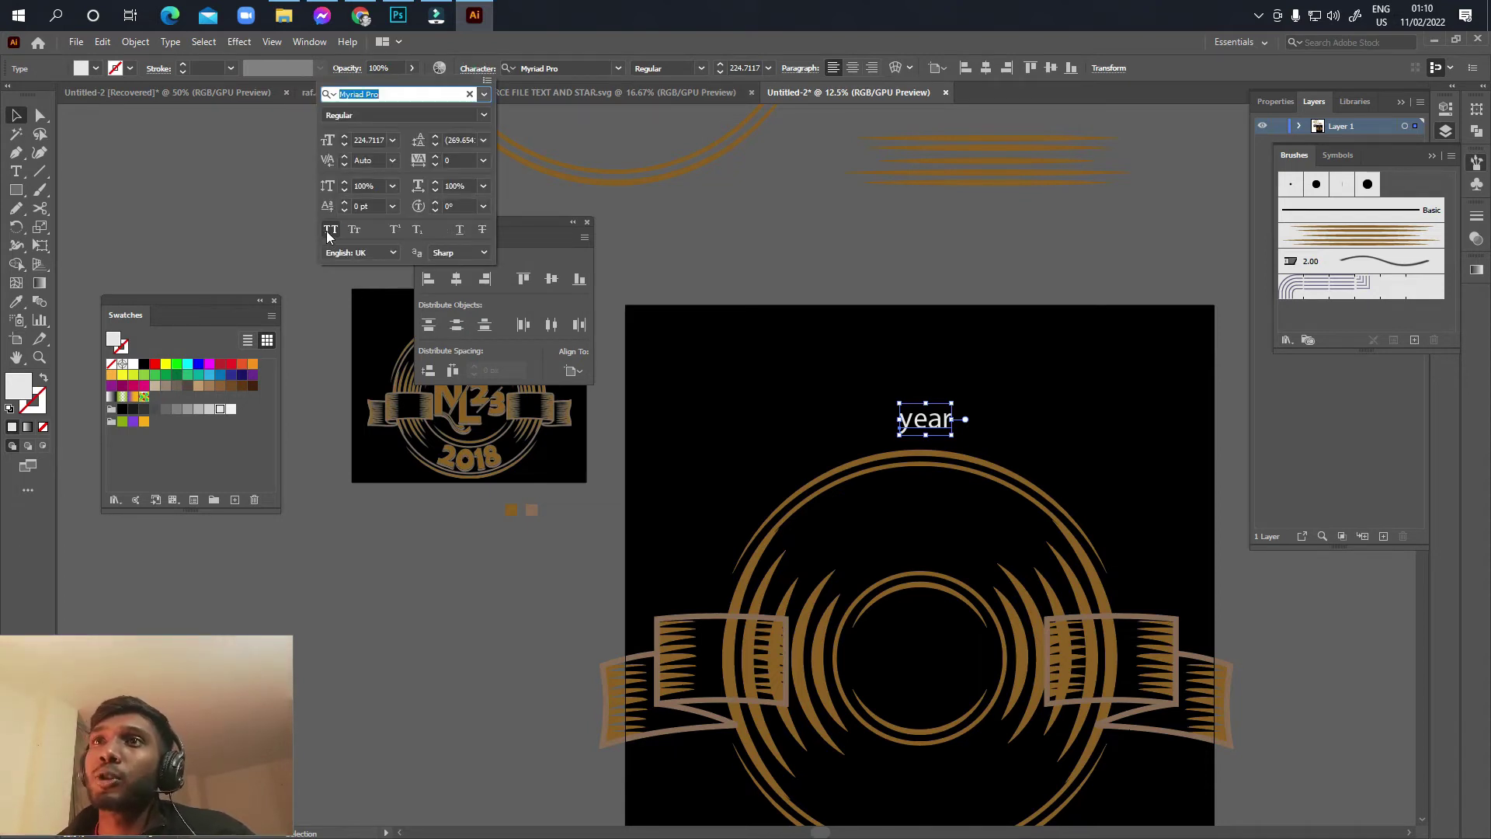
left_click(328, 230)
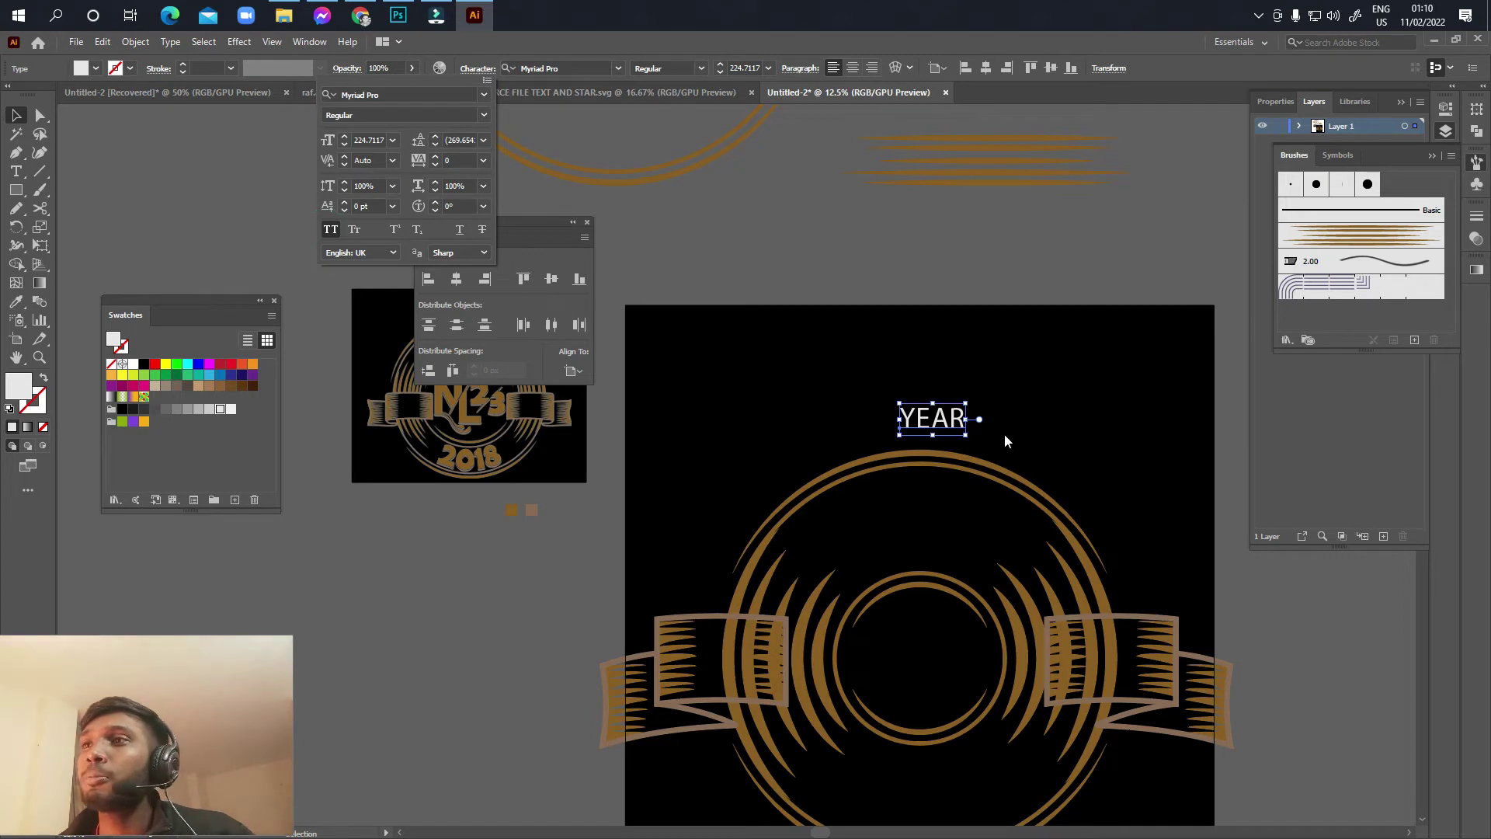
left_click(483, 94)
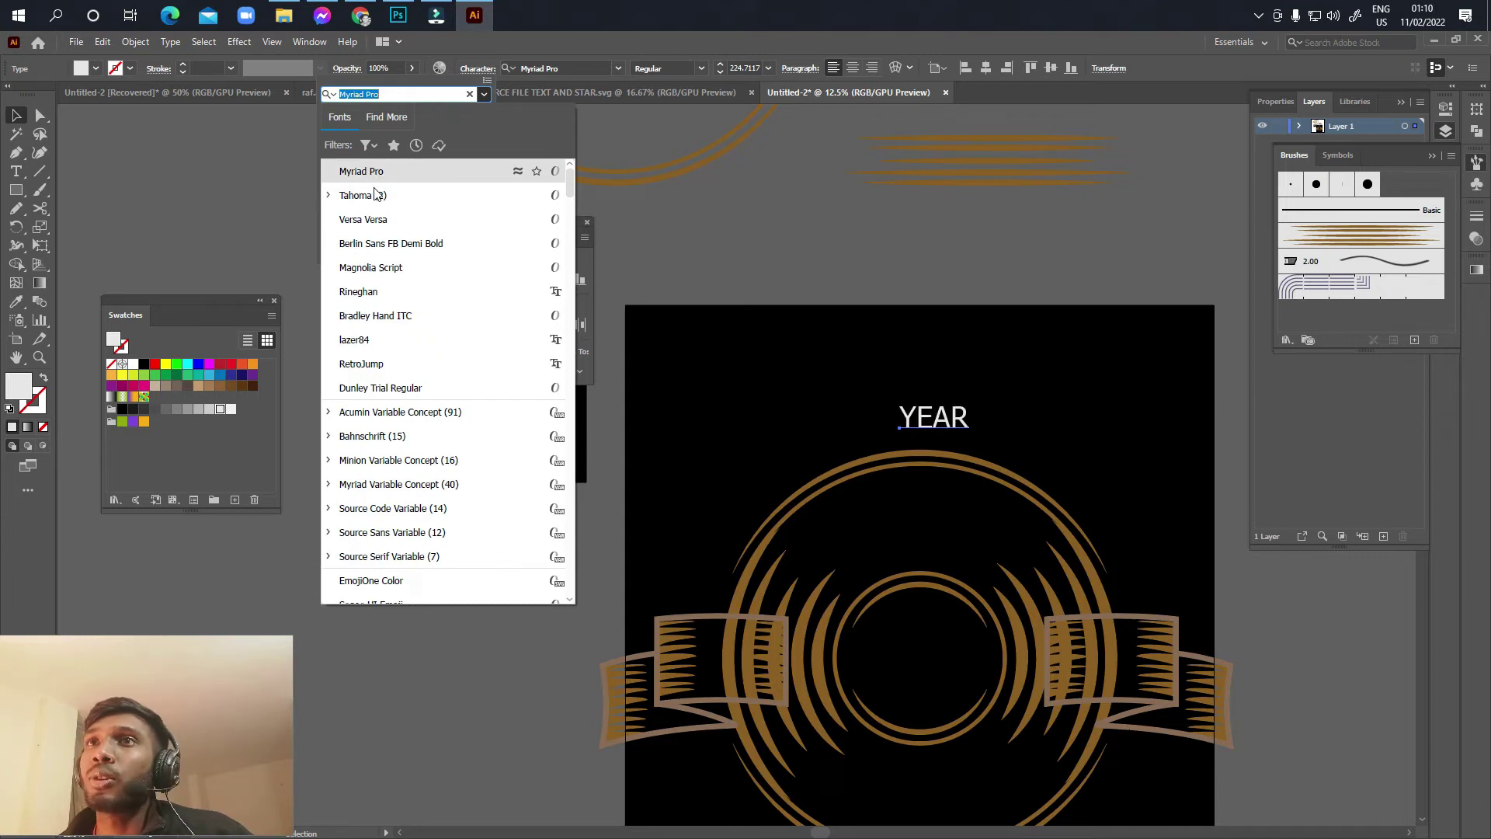
left_click(367, 145)
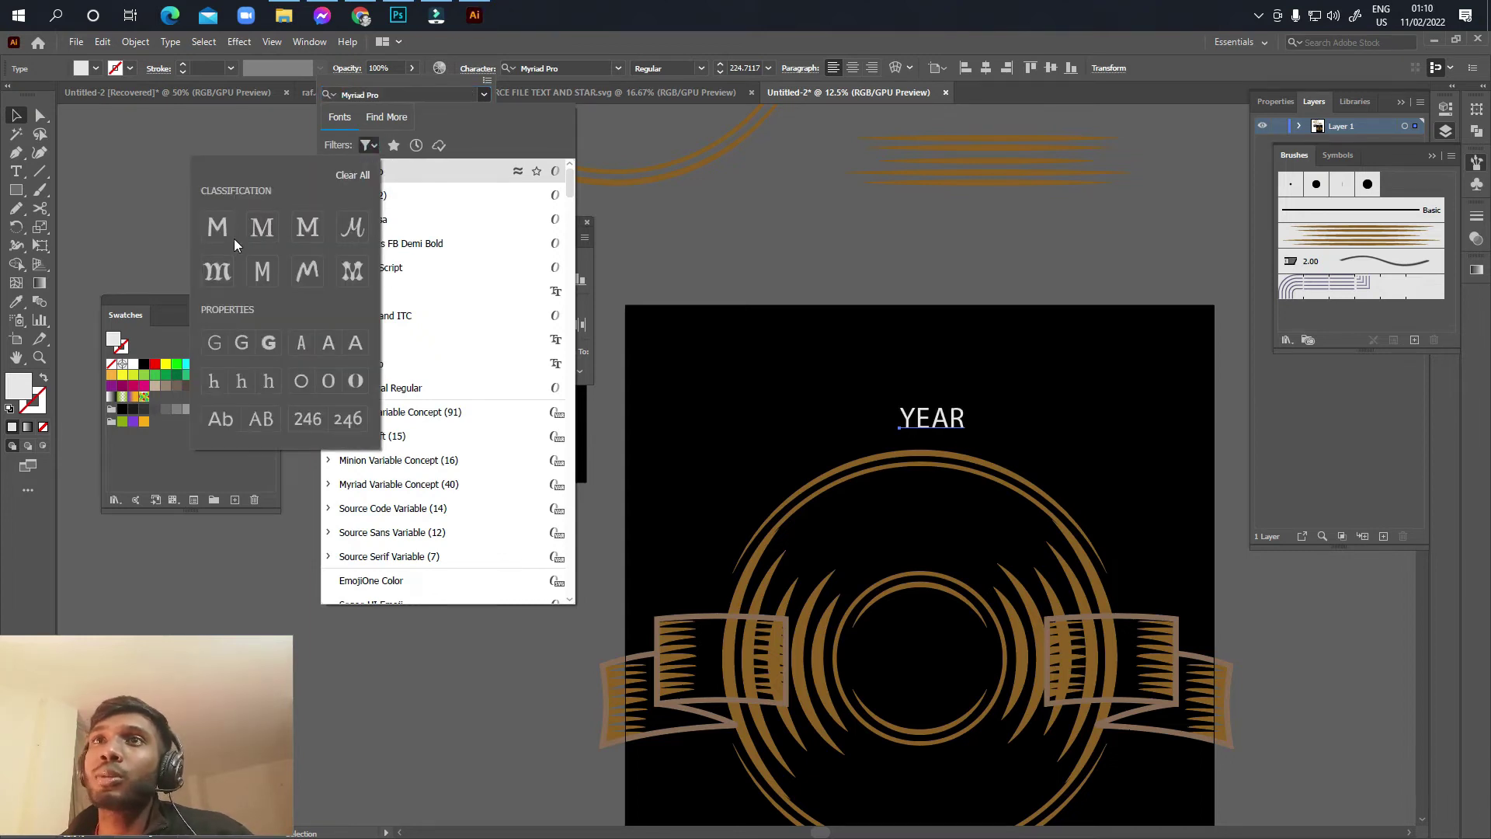
left_click(1222, 528)
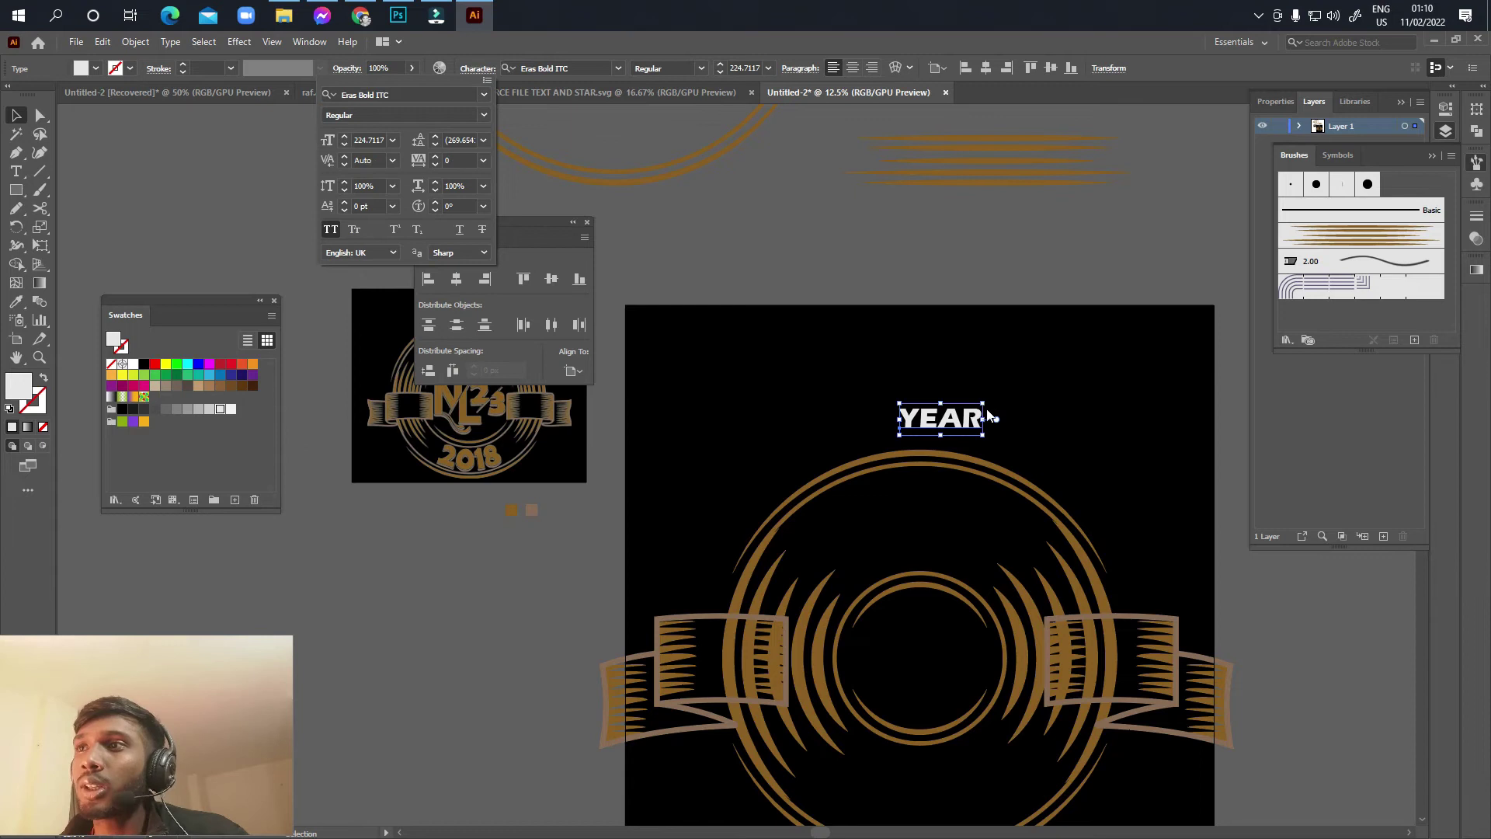
left_click(957, 421)
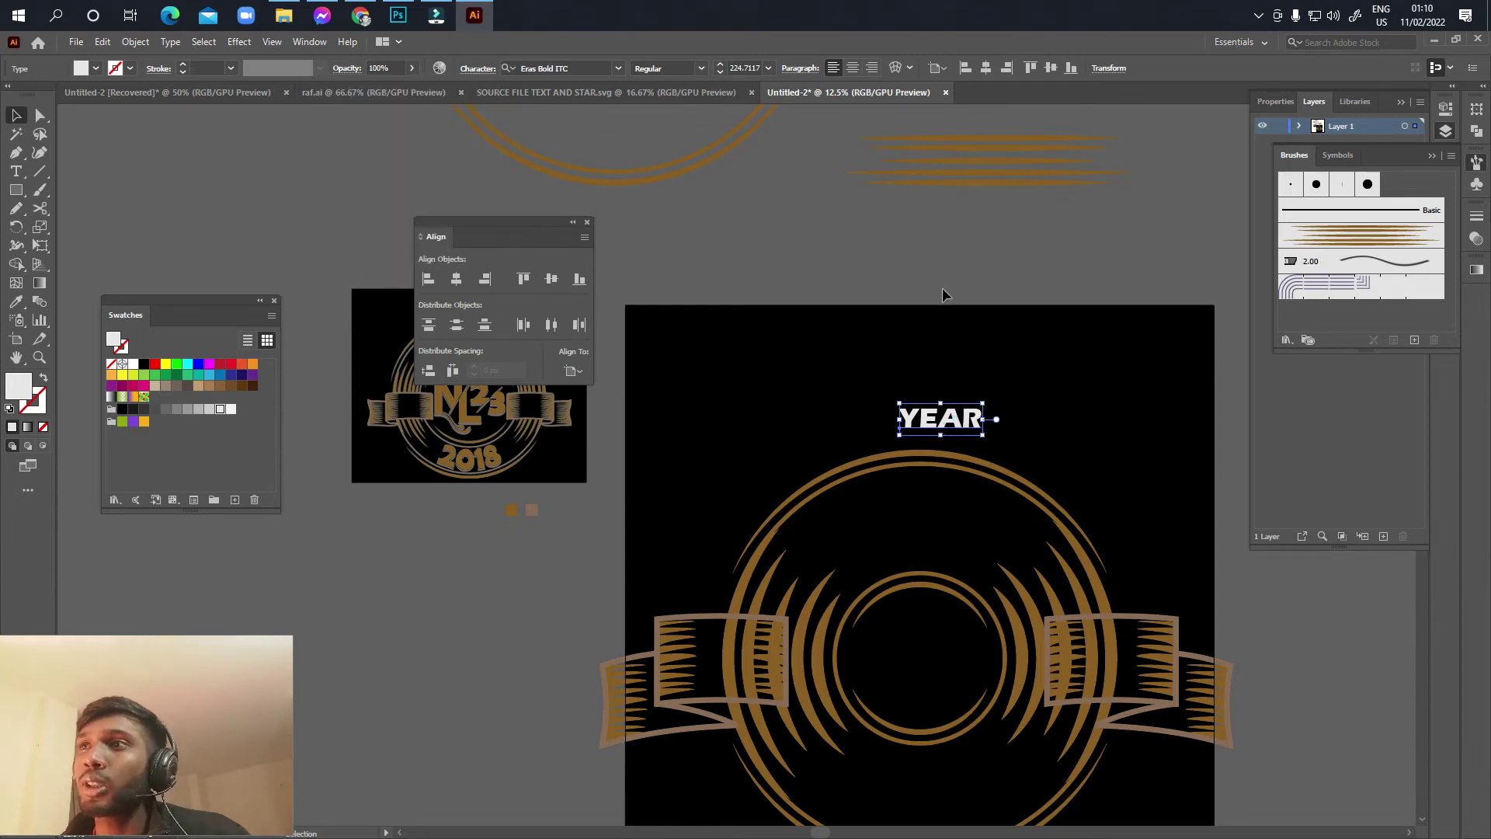
Step: Alt-drag a spare copy of YEAR above the artboard
left_click_drag(951, 423, 945, 285)
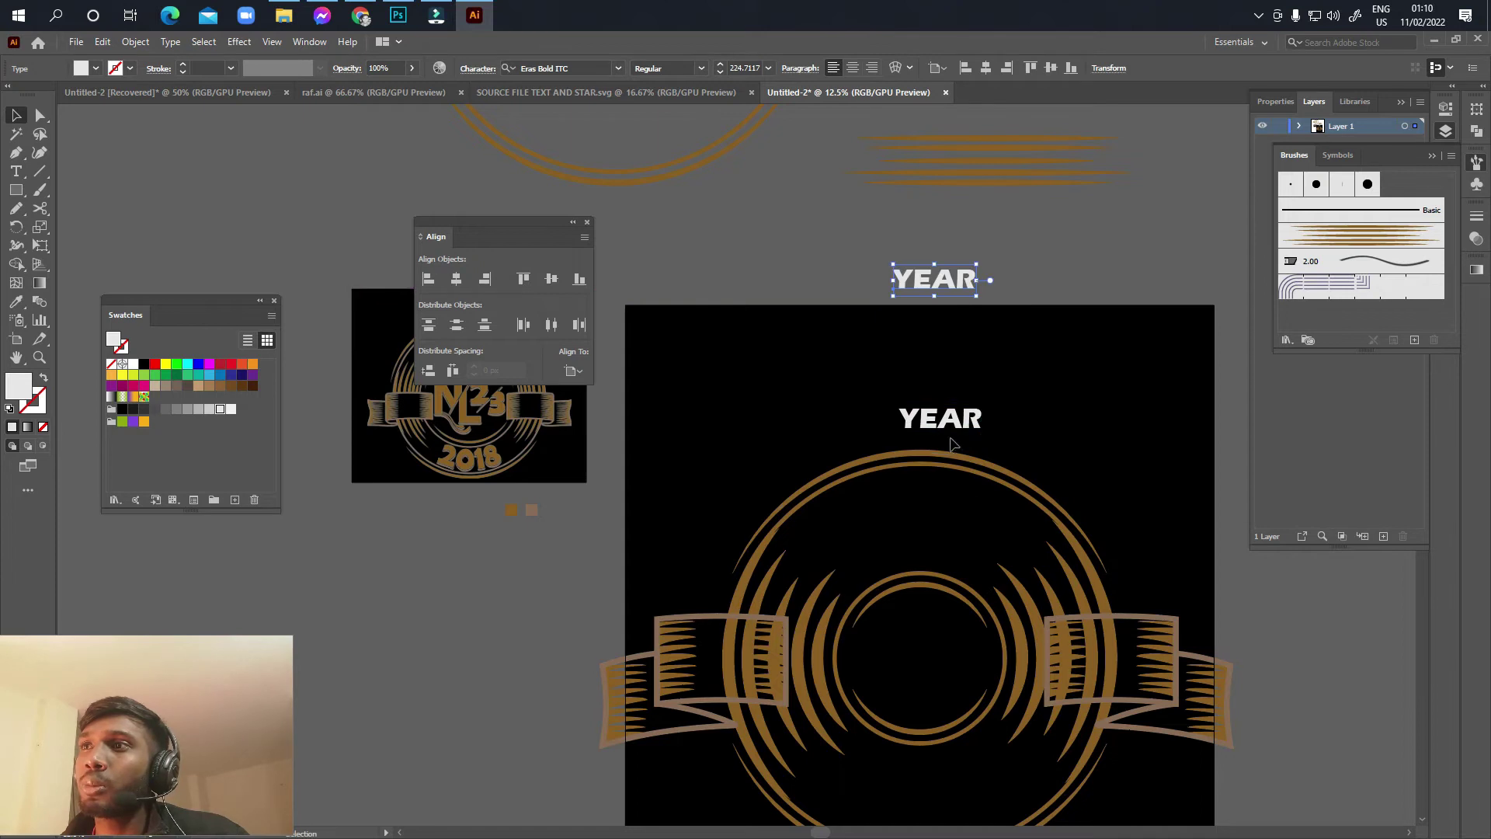
left_click_drag(949, 436, 1007, 341)
key("t")
left_click(1007, 326)
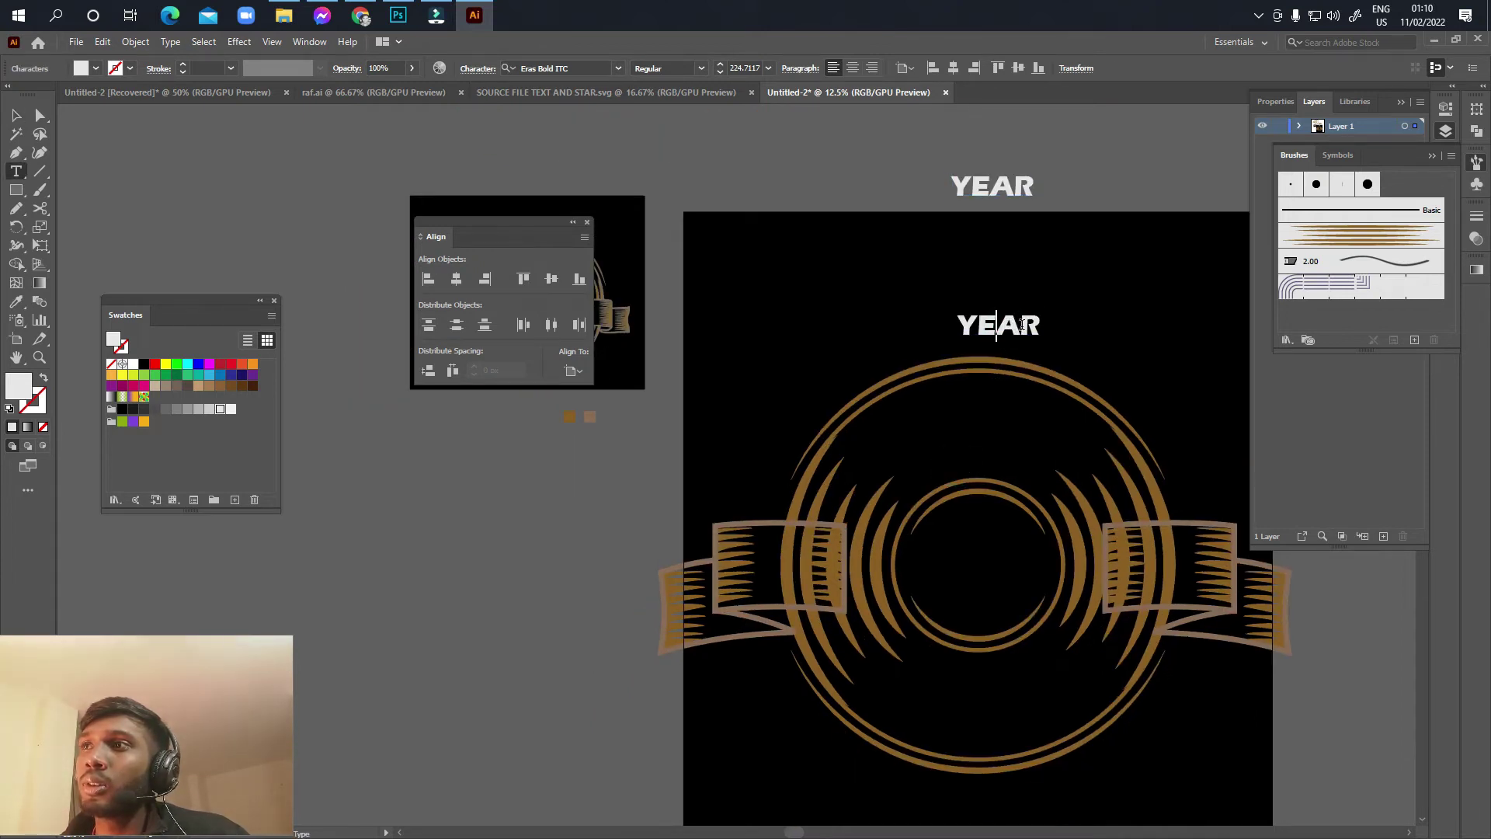
Step: Retype the artboard YEAR copy as 2018
double_click(1022, 324)
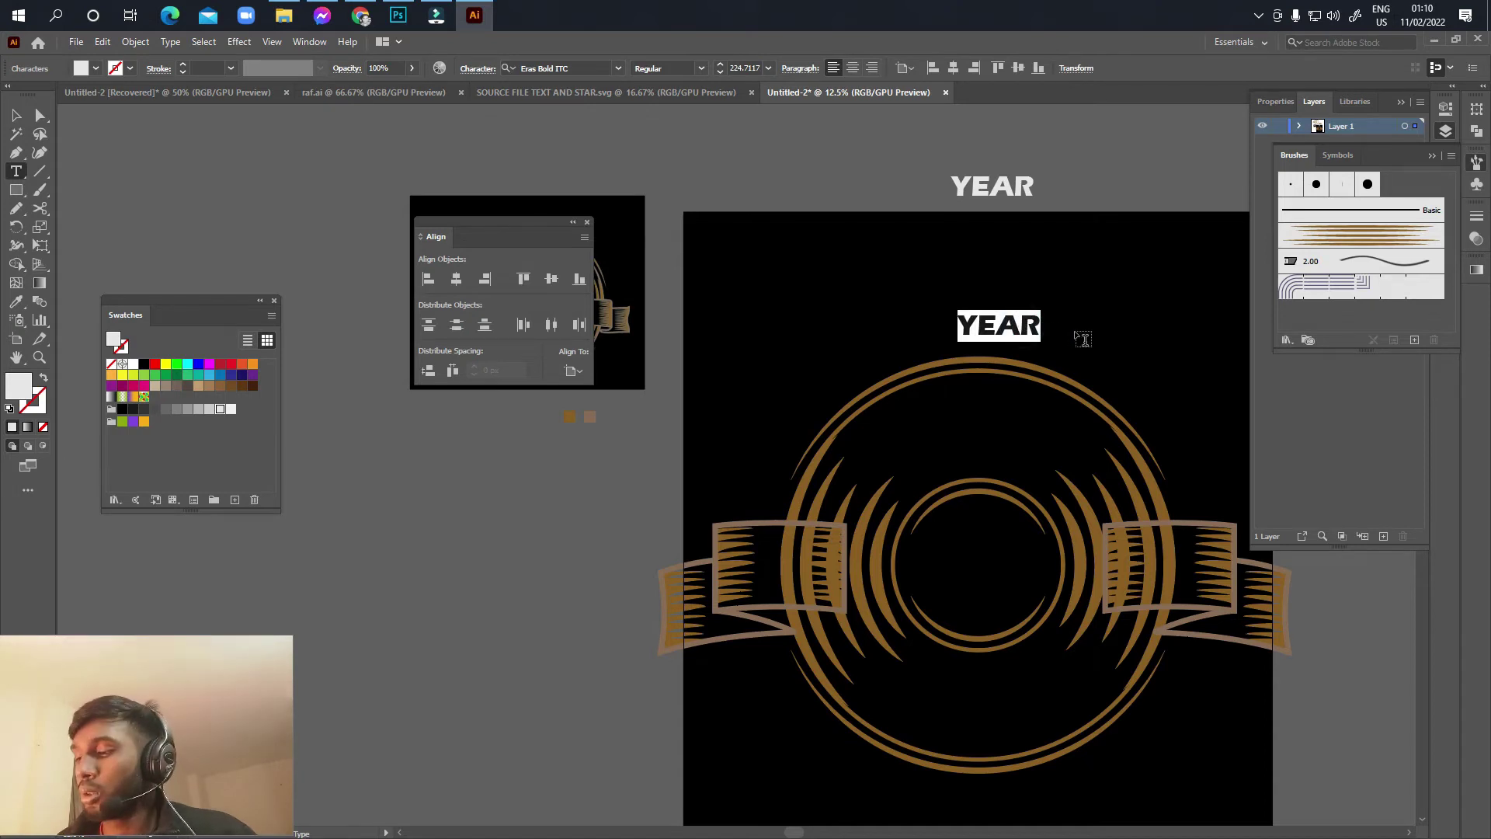
type("2")
type("8")
key("ctrl+z")
key("ctrl+z")
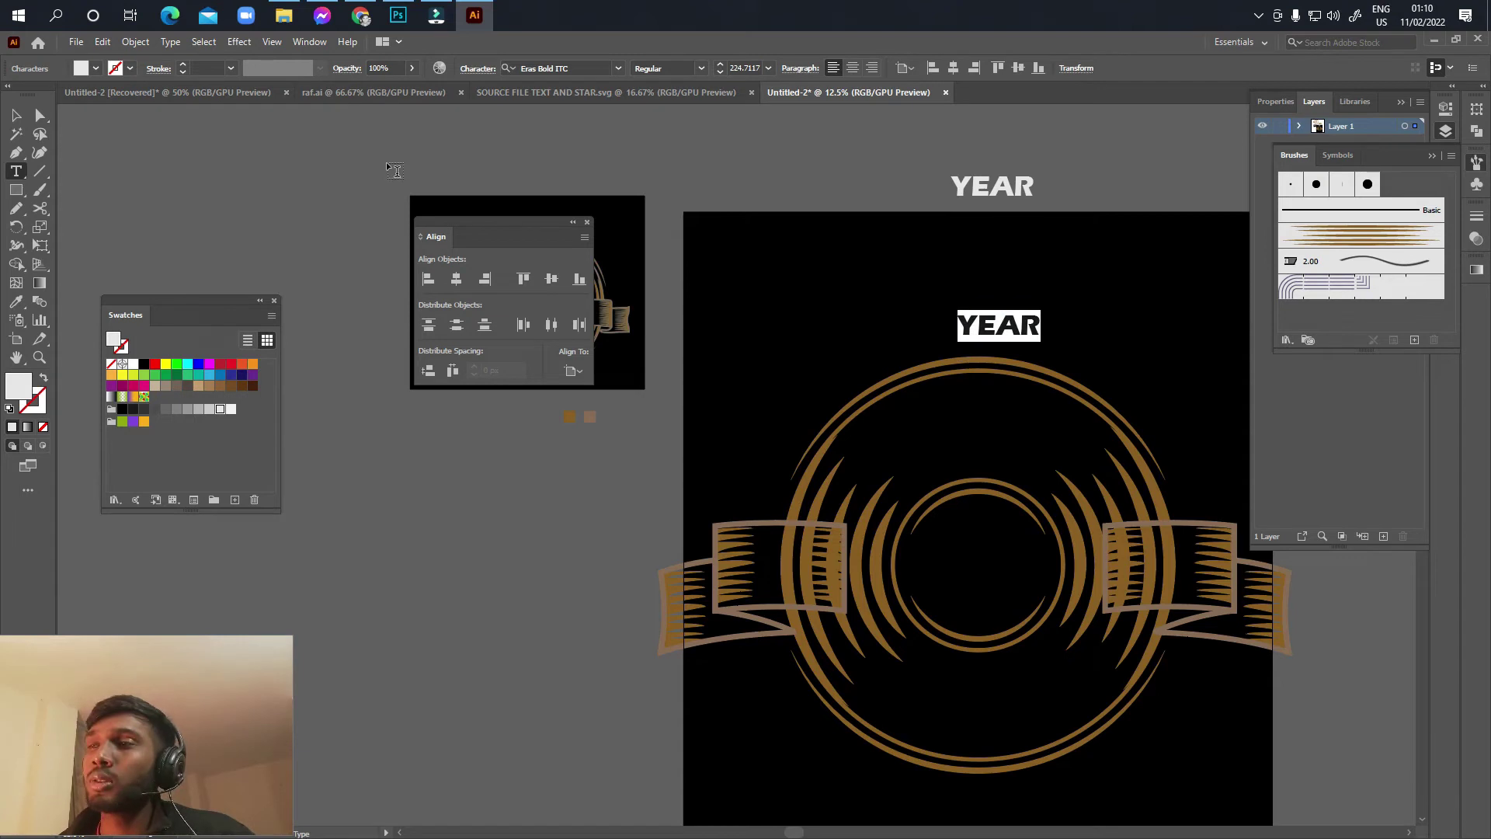
type("207")
key("BackSpace")
type("18")
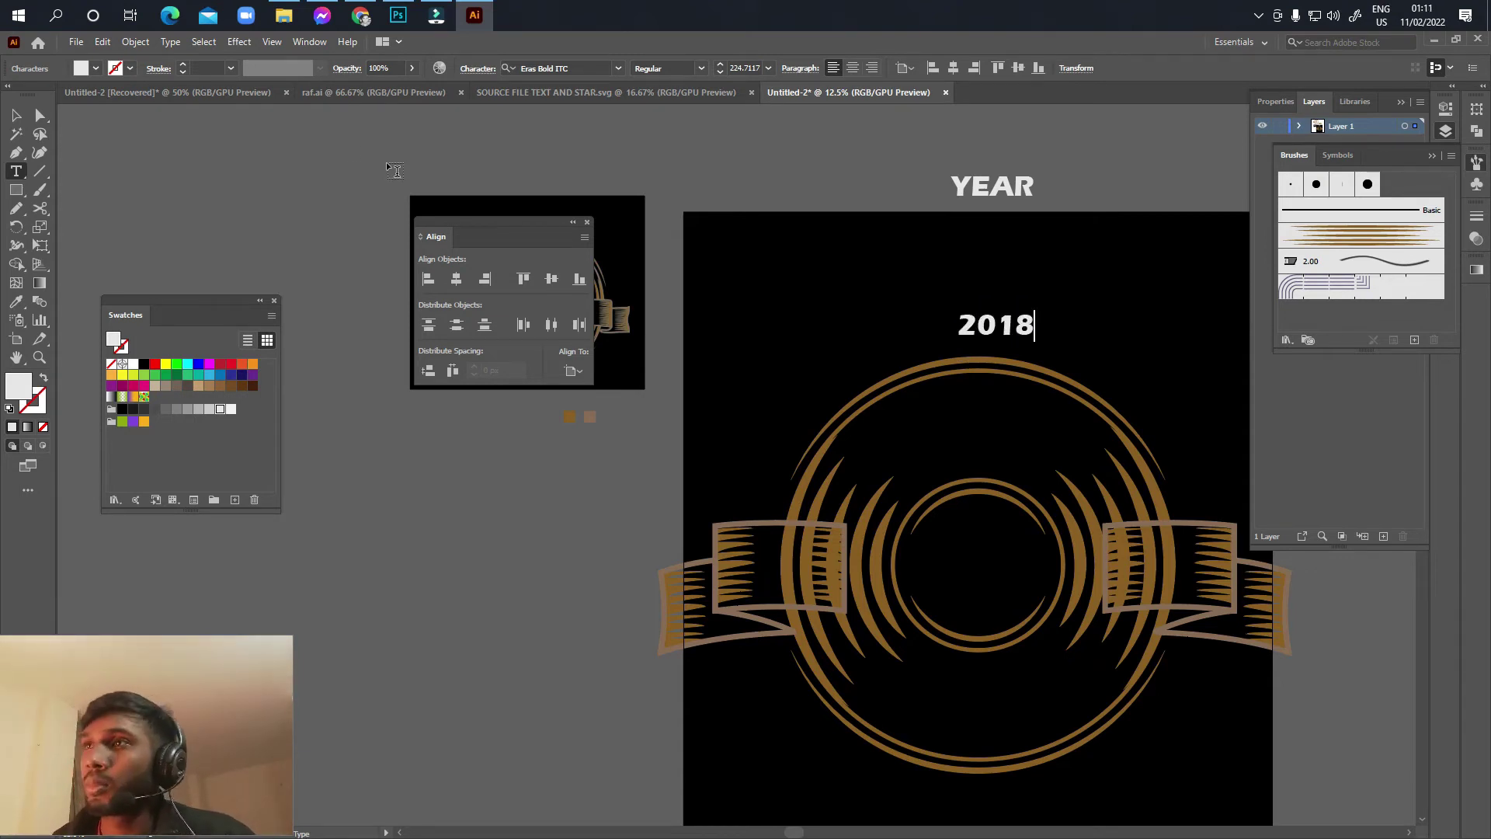
left_click(15, 115)
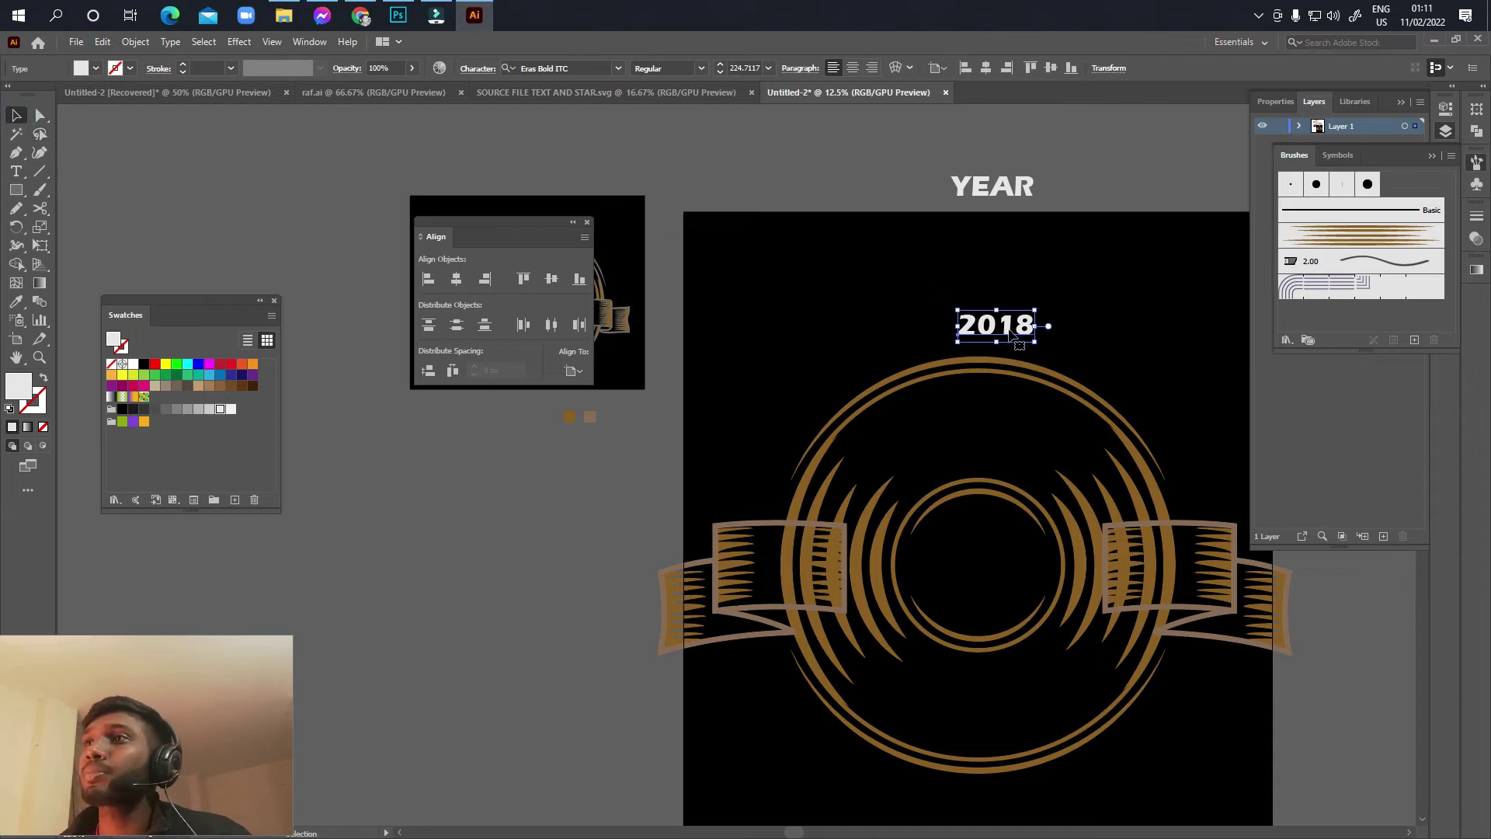
Step: Place YEAR inside the ring's top and convert YEAR and 2018 to outlines
mouse_move(1007, 328)
left_mouse_down("alt")
mouse_move(1001, 226)
mouse_move(1000, 300)
left_mouse_up("alt")
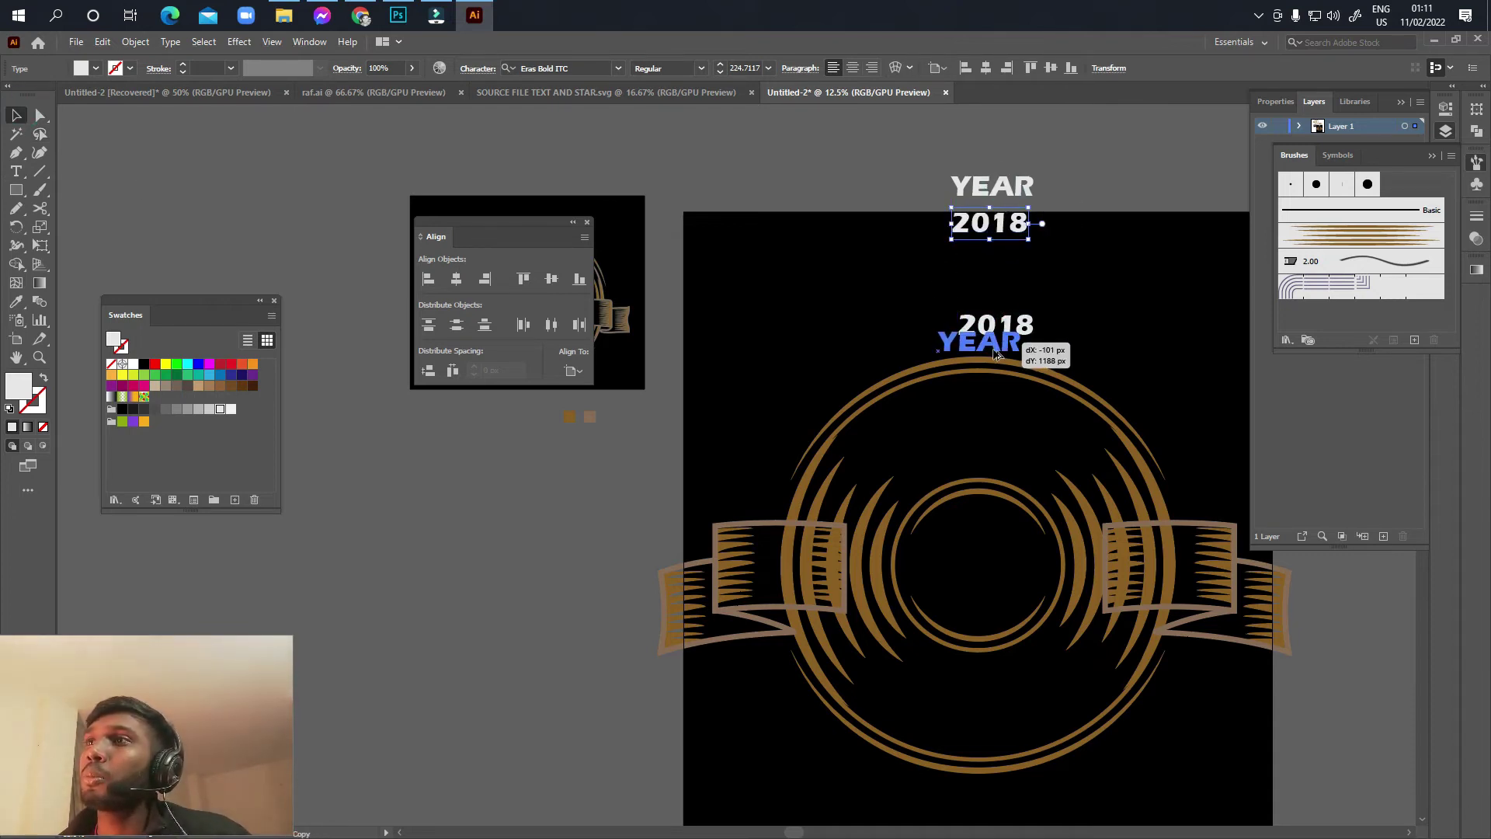
mouse_move(1000, 300)
left_mouse_down()
mouse_move(977, 425)
mouse_move(968, 383)
left_mouse_up()
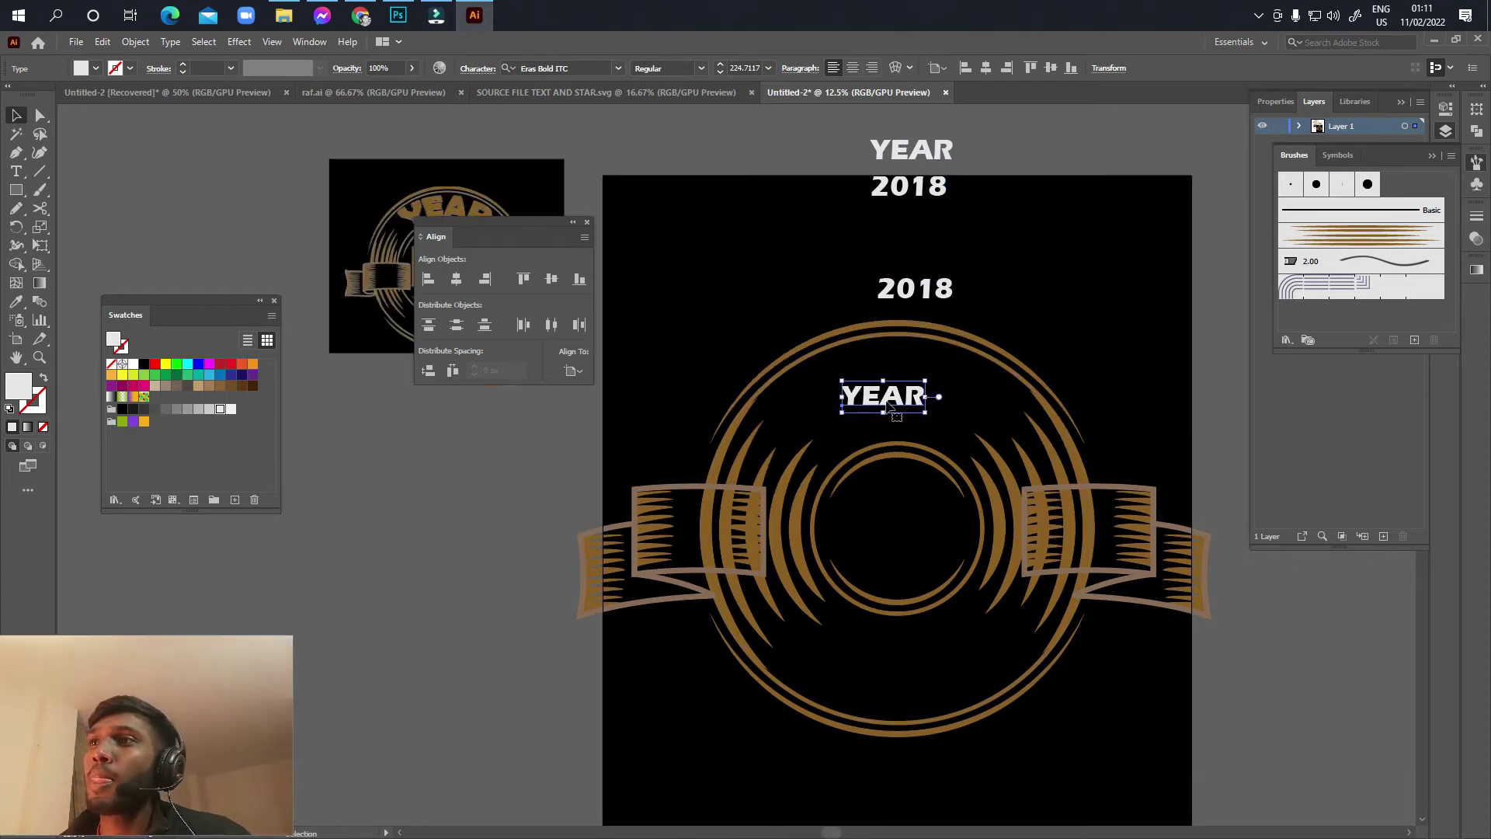
right_click(902, 400)
mouse_move(937, 482)
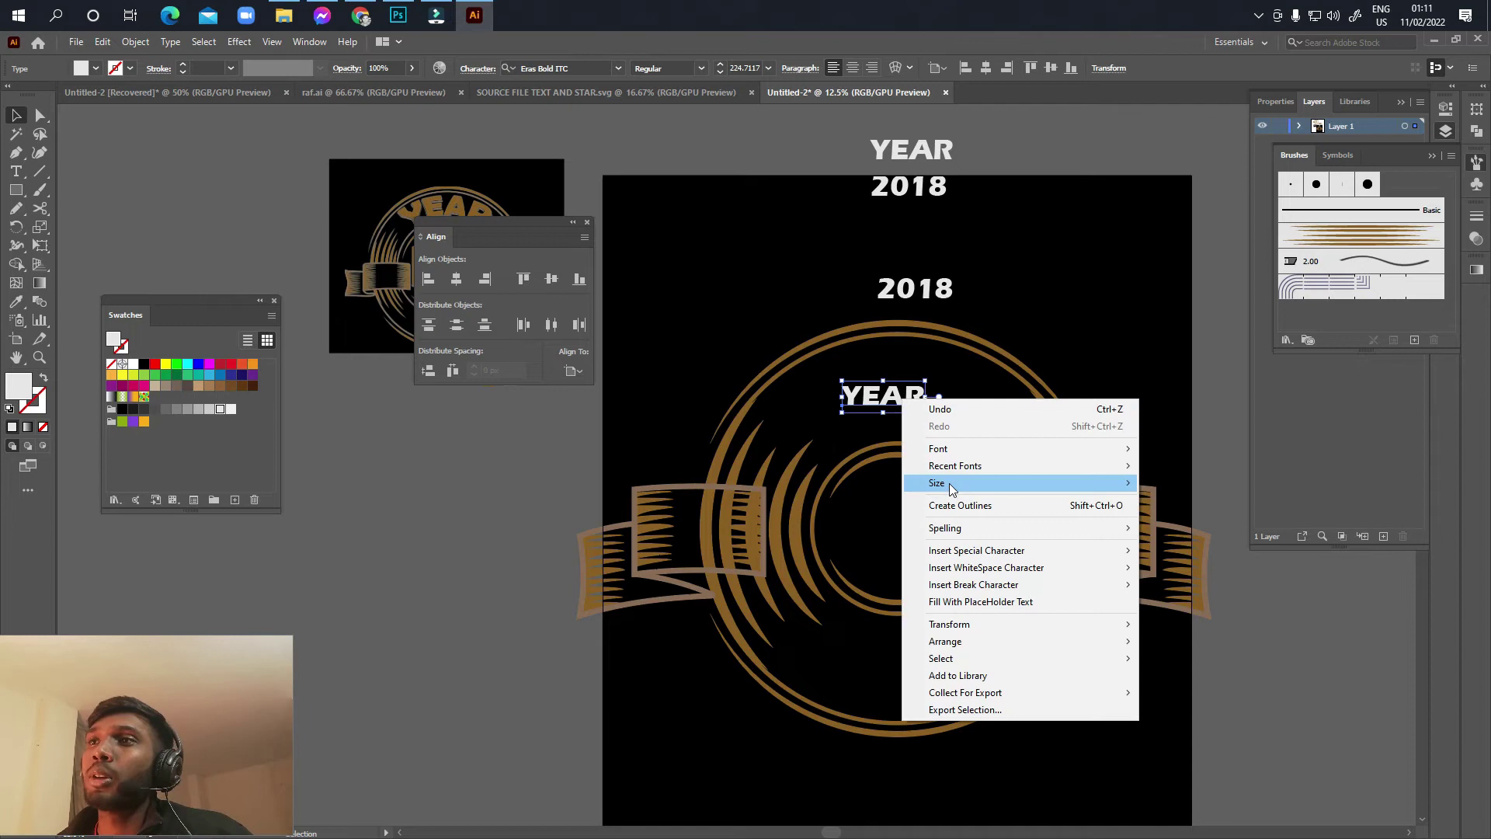
left_click(955, 514)
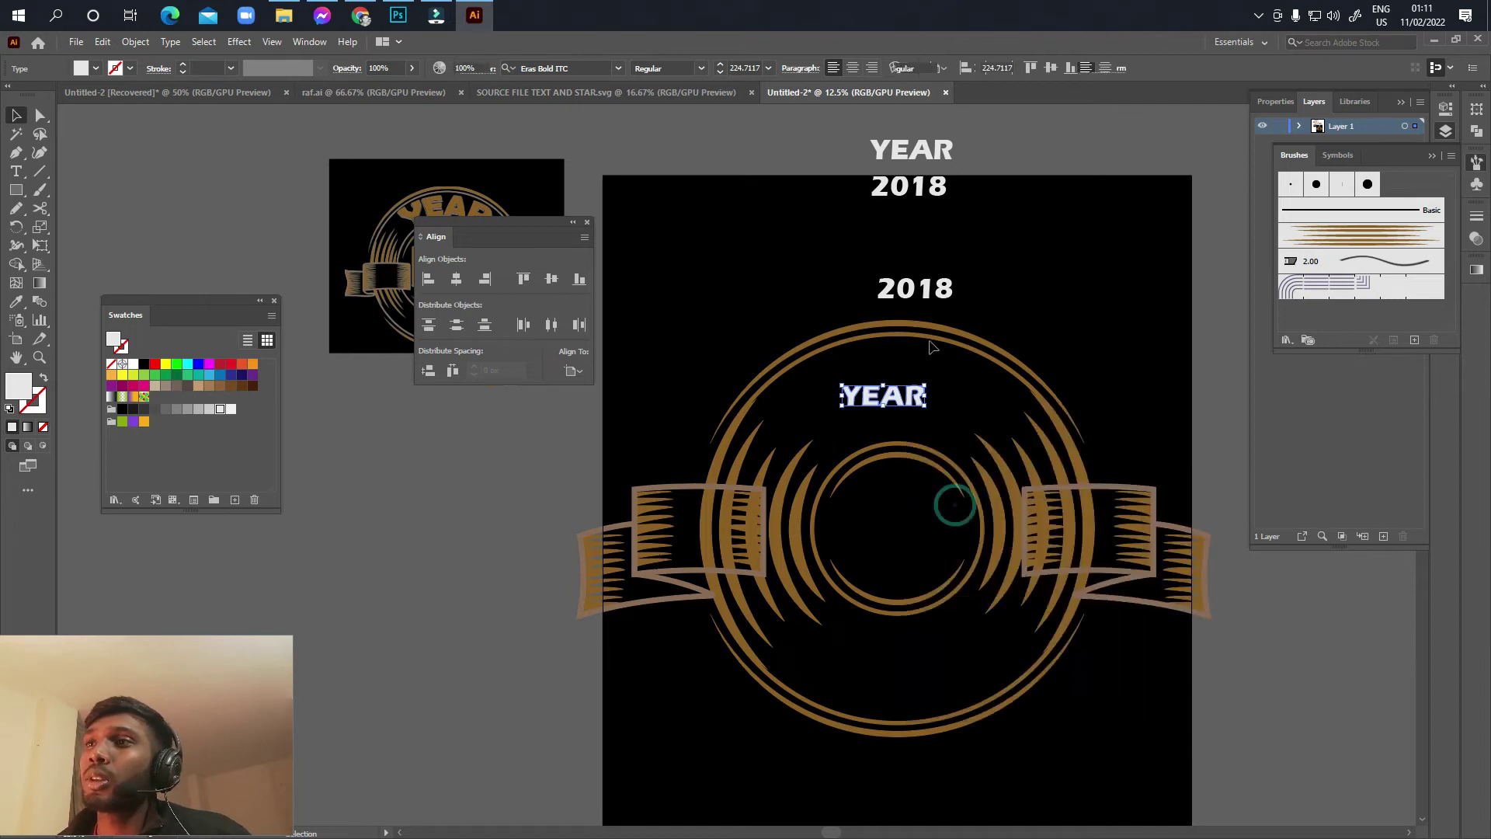
right_click(924, 293)
left_click(972, 399)
left_click(980, 341)
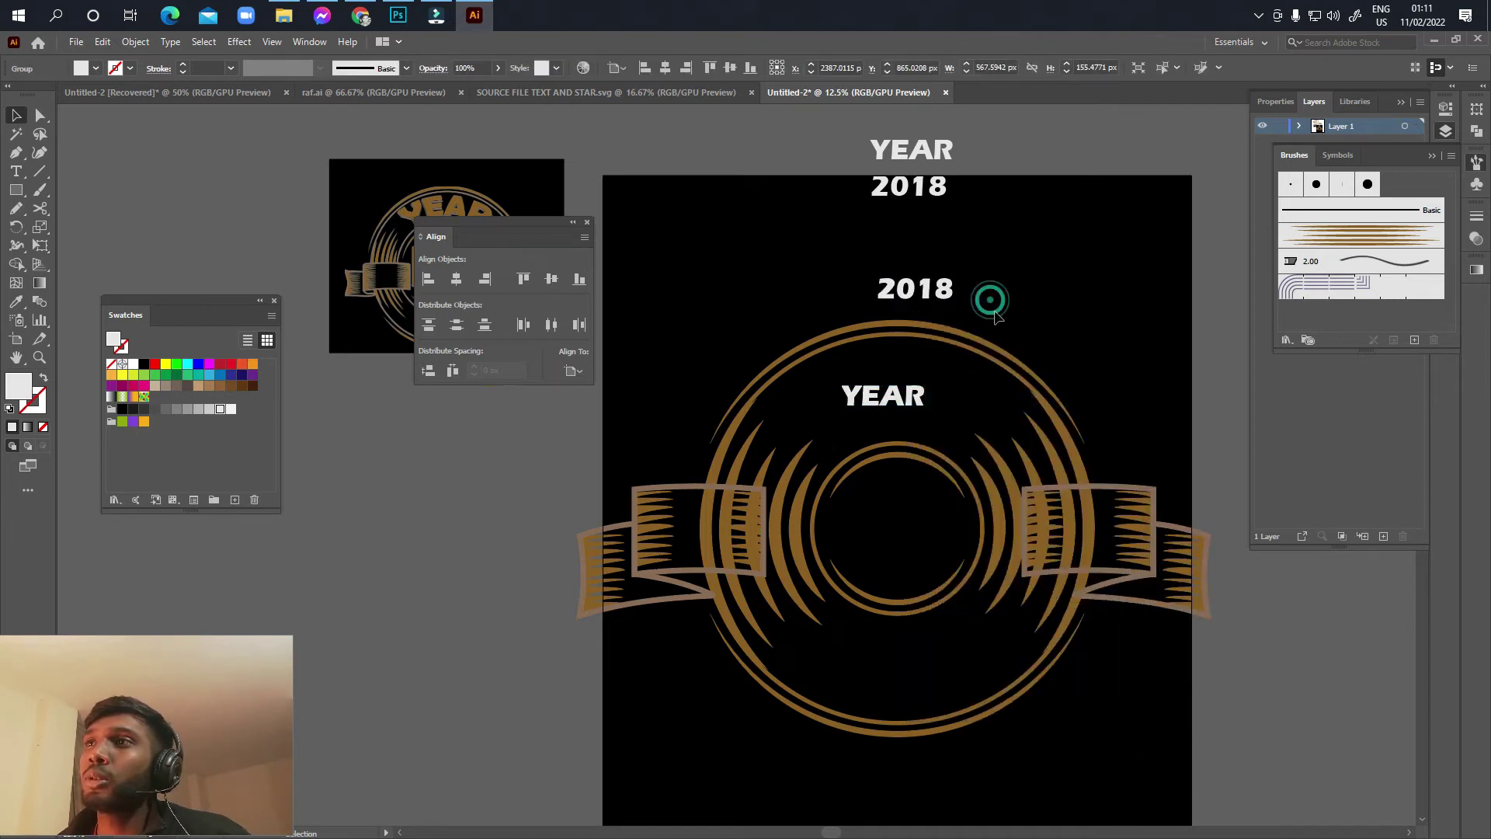
Step: Move 2018 to the ring's bottom and stretch it wider and taller to 585 px
left_click_drag(943, 291, 919, 656)
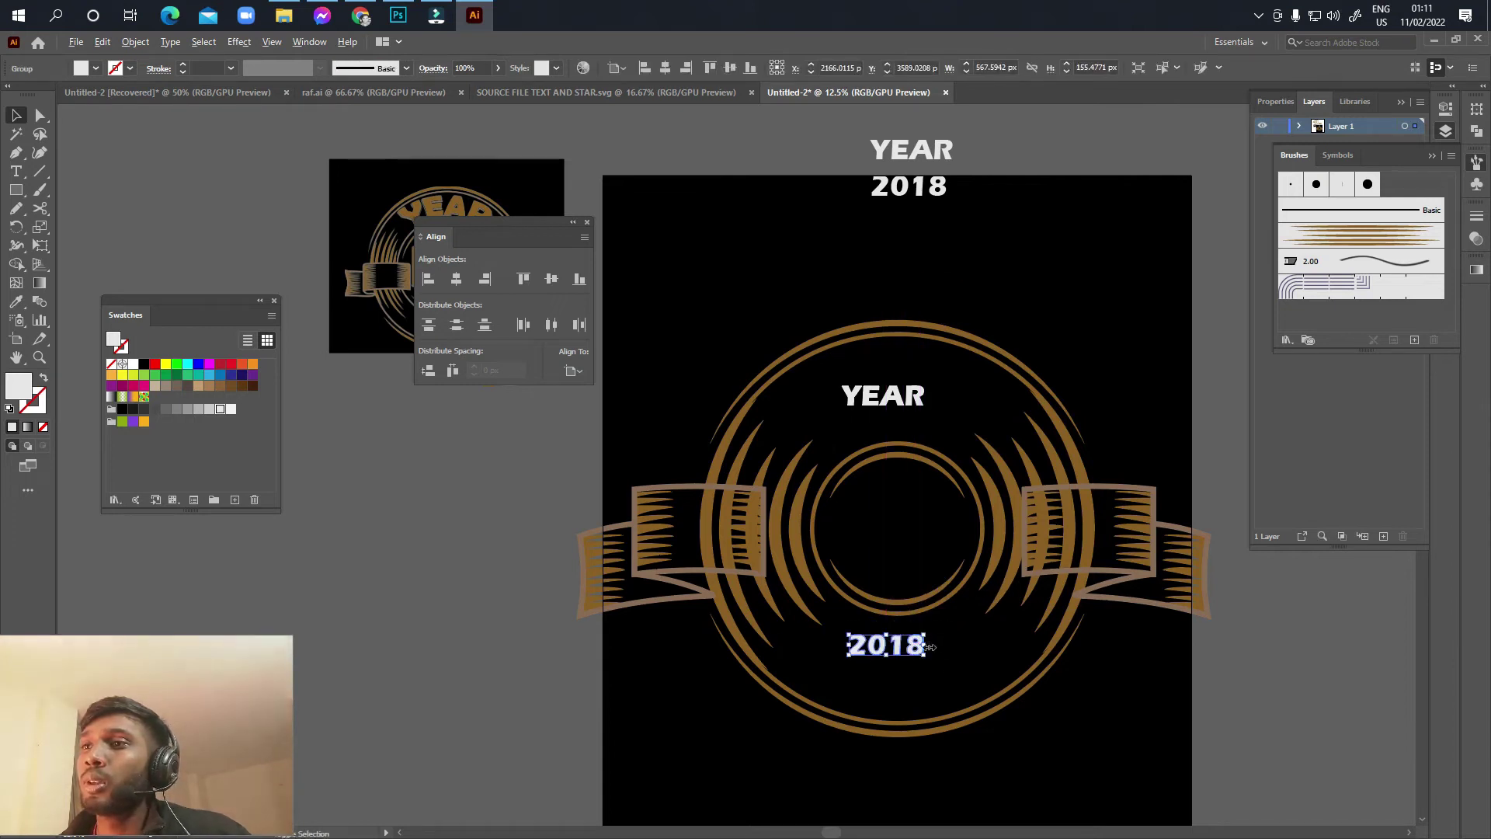
left_click_drag(936, 646, 991, 645)
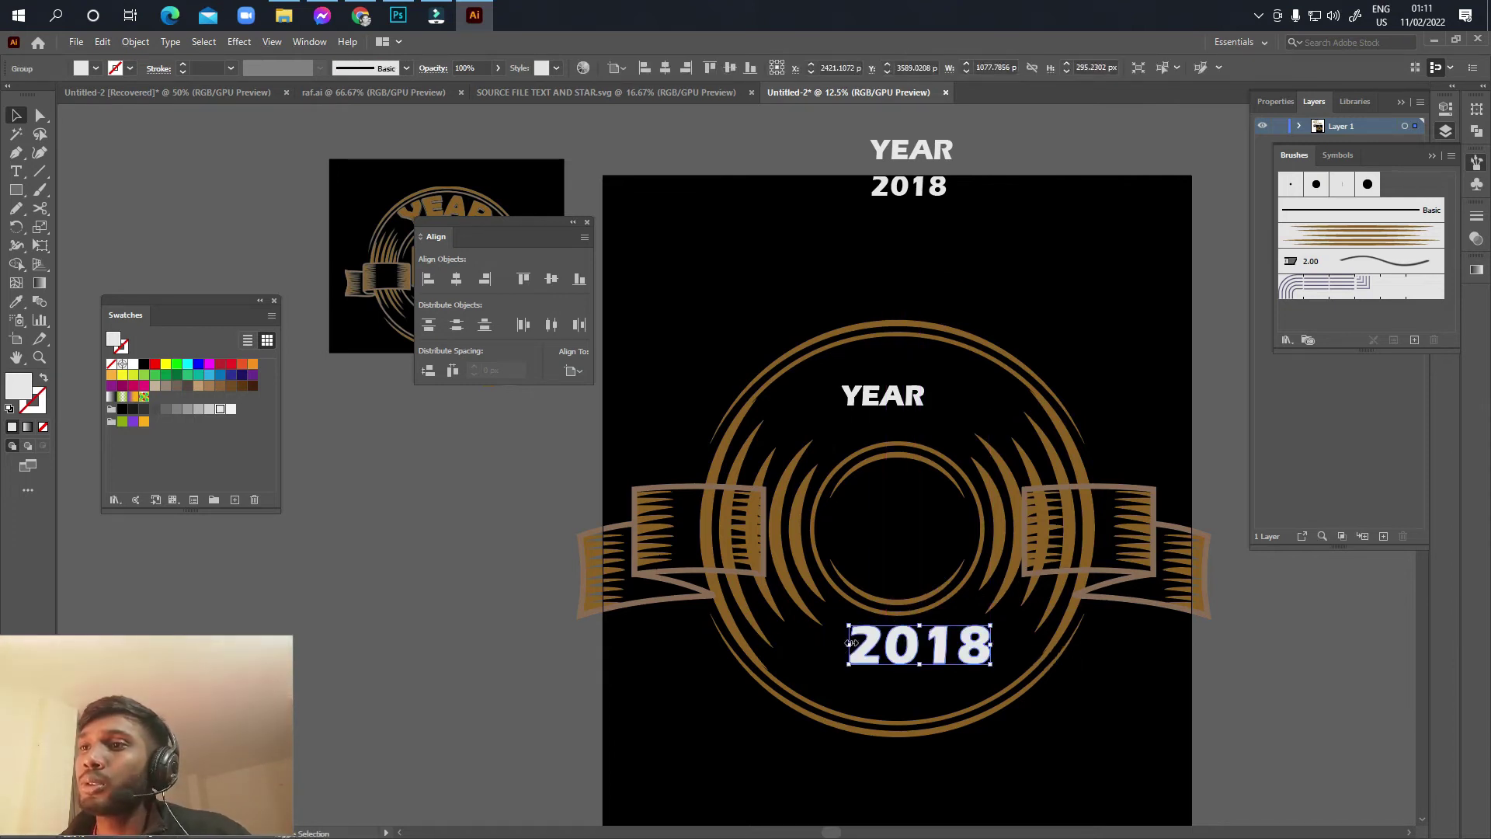
left_click_drag(849, 643, 794, 643)
left_click_drag(921, 662, 940, 661)
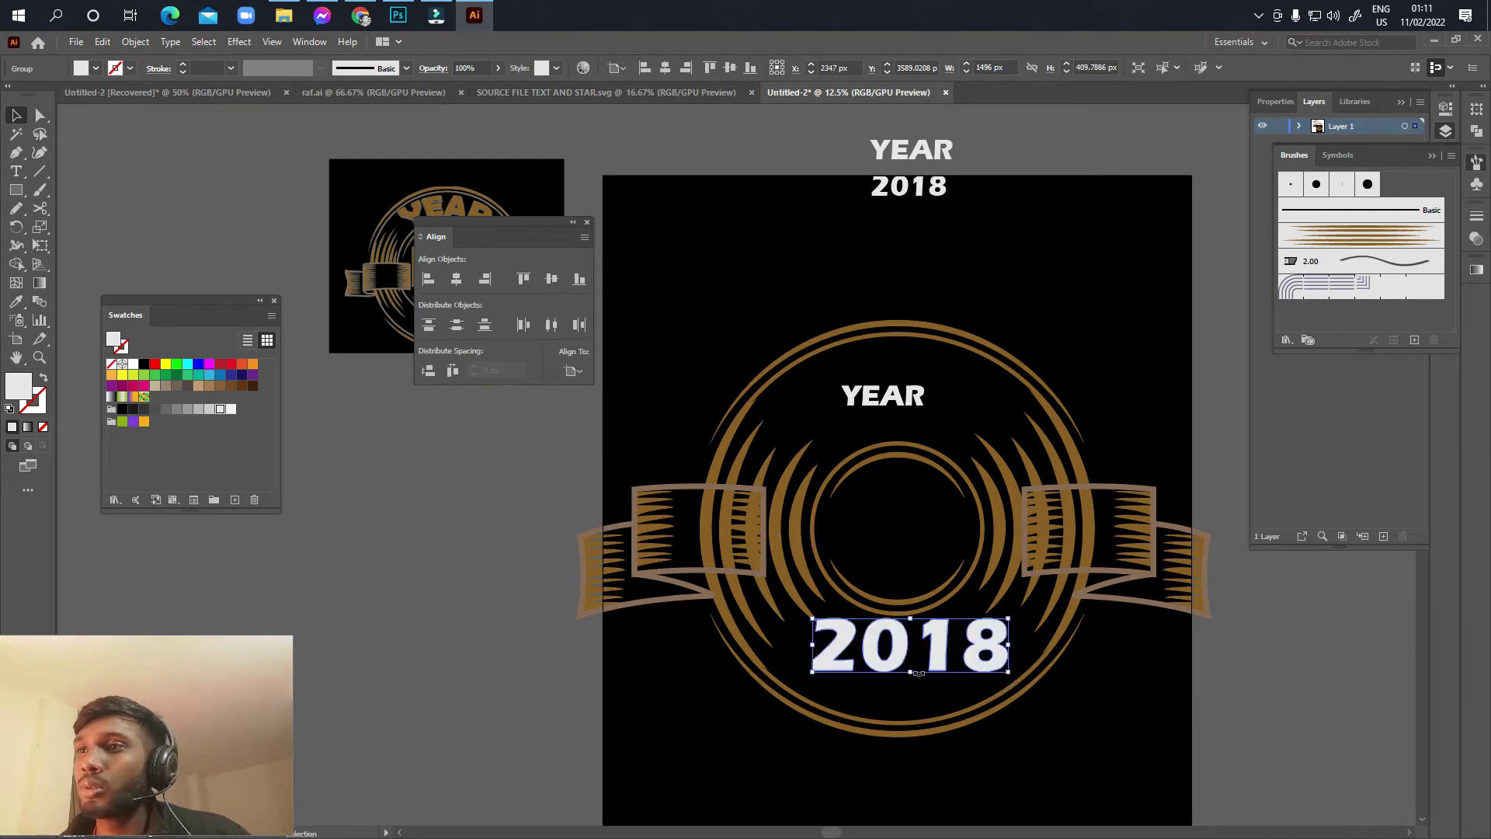
left_click_drag(913, 674, 912, 690)
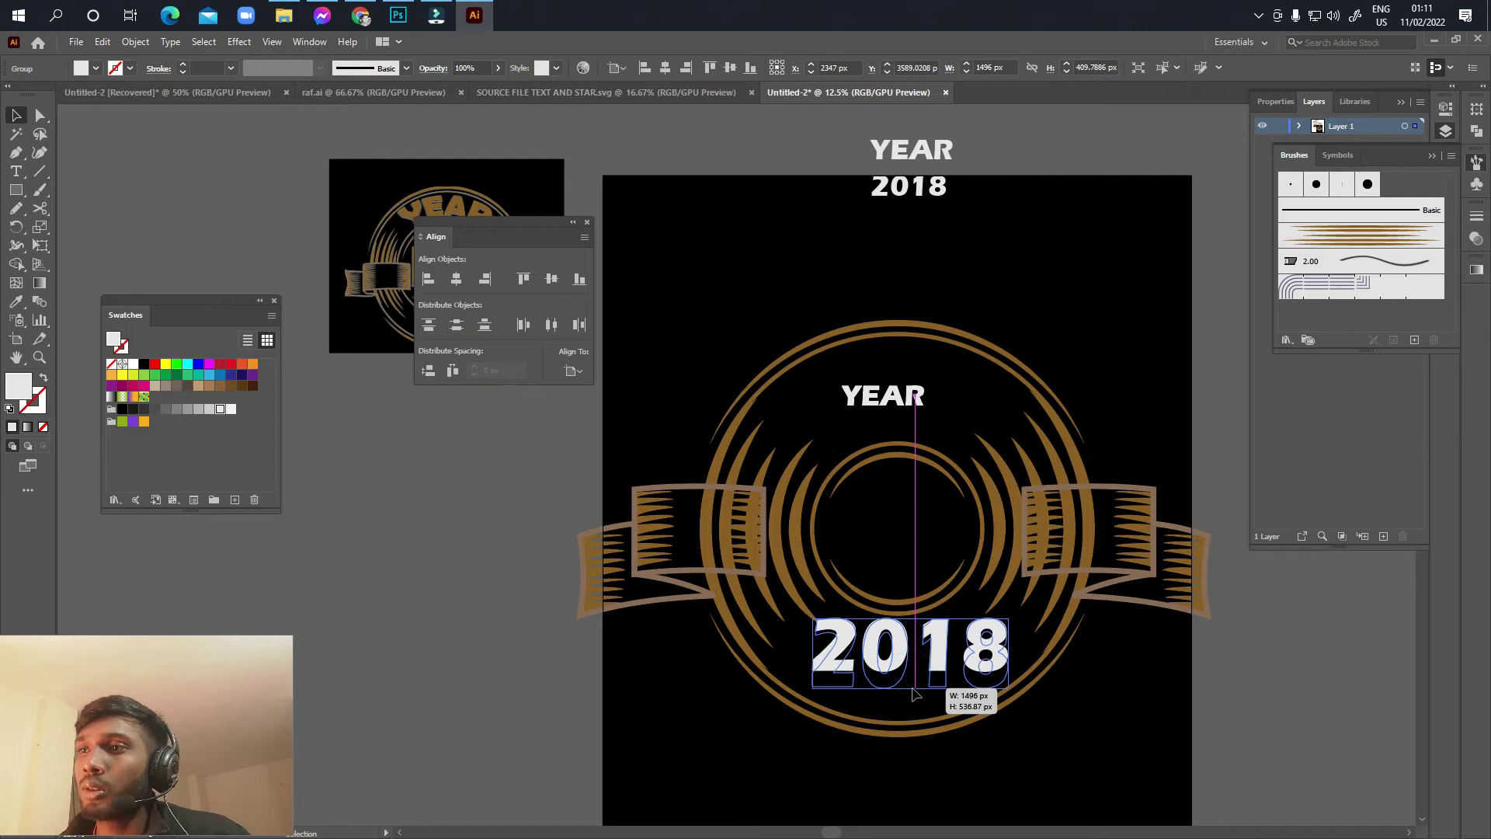
mouse_move(922, 627)
left_mouse_down()
mouse_move(924, 641)
mouse_move(912, 625)
left_mouse_up()
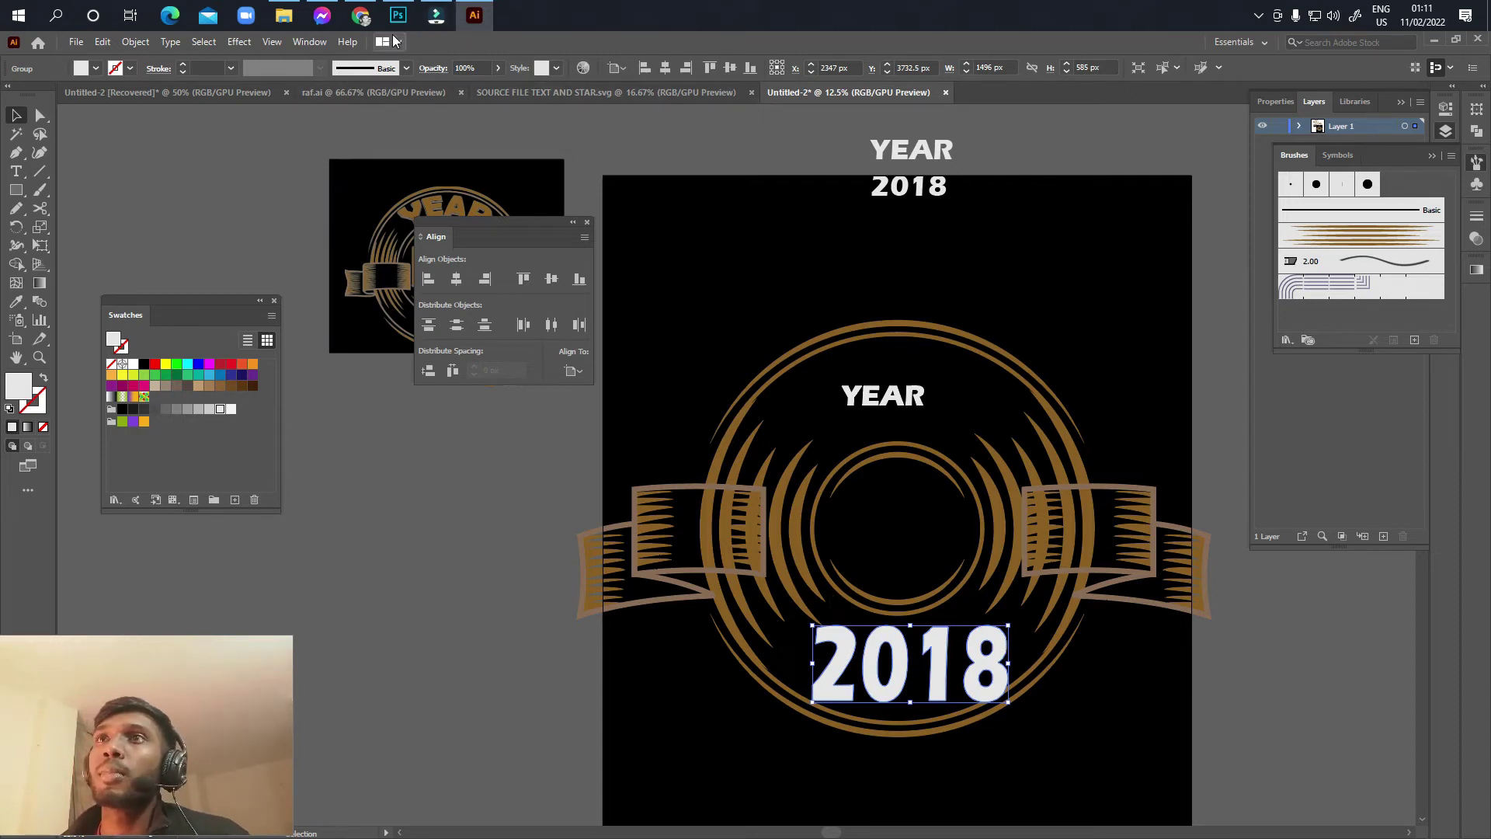
Step: Arc-warp 2018 to curve downward with a -33% bend
left_click(240, 42)
mouse_move(310, 242)
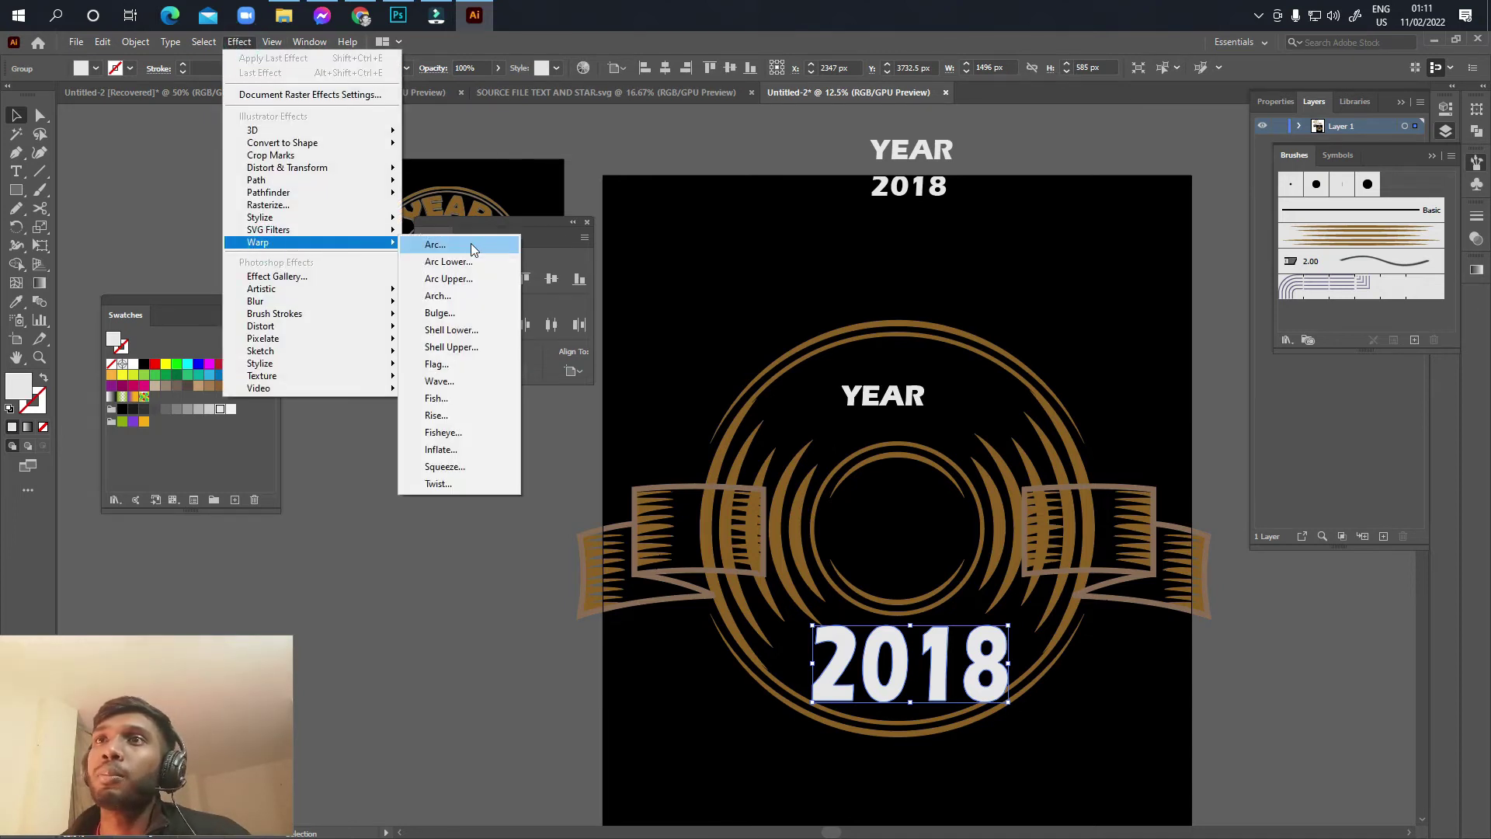
left_click(465, 244)
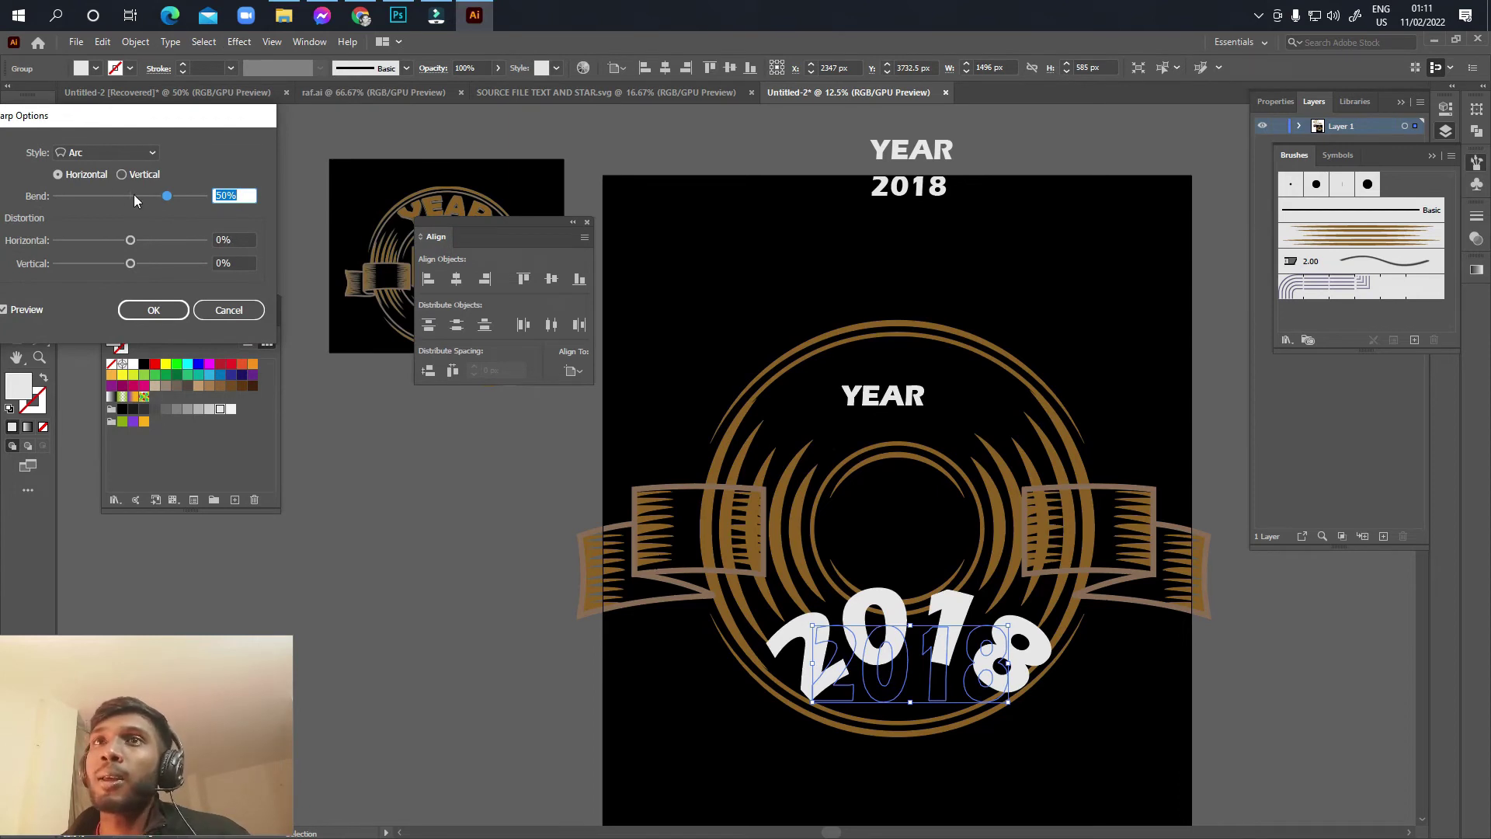
left_click(106, 196)
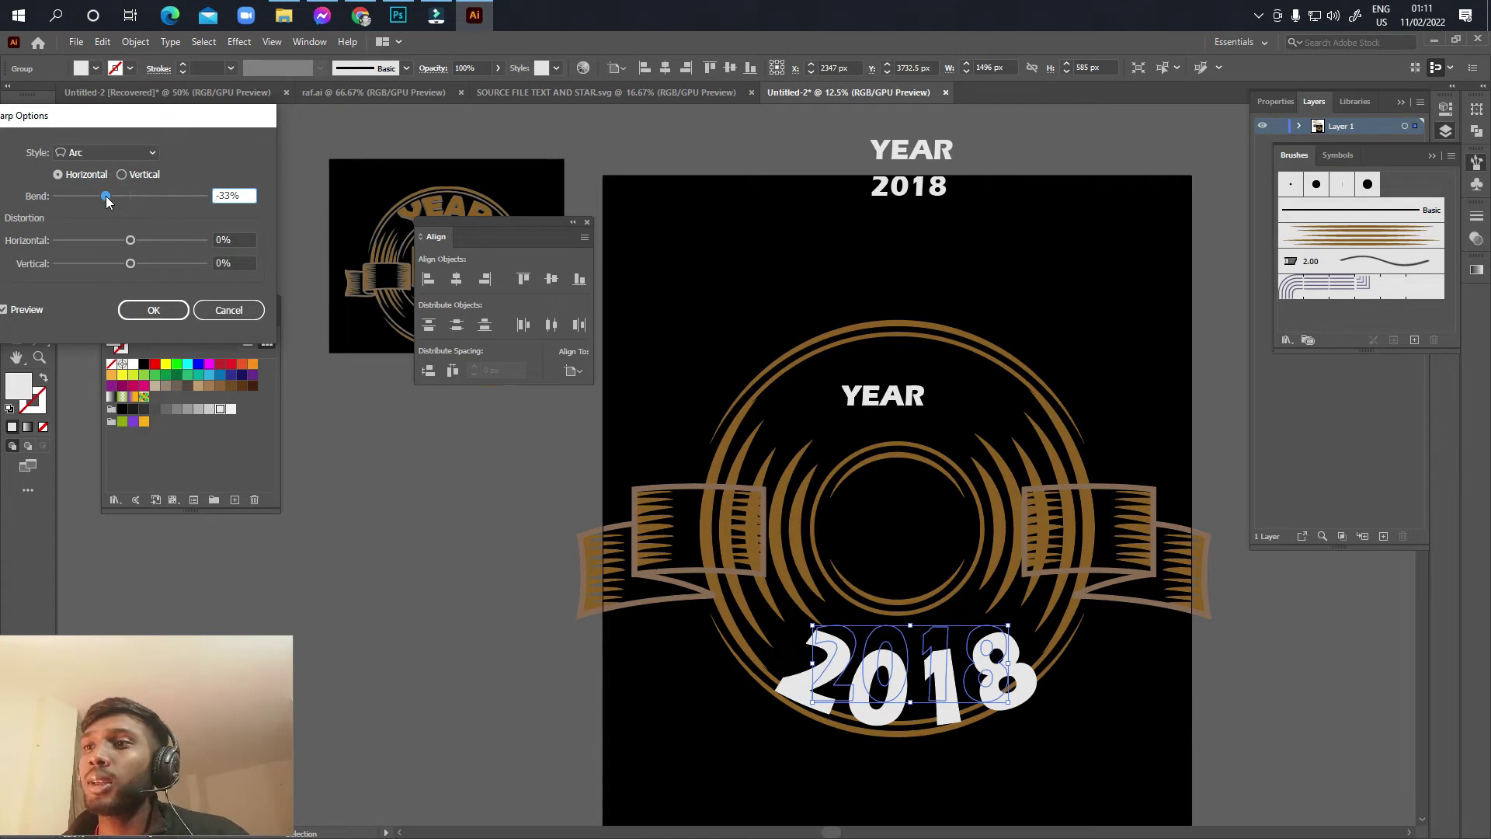
left_click(106, 196)
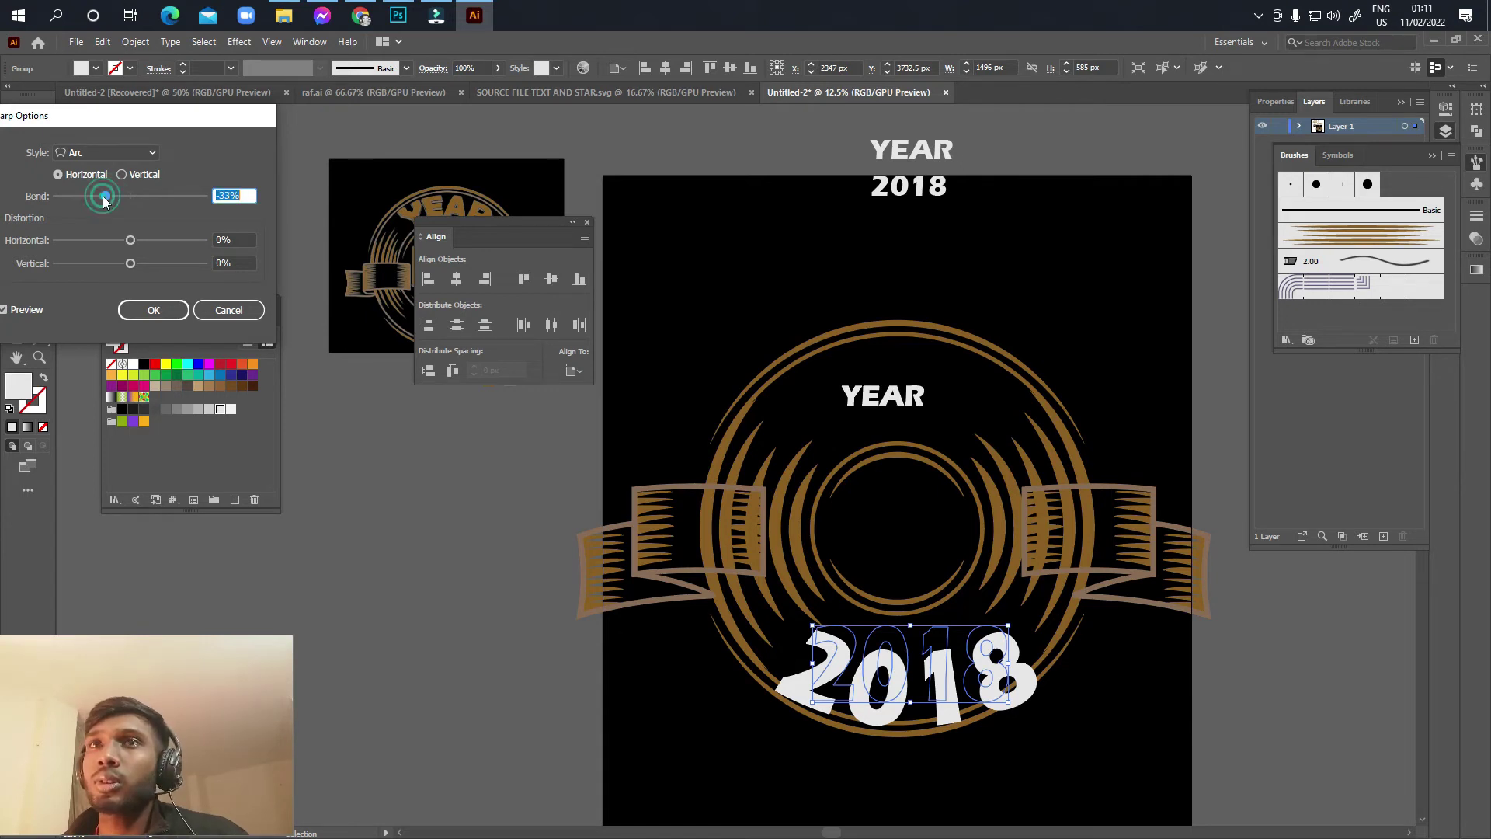
left_click(152, 310)
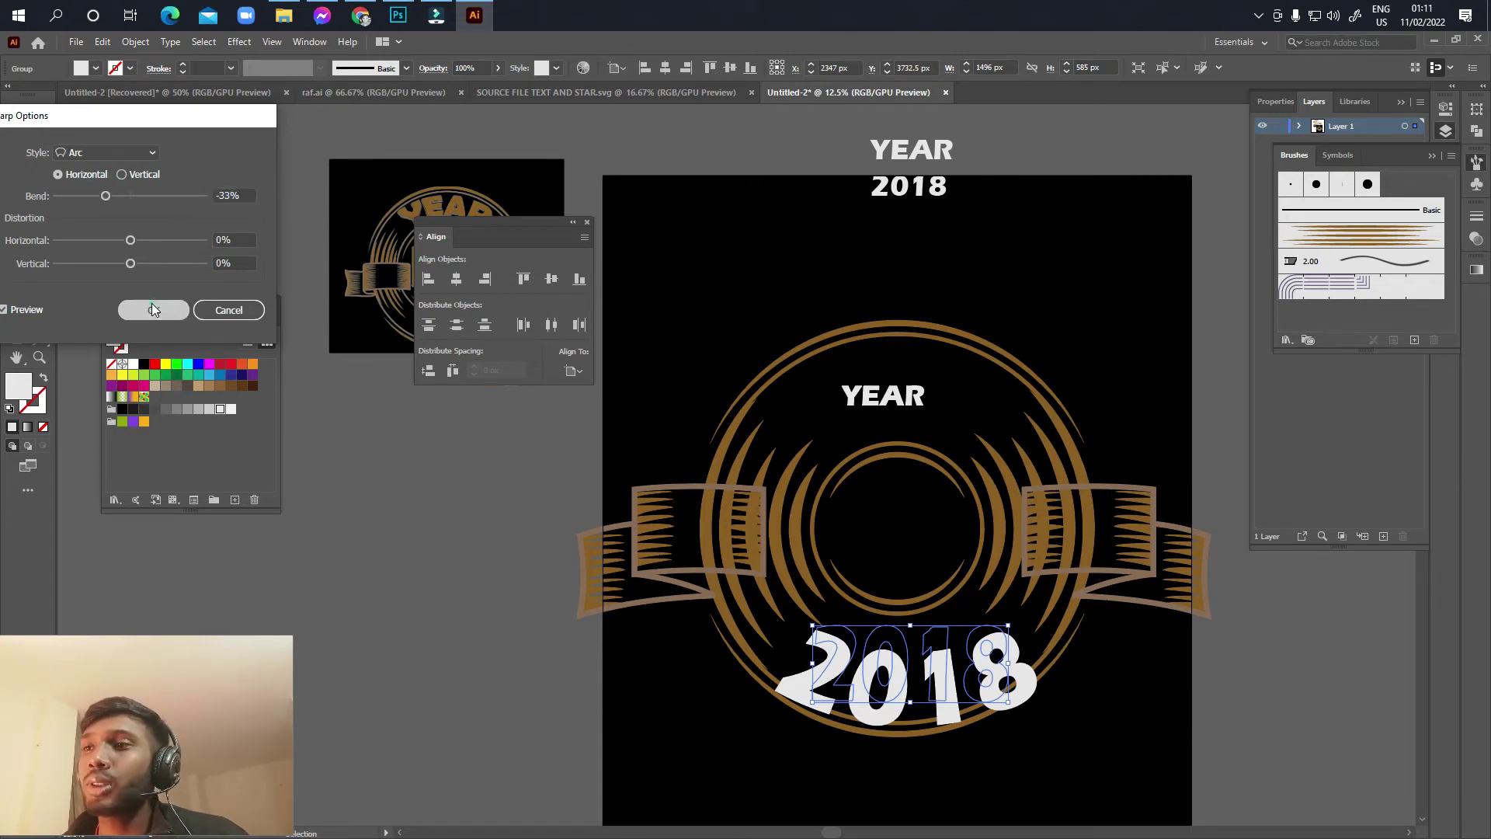
Step: Fit the arched 2018 to 1402 × 548 px in the circle and expand its appearance
left_click_drag(938, 662, 980, 651)
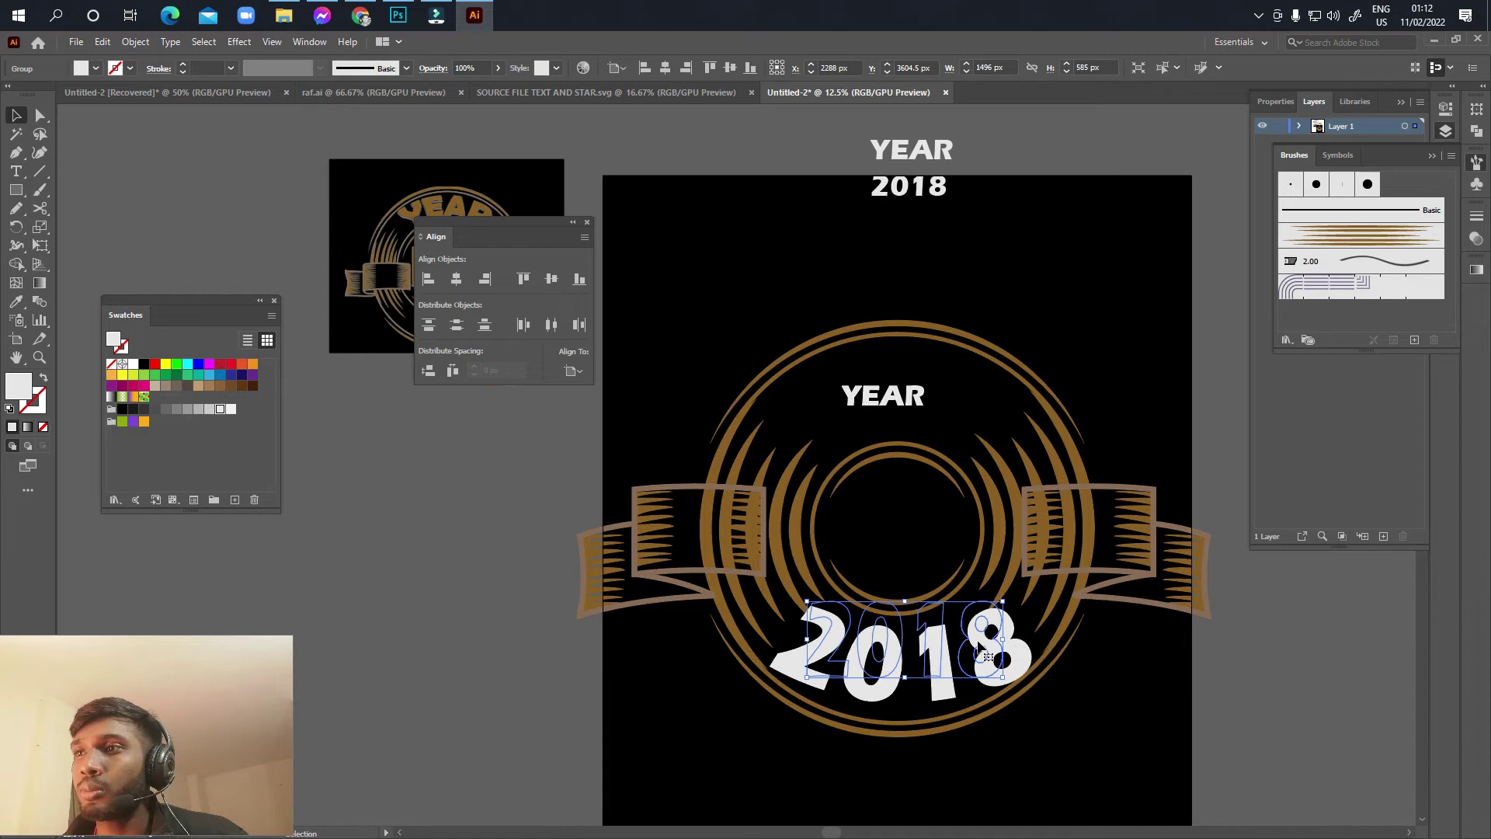
mouse_move(1000, 659)
left_mouse_down()
mouse_move(996, 632)
mouse_move(939, 654)
left_mouse_up()
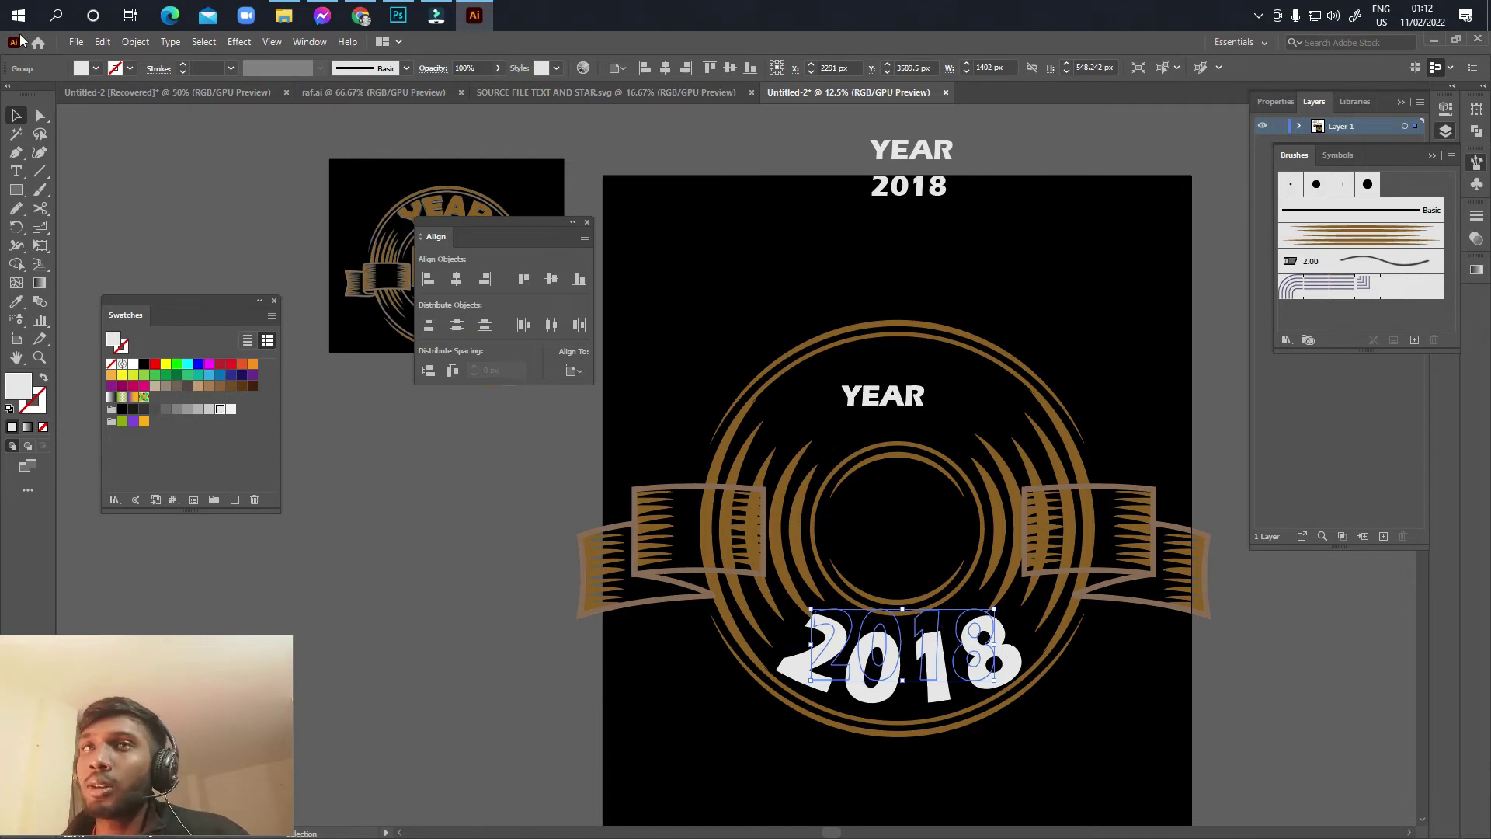
left_click(135, 41)
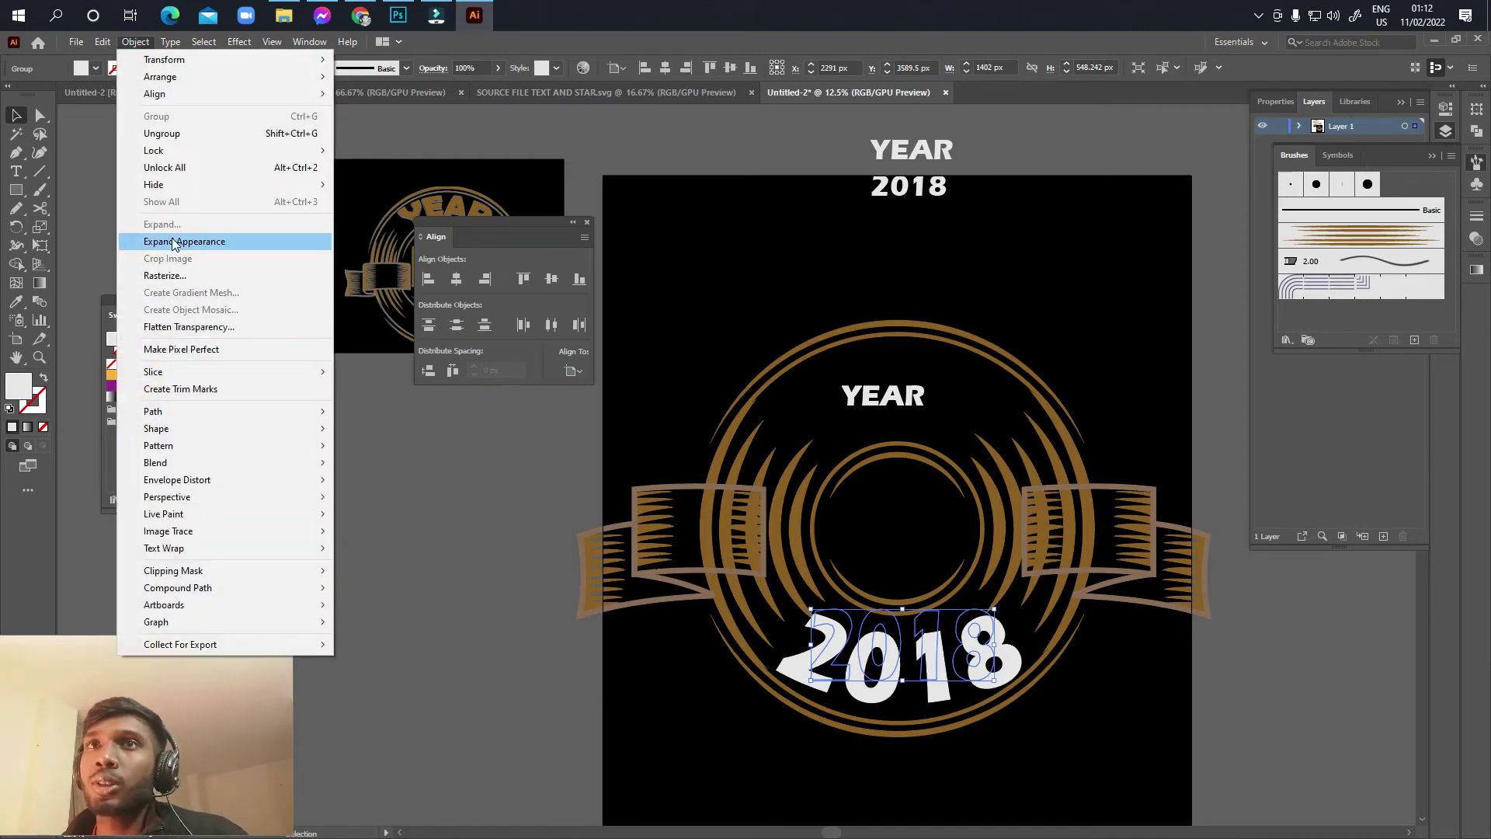
left_click(177, 242)
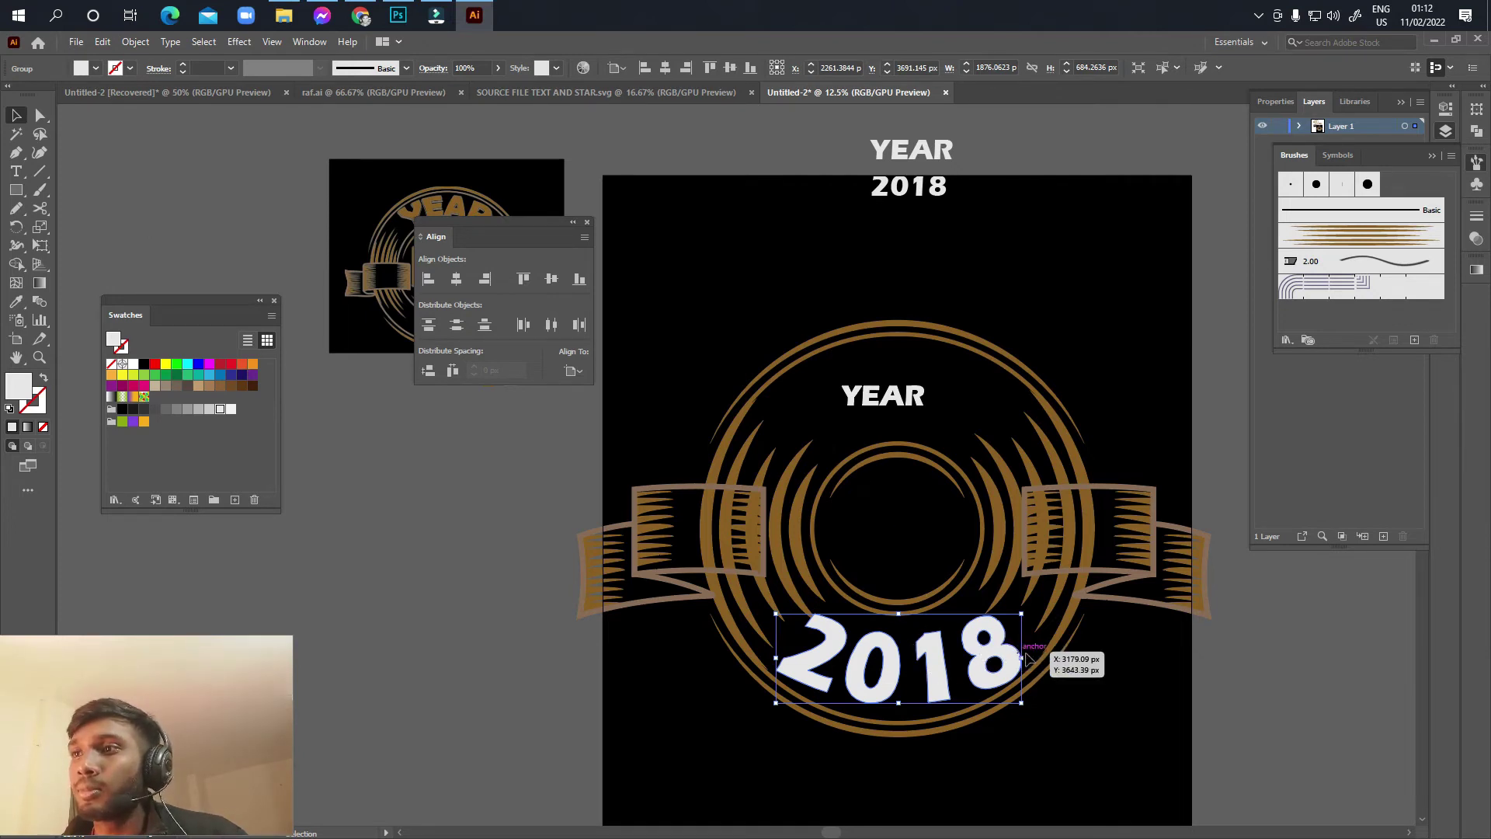
Step: Enlarge YEAR and centre it horizontally on the outer gold circle
left_click(922, 398)
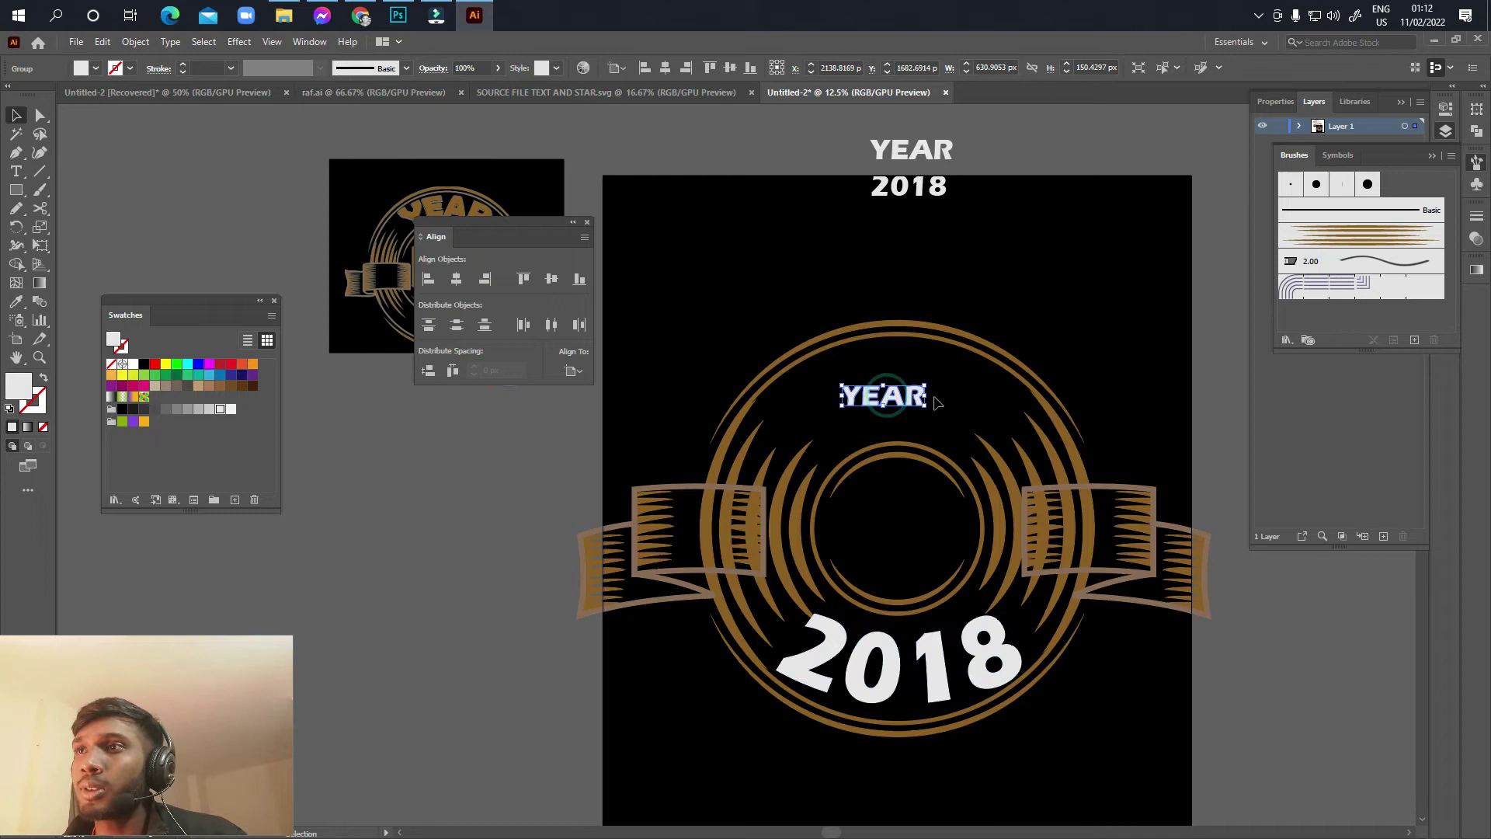
left_click_drag(928, 397, 995, 403)
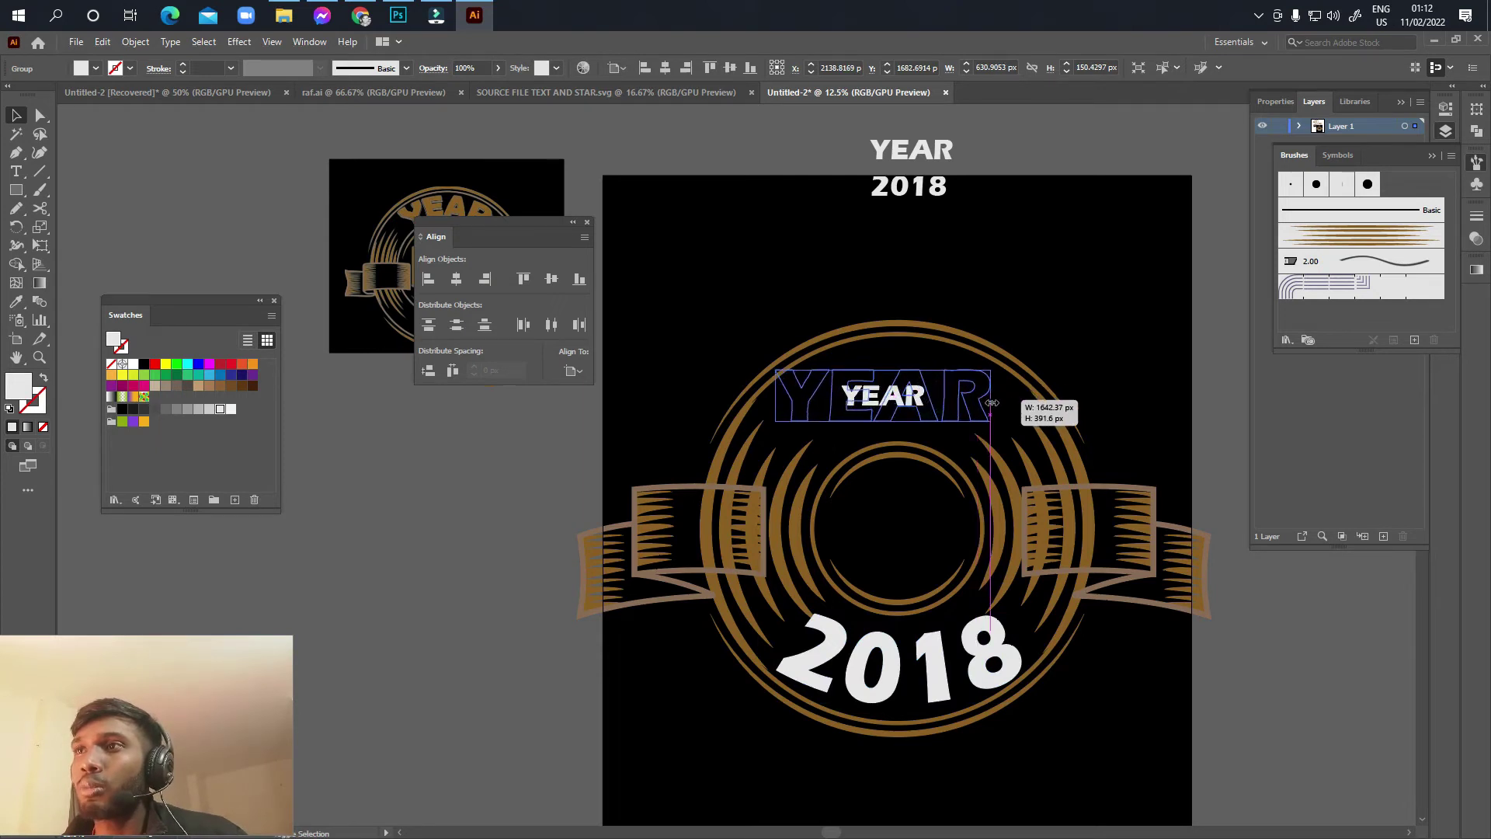
left_click_drag(996, 404, 999, 404)
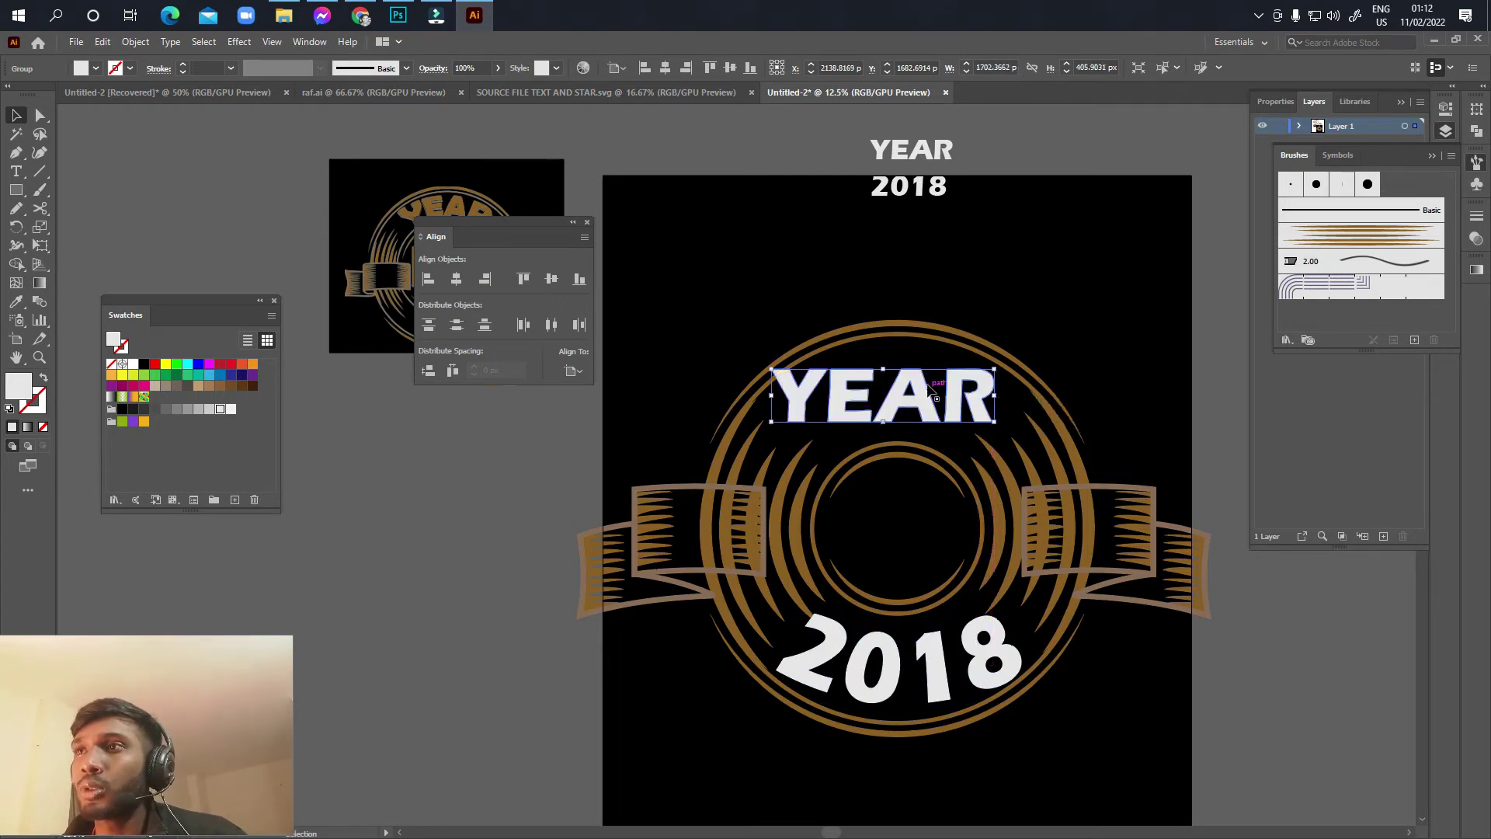
mouse_move(915, 388)
left_mouse_down()
mouse_move(930, 405)
mouse_move(882, 380)
left_mouse_up()
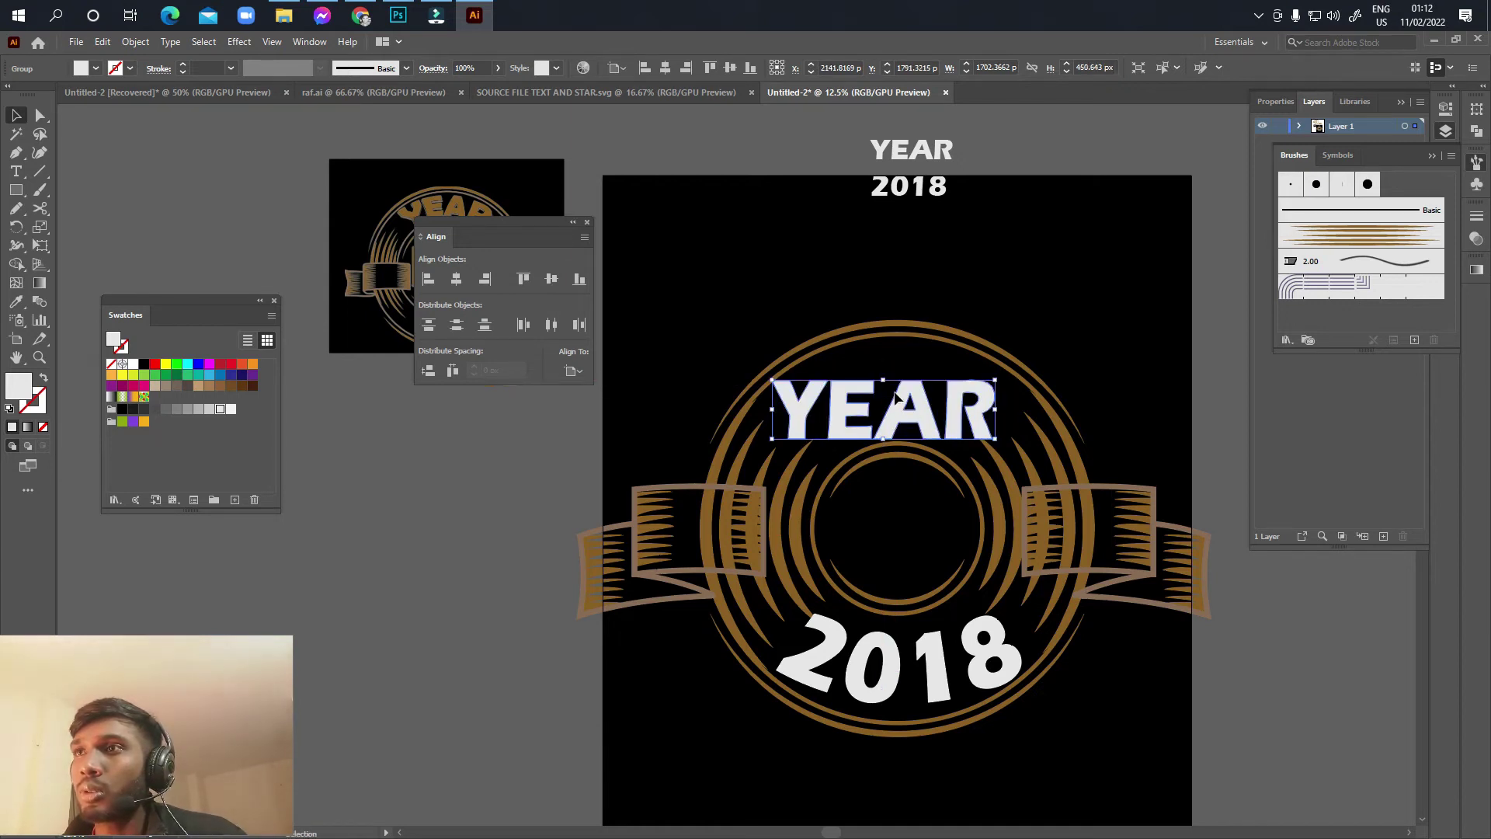
left_click_drag(907, 397, 913, 398)
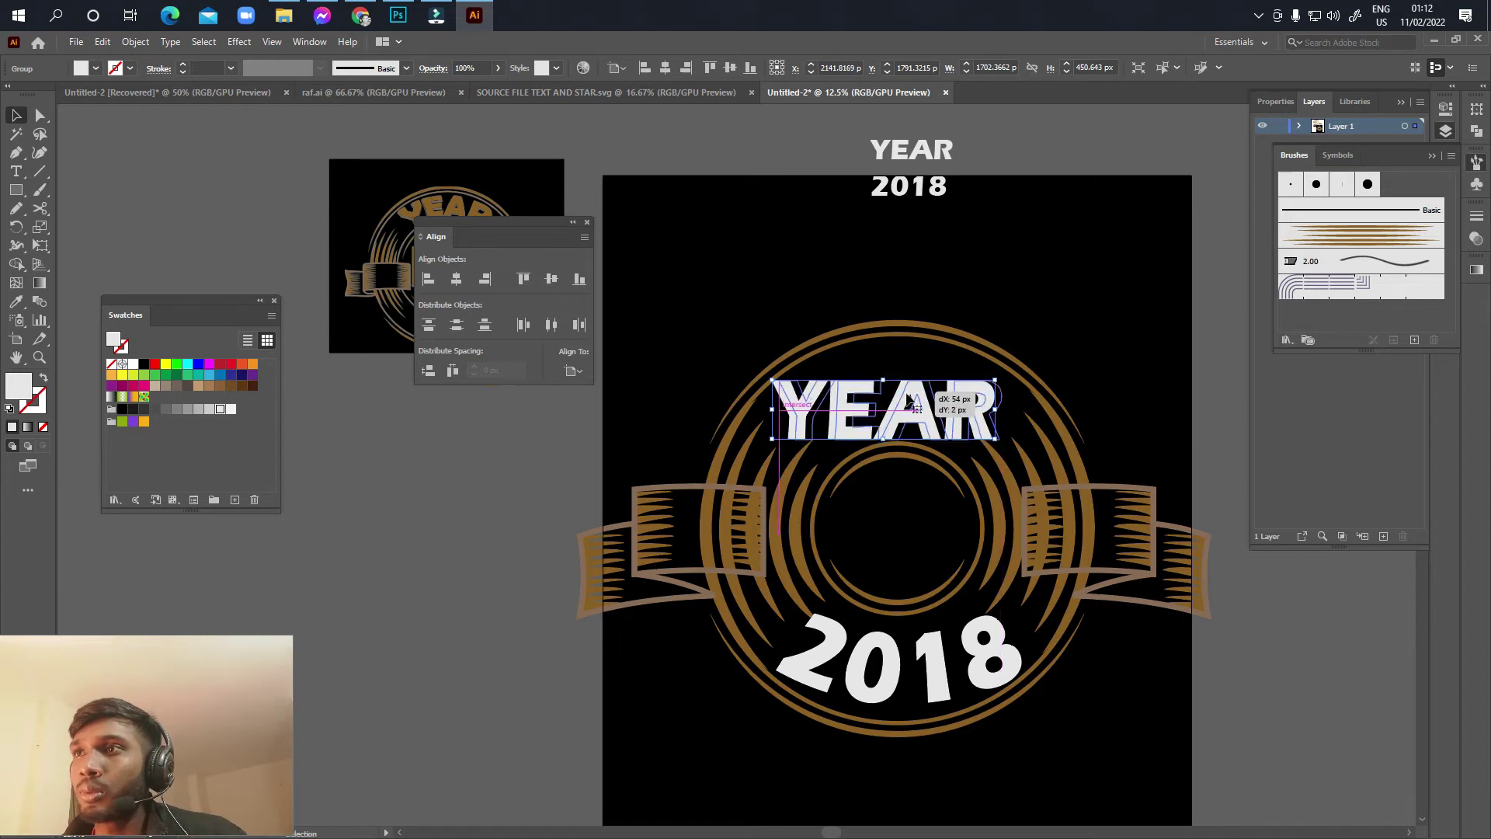
left_click(889, 342, "shift")
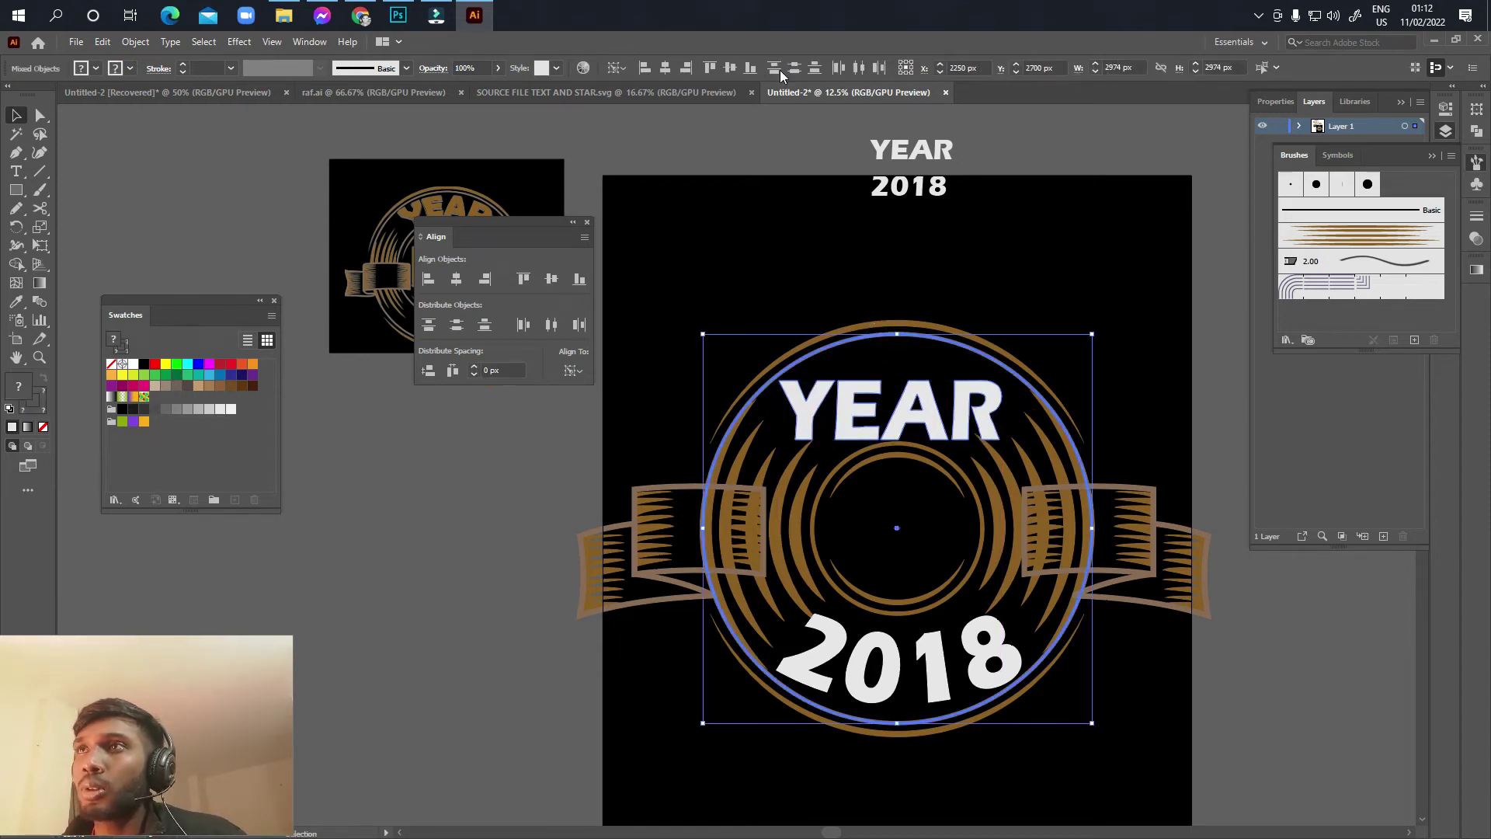
left_click(665, 68)
left_click(878, 239)
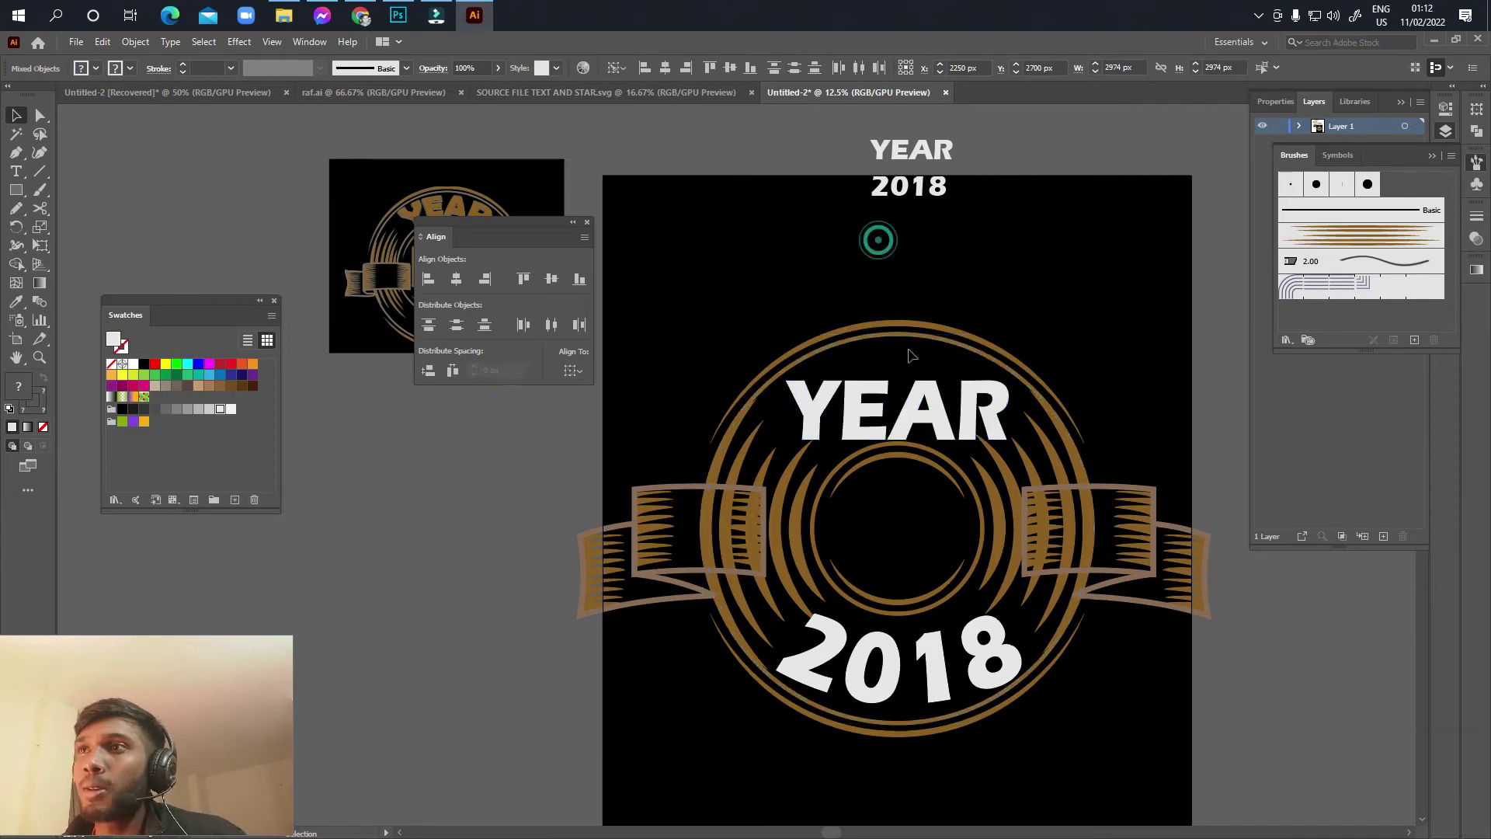
left_click(928, 403)
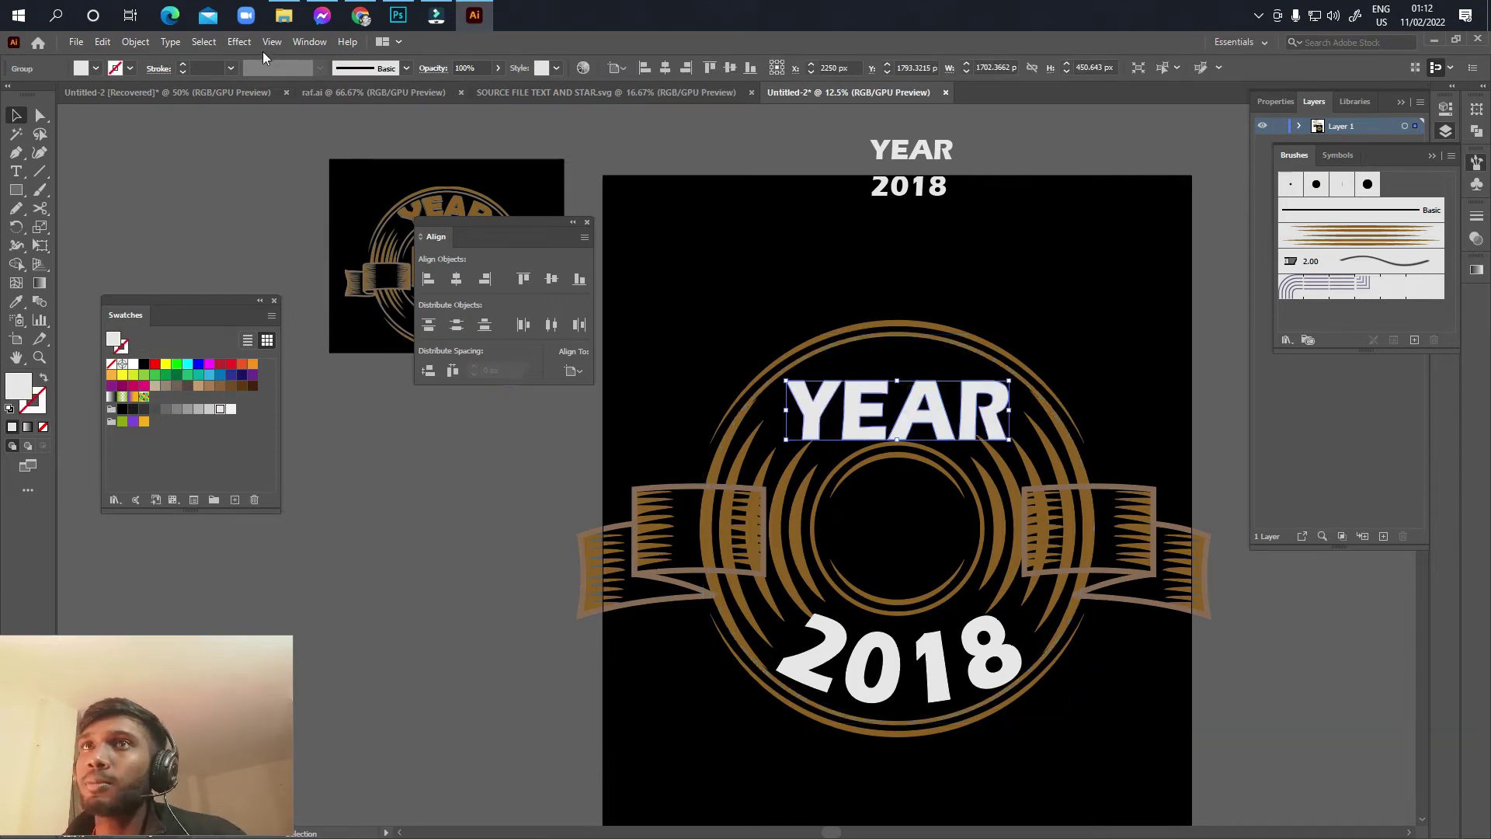
left_click(240, 42)
mouse_move(257, 243)
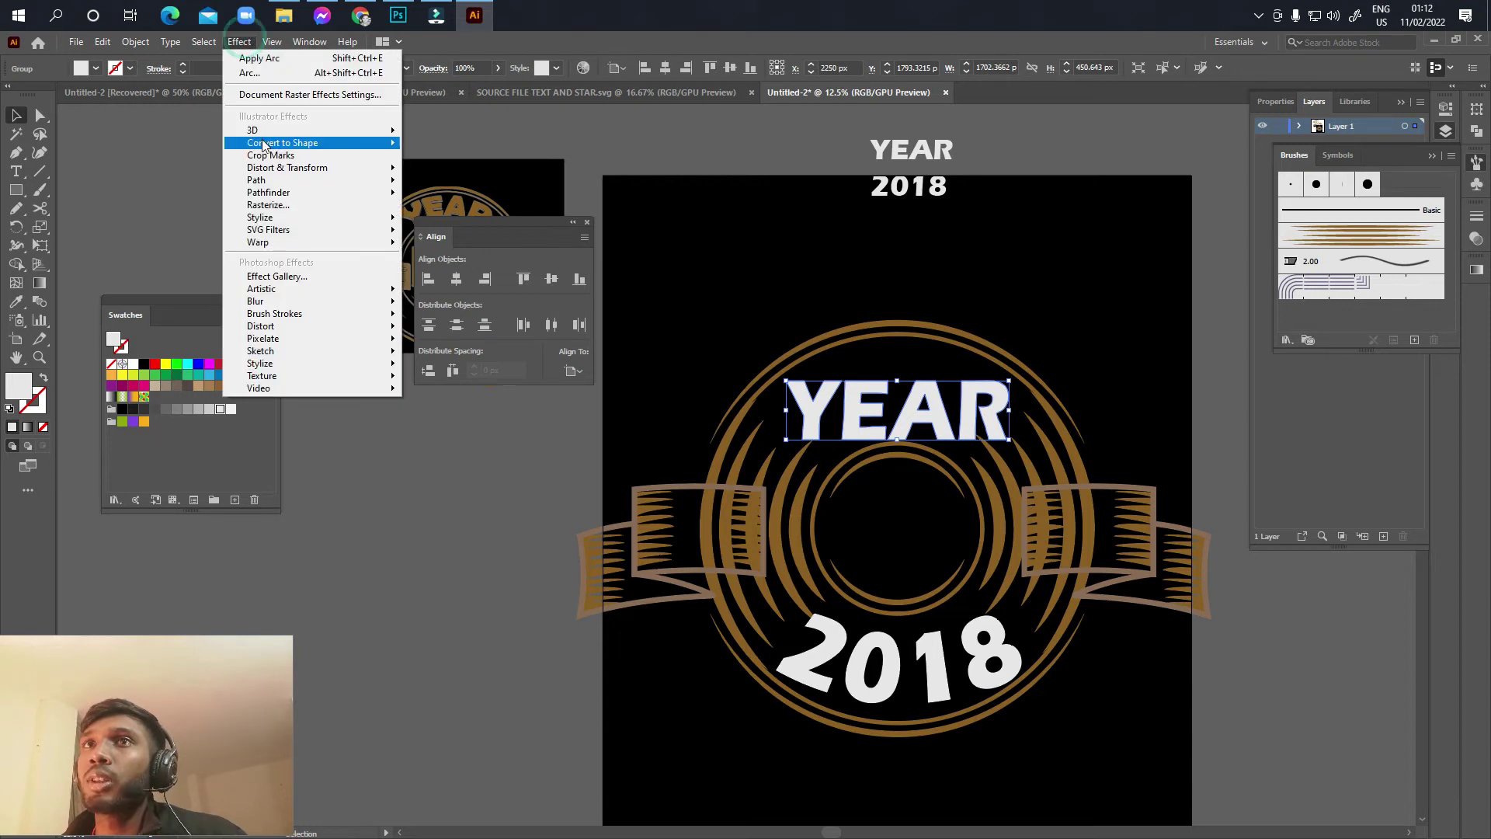
Step: Apply an upward Arc warp to YEAR, redoing it with a stronger bend
left_click(452, 244)
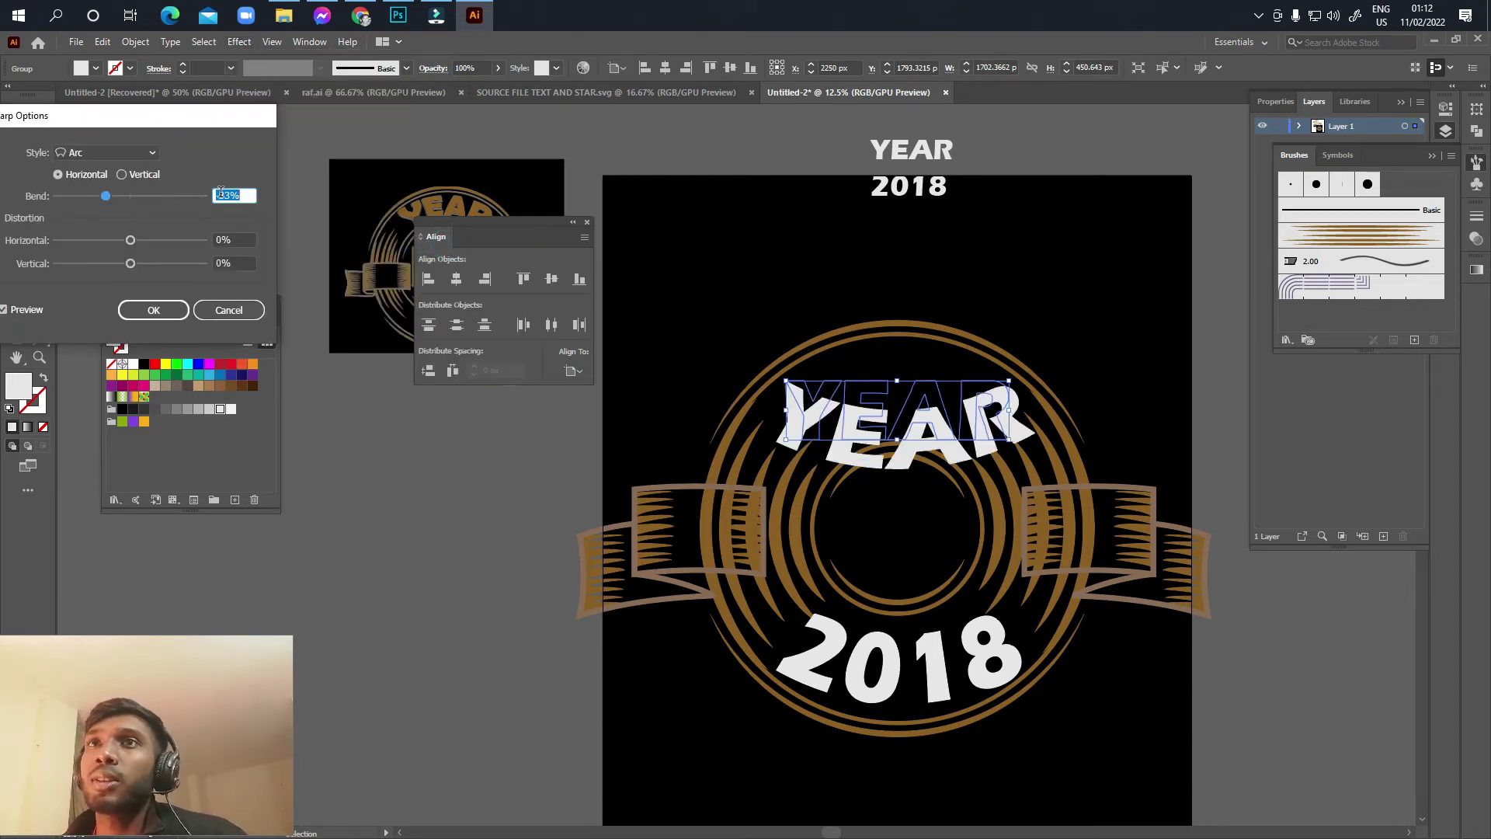
type("33")
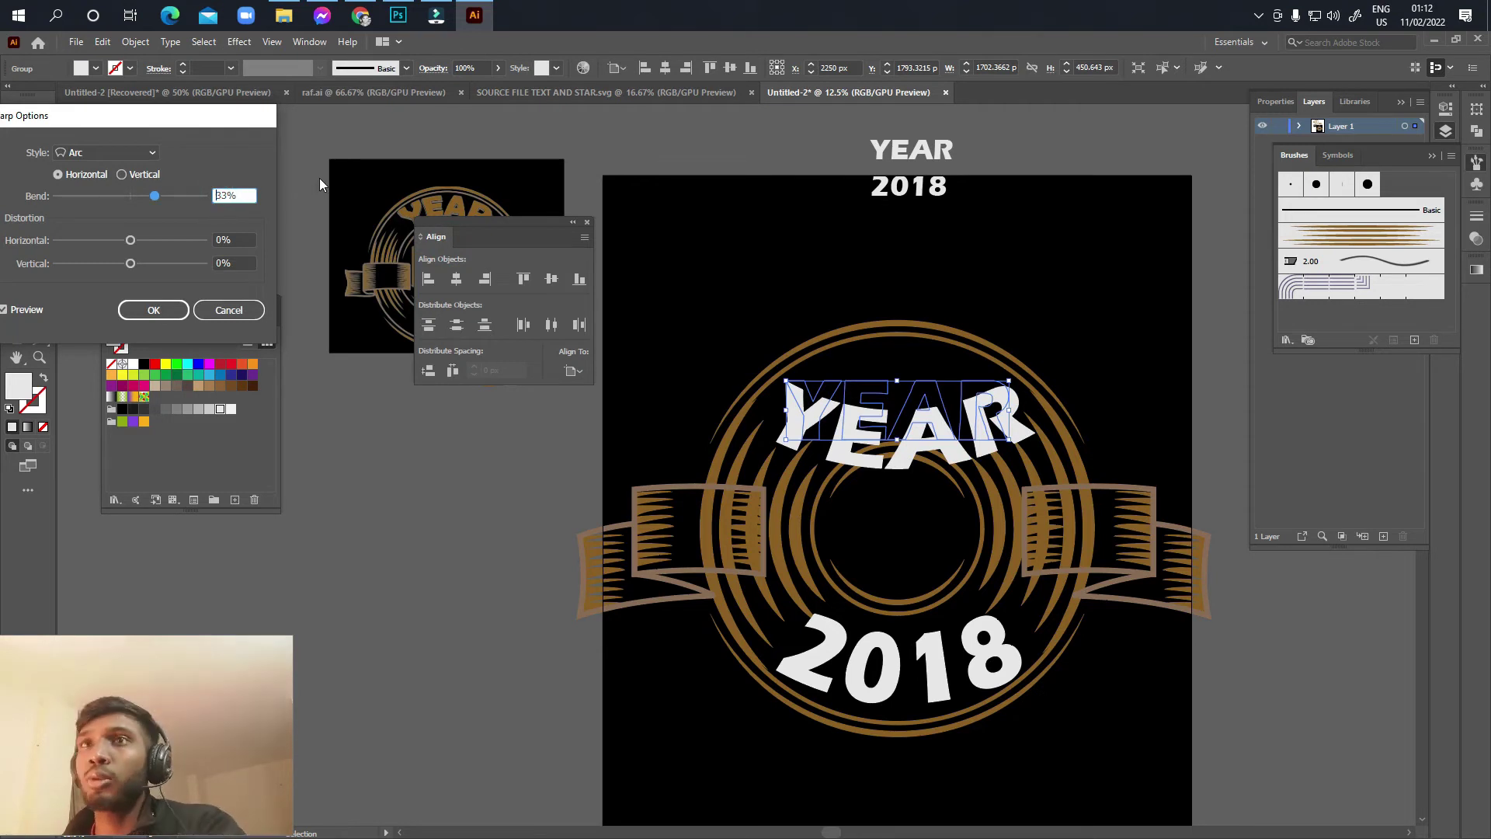
left_click(178, 317)
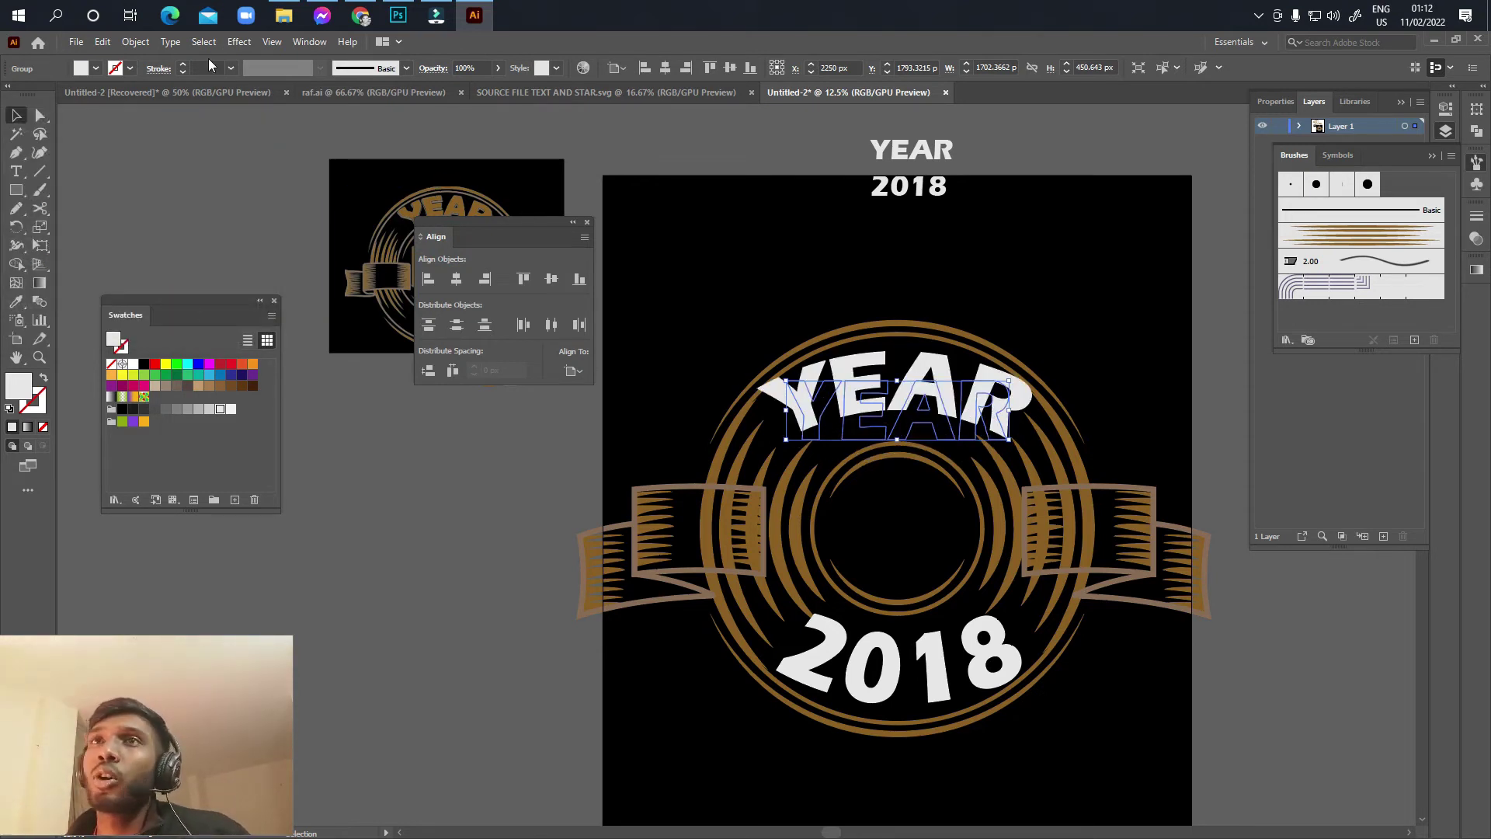
key("ctrl+z")
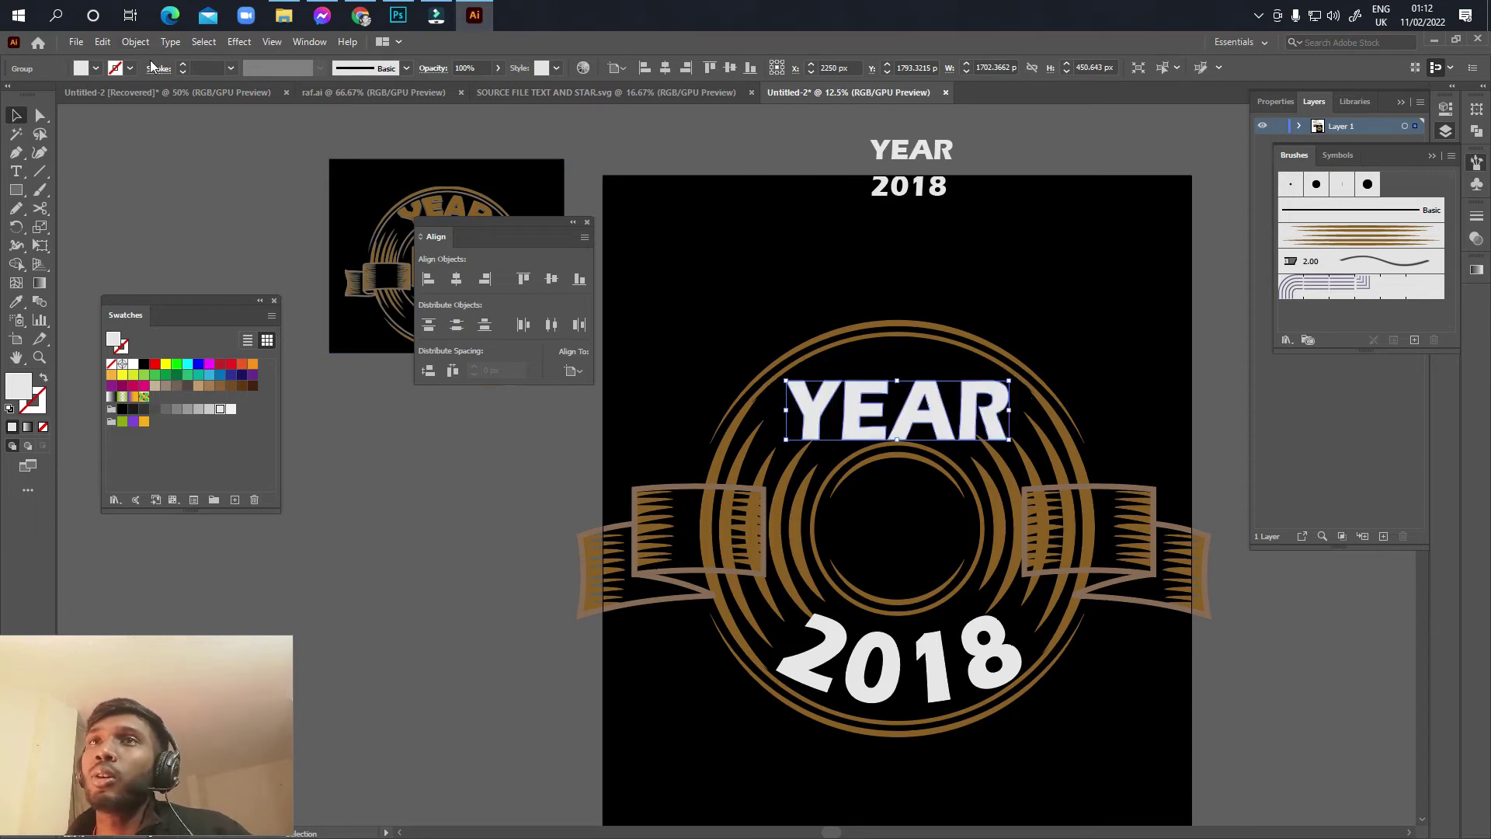
left_click(140, 44)
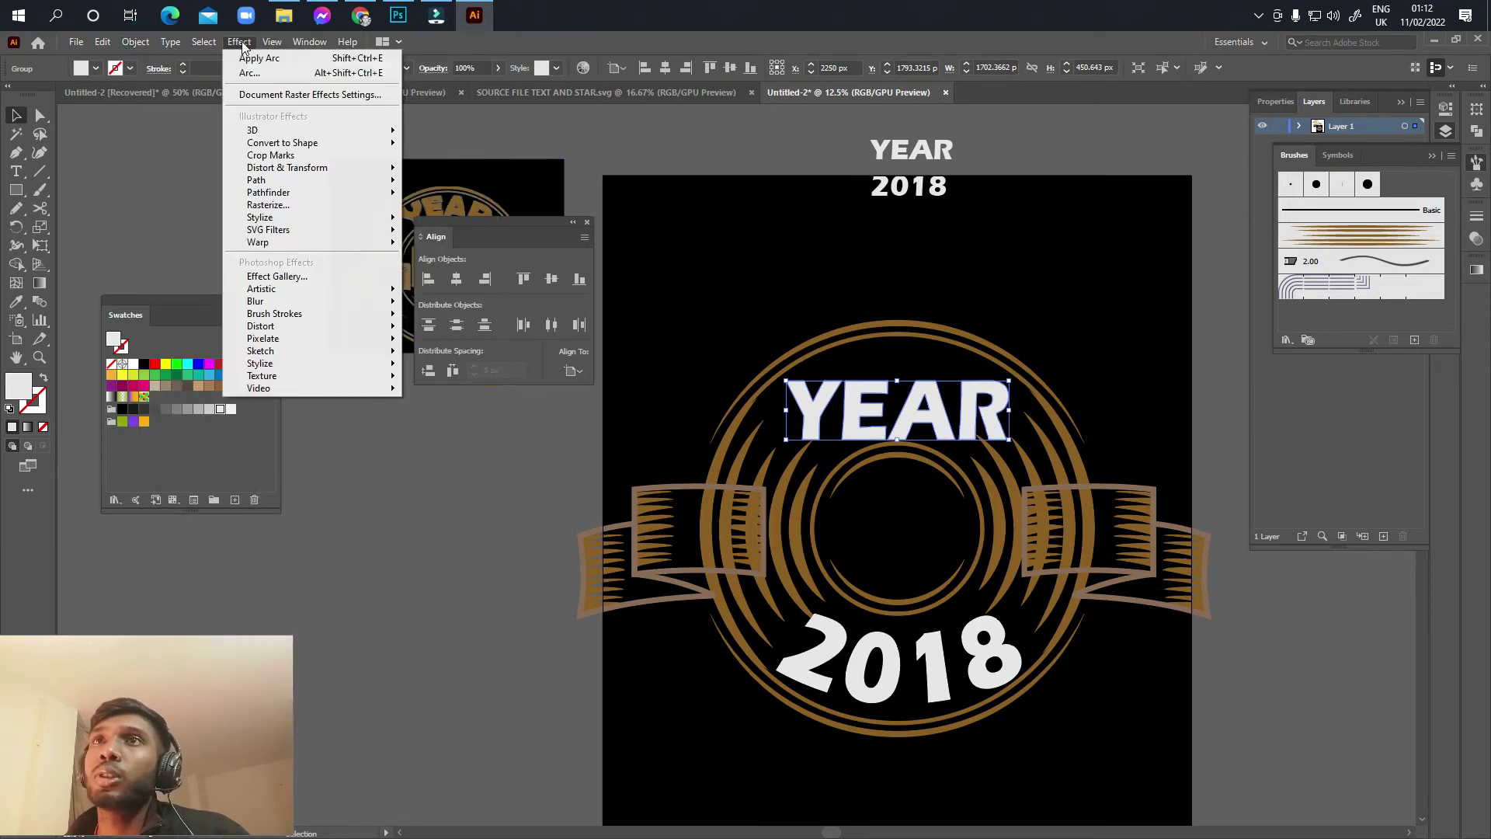
mouse_move(258, 242)
left_click(434, 246)
scroll(233, 194, "up", 4)
scroll(232, 194, "up", 3)
scroll(233, 194, "up", 4)
scroll(233, 194, "up", 3)
scroll(233, 194, "up", 4)
scroll(233, 194, "up", 3)
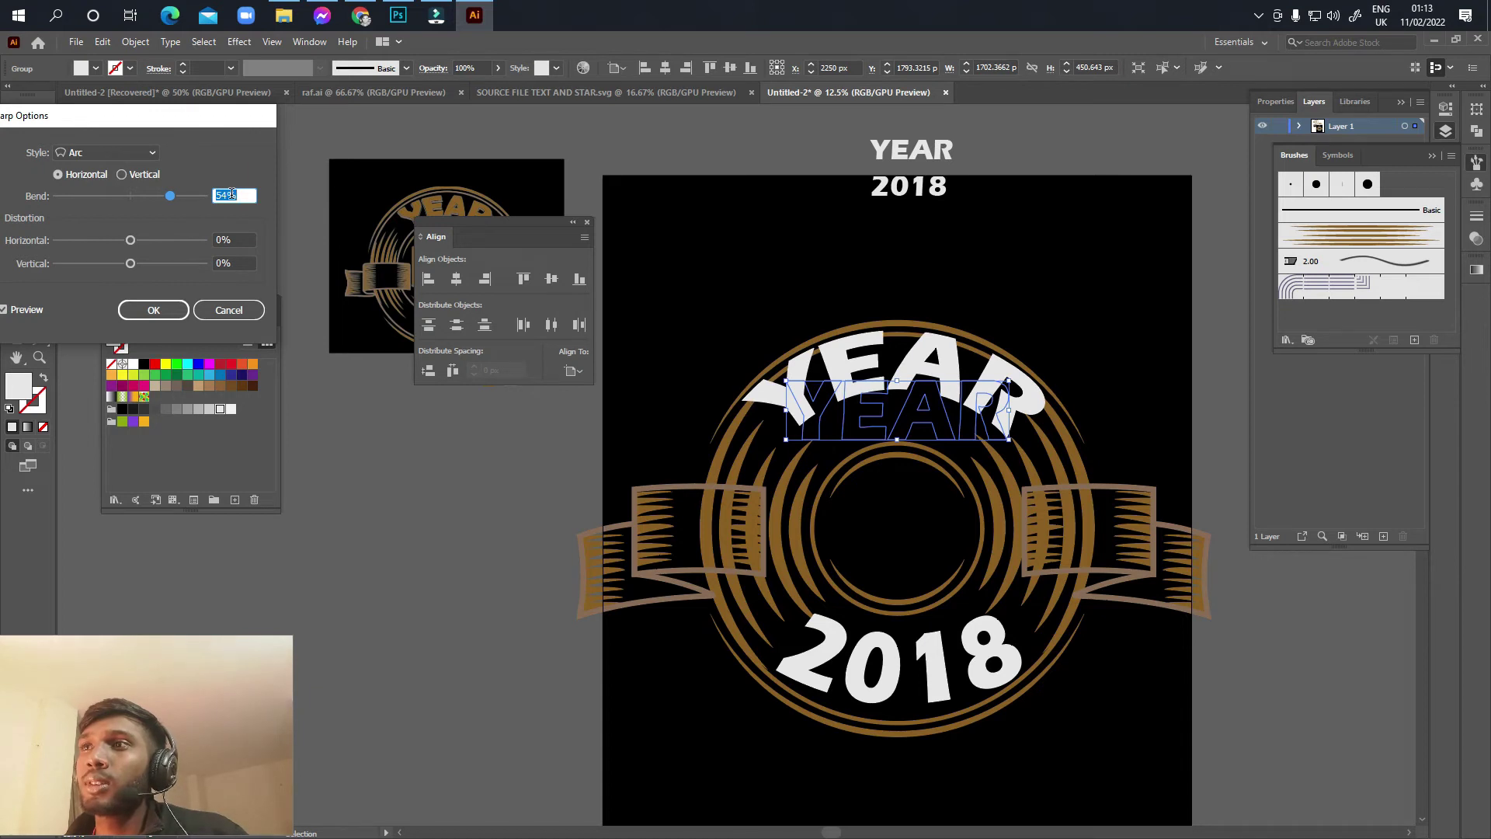
left_click(154, 310)
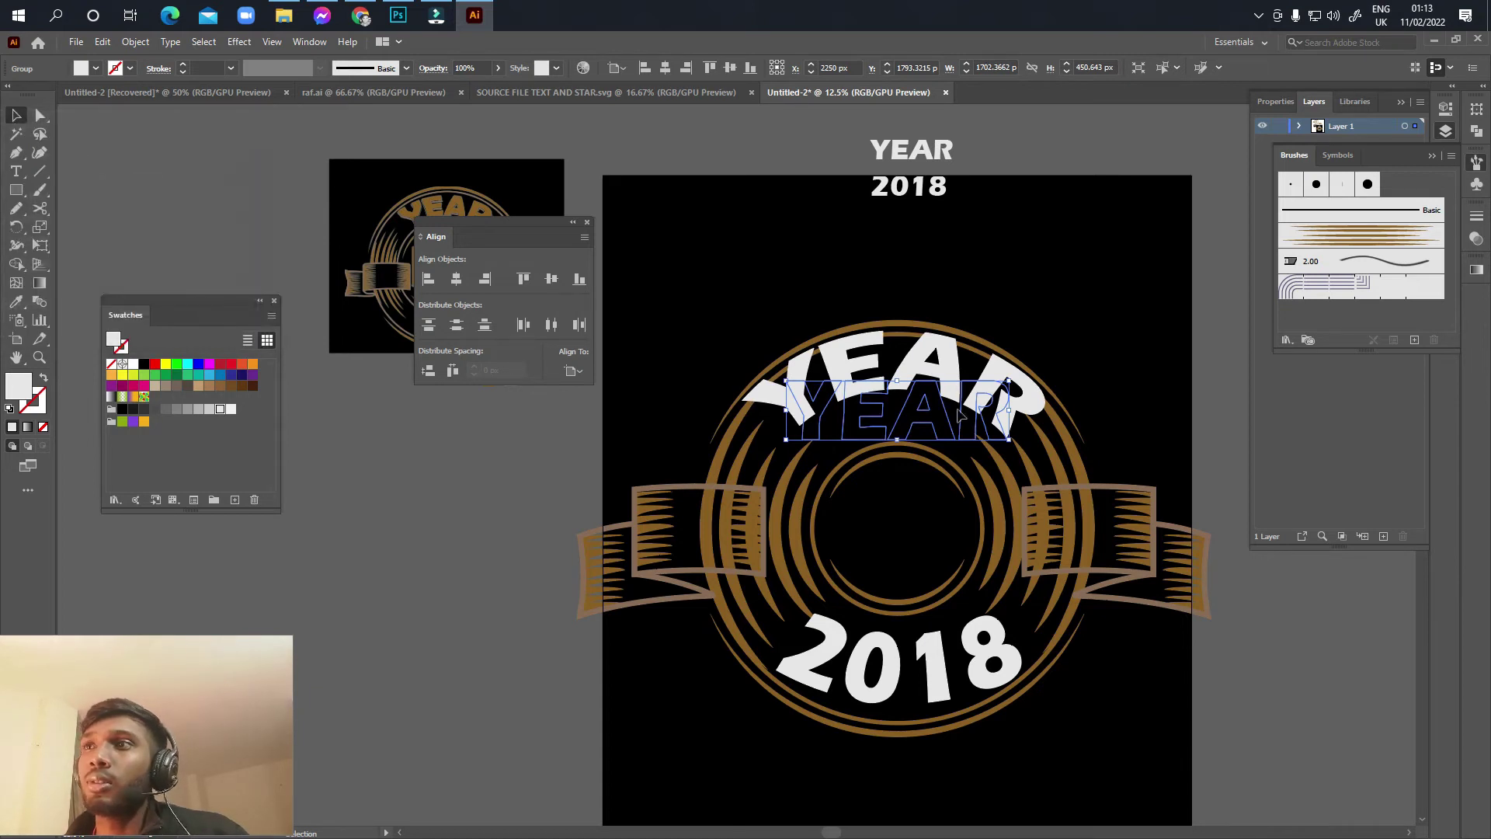
Step: Resize and stretch the arched YEAR taller, then expand its appearance
left_click_drag(1000, 422, 915, 415)
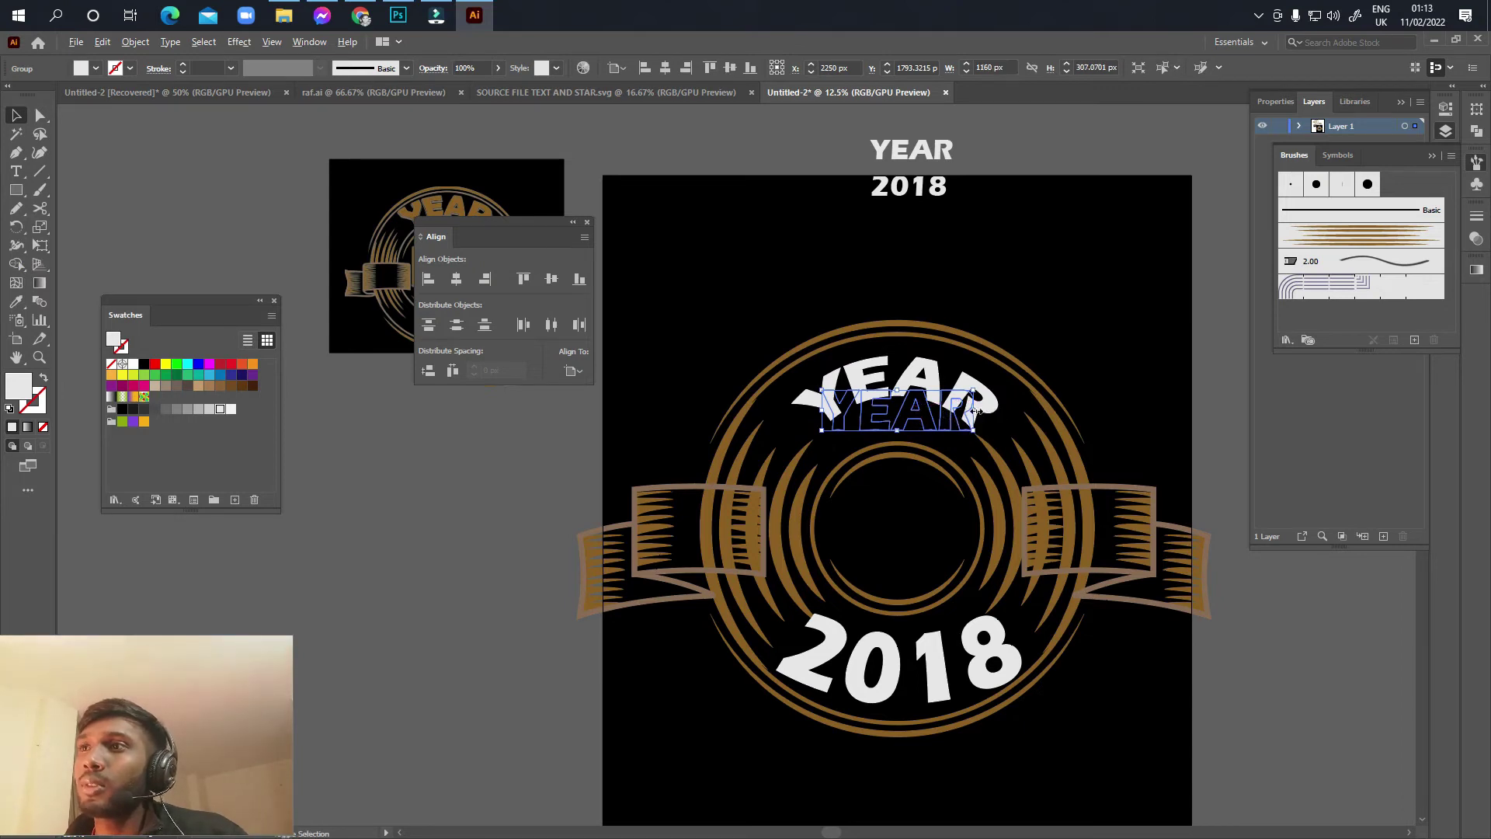
mouse_move(977, 410)
left_mouse_down()
mouse_move(994, 412)
mouse_move(936, 426)
left_mouse_up()
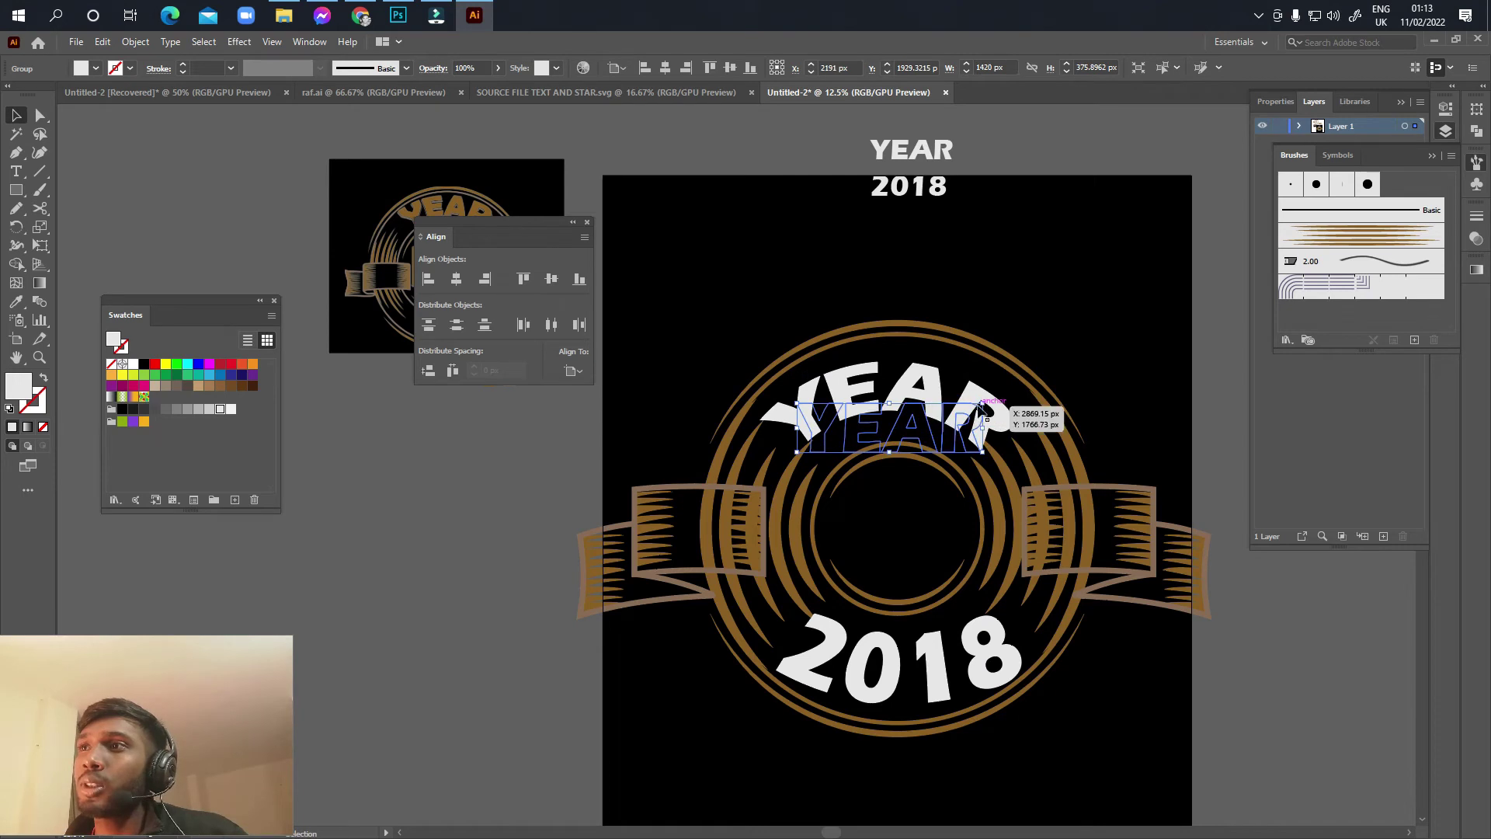
left_click_drag(891, 403, 890, 399)
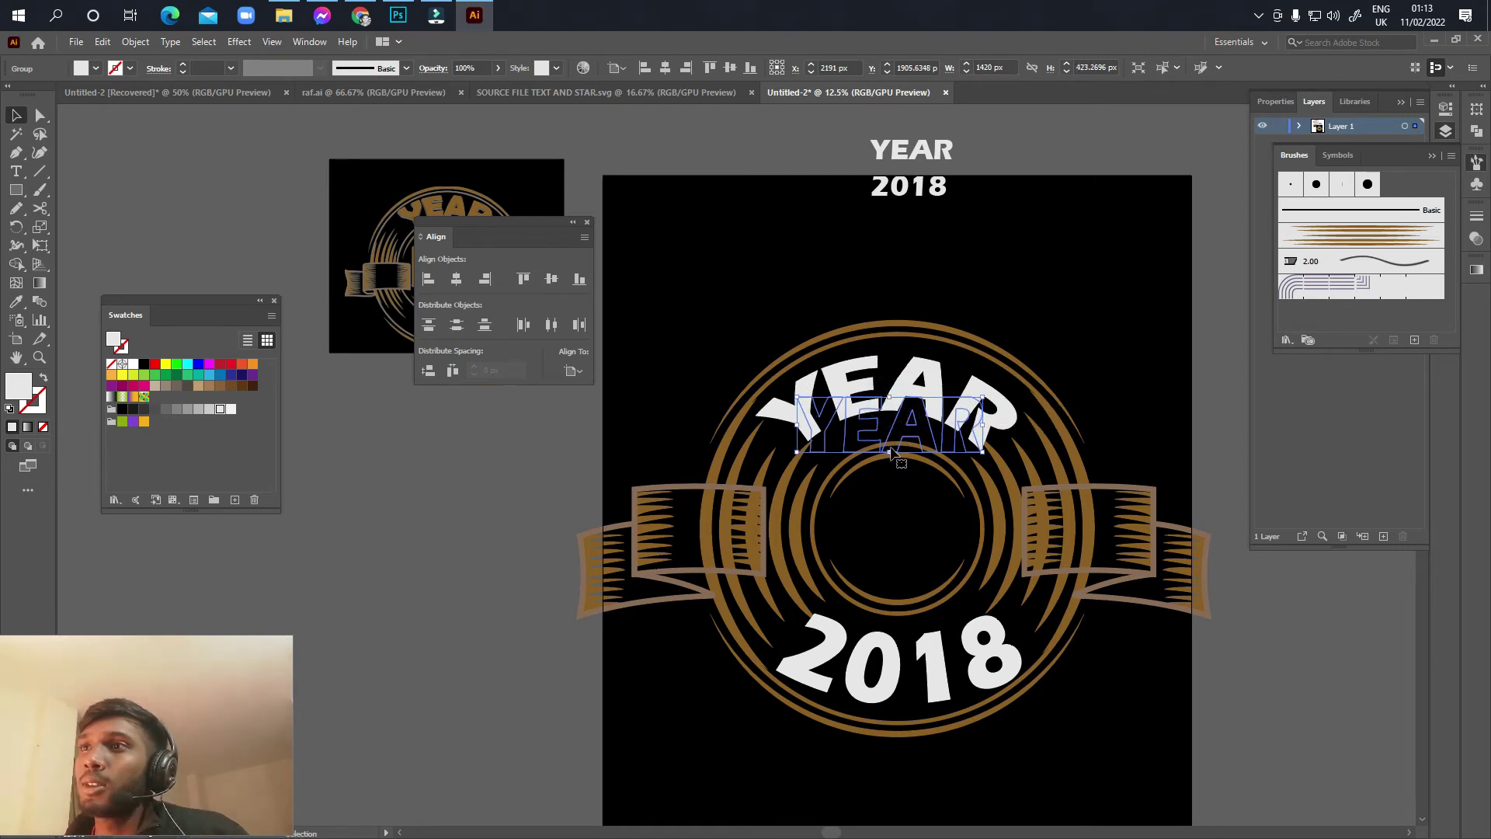
left_click_drag(889, 451, 889, 461)
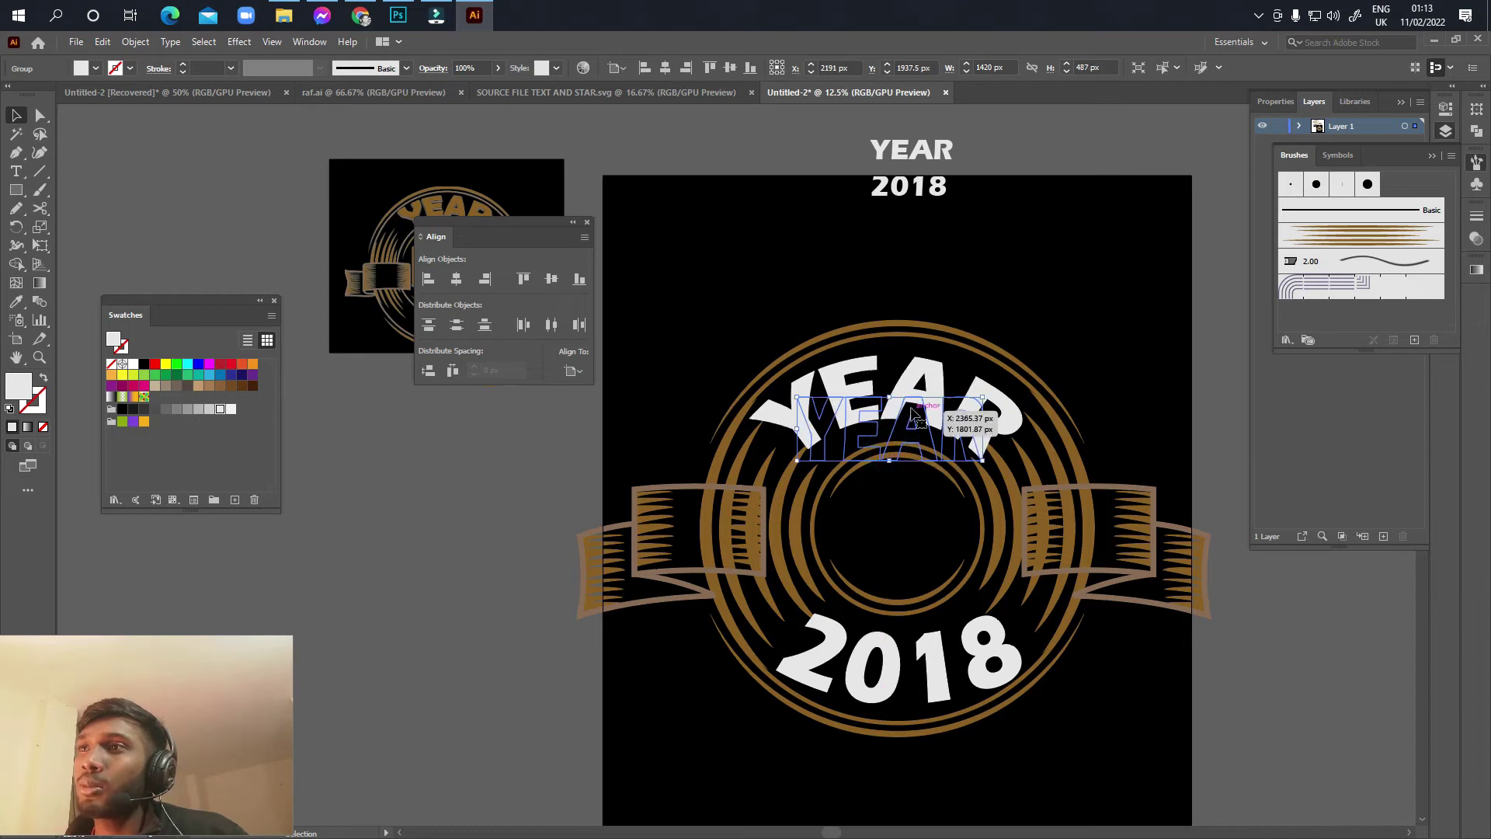
mouse_move(913, 415)
left_mouse_down()
mouse_move(924, 400)
mouse_move(896, 391)
left_mouse_up()
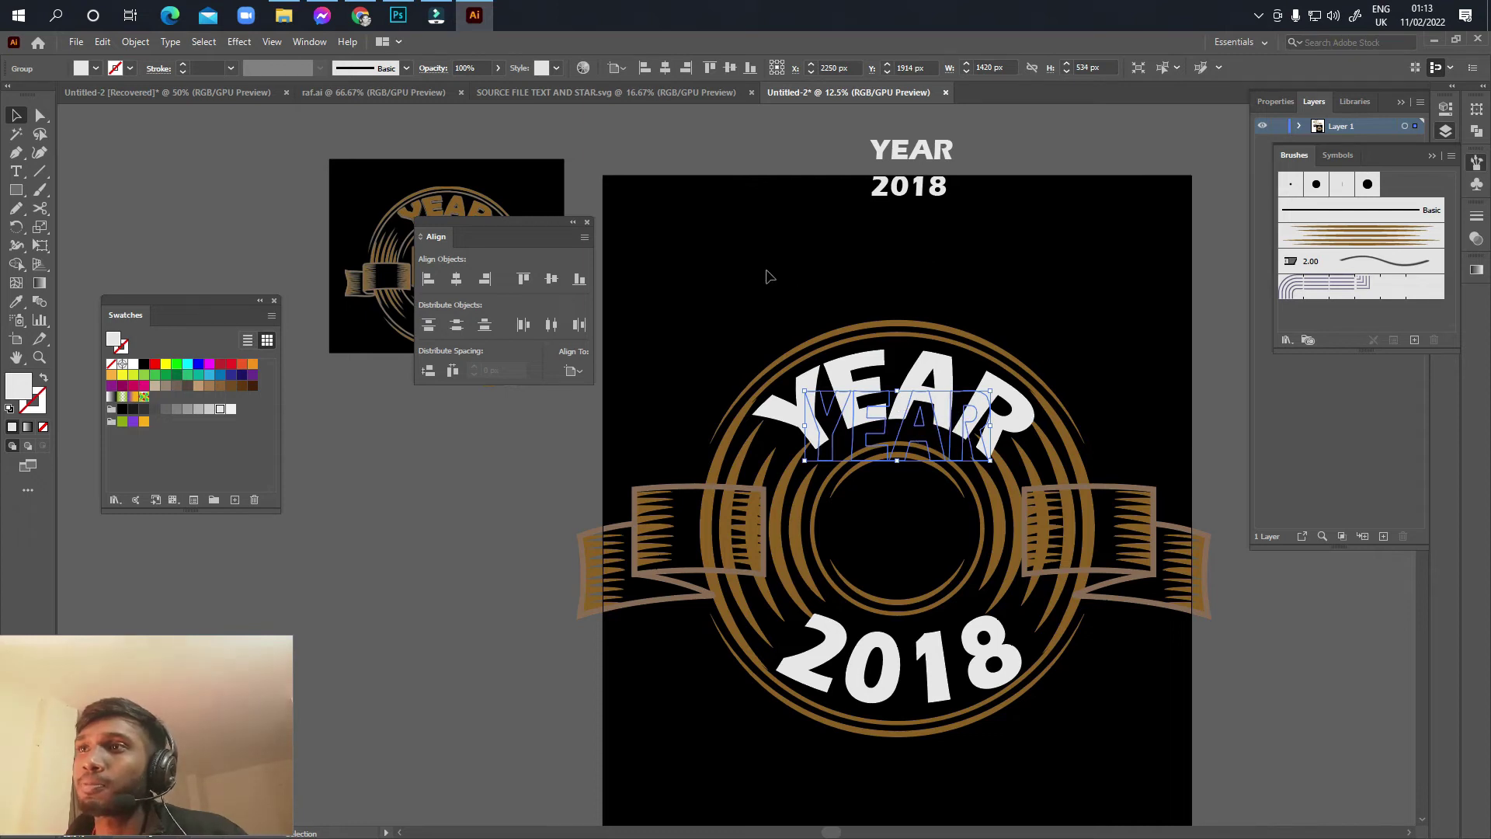
left_click(137, 42)
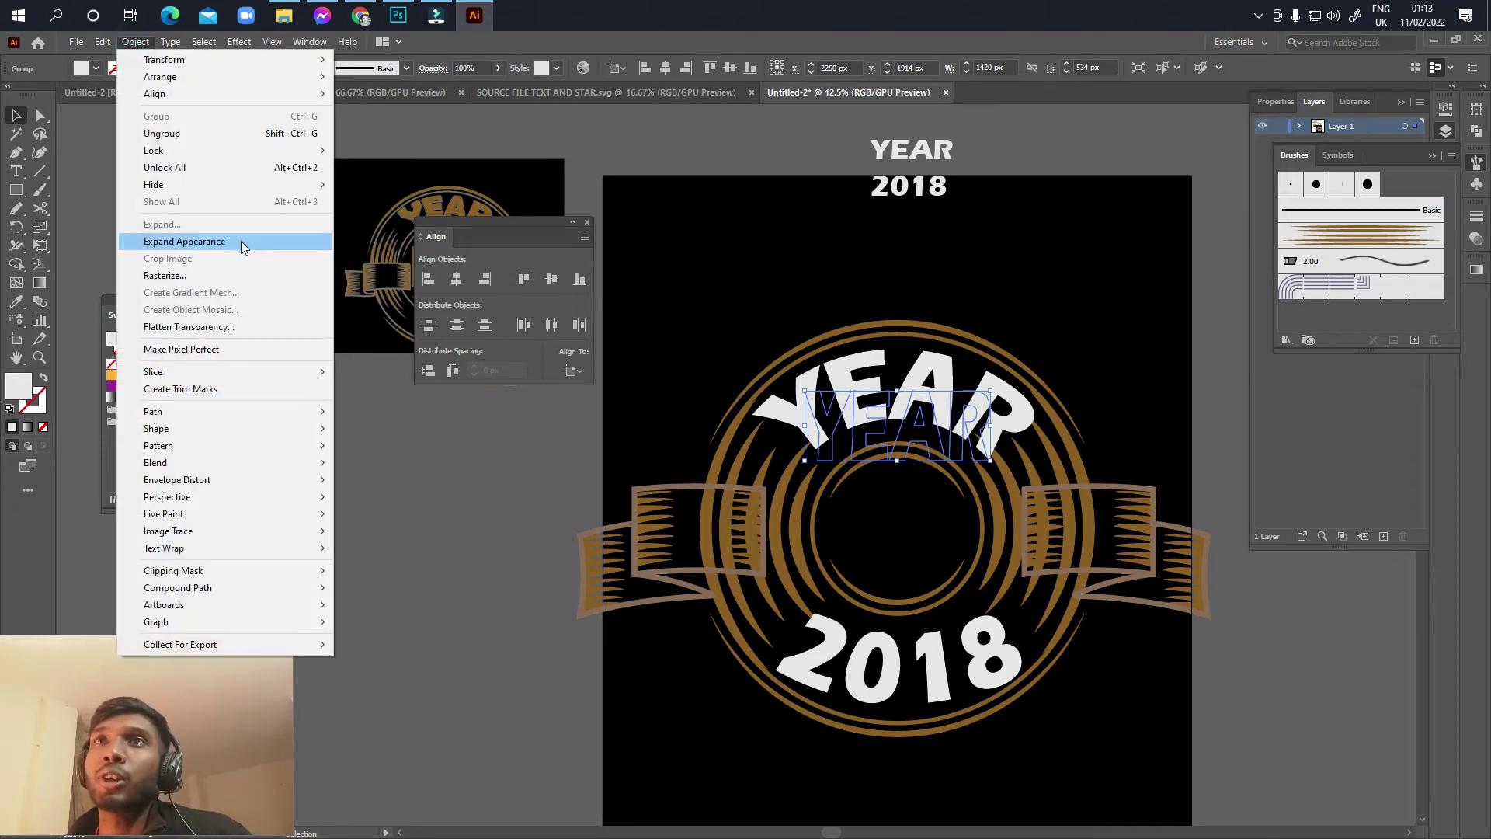
left_click(243, 247)
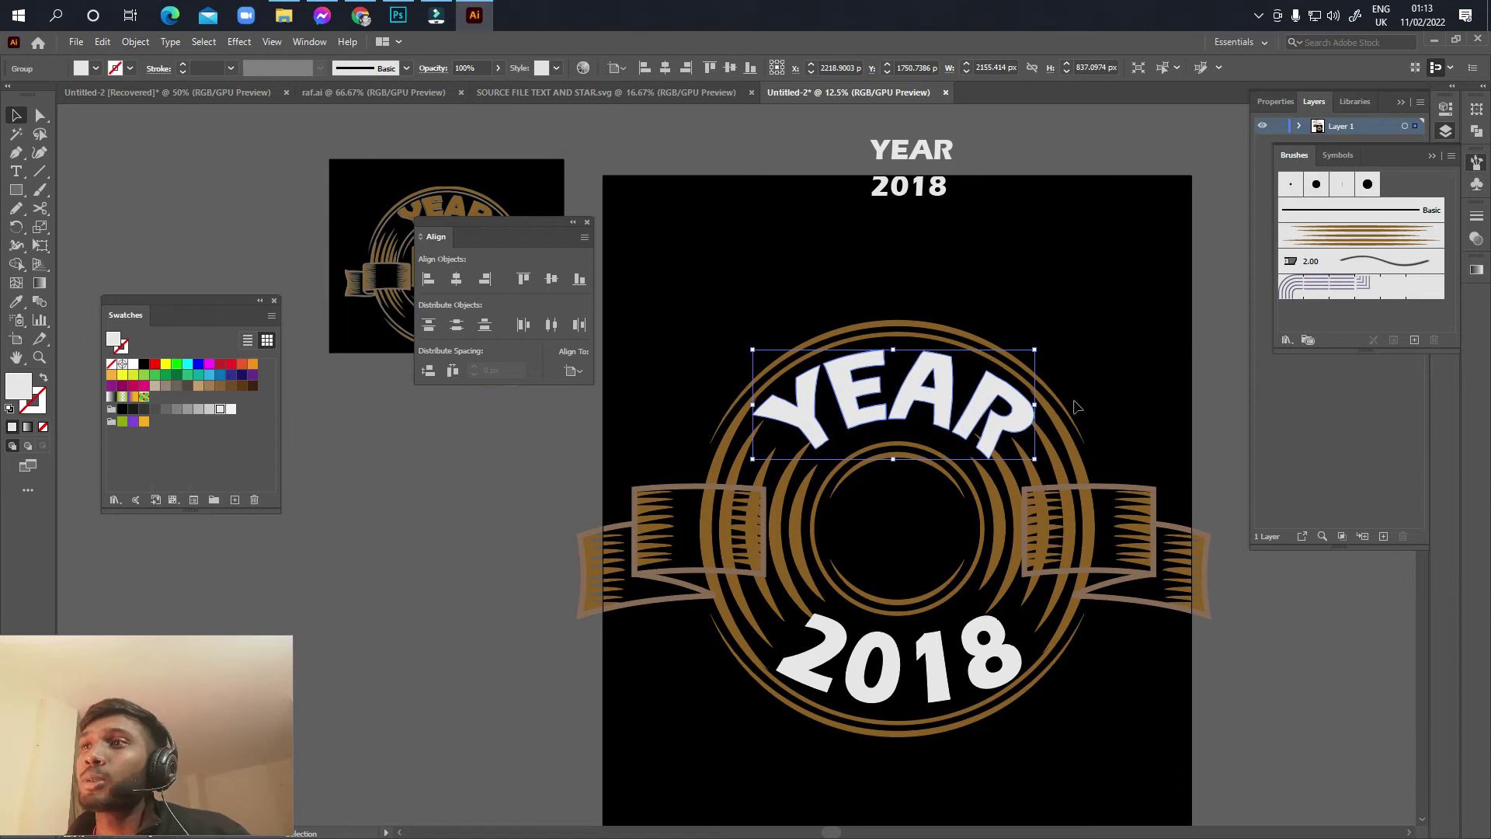
Step: Centre 2018 horizontally under YEAR
left_click_drag(1092, 406, 1072, 423)
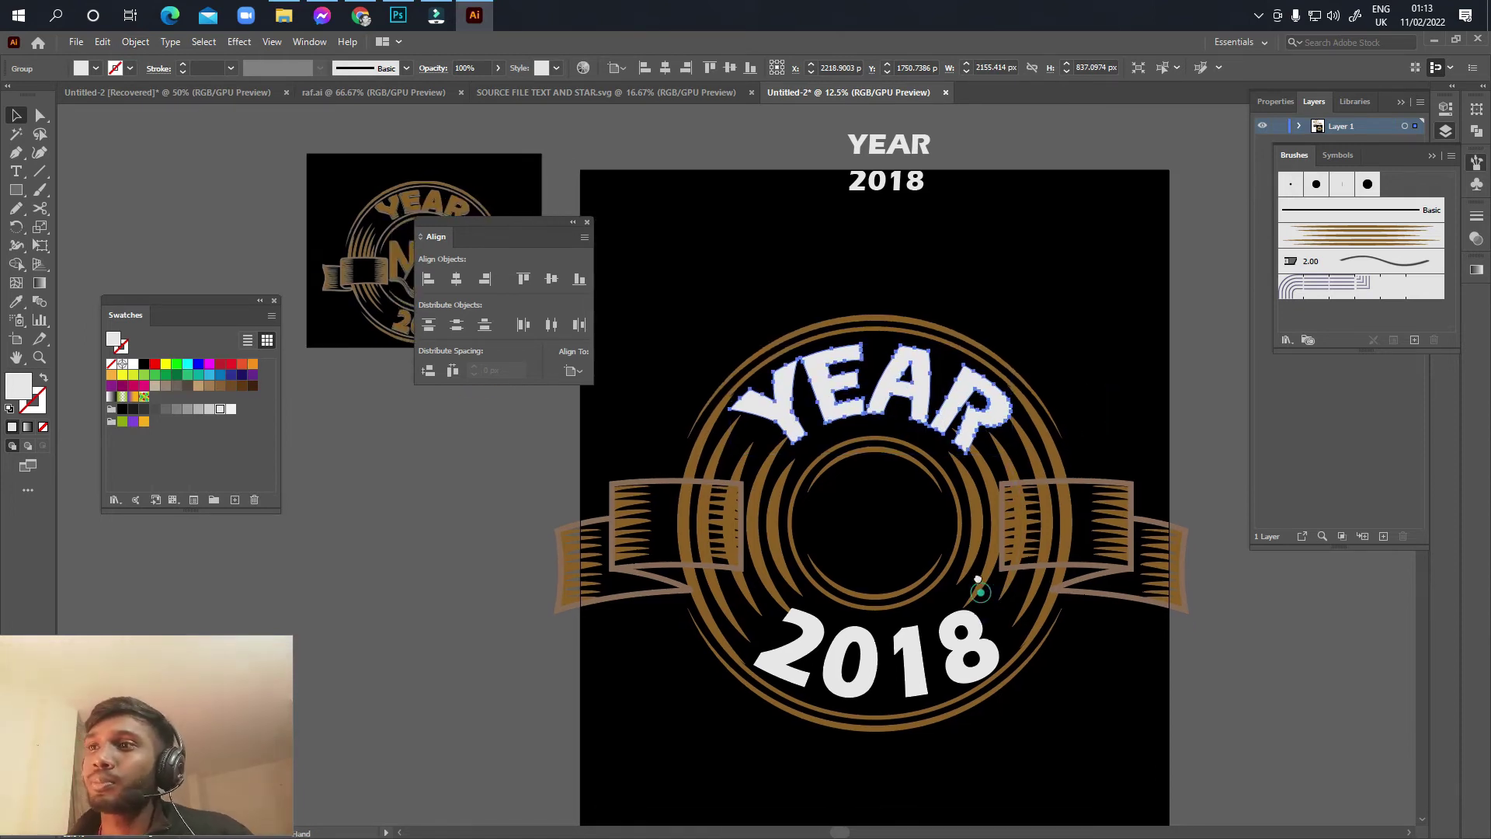
left_click(970, 652)
left_click(891, 401, "shift")
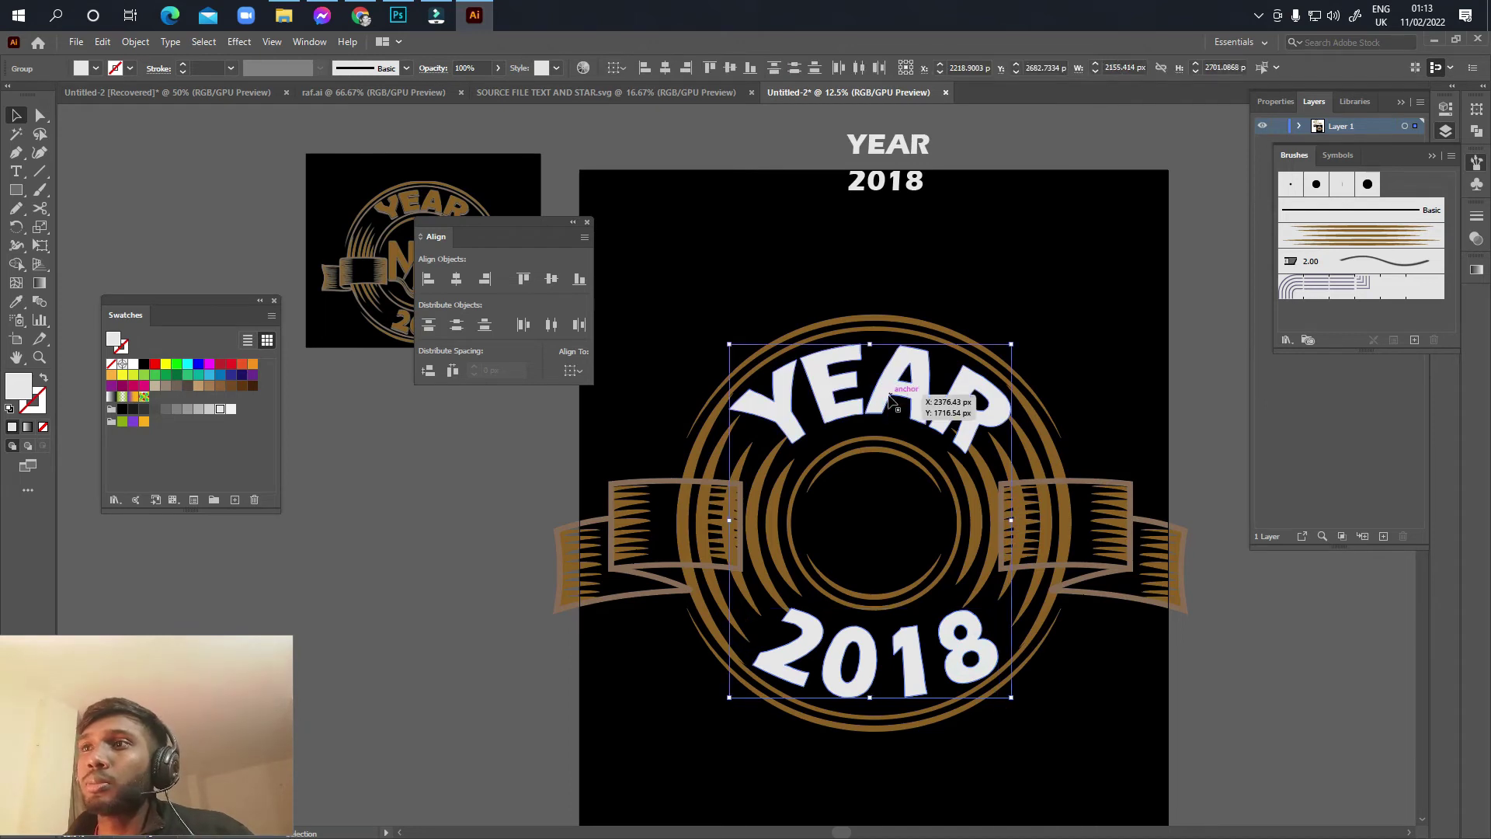
left_click(664, 68)
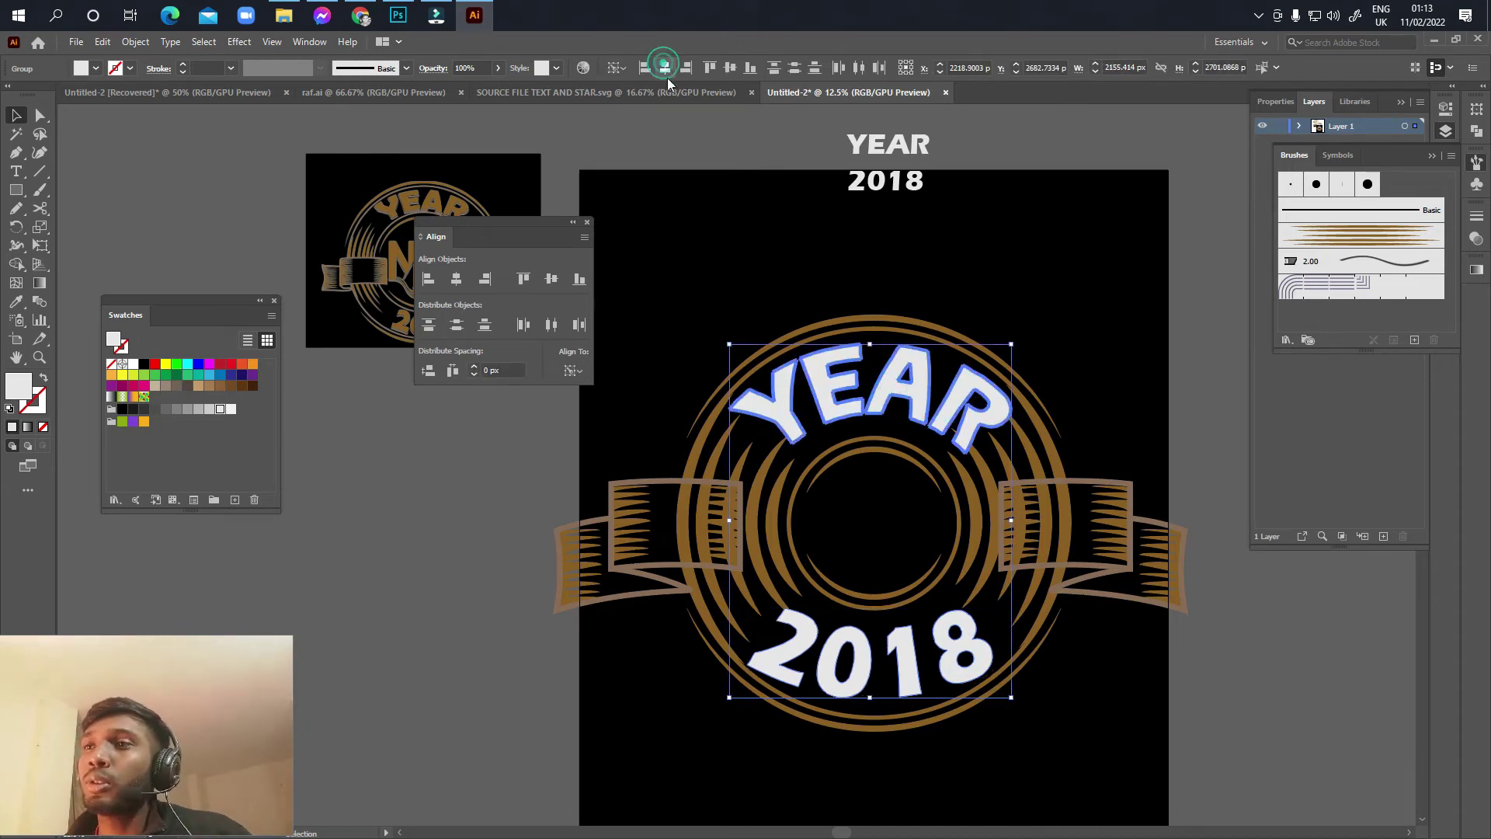
left_click(1026, 313)
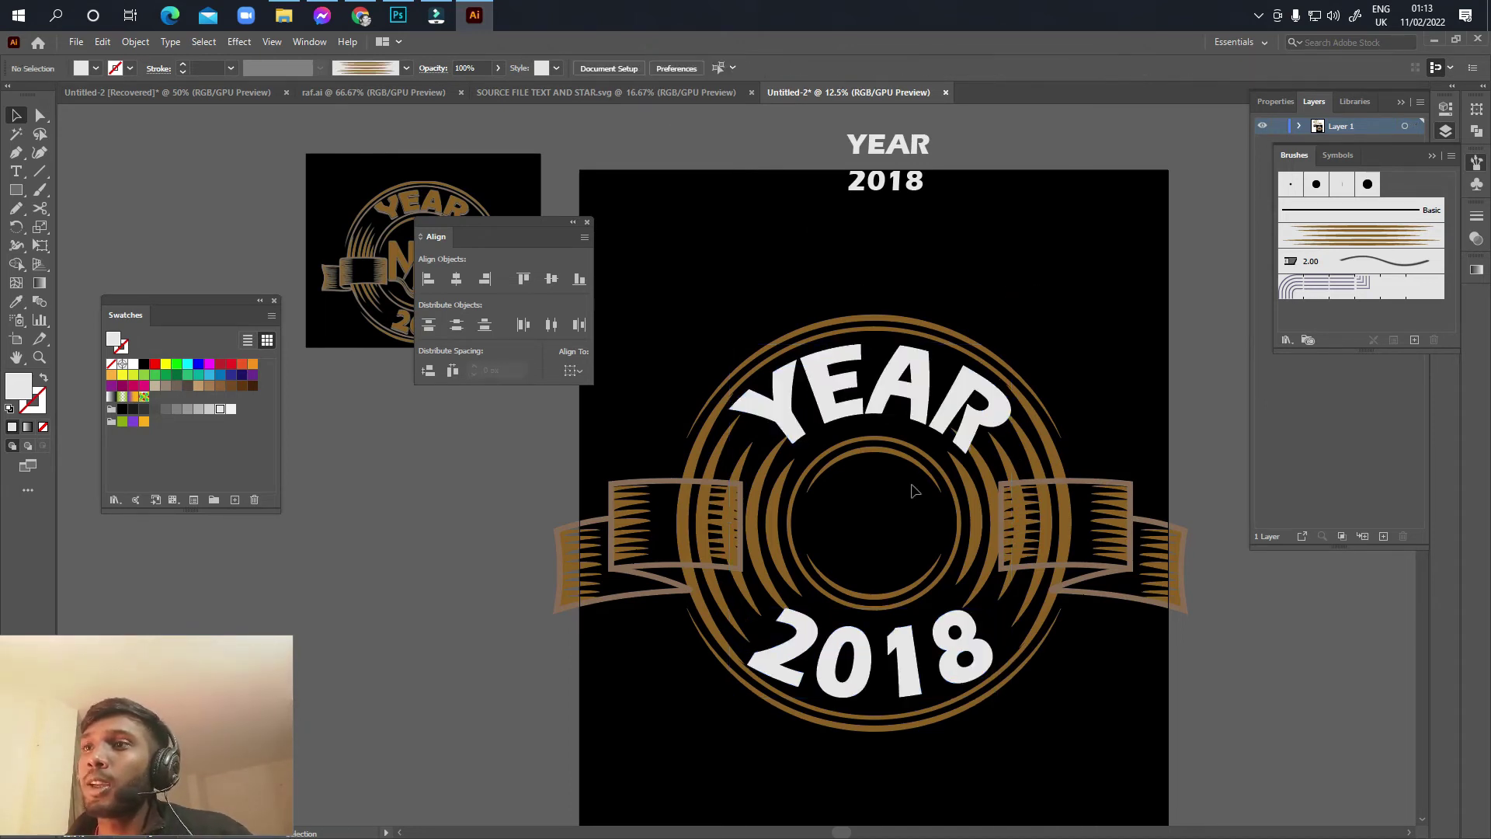
left_click(893, 398)
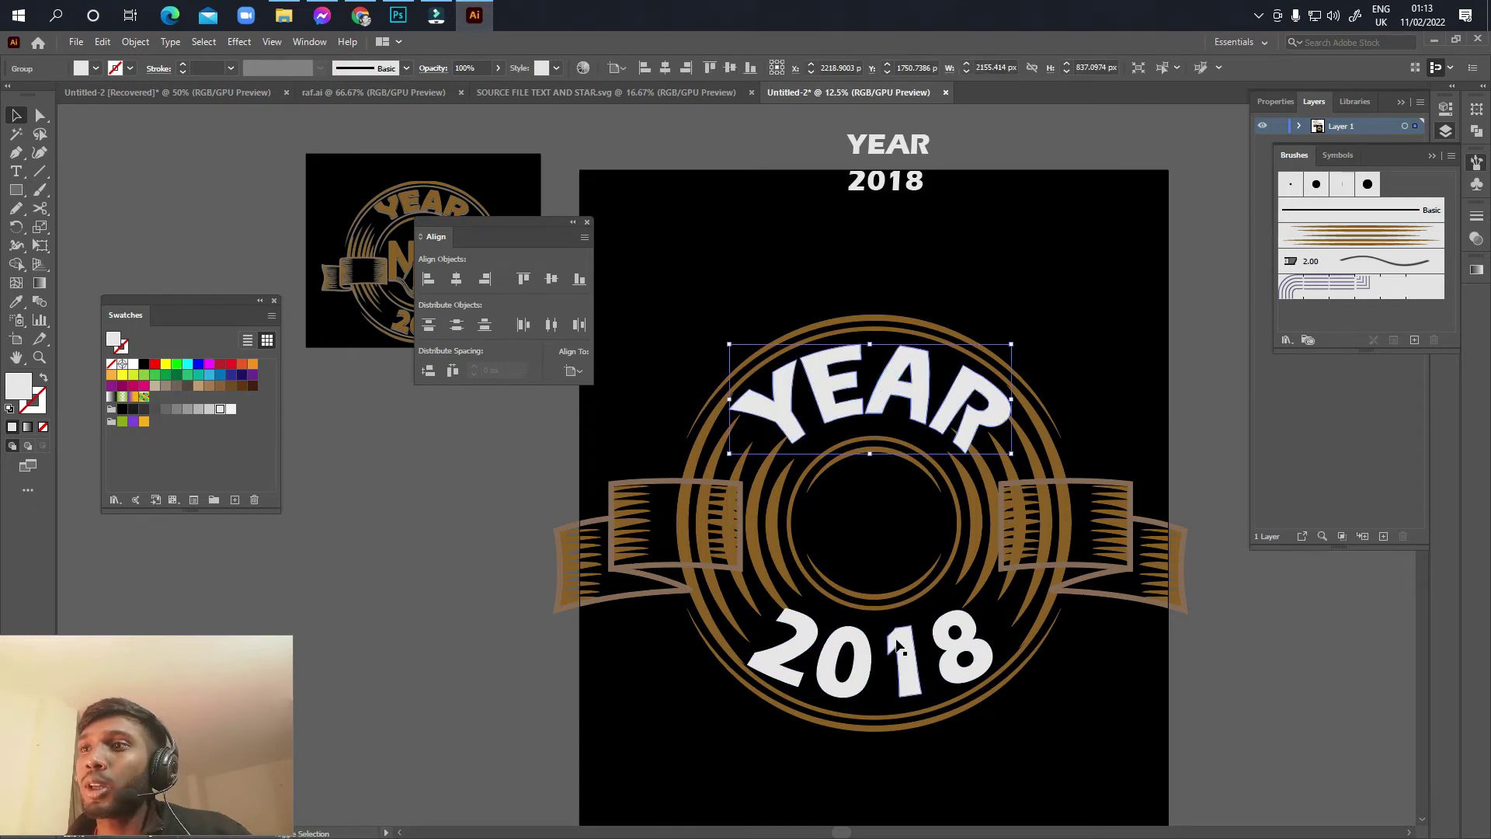
Step: Colour YEAR and 2018 with the rings' gold using the Eyedropper
left_click(895, 642, "shift")
left_click(17, 301)
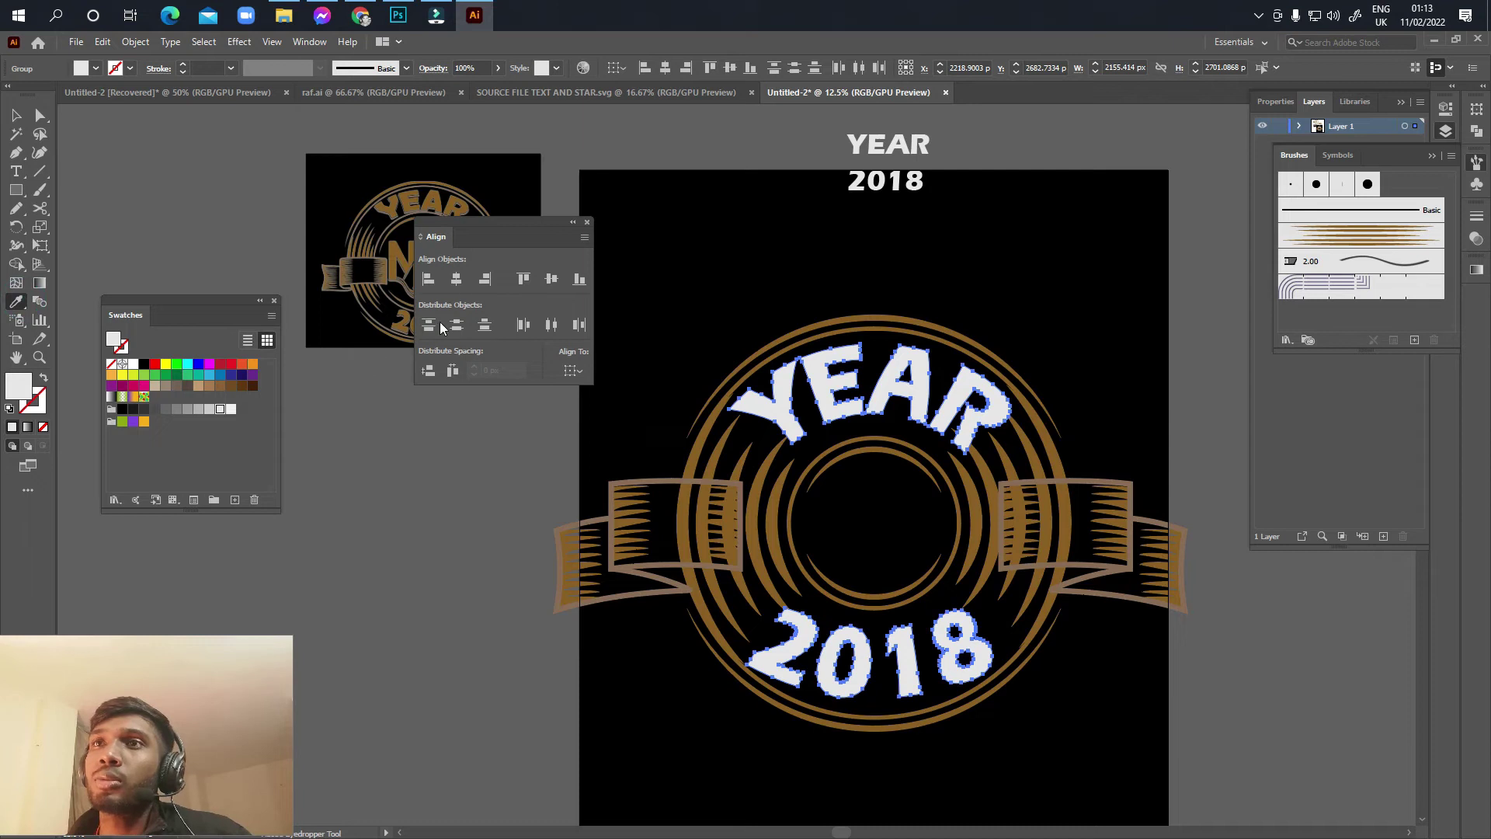
left_click_drag(458, 461, 463, 538)
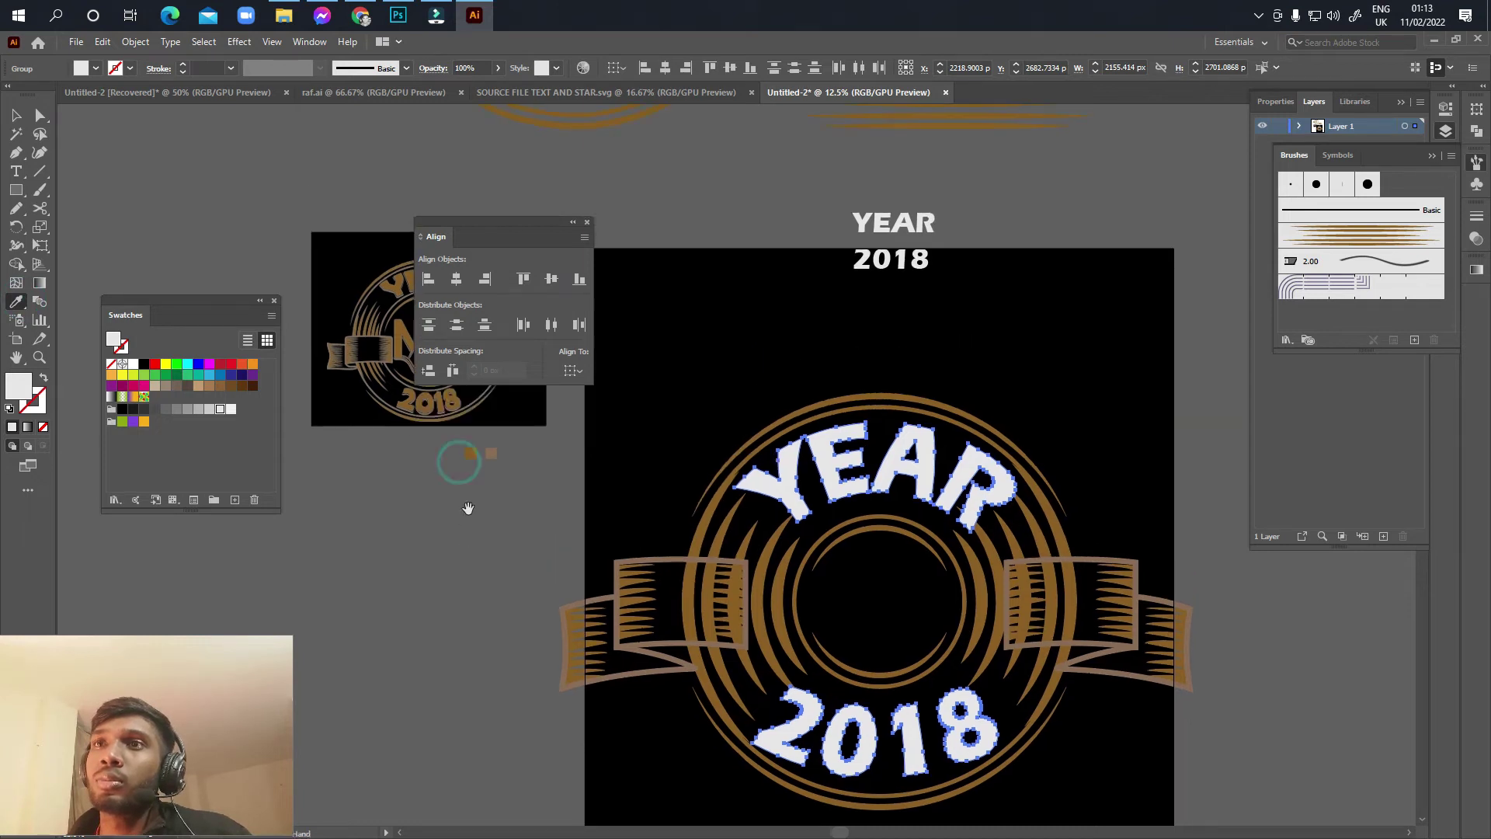
left_click(473, 452)
key("v")
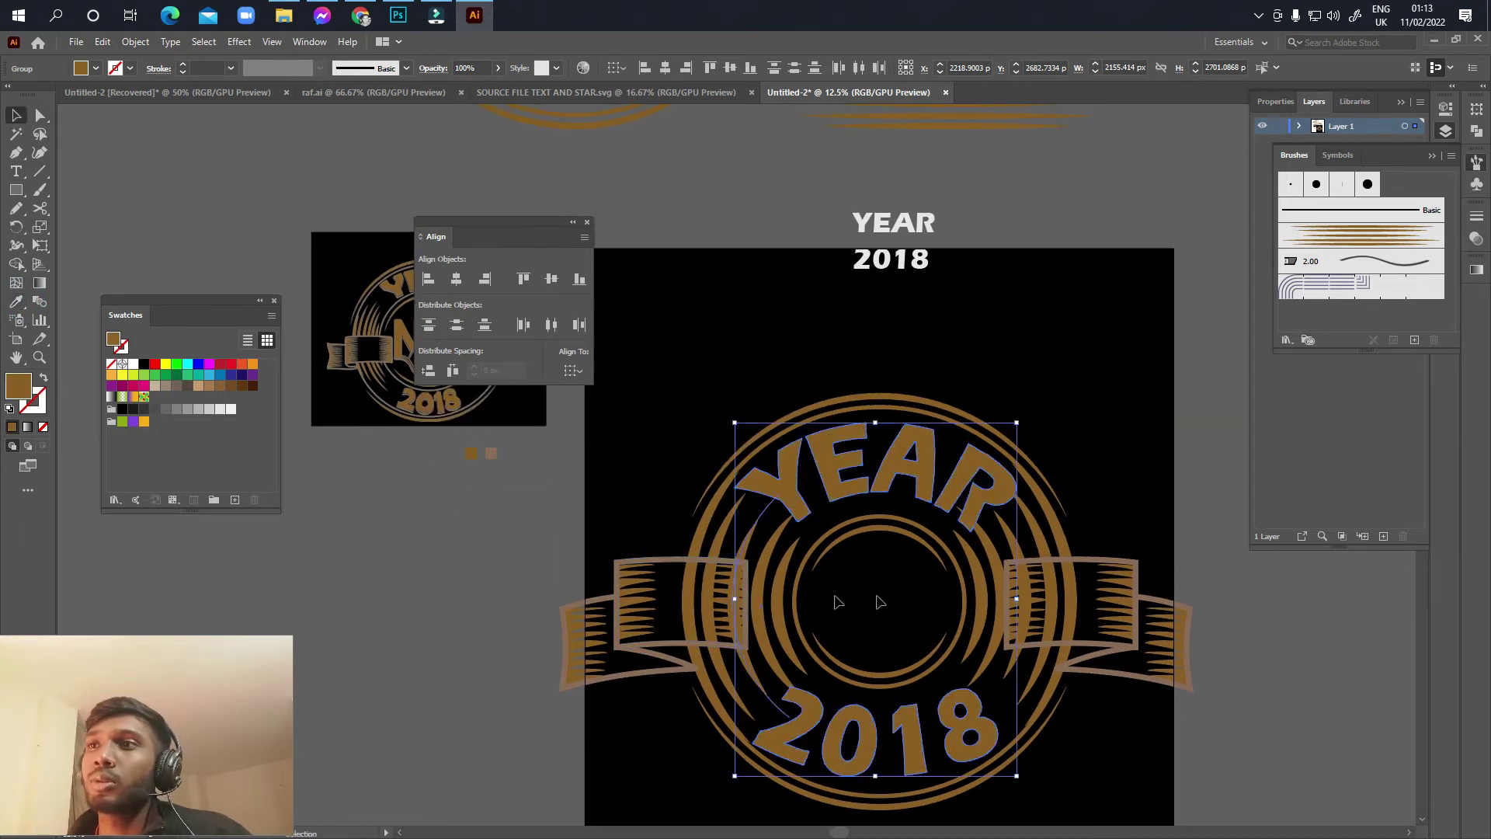
left_click(874, 595)
Step: Alt-drag a duplicate of the whole badge to the left of the artboard
left_click_drag(575, 542, 621, 592)
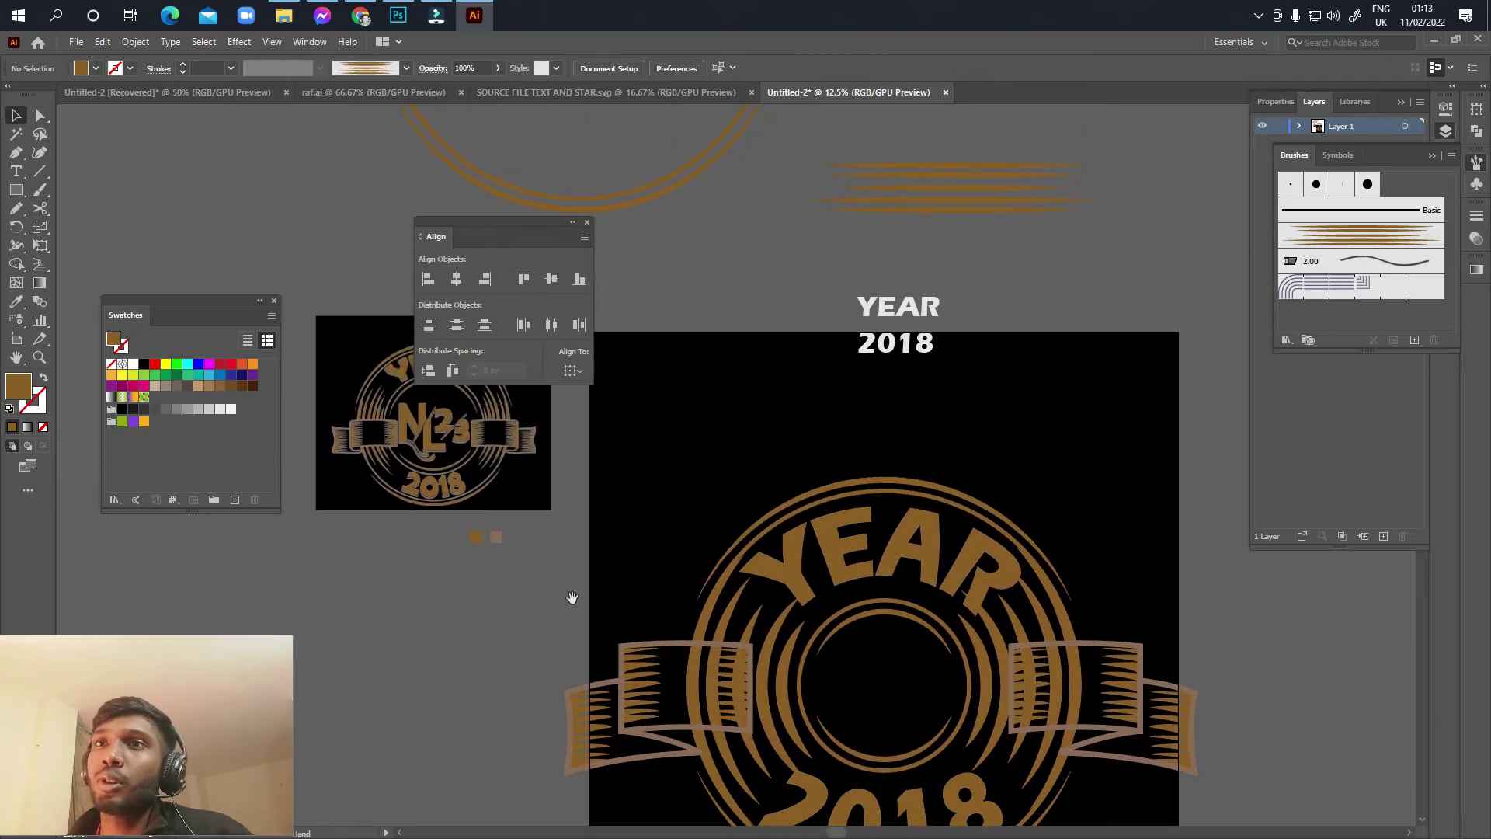
left_click_drag(730, 674, 695, 554)
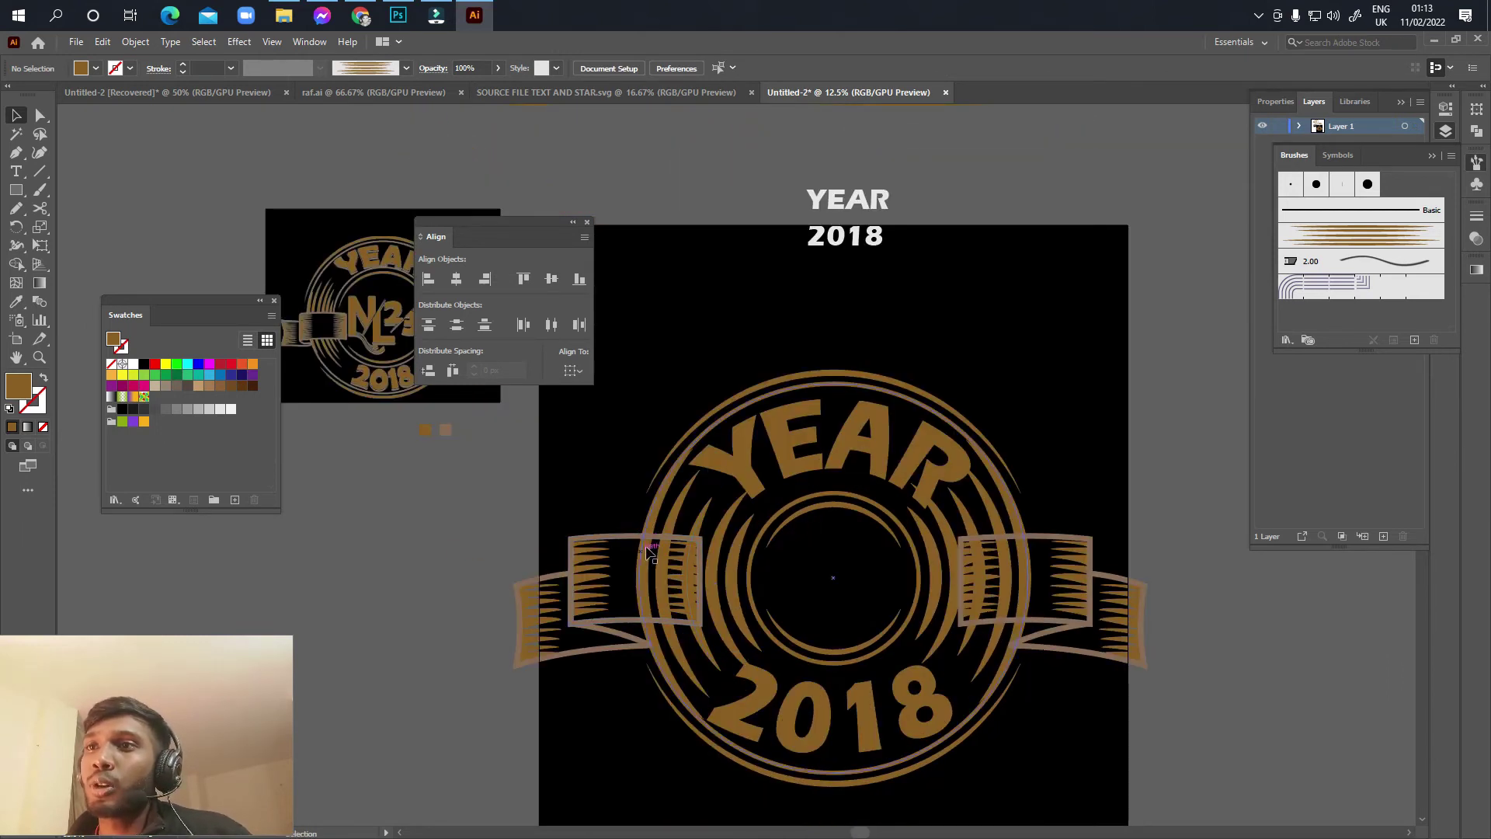
scroll(639, 542, "down", 1)
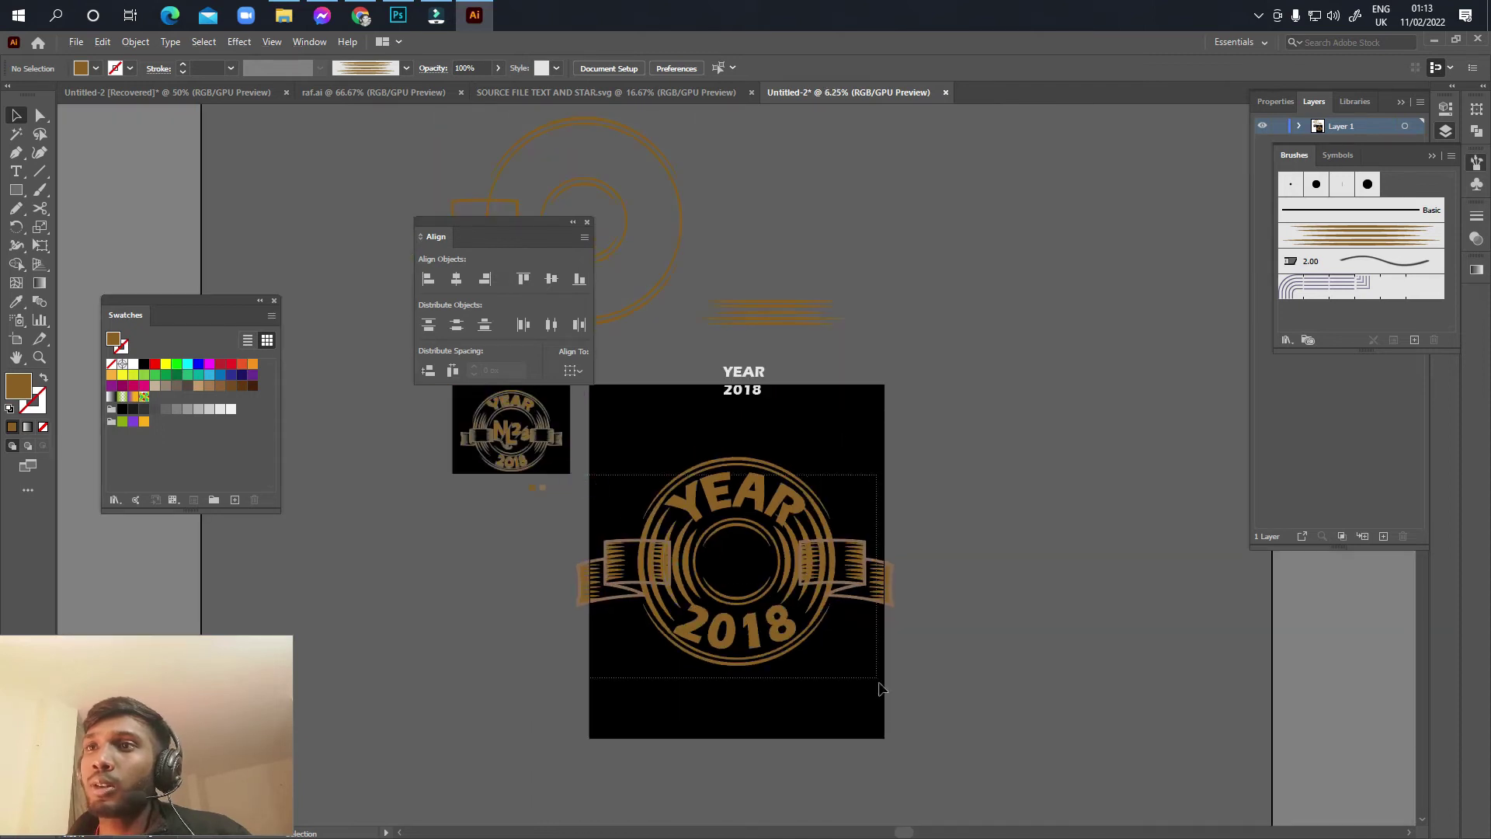
left_click_drag(618, 490, 819, 651)
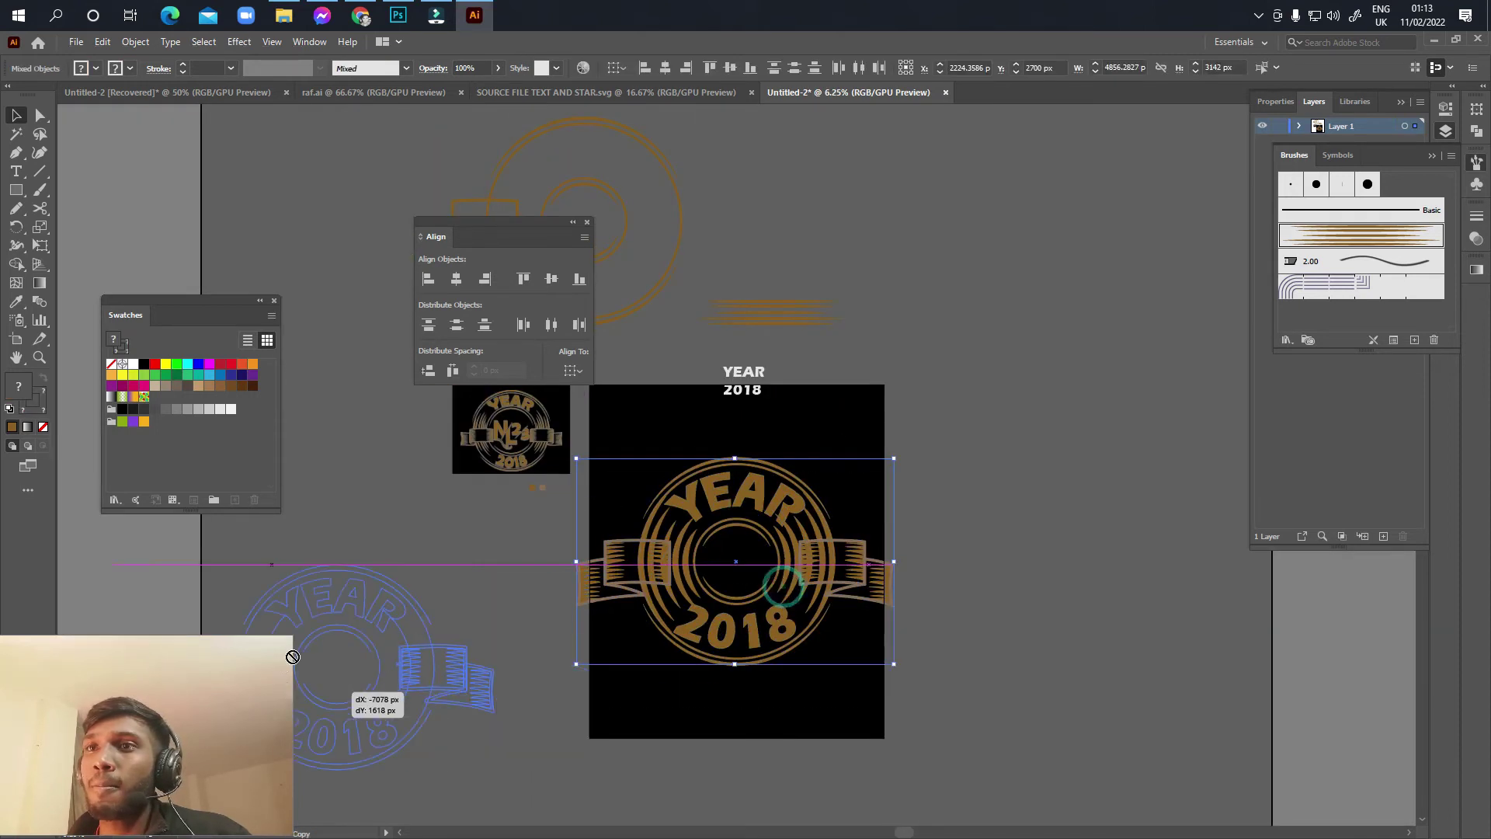
left_click_drag(715, 629, 316, 672)
scroll(649, 598, "up", 1)
scroll(649, 598, "up", 1)
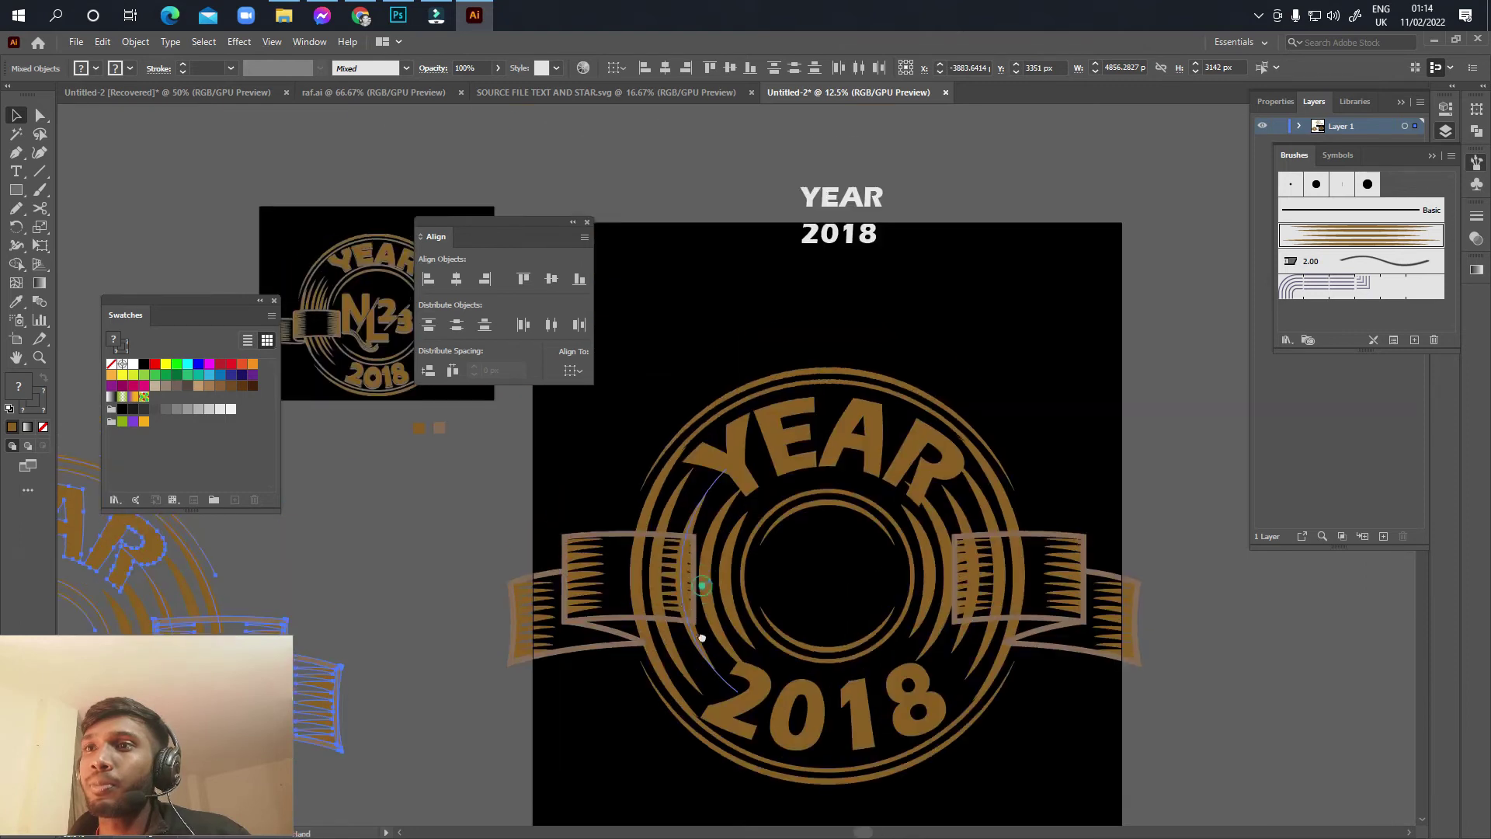
Step: Expand the appearance of the left and right brushed side arcs into shapes
left_click(607, 538)
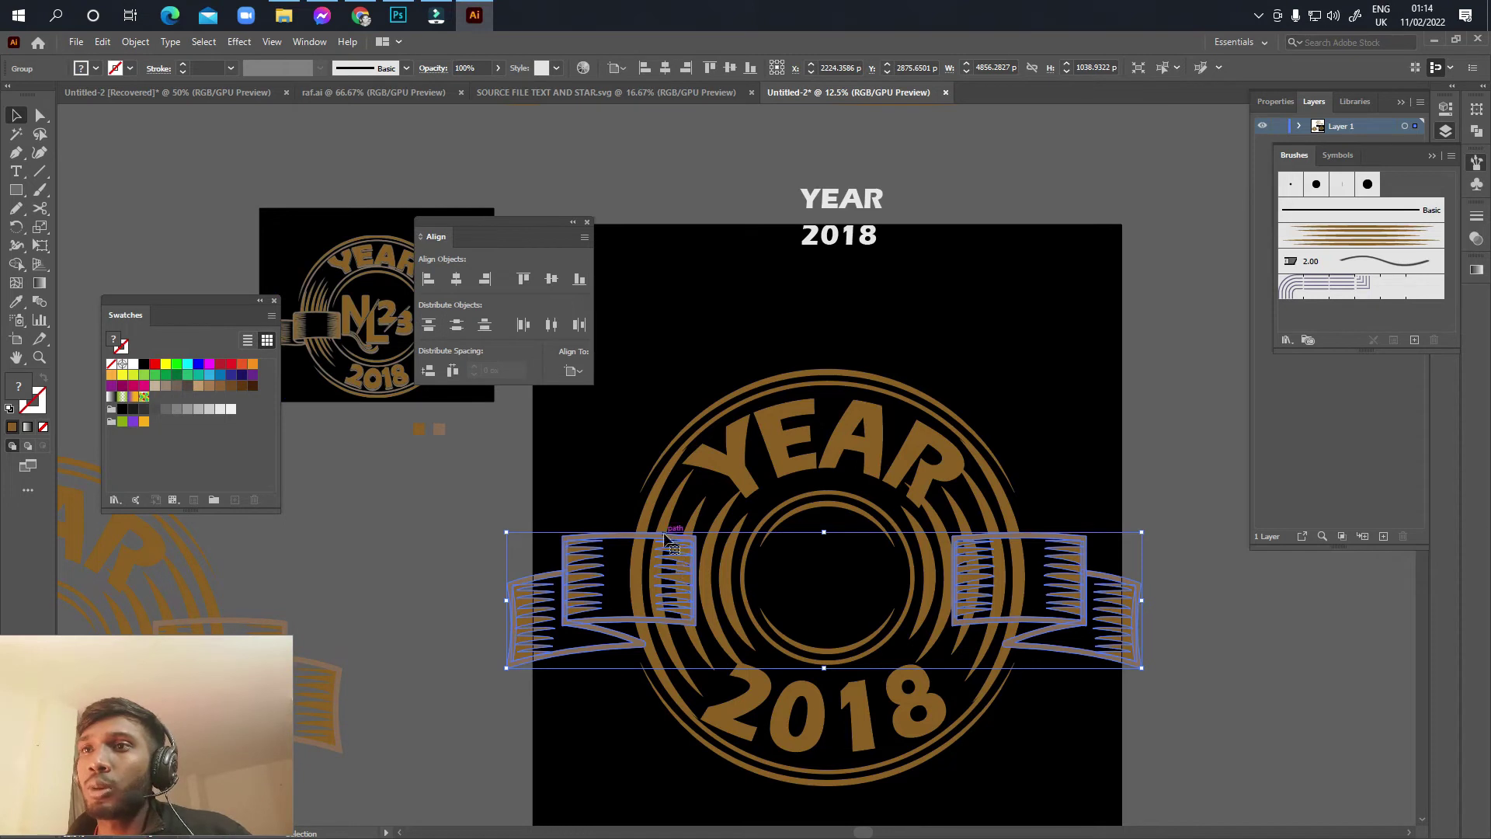
left_click(653, 509)
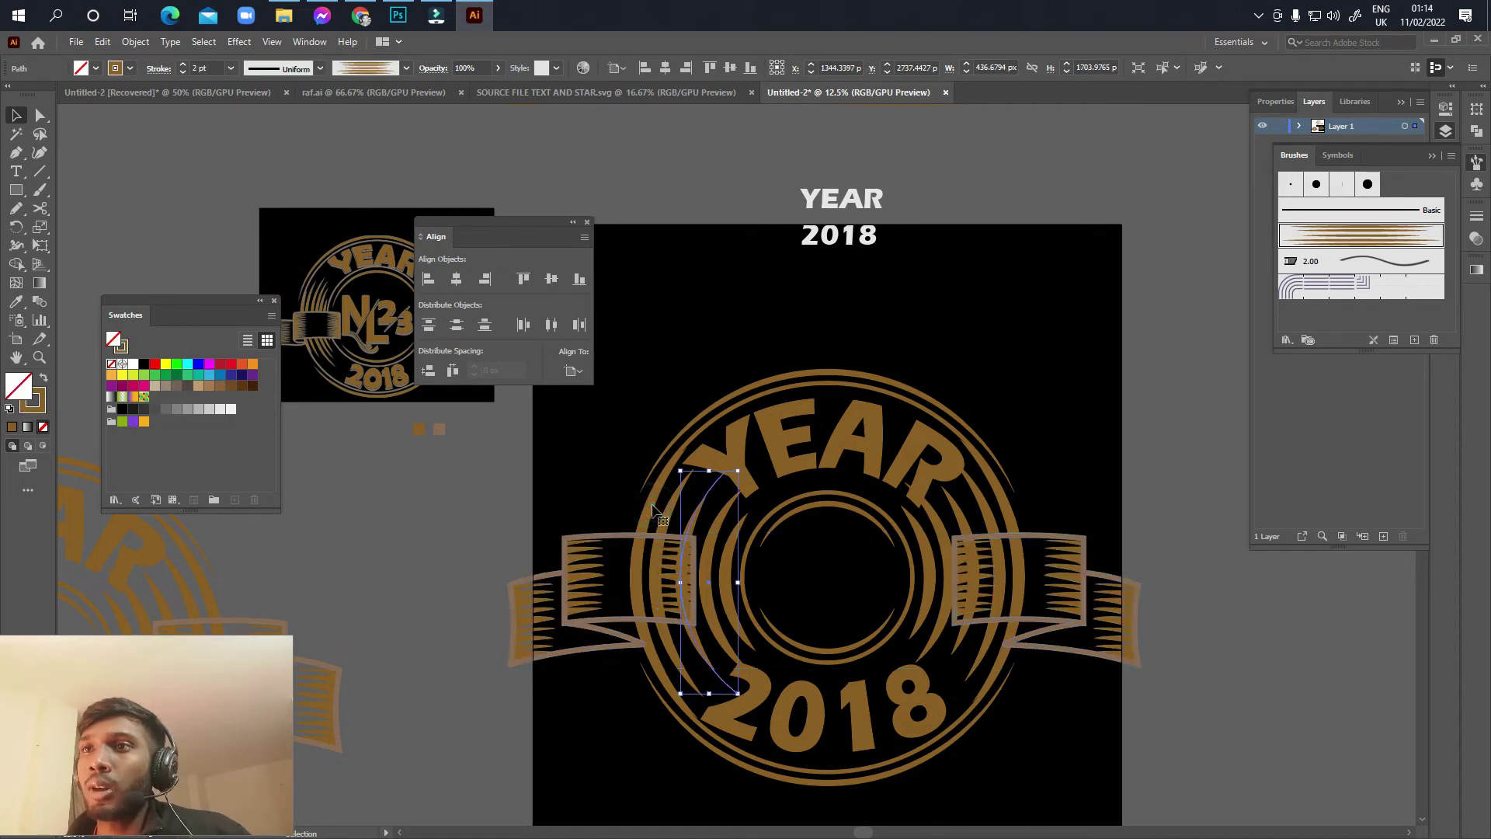
left_click(958, 514, "shift")
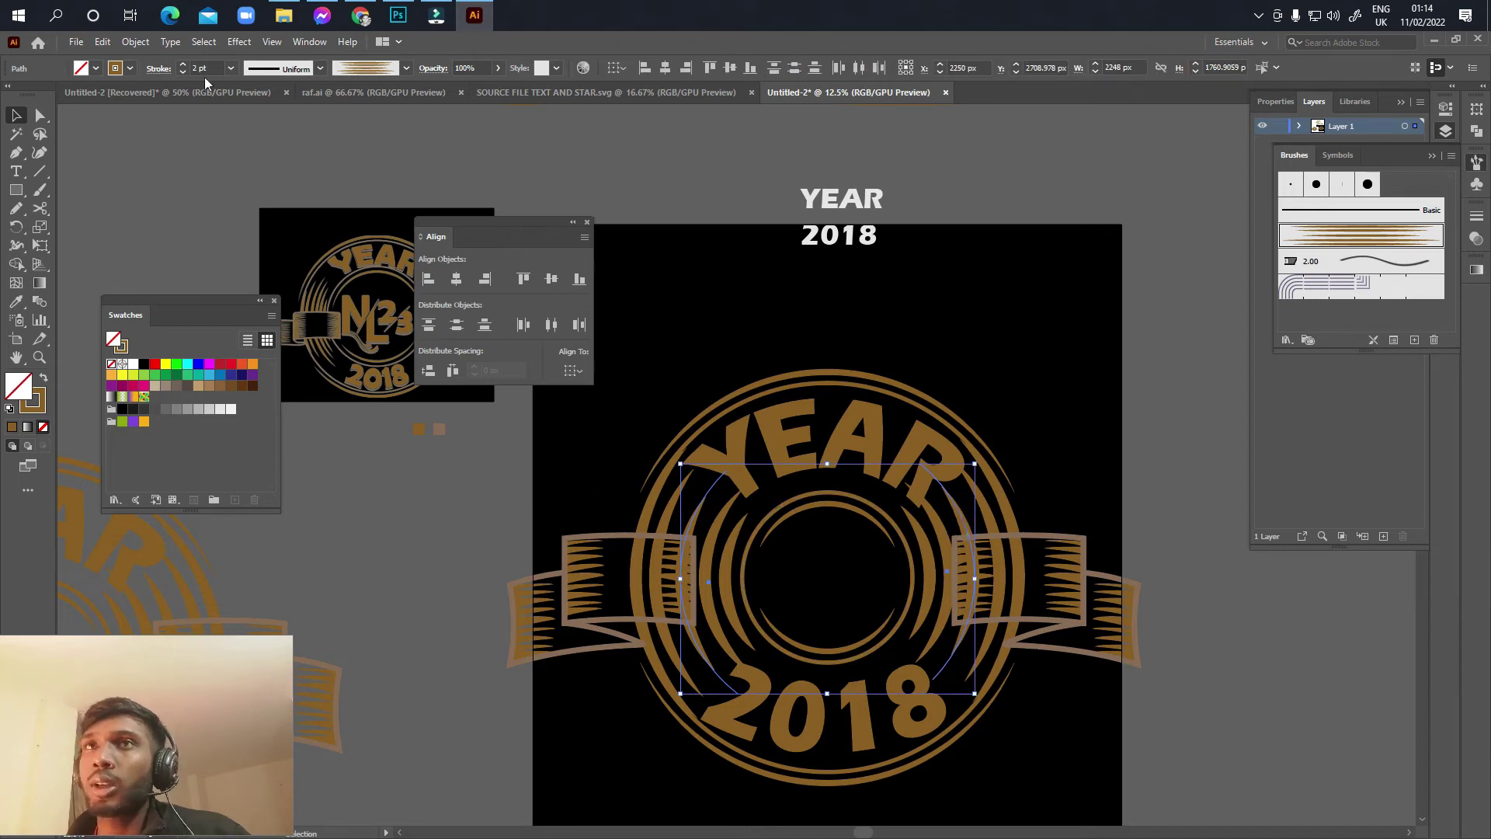
left_click(137, 44)
left_click(193, 240)
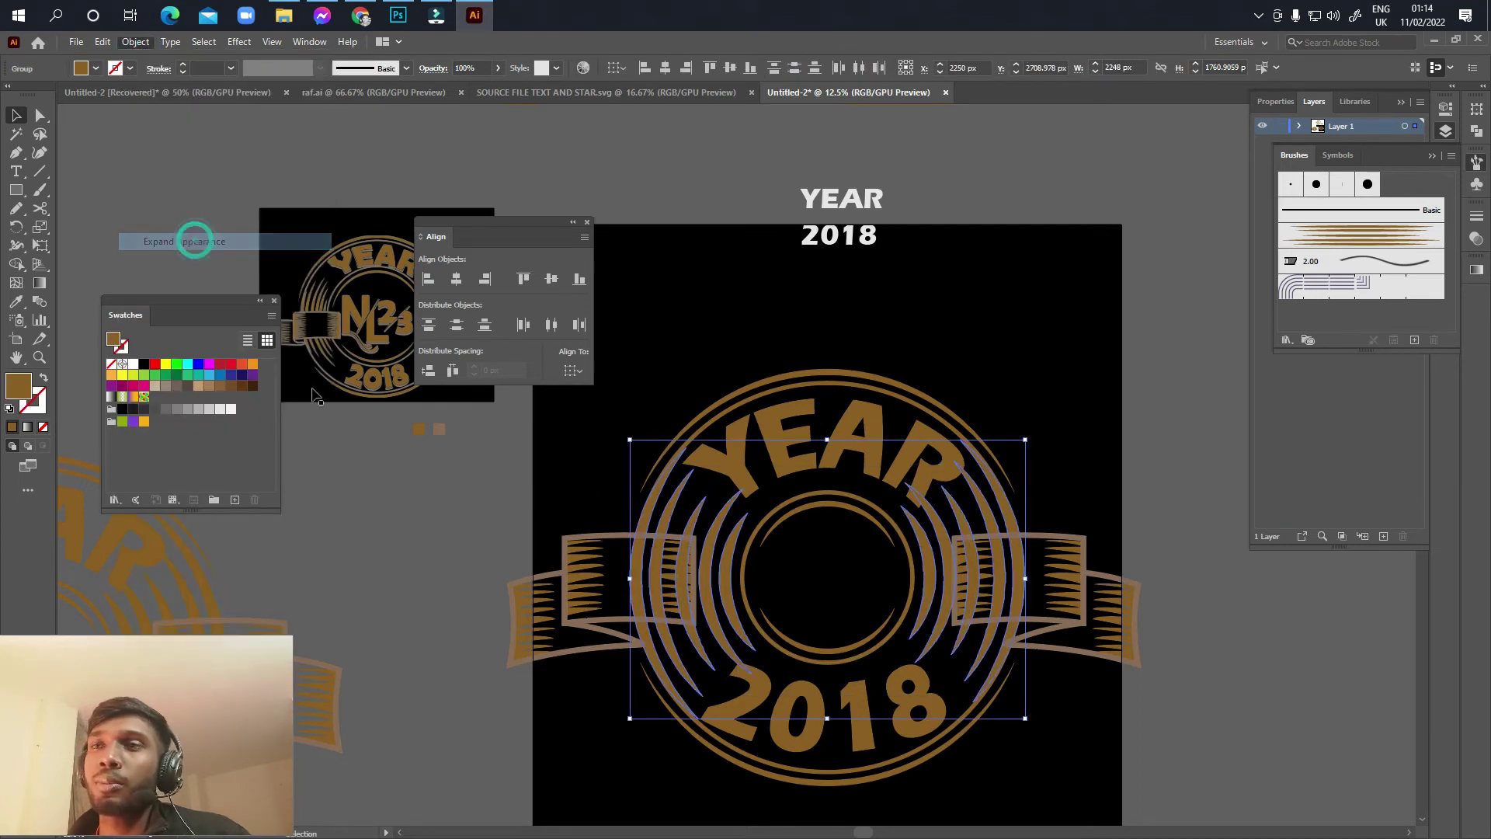
Step: Expand the outer ring ellipse and the 45 pt stroke ring into filled gold shapes
left_click(689, 444)
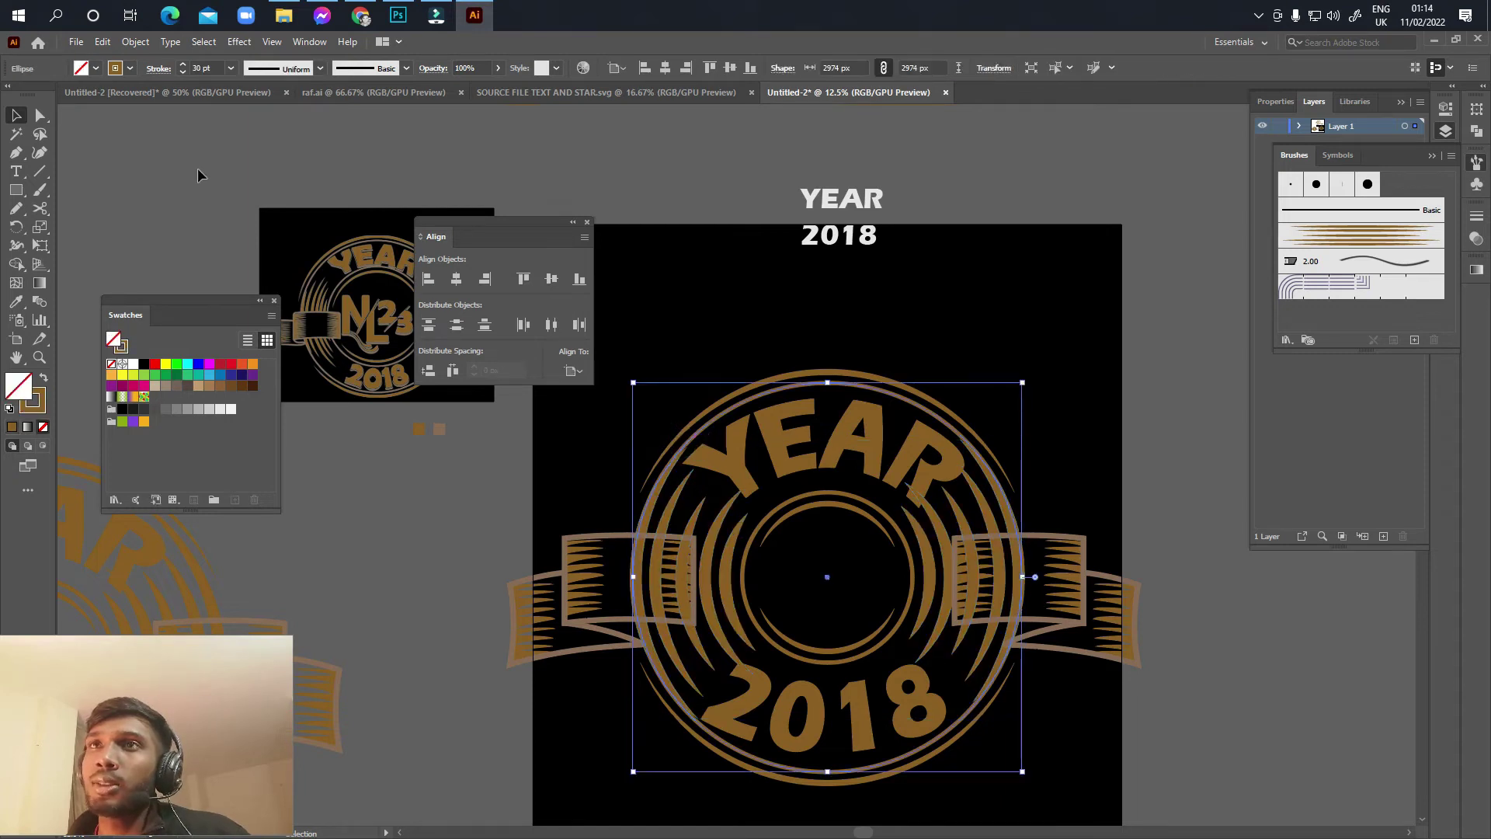
left_click(138, 42)
left_click(173, 226)
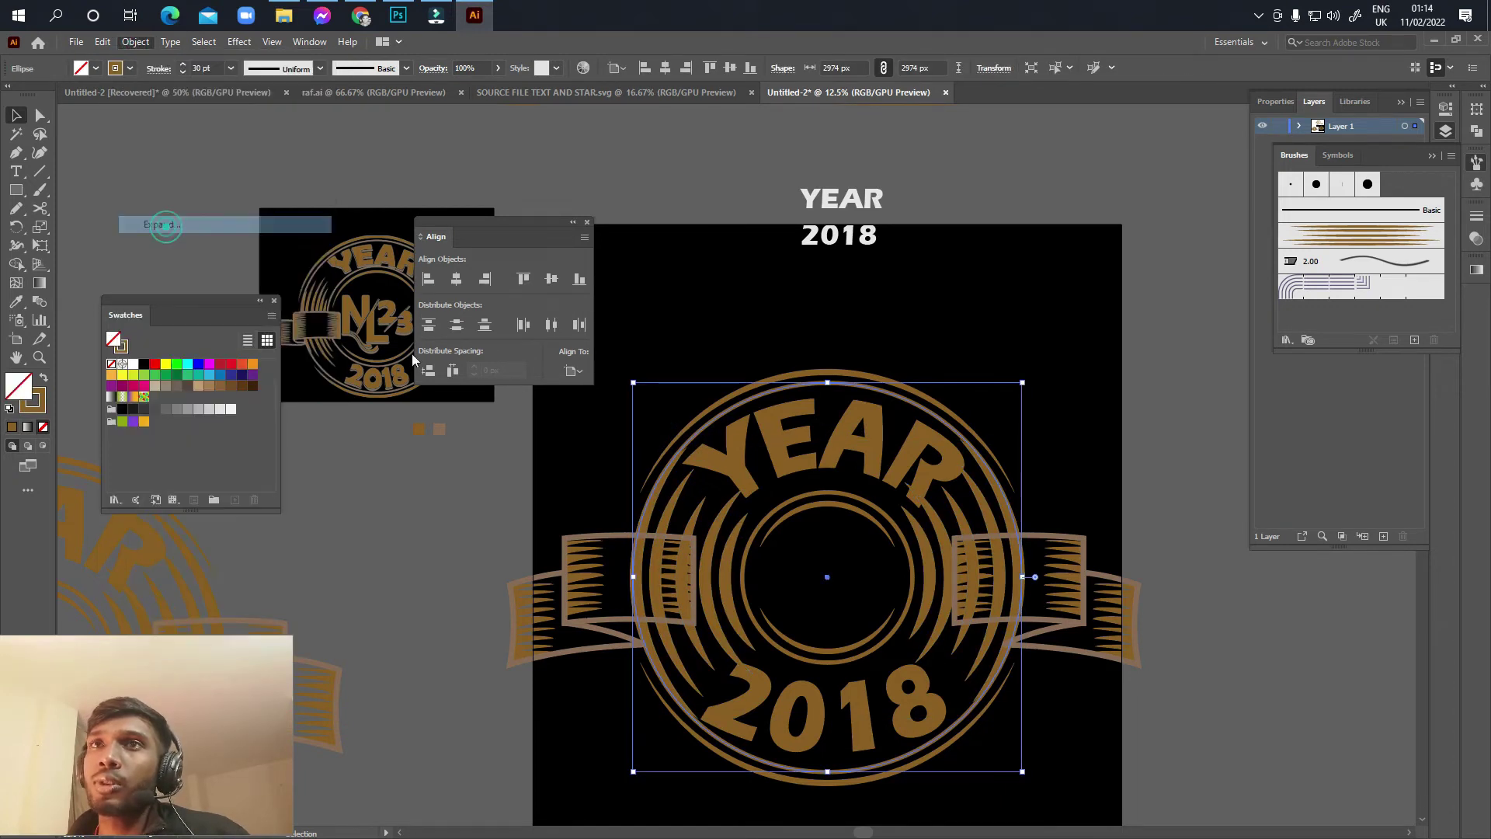
left_click(491, 378)
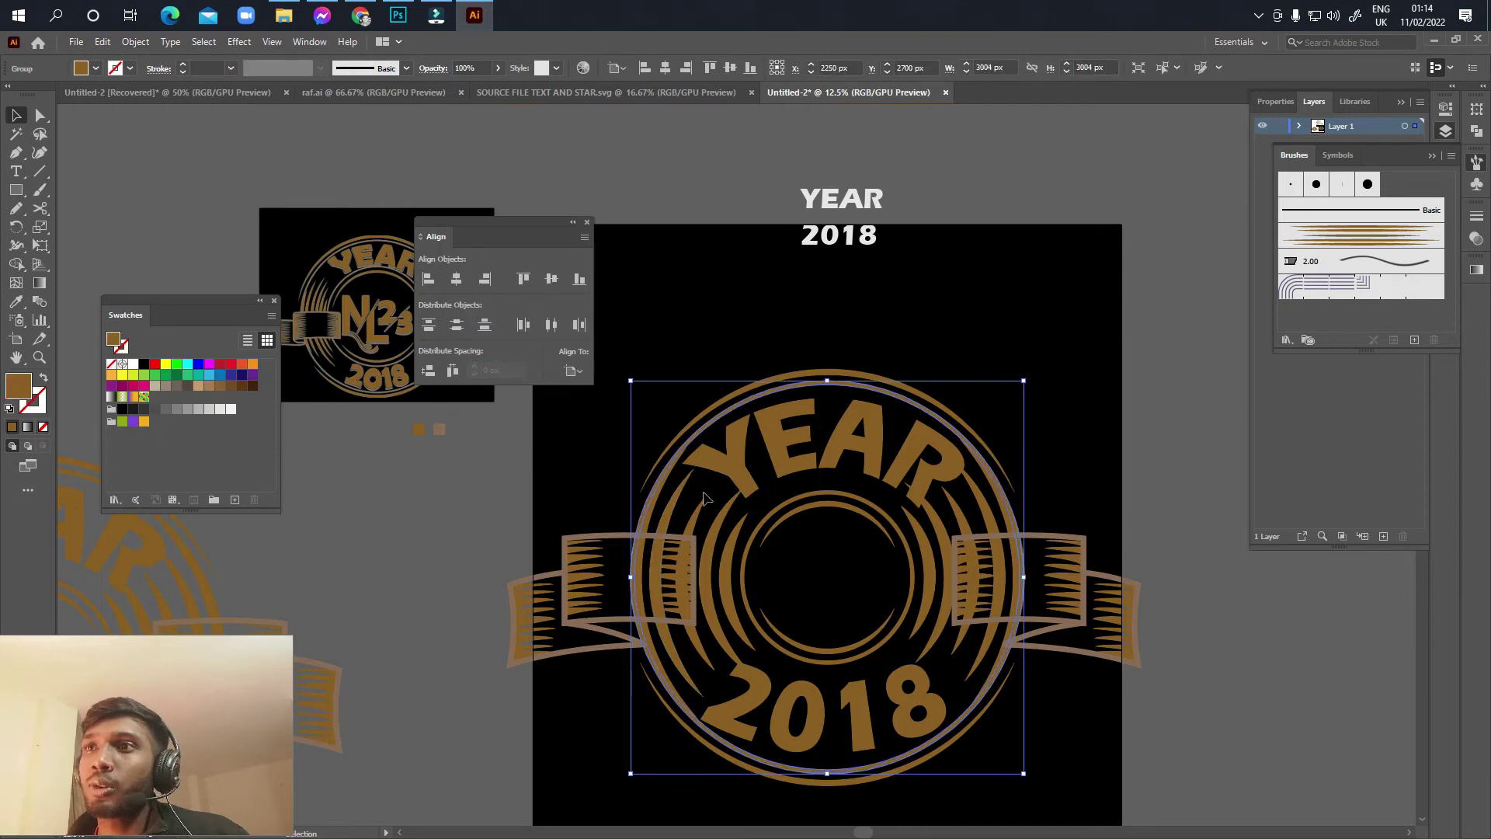
left_click(673, 446)
left_click(135, 42)
left_click(211, 246)
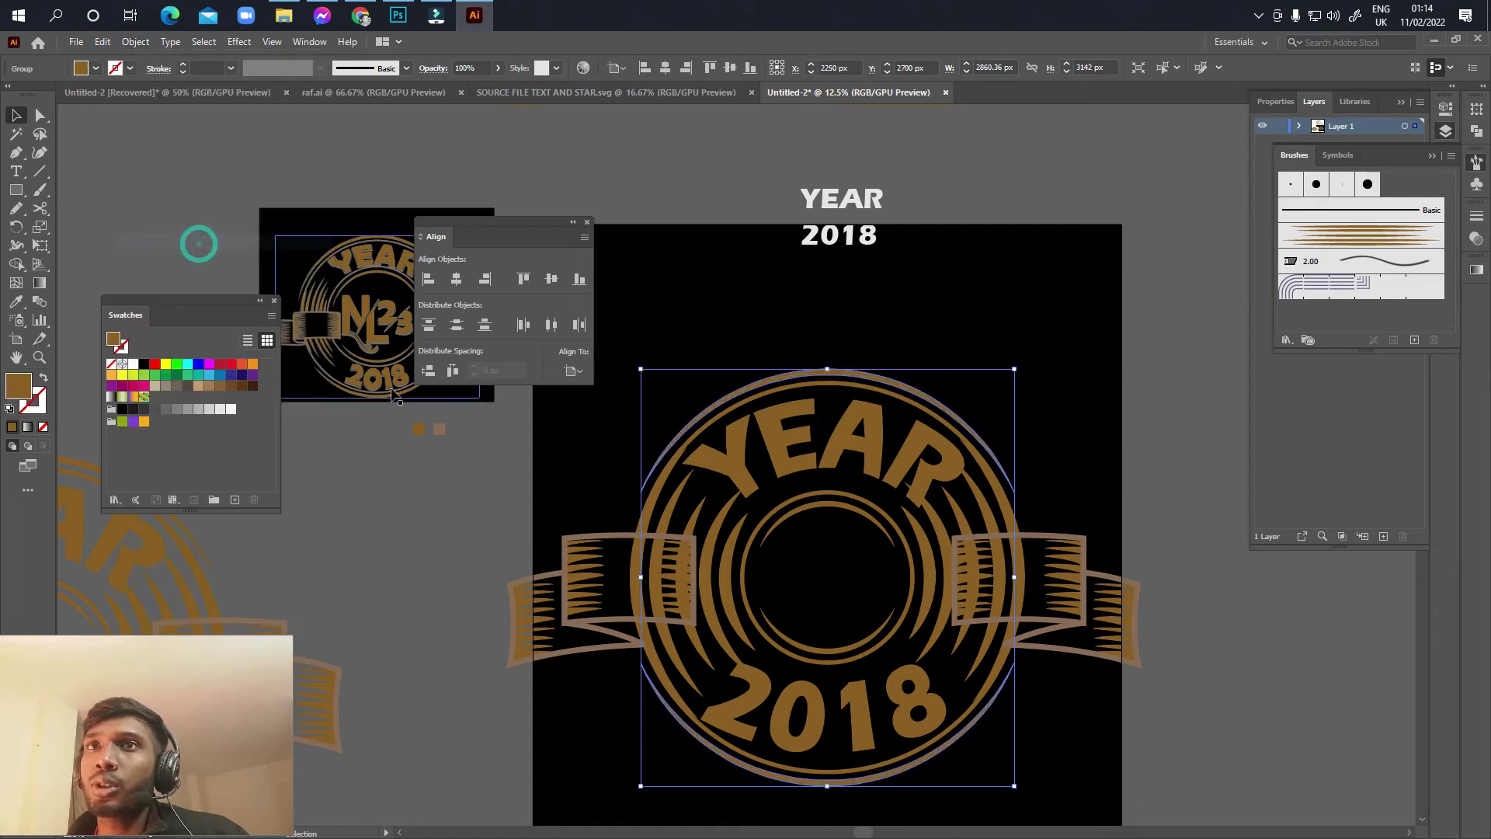
Step: Select every badge piece except the two ribbons
scroll(684, 497, "down", 1)
left_click(674, 458)
left_click_drag(845, 507, 899, 588)
left_click(590, 481, "shift")
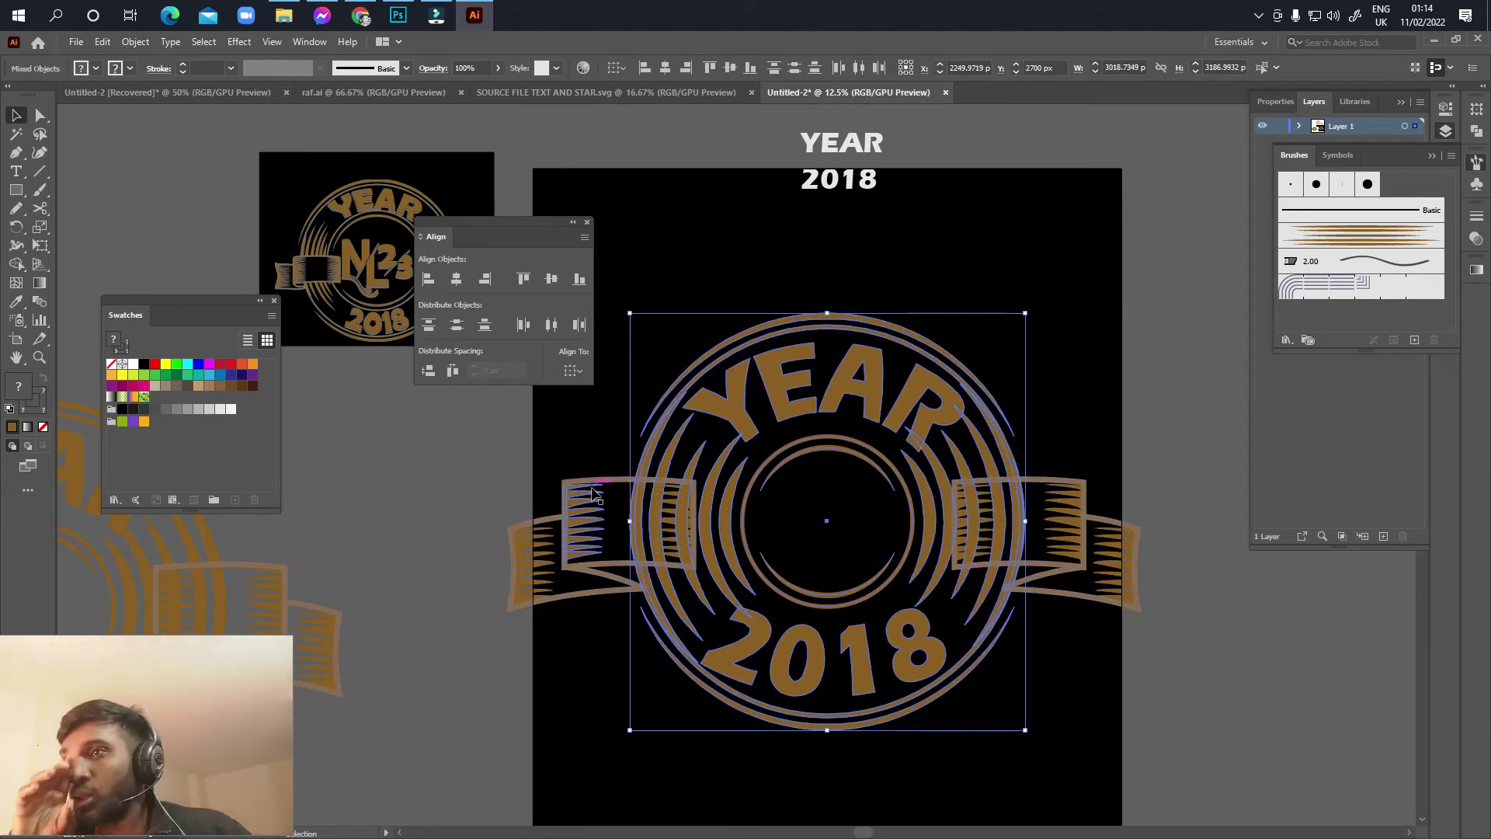
Step: Group the rings, arcs and YEAR/2018 lettering into one emblem group
key("a")
key("v")
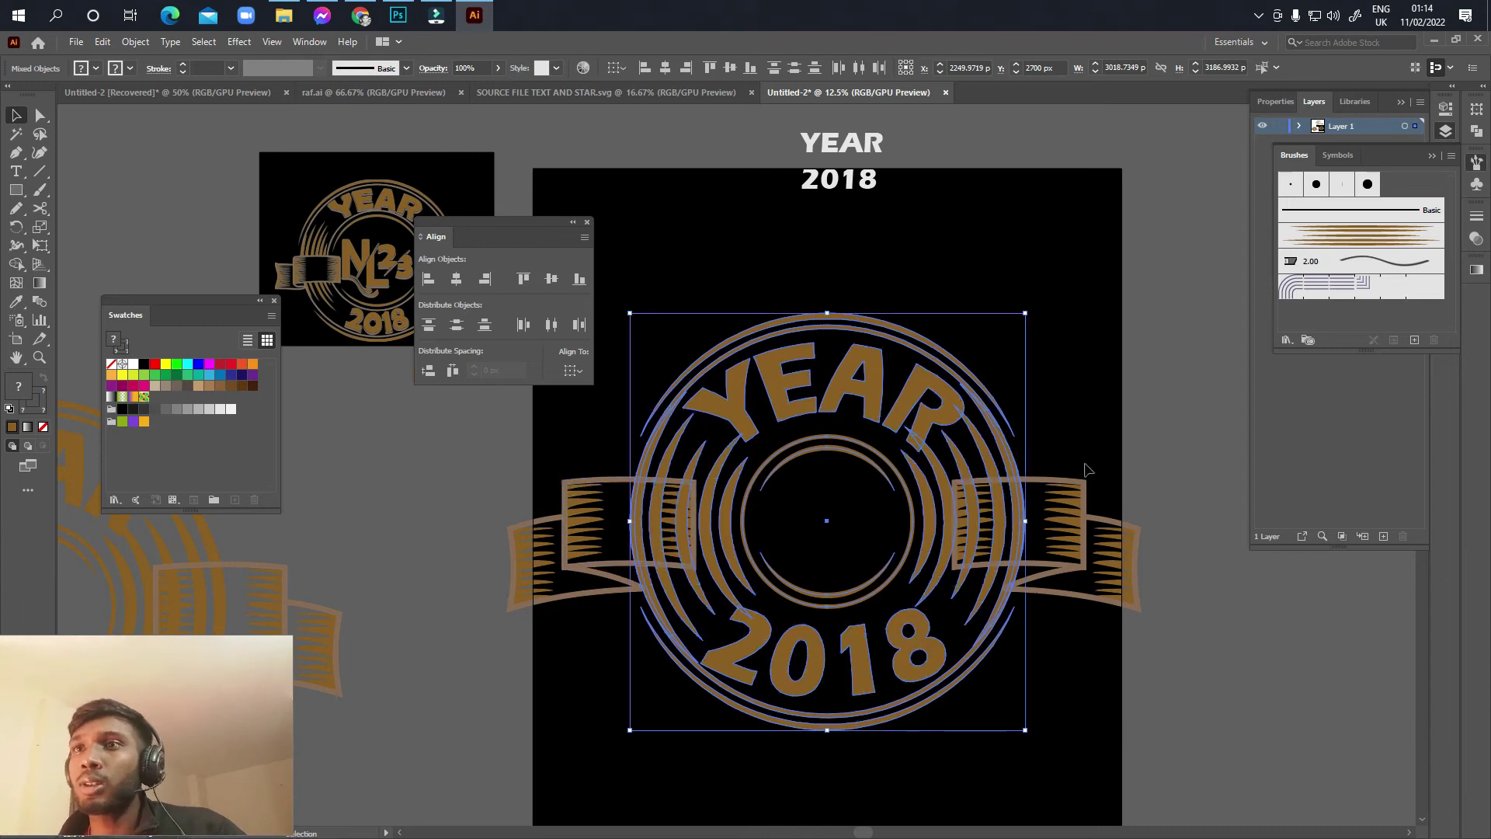
key("a")
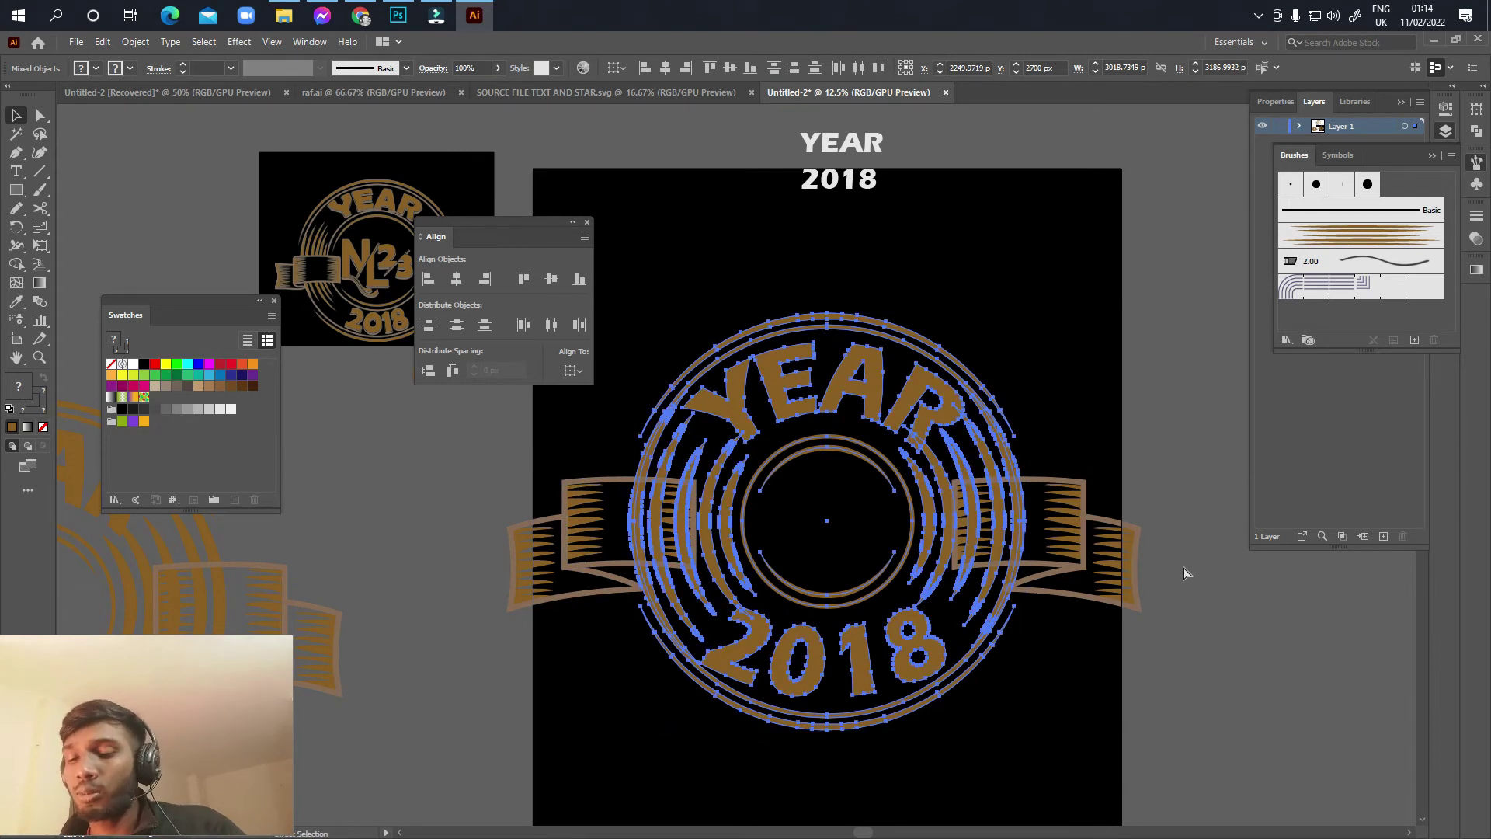
key("v")
left_click(1098, 643)
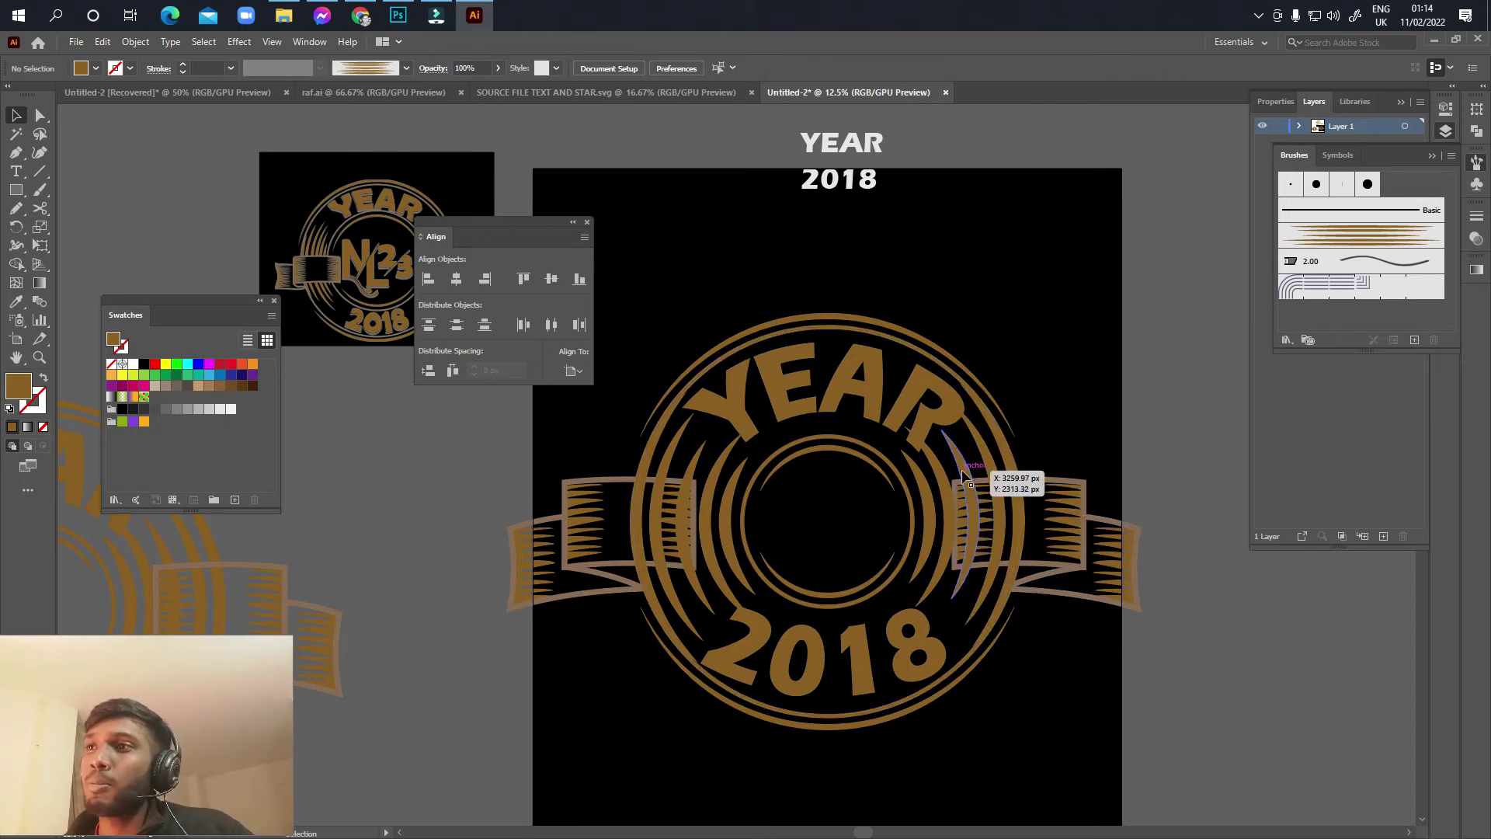
Step: Select the circular emblem group, excluding the ribbons, and show the Transparency settings
scroll(963, 509, "up", 1, "alt")
scroll(963, 509, "up", 1, "alt")
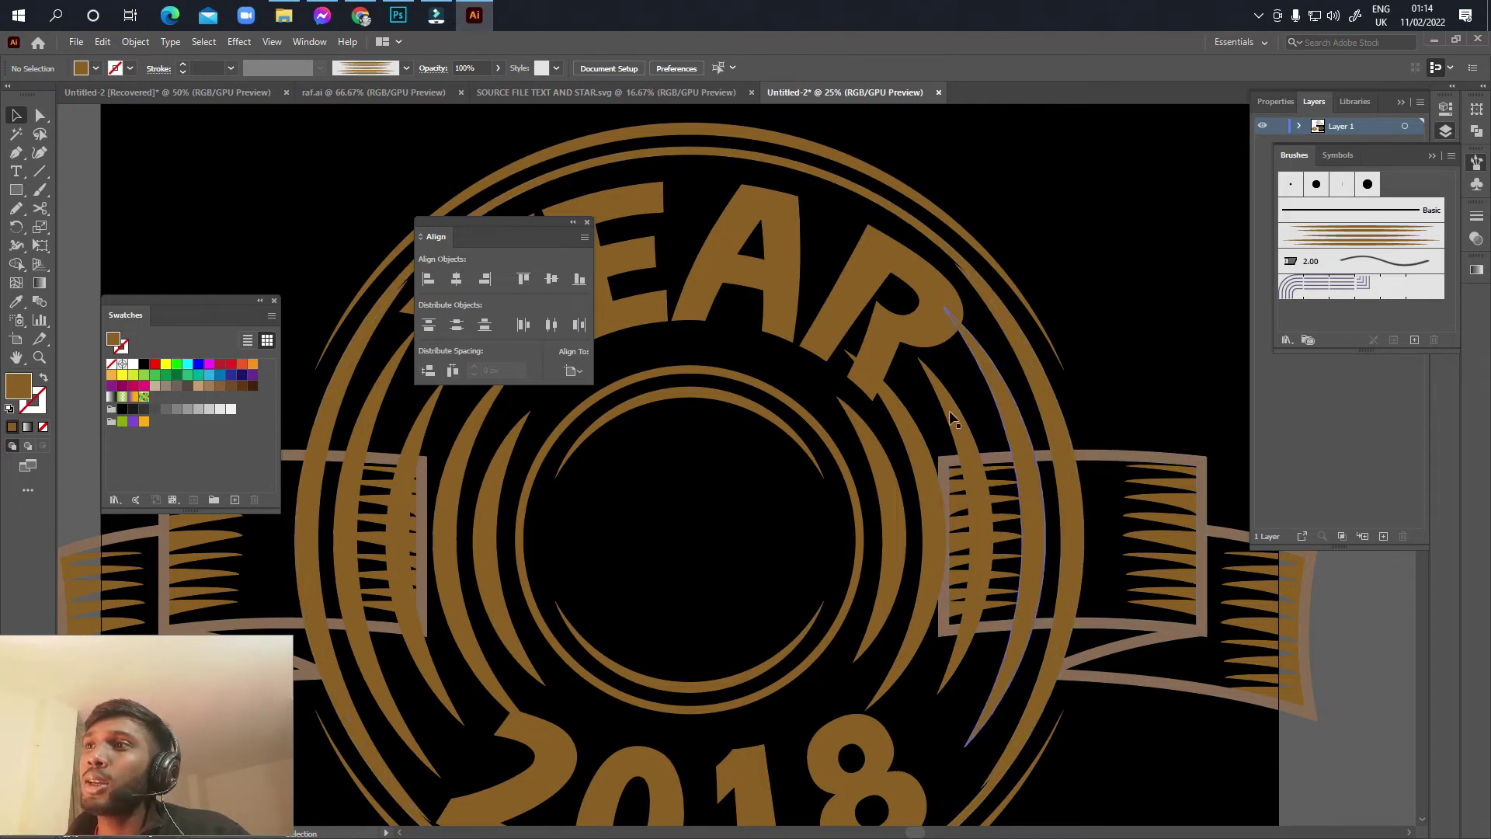
left_click(1068, 468)
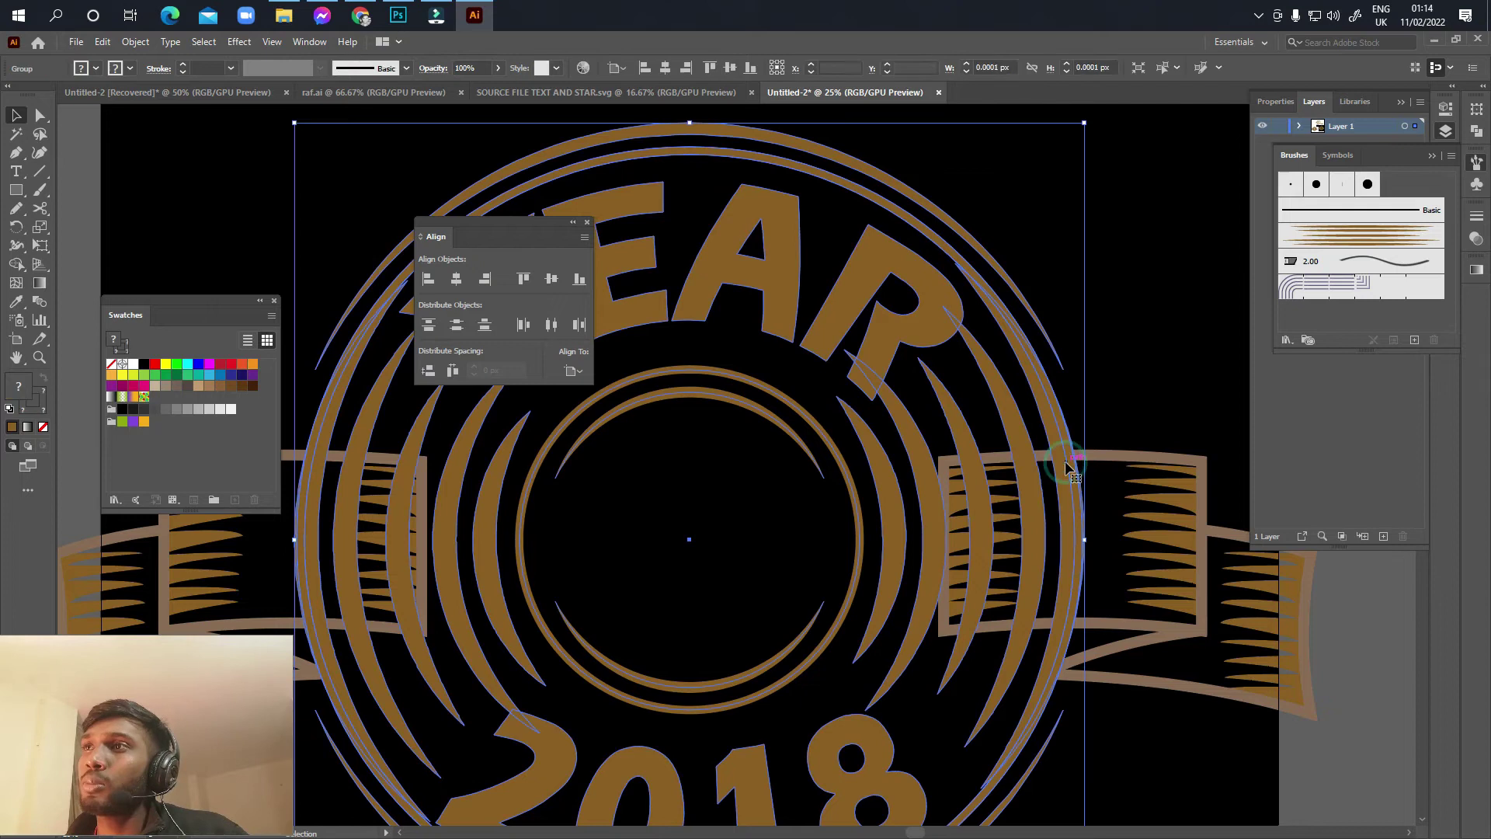
left_click(1157, 508)
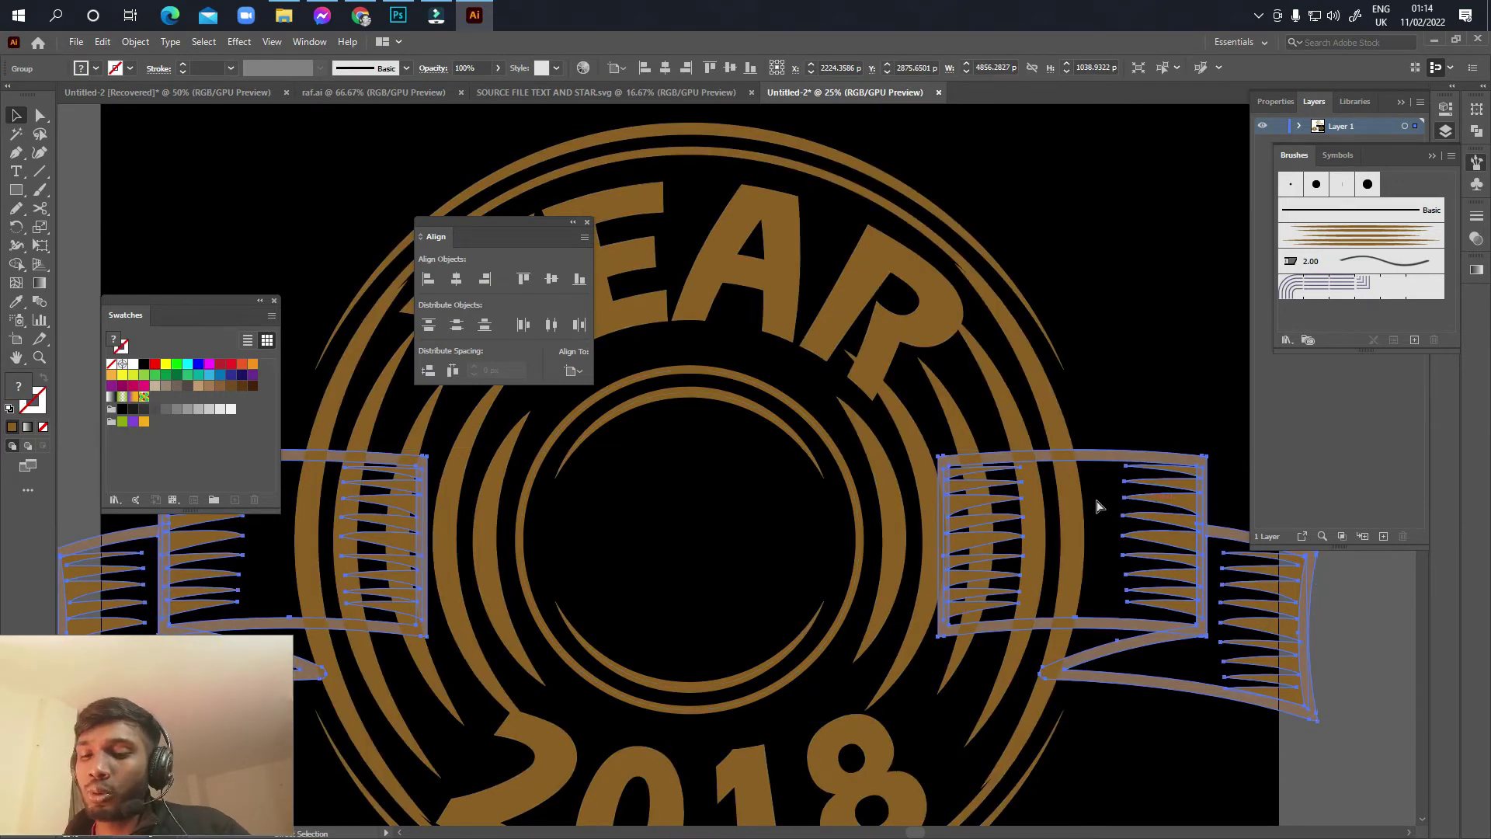
left_click(1106, 425)
left_click(1062, 426)
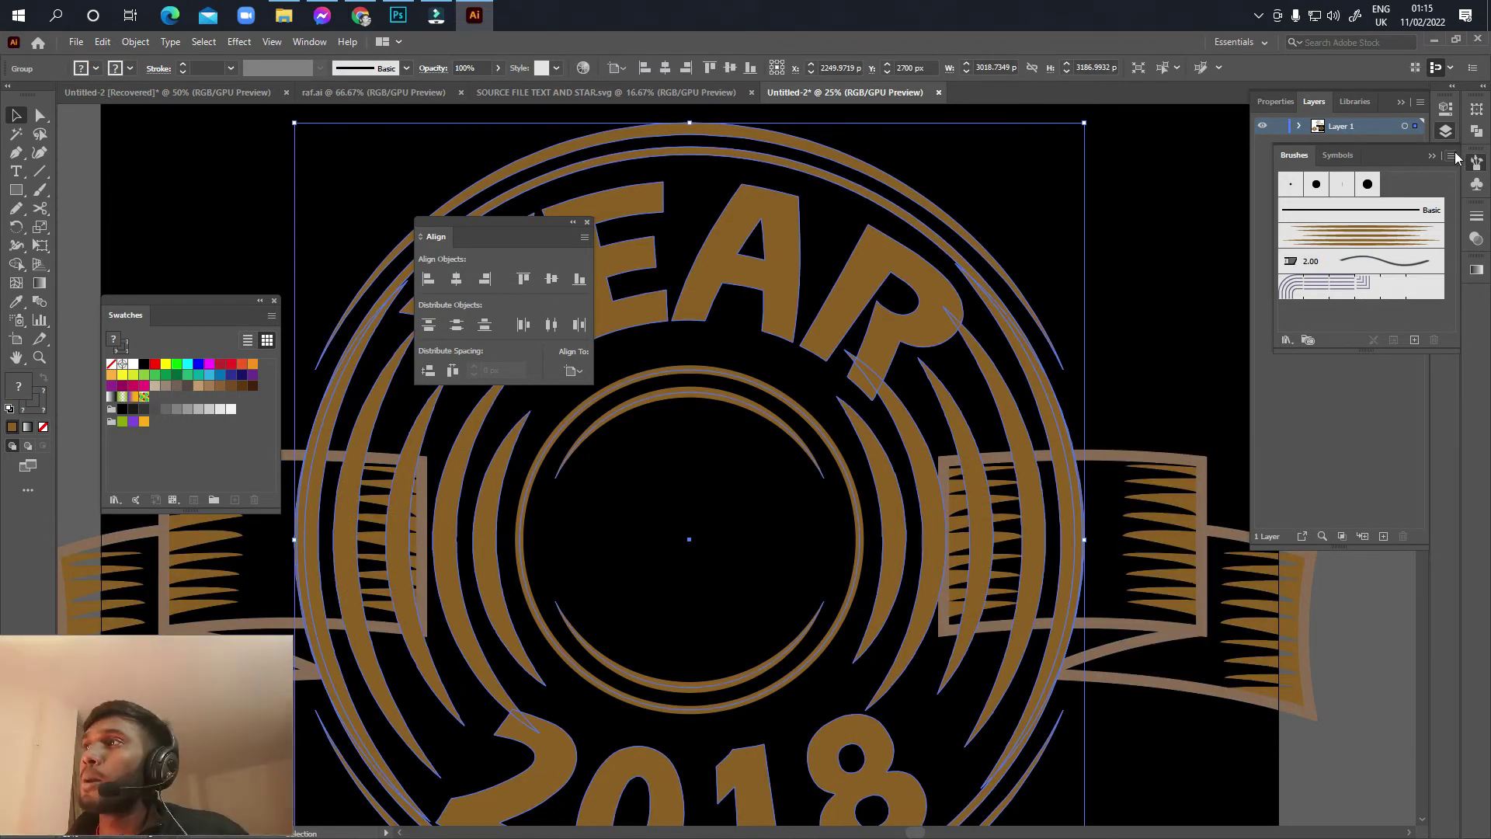
left_click(1476, 238)
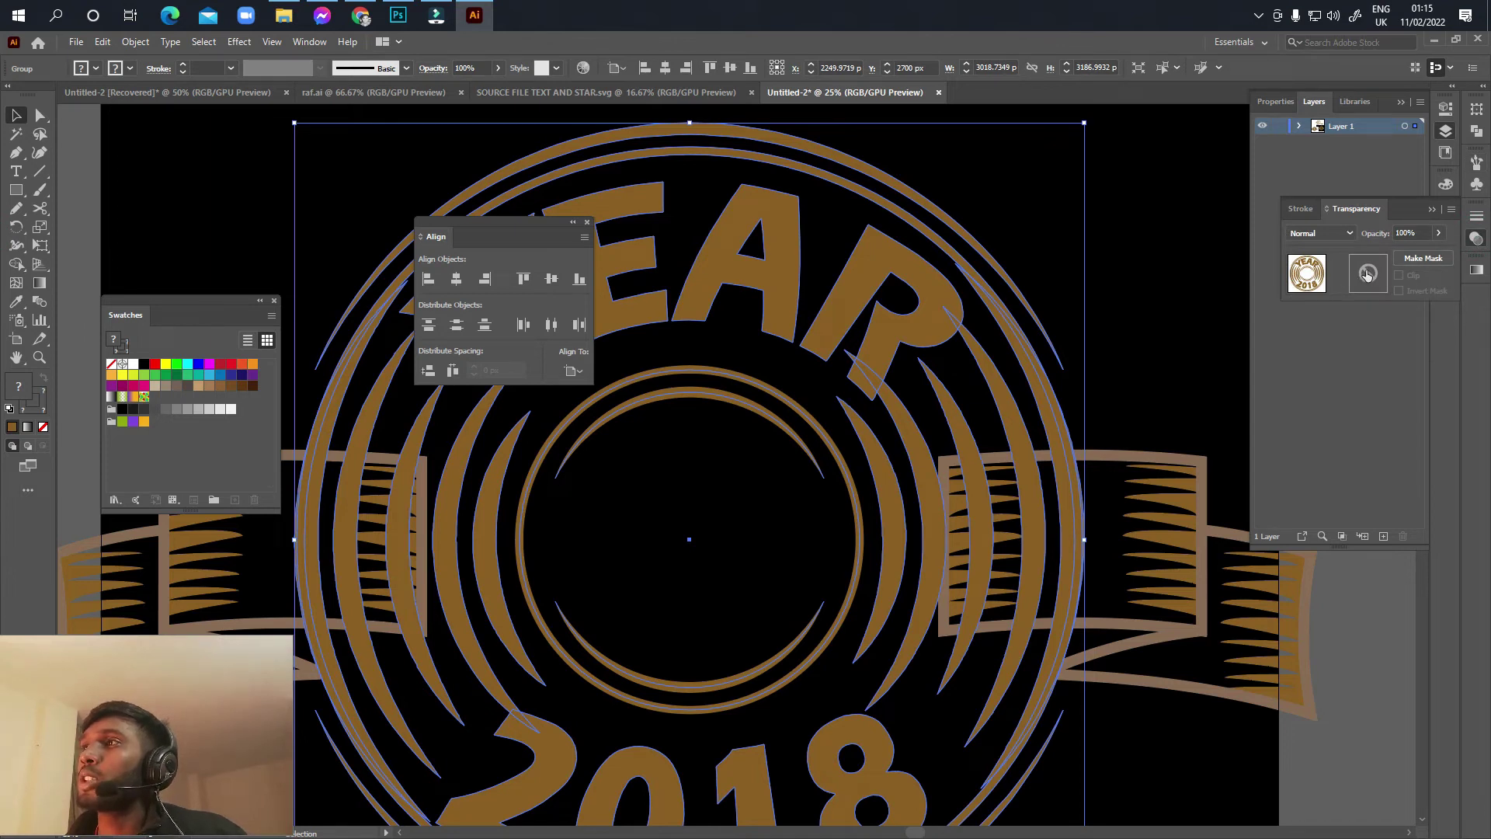
Step: Make a non-clipping opacity mask on the emblem, paste the ribbon group in, and fill it black
left_click(1367, 274)
left_click(1398, 274)
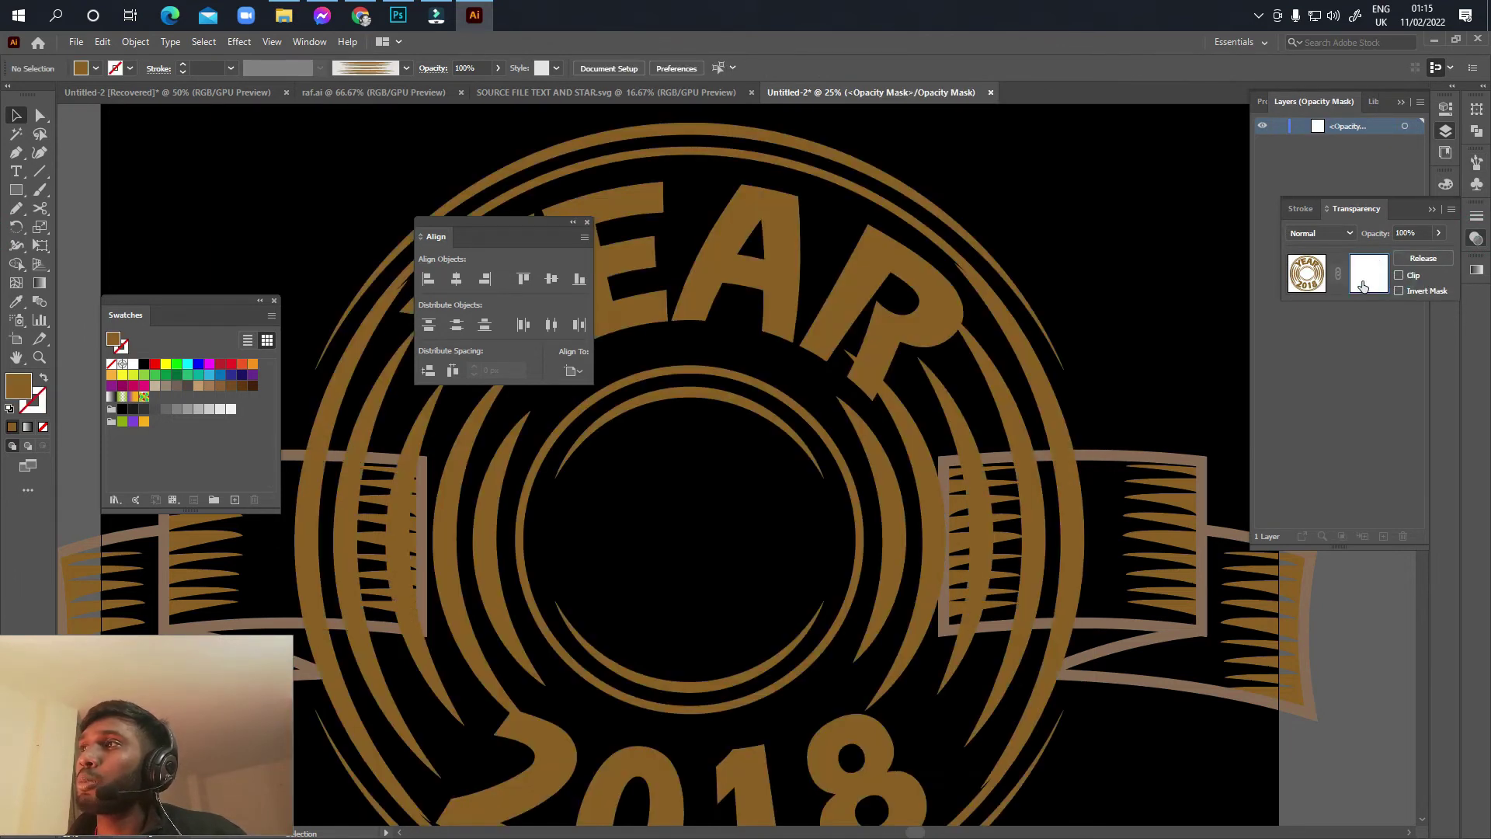
key("ctrl+f")
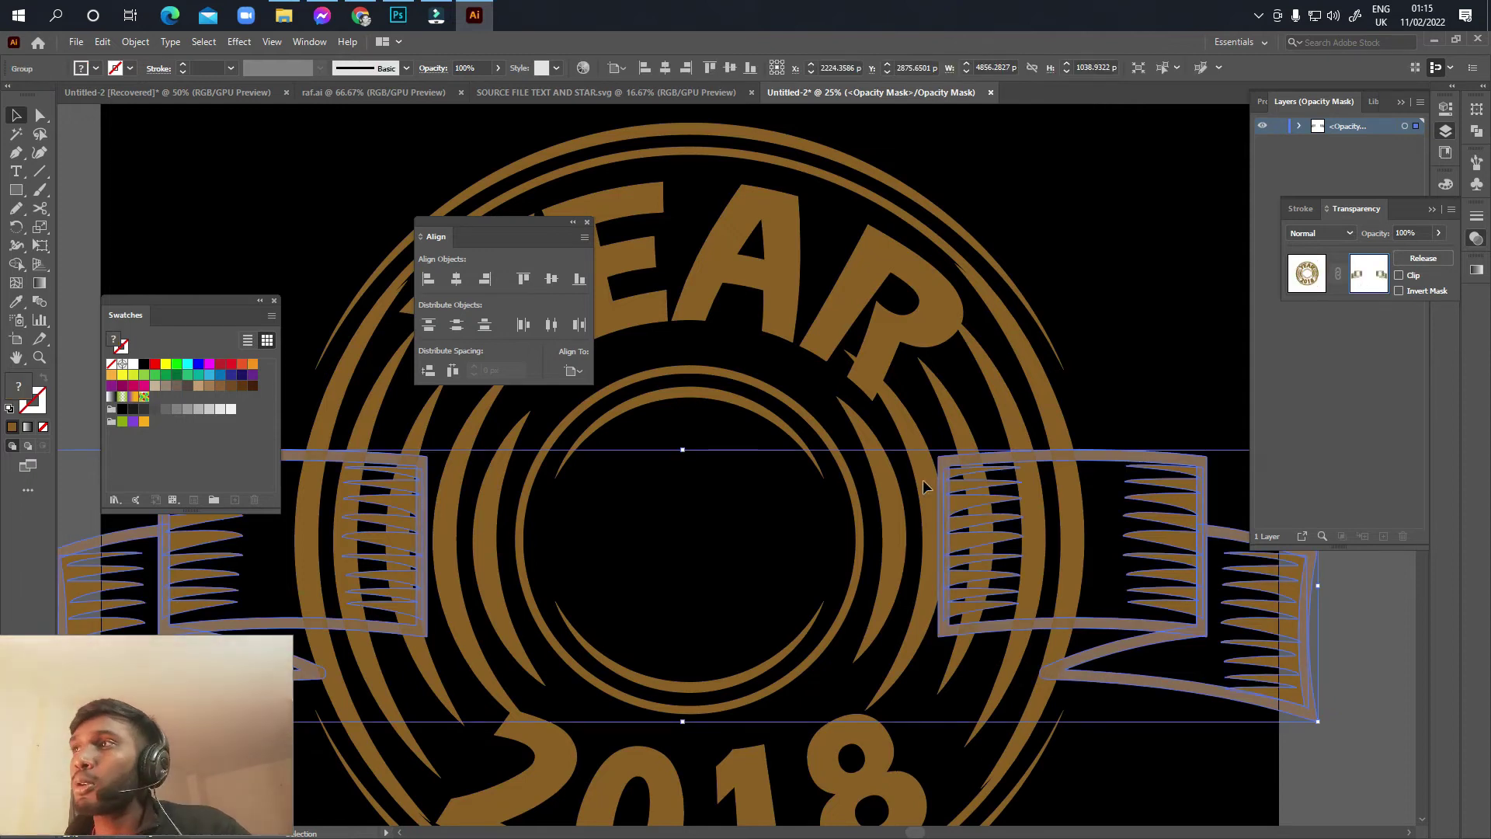
scroll(1139, 485, "down", 2)
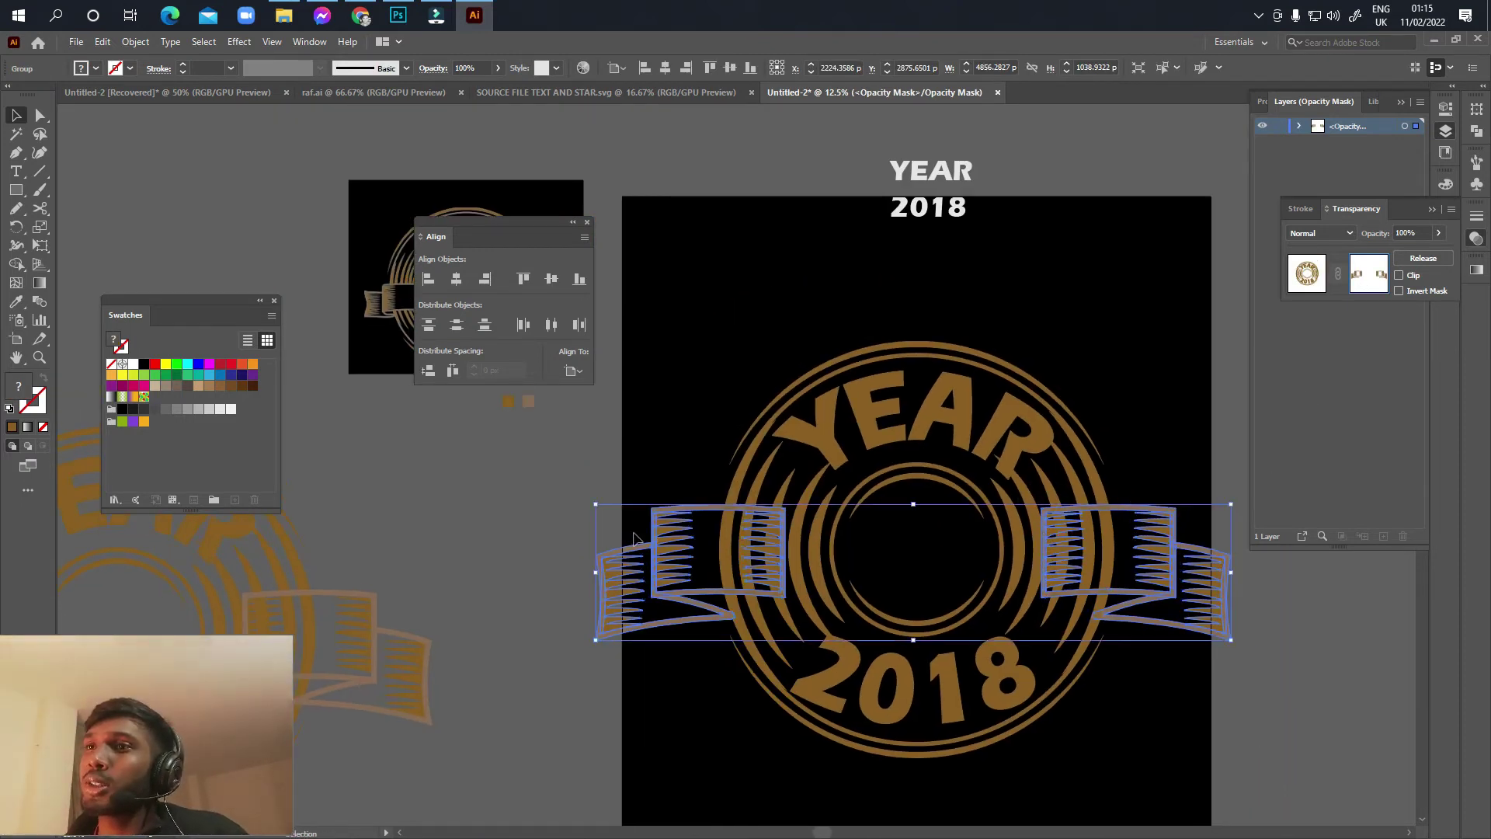
scroll(634, 538, "up", 2)
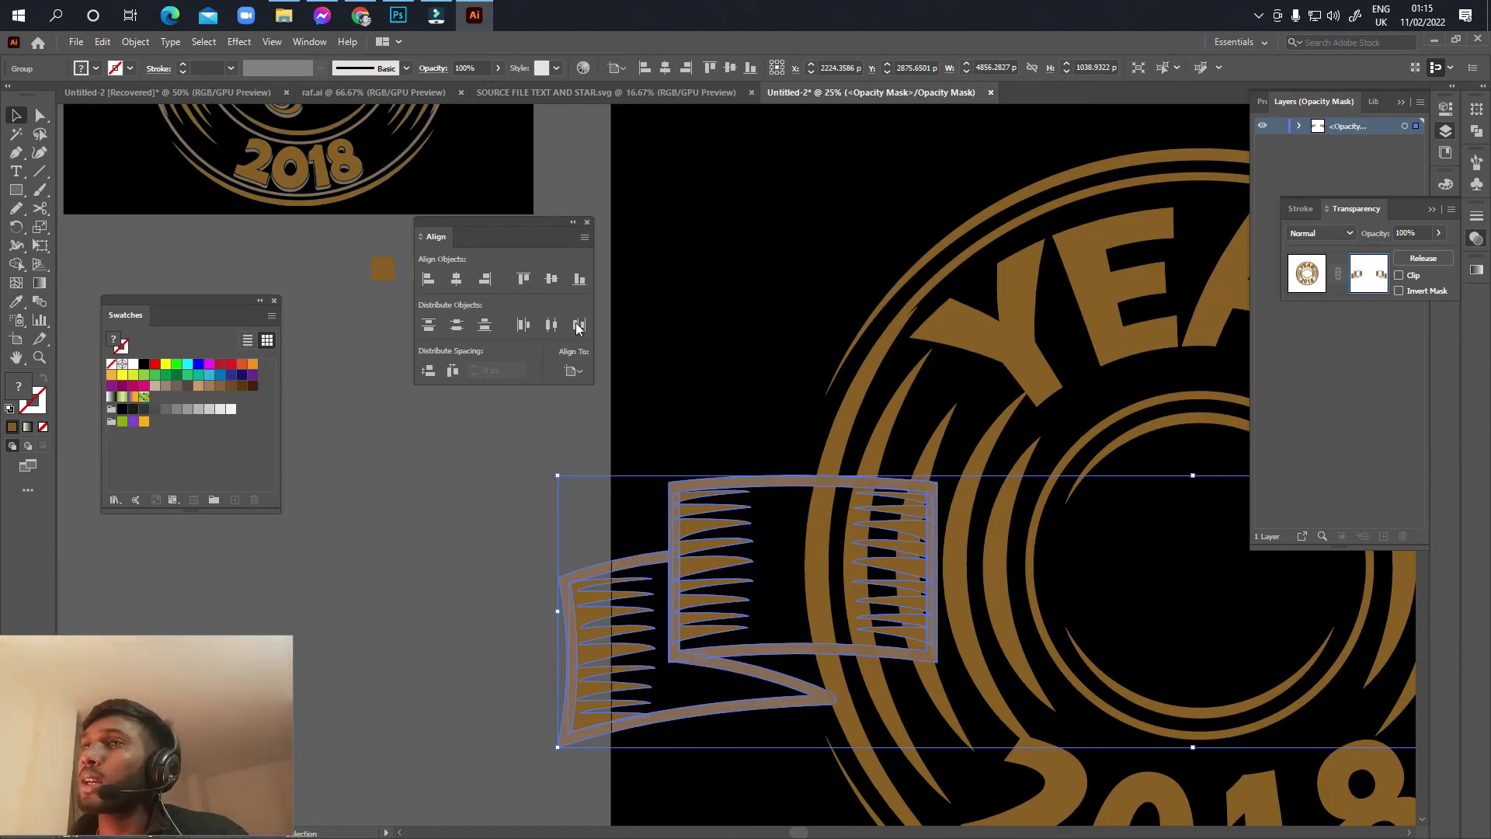
left_click(143, 365)
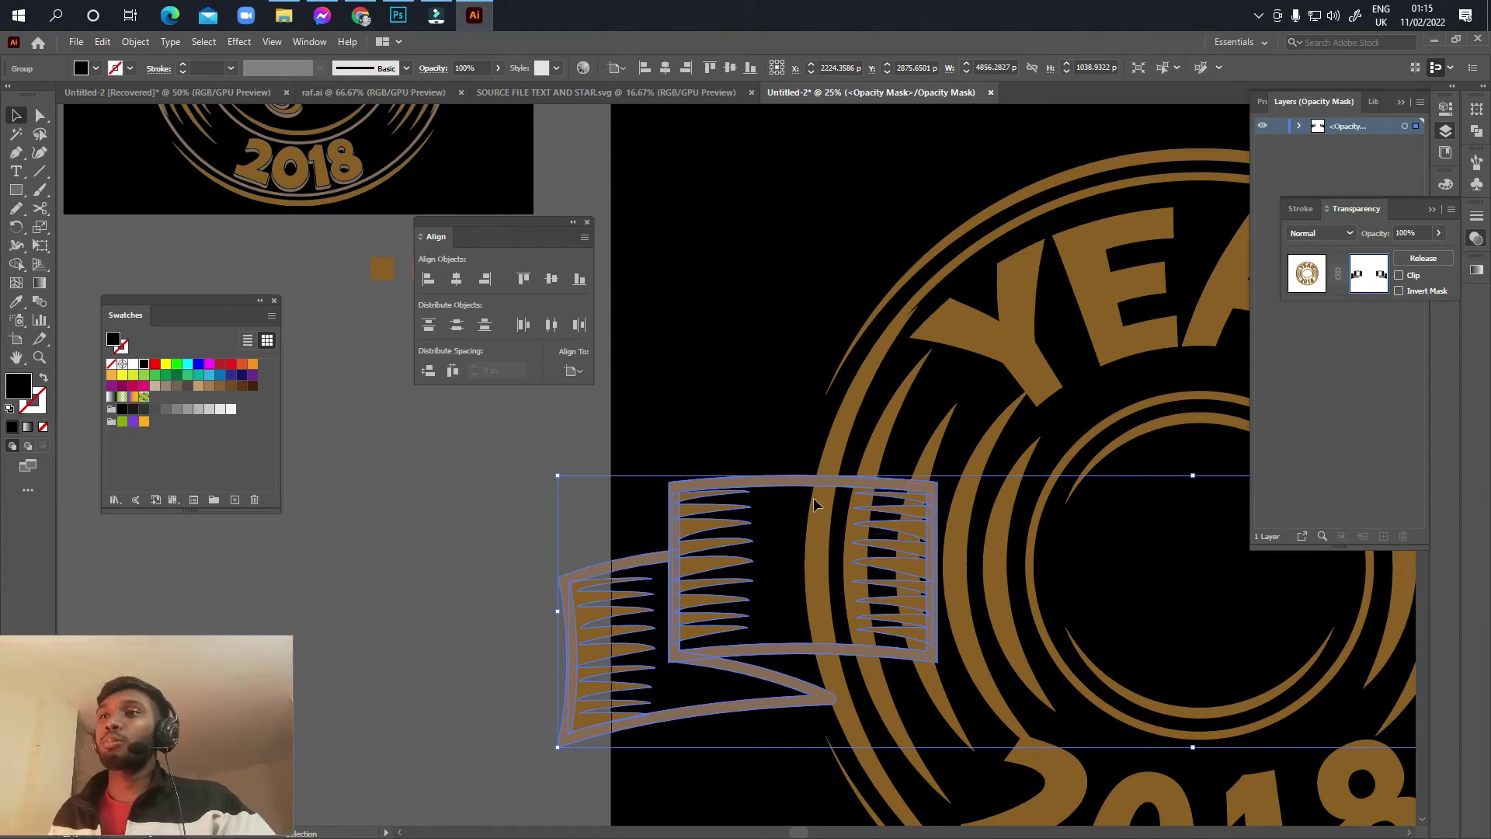
scroll(821, 673, "up", 1)
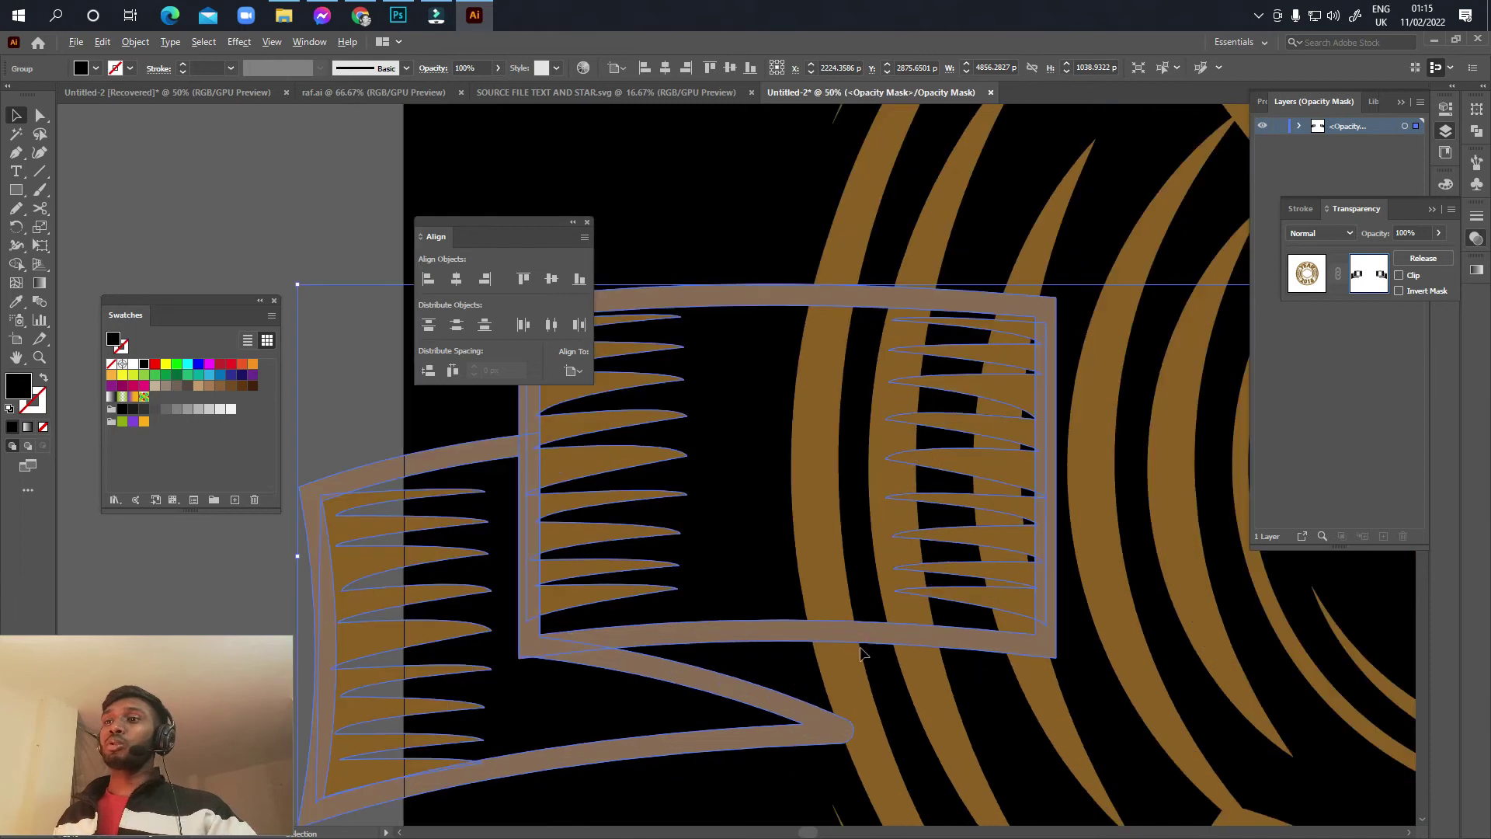
Step: Draw a closed four-corner Pen shape covering the middle of the left banner panel
scroll(870, 637, "up", 1)
left_click(15, 152)
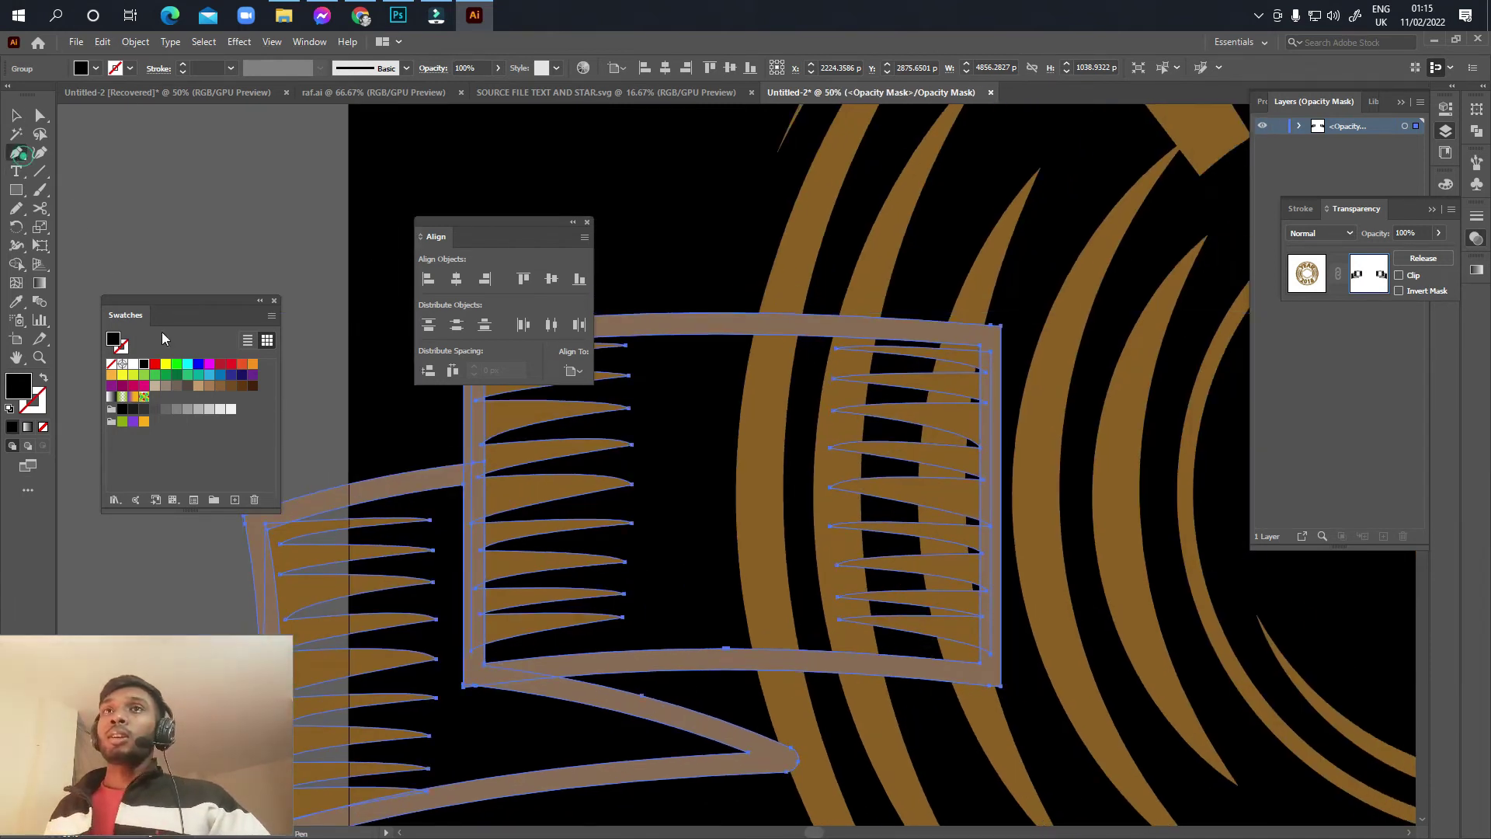
left_click(703, 659)
left_click(979, 676)
left_click(990, 333)
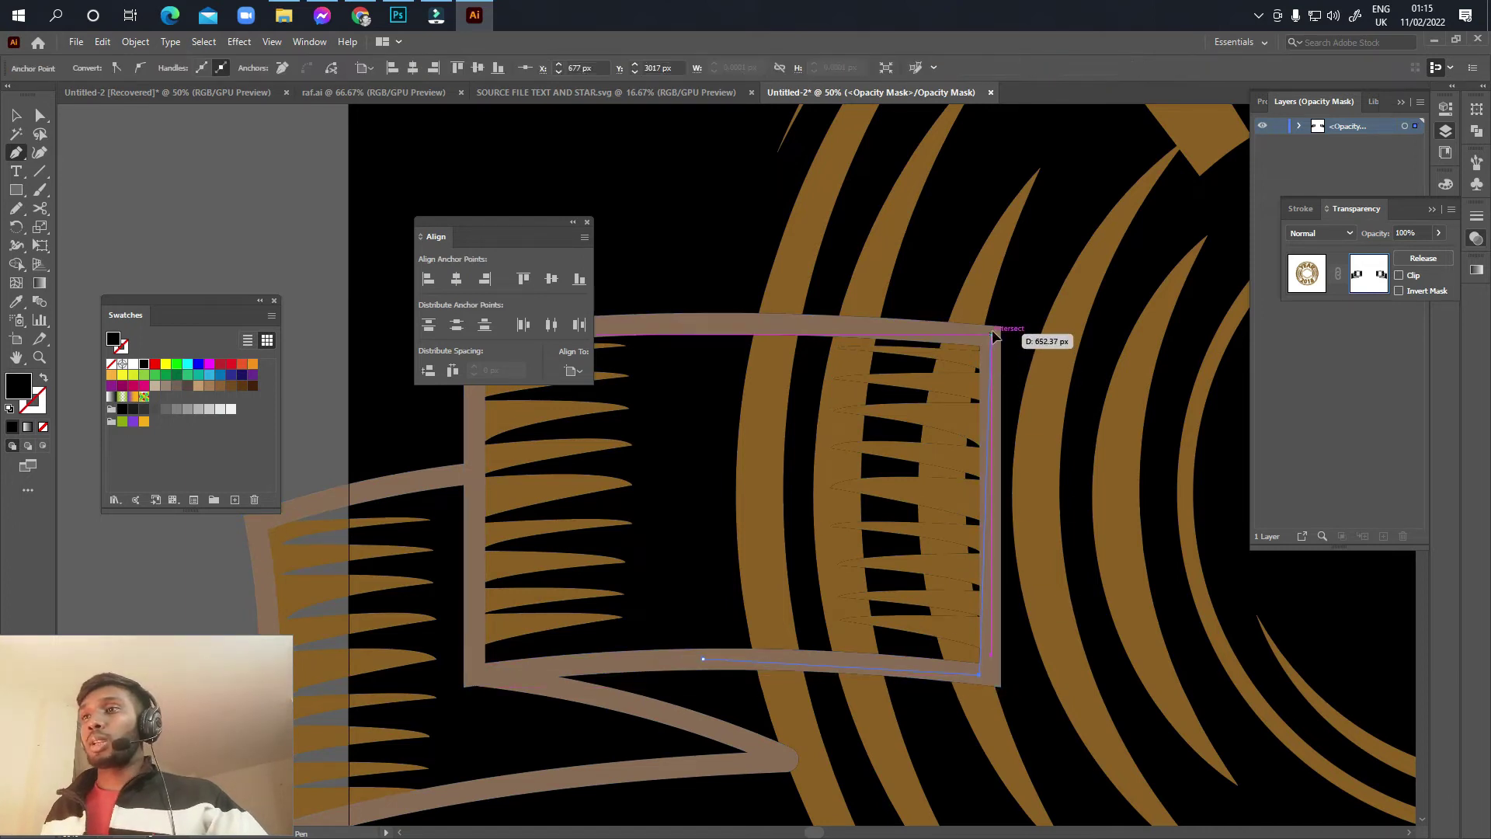
left_click(724, 320)
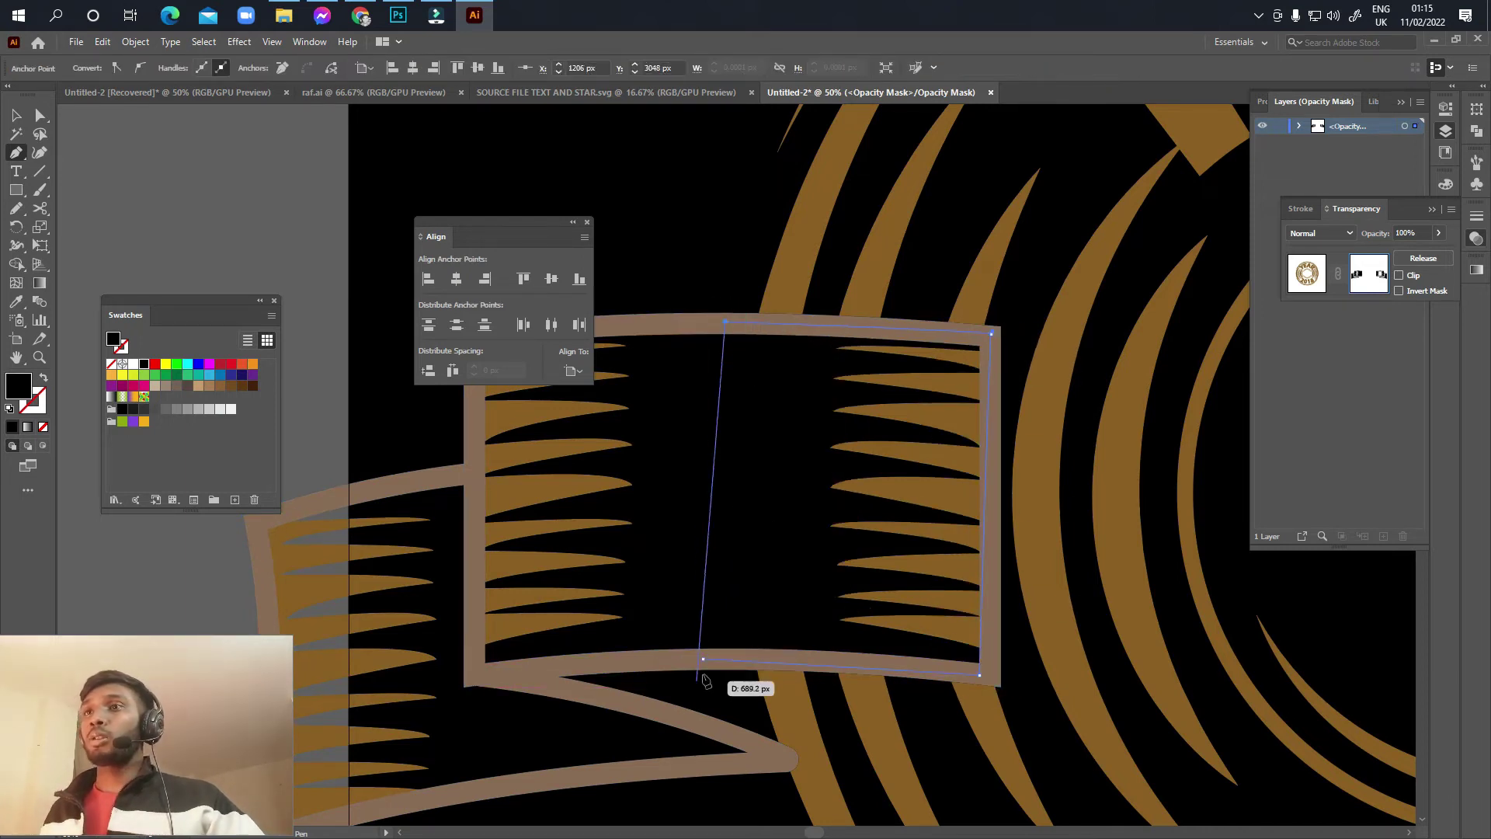
left_click(704, 660)
Step: Draw a closed covering shape over the middle of the right banner panel
key("ctrl+minus")
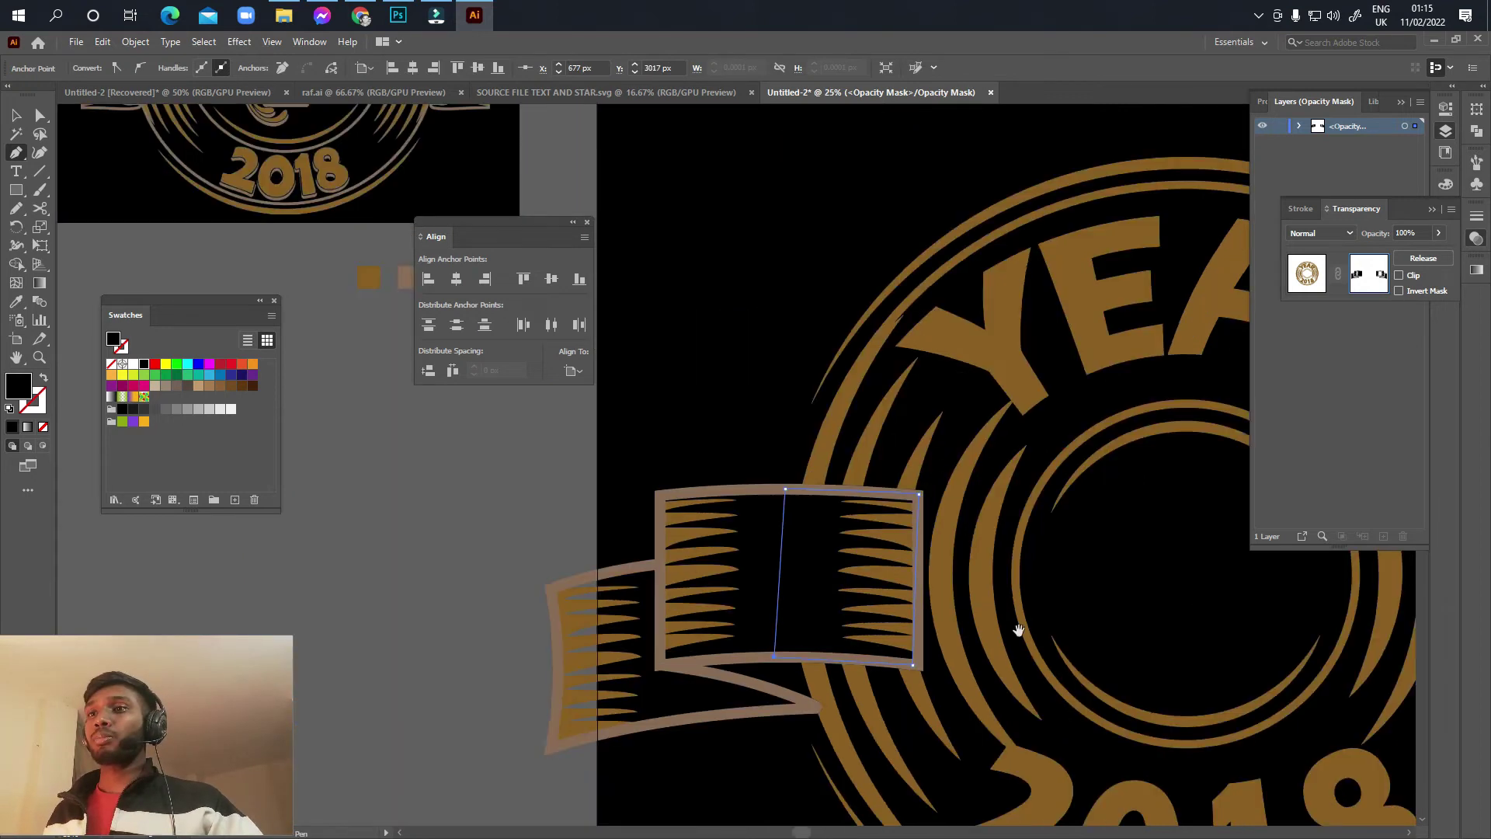
left_click_drag(1017, 627, 687, 626)
left_click_drag(837, 633, 798, 640)
left_click(945, 503)
left_click(947, 666)
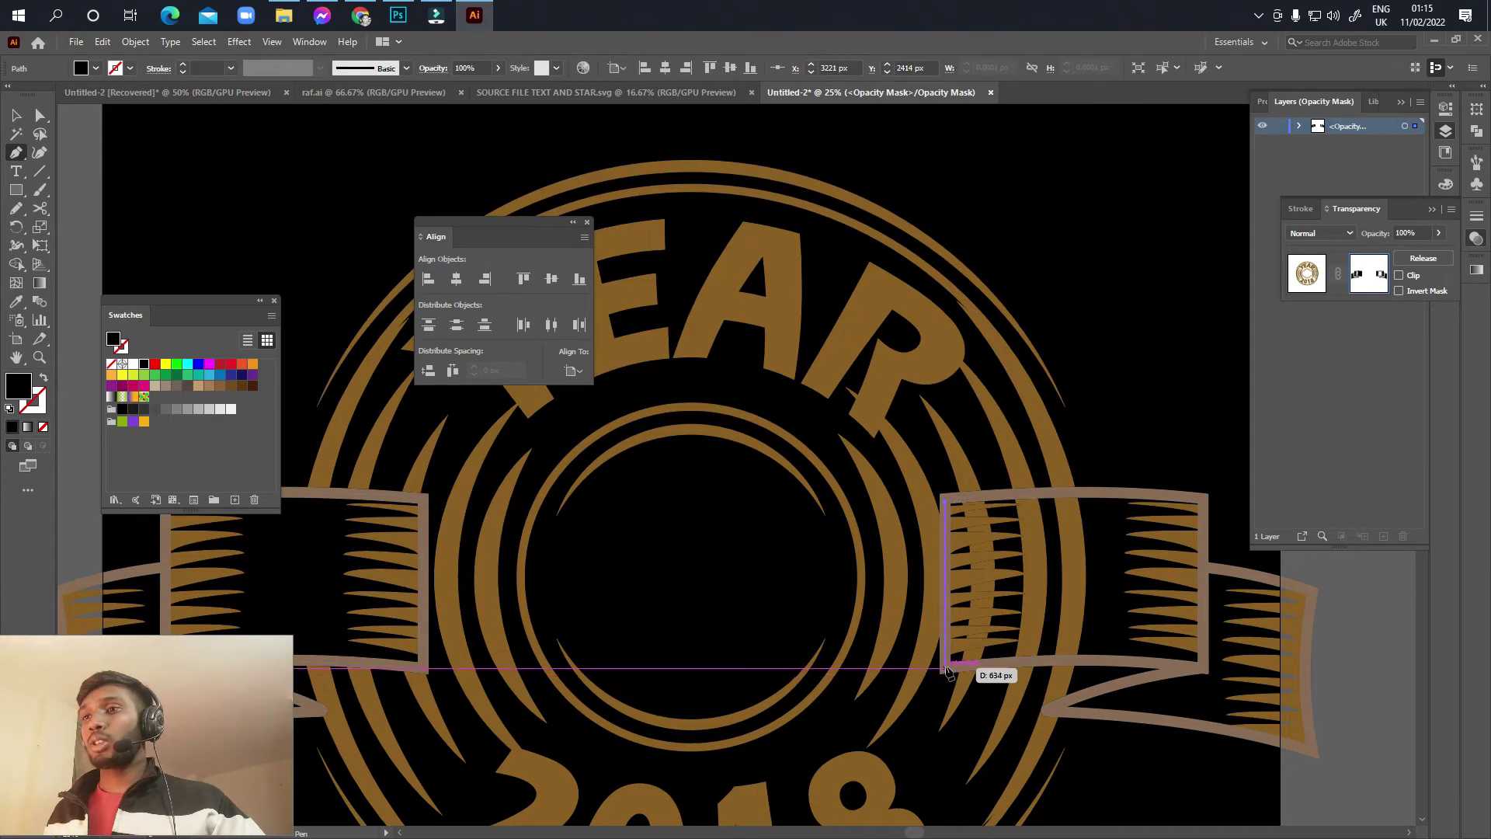
scroll(1161, 667, "down", 1)
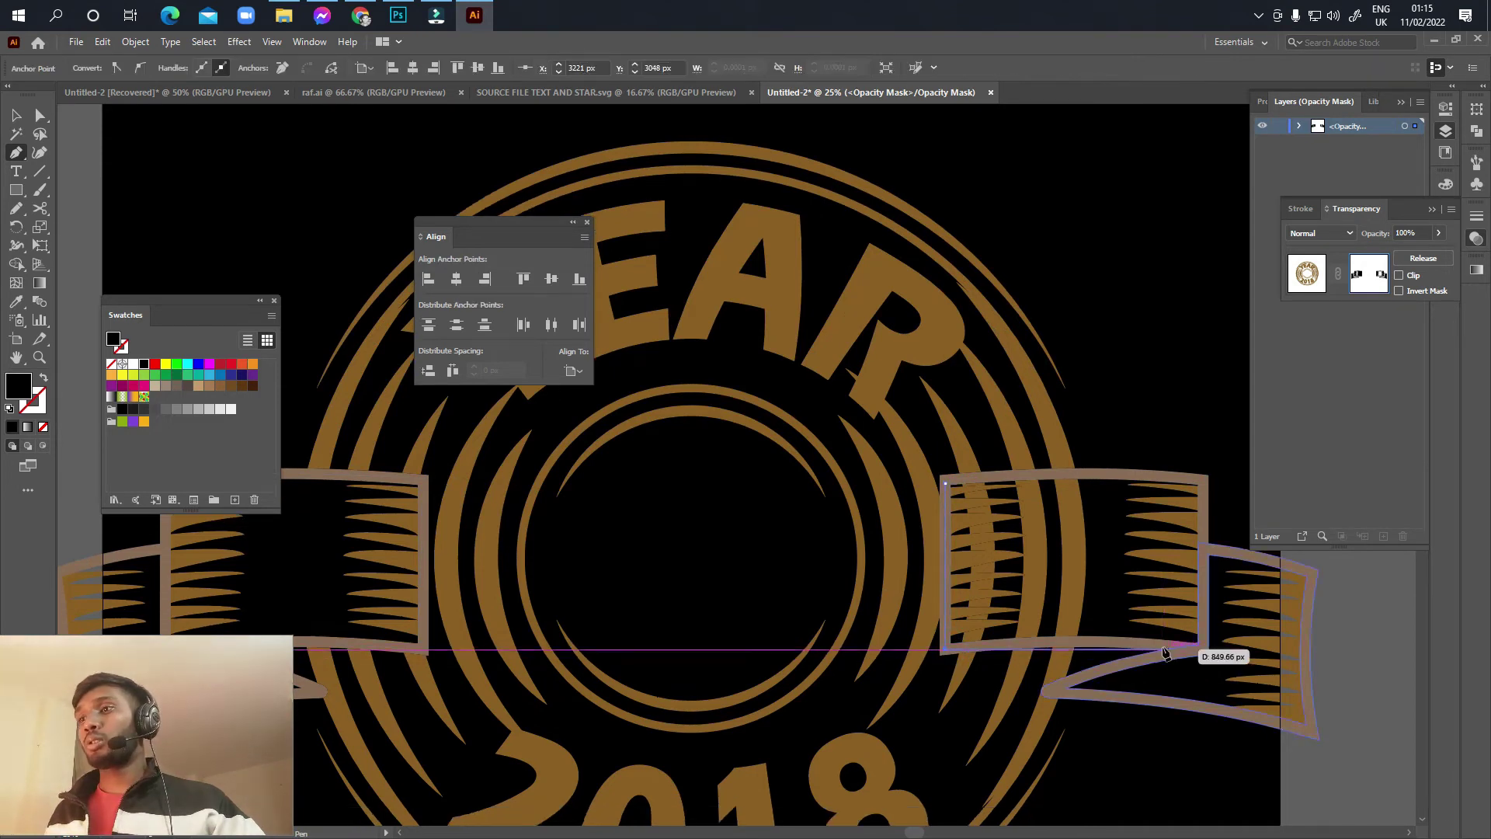
left_click(1158, 642)
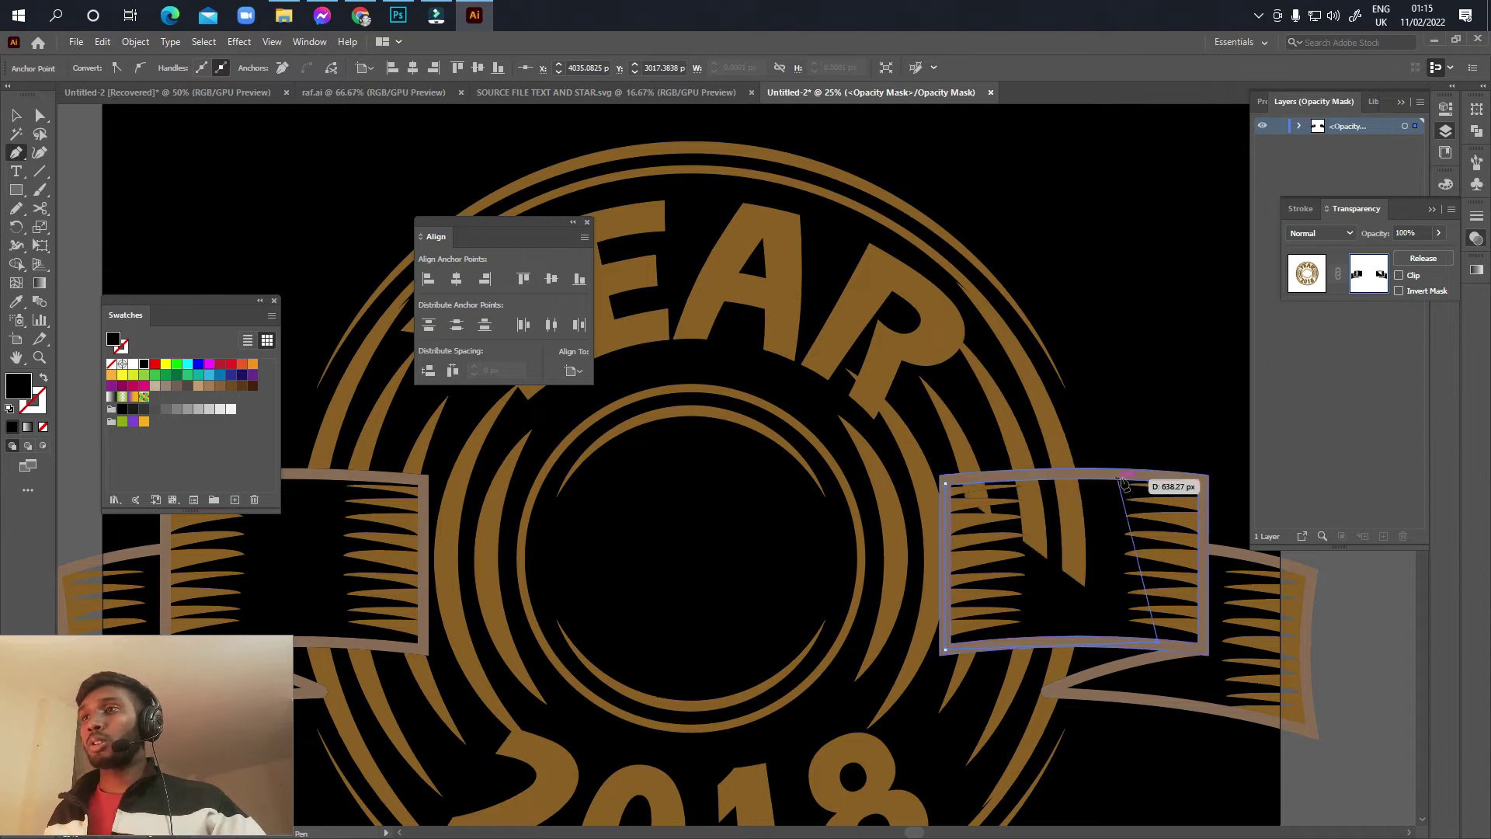
left_click(946, 482)
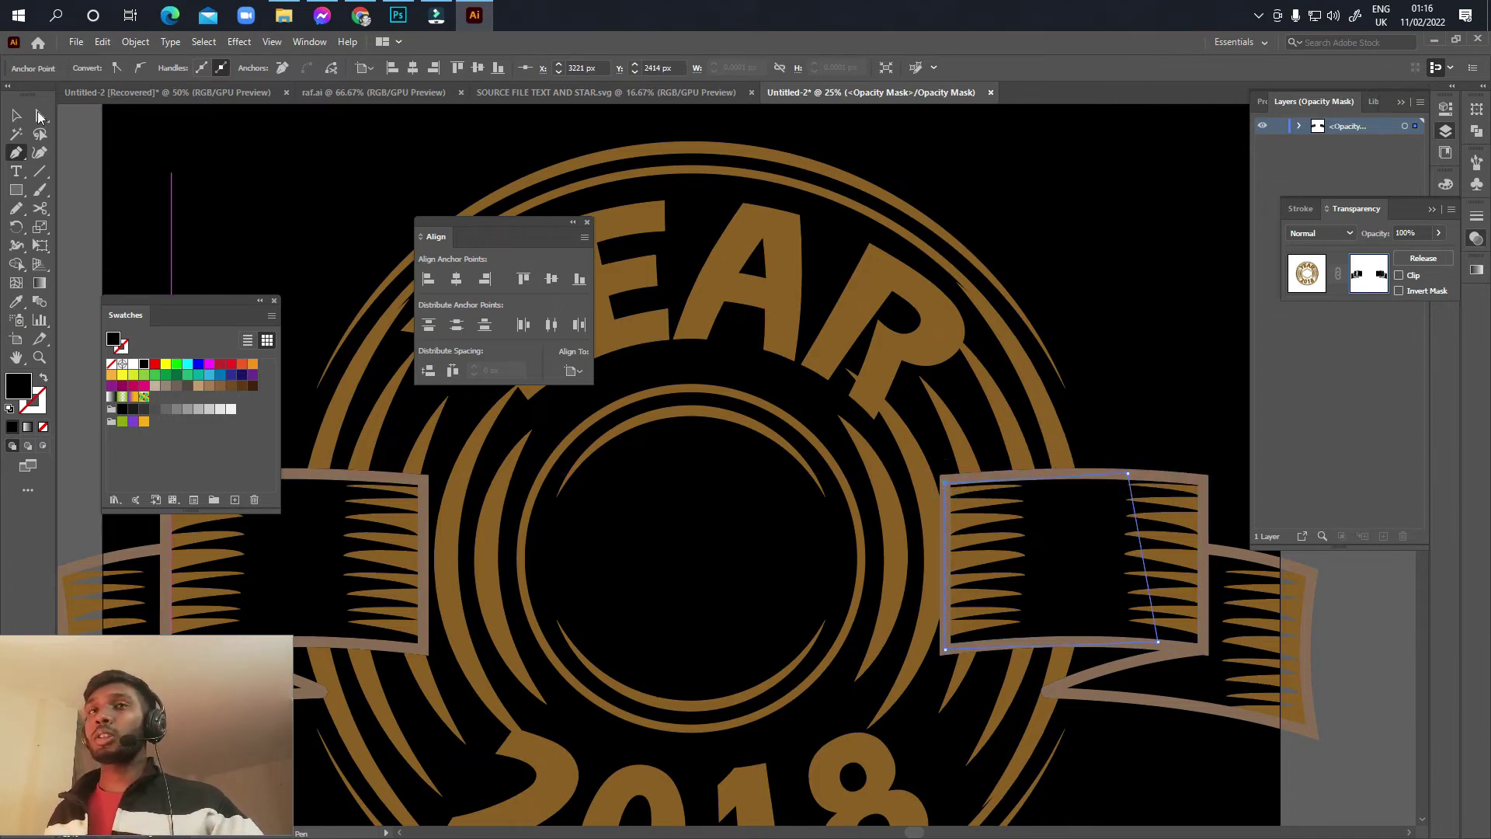
Step: Delete the leftover banner rectangles from the mask
left_click(15, 116)
left_click(335, 544, "shift")
key("Delete")
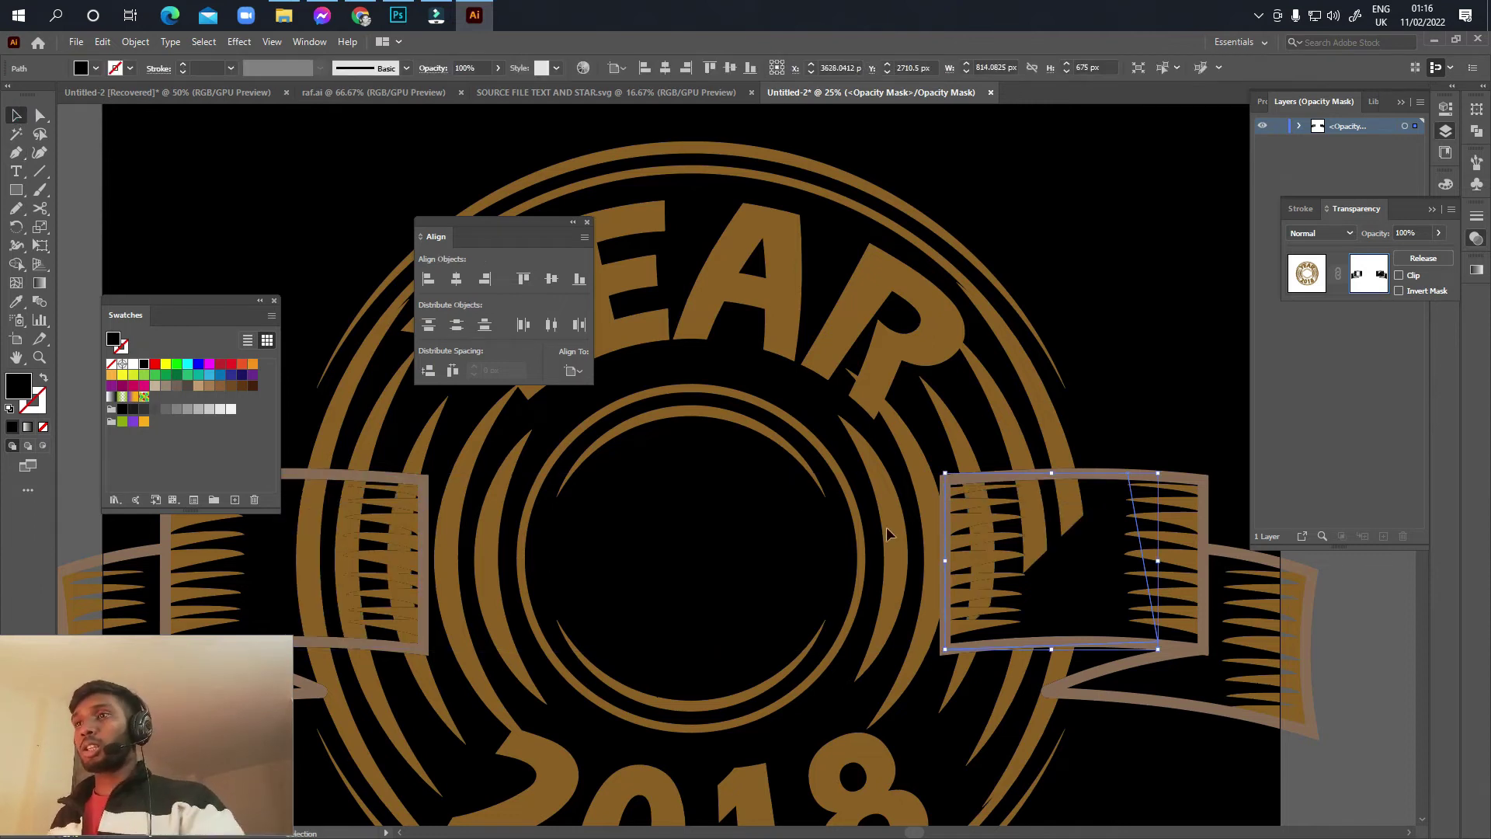
left_click(1078, 618)
key("Delete")
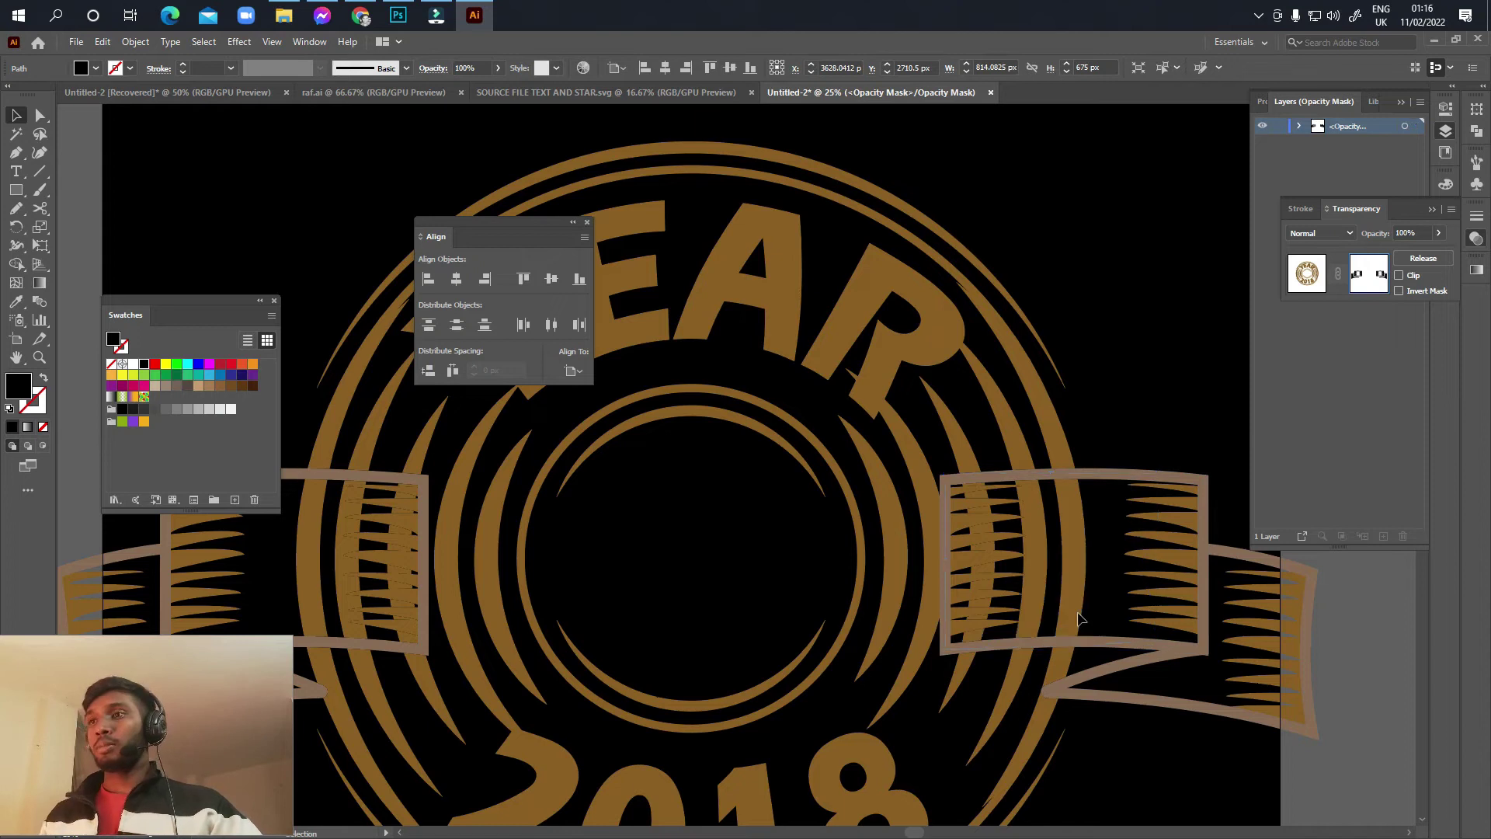
key("ctrl+0")
scroll(874, 555, "down", 1)
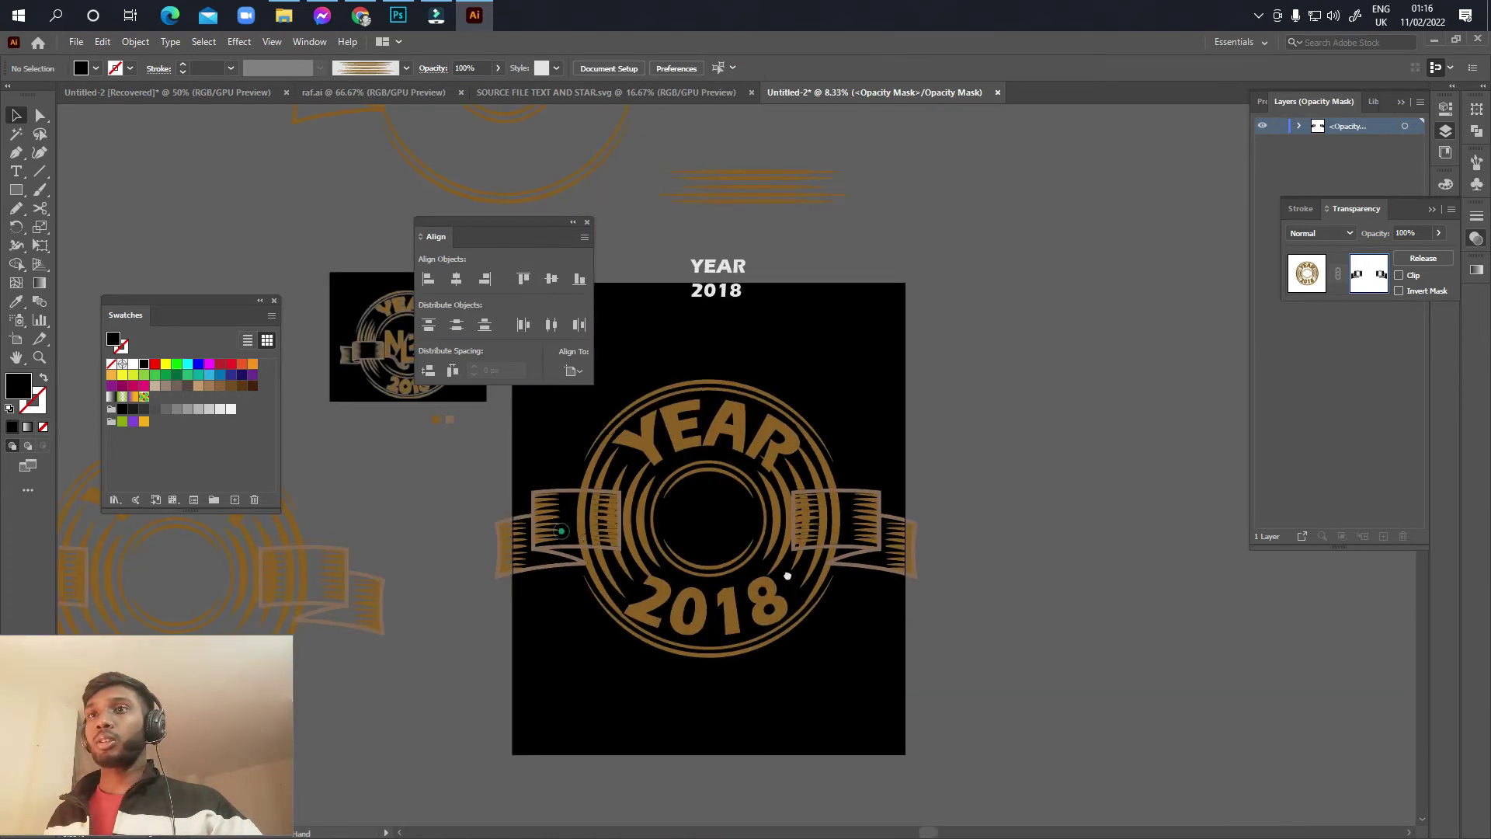
Step: Merge all the banner pieces in the mask into one shape with Pathfinder Unite
scroll(1149, 598, "down", 2)
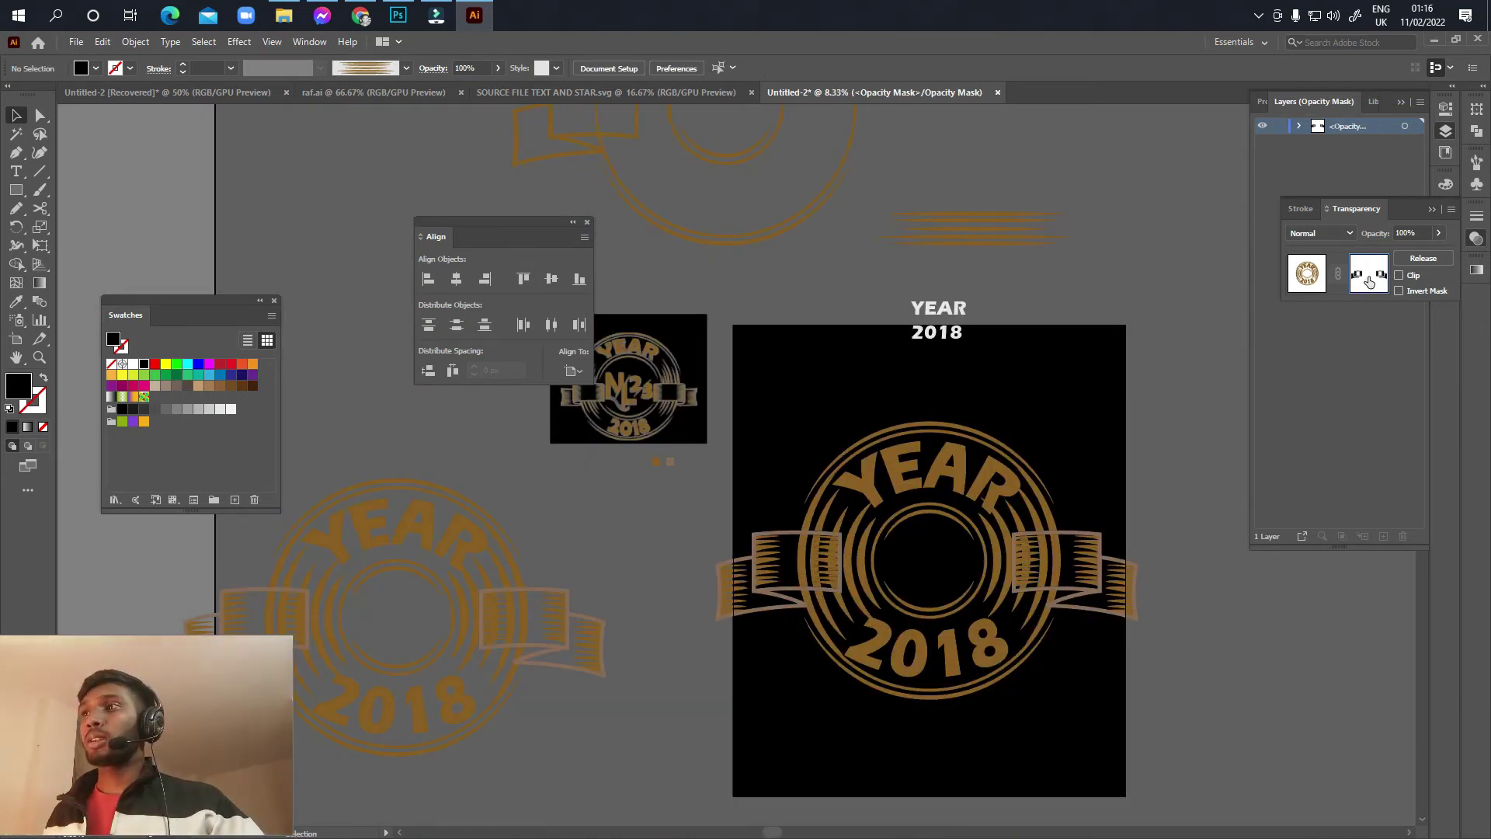
left_click_drag(734, 501, 1236, 718)
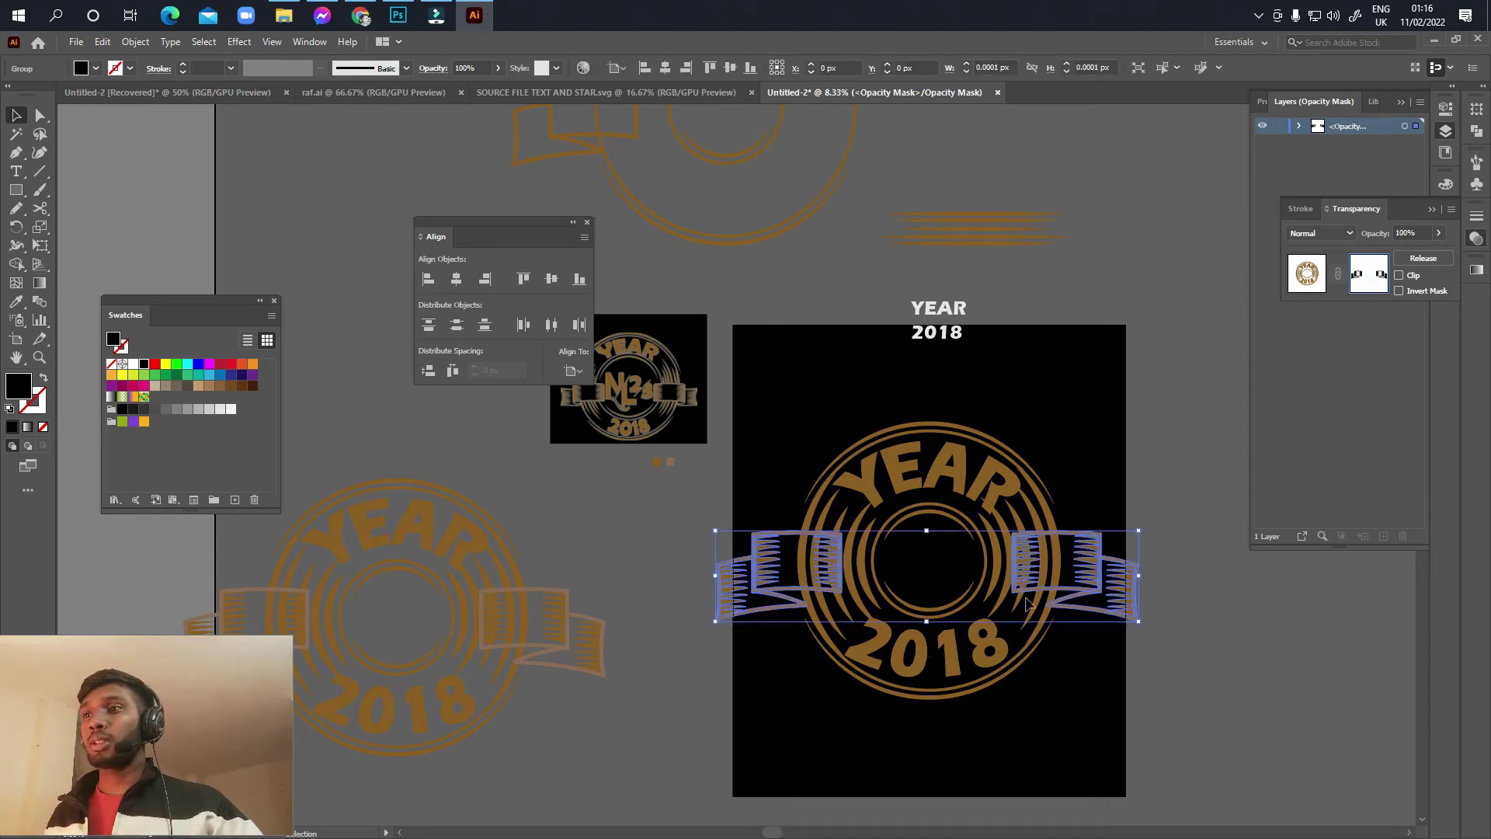
left_click(1477, 132)
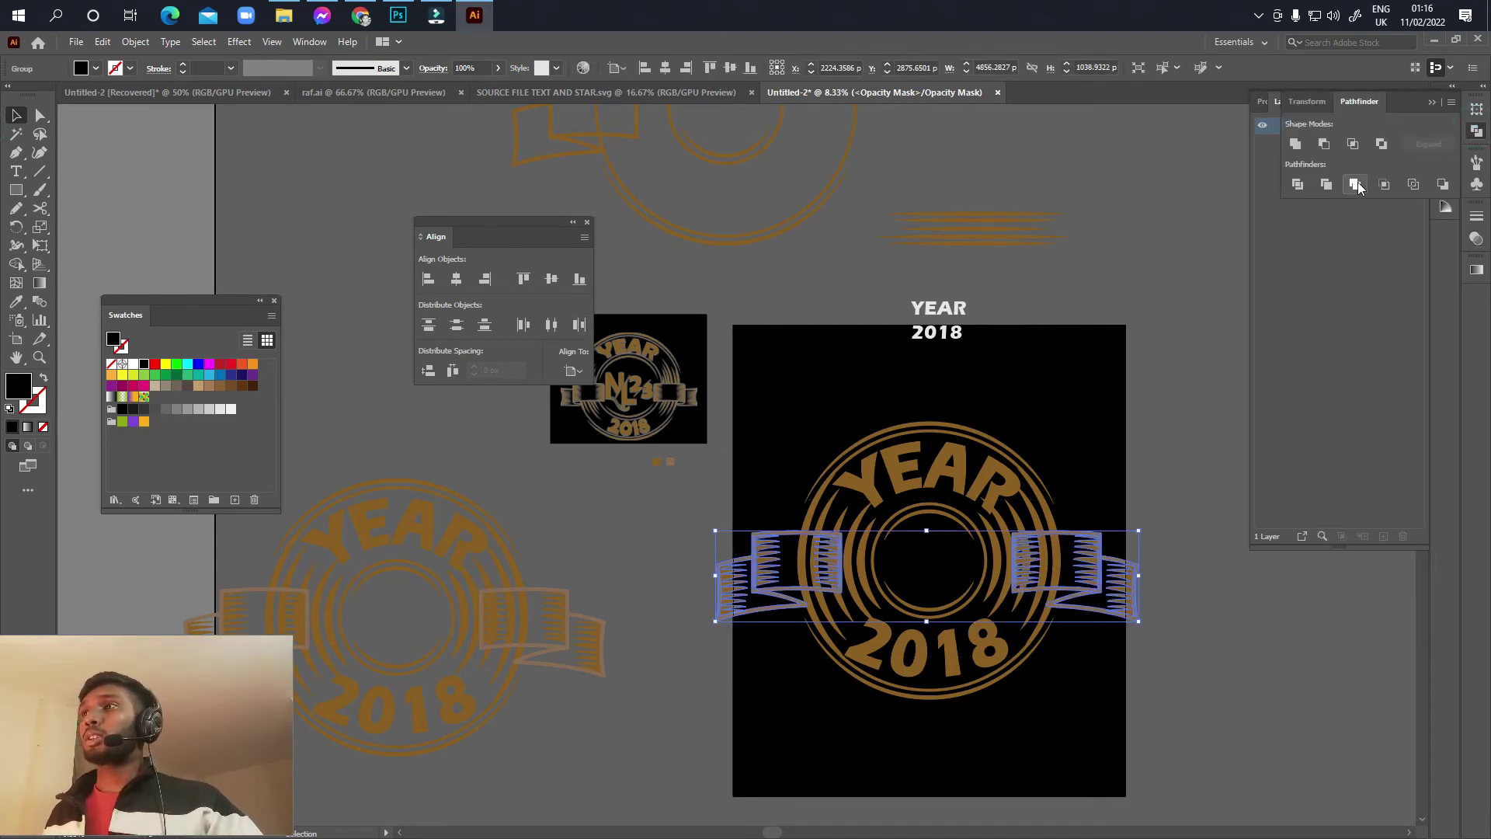
left_click(1355, 185)
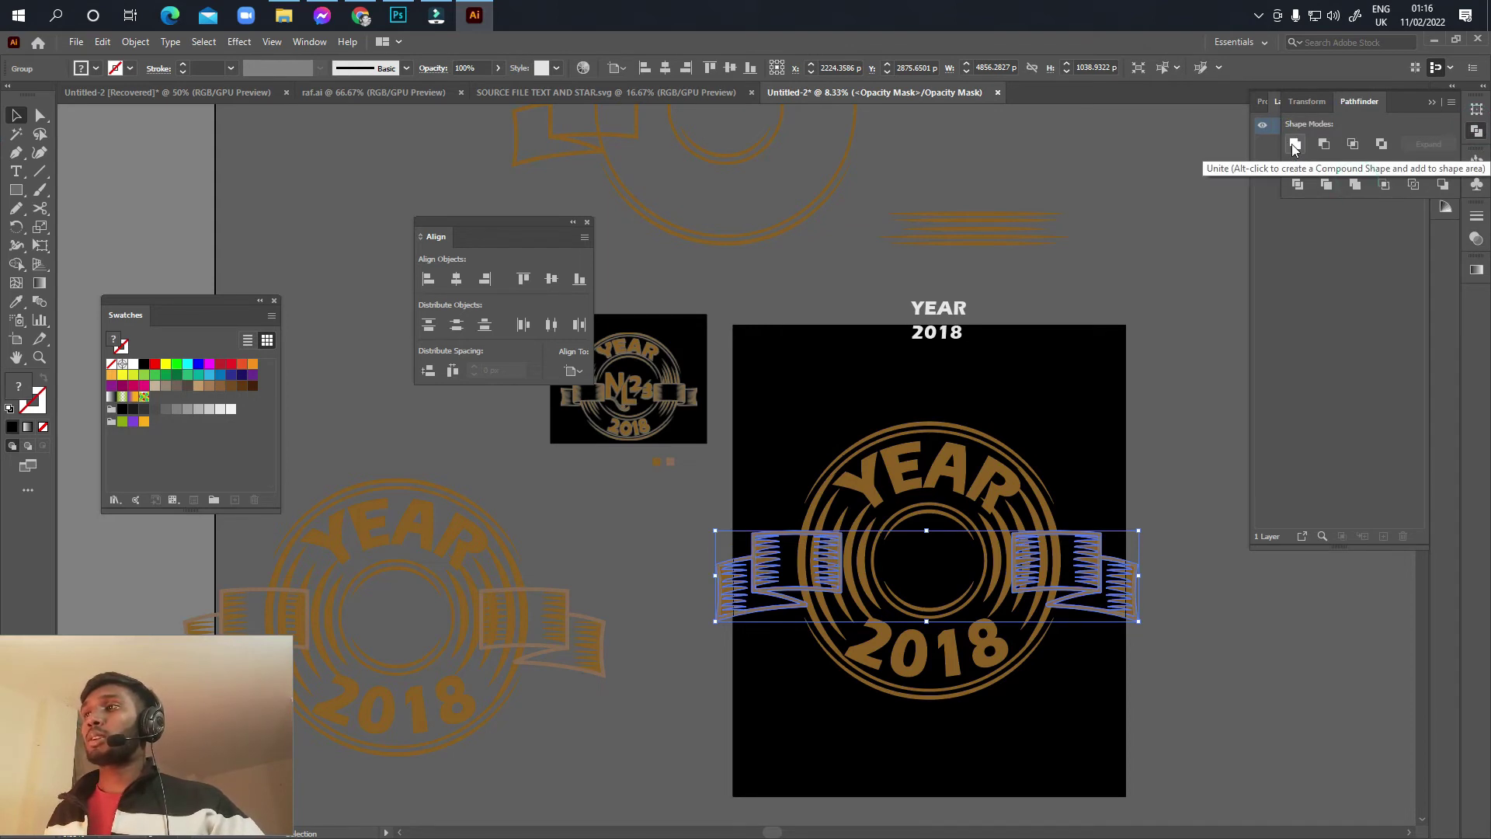
left_click(1294, 144)
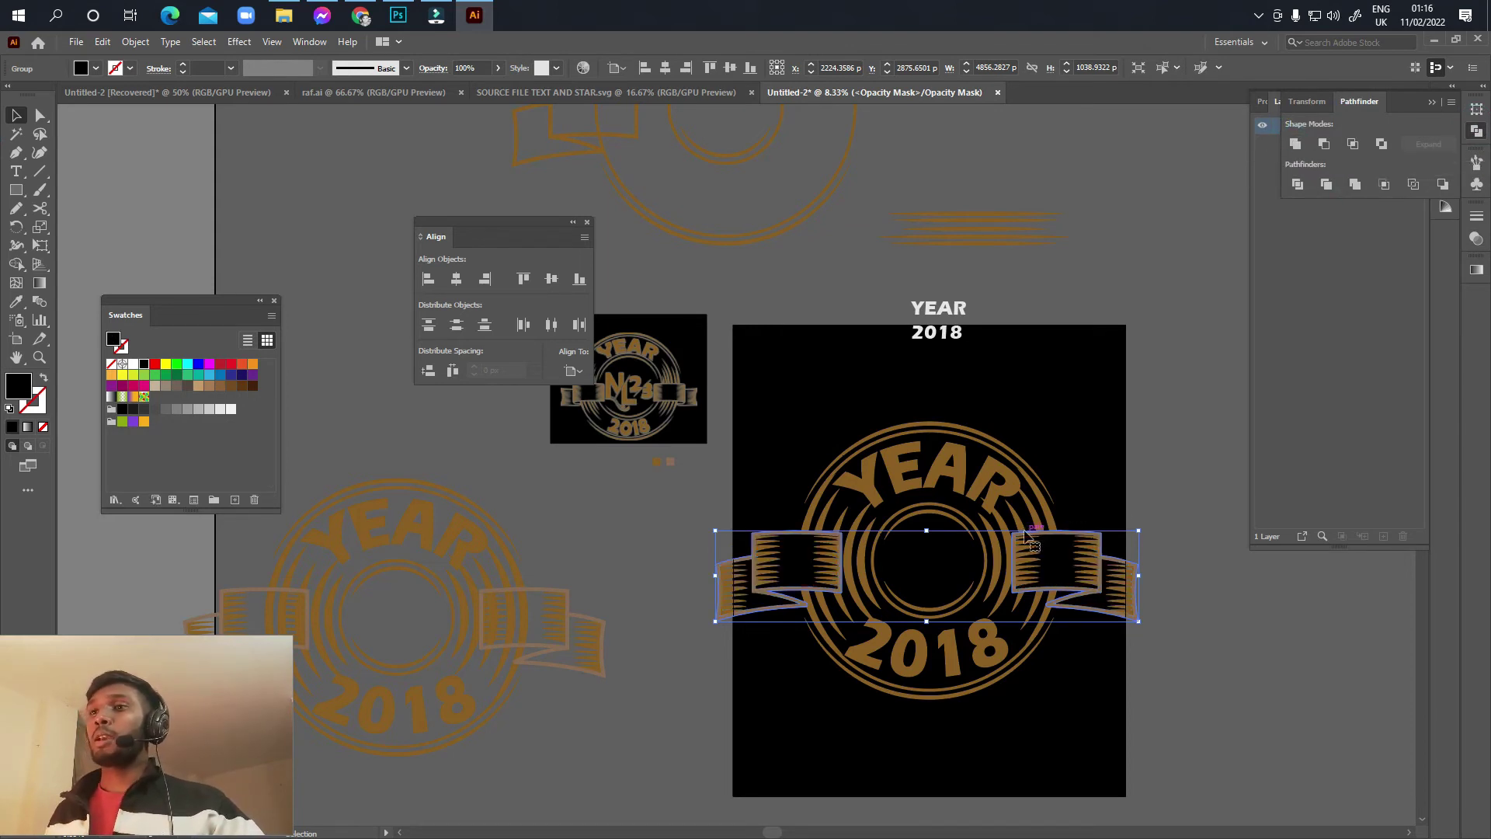
scroll(1022, 539, "up", 3)
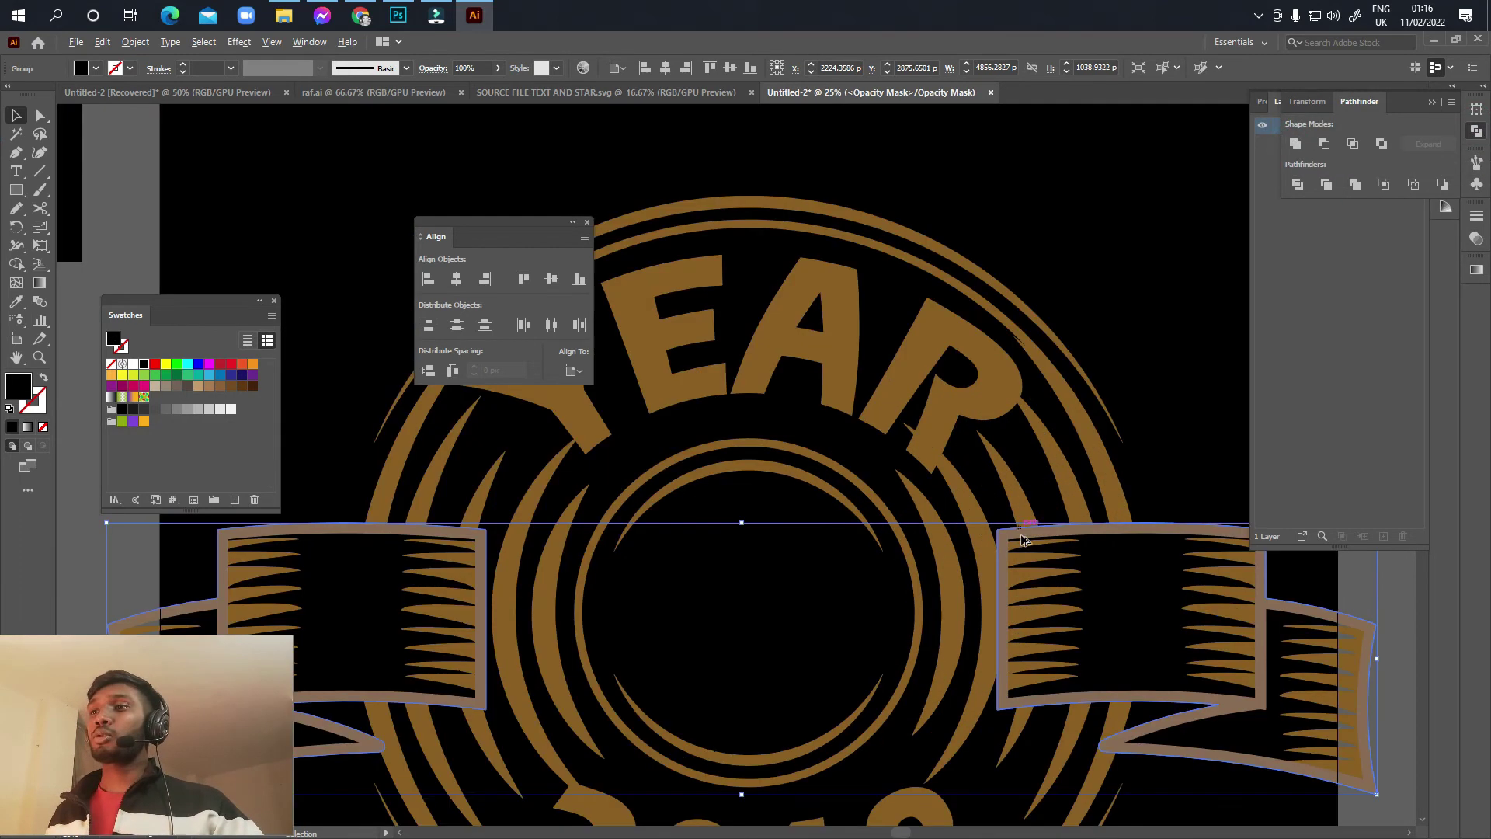
Step: Leave opacity-mask editing via the artwork thumbnail in the Transparency panel
left_click(1475, 239)
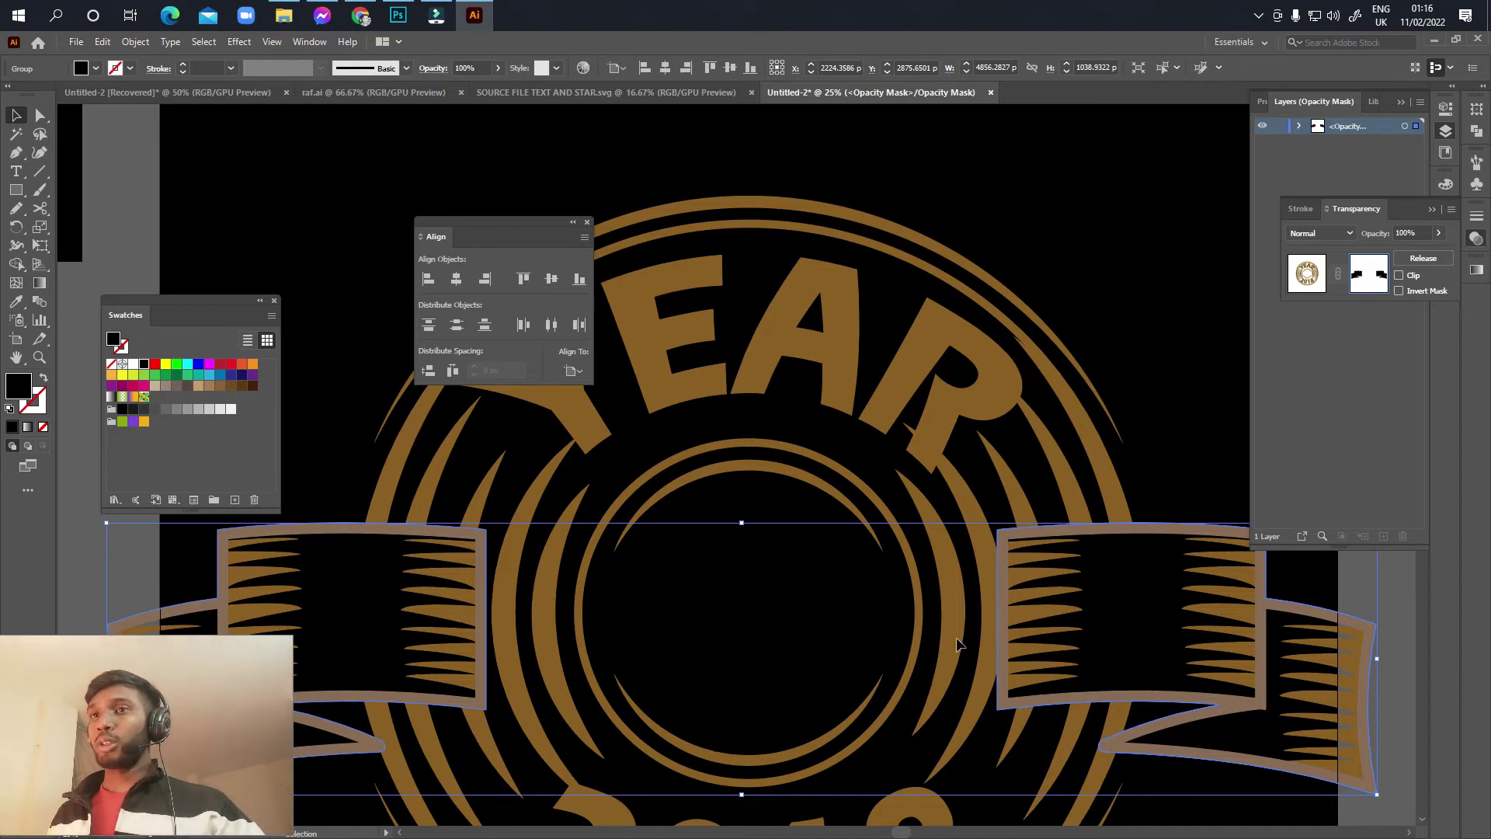
scroll(958, 643, "down", 2)
left_click(724, 512)
left_click(1308, 278)
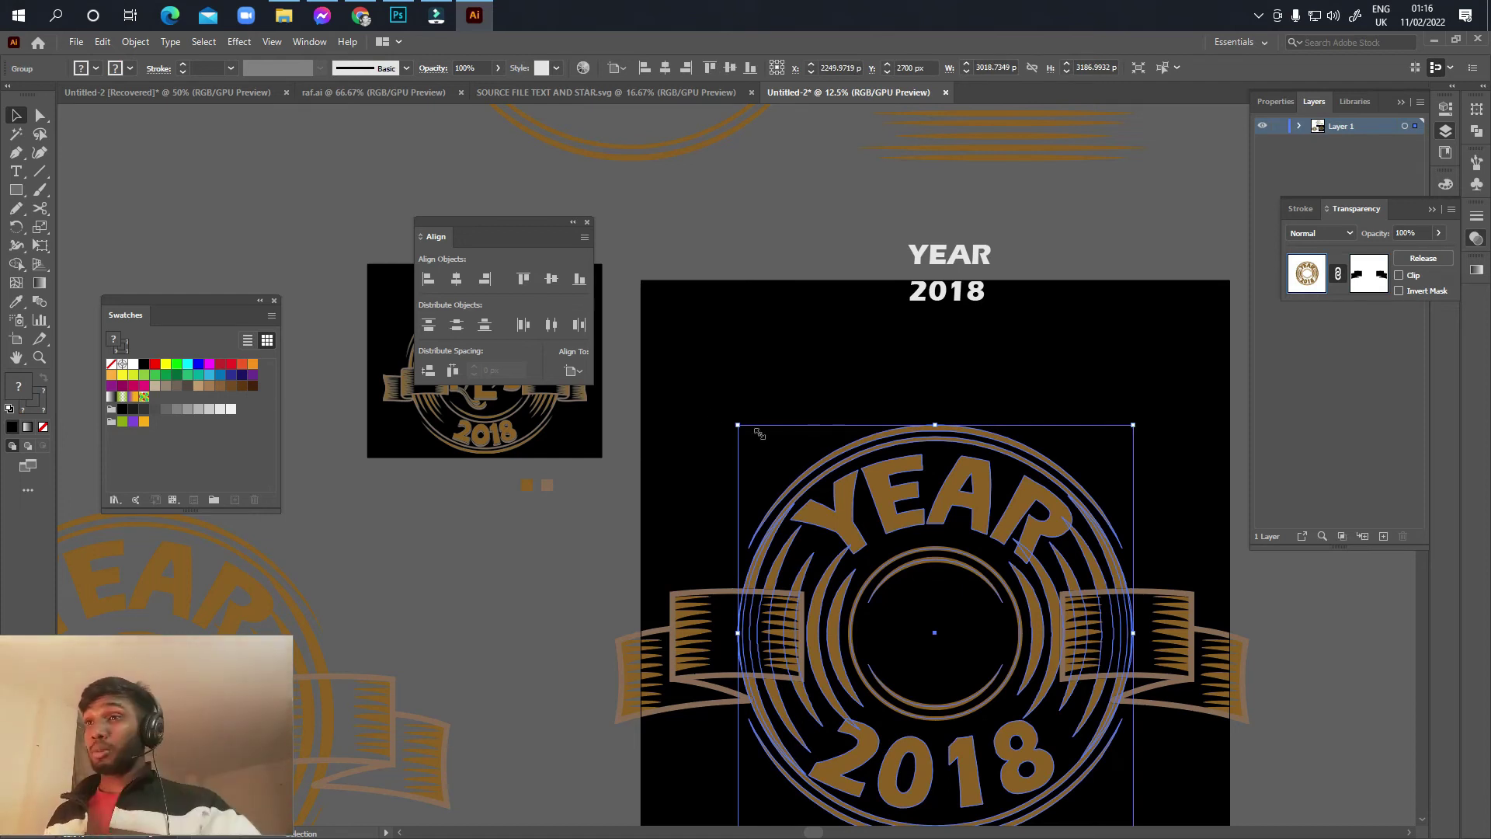
left_click(723, 407)
scroll(777, 482, "right", 3)
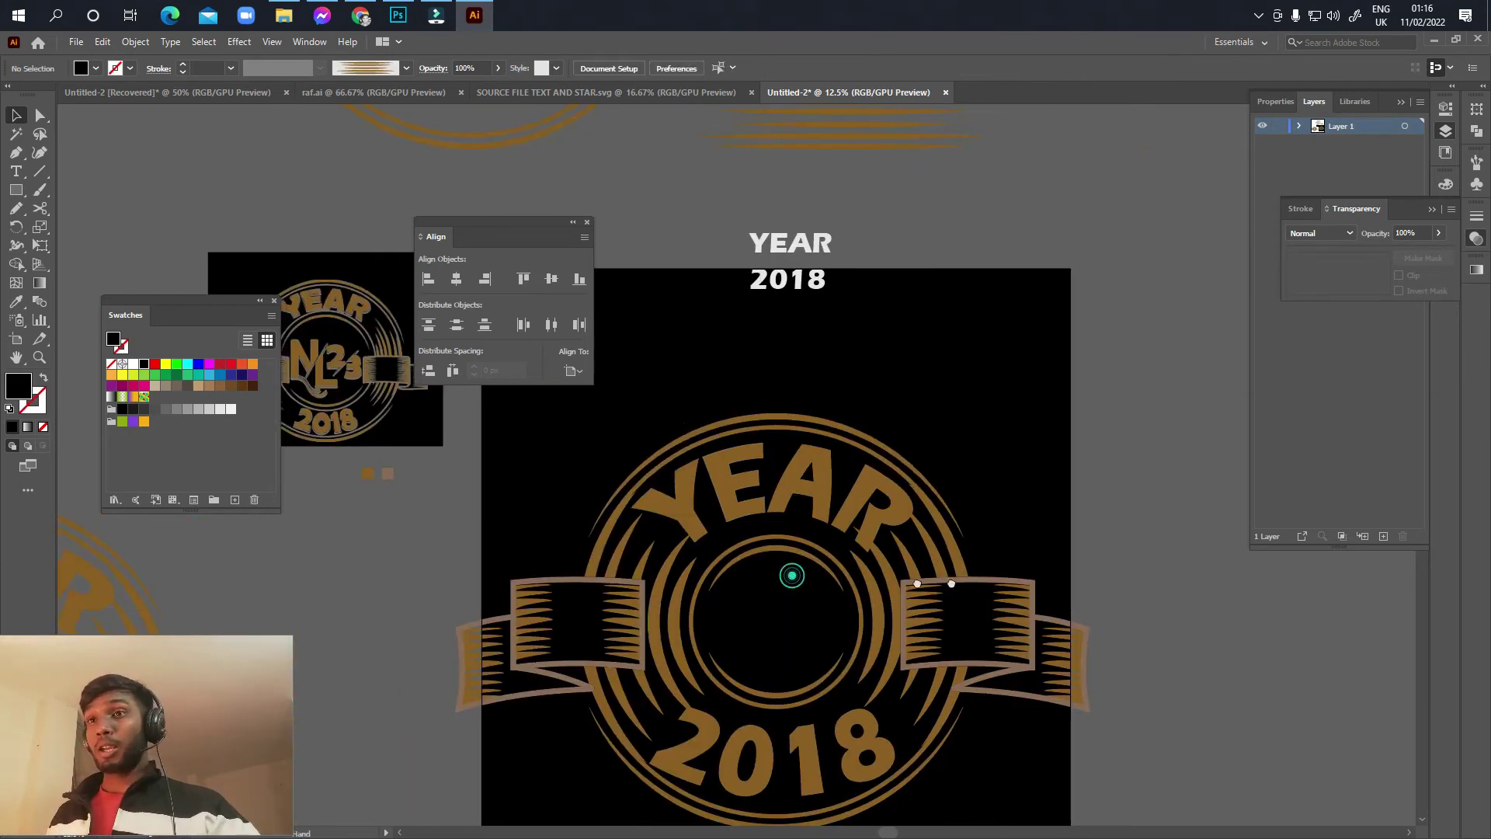
scroll(758, 476, "down", 2)
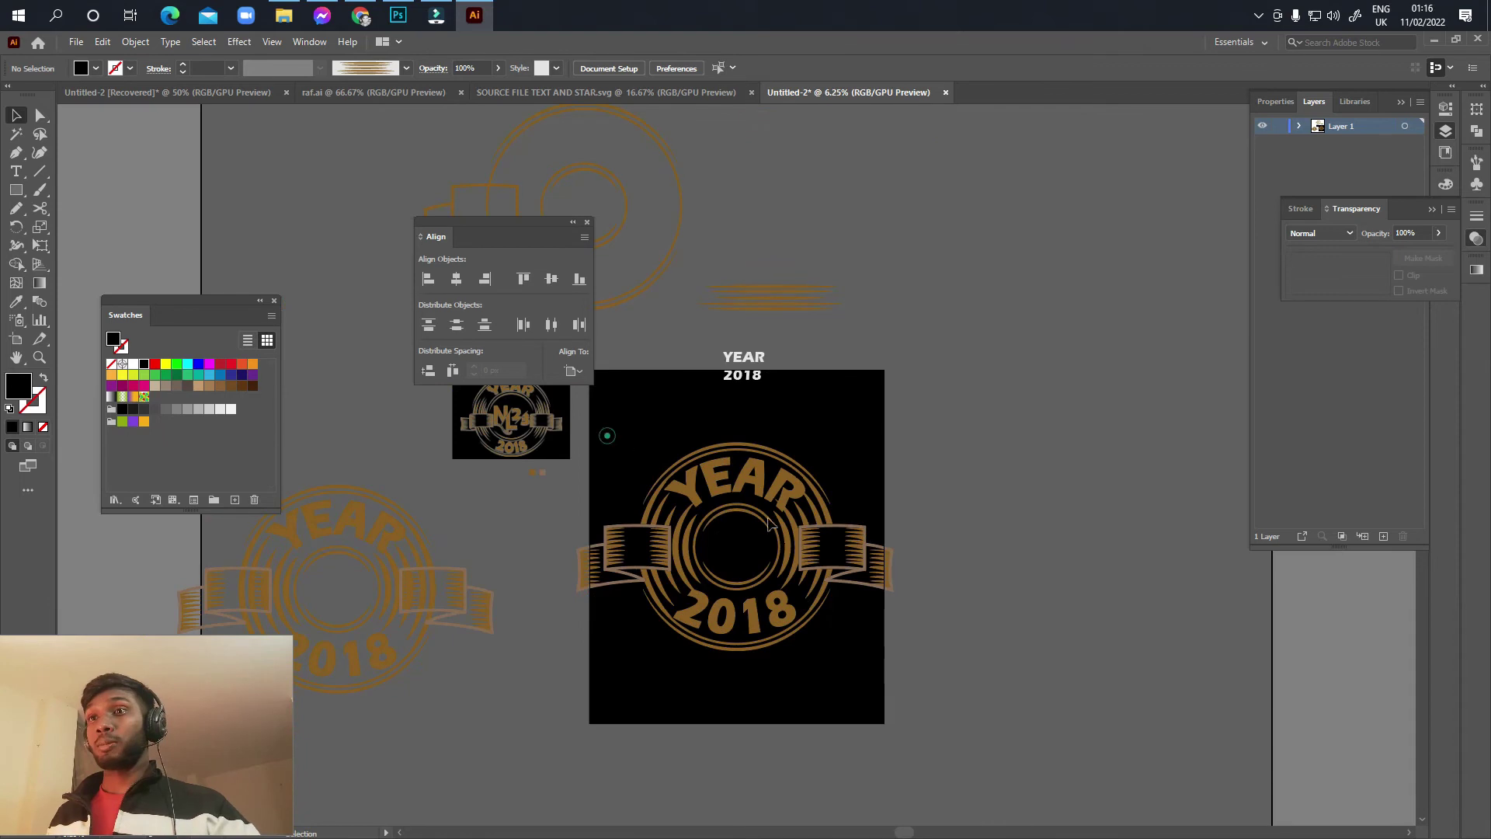
Step: Select the finished emblem group as a single object
left_click_drag(952, 696, 846, 621)
scroll(937, 635, "left", 3)
scroll(937, 636, "up", 1)
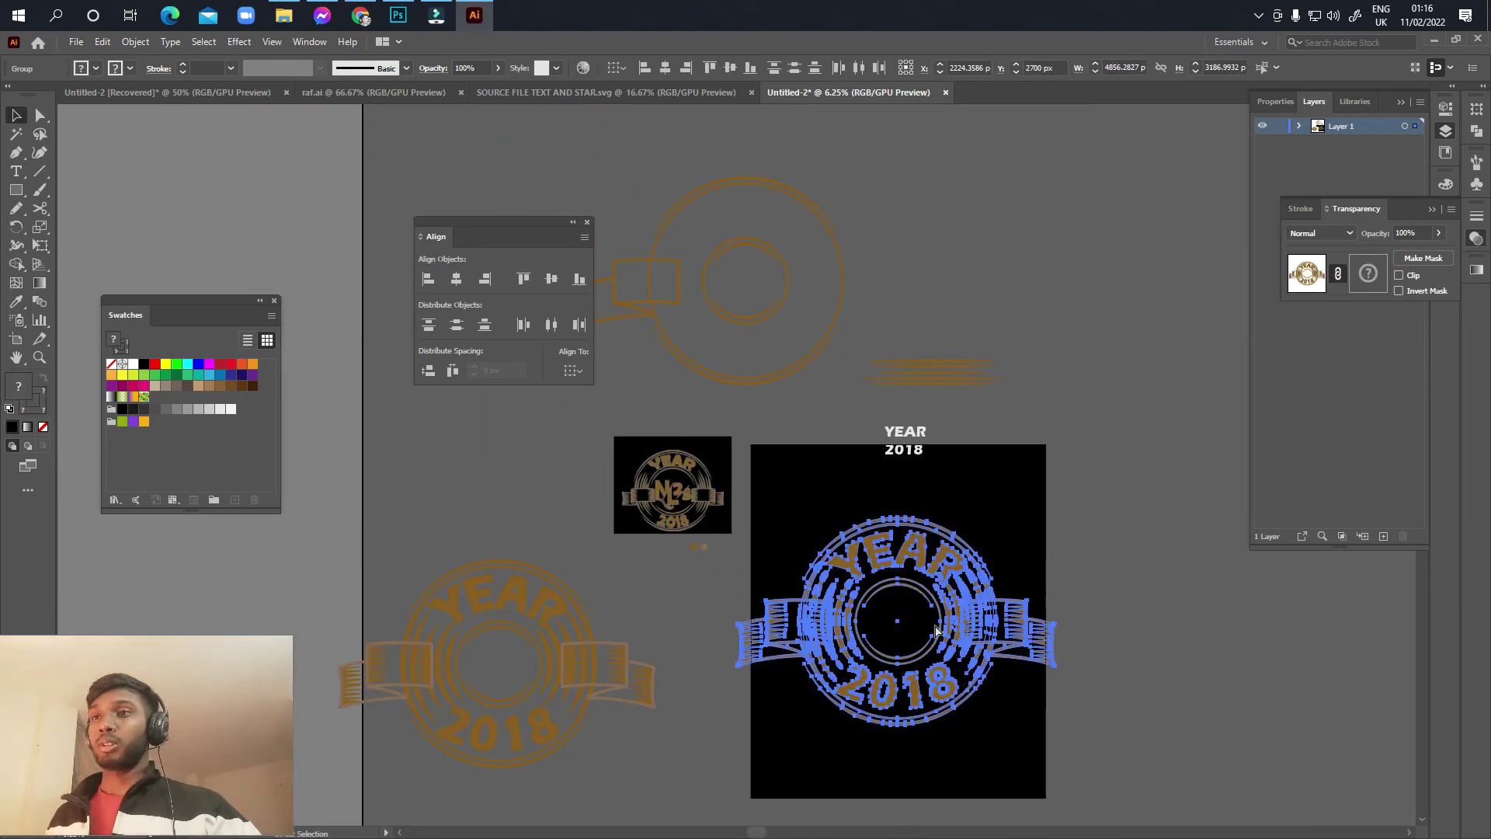
left_click(941, 620)
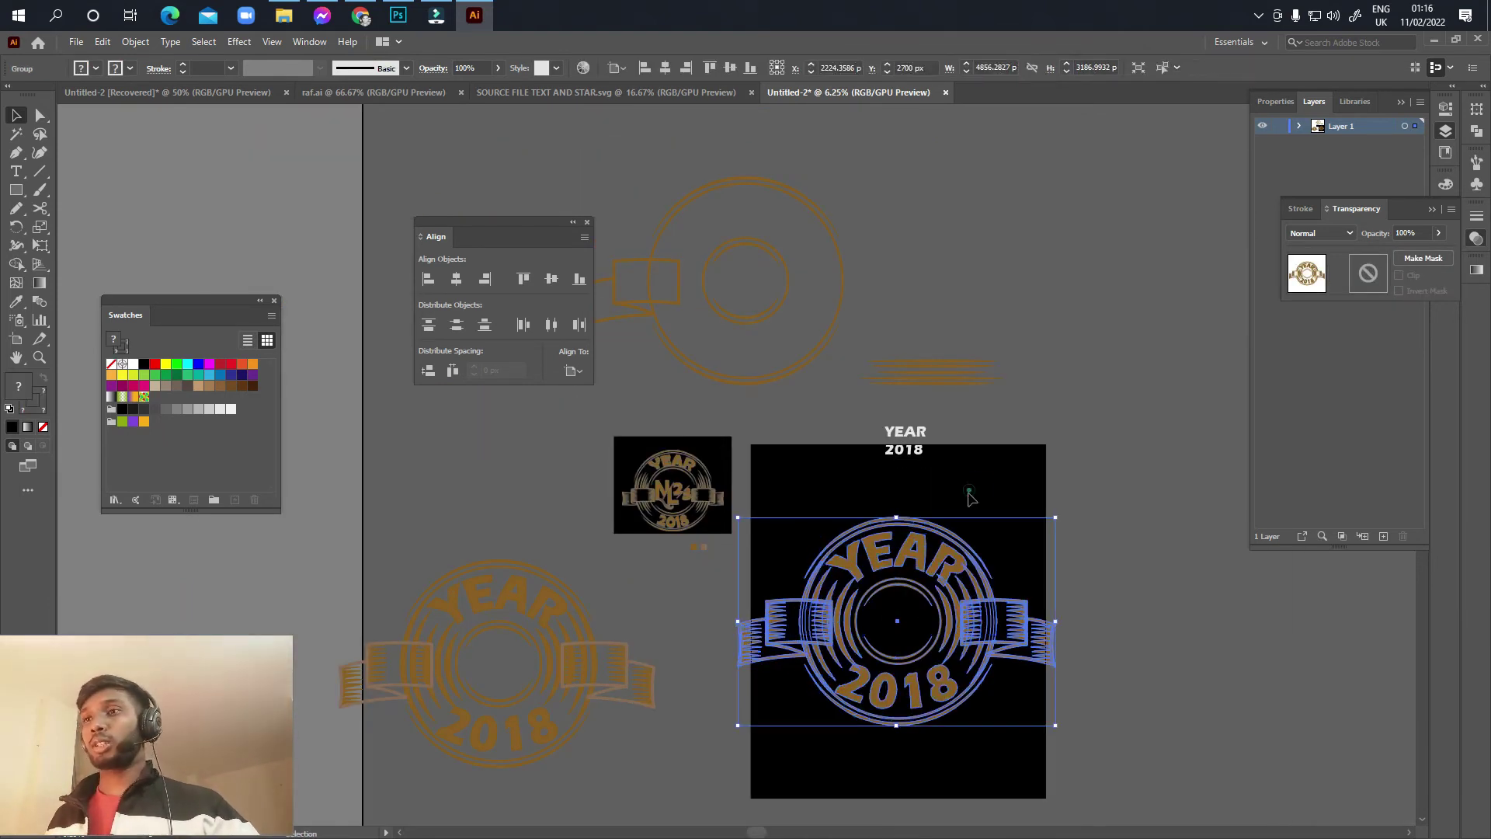
left_click(970, 497)
scroll(970, 498, "up", 1)
scroll(855, 675, "up", 1)
scroll(979, 653, "up", 1)
scroll(1070, 637, "up", 2)
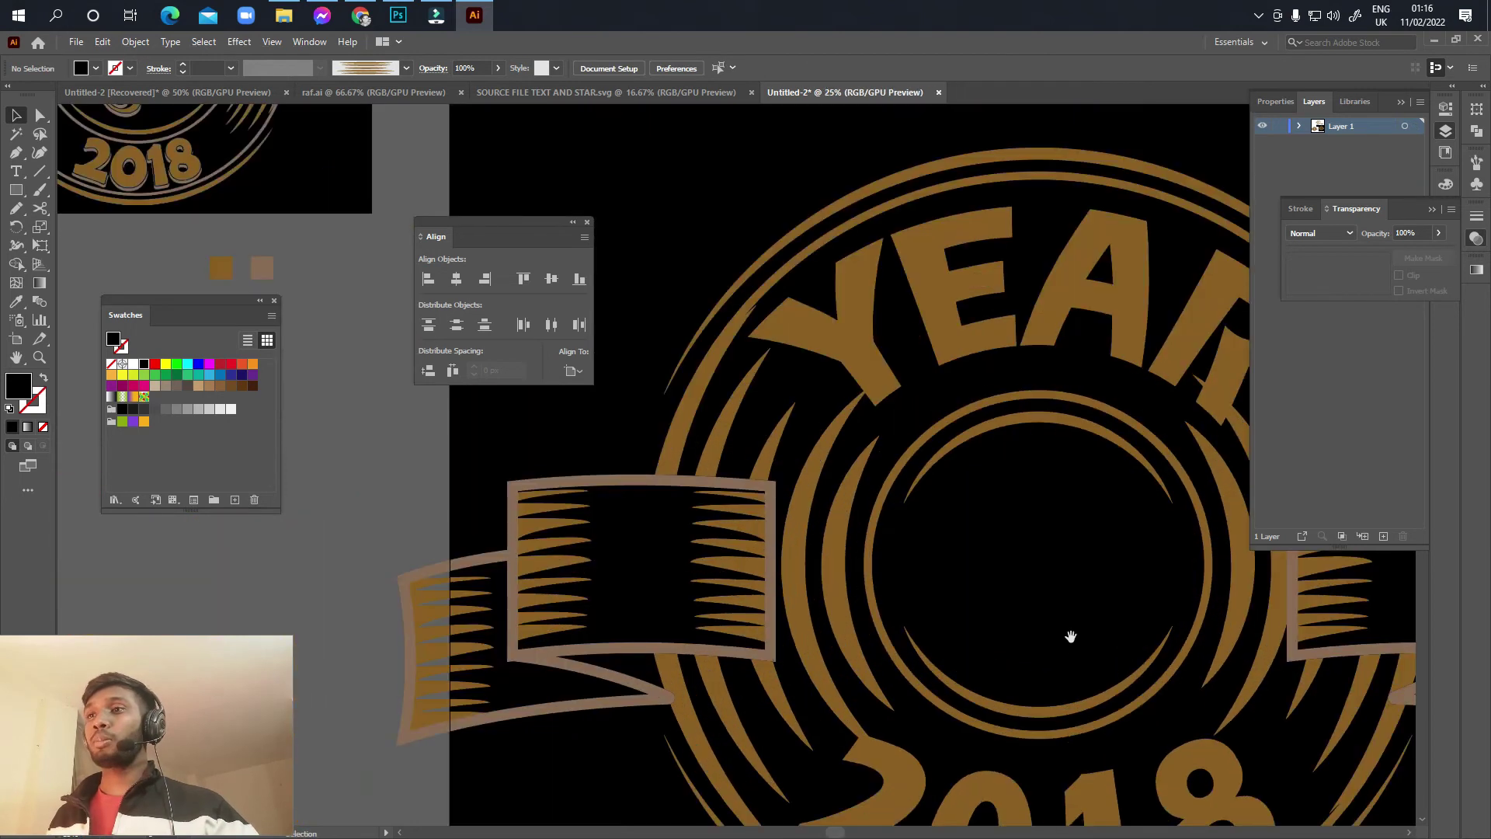
scroll(1069, 637, "down", 1)
left_click(899, 281)
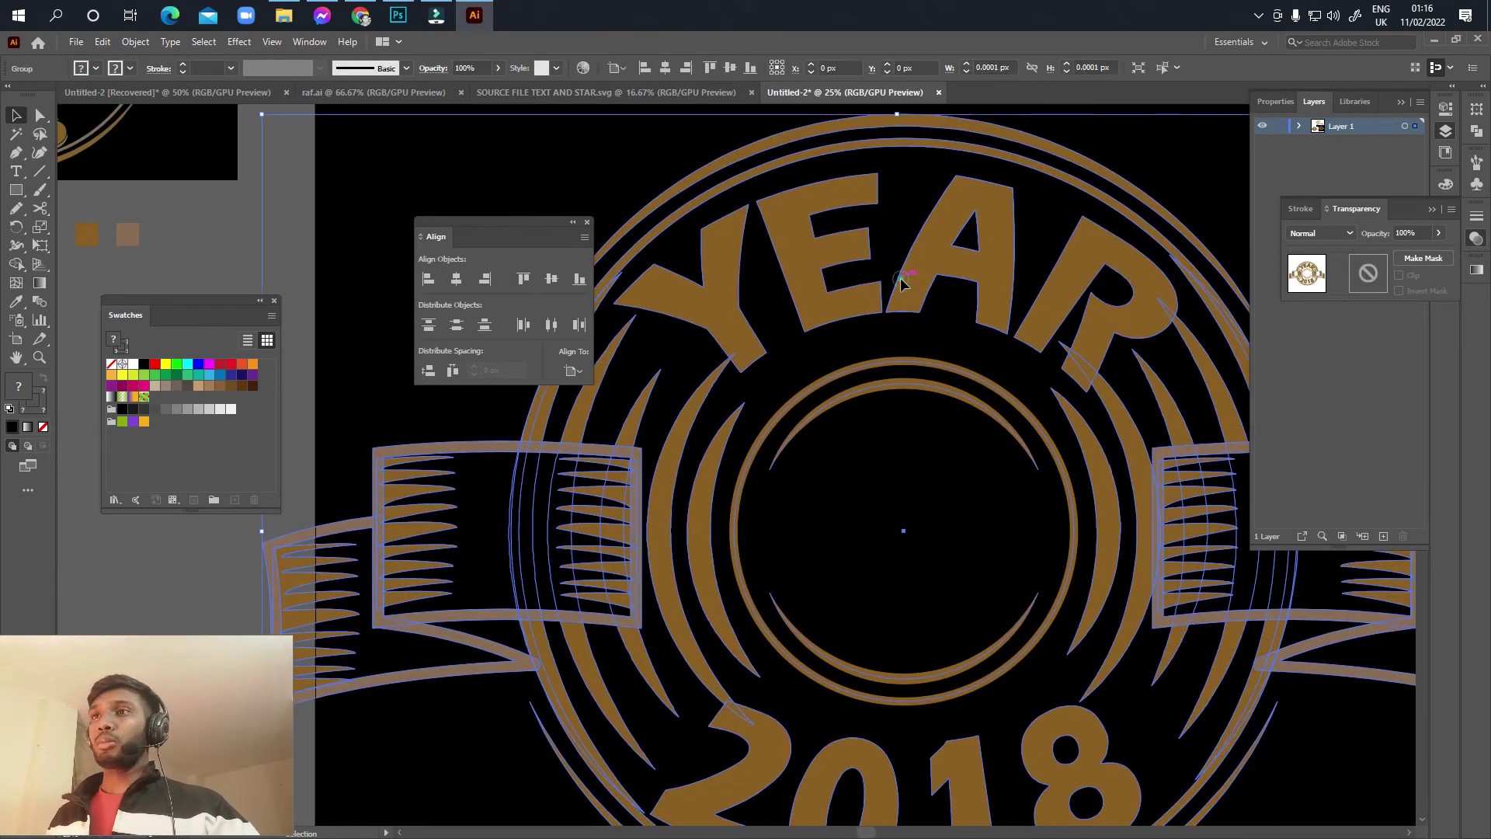
Step: Ungroup the emblem briefly, undo it, and enter the emblem group in isolation mode
double_click(900, 284)
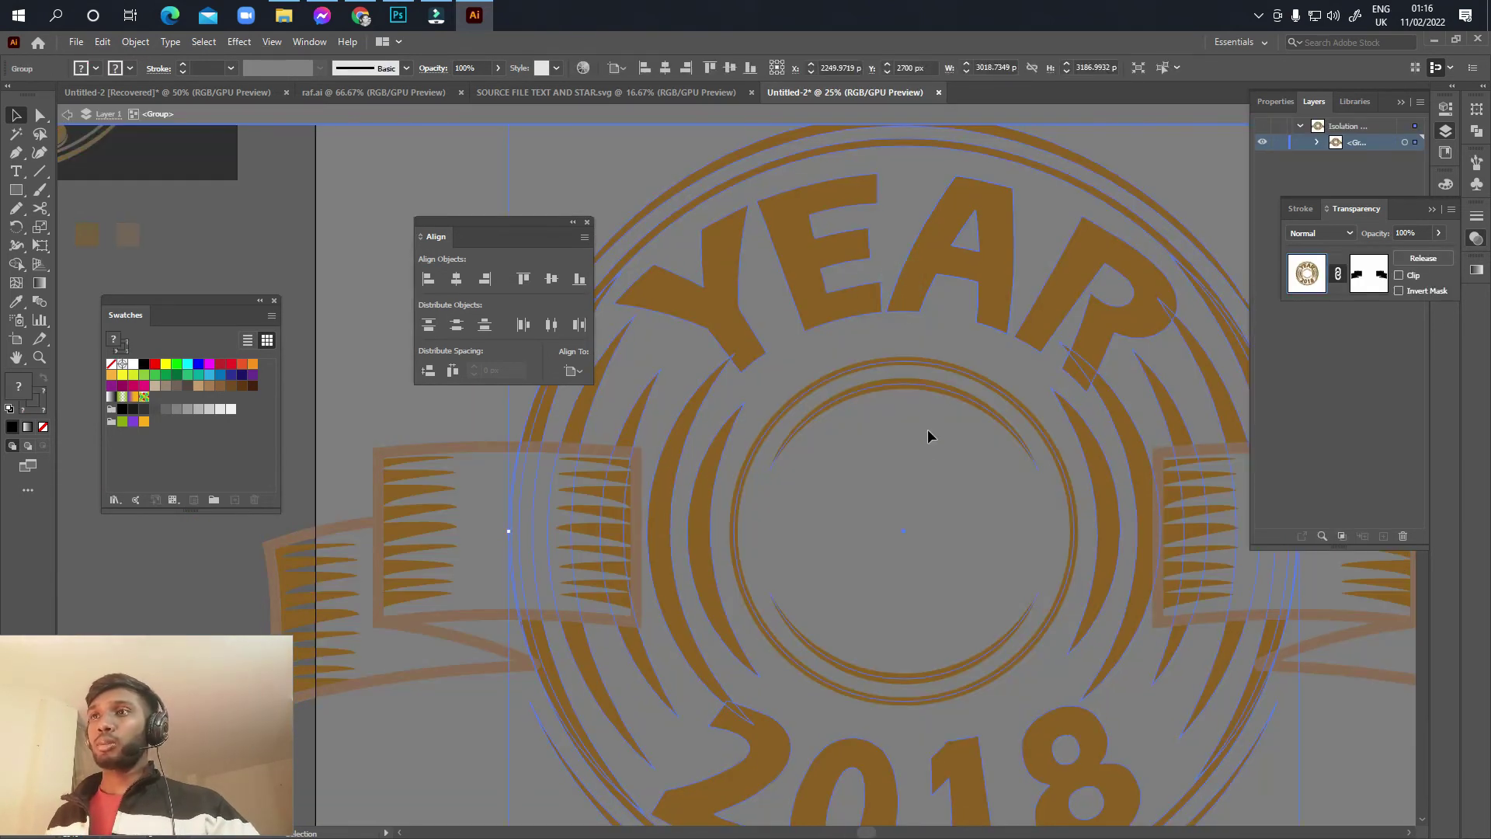
double_click(926, 446)
scroll(925, 446, "down", 1)
left_click(915, 376)
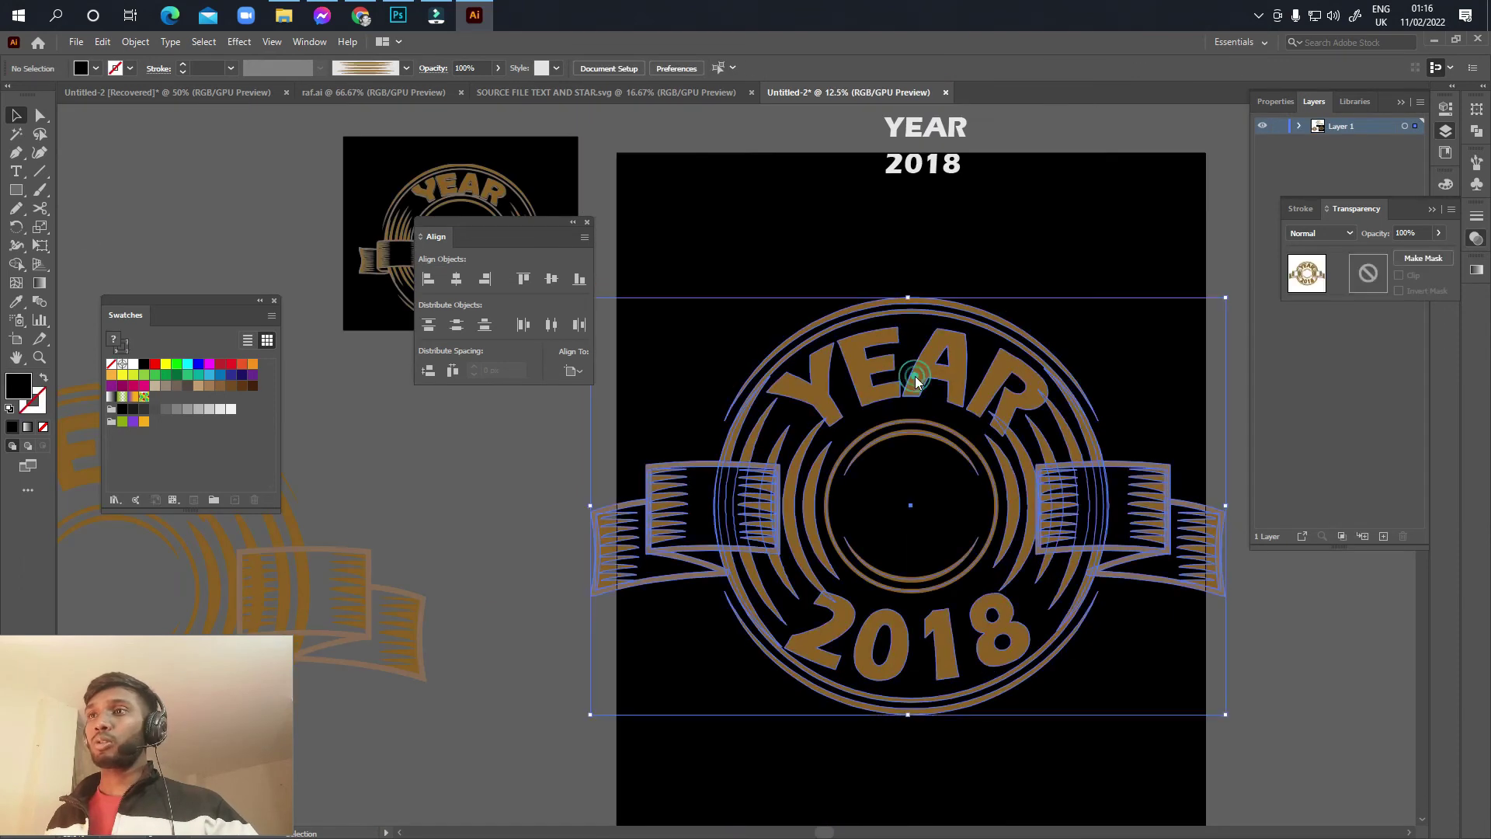
right_click(915, 376)
left_click(948, 506)
left_click(882, 522)
left_click(924, 383)
right_click(921, 379)
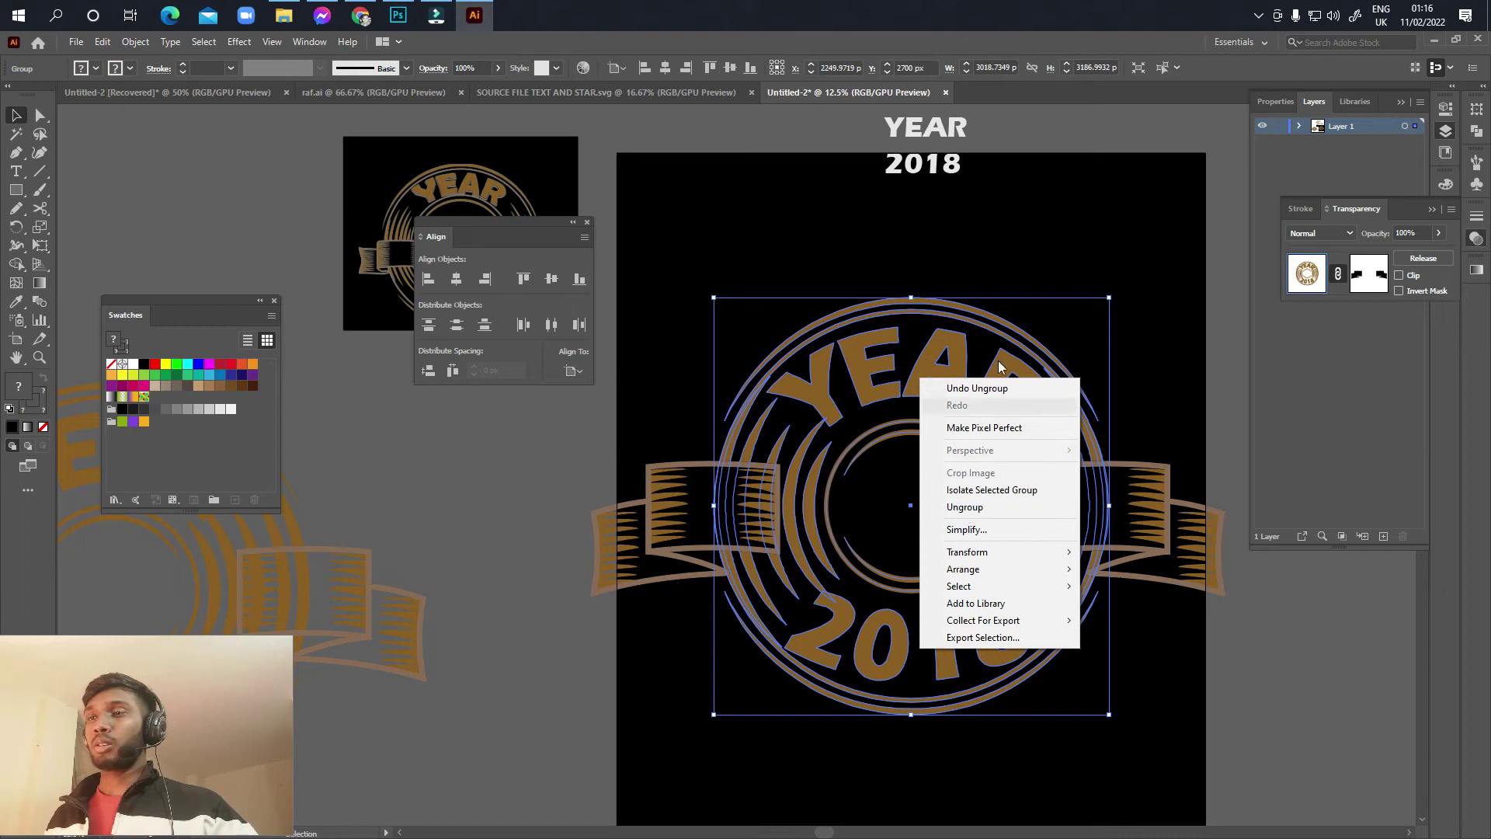
left_click(976, 367)
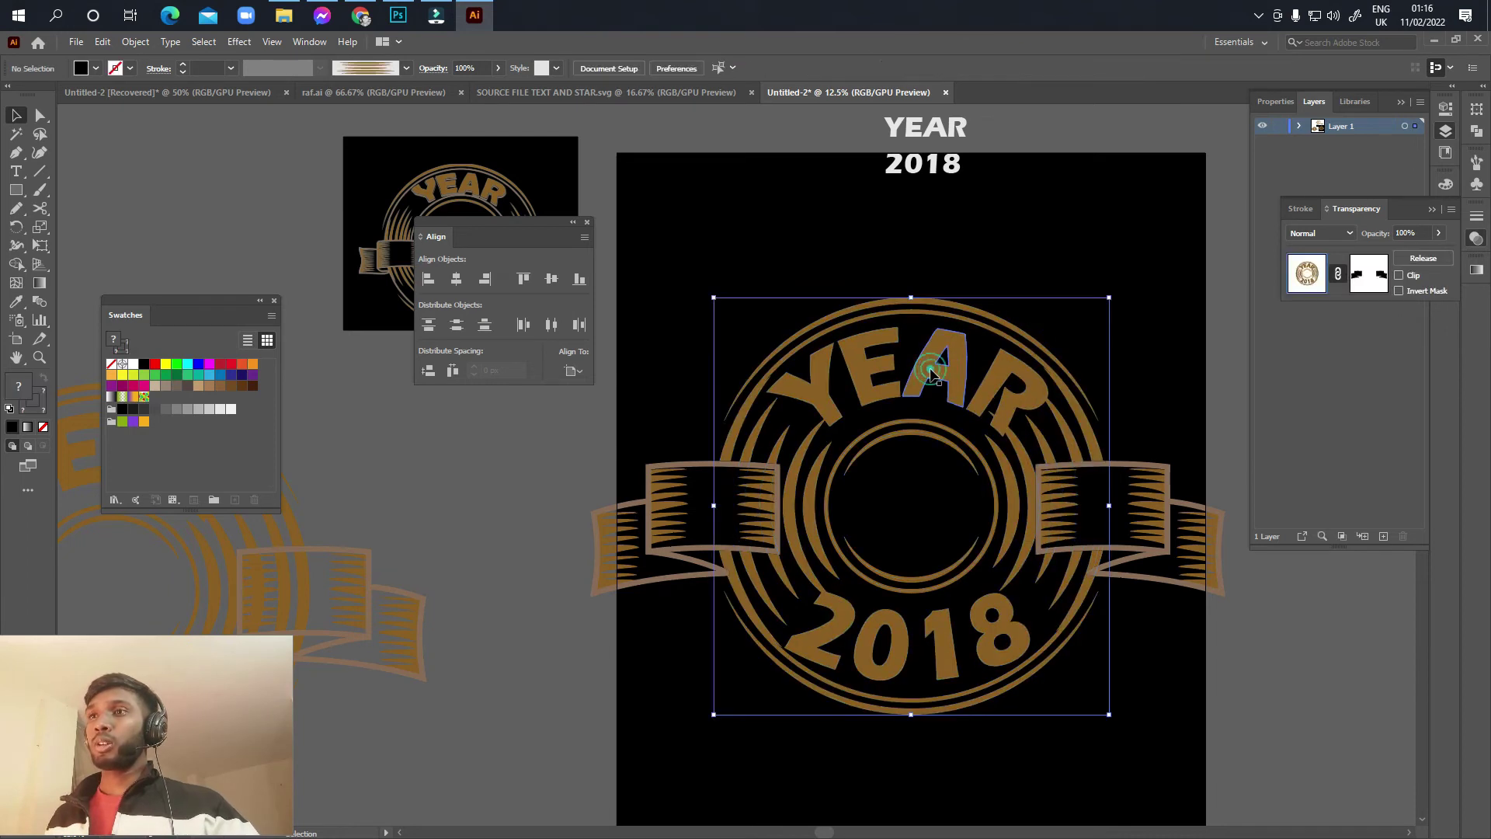
double_click(927, 380)
Step: Create a 14 px offset path around the YEAR and 2018 lettering
left_click(913, 411)
scroll(913, 408, "up", 2)
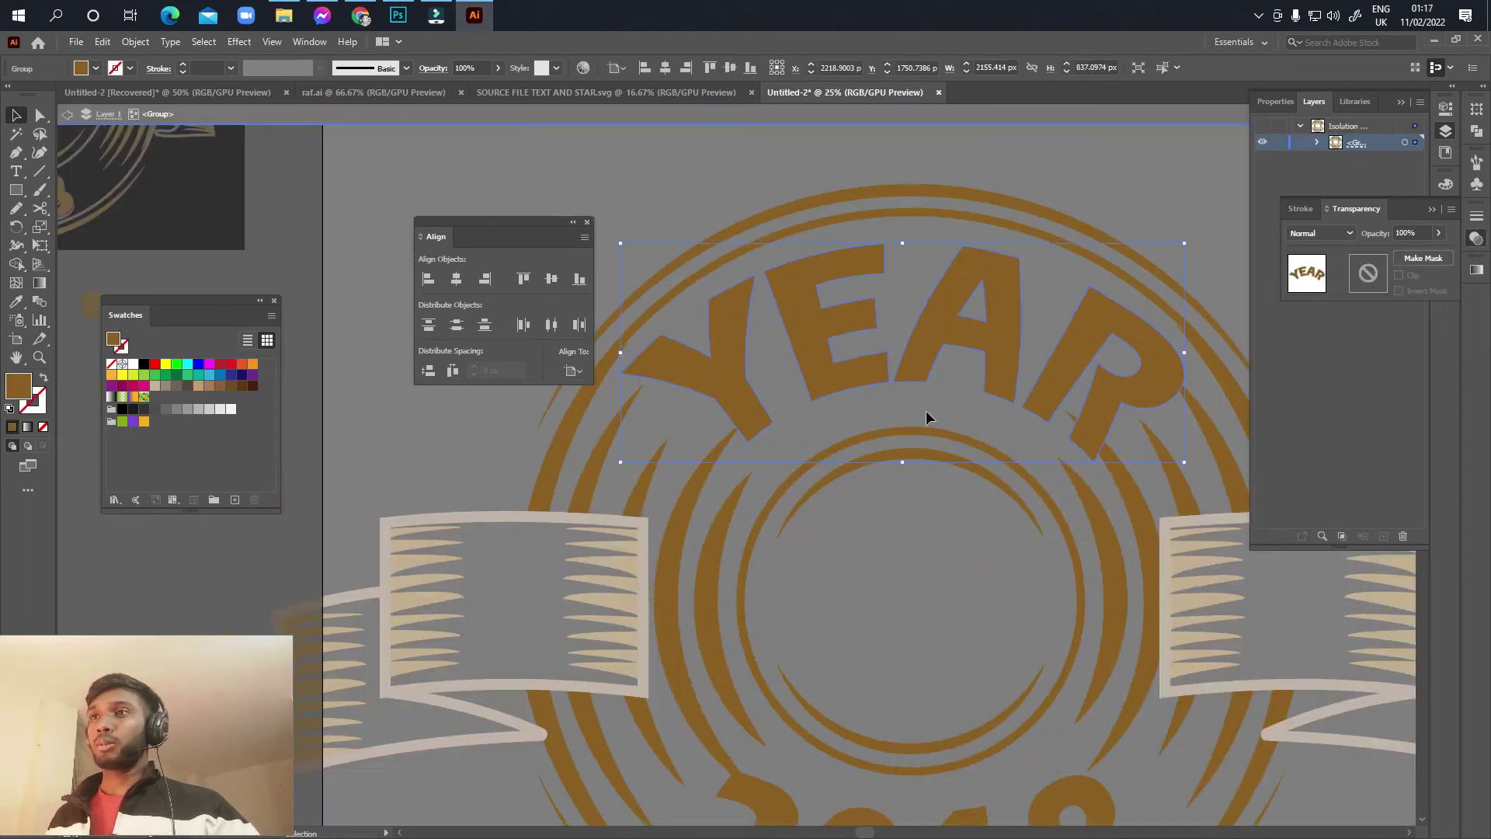
scroll(939, 466, "up", 2)
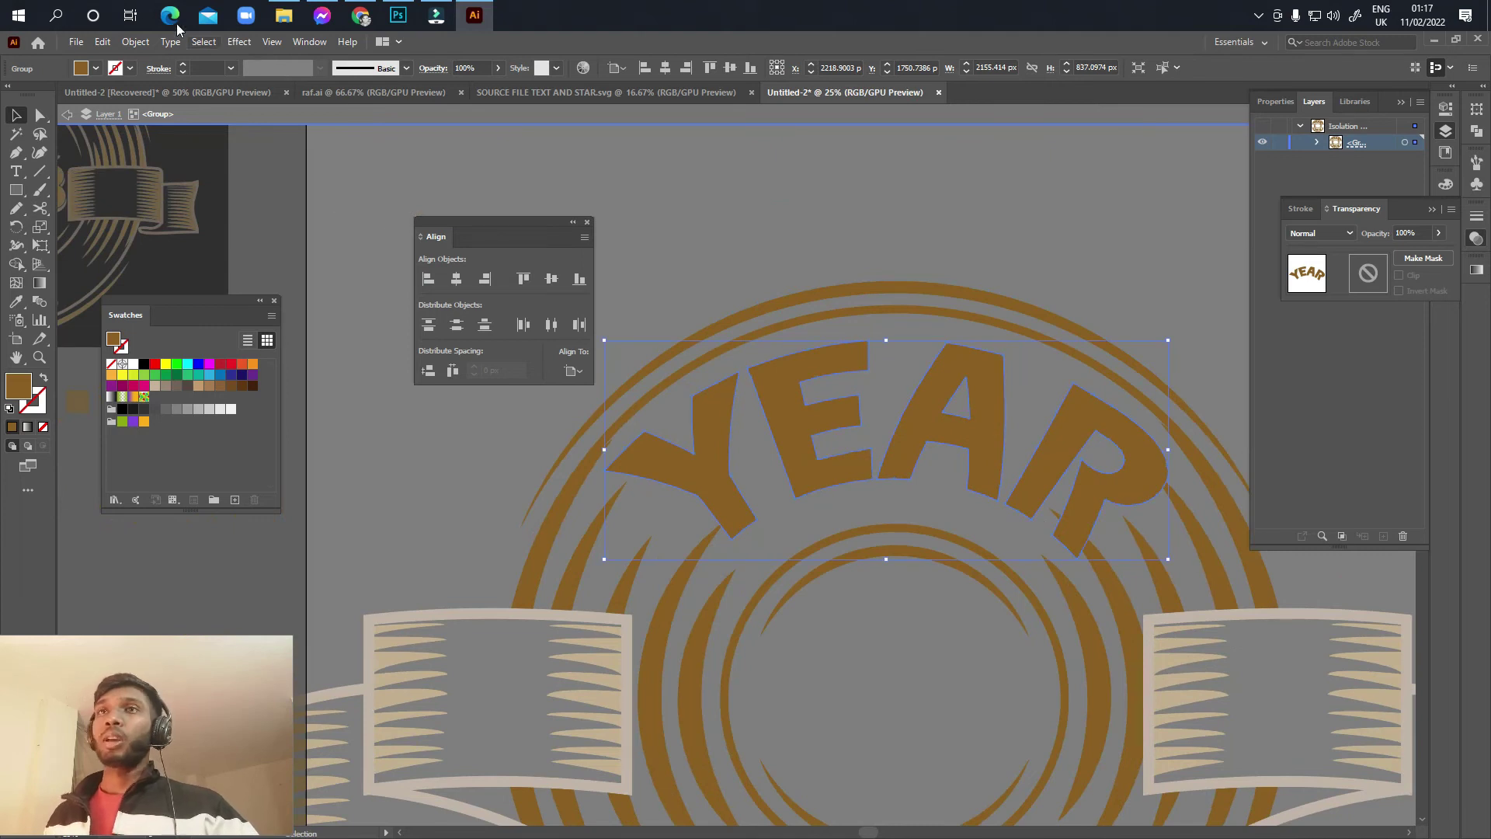
scroll(767, 472, "down", 2)
scroll(808, 453, "down", 4)
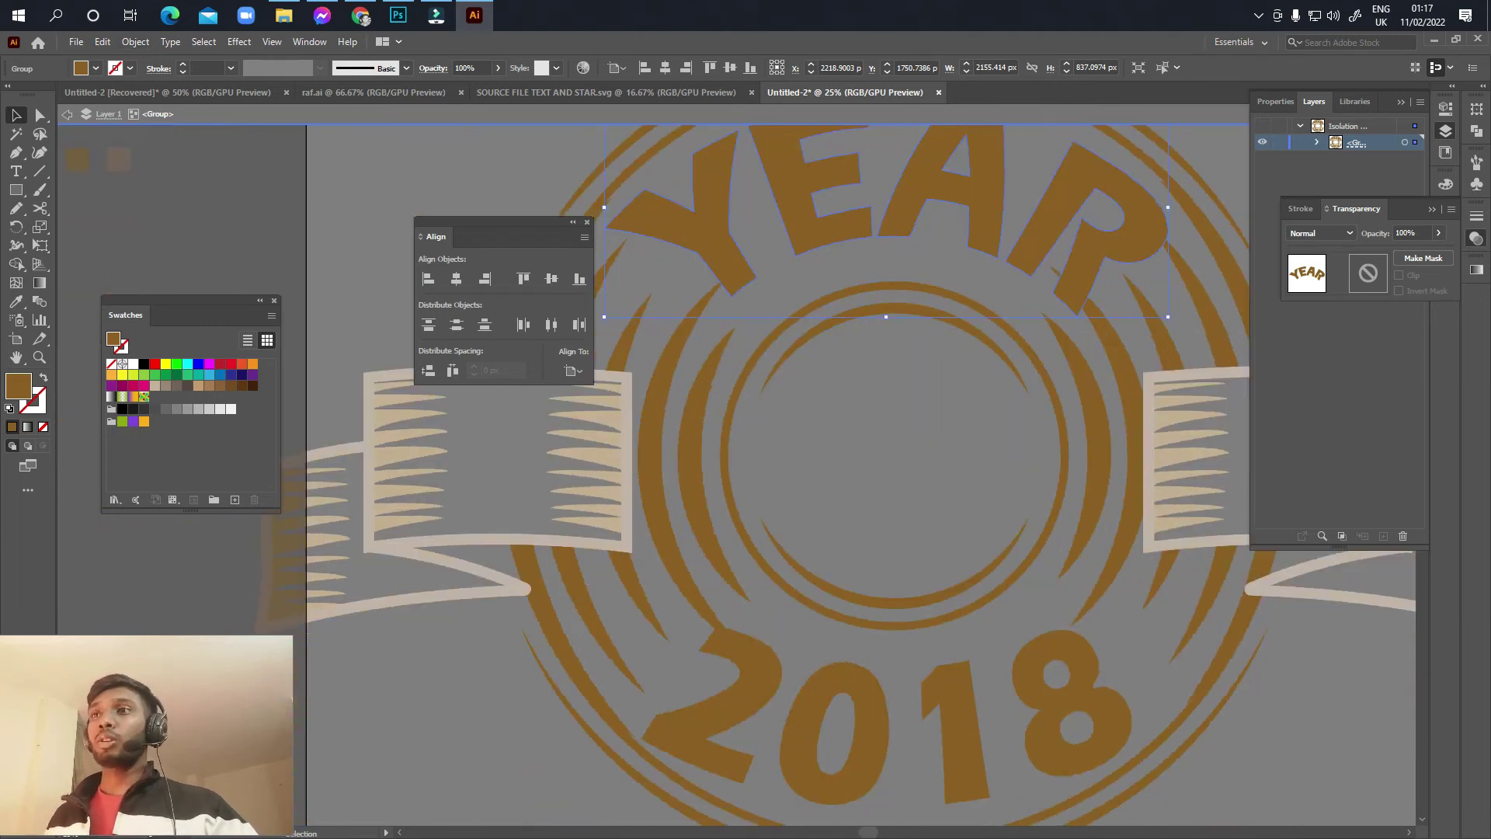
left_click(834, 693, "shift")
left_click(135, 41)
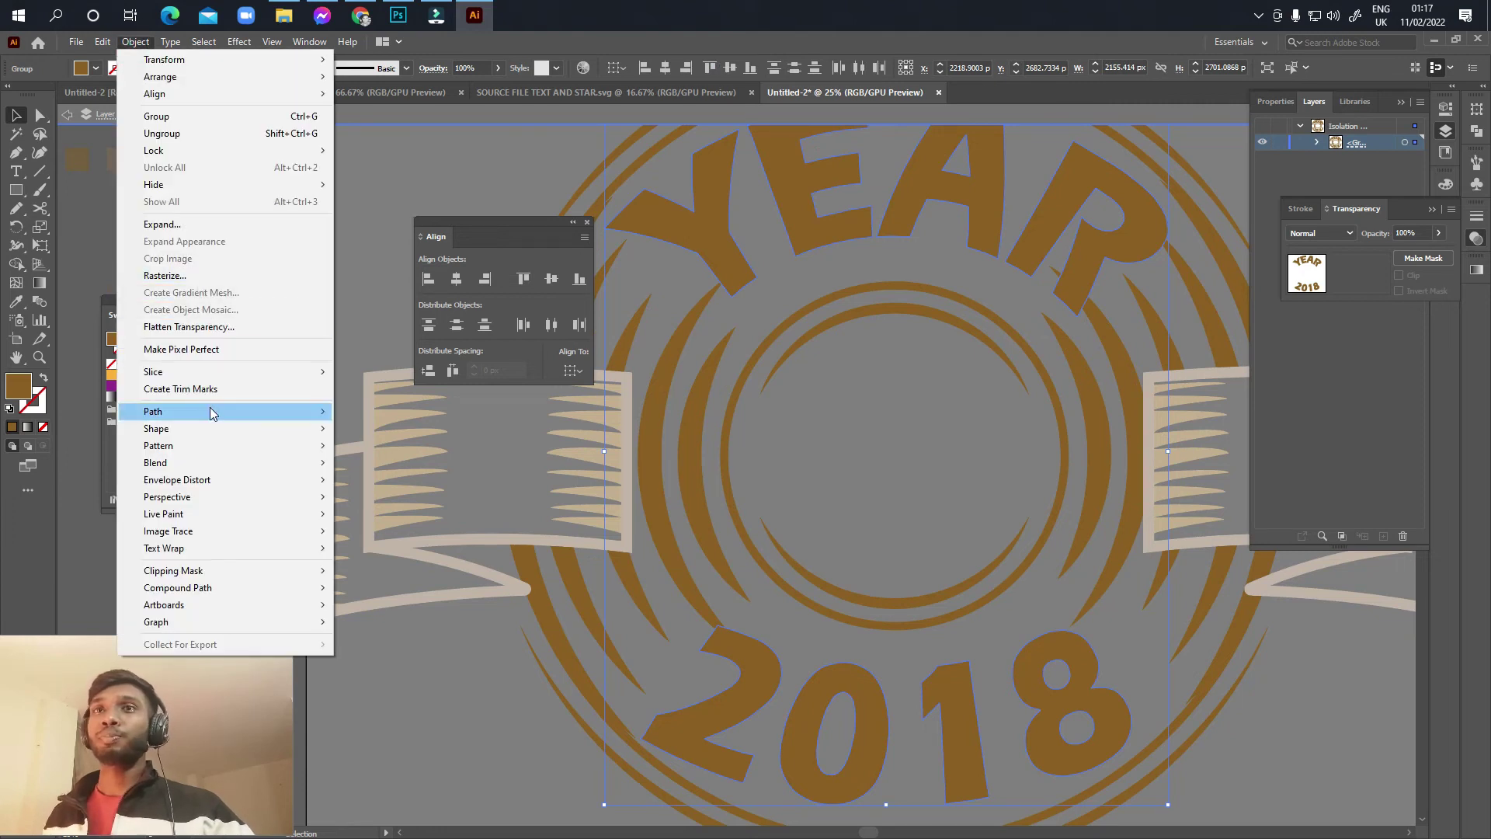
left_click(186, 410)
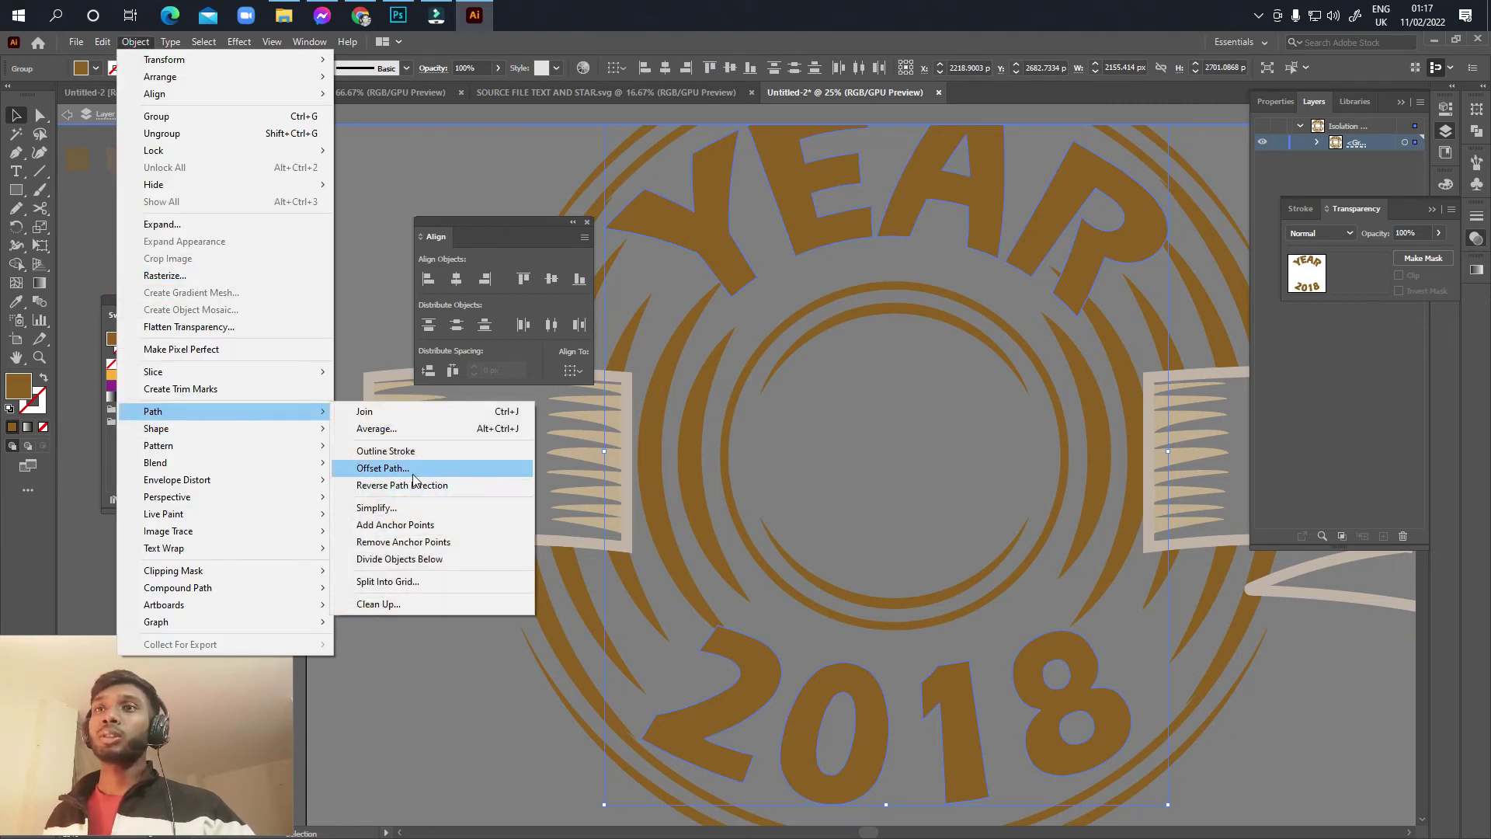
left_click(411, 469)
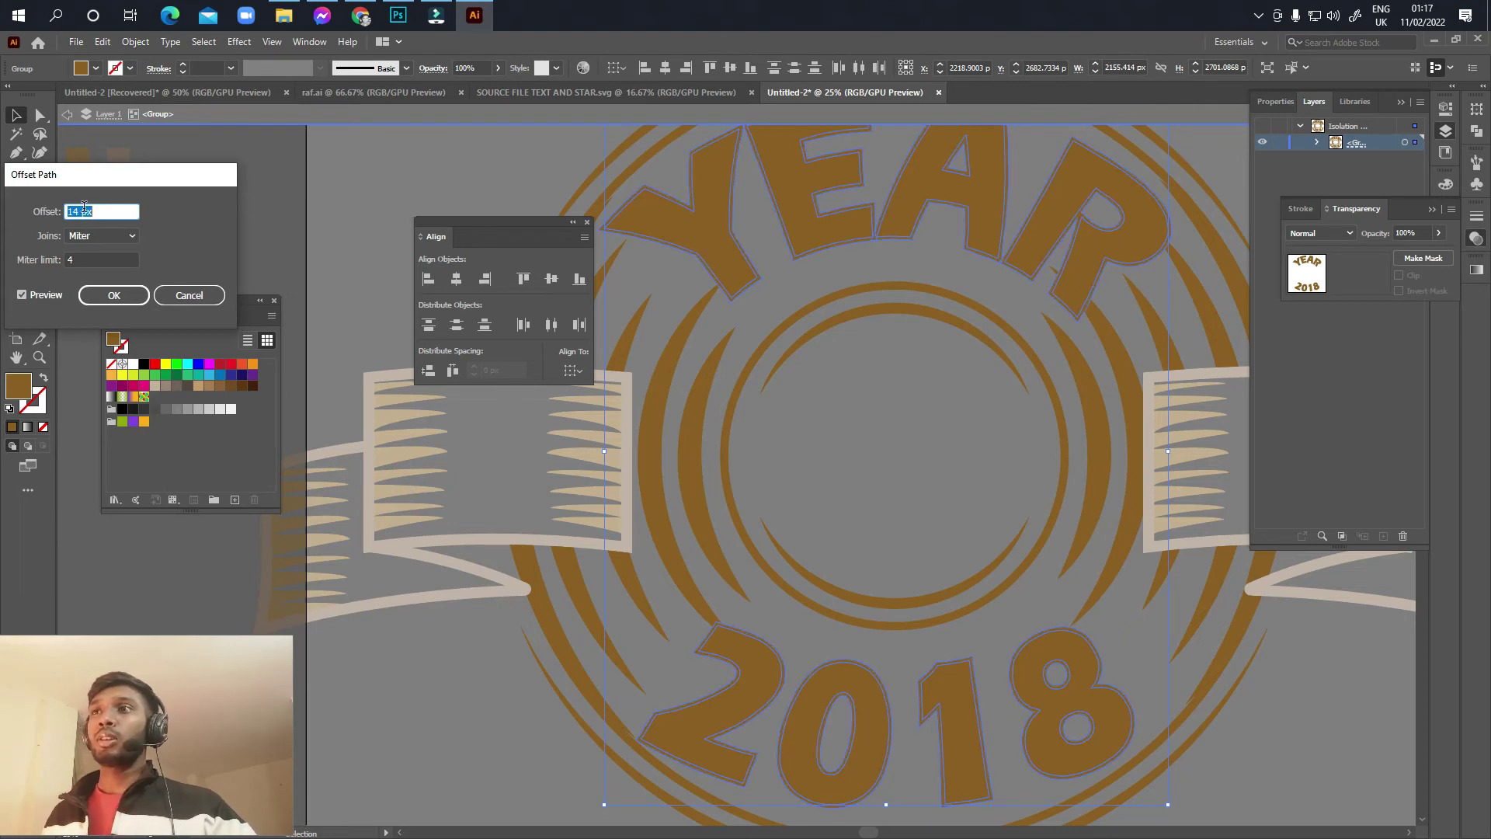
left_click(113, 294)
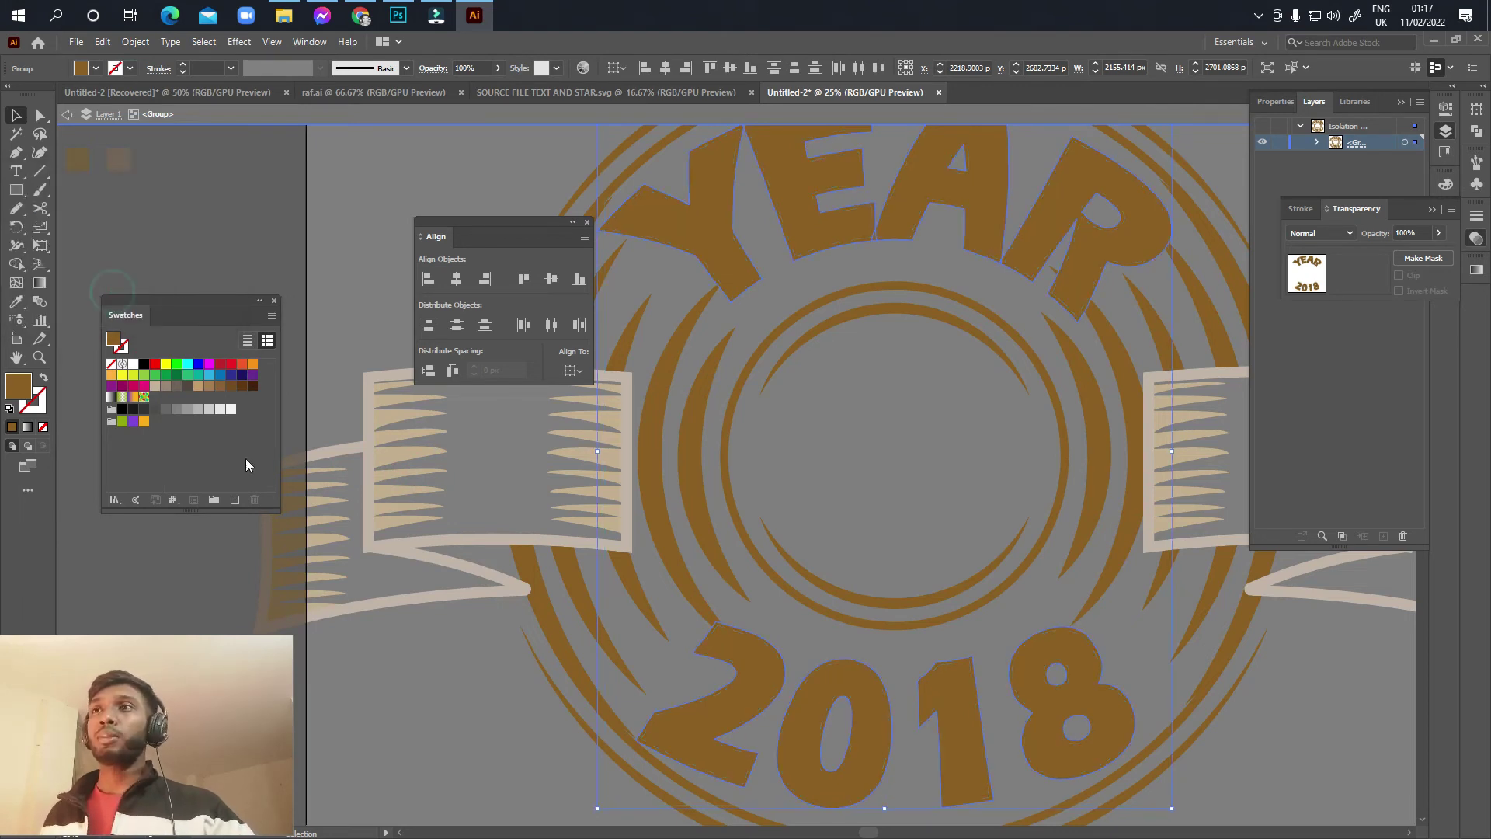
Step: Fill the offset outlines with the muted brown sampled from the reference badge
left_click(17, 302)
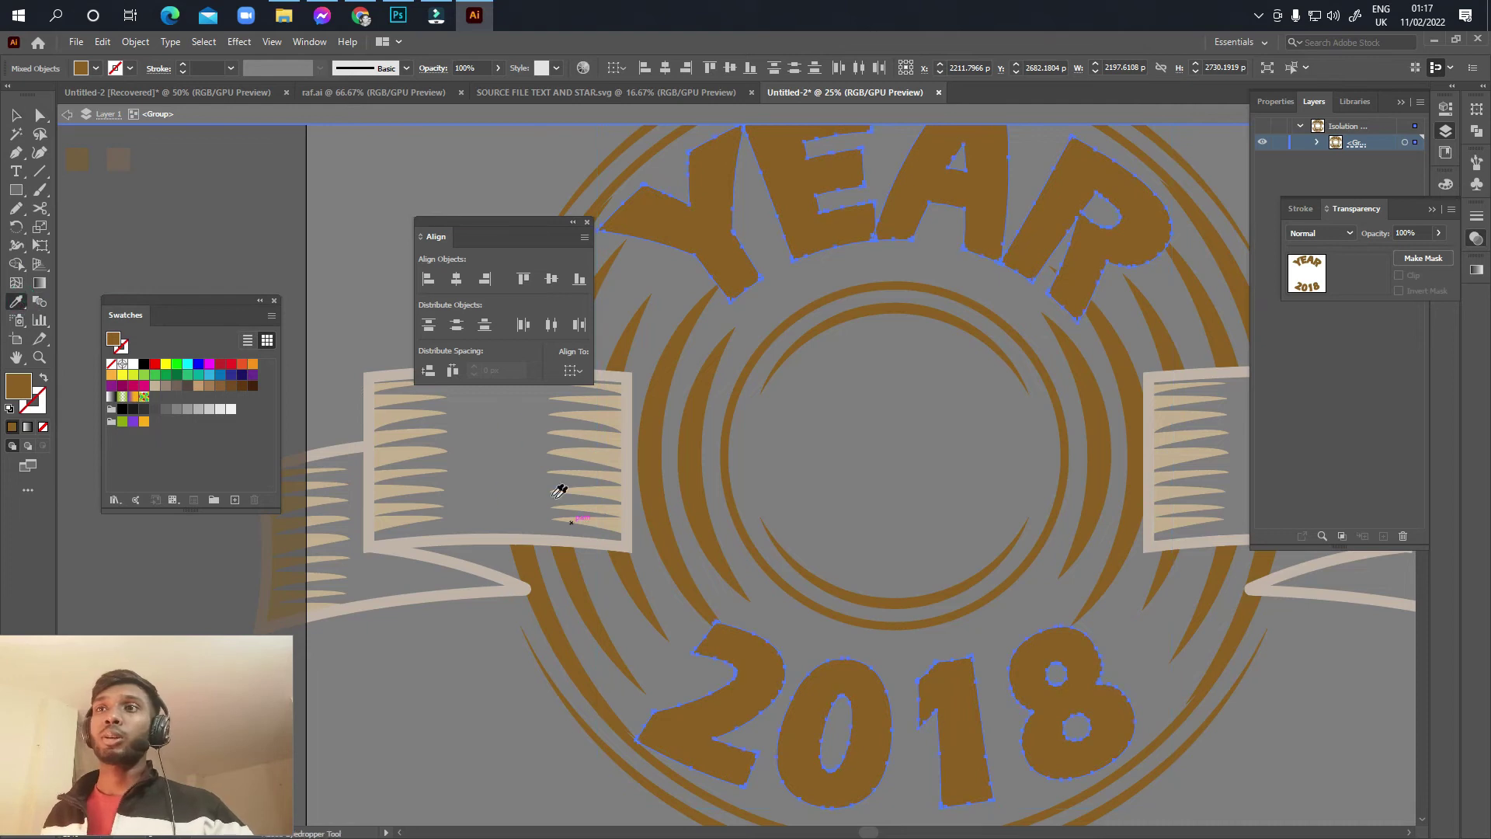
left_click_drag(416, 459, 618, 586)
left_click_drag(348, 342, 666, 459)
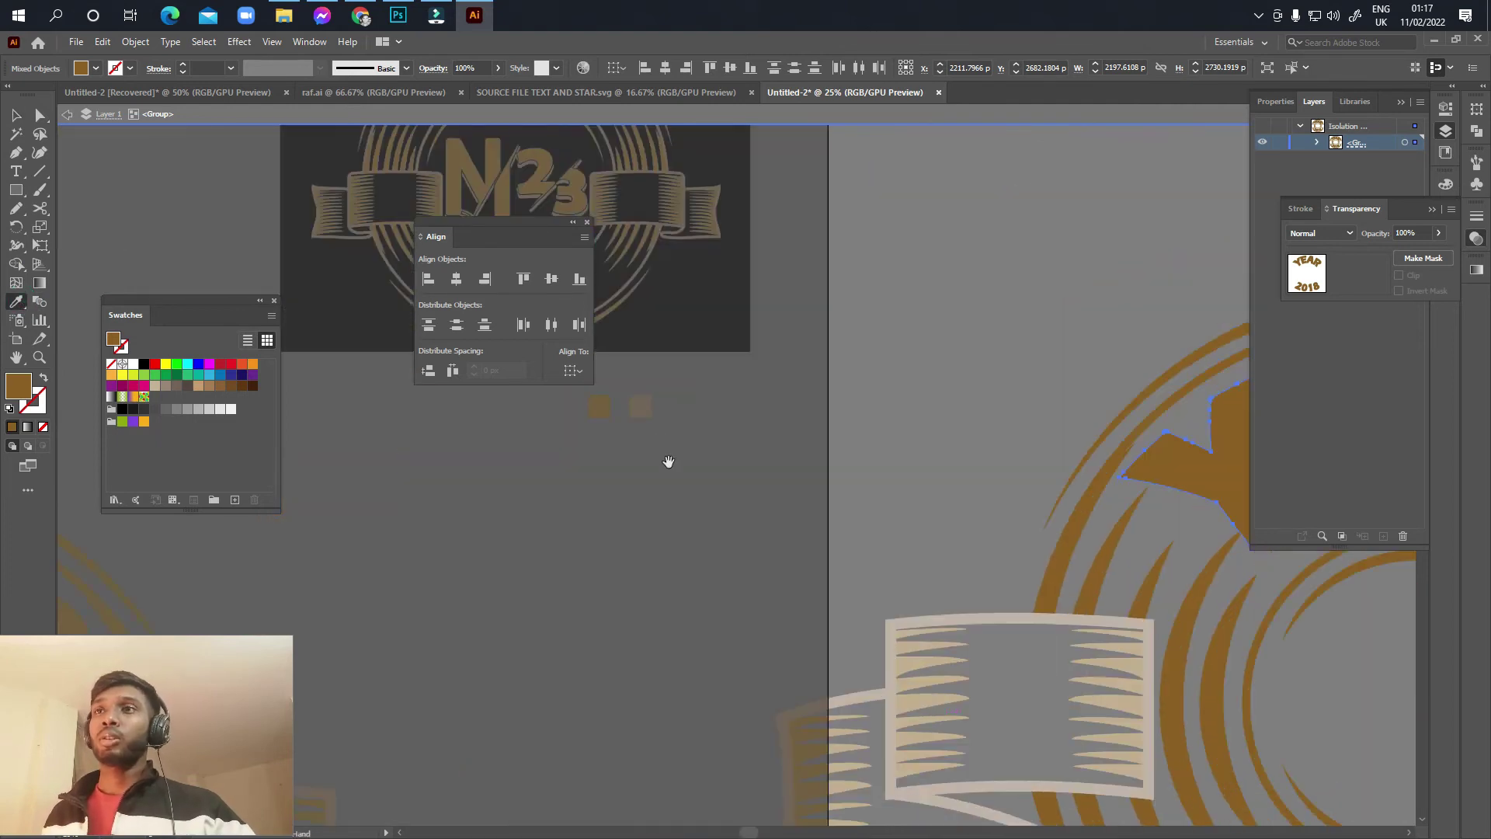
left_click(645, 404)
key("v")
left_click_drag(926, 480, 876, 473)
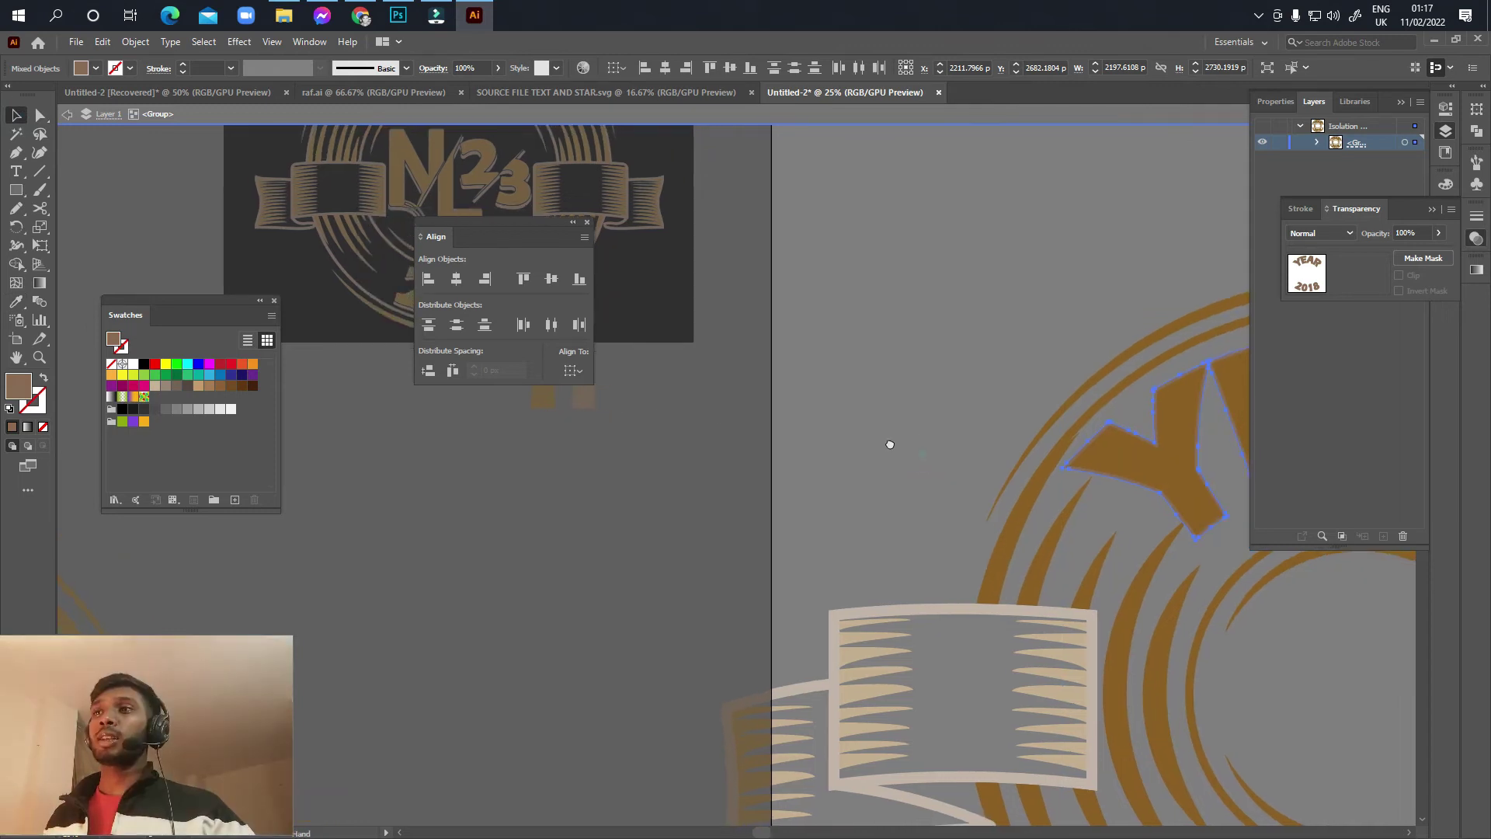
scroll(889, 442, "up", 3)
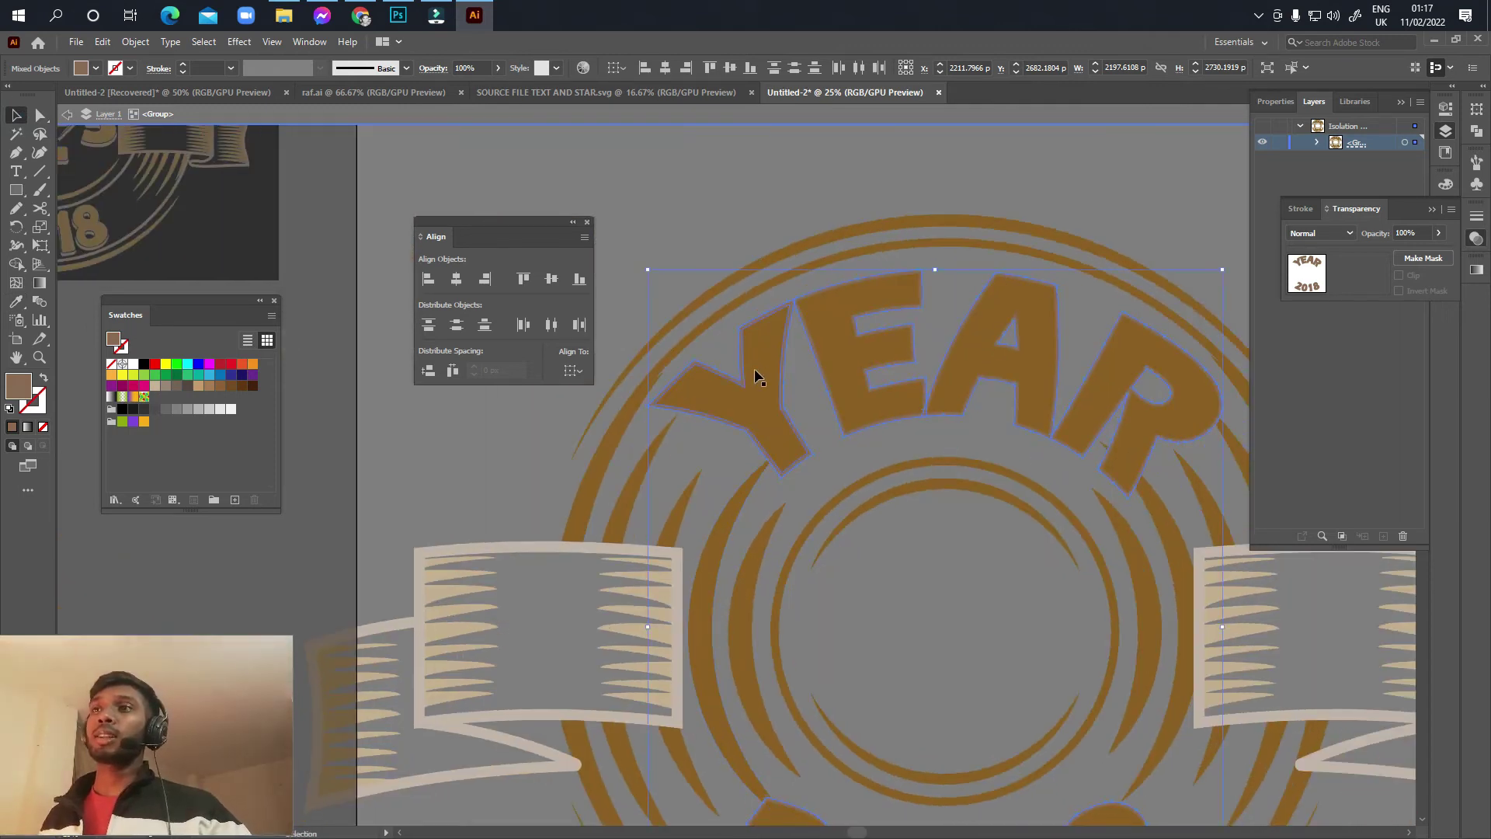
scroll(787, 374, "up", 3)
scroll(854, 420, "down", 2)
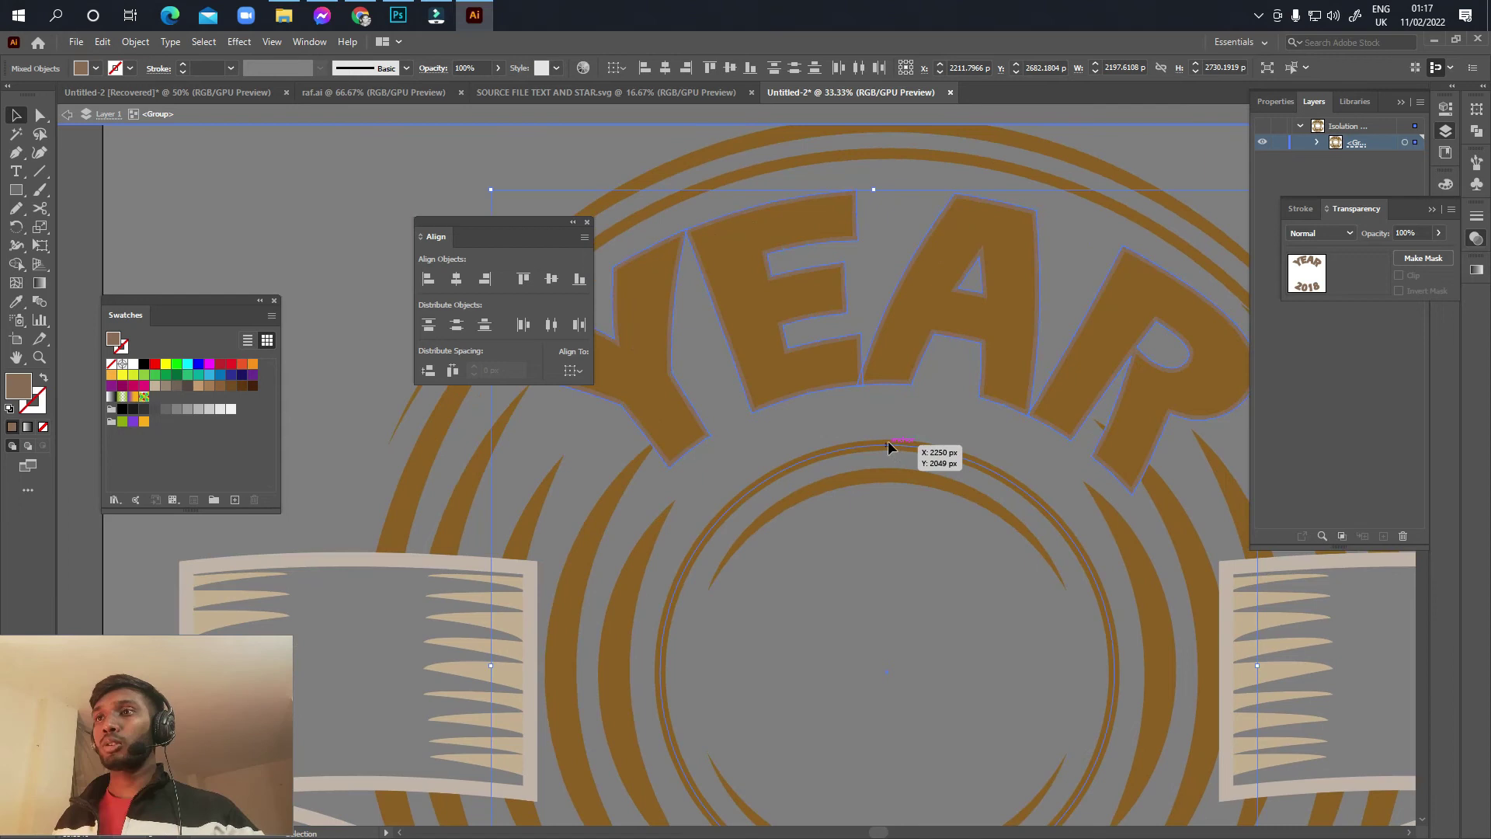
Step: Nudge the brown offset outlines down twice with Shift+Down, then deselect
key("shift+Down")
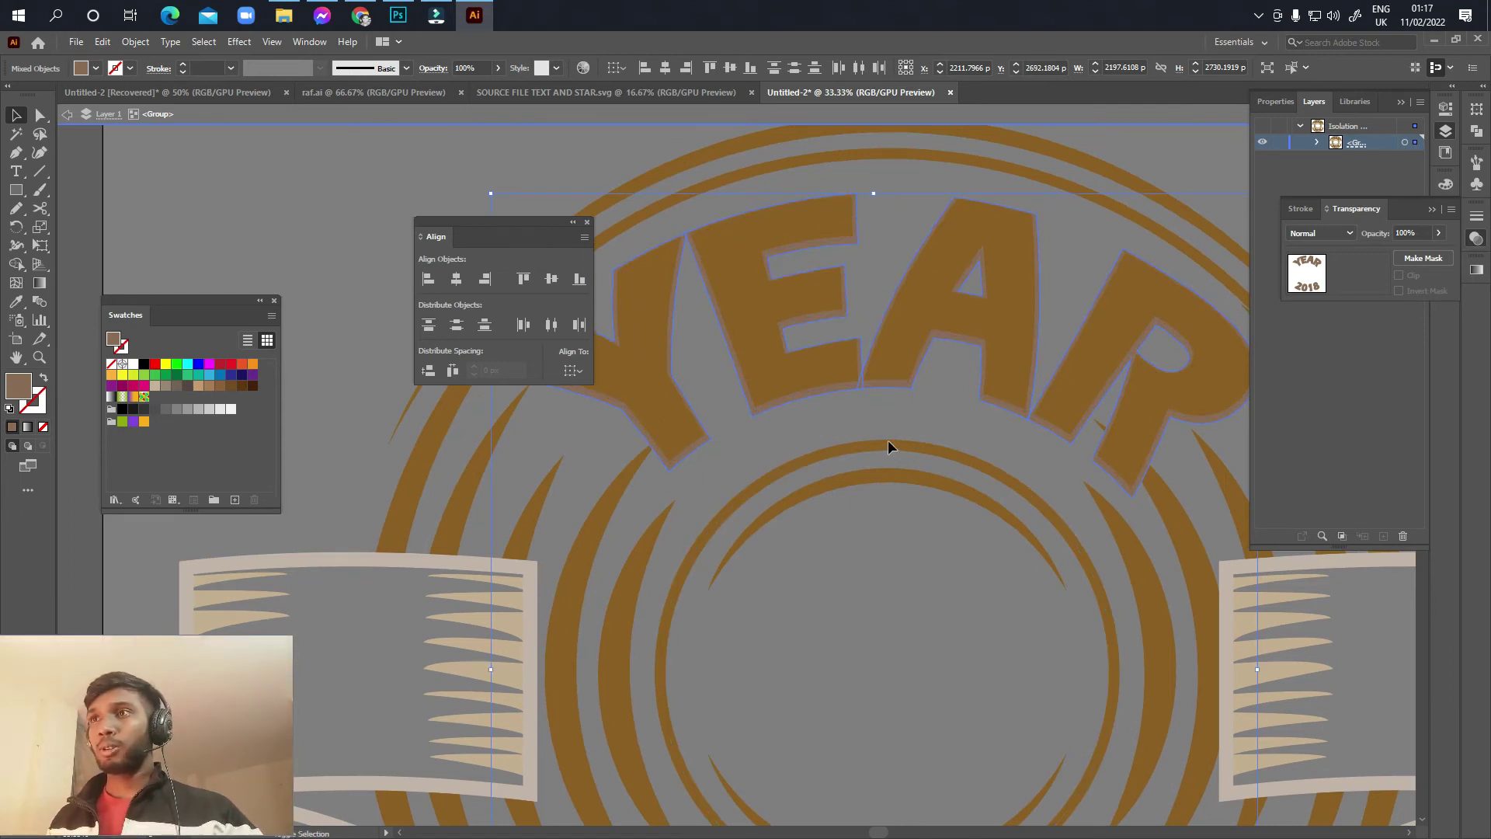
key("shift+Down")
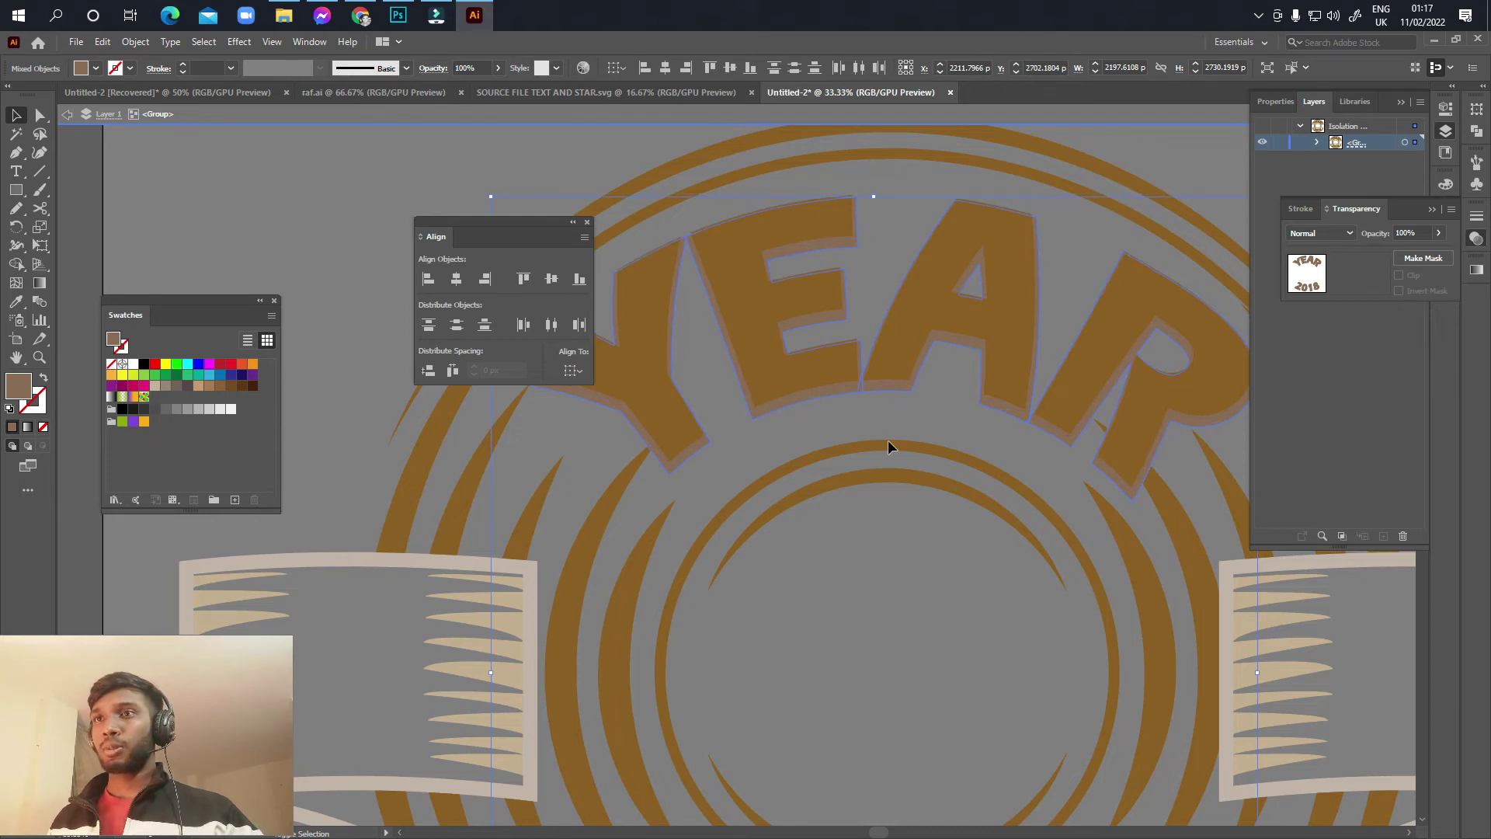
scroll(921, 458, "down", 1)
left_click_drag(1018, 448, 947, 458)
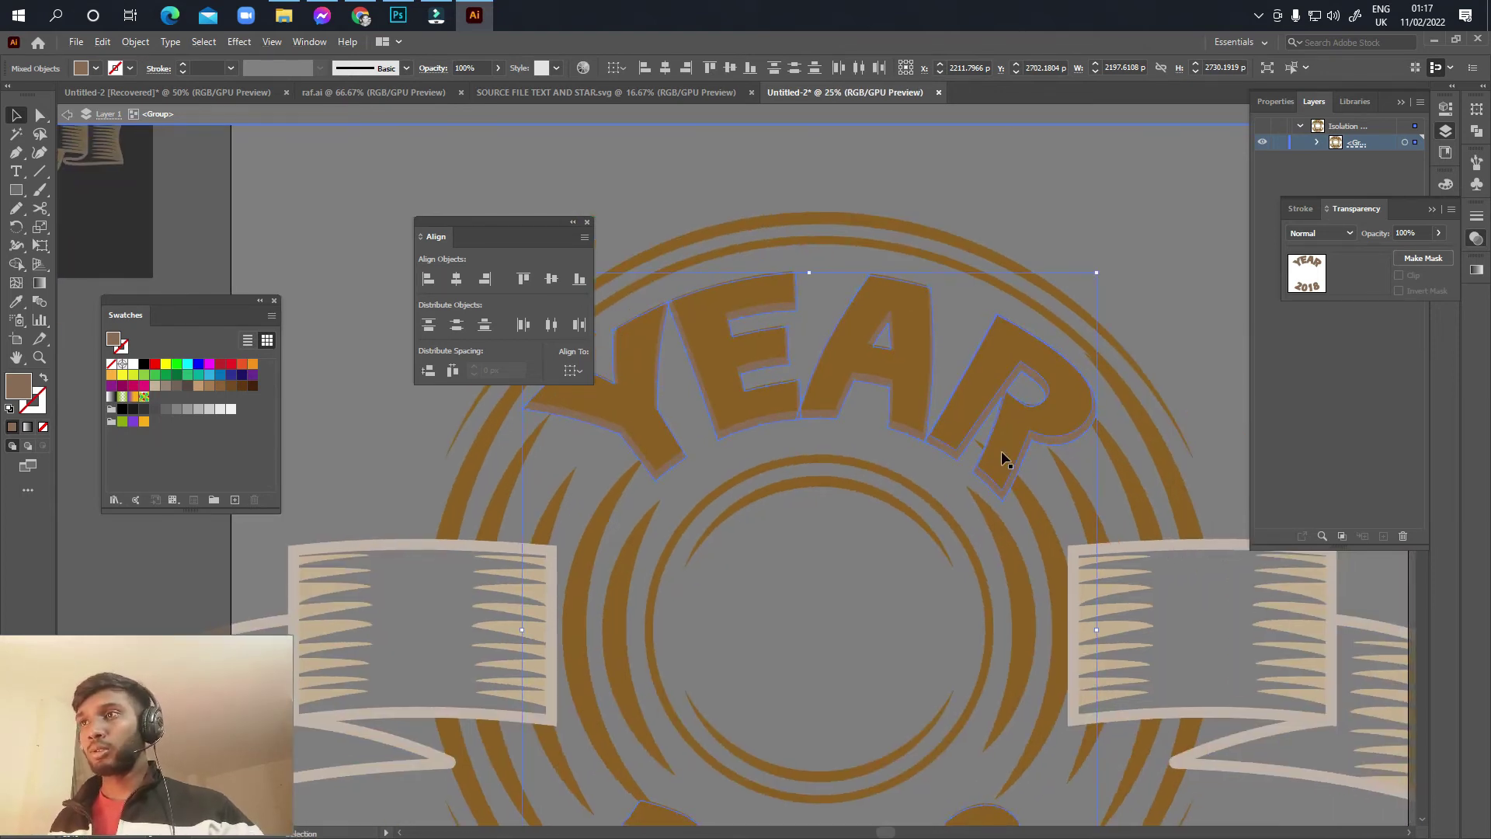
key("a")
left_click(973, 439)
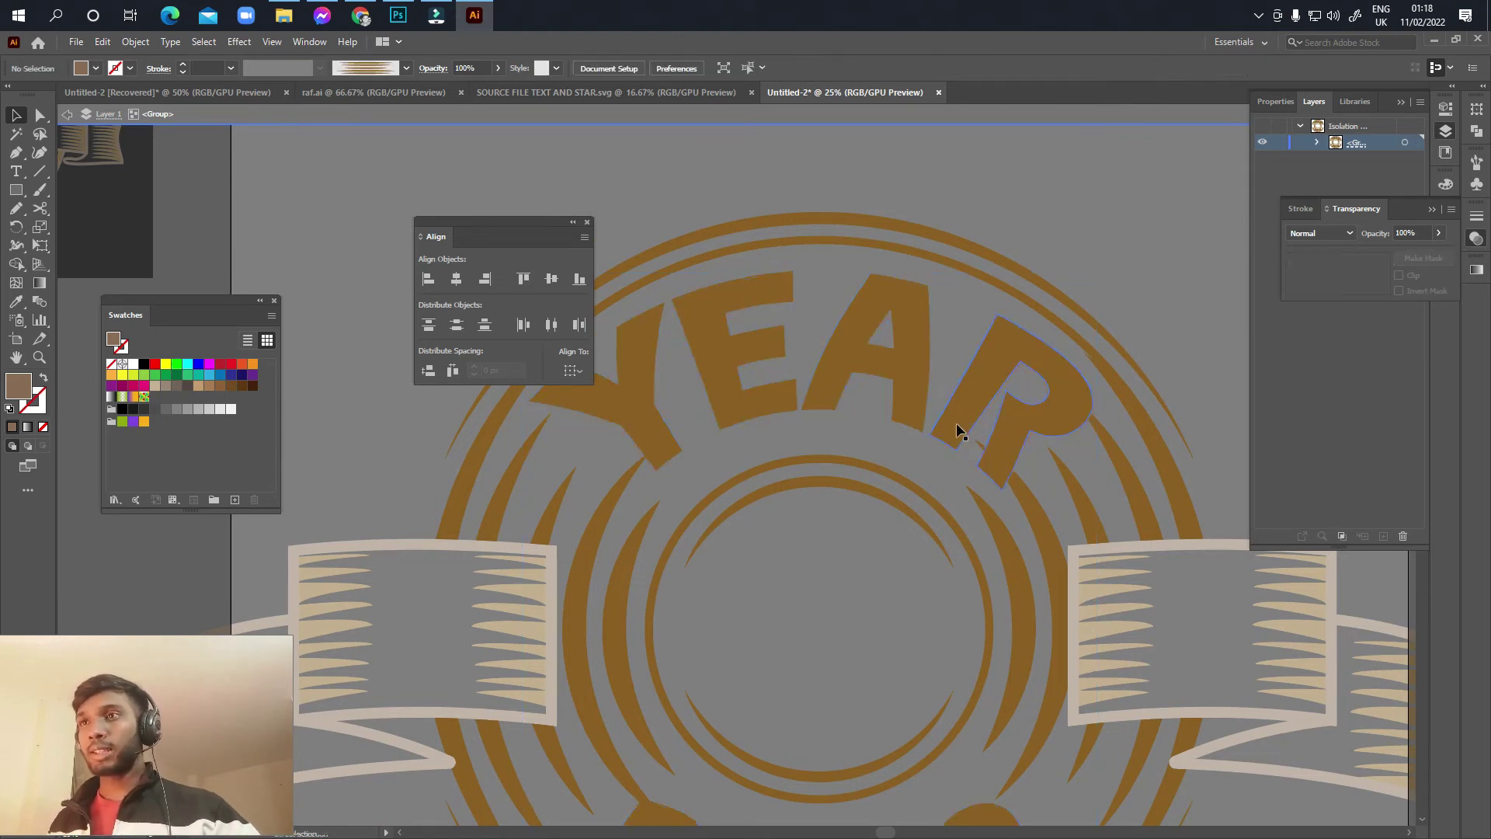
Step: Select the YEAR and 2018 lettering and unite them into one shape
left_click(908, 388)
scroll(962, 450, "down", 2)
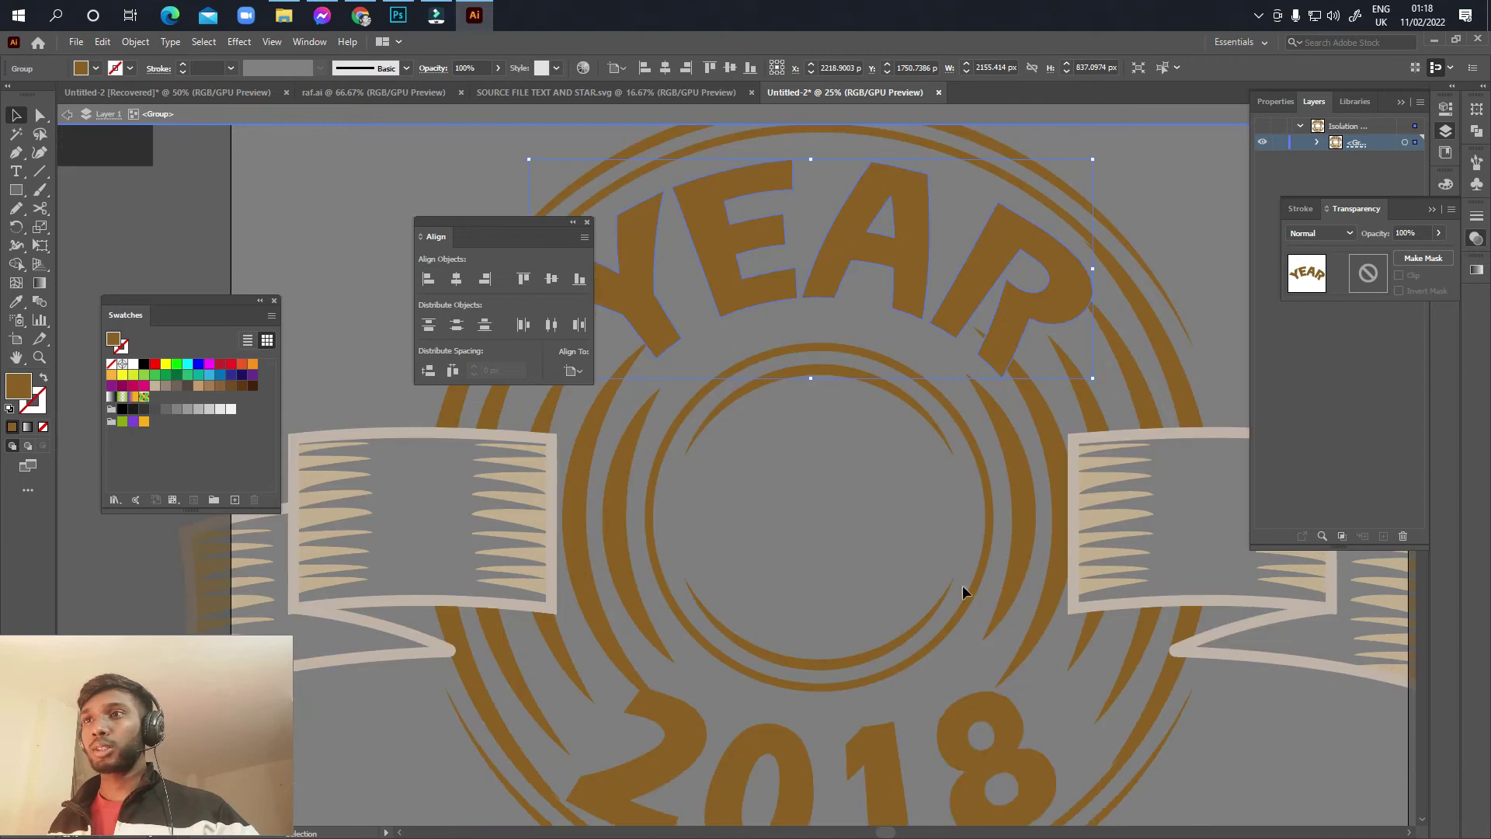
left_click(972, 738, "shift")
key("a")
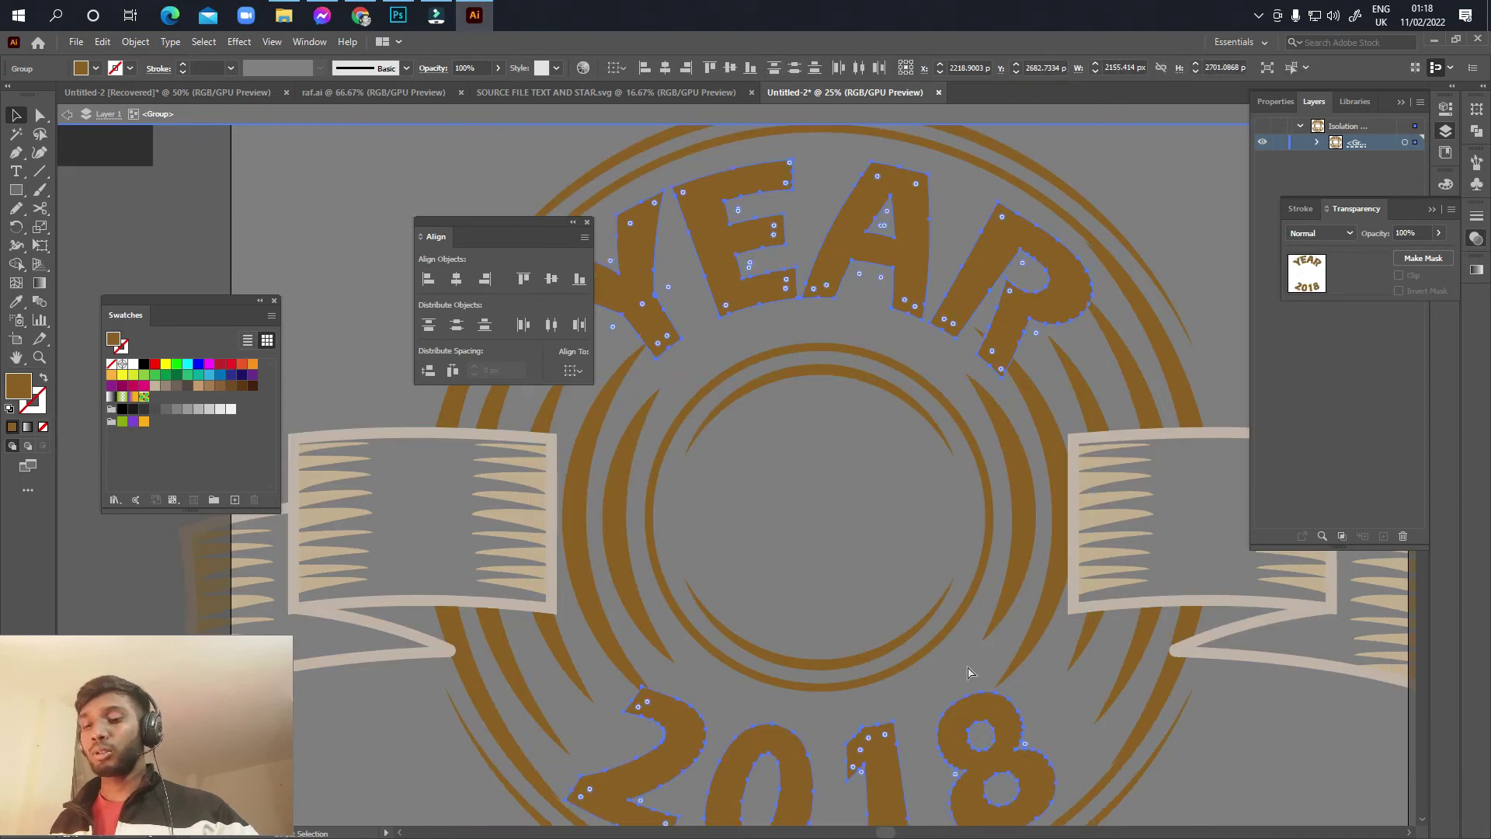
key("v")
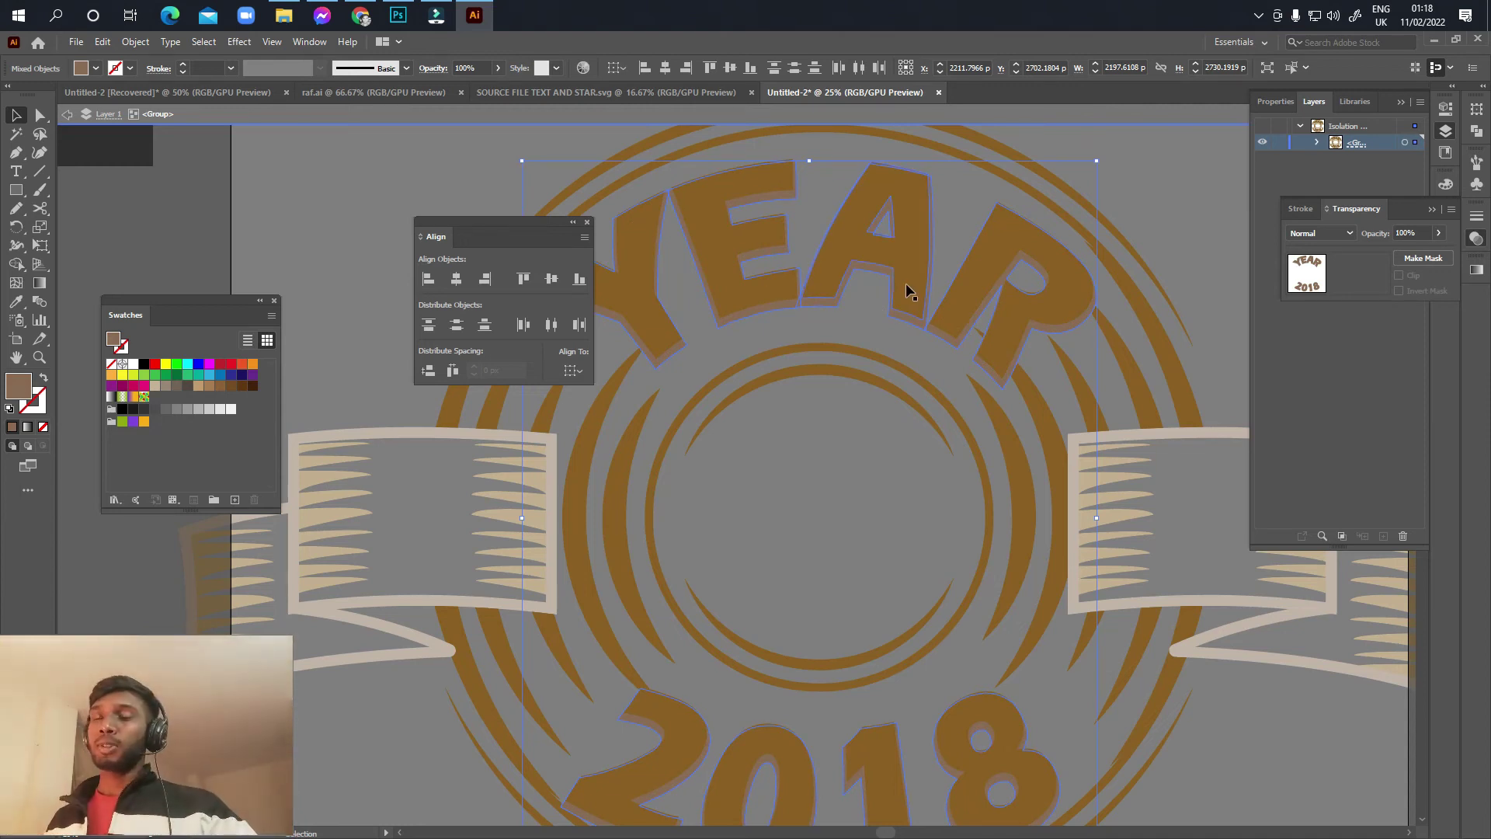
key("a")
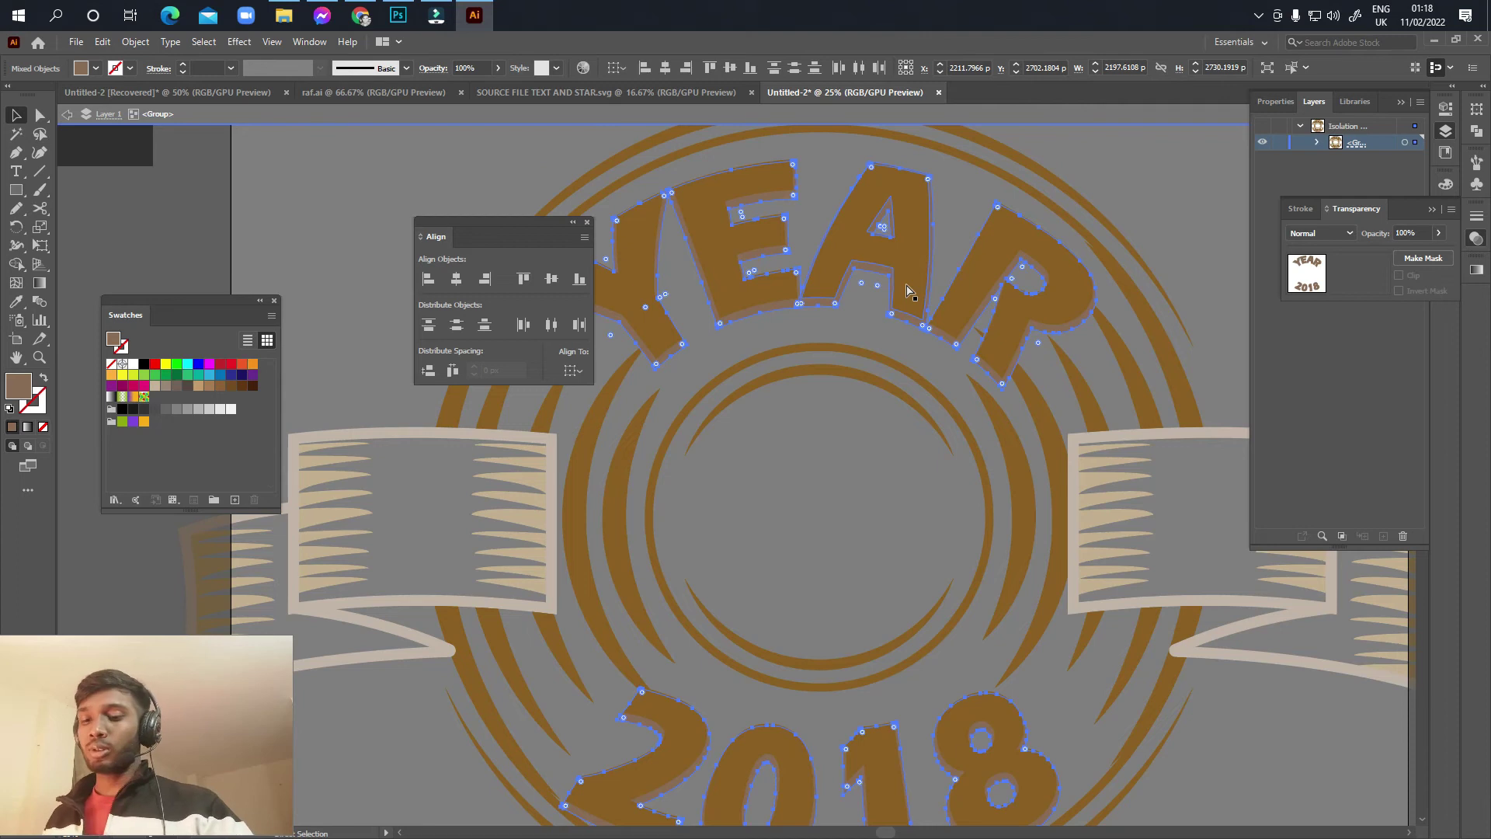
key("v")
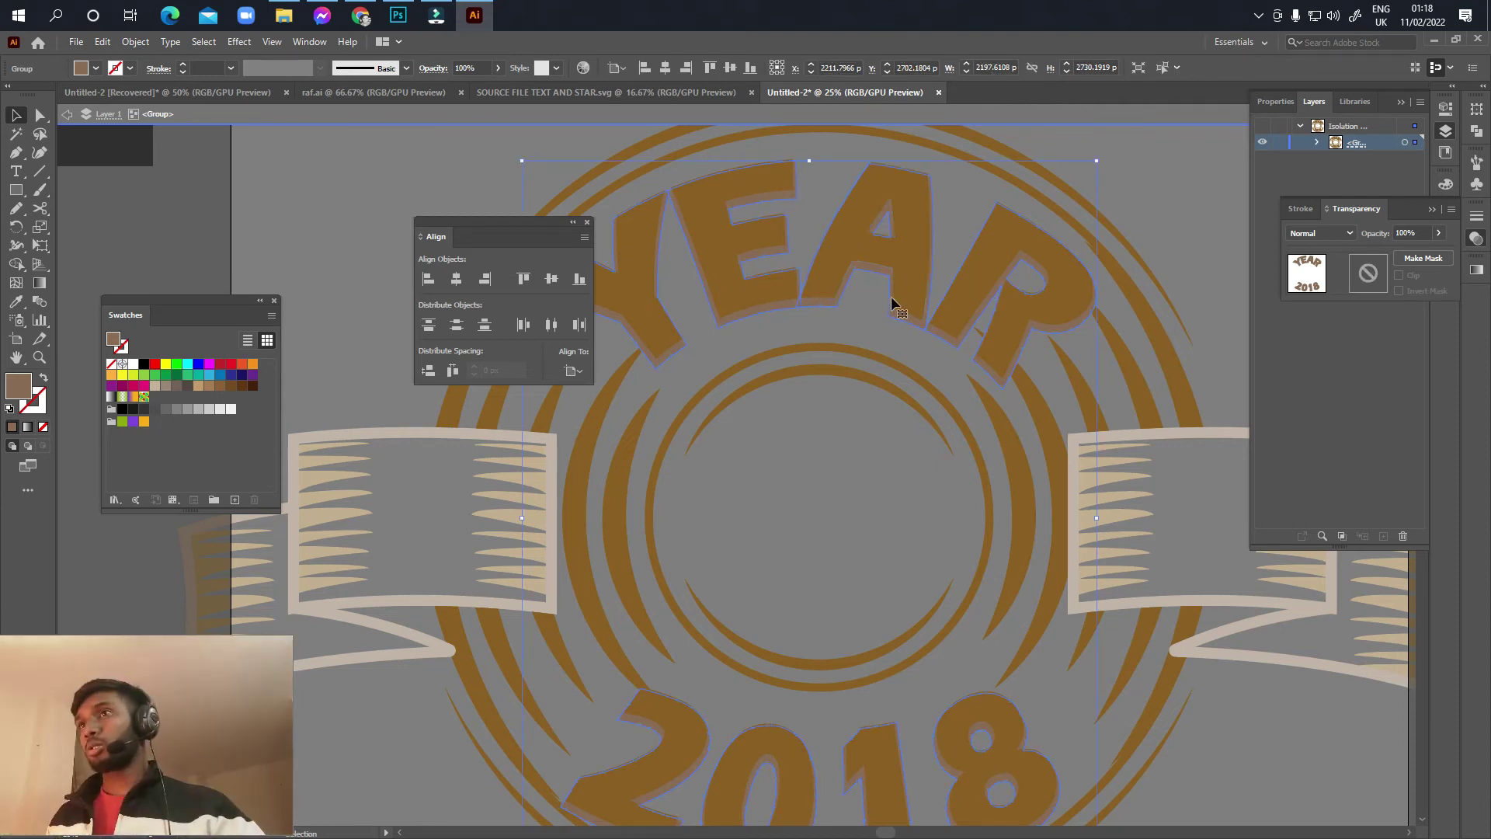
left_click(1480, 133)
left_click(1295, 145)
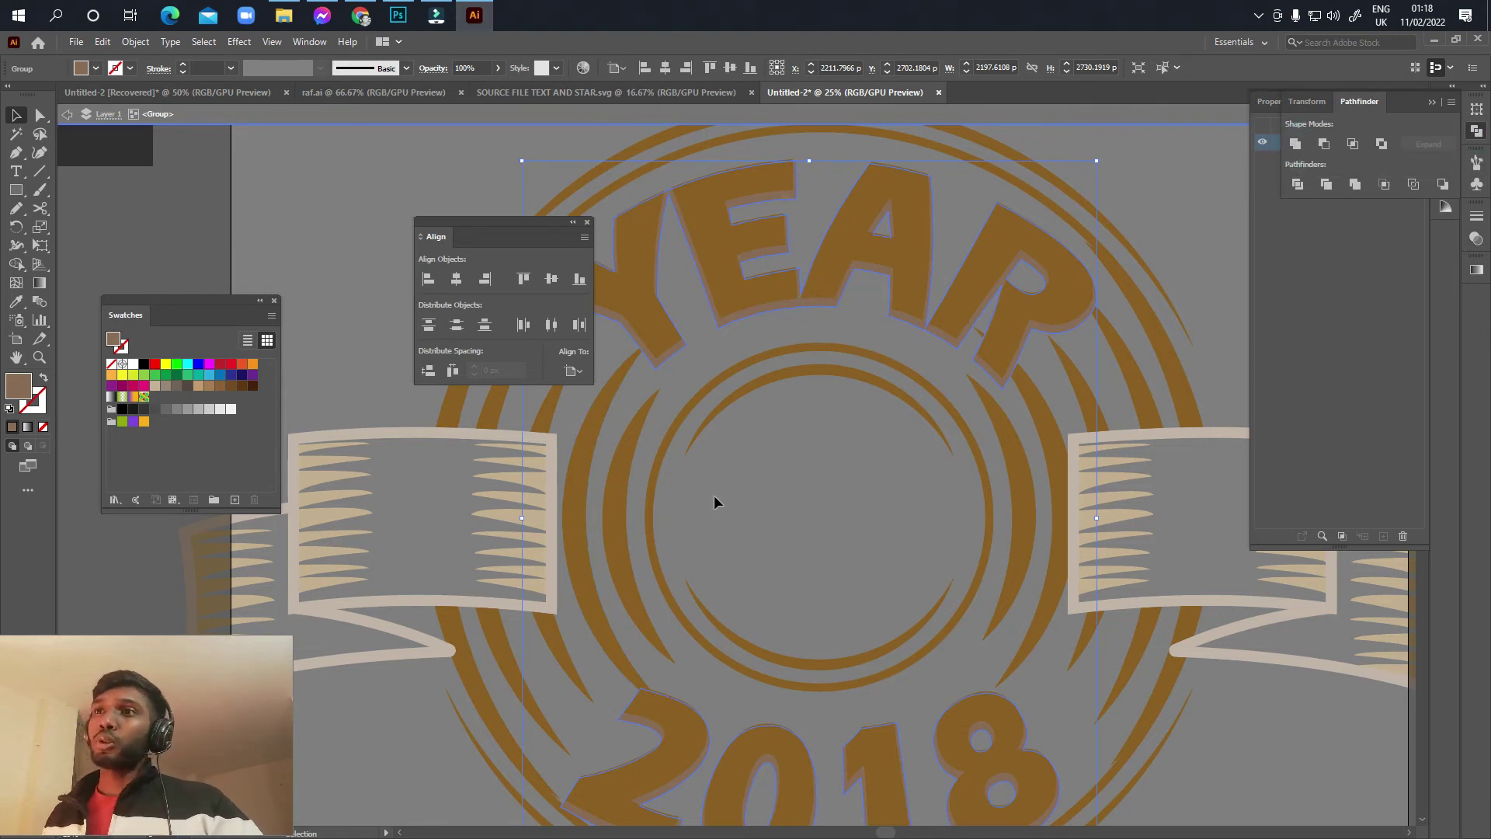
Step: Apply another Offset Path outline to the YEAR and 2018 lettering
left_click(733, 309)
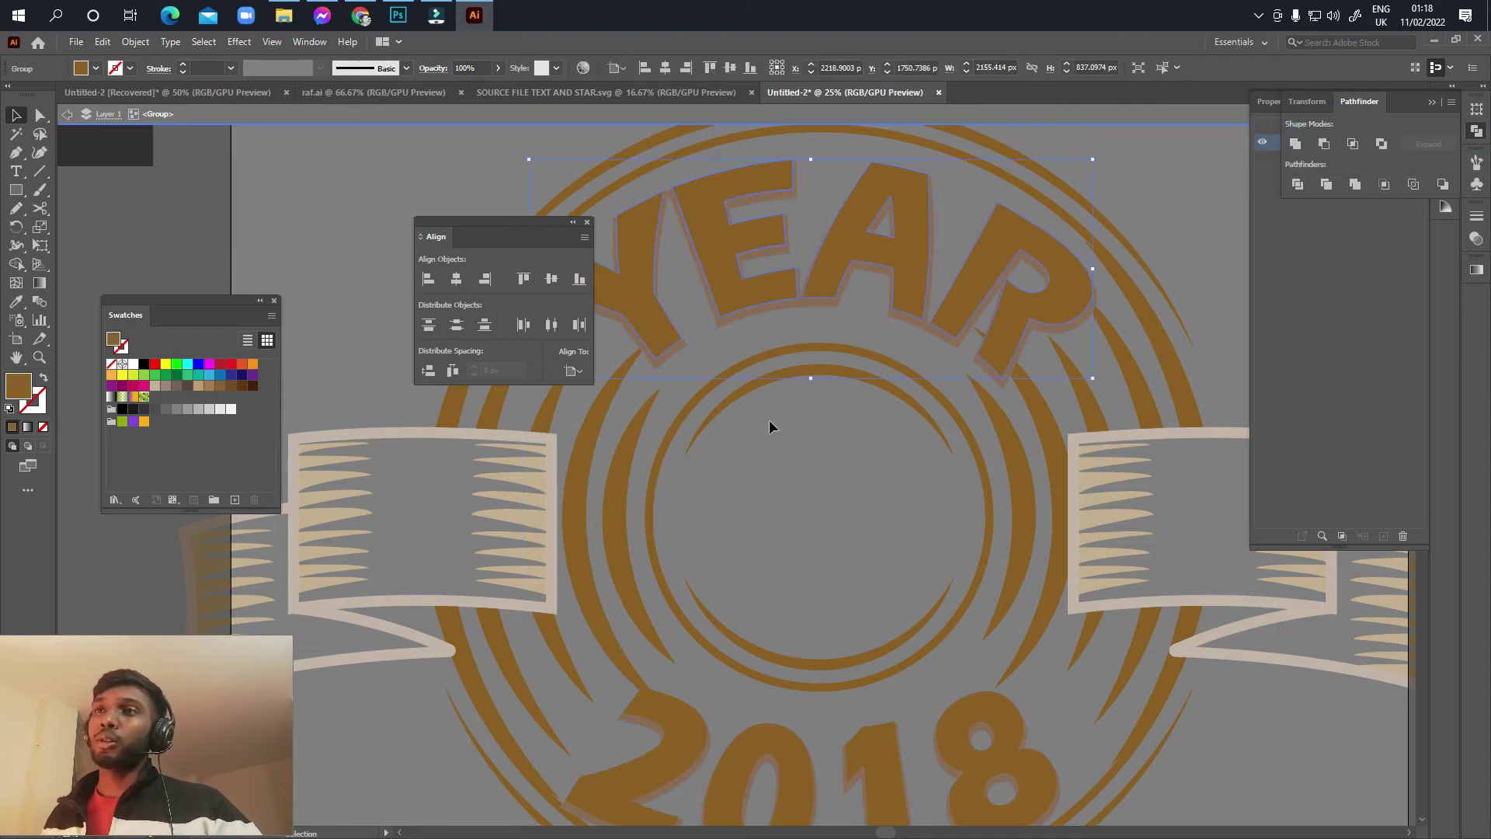
left_click(750, 745, "shift")
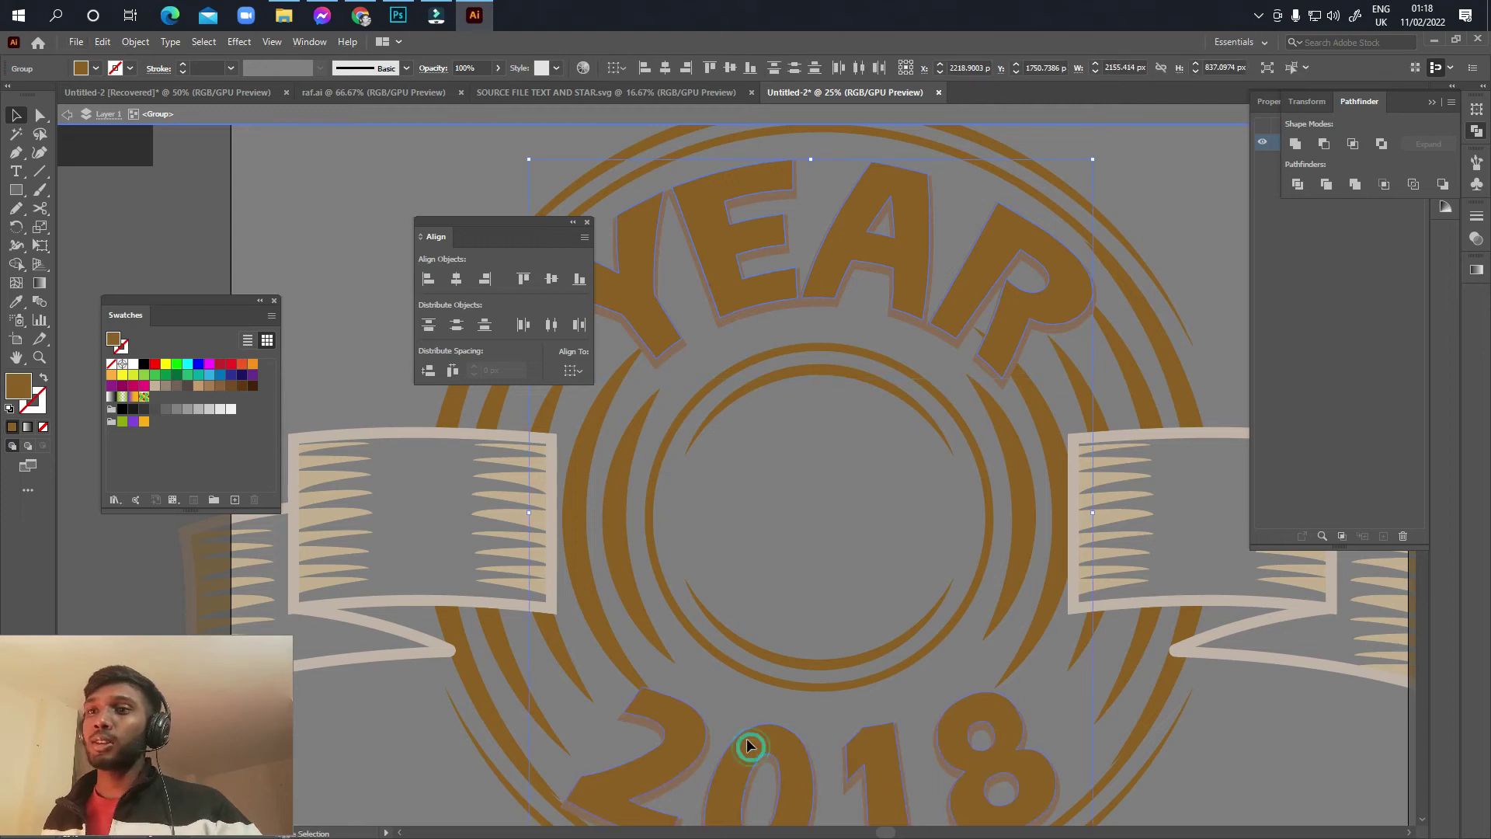
left_click(137, 42)
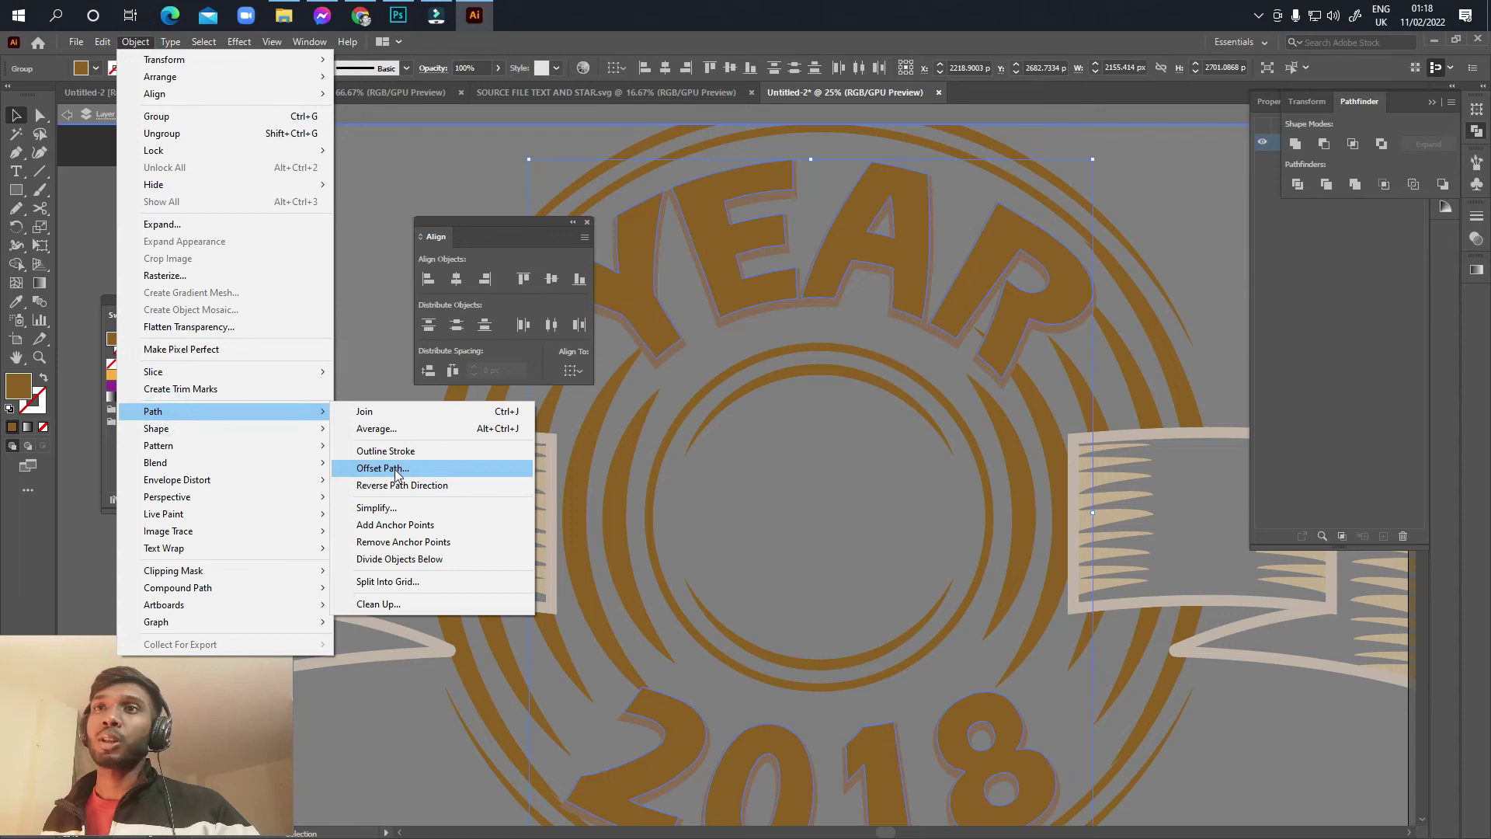
mouse_move(152, 412)
left_click(397, 468)
left_click(114, 295)
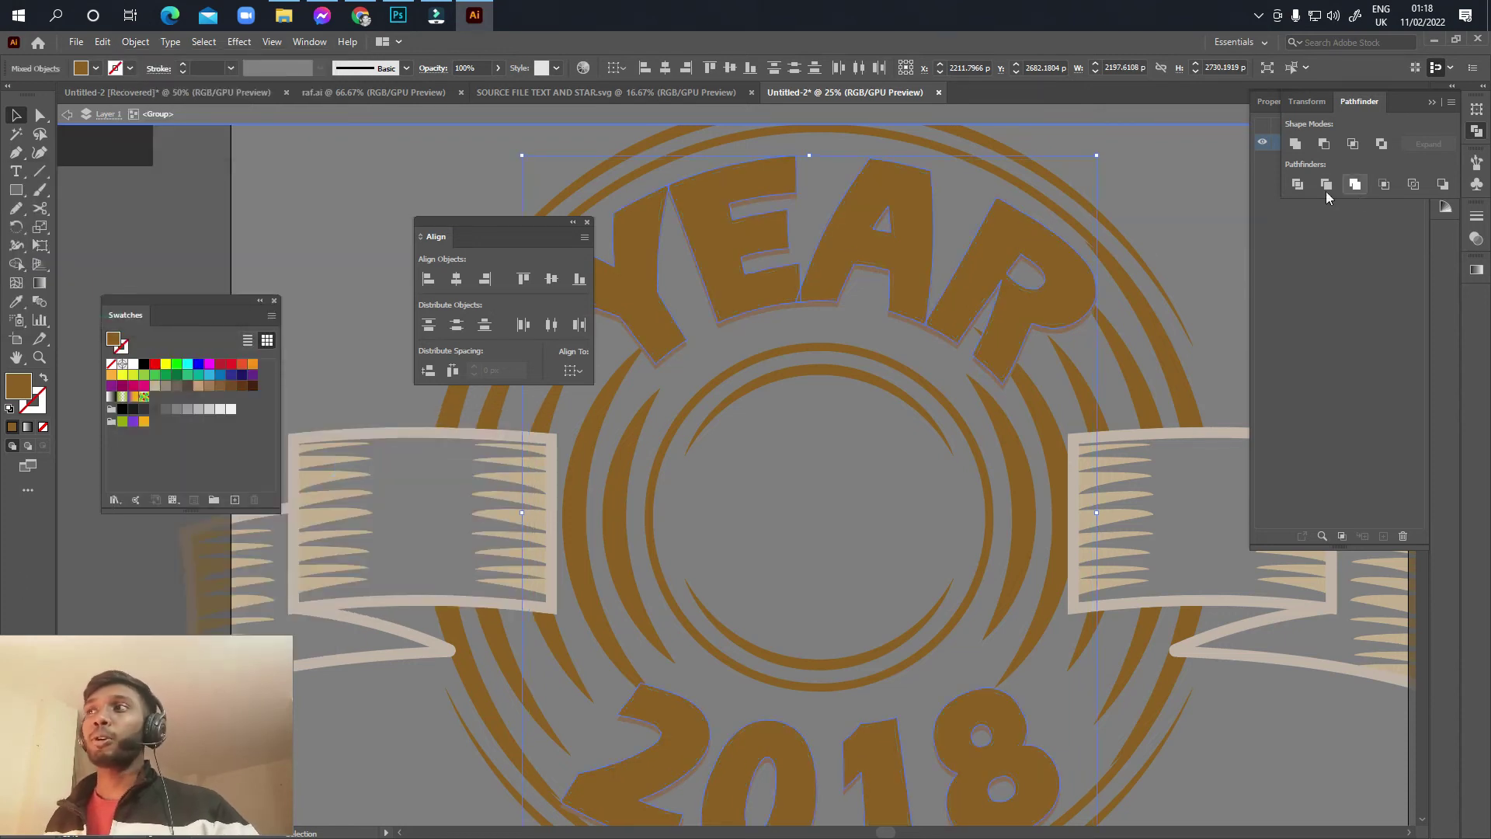
Step: Unite the lettering with its offset copies into a single shape
left_click(930, 244)
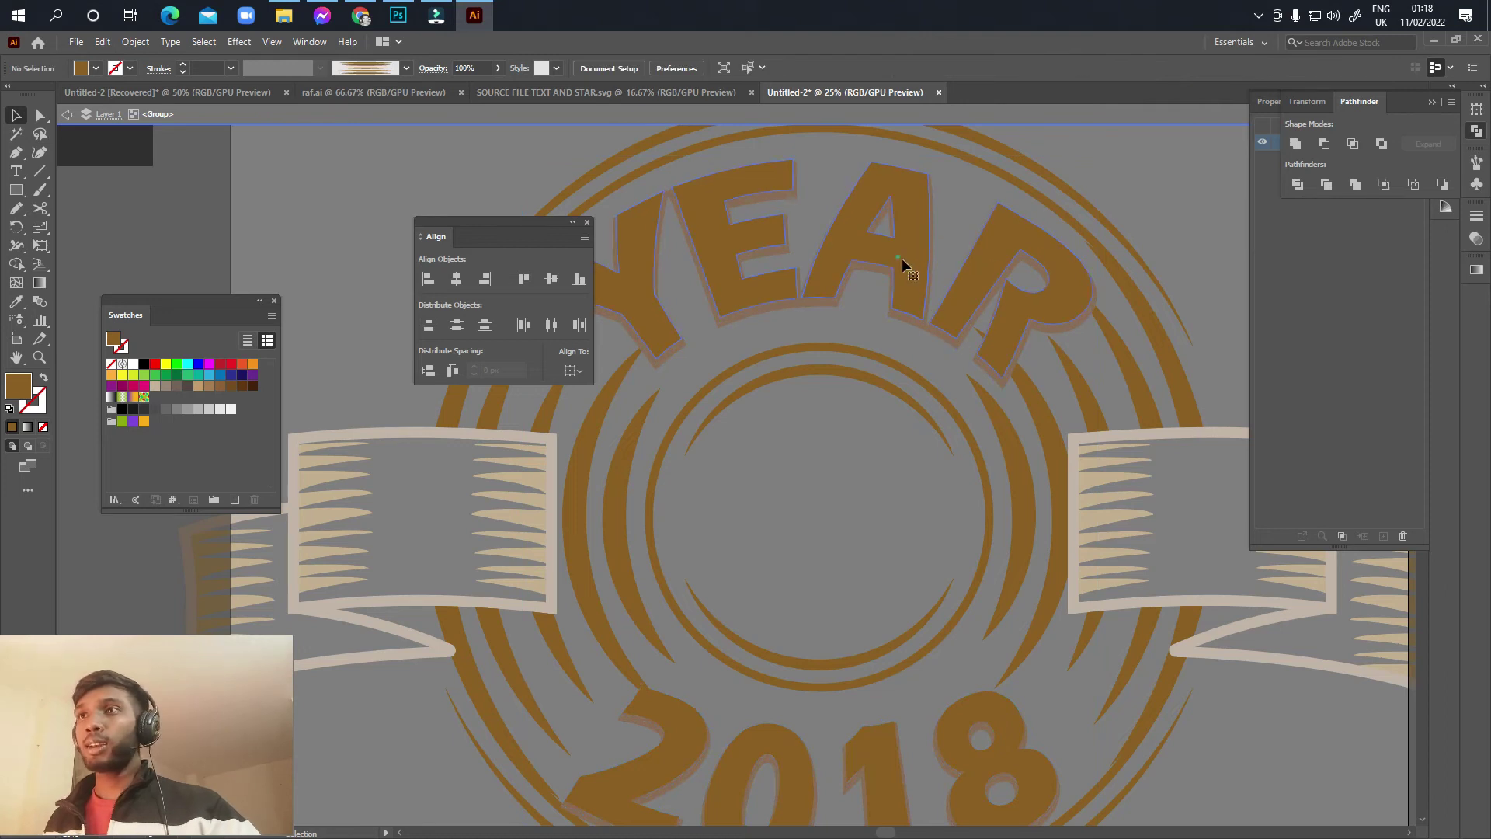
left_click(902, 263)
left_click(868, 745, "shift")
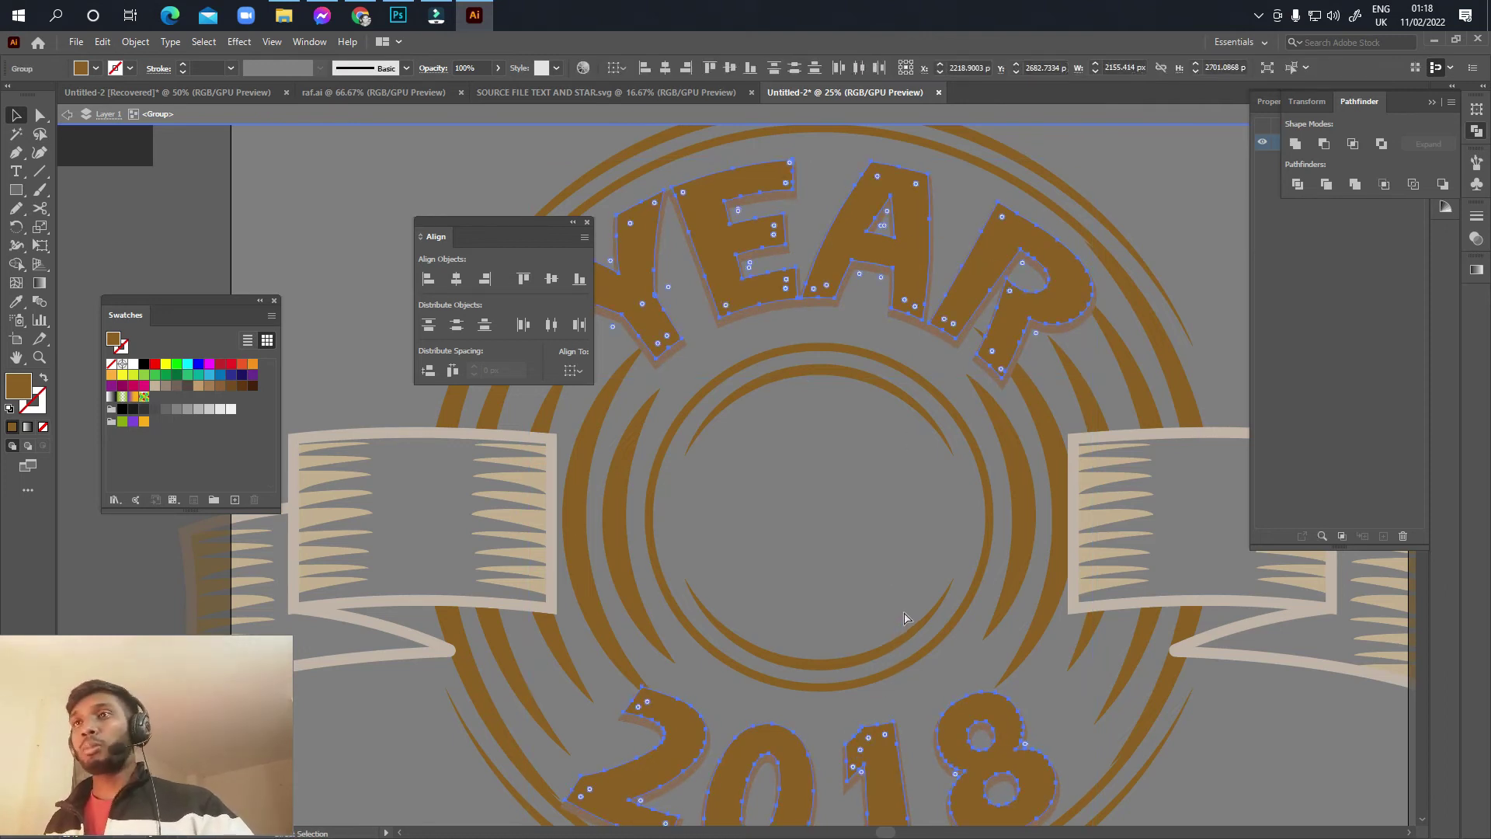
left_click(910, 556)
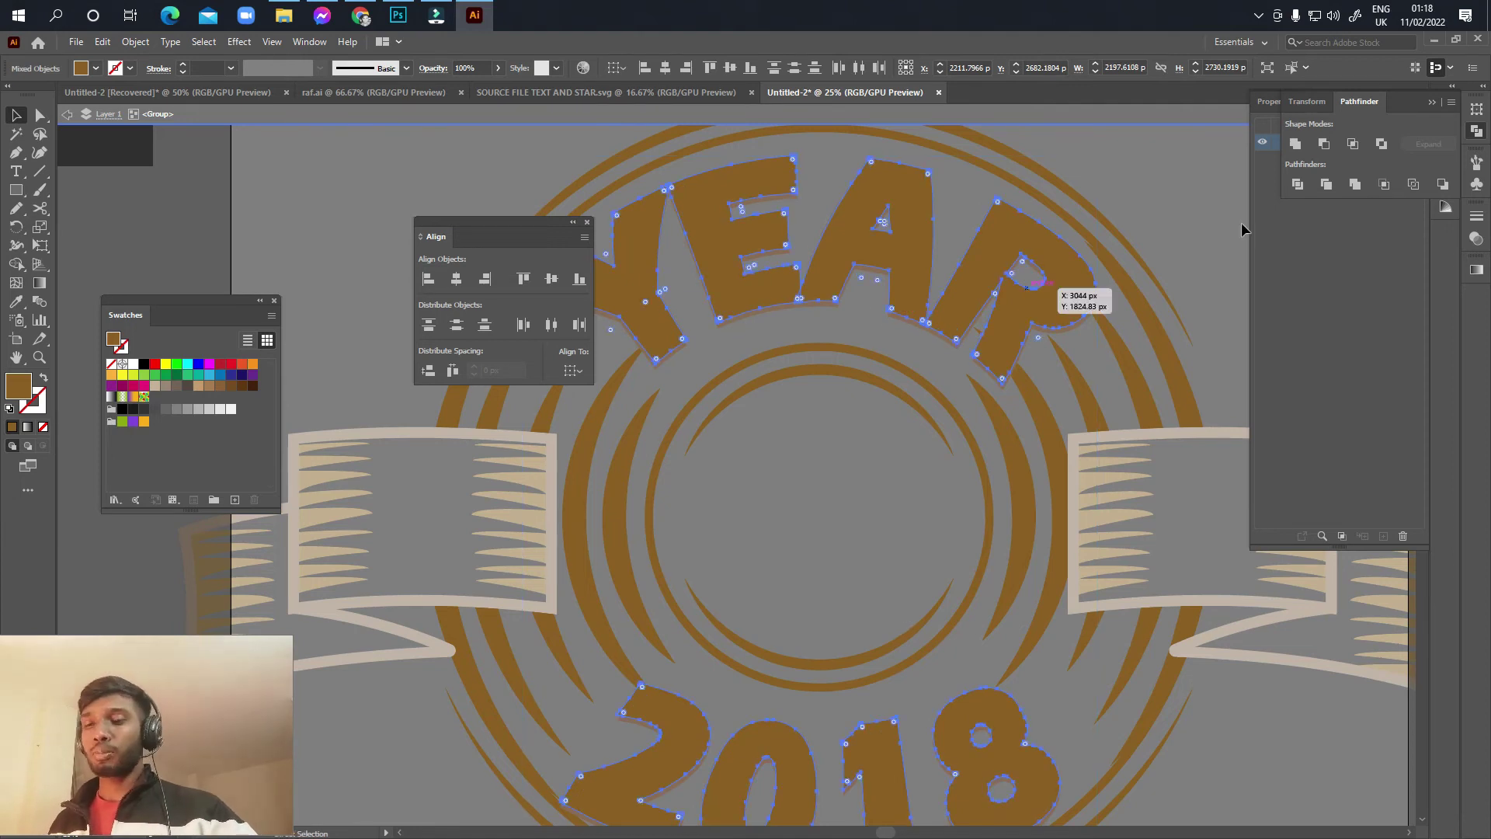
left_click(1295, 144)
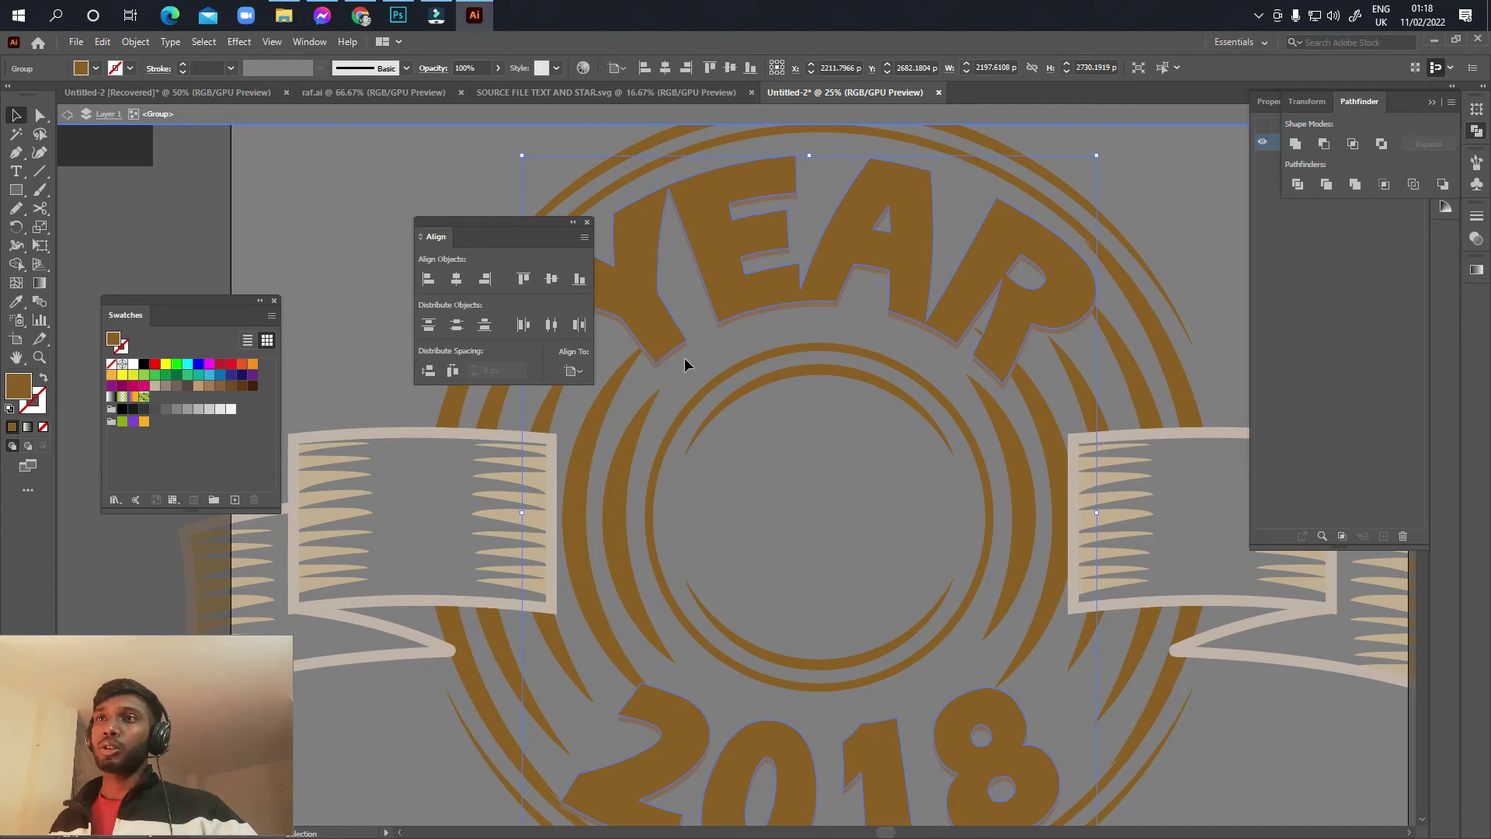
Step: Subtract the front lettering shape with Minus Front and deselect to inspect the cut-out
scroll(686, 358, "up", 3)
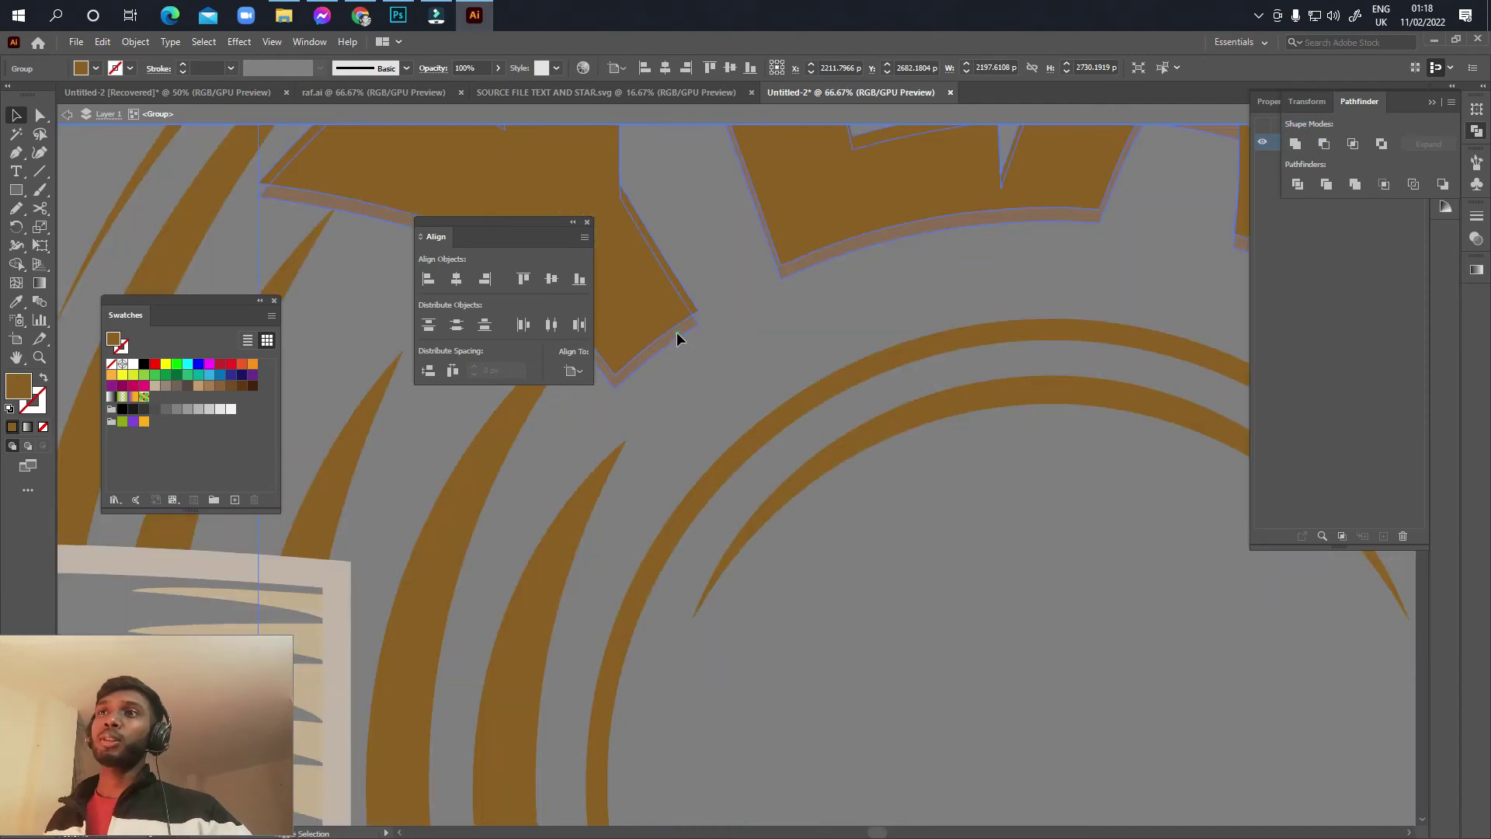
left_click(677, 332)
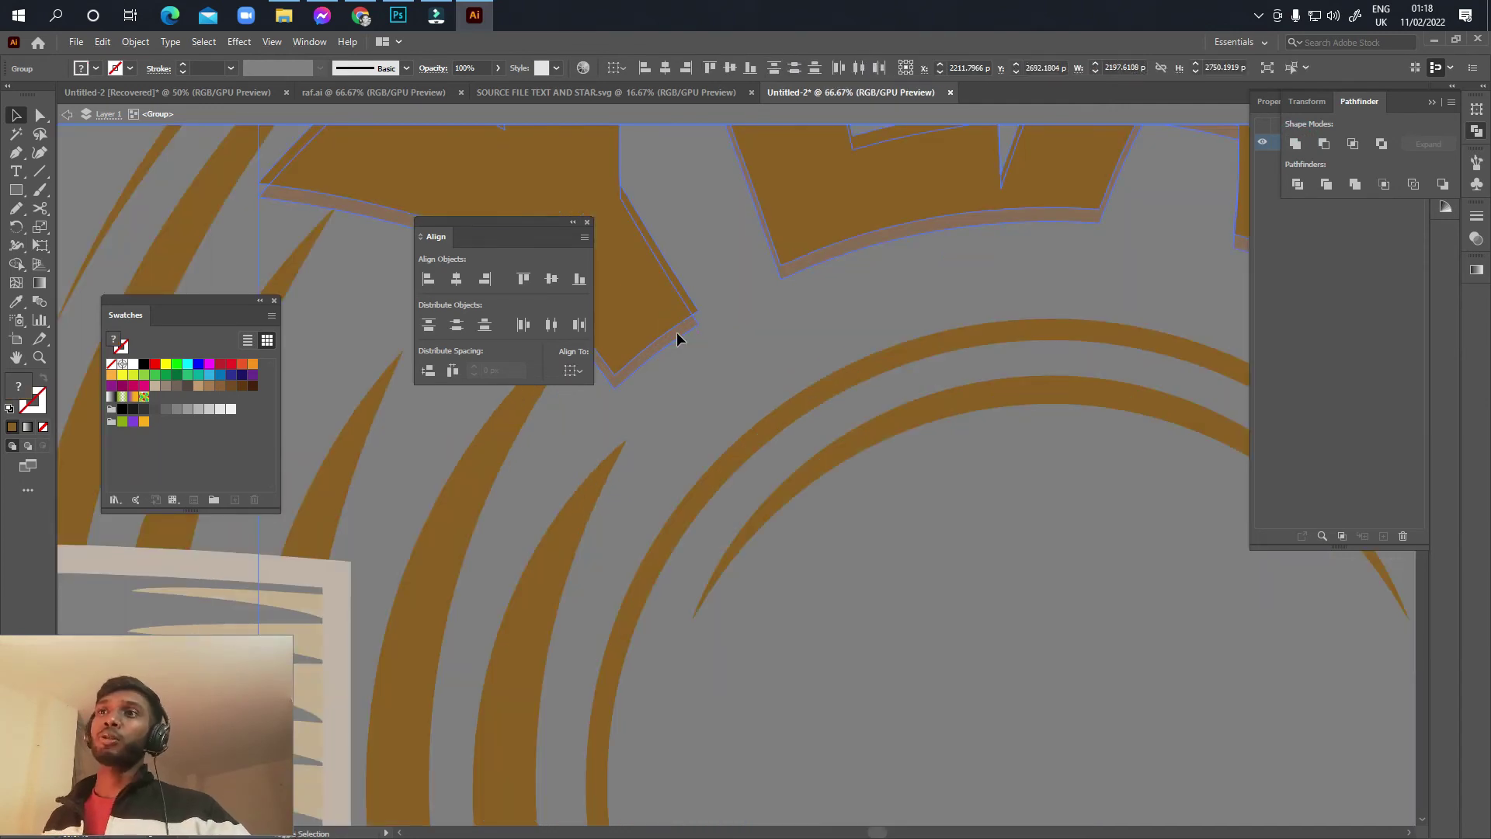
left_click(1323, 145)
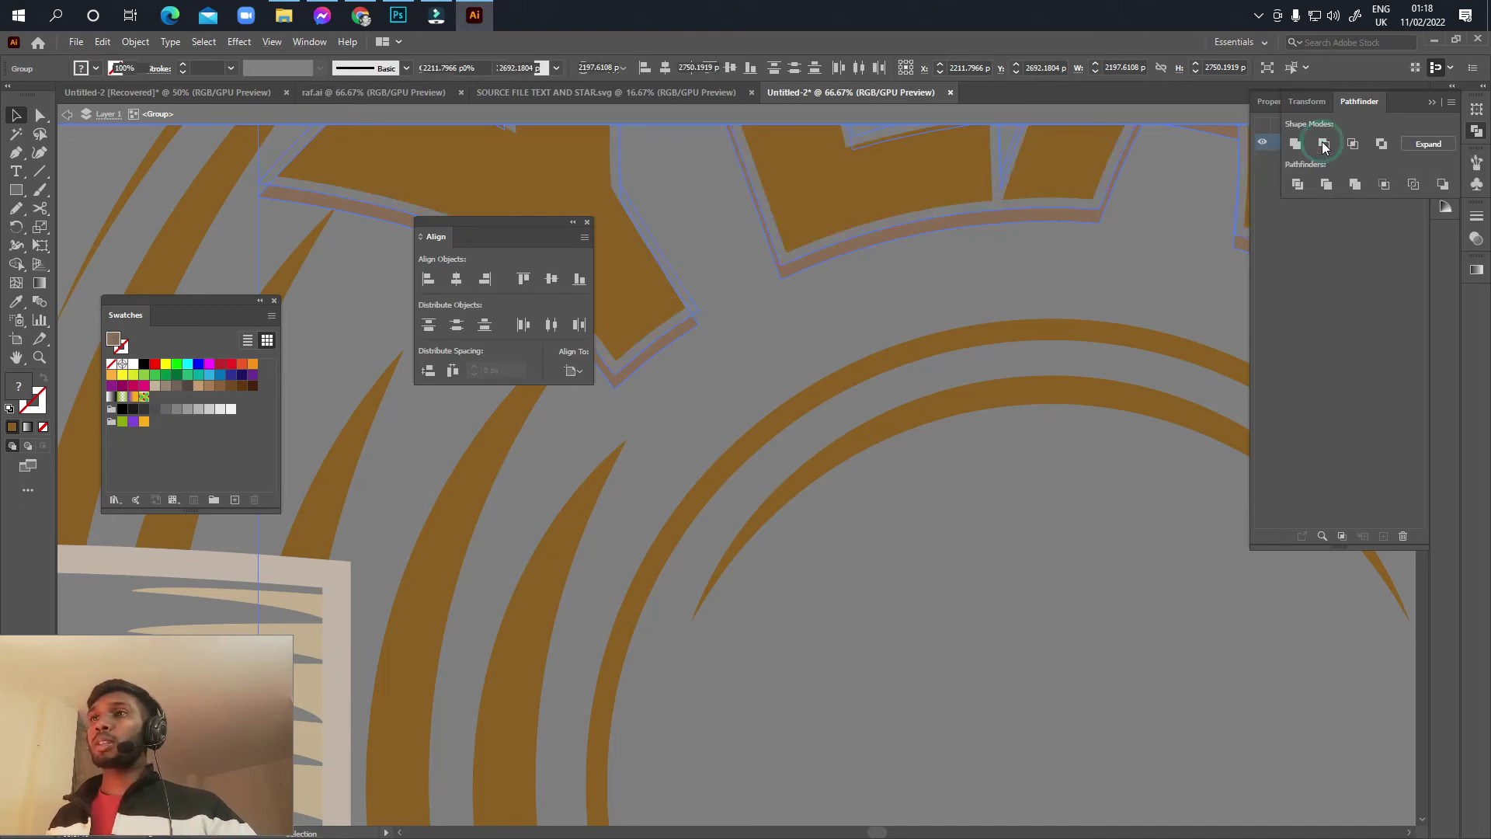
scroll(871, 298, "down", 2)
left_click(824, 396)
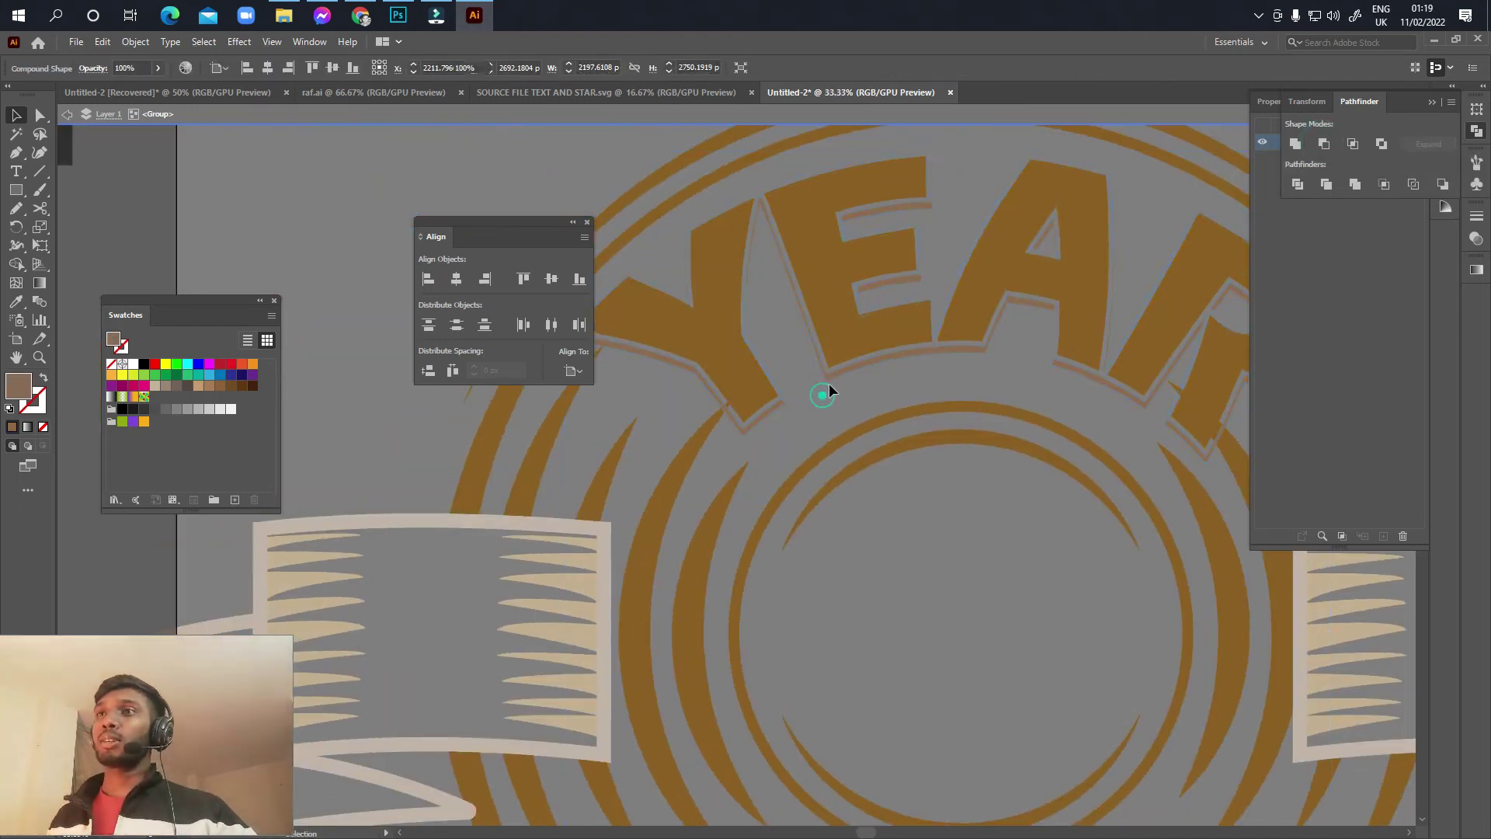
scroll(789, 313, "up", 2)
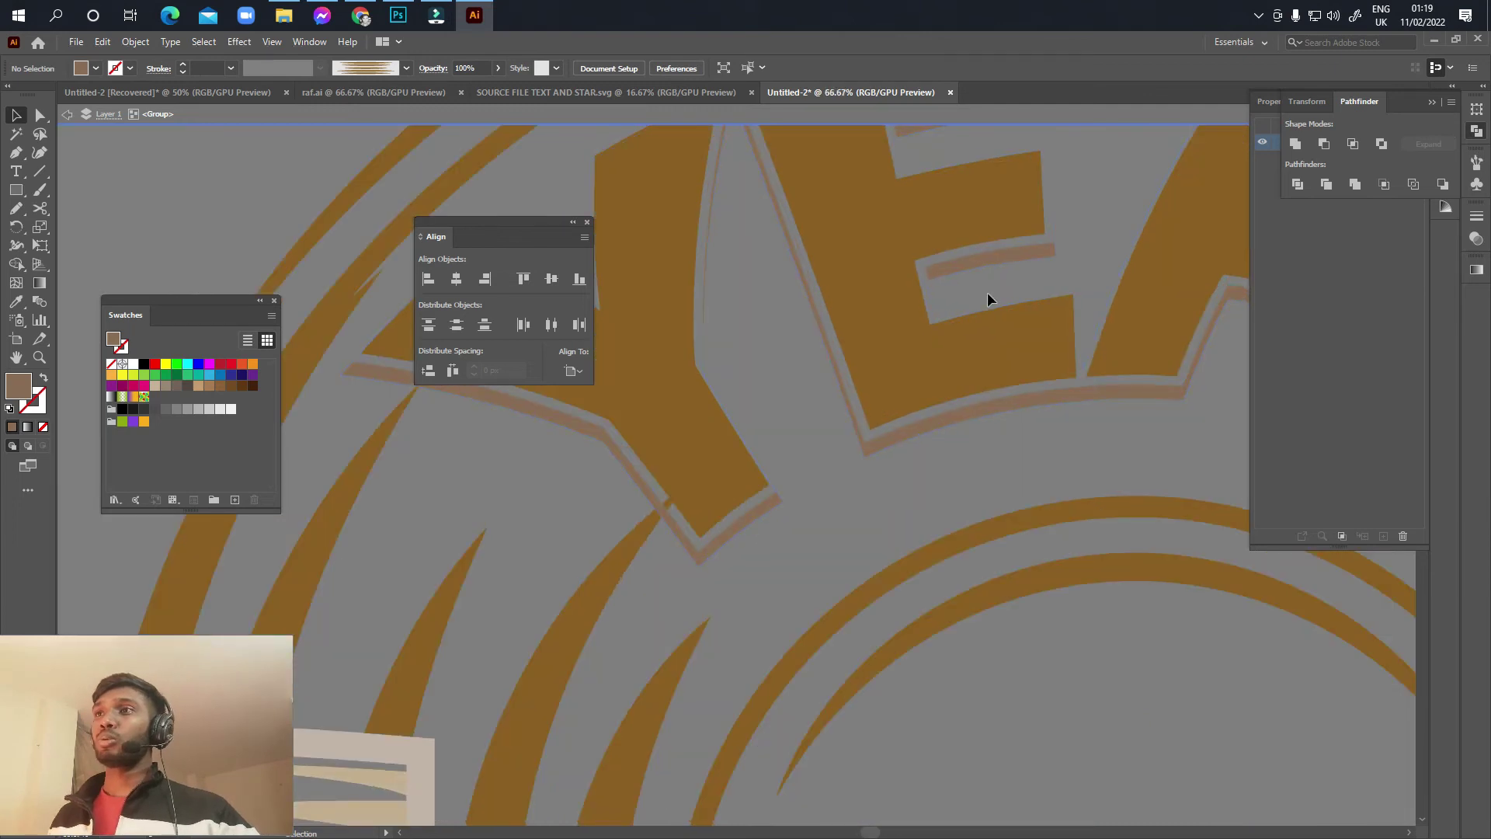
scroll(986, 294, "down", 2)
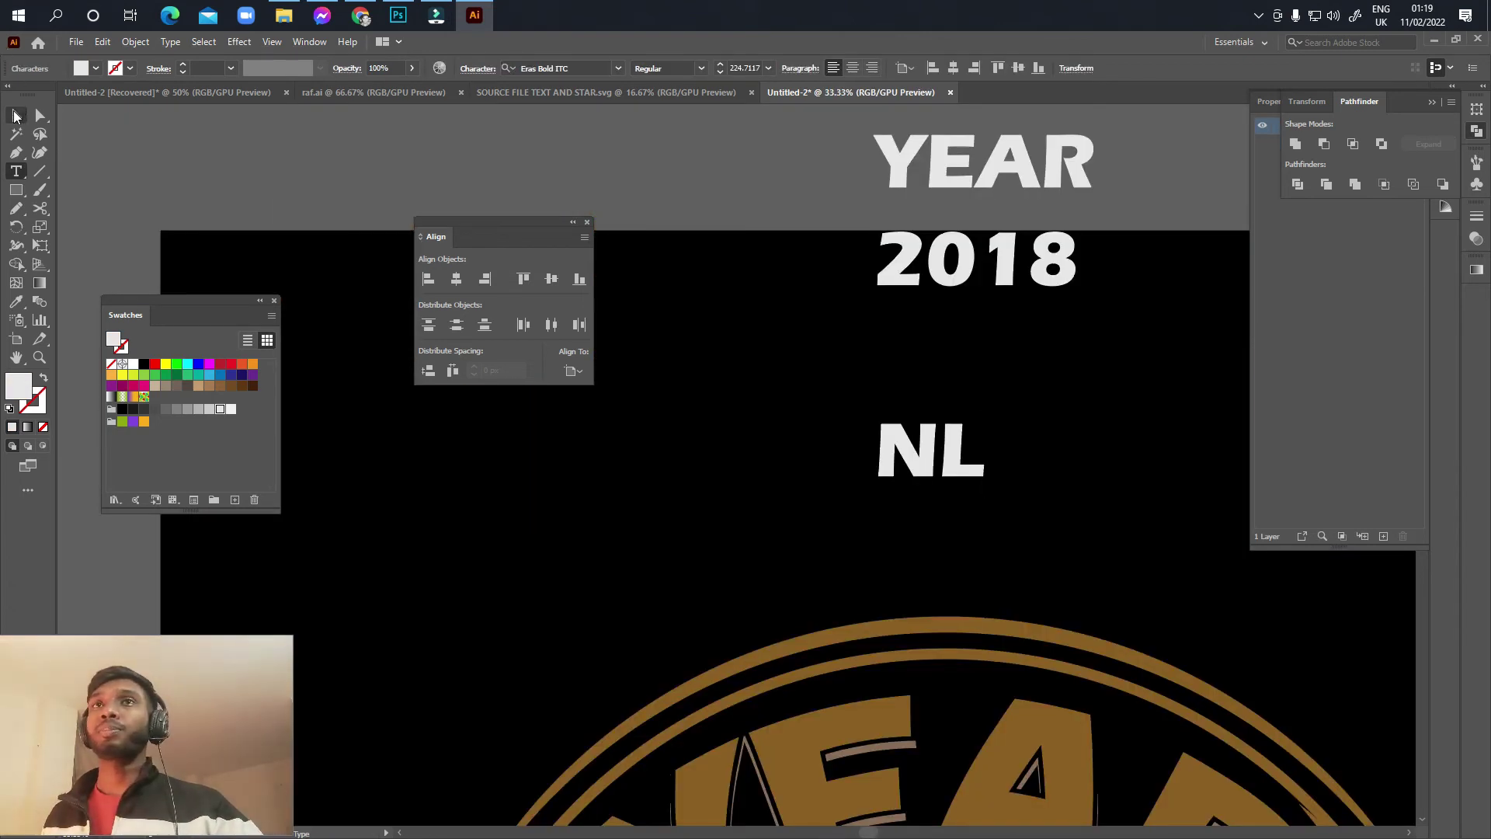
Step: Duplicate the NL text to its right and retype the copy as 23
left_click(17, 115)
left_click_drag(931, 460, 1074, 476, "alt")
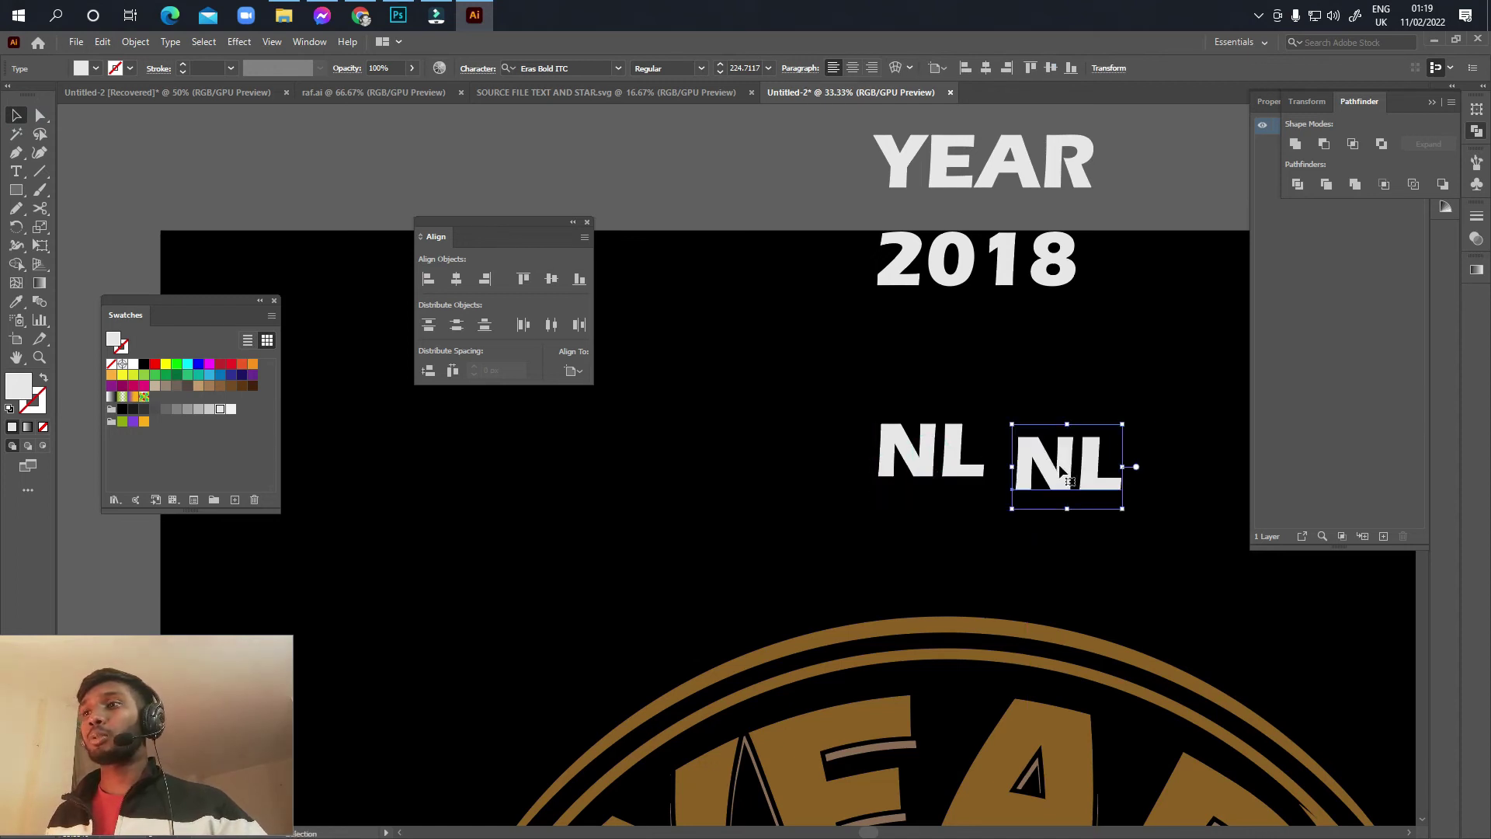
double_click(1062, 470)
type("23")
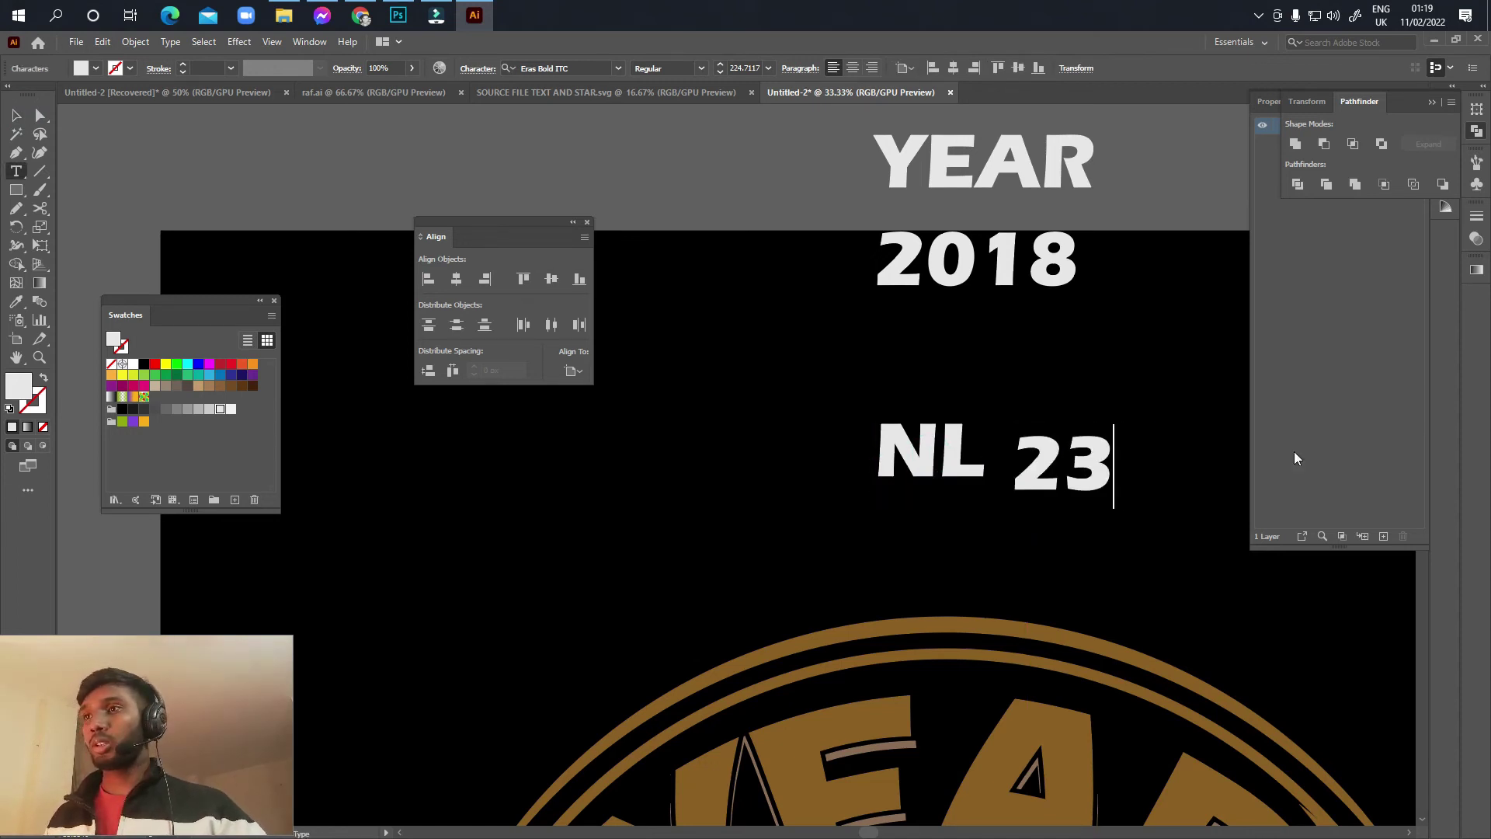
key("Escape")
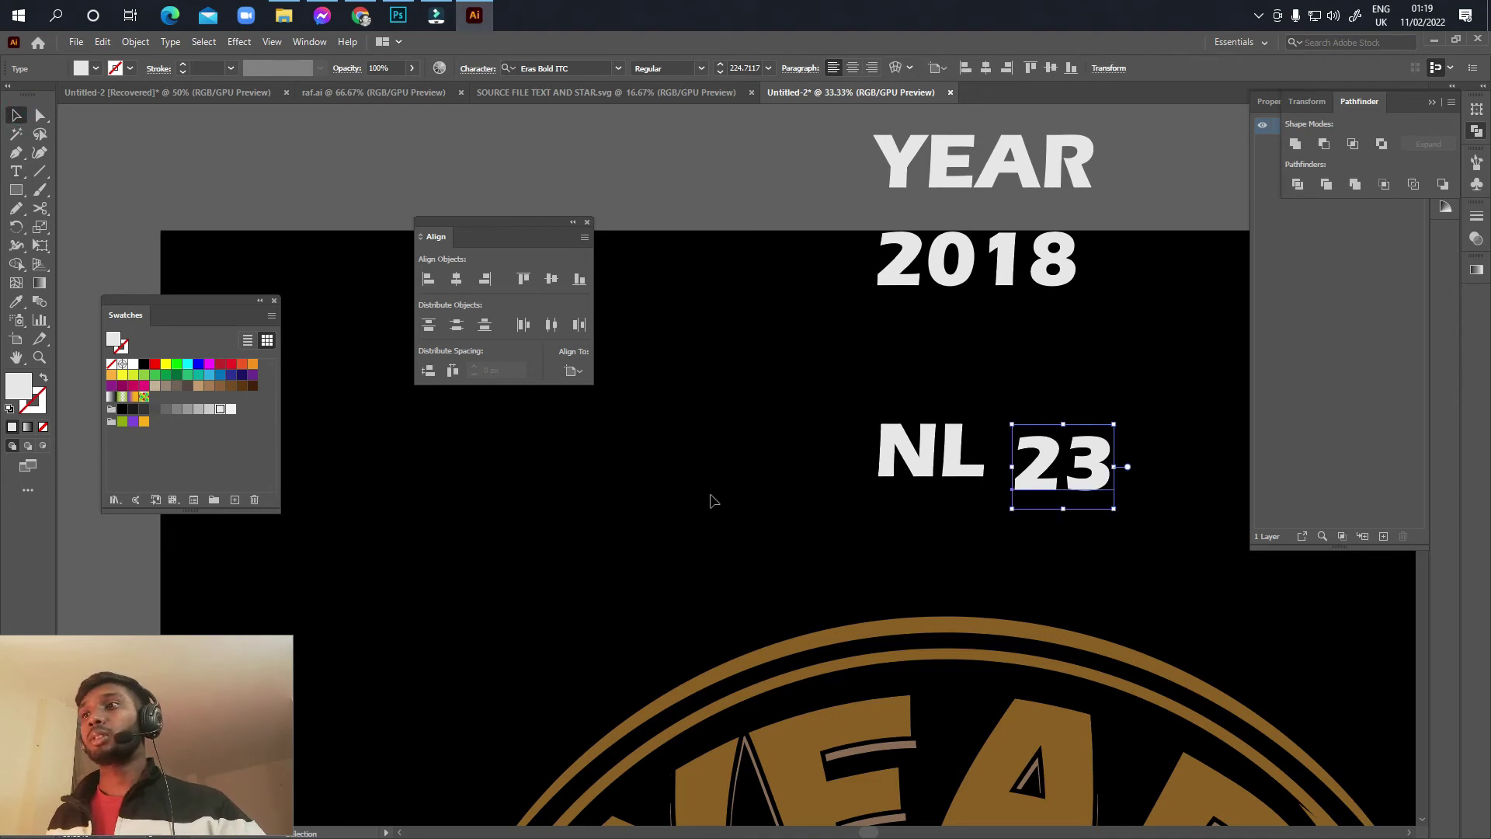
Step: Convert the 23 text to outlines
scroll(878, 569, "left", 2)
scroll(639, 546, "down", 2)
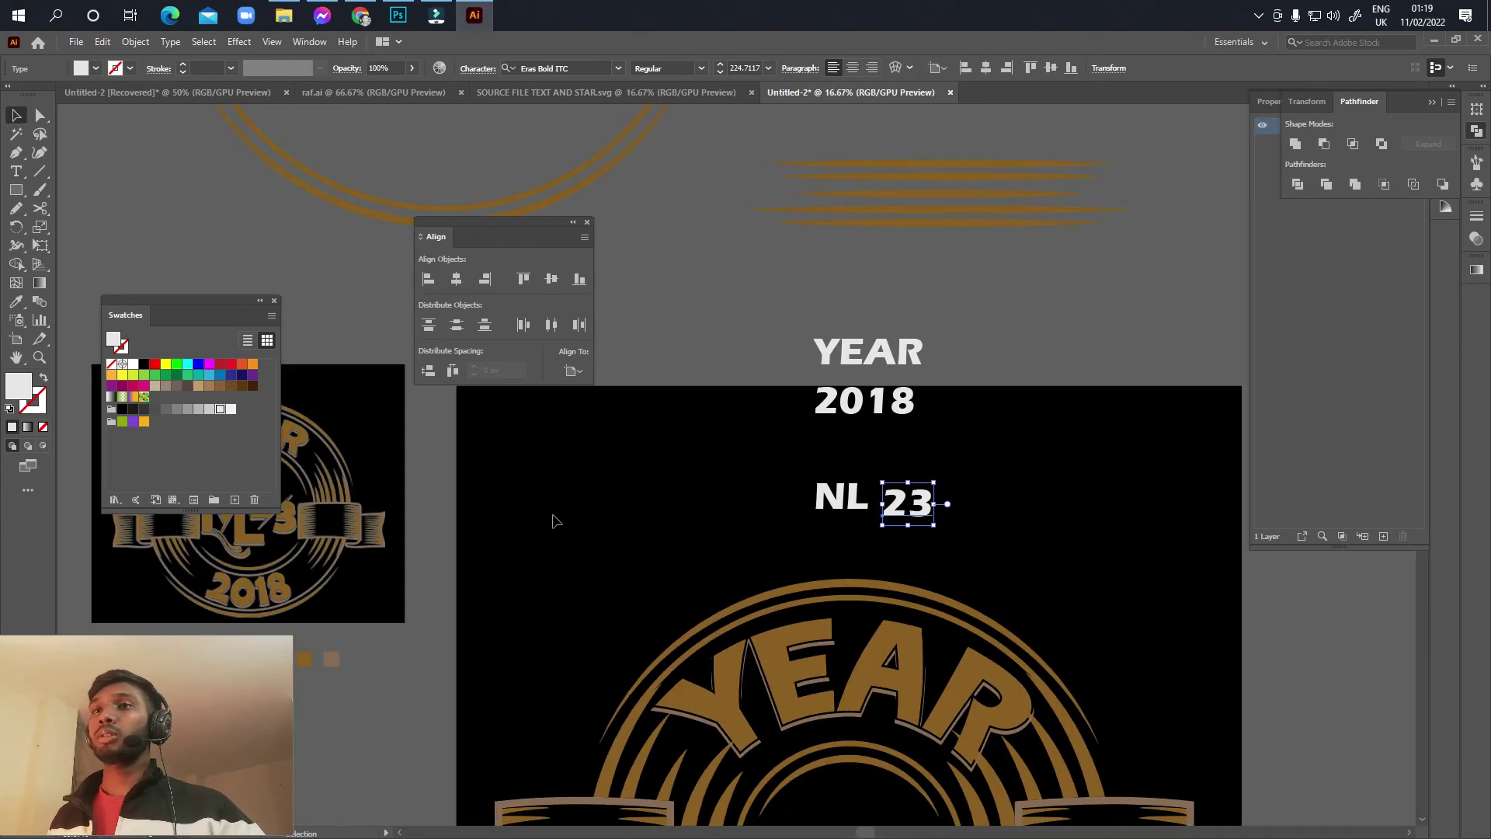
scroll(553, 519, "left", 5)
scroll(1200, 497, "up", 4)
left_click(989, 500)
left_click(1199, 497)
right_click(1201, 496)
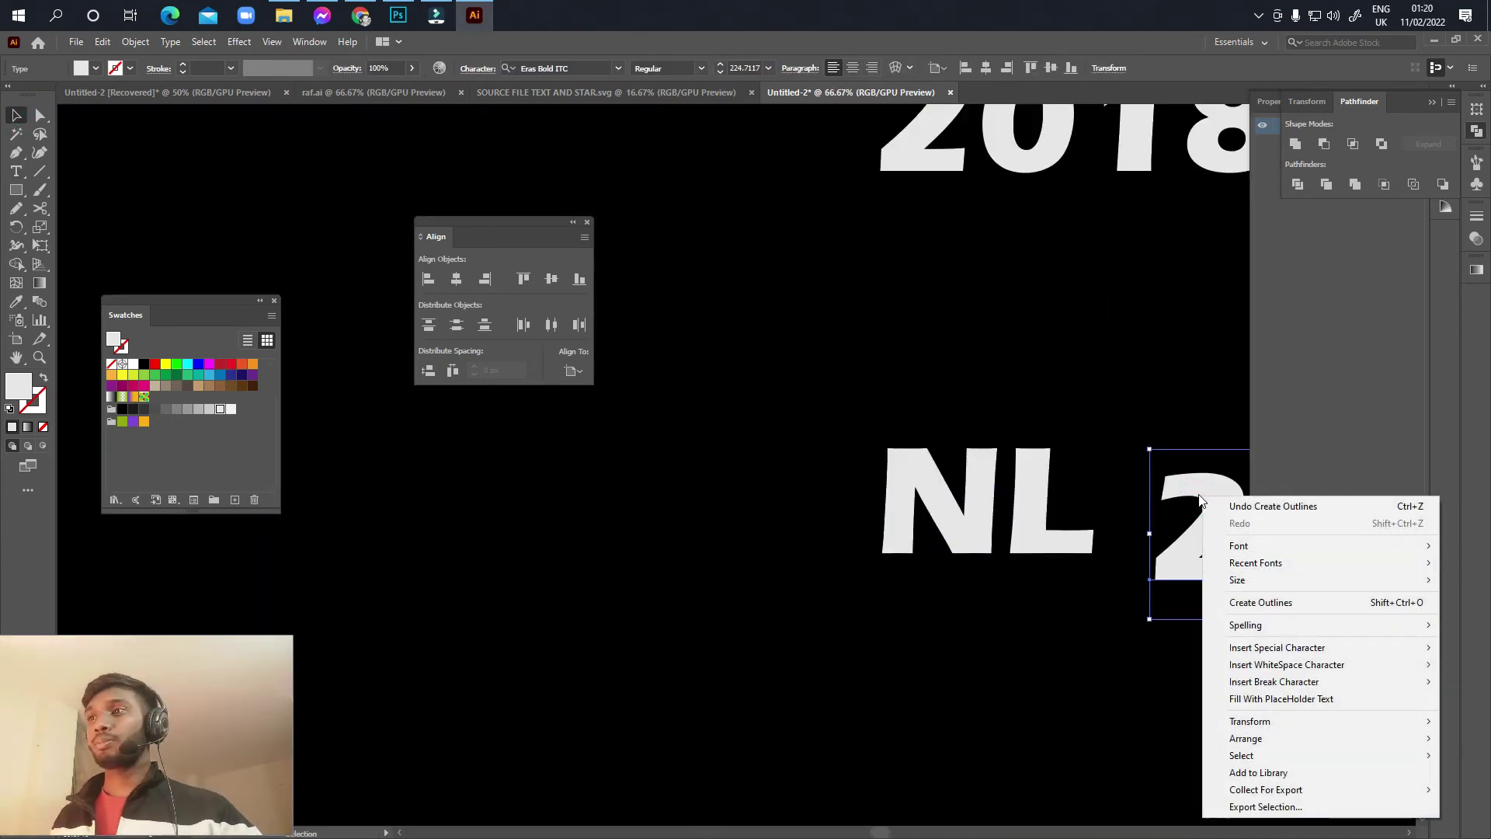
left_click(1243, 613)
Step: Ungroup the NL letters and select the L on its own
scroll(1022, 623, "right", 1)
scroll(1022, 623, "up", 1)
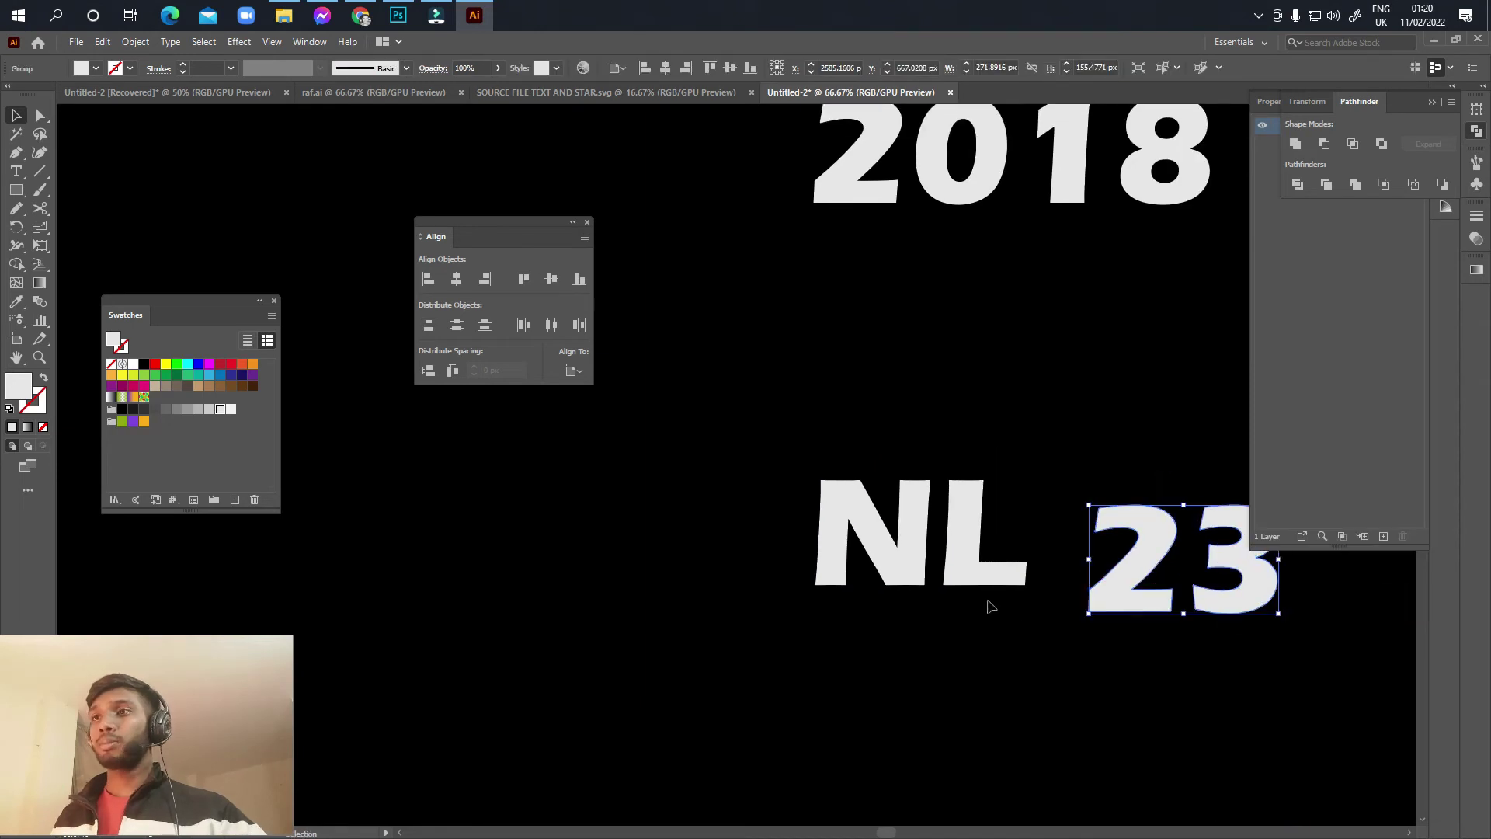
left_click(958, 556)
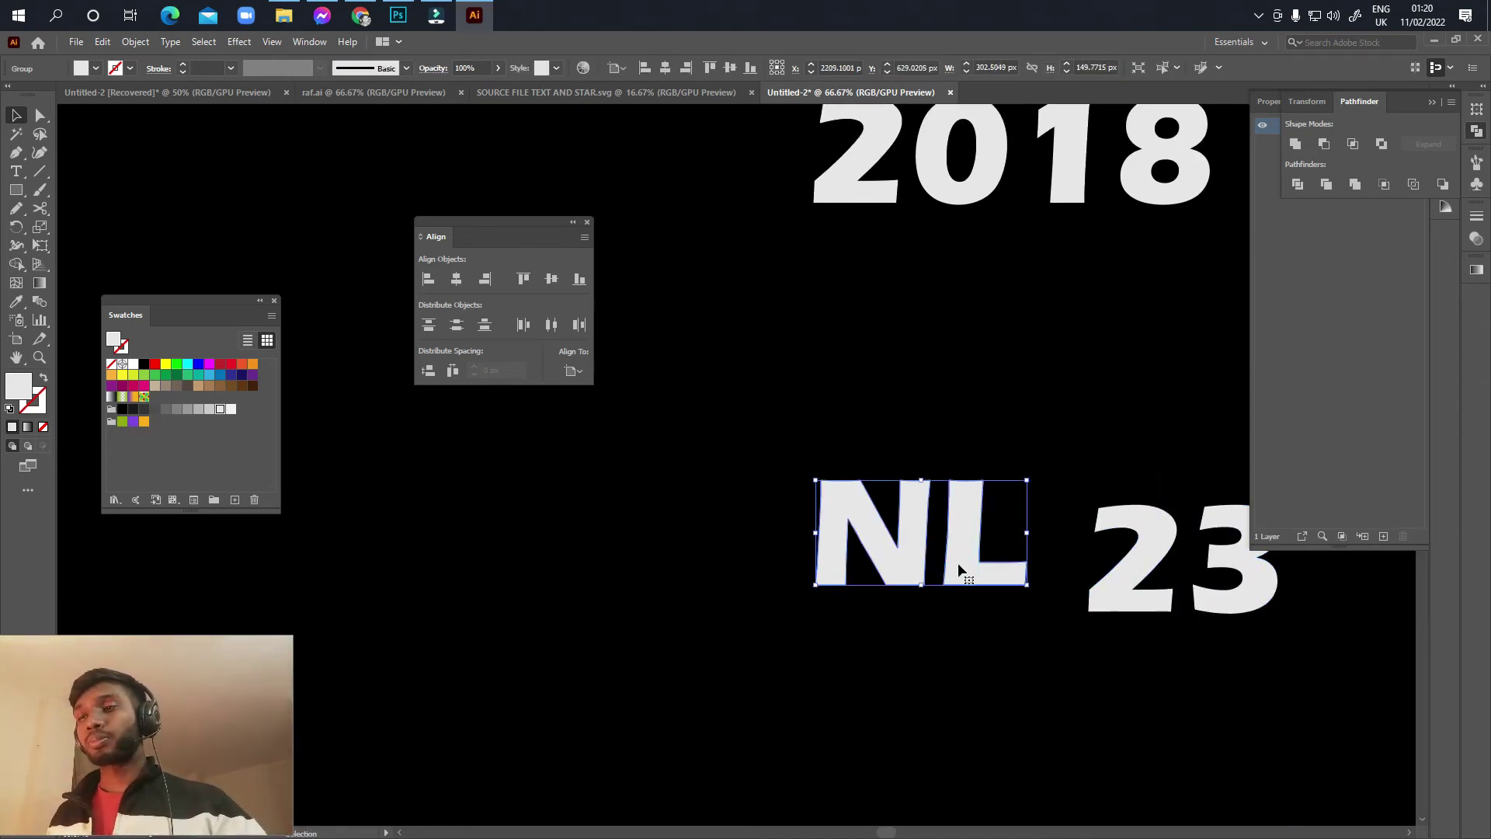
right_click(961, 561)
left_click(965, 650)
left_click(957, 566)
scroll(952, 561, "down", 1)
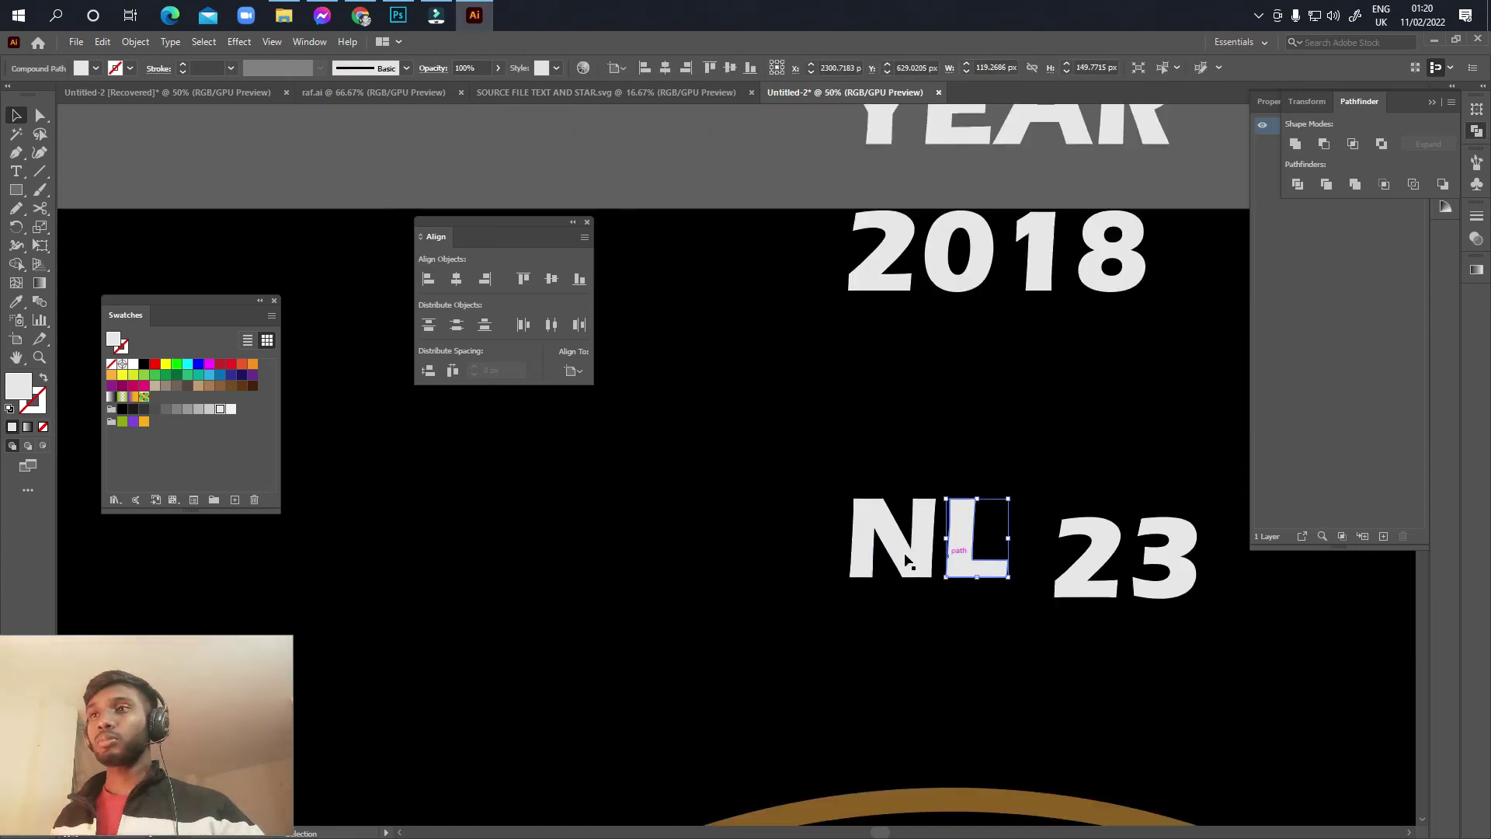
Step: Move the L down and left so it sits under the N
mouse_move(753, 544)
left_mouse_down()
mouse_move(743, 605)
mouse_move(879, 576)
mouse_move(853, 577)
left_mouse_up()
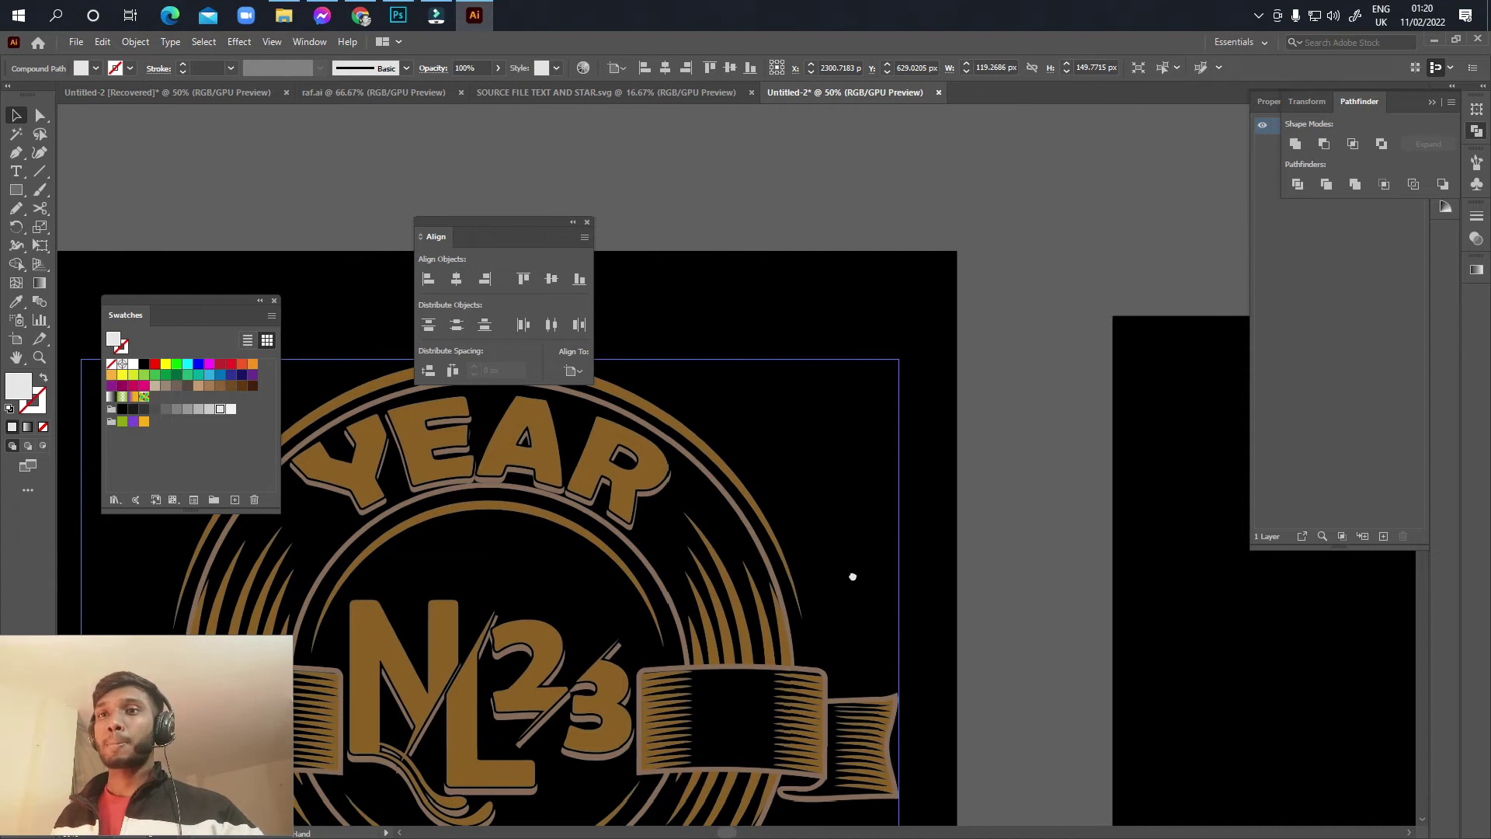
scroll(853, 574, "down", 2)
mouse_move(1308, 672)
left_mouse_down()
mouse_move(1157, 590)
mouse_move(971, 632)
left_mouse_up()
scroll(1156, 590, "up", 3)
mouse_move(1025, 582)
left_mouse_down()
mouse_move(972, 616)
mouse_move(996, 618)
left_mouse_up()
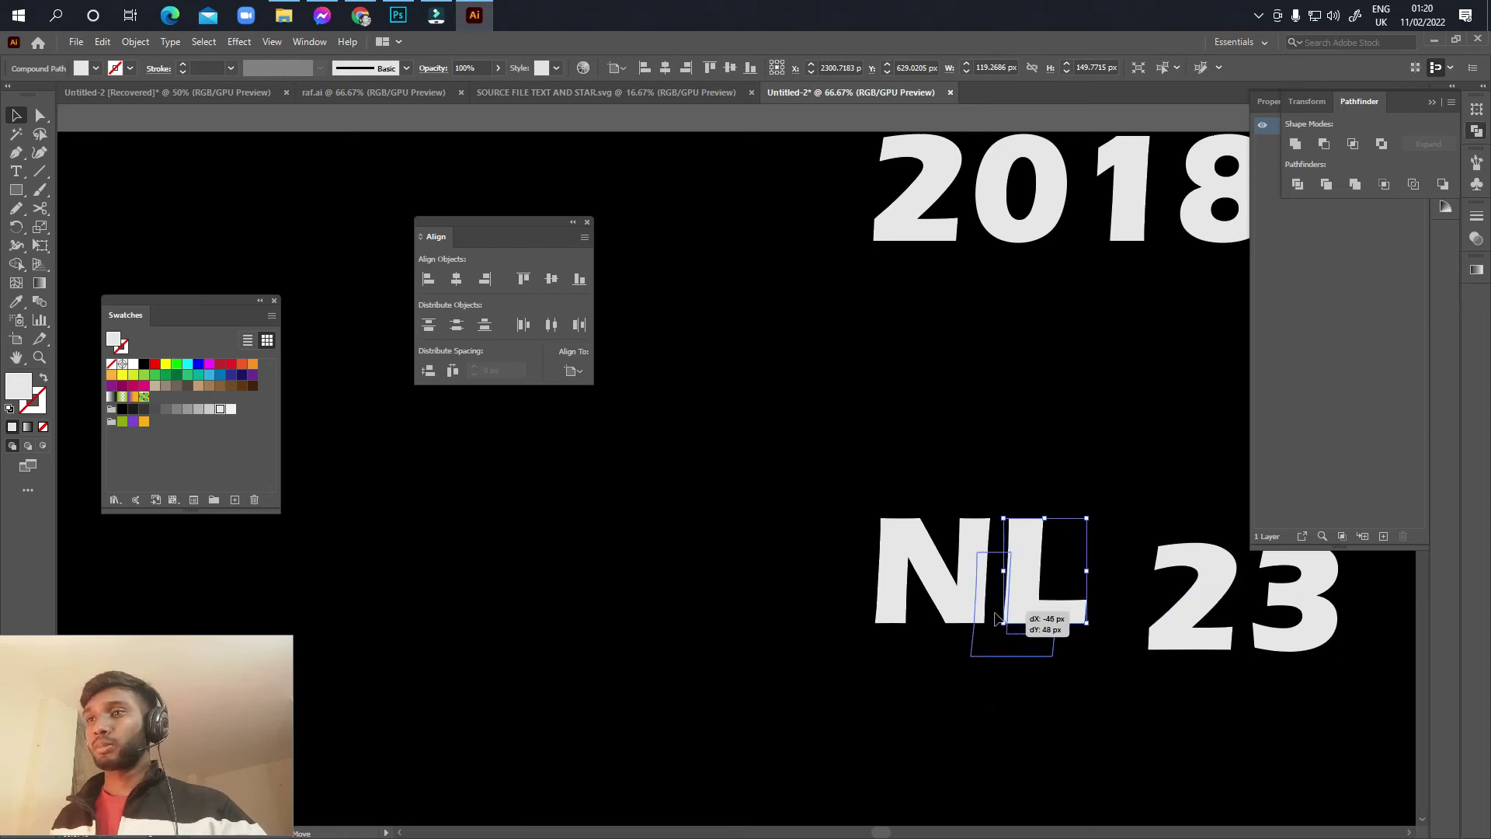
left_click_drag(996, 619, 995, 621)
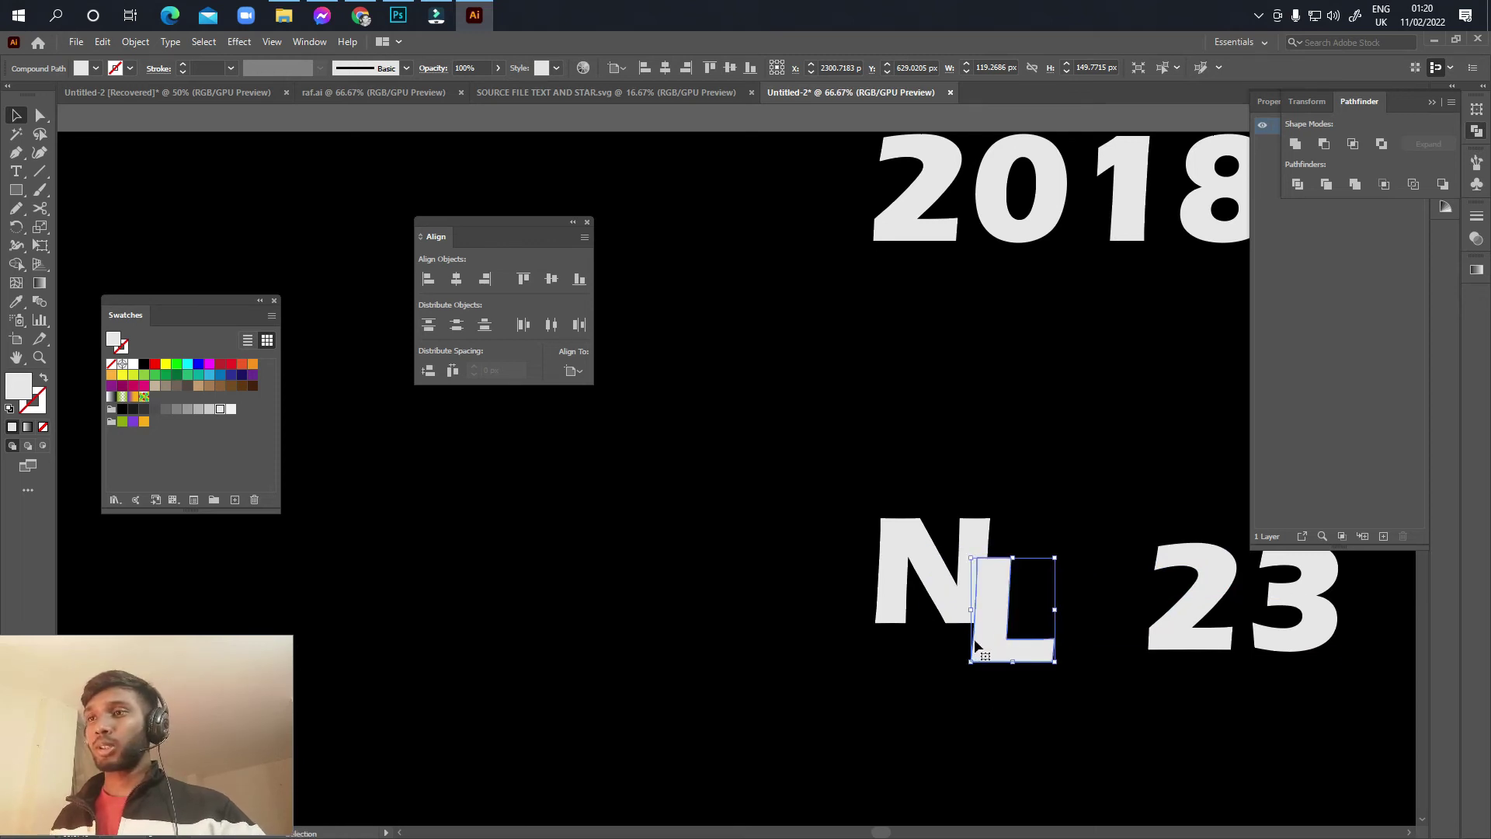
Step: Reselect the L, nudge it slightly lower, and deselect it
left_click(918, 662)
scroll(978, 676, "up", 1)
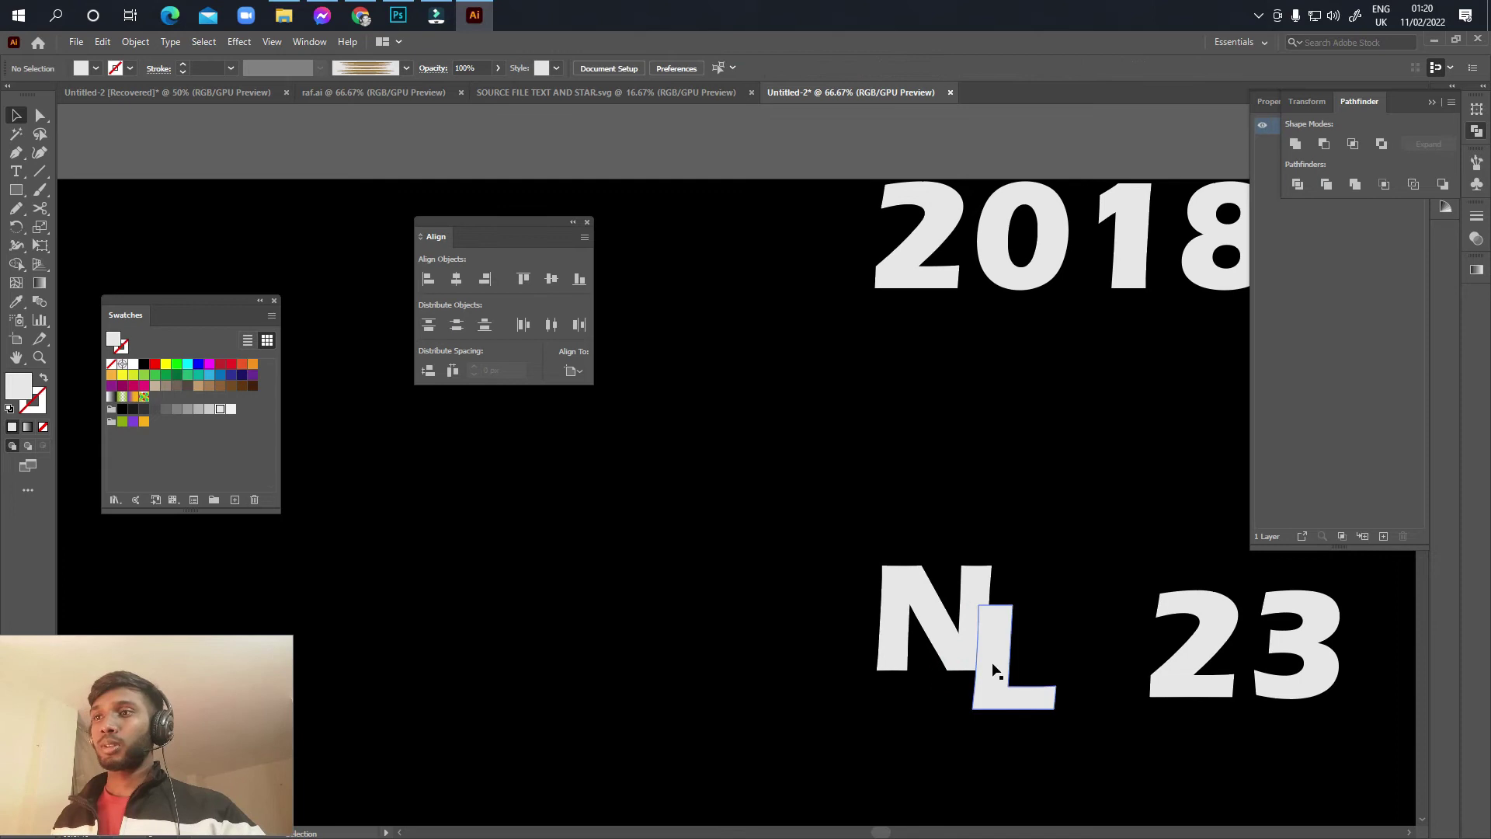
left_click(992, 662)
scroll(1024, 660, "up", 1)
scroll(1025, 660, "right", 1)
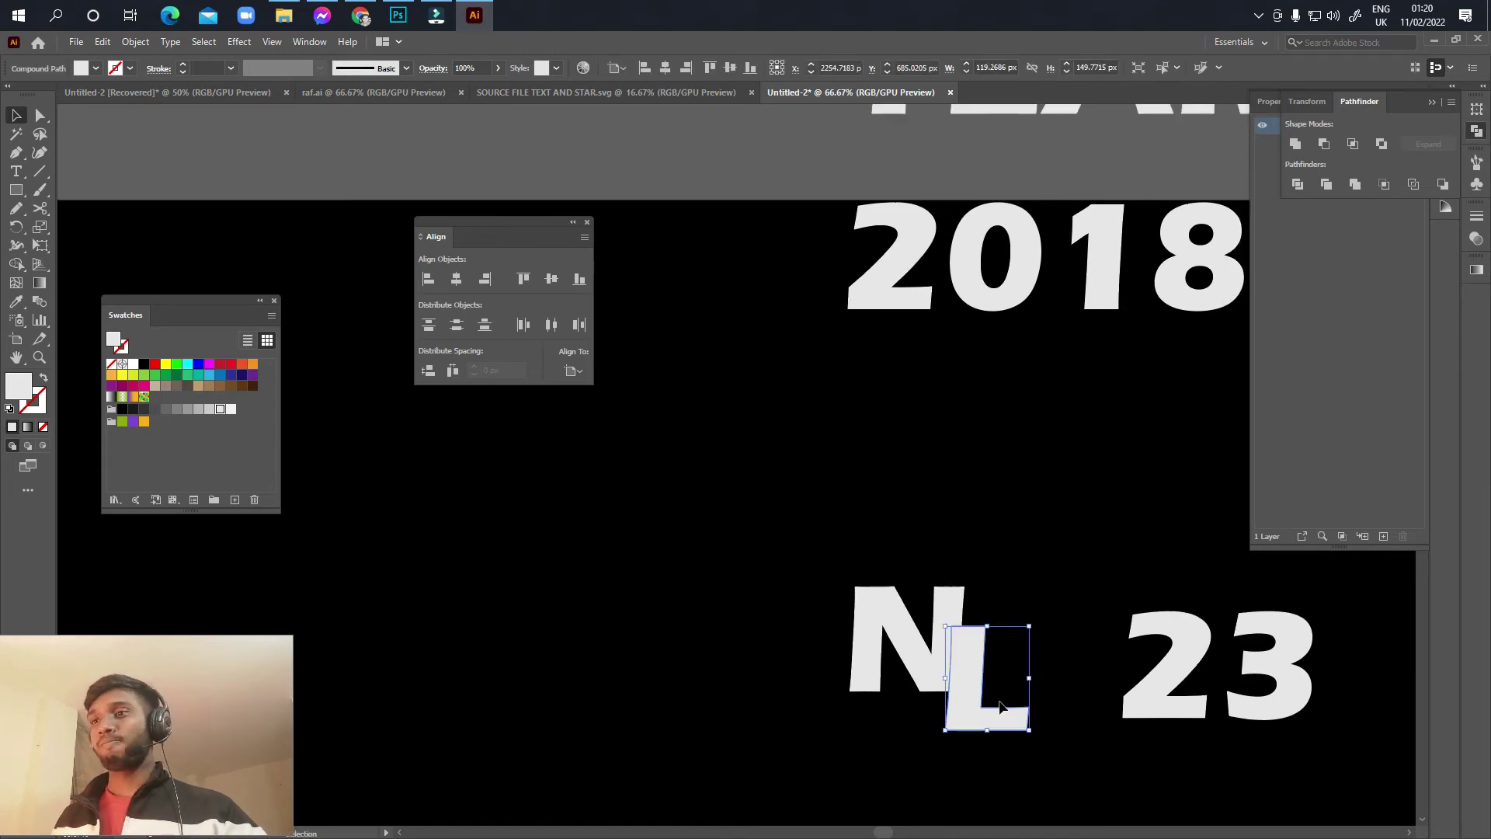
left_click(1014, 664)
mouse_move(990, 683)
left_mouse_down()
mouse_move(983, 617)
mouse_move(980, 640)
left_mouse_up()
scroll(982, 621, "up", 2)
left_click(980, 631)
left_click(1048, 622)
left_click(337, 346)
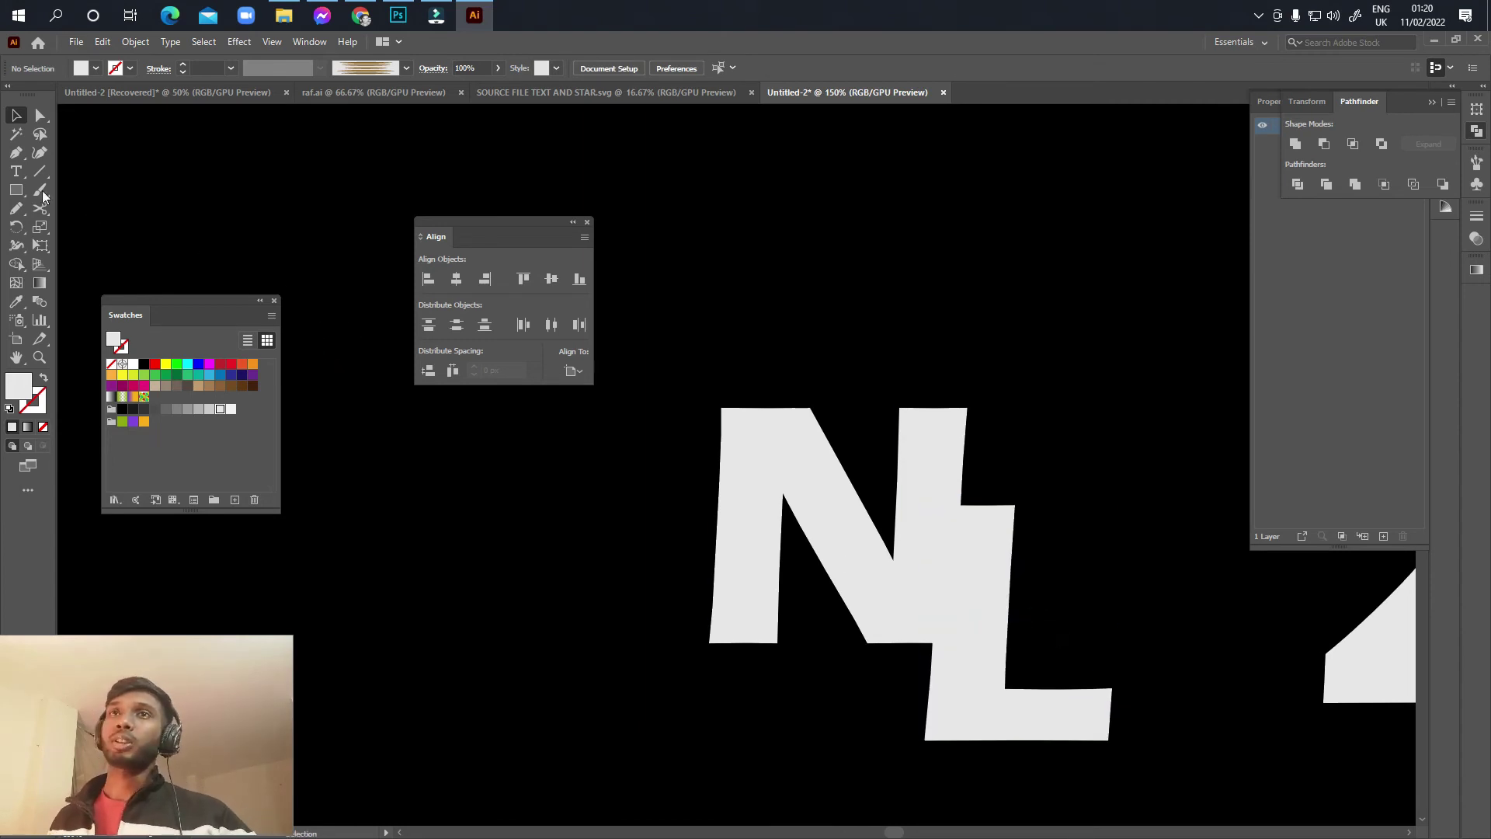
Step: Draw a diagonal line through the NL monogram with a 40 pt stroke
left_click(40, 171)
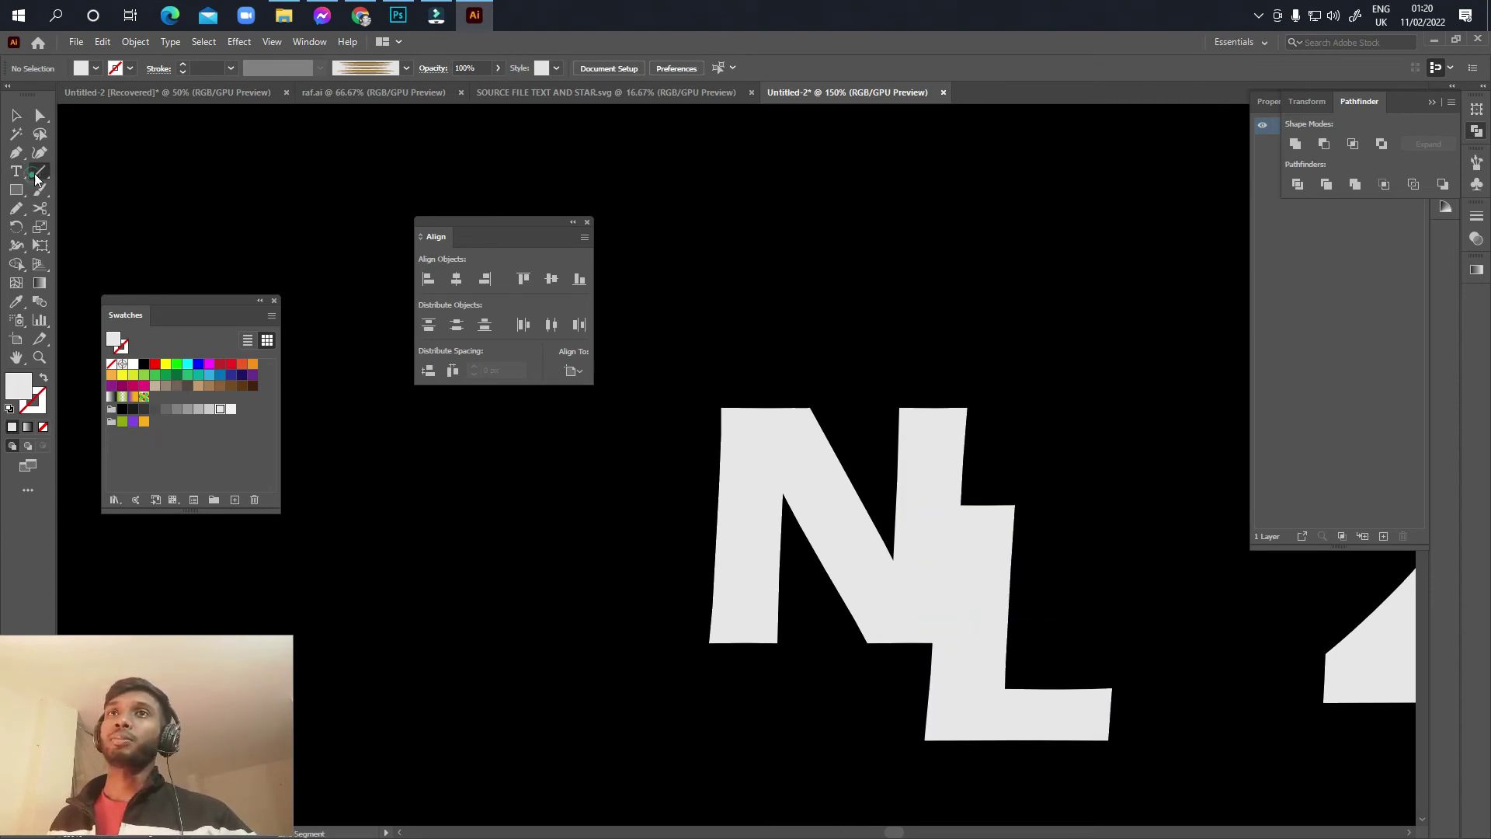
left_click_drag(1019, 623, 837, 622)
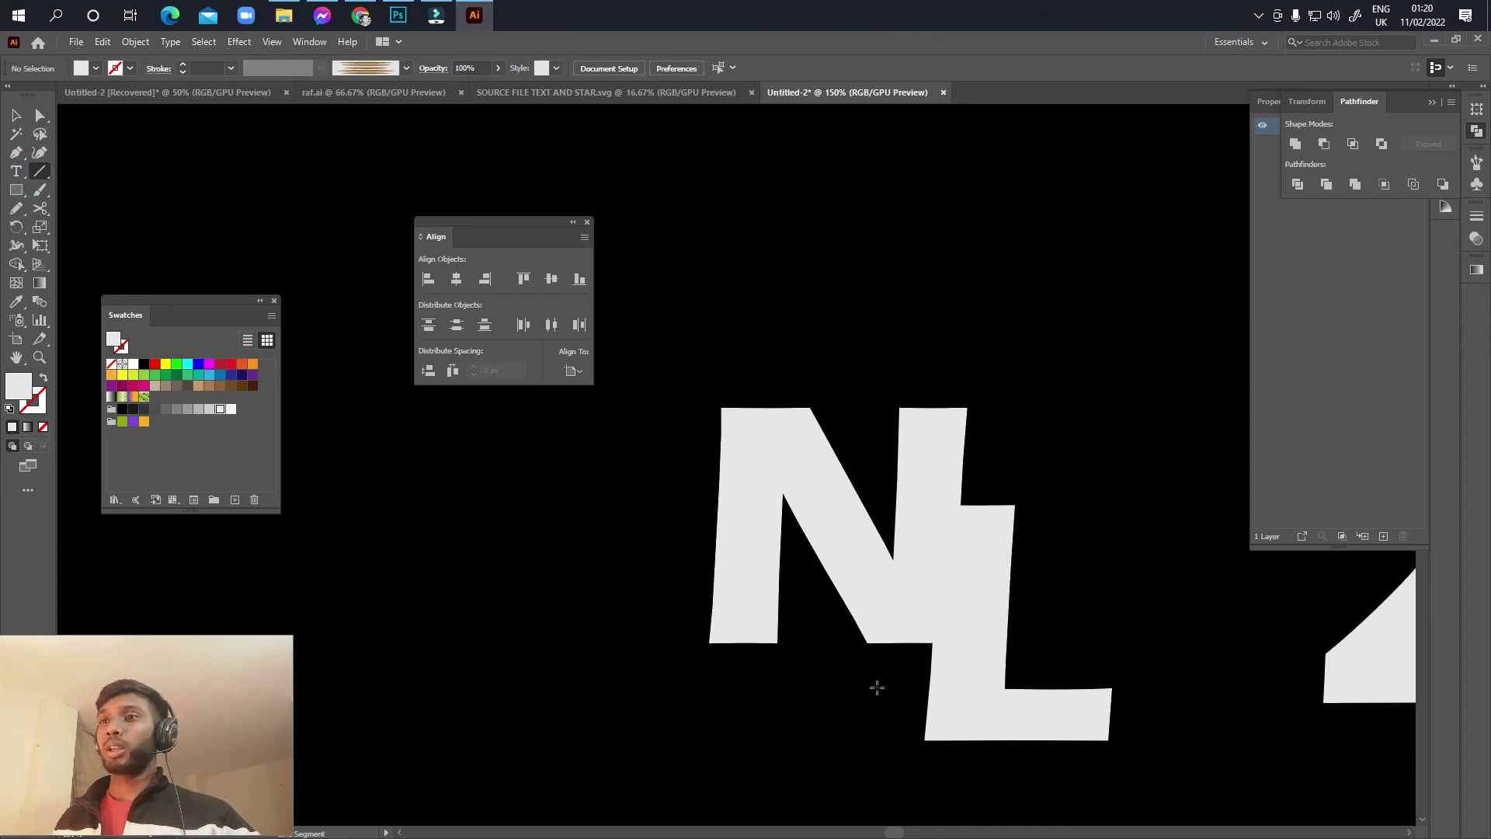
left_click_drag(808, 732, 1097, 398)
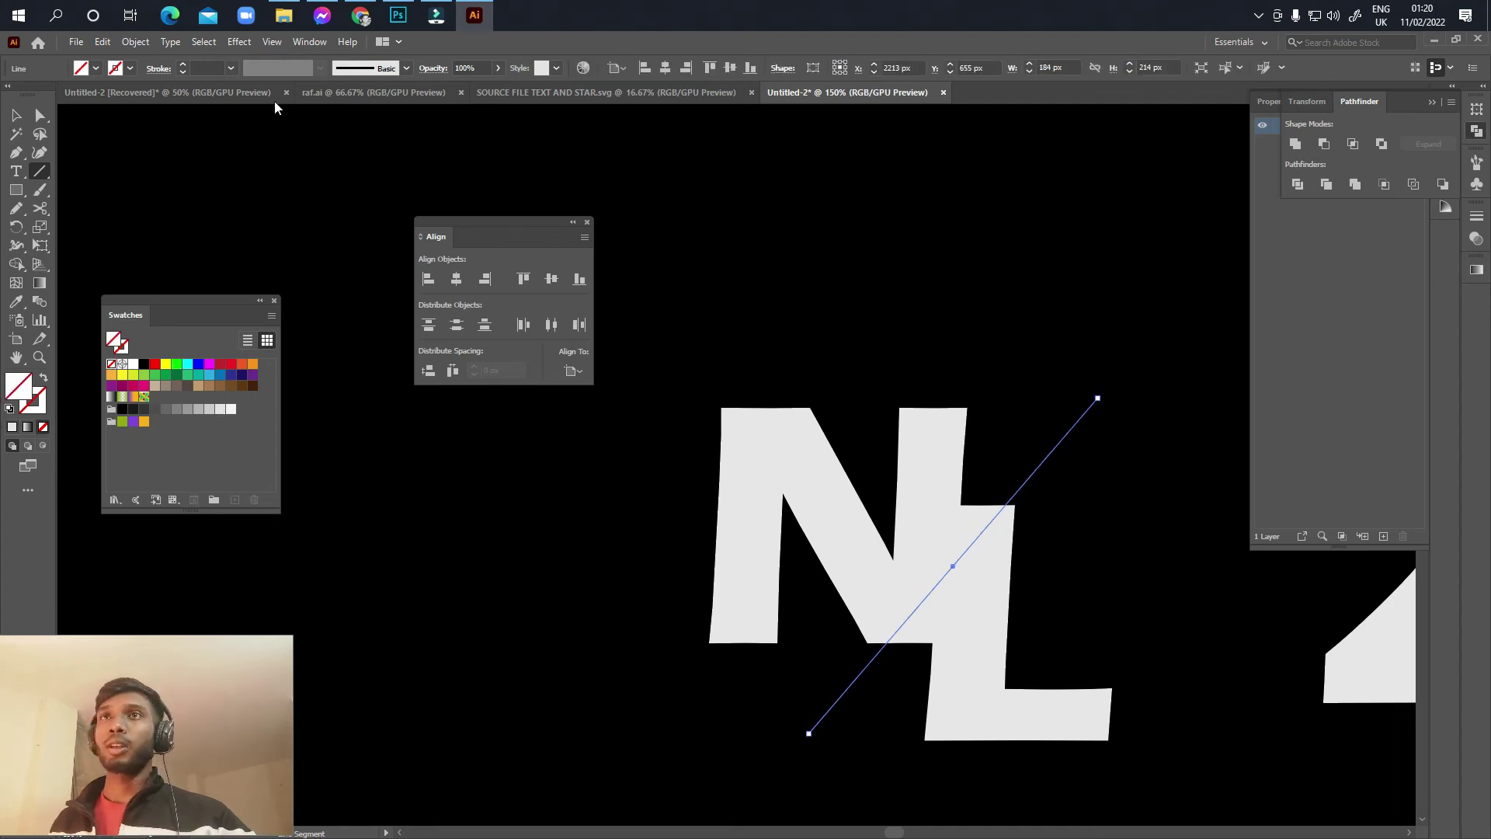
left_click(210, 67)
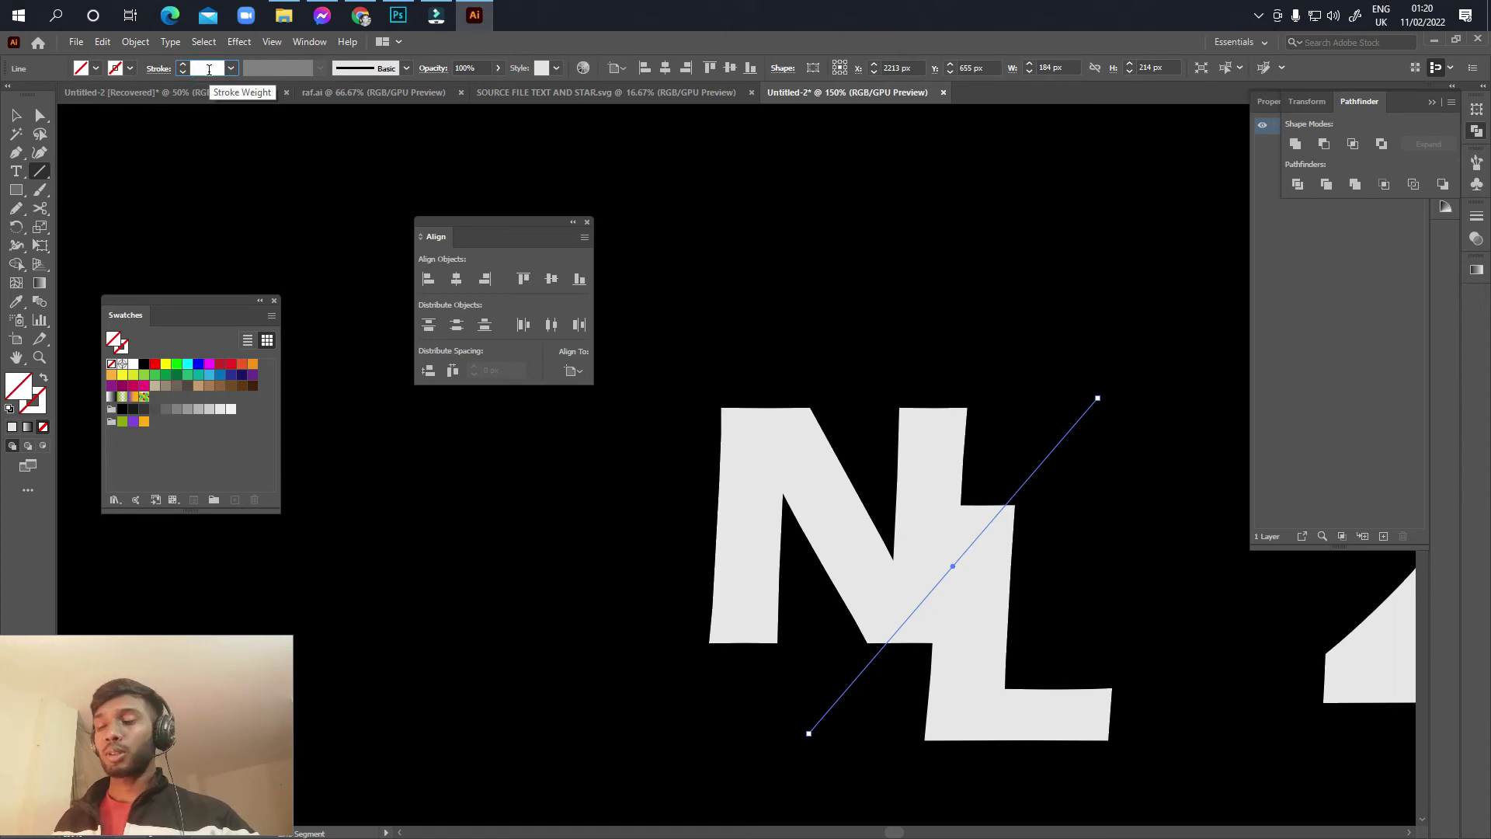
type("40")
key("Return")
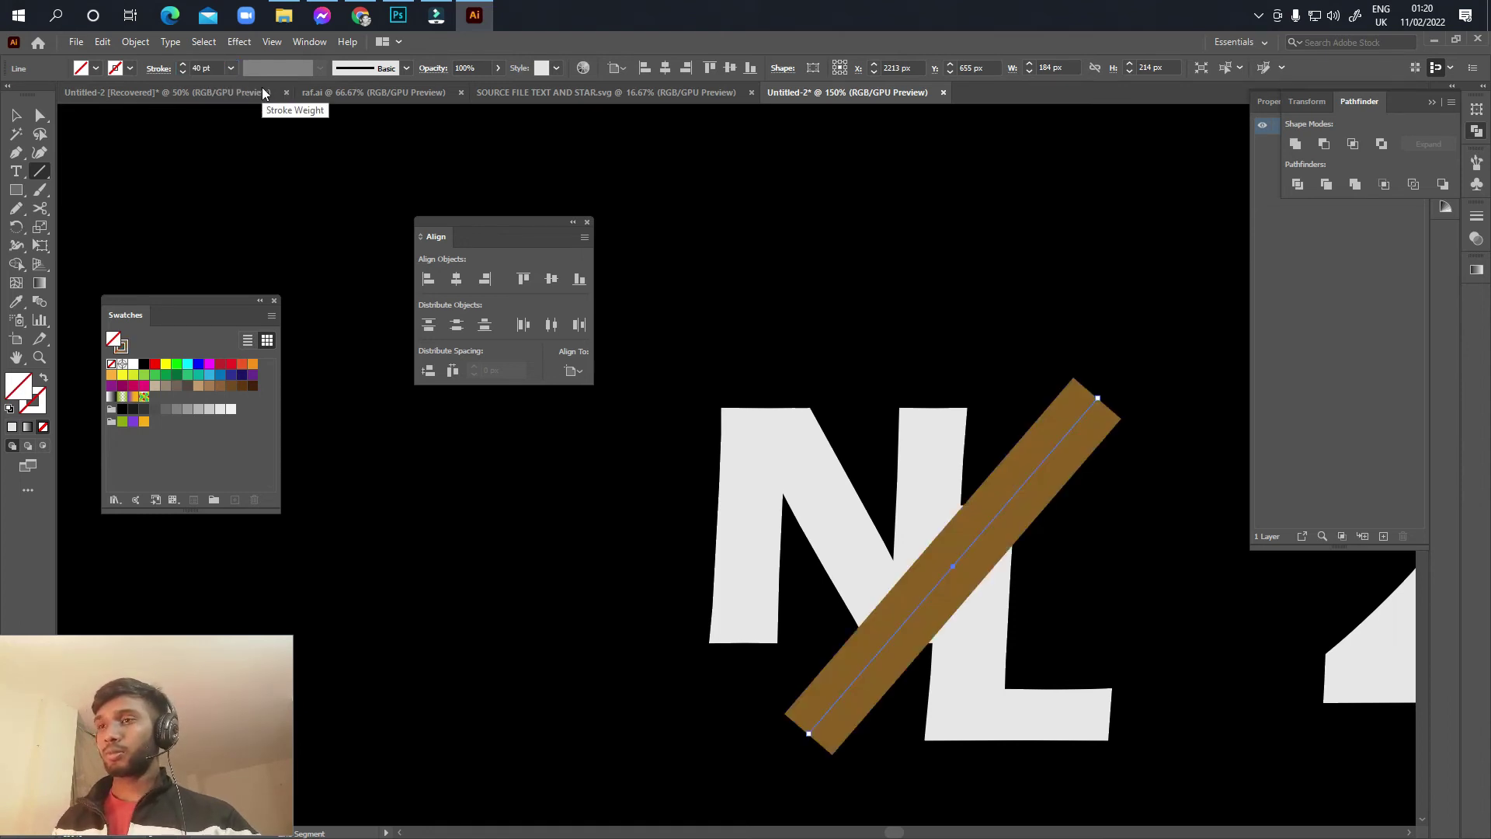
Step: Reduce the diagonal line's stroke weight to 20 pt, undoing a trial move
left_click(183, 70)
left_click(183, 69)
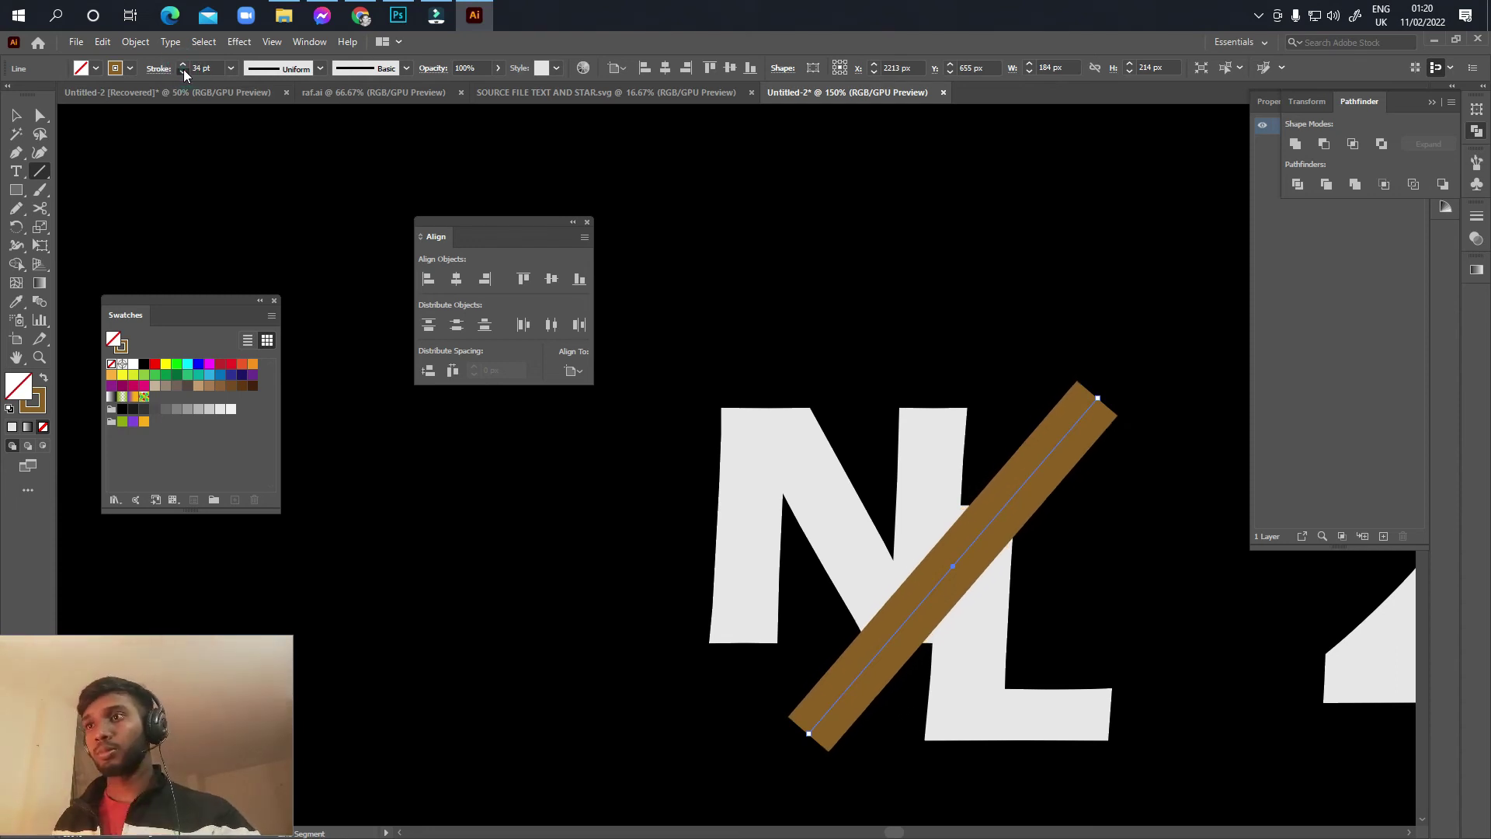
left_click(183, 69)
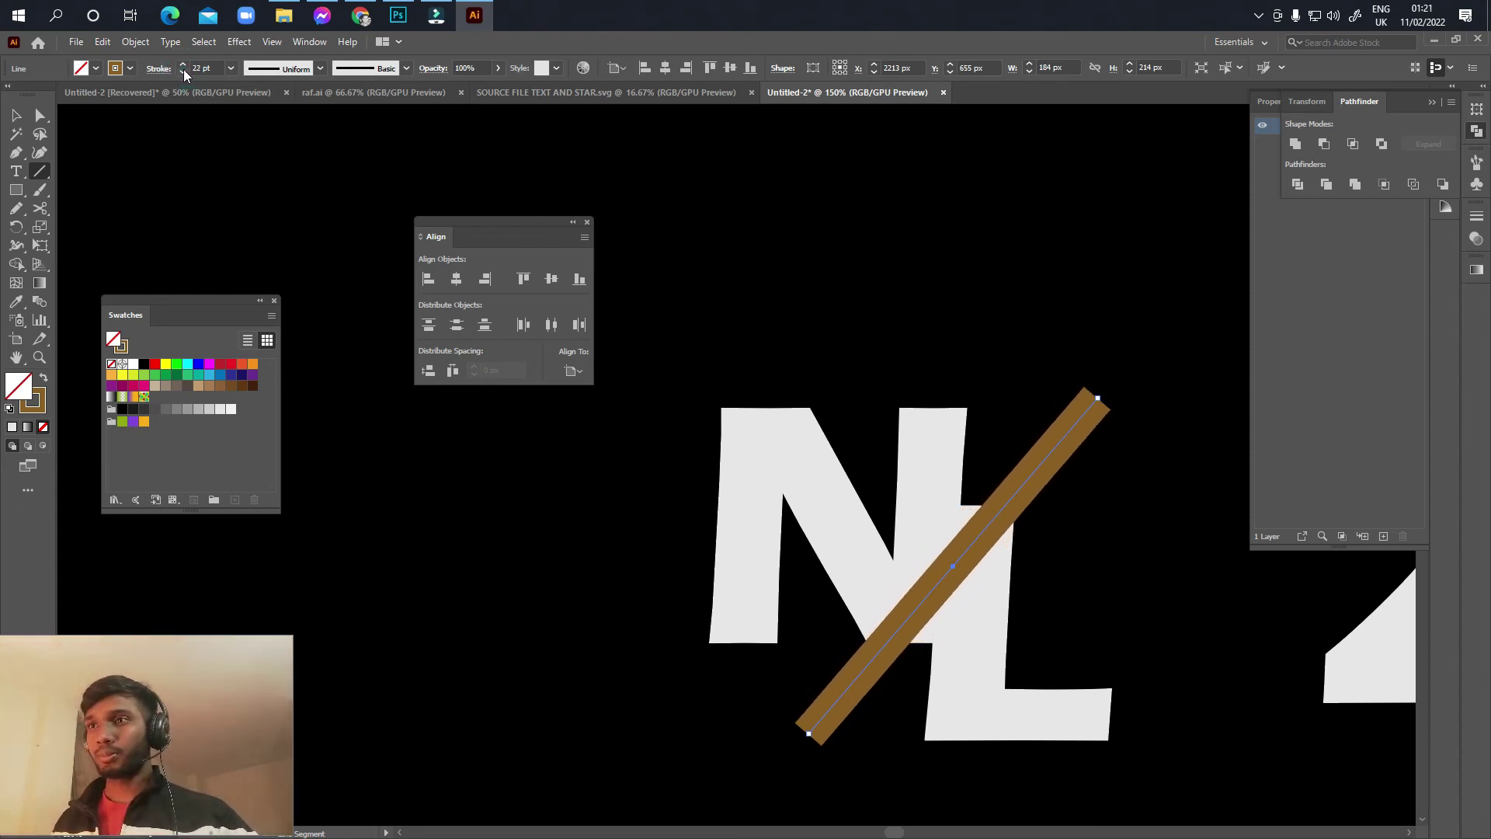
left_click(183, 69)
left_click(184, 69)
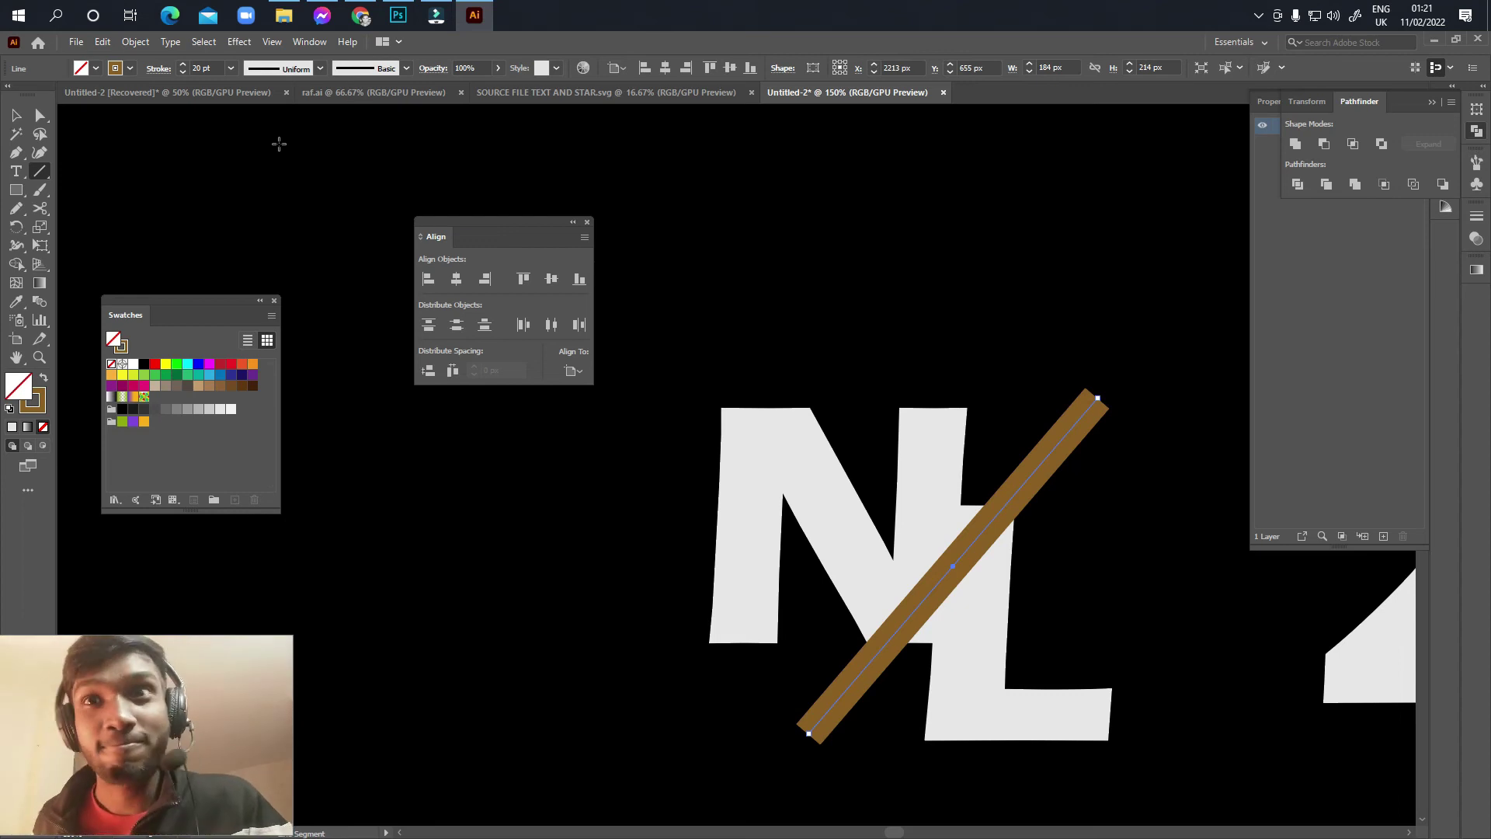
left_click(15, 115)
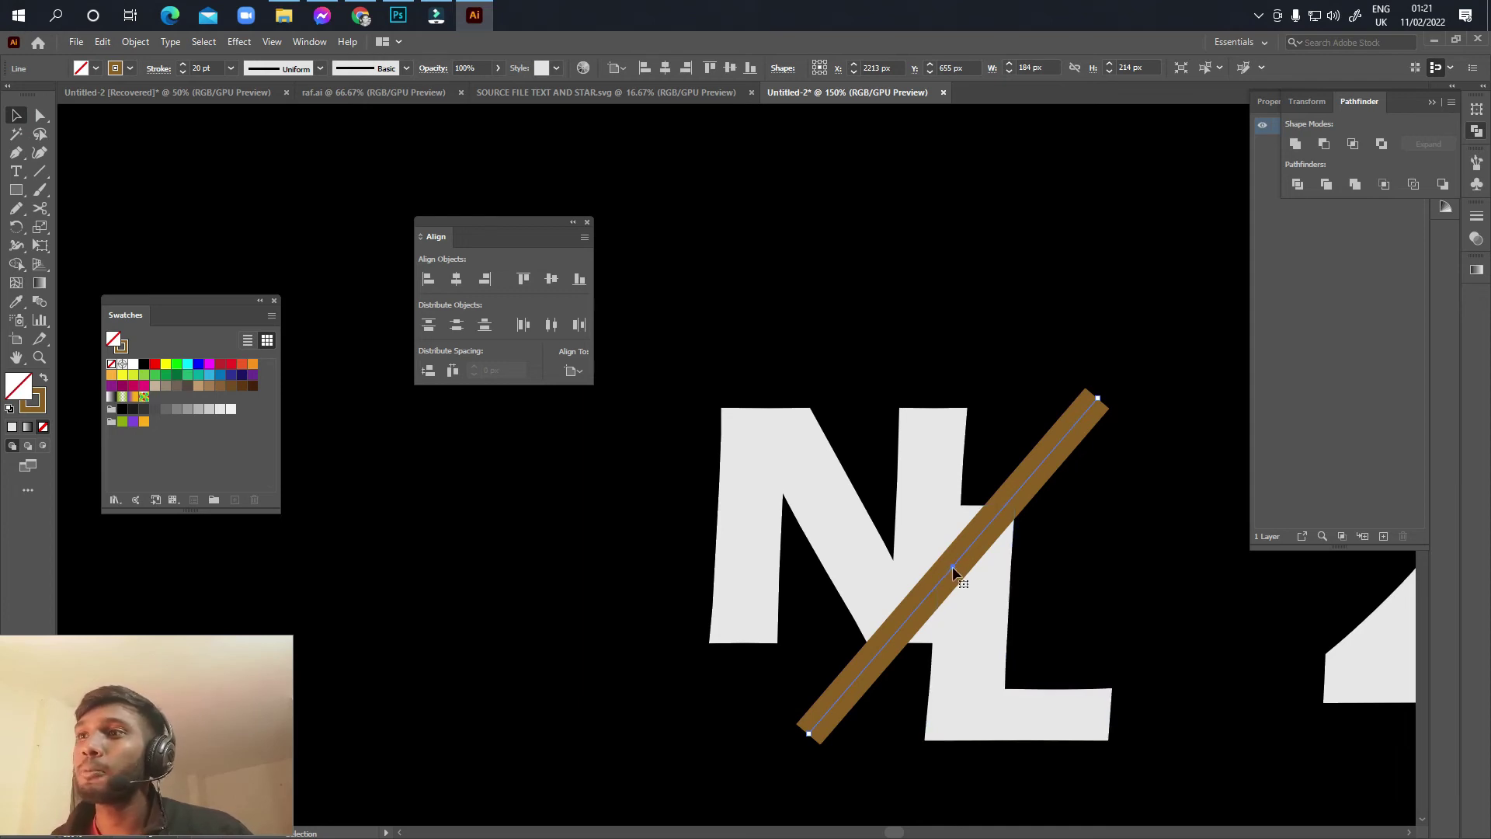
left_click_drag(954, 573, 997, 666)
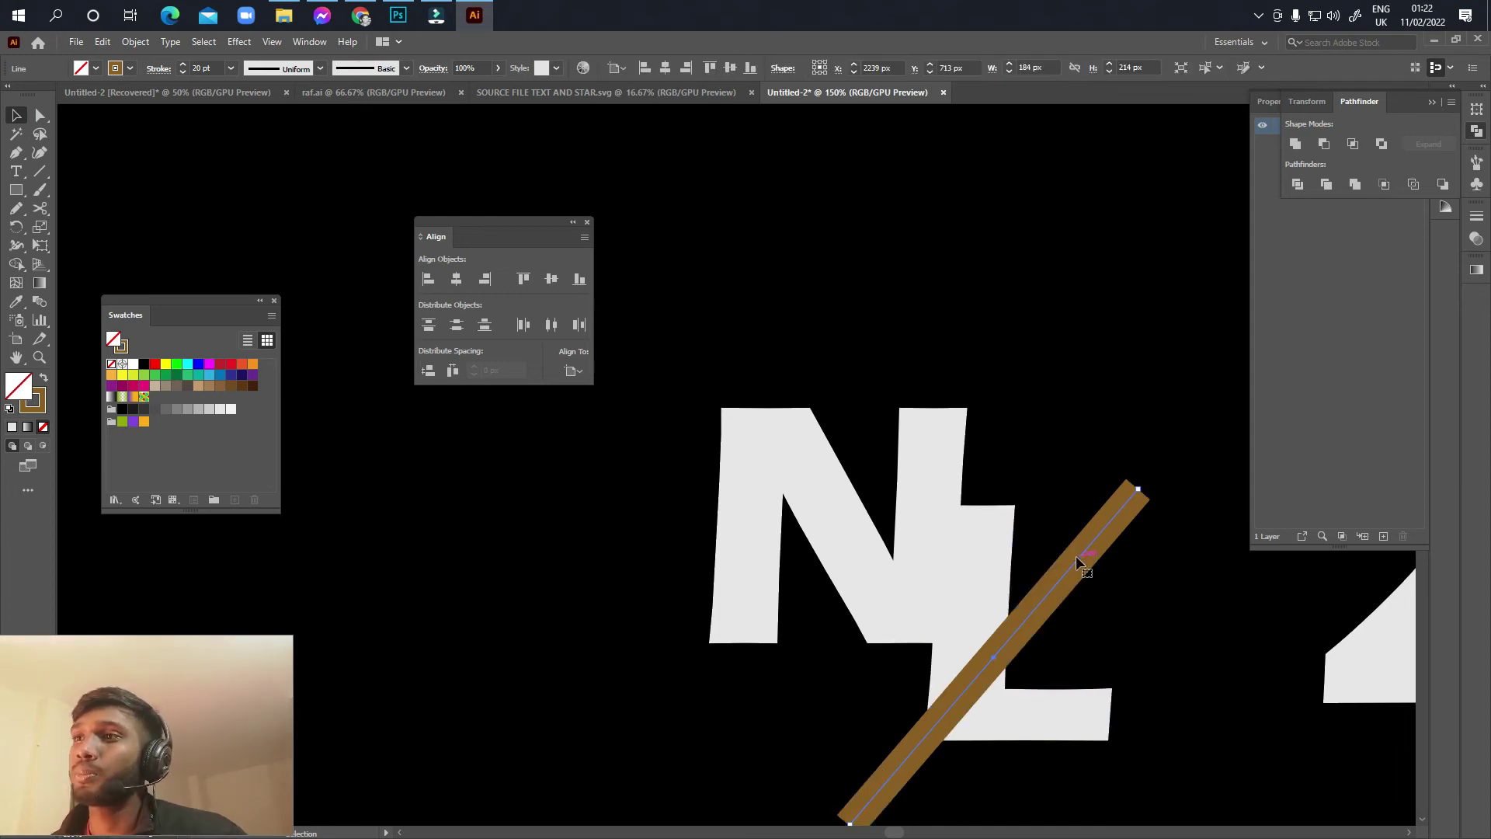
key("ctrl+z")
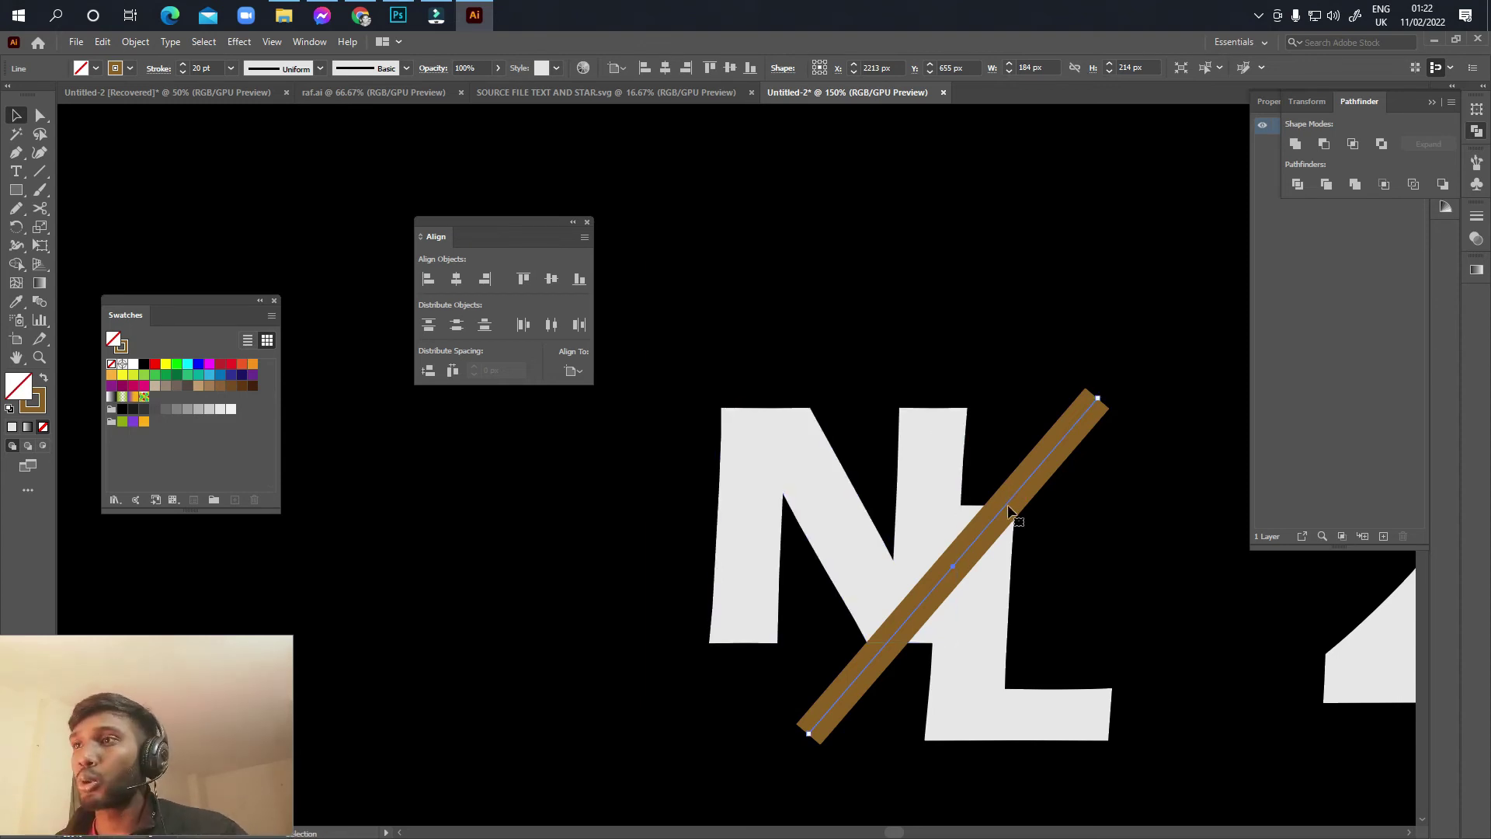
key("ctrl")
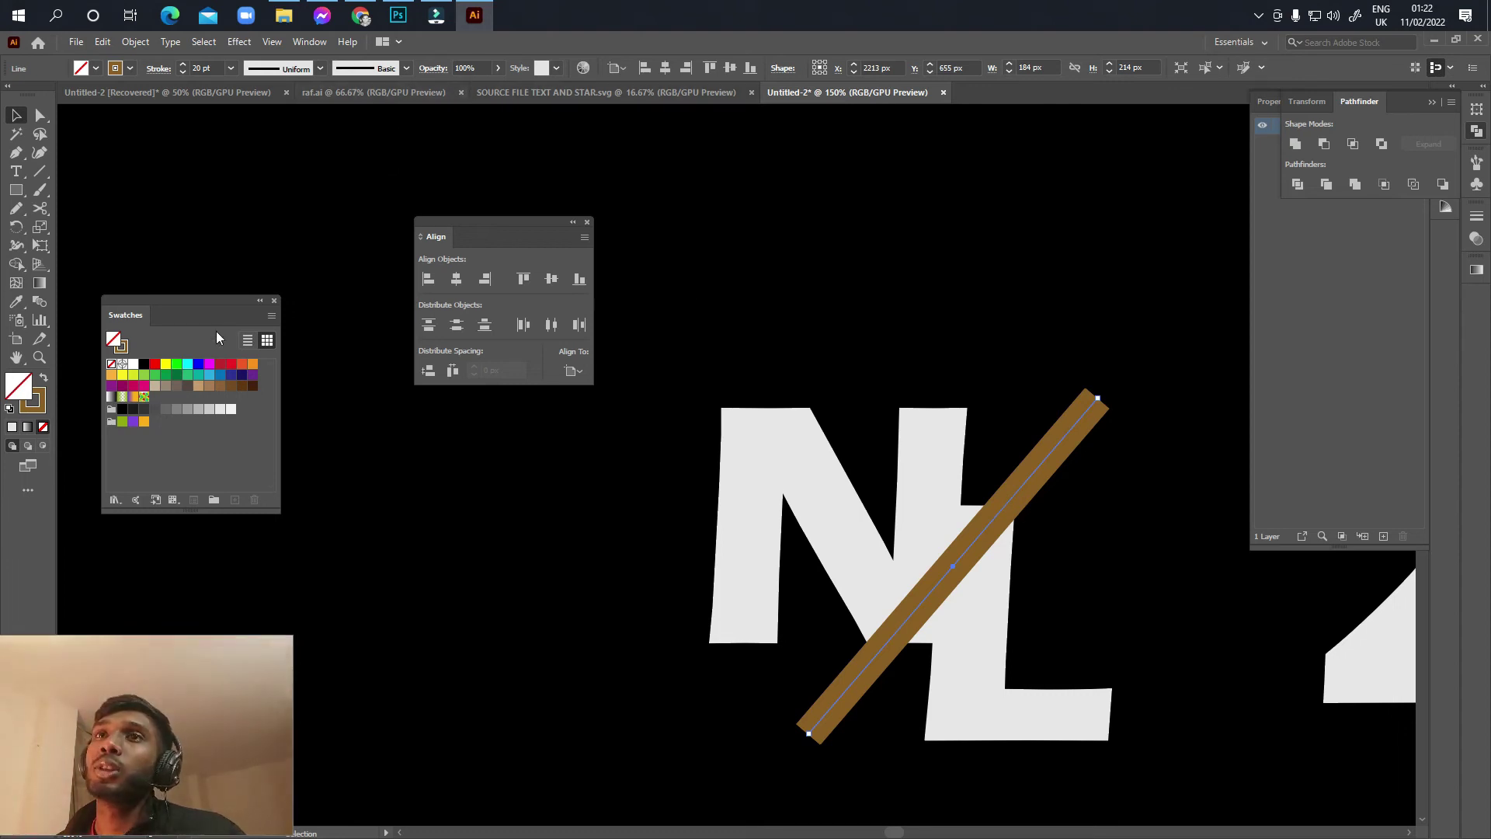
Step: Make the diagonal line yellow with a lens-shaped Width Profile 1
left_click(43, 403)
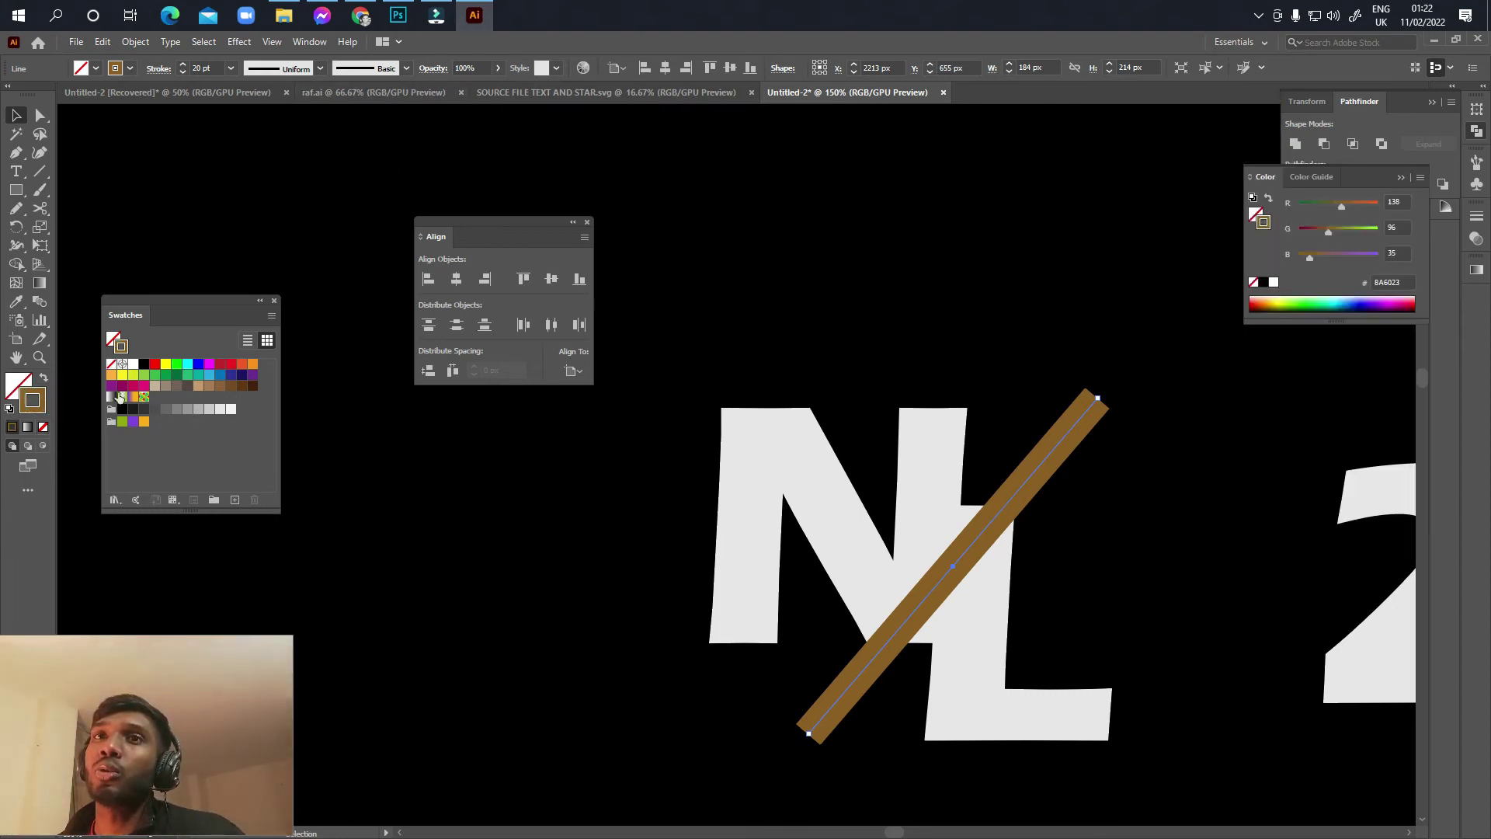
left_click(165, 364)
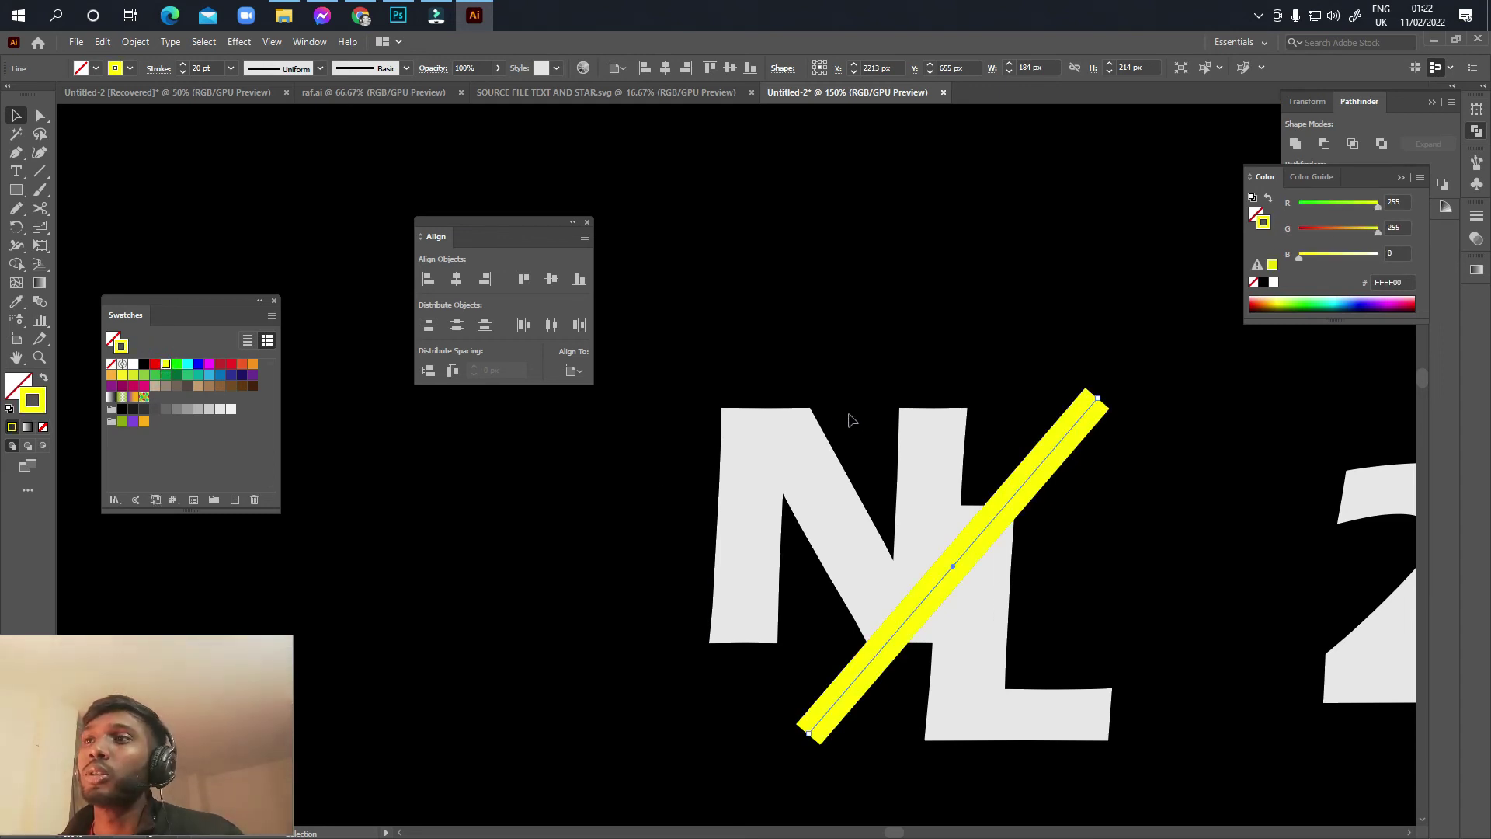
left_click(322, 409)
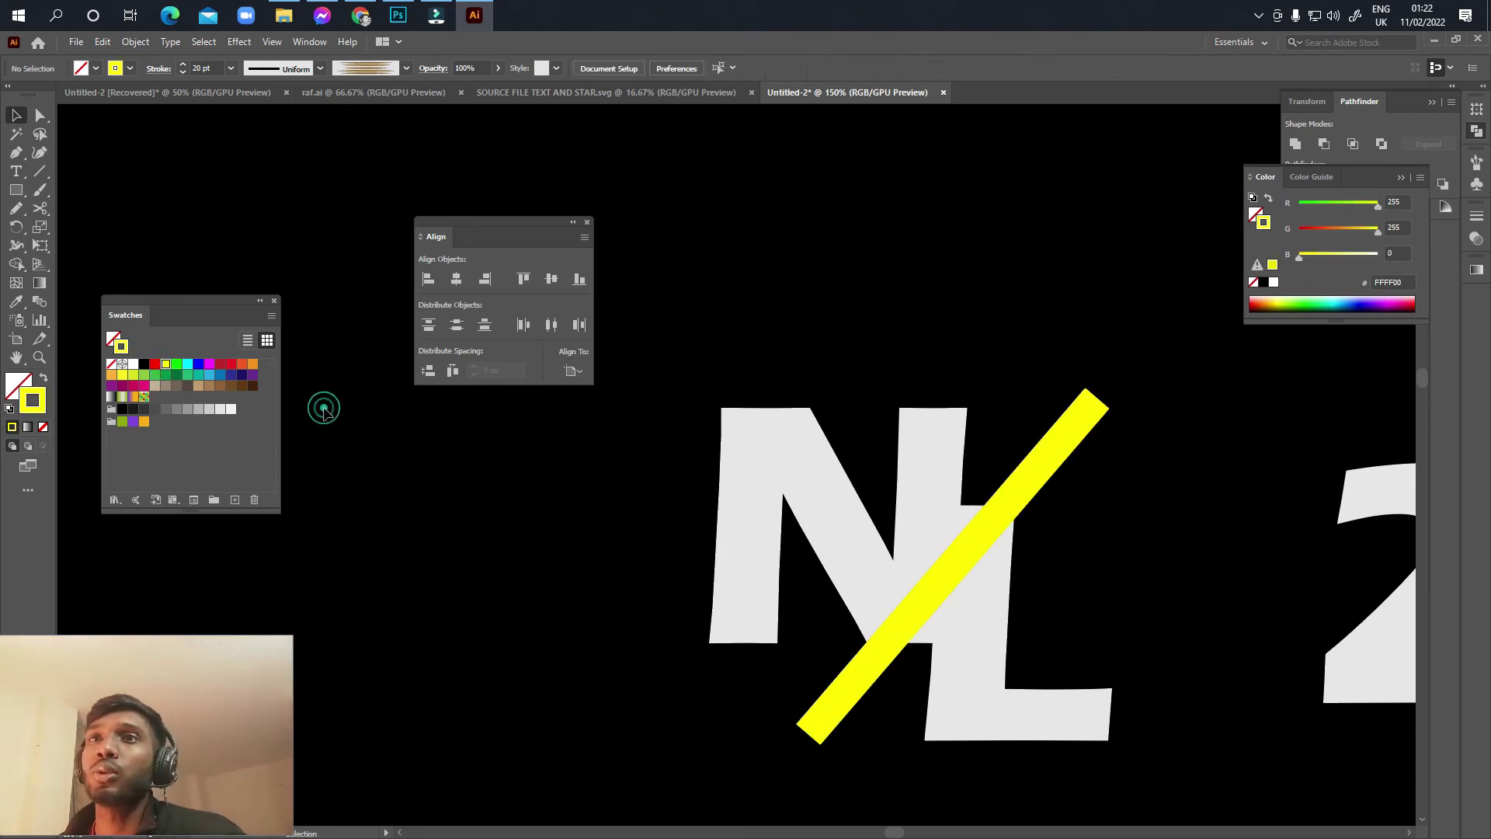
left_click(990, 515)
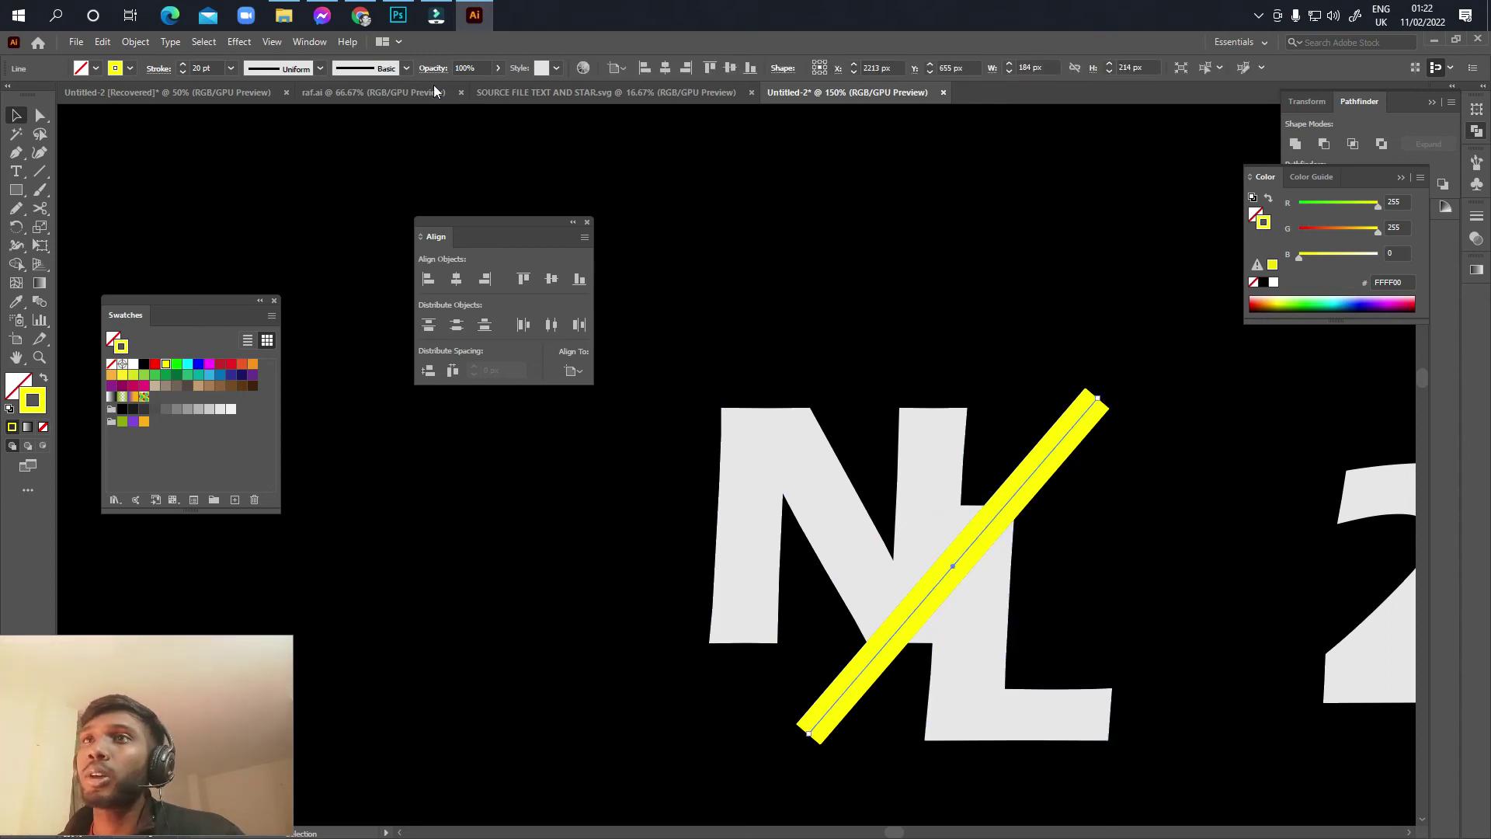
left_click(320, 69)
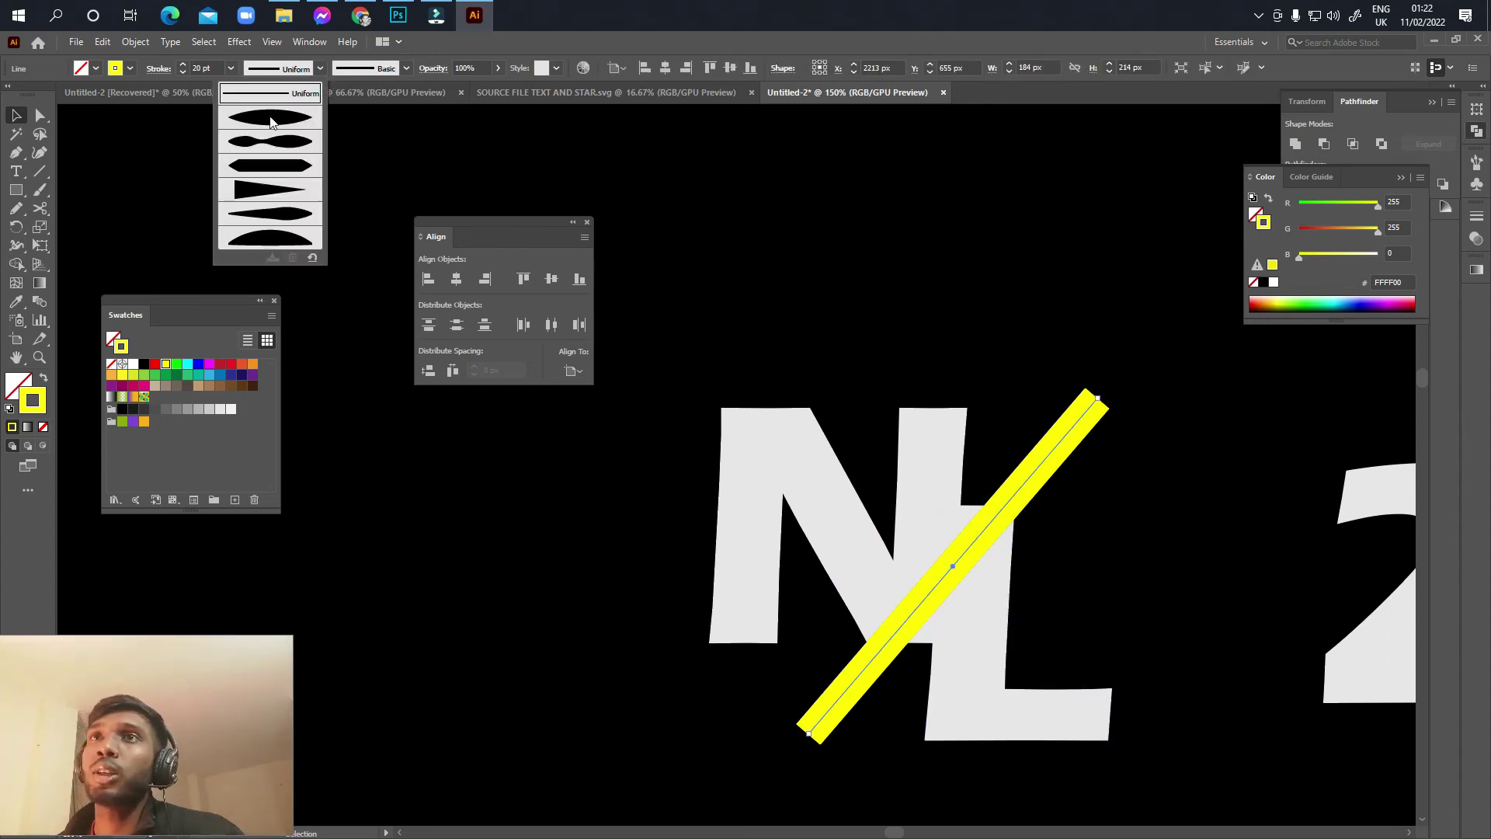
left_click(271, 119)
Step: Group the N and L letters into one object with Ctrl+G
left_click(1041, 388)
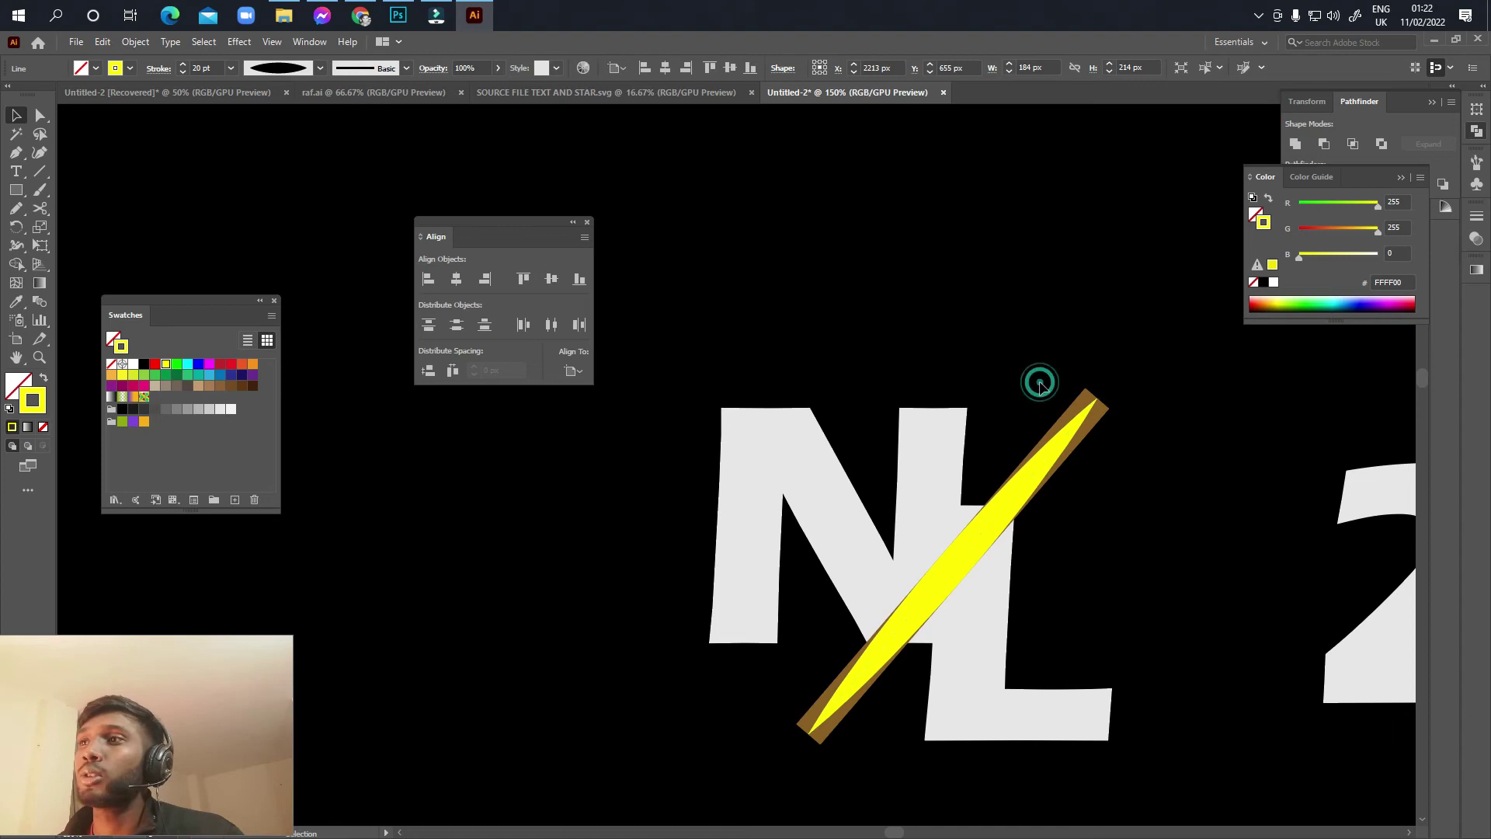
left_click(1044, 452)
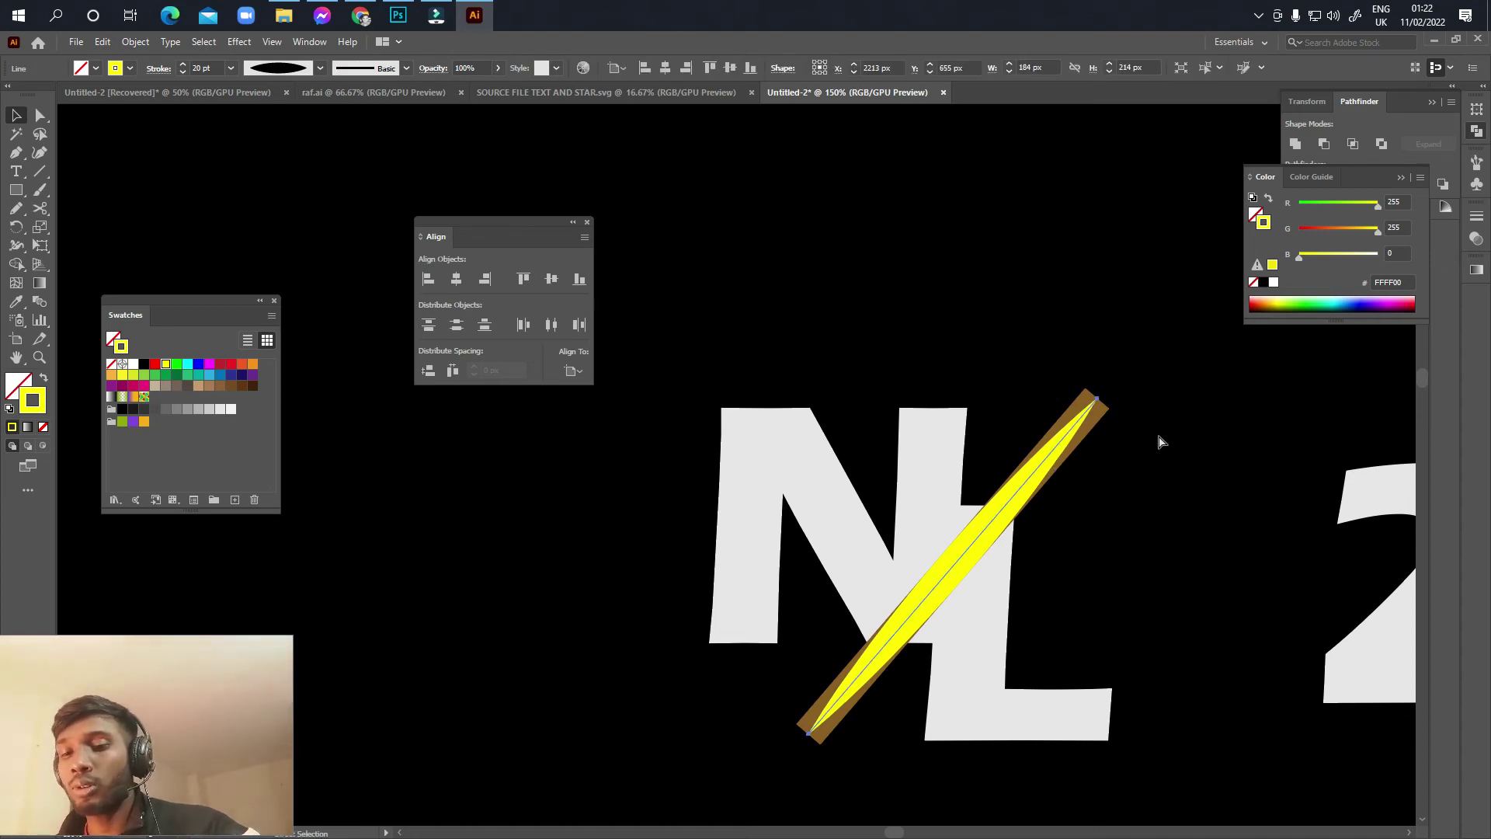
left_click(1160, 441)
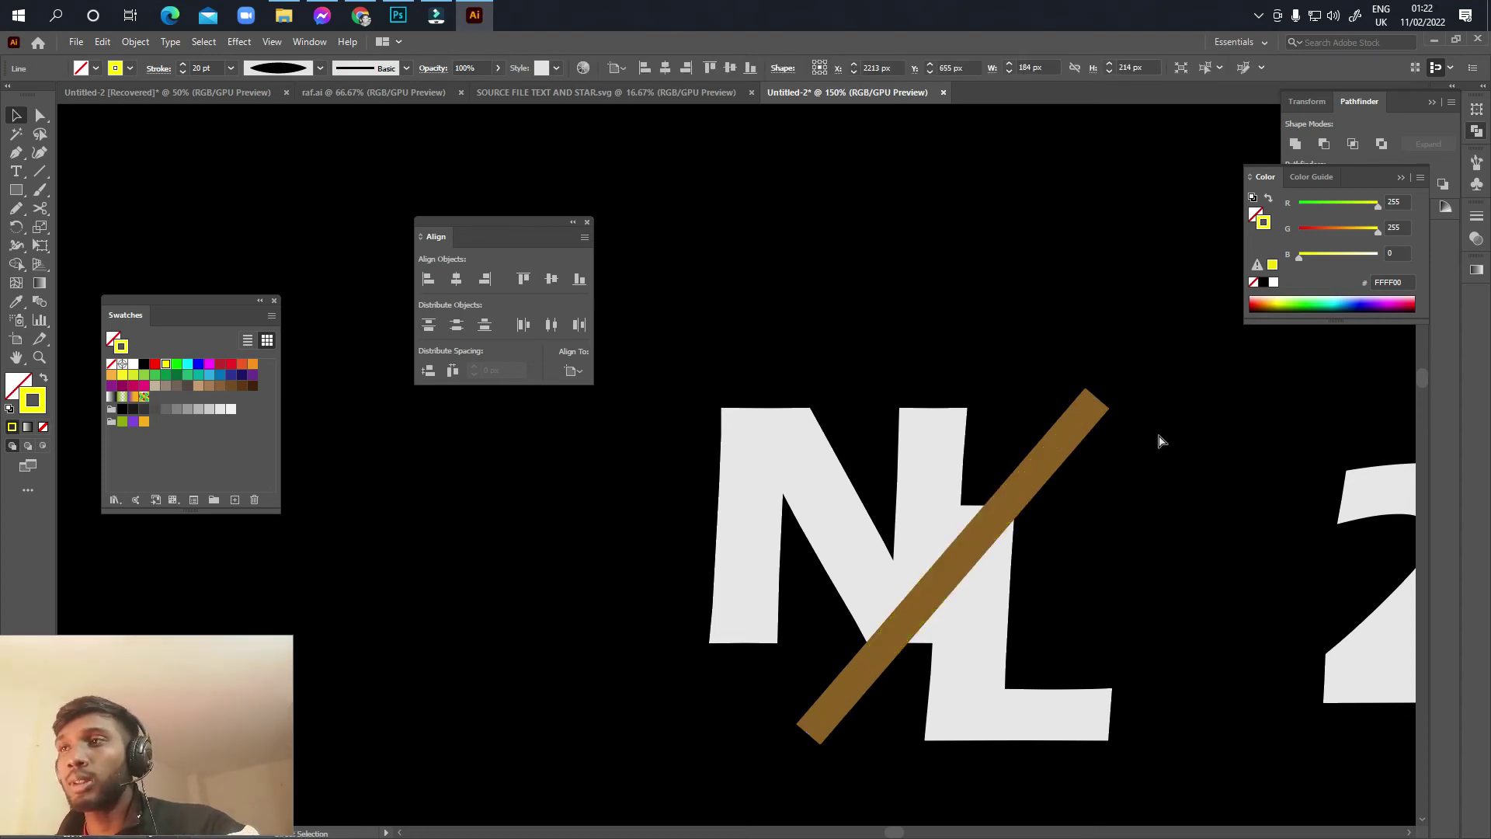
left_click(1040, 475)
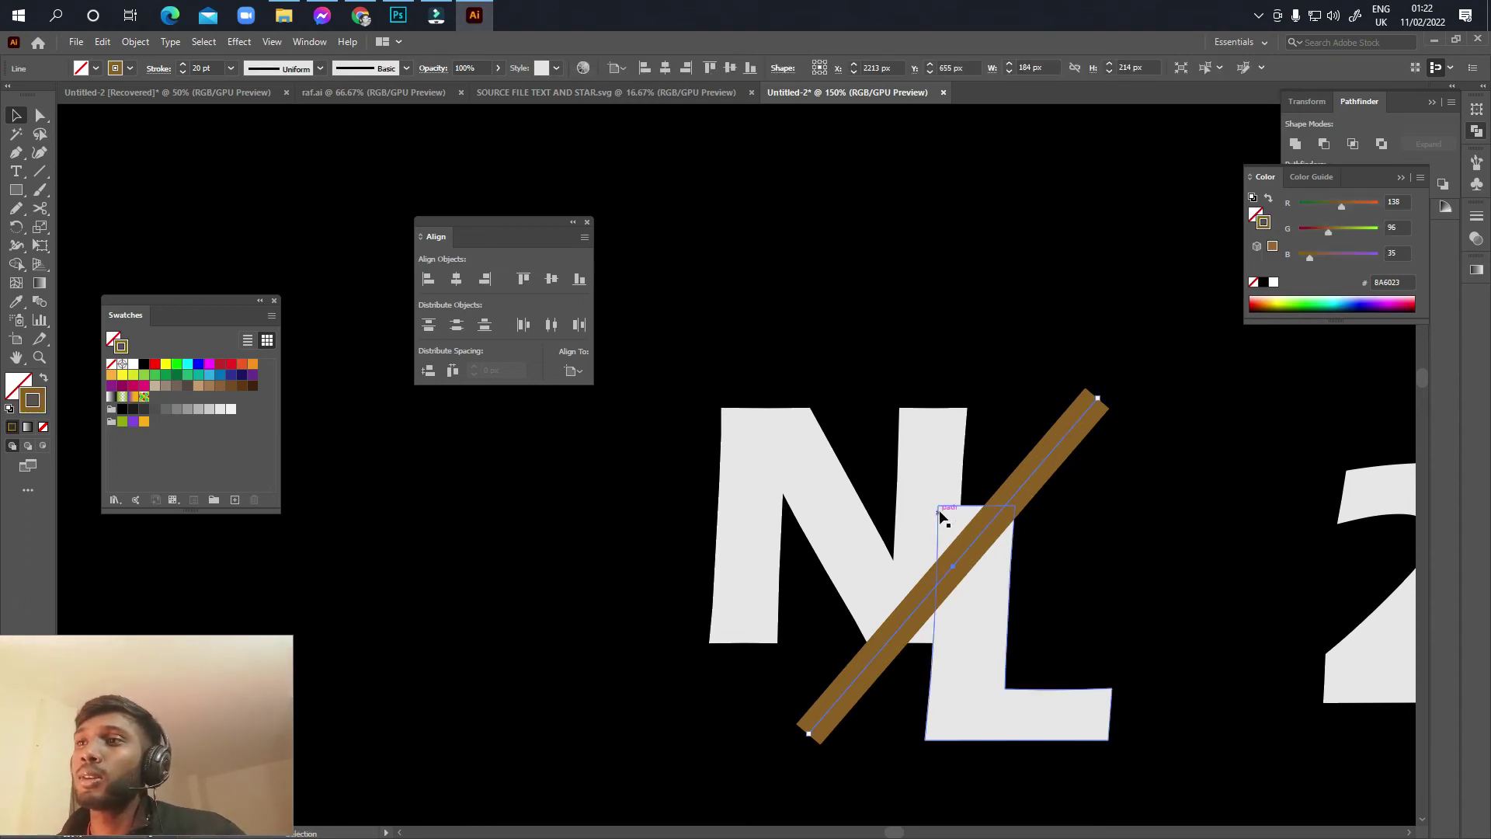
left_click(958, 523)
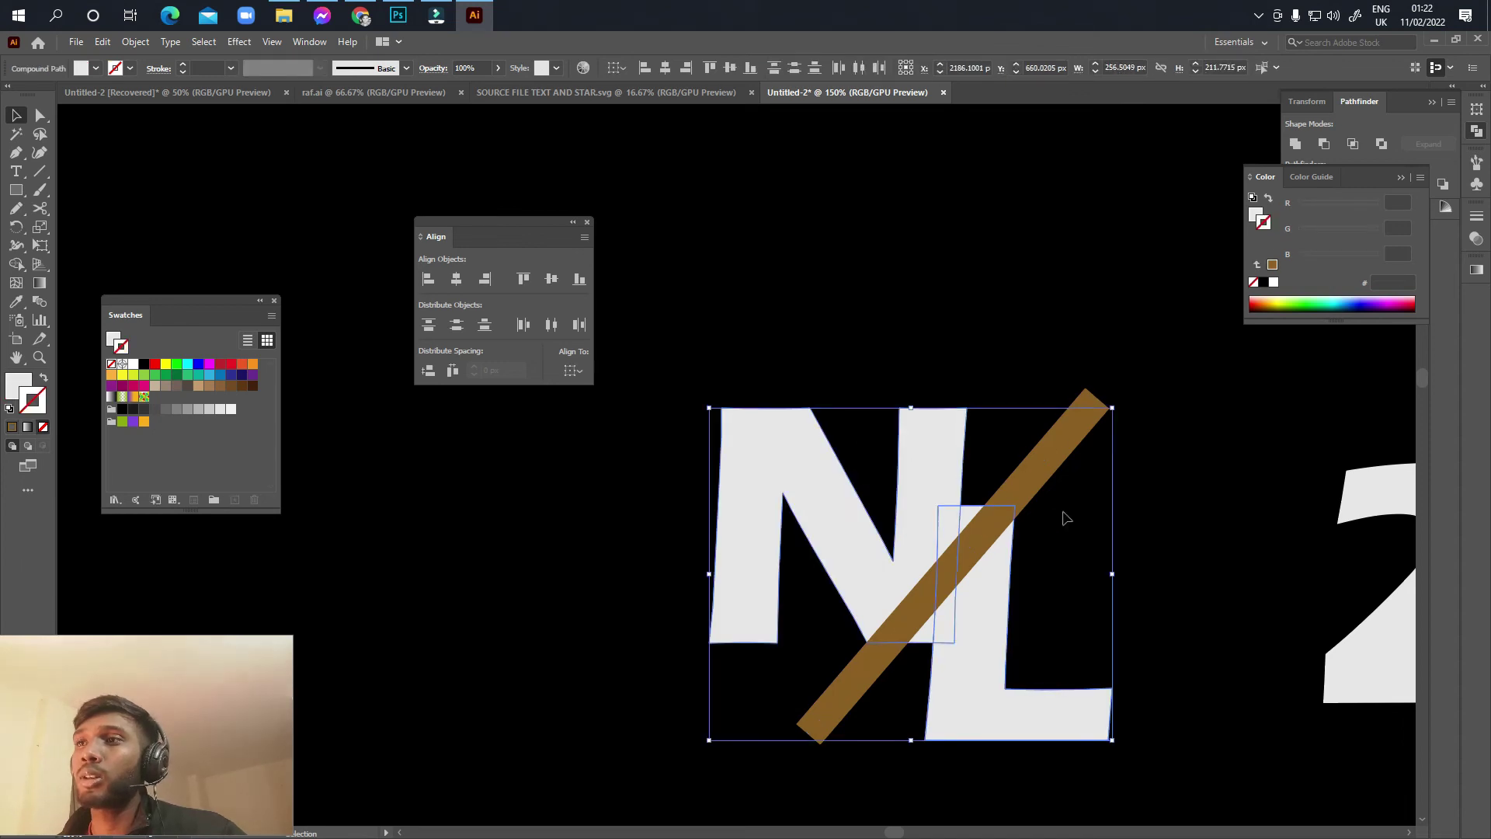
key("ctrl+g")
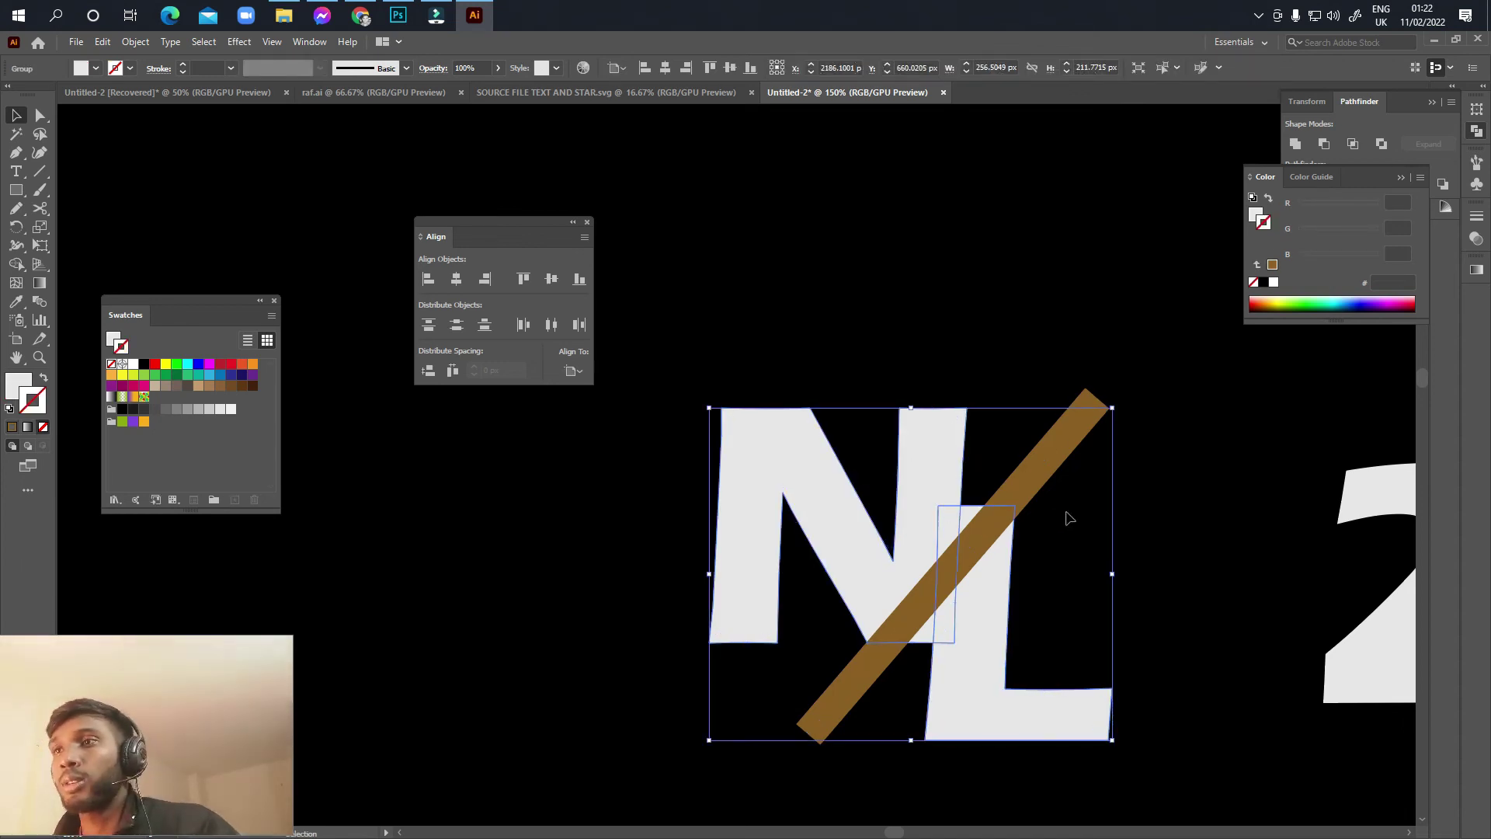
left_click(1068, 516)
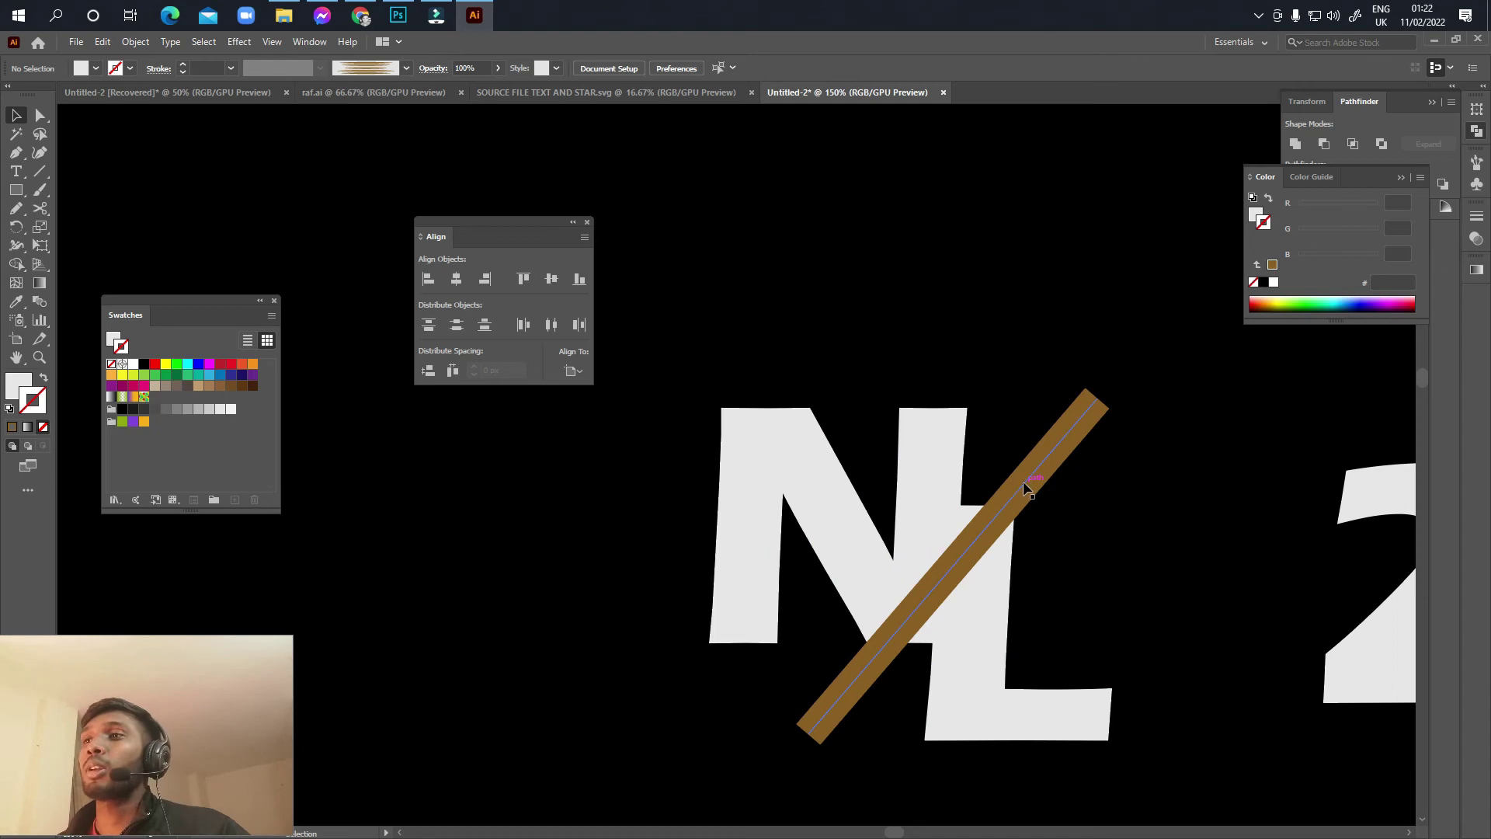
Step: Paste a yellow tapered copy in front of the brown diagonal line
left_click(1023, 485)
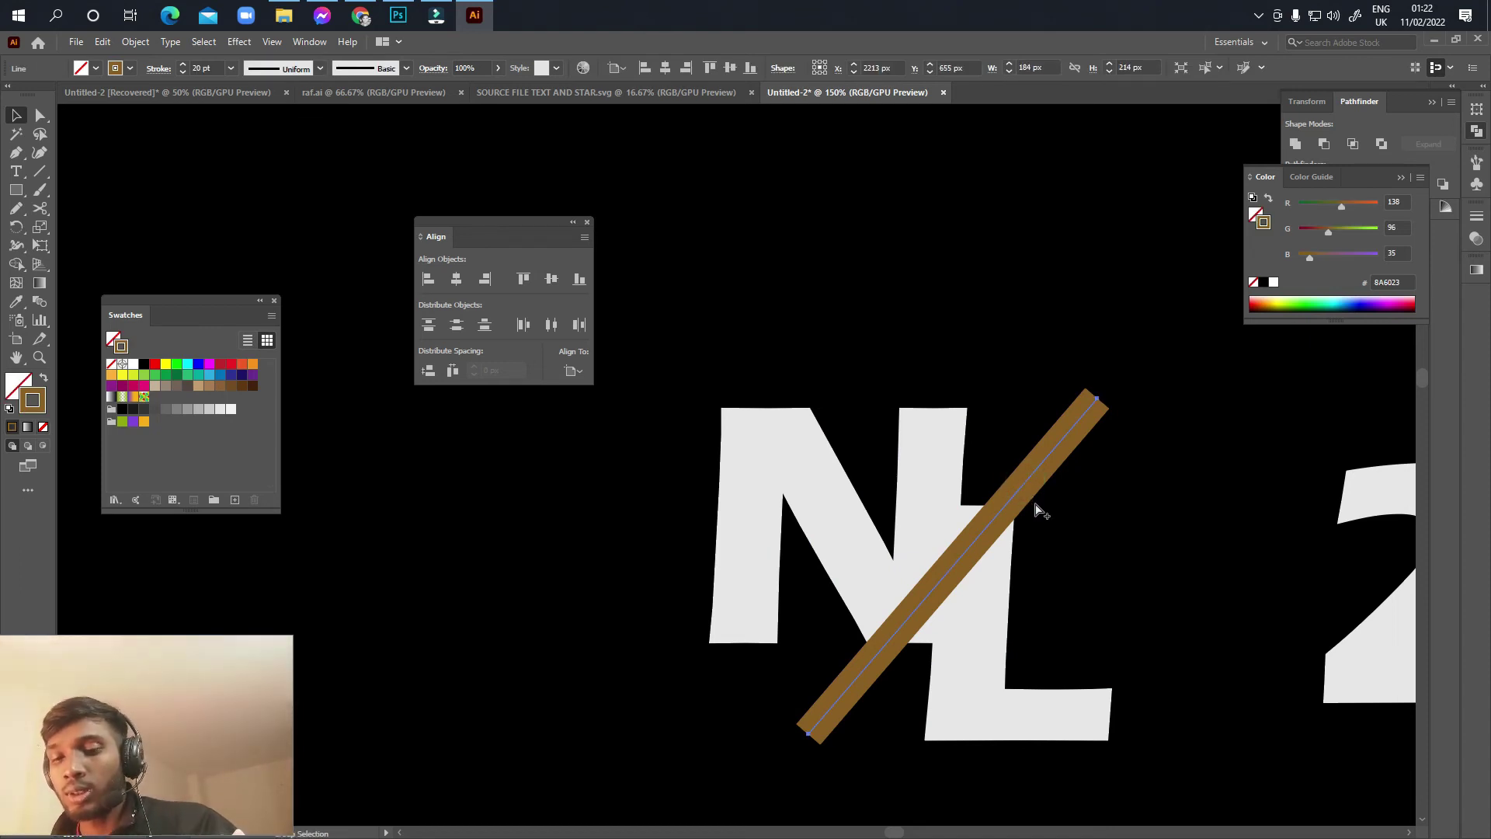
key("ctrl+f")
left_click(1065, 494)
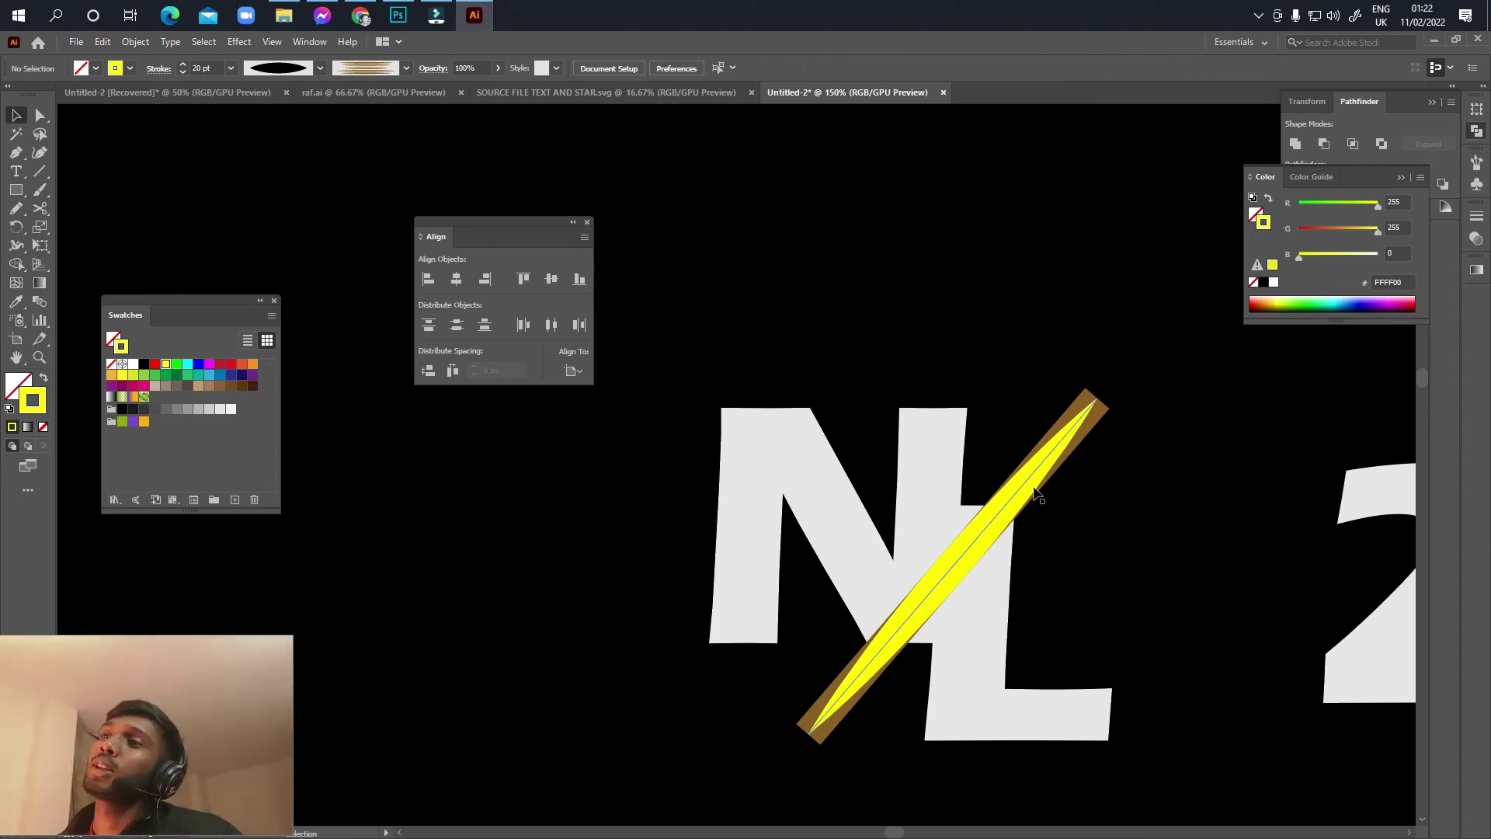
left_click(1025, 486)
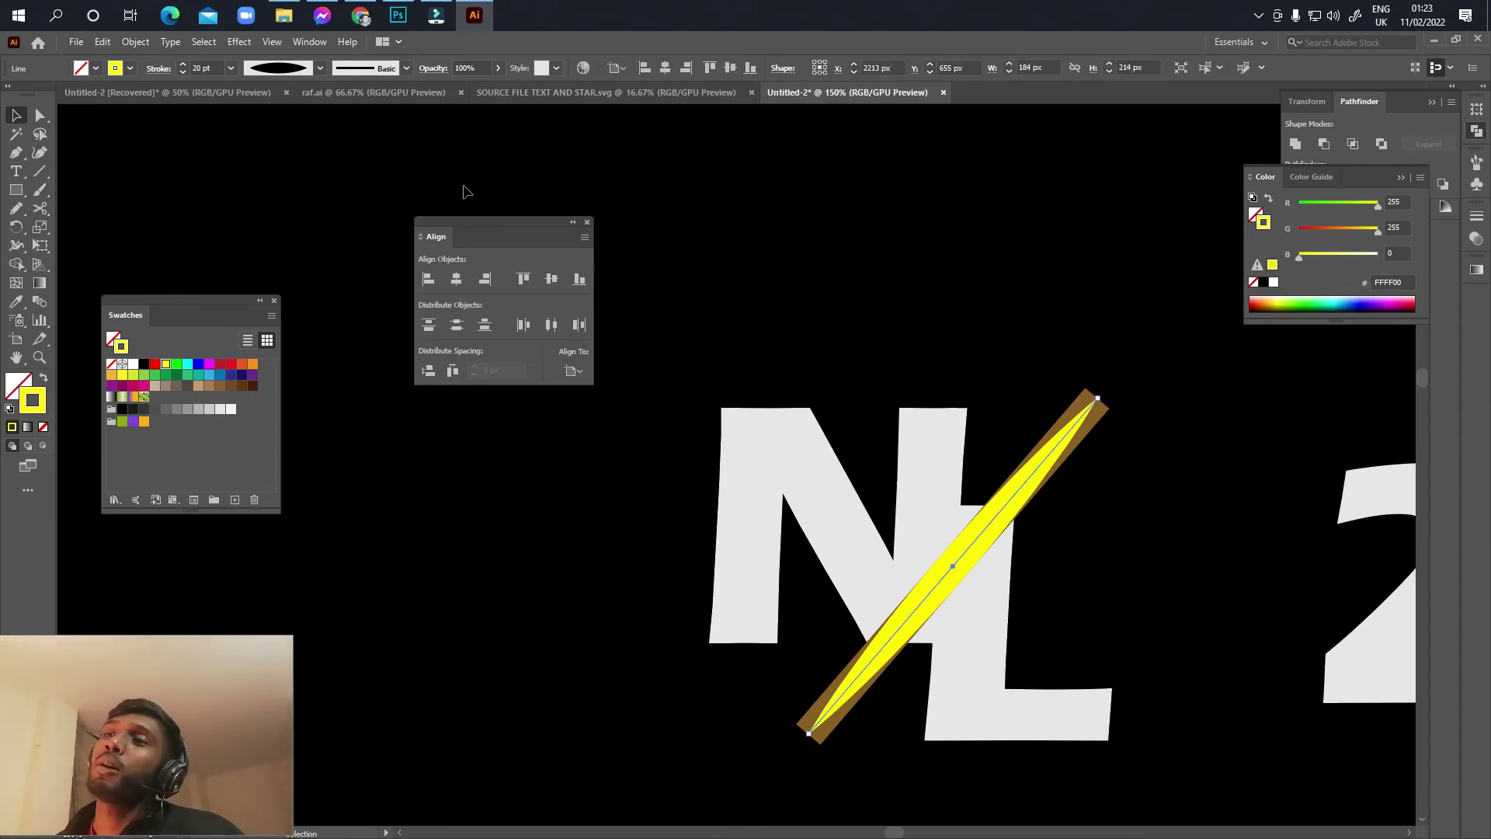
Step: Expand the yellow stroke into a filled shape and select the letters with both diagonals
left_click(135, 45)
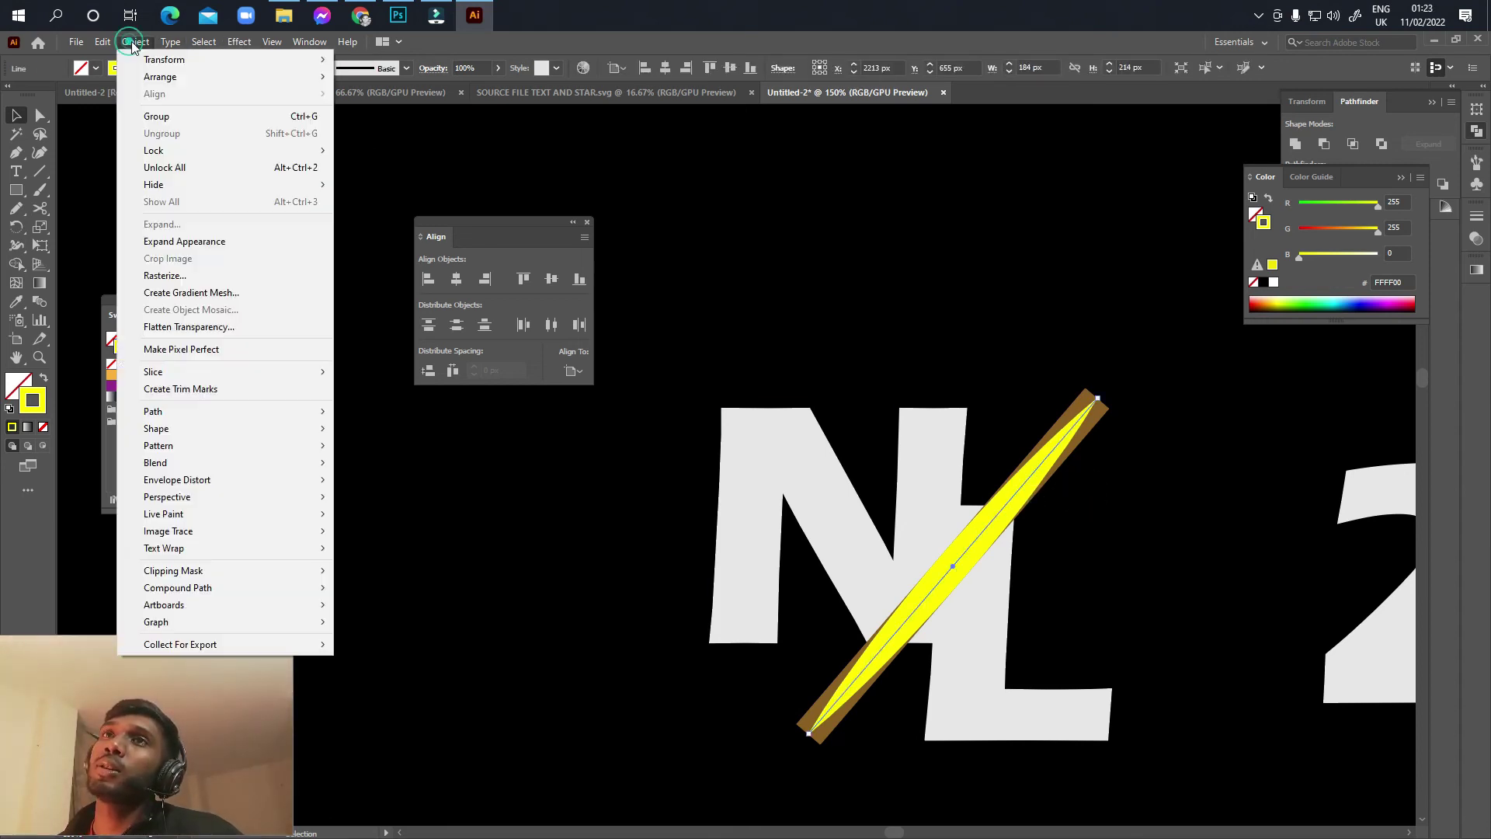
left_click(203, 243)
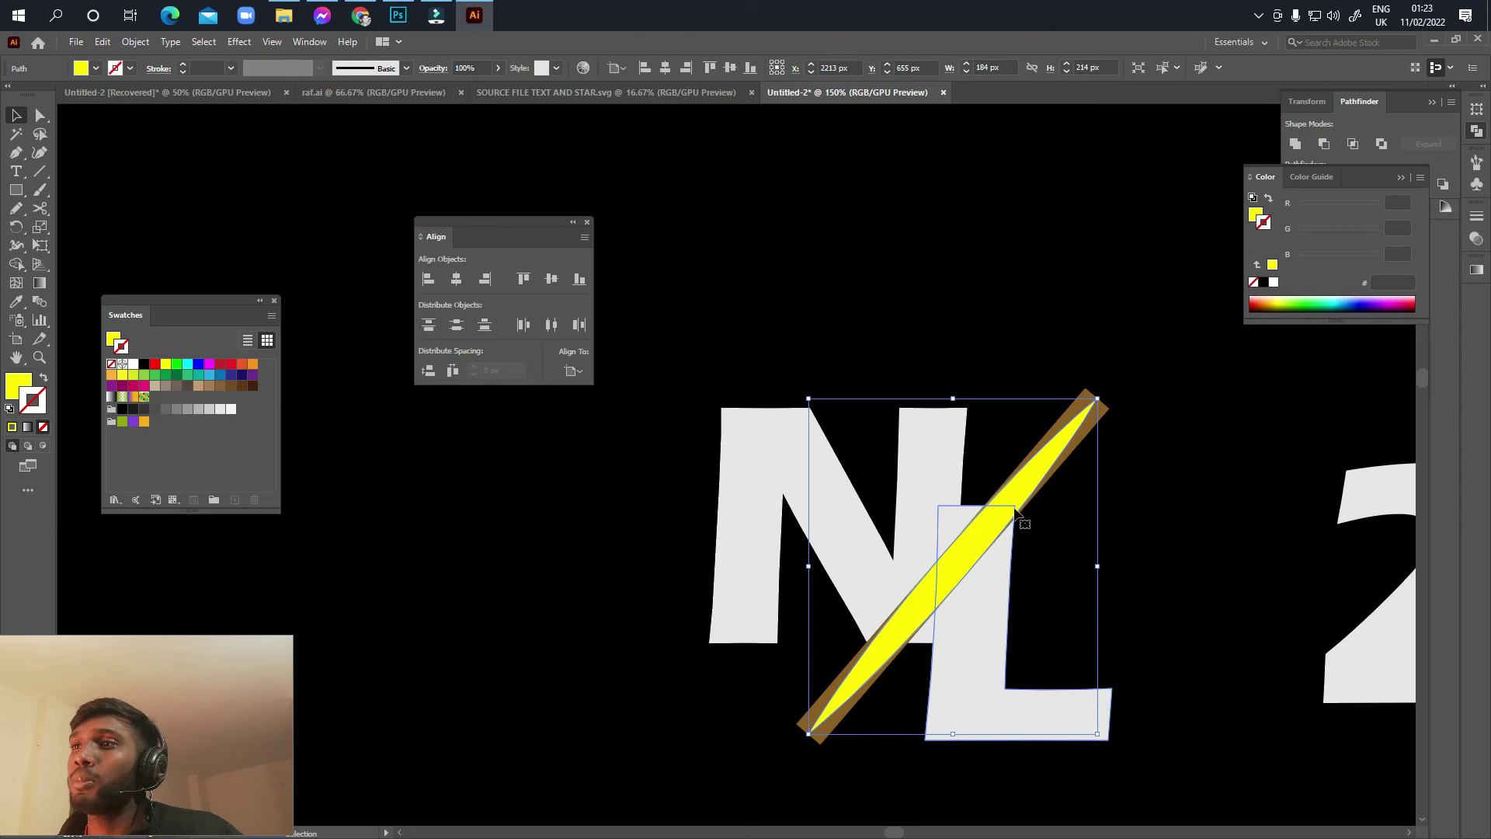
mouse_move(877, 448)
left_mouse_down()
mouse_move(1055, 583)
mouse_move(1013, 485)
left_mouse_up()
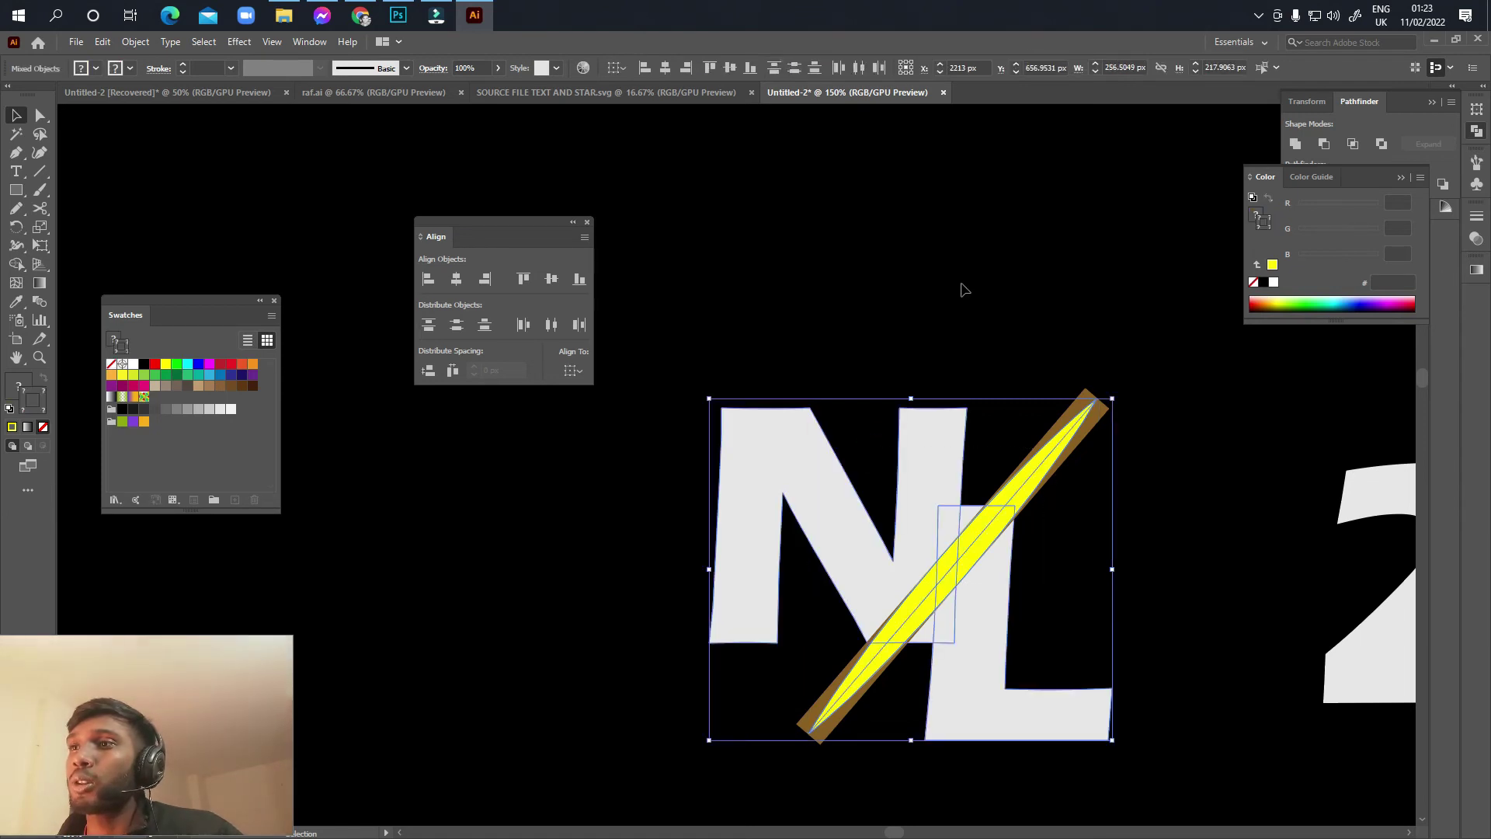
left_click(1400, 177)
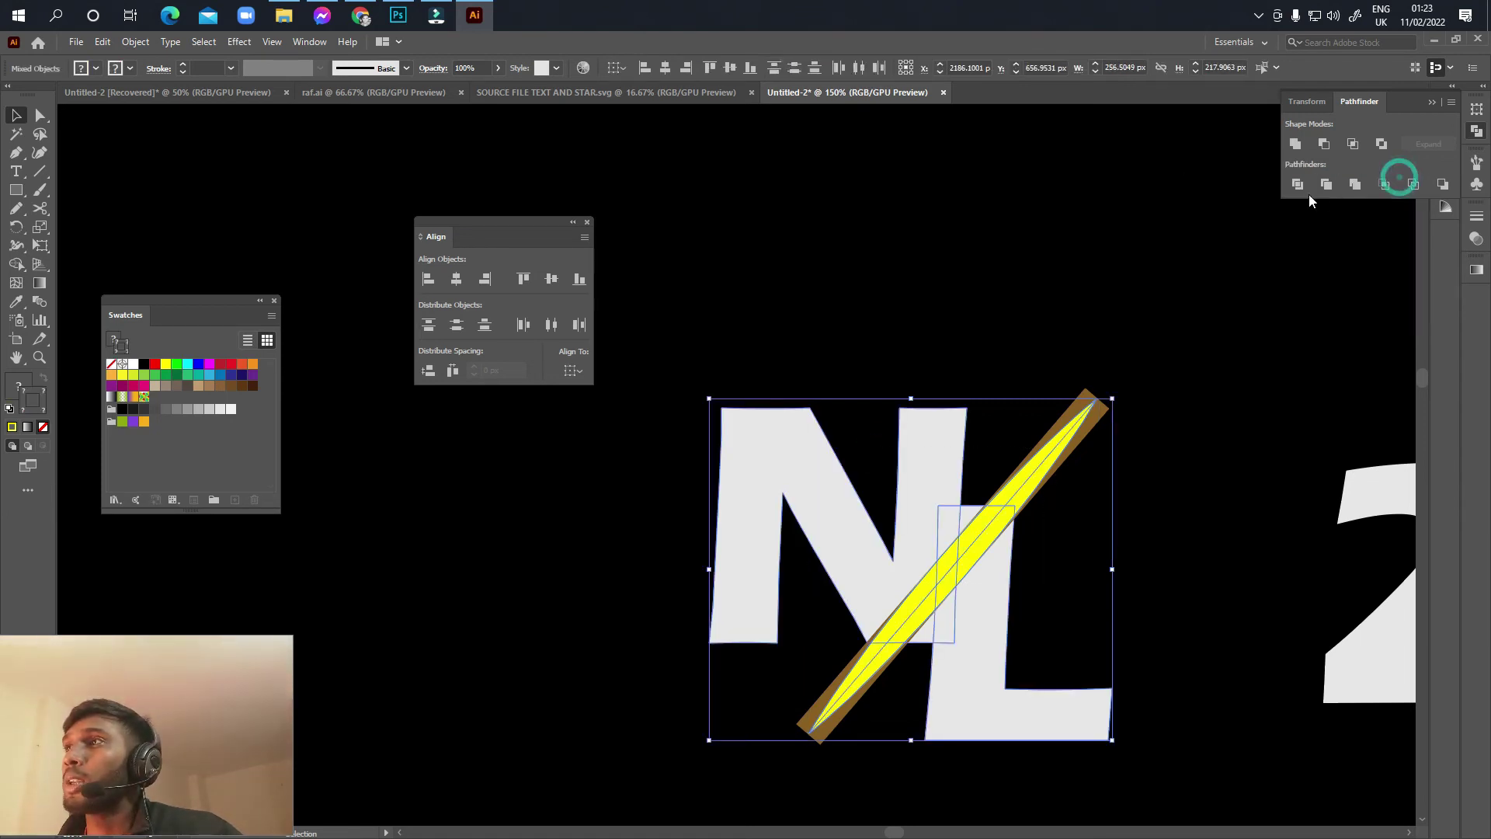
Step: Divide the slash and NL letters into separate pieces and enter the divided group
left_click(1300, 185)
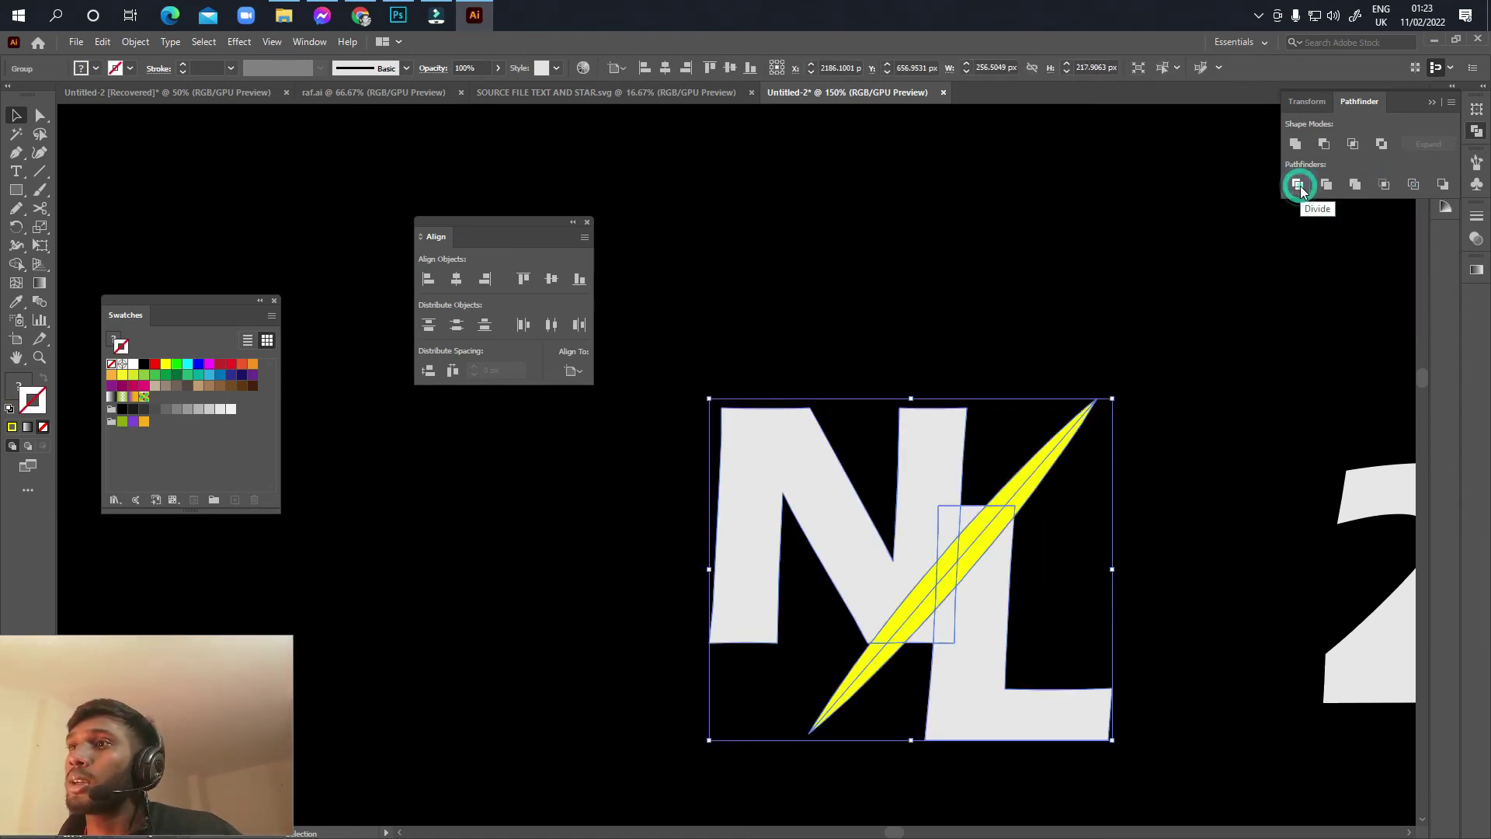
left_click(1093, 495)
left_click(989, 569)
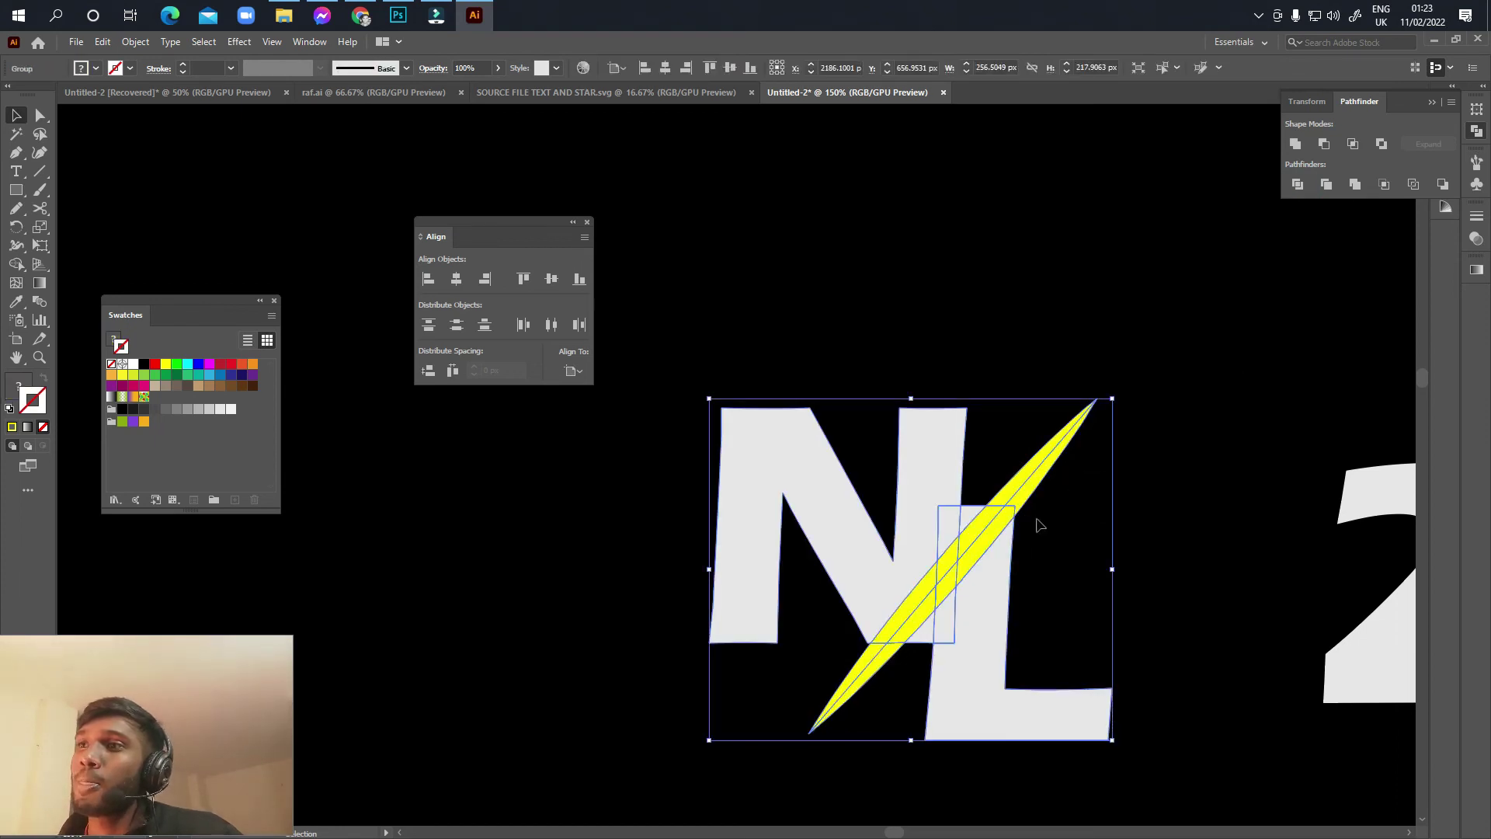
left_click_drag(1045, 512, 1045, 524)
scroll(1040, 509, "up", 3)
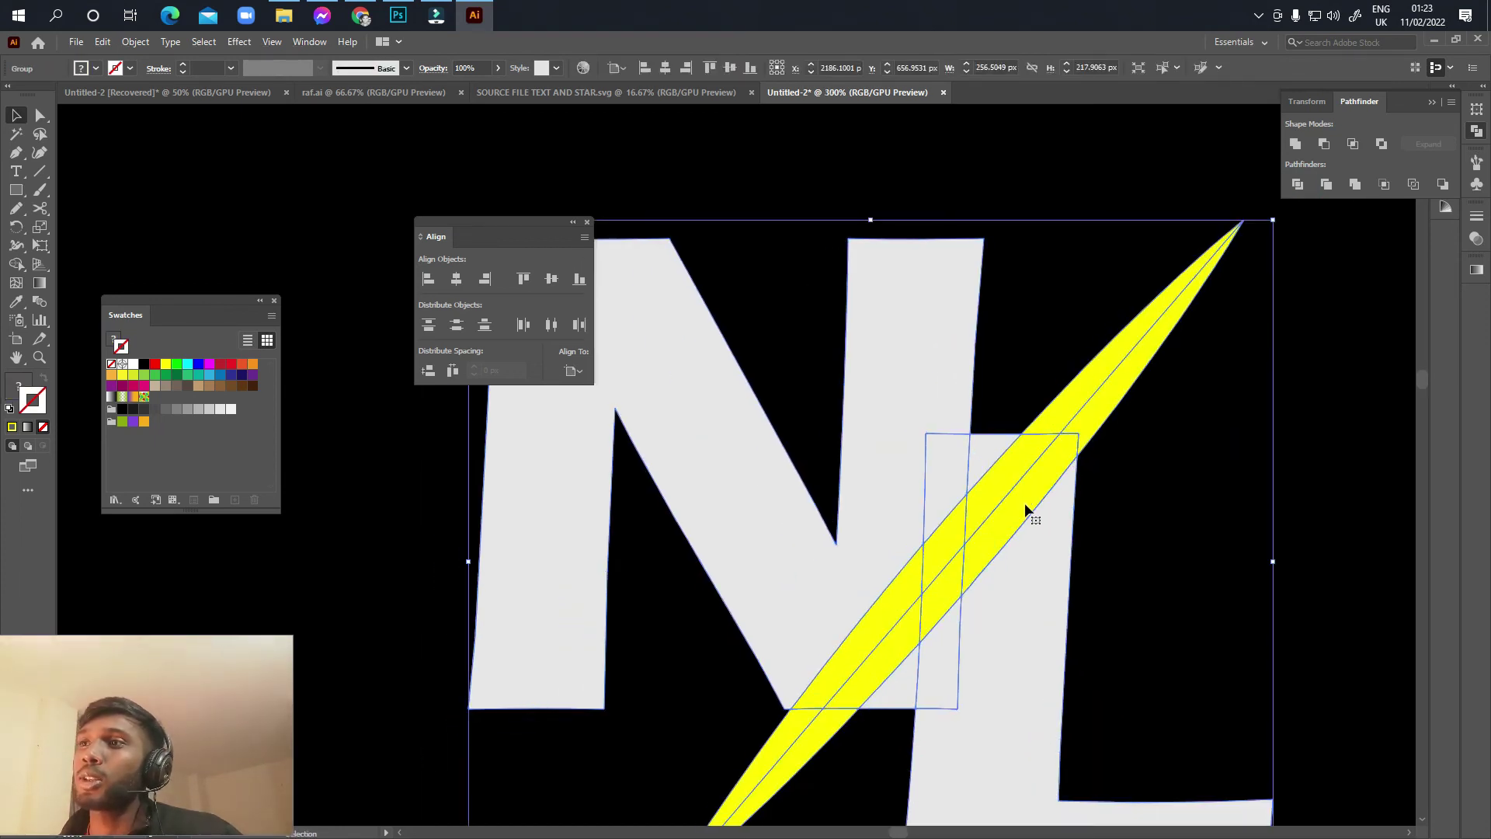
double_click(1023, 502)
Step: Delete two yellow pieces crossing the L, then undo to restore them
left_click(902, 674)
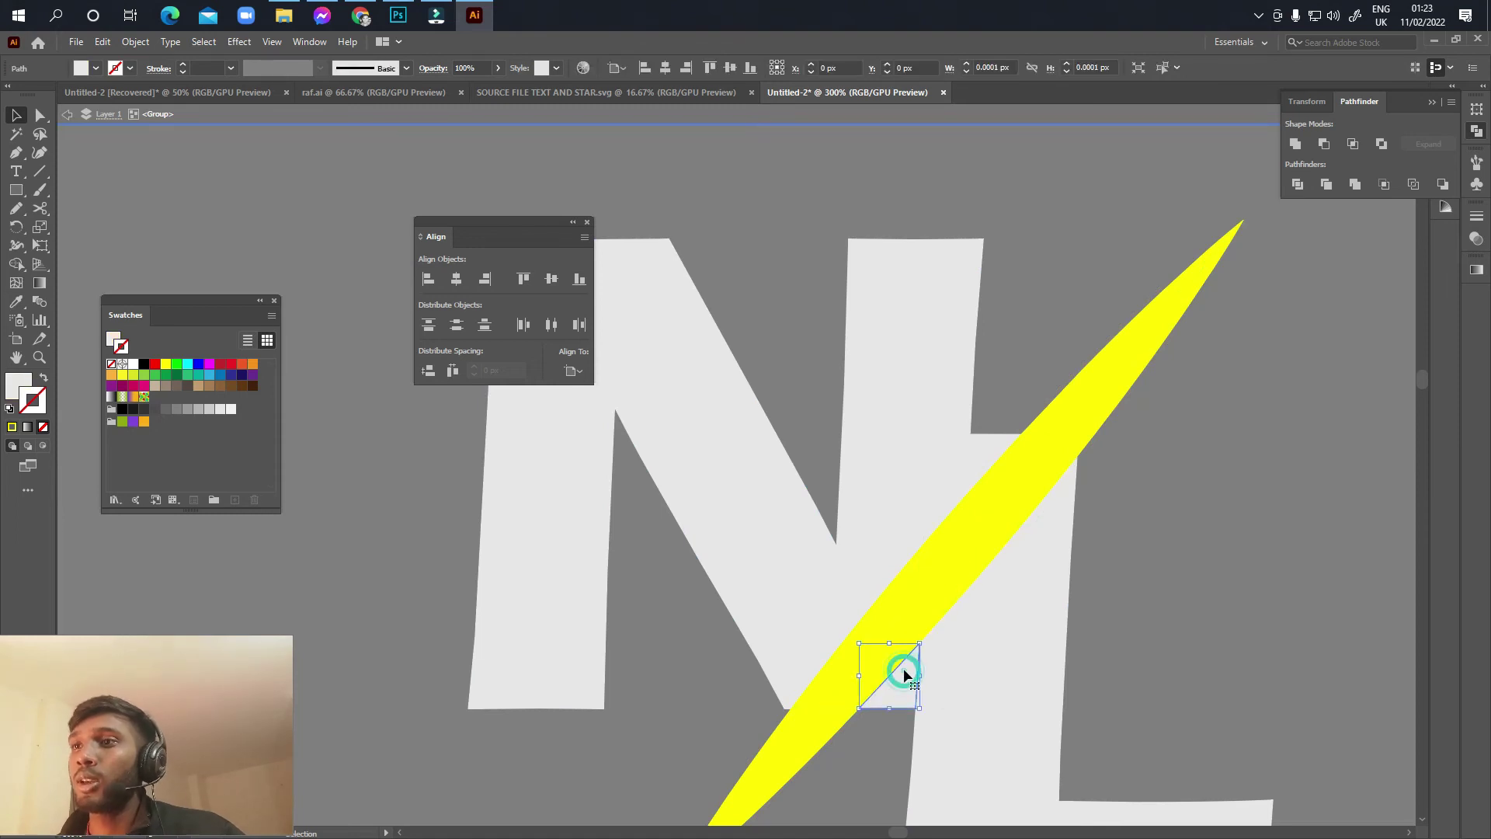
left_click(894, 673)
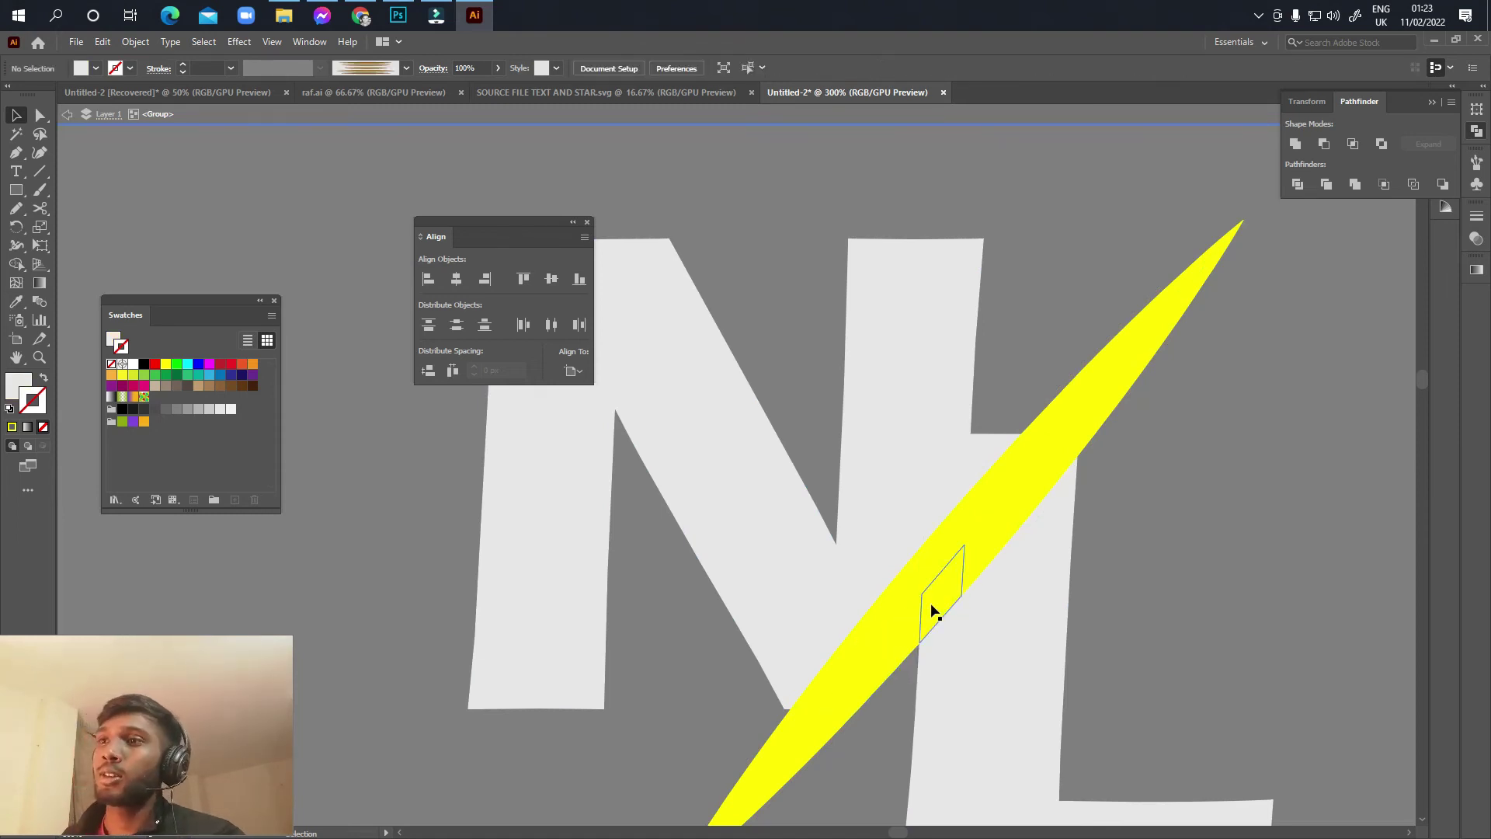
left_click(949, 590)
key("Delete")
left_click(975, 566)
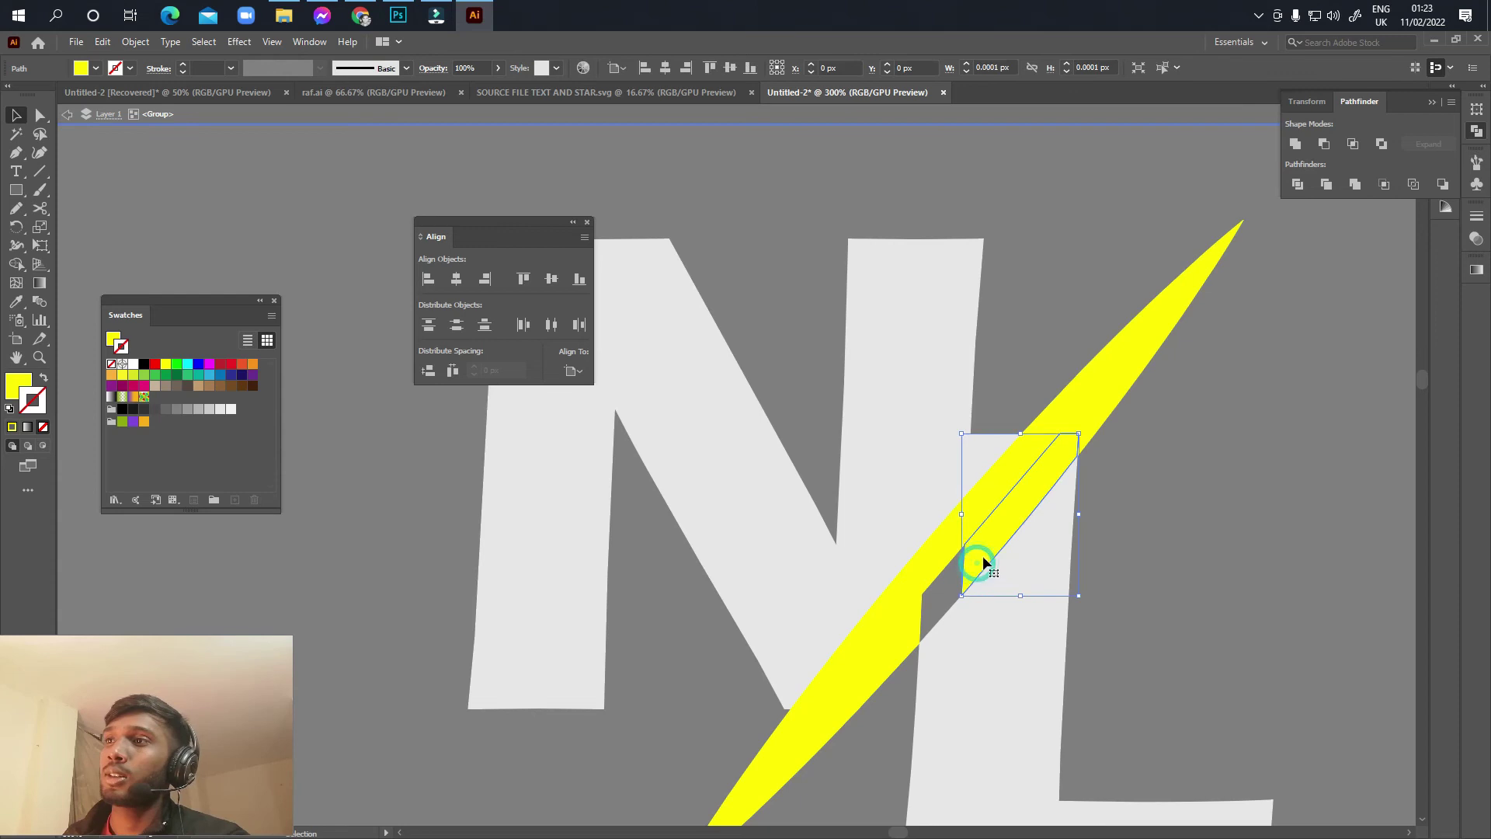
key("Delete")
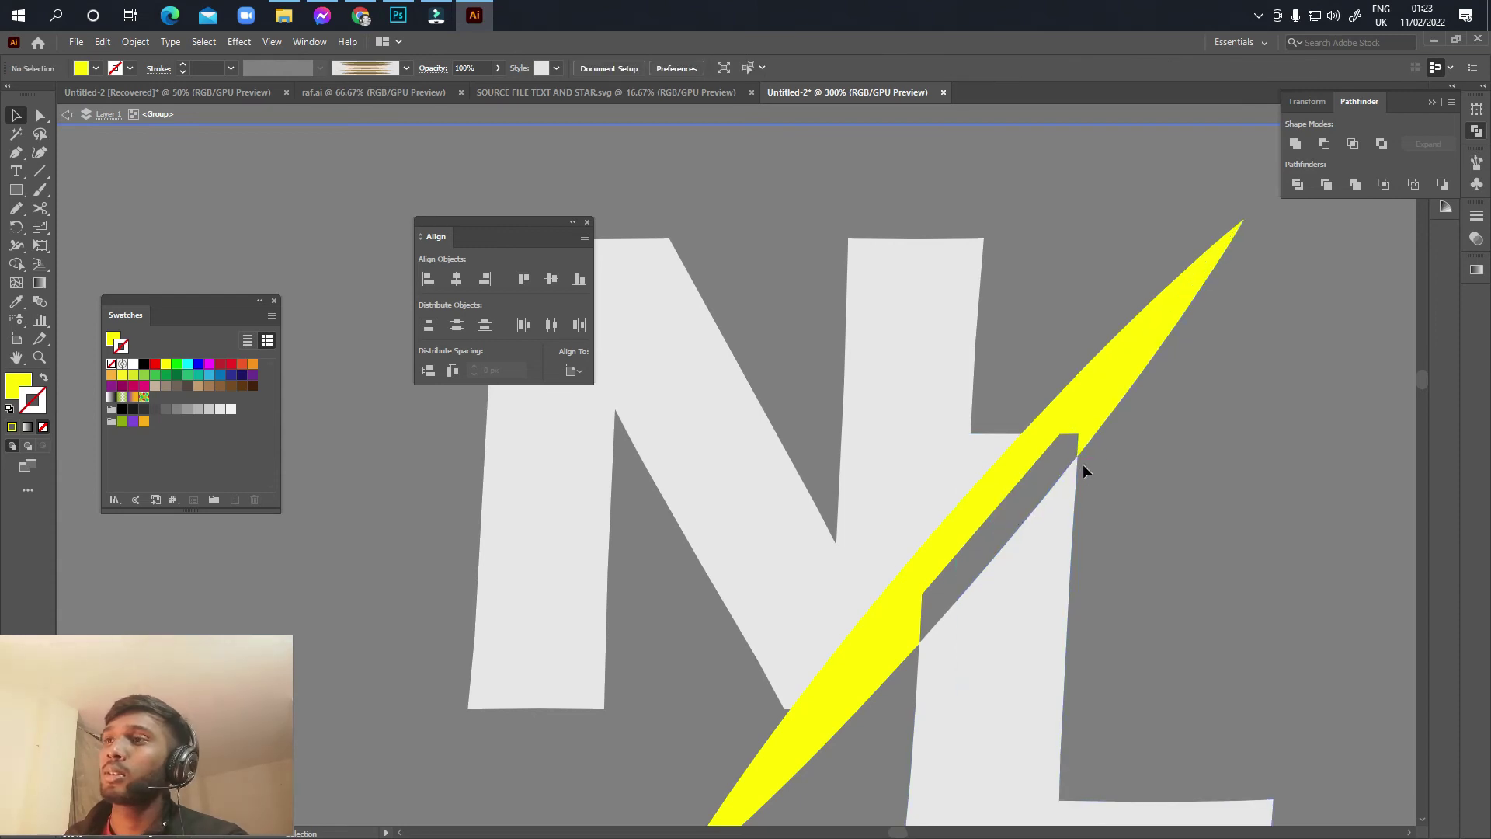
key("ctrl+z")
key("ctrl+z")
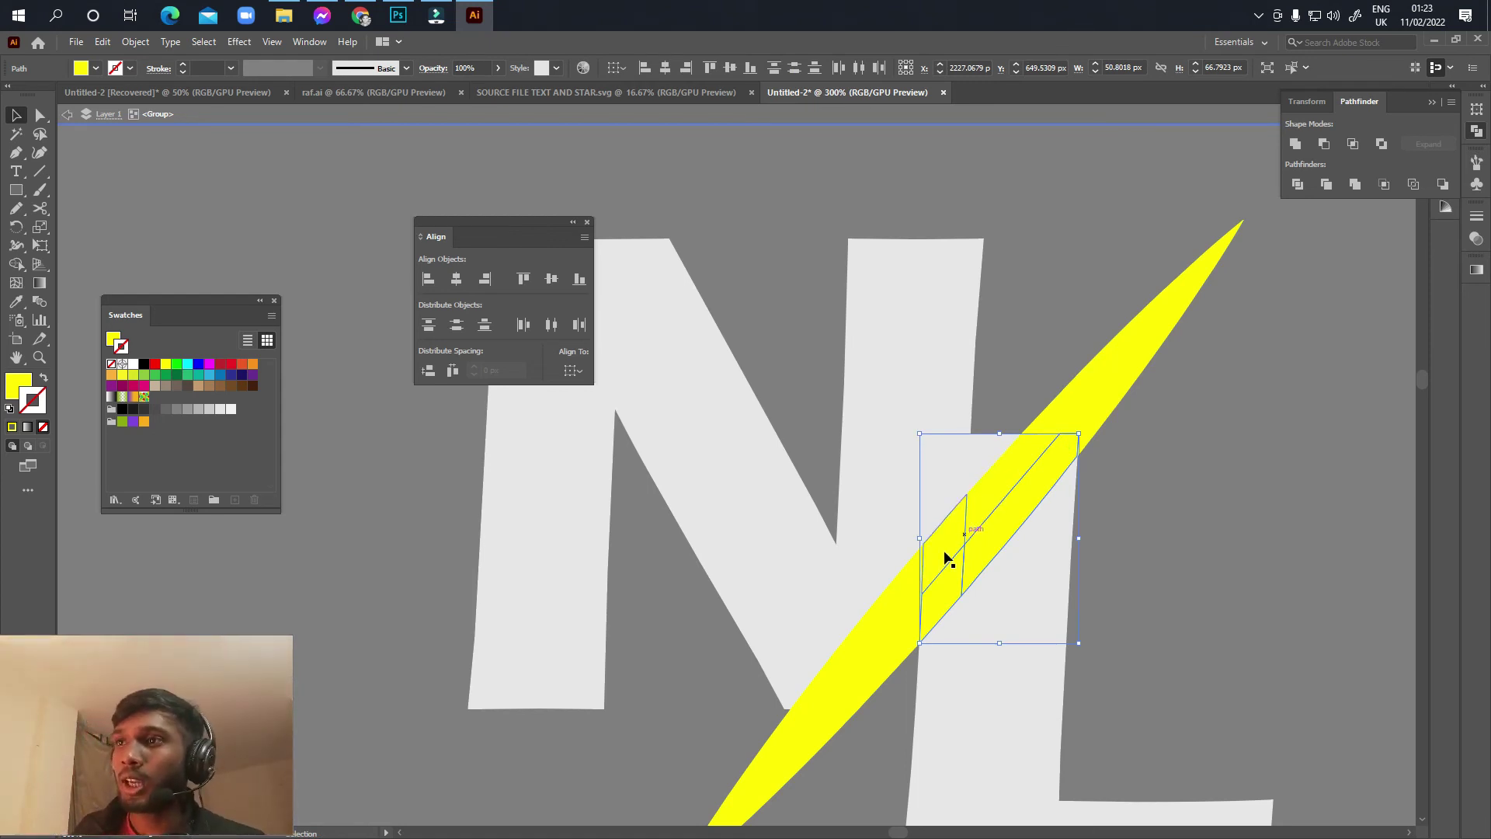
Step: Delete the lower yellow piece, a stripe piece near the L, and the thin upper sliver
scroll(816, 746, "down", 2)
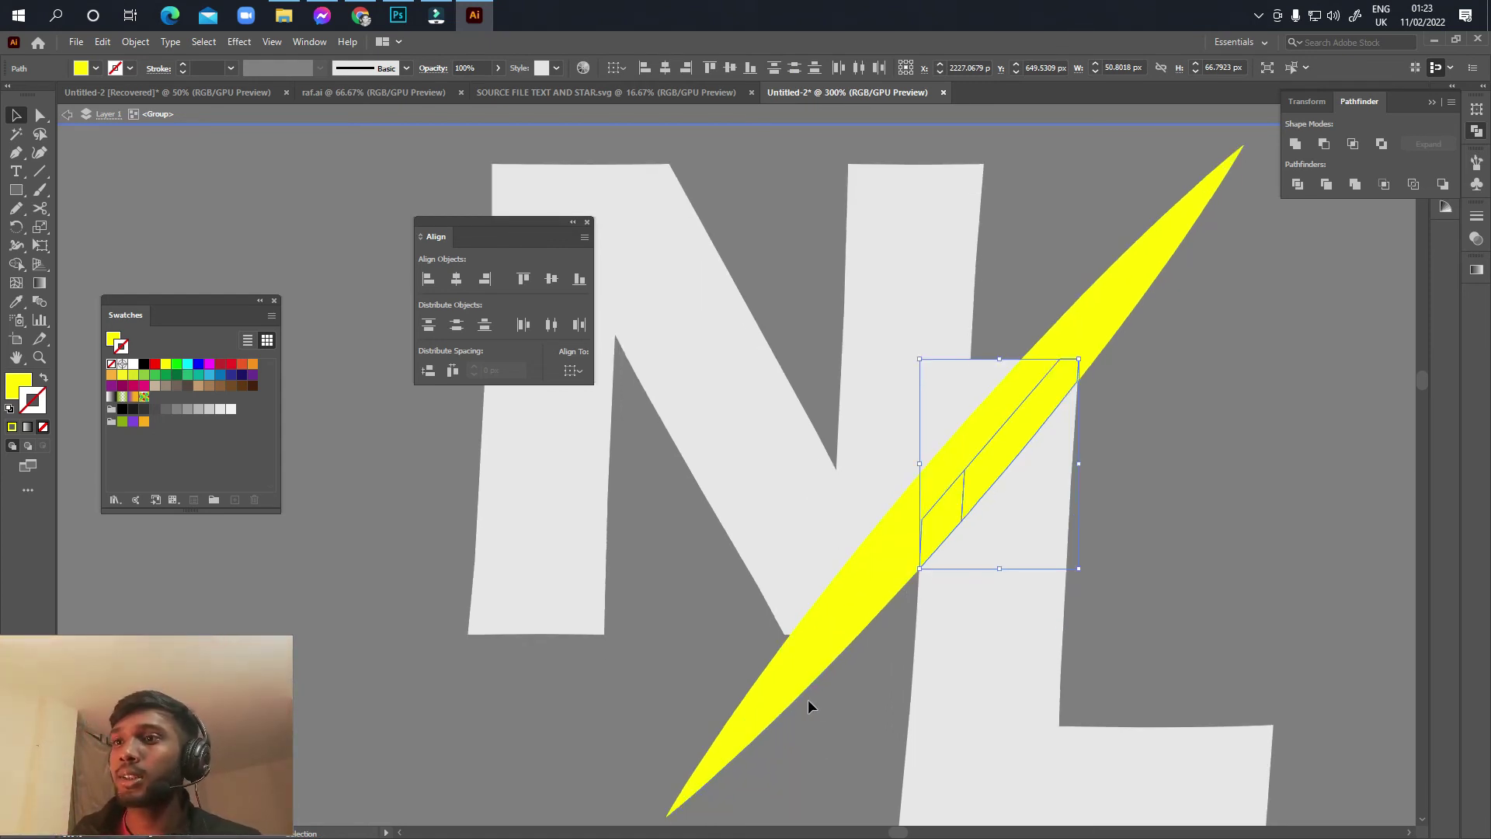
left_click(766, 712)
key("Delete")
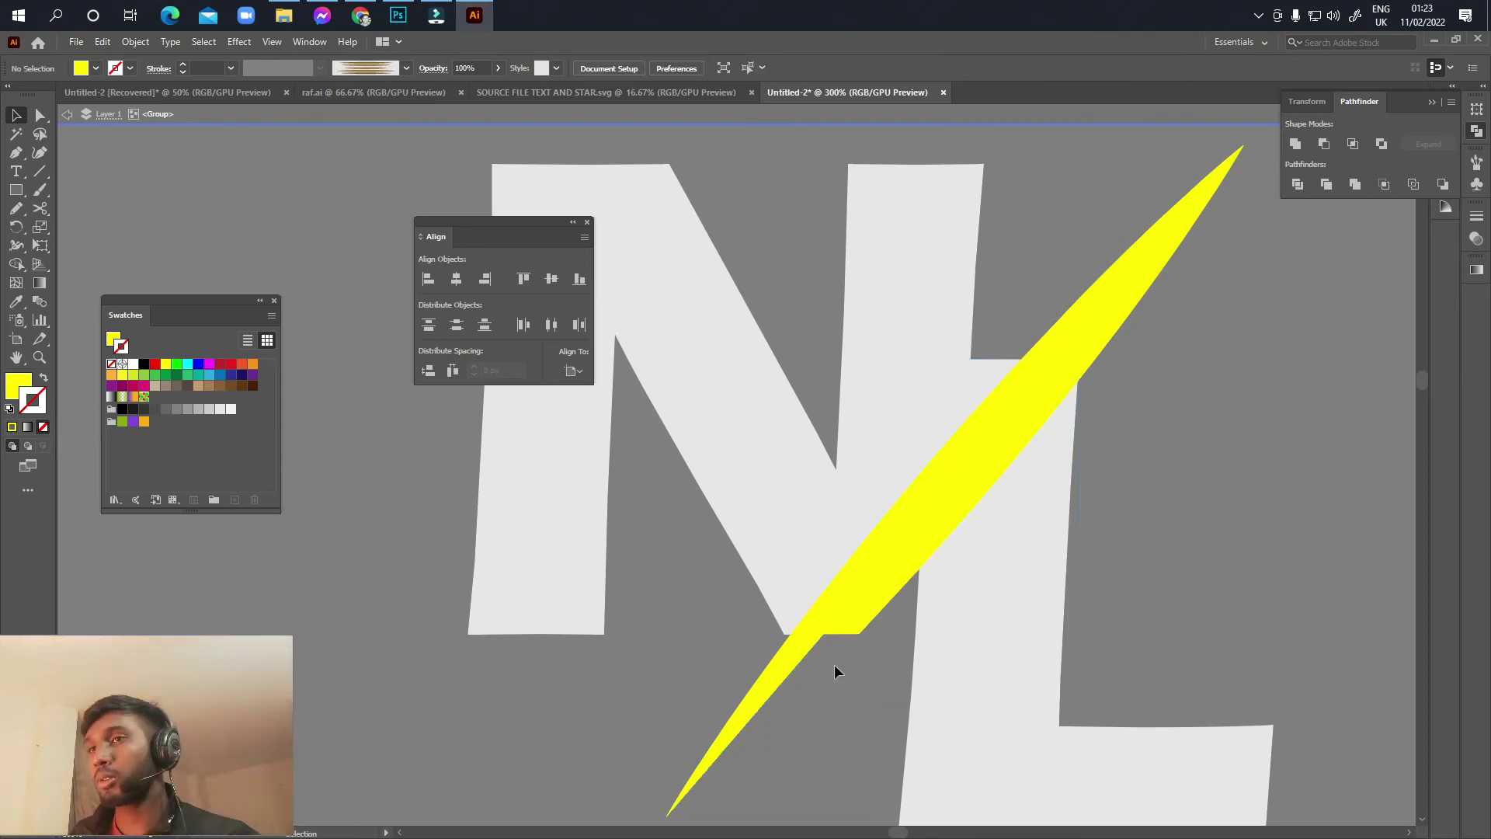
left_click(859, 622)
key("Delete")
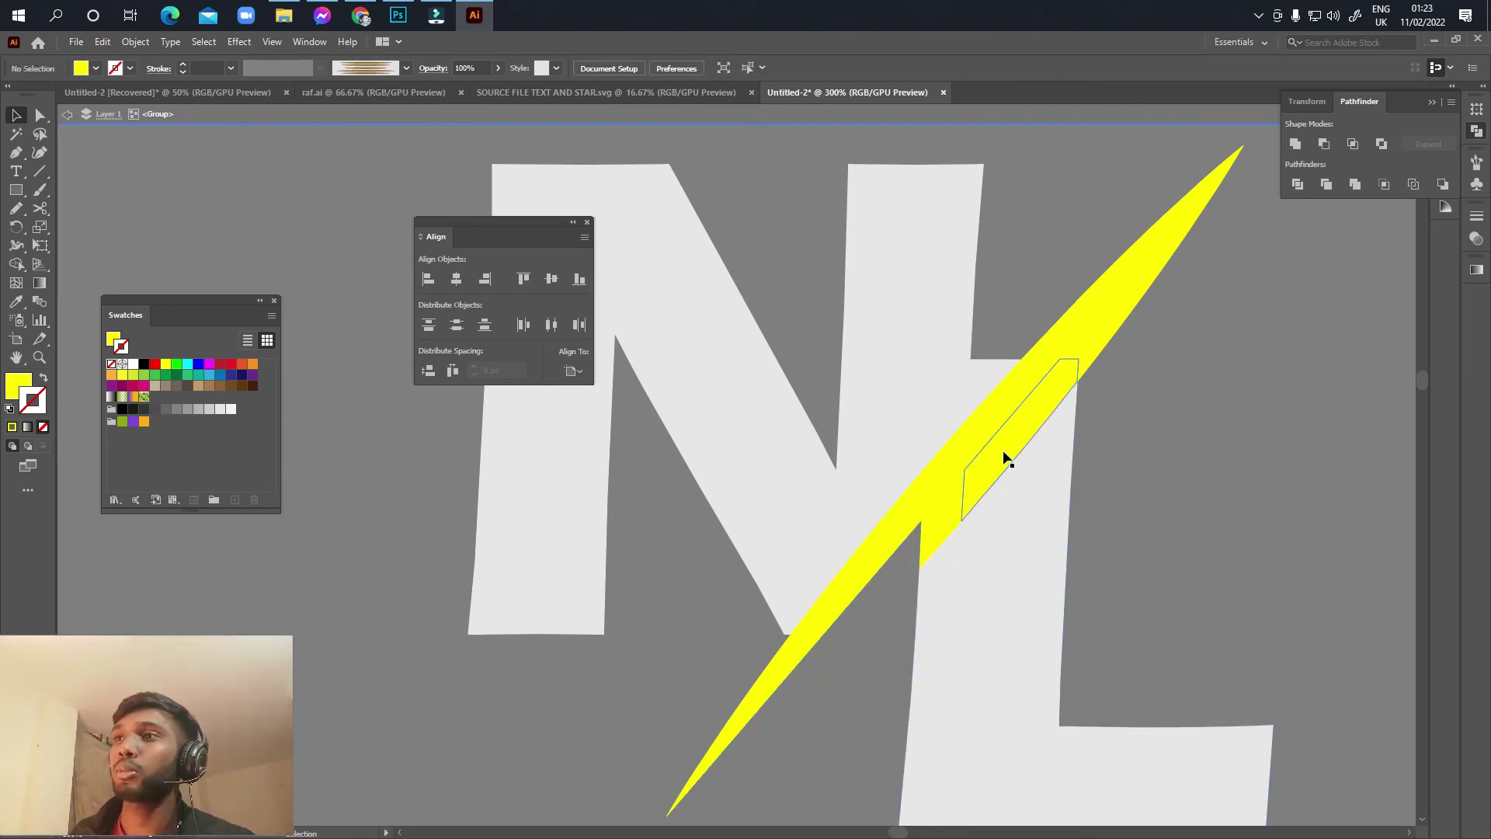
scroll(1008, 455, "up", 2)
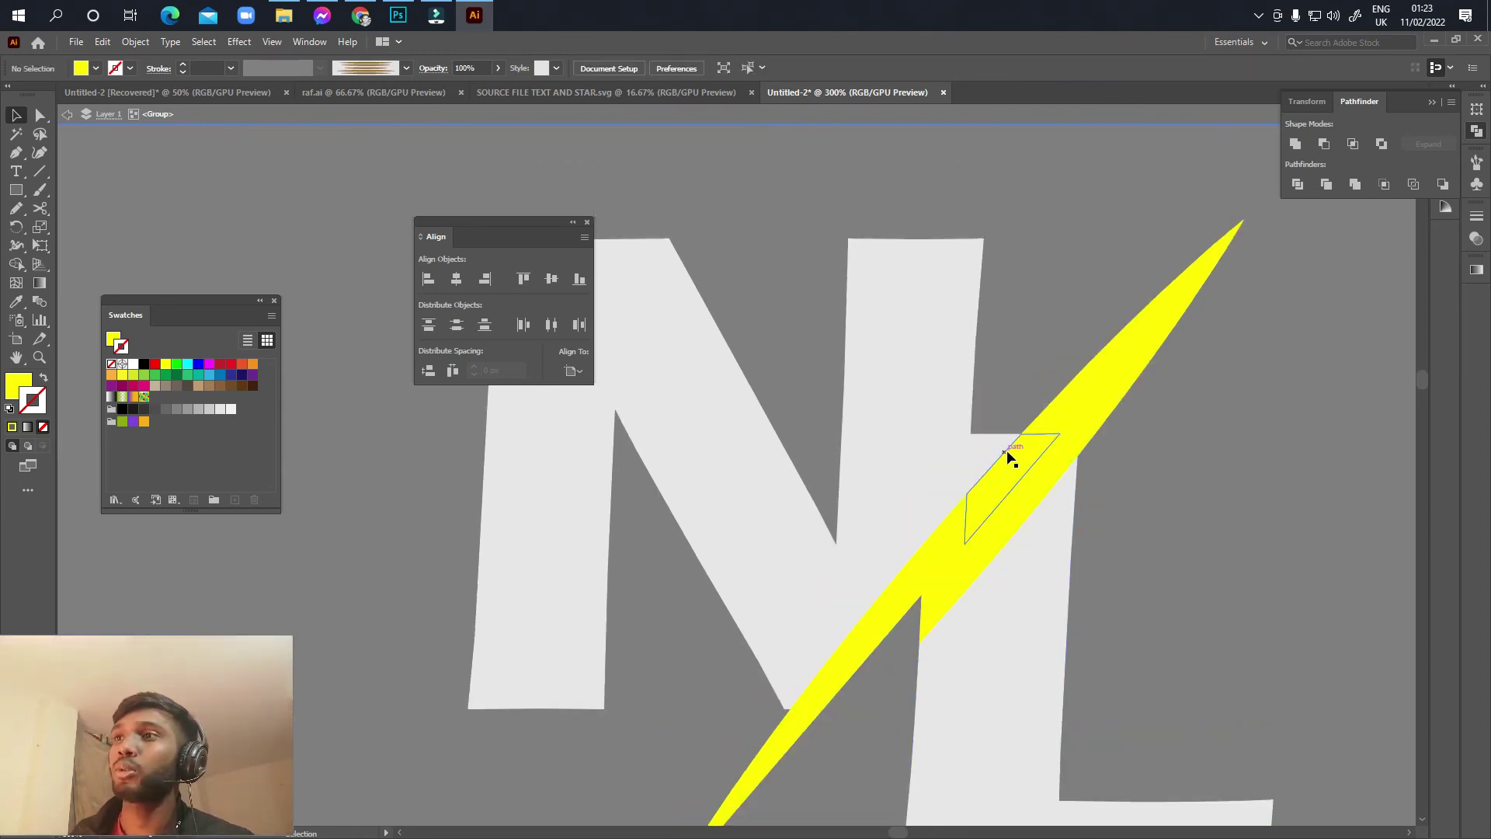
left_click(1092, 380)
key("Delete")
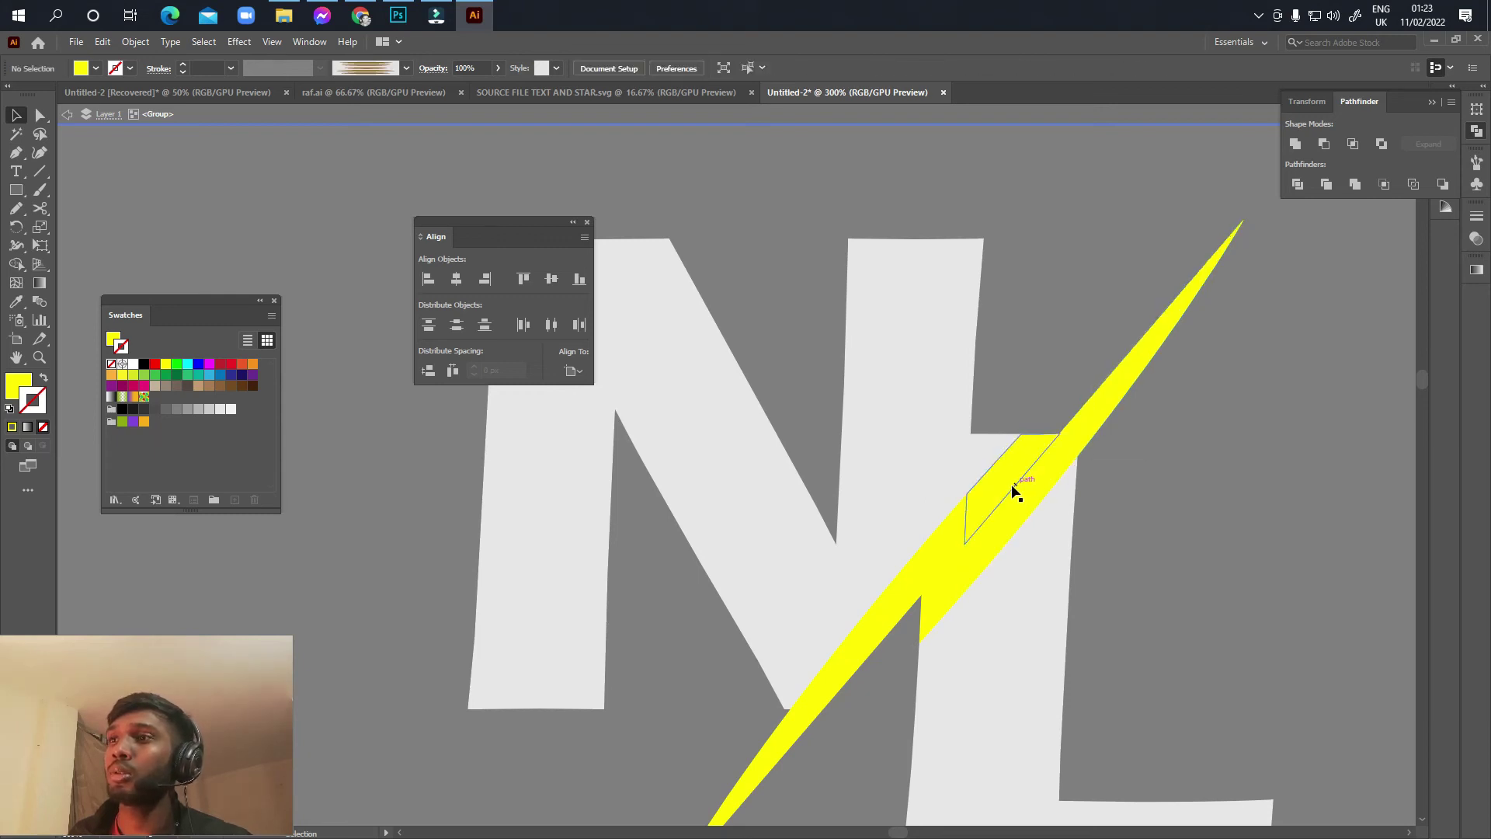
Step: Delete four small slash pieces lying over the L
left_click(1011, 485)
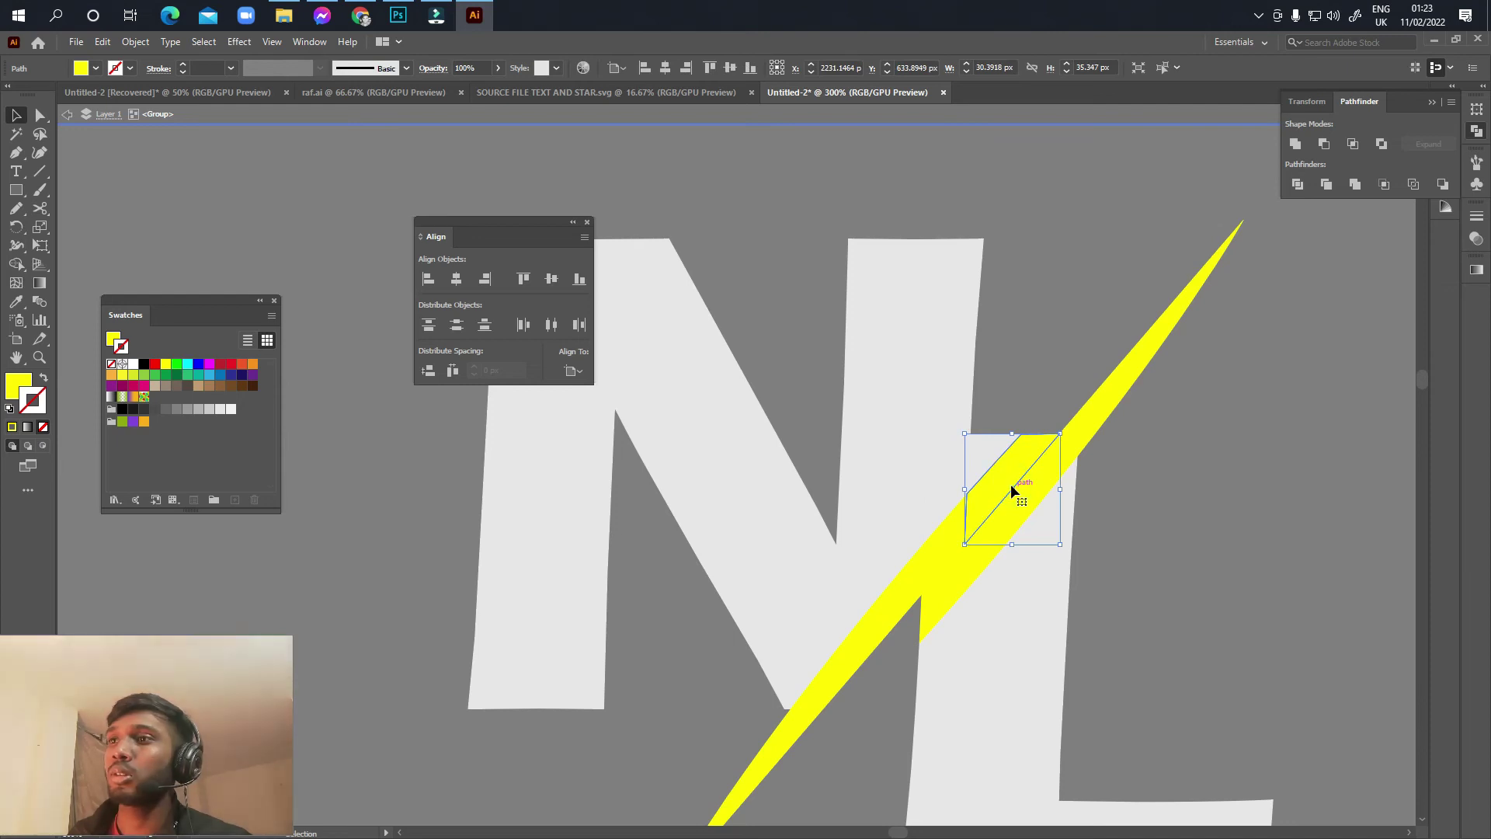
key("Delete")
left_click(944, 538)
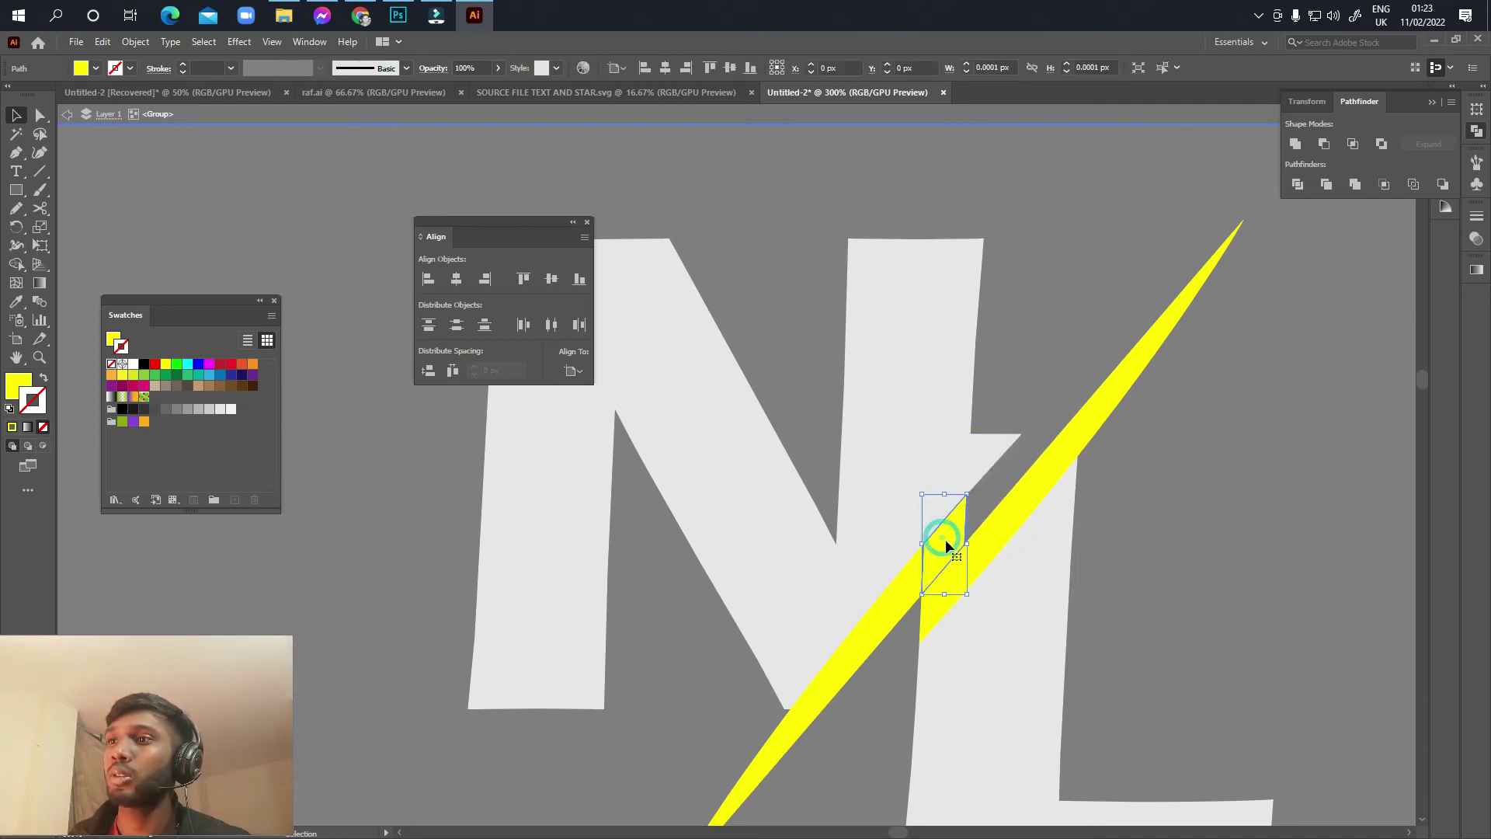
key("Delete")
left_click(956, 575)
key("Delete")
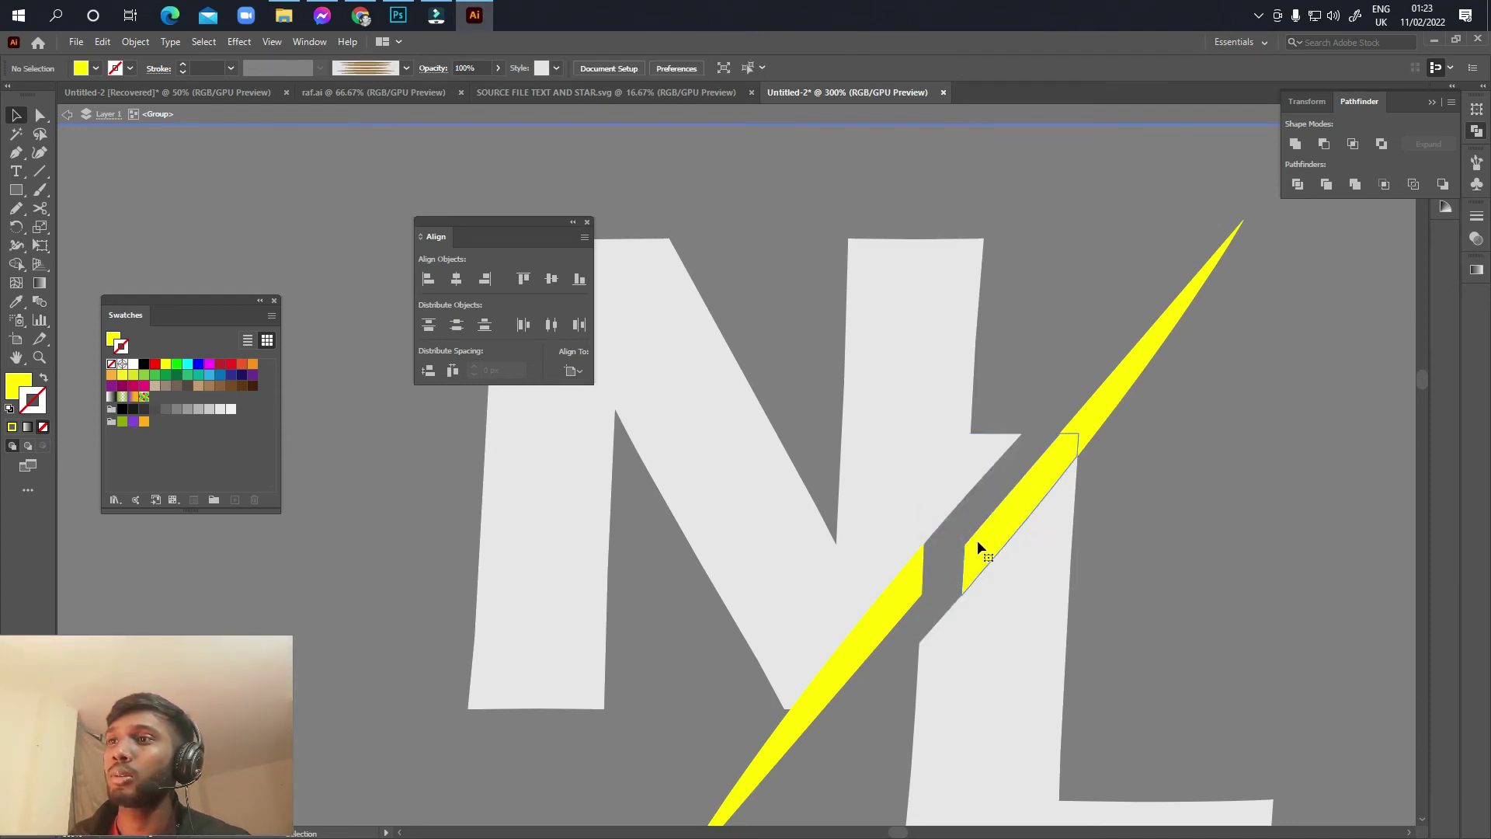
left_click(977, 539)
key("Delete")
Step: Restore the last deleted slash piece near the L with undo
scroll(1035, 576, "down", 3)
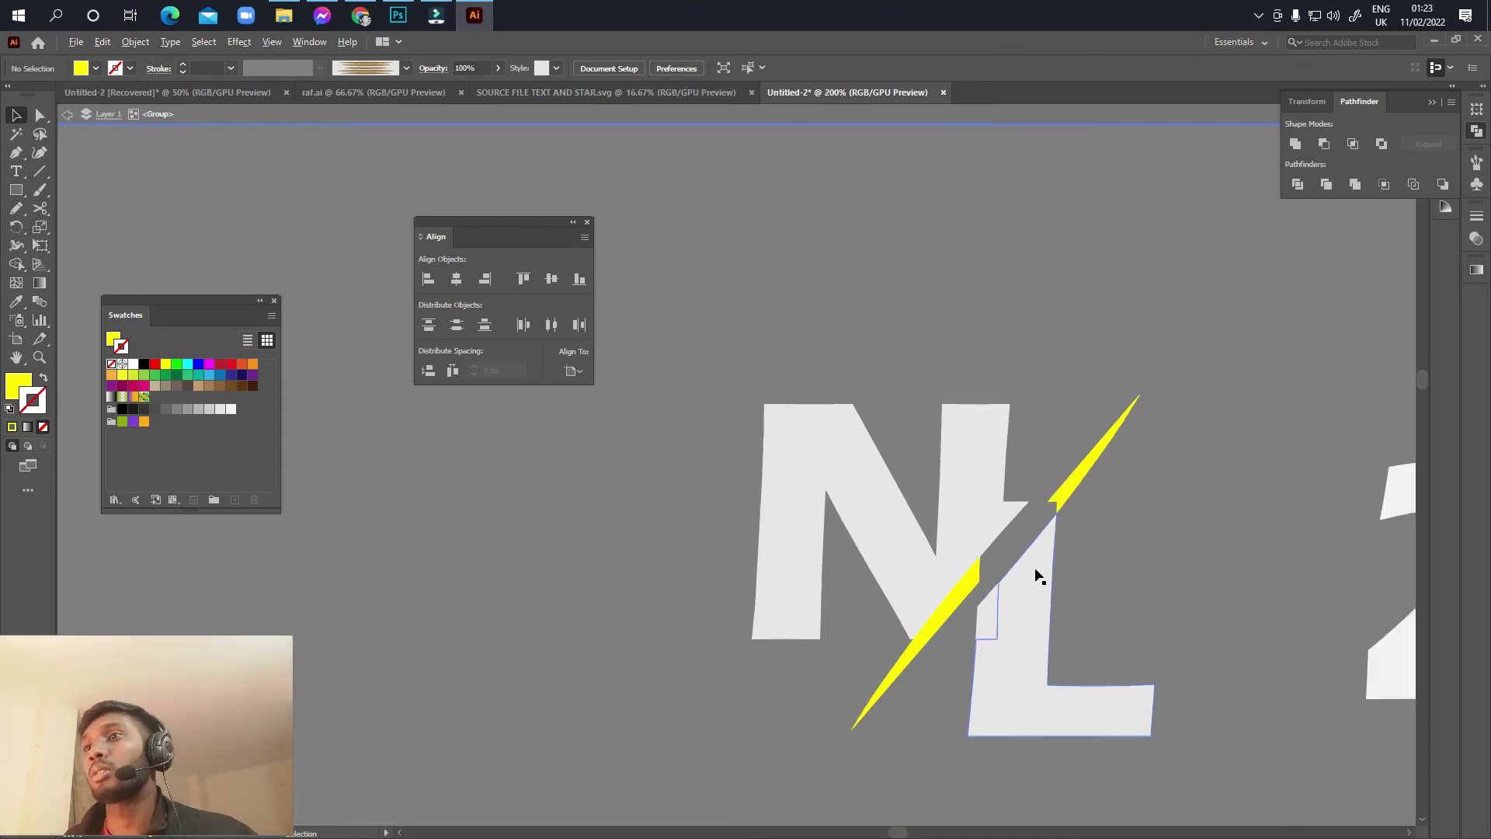
scroll(1035, 575, "down", 1)
scroll(1087, 572, "down", 1)
left_click(1000, 572)
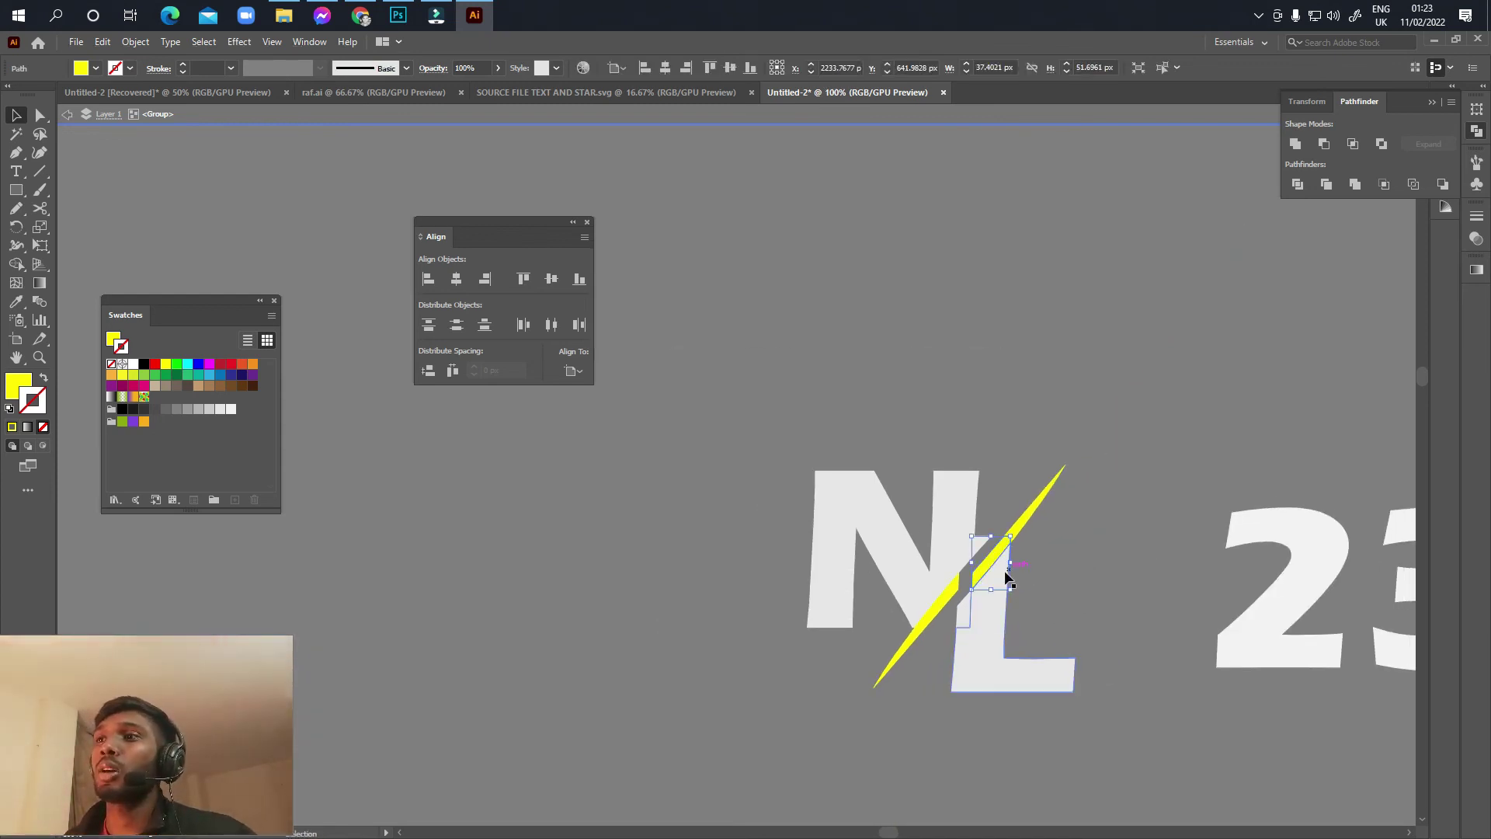
scroll(1005, 580, "up", 1)
scroll(1072, 593, "up", 1)
key("ctrl+z")
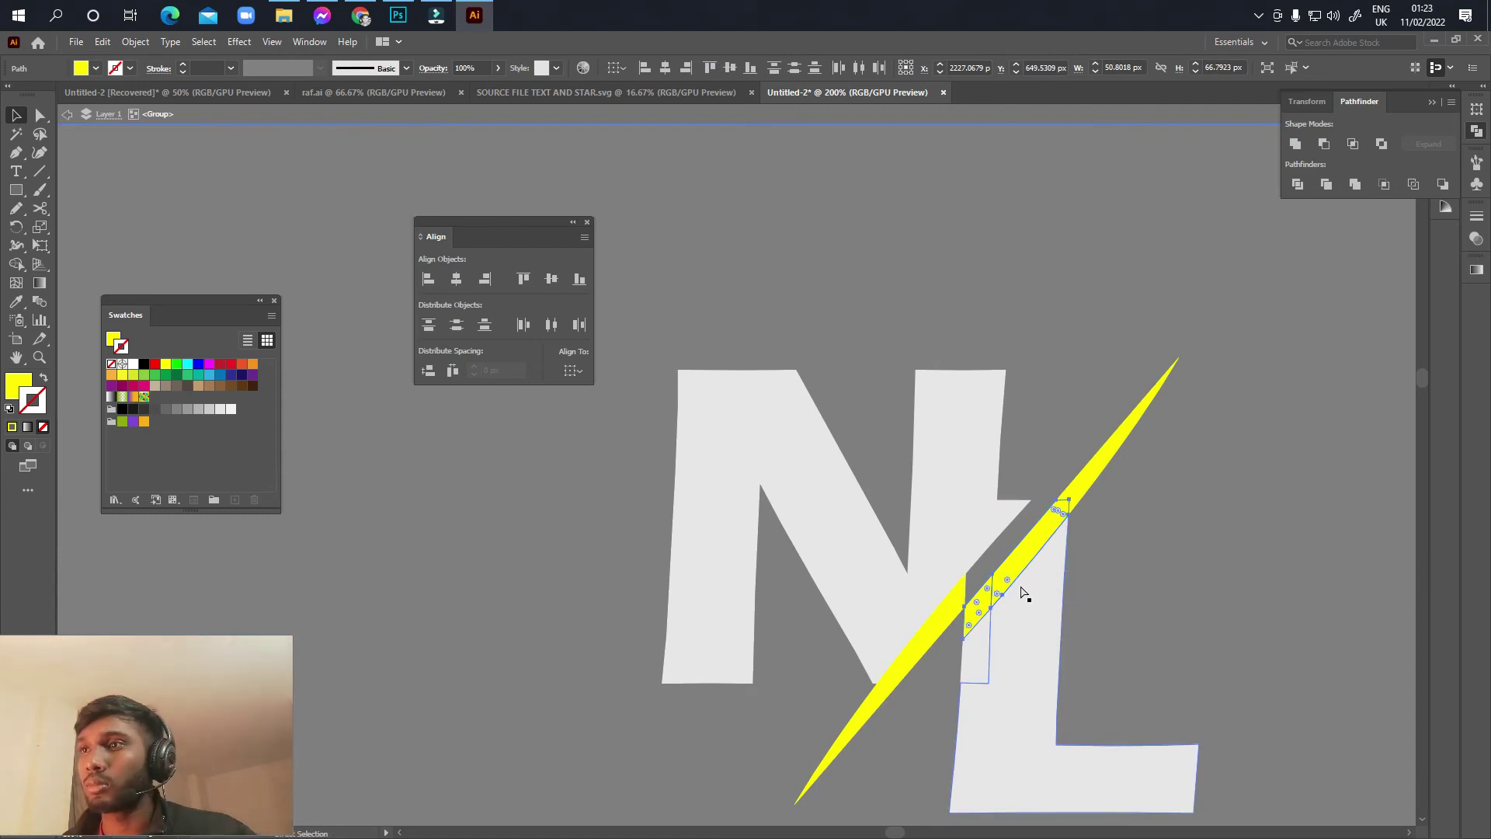
Step: Return to the Selection tool, deselect everything, and review the sliced monogram
key("a")
key("v")
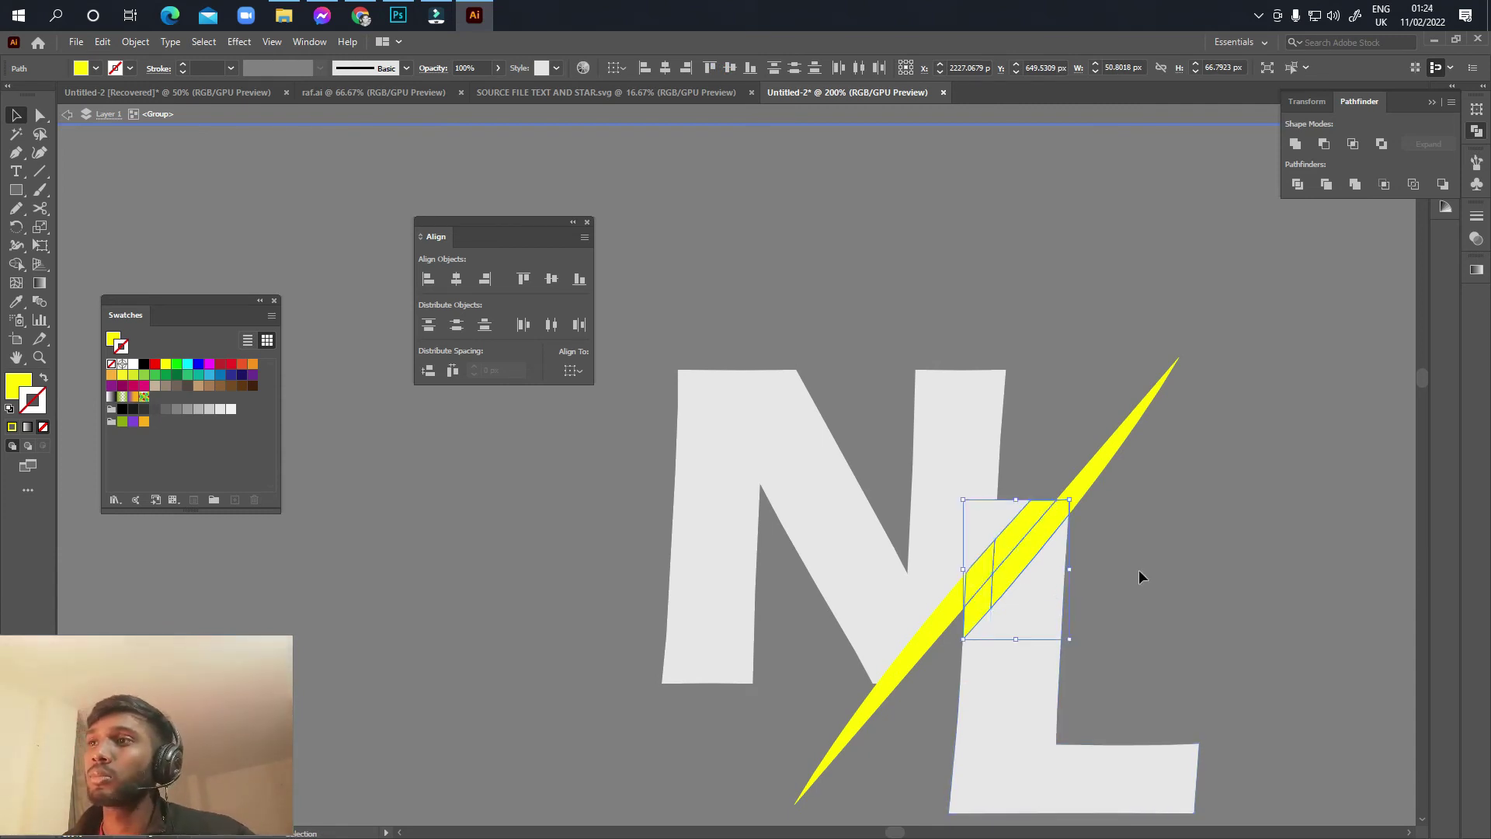
left_click(1135, 574)
scroll(1106, 562, "down", 1)
scroll(1110, 551, "up", 1)
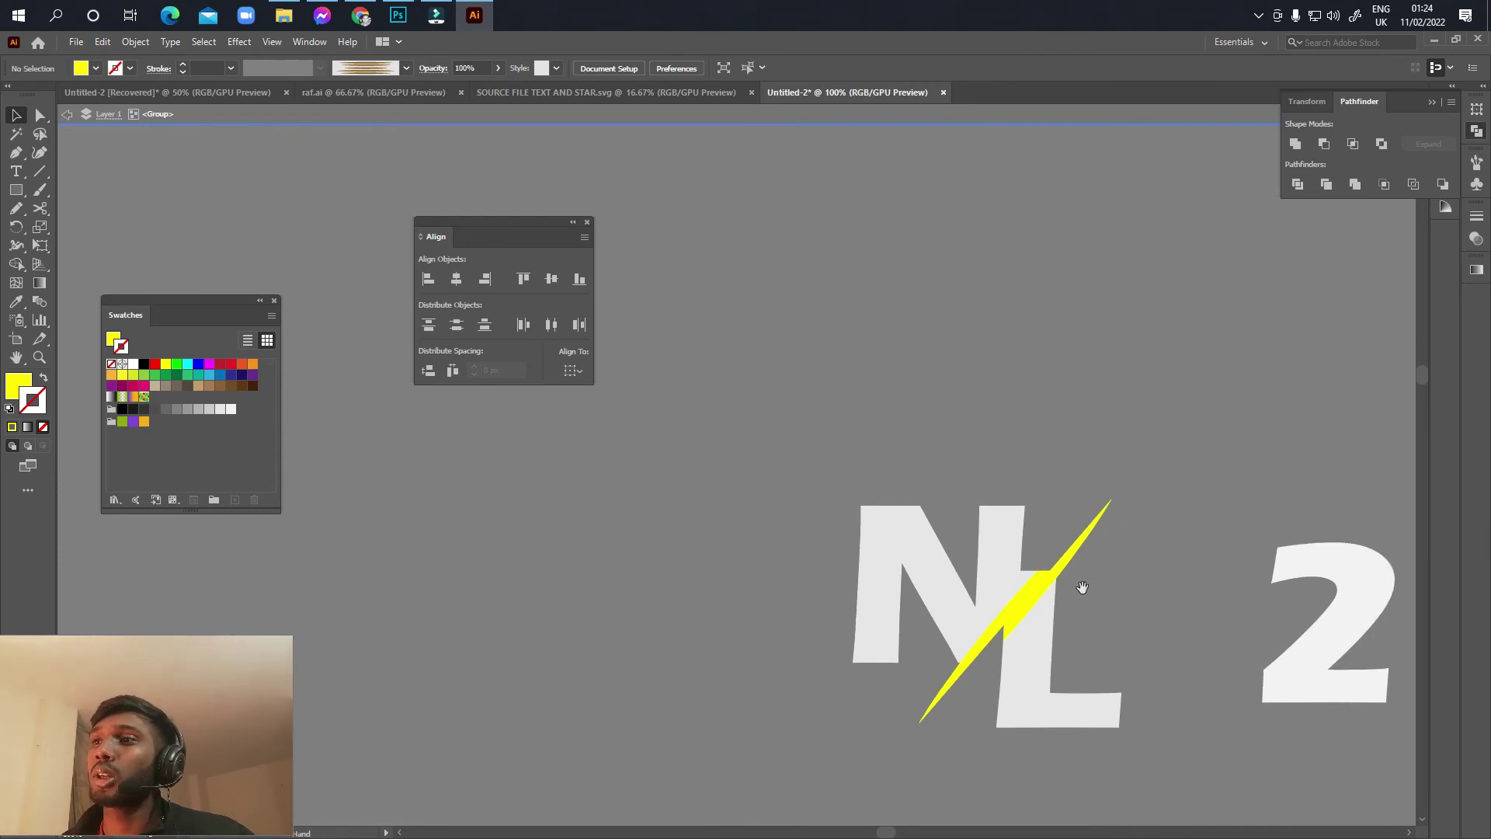
scroll(1031, 603, "up", 2)
scroll(1032, 598, "down", 1)
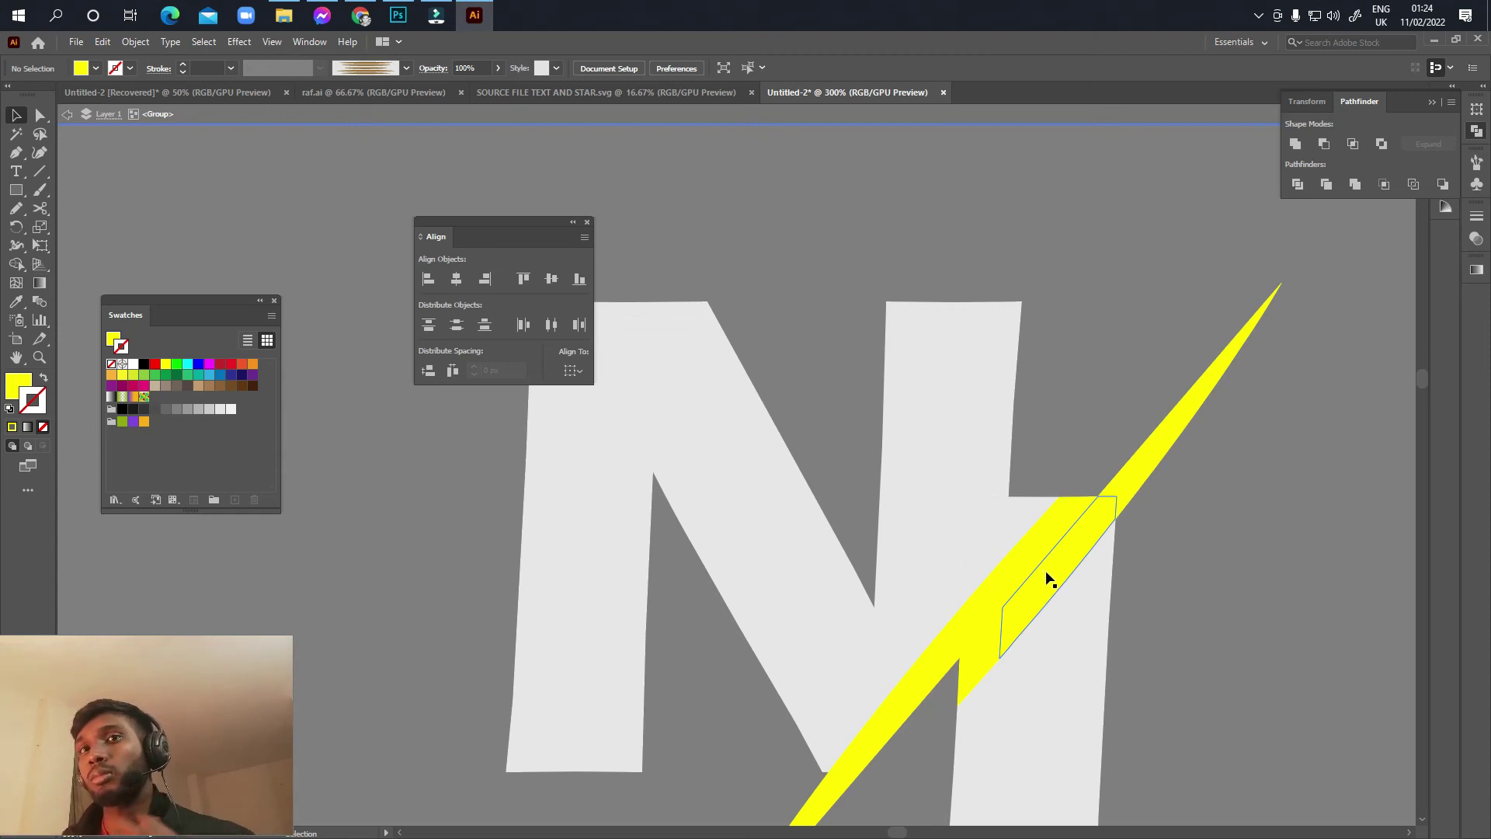
Step: Swap the selected slash pieces' fill and stroke, leaving them with no outline
left_click(1092, 517)
left_click(1144, 474, "shift")
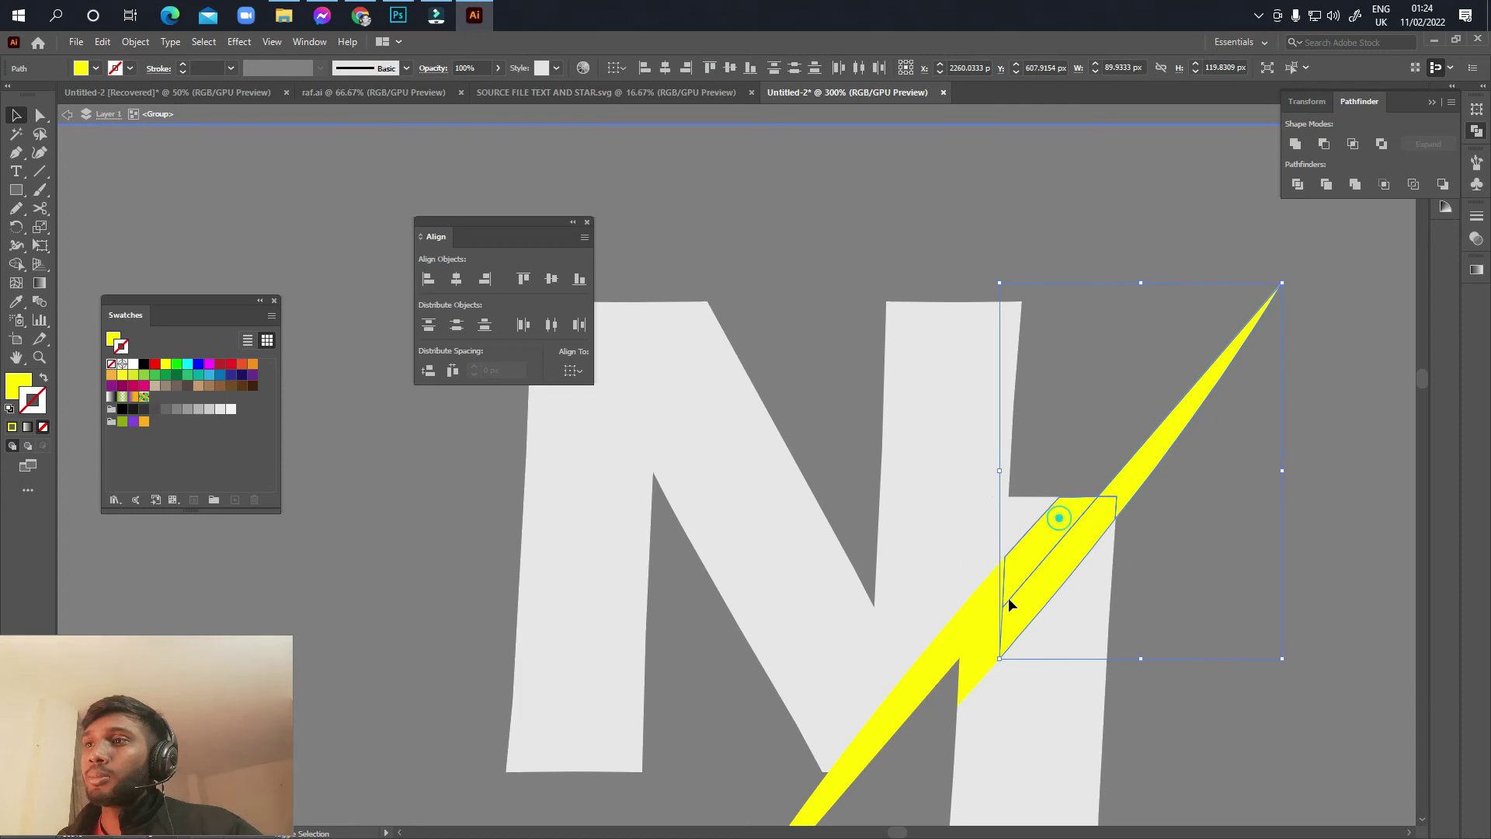
left_click(925, 655, "shift")
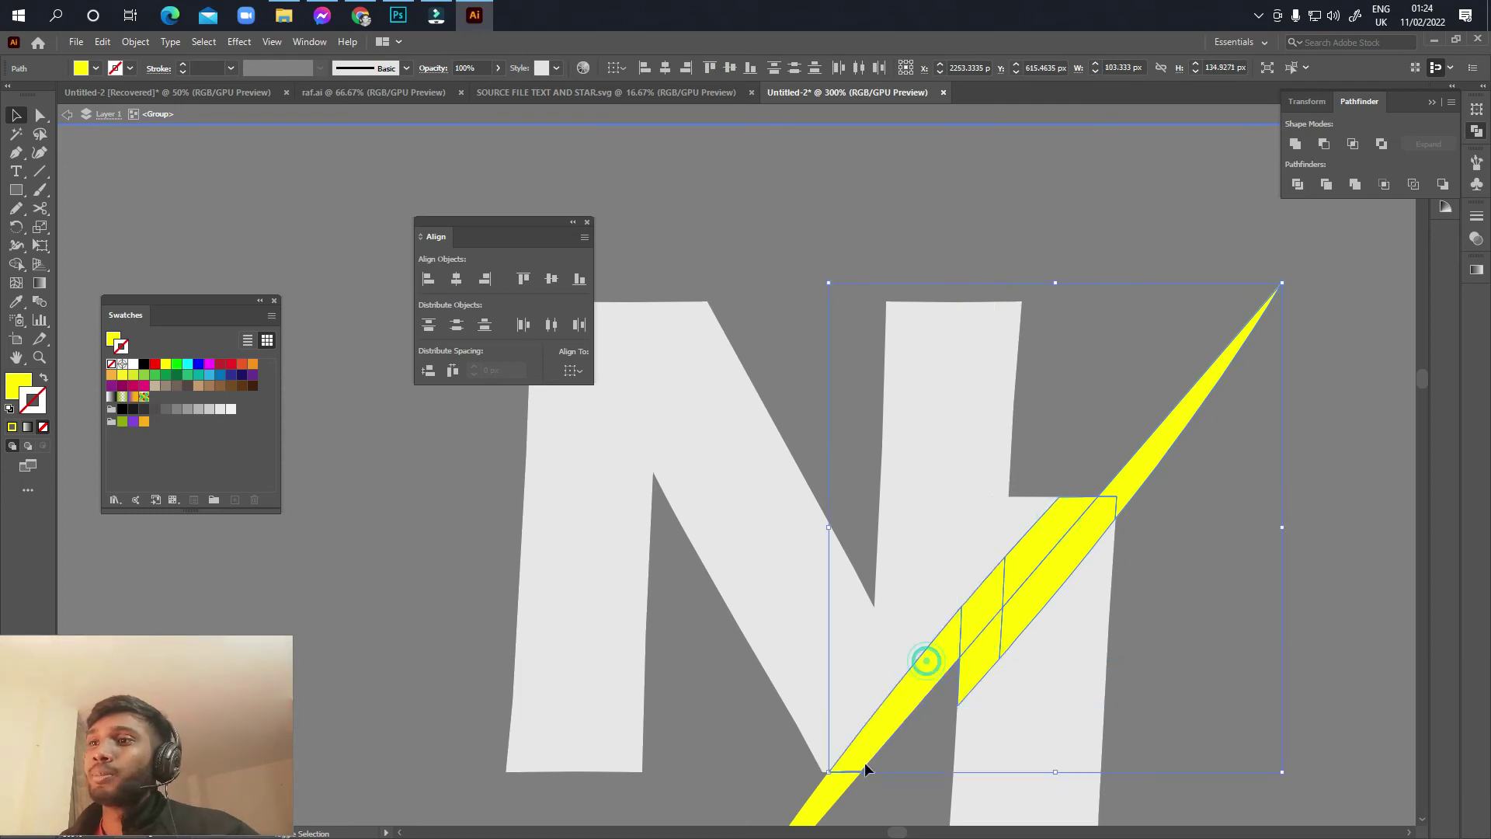
left_click(829, 792, "shift")
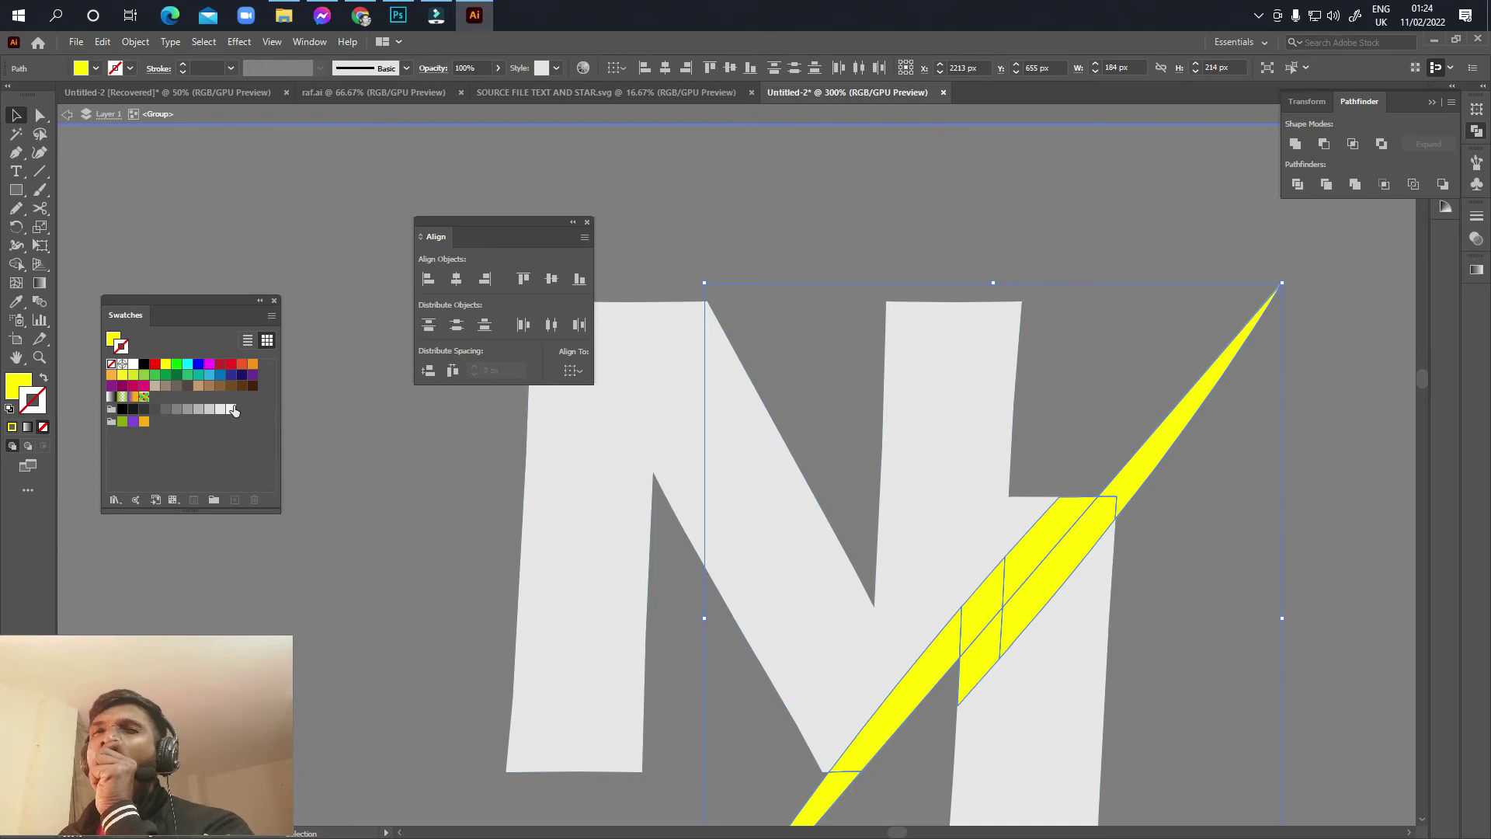
left_click(133, 364)
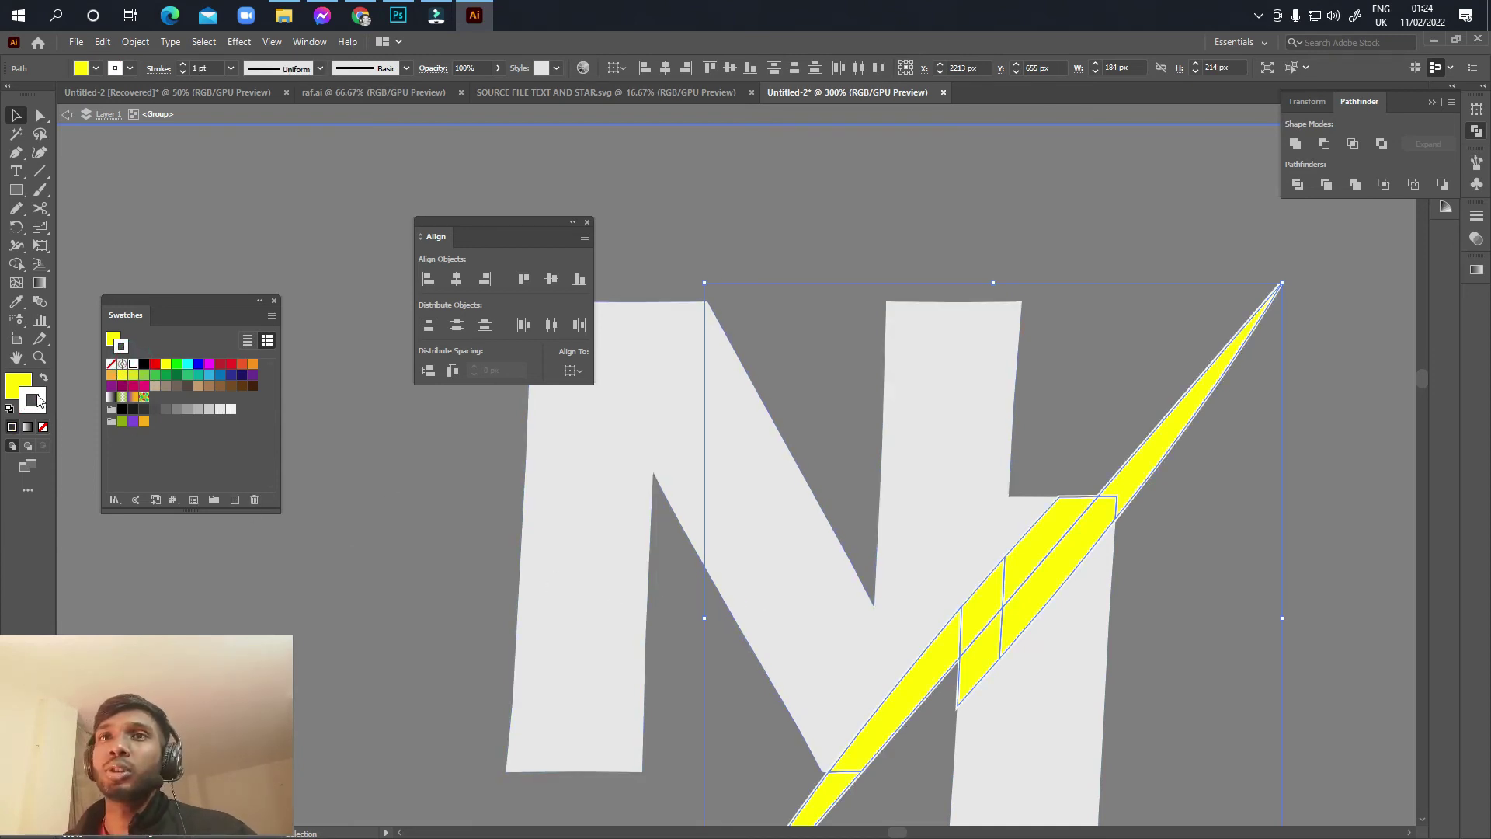
key("shift+x")
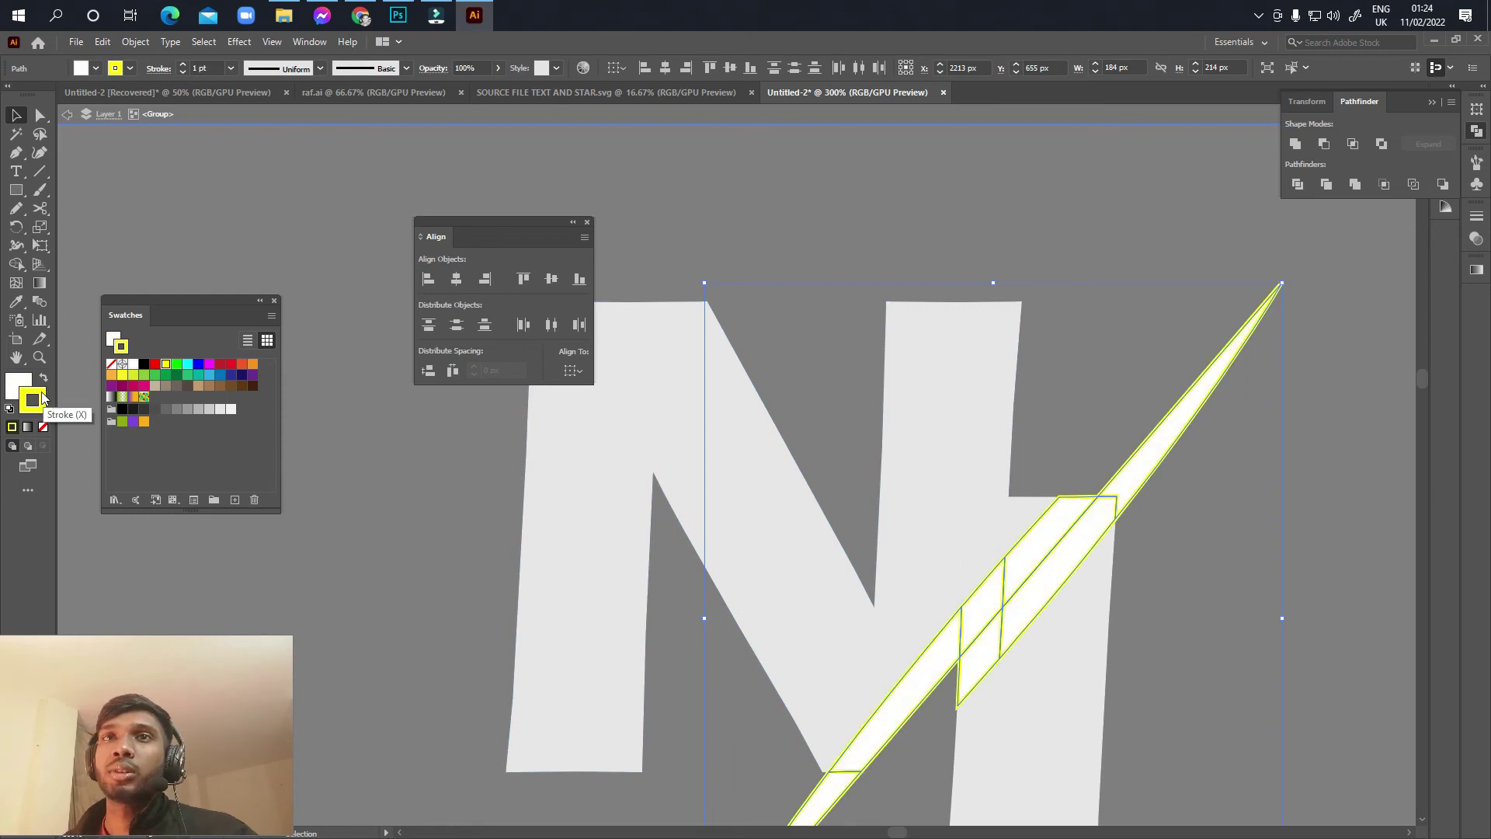
left_click(44, 430)
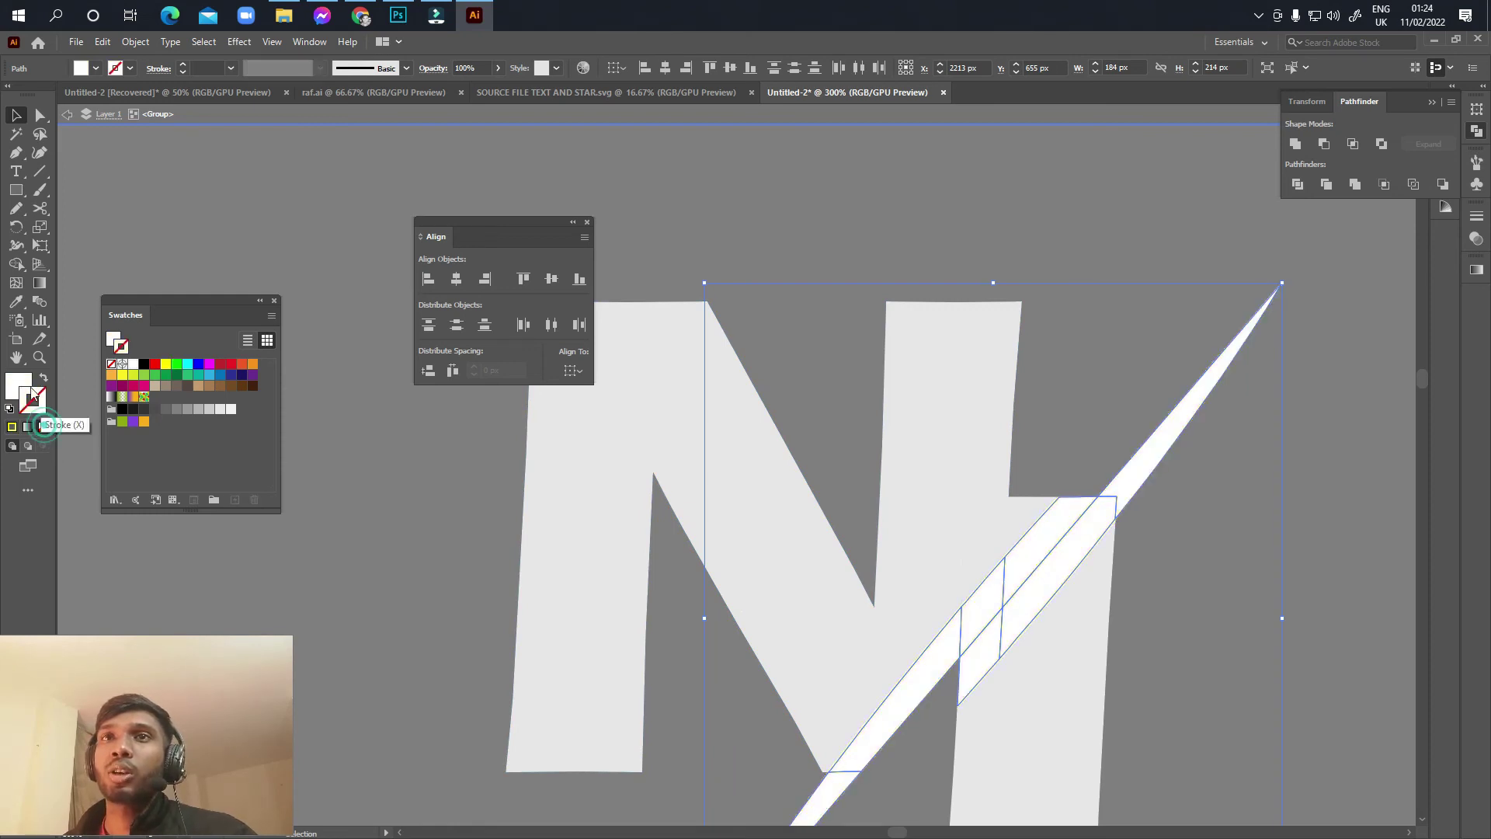
left_click(425, 509)
Step: Sample the letters' light gray colour onto the remaining slash pieces with the Eyedropper
scroll(1102, 684, "down", 2)
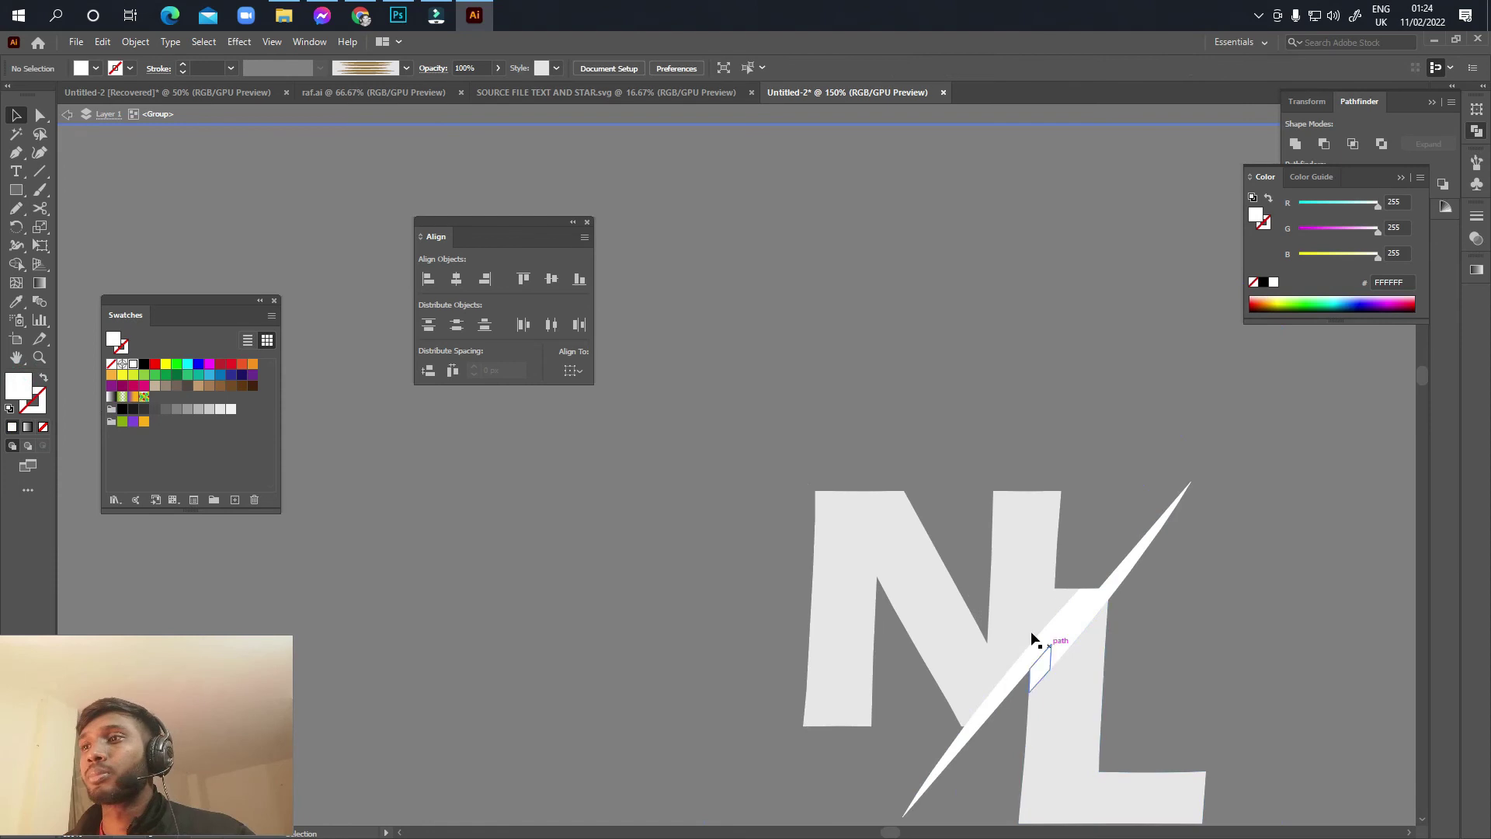
left_click(1061, 626)
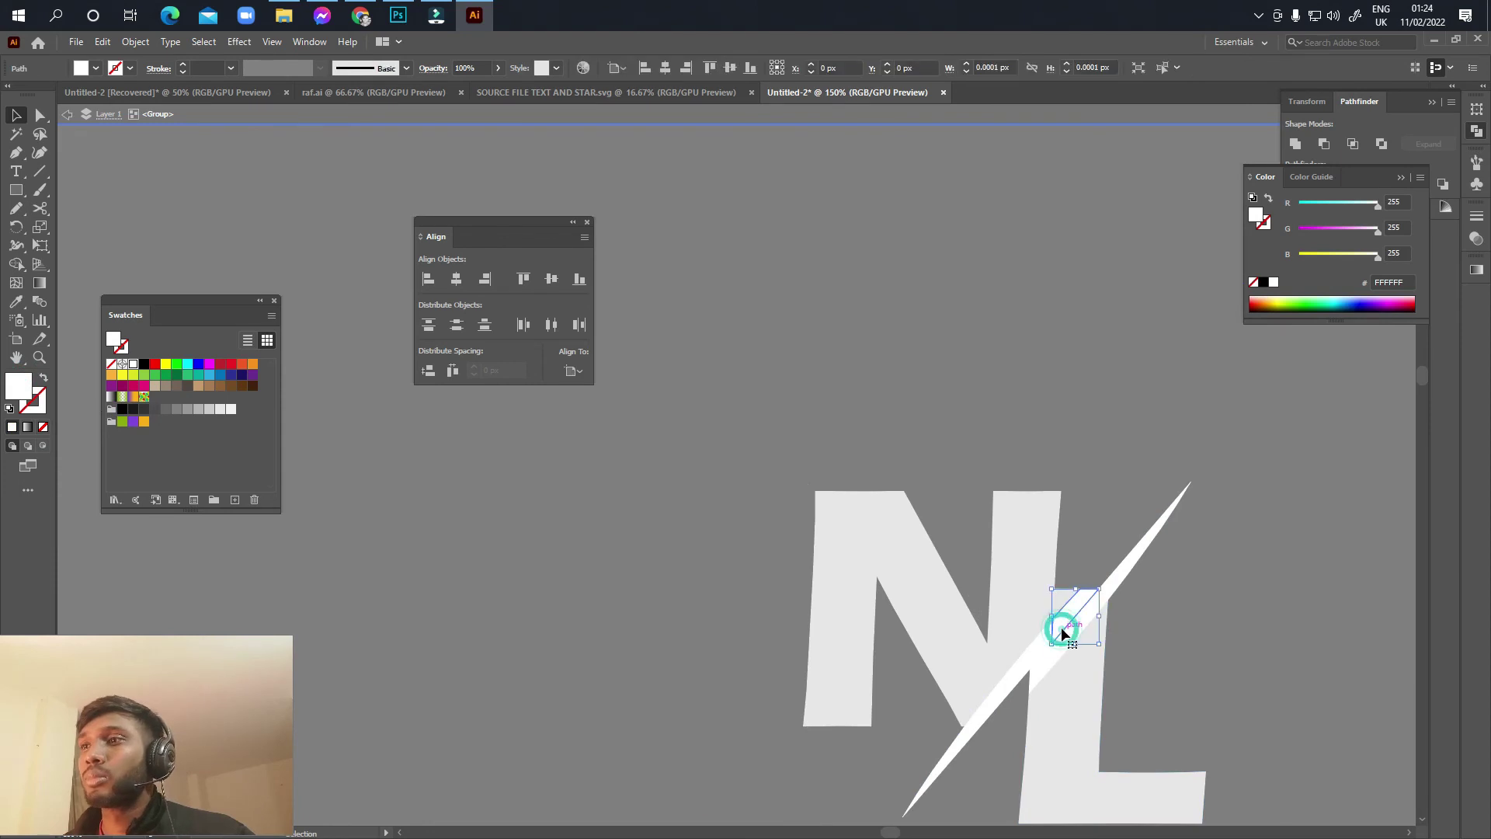
left_click(1125, 573)
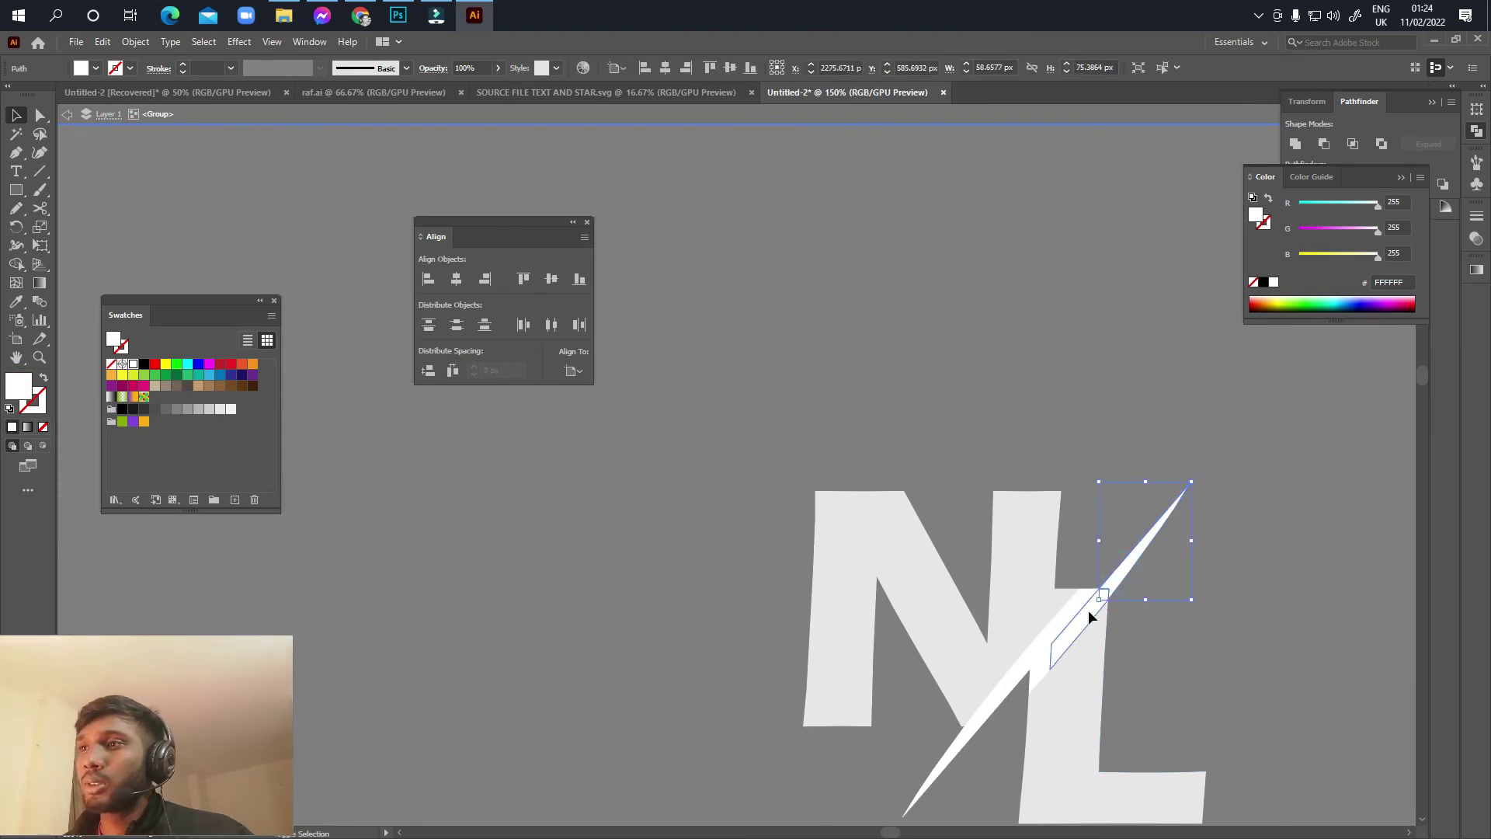
key("ctrl+=")
left_click(1041, 510)
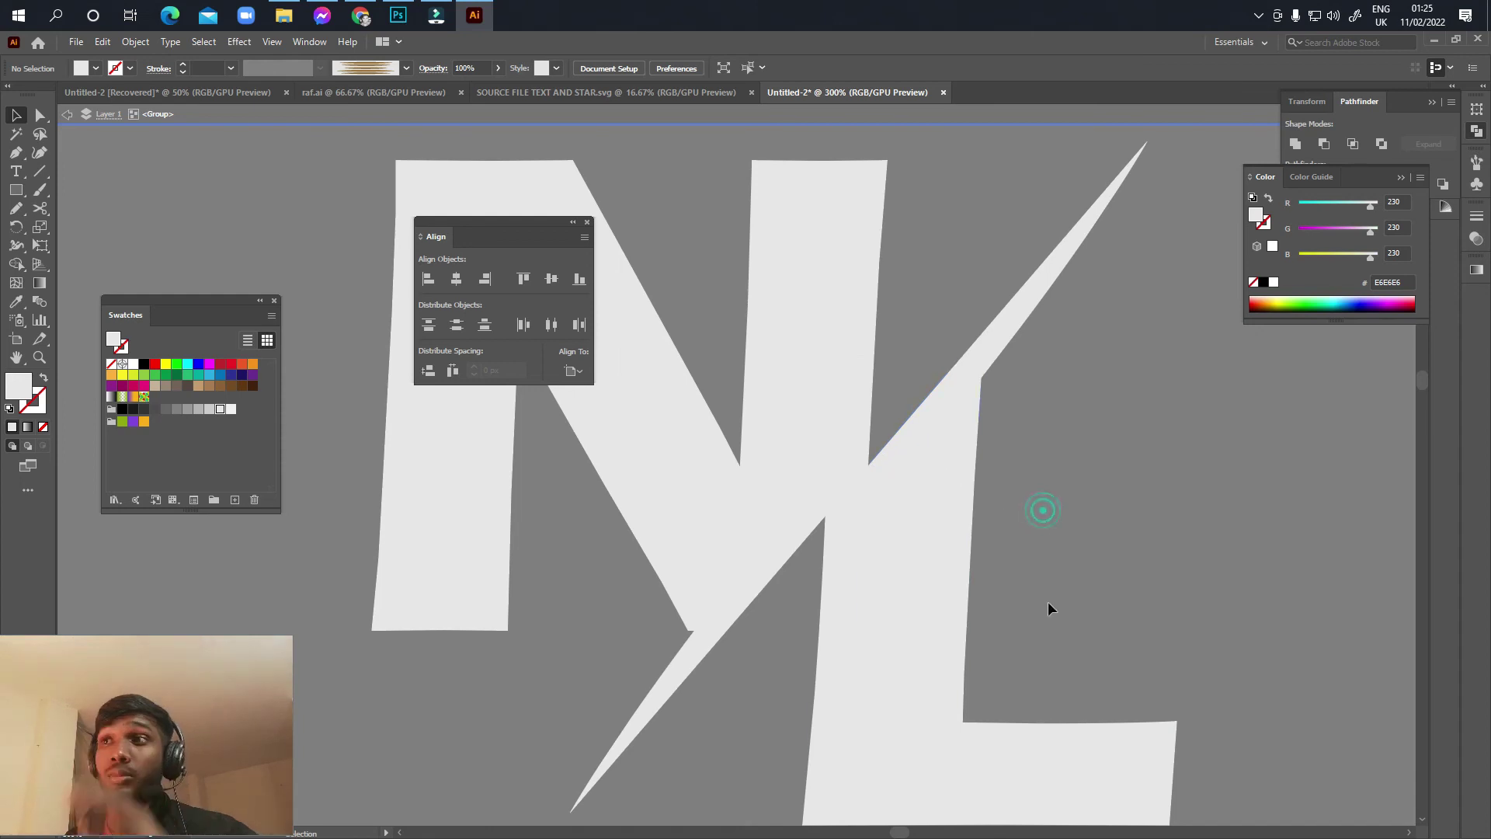
Step: Exit the monogram group and ungroup the 2 and 3 of the 23
scroll(1051, 599, "down", 3)
scroll(943, 599, "down", 3)
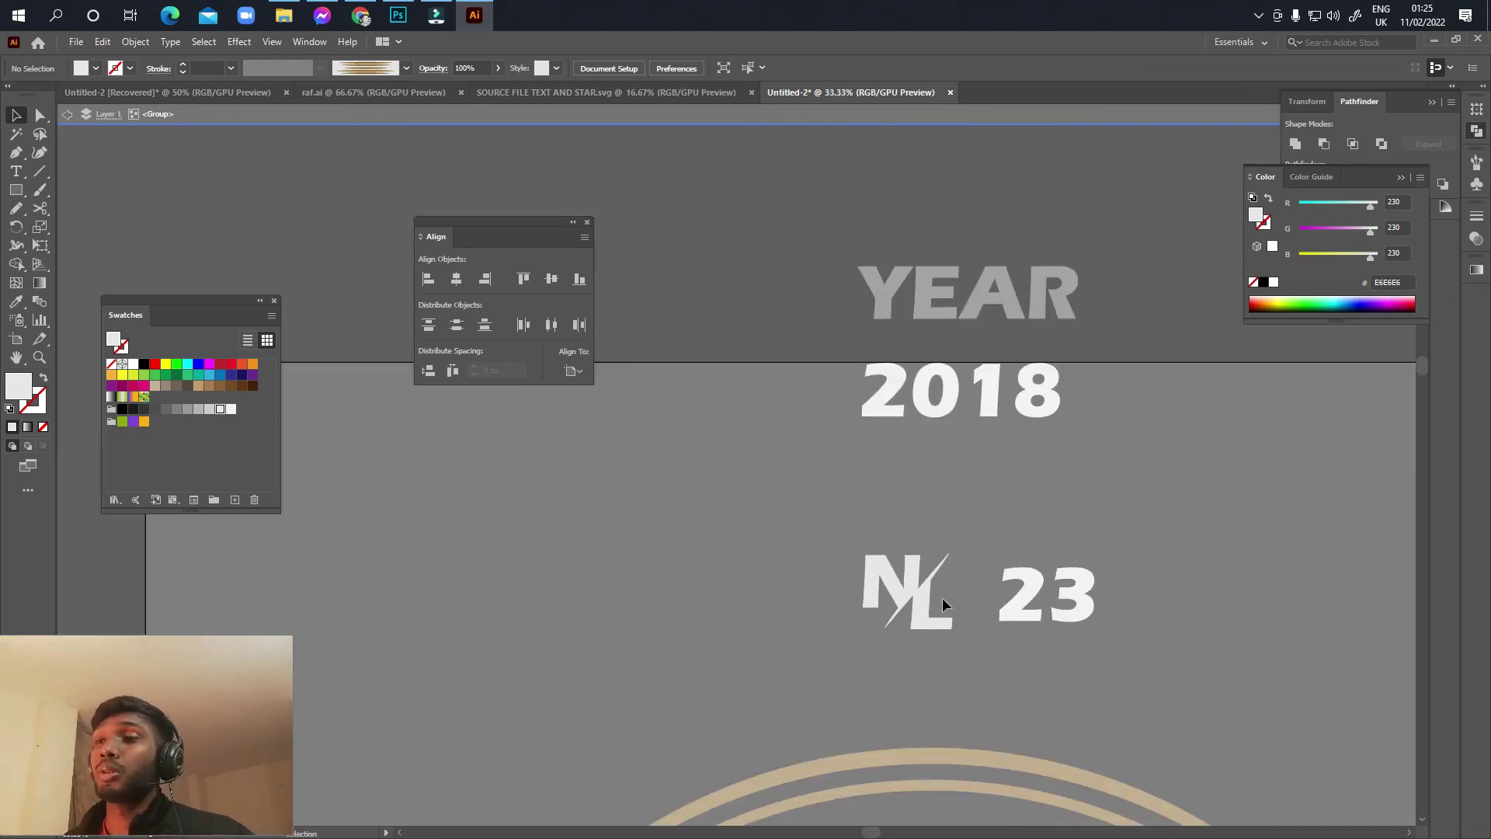
left_click_drag(943, 597, 852, 640)
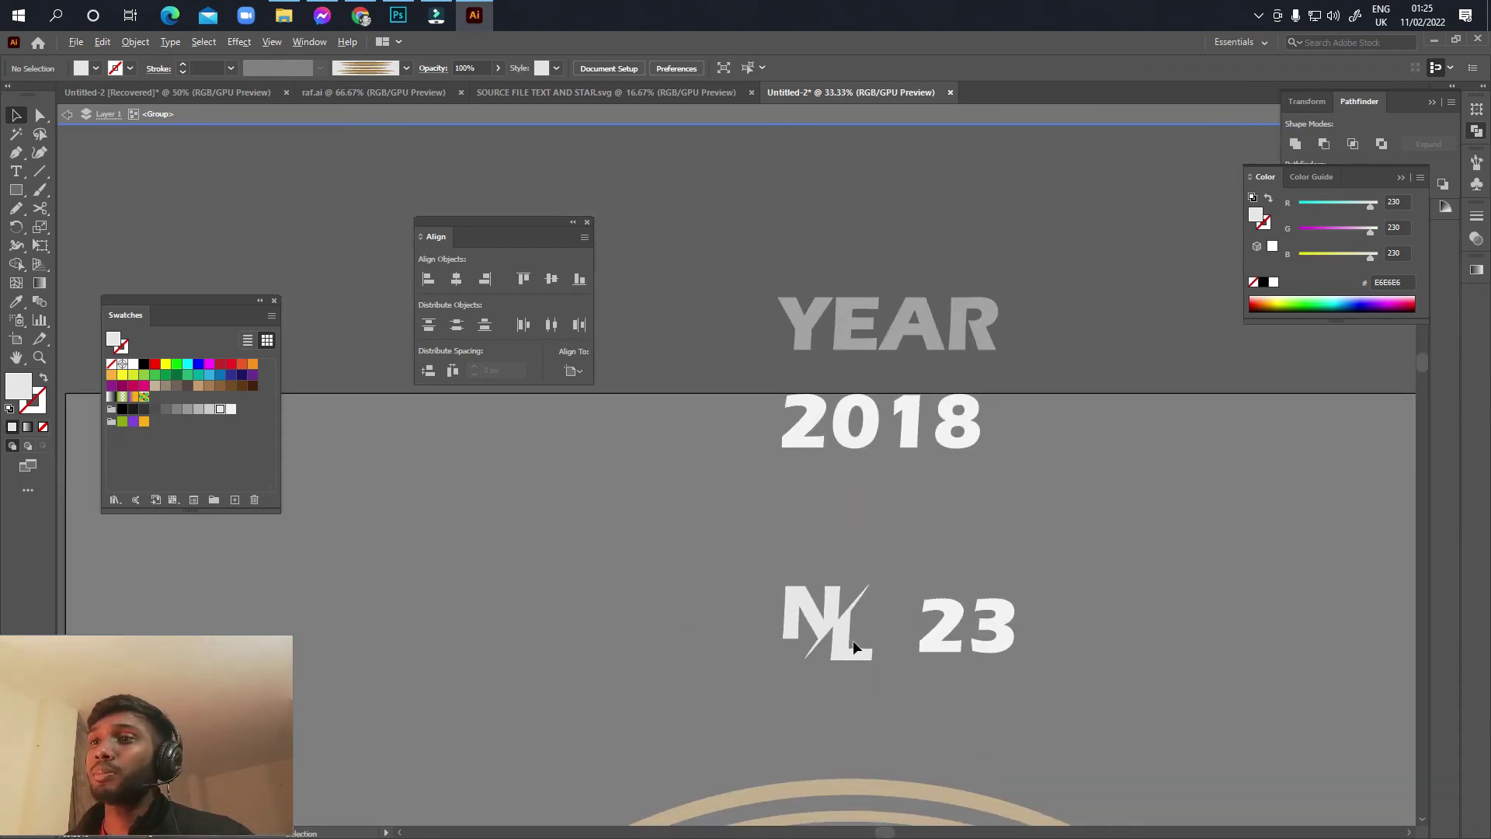
scroll(852, 640, "up", 2)
left_click_drag(960, 641, 901, 631)
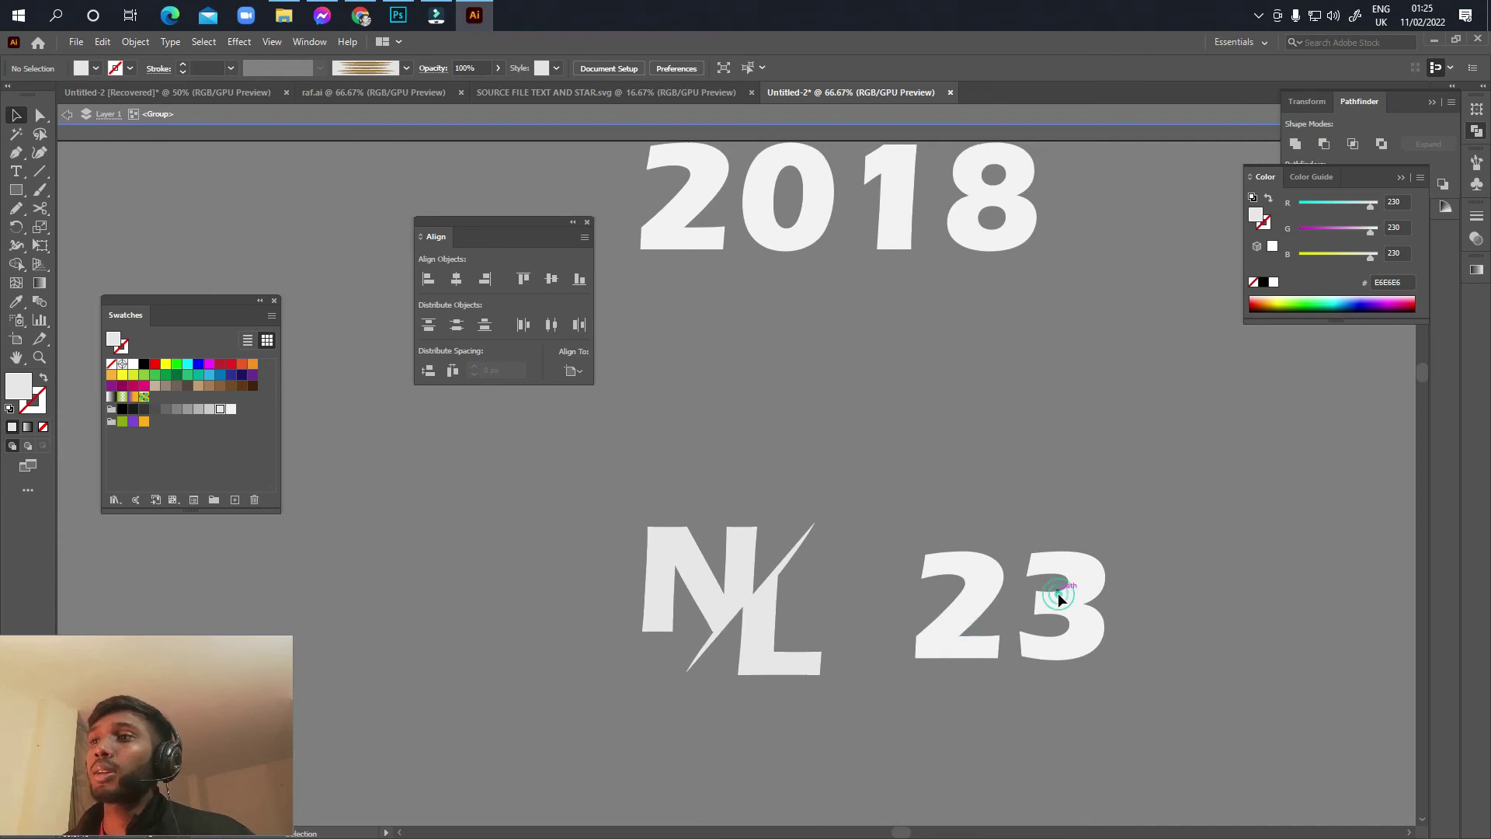
double_click(1059, 512)
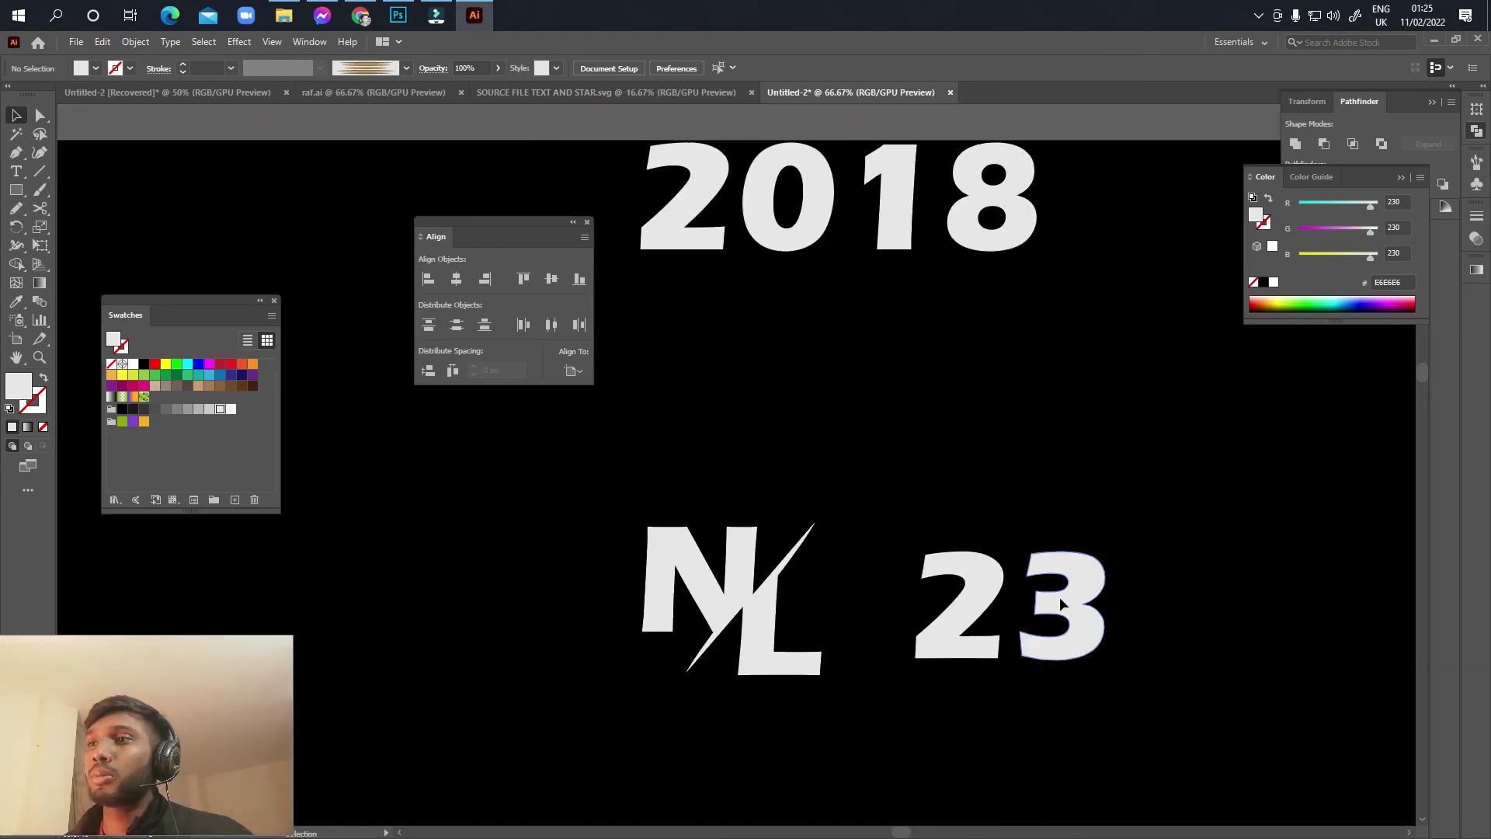
left_click(1058, 596)
right_click(1058, 598)
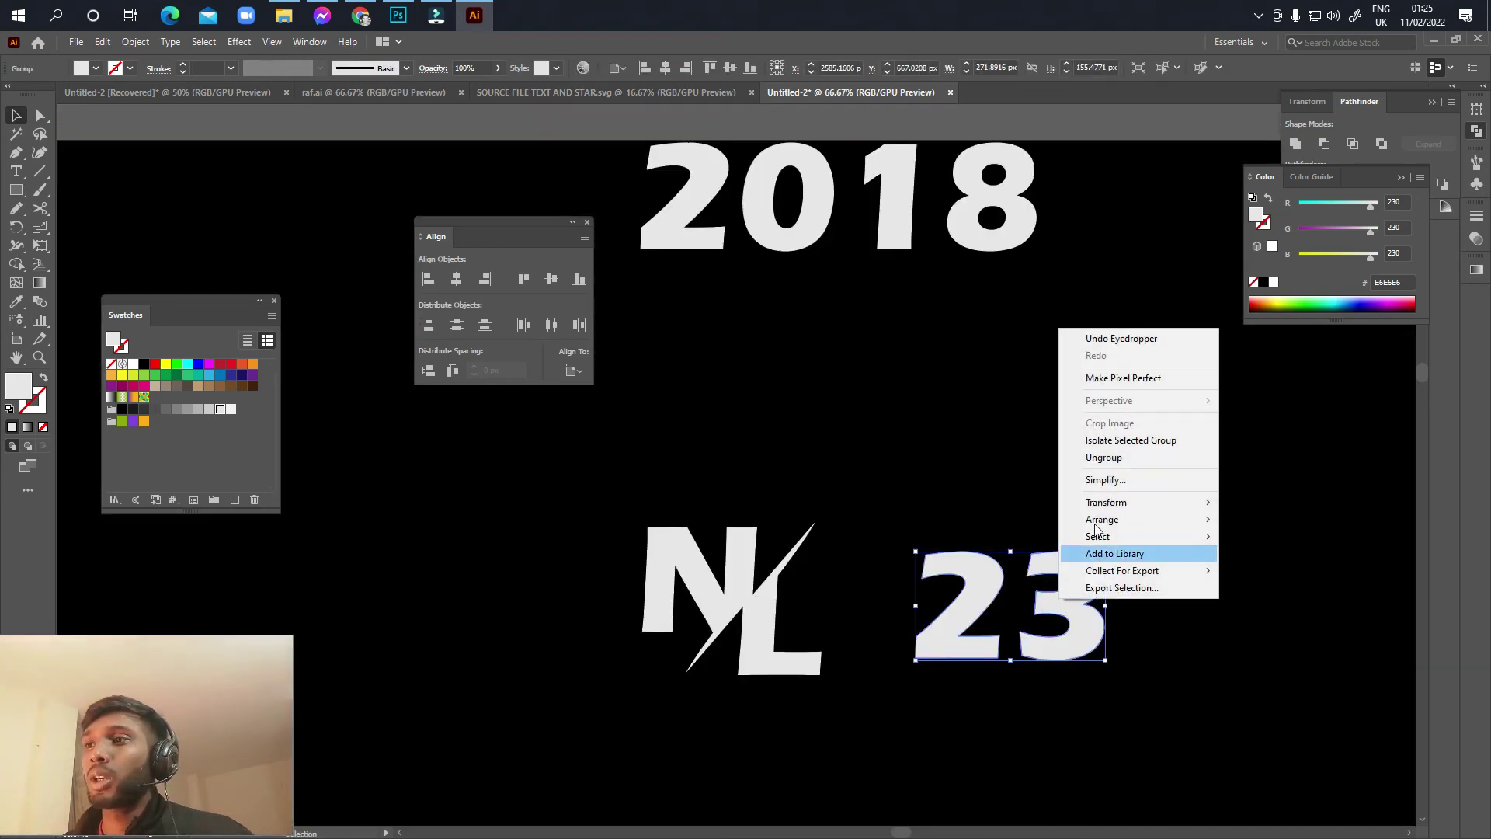
left_click(1103, 457)
Step: Move the 3 down and left against the 2's base, then sketch a trial diagonal line
left_click(1148, 598)
left_click(1065, 603)
double_click(1065, 603)
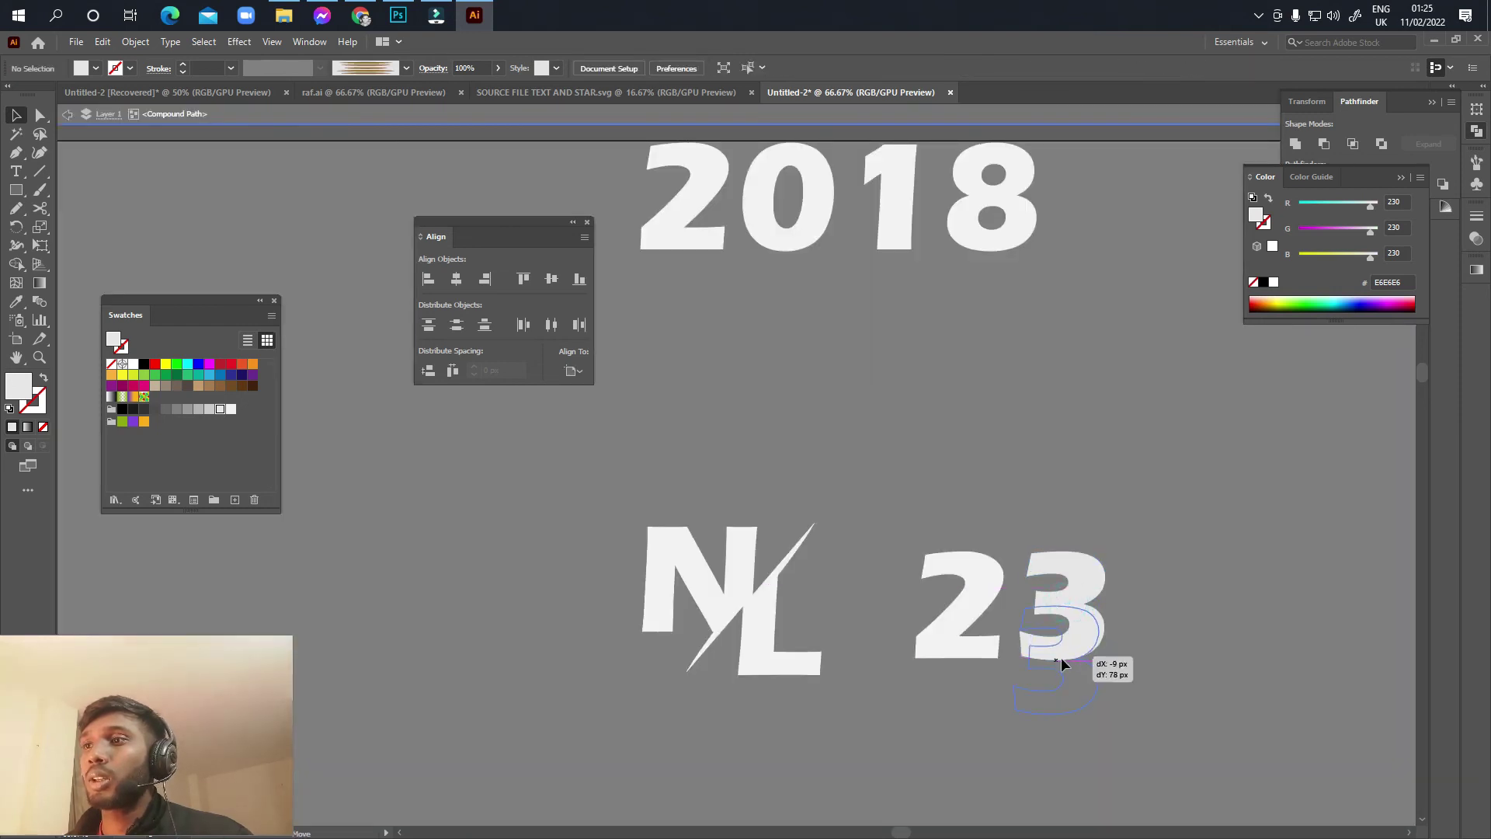
left_click_drag(1066, 600, 1031, 650)
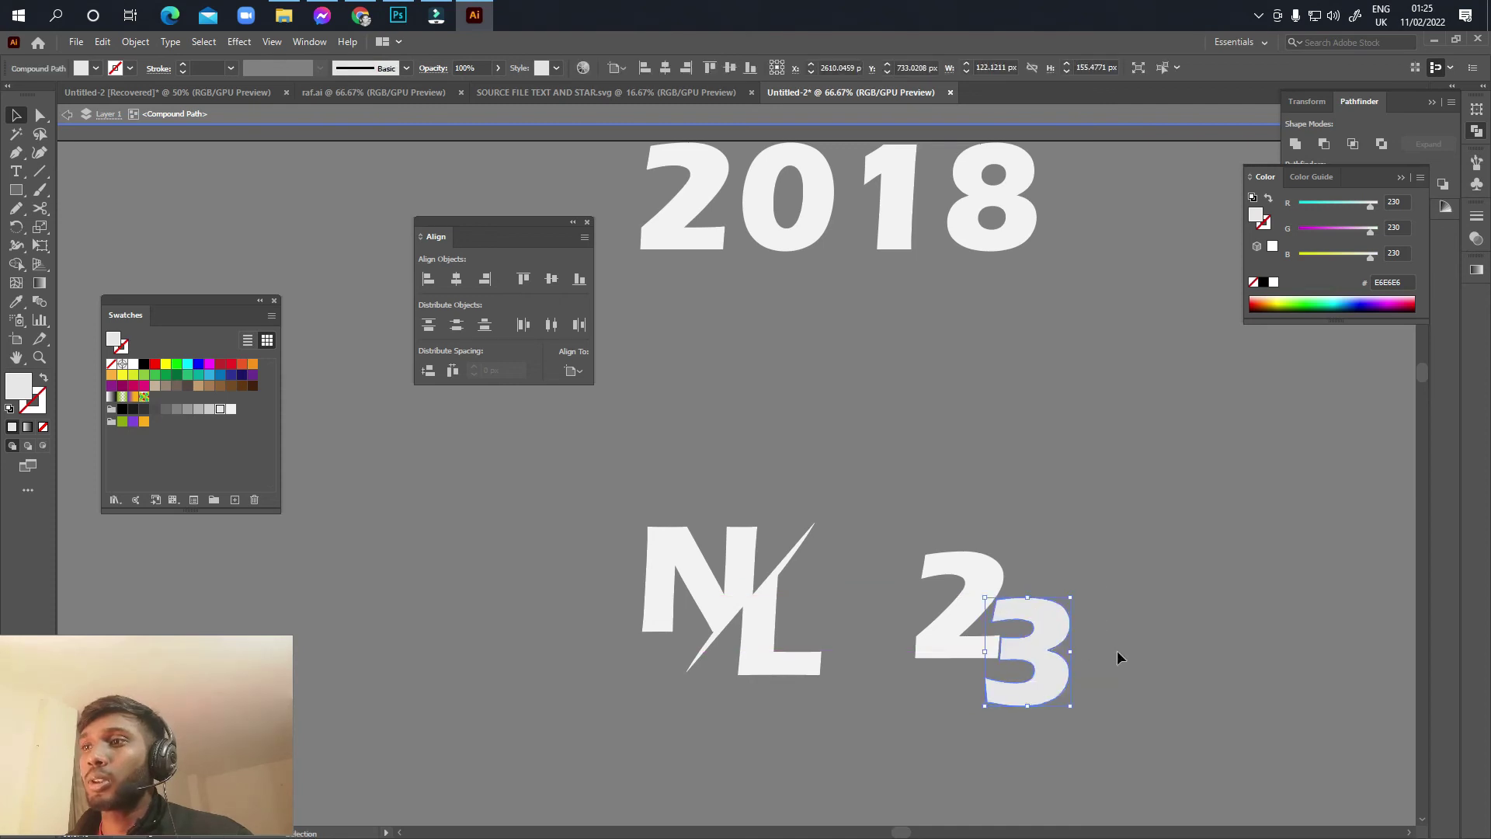
key("ctrl+equal")
key("ctrl+equal")
key("ctrl+equal")
left_click_drag(771, 656, 1094, 295)
Step: Draw a 45° line across the 23 with a yellow 14 pt stroke
left_click(642, 762, "ctrl")
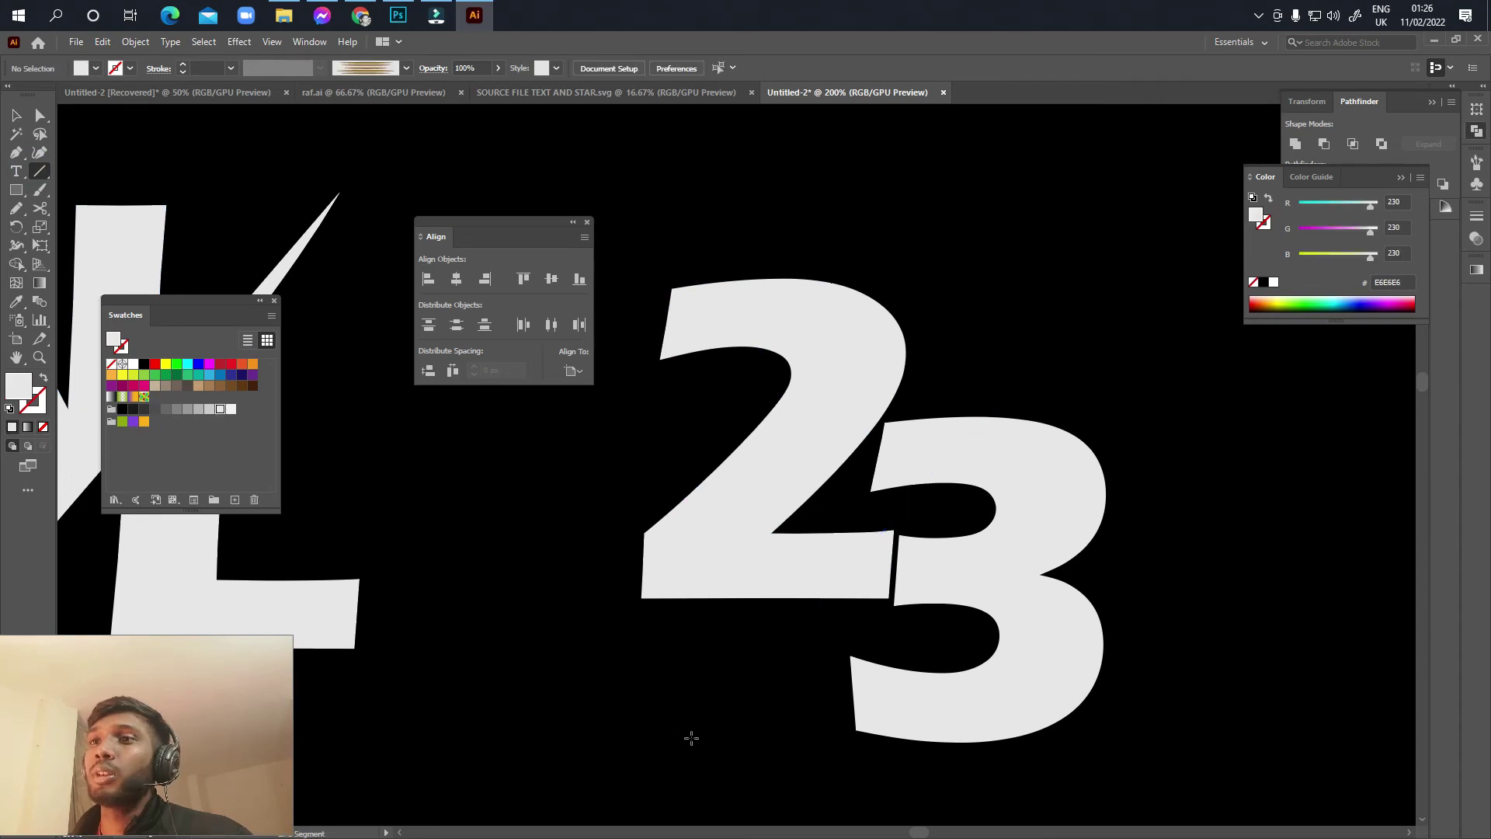
left_click_drag(660, 762, 1101, 309)
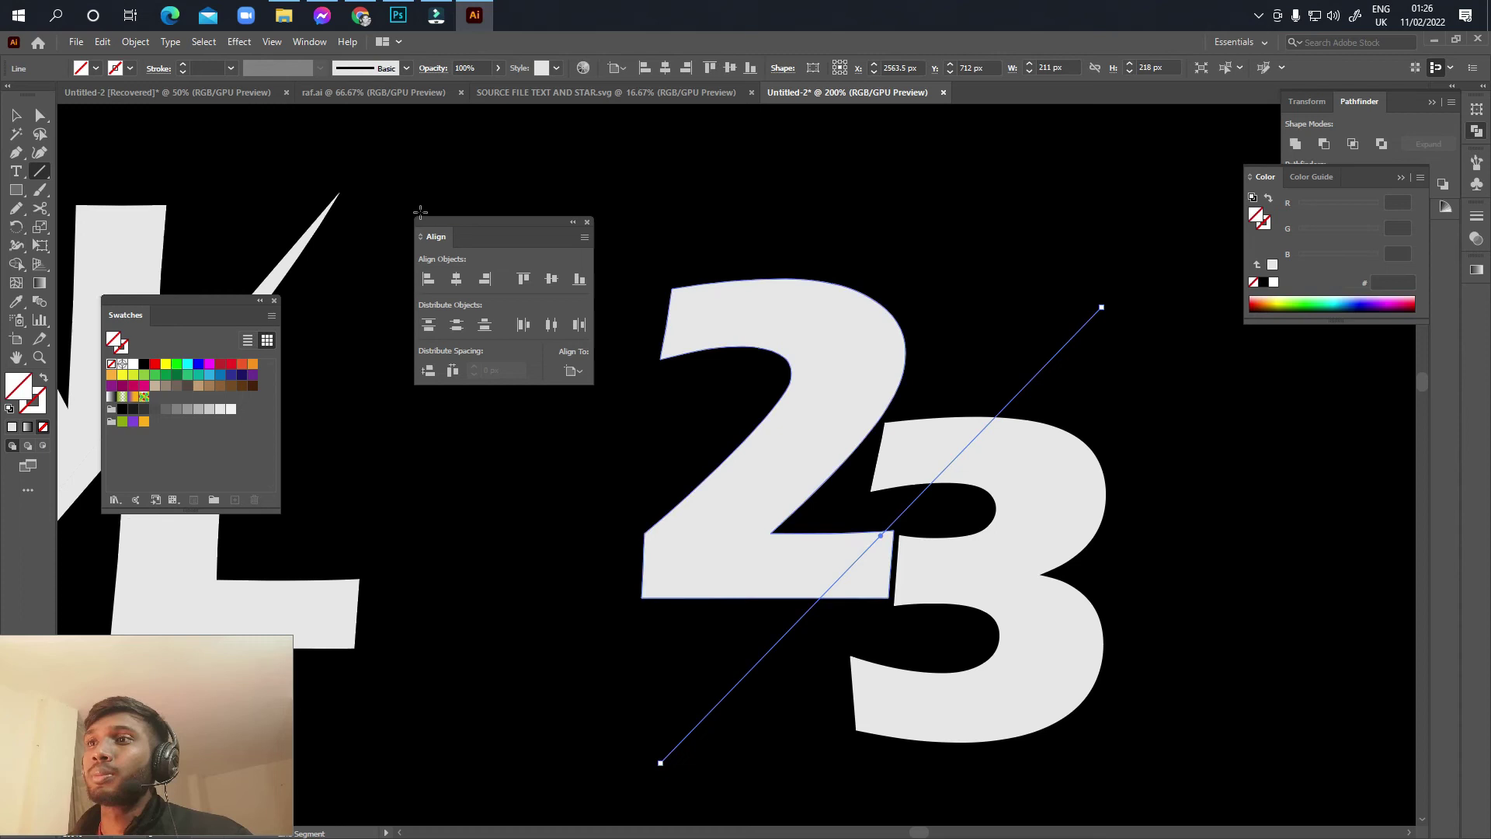
left_click(184, 70)
left_click(184, 70)
left_click(184, 66)
left_click(183, 67)
left_click(184, 67)
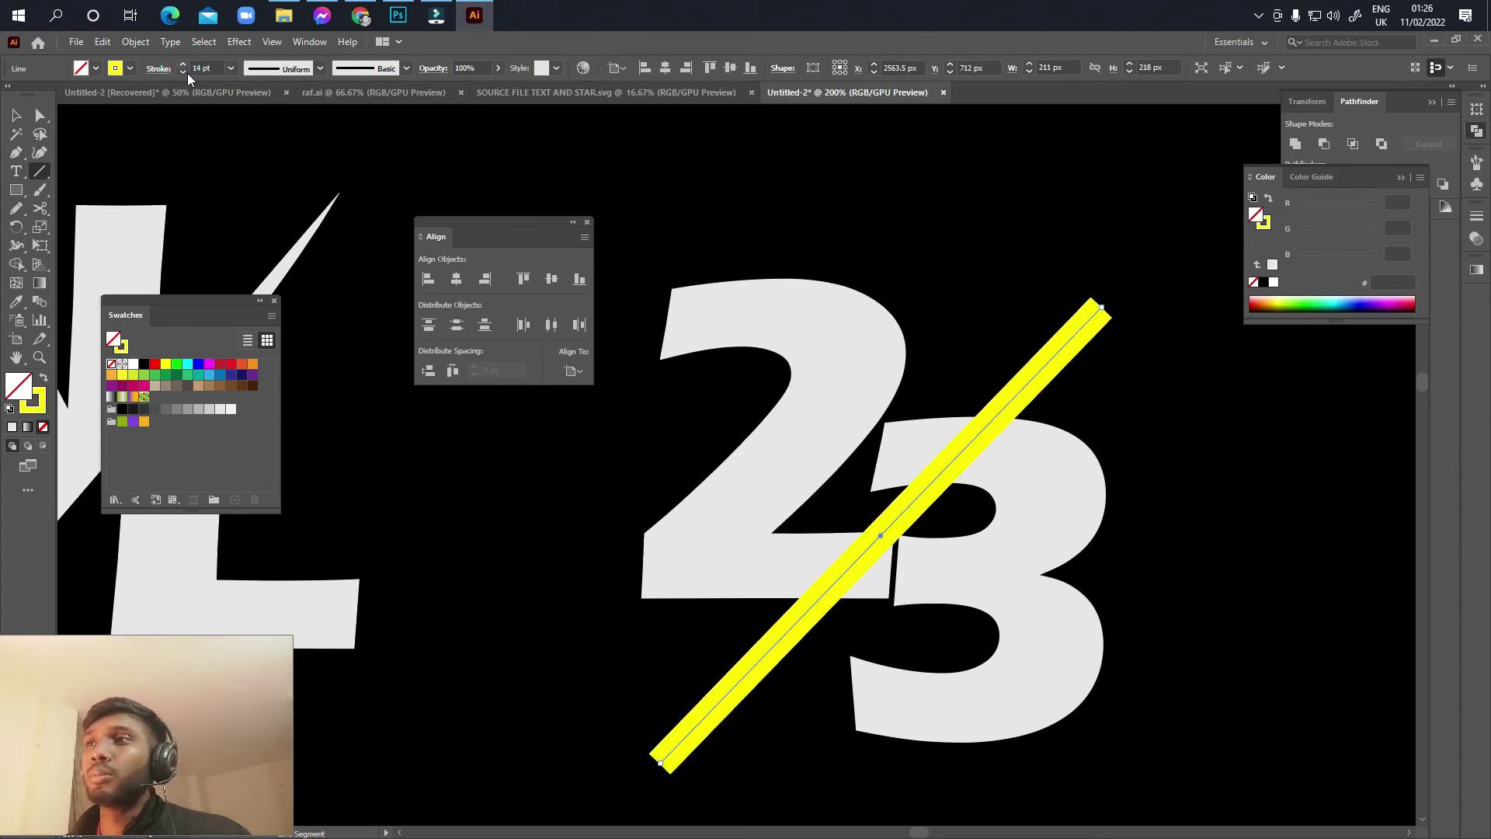
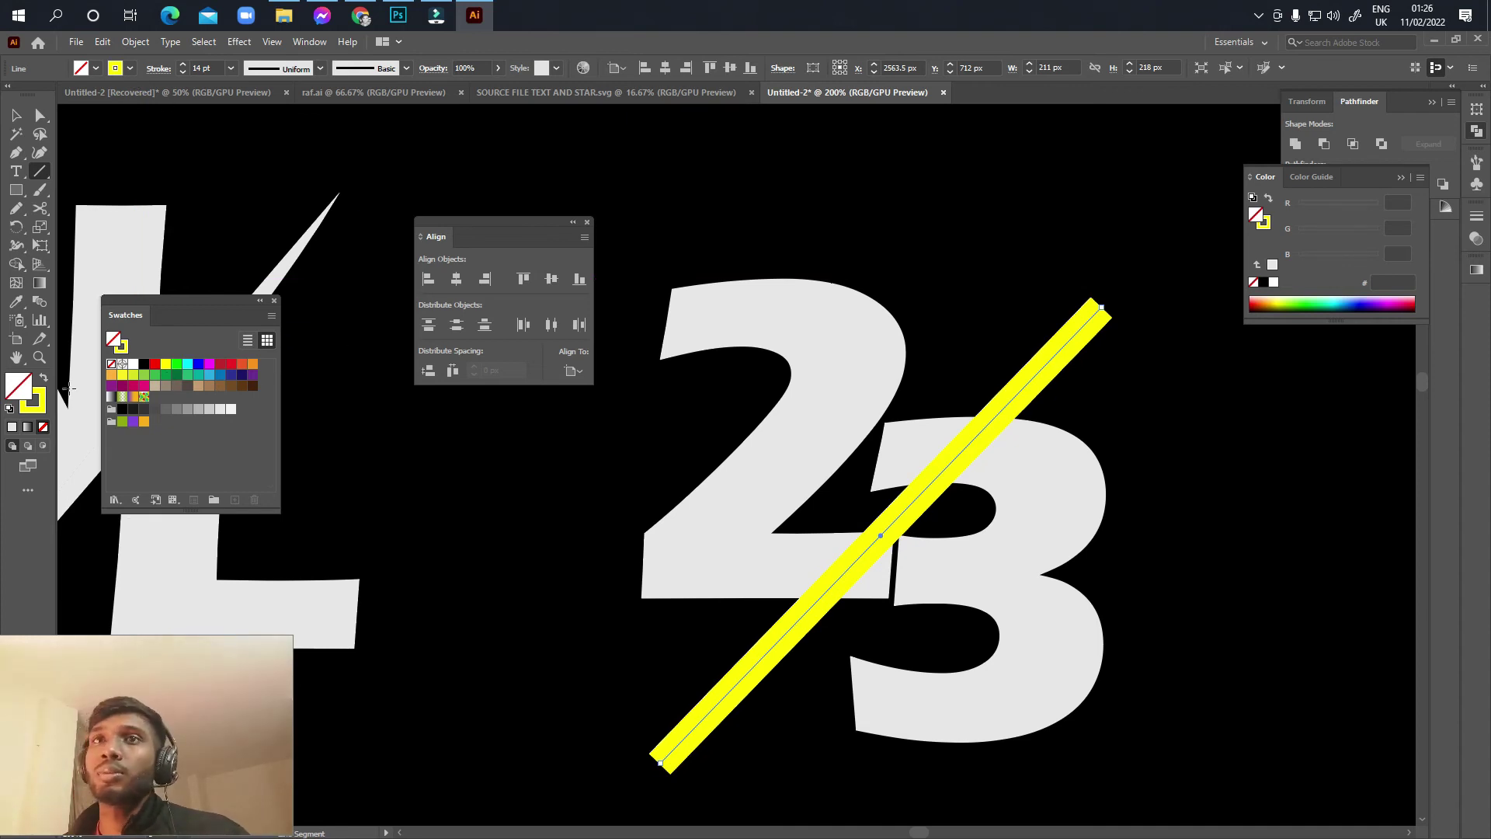
Step: Make the line's stroke RGB red and apply the tapered elliptical Width Profile 1
left_click(41, 390)
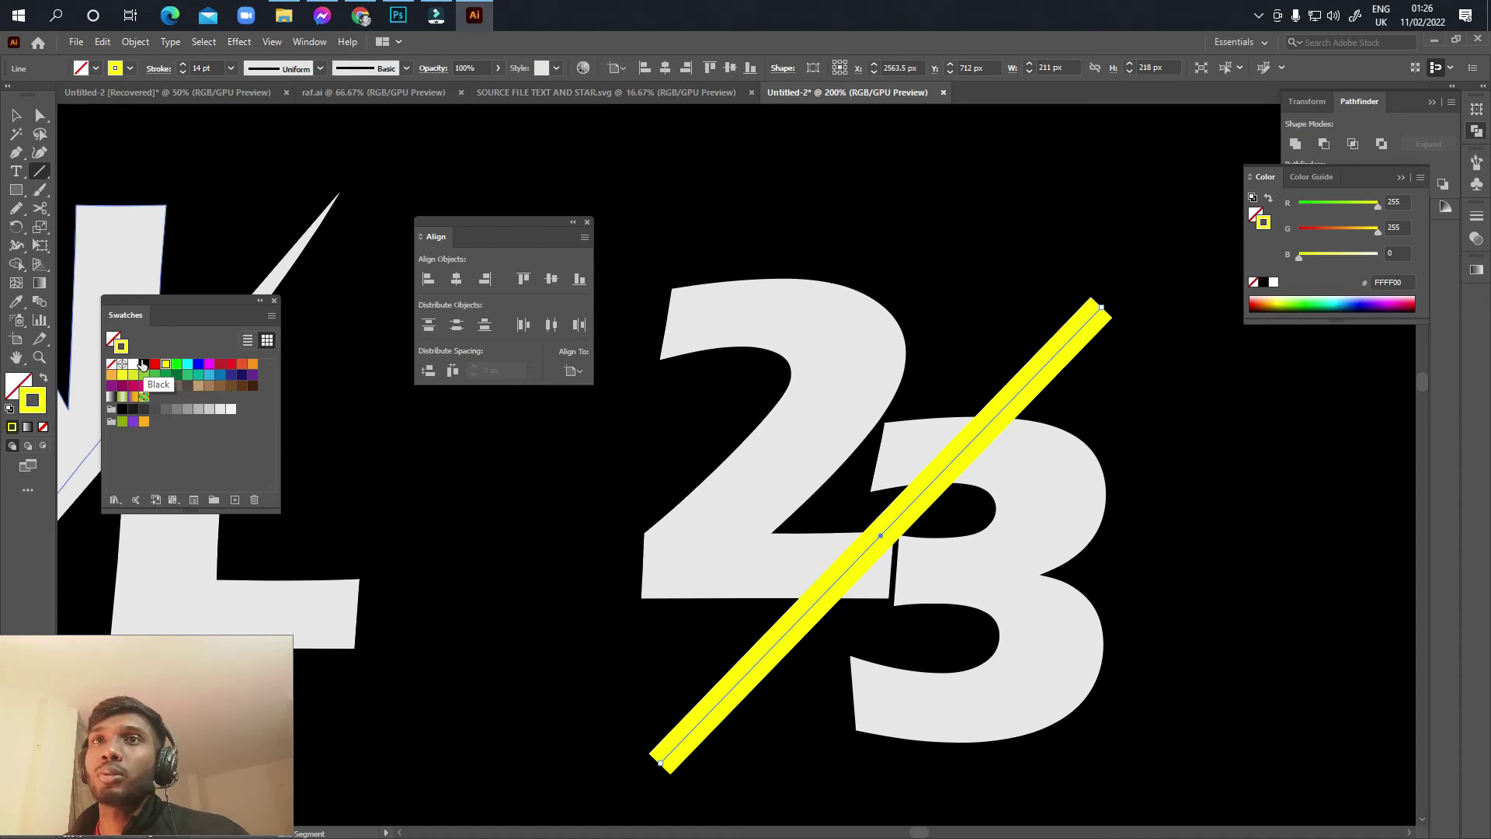
left_click(155, 364)
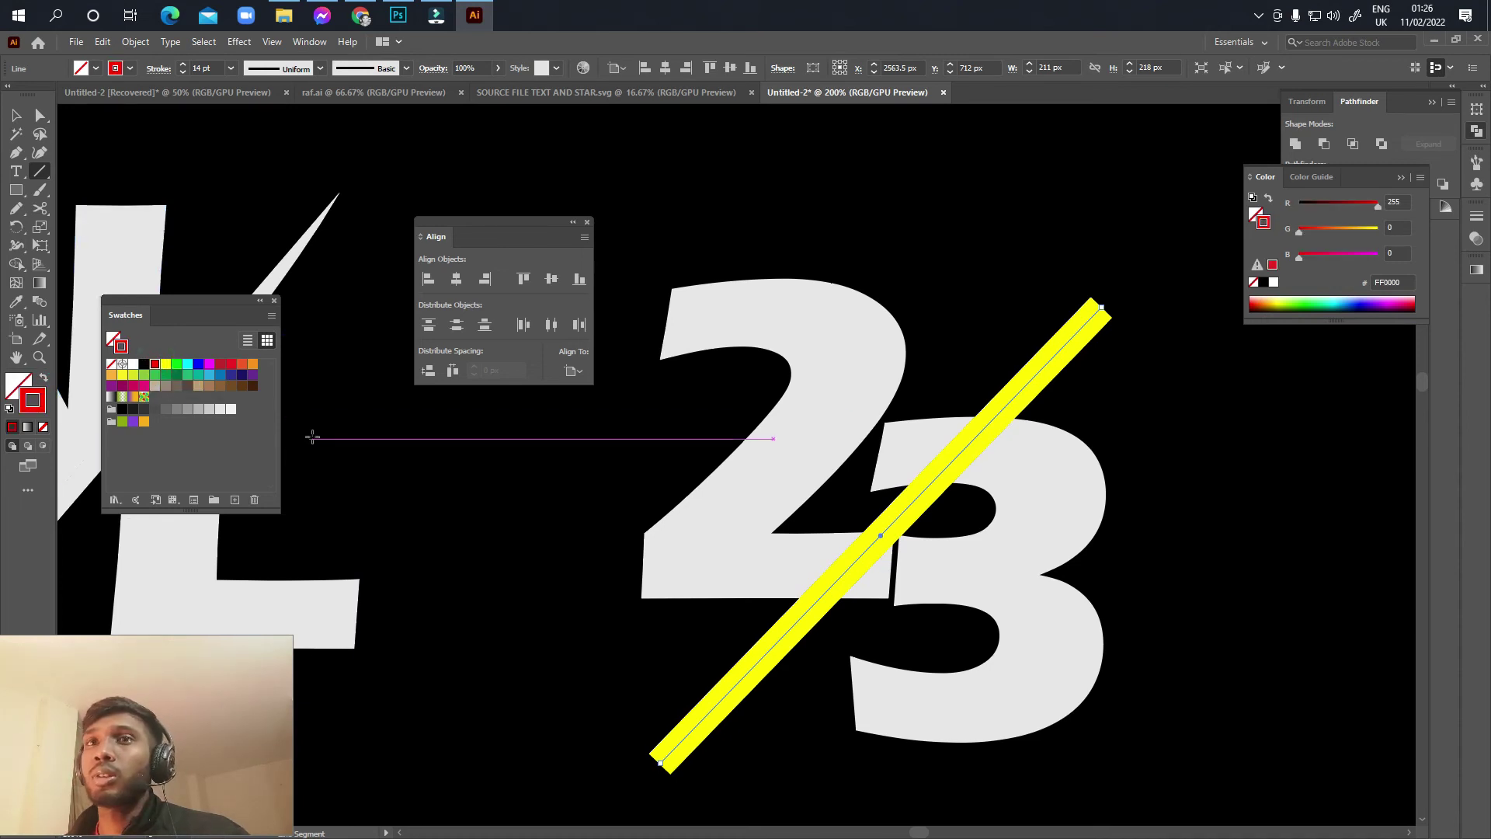
left_click(17, 117)
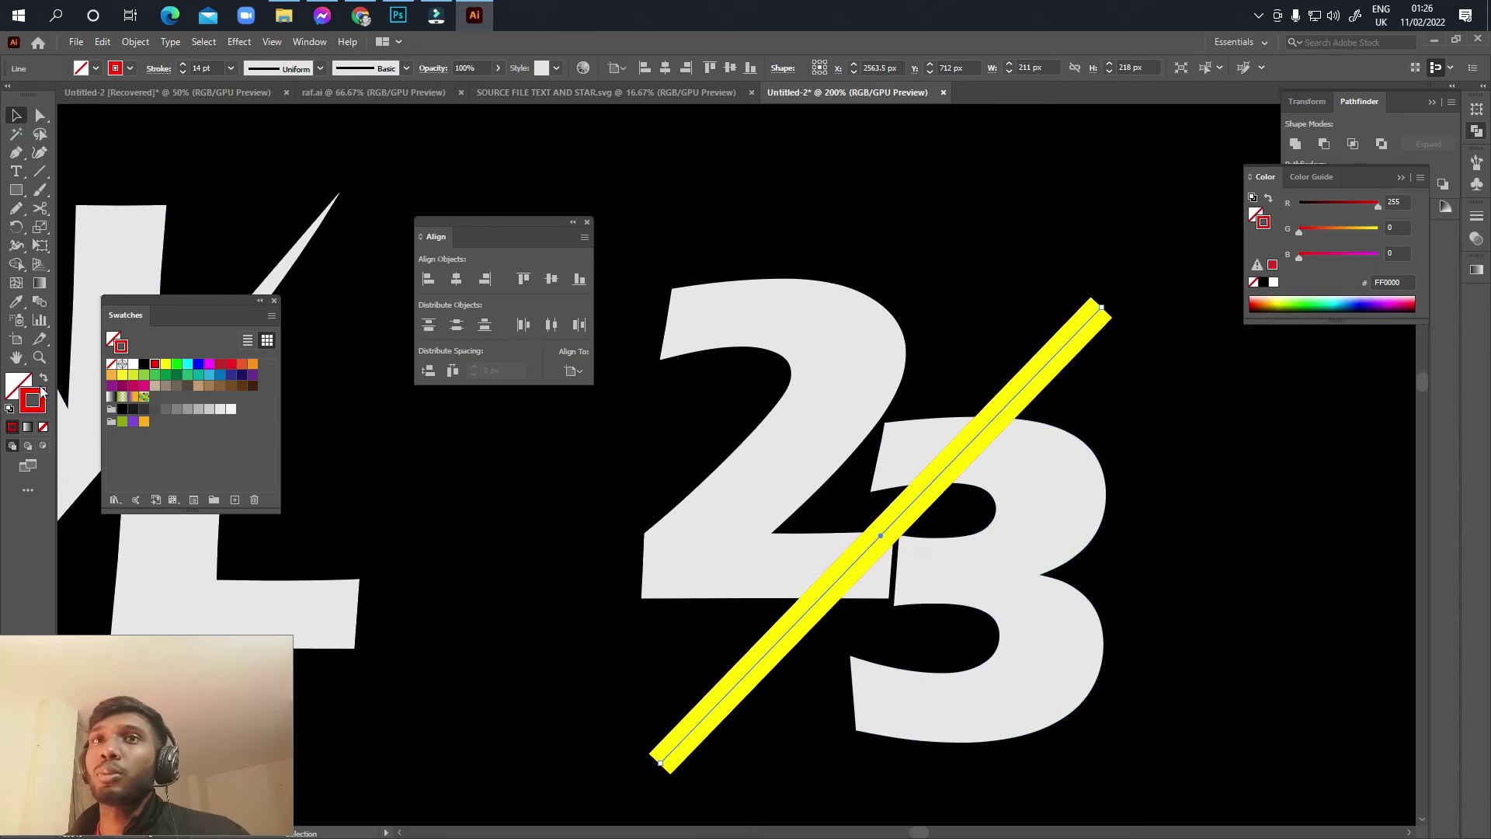
left_click(320, 69)
left_click(263, 124)
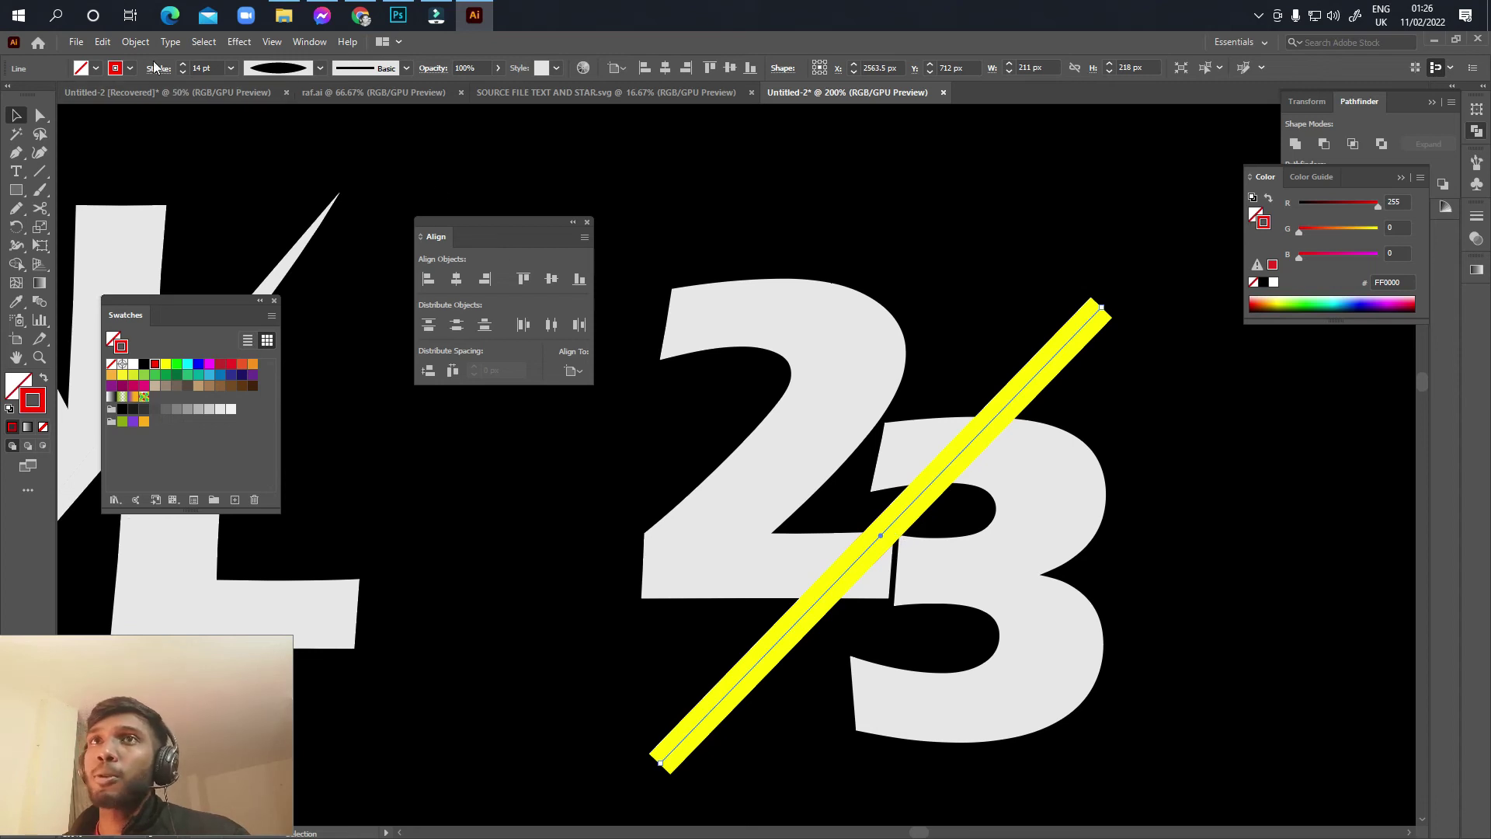
left_click(130, 48)
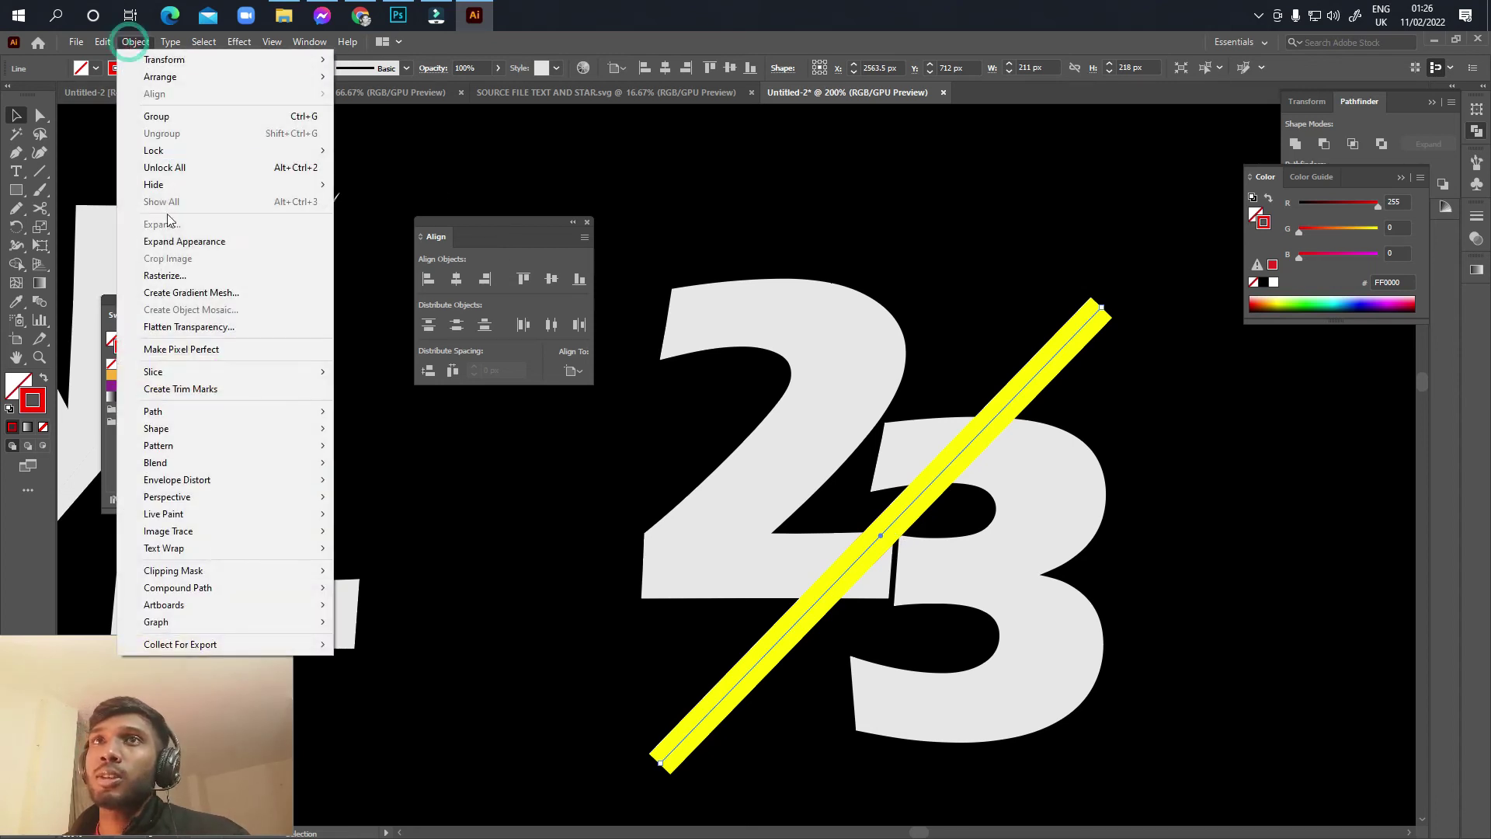
Step: Expand the stripe and divide the 2 and 3 along it with Pathfinder, then isolate the group
left_click(175, 239)
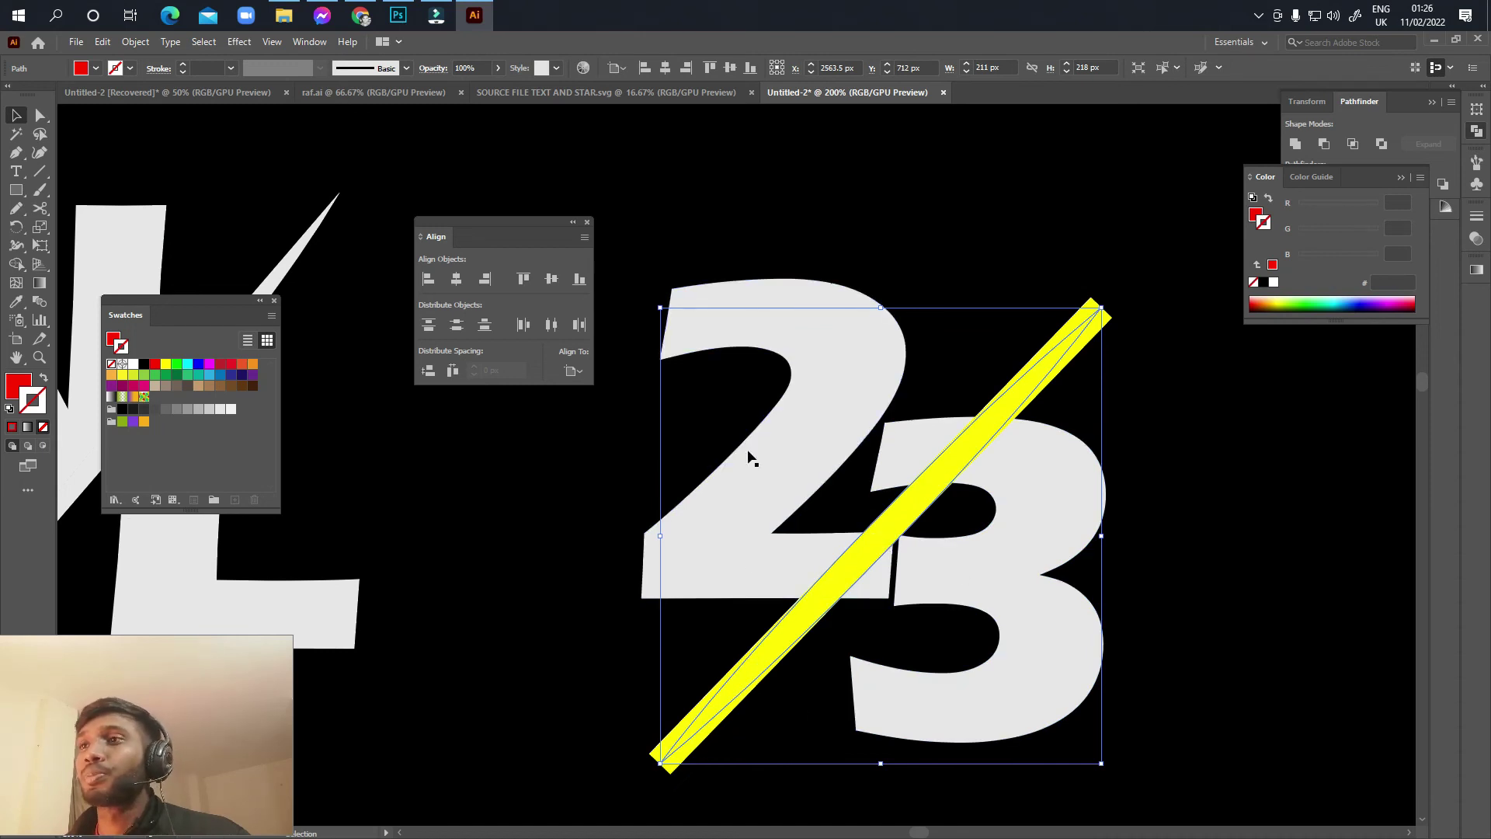
left_click_drag(701, 396, 1242, 749)
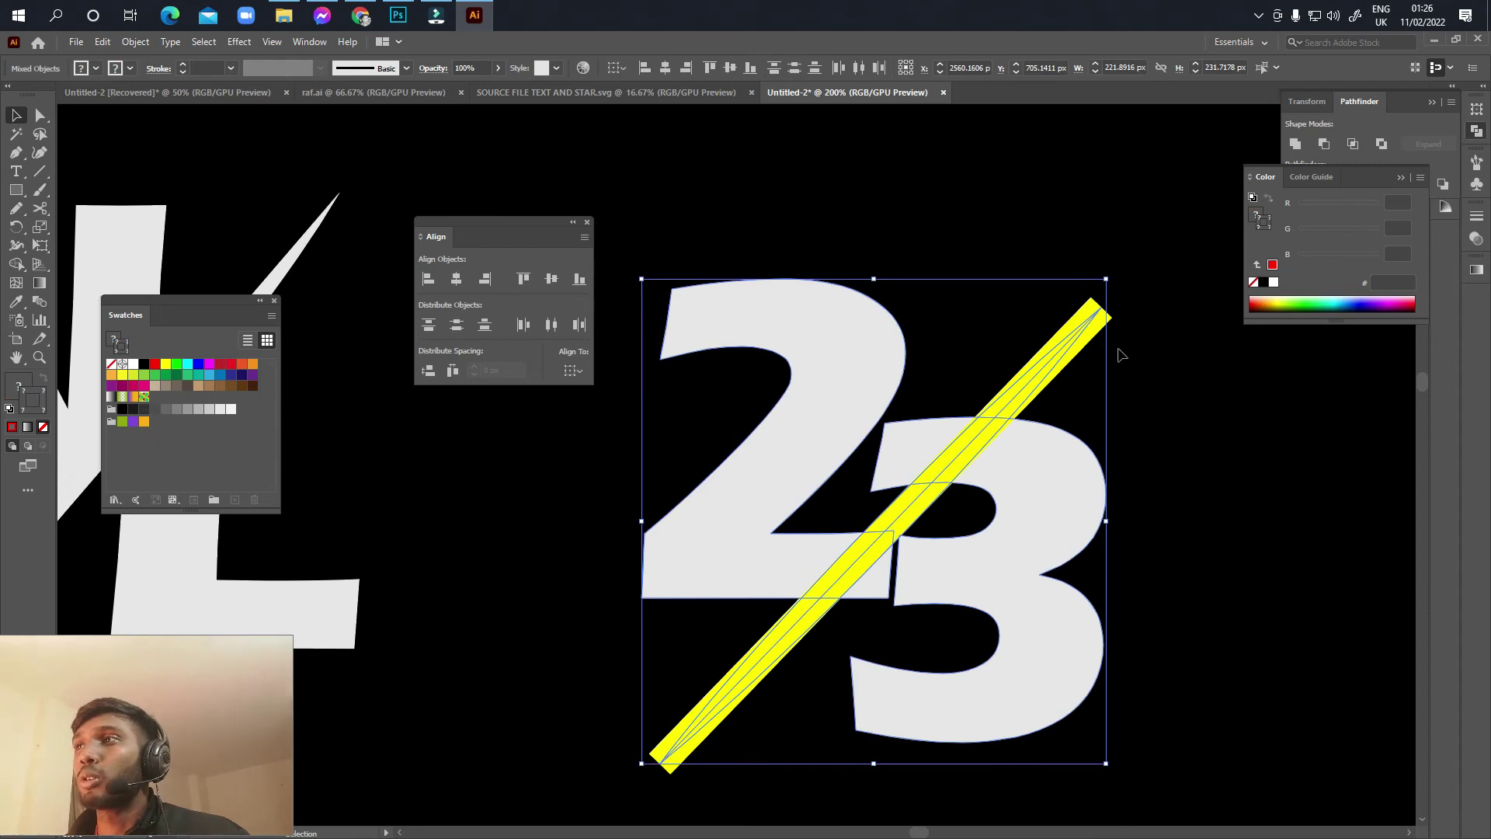
left_click(1394, 181)
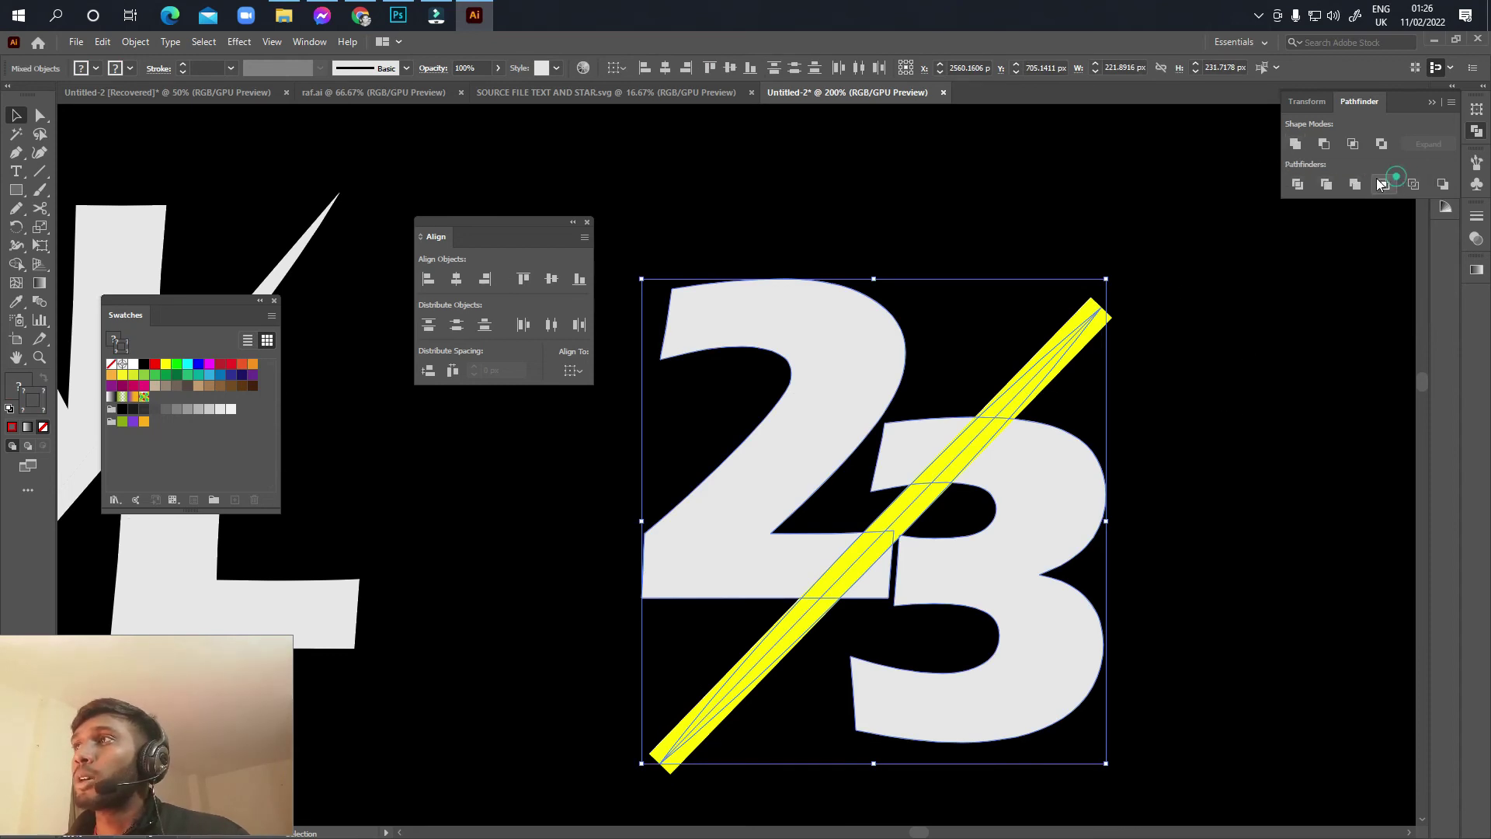
left_click(1298, 184)
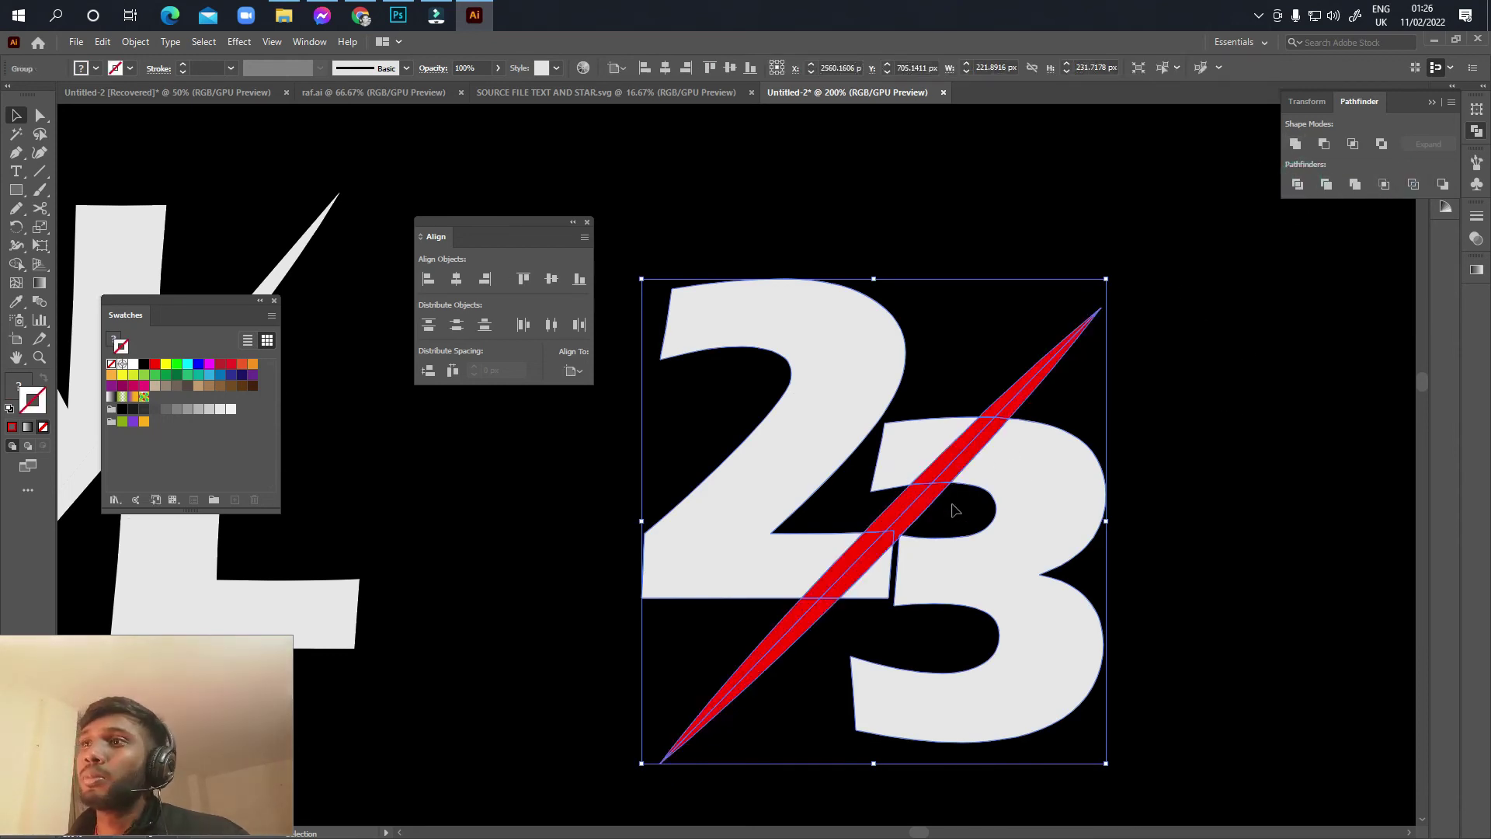
scroll(924, 536, "up", 2)
scroll(924, 536, "up", 2)
scroll(924, 536, "down", 3)
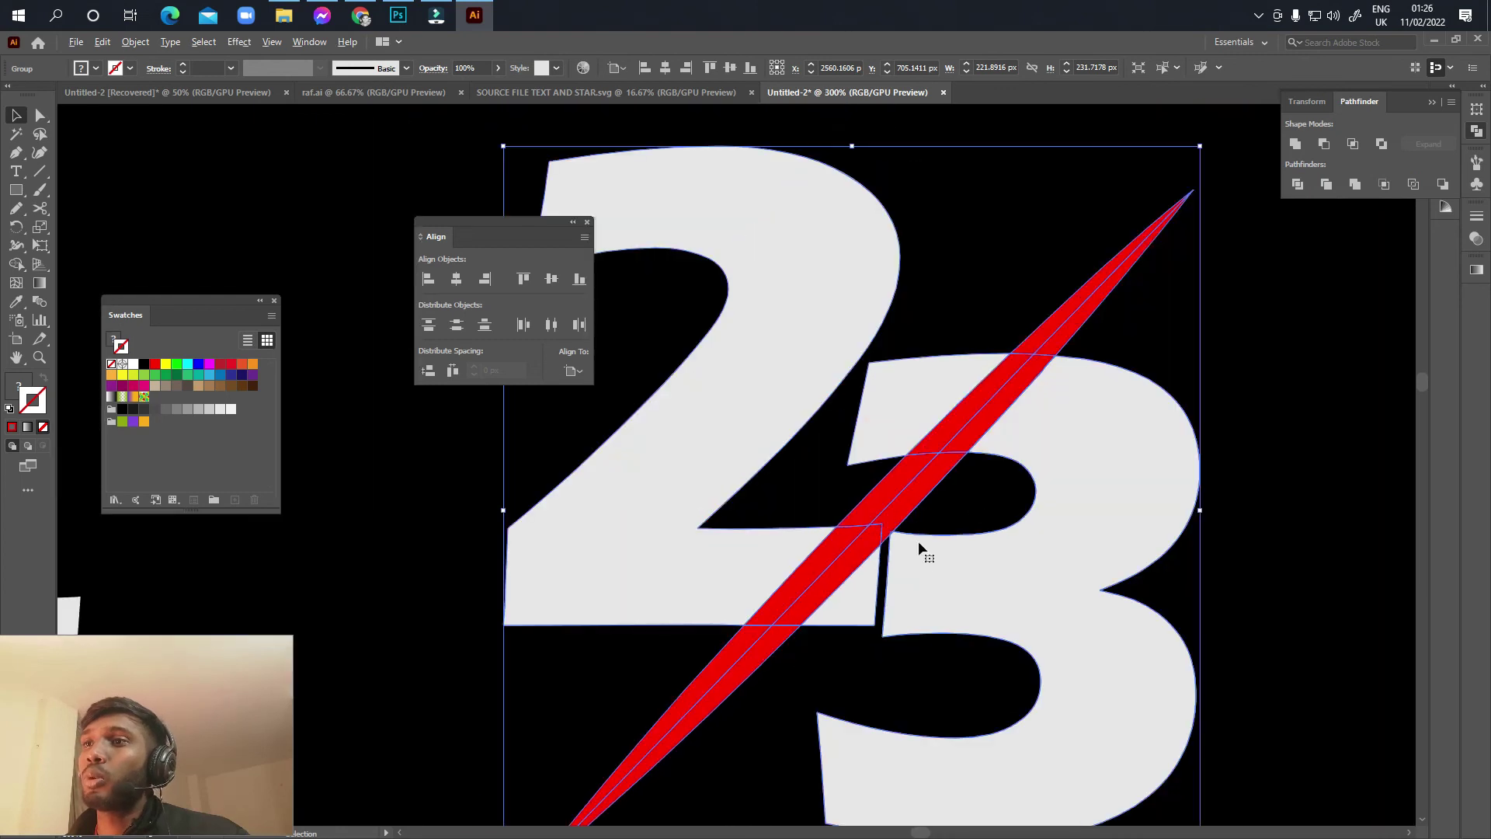
double_click(977, 512)
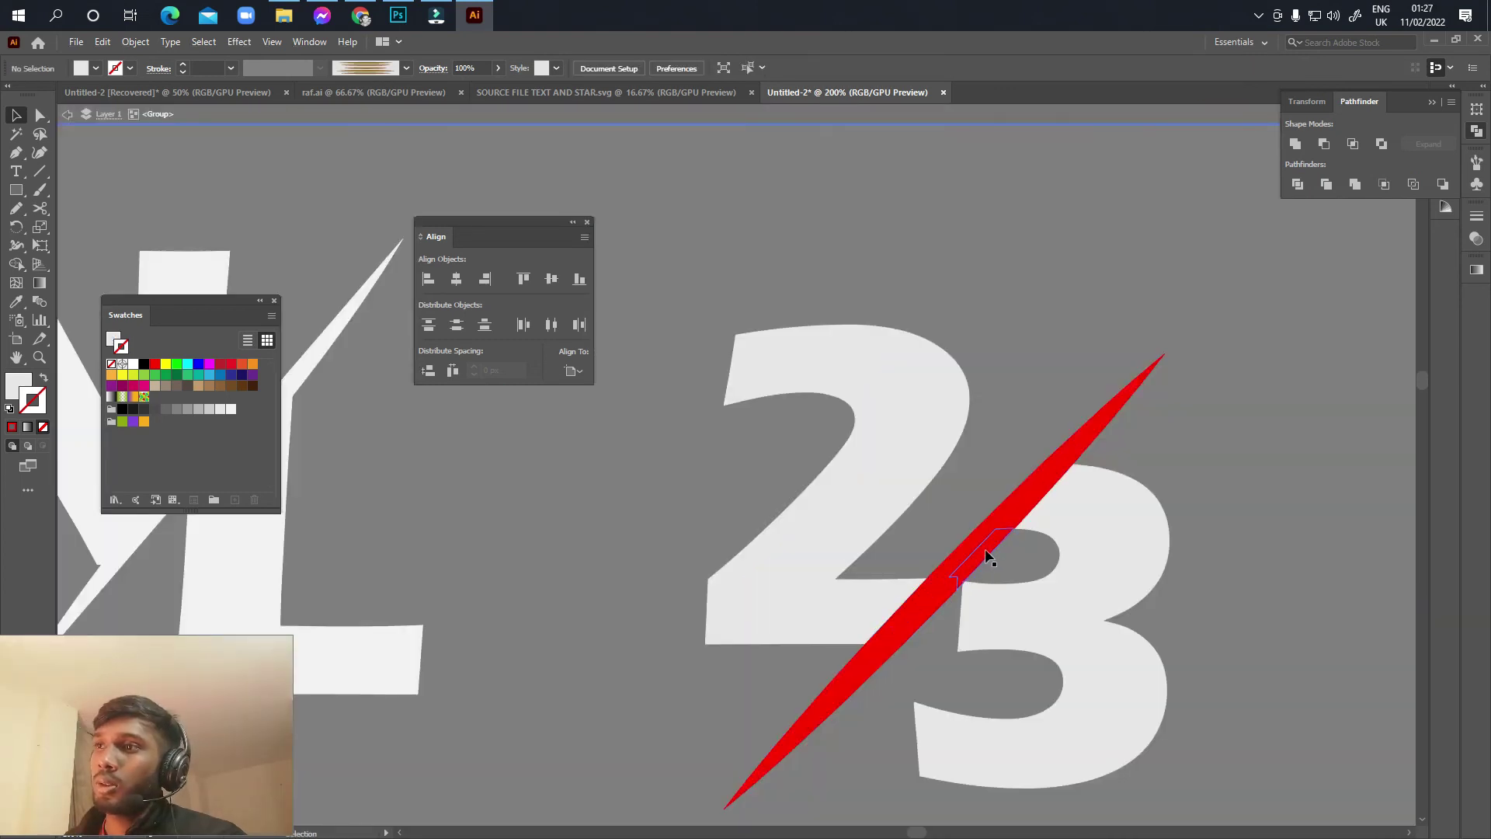
Step: Stretch the small slash piece at both ends so it spans the 2 and 3
left_click(986, 555)
left_click_drag(1026, 506, 1162, 351)
left_click_drag(949, 591, 882, 662)
left_click(880, 660)
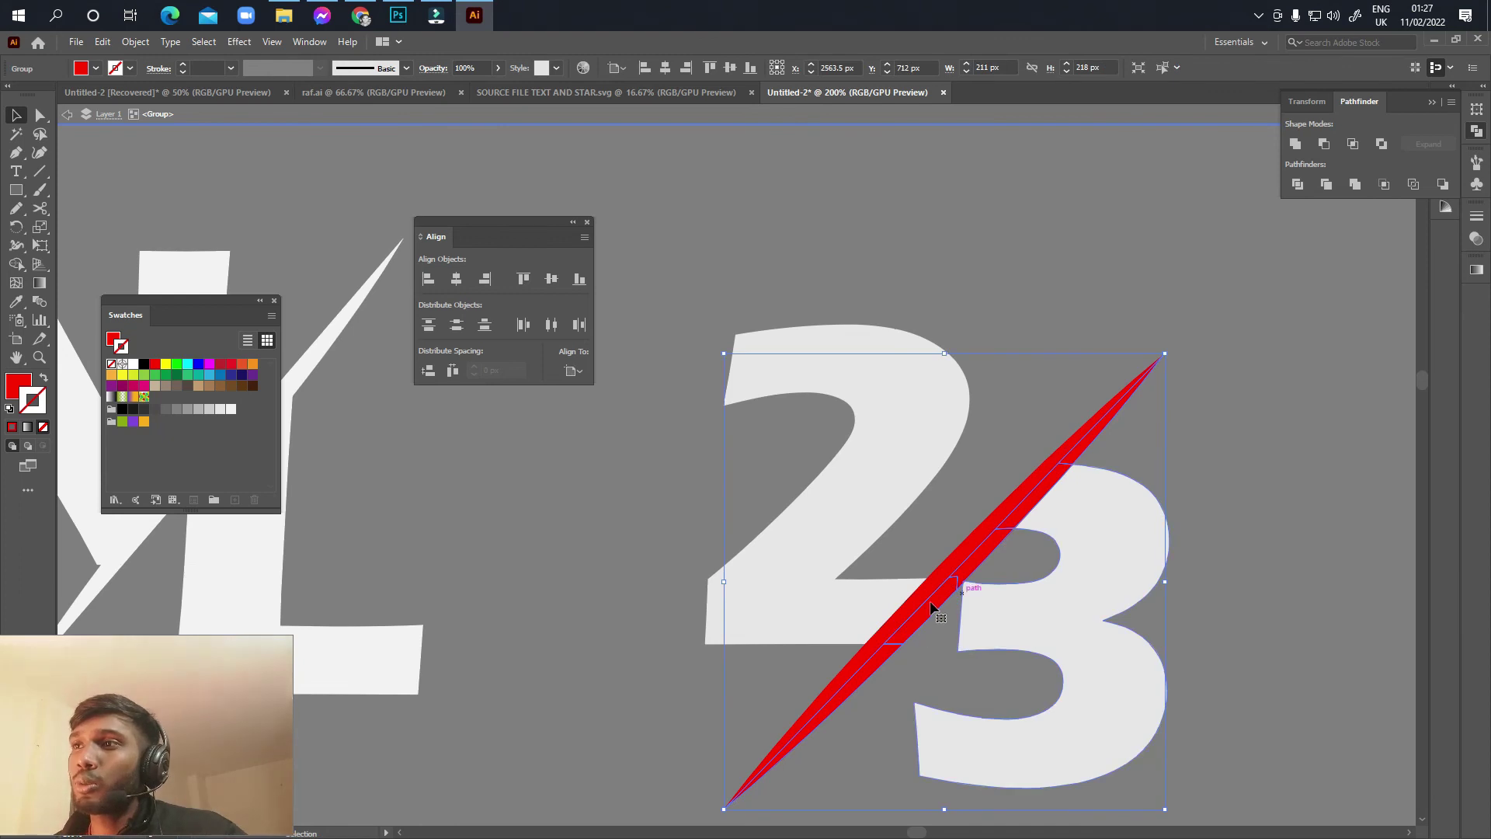
Step: Duplicate the slash and the 3 slightly downward to form a second parallel slash
key("alt+Down")
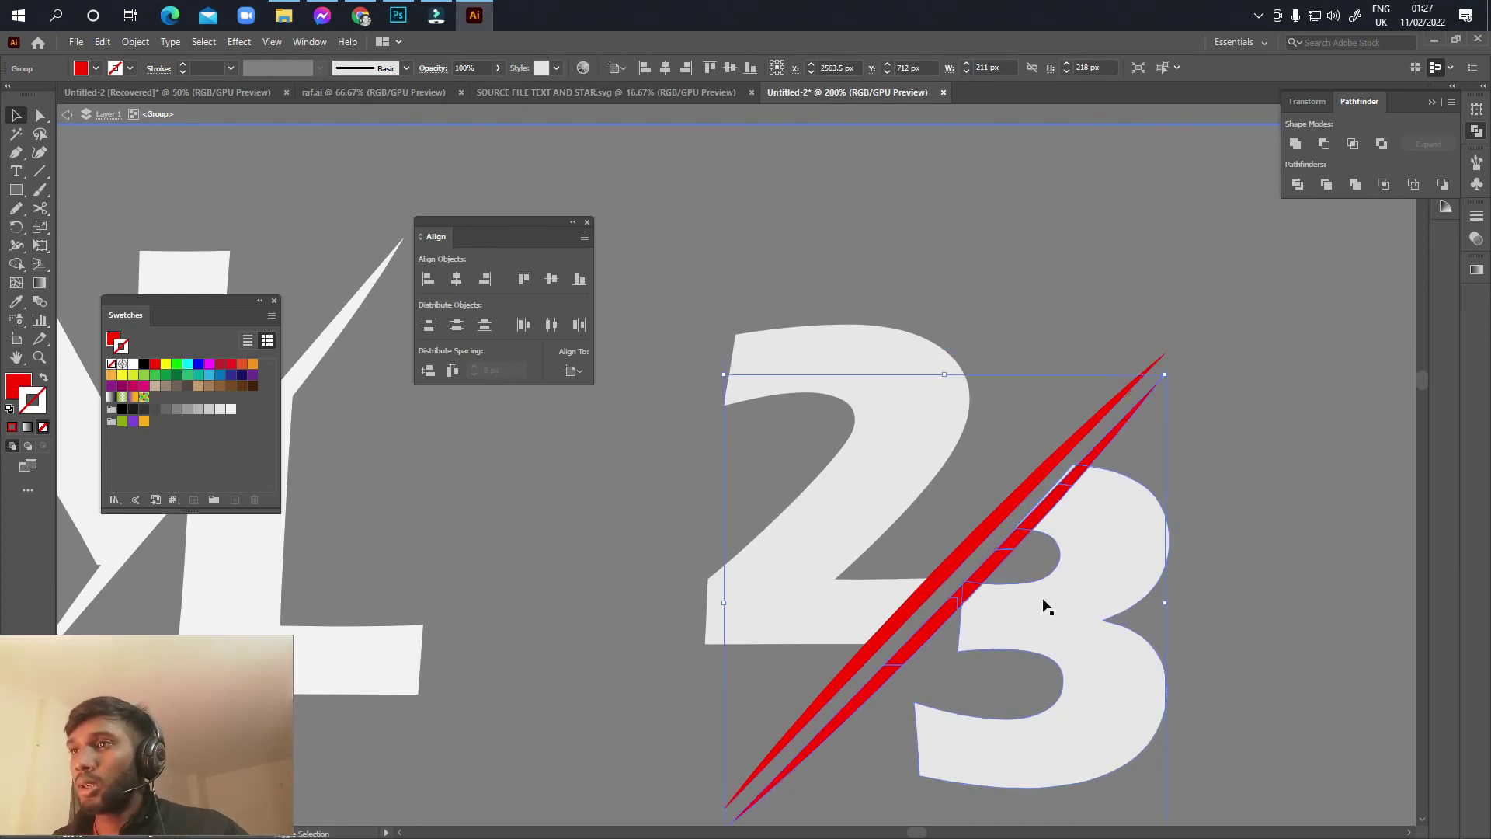
key("ctrl+z")
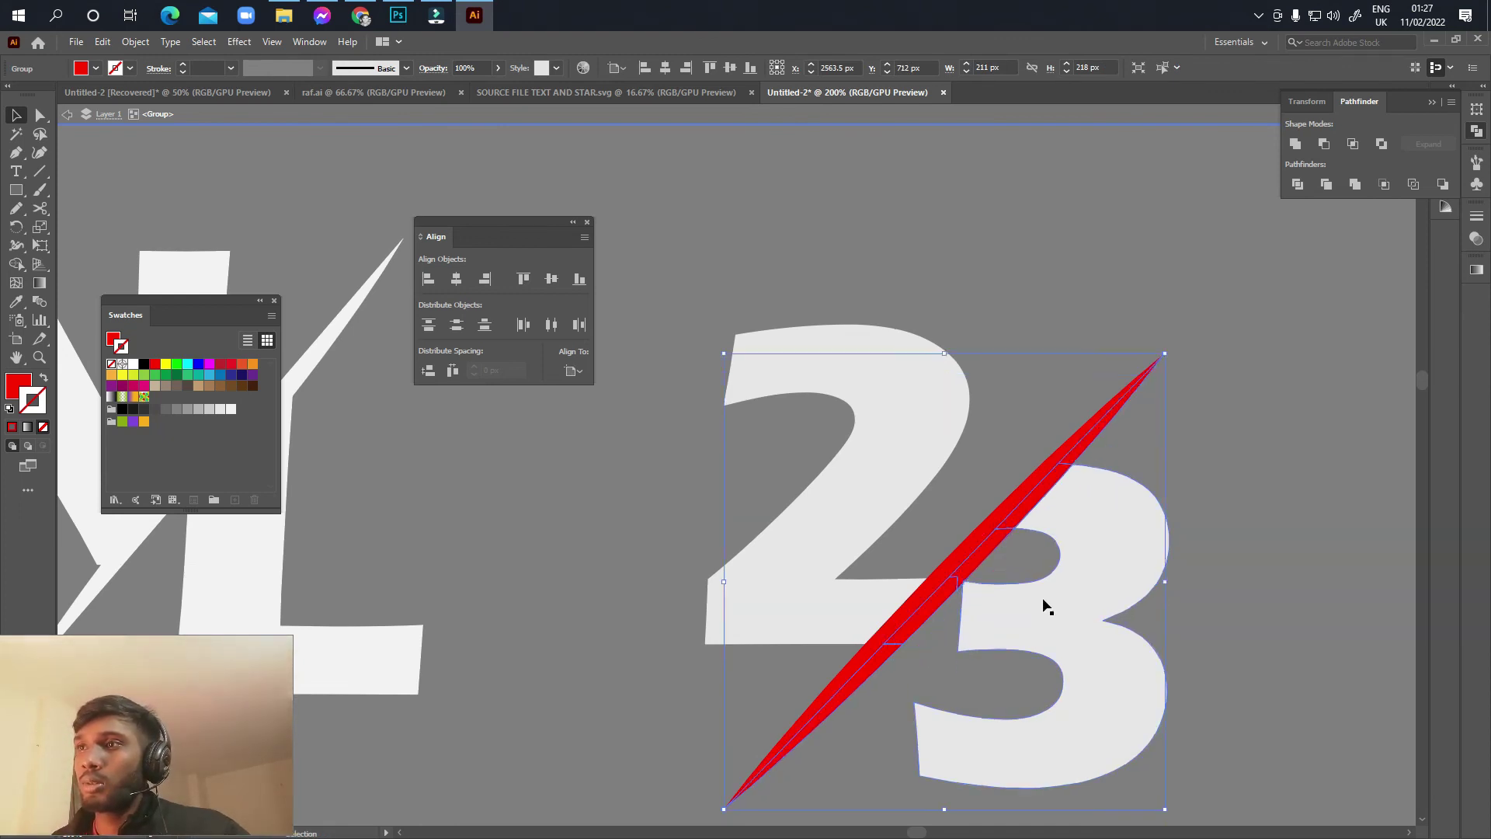
left_click(1121, 558, "shift")
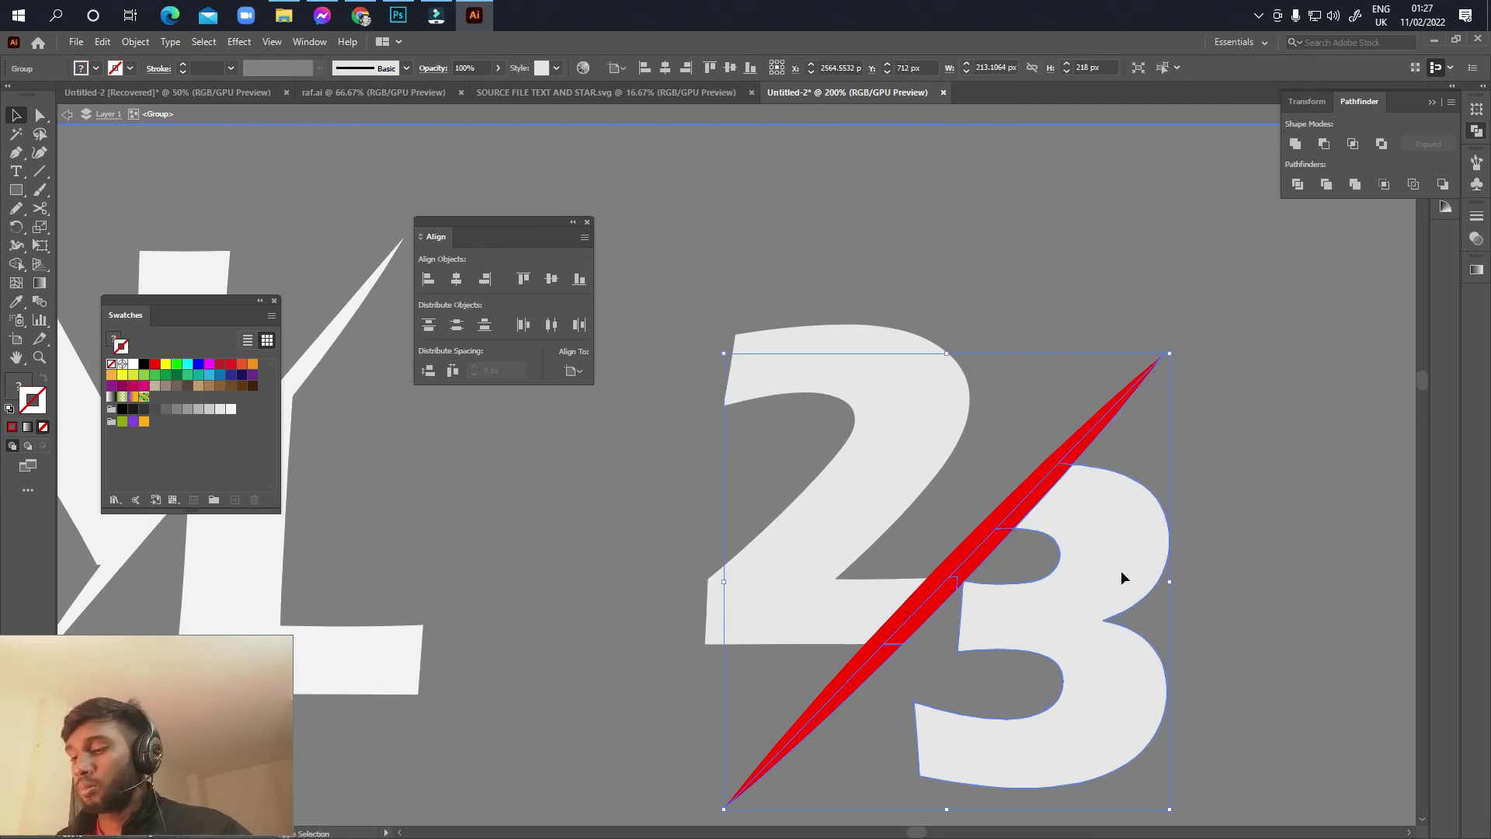
key("alt+Down")
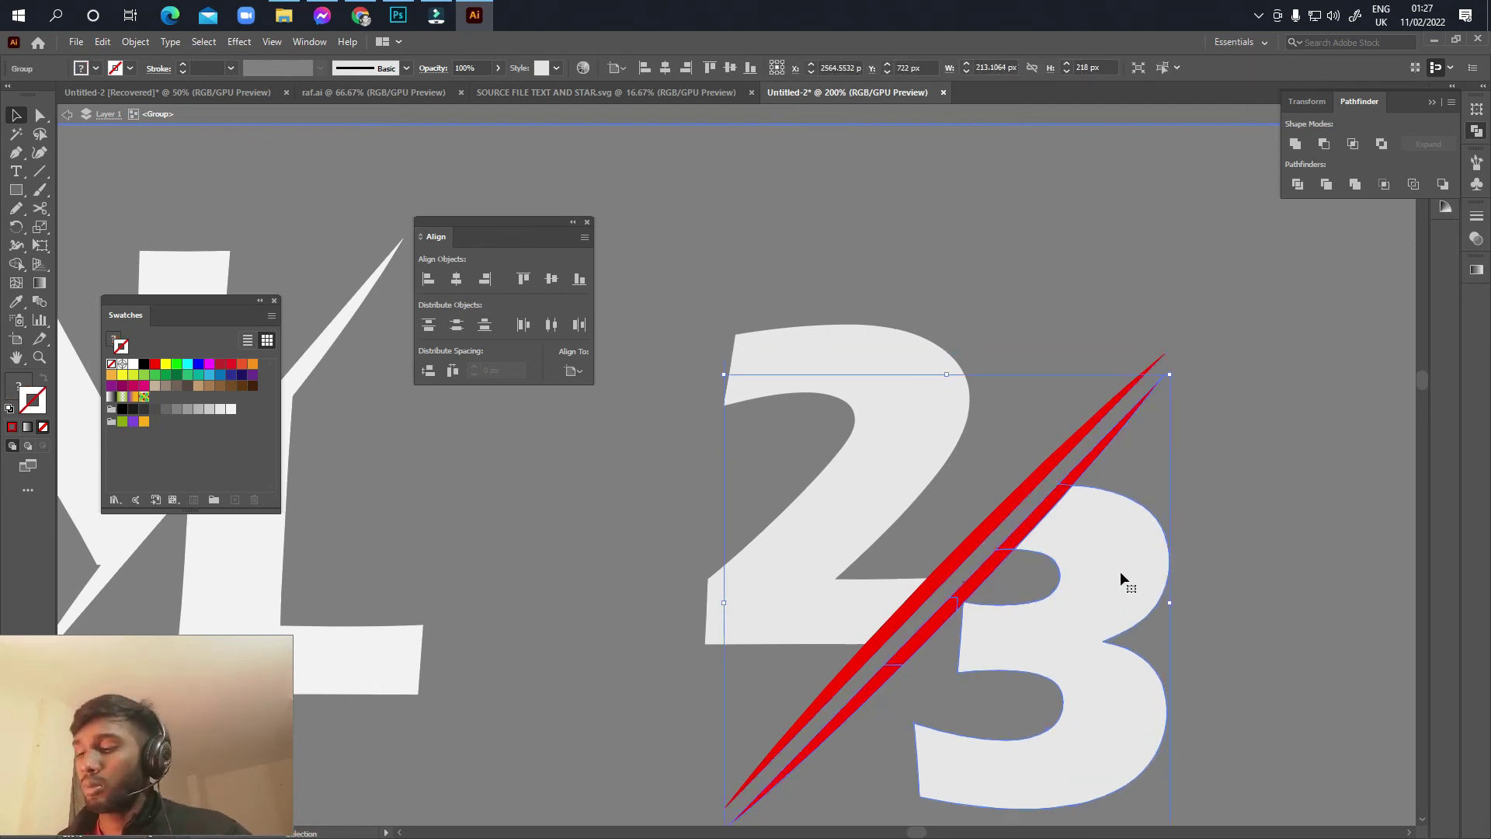
key("Right")
key("a")
key("Left")
Step: Exit group isolation and bring the NL and 23 into view together
key("v")
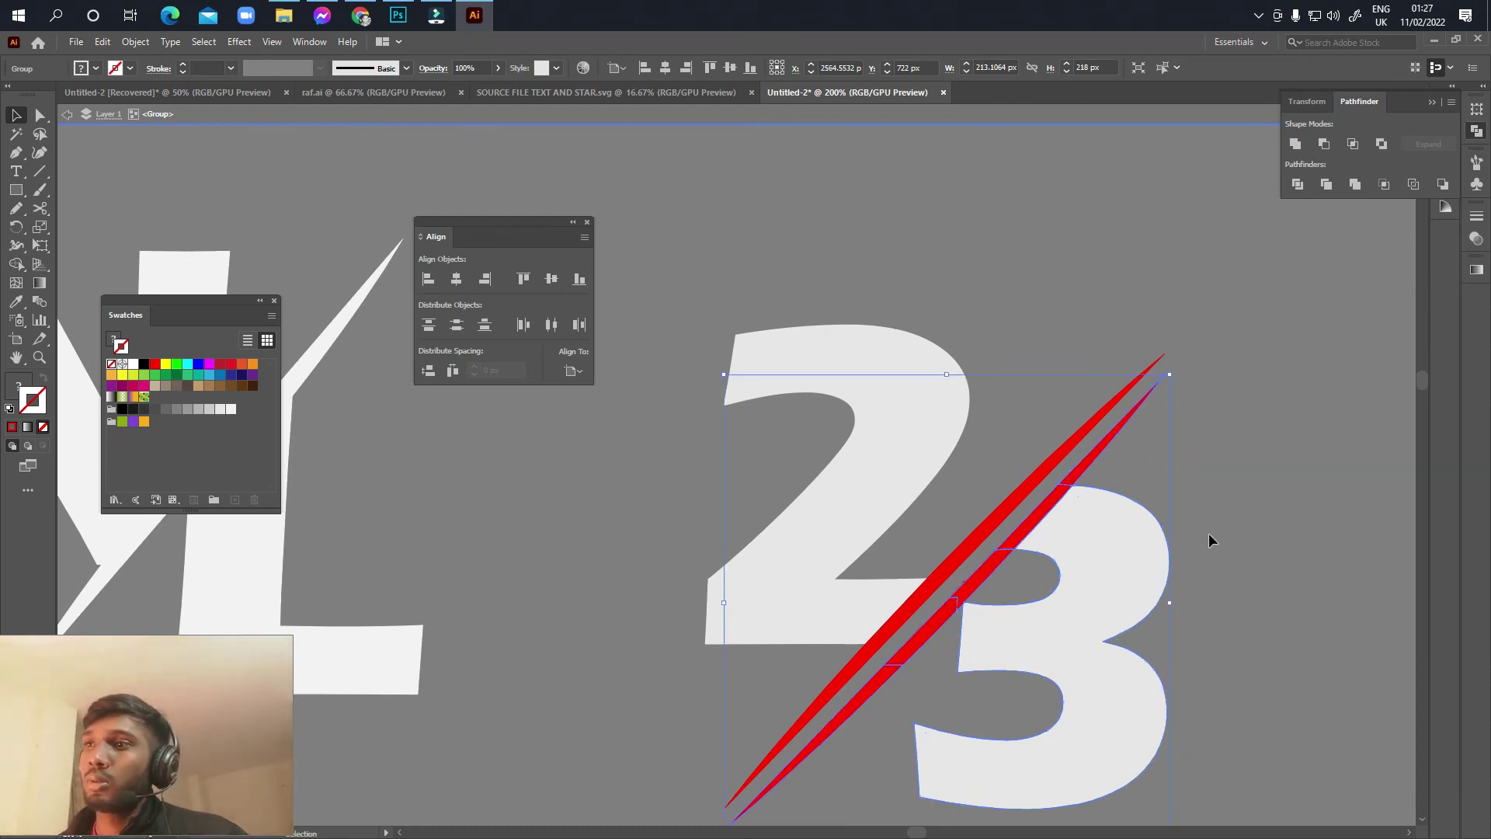
double_click(1236, 510)
key("ctrl+1")
left_click_drag(816, 631, 981, 633)
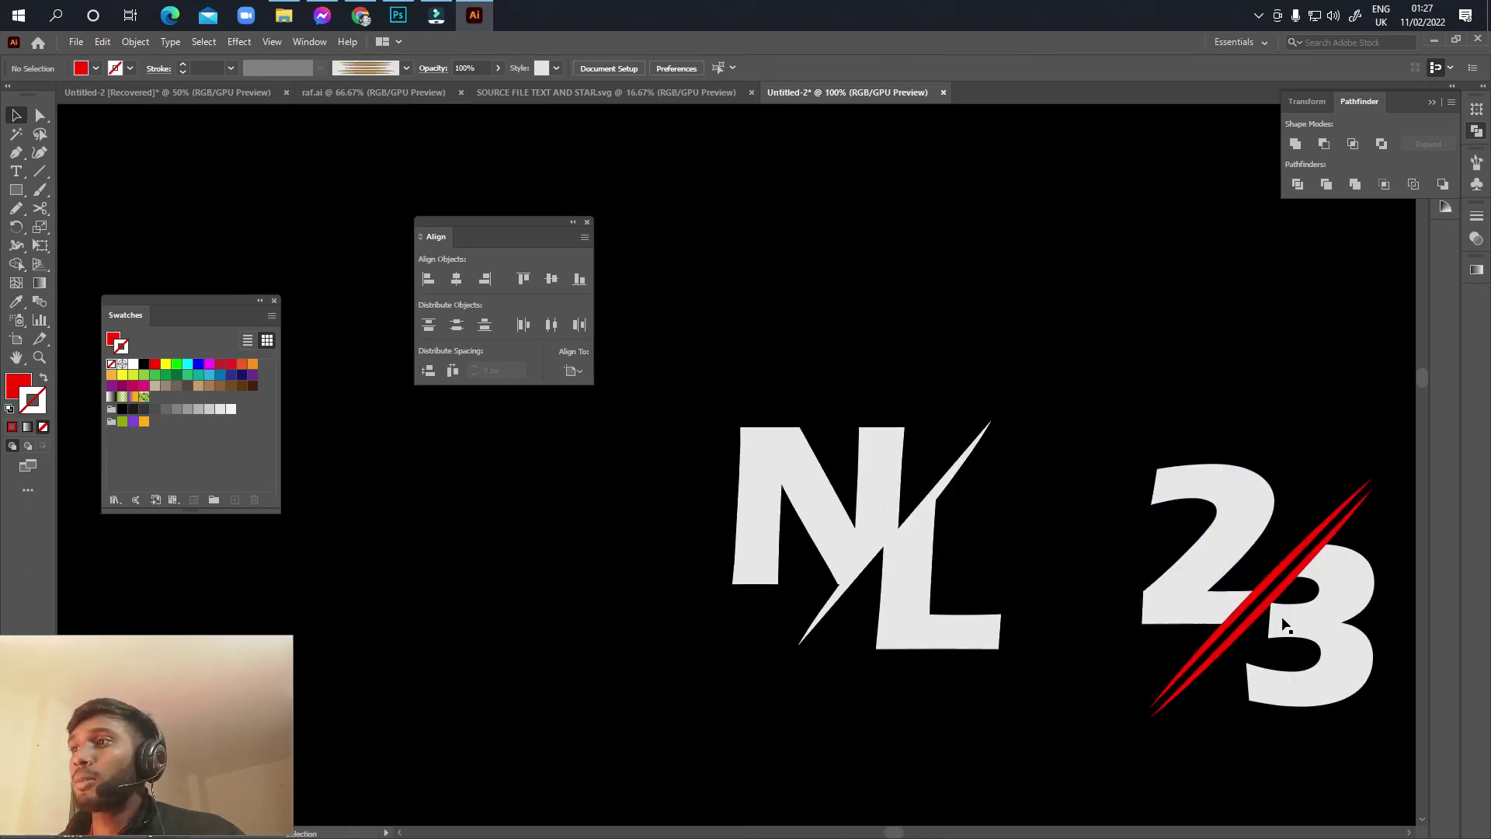
Step: Isolate the NL group and move its small slash piece to the slash's lower end
scroll(1110, 618, "right", 3)
scroll(1113, 613, "down", 2)
left_click_drag(1185, 640, 1152, 605)
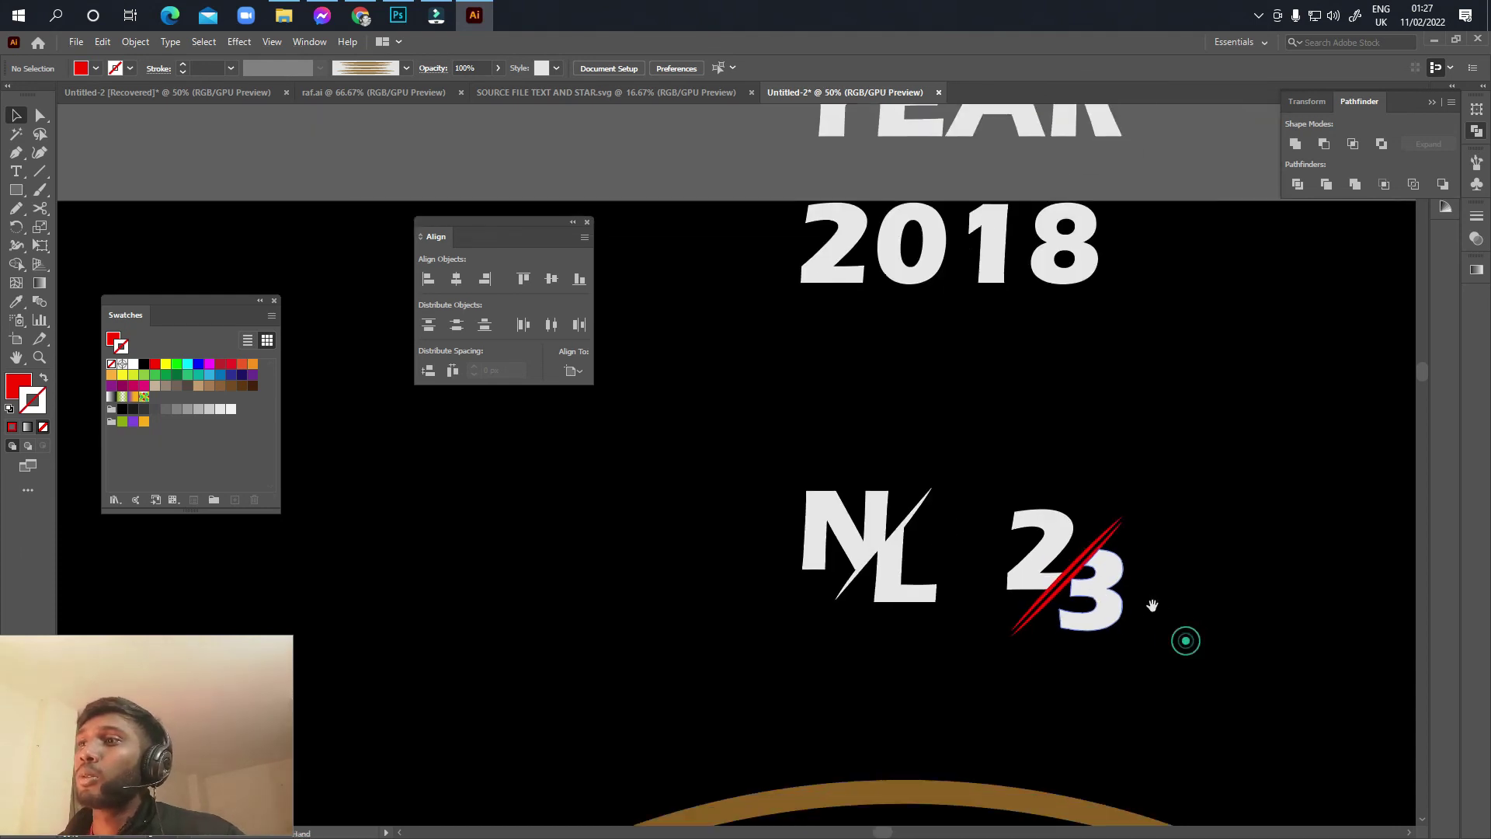
scroll(1081, 599, "up", 3)
scroll(1082, 599, "down", 3)
scroll(1071, 622, "down", 1)
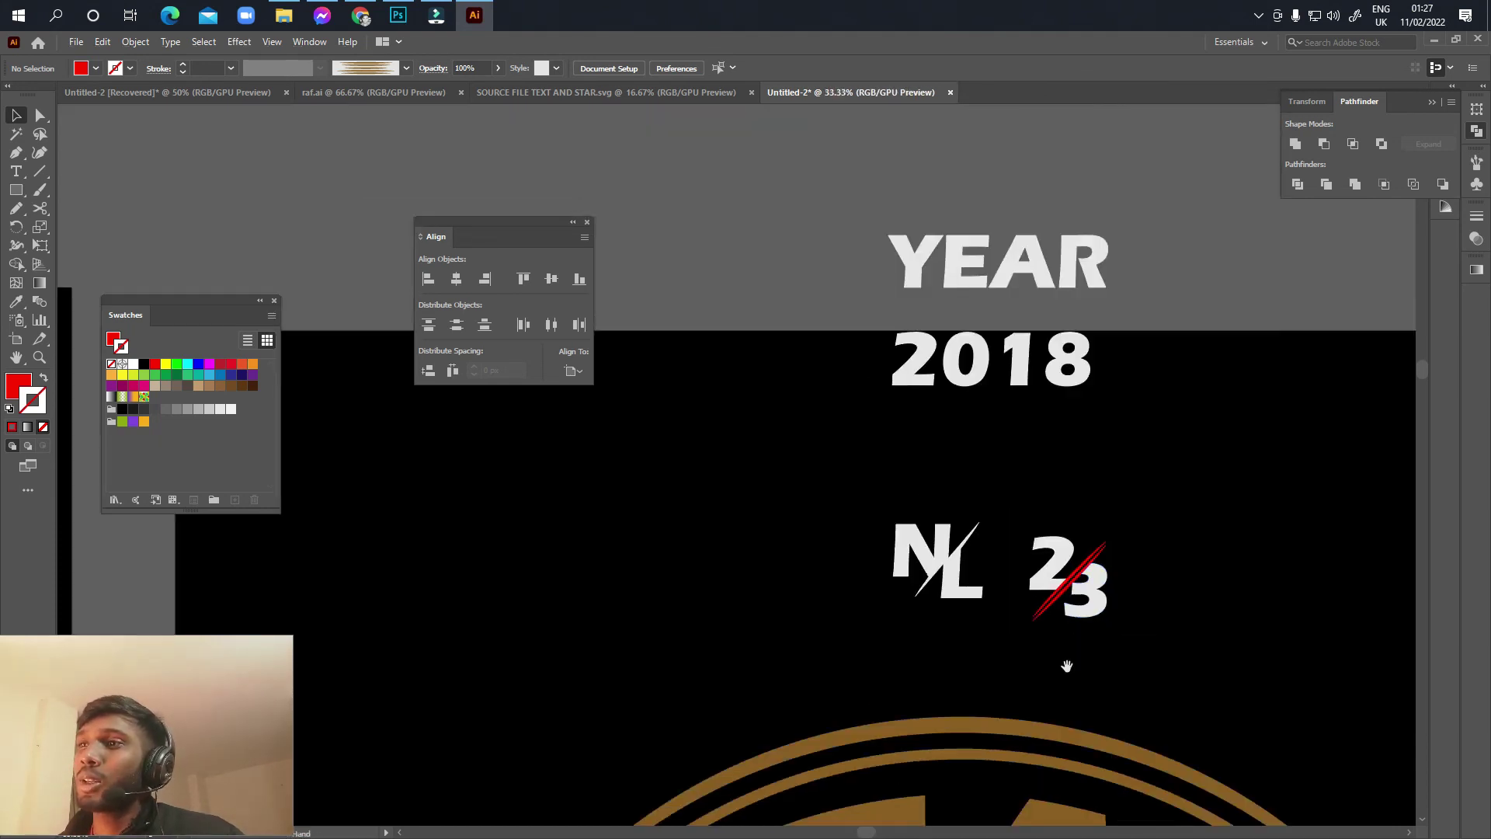
scroll(1066, 666, "down", 1)
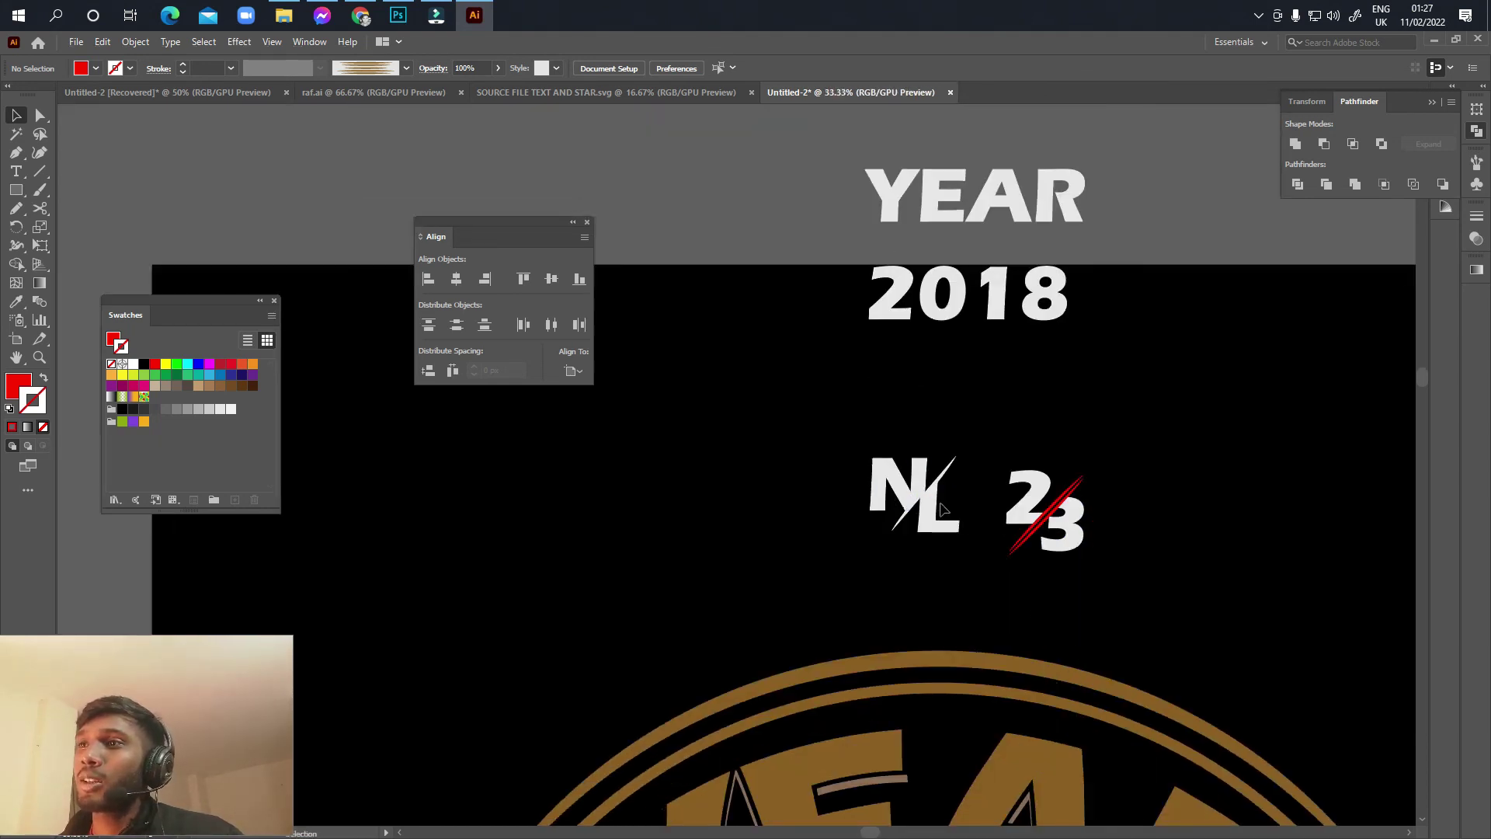
scroll(941, 508, "up", 2)
left_click(924, 471)
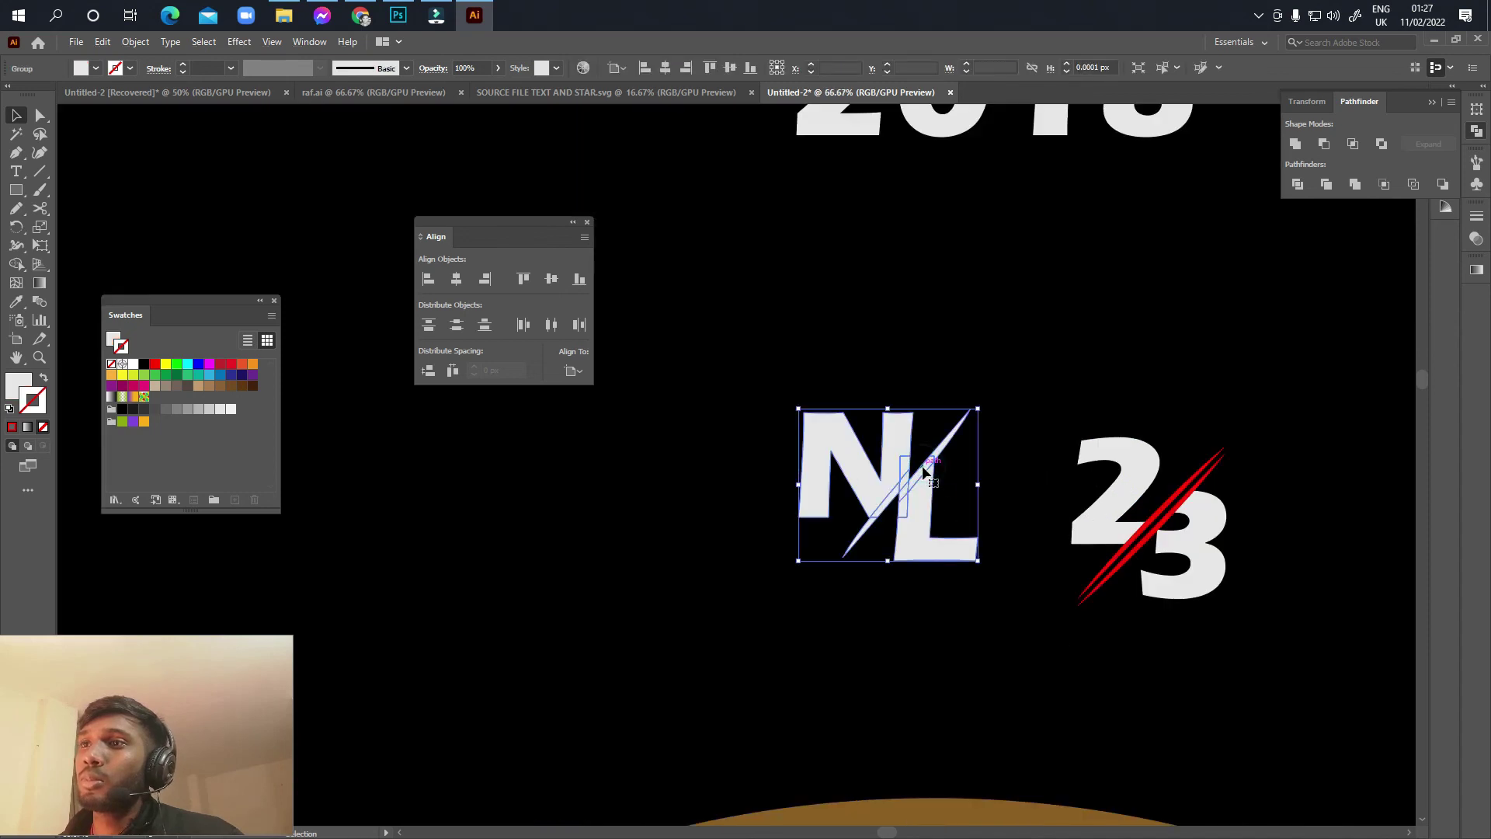
left_click(957, 469)
double_click(942, 453)
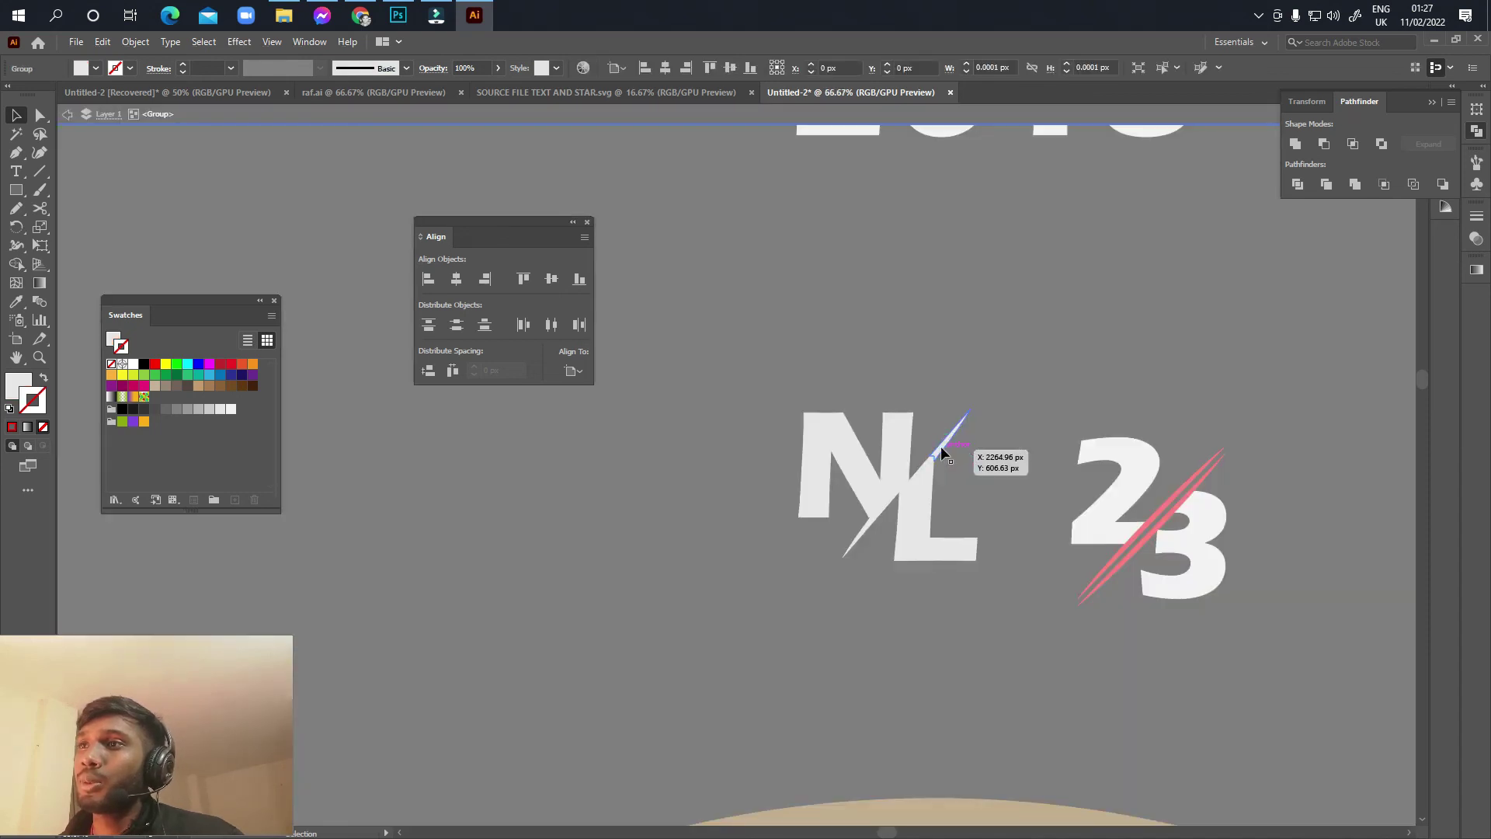
scroll(940, 458, "up", 4)
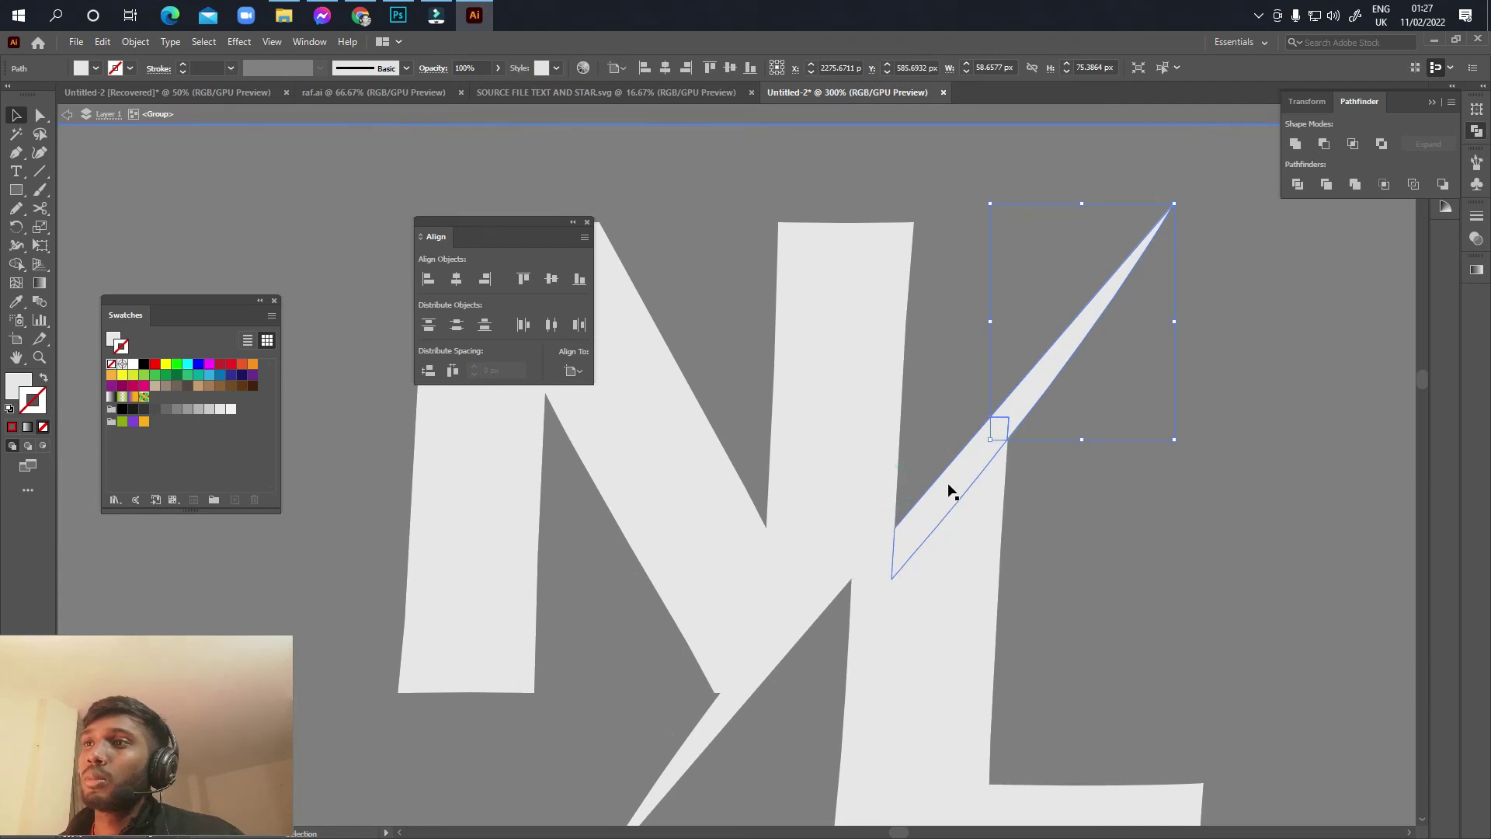
mouse_move(946, 495)
left_mouse_down()
mouse_move(865, 574)
mouse_move(828, 575)
left_mouse_up()
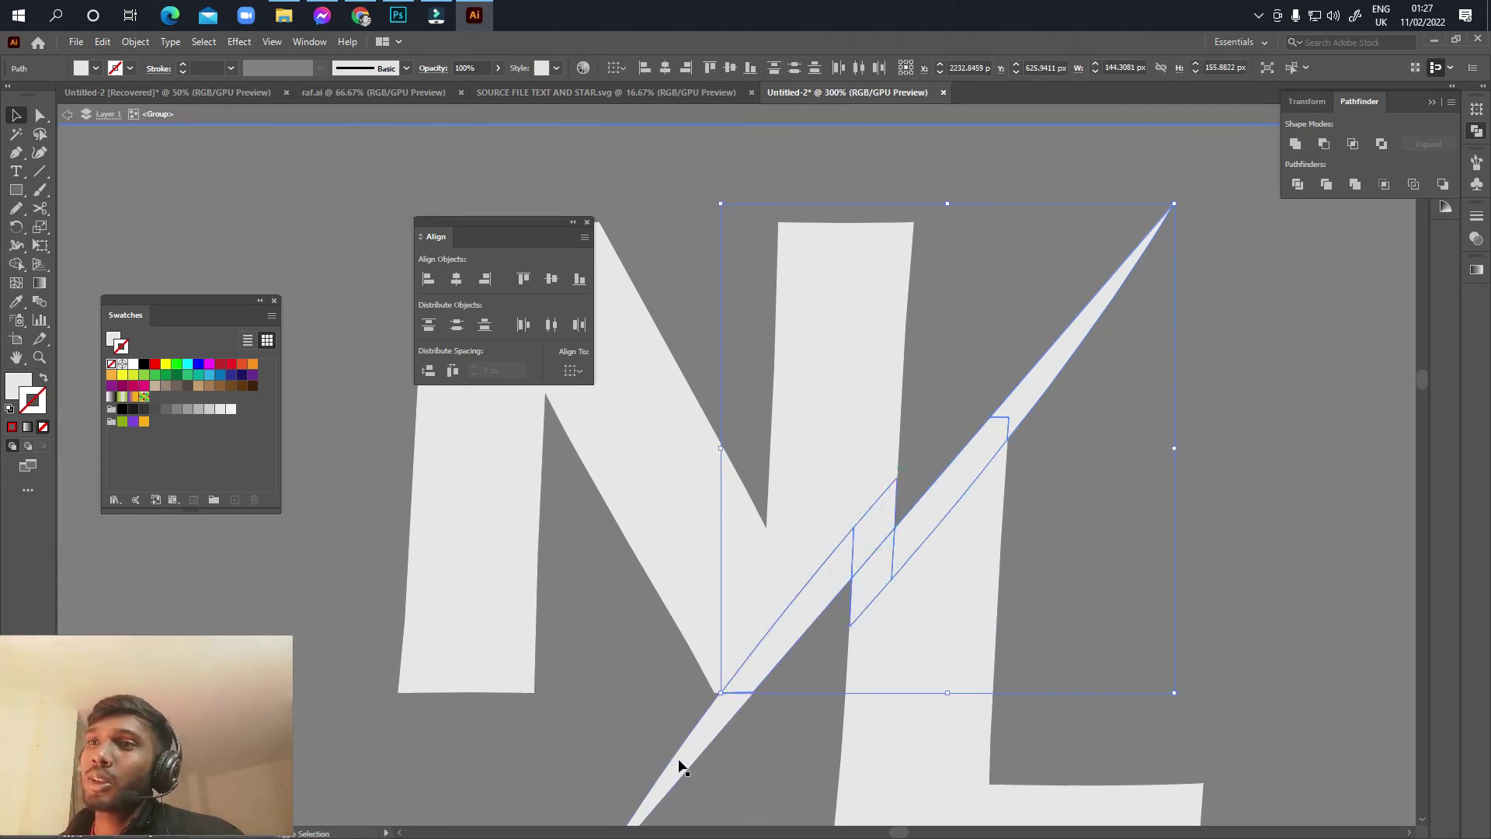
Step: Make the NL slash a solid red fill with no stroke
scroll(776, 745, "down", 1)
scroll(809, 729, "down", 1)
scroll(769, 636, "down", 1)
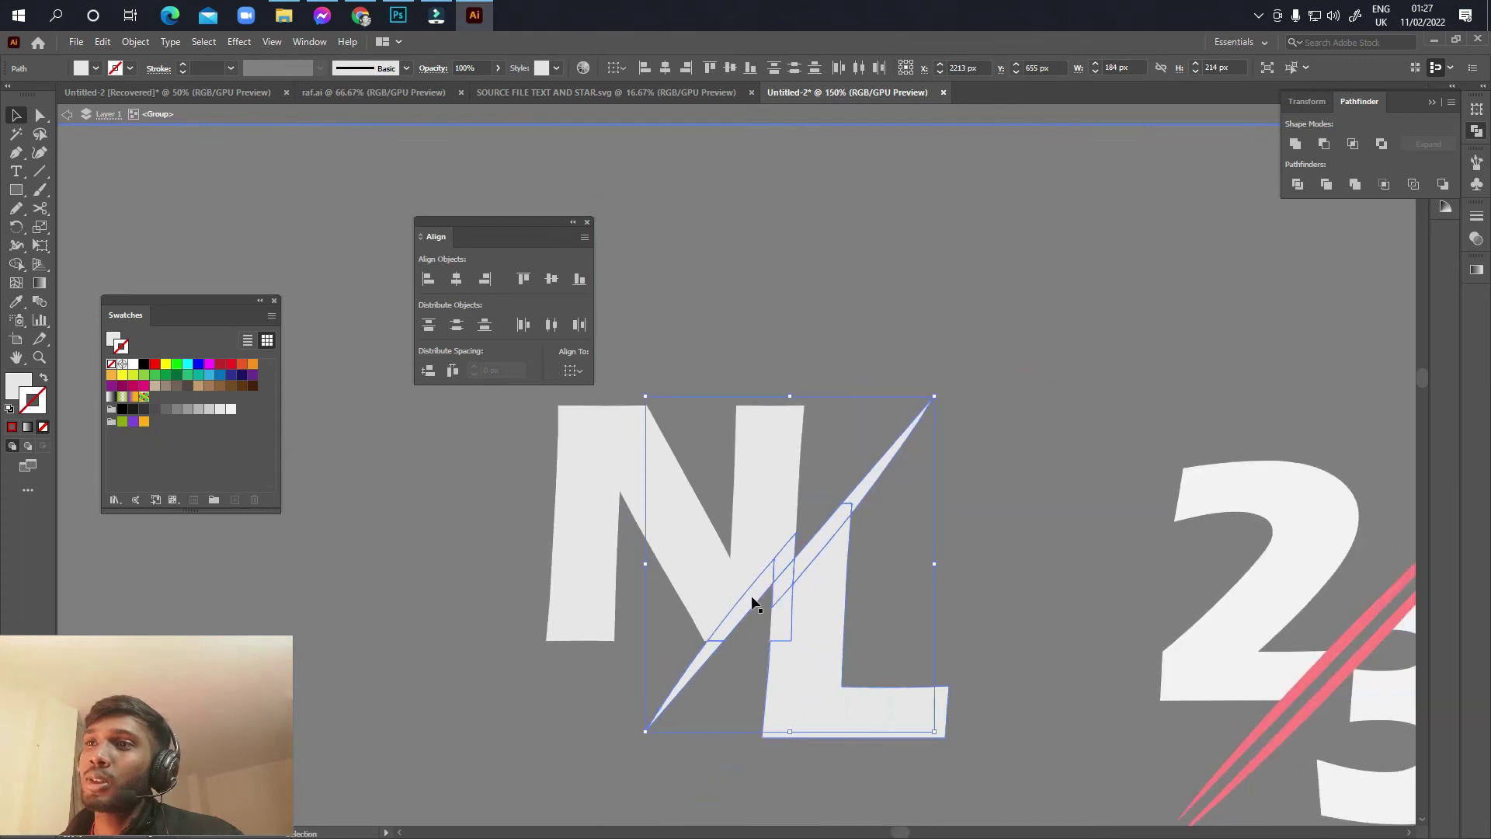
left_click(153, 371)
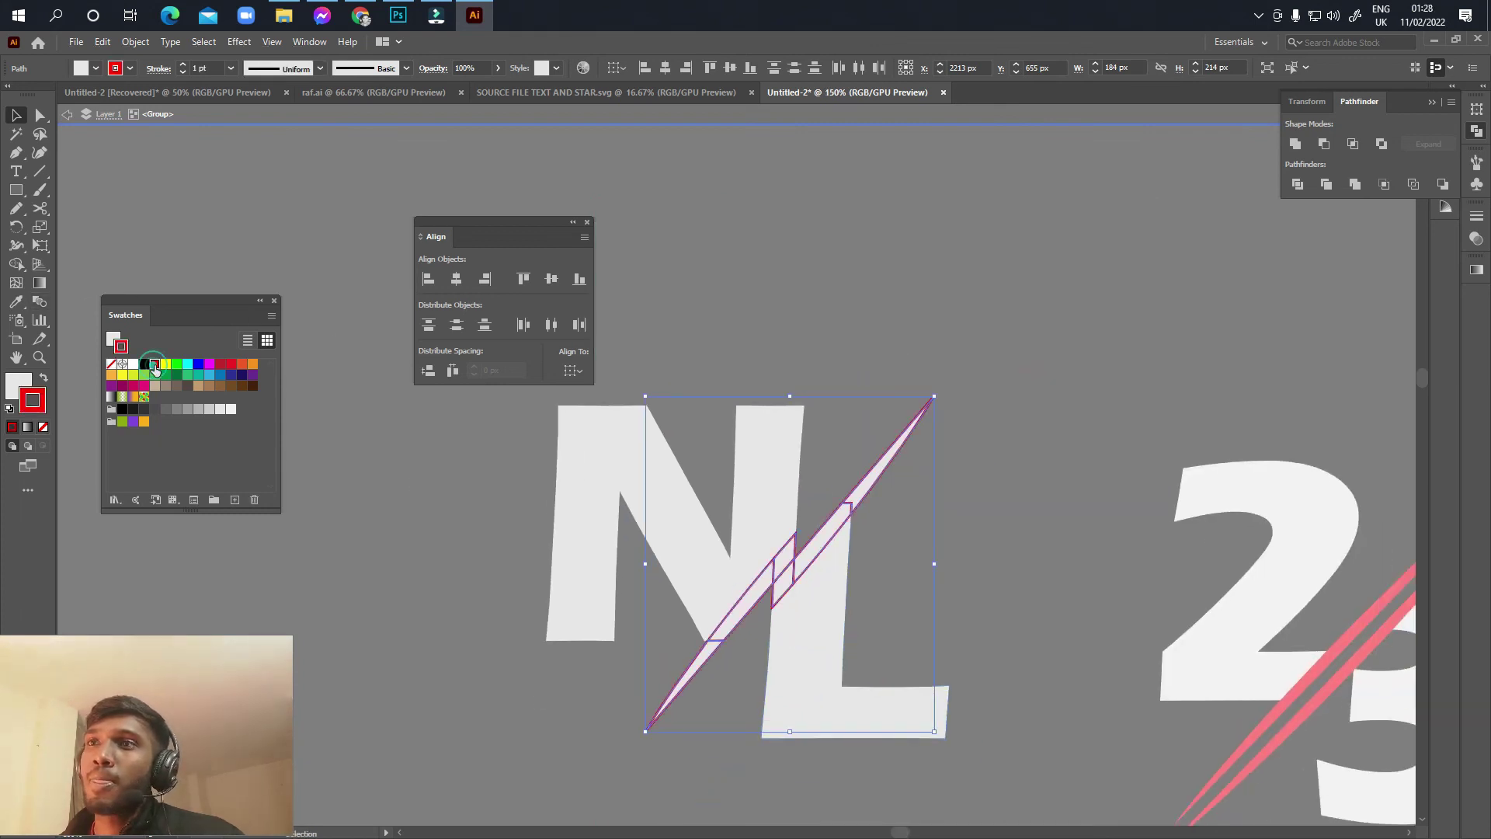
key("shift+x")
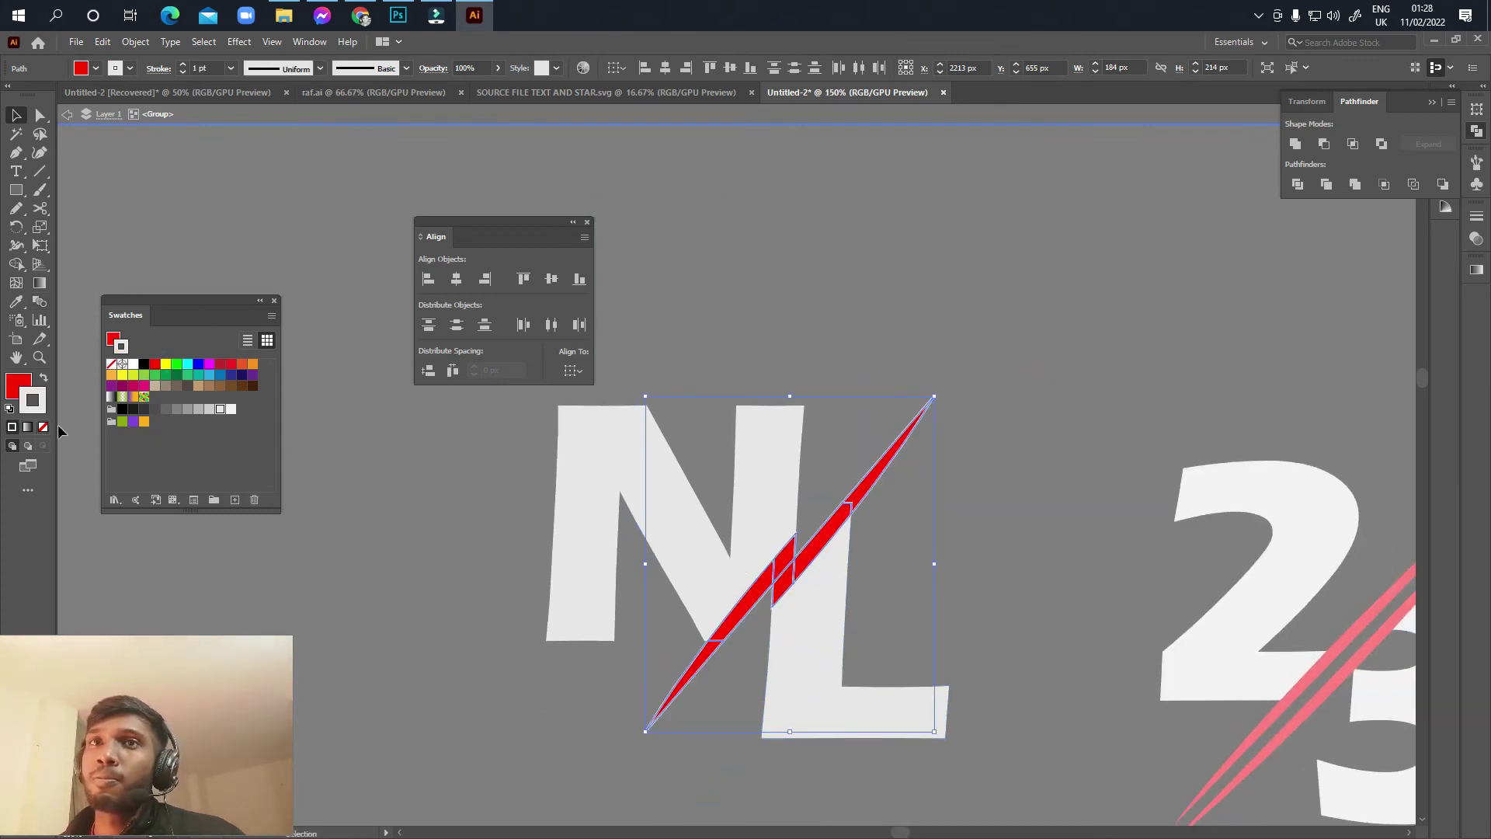
left_click(44, 427)
left_click(353, 518)
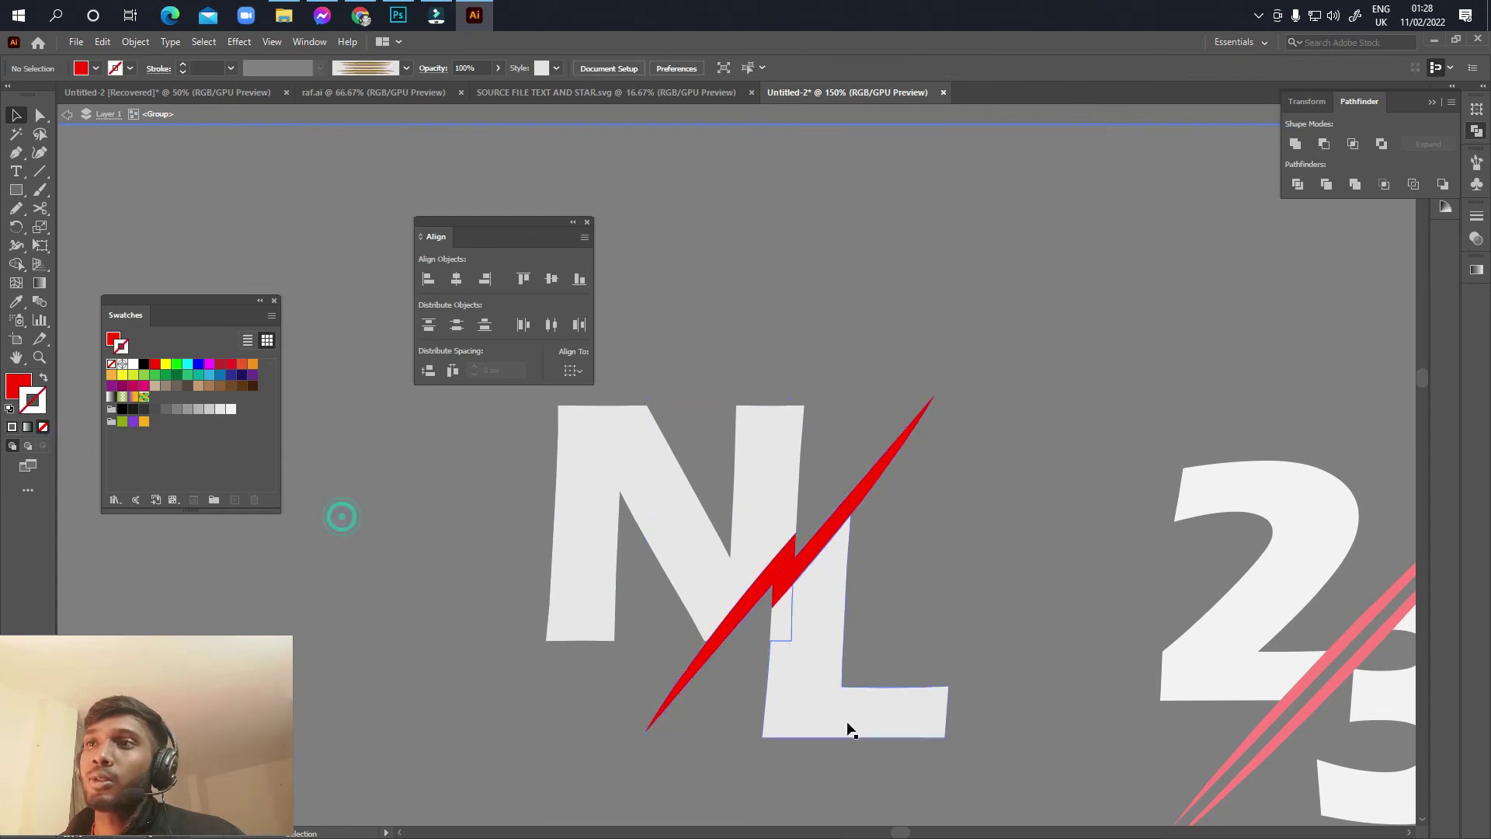
scroll(849, 725, "down", 2)
scroll(911, 653, "down", 2)
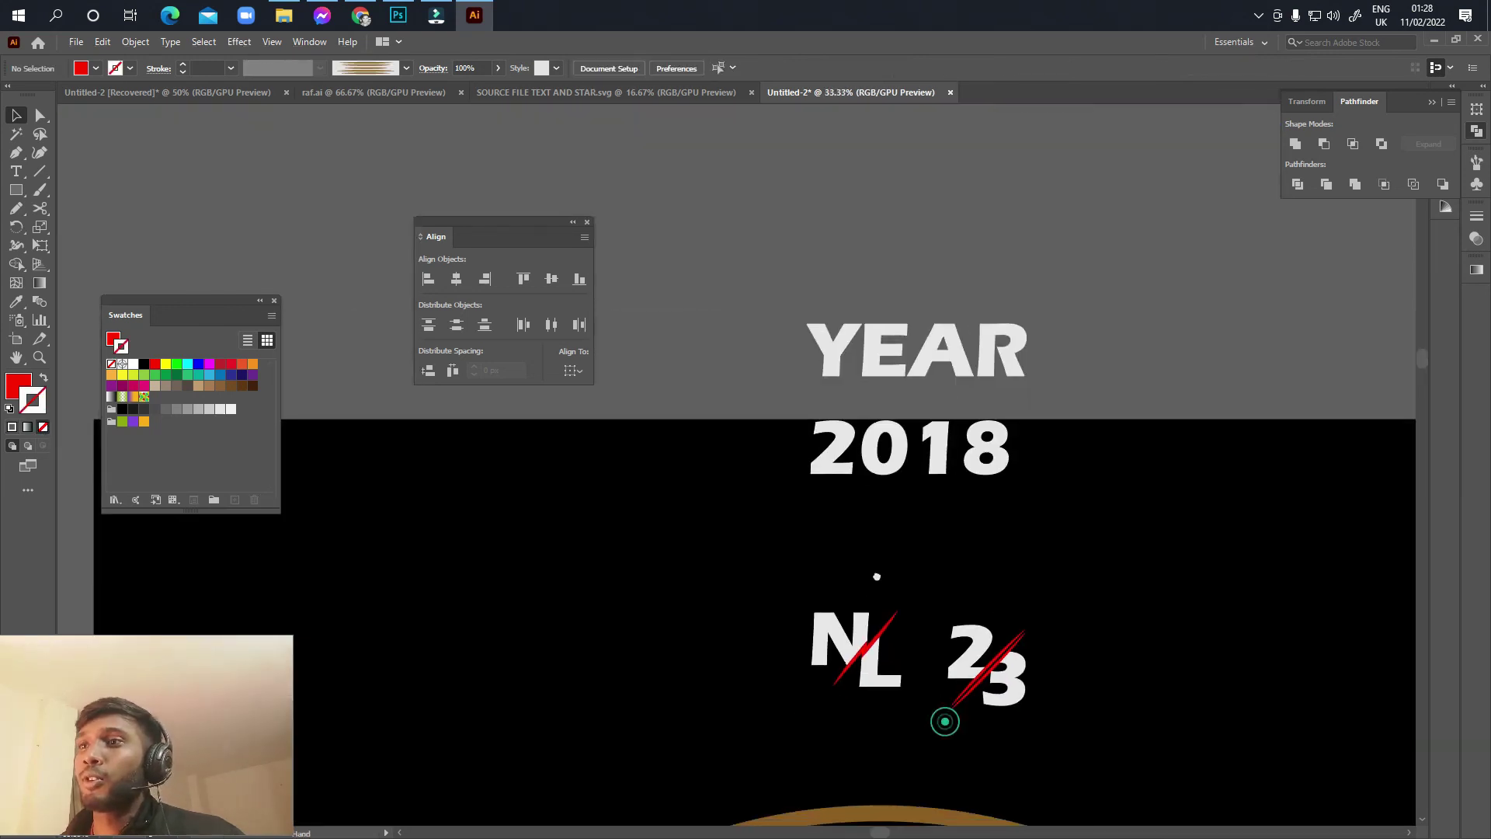
Step: Isolate the NL group and eyedrop the badge's tan colour onto the N and L
scroll(875, 585, "down", 3)
left_click_drag(875, 586, 865, 454)
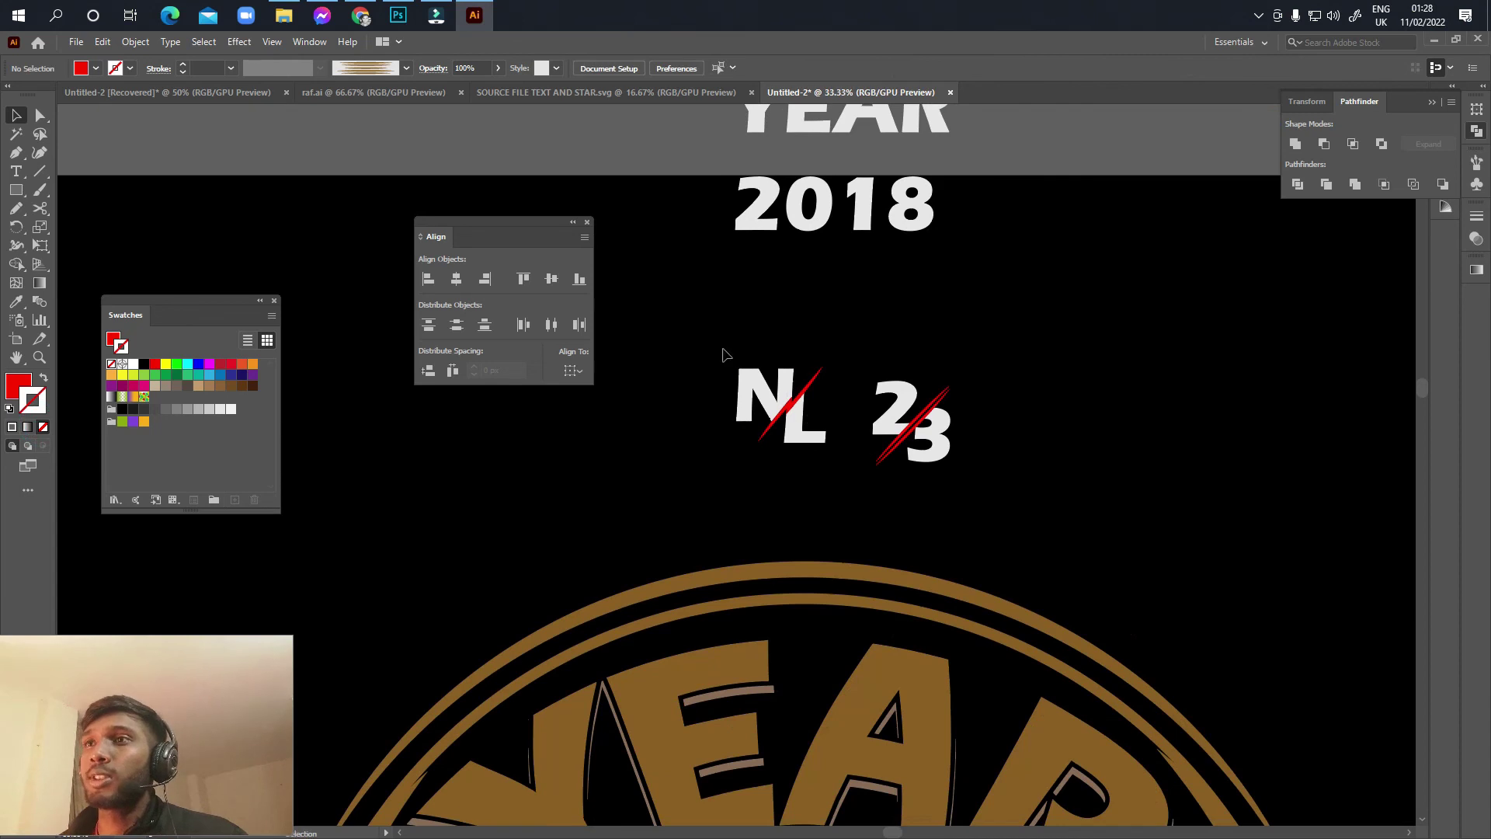
left_click_drag(720, 342, 1001, 496)
left_click(1010, 465)
left_click(765, 400)
double_click(764, 400)
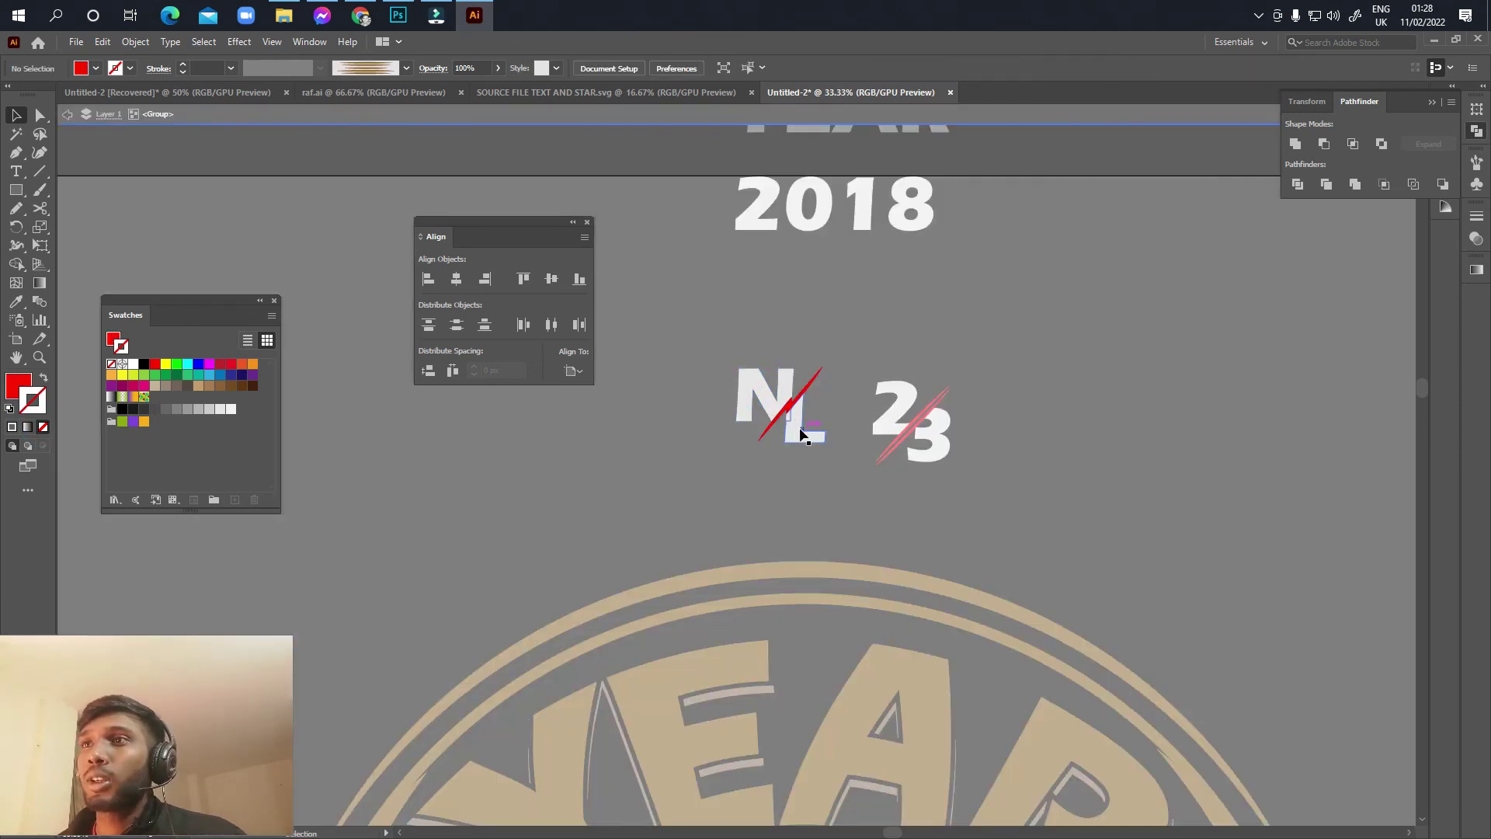
left_click(800, 427)
left_click(762, 391)
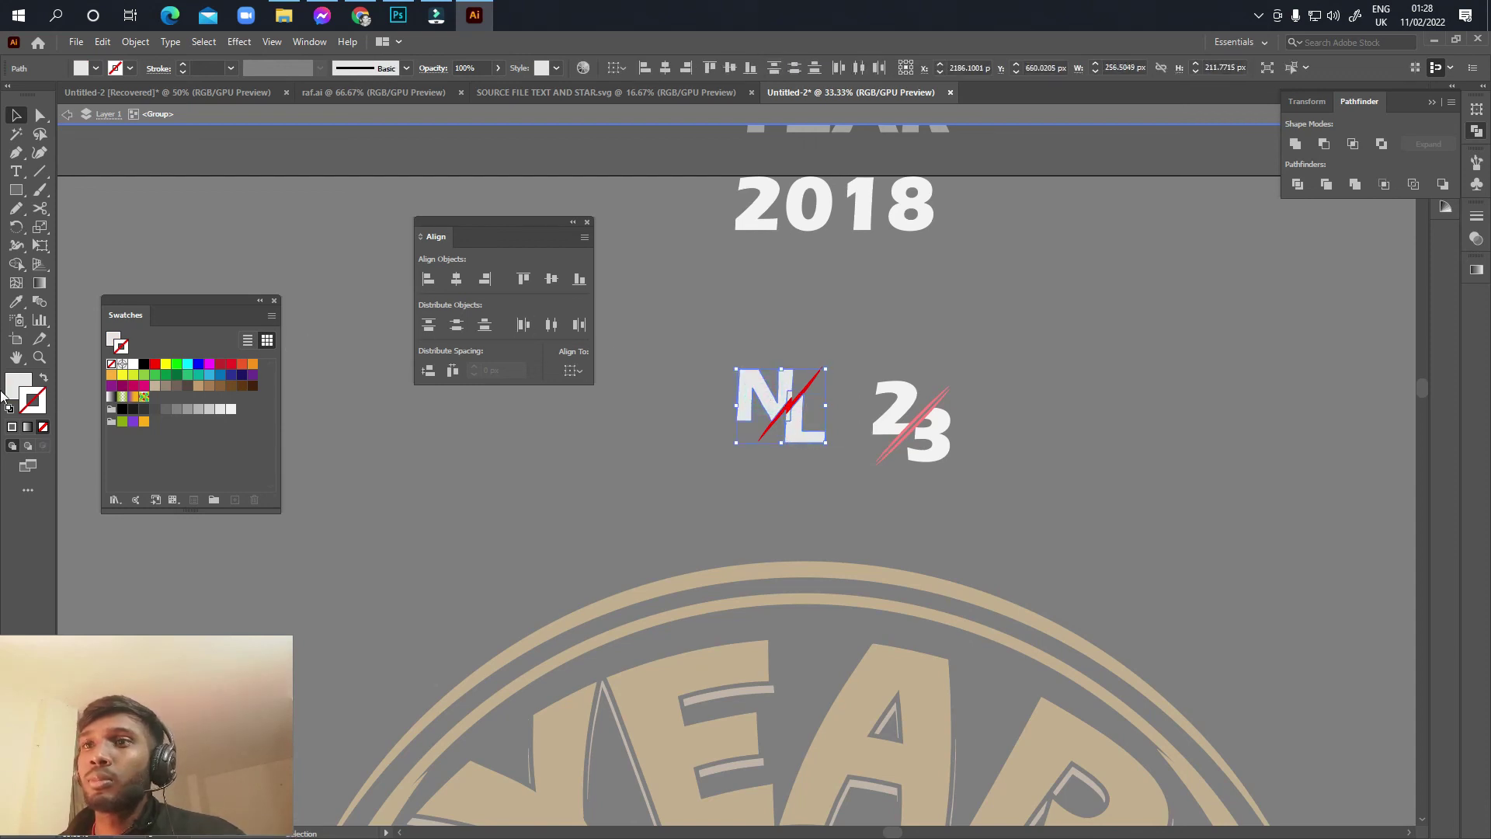
left_click(17, 304)
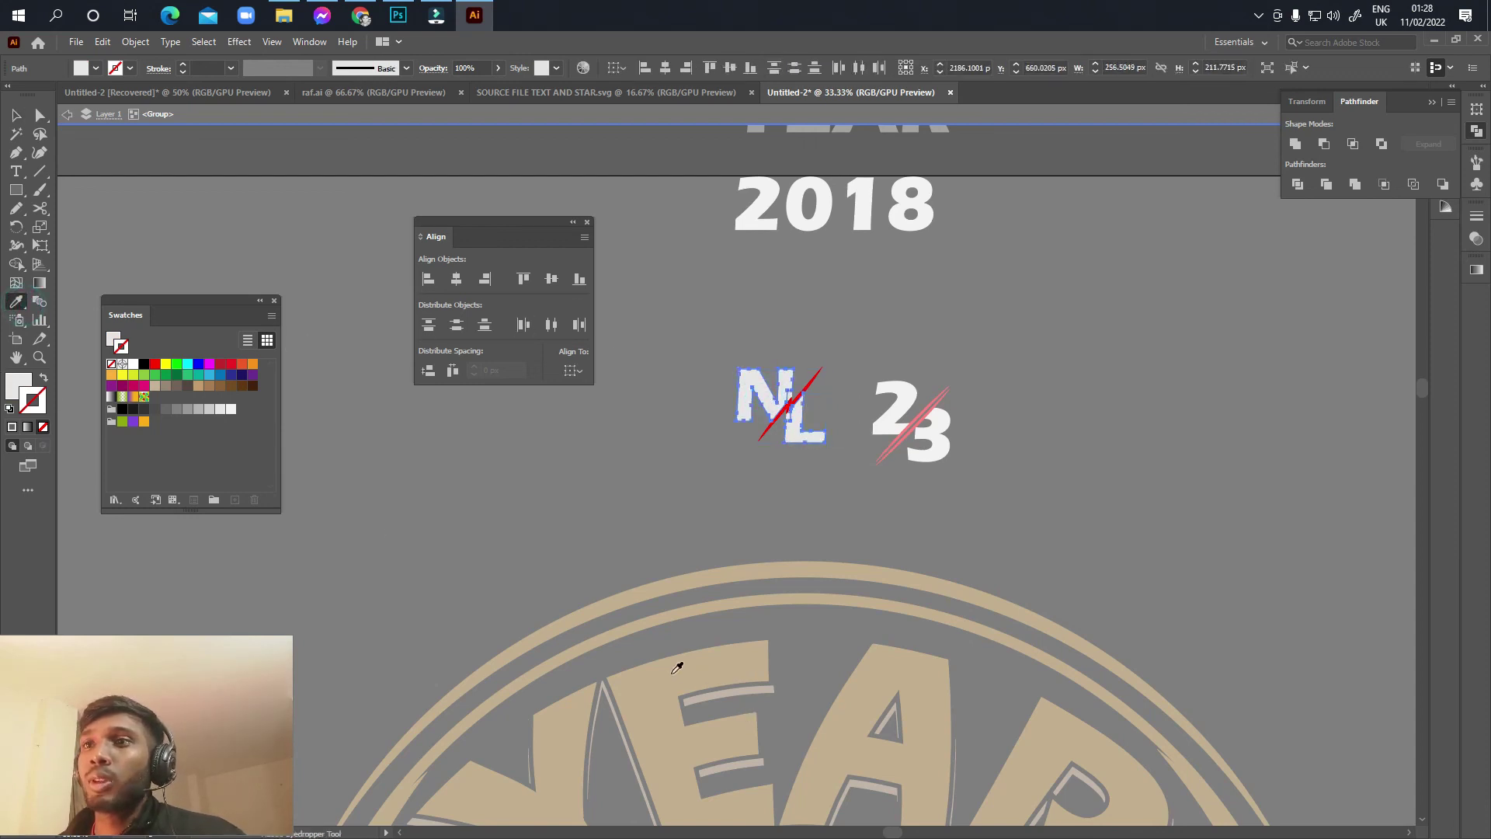
left_click(671, 672)
left_click(16, 116)
Step: Fill the two remaining white pieces of the L with the N's brown
key("ctrl+equal")
key("ctrl+equal")
key("ctrl+equal")
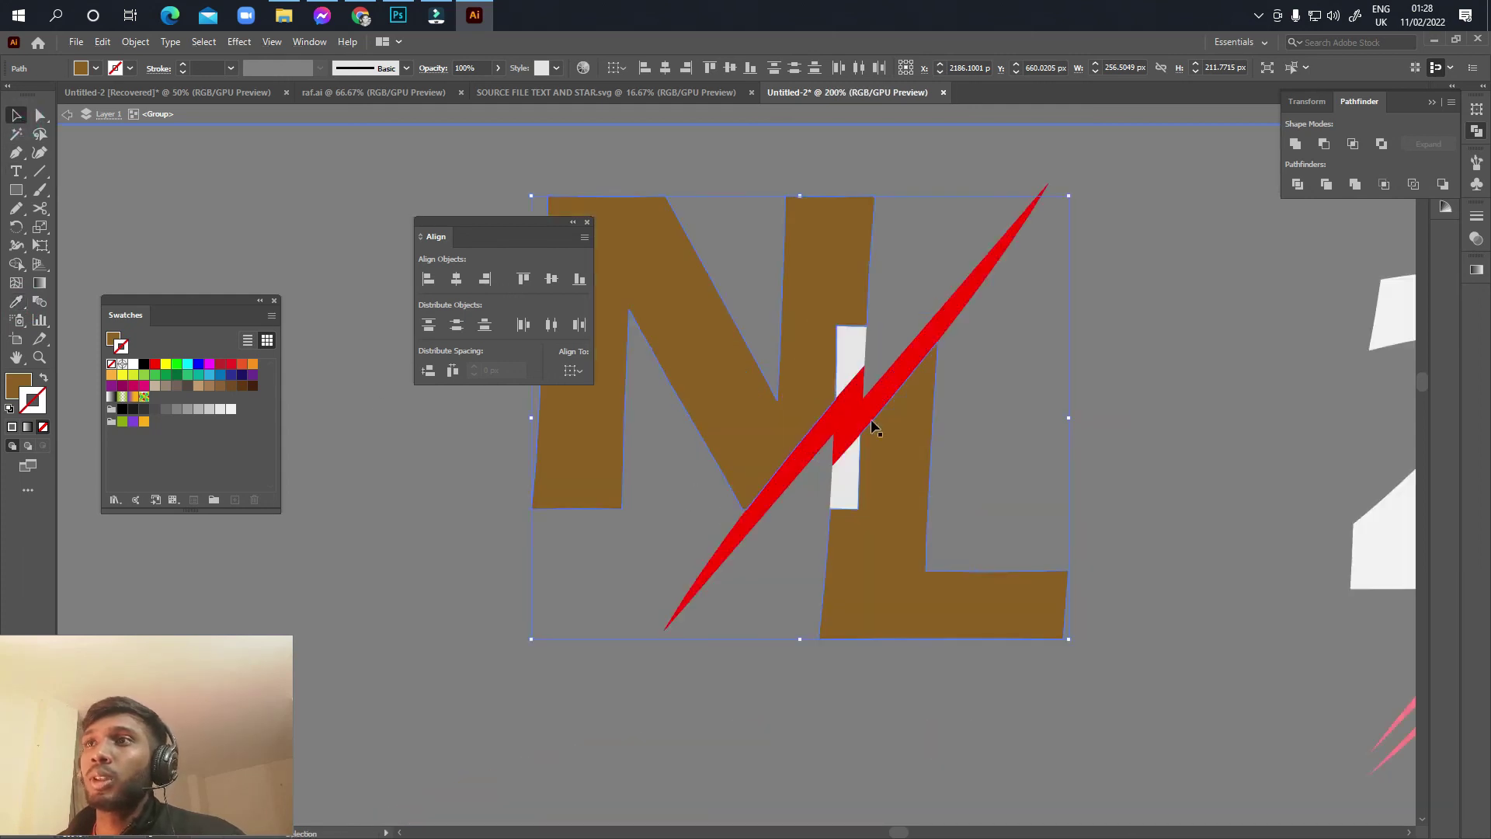
left_click(842, 444)
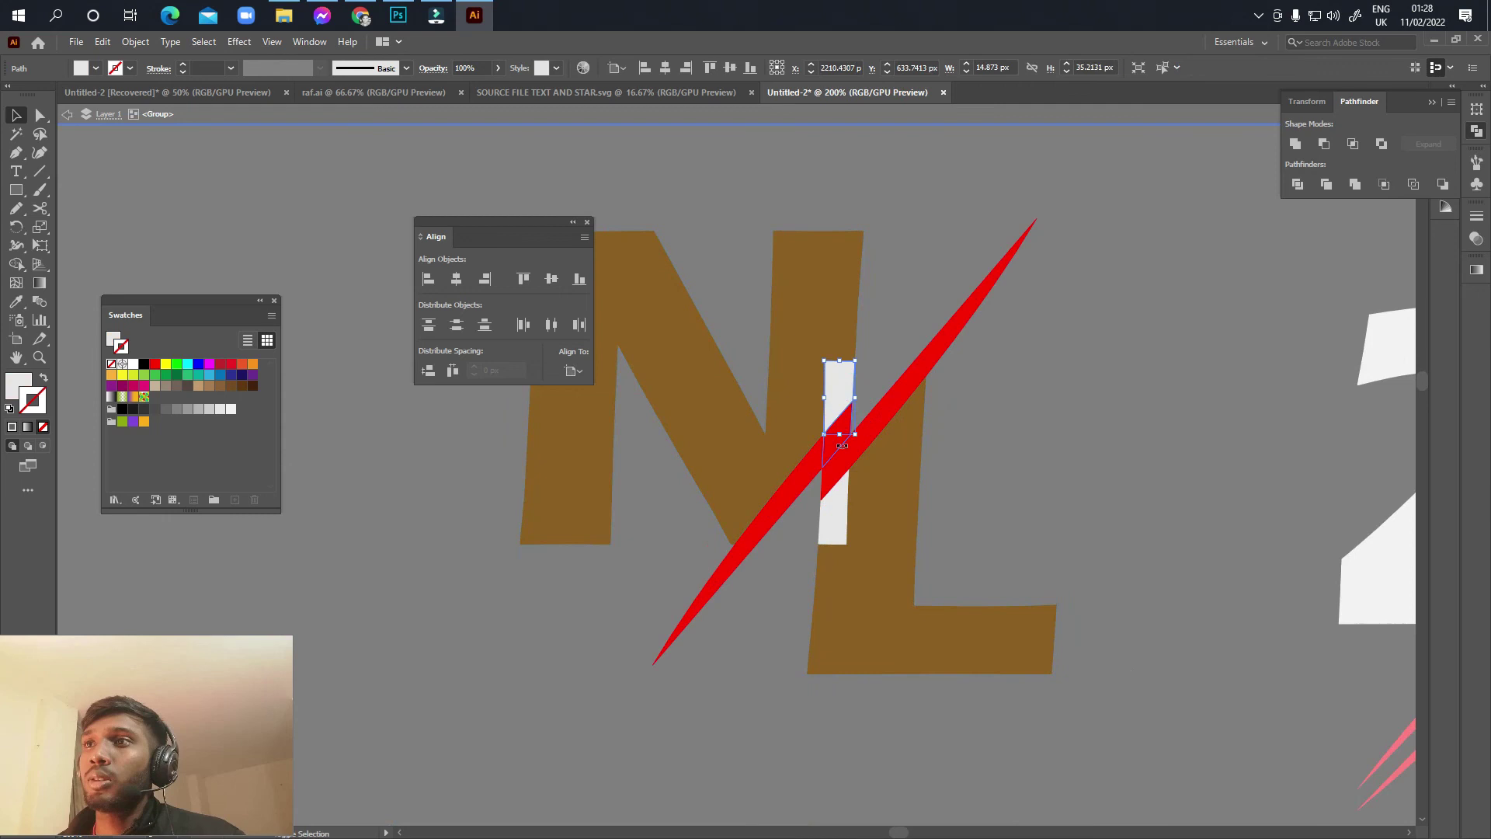
left_click(842, 518, "shift")
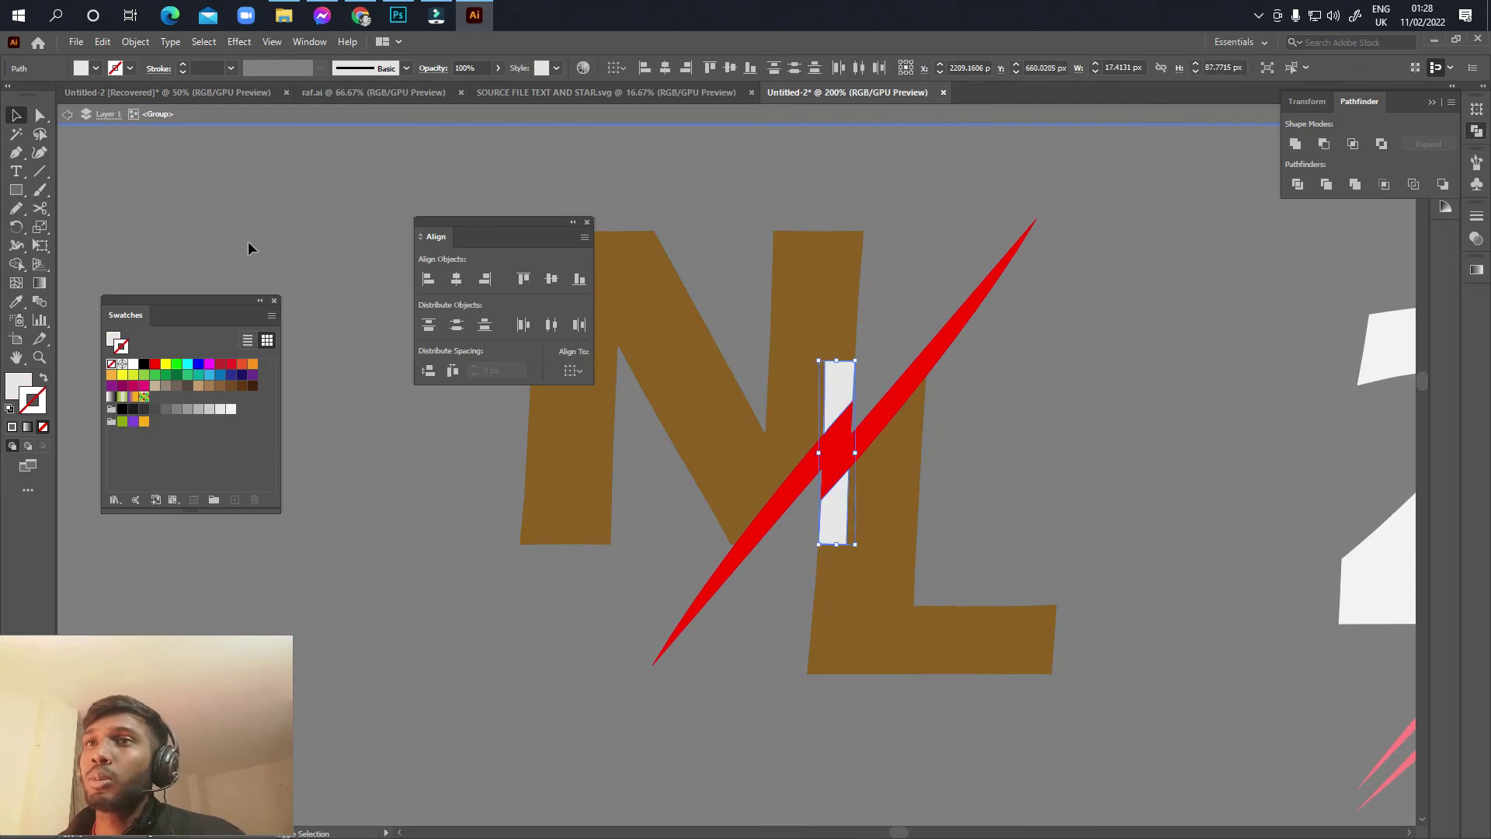
left_click(14, 303)
left_click(828, 289)
key("v")
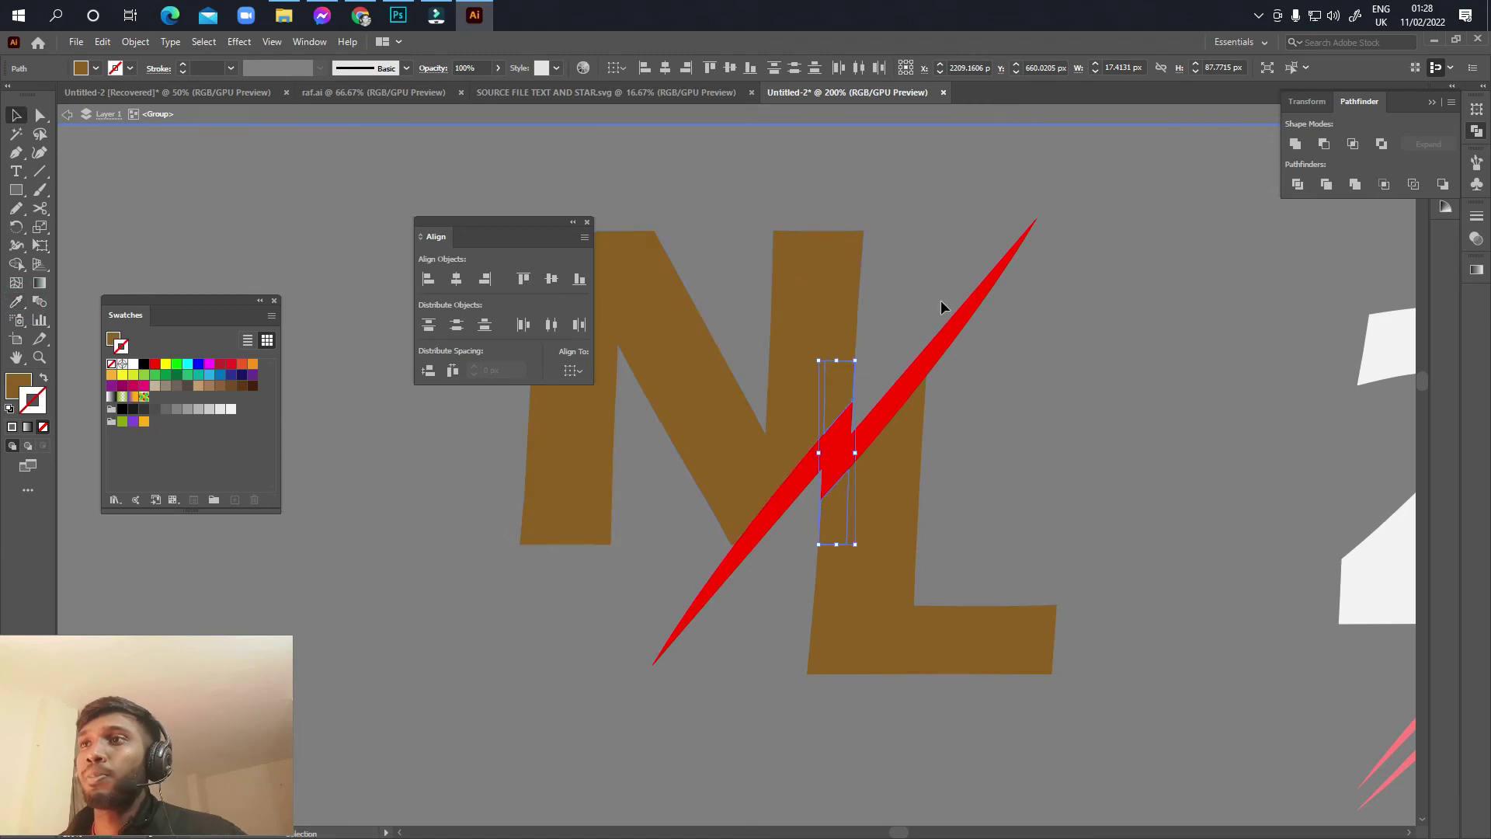
left_click(940, 300)
key("ctrl+minus")
key("ctrl+minus")
key("ctrl+minus")
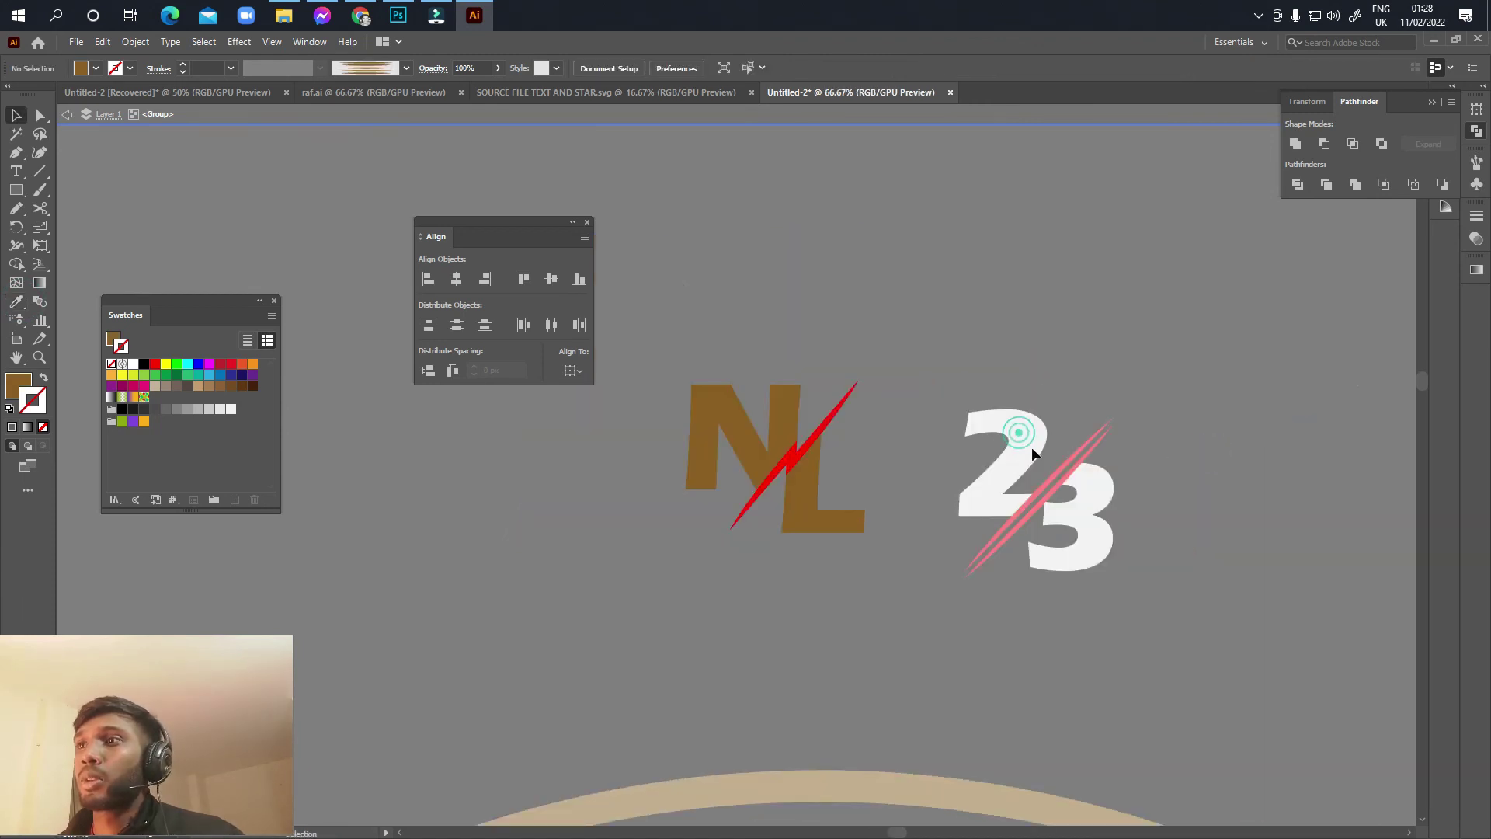
Step: Isolate the 23 group and eyedrop the N's tan colour onto the digit 2
double_click(1051, 417)
left_click(1039, 440)
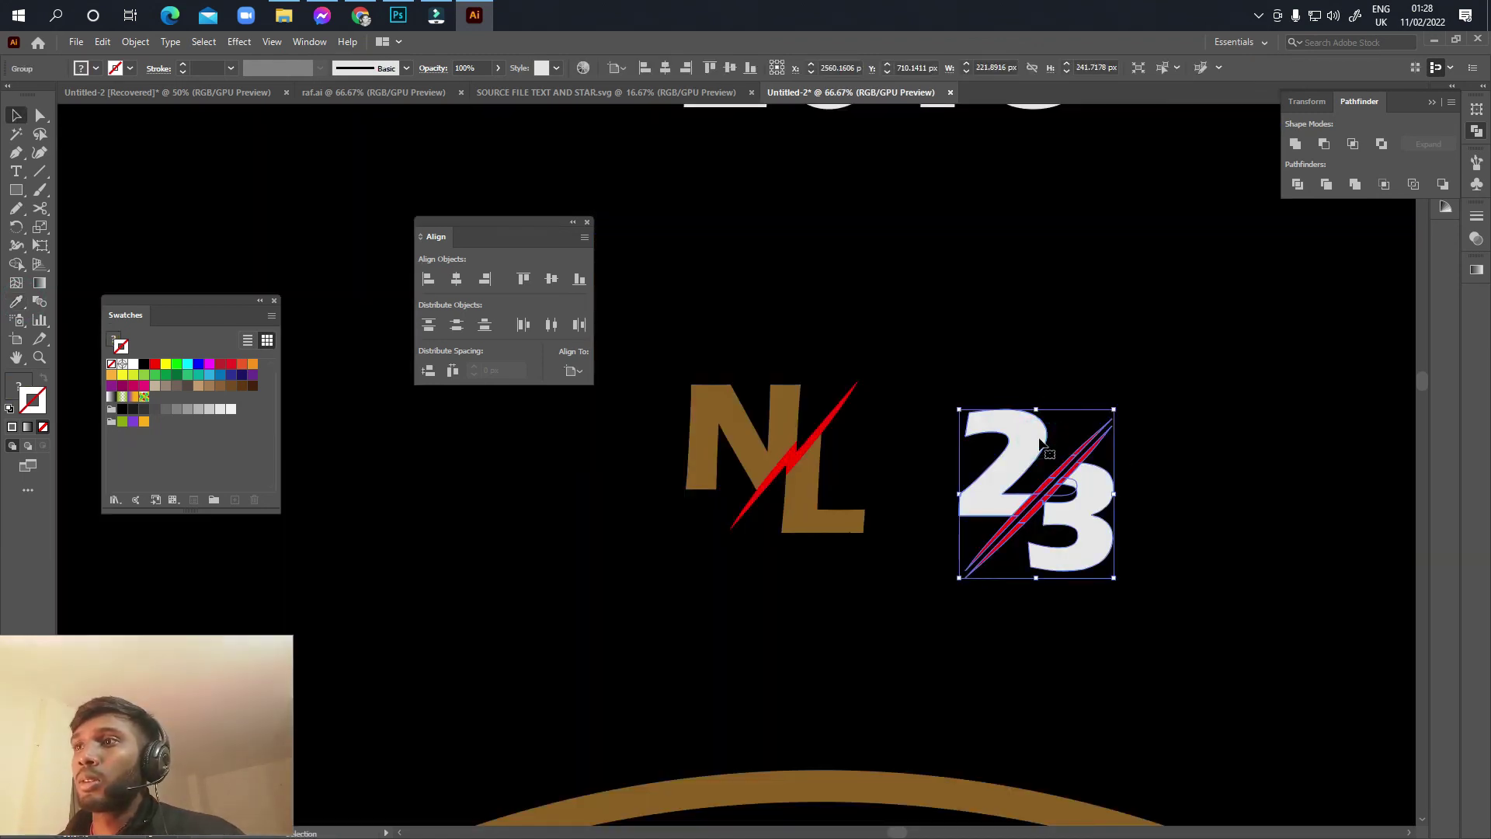
double_click(1038, 438)
left_click(1078, 506)
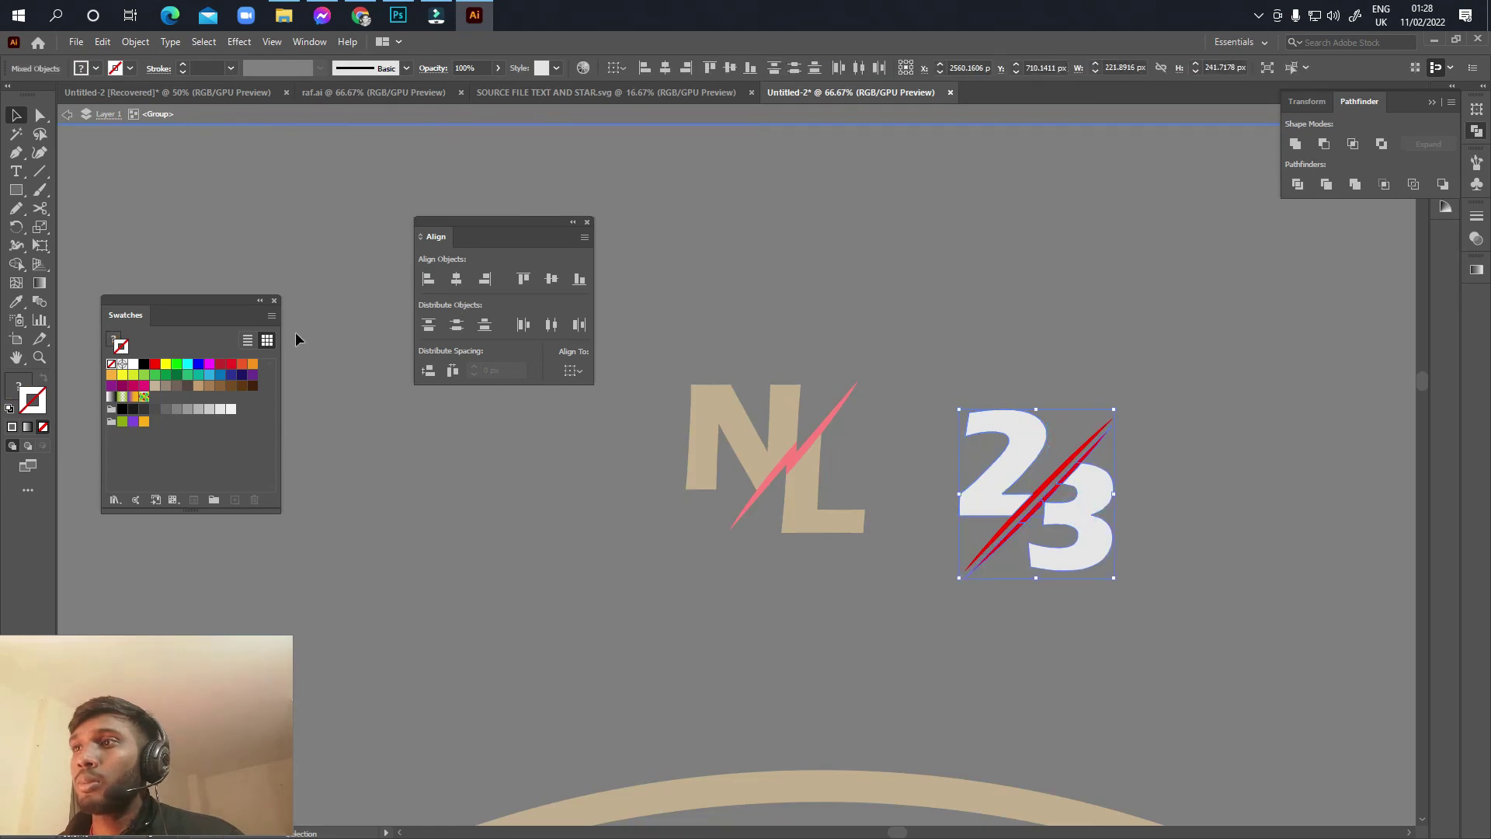
left_click(907, 424)
left_click(1024, 432)
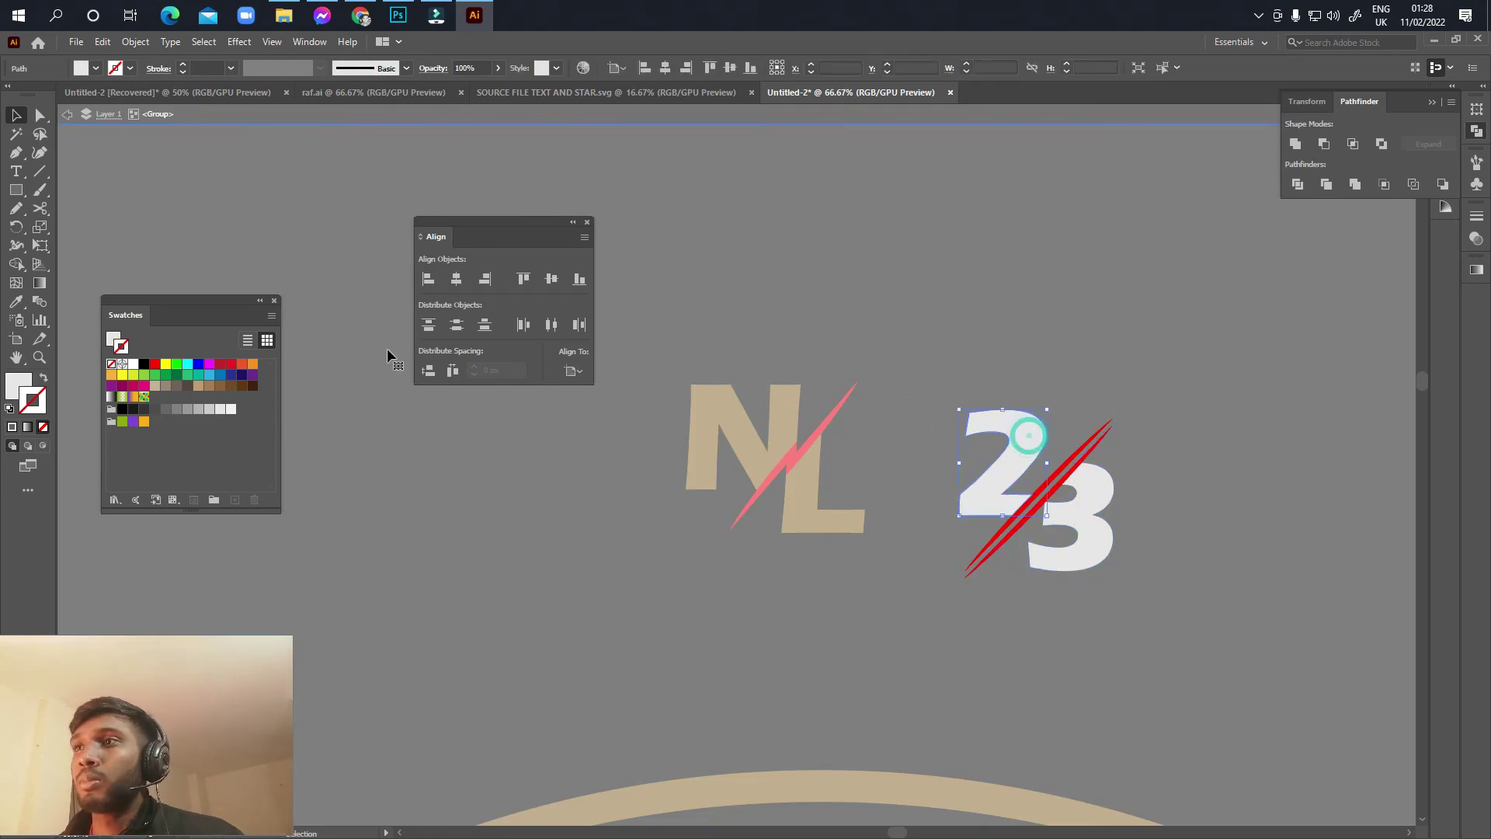
left_click(17, 302)
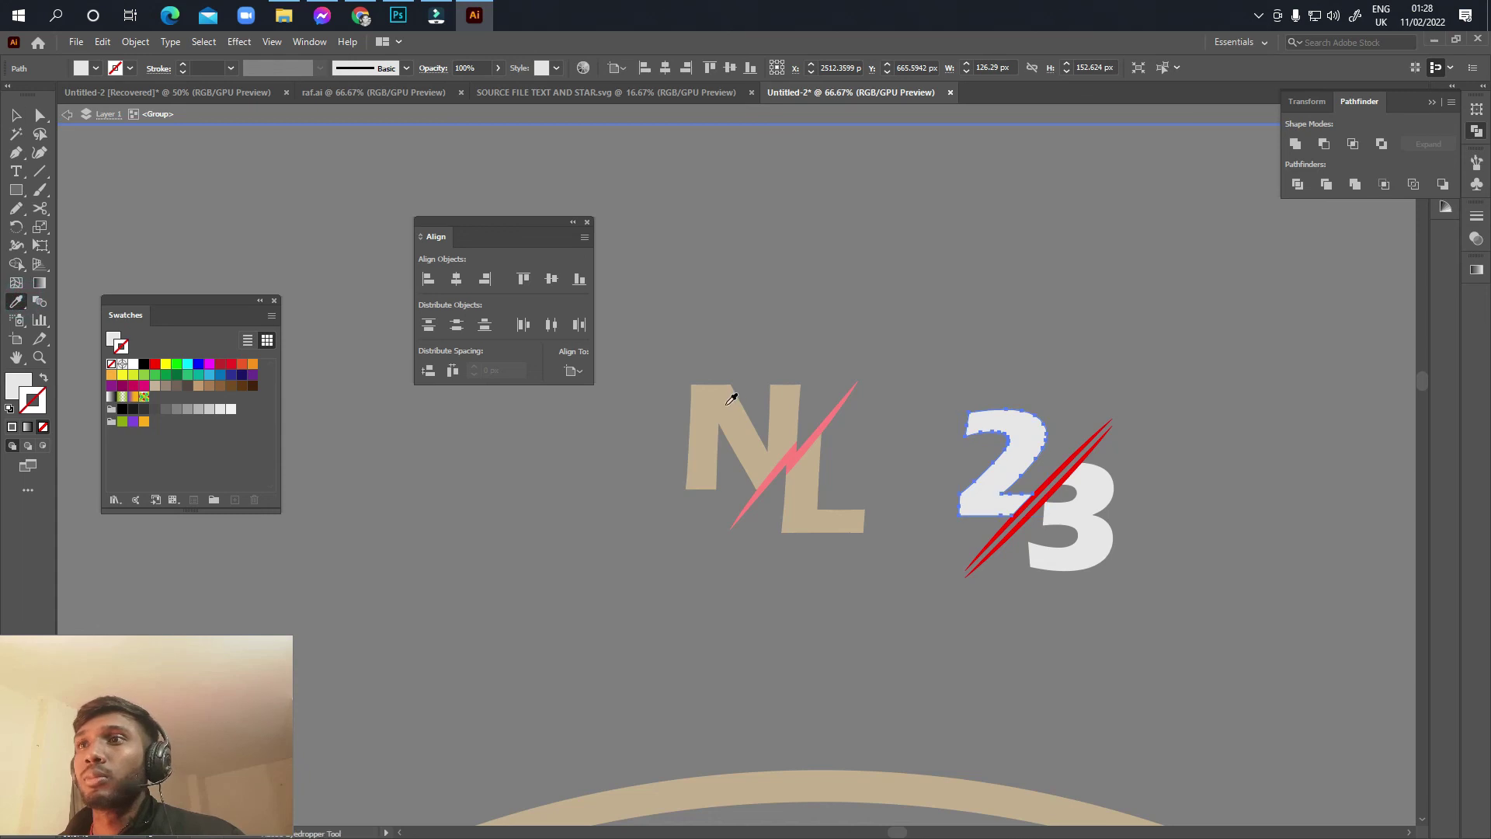
left_click(734, 400)
key("v")
double_click(914, 381)
Step: Give the digit 3 the L's brown colour and leave isolation mode
double_click(1087, 522)
double_click(1087, 522)
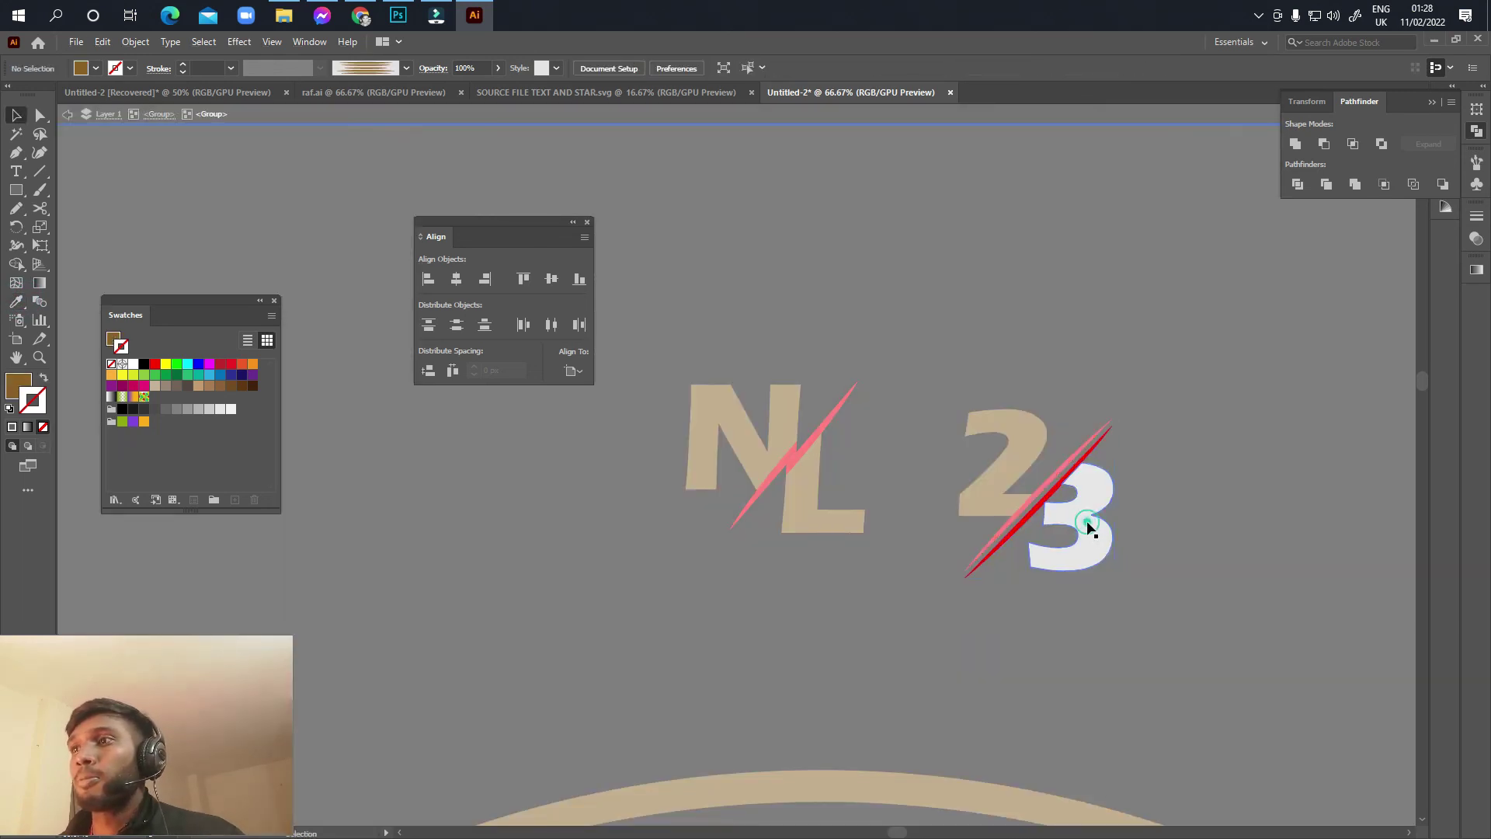
left_click(16, 303)
left_click(817, 476)
key("v")
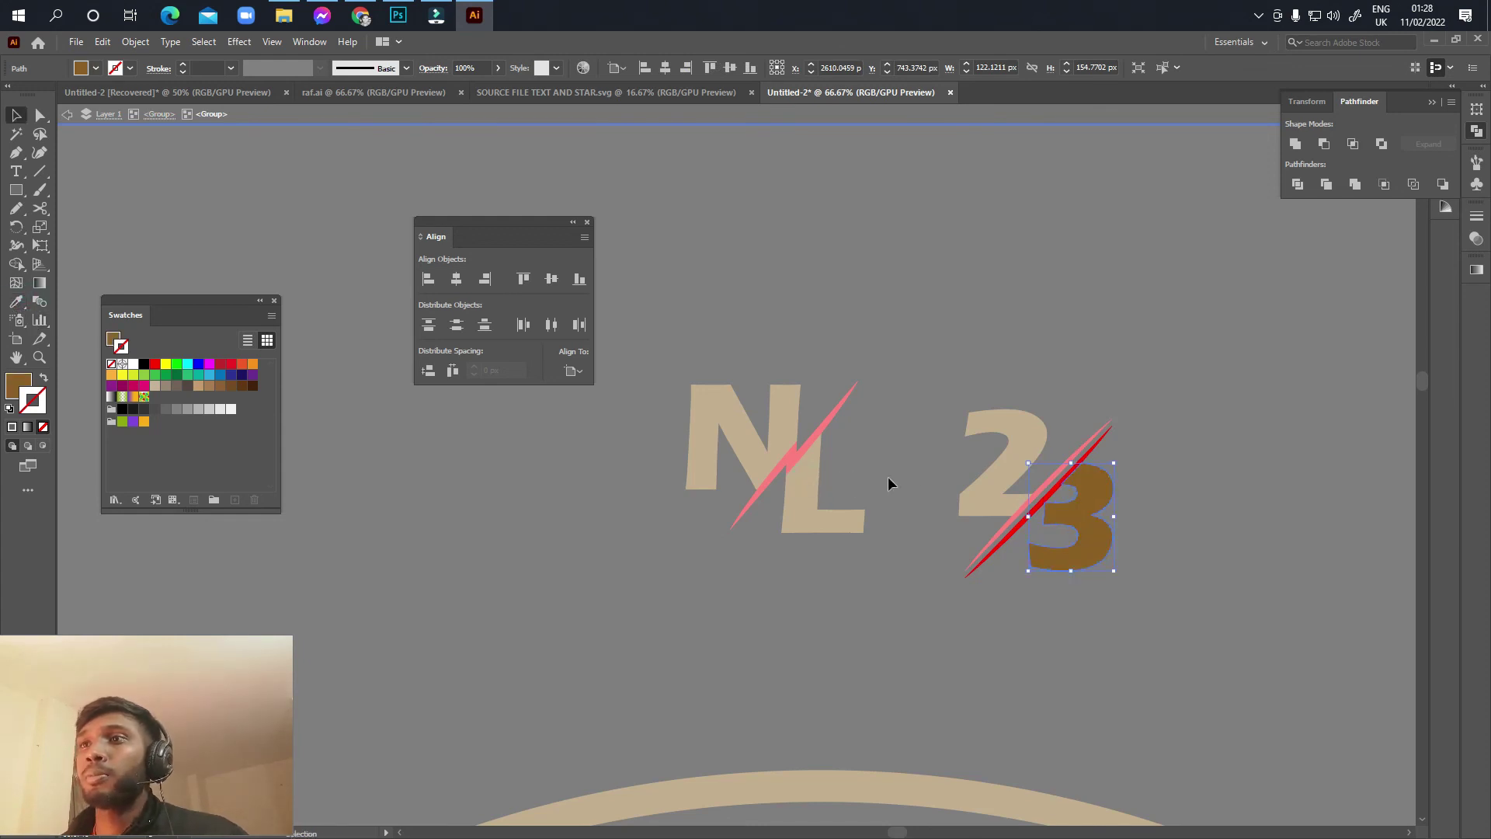
left_click(915, 466)
scroll(961, 528, "down", 3, "alt")
double_click(1055, 532)
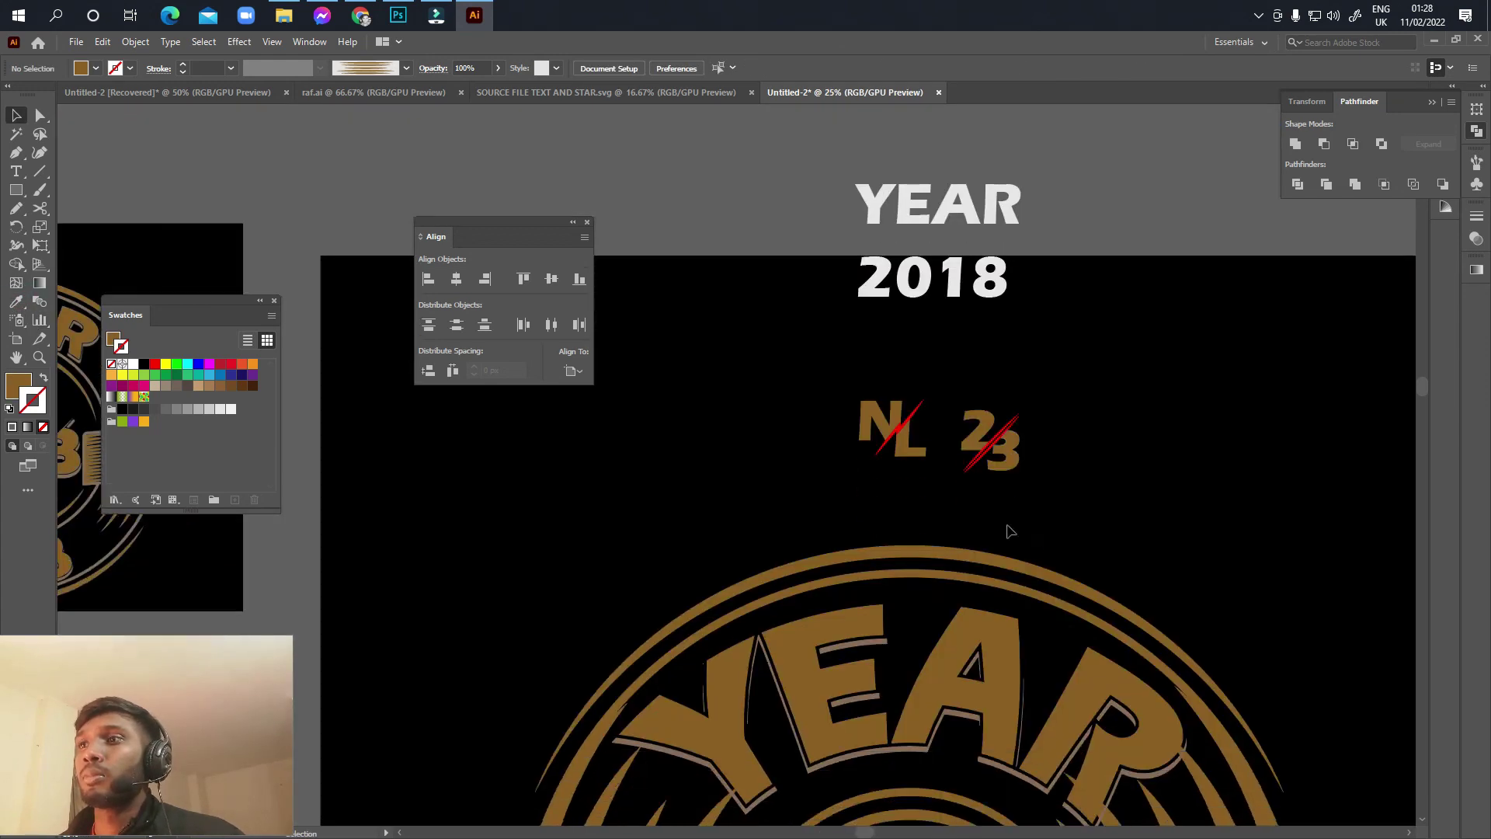
scroll(1071, 409, "down", 3, "alt")
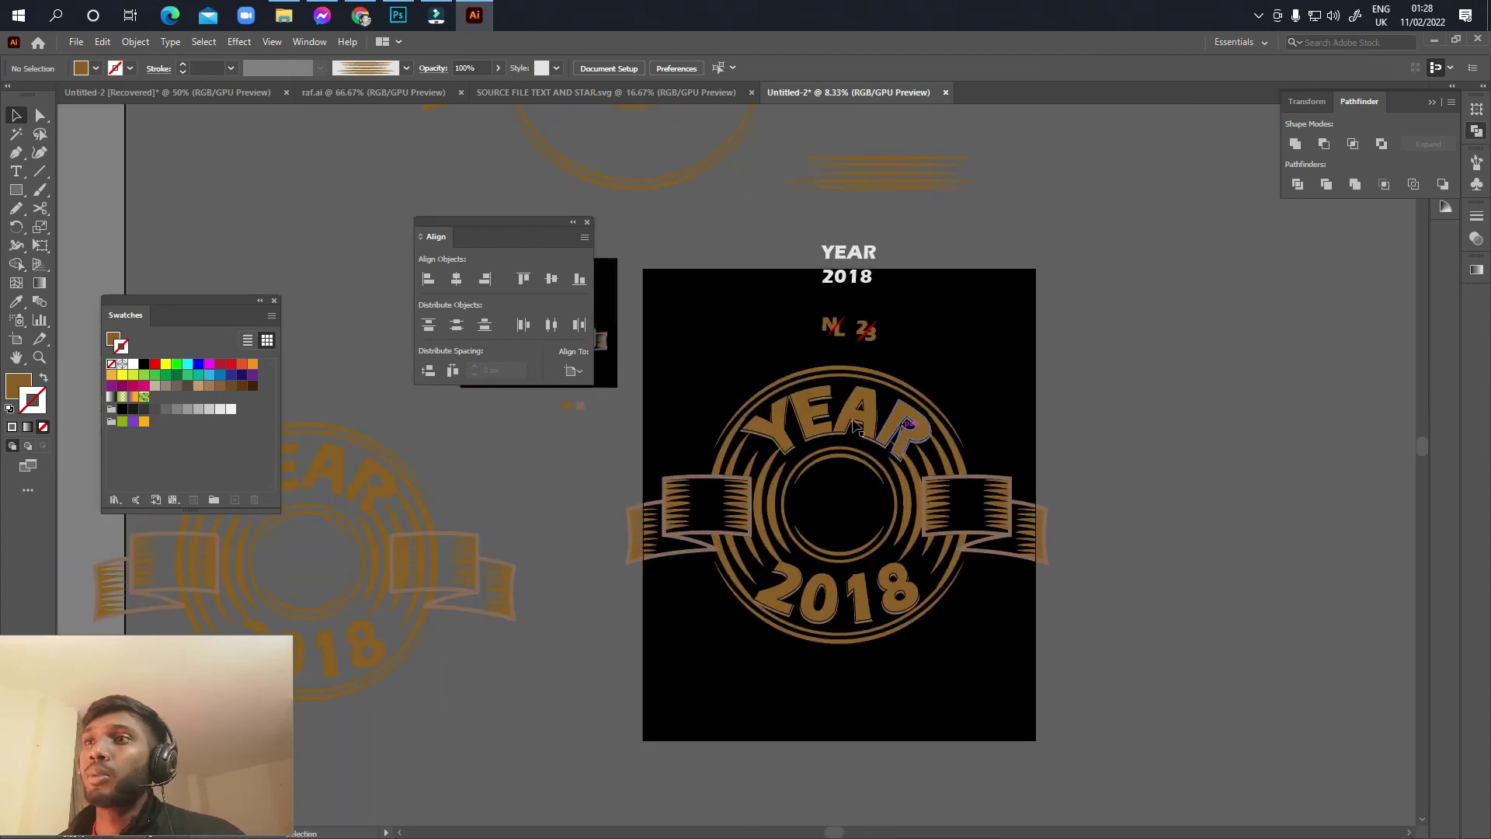
Step: Move the NL group into the badge's central circle
left_click_drag(804, 309, 892, 359)
left_click(896, 336)
mouse_move(809, 308)
left_mouse_down()
mouse_move(848, 353)
mouse_move(843, 338)
left_mouse_up()
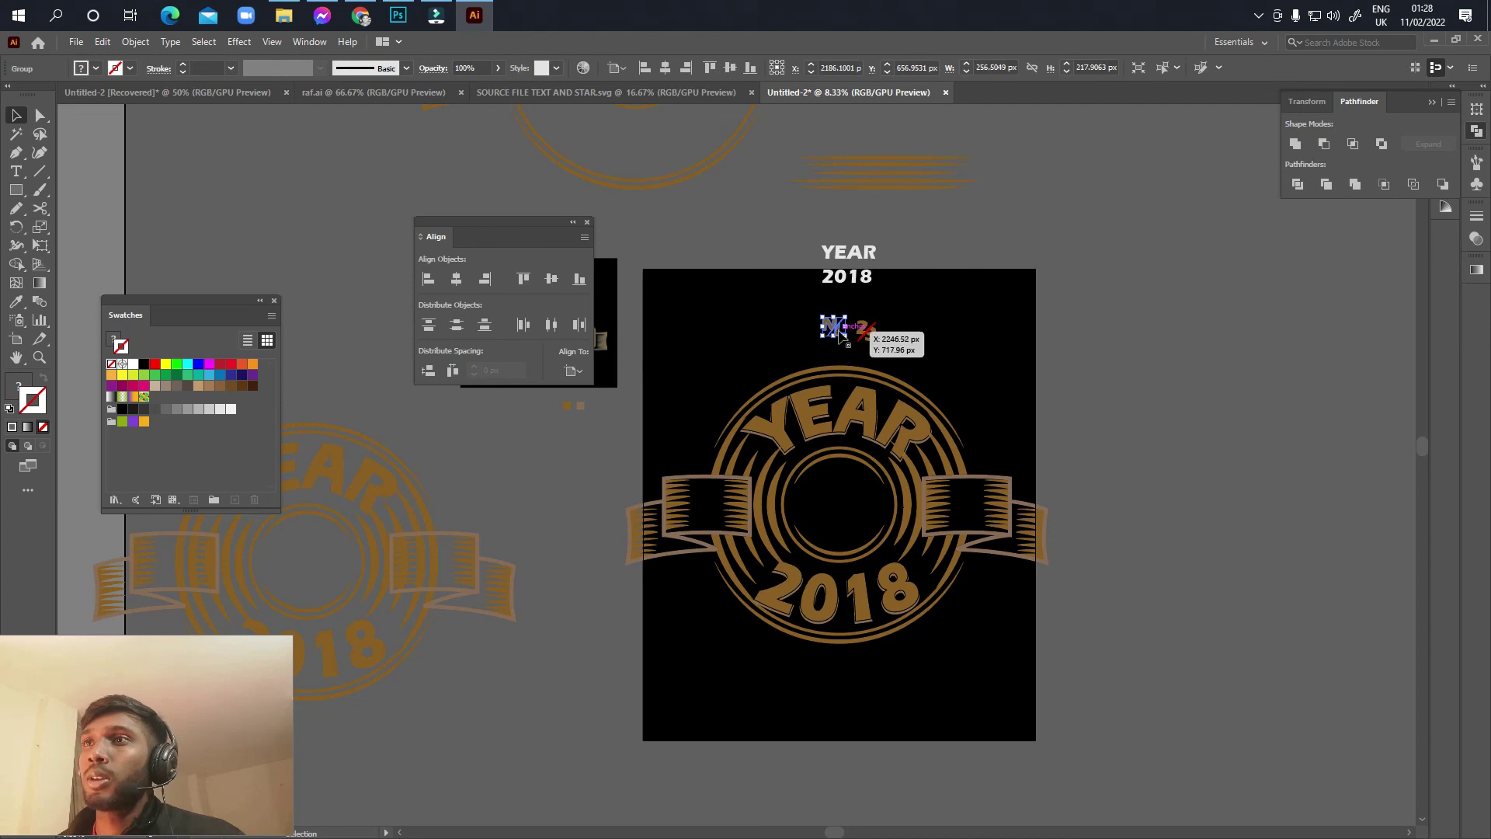
left_click_drag(851, 303, 910, 363)
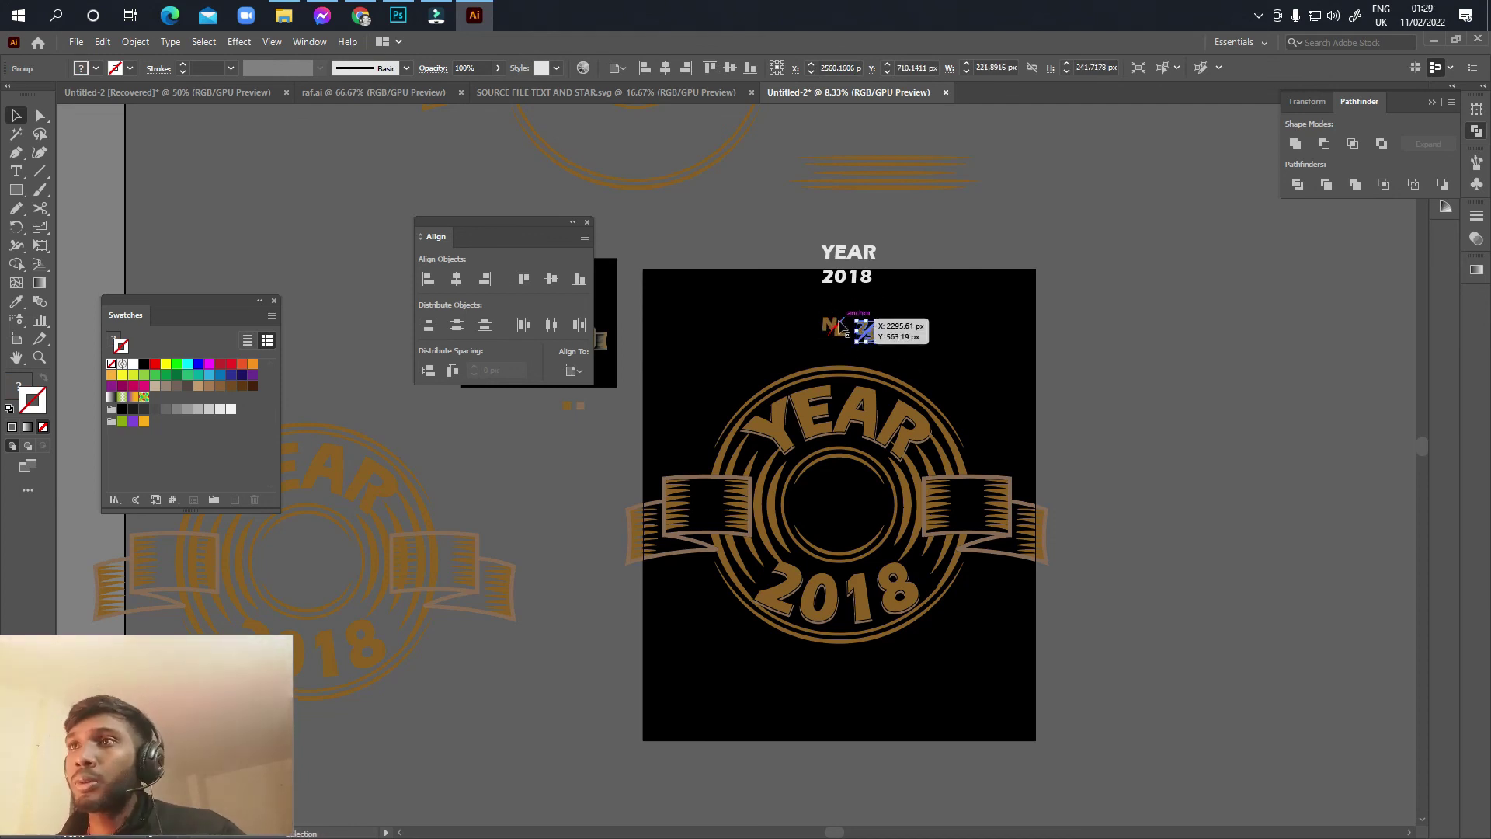
mouse_move(840, 335)
left_mouse_down()
mouse_move(847, 395)
mouse_move(809, 603)
left_mouse_up()
scroll(821, 516, "up", 4, "alt")
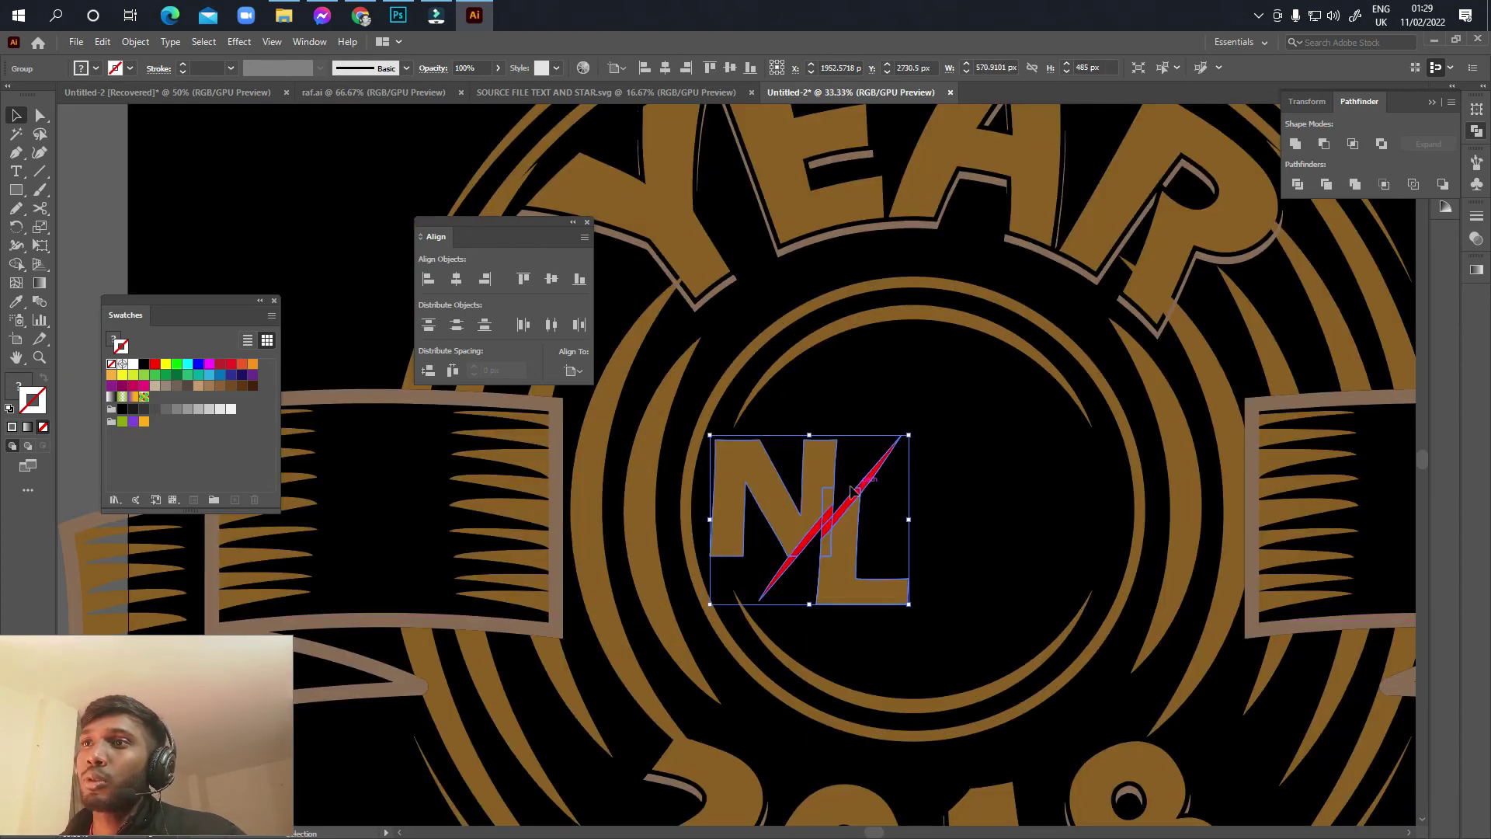
left_click(954, 494)
Step: Place the 23 group beside the NL inside the circle, nudging it into position
scroll(954, 494, "down", 3, "alt")
scroll(1006, 354, "up", 2)
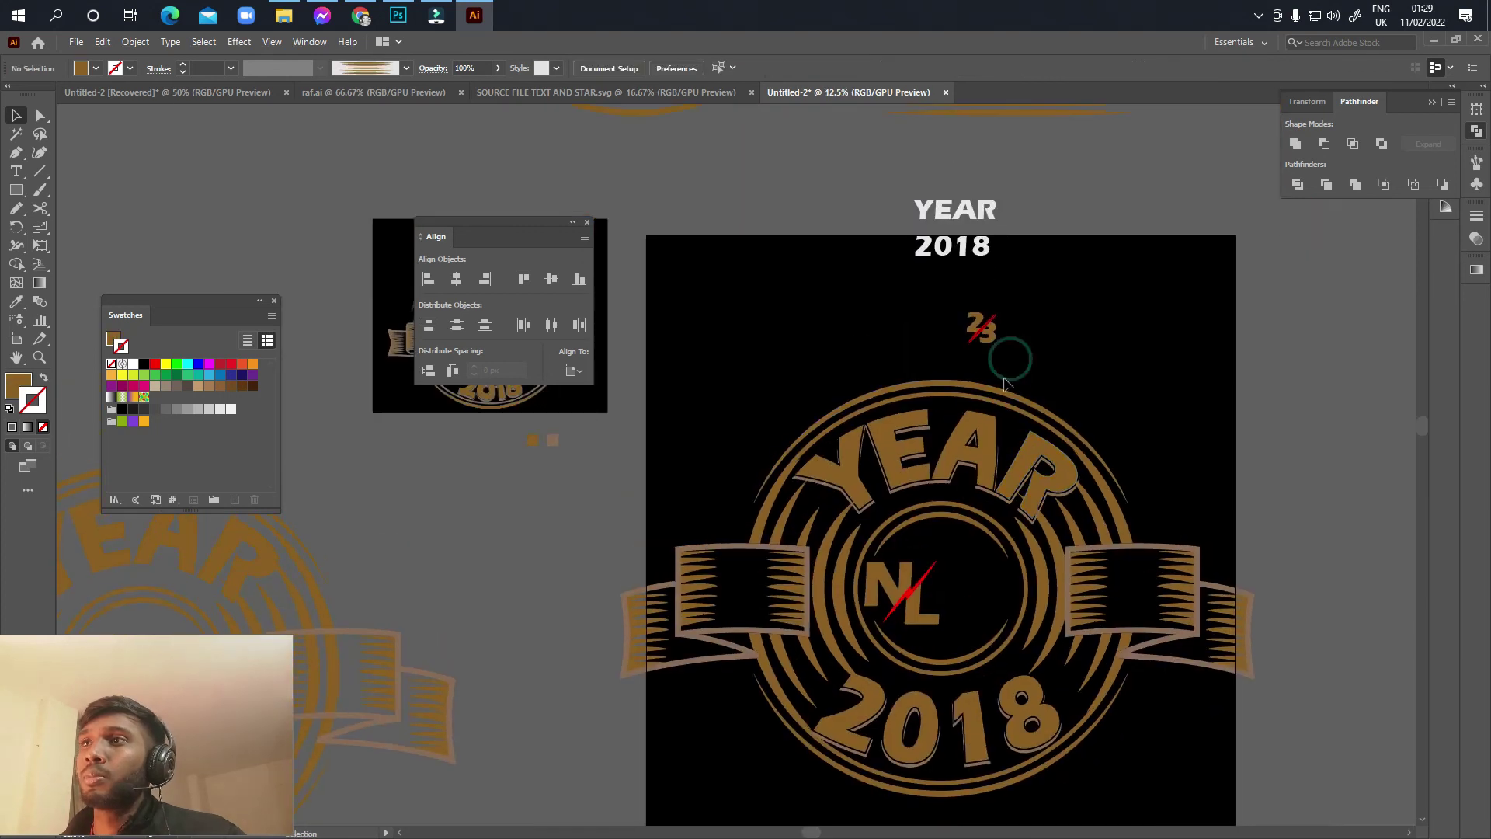
left_click_drag(989, 341, 982, 593)
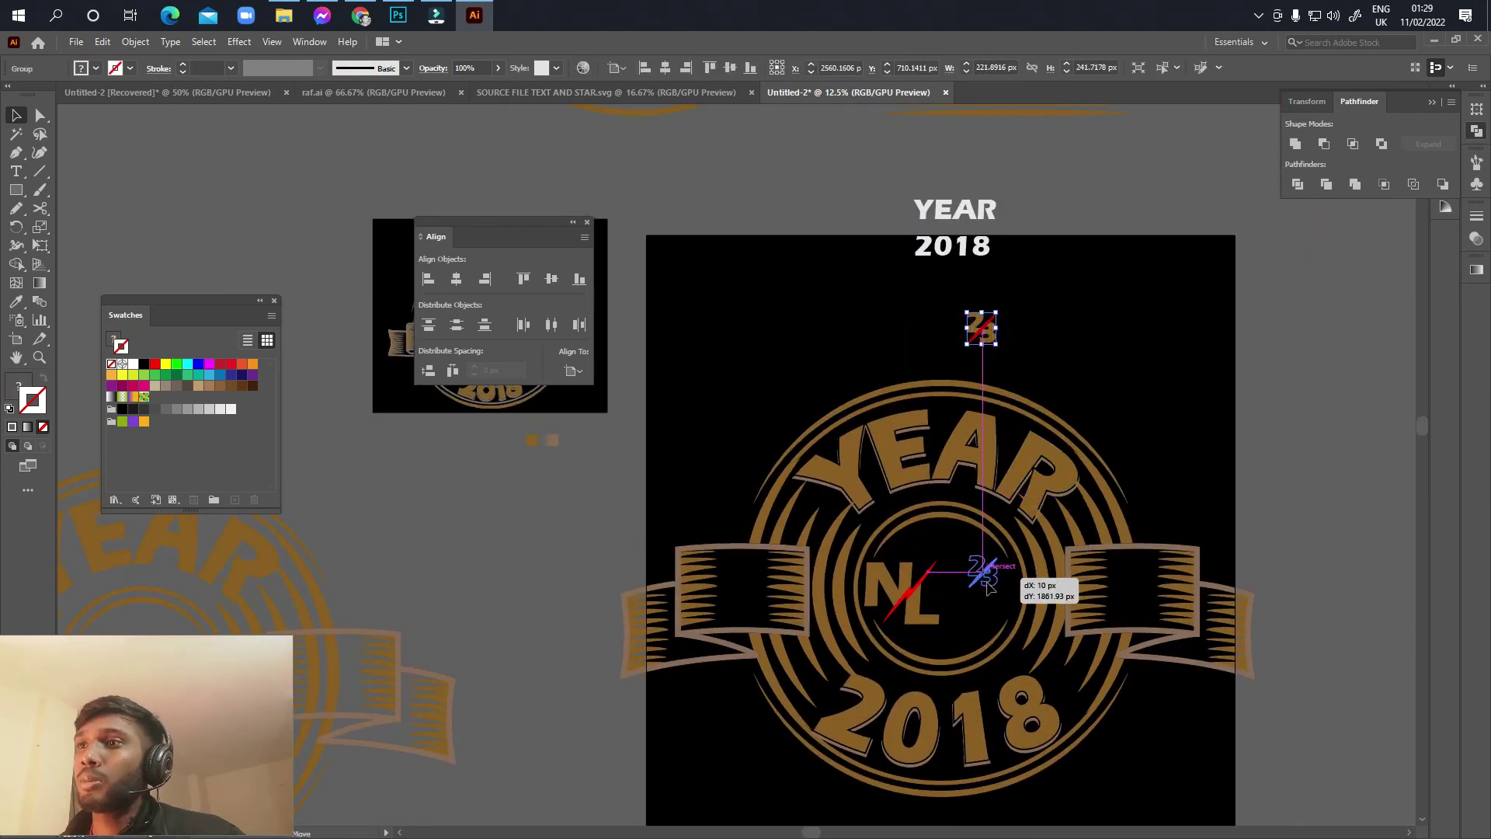
left_click_drag(981, 595, 986, 582)
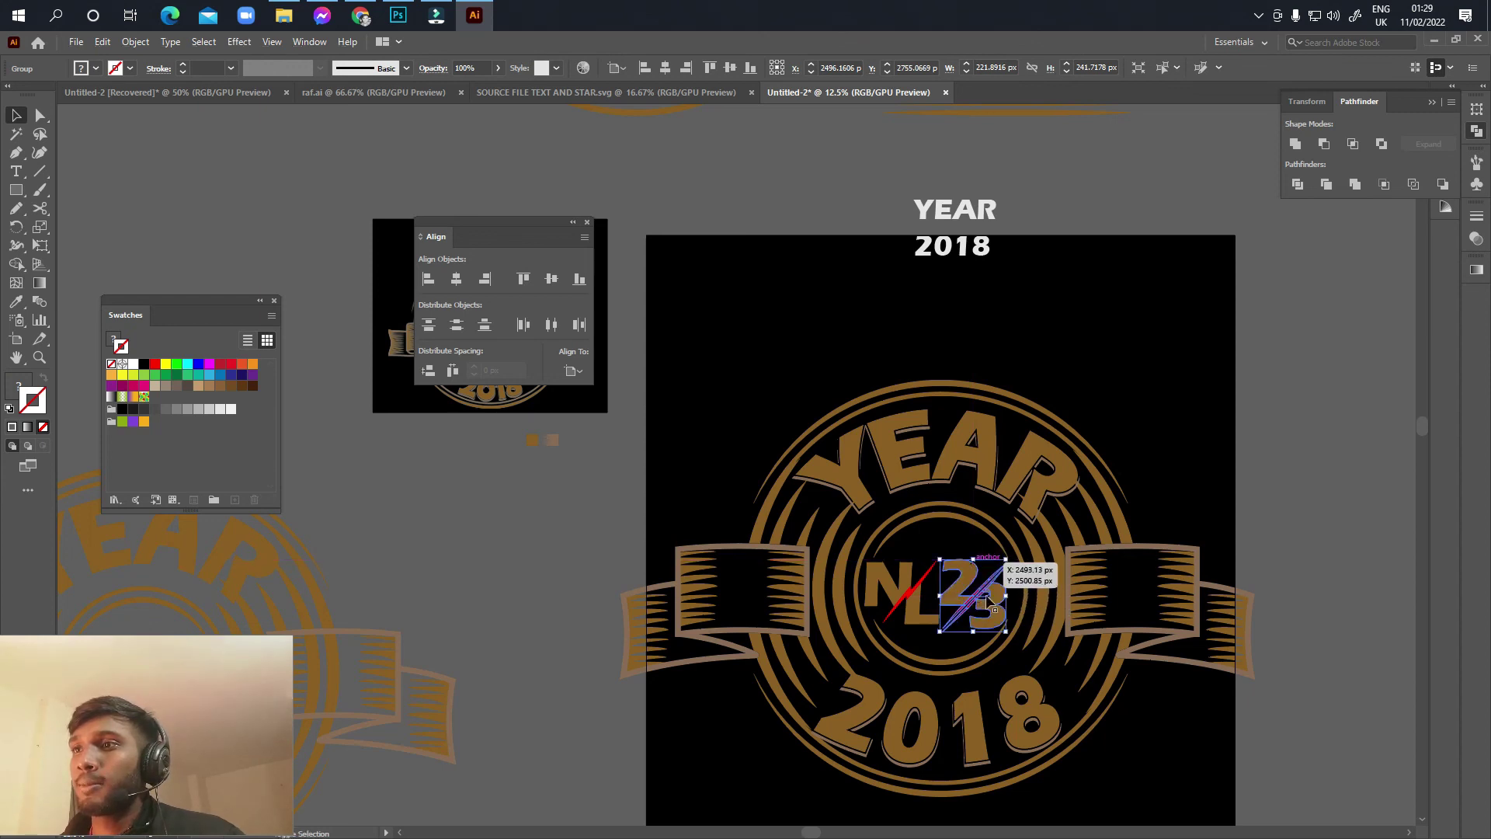
left_click_drag(986, 582, 985, 591)
left_click(965, 533)
key("ctrl+minus")
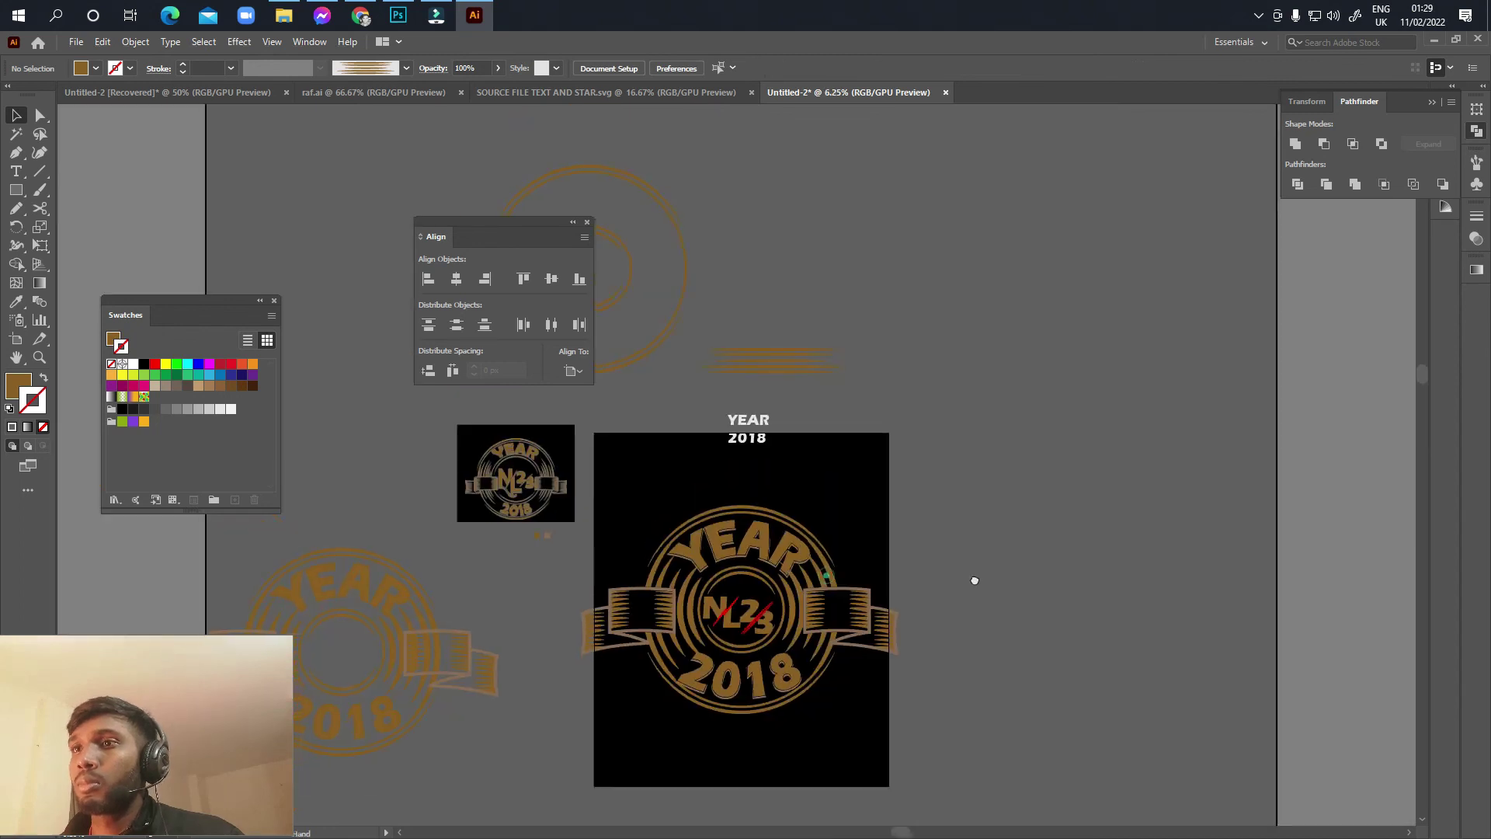
Step: Zoom out and pan to view the emblem and both artboards
scroll(986, 583, "left", 3)
scroll(963, 613, "up", 4, "alt")
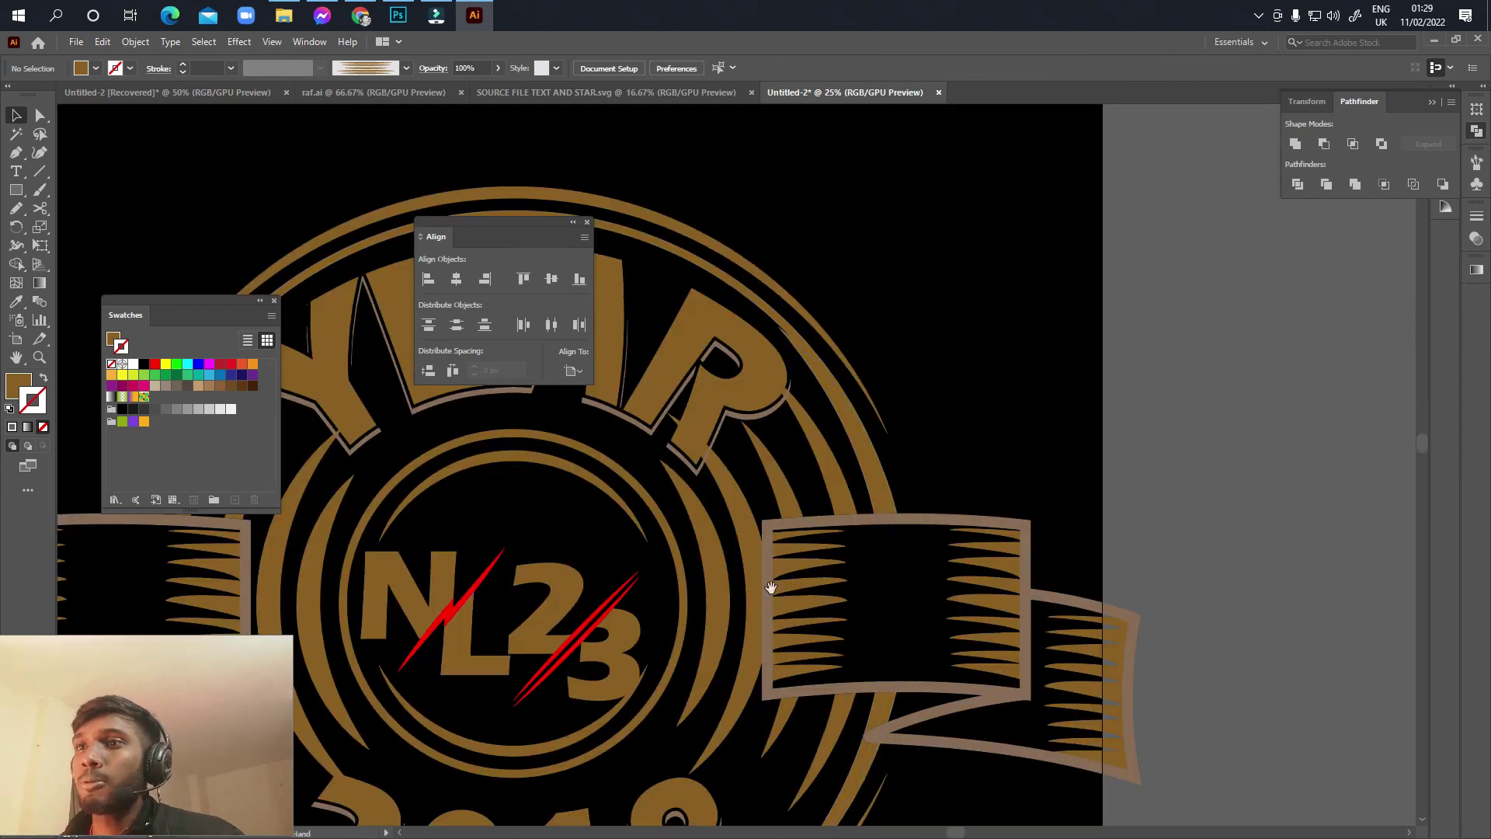
left_click_drag(771, 588, 1158, 565)
key("ctrl+minus")
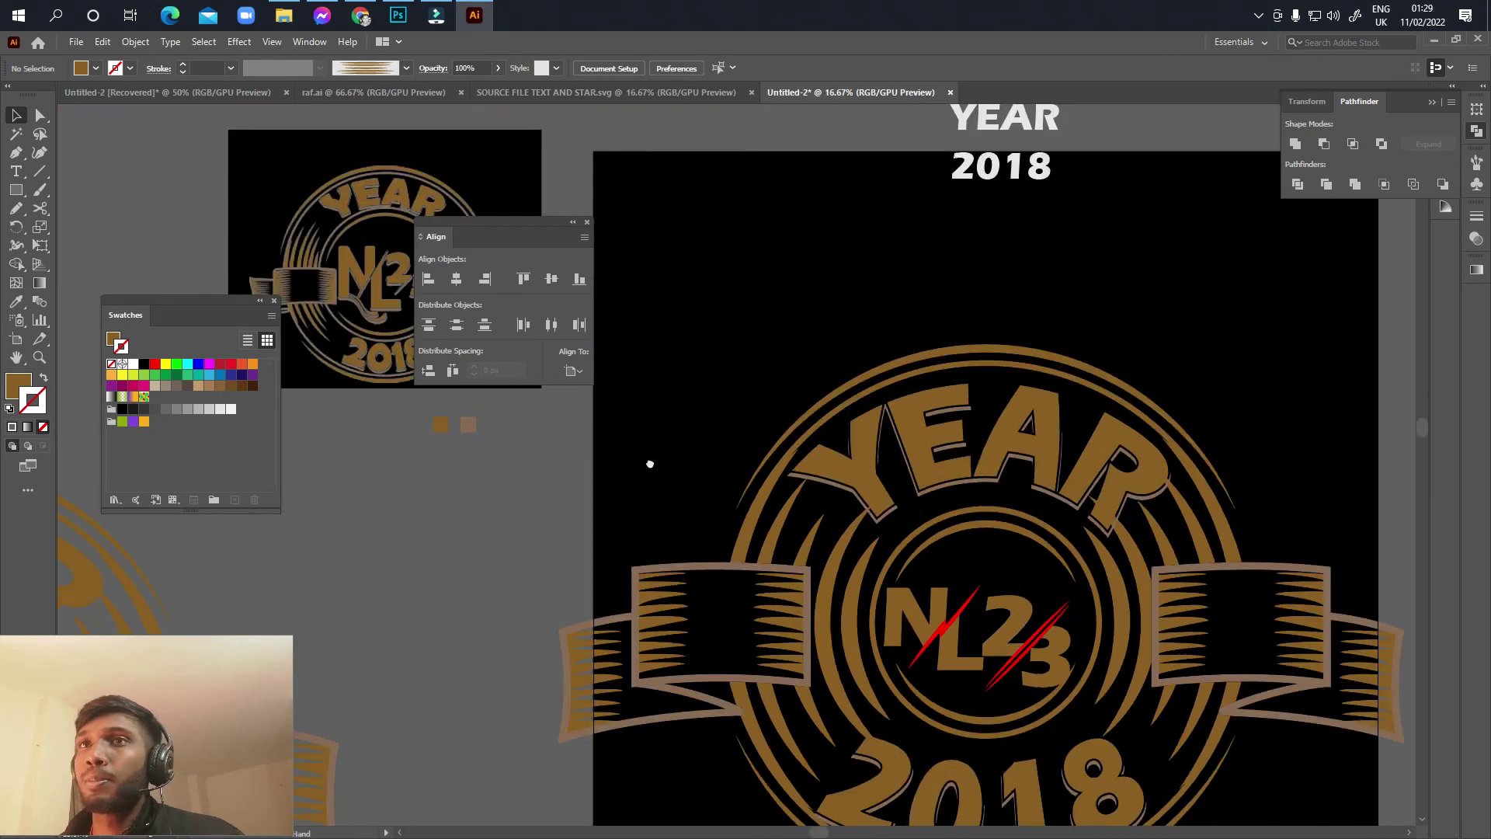
left_click_drag(649, 462, 804, 616)
scroll(673, 553, "up", 2, "alt")
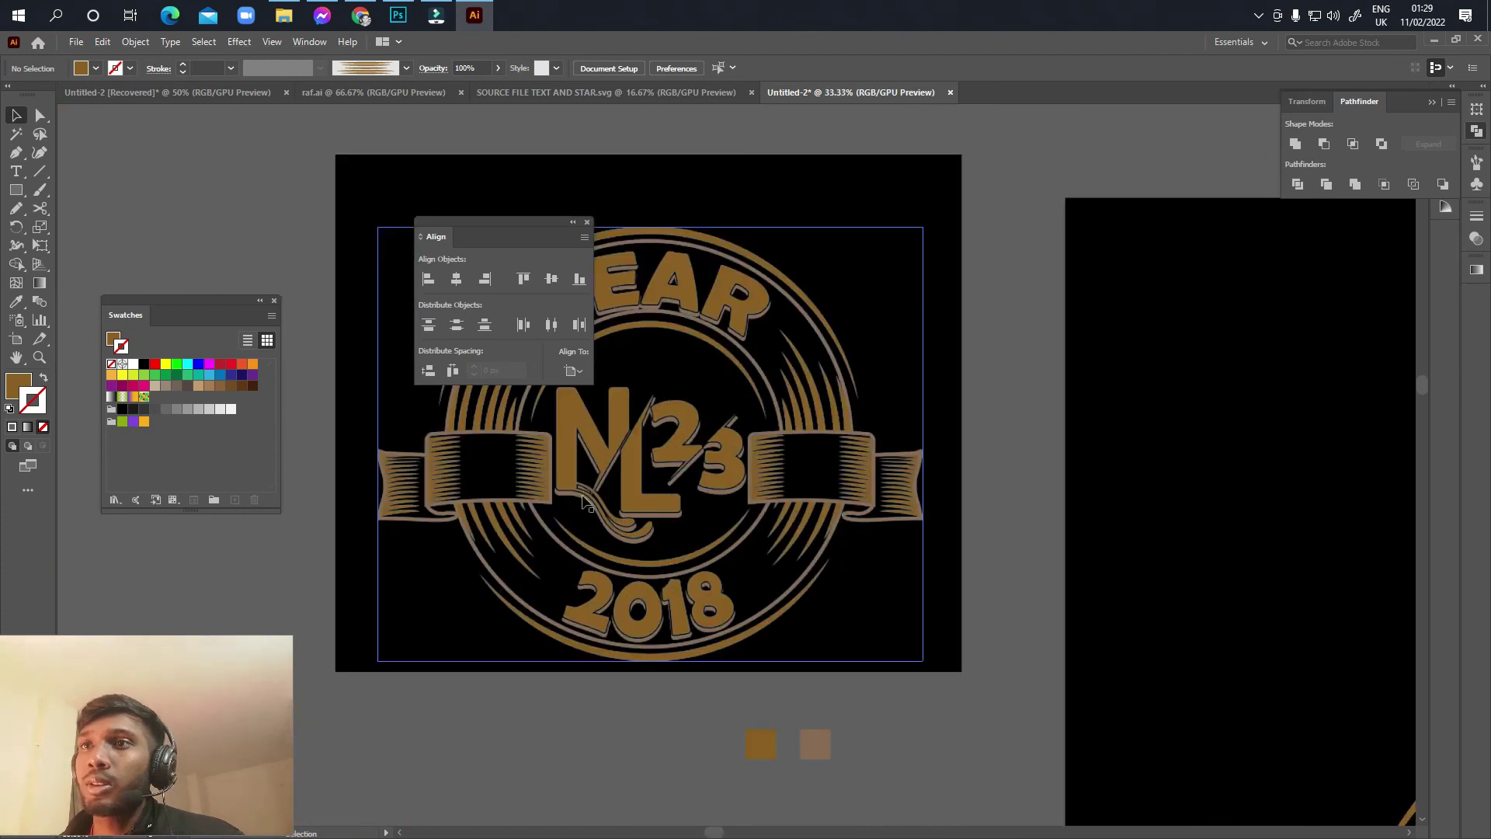
scroll(584, 501, "up", 3, "alt")
scroll(590, 562, "up", 1, "alt")
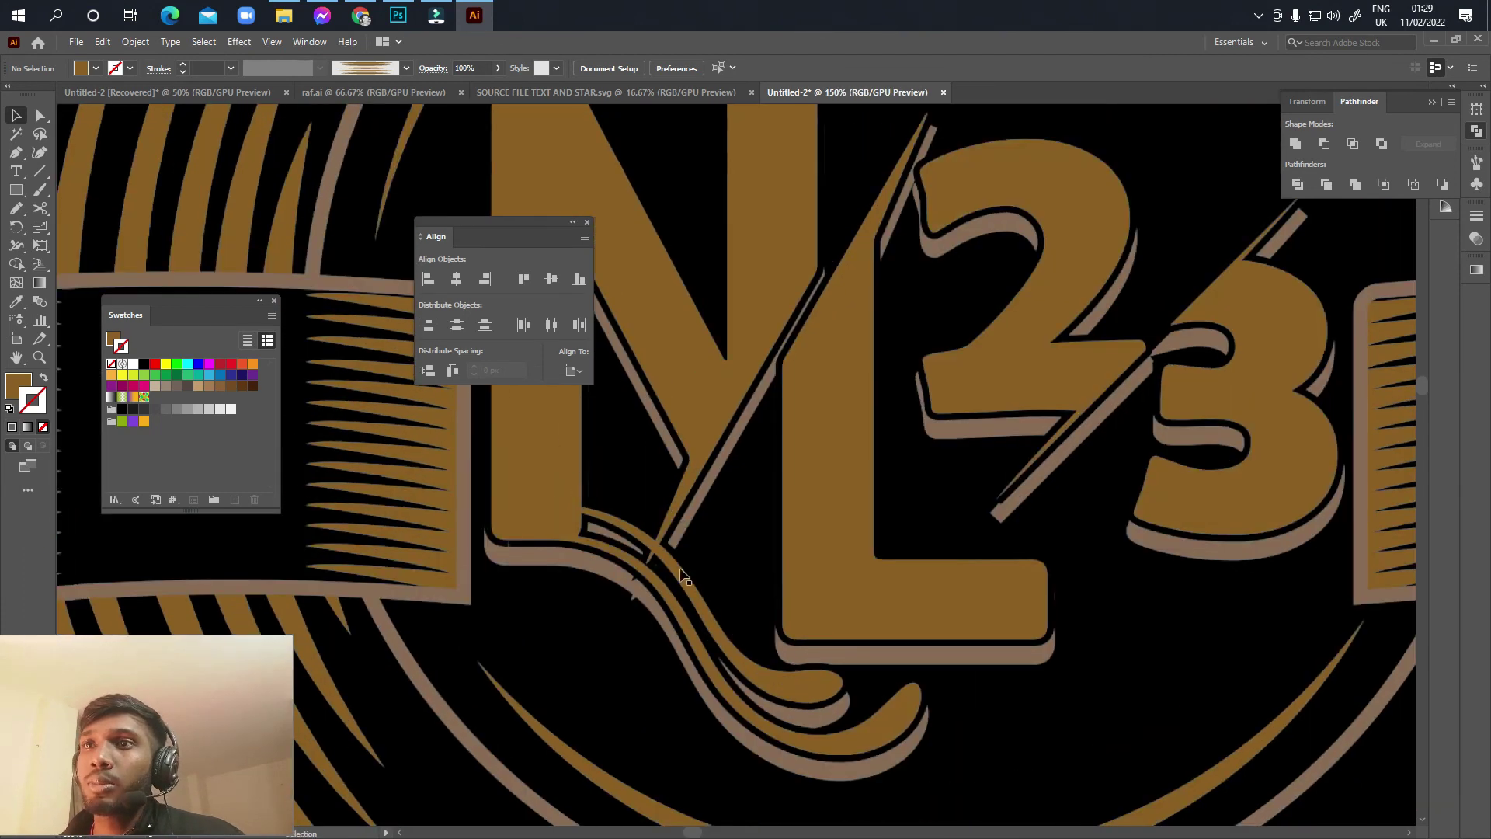
Step: Frame the whole NL23 logo and select the N, L and first slash
key("ctrl+minus")
key("ctrl+minus")
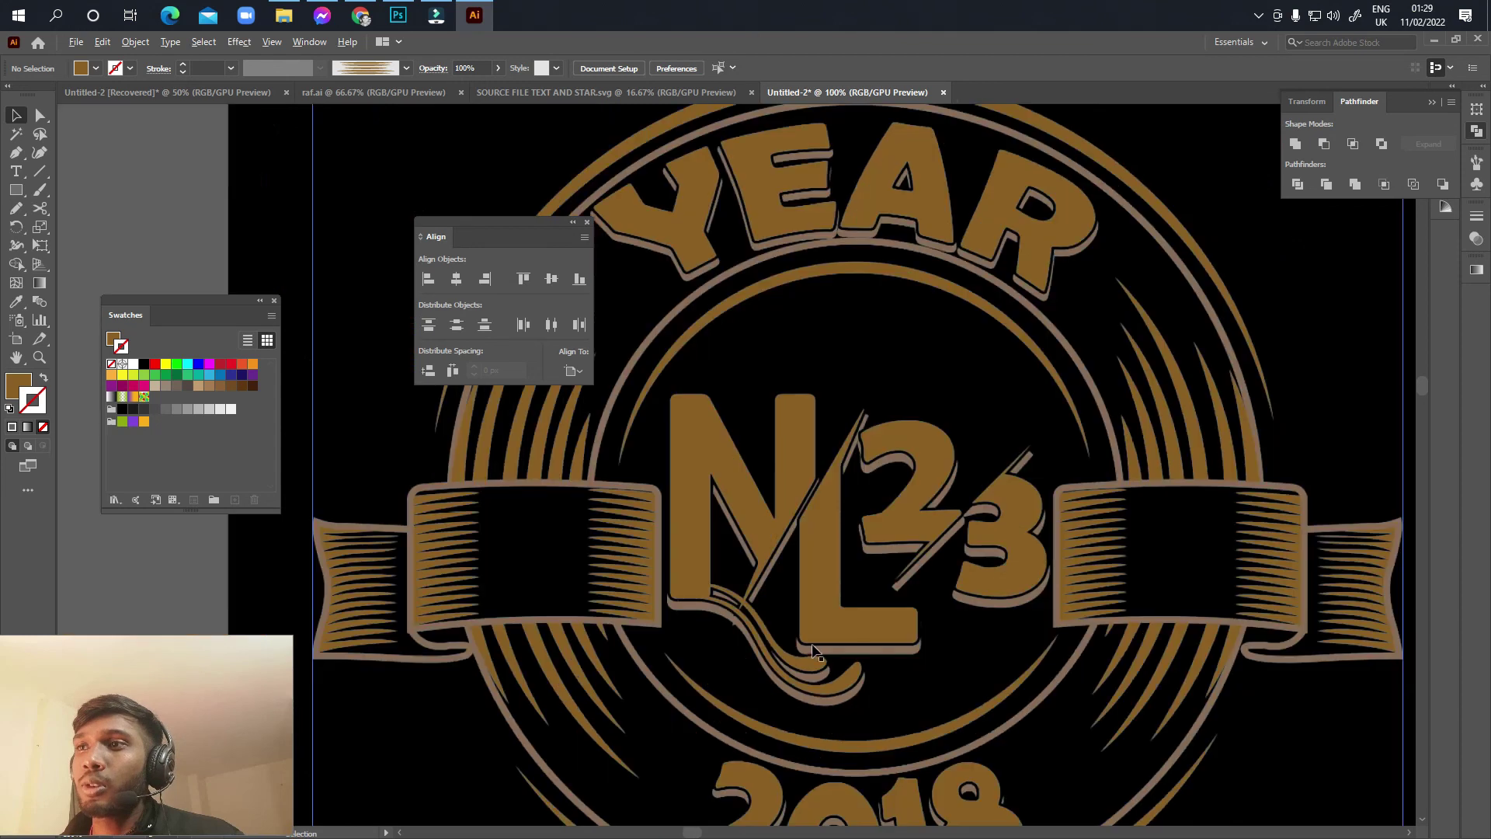
left_click_drag(949, 626, 785, 660)
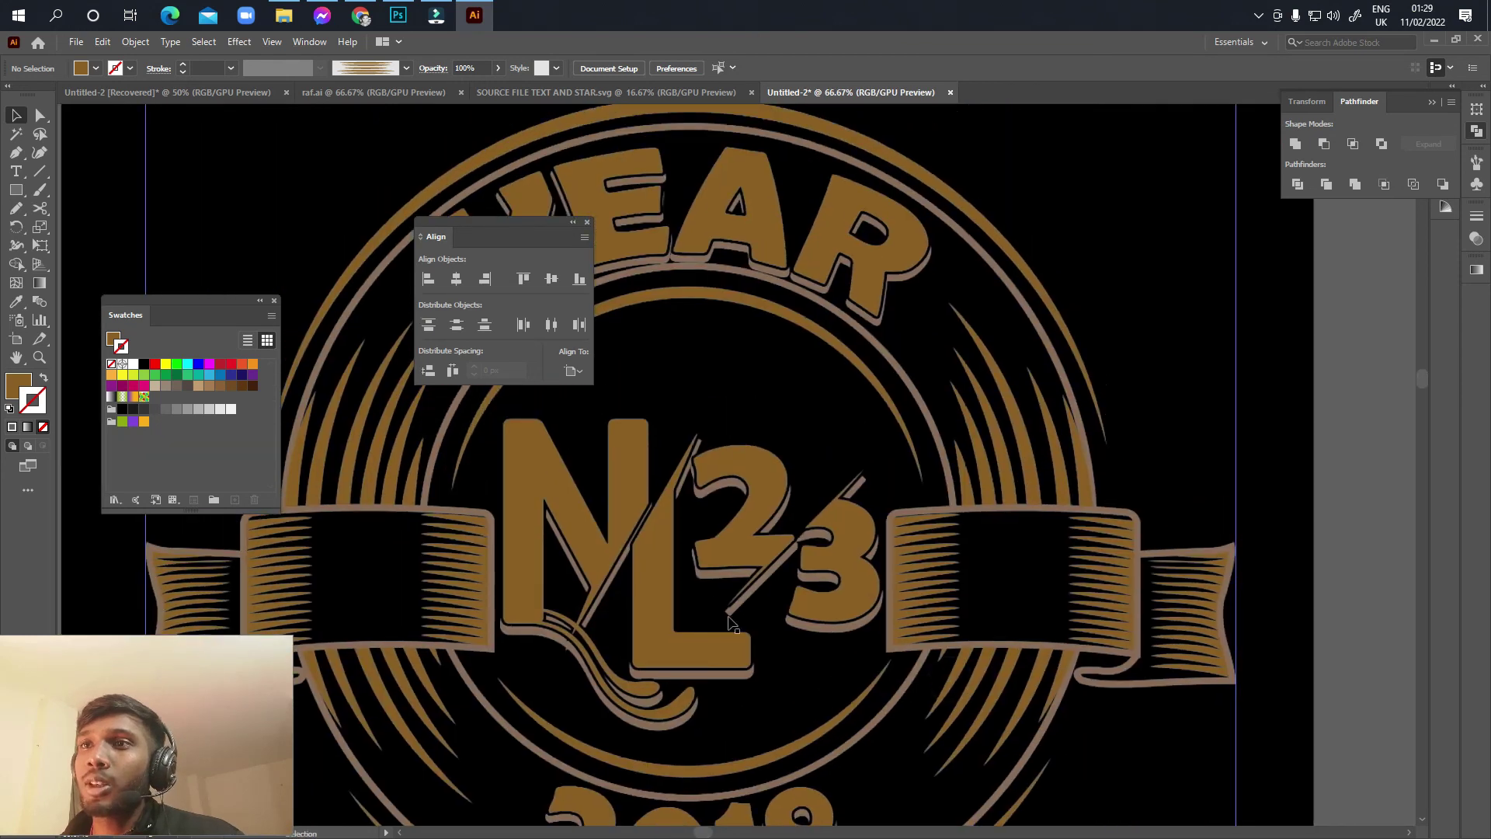
key("ctrl+minus")
left_click_drag(878, 656, 679, 426)
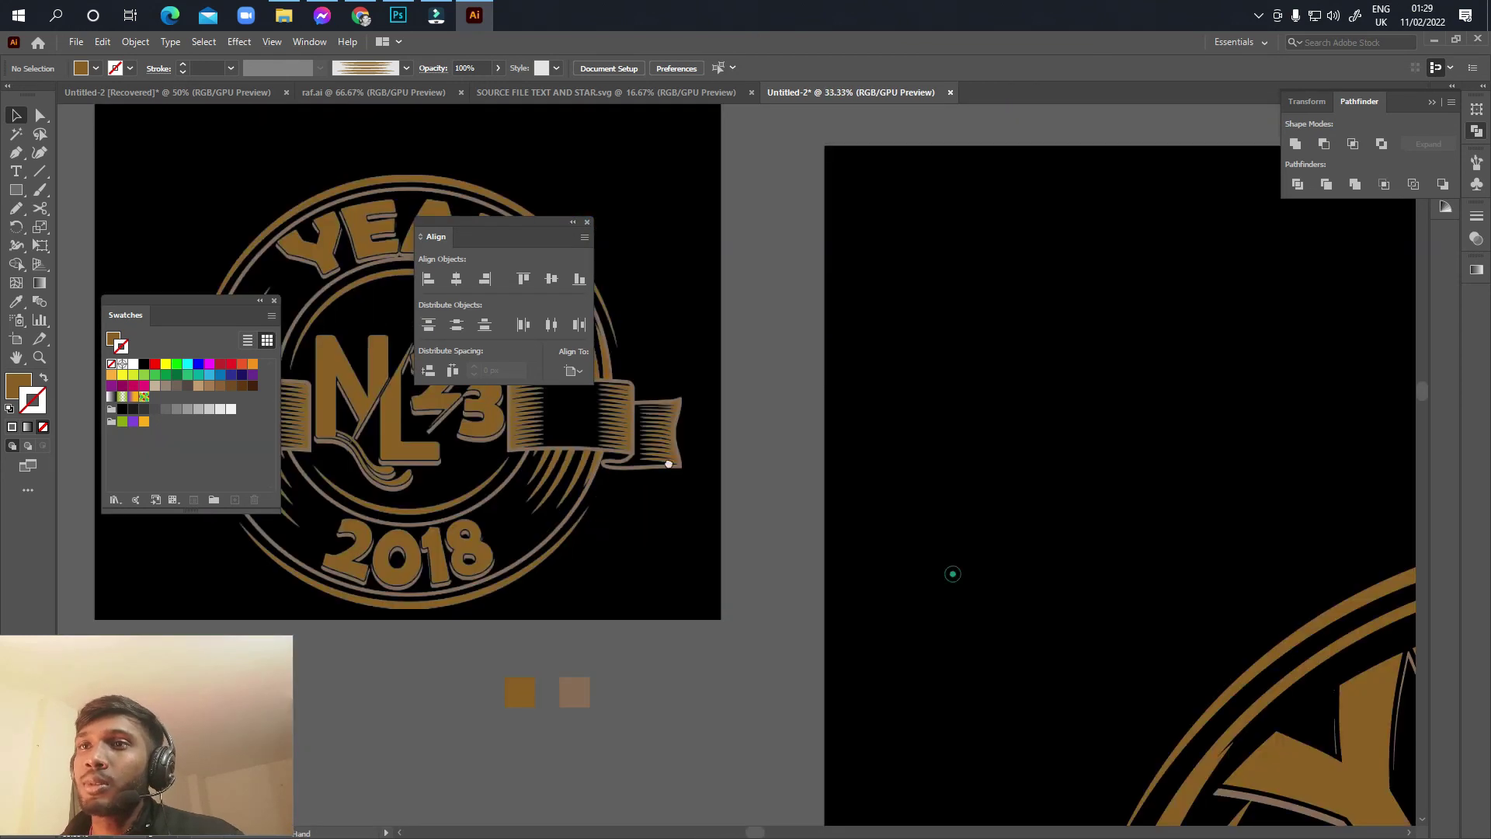
scroll(860, 619, "down", 2)
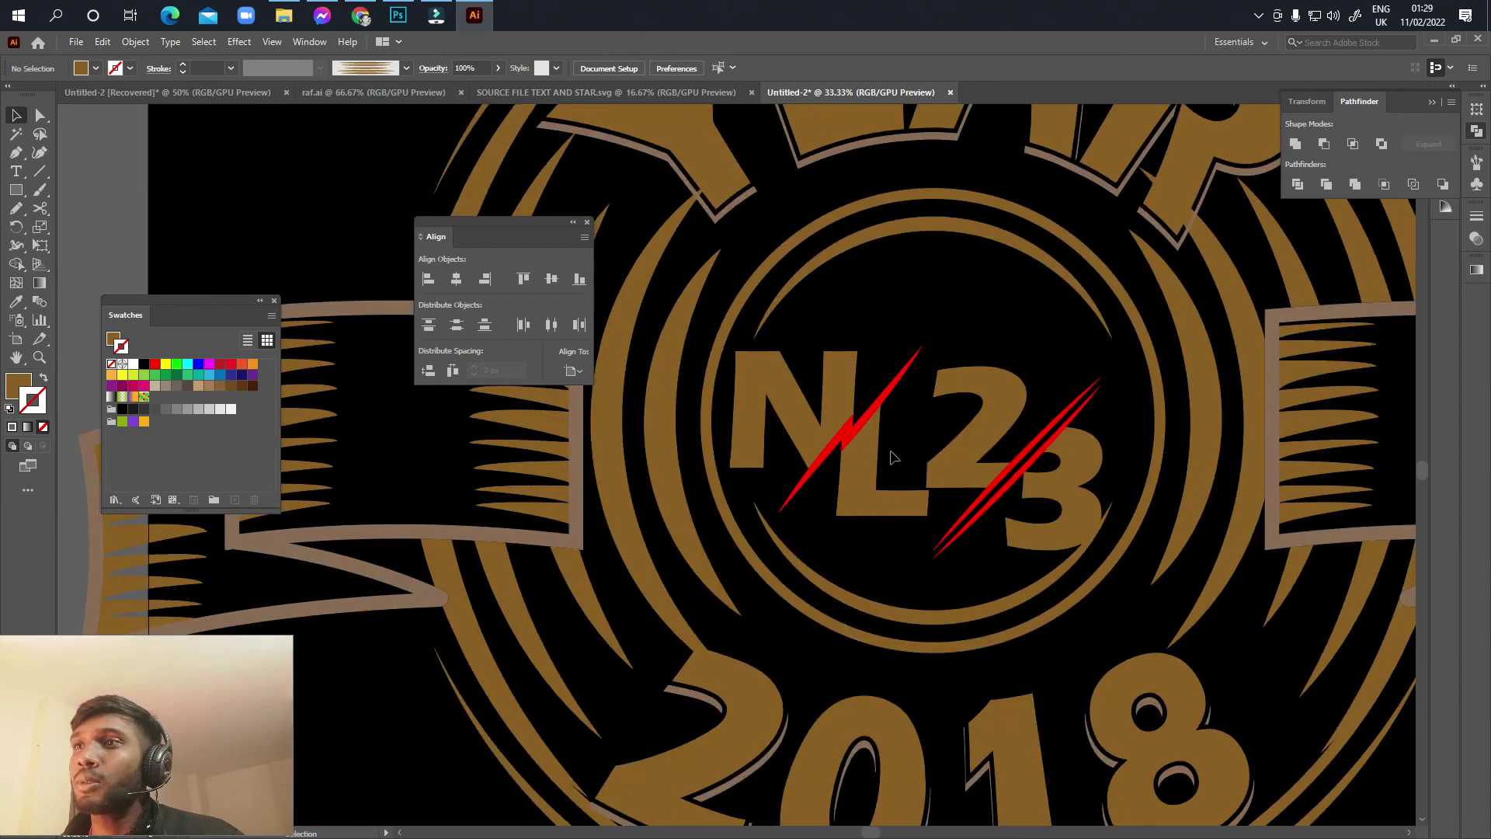
left_click(864, 454)
Step: Group the NL23 letters and slashes and add a 13 px Offset Path around them
left_click(977, 447, "shift")
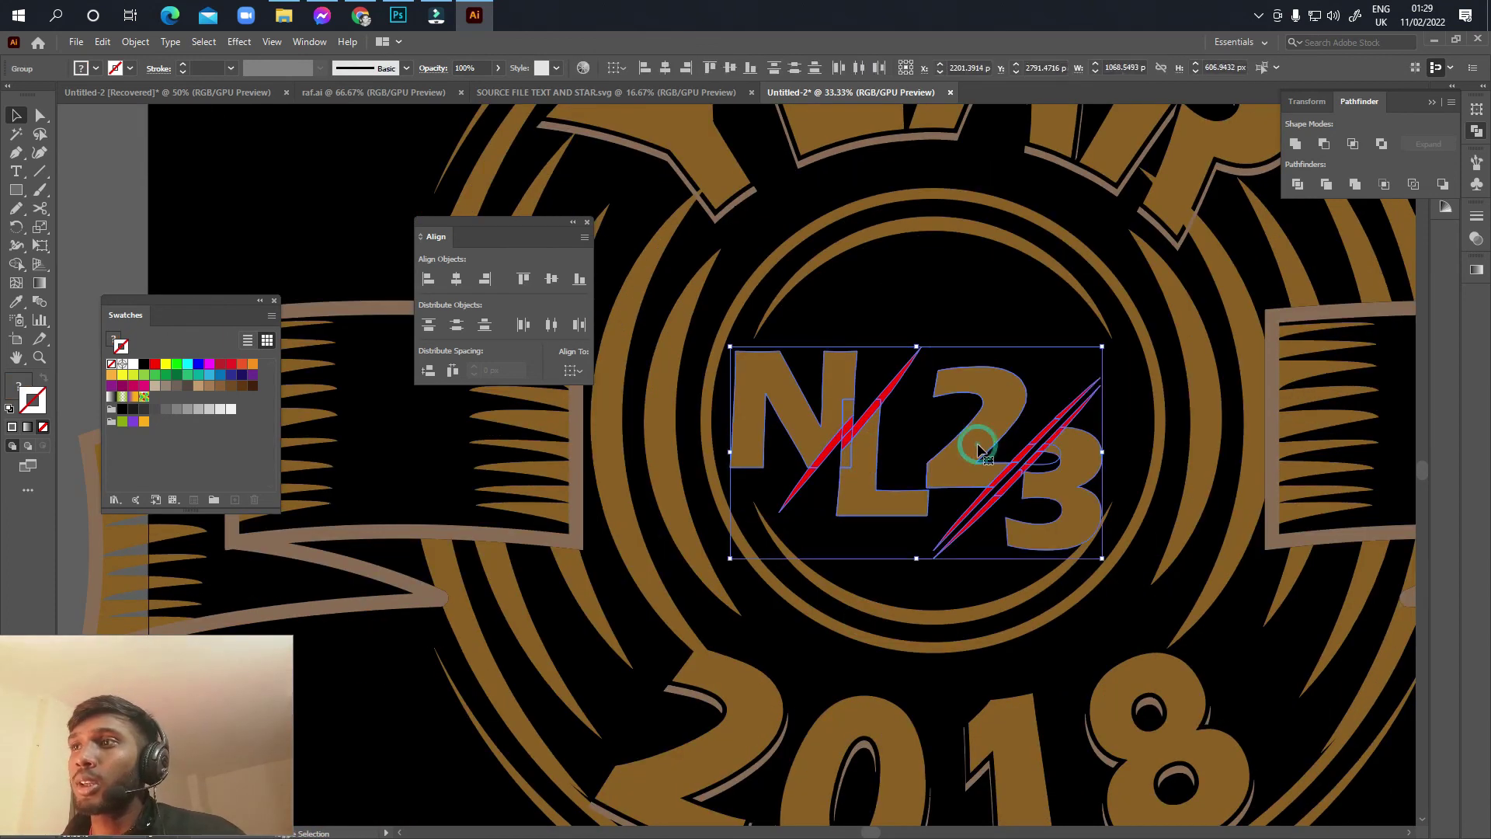
key("ctrl+g")
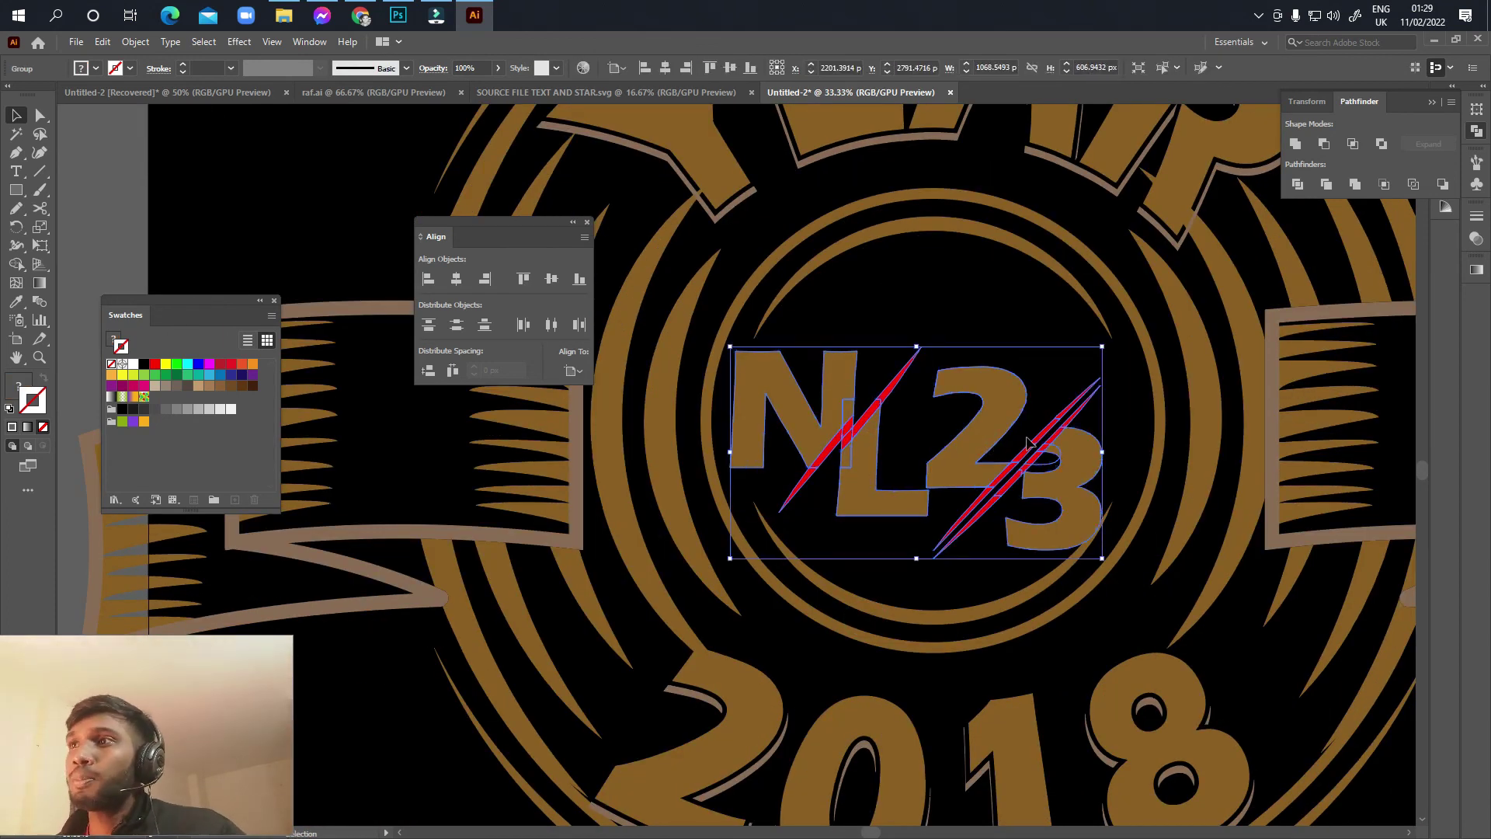
key("shift+Up")
key("shift+Up")
key("shift+Up")
key("shift+Up")
key("shift+Up")
key("shift+Up")
key("shift+Up")
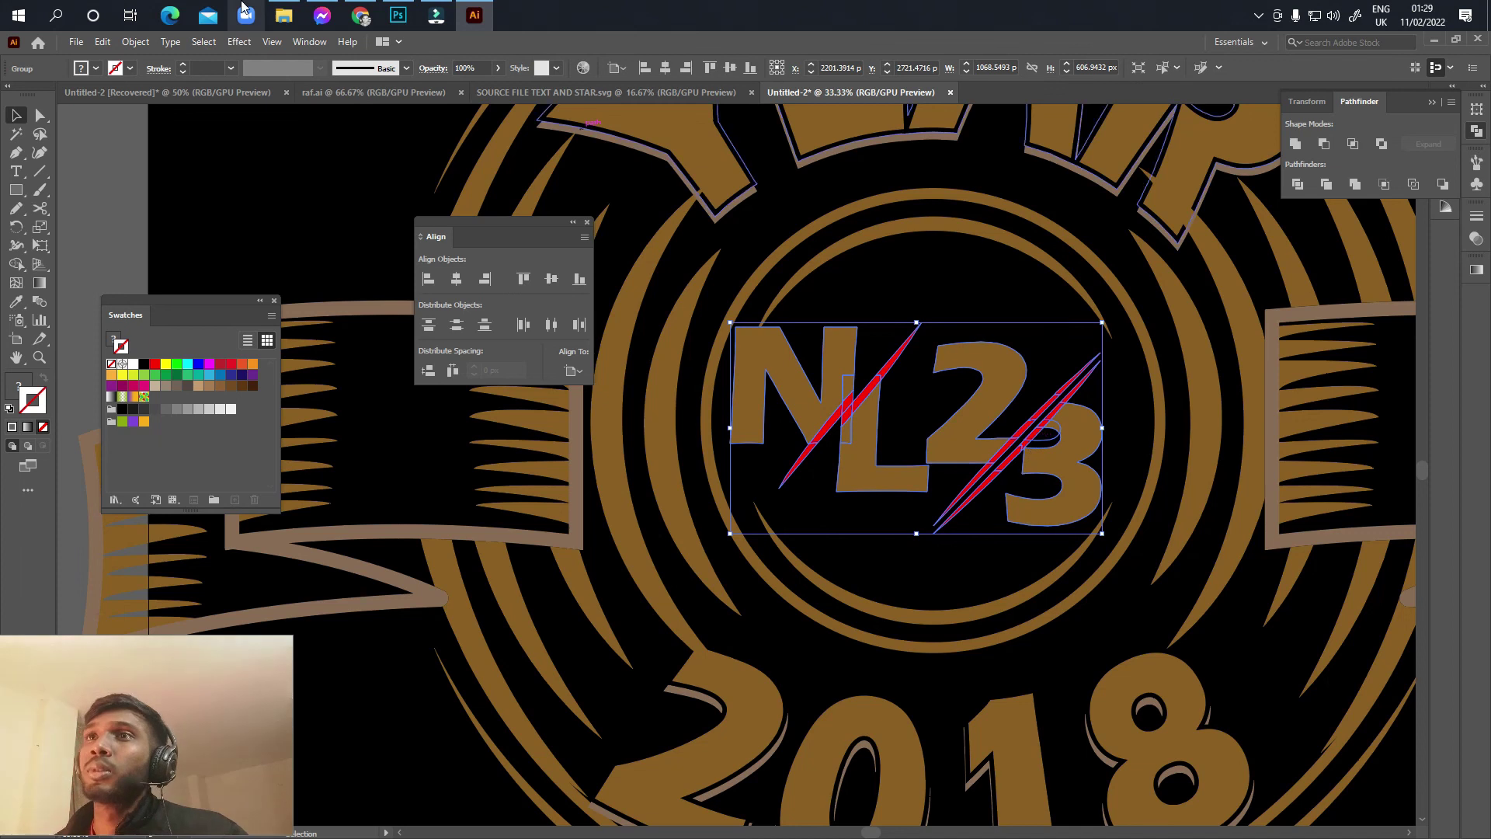
left_click(132, 42)
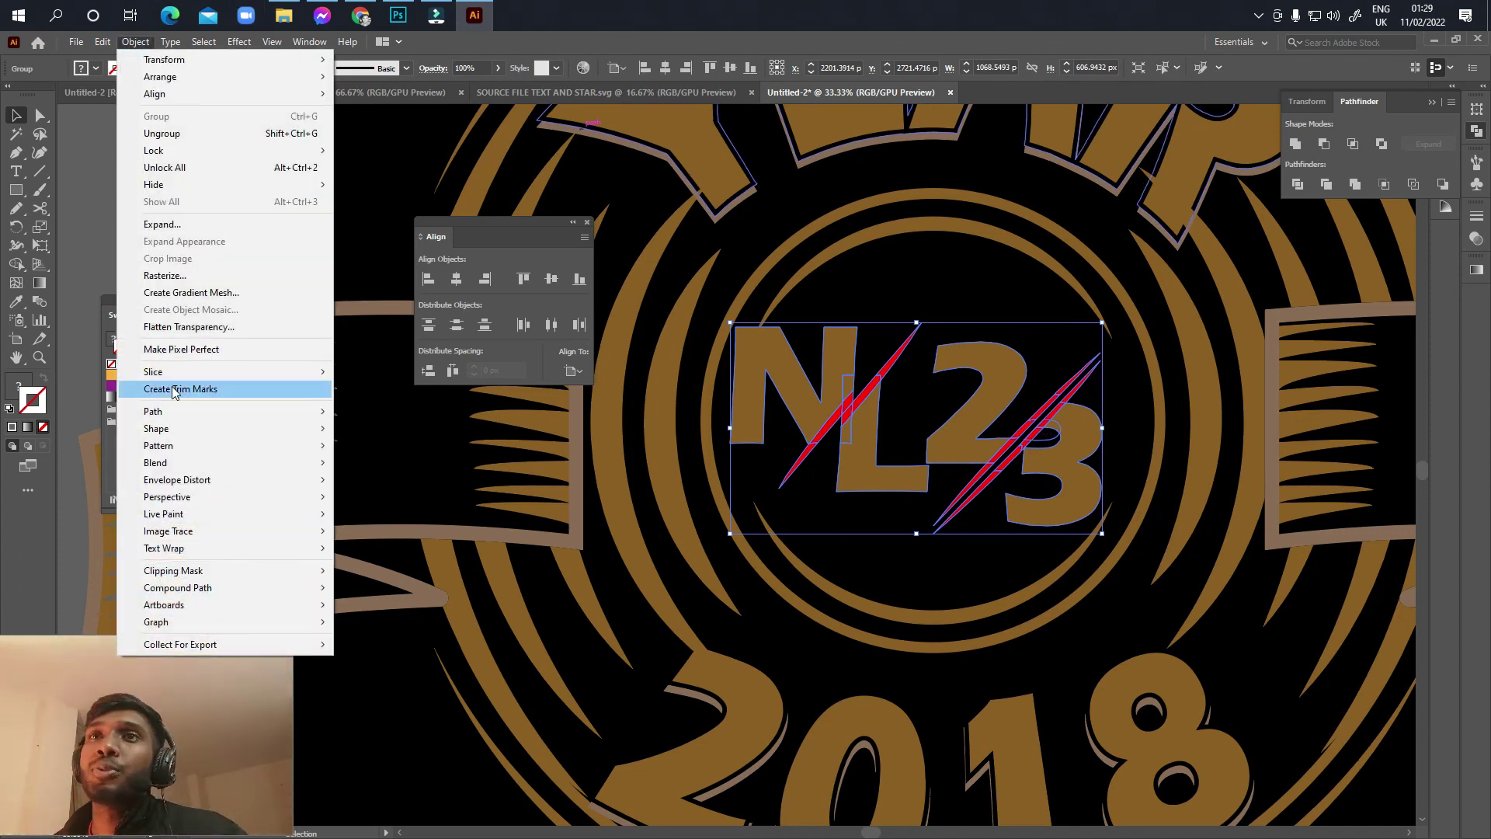
mouse_move(152, 411)
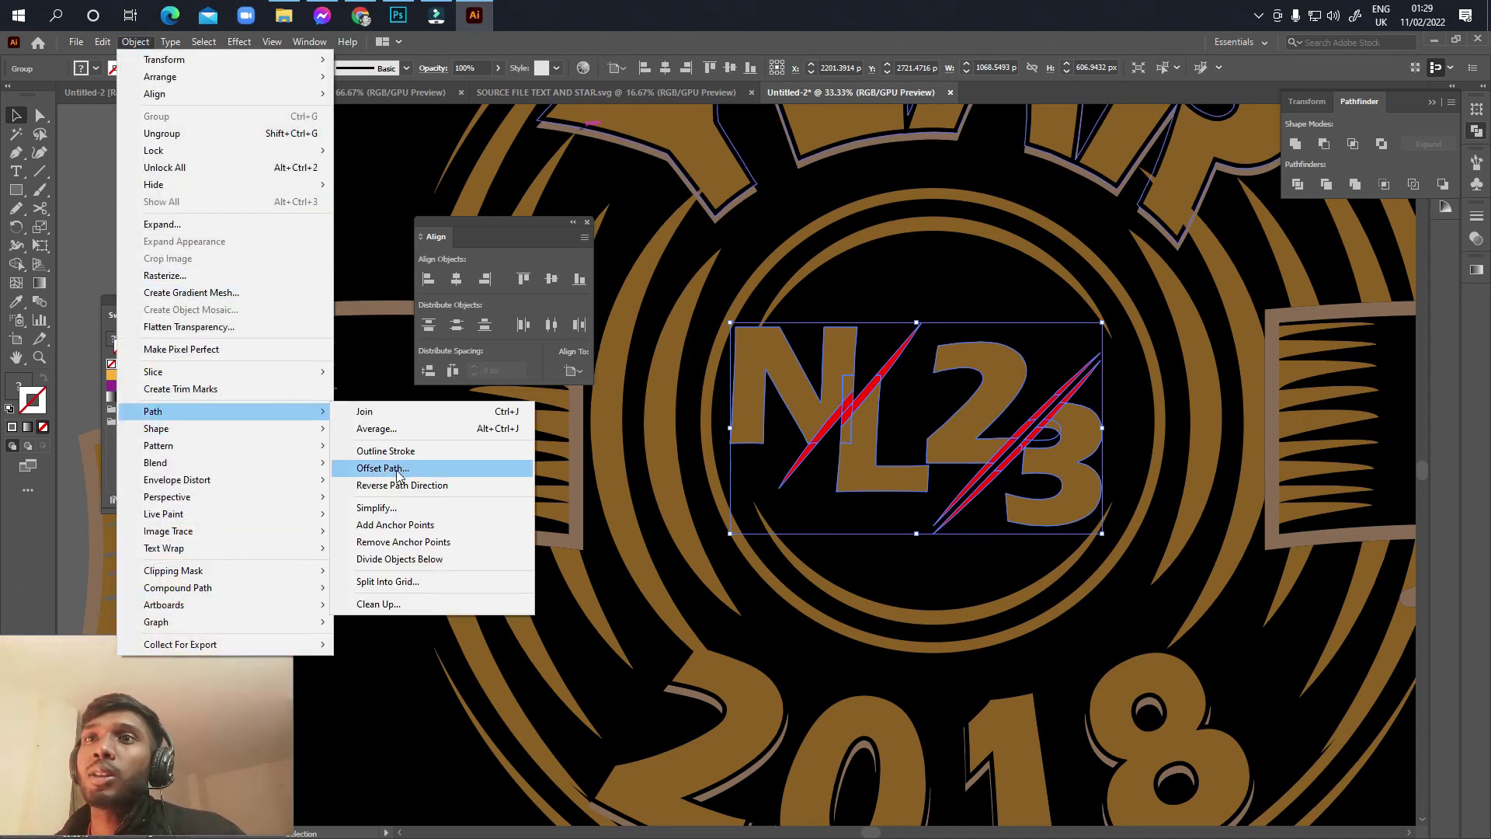
left_click(388, 469)
key("Down")
key("Down")
key("Down")
key("Up")
key("Up")
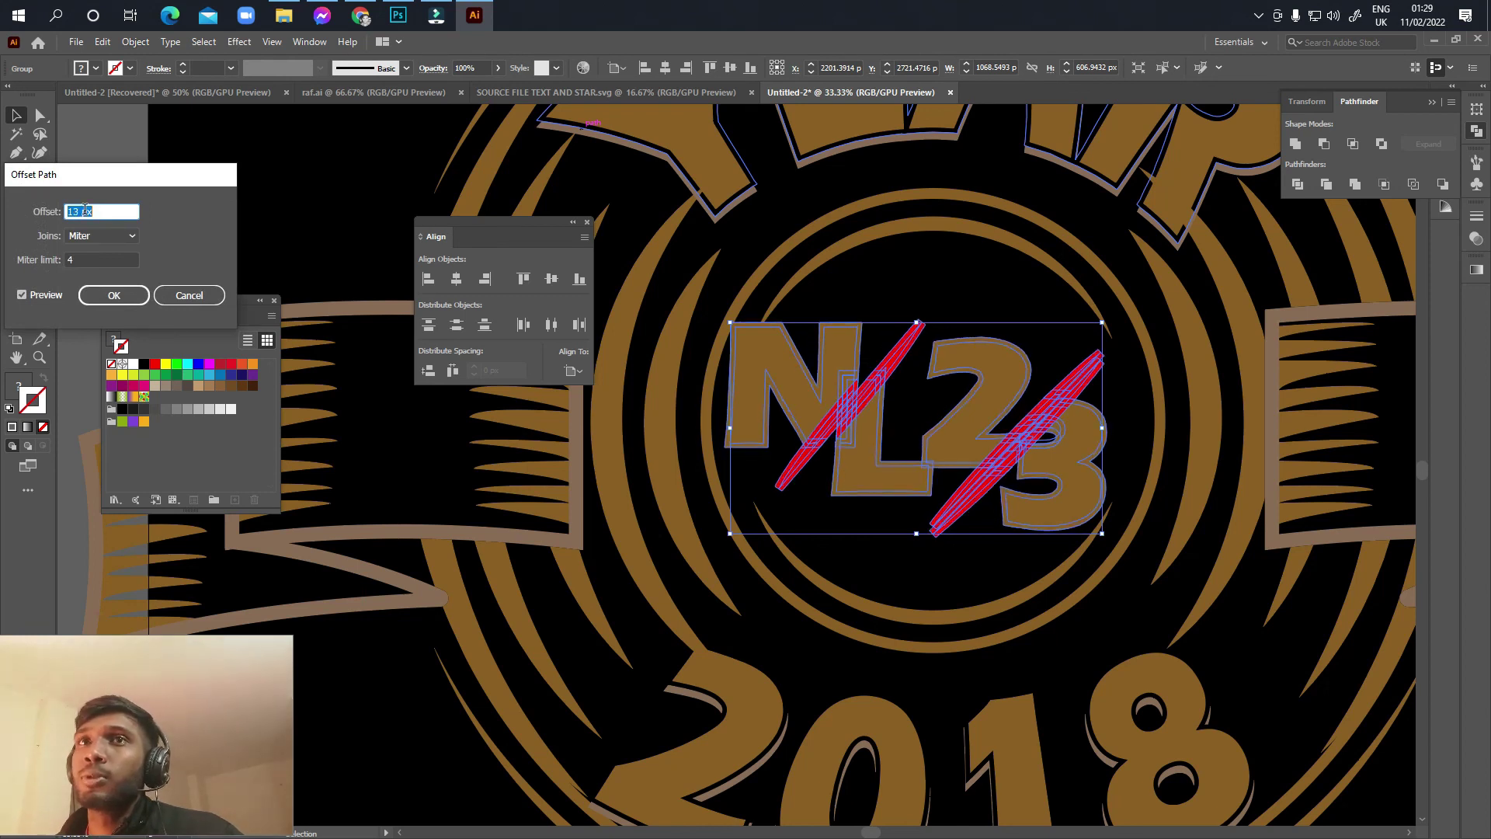
left_click(113, 296)
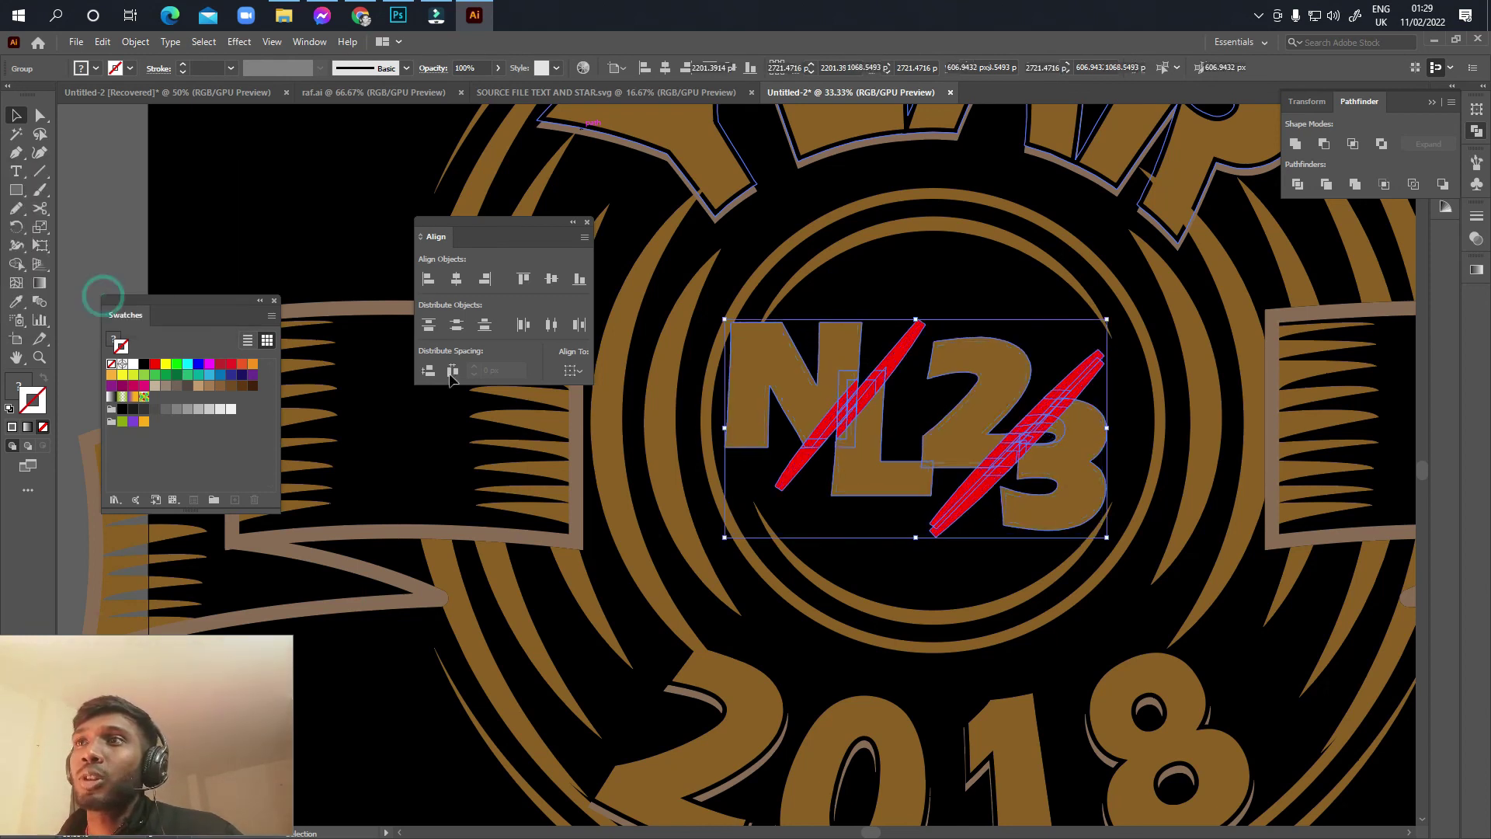
Step: Colour the offset outline greyish-brown and nudge it down as a shadow
key("i")
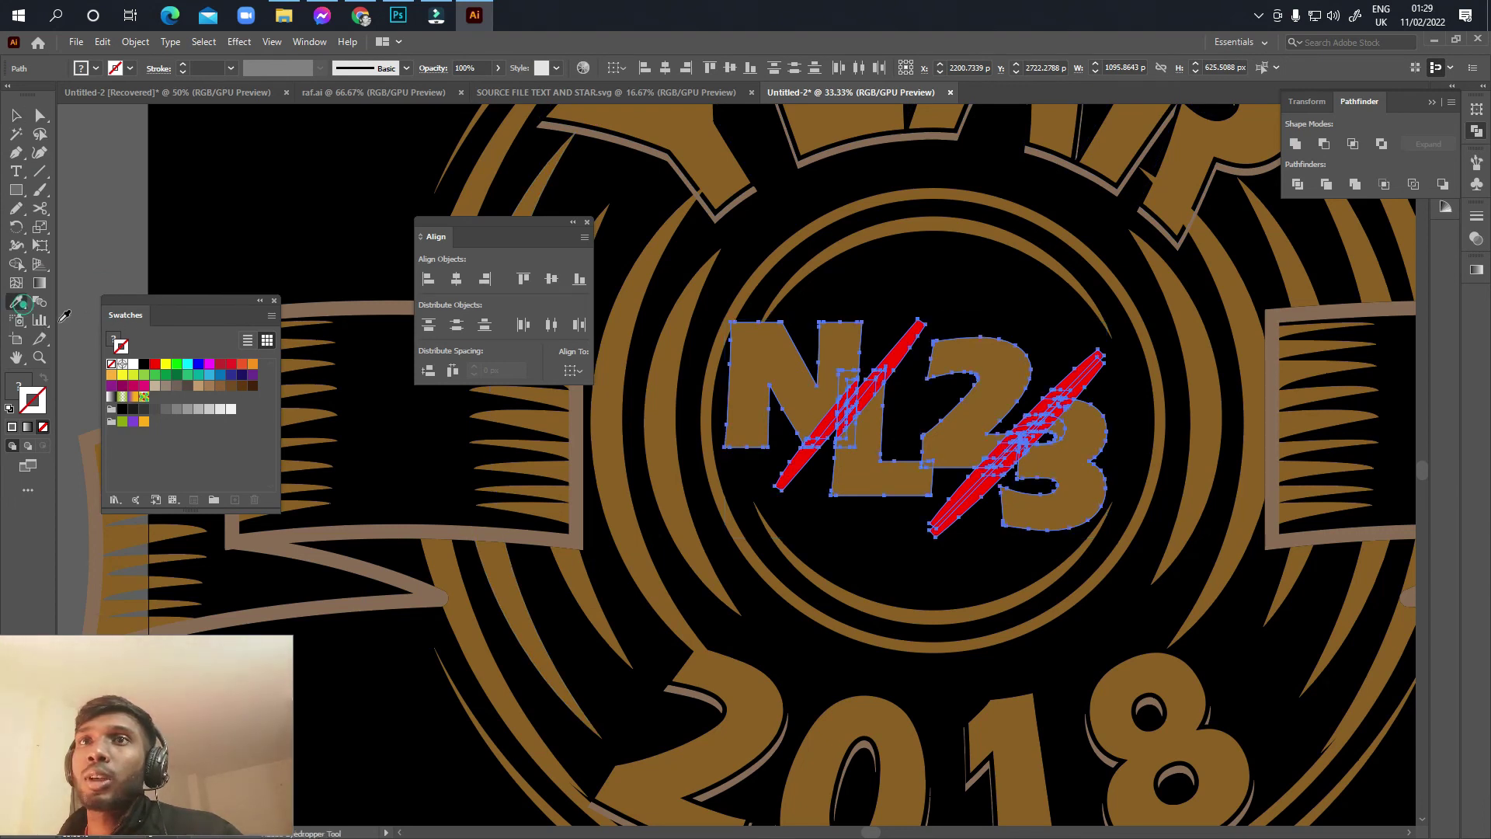
scroll(365, 365, "down", 2)
scroll(361, 350, "up", 1)
scroll(357, 342, "up", 2)
left_click(360, 322)
left_click(18, 116)
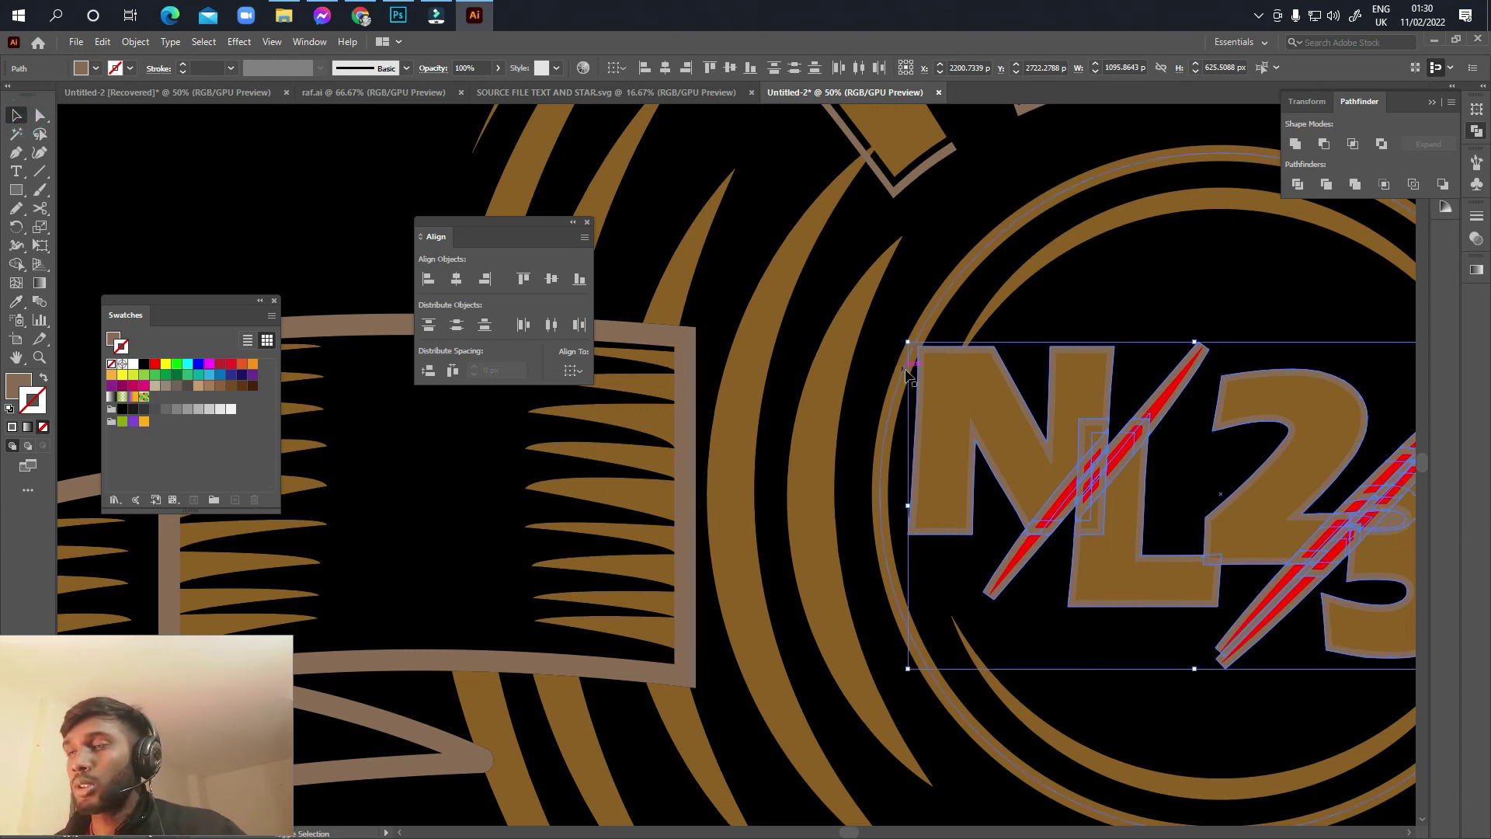
key("Down")
key("Down")
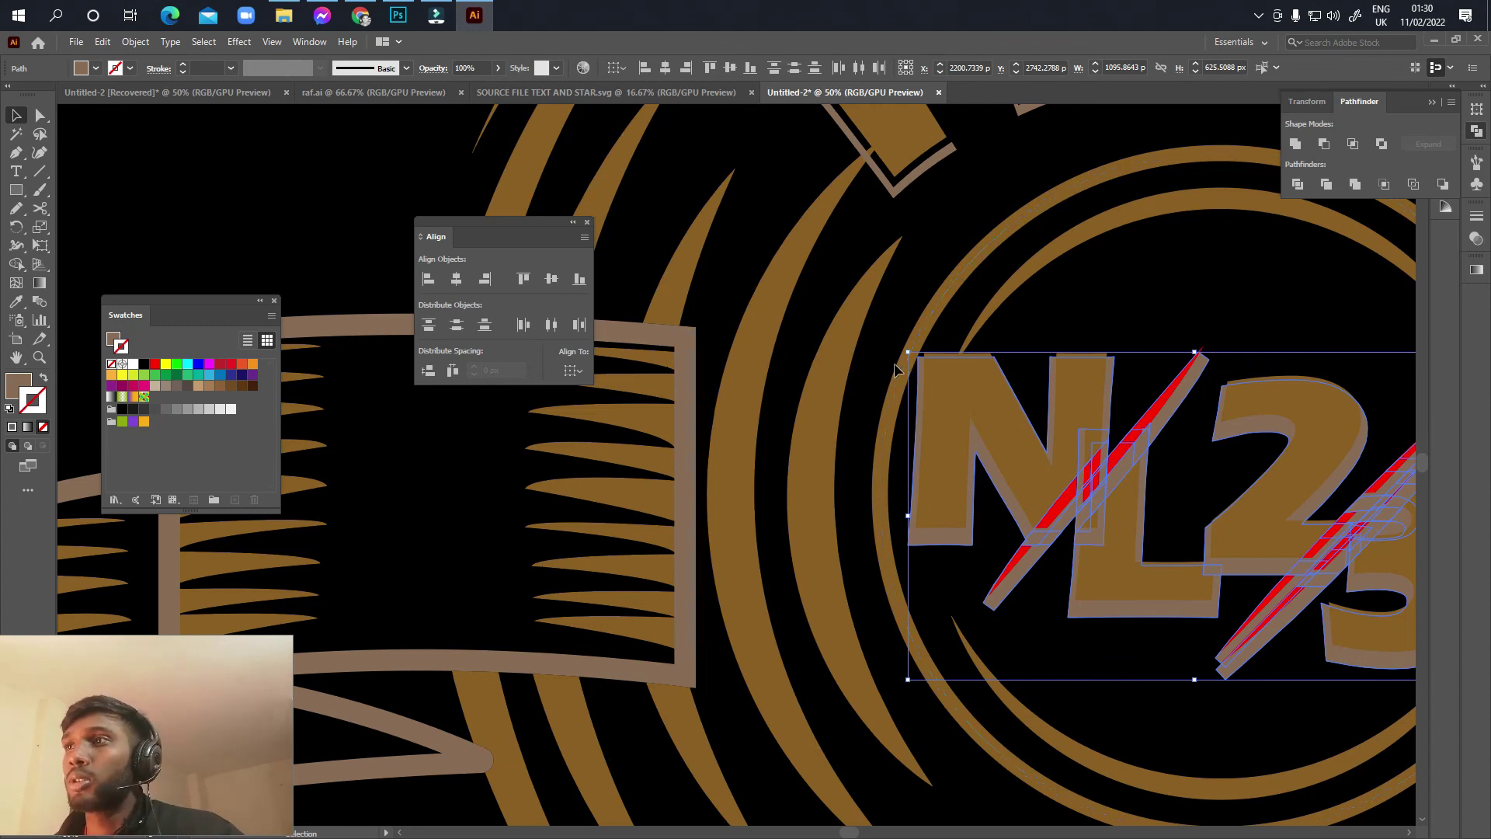
Step: Temporarily delete the grey offset outlines to compare, then restore them with undo
key("a")
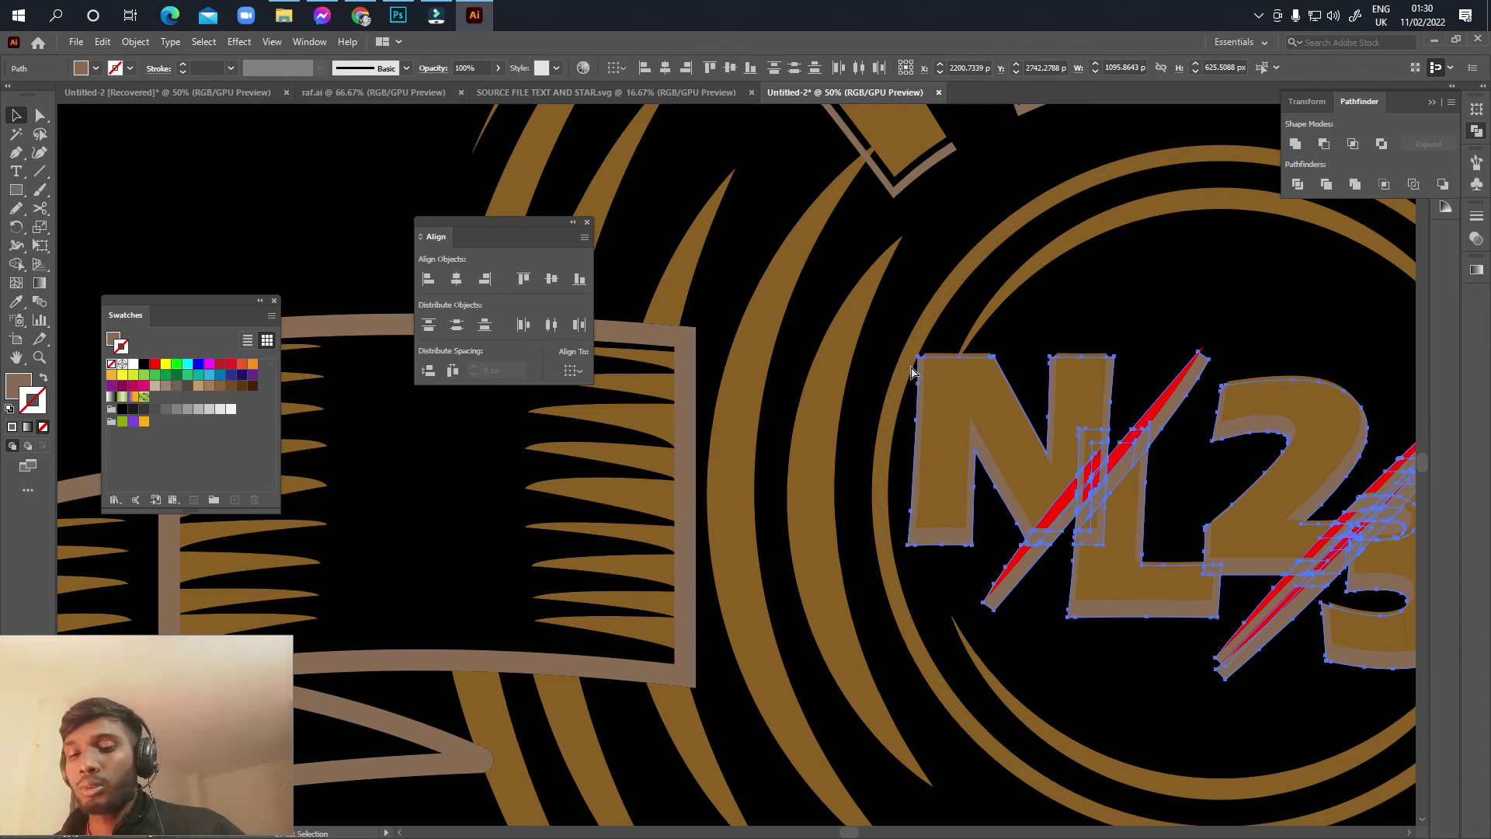
key("Delete")
left_click(1071, 443)
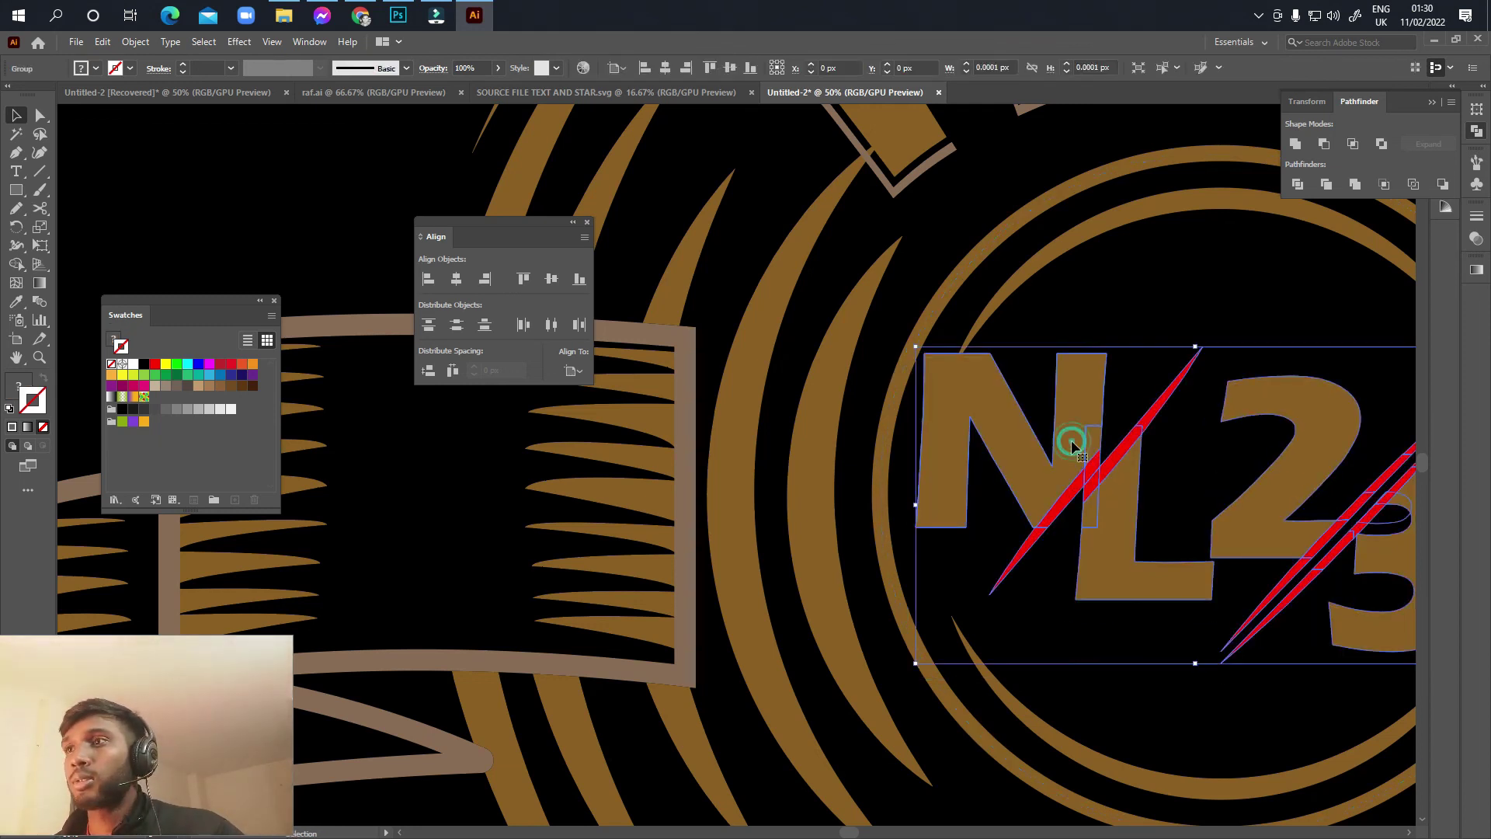
key("ctrl+z")
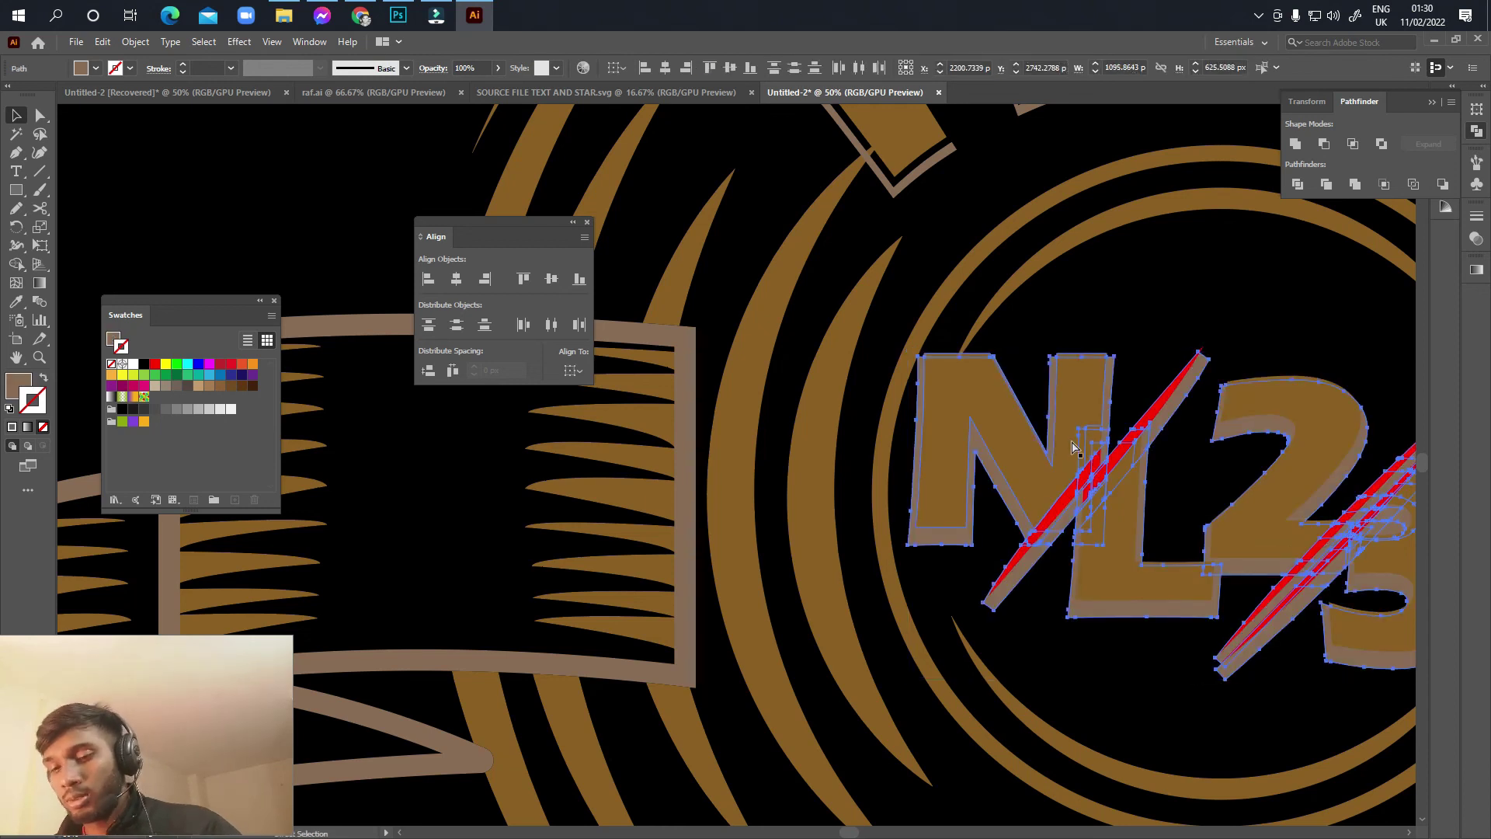
scroll(1330, 256, "up", 1)
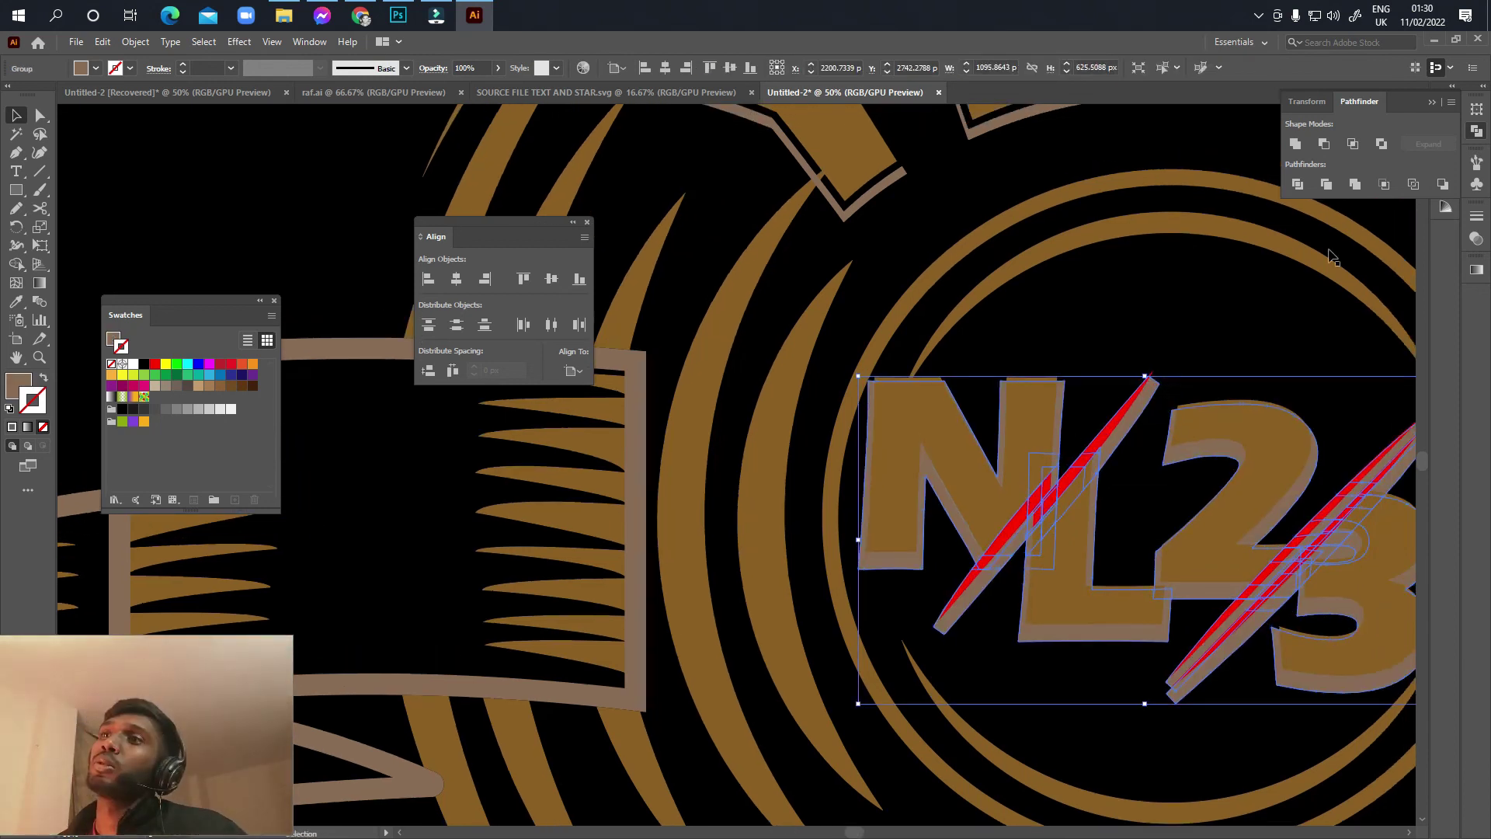
Step: Reapply a 13 px Offset Path to the NL23 group, then undo it to keep the slashes whole
left_click(1083, 353)
left_click(1028, 432)
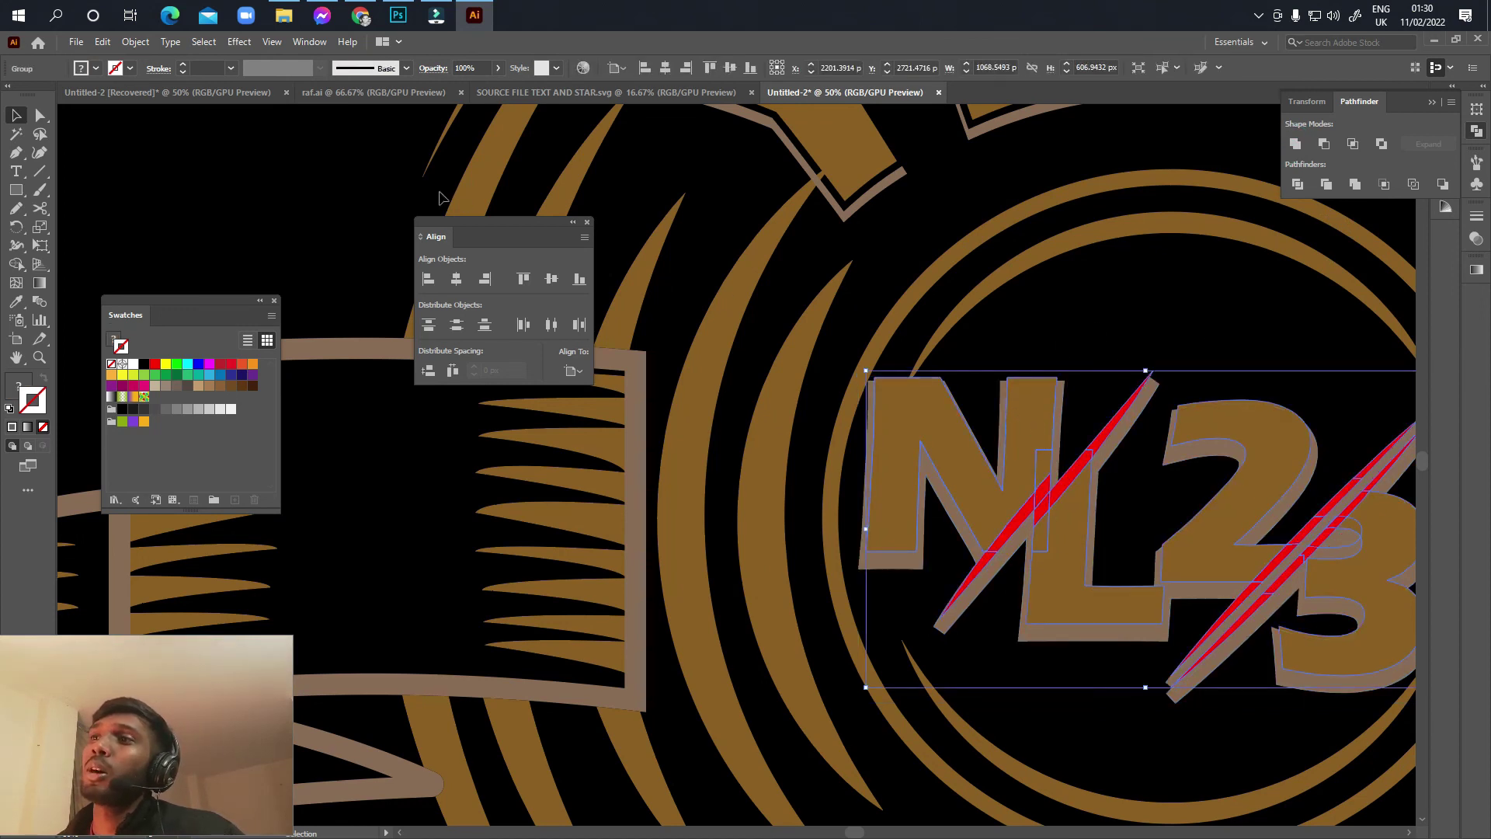
left_click(135, 42)
mouse_move(221, 412)
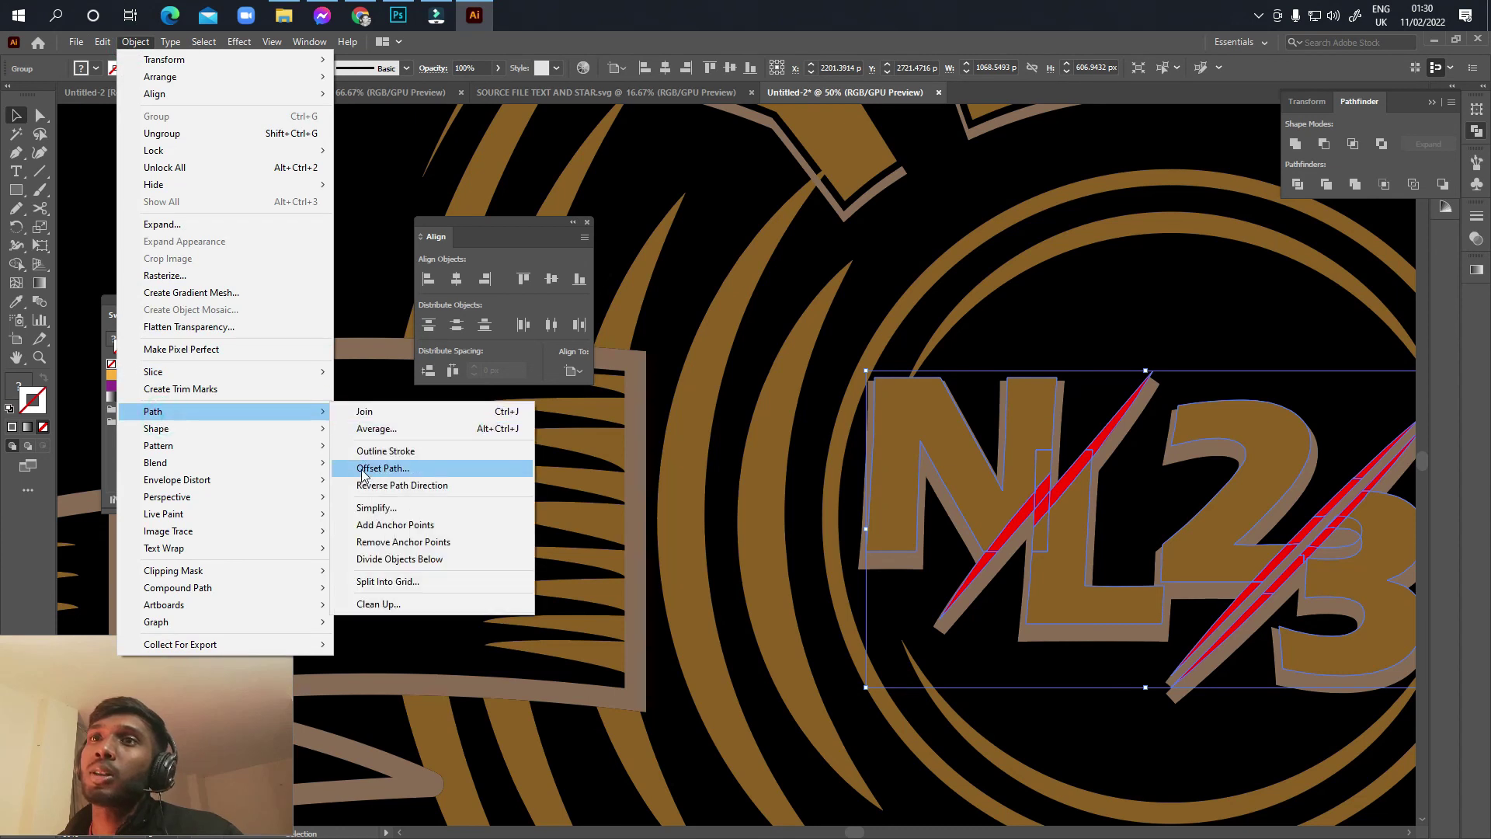
left_click(382, 467)
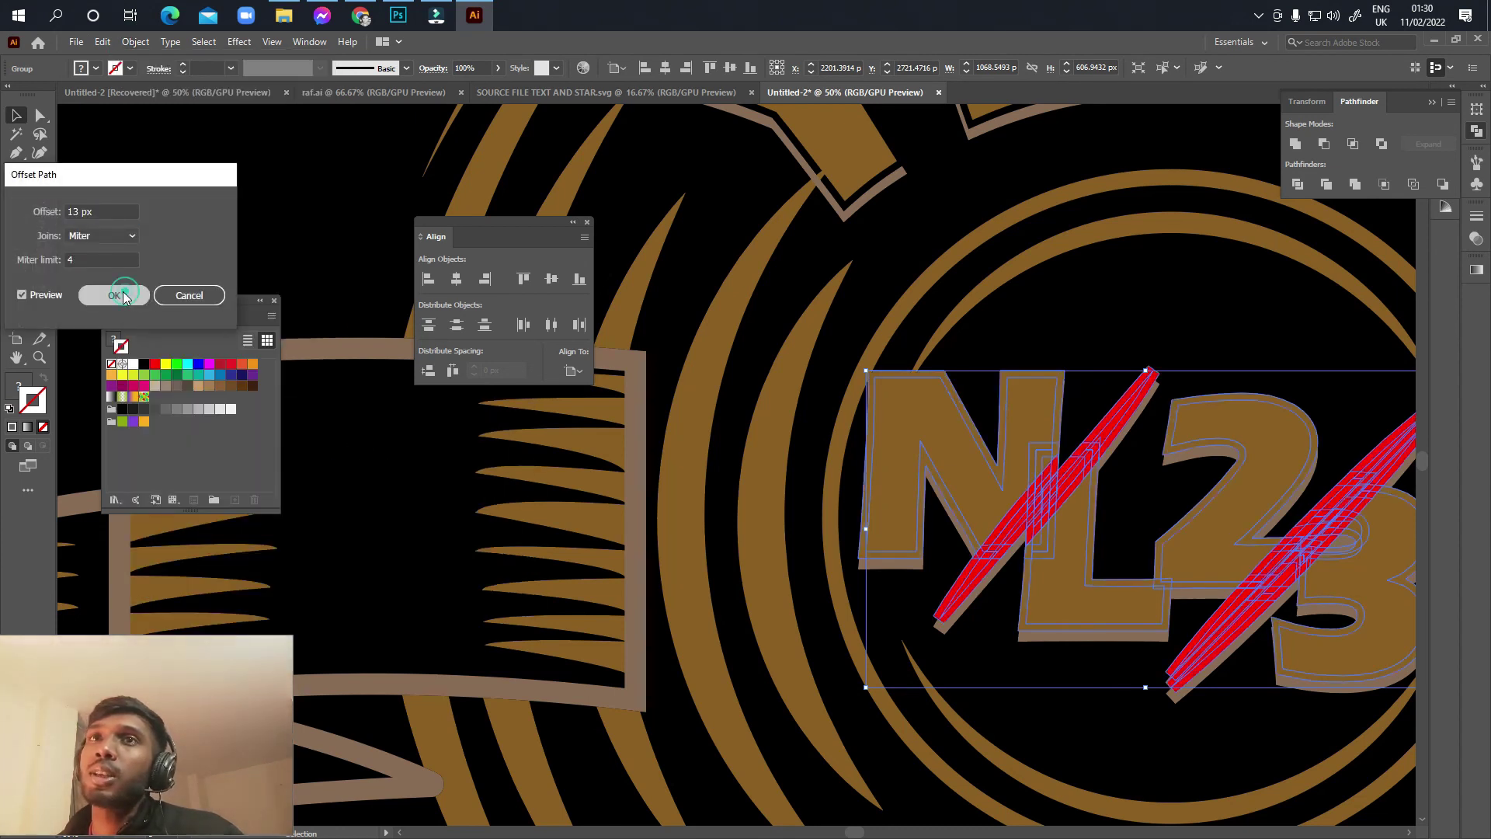
left_click(124, 295)
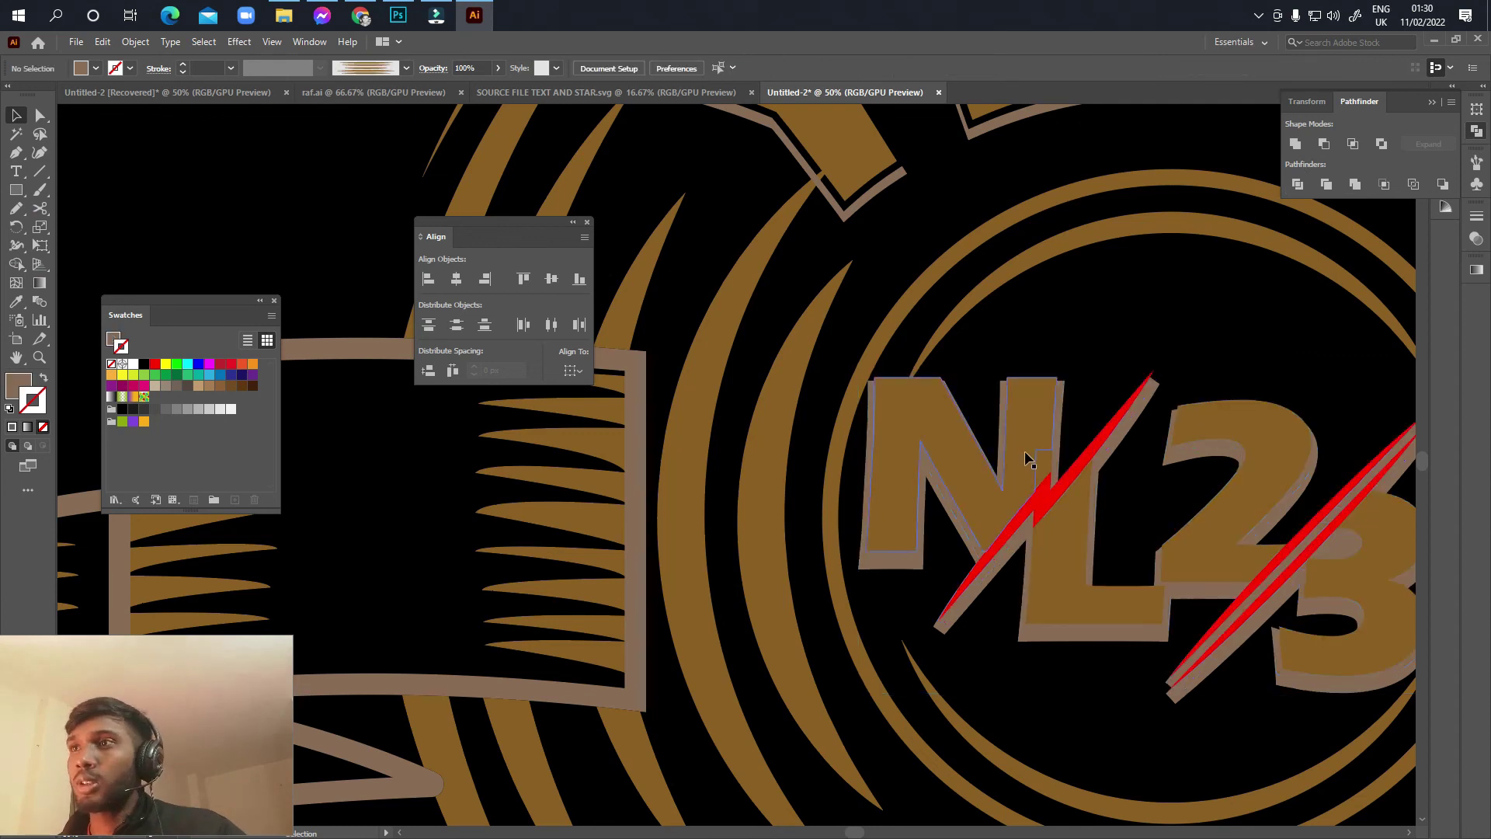
key("ctrl+z")
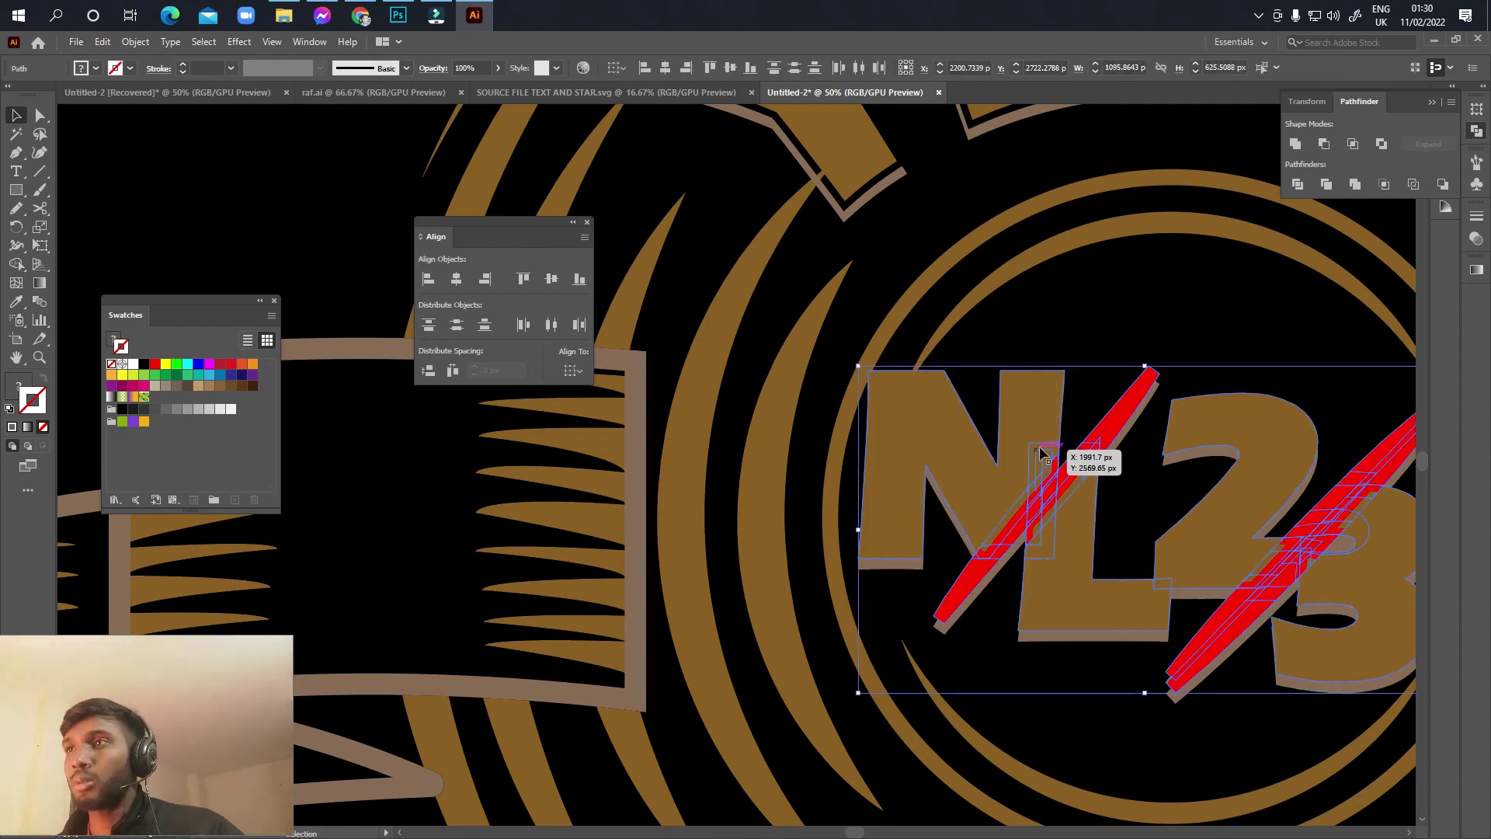
Step: Unite the letters and slashes, then Merge them with the shadow outline
left_click(1295, 144)
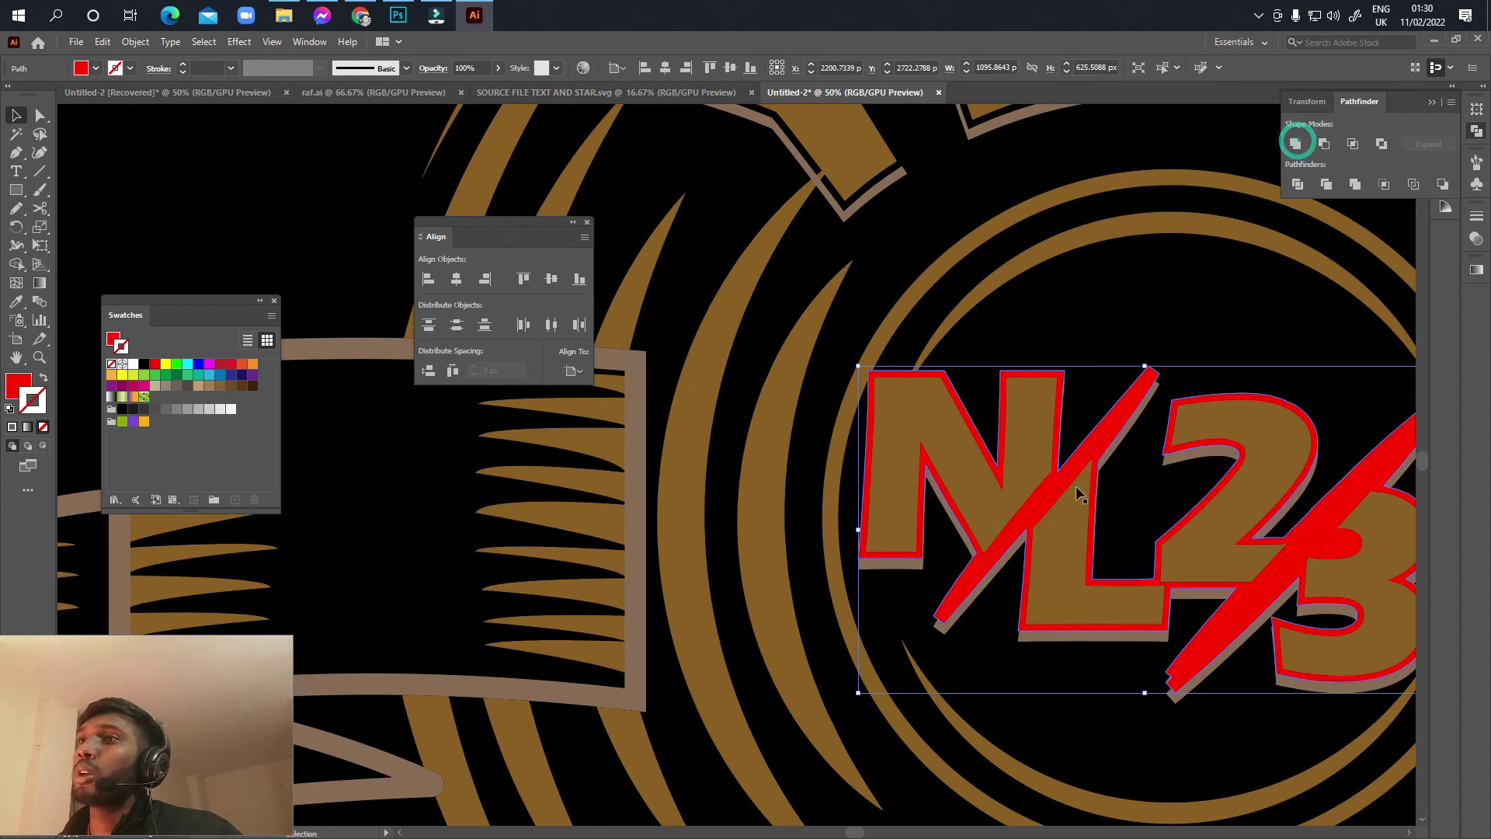
left_click(909, 565, "shift")
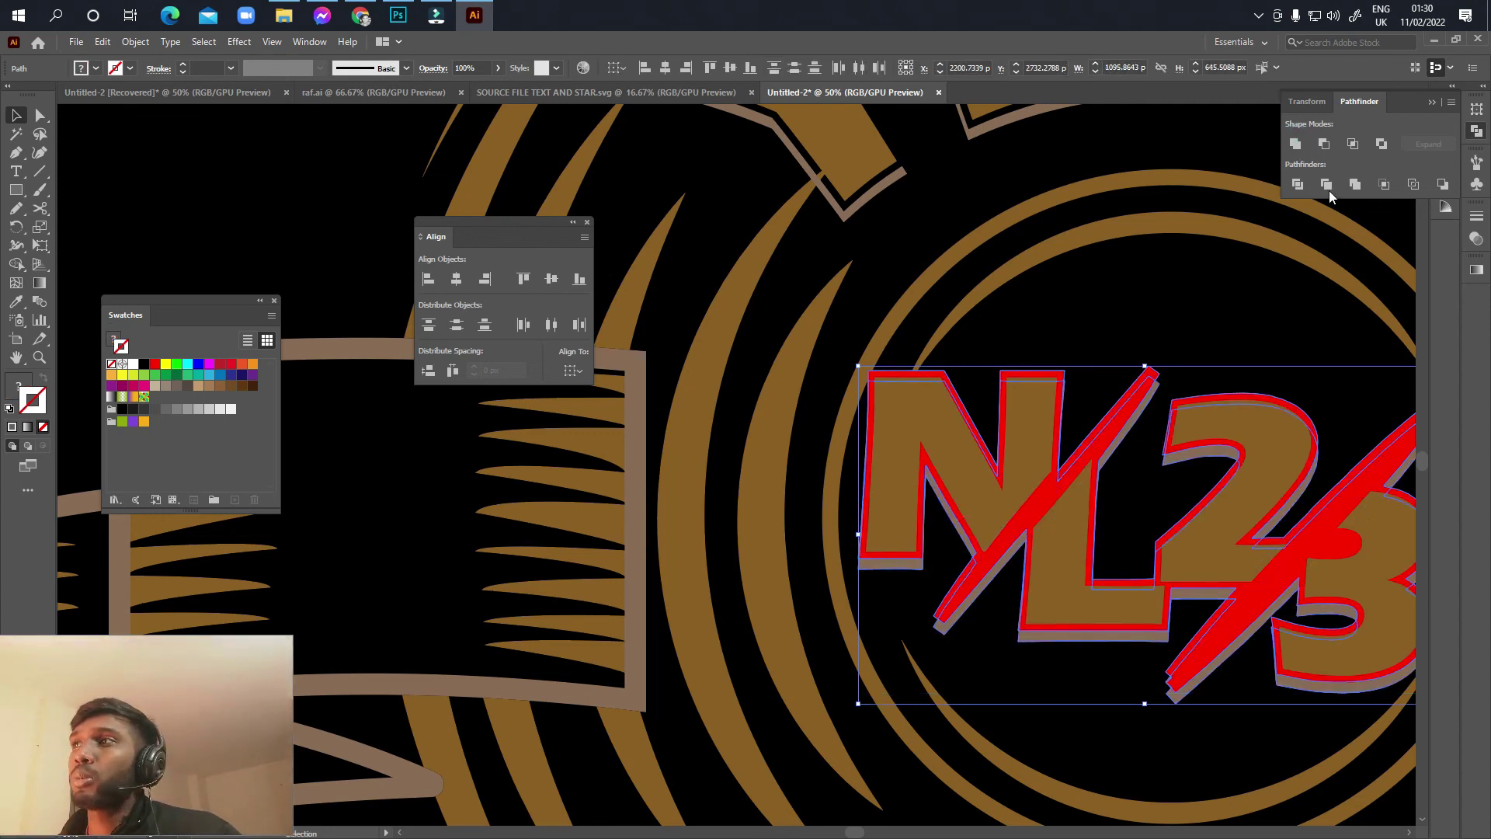
left_click(1324, 144)
left_click(1125, 306)
scroll(1087, 417, "down", 2)
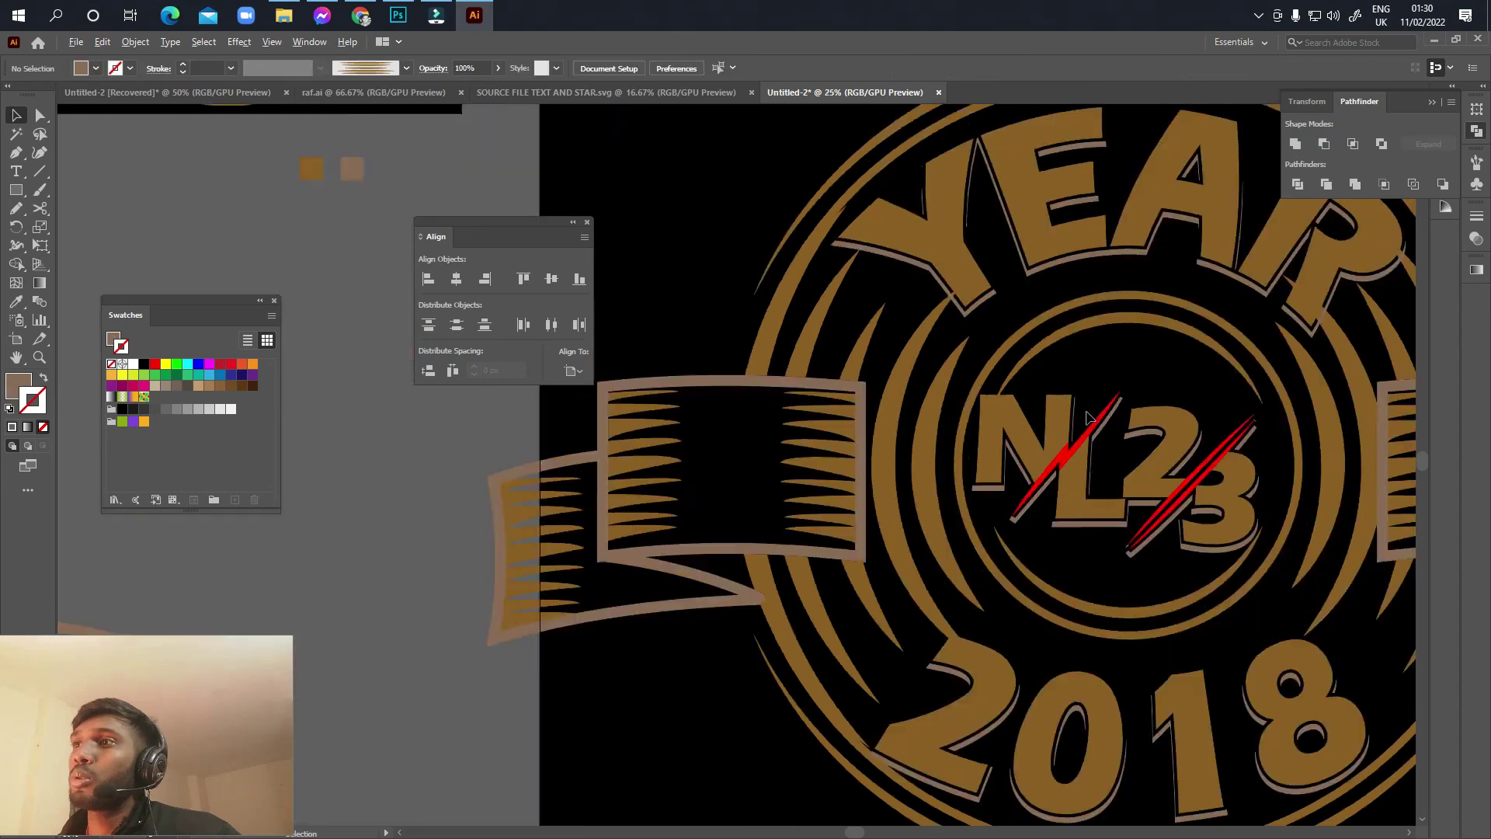
Step: Select the whole YEAR 2018 emblem and run Expand Appearance followed by Expand
scroll(1087, 417, "down", 1)
mouse_move(1157, 458)
left_mouse_down()
mouse_move(1092, 479)
mouse_move(1101, 492)
left_mouse_up()
scroll(1047, 489, "down", 1)
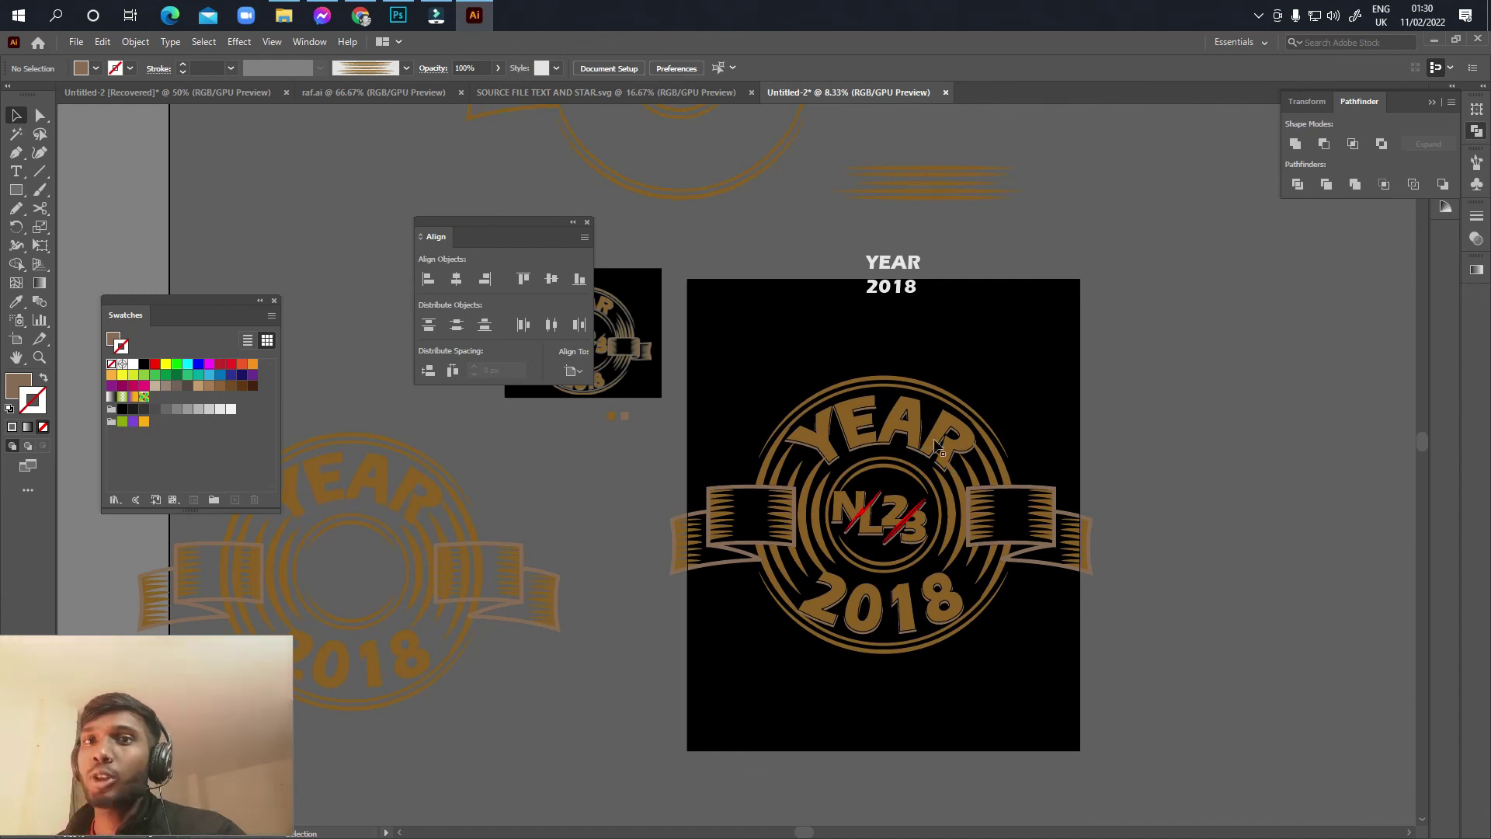
left_click_drag(793, 407, 806, 445)
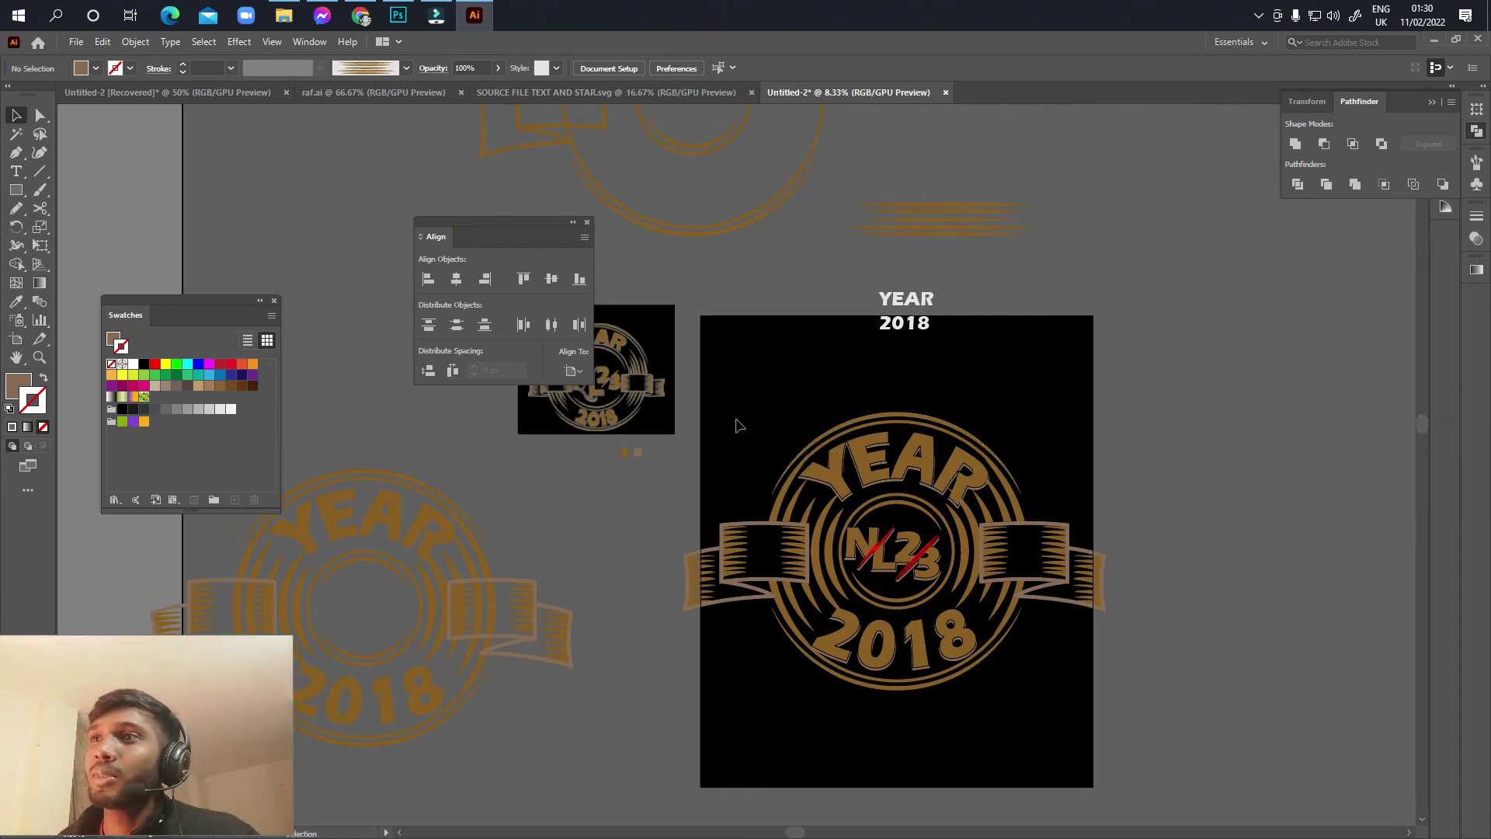
left_click_drag(684, 408, 1176, 721)
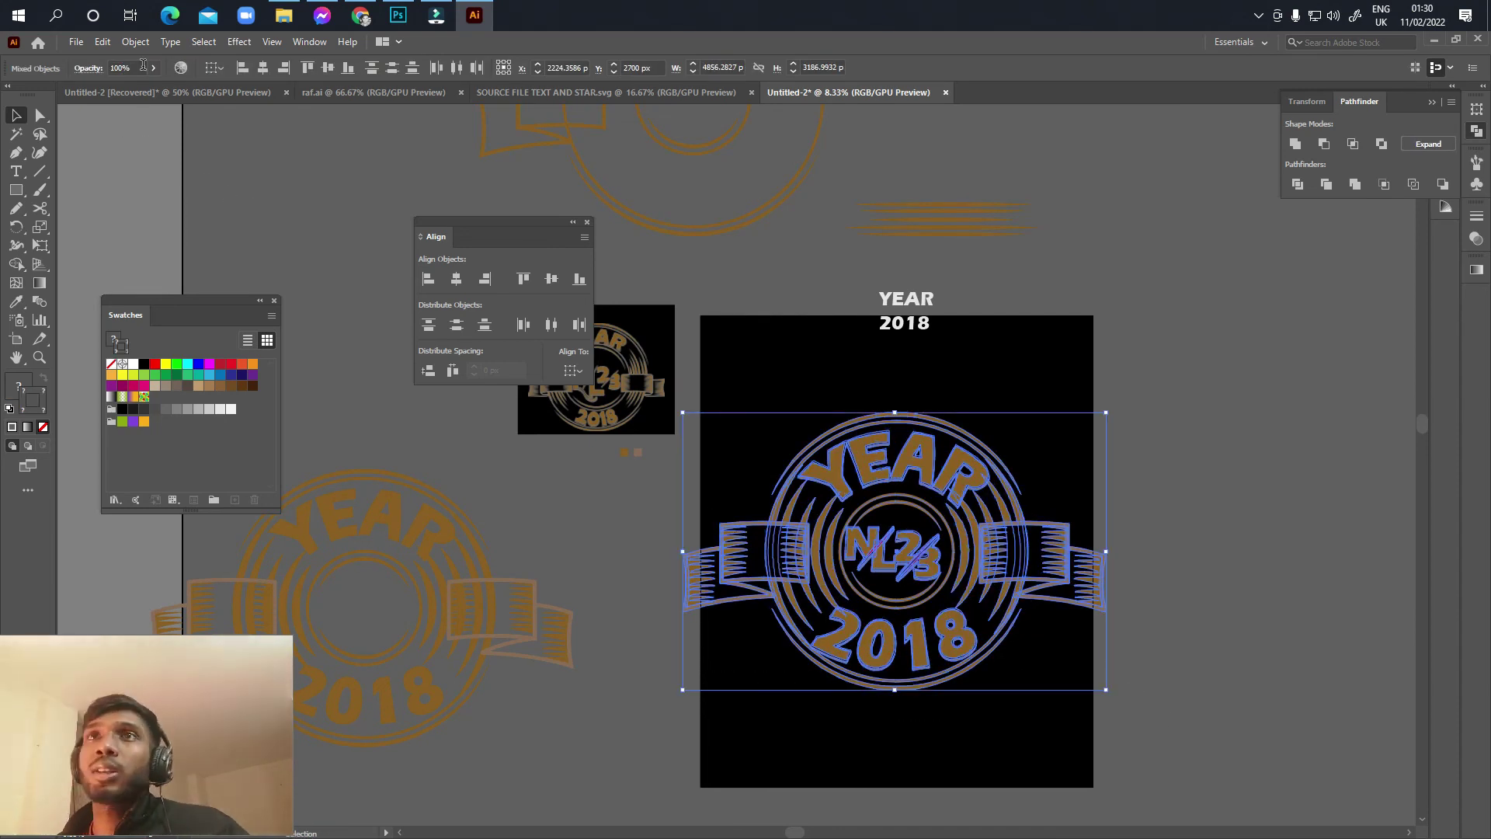
left_click(136, 43)
left_click(172, 243)
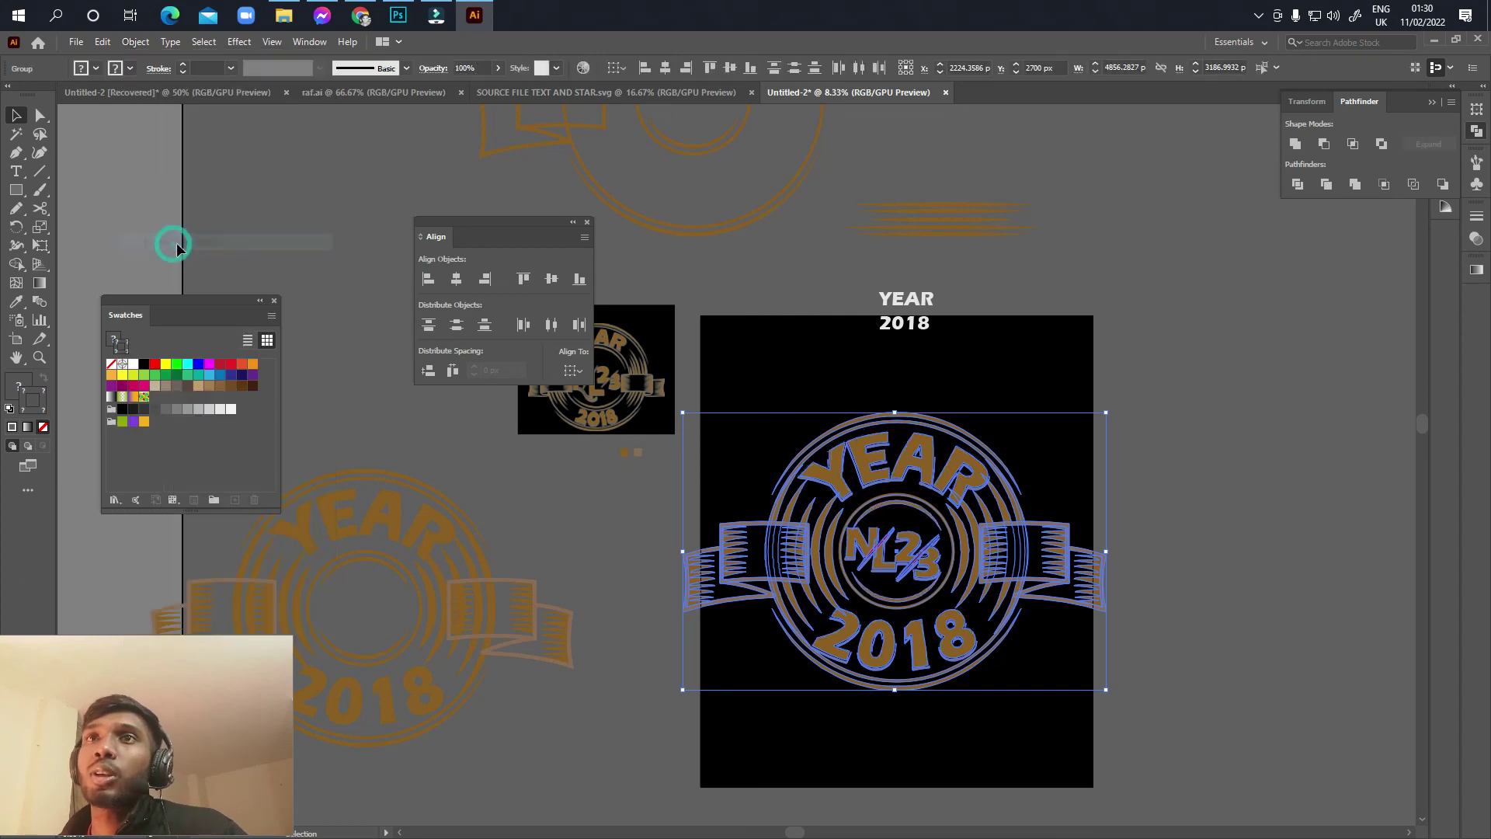
left_click(135, 43)
left_click(164, 235)
left_click(492, 376)
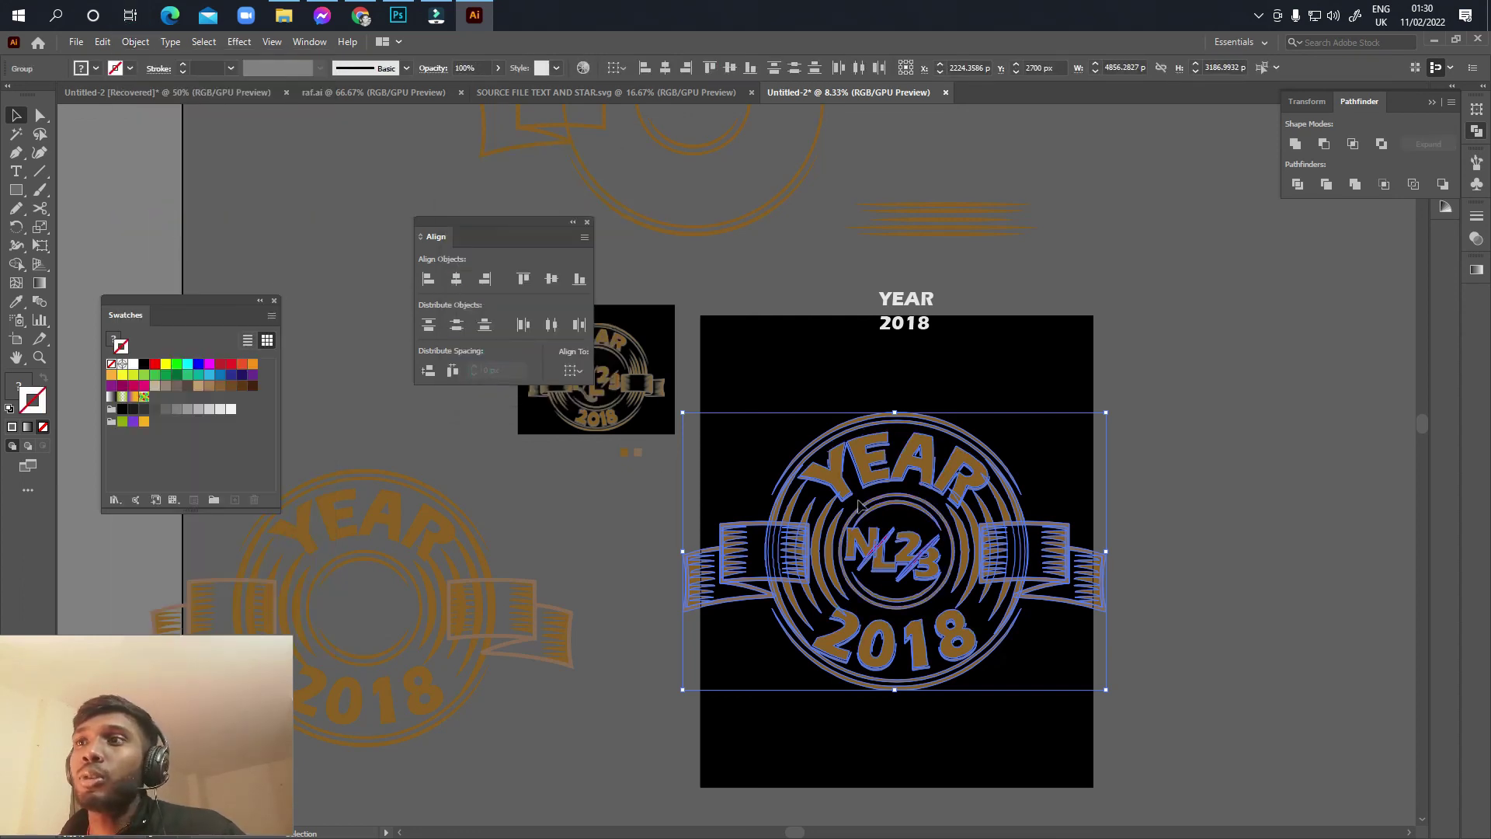
Step: Reselect the expanded emblem and scale it down slightly about its centre
left_click(1065, 474)
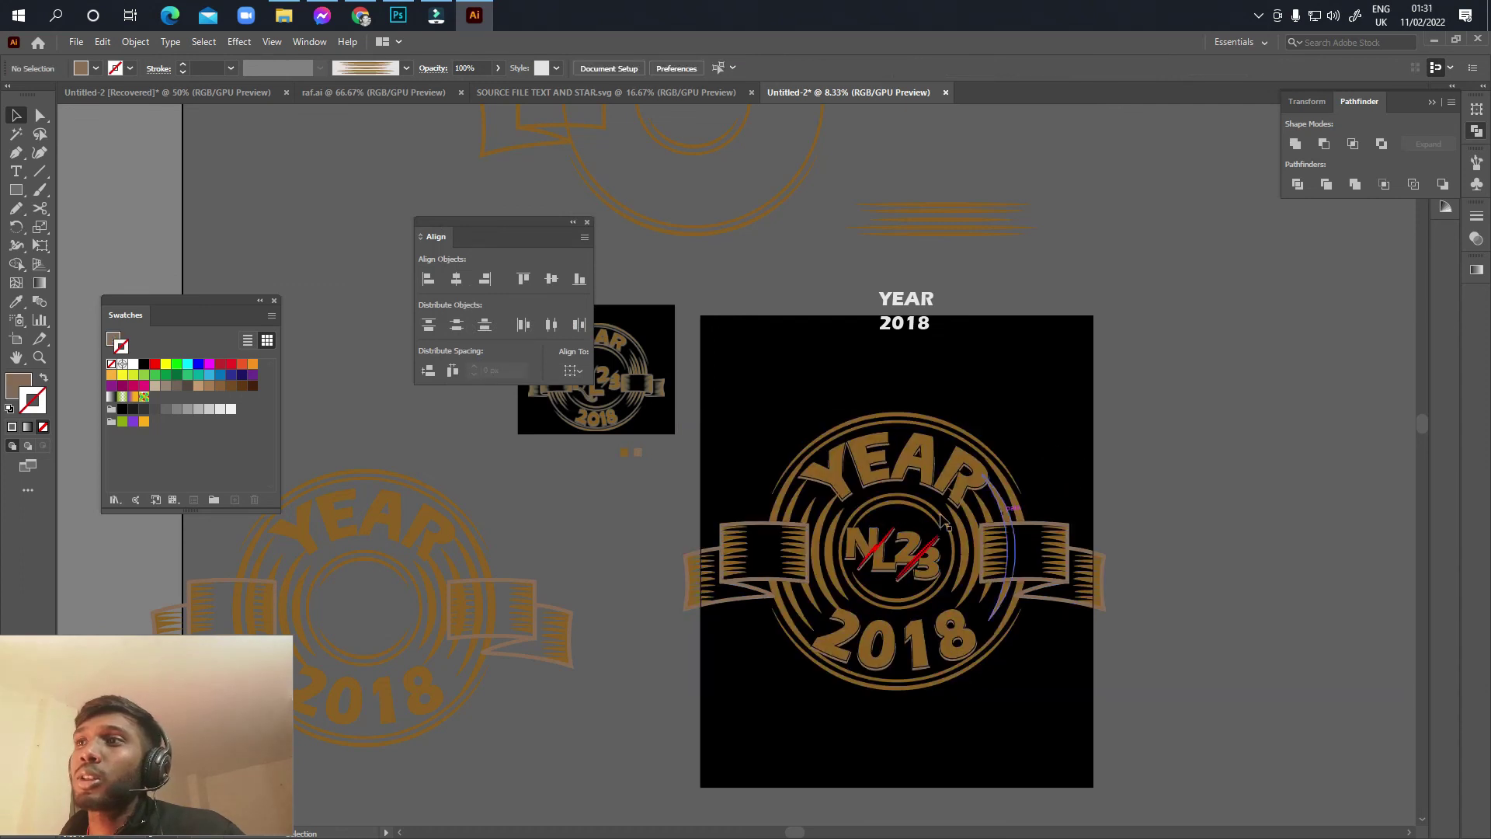
left_click(922, 510)
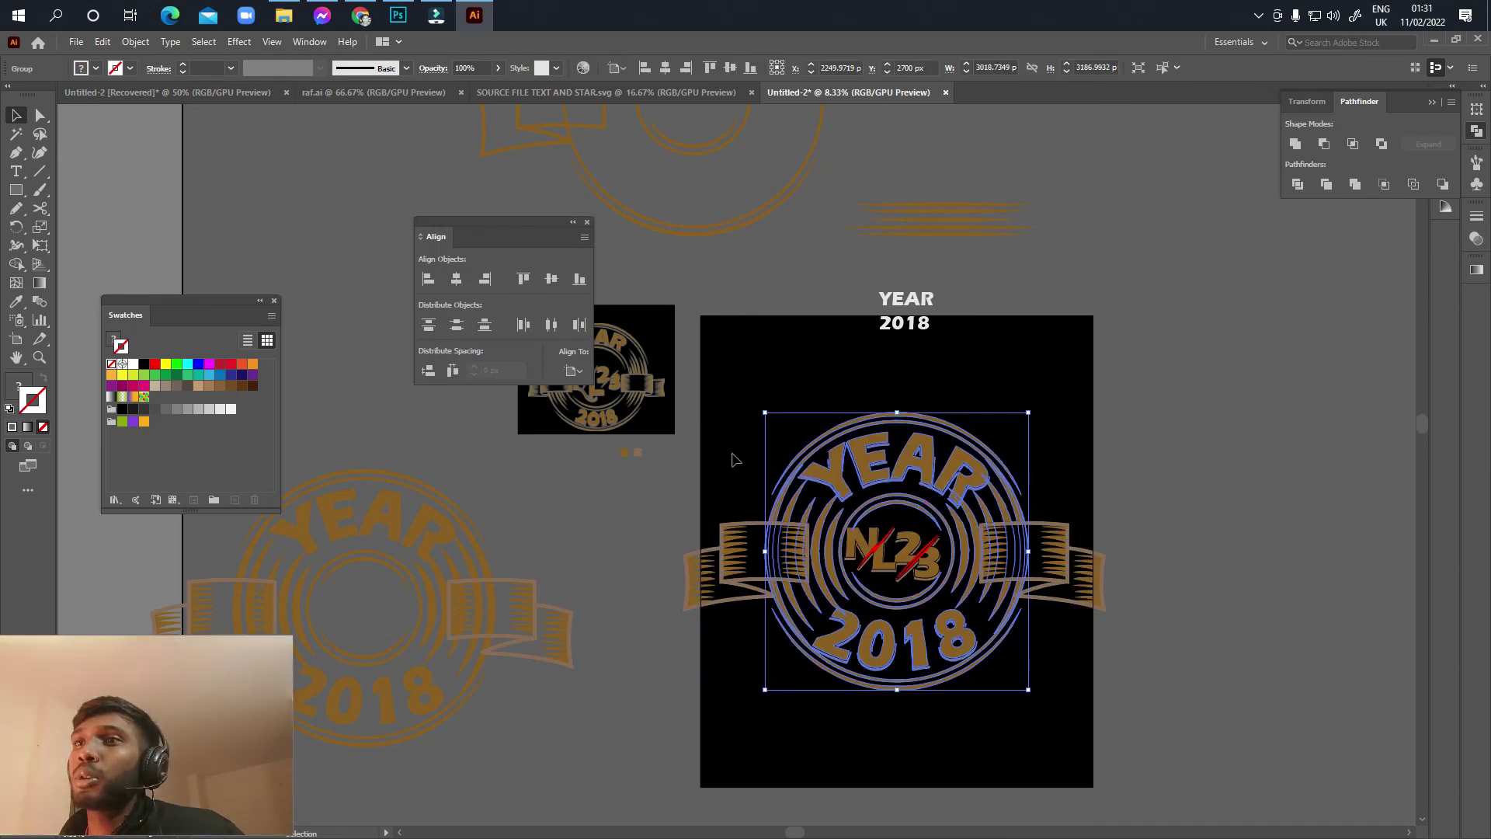
left_click(739, 449)
left_click_drag(705, 402, 1134, 699)
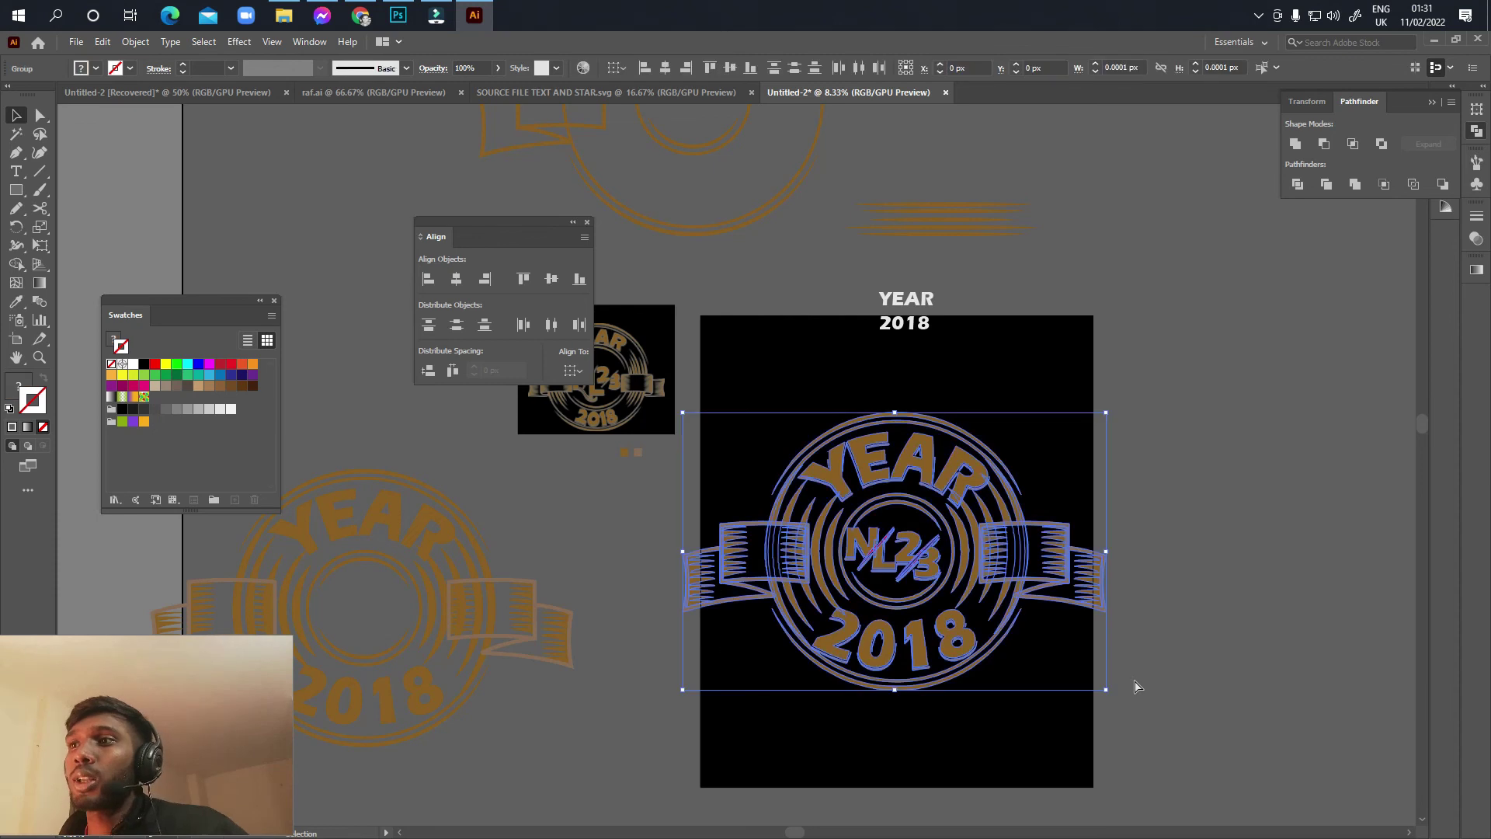
left_click_drag(1107, 555, 1052, 556)
left_click(1007, 494)
scroll(930, 553, "up", 1)
scroll(930, 553, "up", 2)
scroll(955, 544, "left", 3)
scroll(978, 505, "down", 2)
scroll(997, 408, "down", 1)
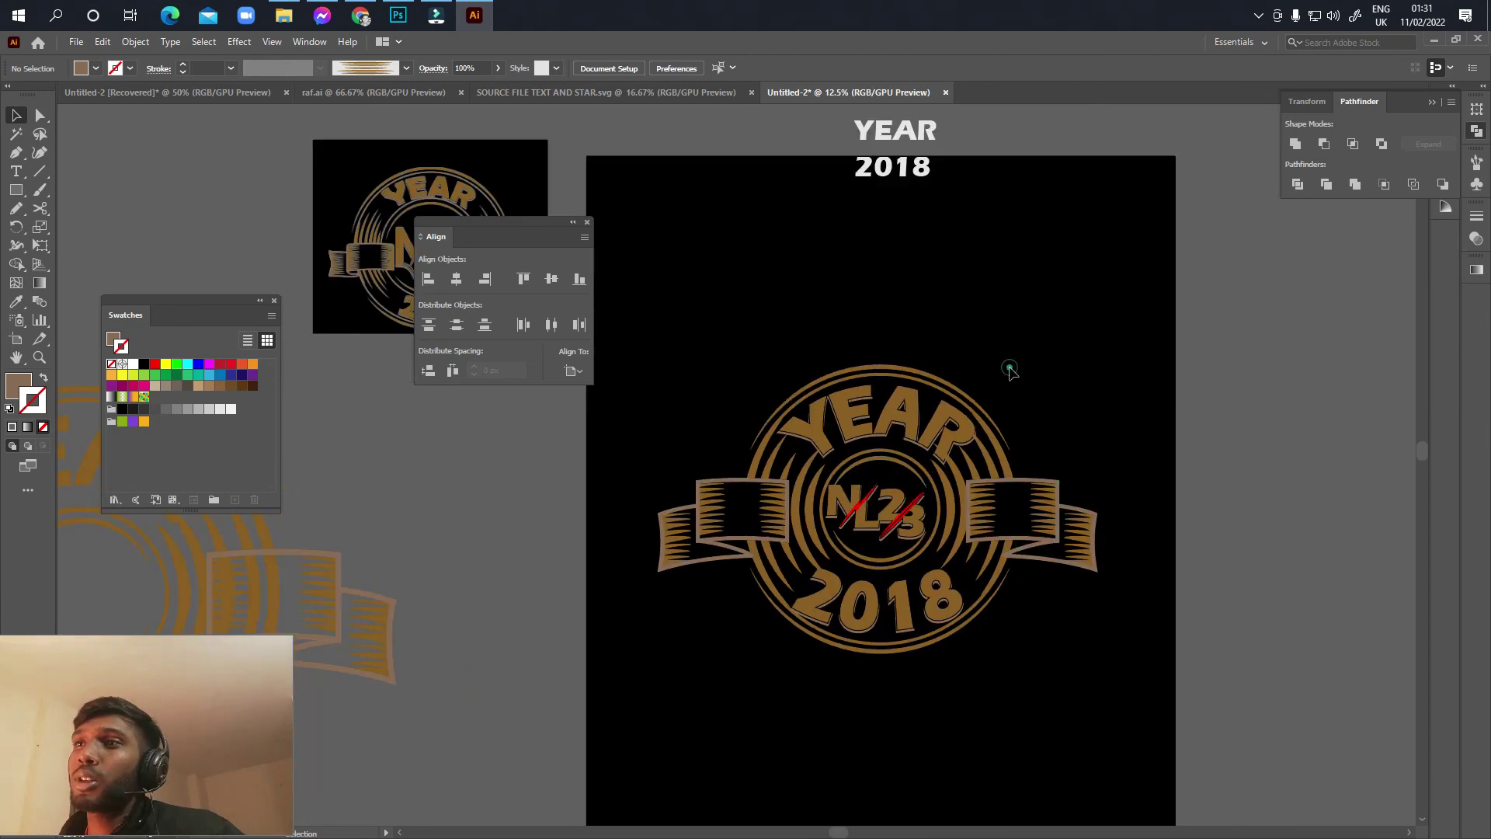